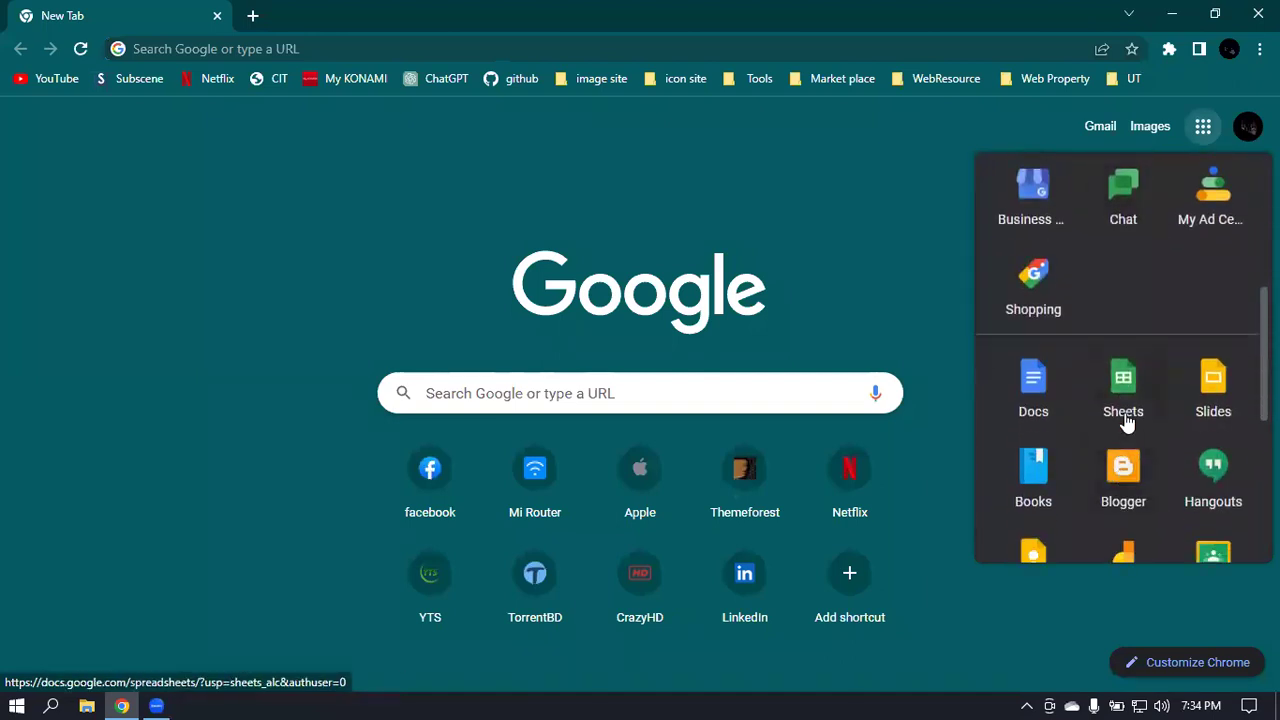
Open the "off page seo for LDM-29" spreadsheet in Google Sheets.
left_click(1125, 420)
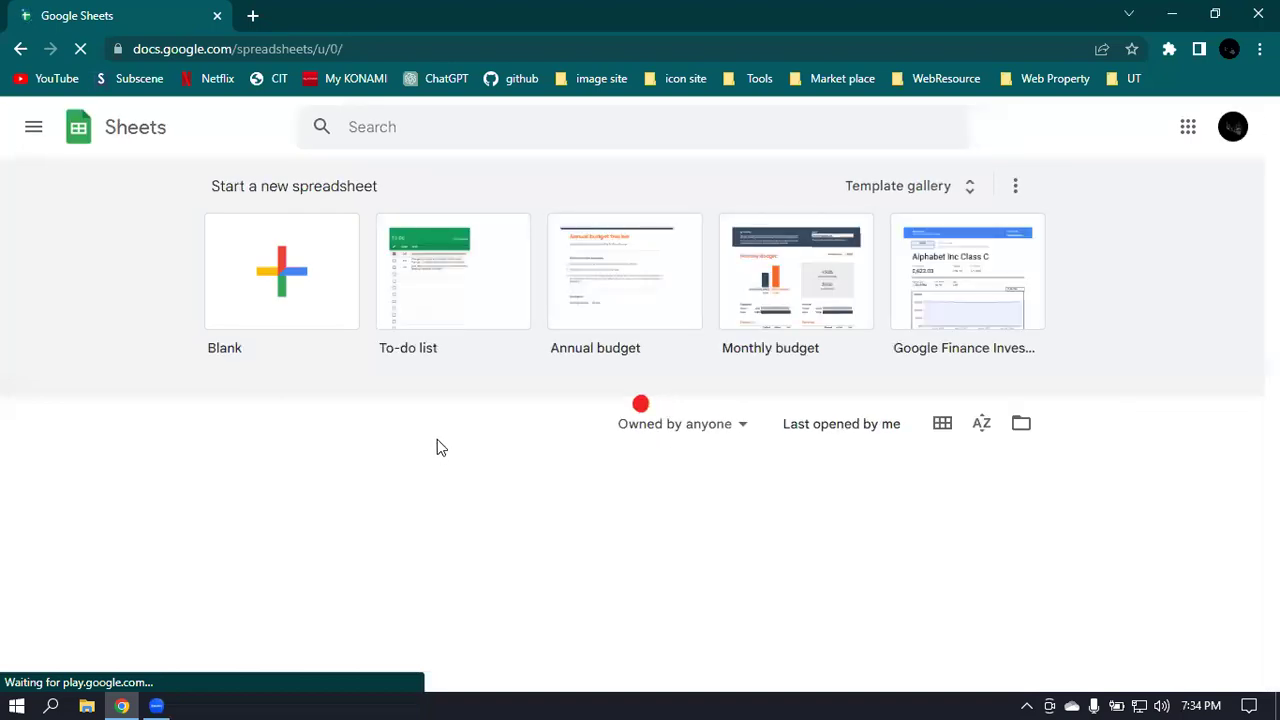
left_click(372, 490)
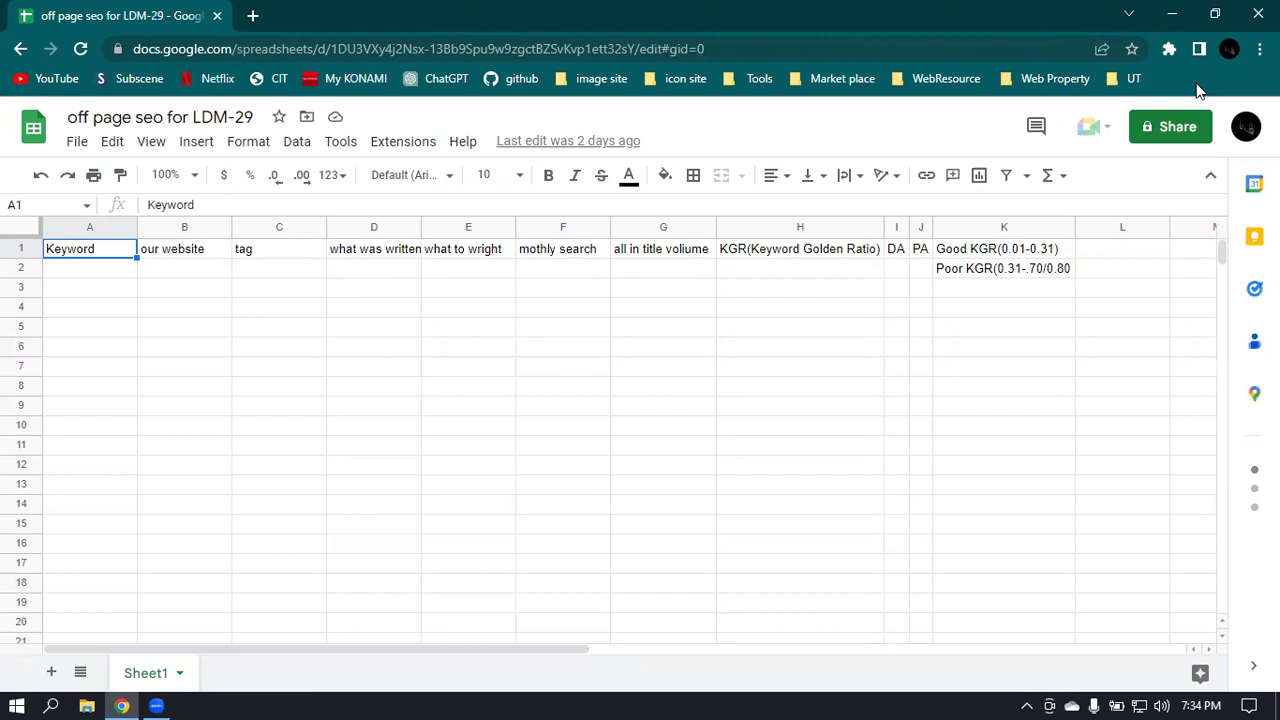
Open the "Off page seo for LDM27" spreadsheet in a new browser tab and close the LDM-29 spreadsheet.
left_click(252, 15)
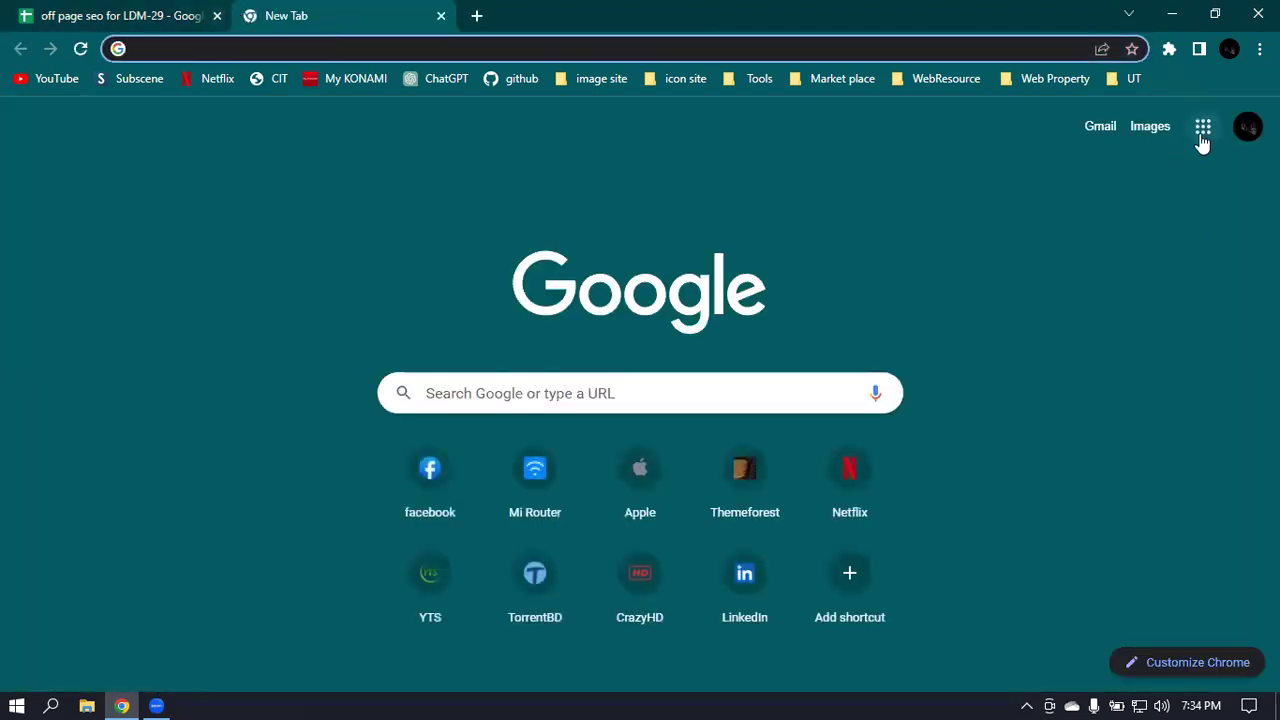
left_click(1202, 136)
scroll(1125, 478, "down", 2)
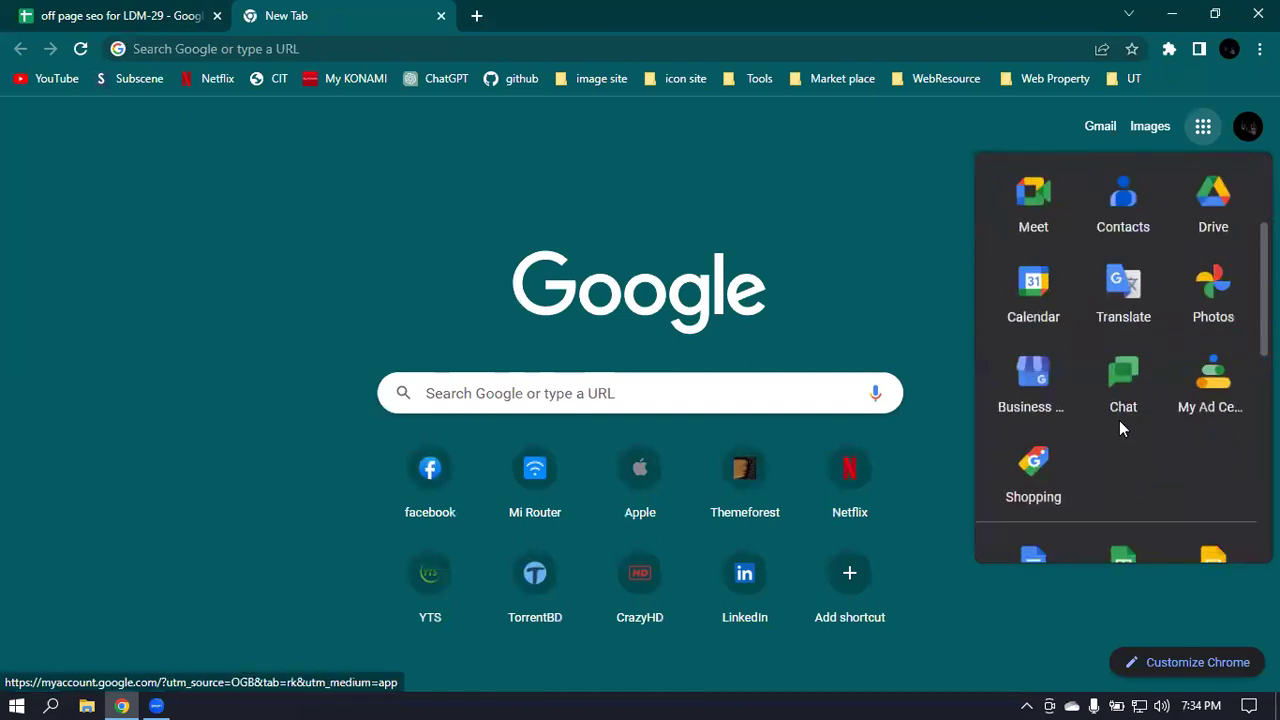
scroll(1119, 421, "down", 2)
left_click(1122, 405)
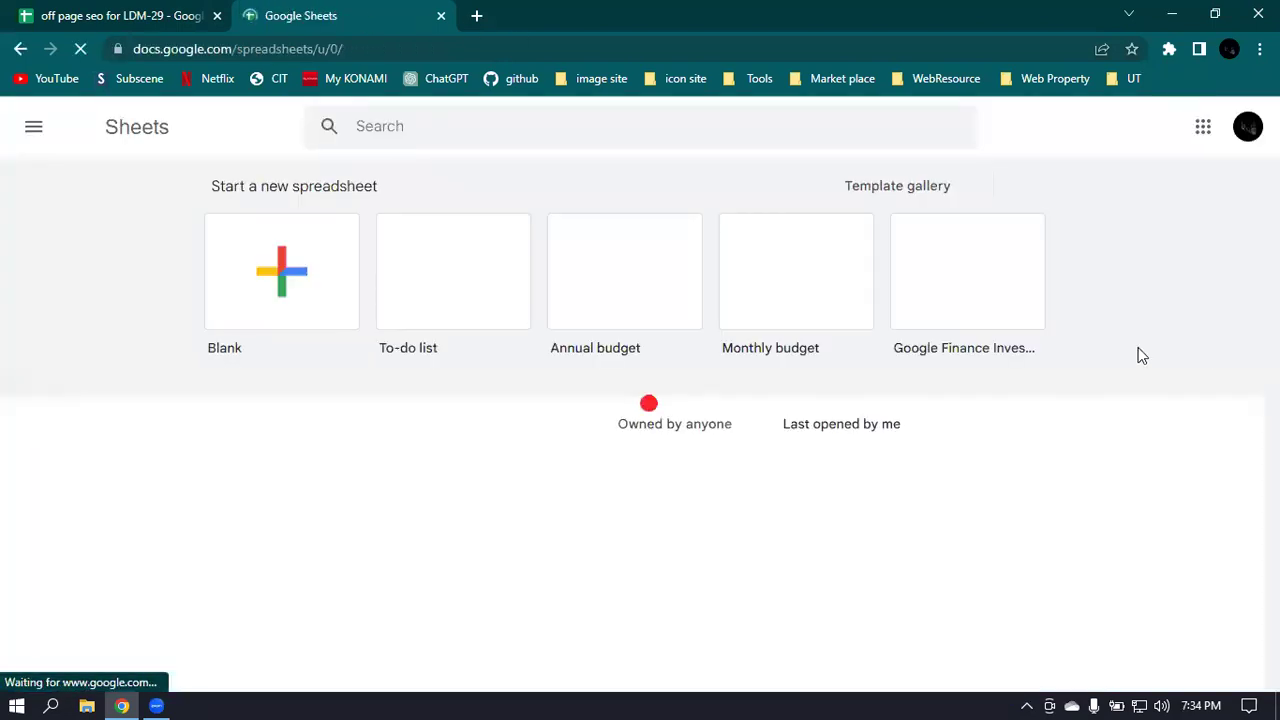
scroll(316, 396, "down", 1)
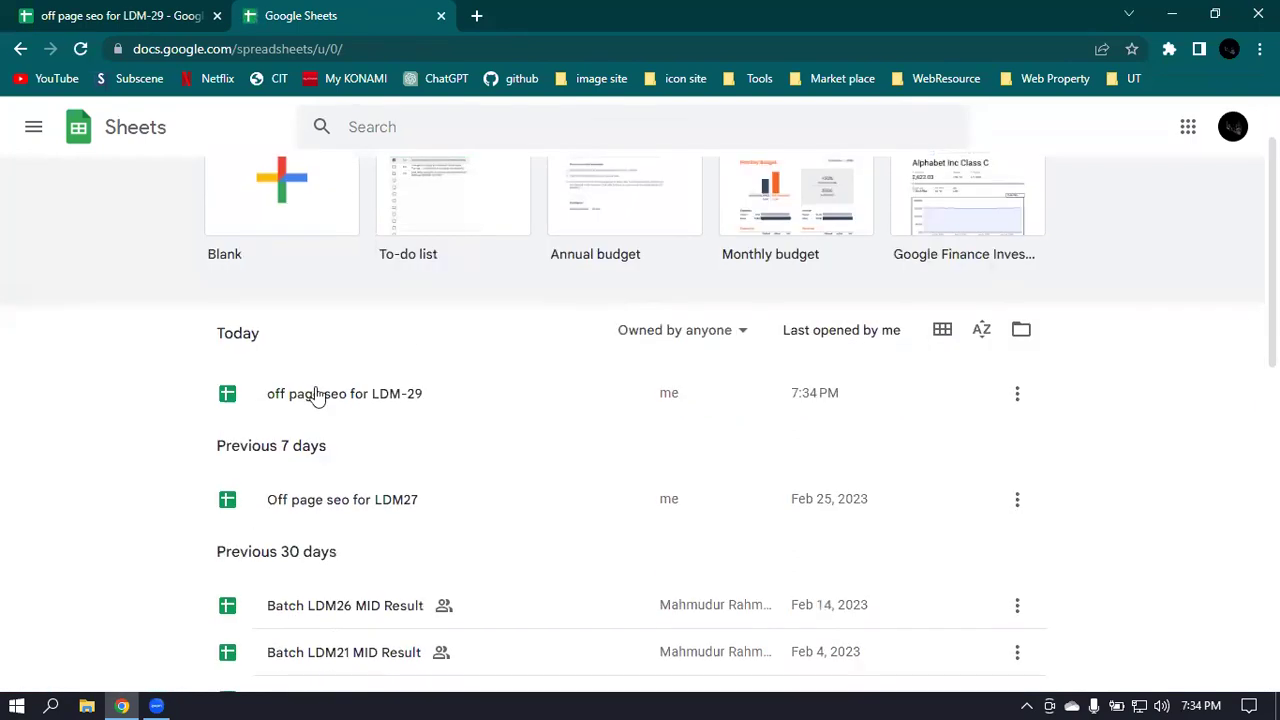
left_click(309, 500)
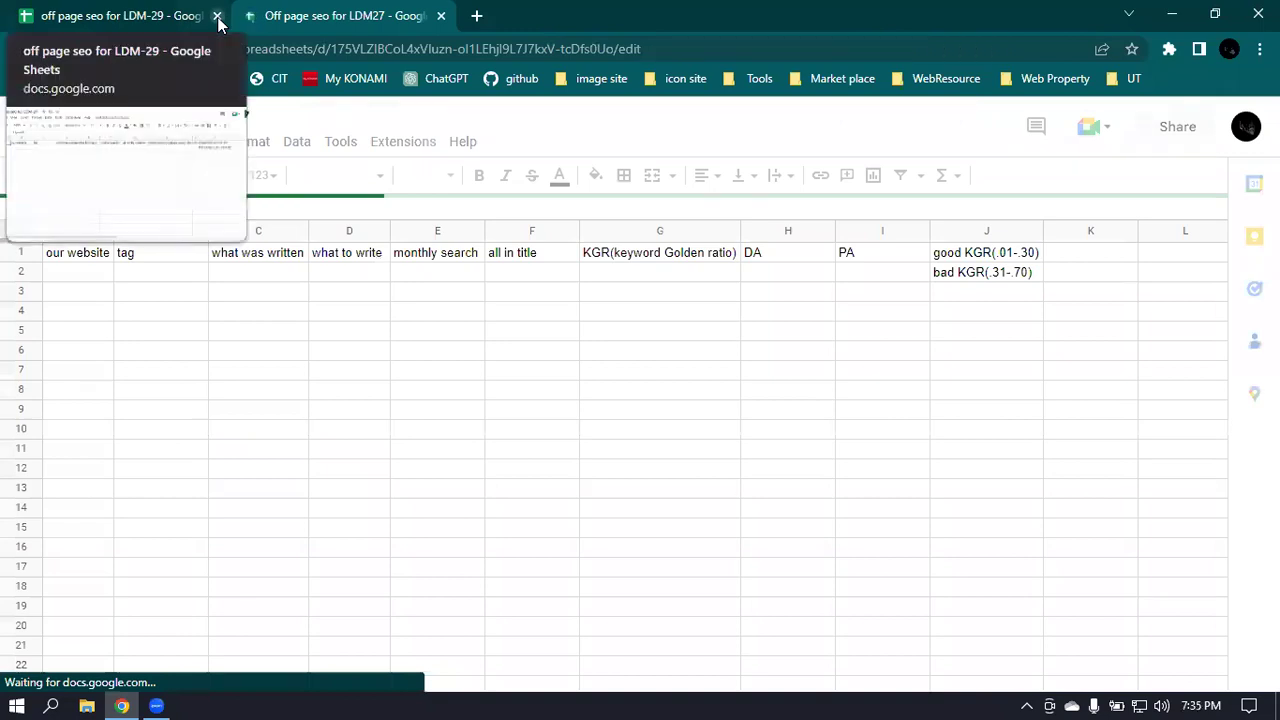
left_click(217, 16)
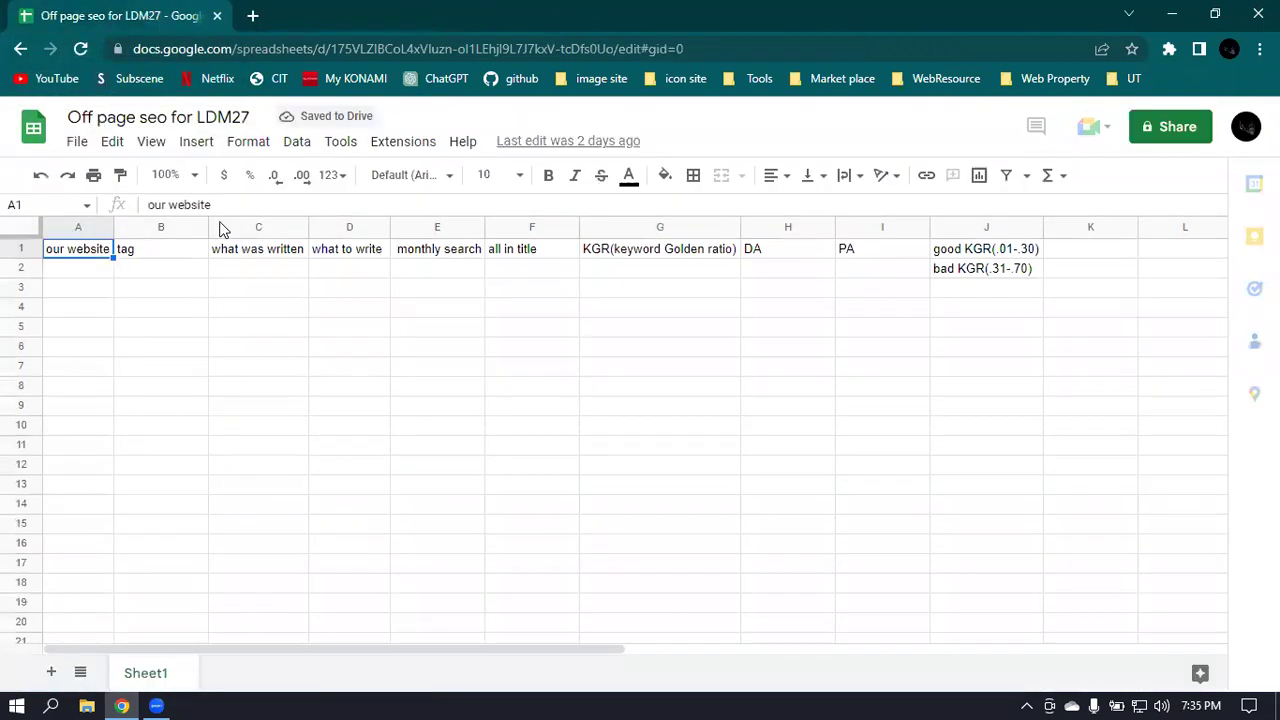
left_click(152, 251)
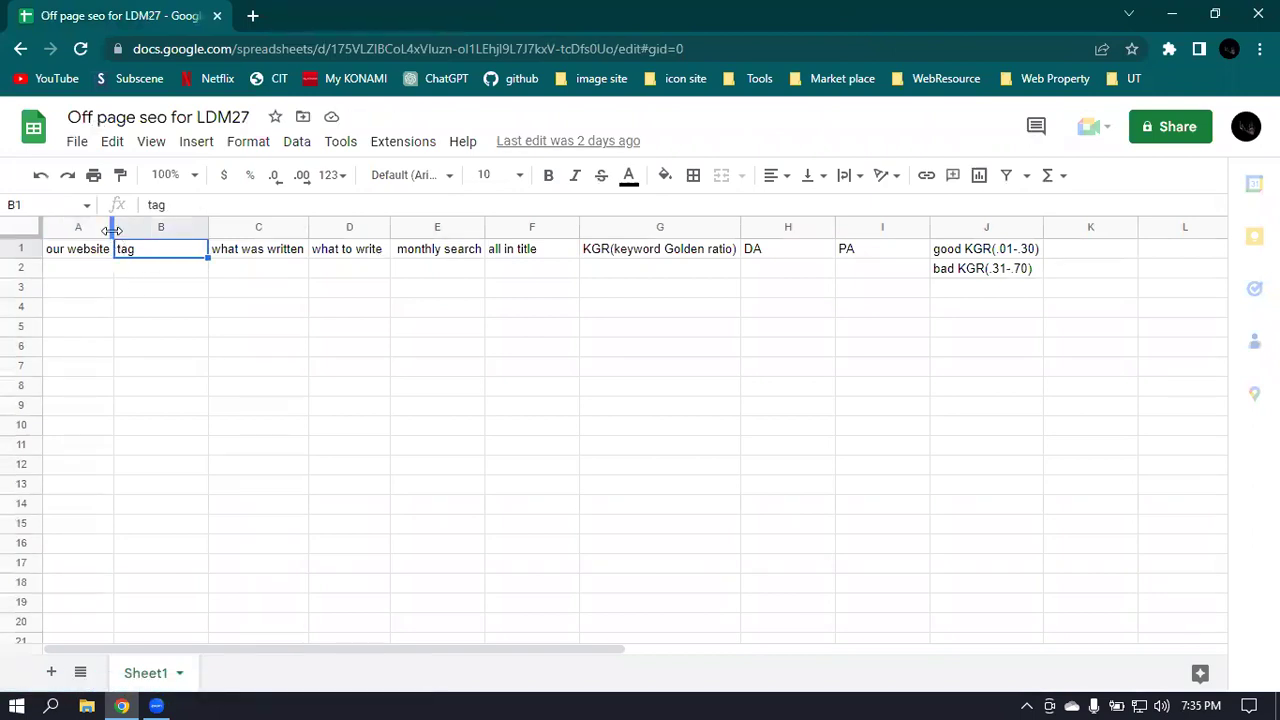
double_click(112, 231)
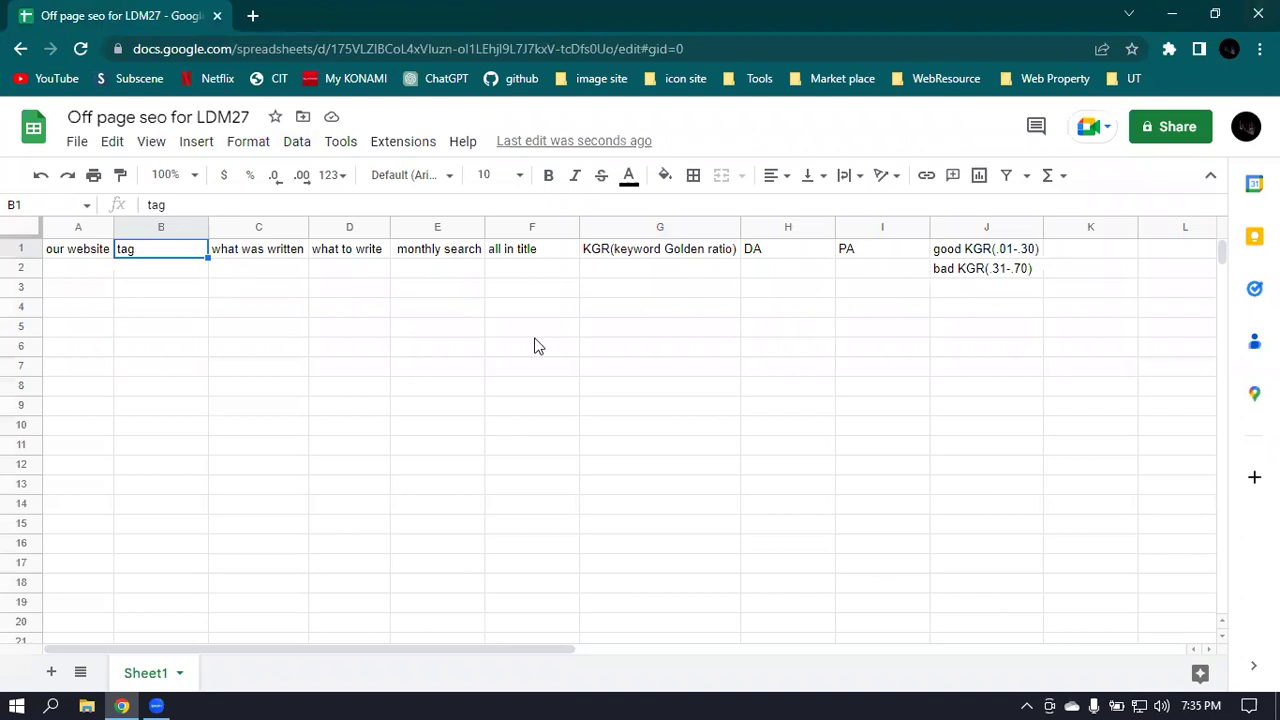
double_click(71, 268)
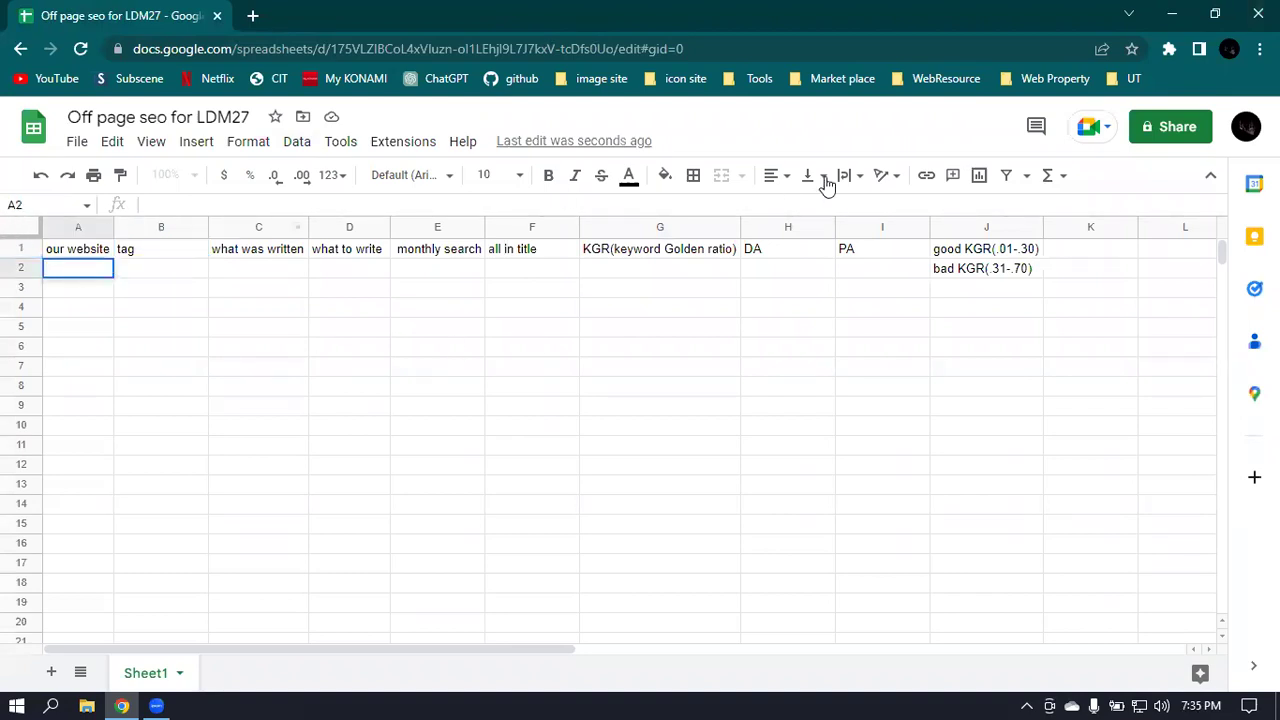
type("www.LDM27")
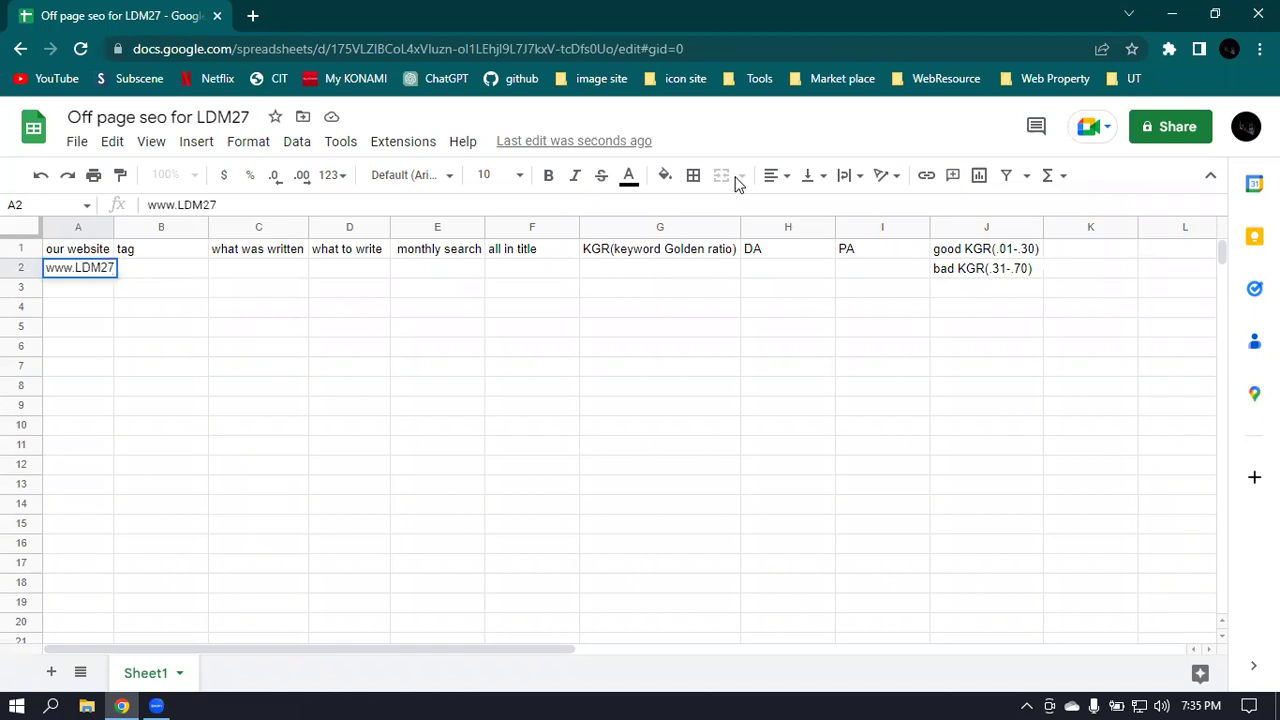
type(".com")
left_click(112, 232)
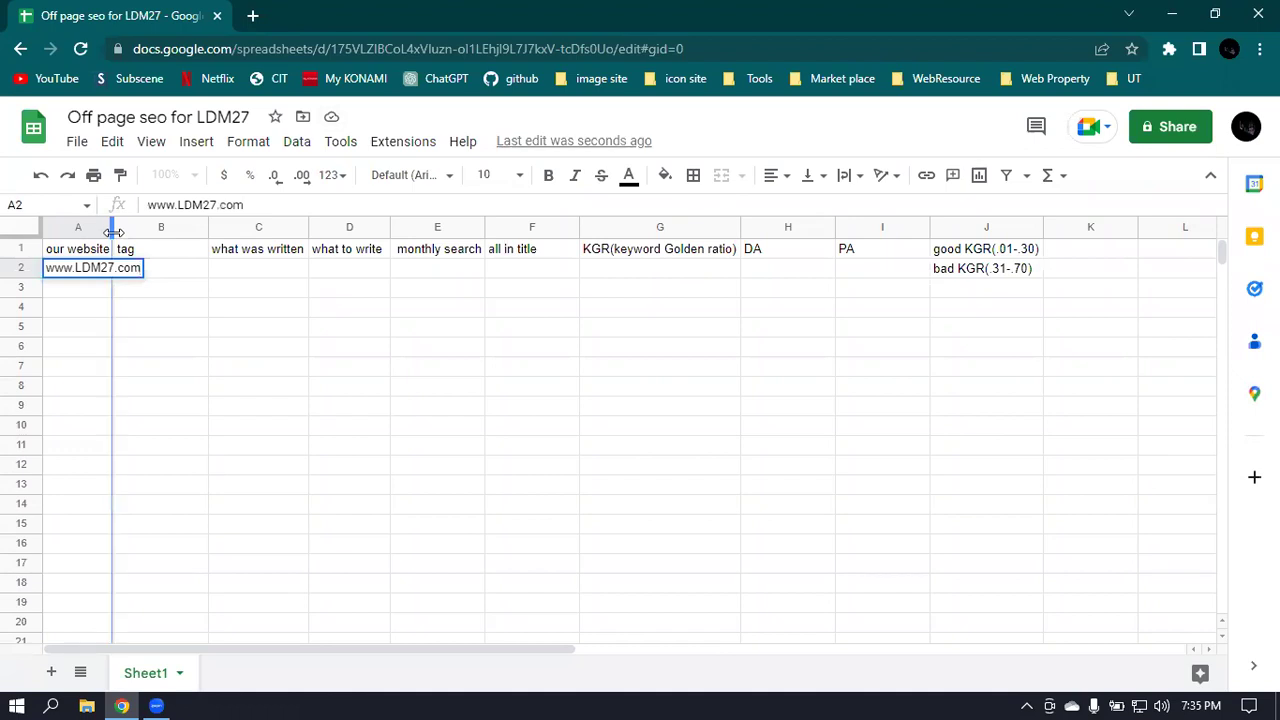
left_click(112, 232)
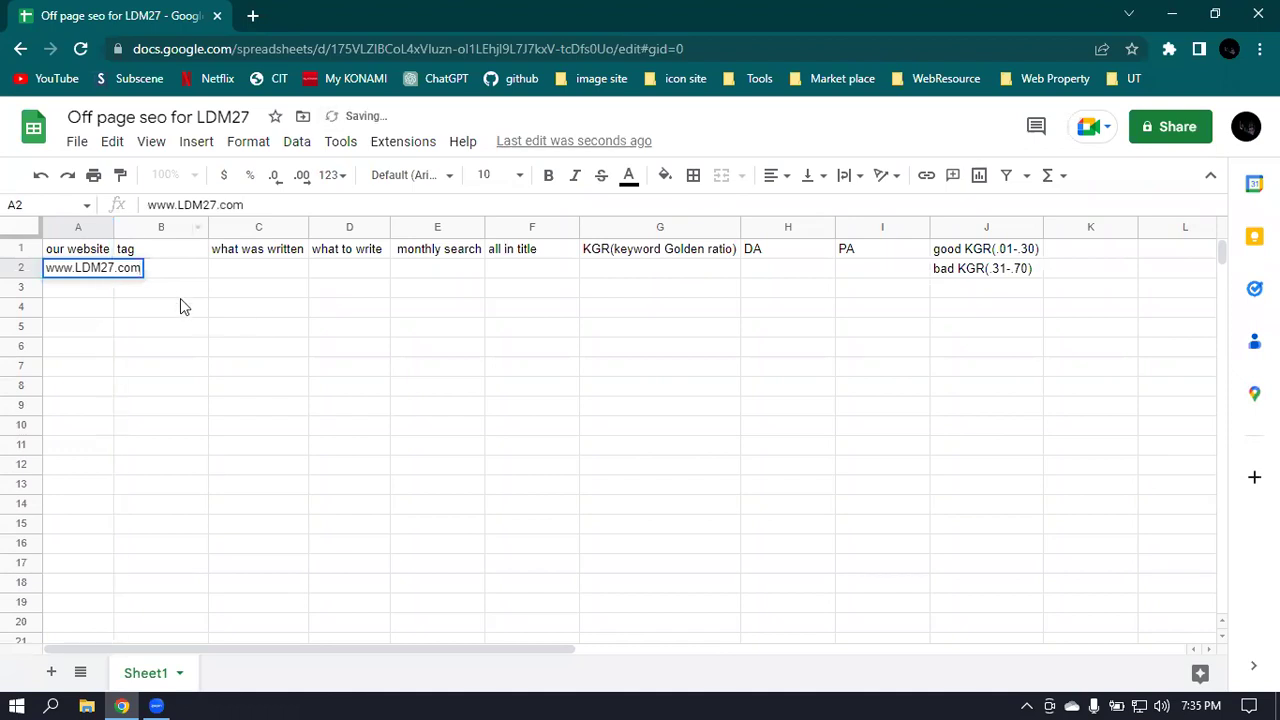
left_click(145, 272)
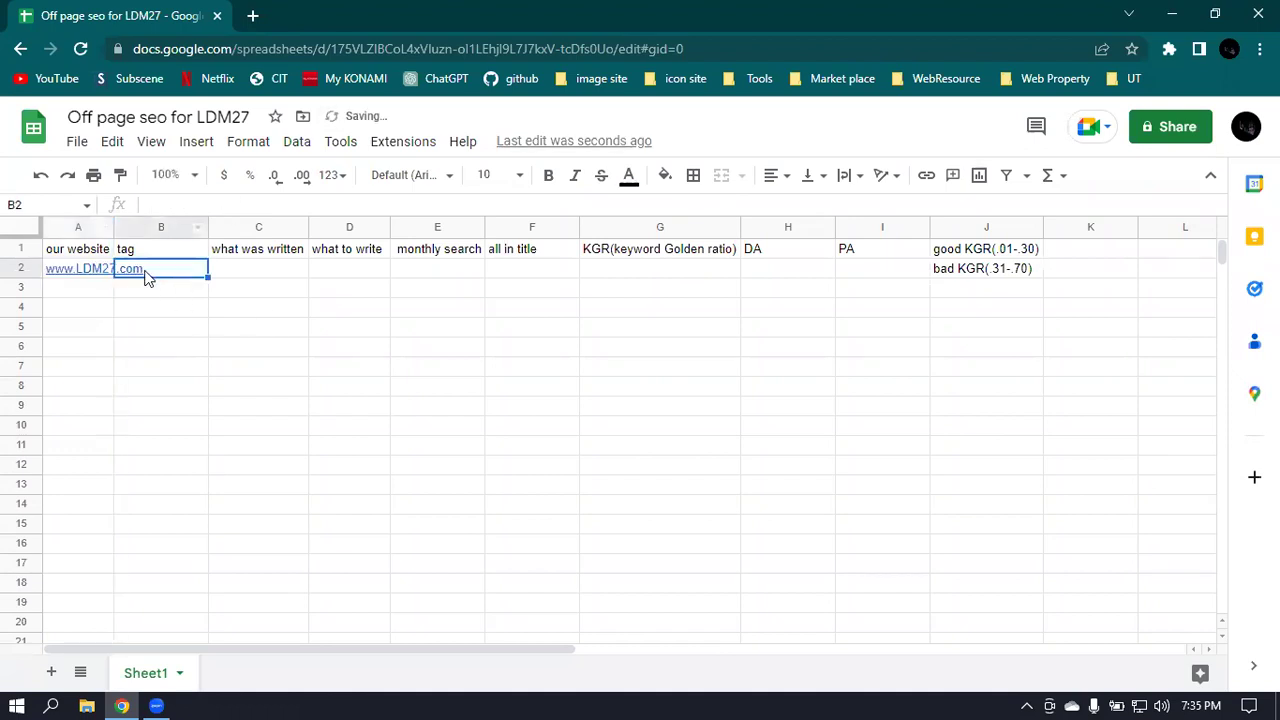
left_click(112, 232)
double_click(112, 232)
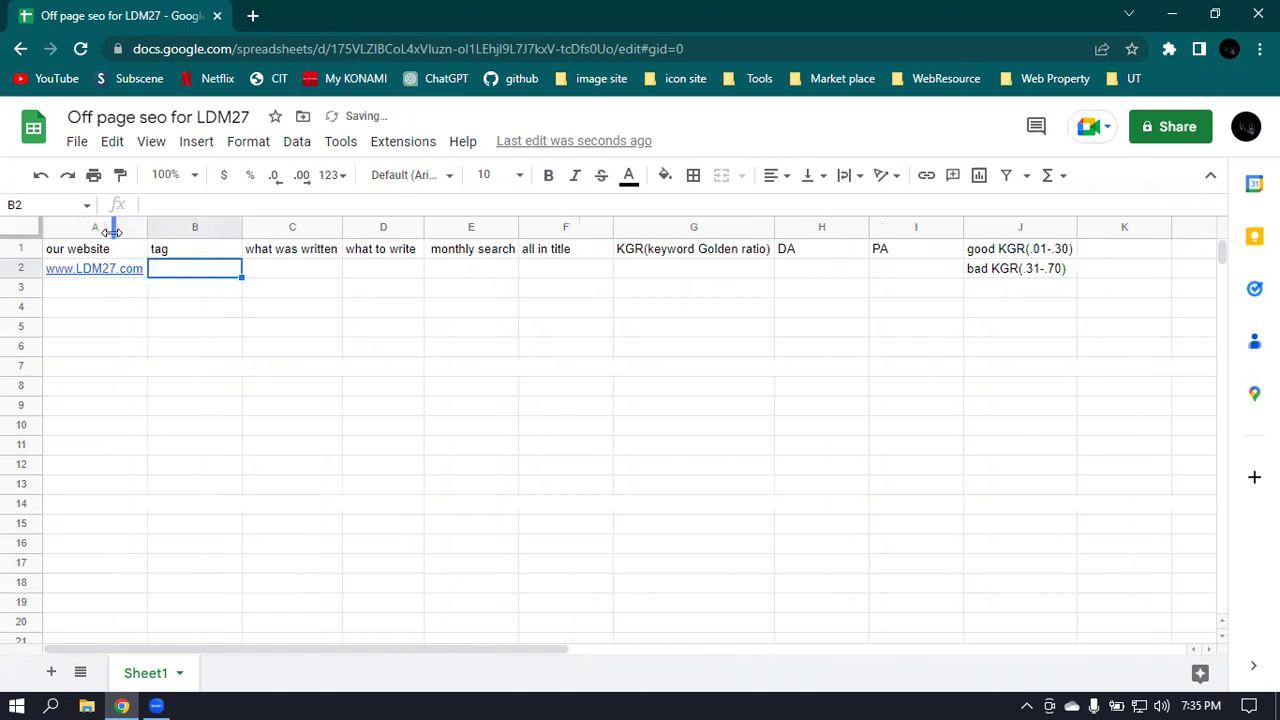
Open startech.com.bd/gaming-monitor in a new browser tab.
left_click(252, 15)
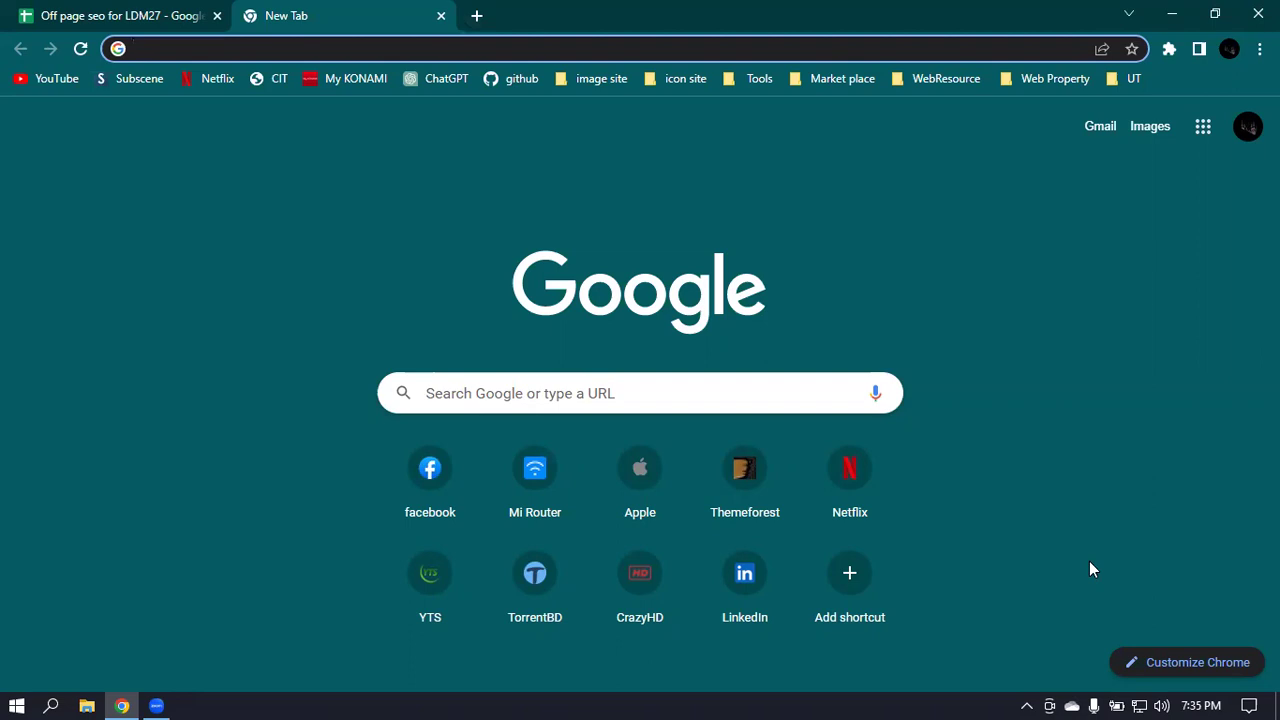
type("st")
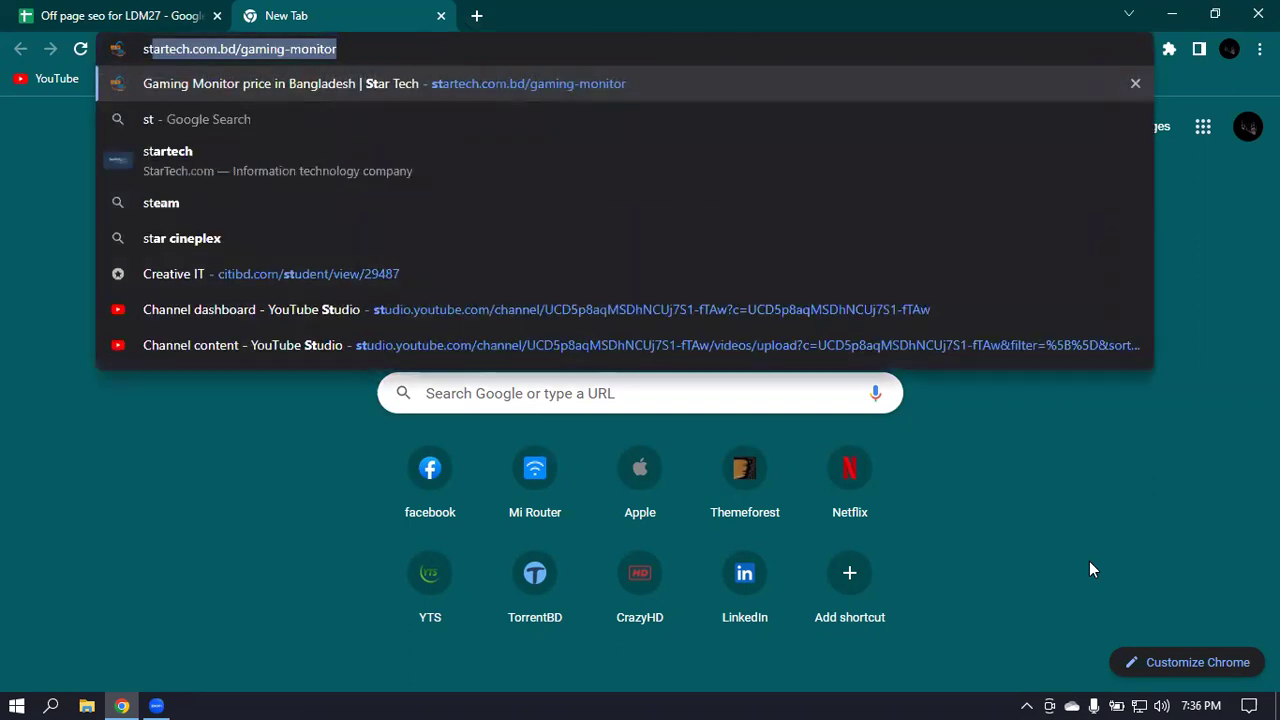
key("Return")
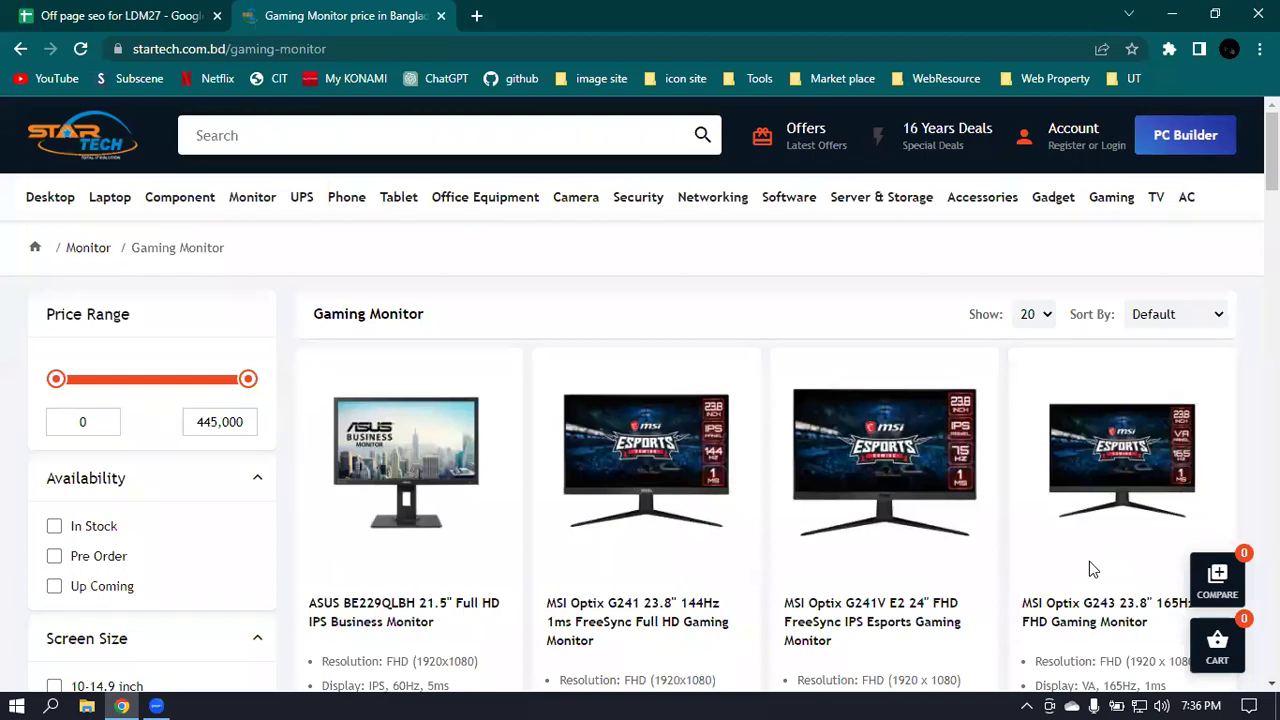
Examine the Gaming Monitor page from its product listings down to the description text and footer.
mouse_move(1110, 186)
scroll(1234, 234, "down", 3)
scroll(1234, 237, "up", 3)
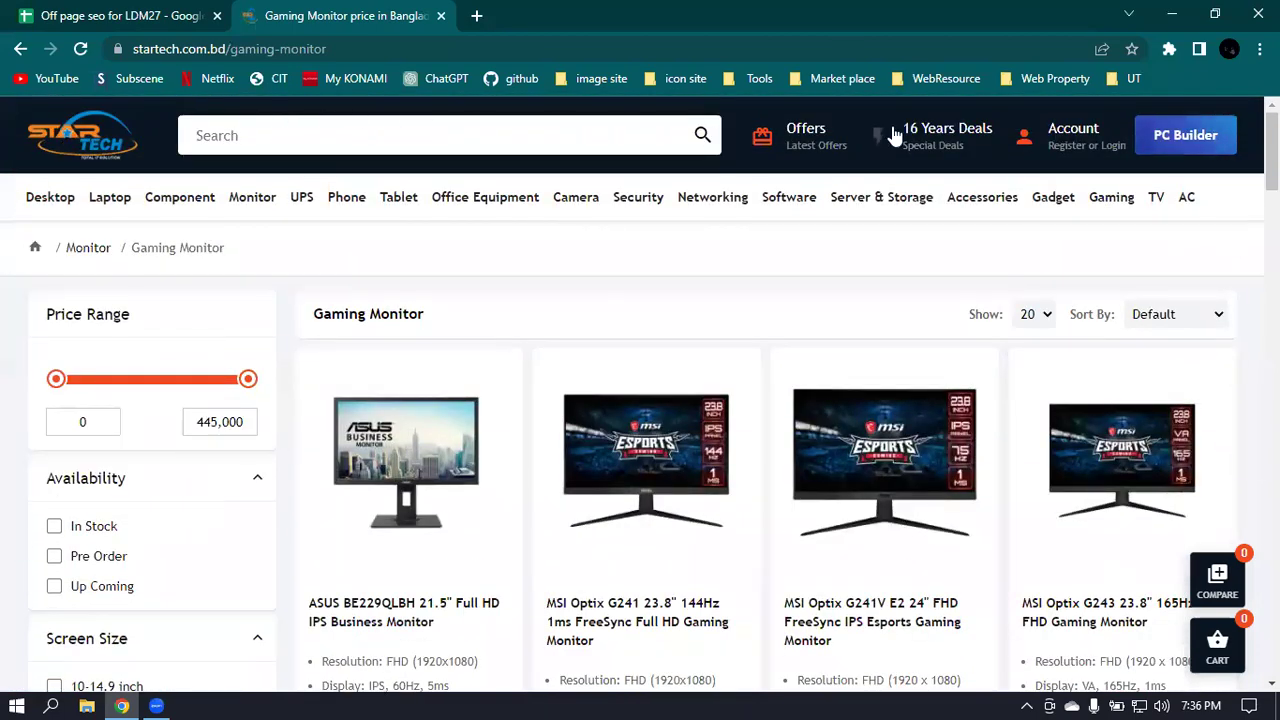
scroll(1209, 134, "down", 4)
scroll(640, 400, "down", 15)
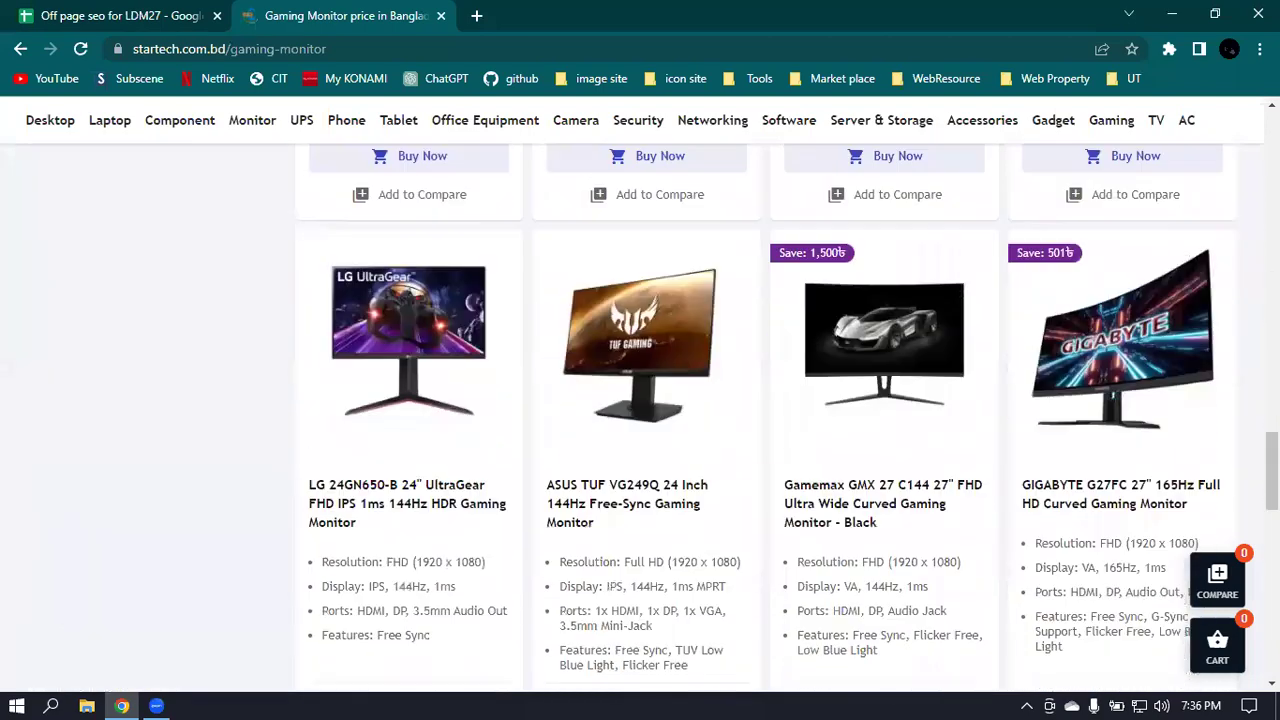
scroll(640, 400, "down", 12)
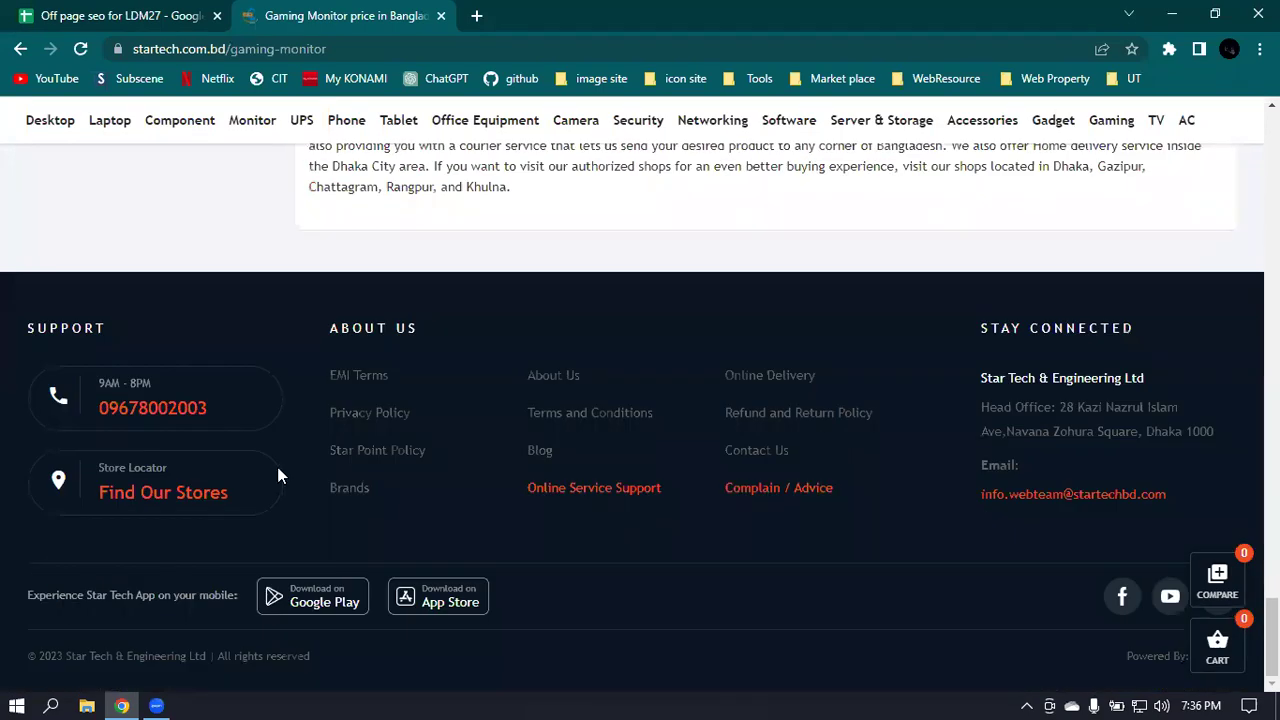
scroll(1070, 425, "up", 15)
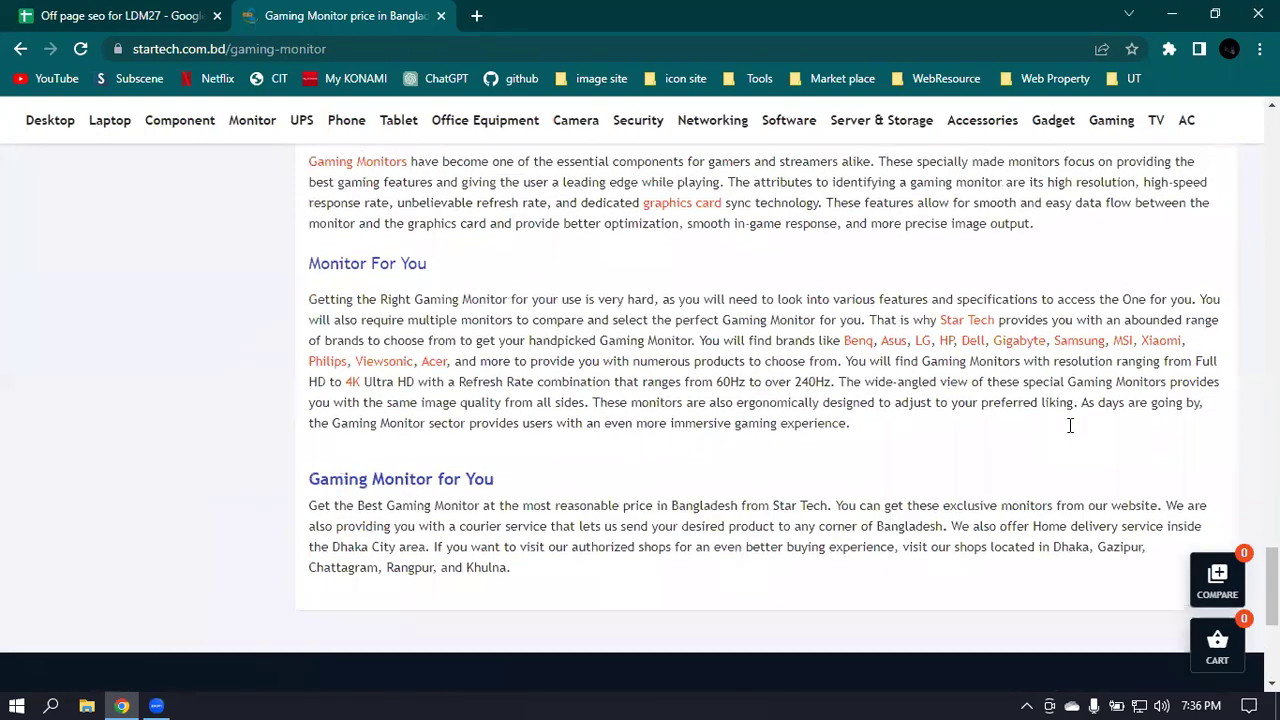
scroll(308, 308, "up", 8)
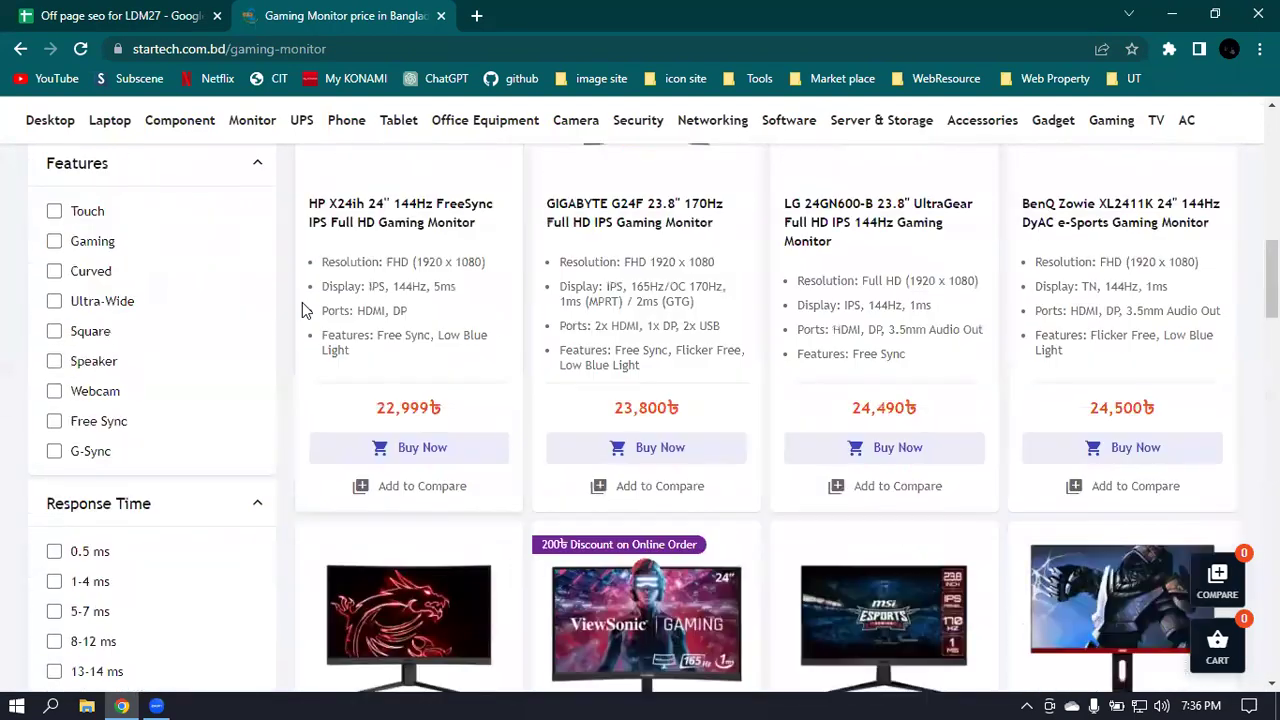
Look through the site's product categories, including the Laptop, Phone and Office Equipment subcategories.
mouse_move(44, 204)
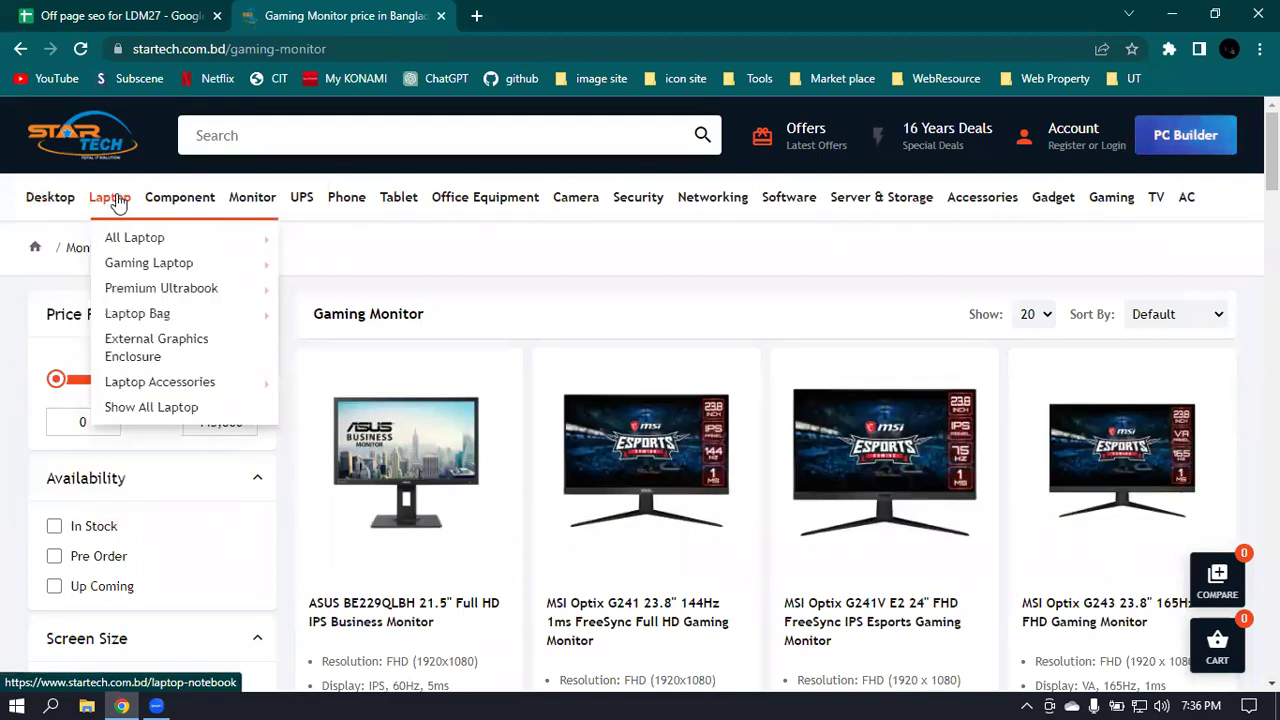
mouse_move(325, 207)
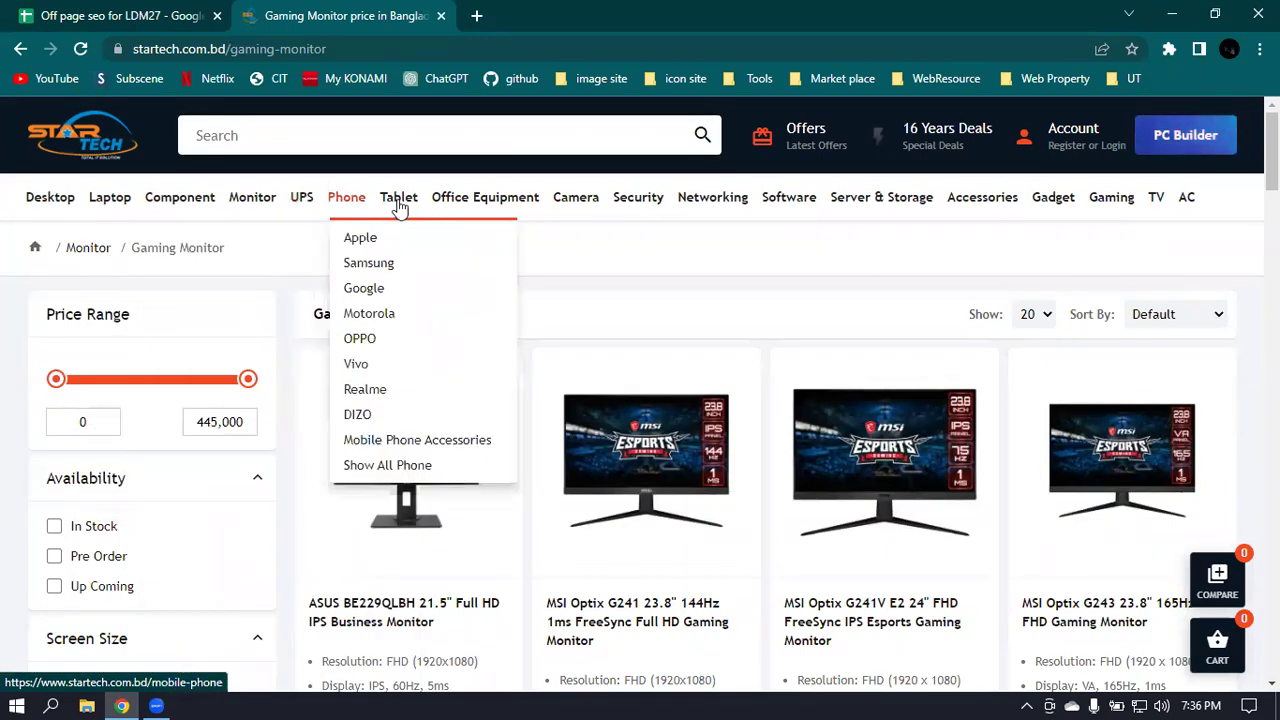
mouse_move(429, 201)
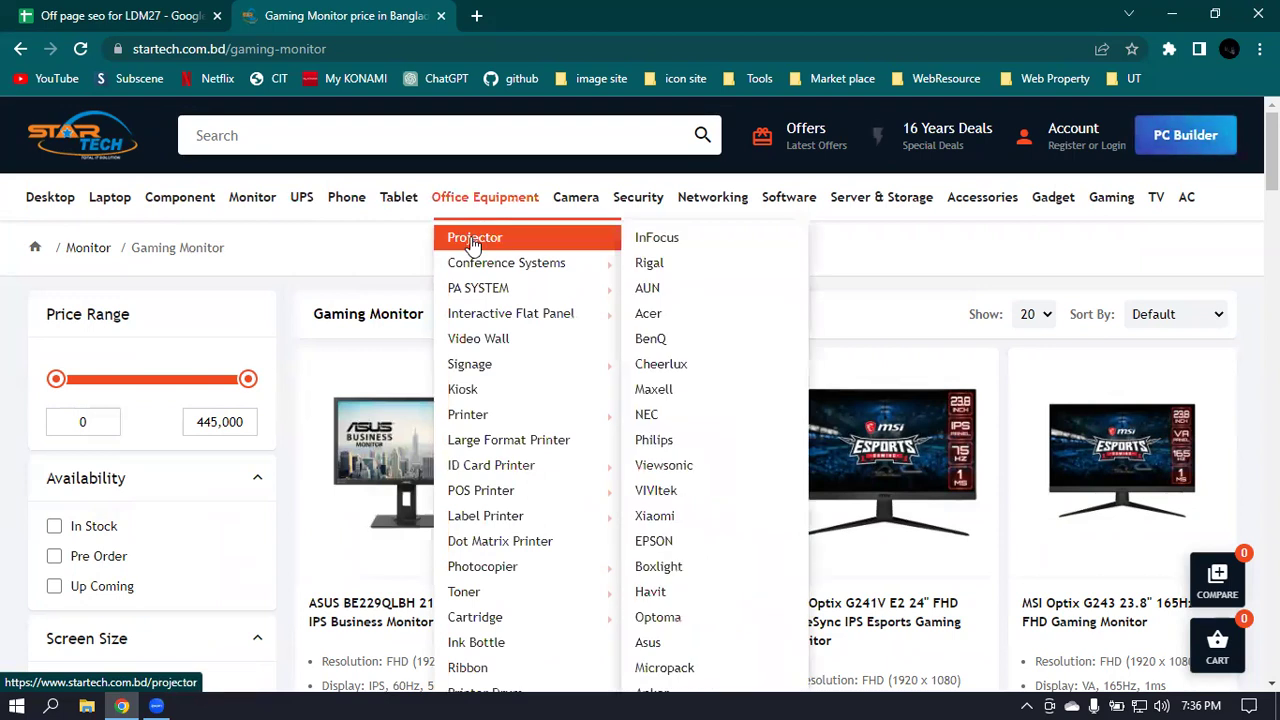
mouse_move(452, 265)
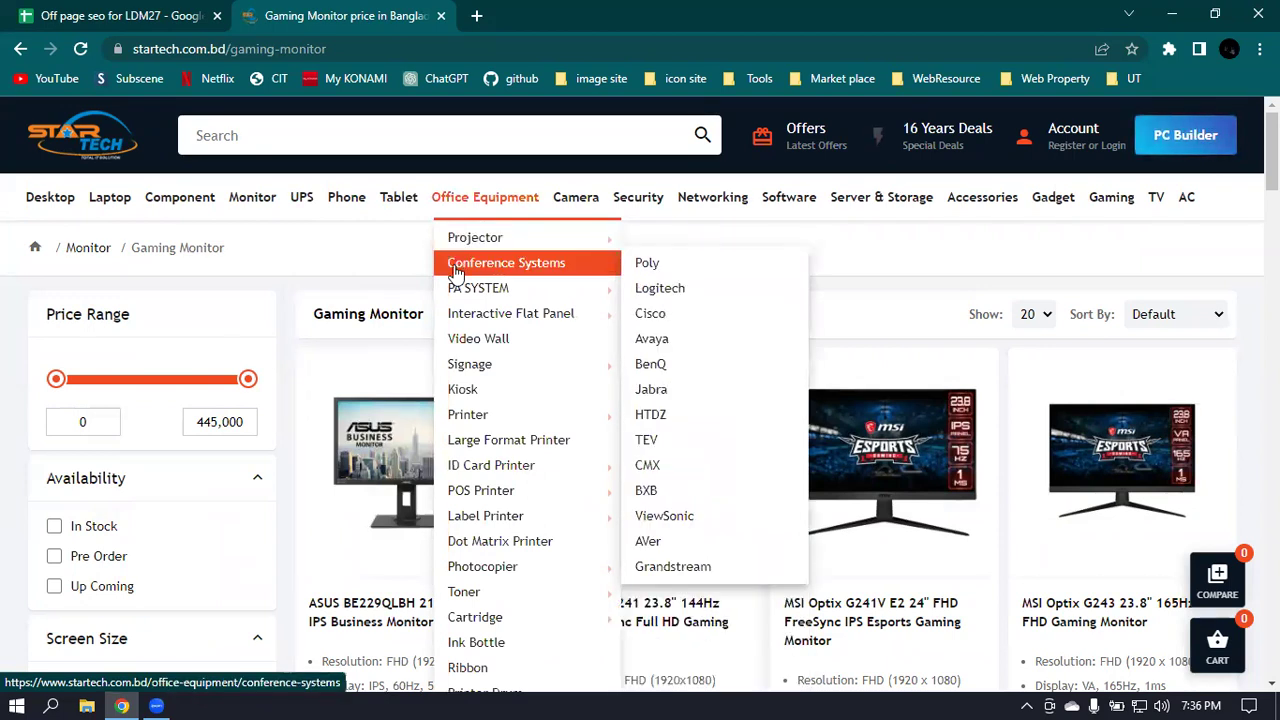
mouse_move(485, 295)
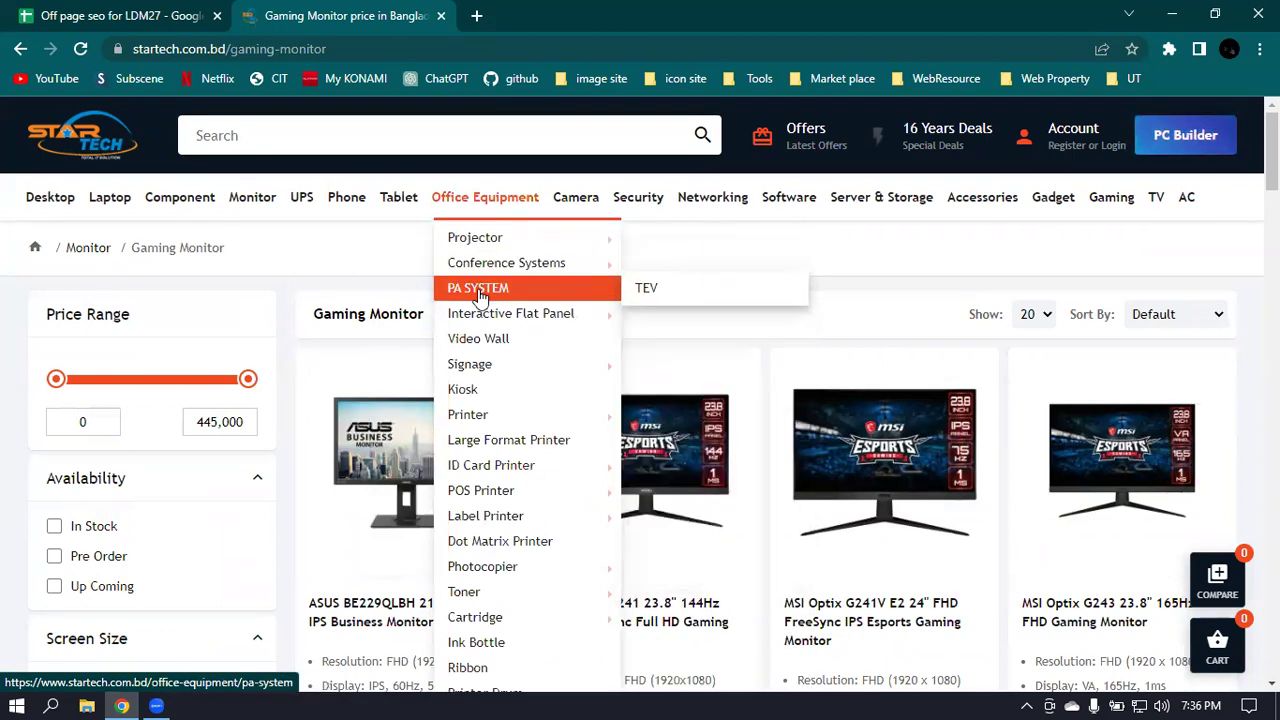
mouse_move(470, 326)
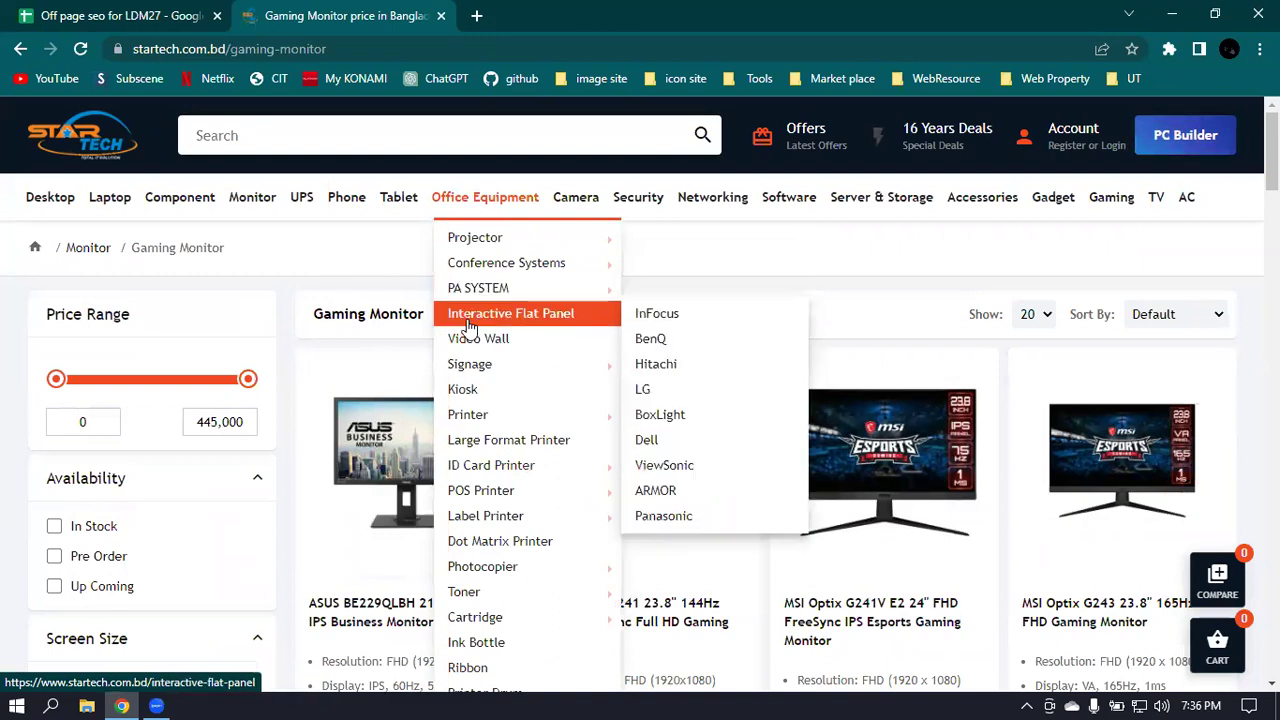
mouse_move(487, 382)
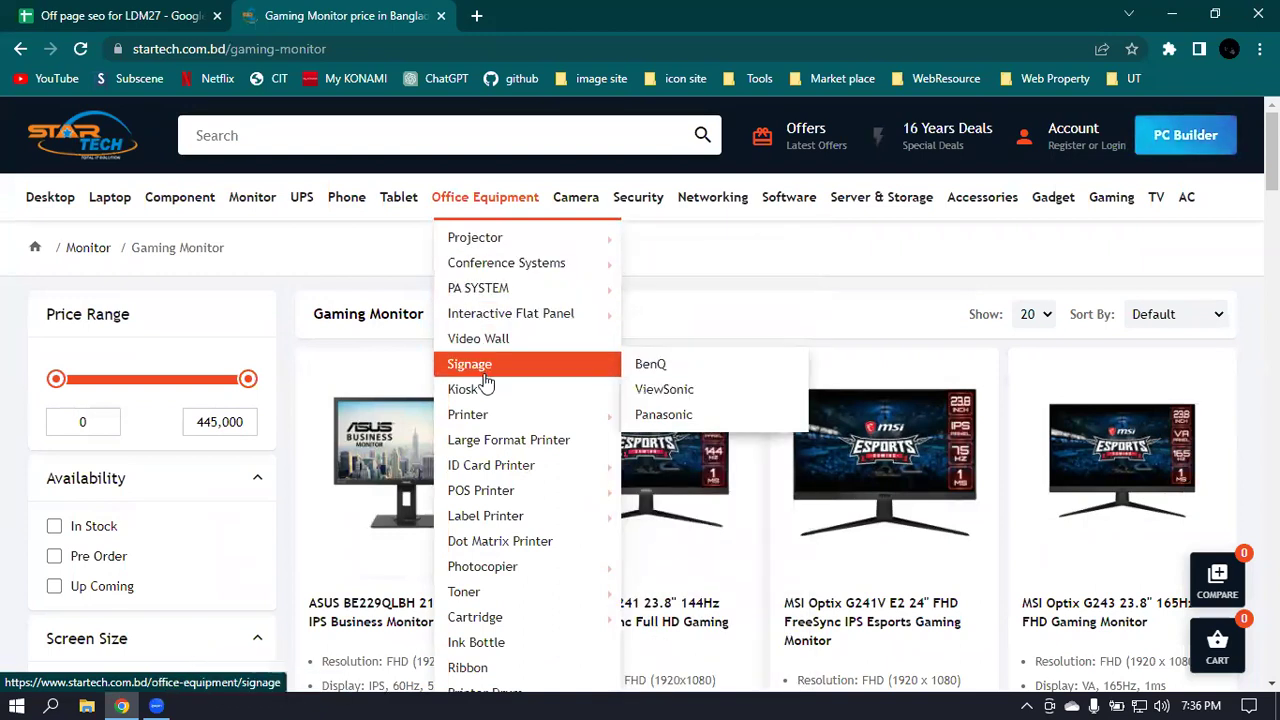
mouse_move(485, 427)
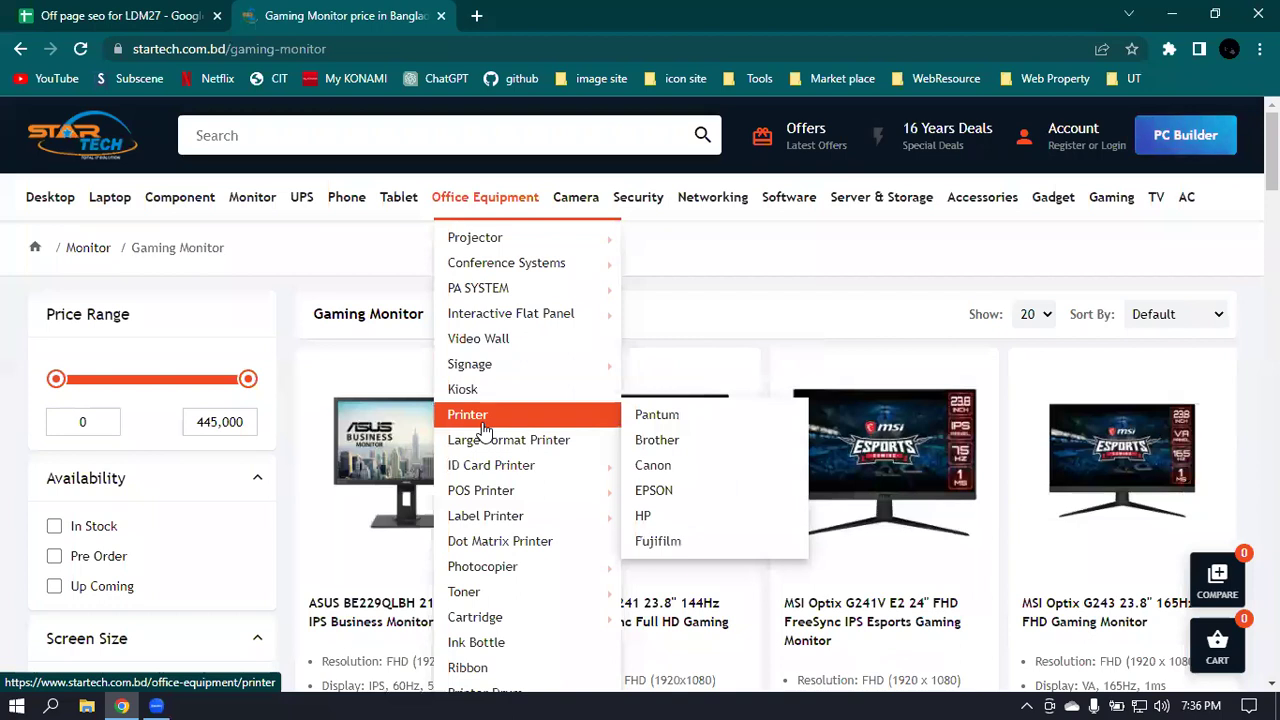
mouse_move(507, 489)
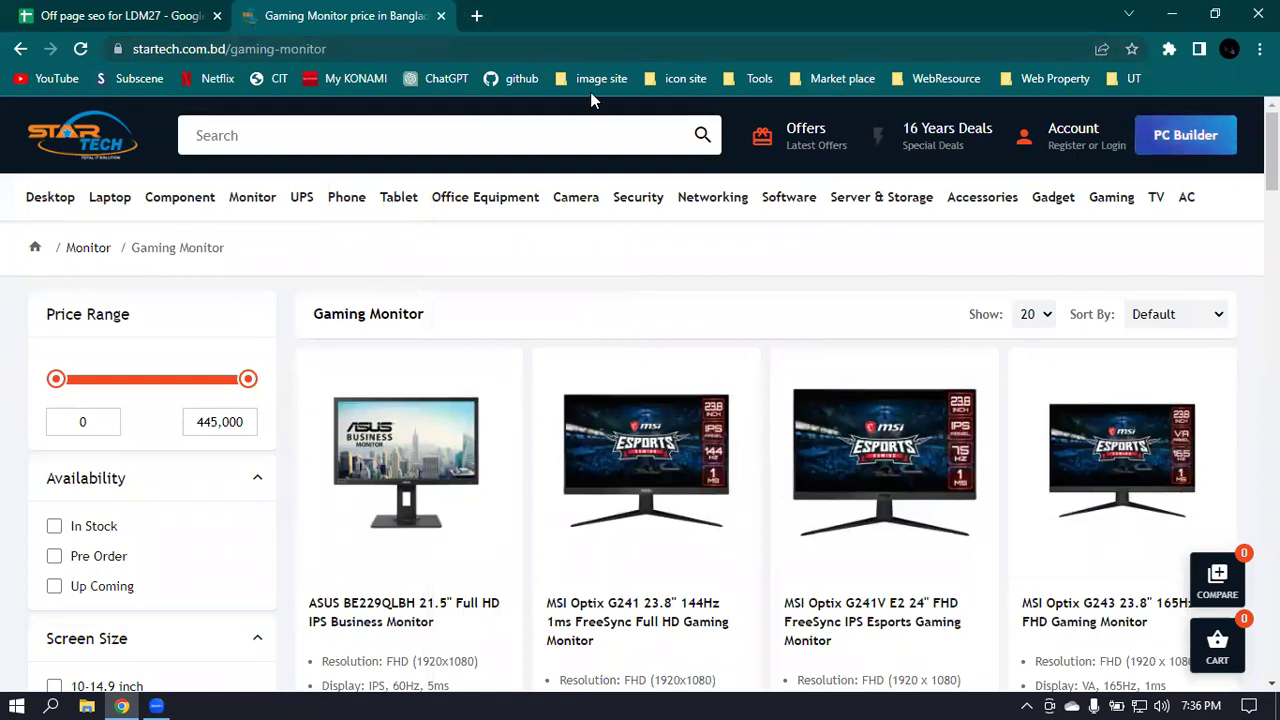
Select the gaming monitor page's full web address and look at the Desktop and Laptop subcategories.
left_click(443, 48)
double_click(443, 48)
triple_click(585, 48)
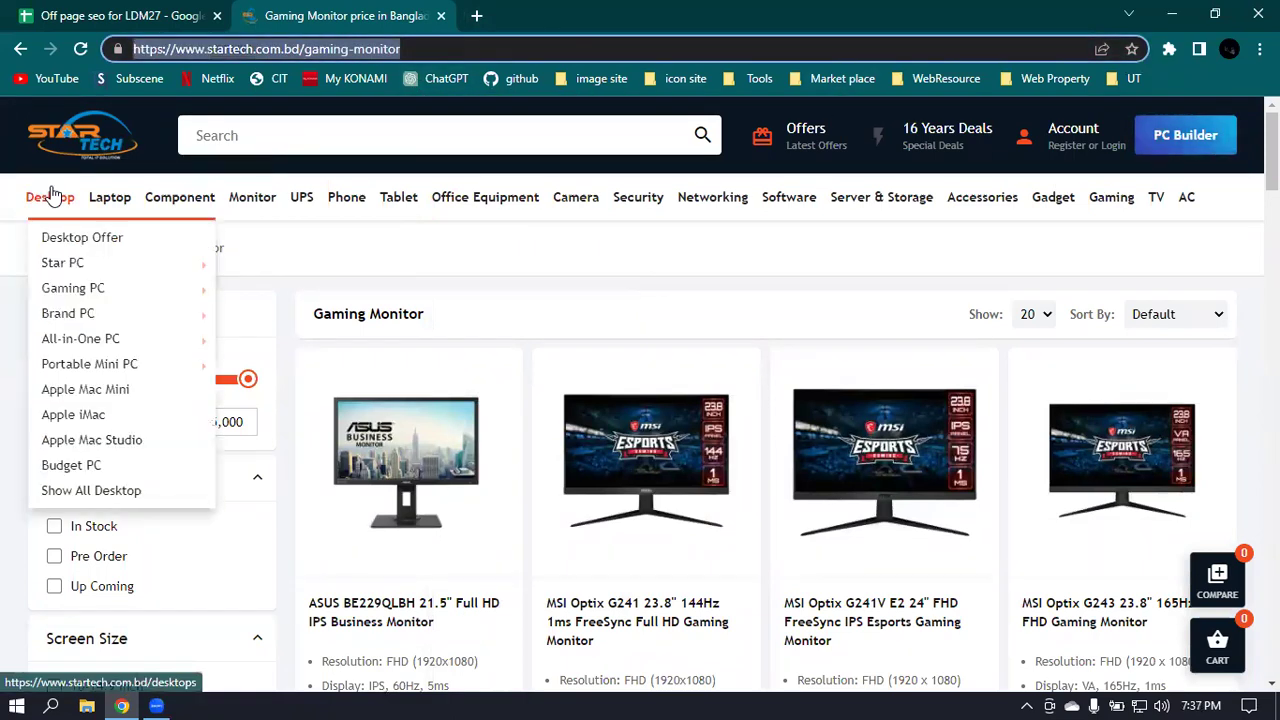
mouse_move(88, 195)
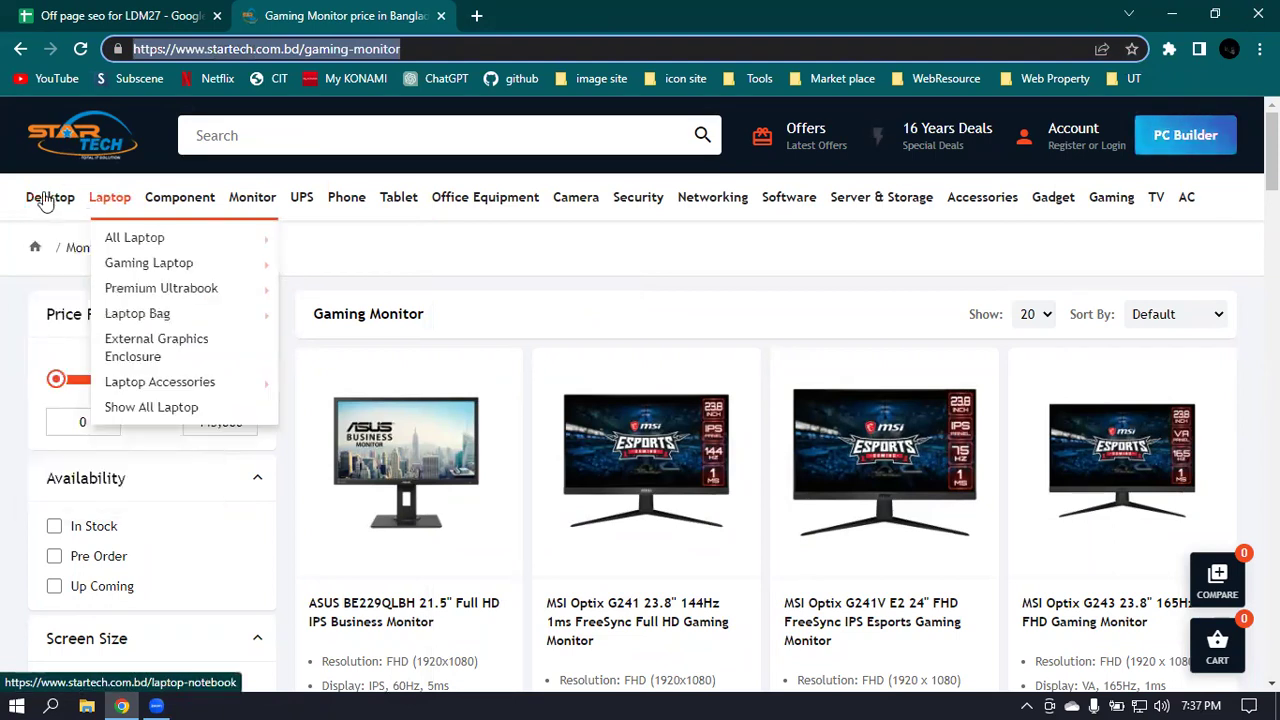
Open the Intel PC page of the Gaming PC category under Desktop and inspect the path in its web address.
mouse_move(73, 270)
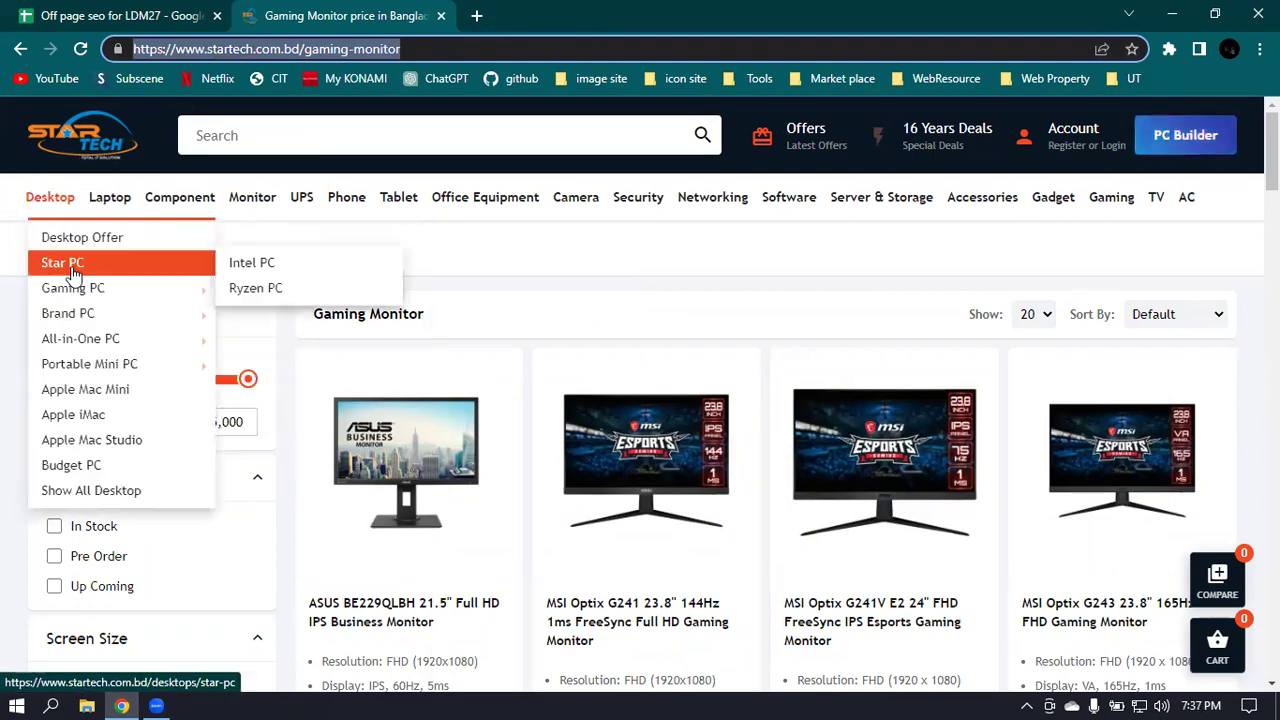
mouse_move(76, 292)
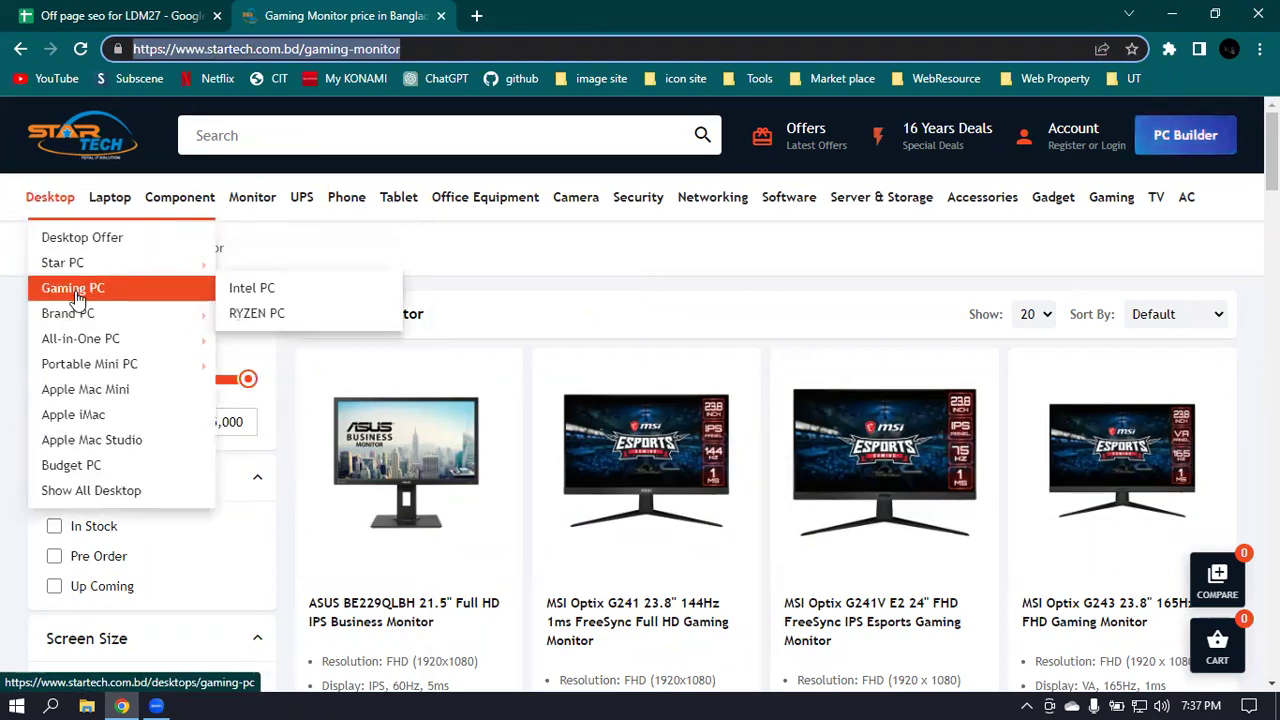
left_click(265, 291)
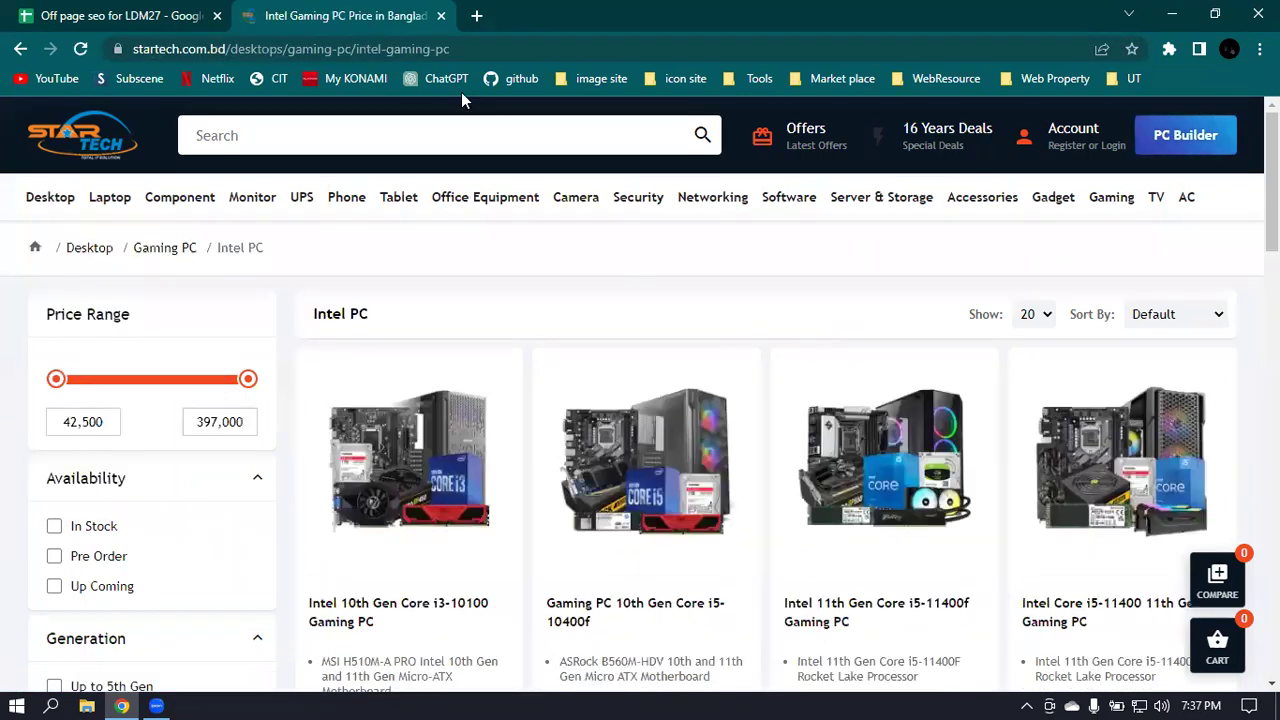
left_click(522, 50)
double_click(521, 50)
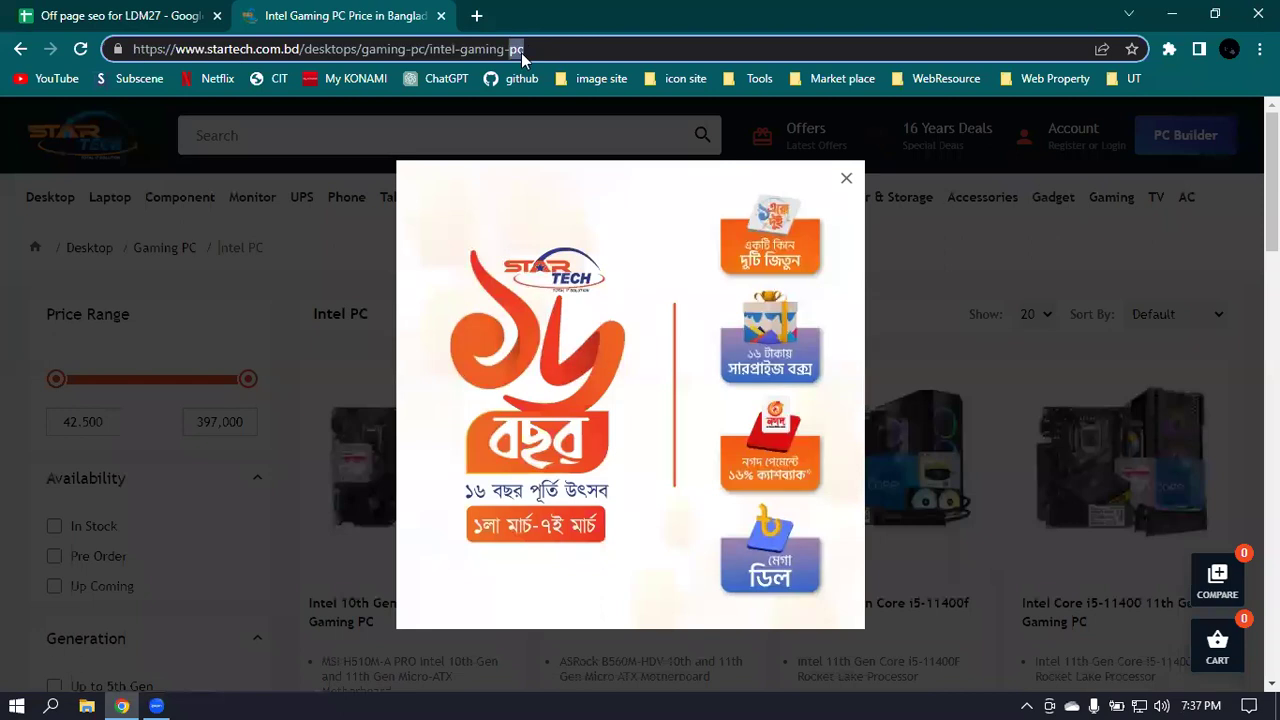
left_click(304, 50)
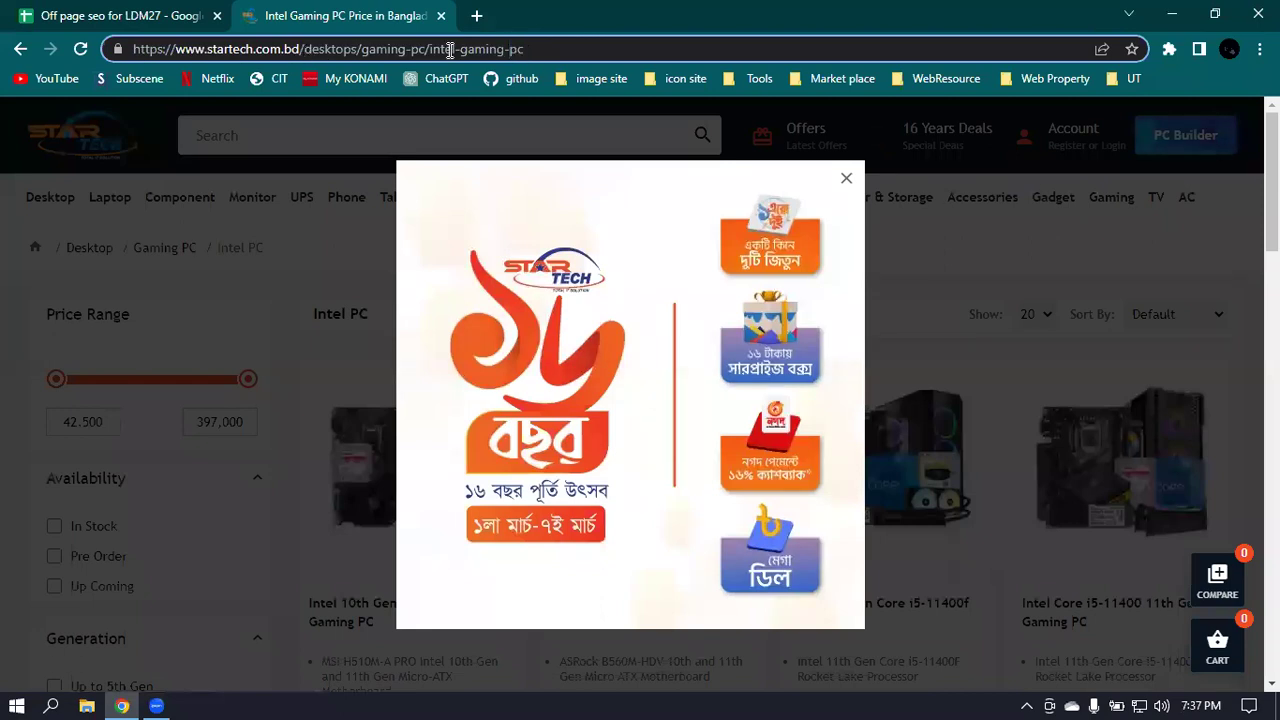
double_click(572, 47)
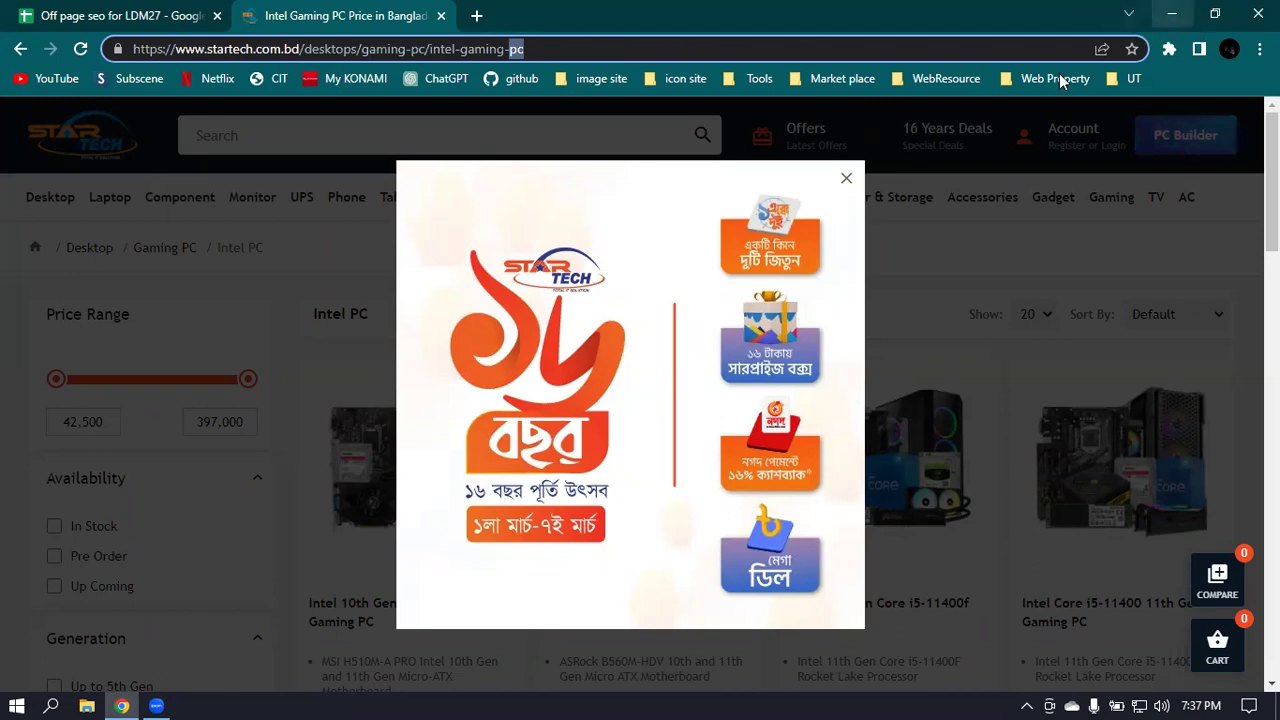
Close the promotional popup and look through the Intel PC product listings.
left_click(846, 178)
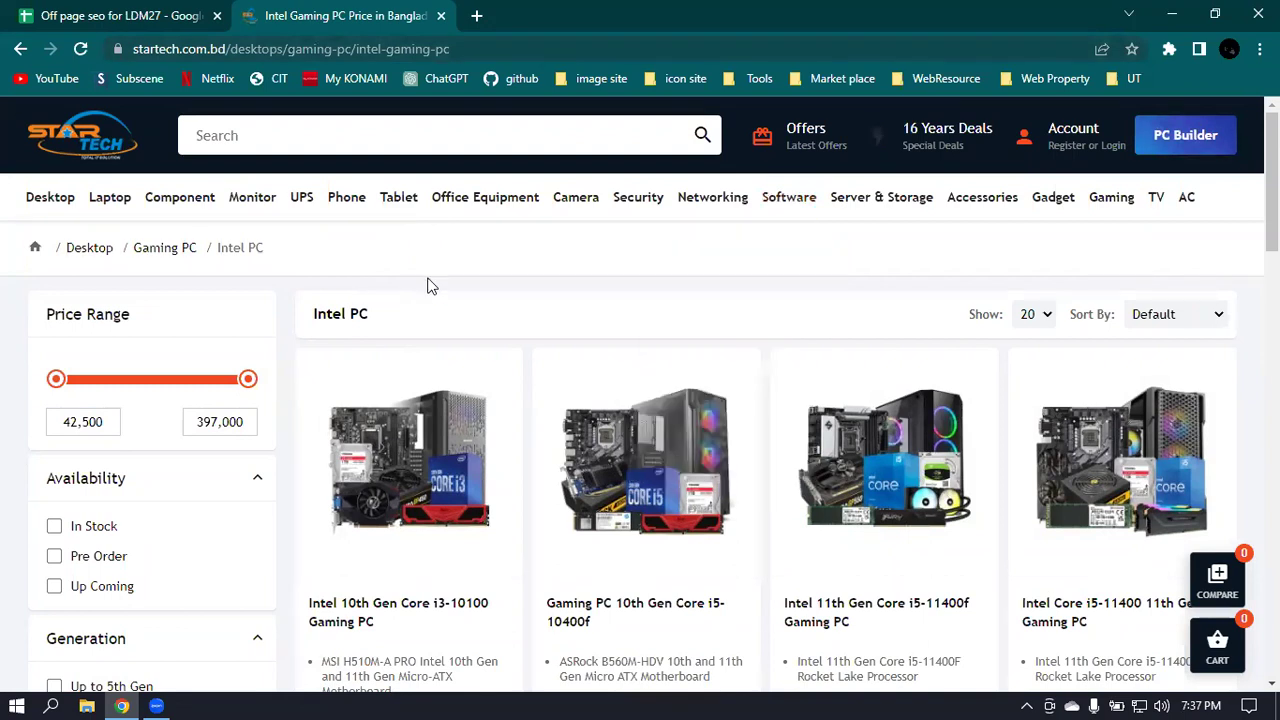
scroll(1135, 270, "down", 3)
scroll(1140, 291, "down", 5)
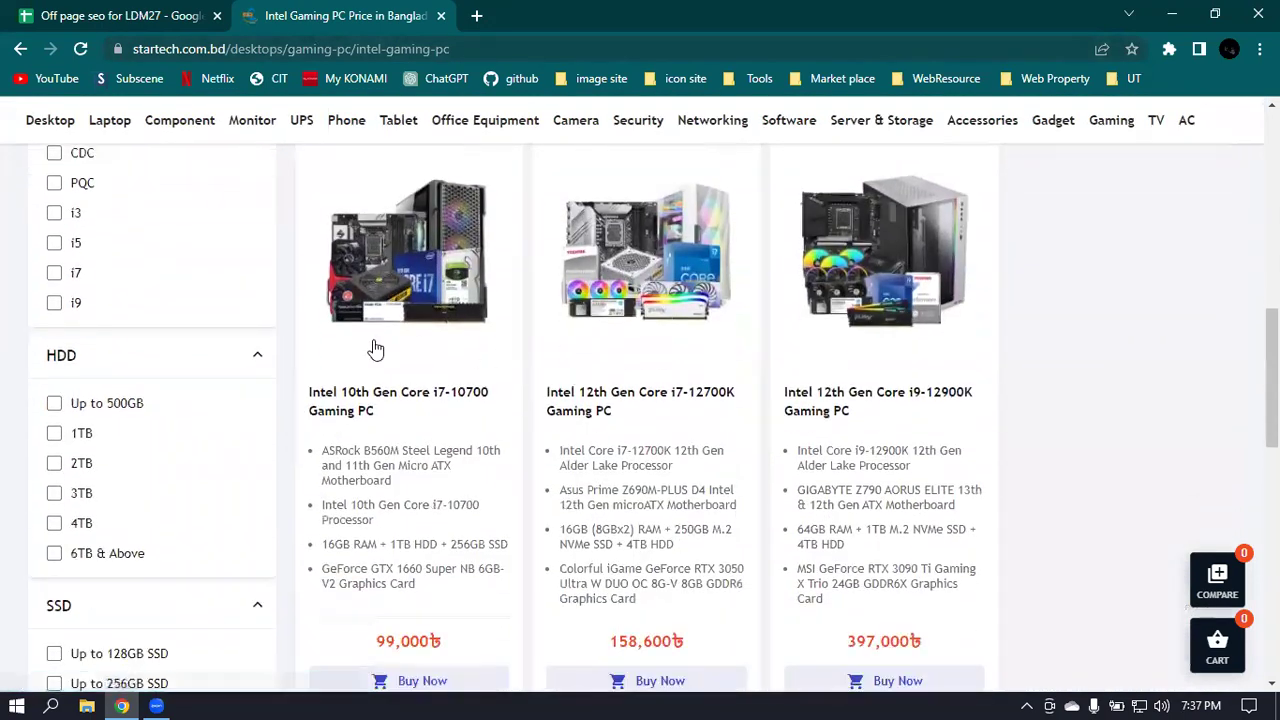
scroll(1113, 371, "down", 8)
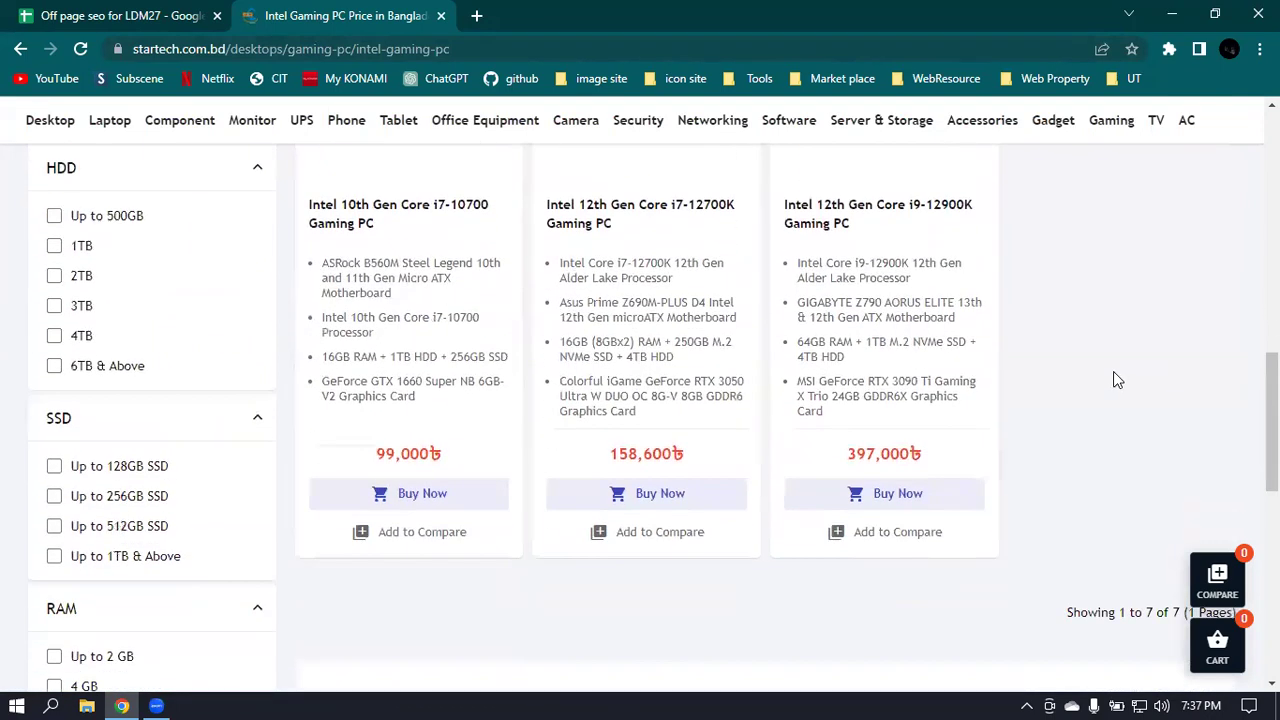
scroll(1113, 374, "up", 4)
scroll(1115, 382, "up", 10)
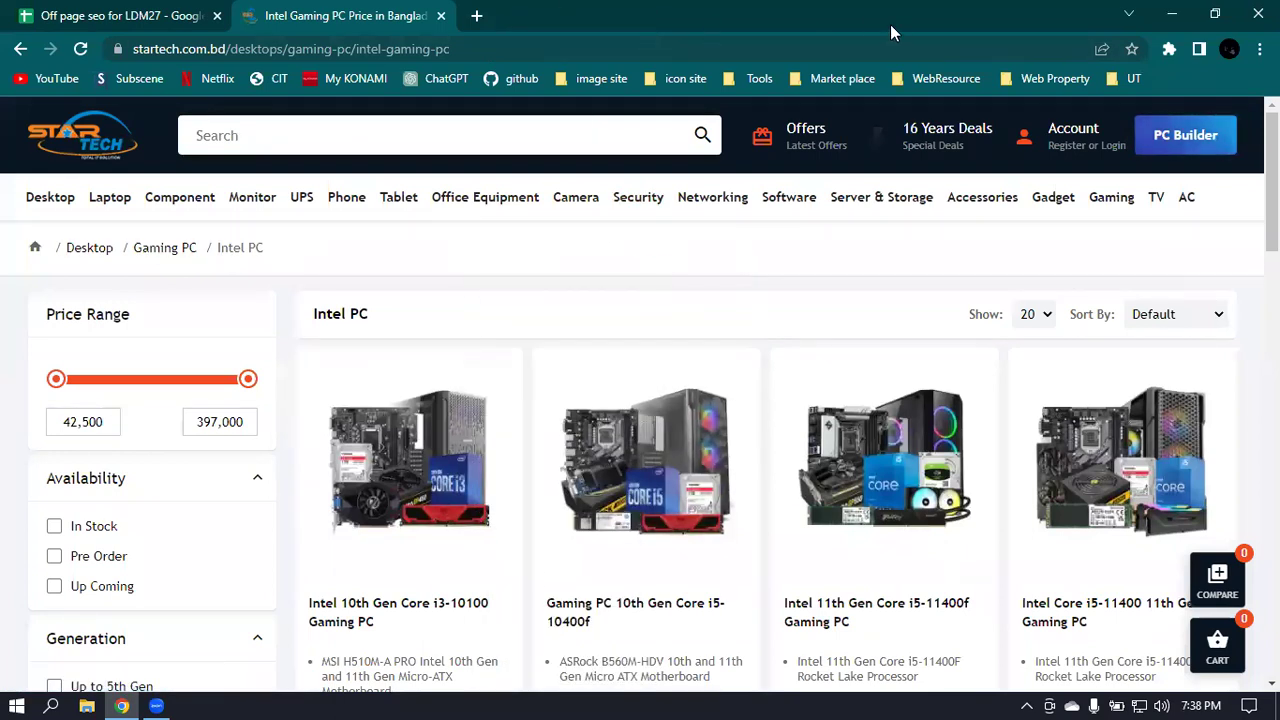
Return to the off-page SEO spreadsheet and select the website address in cell A2.
left_click(1168, 12)
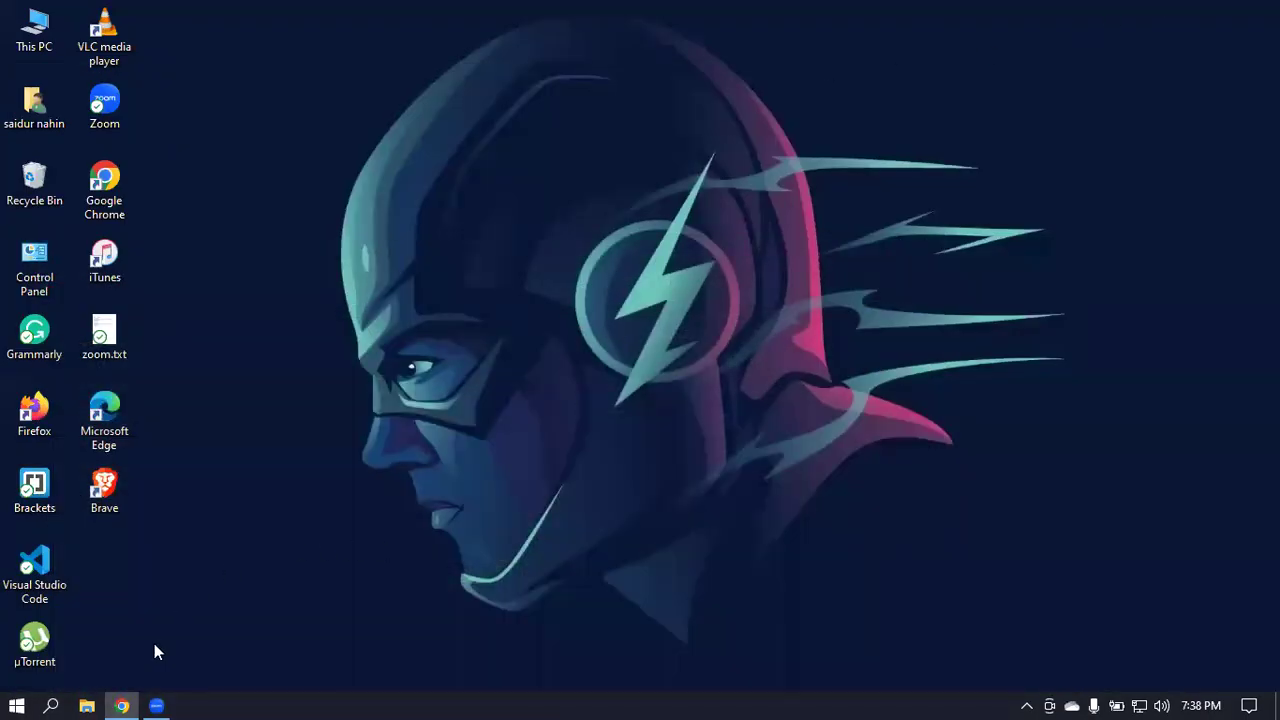
left_click(121, 706)
left_click(145, 12)
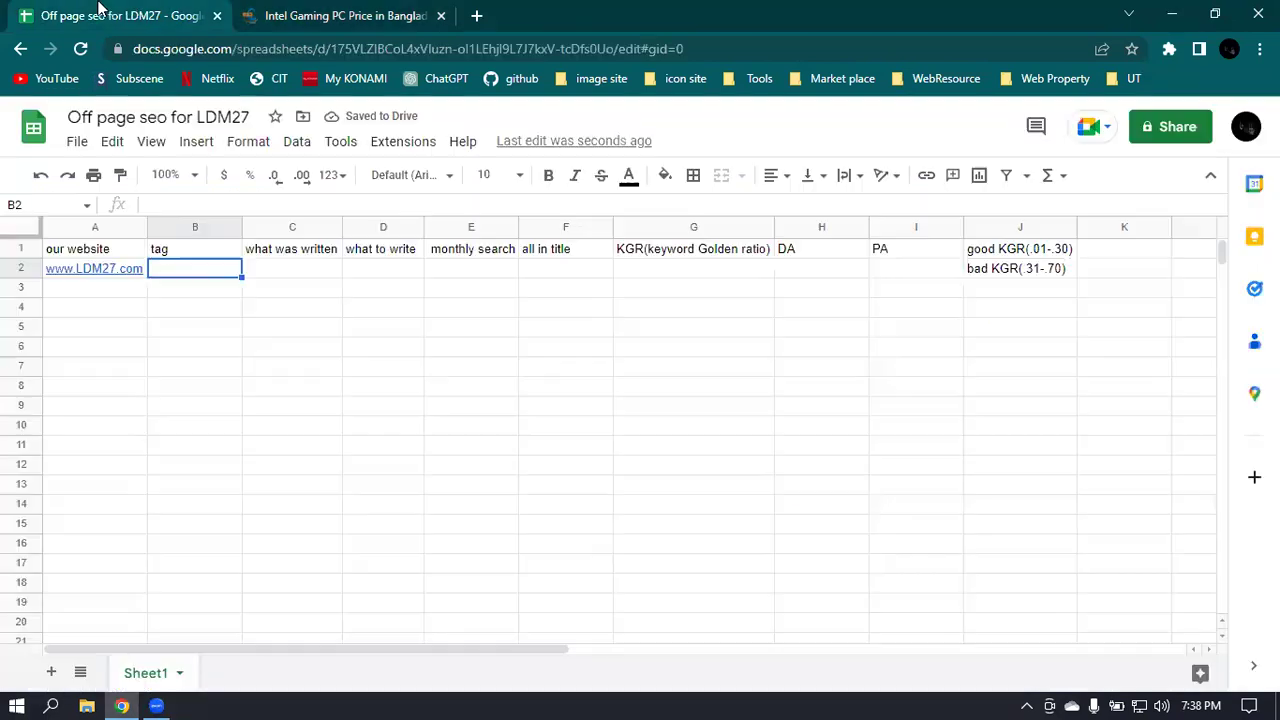
left_click(141, 272)
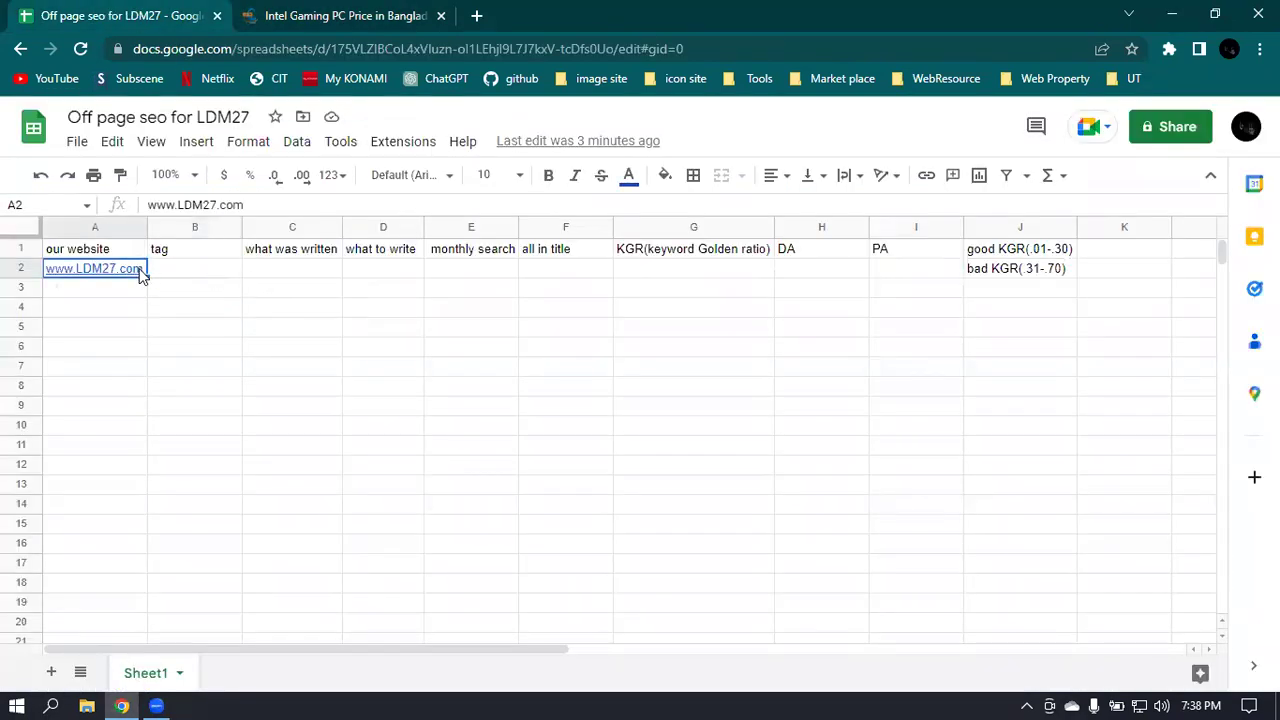
mouse_move(145, 272)
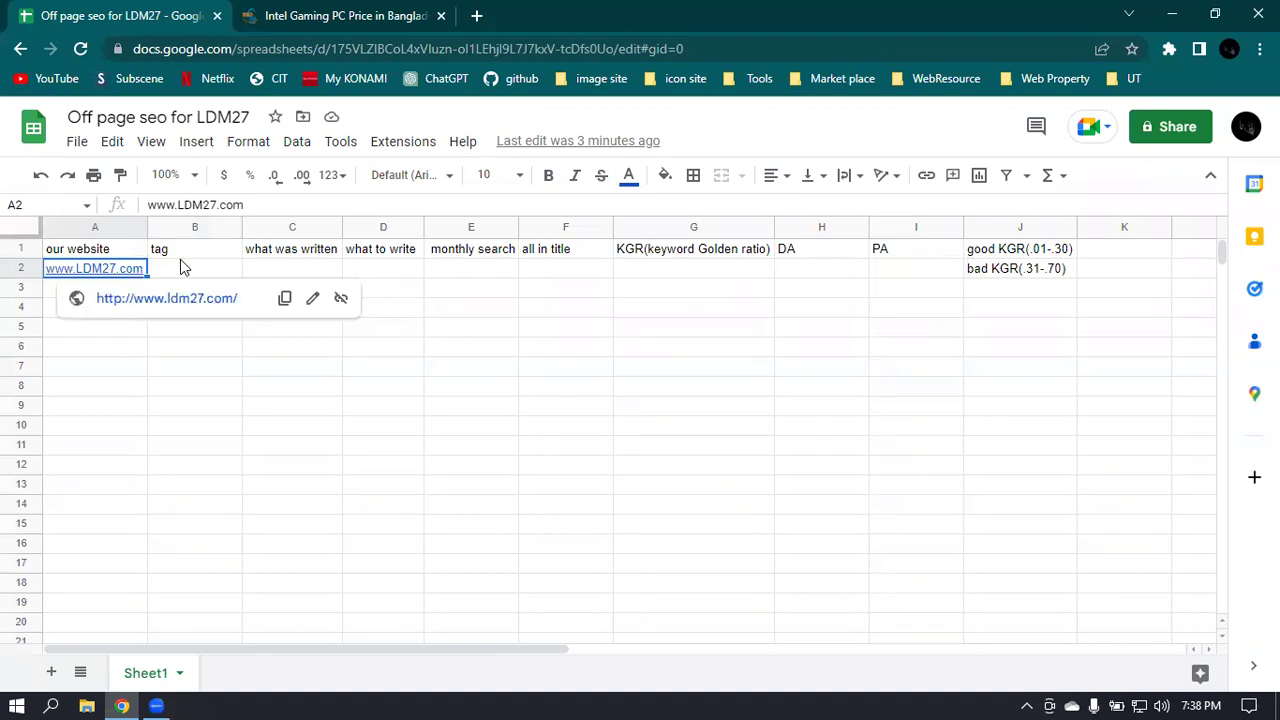
Open the Acer page of the Star Tech site's Monitor category and select "acer" in its web address.
left_click(342, 8)
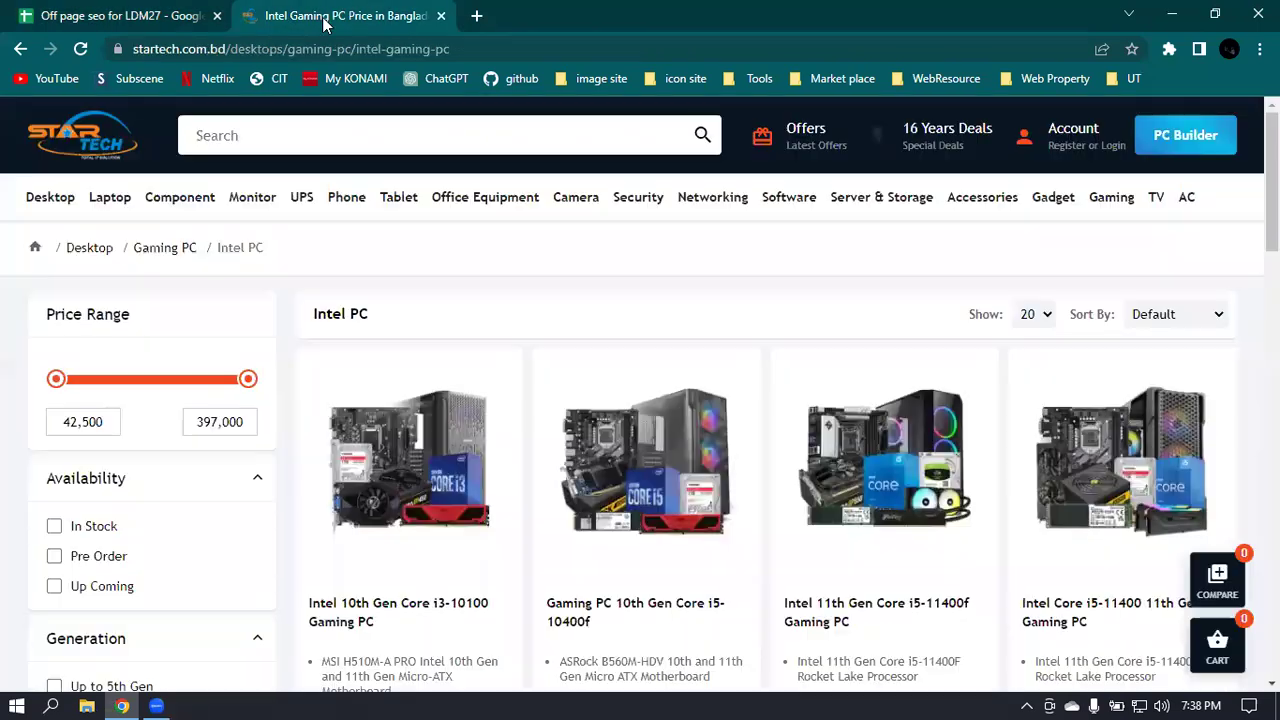
mouse_move(248, 208)
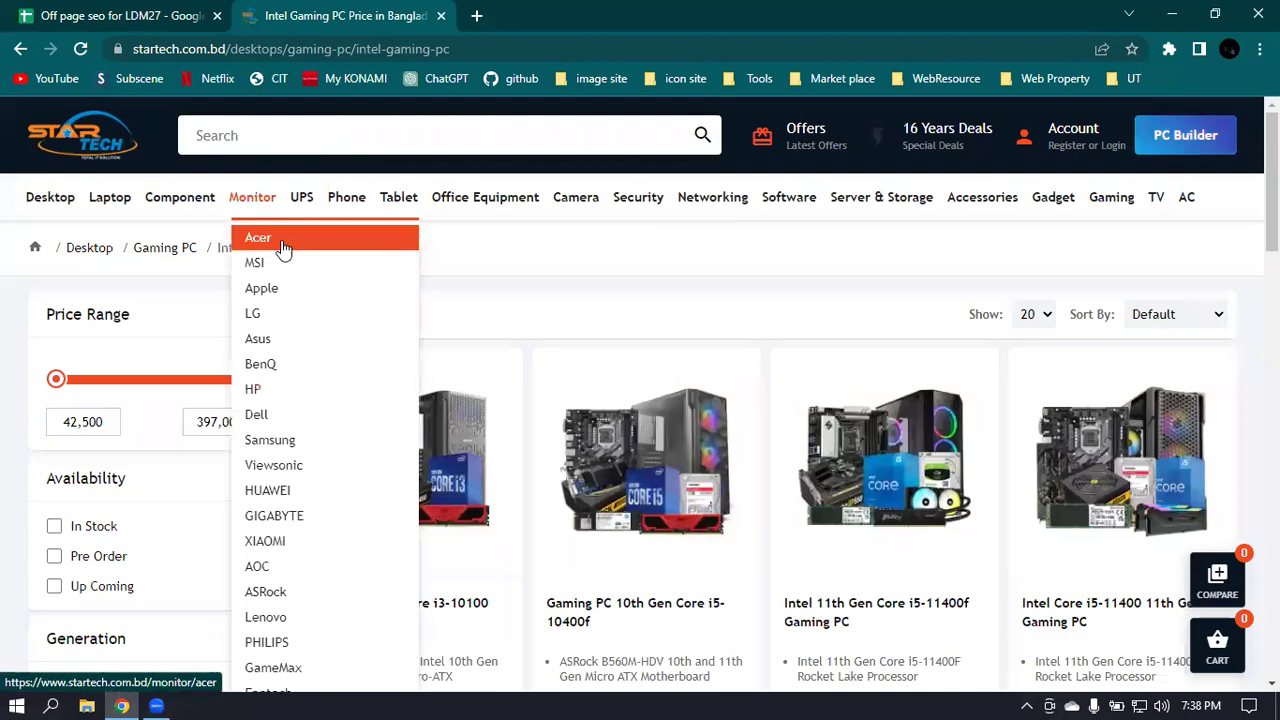
left_click(286, 248)
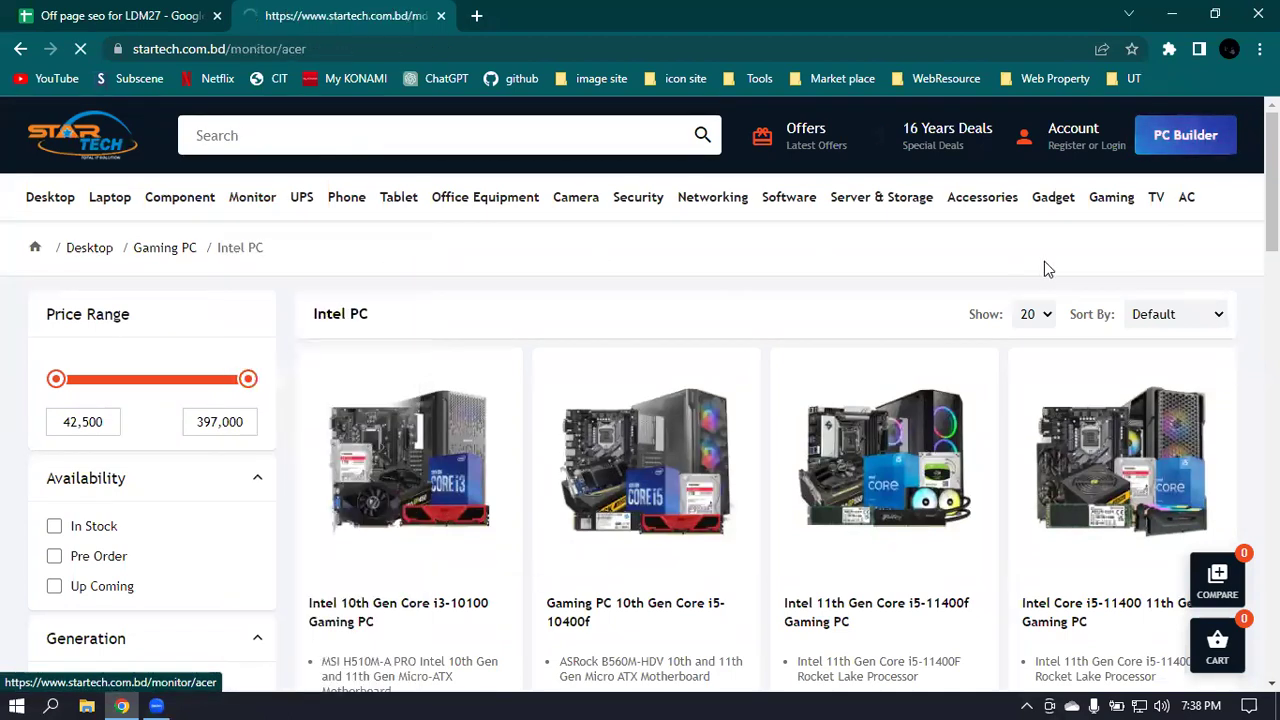
left_click(332, 48)
double_click(355, 48)
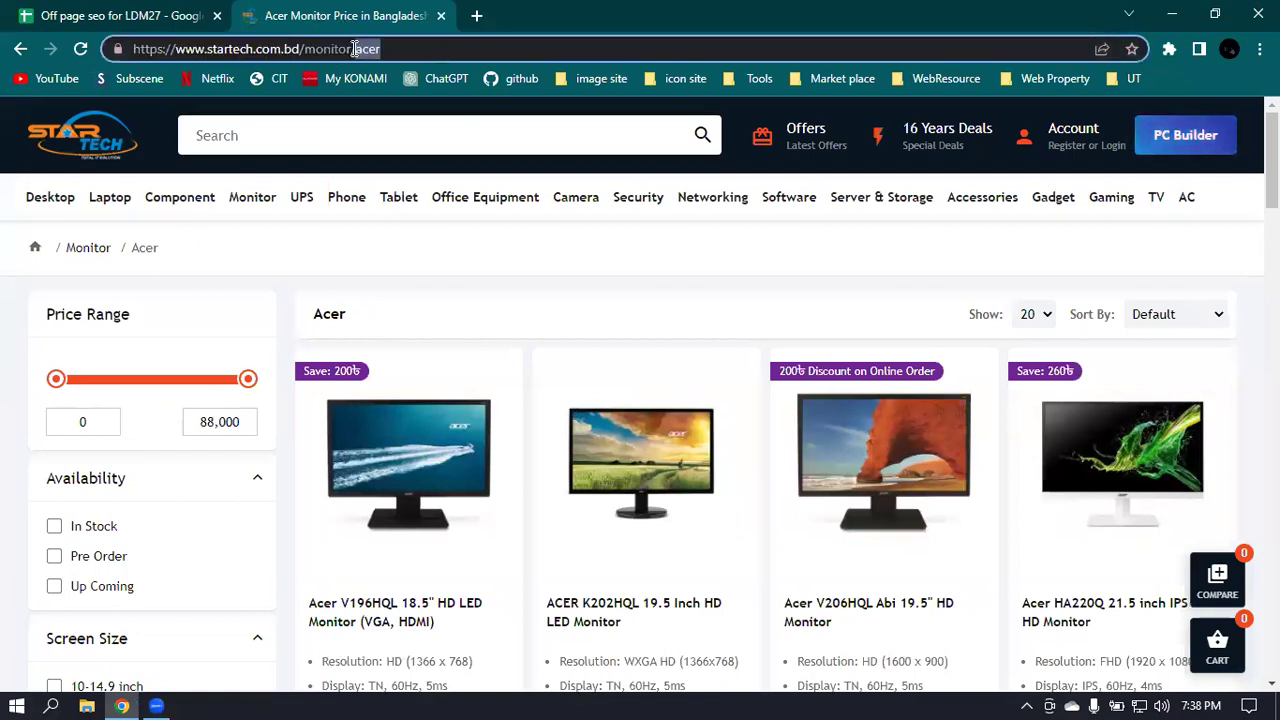
Open the source code of the Acer monitor page and scan its navigation links.
right_click(615, 315)
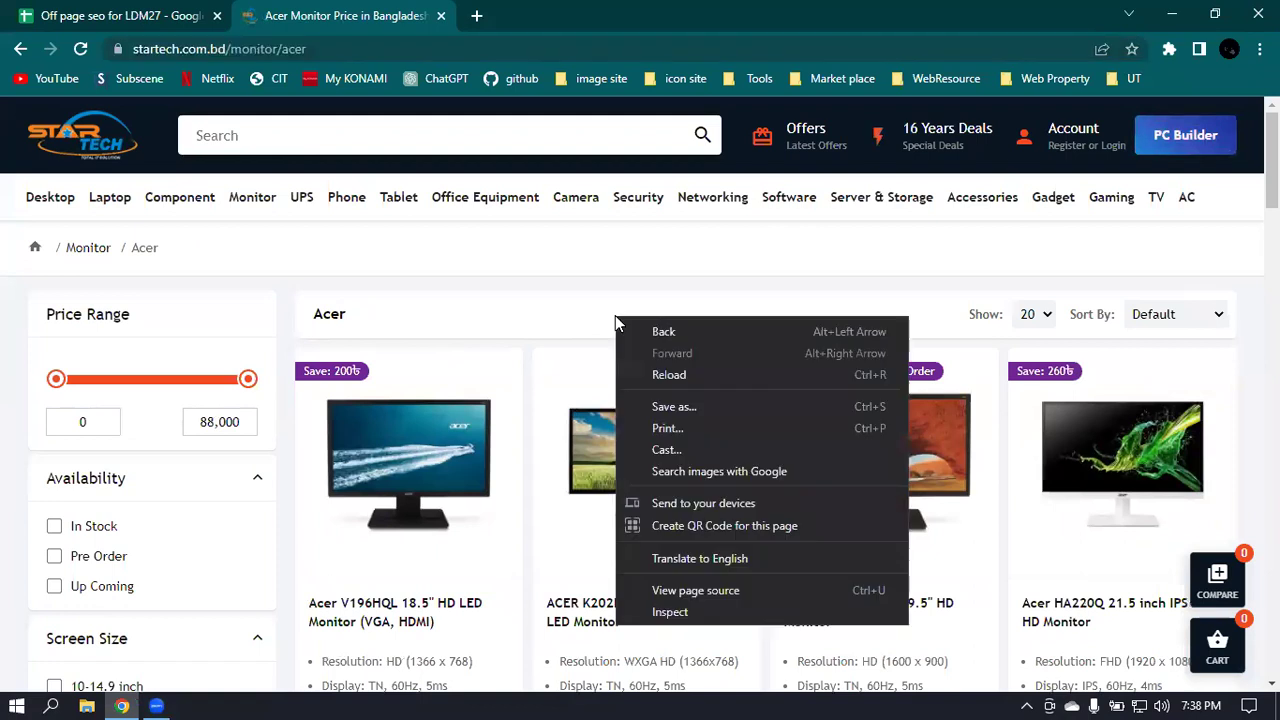
left_click(710, 591)
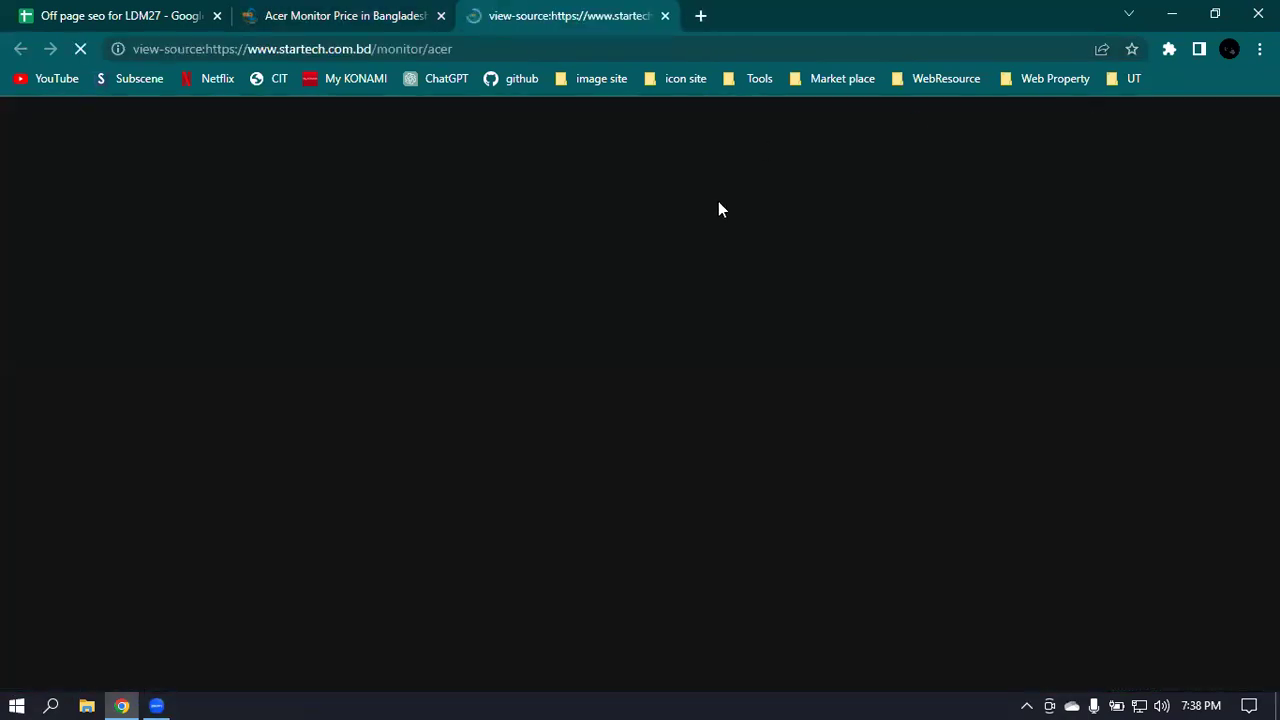
scroll(758, 206, "down", 5)
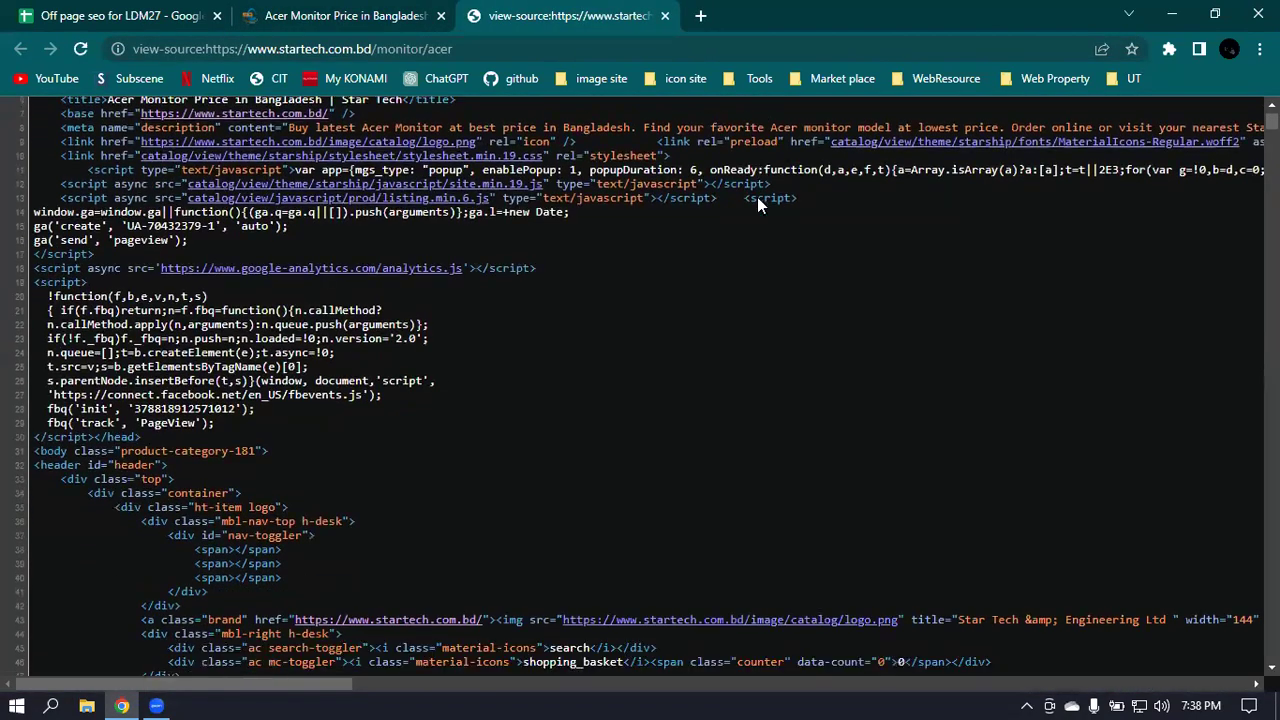
scroll(758, 205, "down", 16)
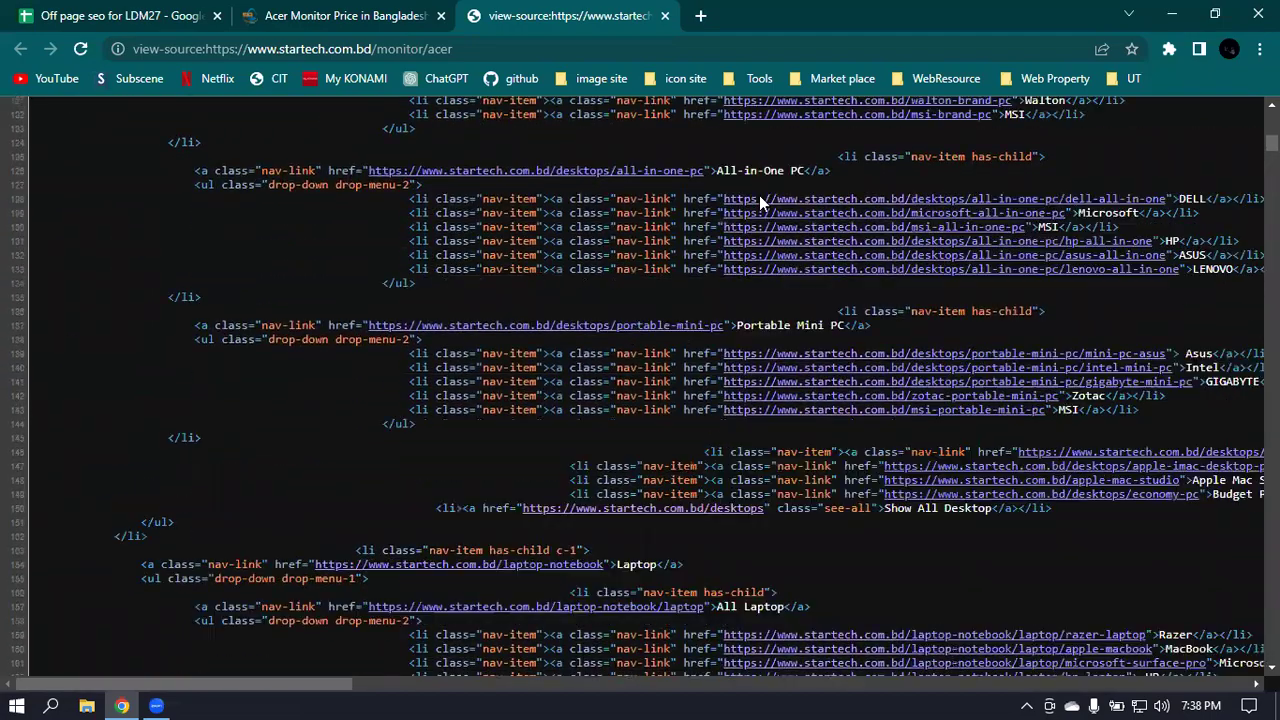
scroll(759, 200, "down", 12)
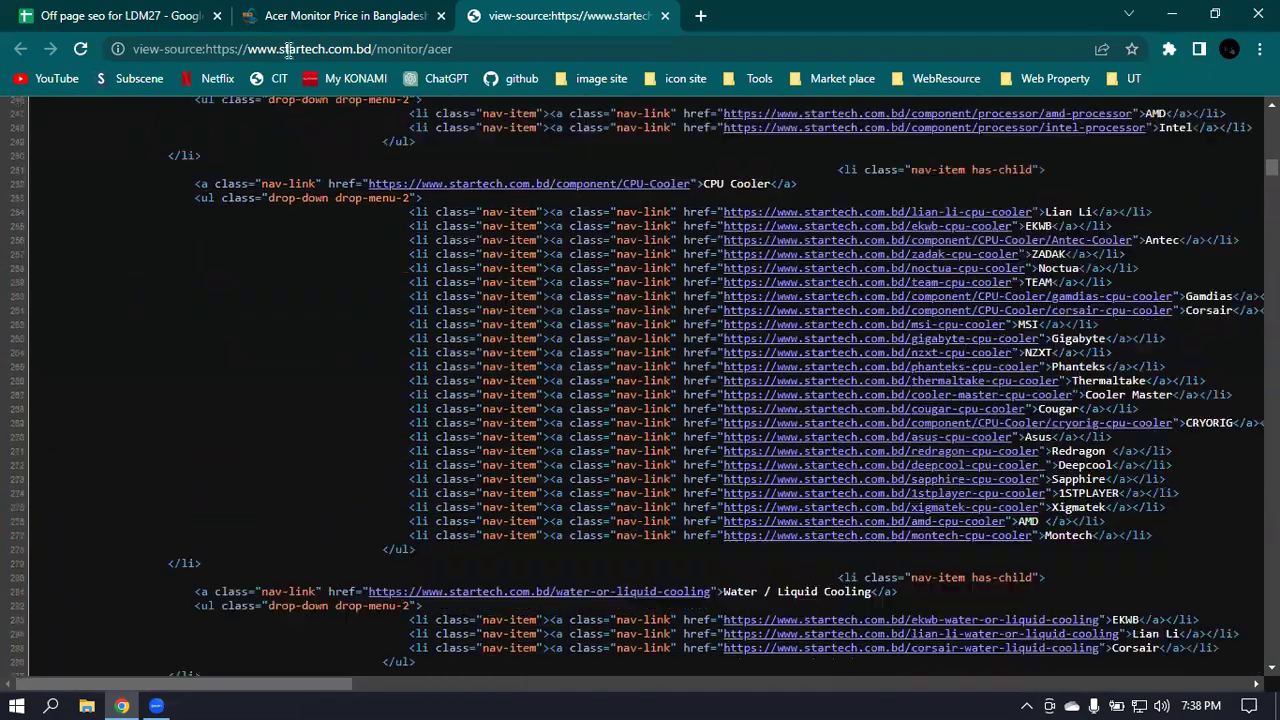
Compare the Acer monitor page and its category navigation with the page's source code.
left_click(299, 8)
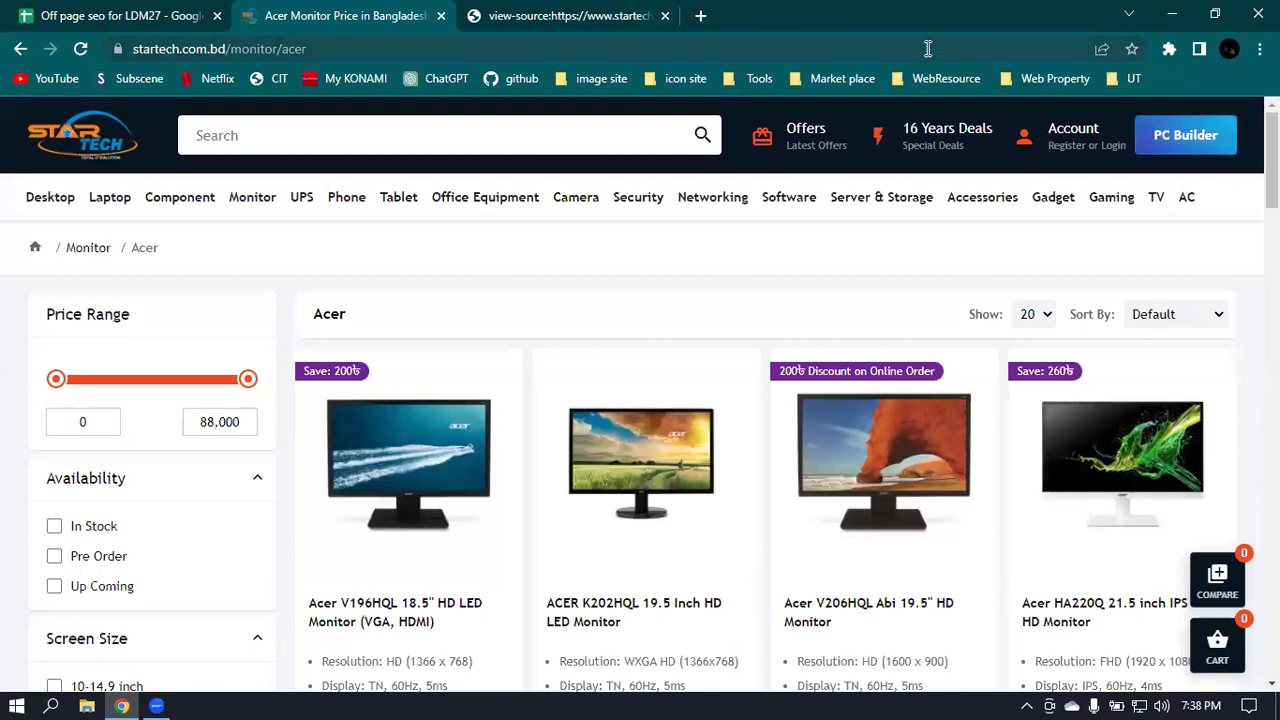
mouse_move(250, 220)
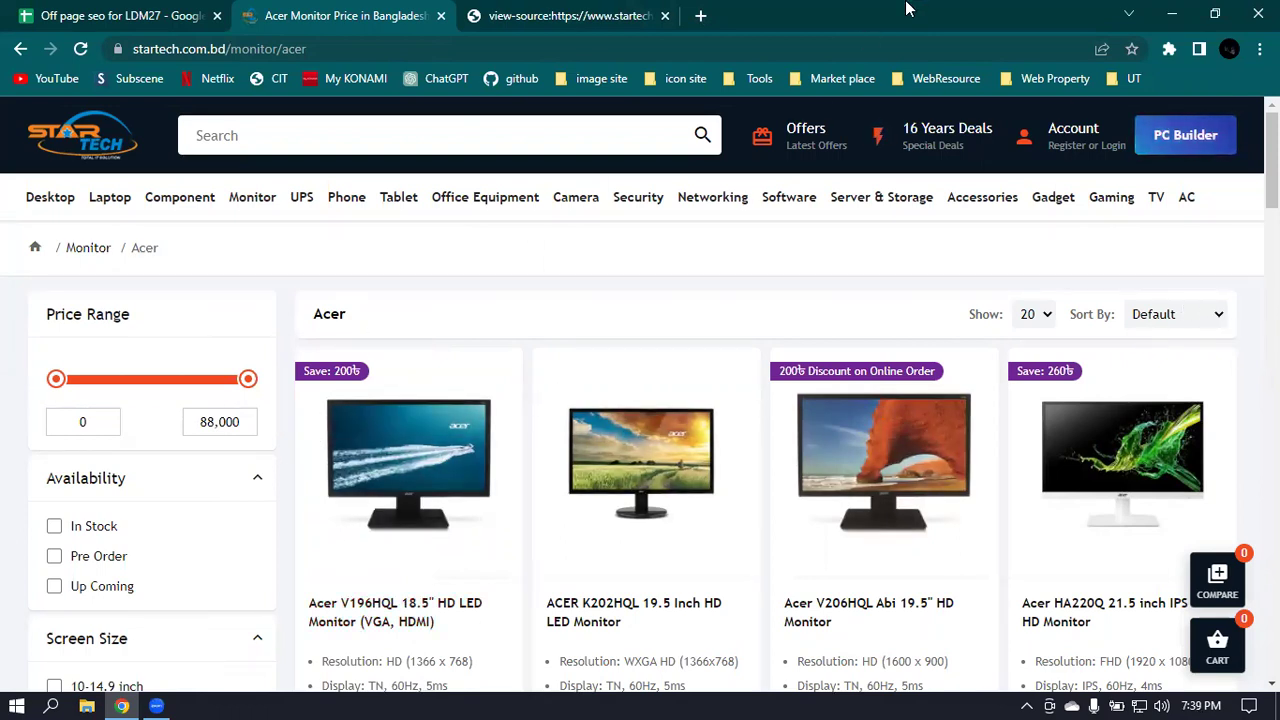
left_click(565, 12)
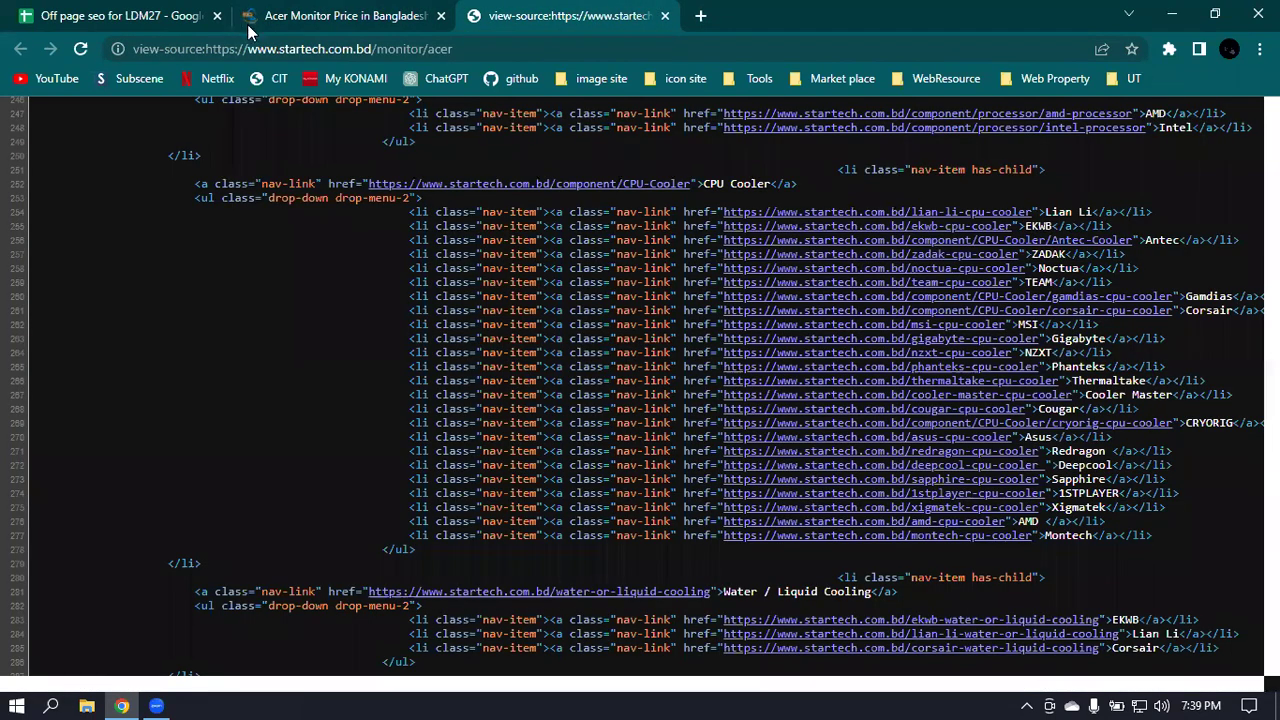
left_click(314, 12)
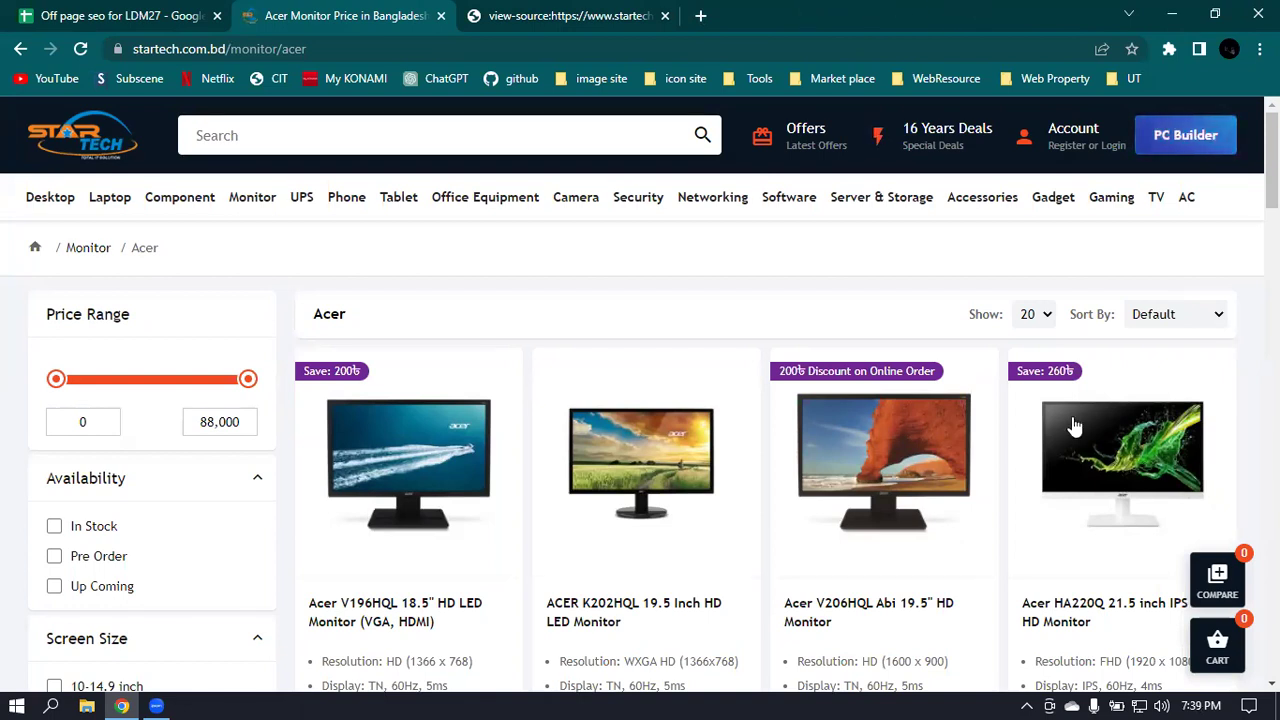
mouse_move(50, 203)
mouse_move(124, 263)
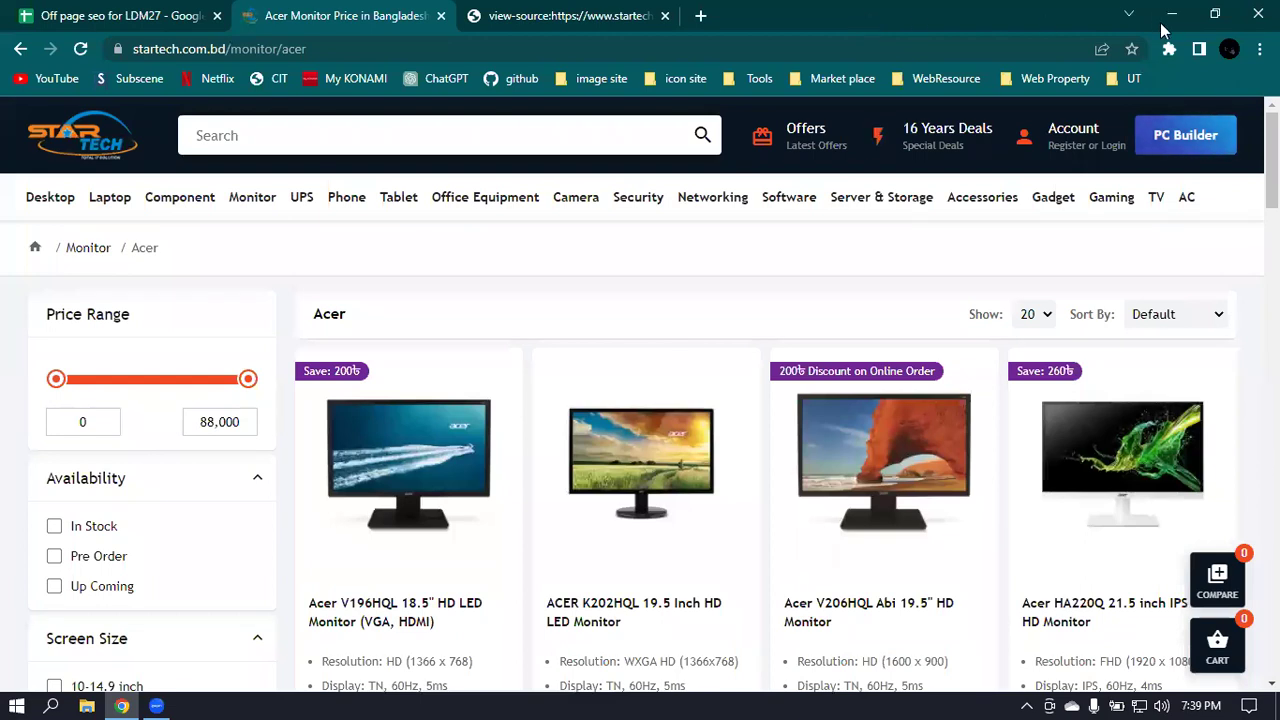
left_click(135, 15)
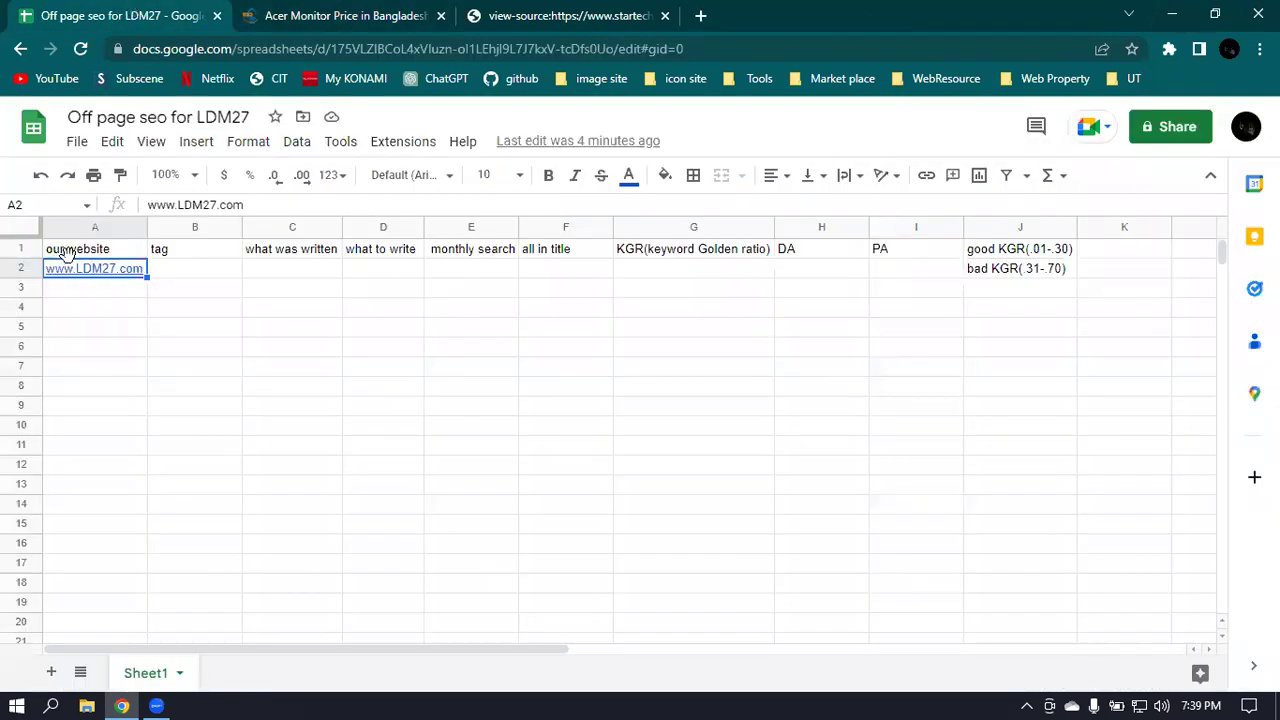
left_click(138, 275)
left_click_drag(140, 290, 99, 627)
left_click(195, 270)
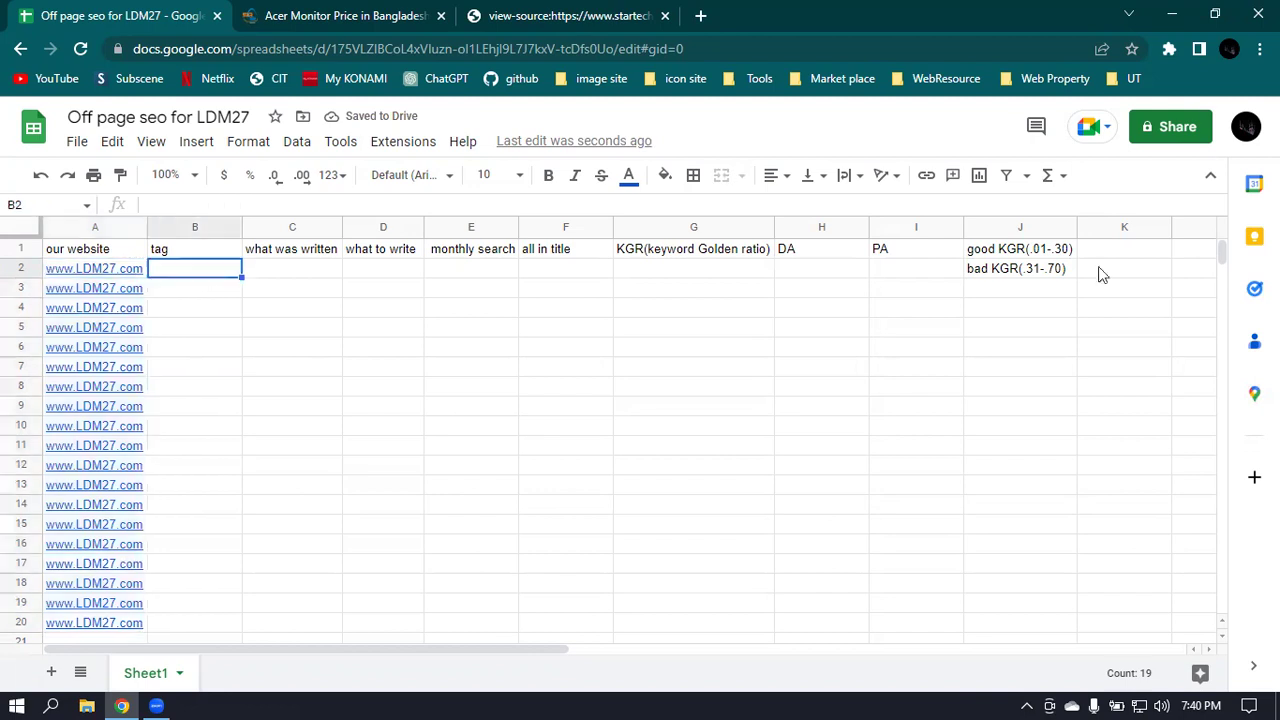
Review the SEO spreadsheet alongside the Acer monitor page and examine the page's source code from the CPU cooler links back to the header.
left_click(570, 15)
left_click(330, 12)
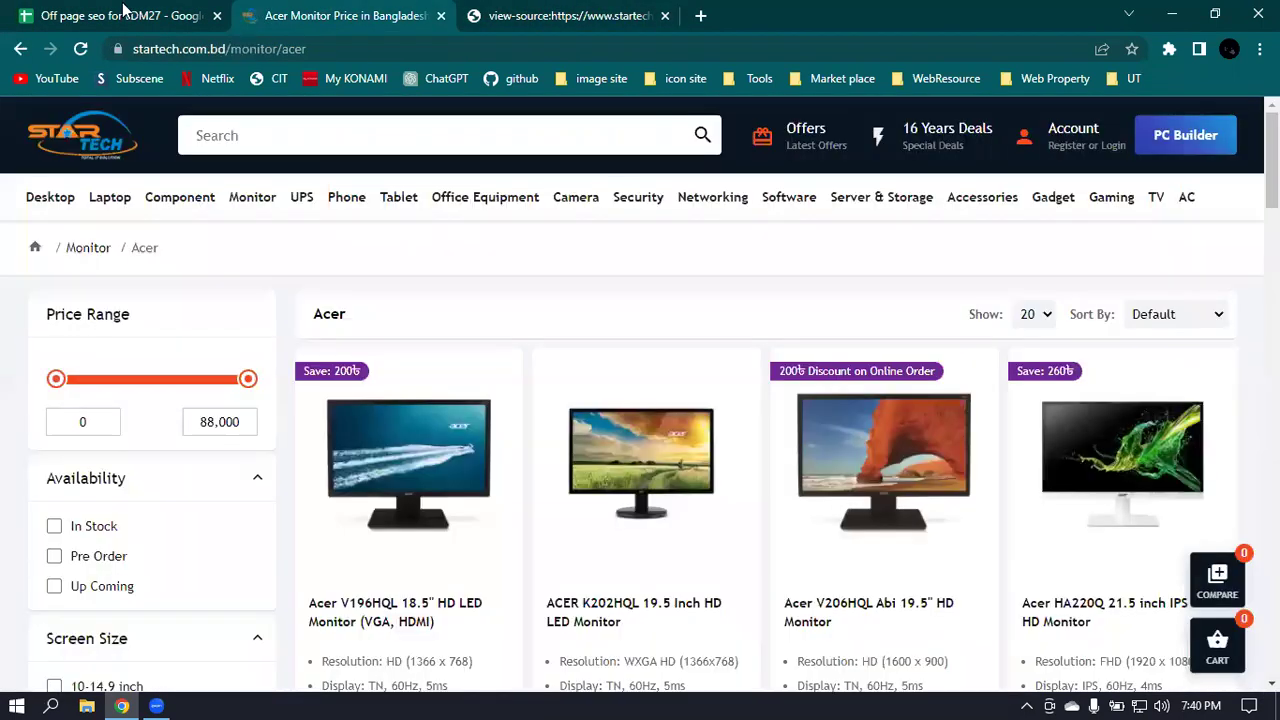
left_click(106, 10)
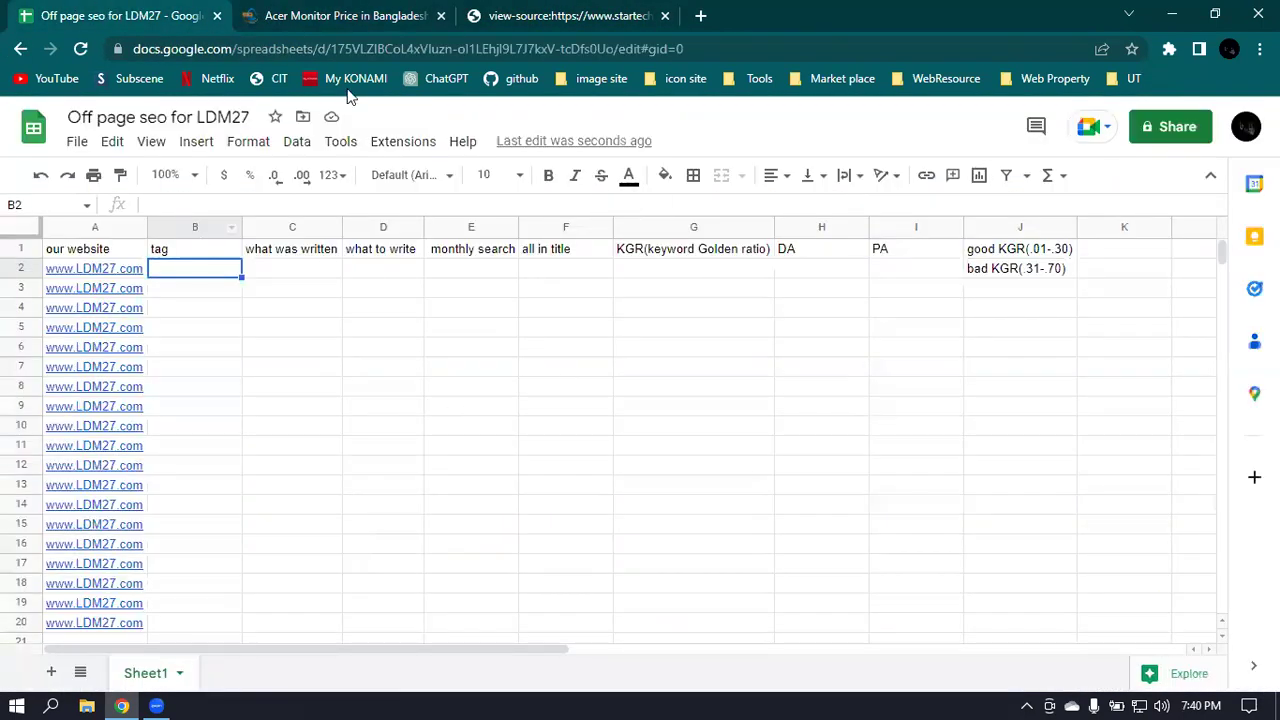
left_click(545, 12)
left_click(378, 12)
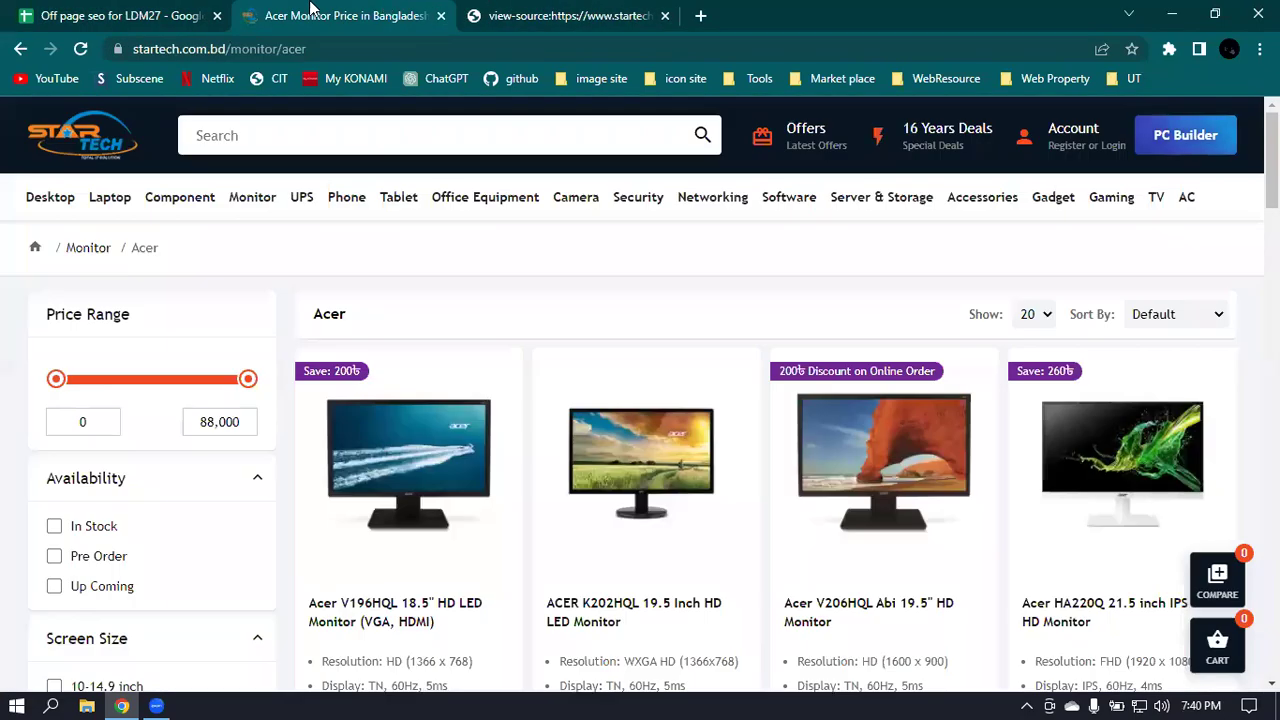
left_click(130, 8)
left_click(340, 14)
left_click(585, 16)
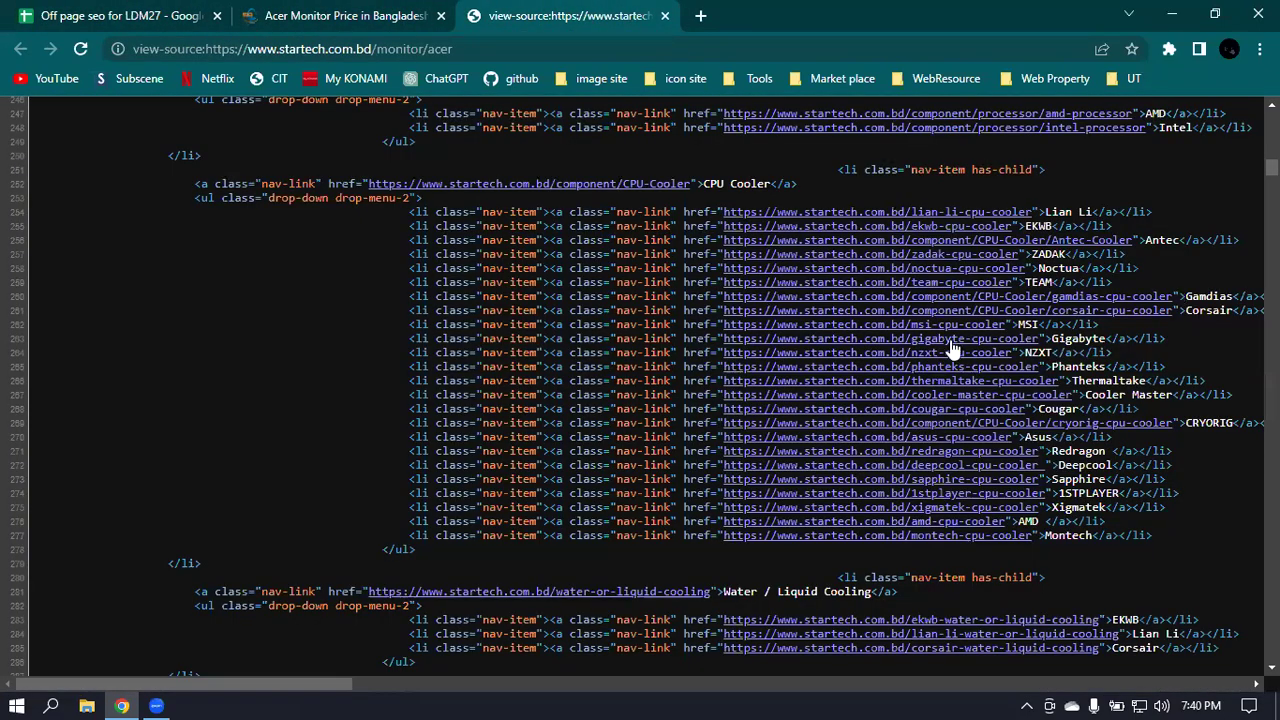
scroll(506, 180, "up", 15)
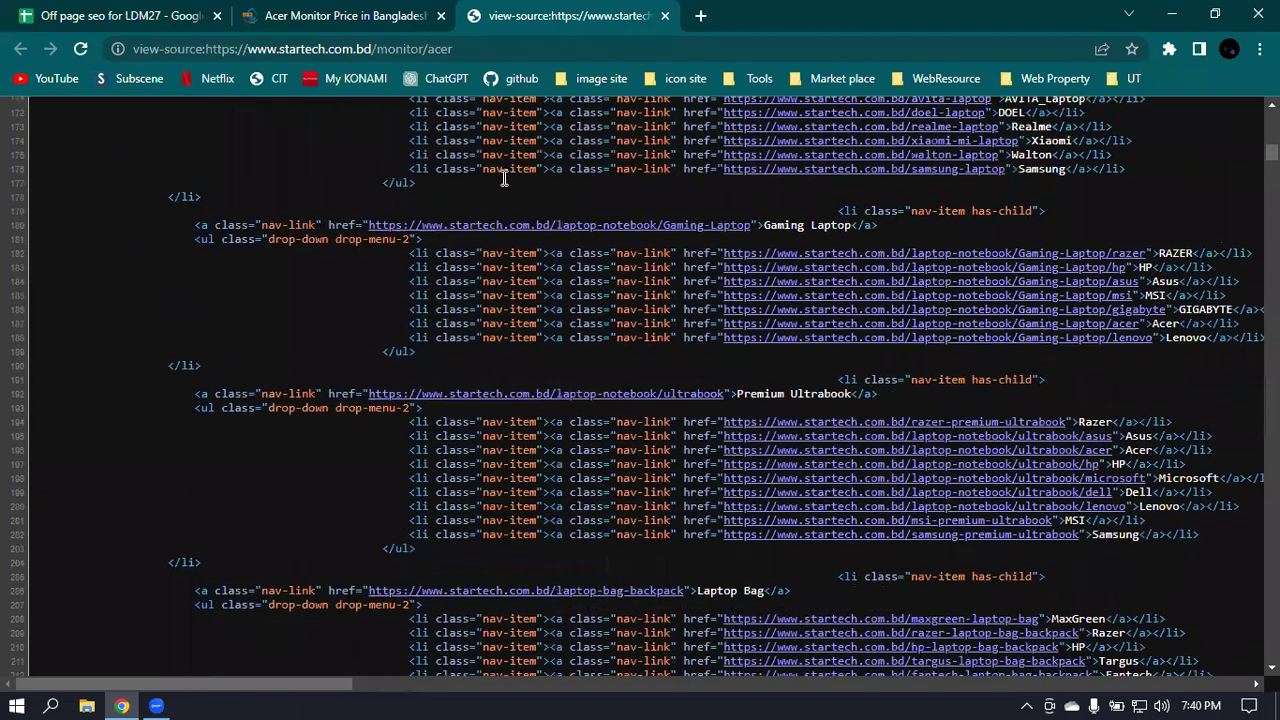
scroll(507, 178, "up", 14)
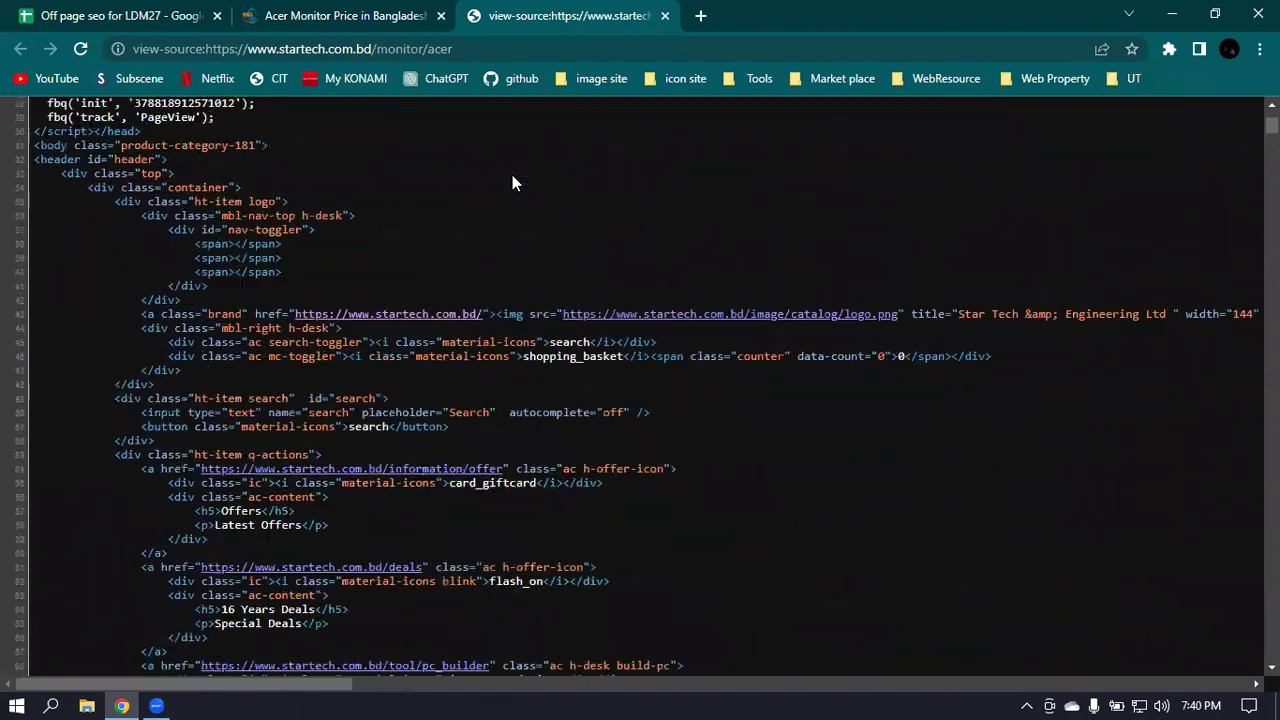
left_click(393, 10)
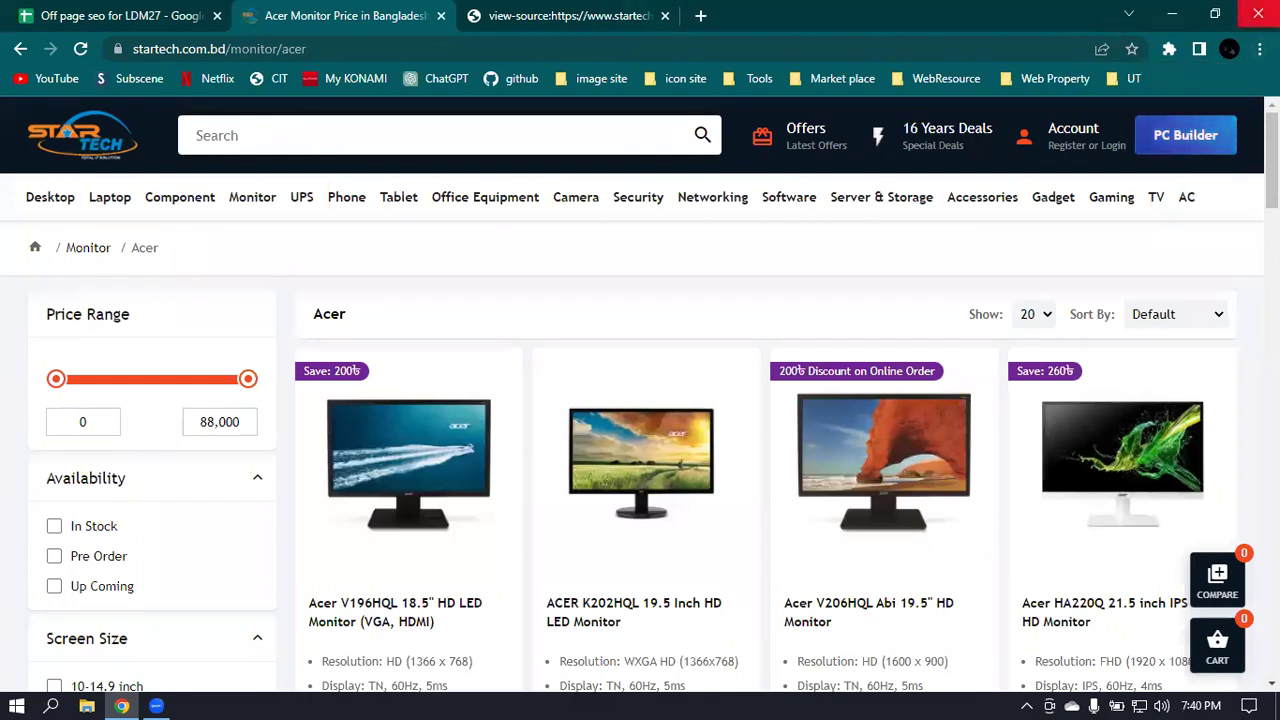
Open a new incognito window and load google.com in it.
left_click(1260, 48)
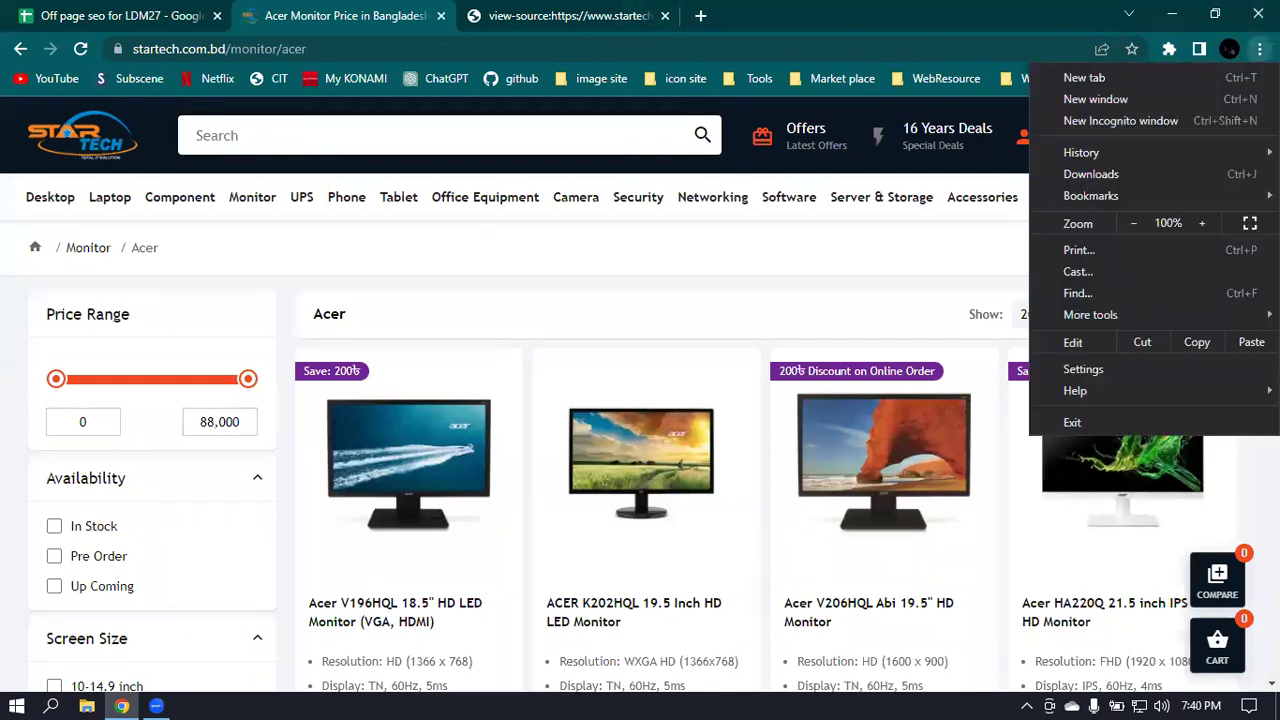
left_click(1176, 117)
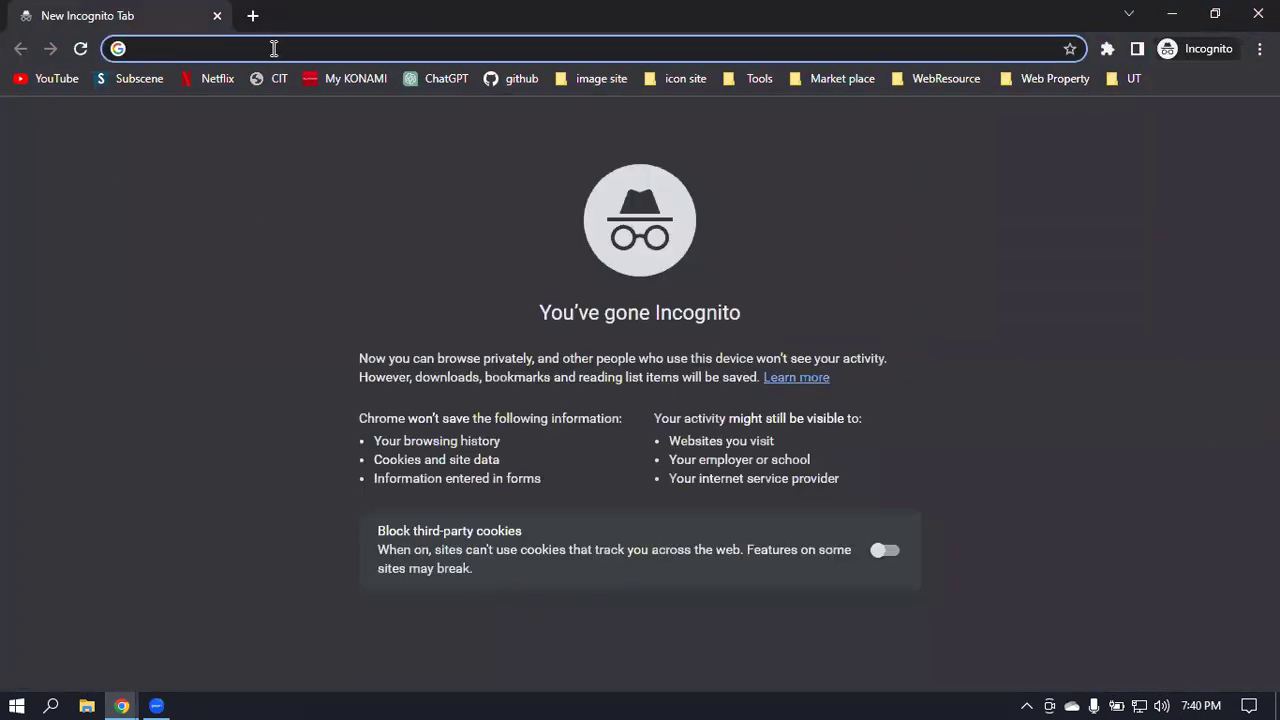
type("googl")
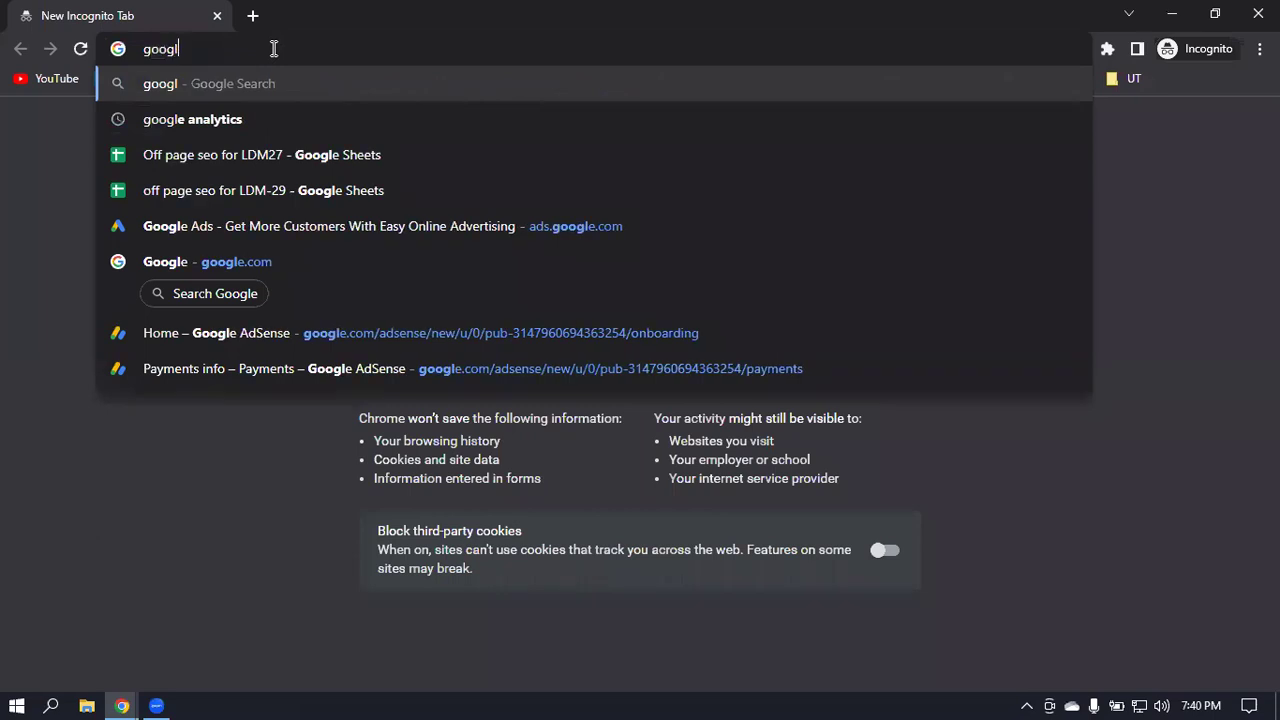
type("e.com")
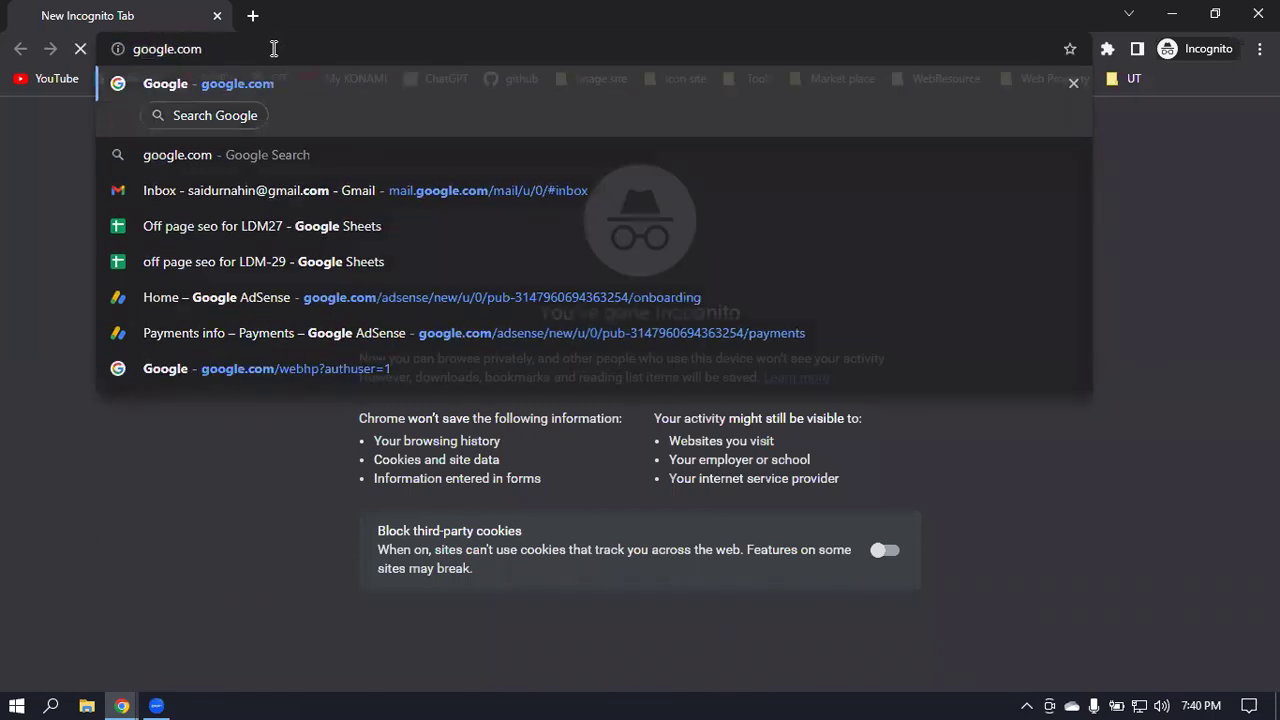
key("Return")
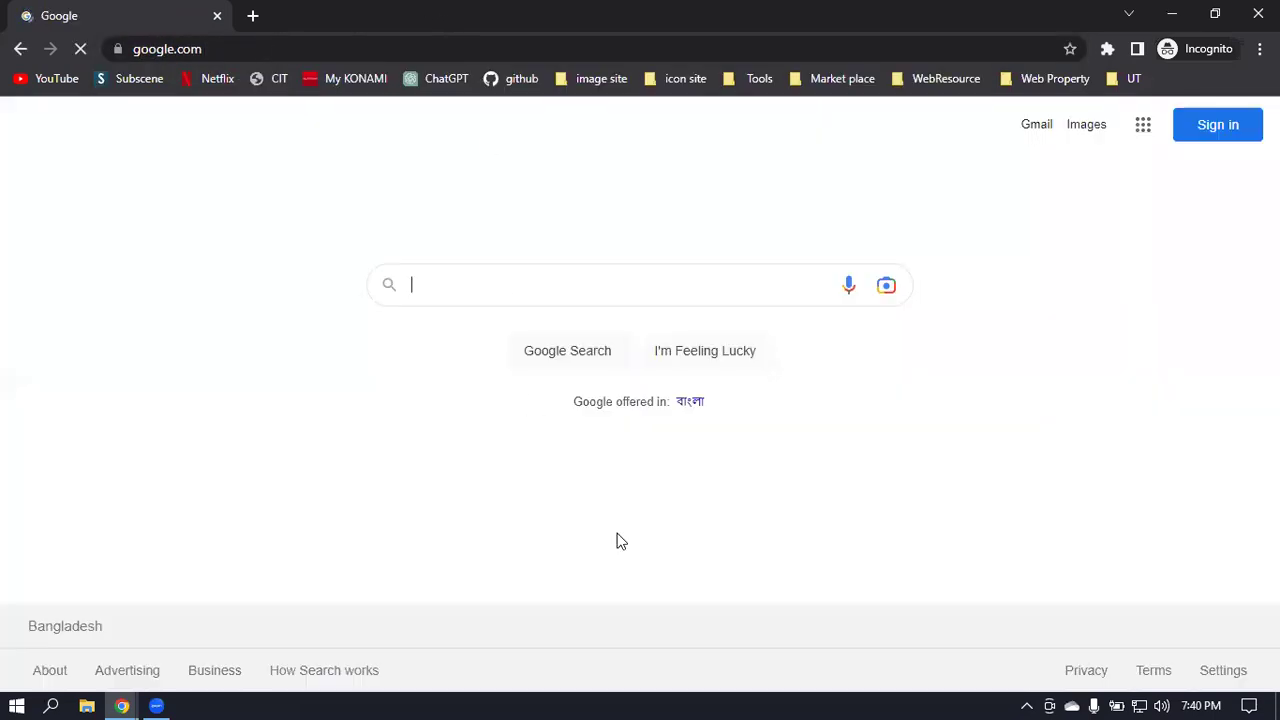
Set the Google search region to United Kingdom in the search settings and save the preferences.
left_click(1232, 676)
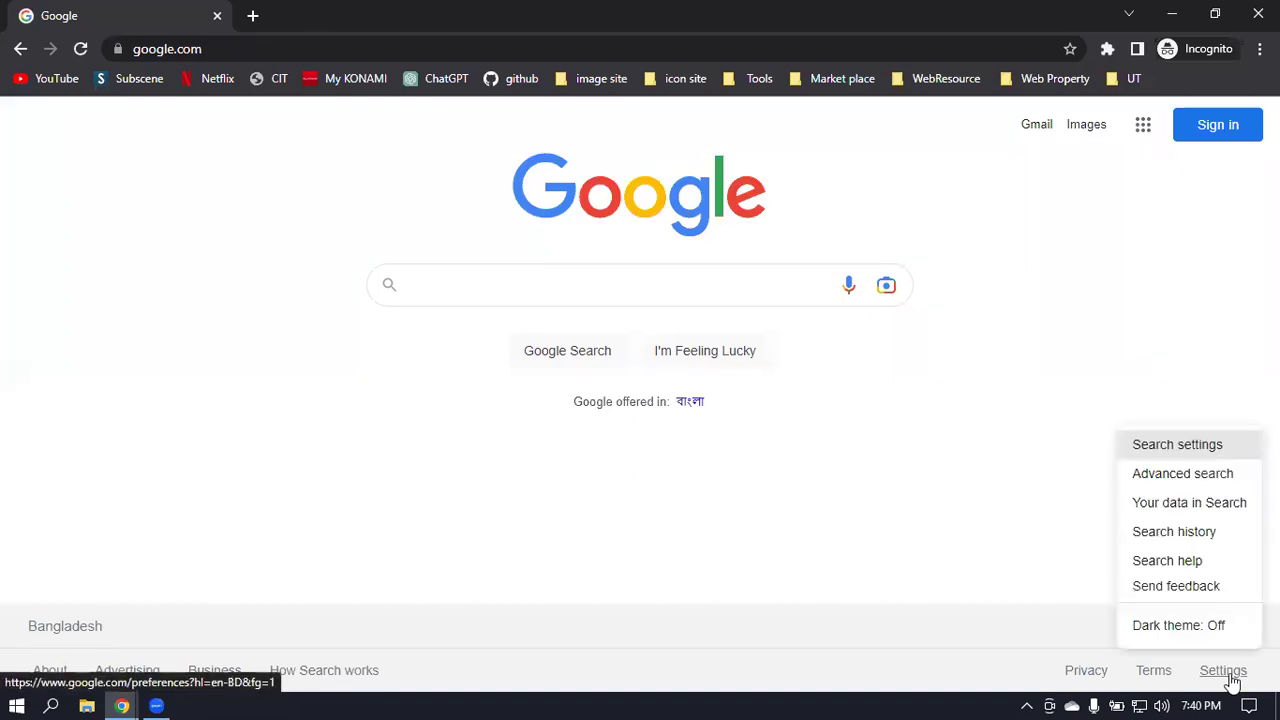
left_click(1183, 448)
scroll(657, 458, "down", 5)
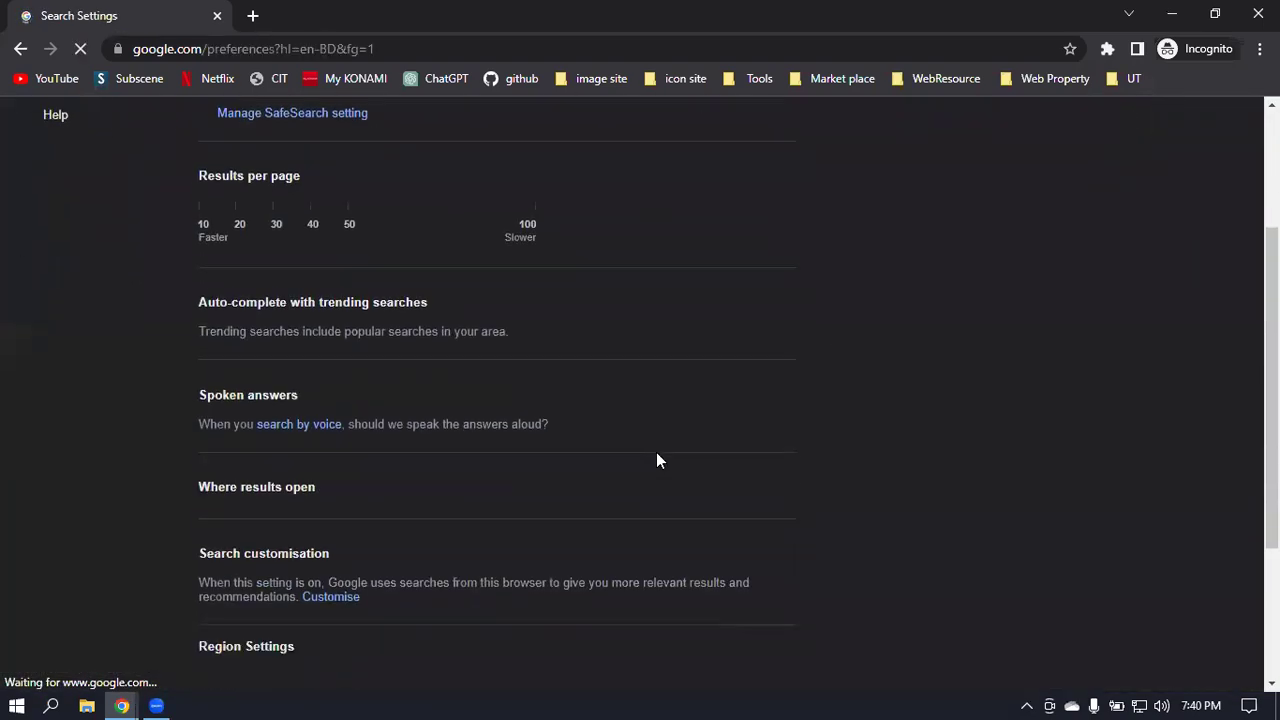
scroll(701, 474, "down", 3)
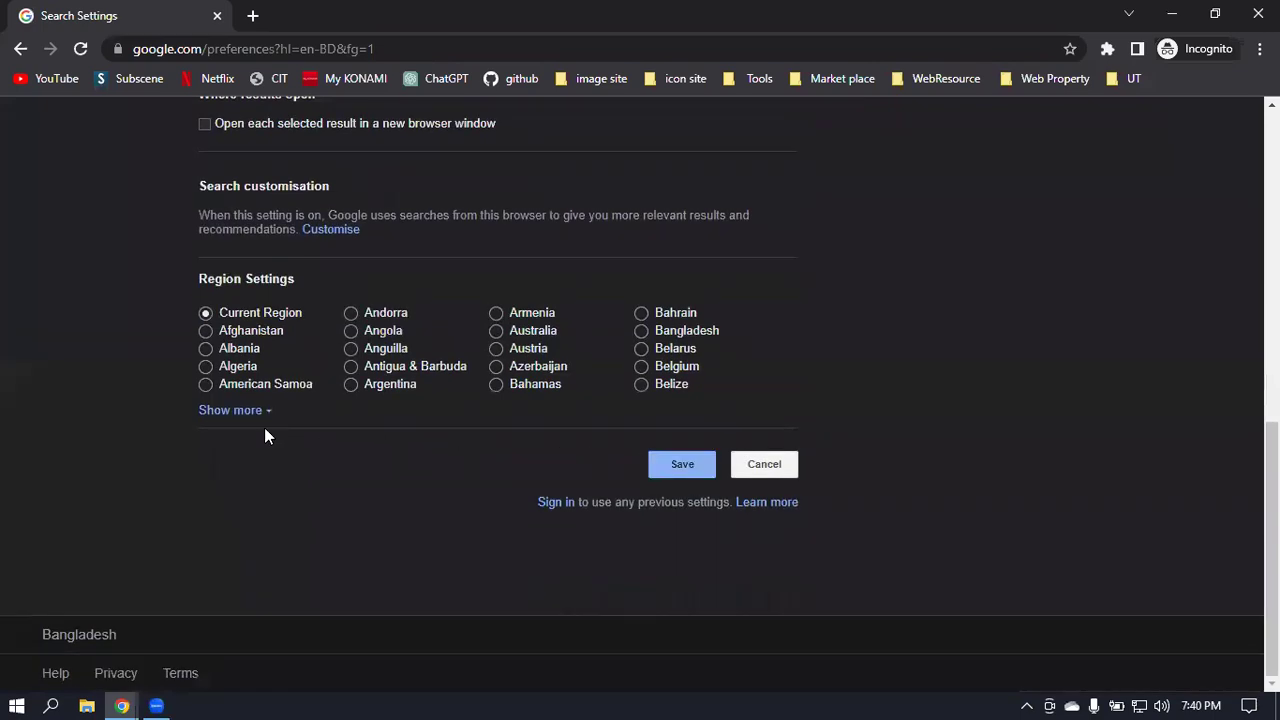
left_click(206, 414)
scroll(760, 472, "down", 6)
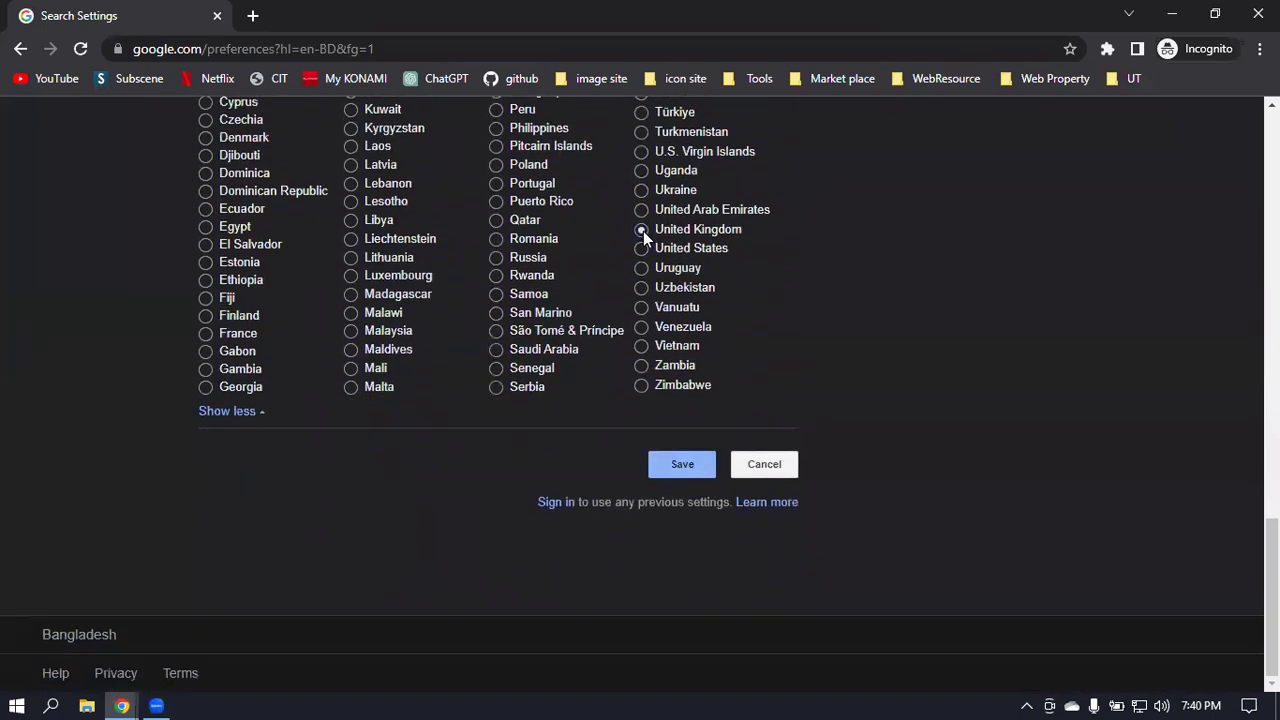
left_click(684, 465)
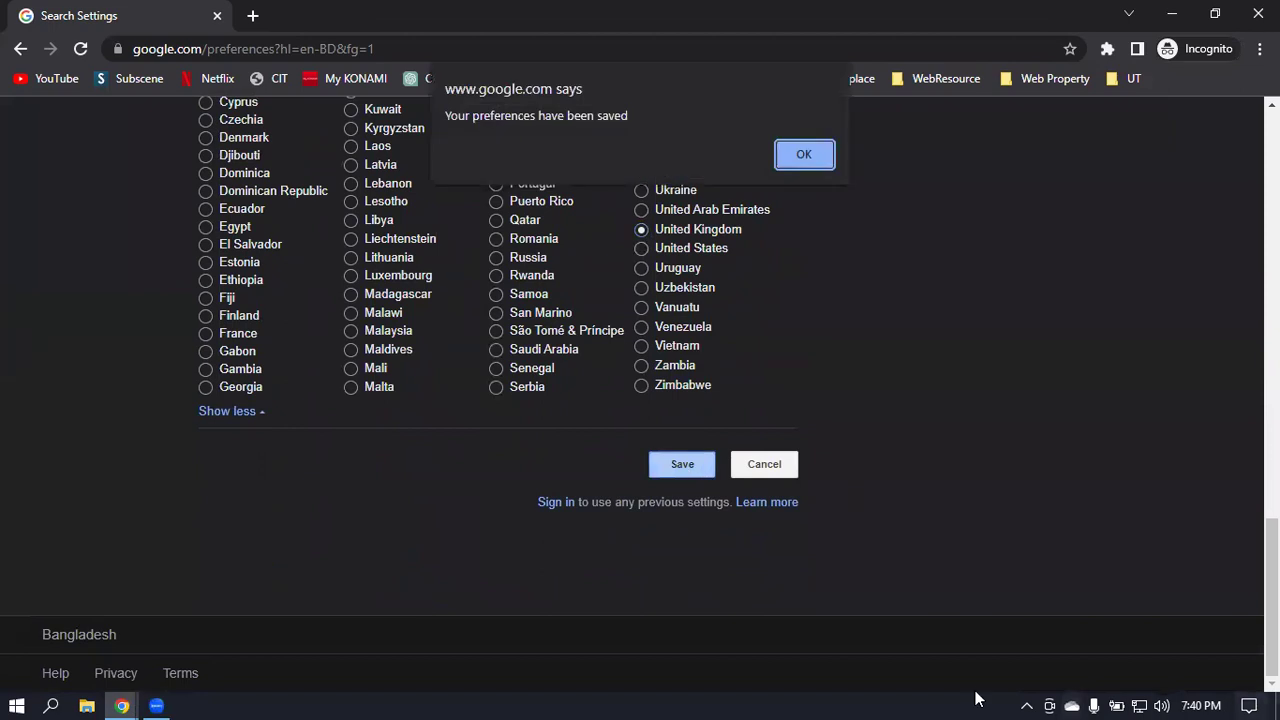
left_click(808, 155)
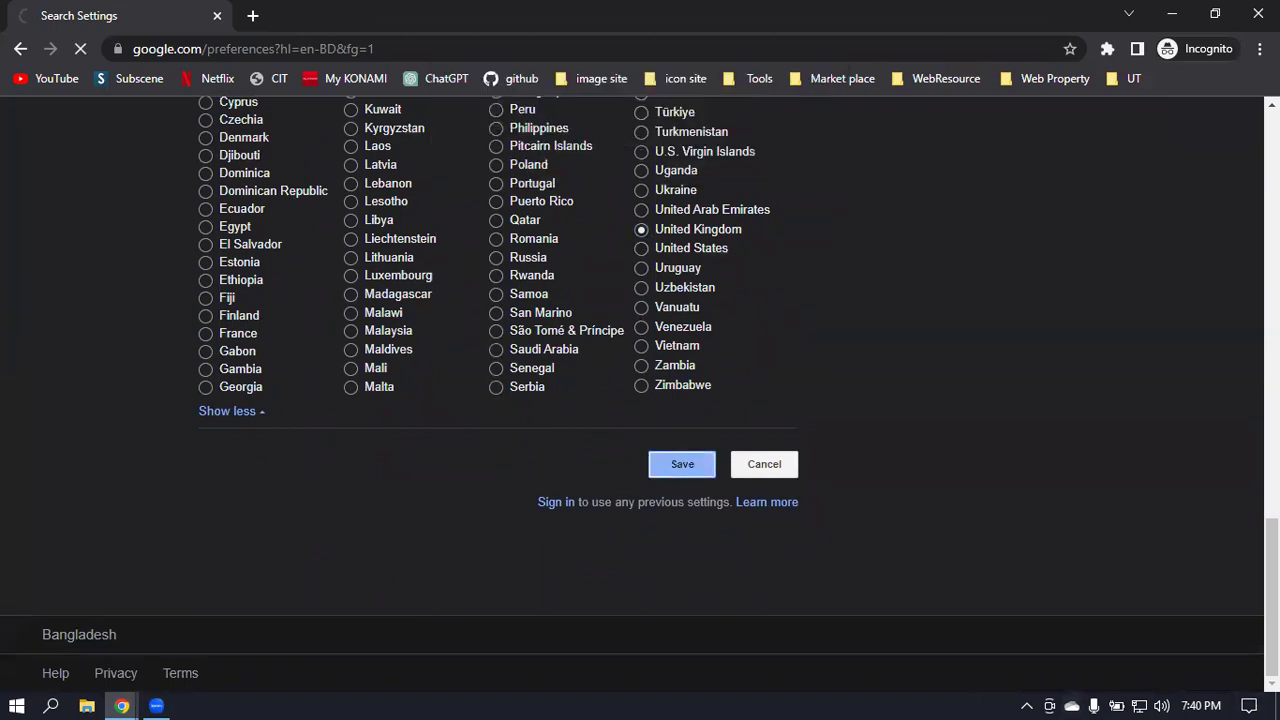
Complete the robot check by selecting every image with traffic lights.
left_click(51, 195)
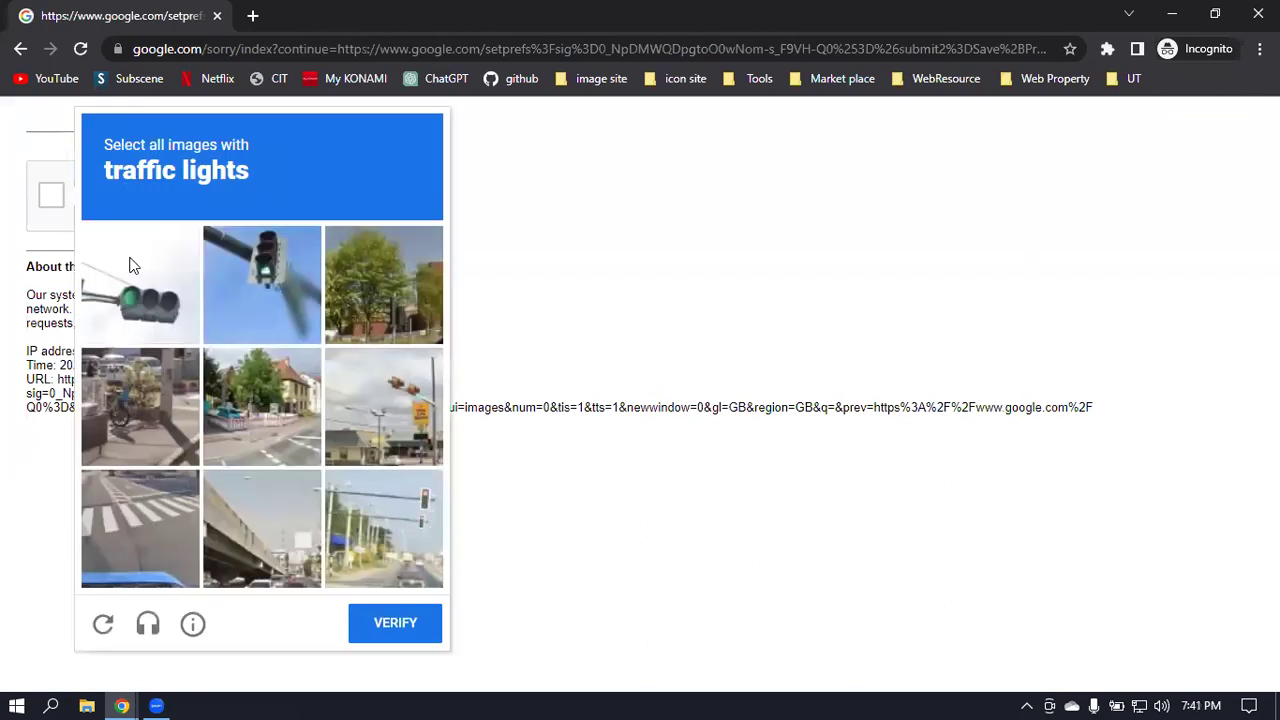
left_click(133, 268)
left_click(262, 285)
left_click(407, 397)
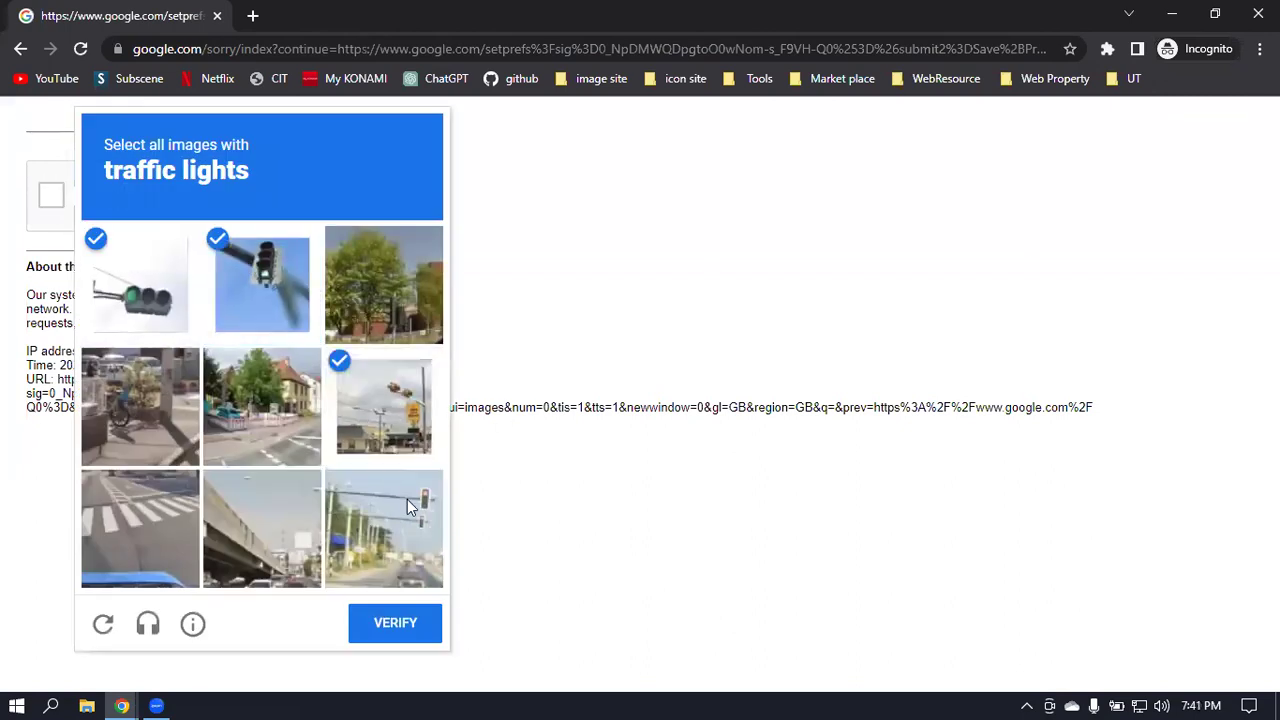
left_click(407, 499)
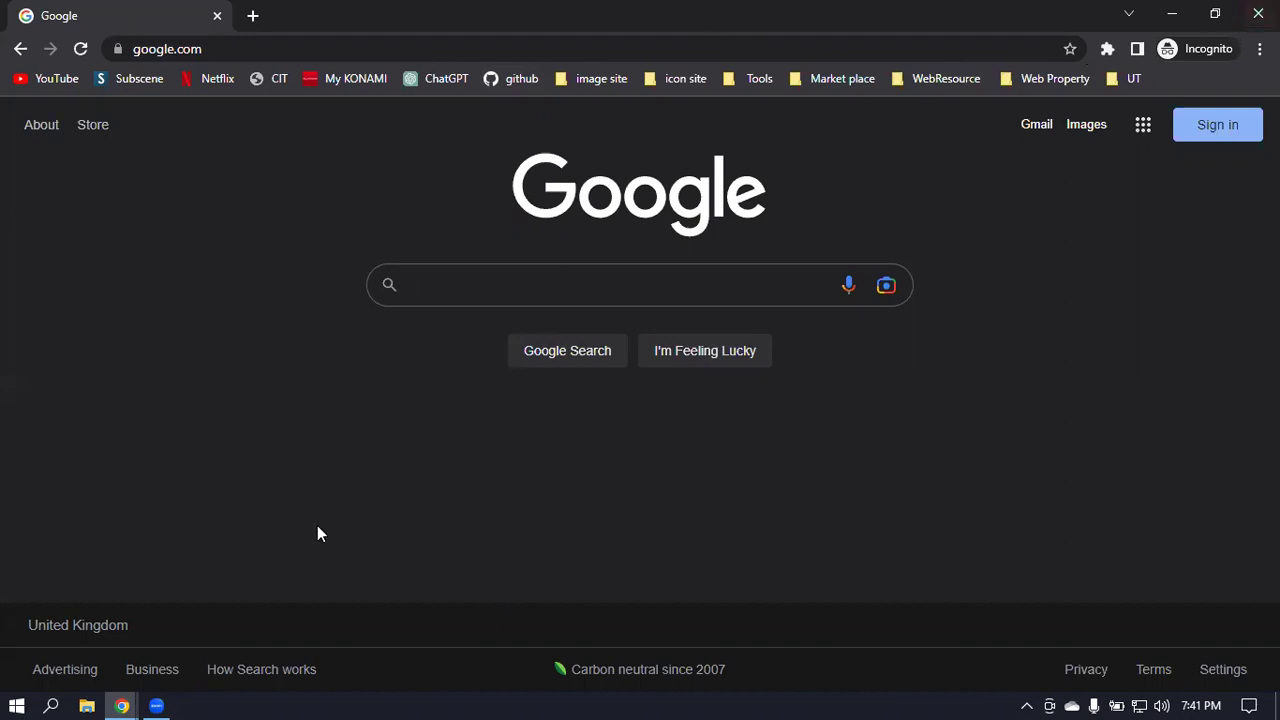
Switch to Word, open SEO KEYWORD.docx, dismiss the licence notice and review the numbered keyword list.
left_click(51, 706)
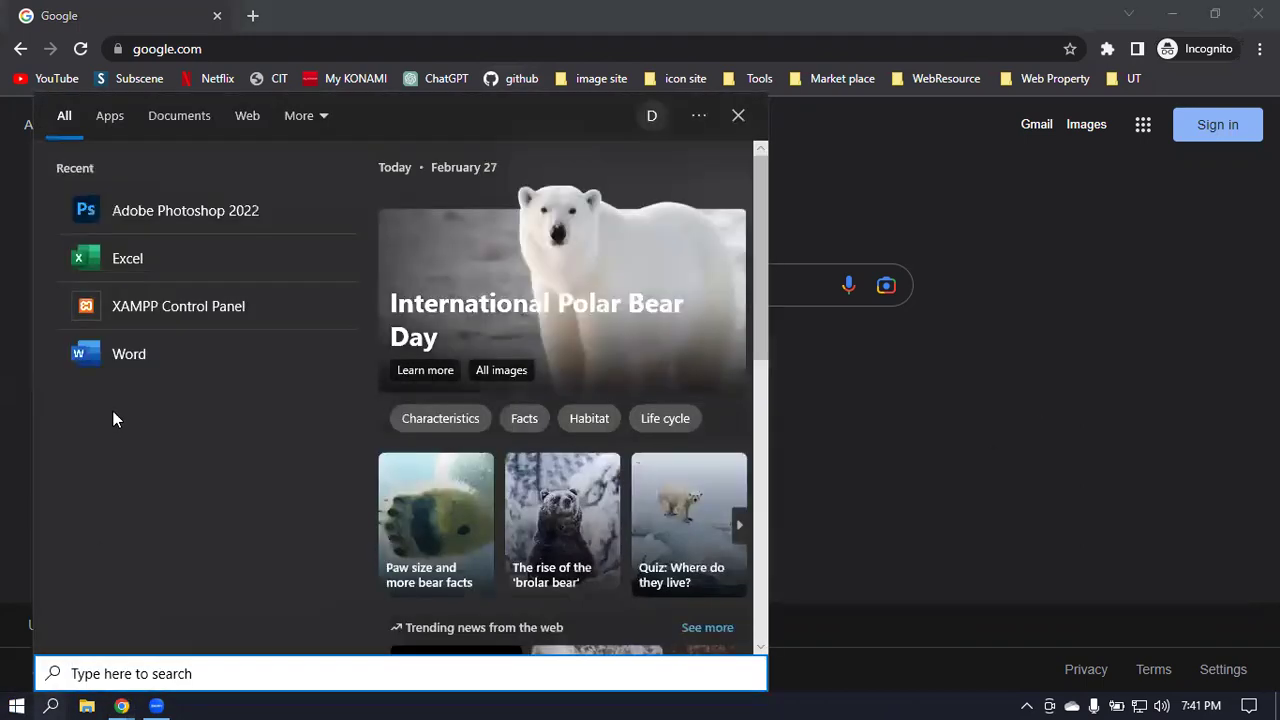
left_click(120, 350)
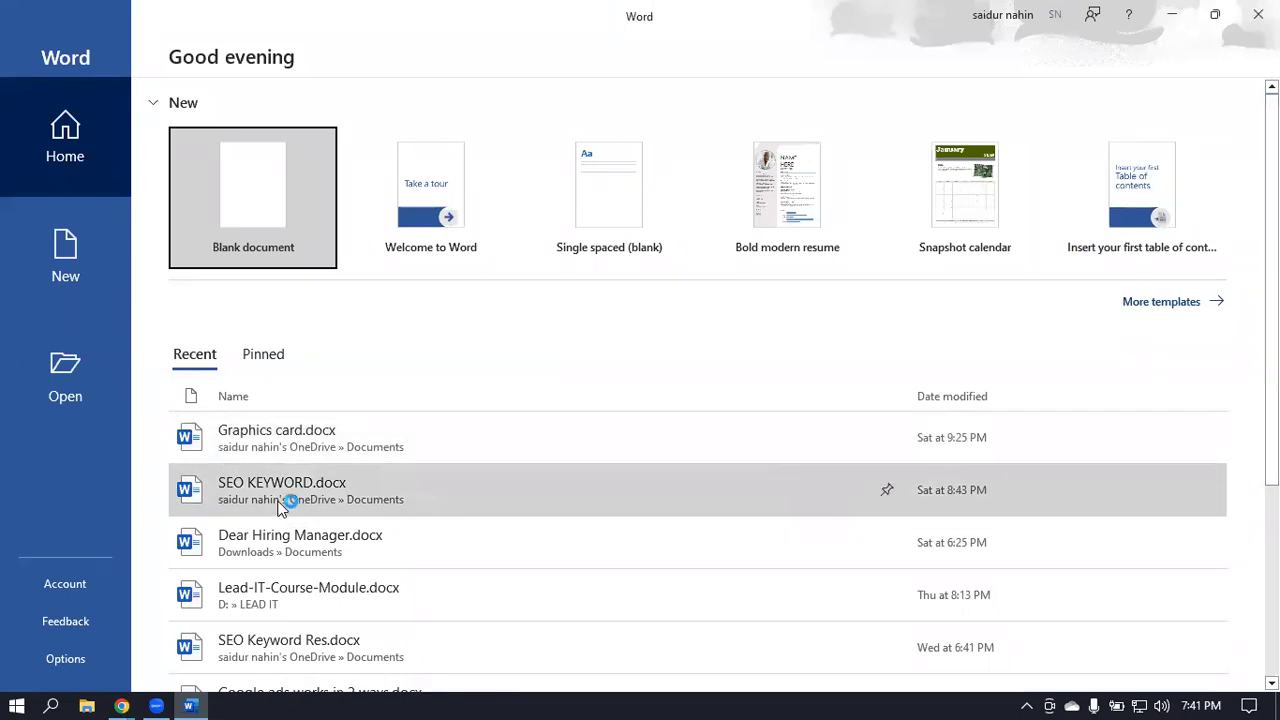
left_click(281, 490)
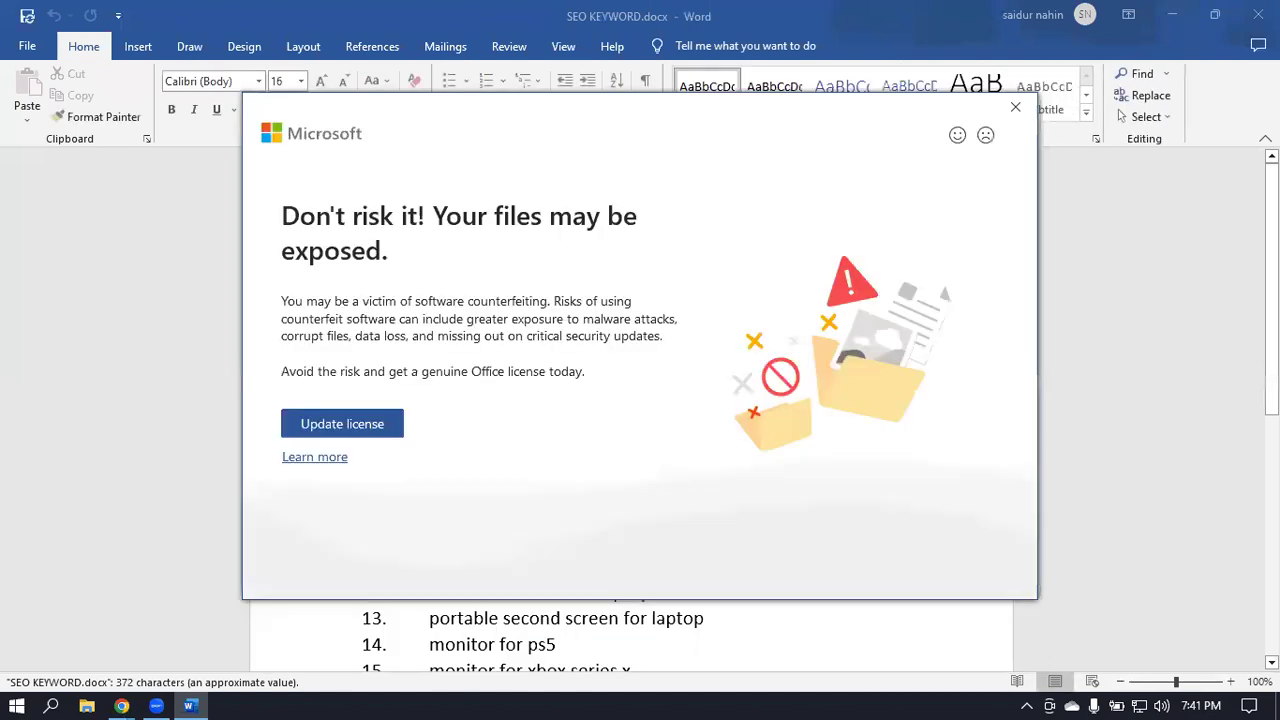
left_click(1015, 107)
scroll(890, 272, "down", 1)
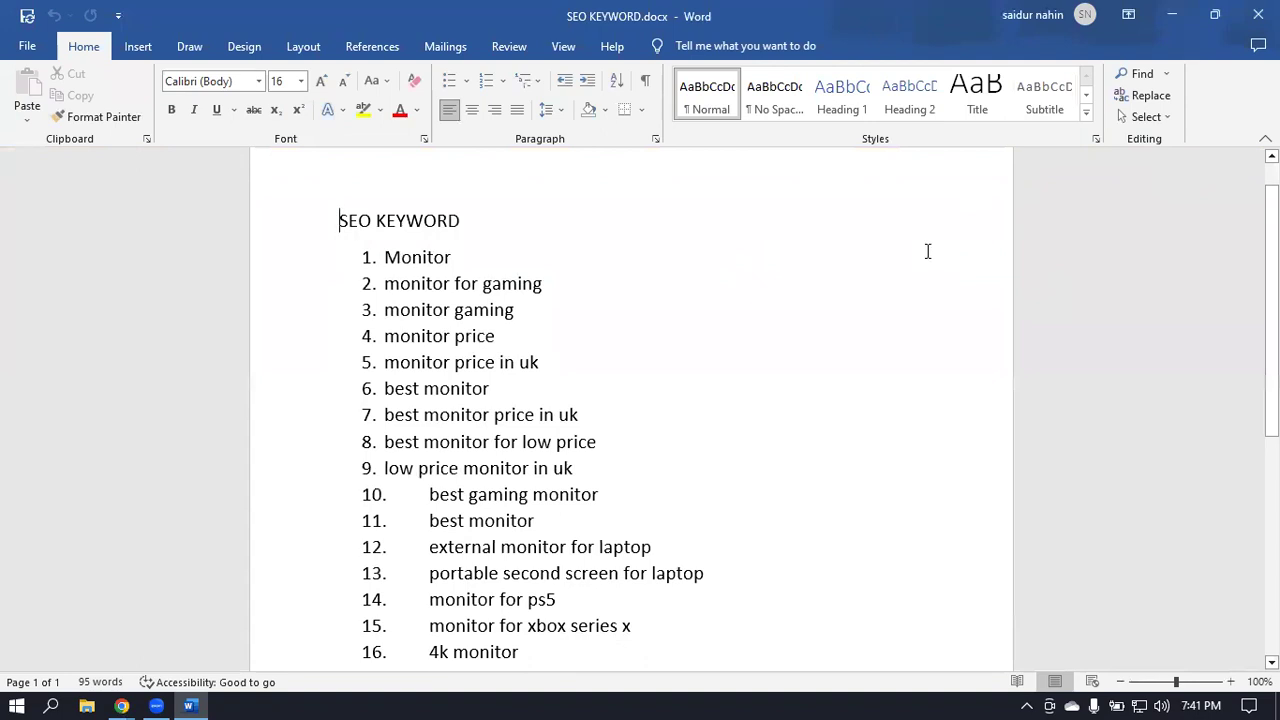
scroll(927, 251, "up", 1)
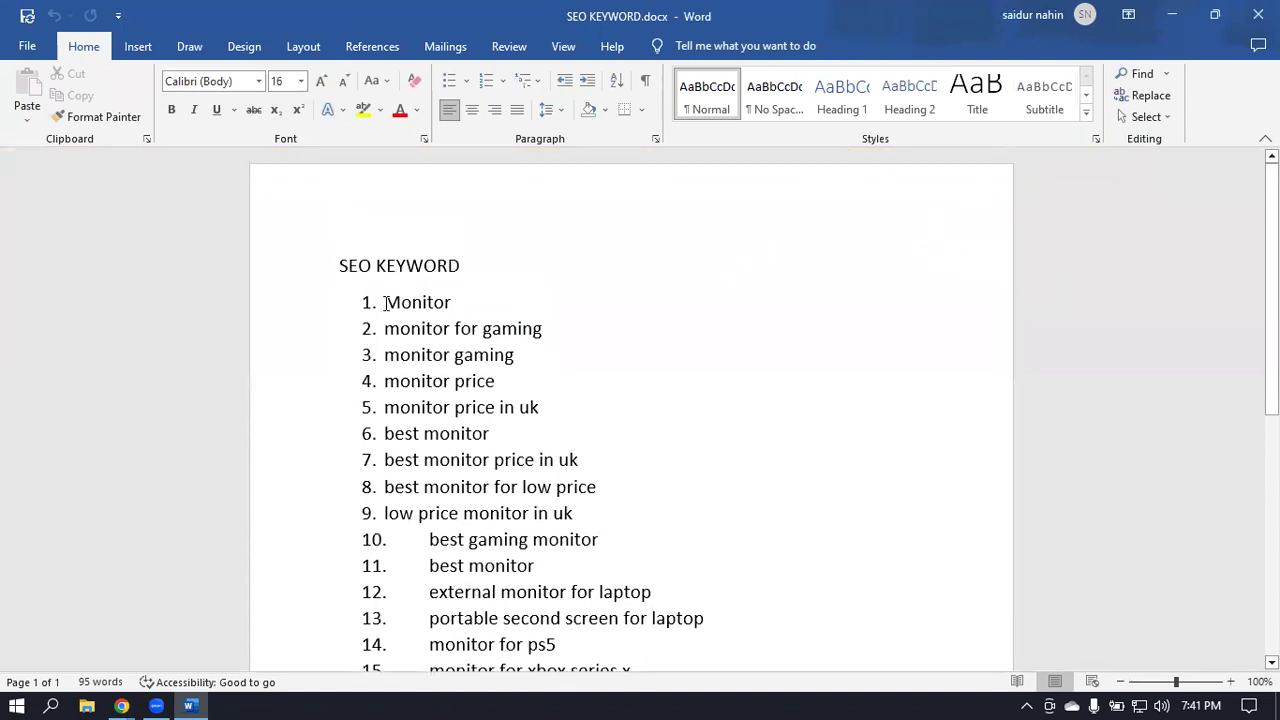
Minimize the keyword document and search Google in the incognito window for its first keyword, "monitor".
left_click(1172, 14)
left_click(457, 272)
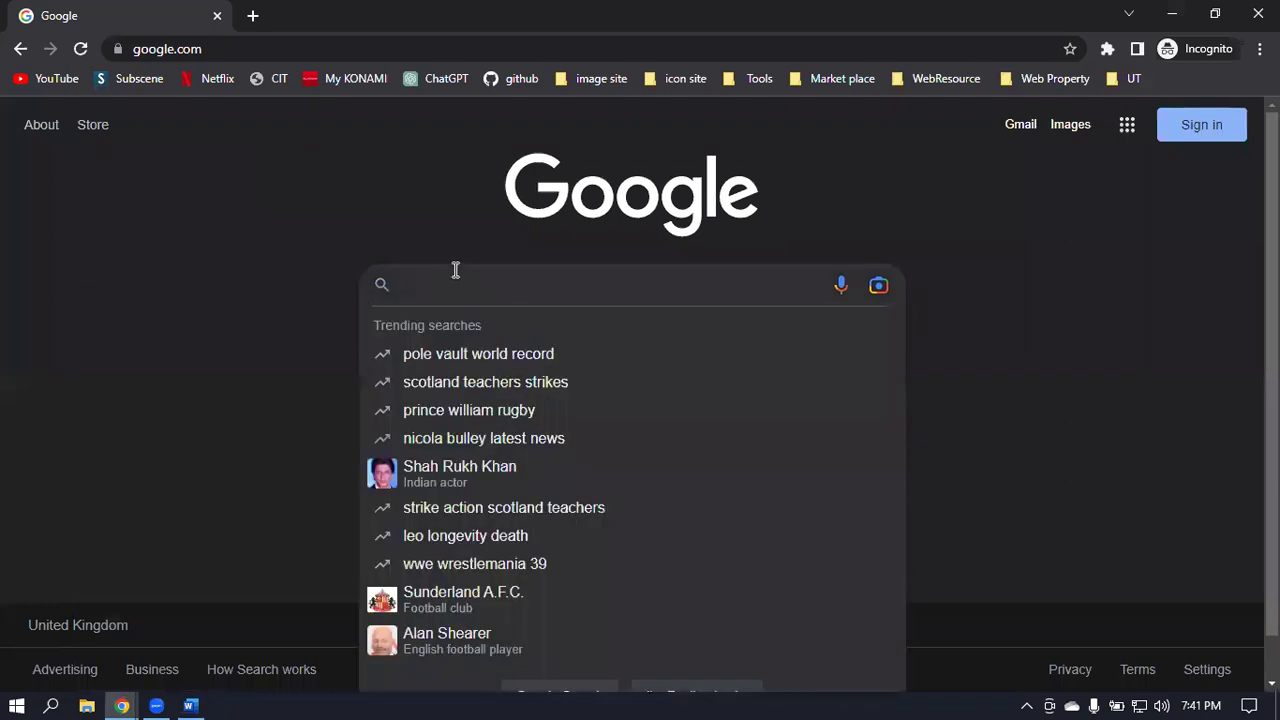
type("monitr")
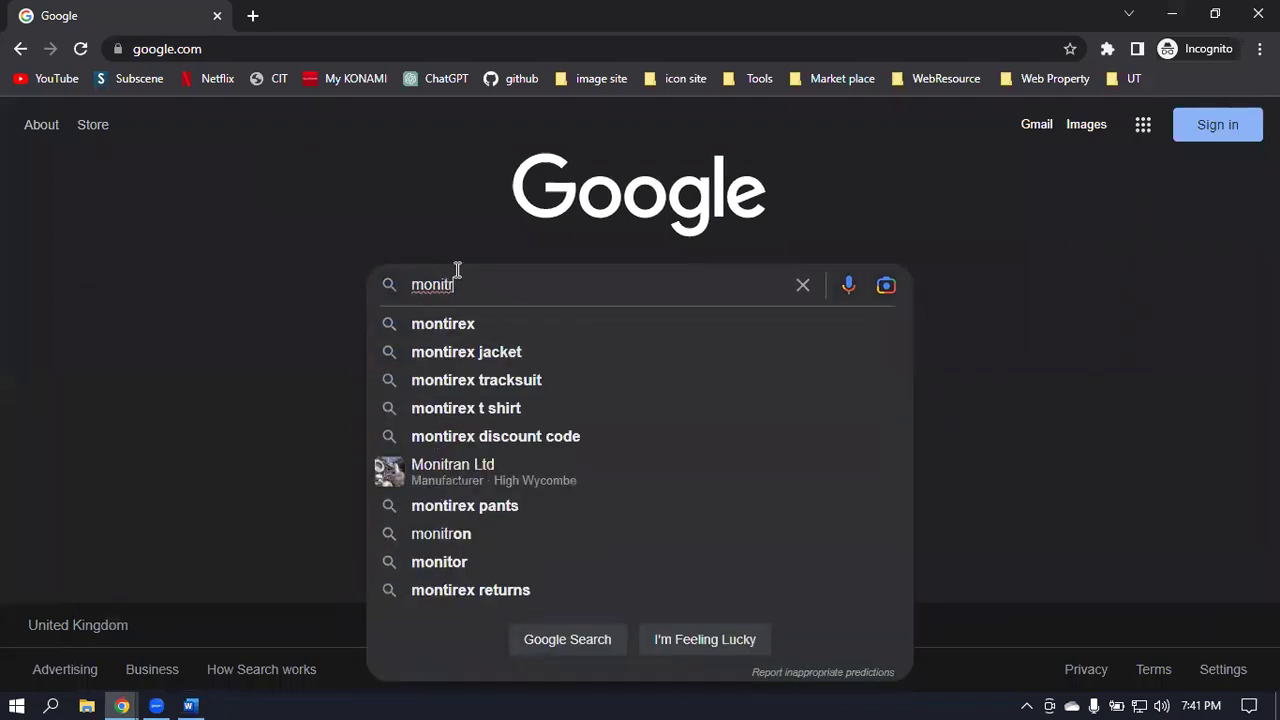
key("BackSpace")
type("or")
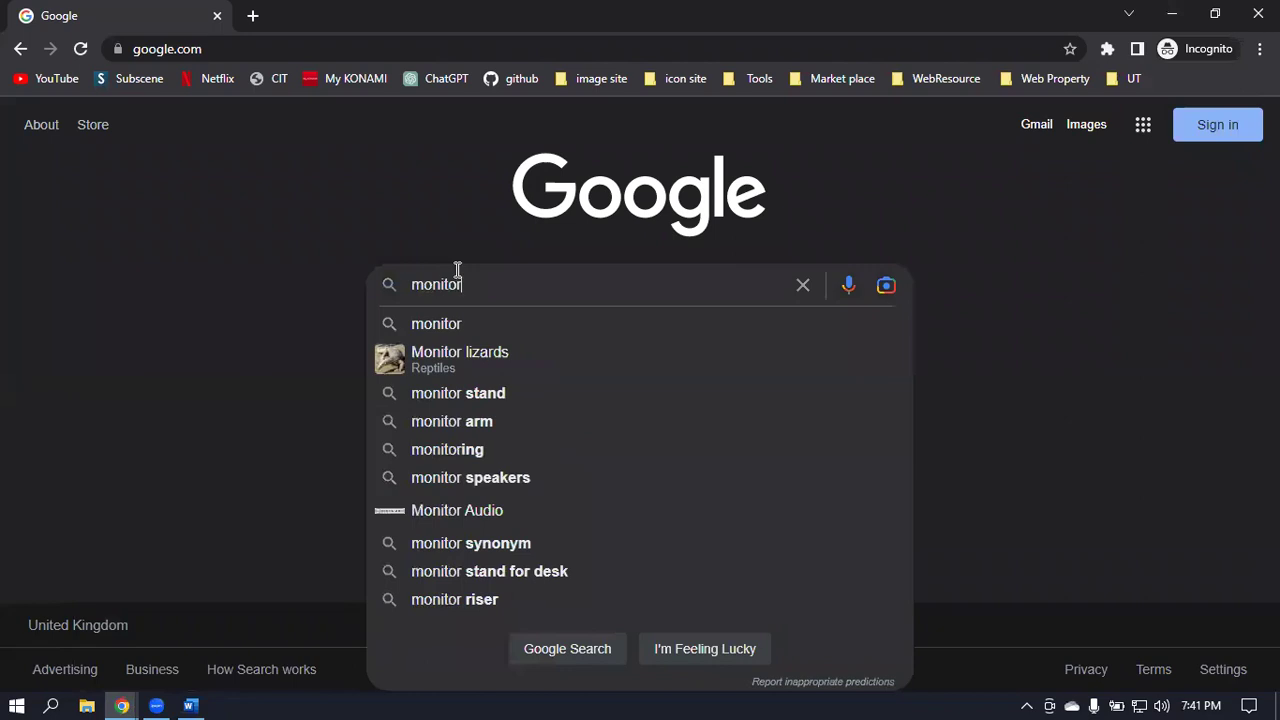
key("Return")
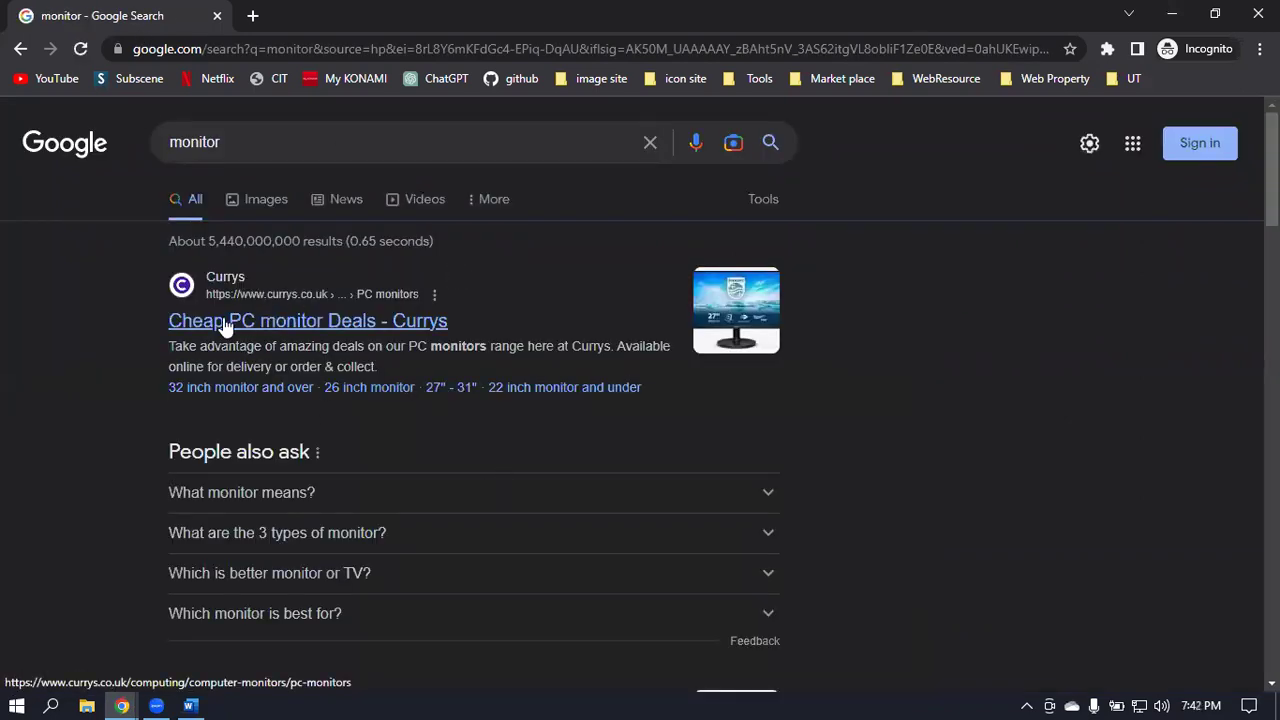
Open the Currys and Argos PC monitor results in new tabs, keeping the search results page in view.
right_click(288, 302)
left_click(312, 308)
scroll(312, 312, "down", 2)
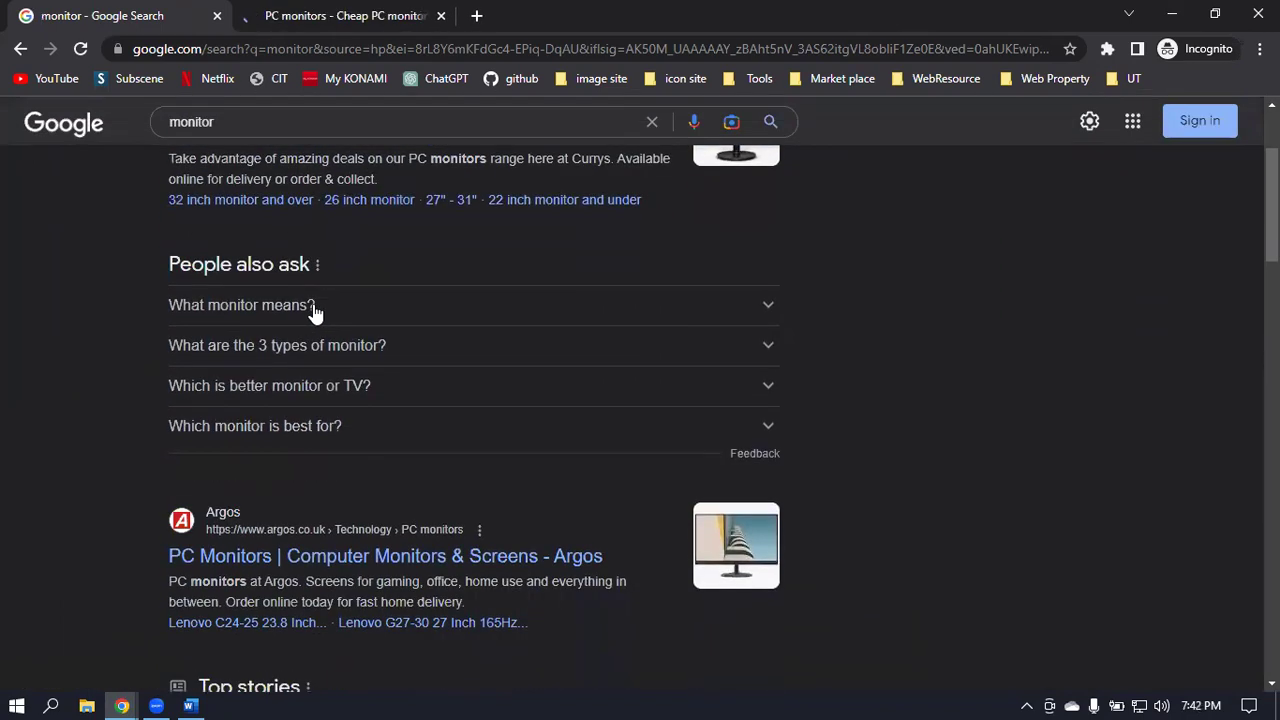
right_click(318, 533)
left_click(357, 537)
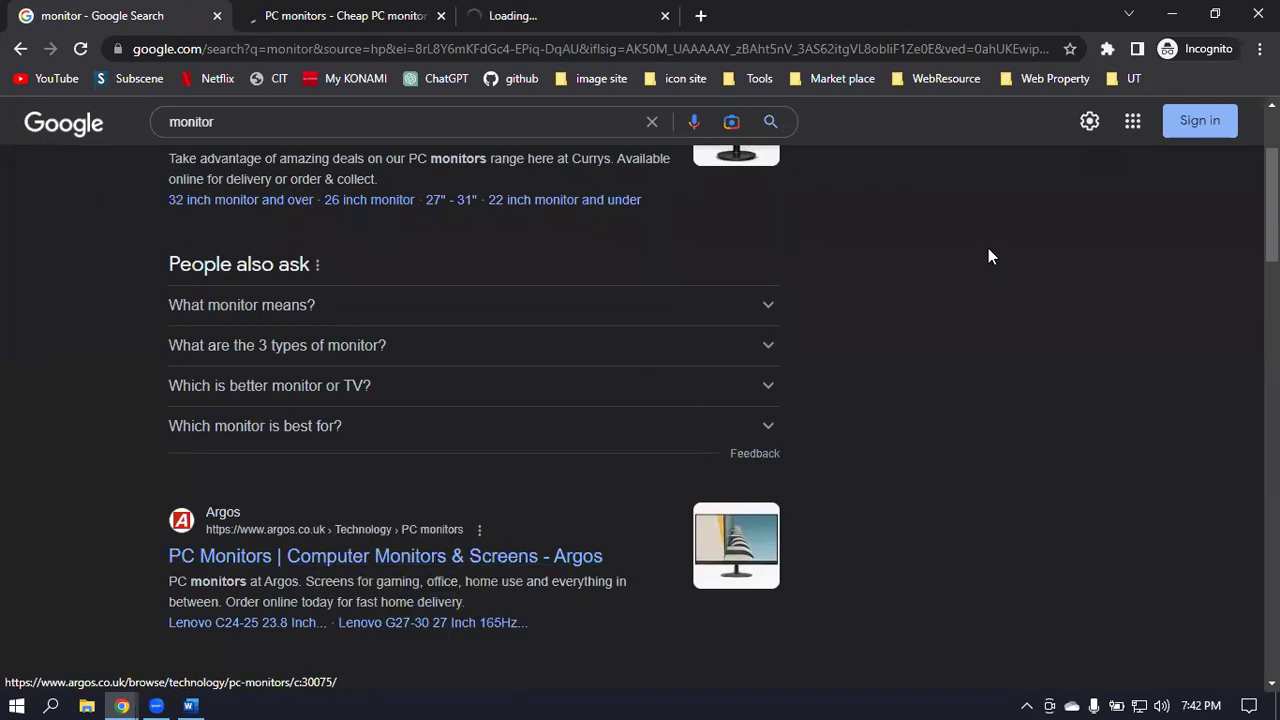
Look through the "monitor" search results and open the Amazon UK Monitors result in a new tab.
scroll(988, 257, "down", 1)
scroll(988, 257, "up", 3)
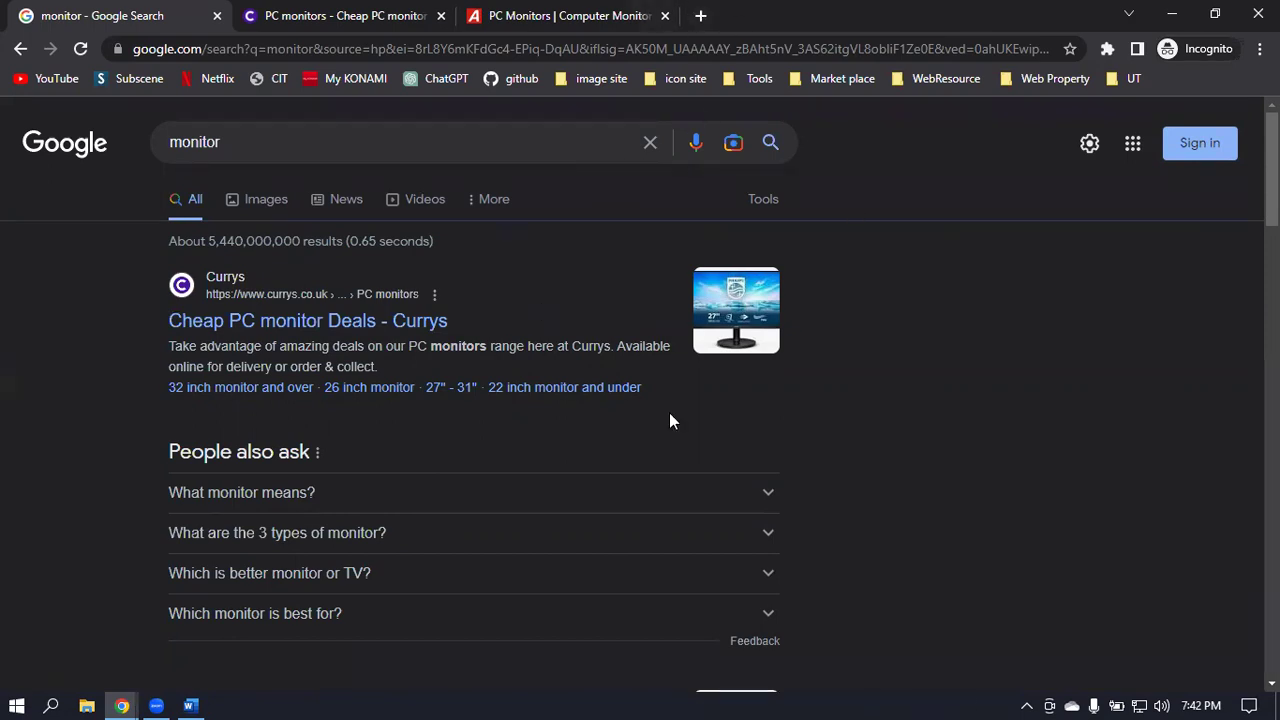
scroll(374, 343, "down", 3)
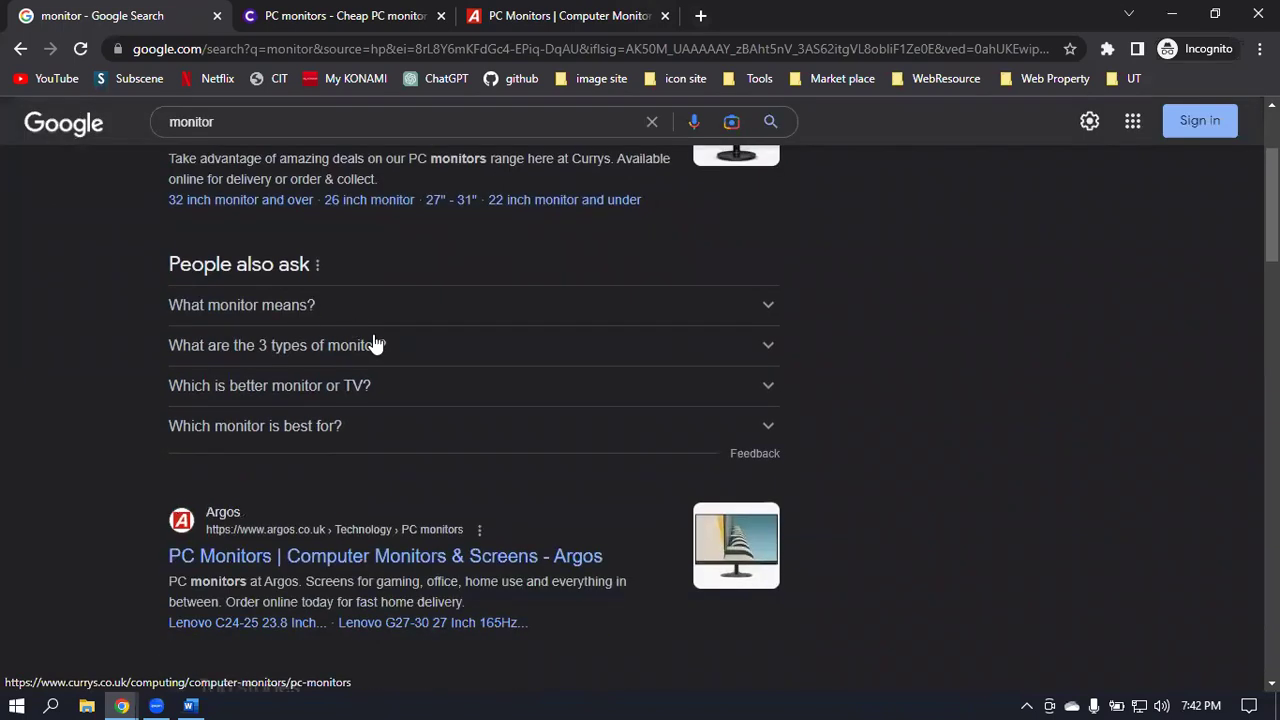
scroll(401, 377, "down", 5)
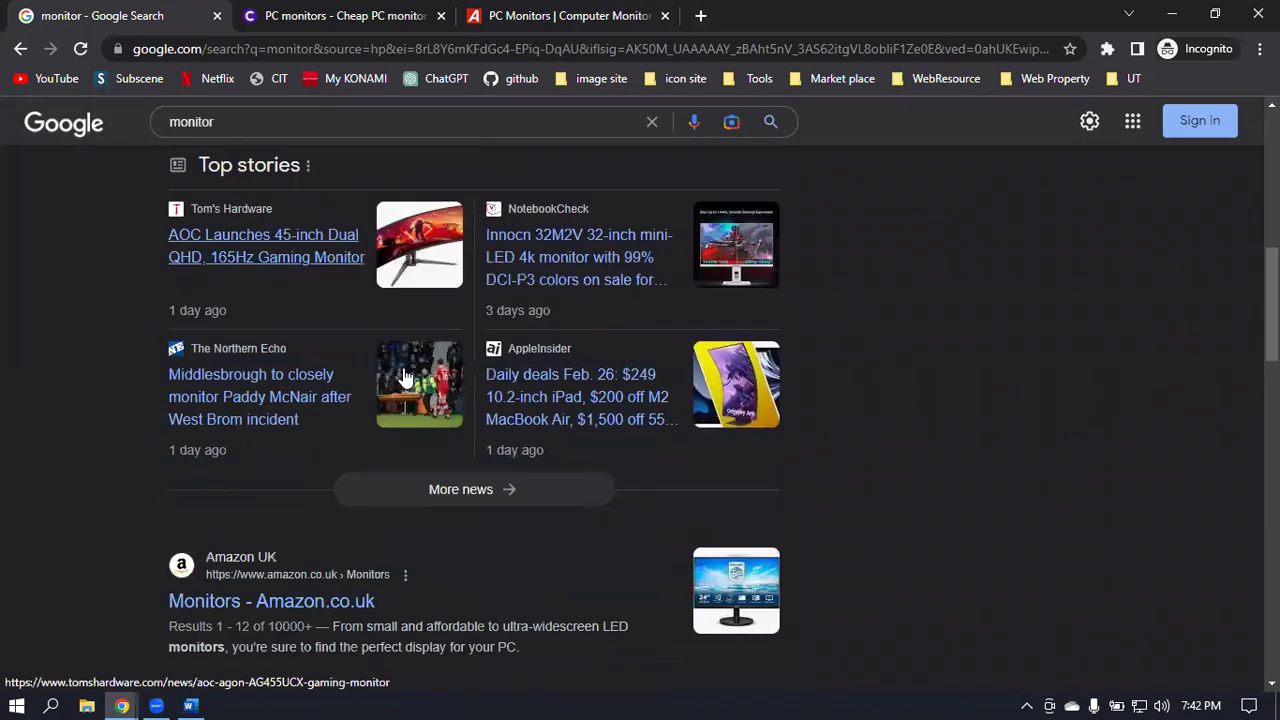
scroll(413, 350, "up", 7)
scroll(410, 341, "down", 3)
scroll(412, 370, "down", 8)
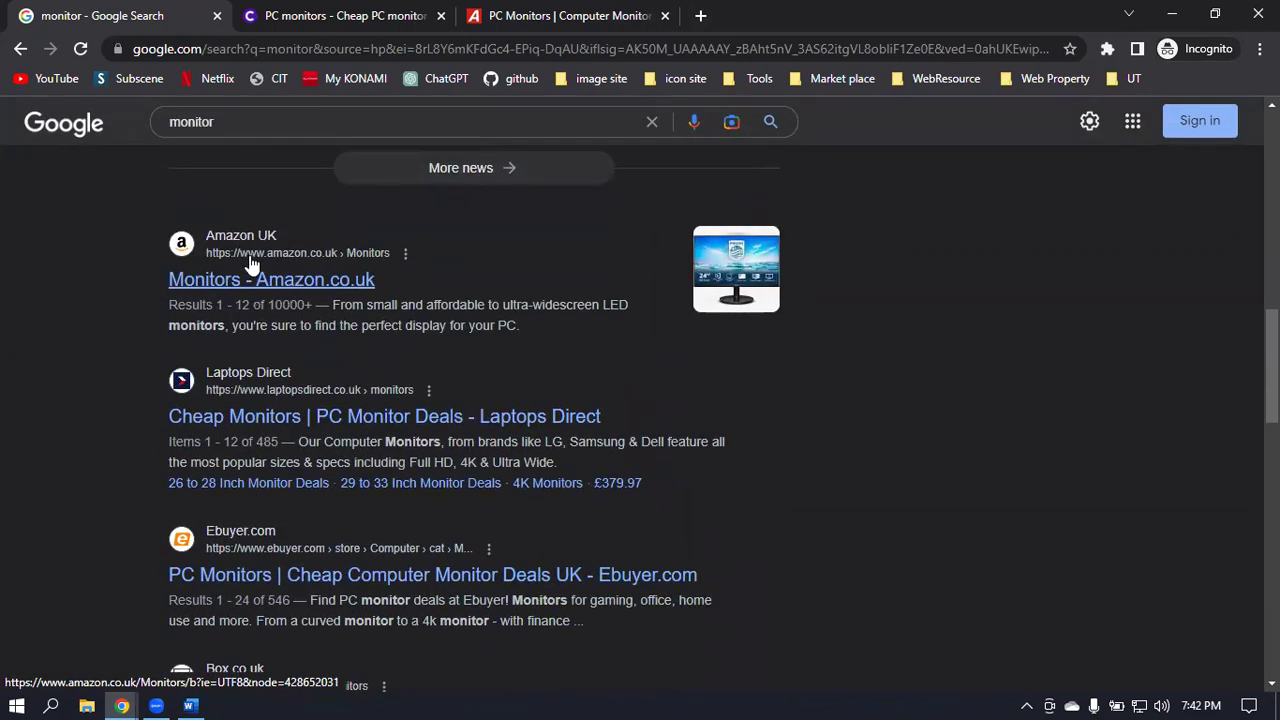
right_click(320, 265)
left_click(370, 270)
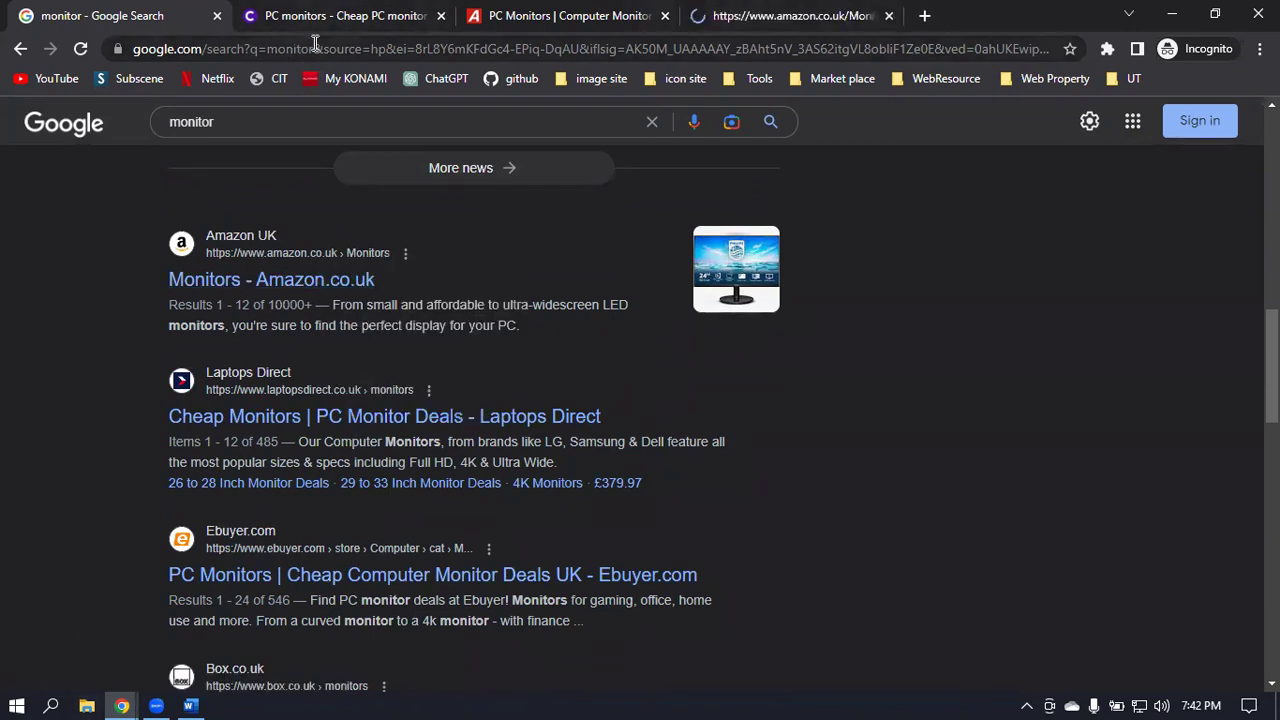
Switch to the Currys PC monitors page, accept all cookies and look over its product listing.
left_click(350, 14)
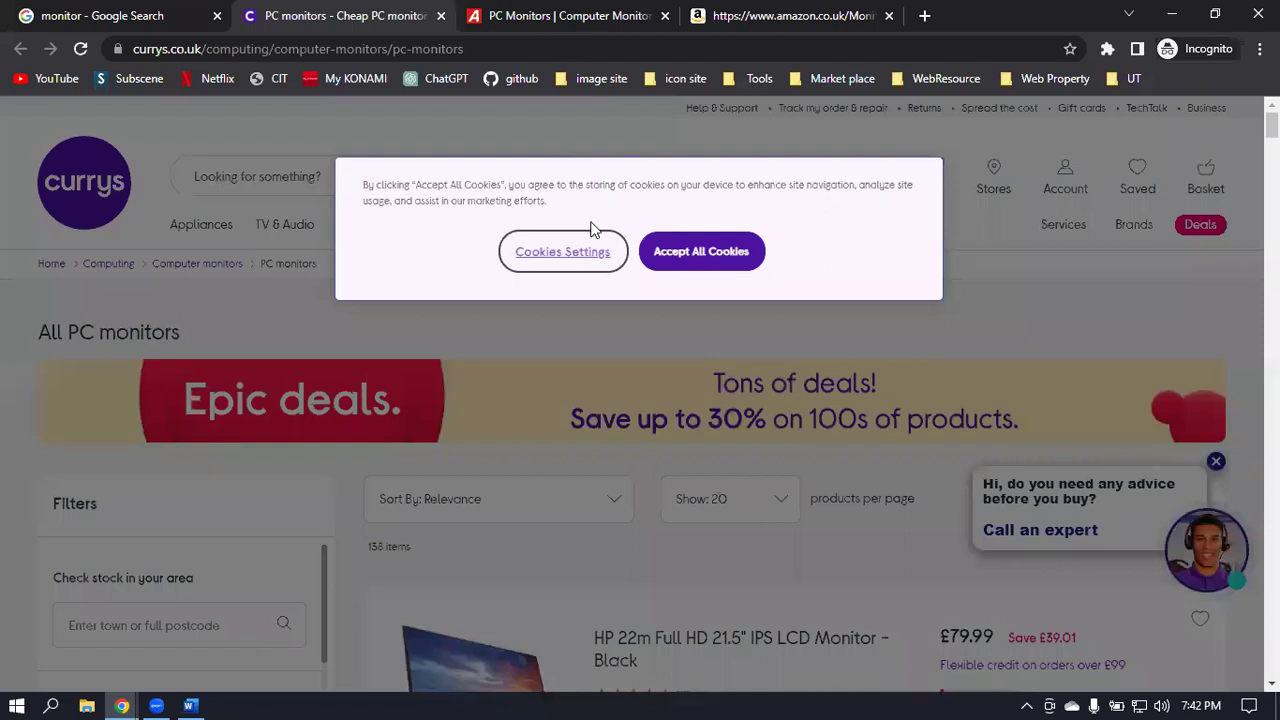
left_click(701, 252)
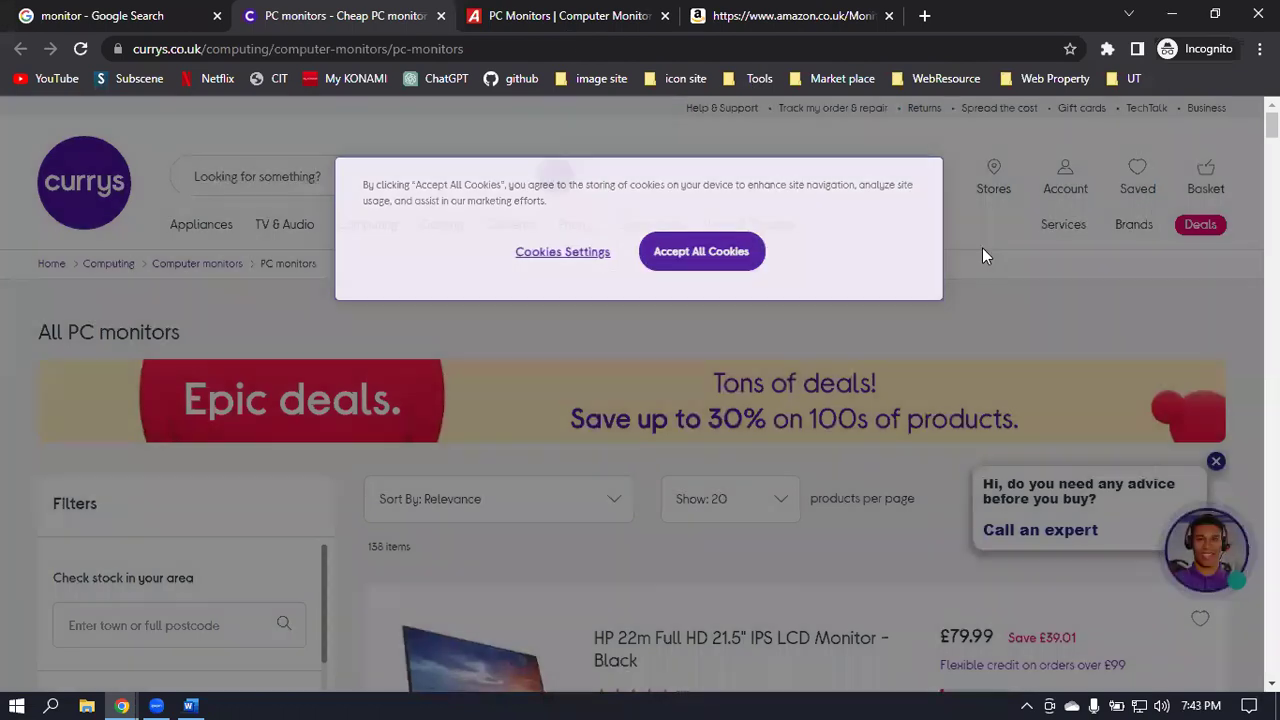
scroll(860, 280, "down", 6)
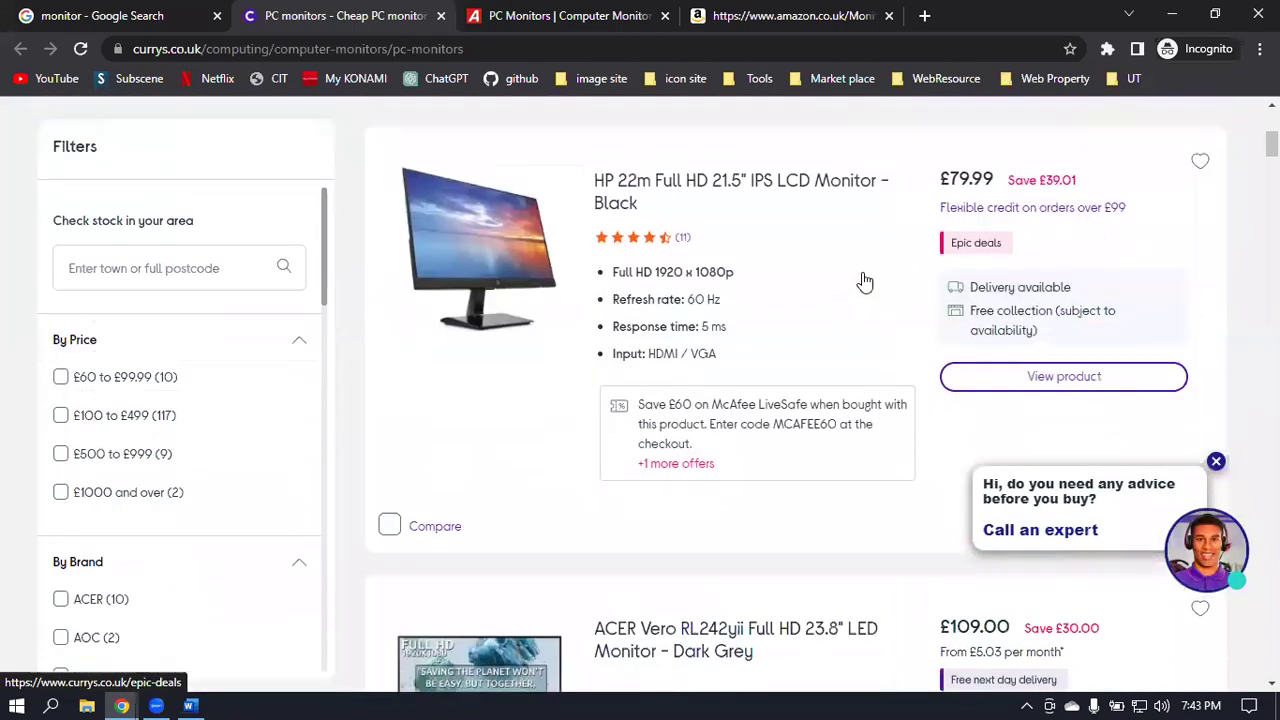
scroll(594, 289, "up", 7)
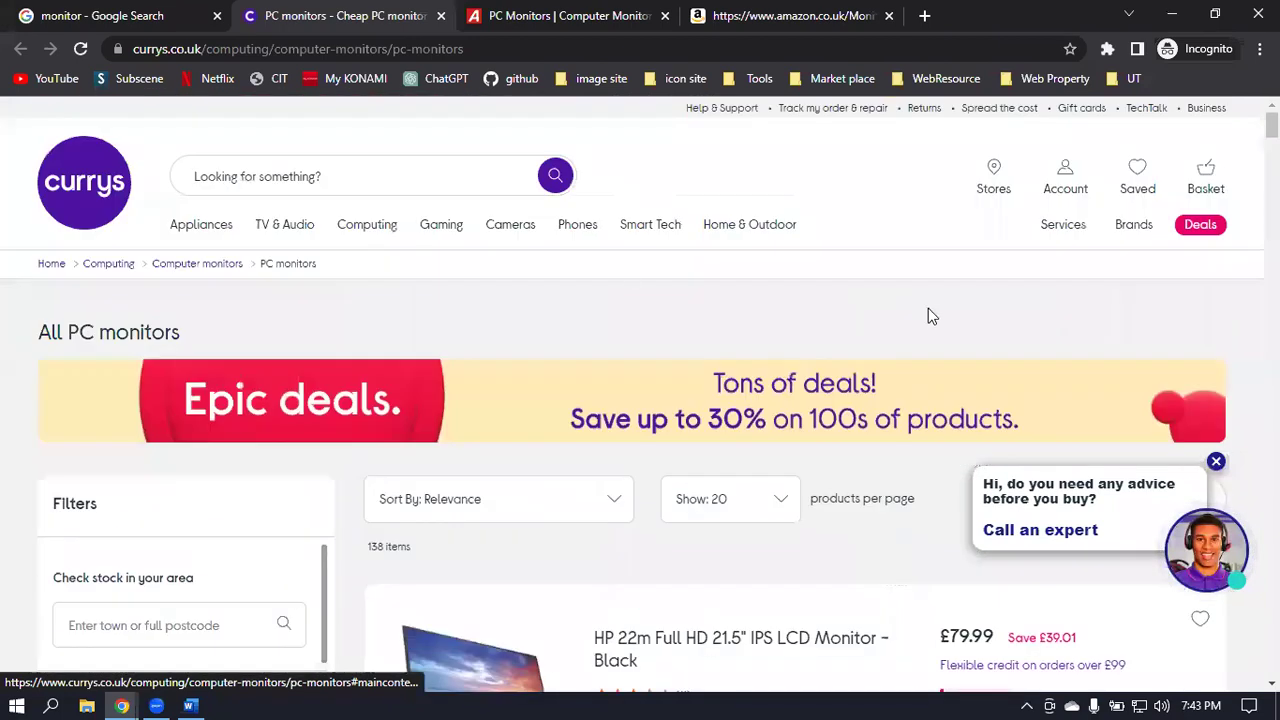
Open the Currys PC monitors page's source code and look through its markup.
right_click(711, 166)
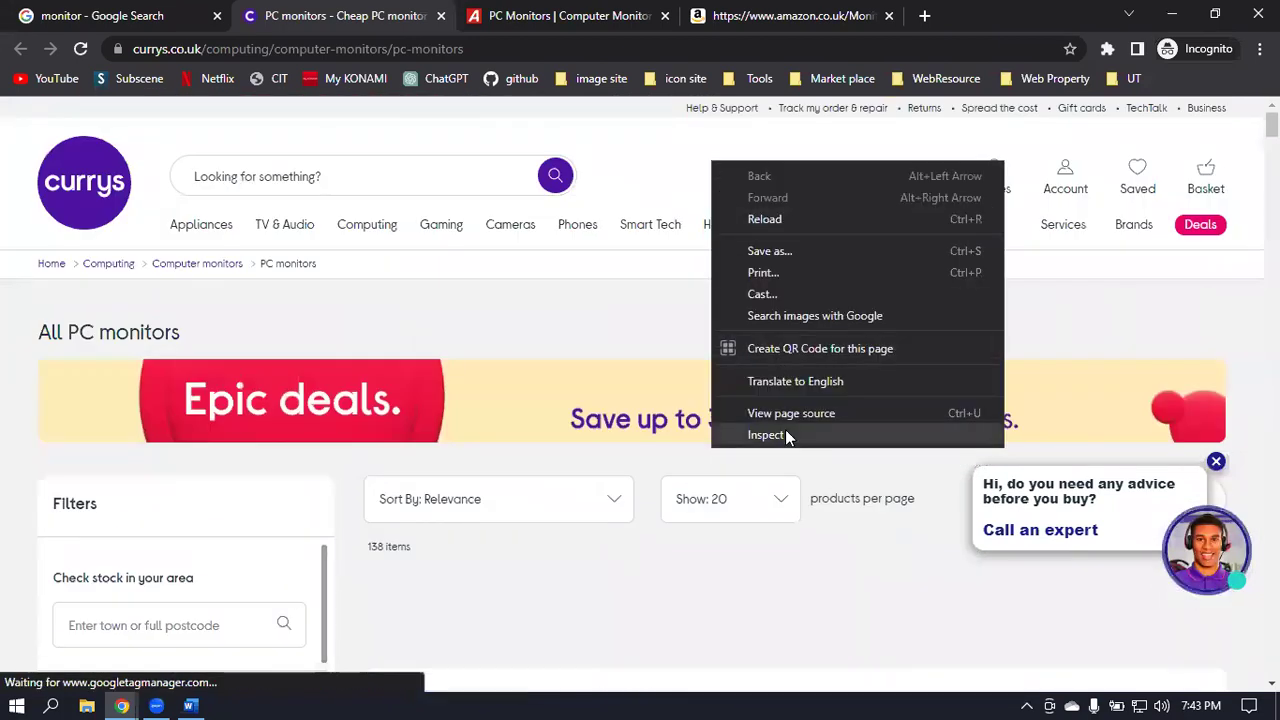
left_click(808, 416)
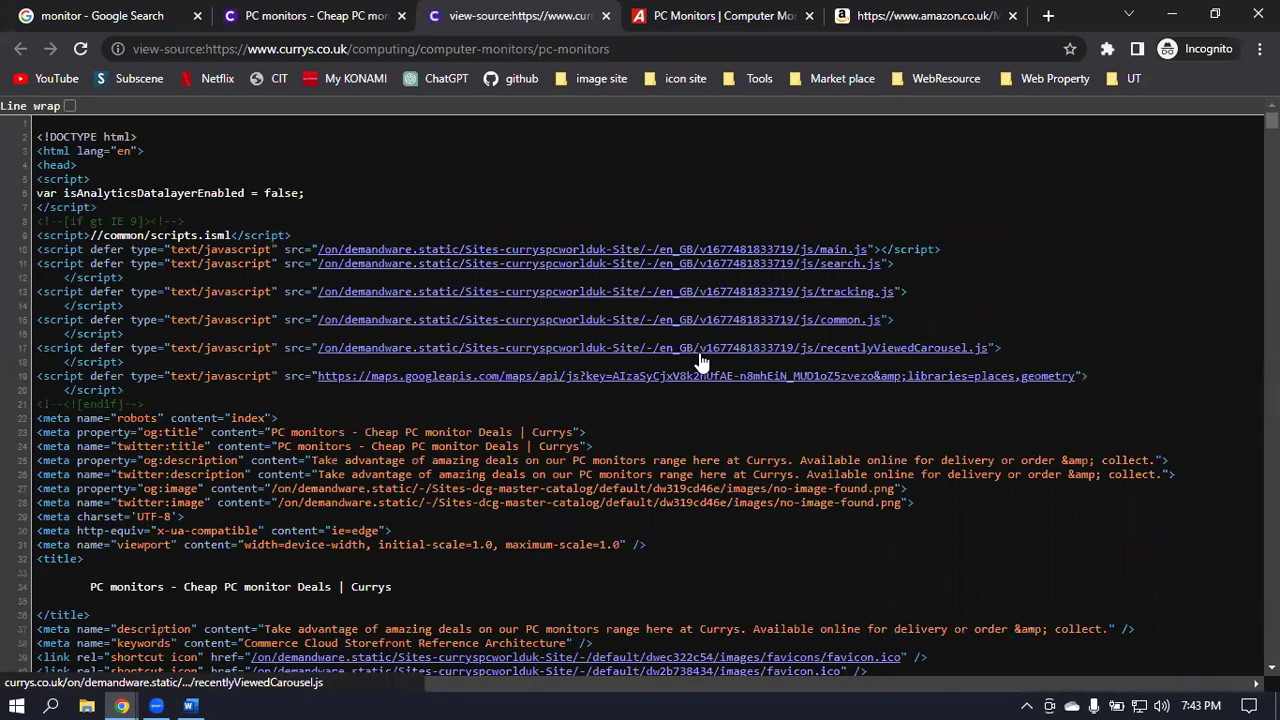
scroll(1021, 298, "down", 5)
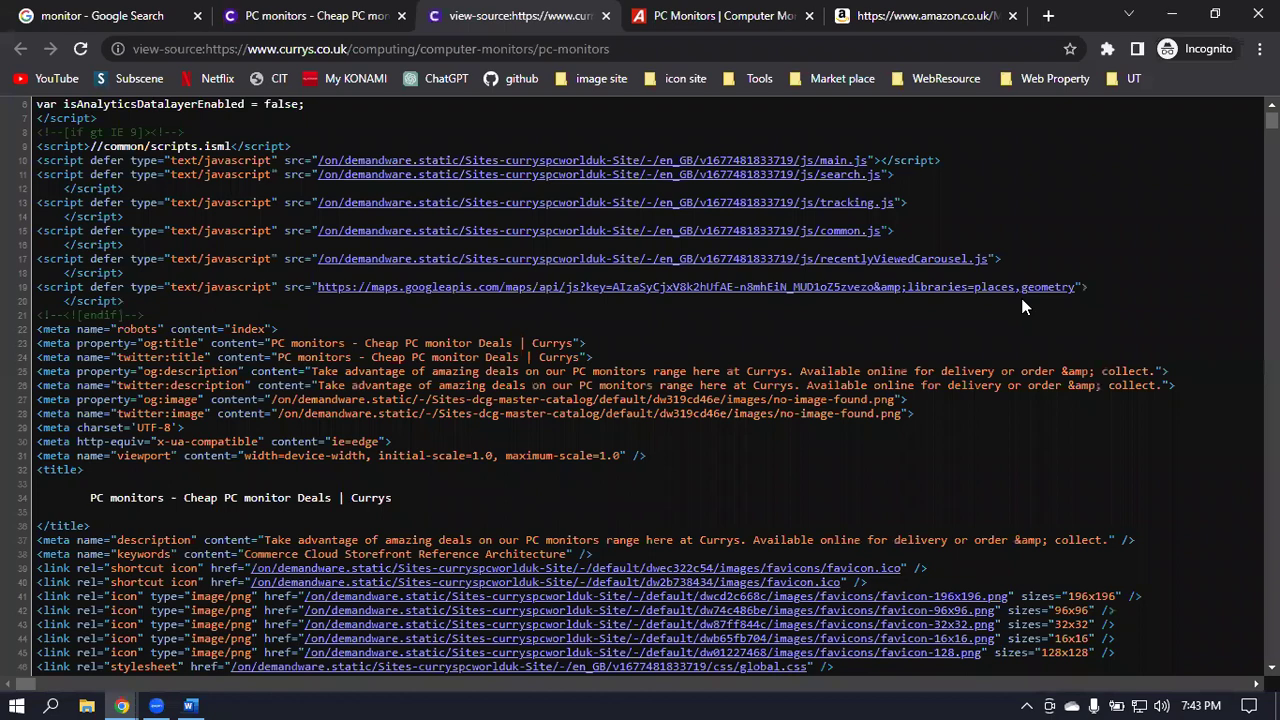
scroll(1021, 298, "down", 13)
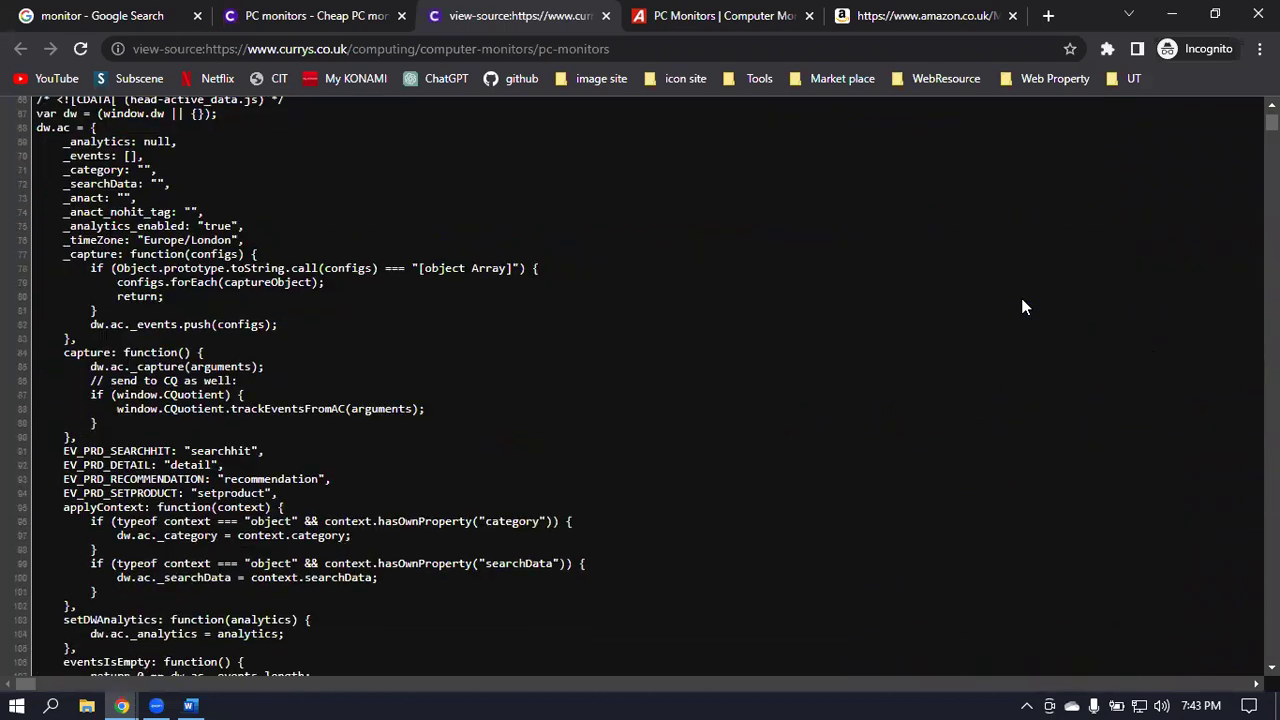
scroll(1030, 316, "down", 10)
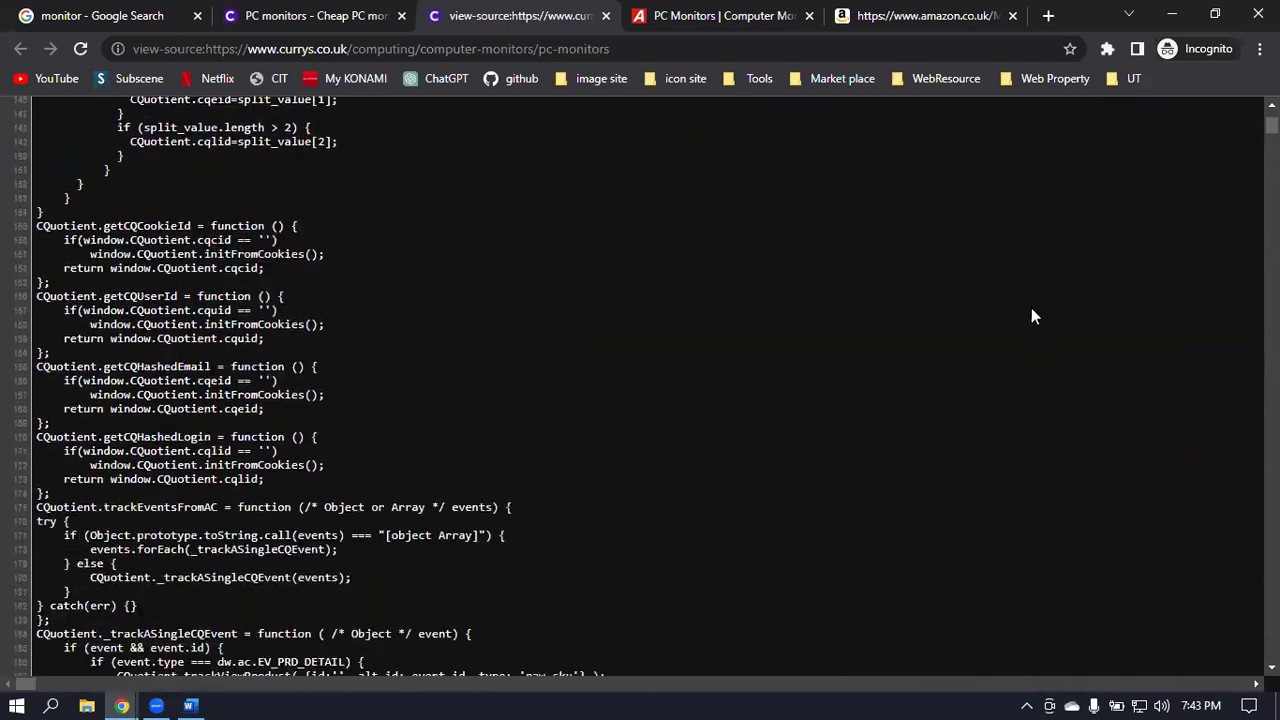
scroll(1024, 318, "down", 20)
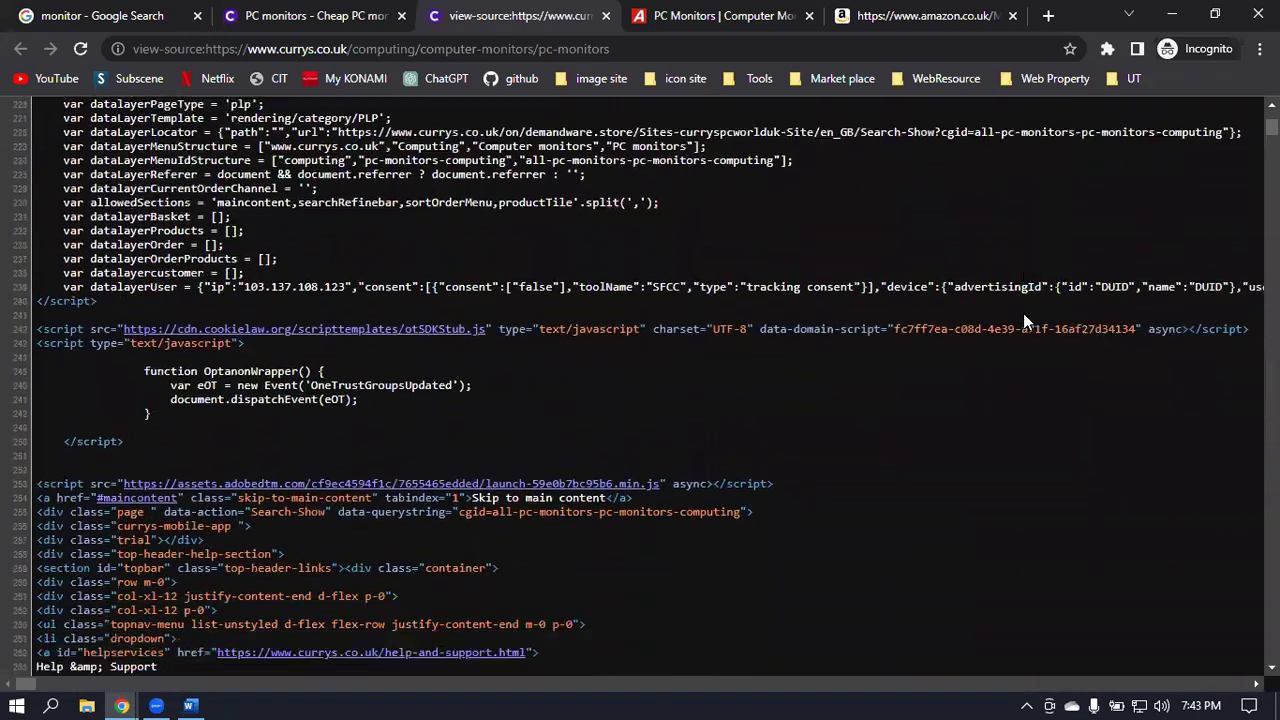
scroll(1024, 321, "down", 10)
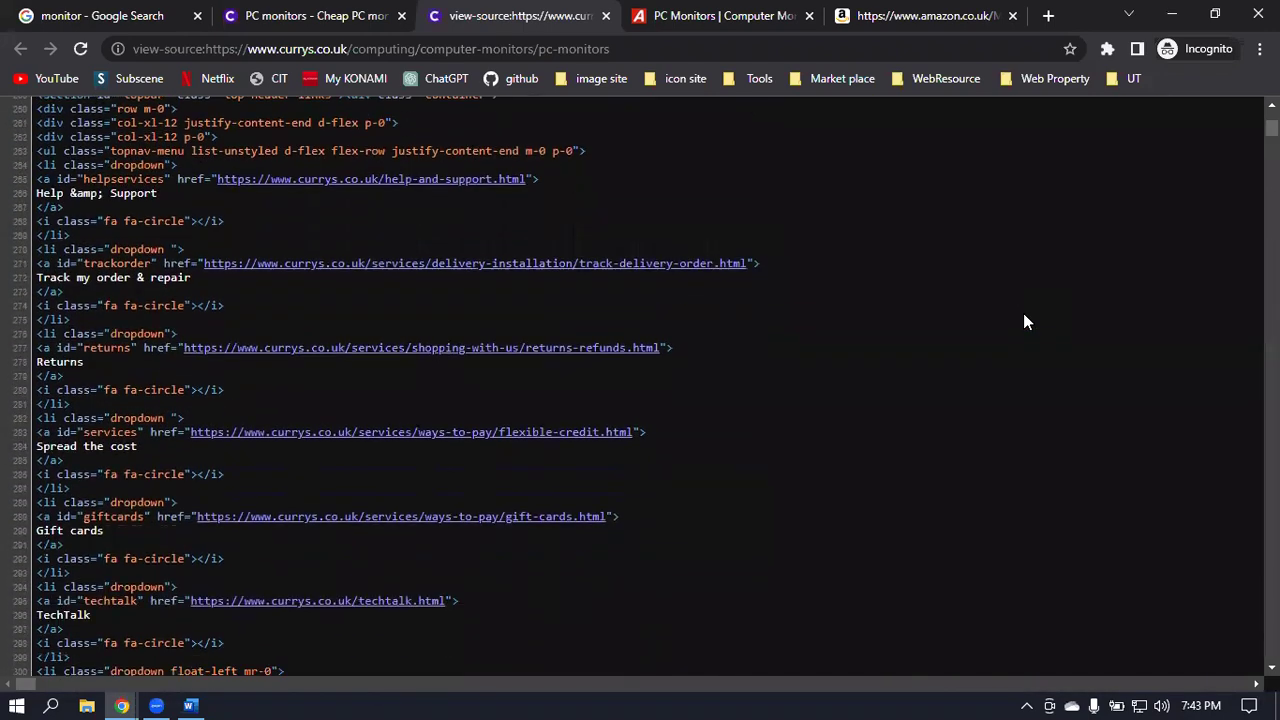
scroll(1023, 318, "down", 7)
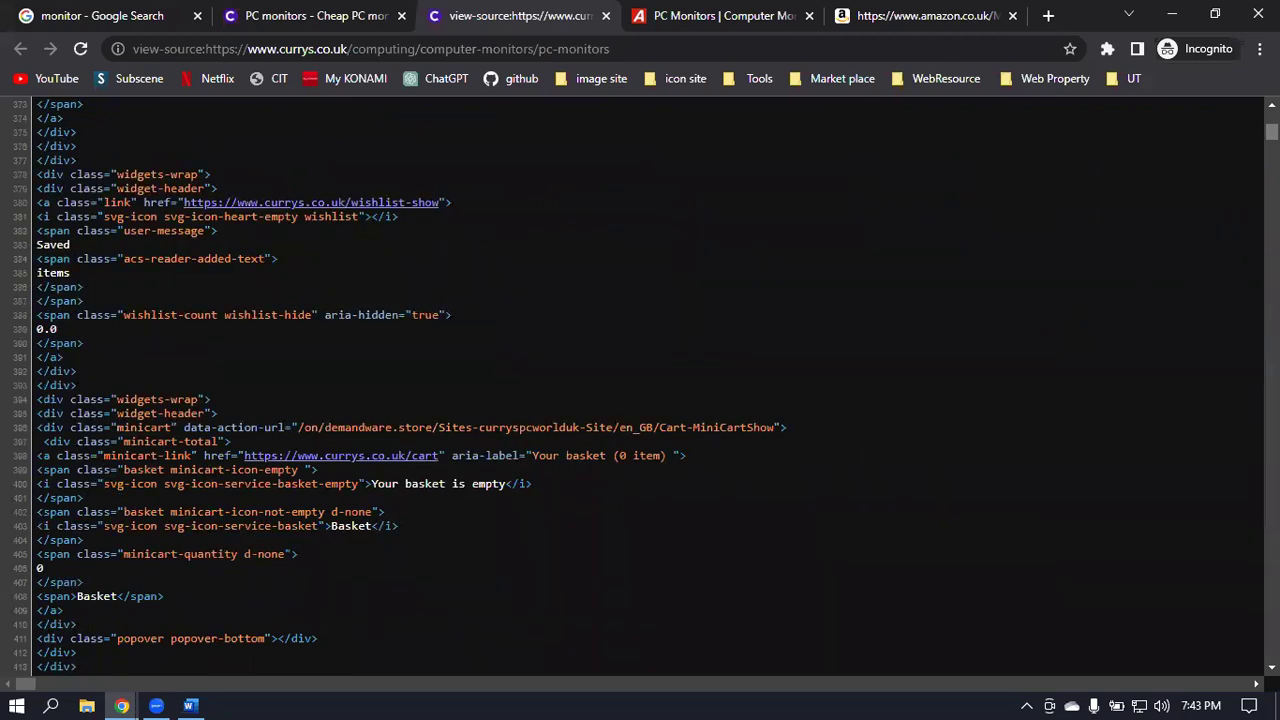
Reload the Currys source code and search it for the keyword "monitor".
key("F5")
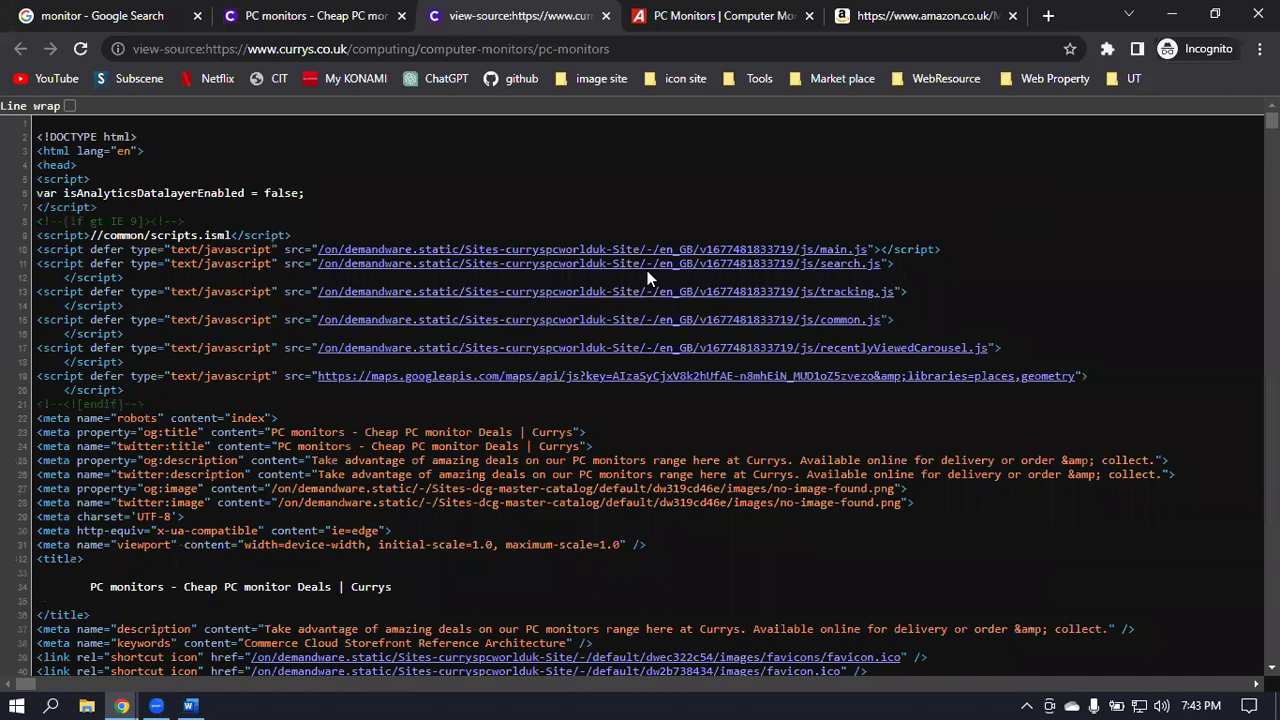
key("ctrl+f")
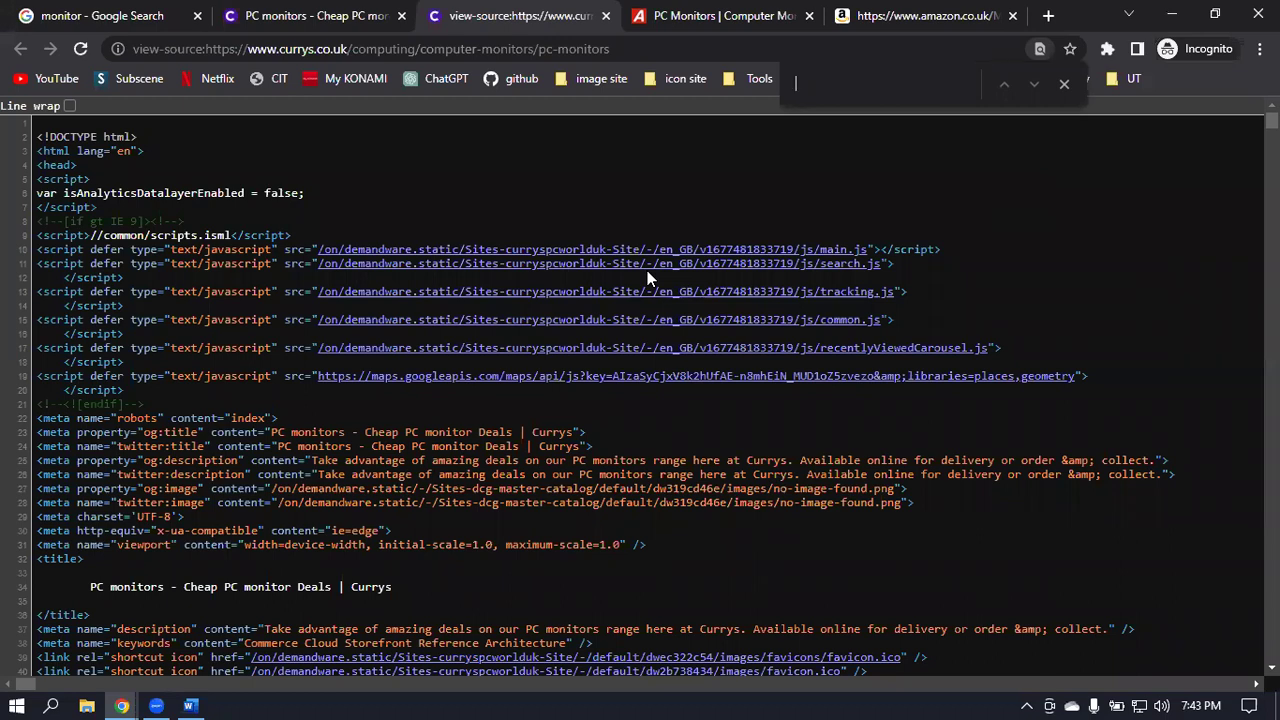
type("monitor")
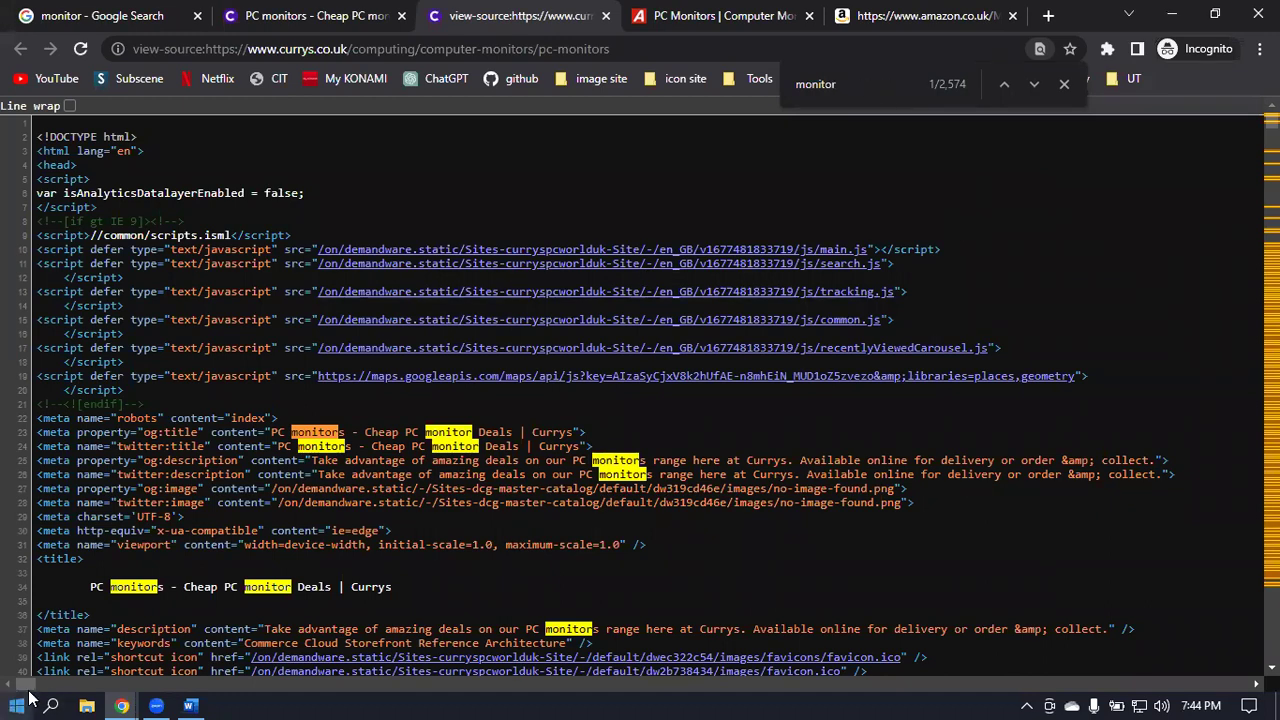
Check the keyword list in the SEO KEYWORD.docx document in Word, and return to Chrome to examine the "monitor" matches in the Currys source.
left_click(190, 705)
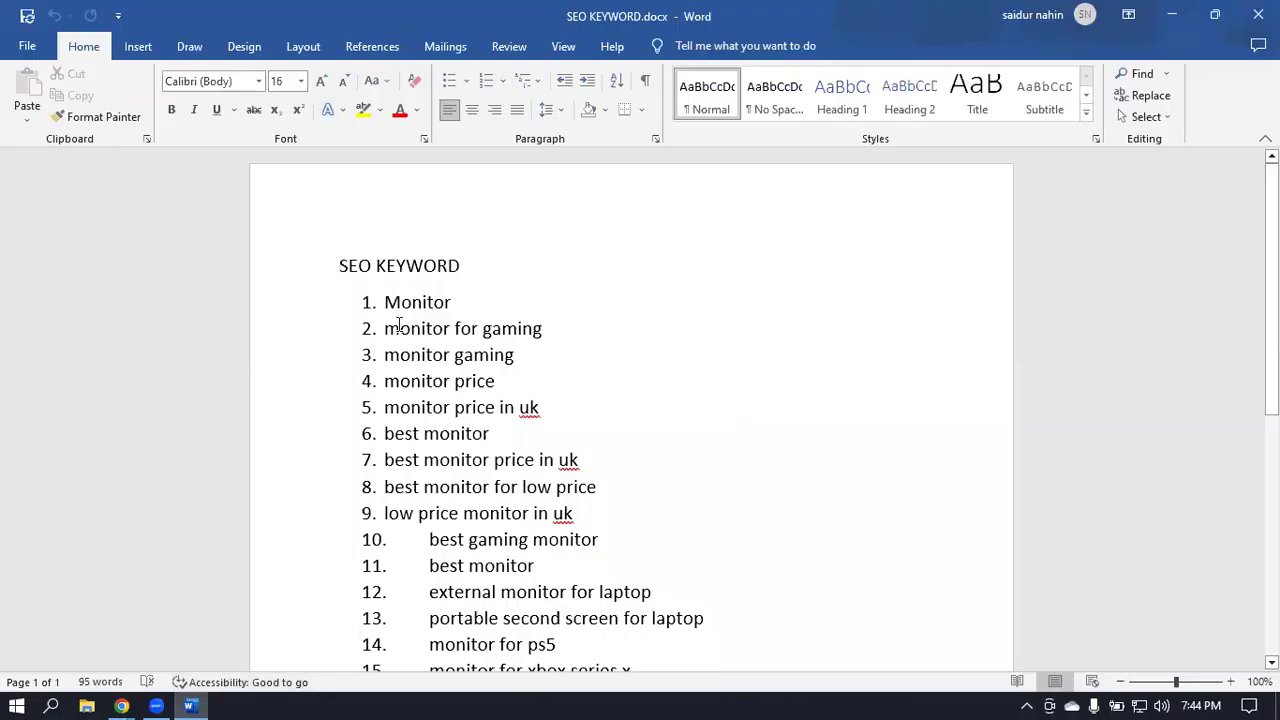
mouse_move(121, 705)
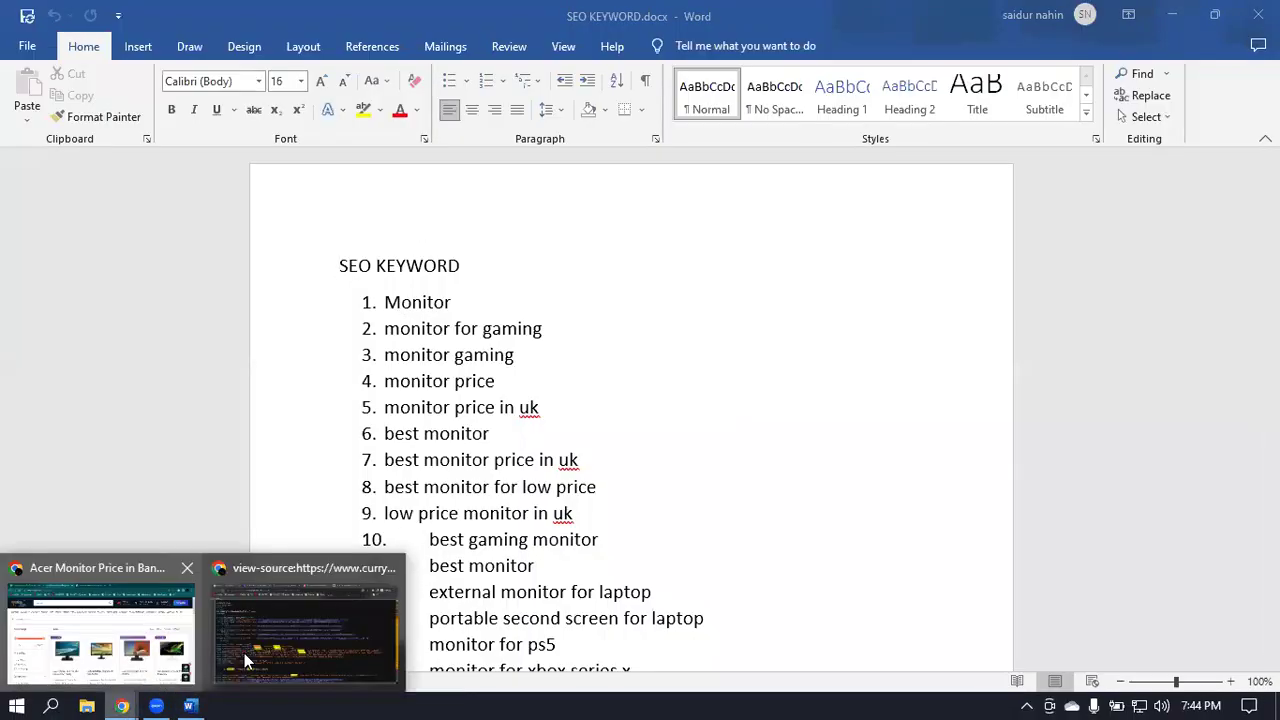
left_click(247, 661)
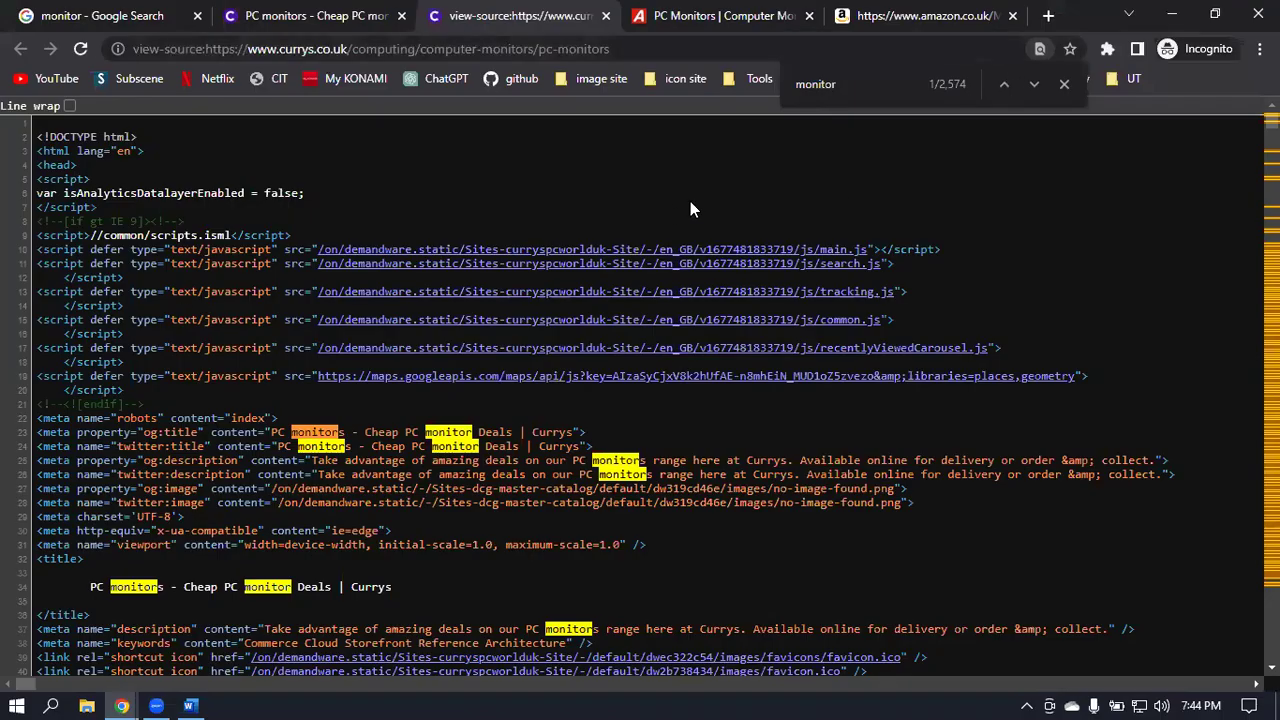
left_click(535, 697)
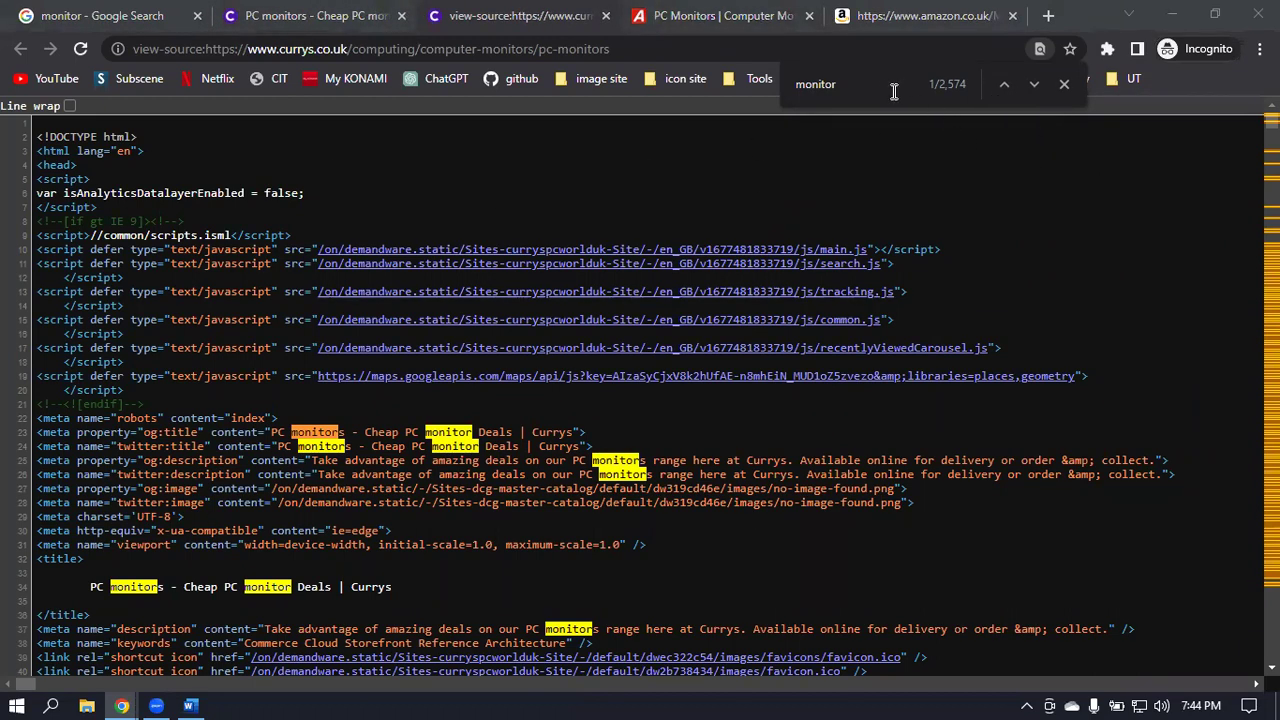
left_click(978, 93)
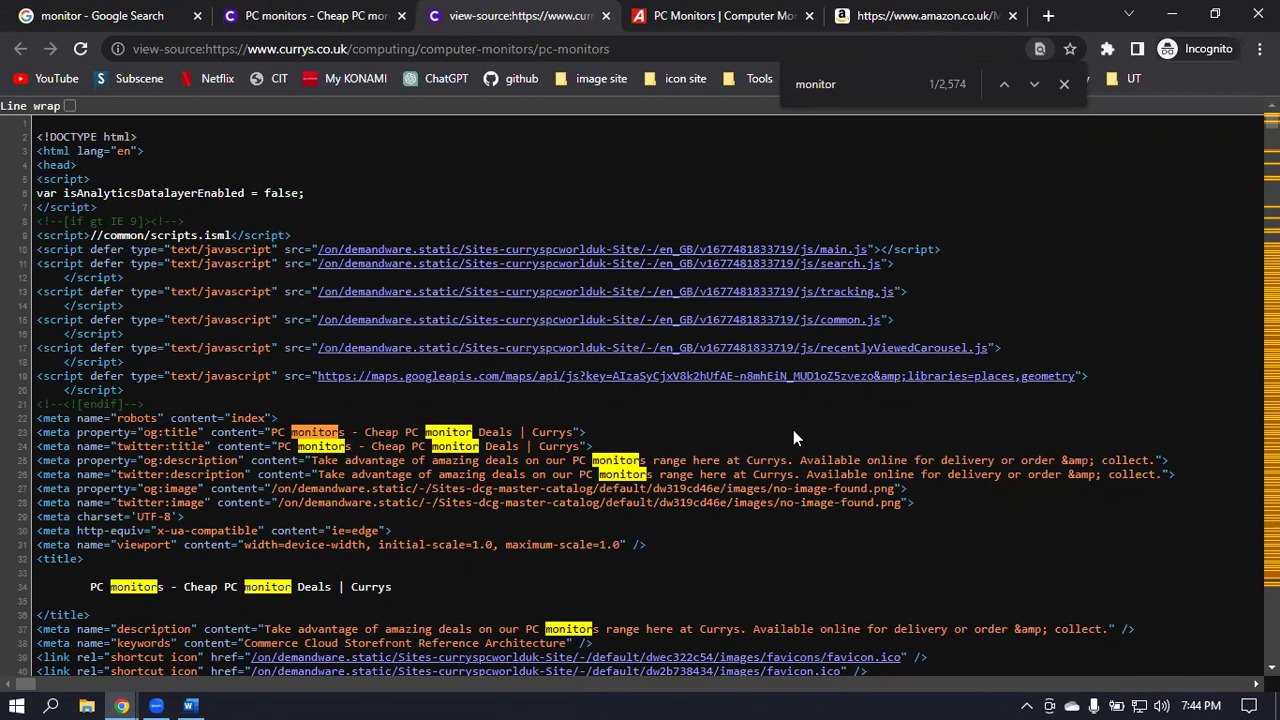
scroll(793, 430, "down", 1)
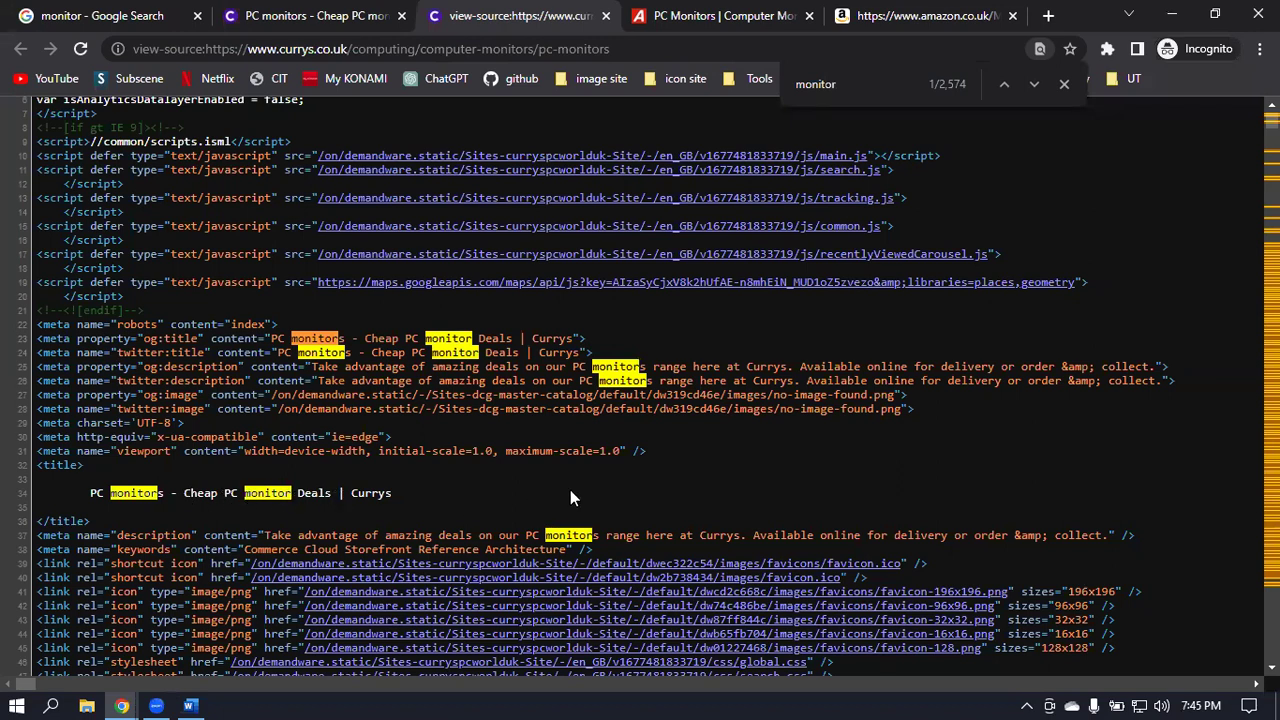
Compare the Currys page and its Google search listing with the title and description in the source code.
left_click(343, 24)
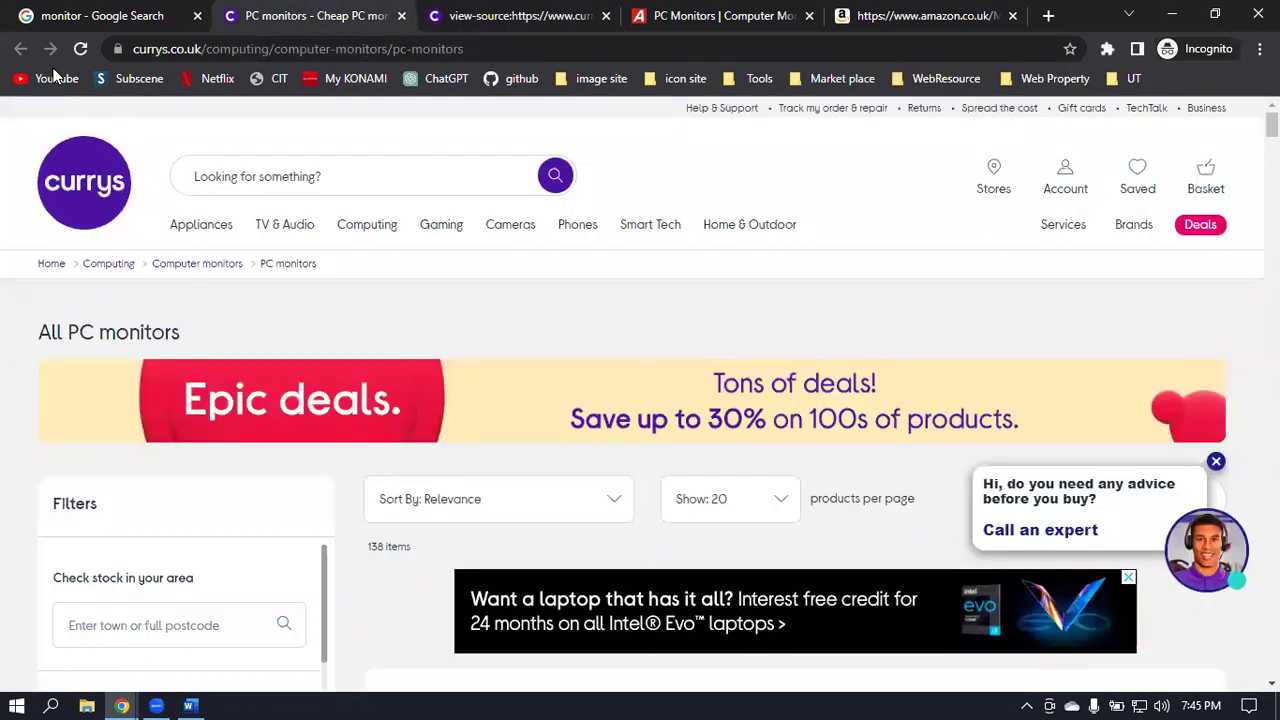
left_click(58, 15)
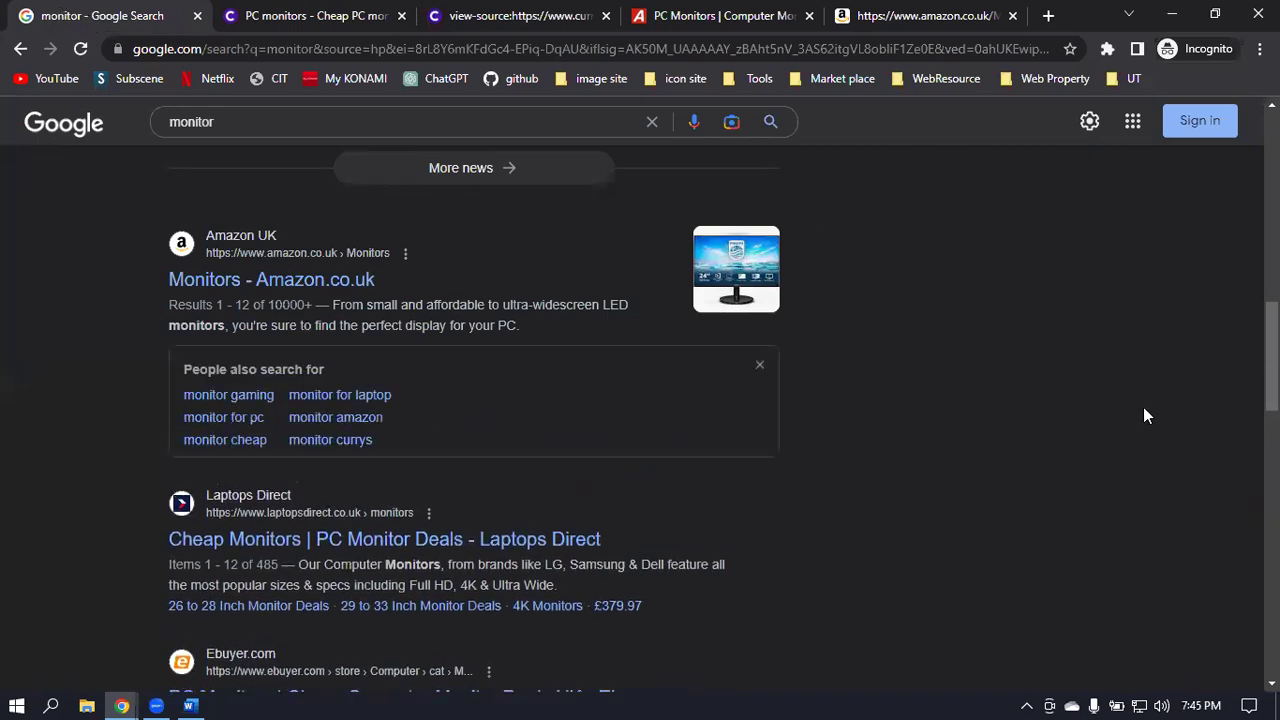
scroll(1130, 298, "up", 10)
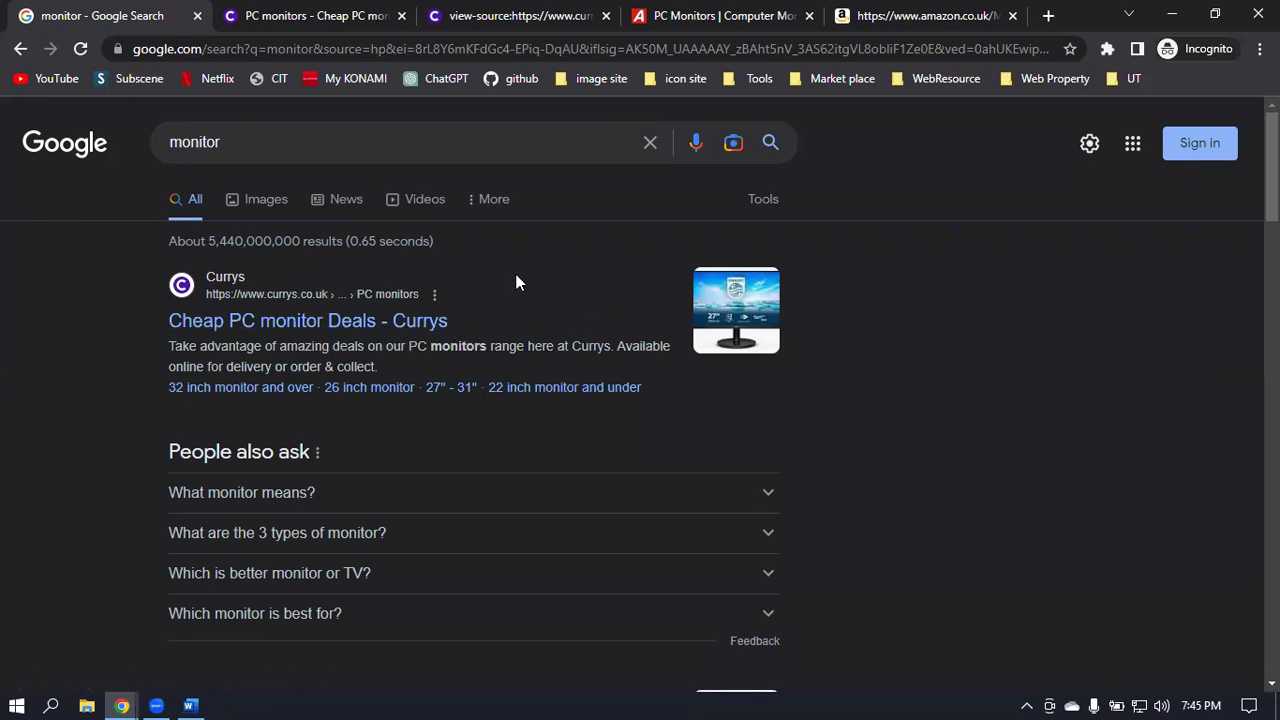
left_click(480, 8)
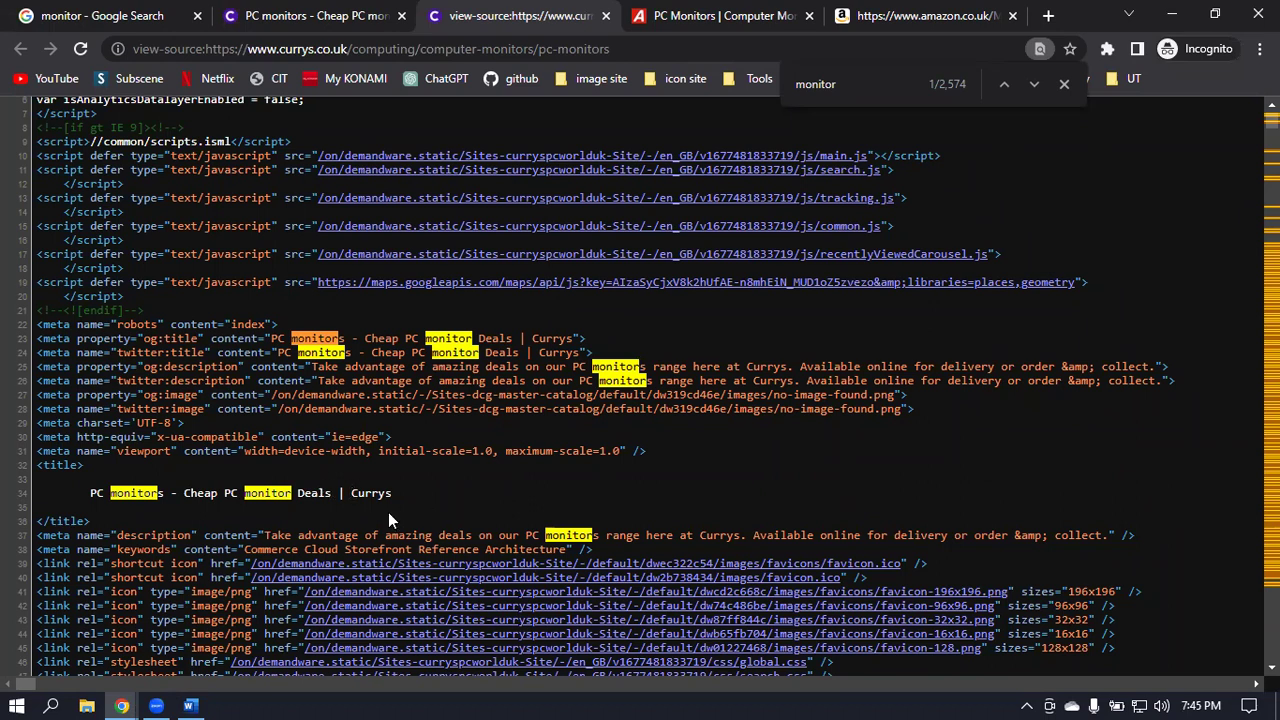
left_click(264, 15)
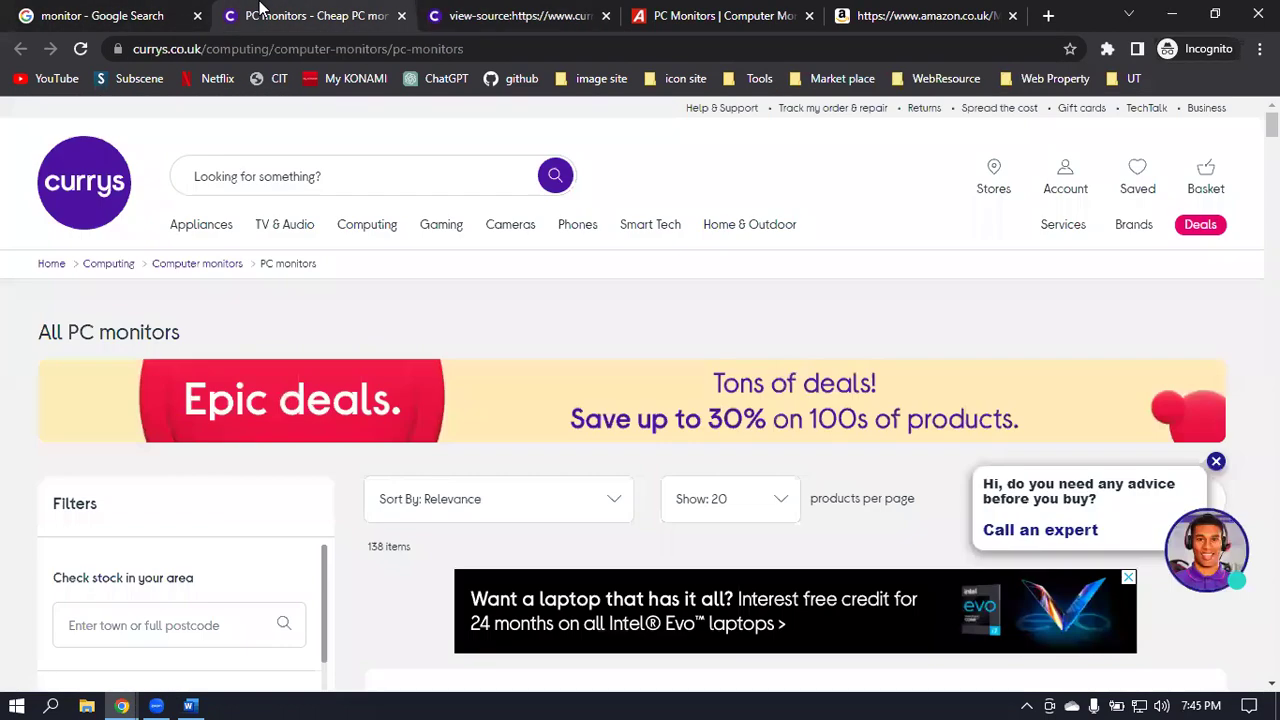
left_click(98, 15)
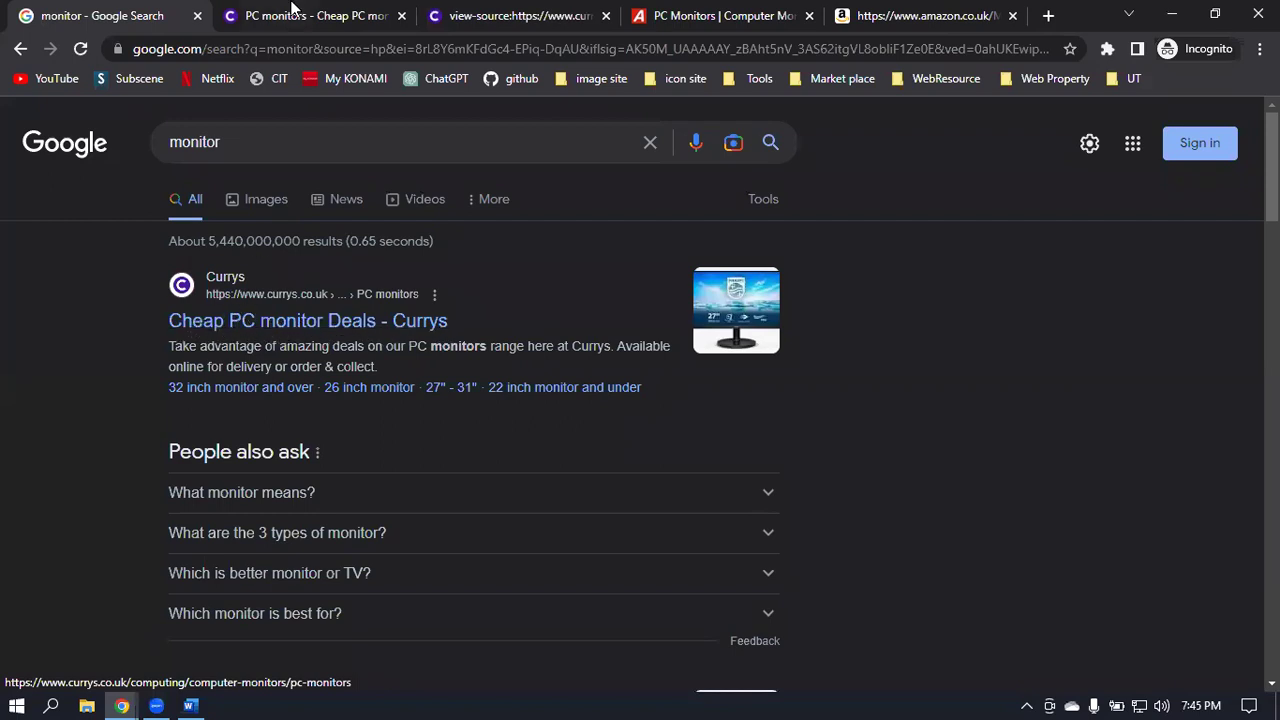
Return to the Currys source code and highlight its opening <title> tag.
left_click(292, 8)
left_click(449, 12)
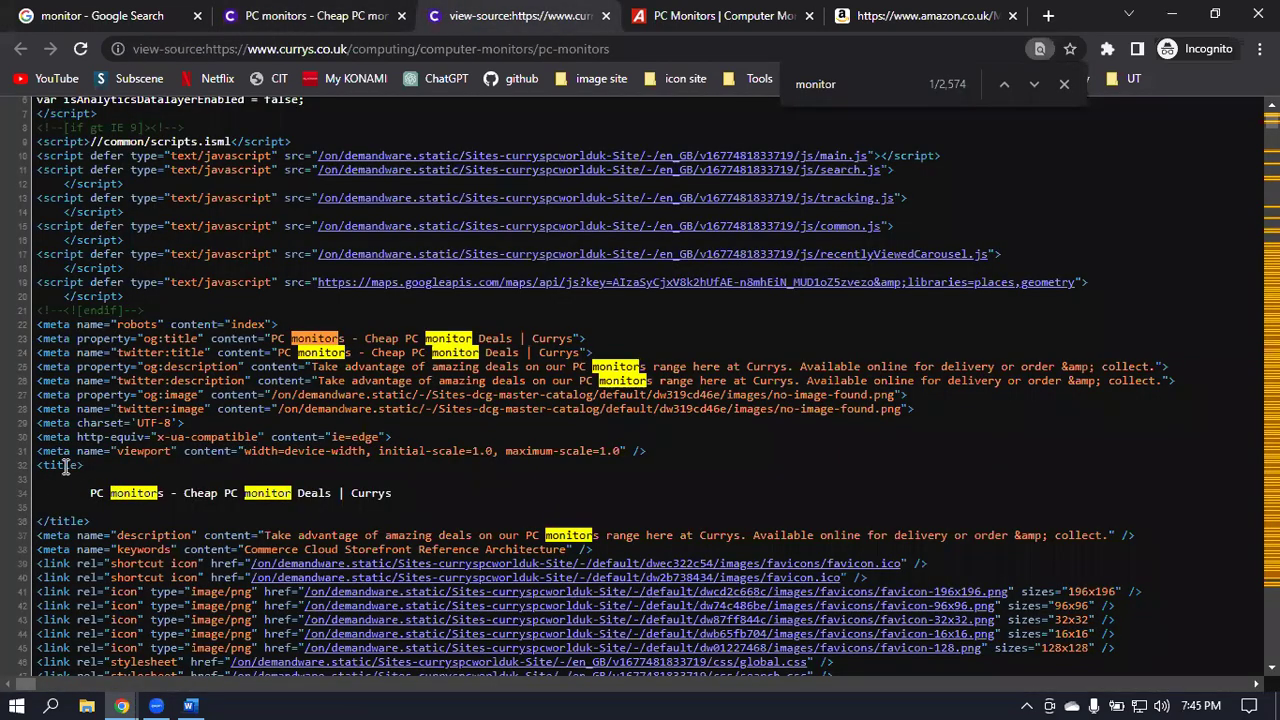
left_click_drag(38, 466, 105, 470)
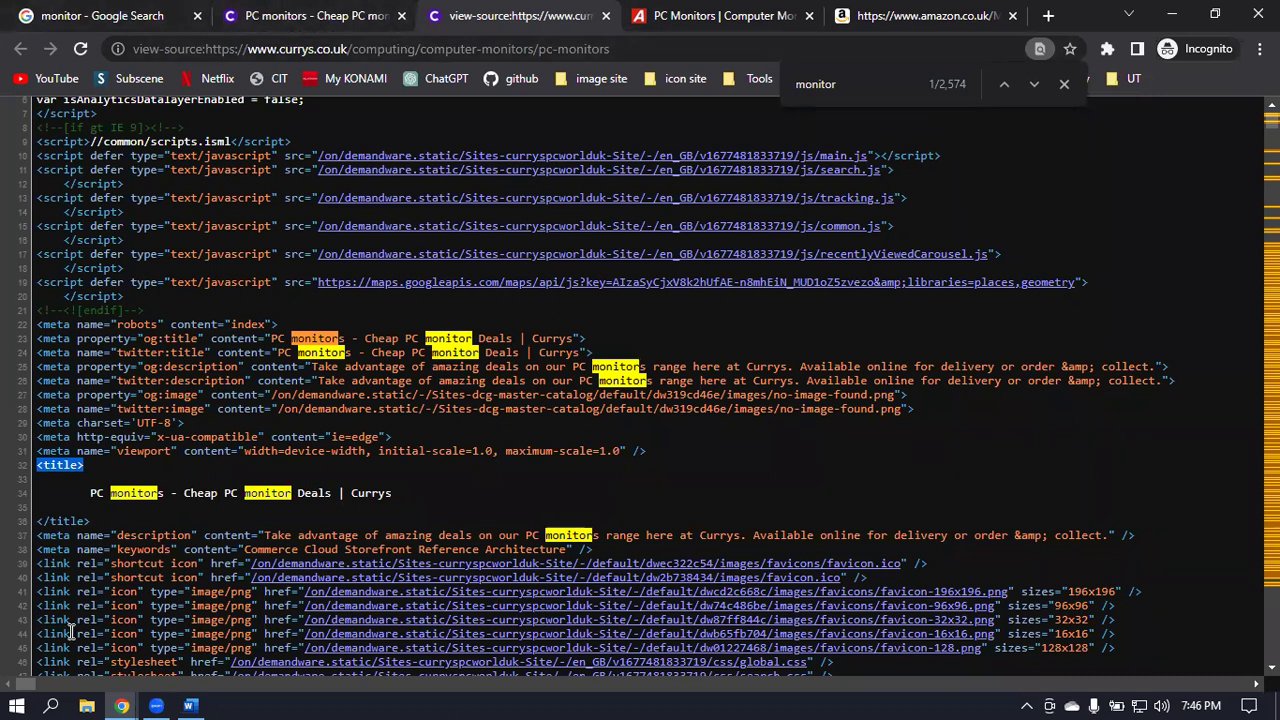
mouse_move(121, 705)
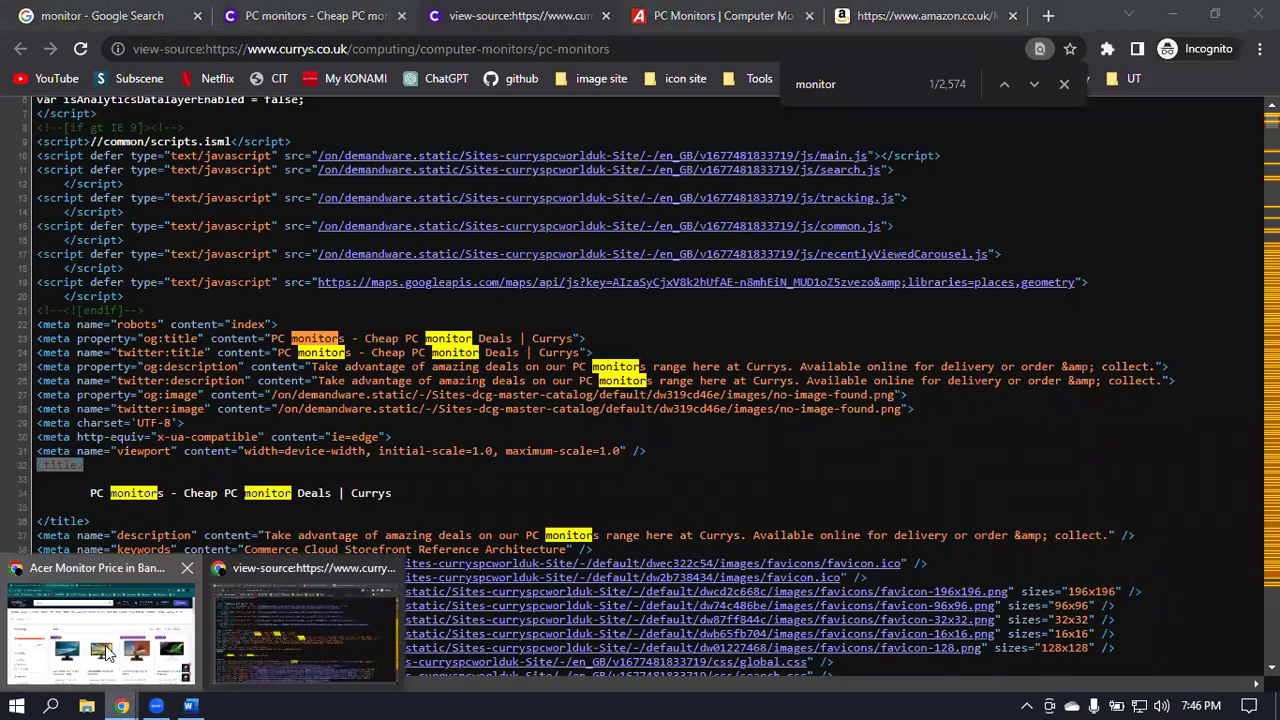
Switch to the LDM27 spreadsheet and fill row 2 with "<title>" as the tag and "n/a" as what was written.
left_click(110, 635)
key("ctrl+1")
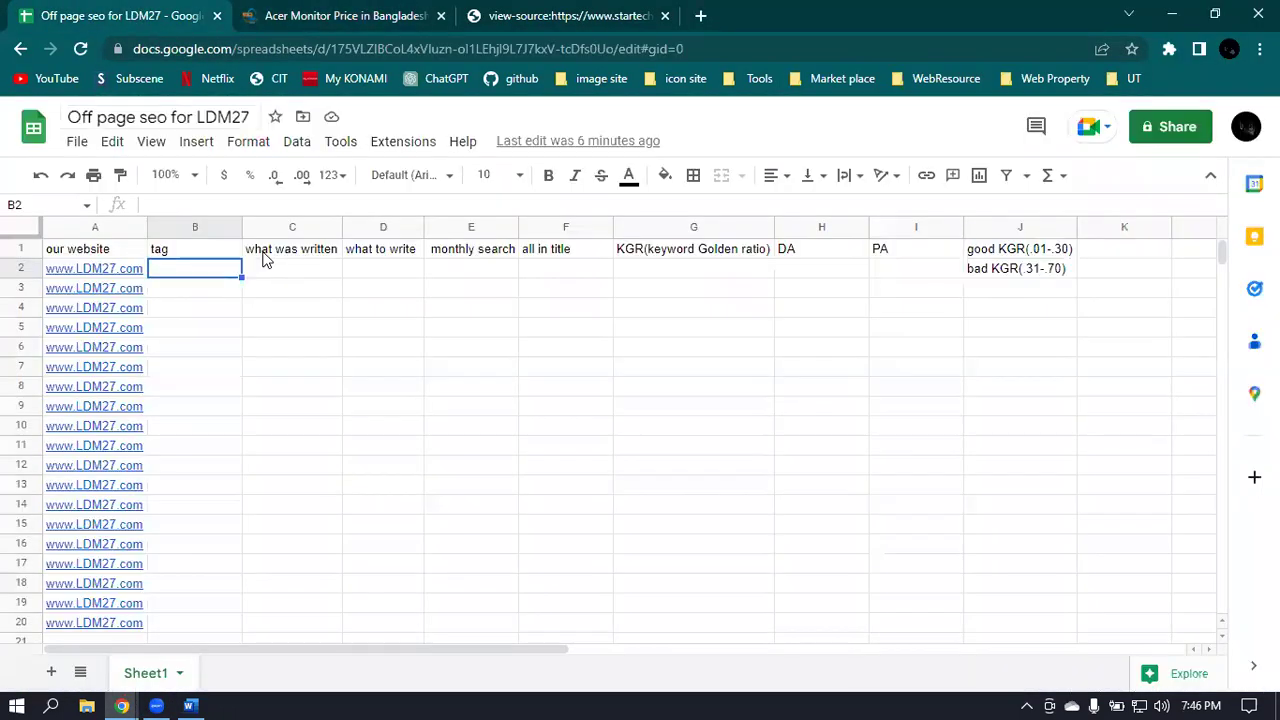
double_click(172, 270)
type("<title>")
left_click(297, 270)
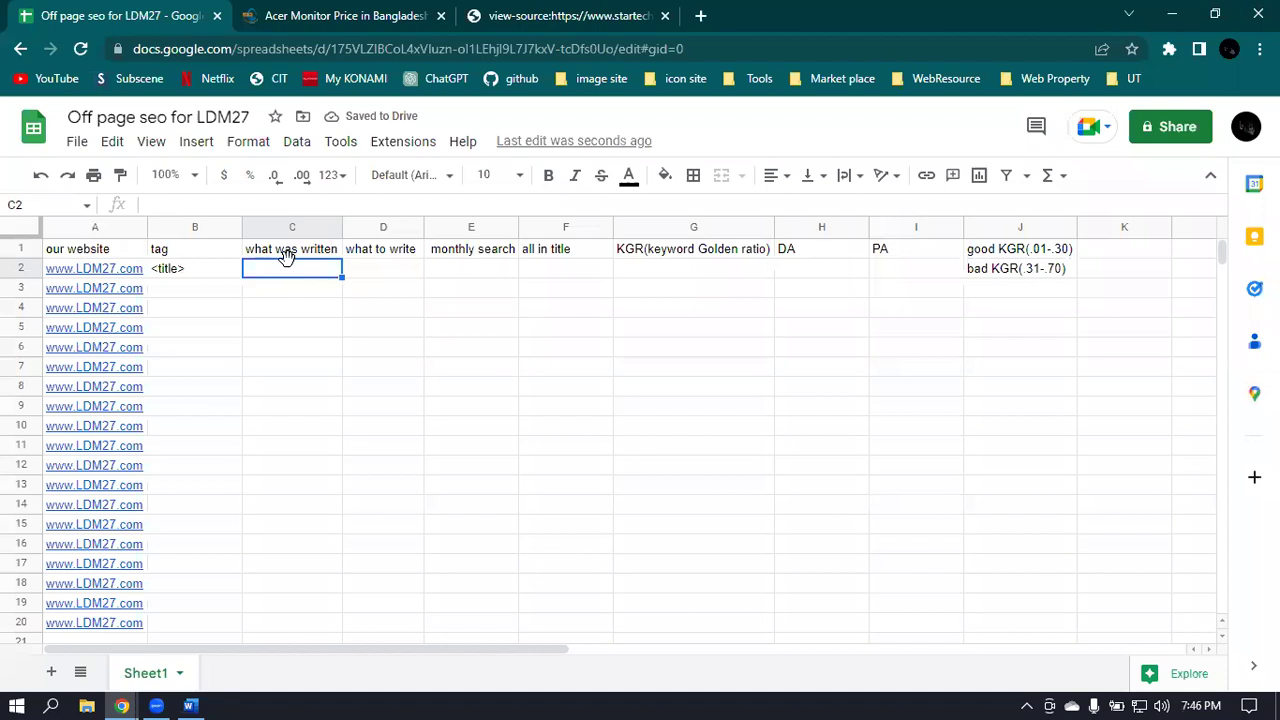
type("n/a")
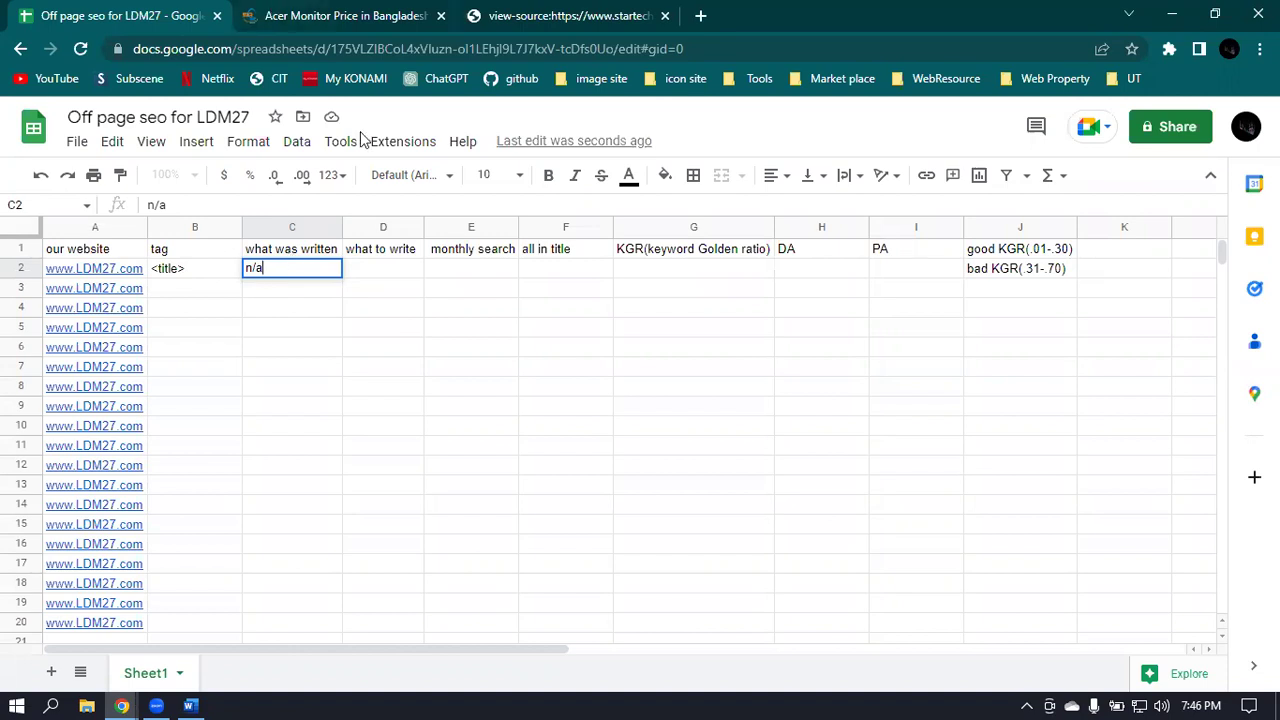
Enter "monitor" in the what to write cell D2 for the title tag.
left_click(370, 278)
double_click(382, 270)
type("mo")
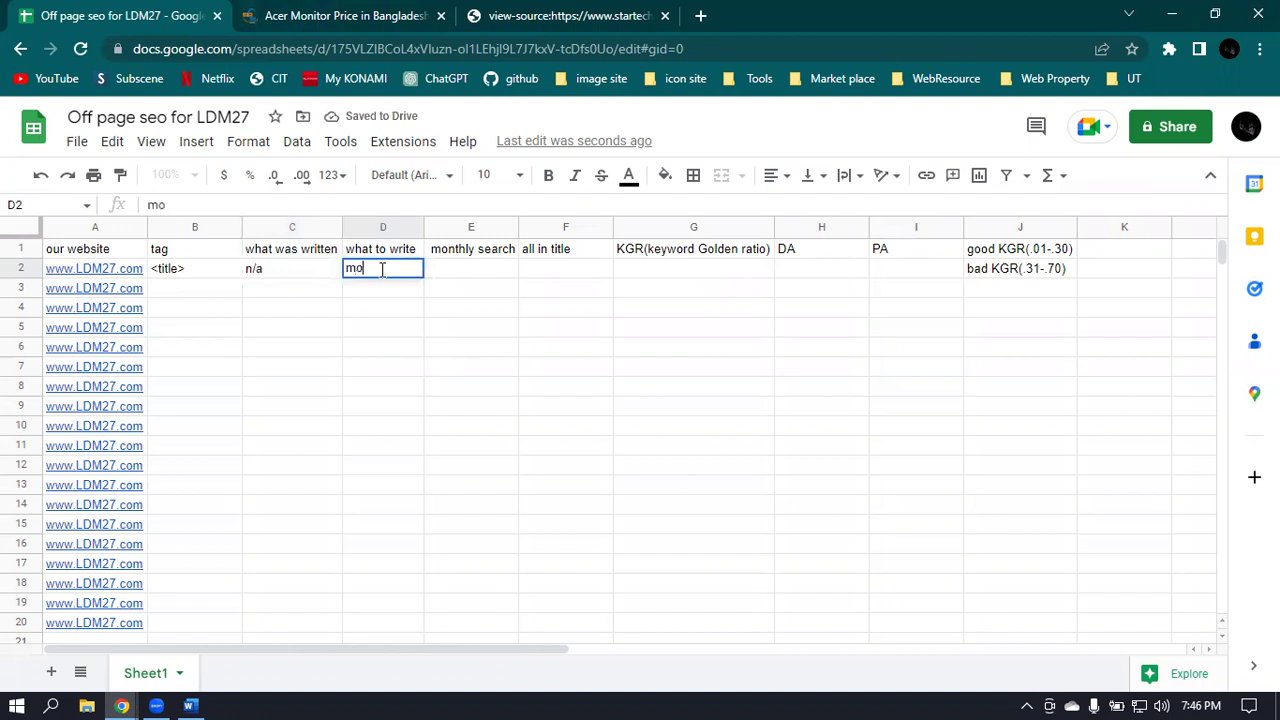
type("nitor")
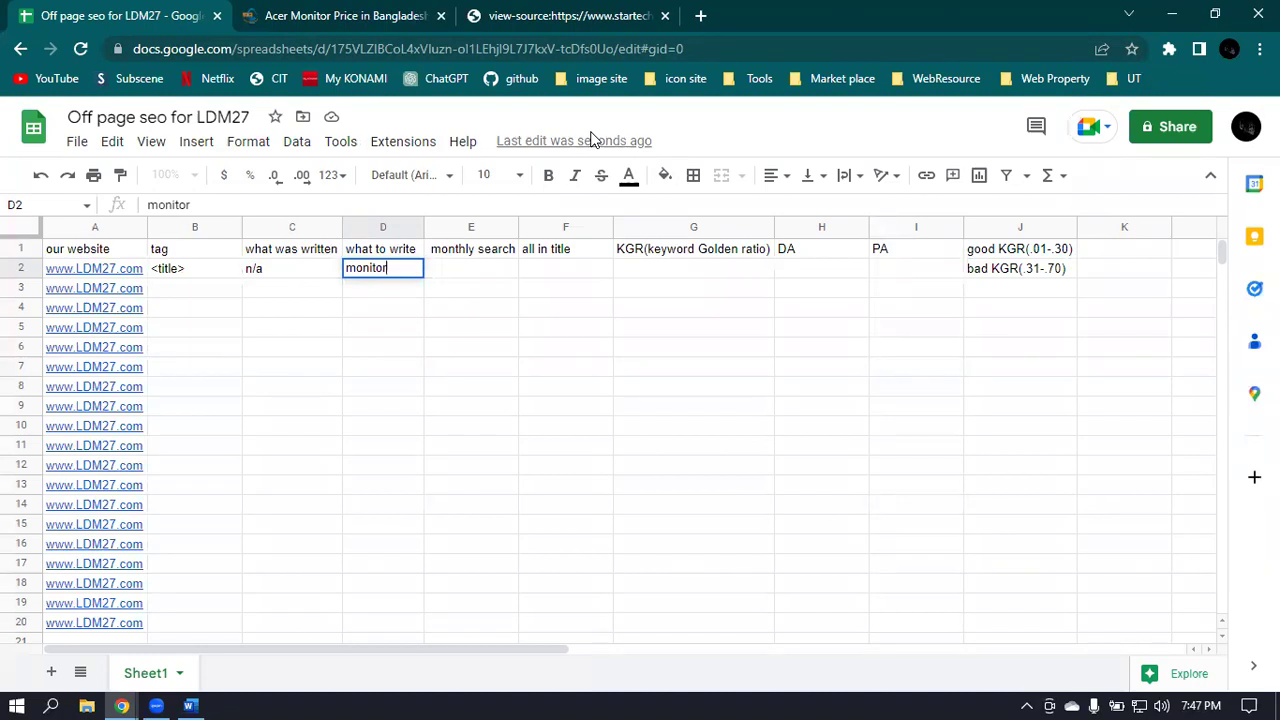
Return to the Currys source code and examine the "monitor" matches in its title and meta tags.
left_click(120, 697)
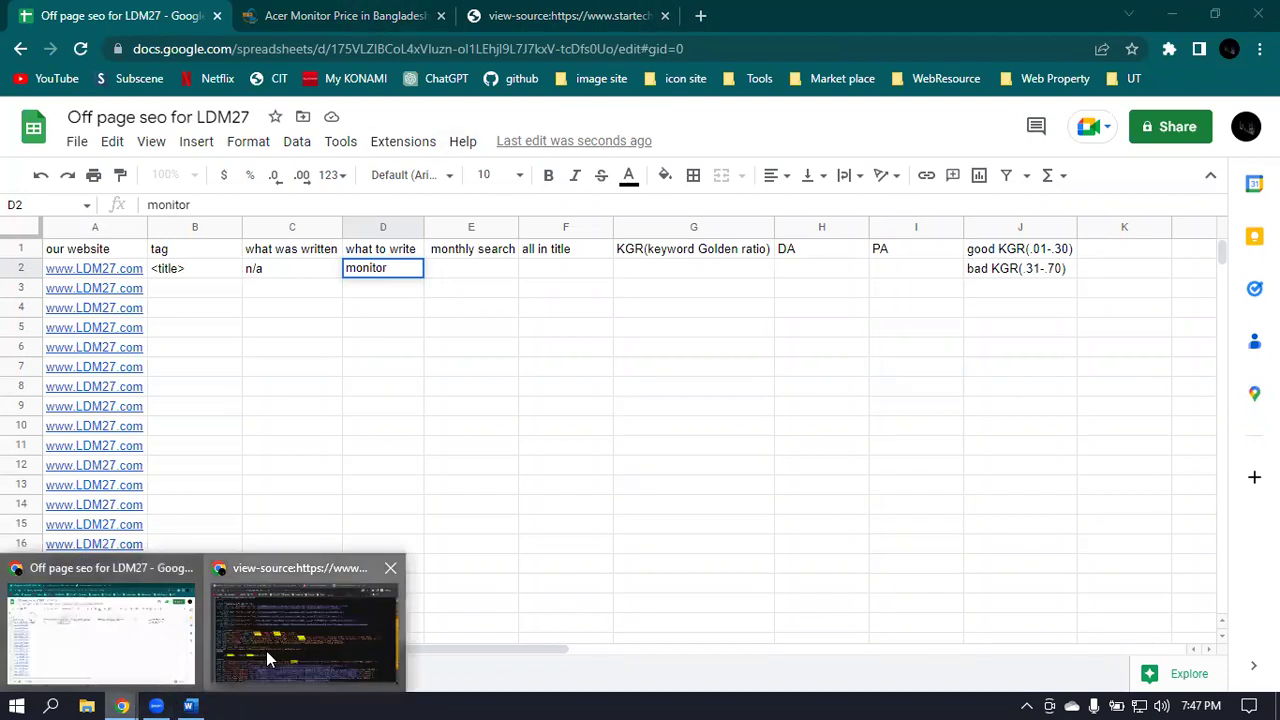
left_click(266, 651)
scroll(172, 288, "down", 1)
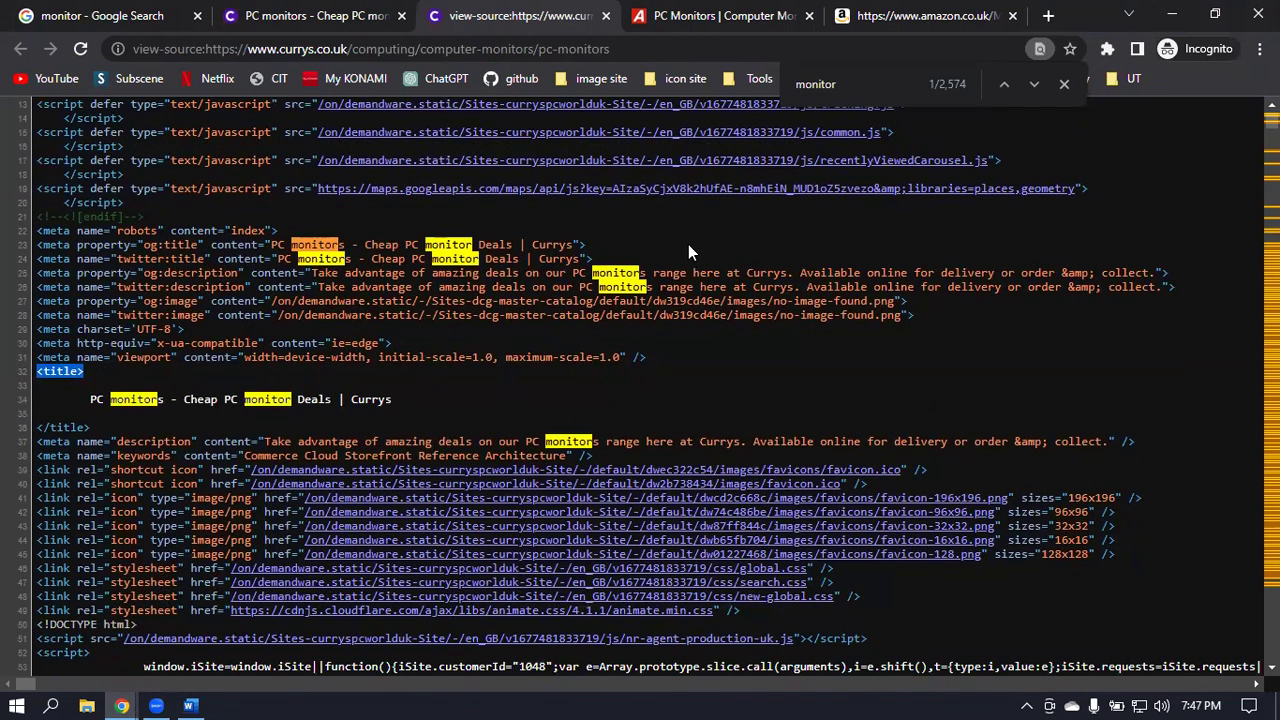
left_click(210, 683)
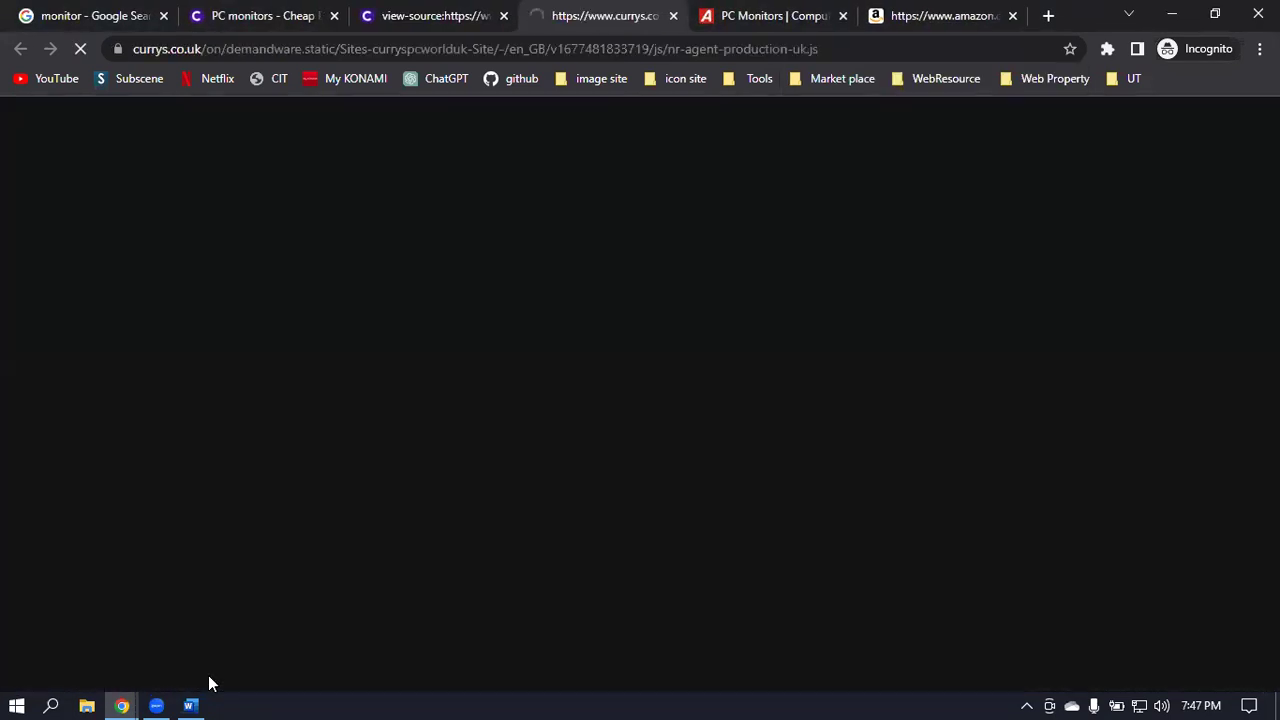
left_click(673, 16)
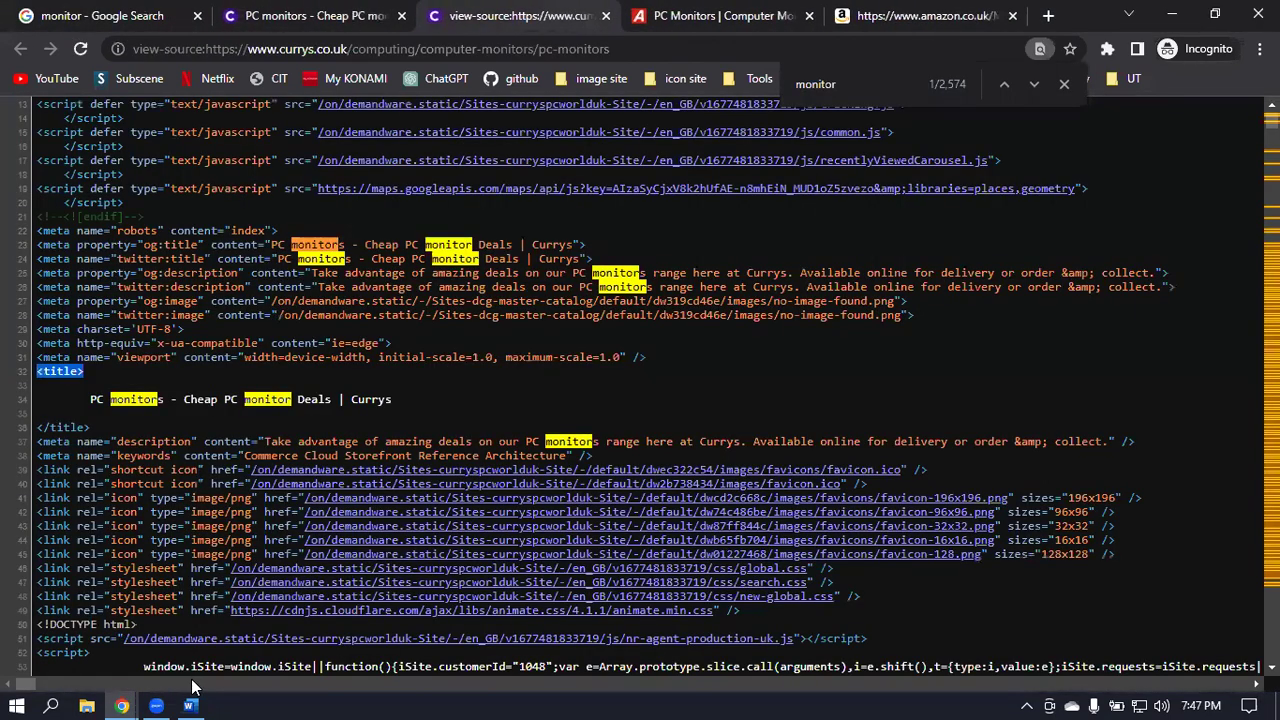
left_click(437, 405)
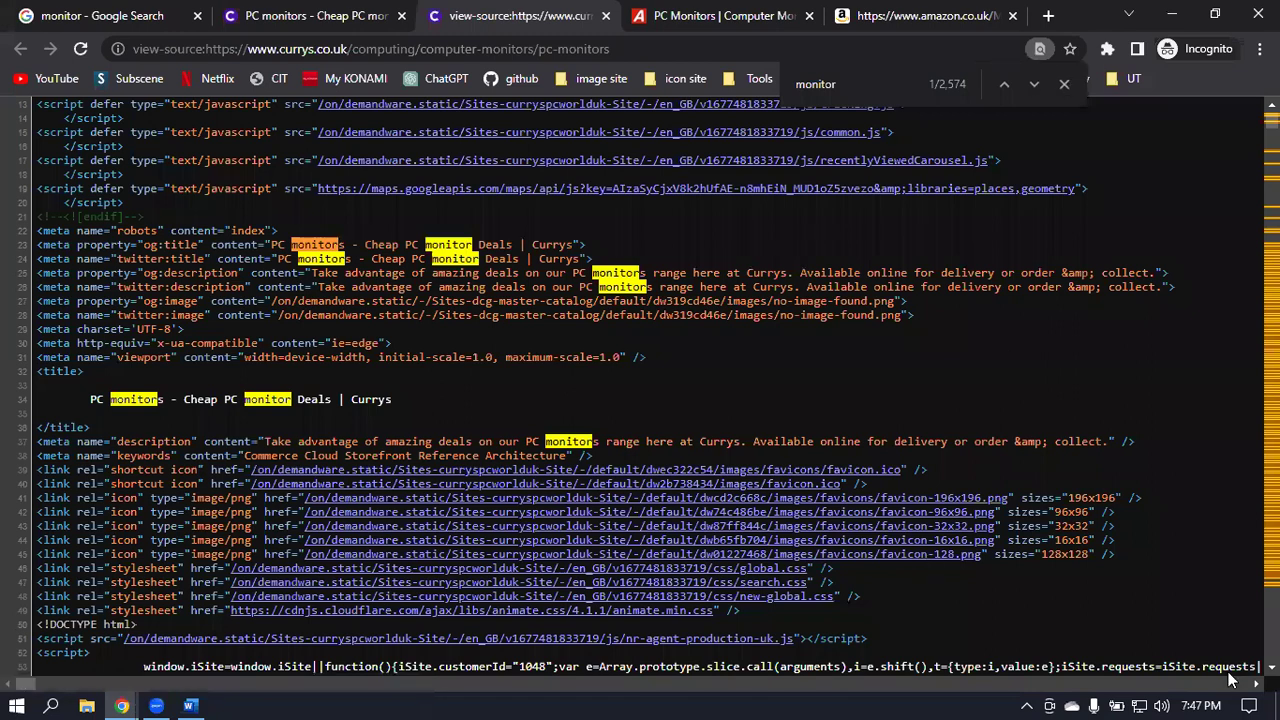
scroll(285, 317, "up", 2)
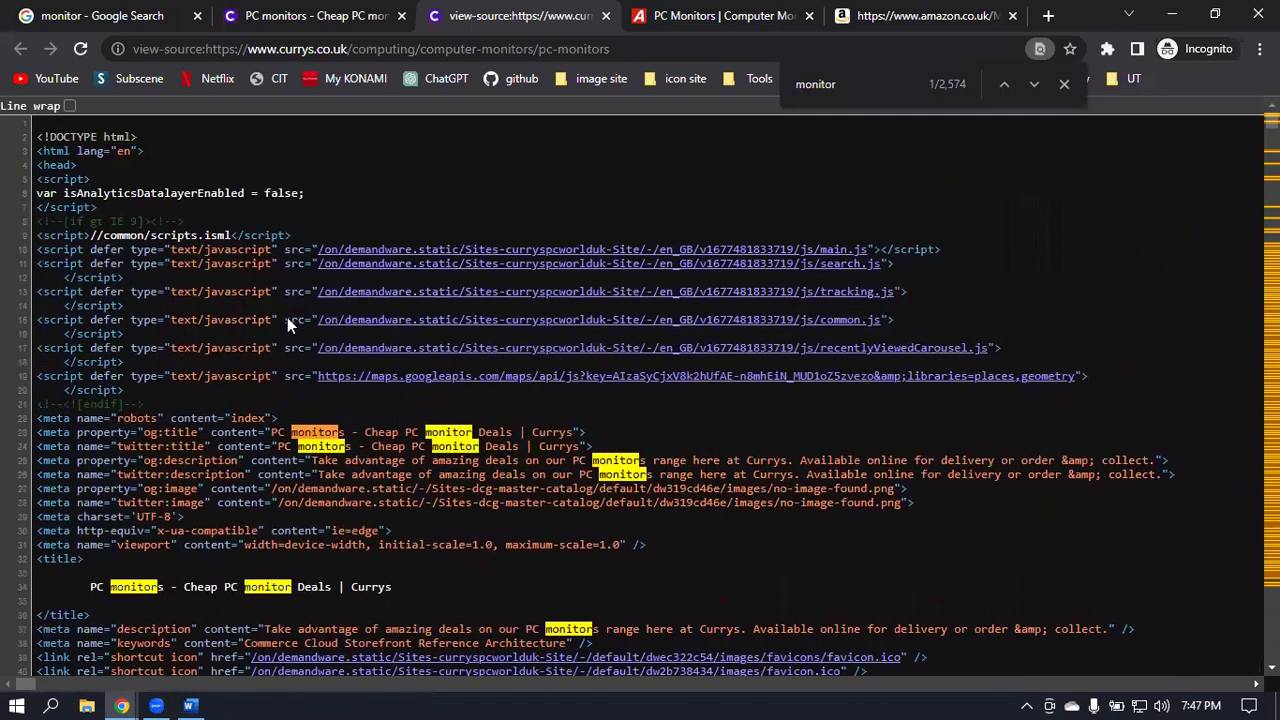
scroll(288, 317, "down", 2)
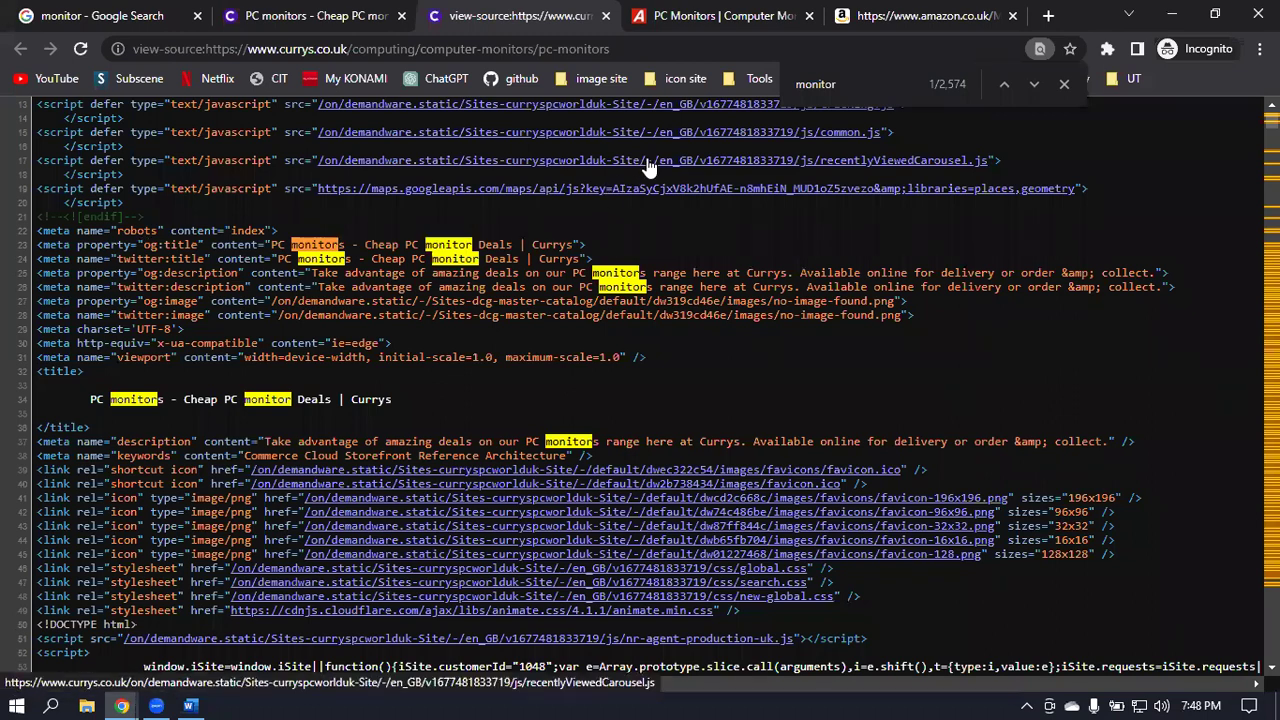
Look through the Currys PC monitors page, from its account sign-in form and product listings down to the footer.
left_click(300, 15)
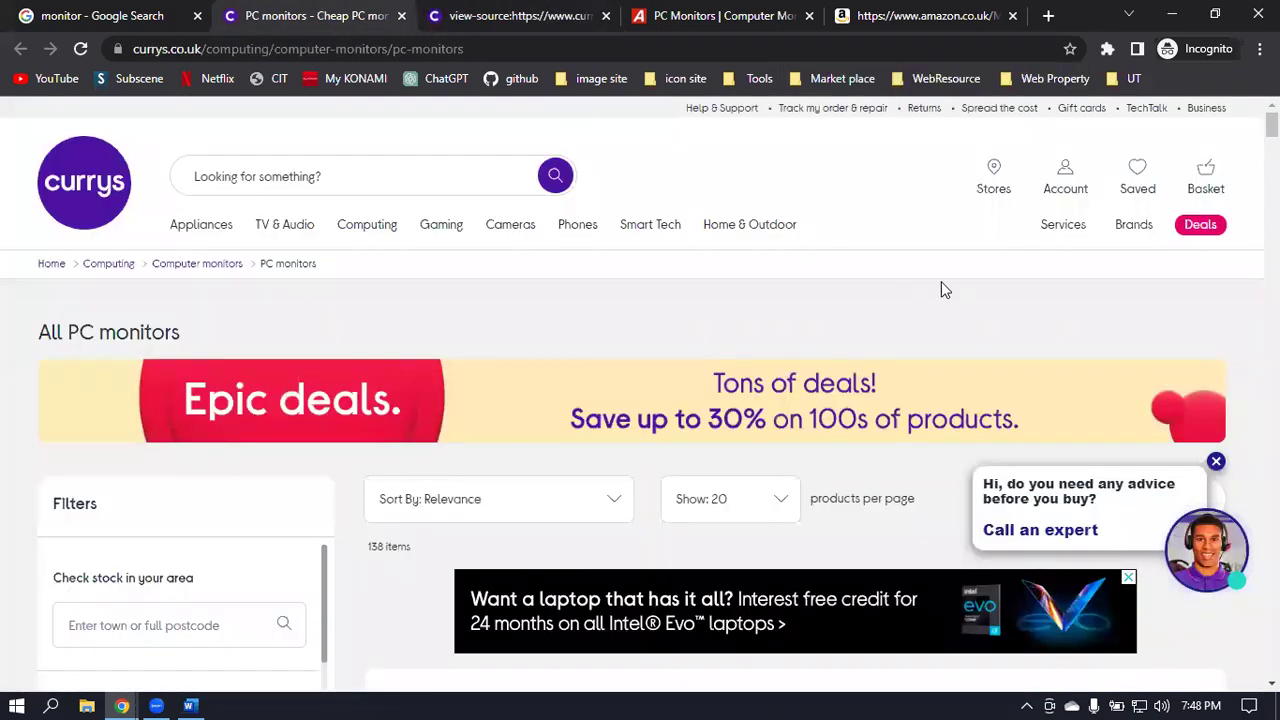
left_click(1067, 183)
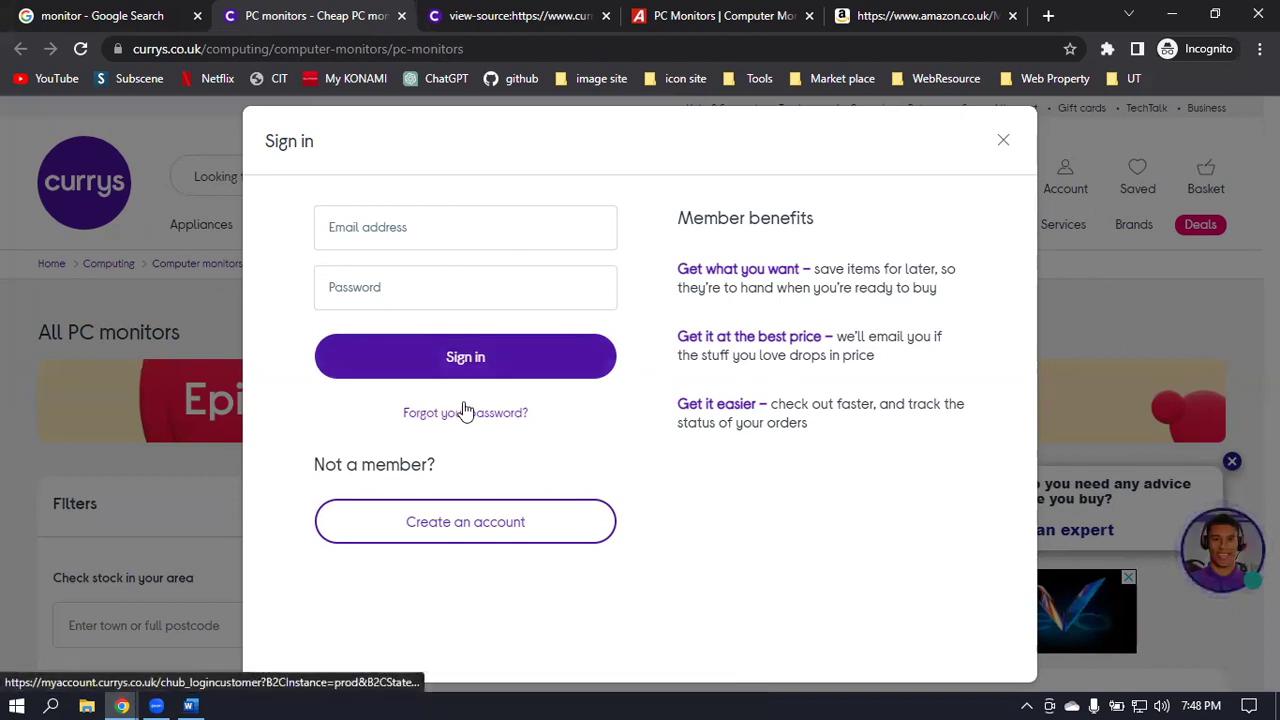
left_click(1002, 141)
scroll(722, 425, "down", 10)
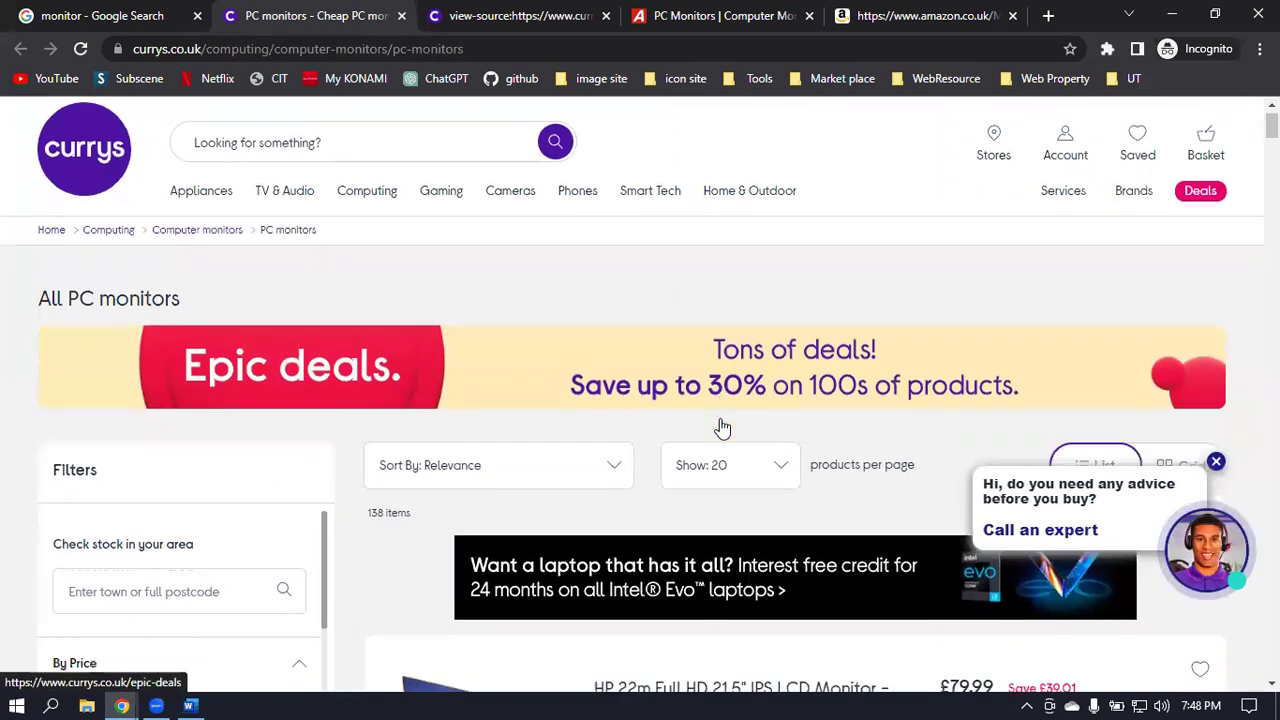
scroll(723, 419, "down", 5)
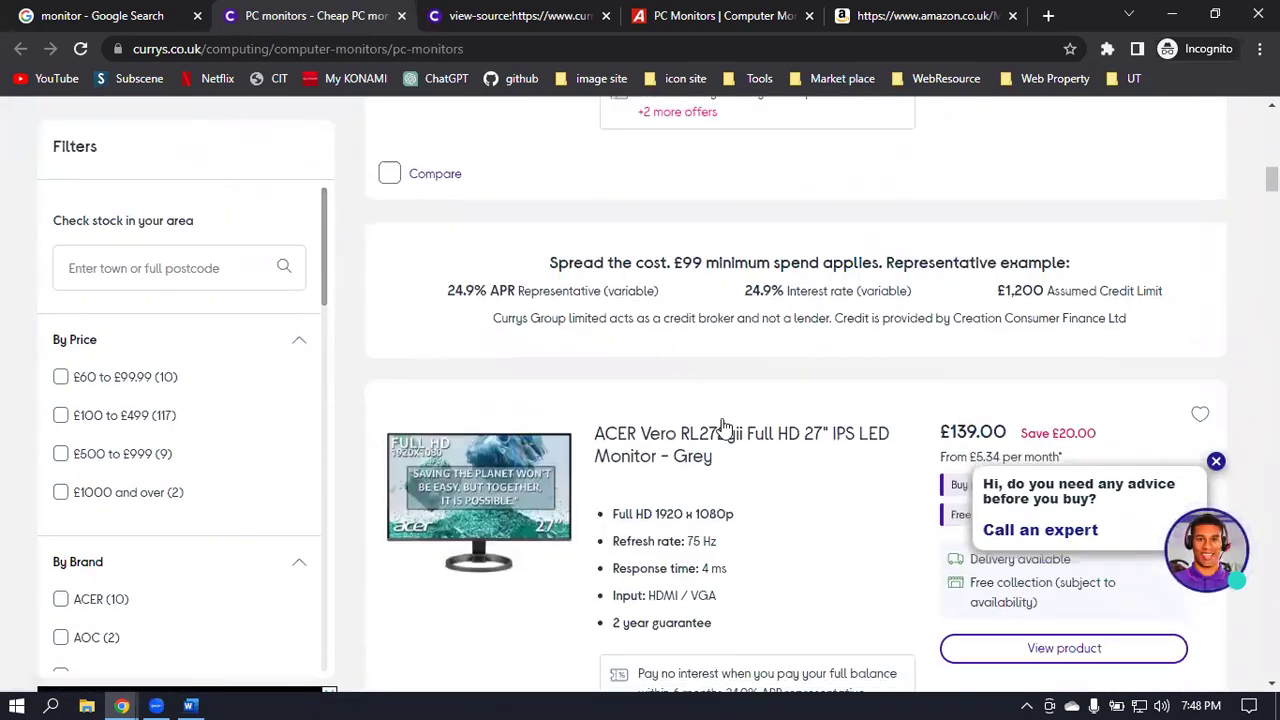
left_click(1216, 463)
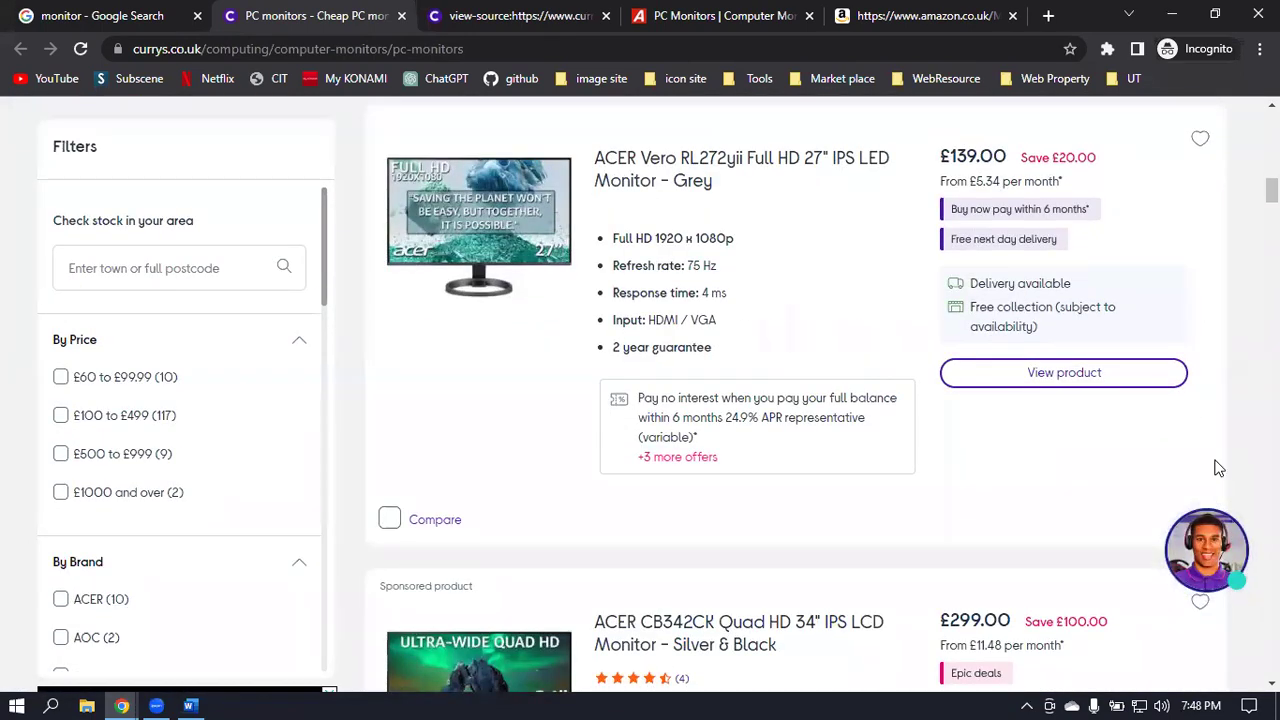
scroll(1214, 466, "down", 7)
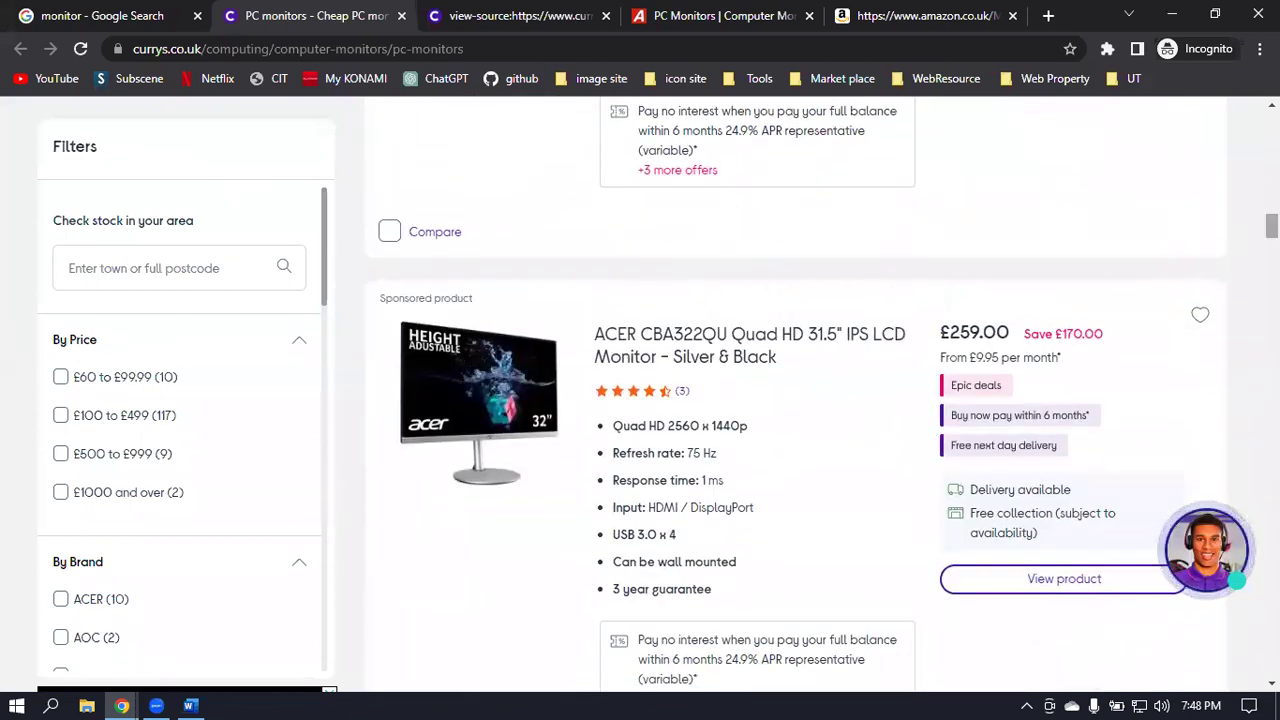
key("End")
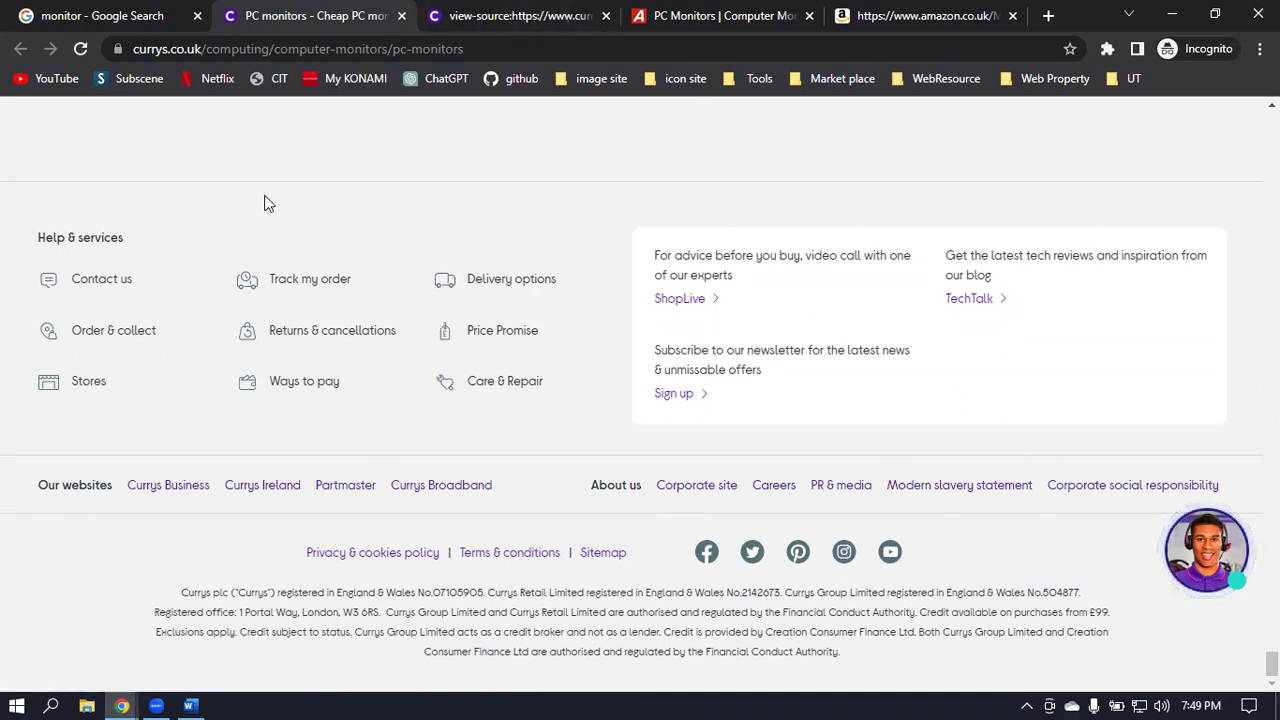
Copy <meta property=" from the og:title line of the Currys source into tag cell B3, and widen column B to fit.
left_click(506, 12)
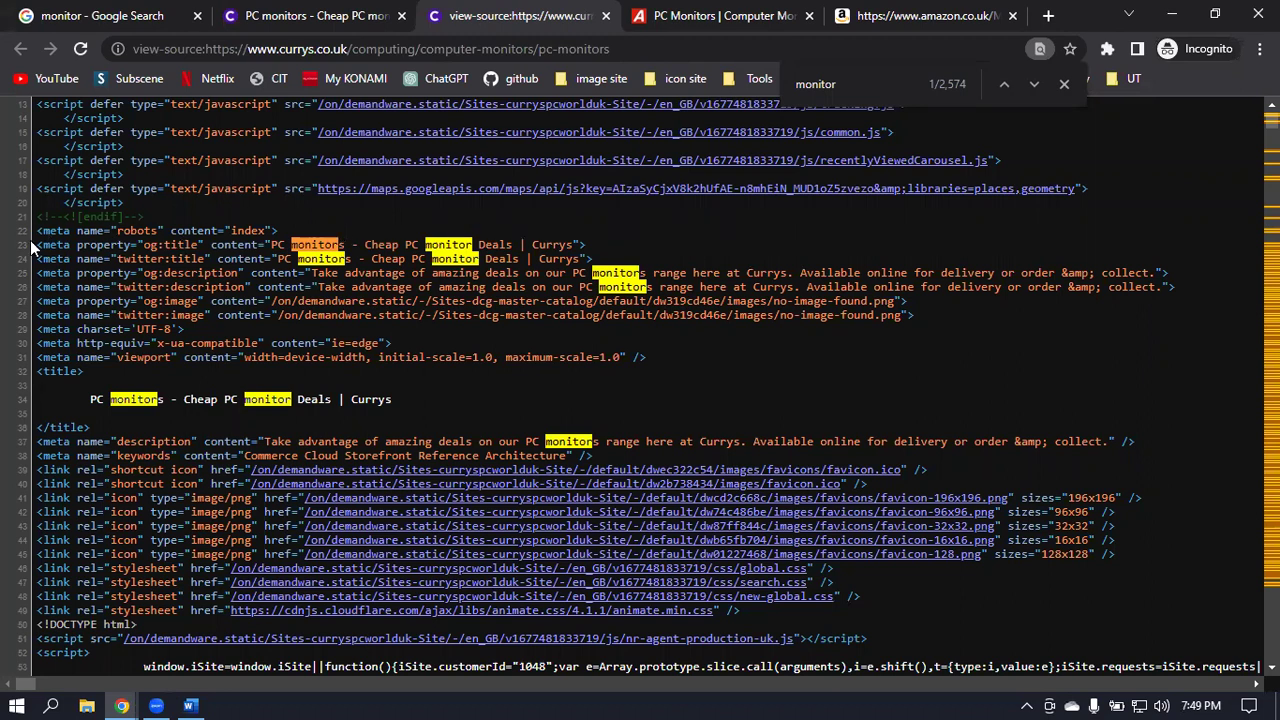
left_click_drag(40, 244, 141, 245)
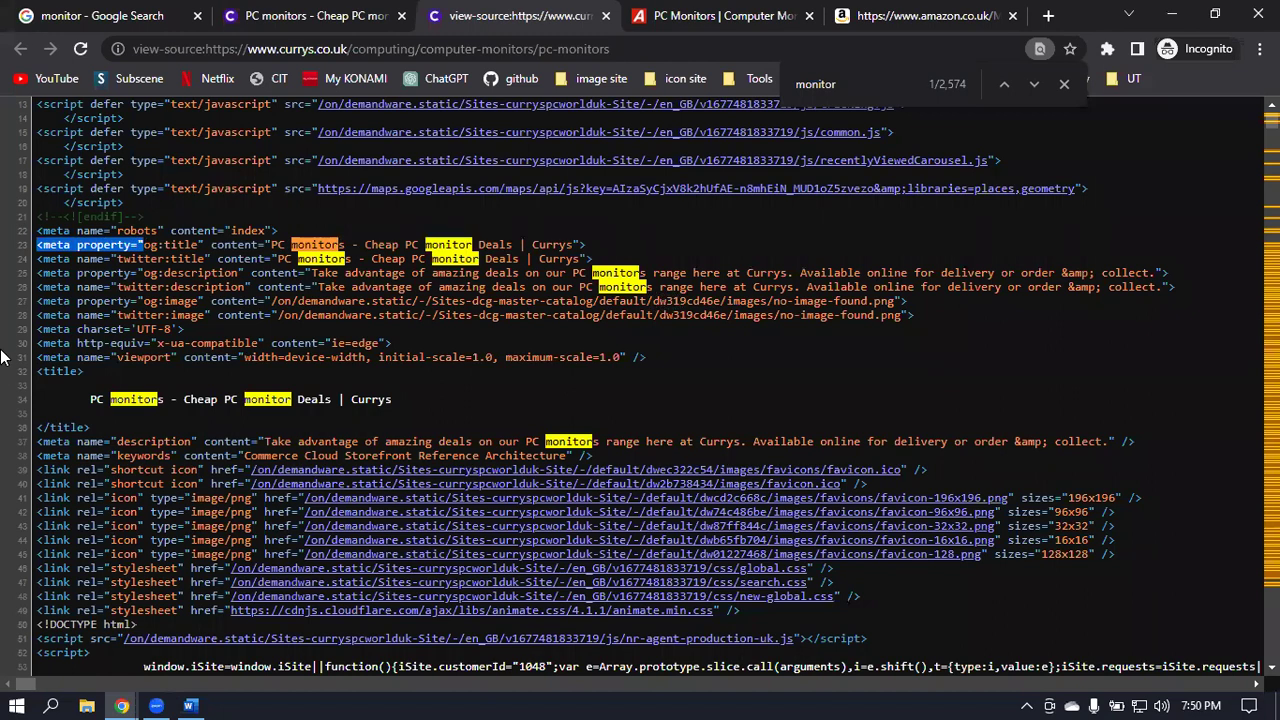
left_click(121, 700)
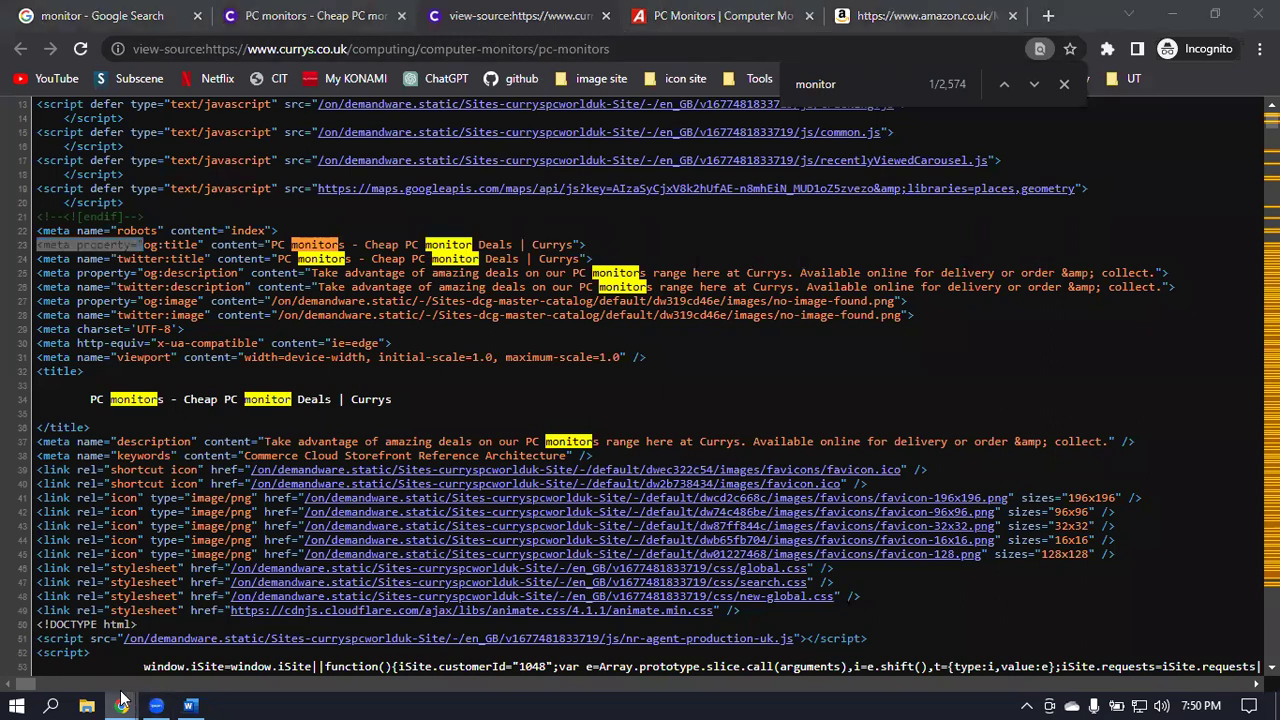
left_click(160, 620)
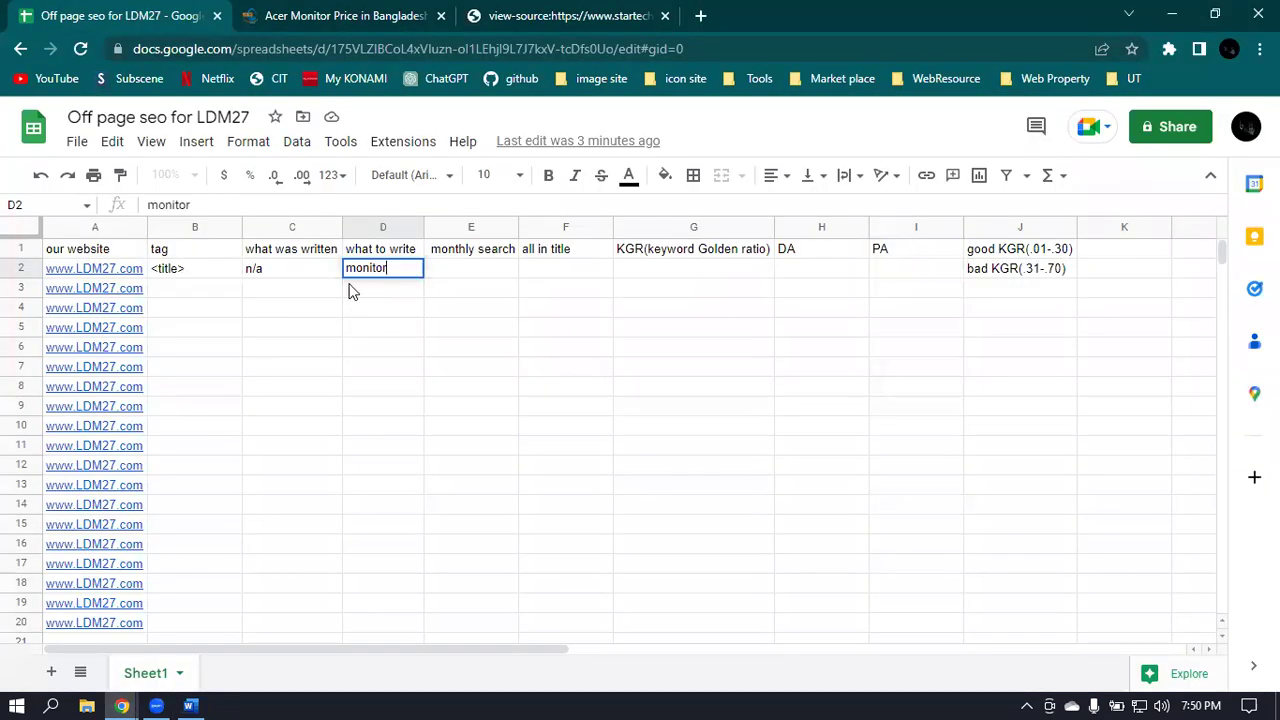
double_click(178, 283)
type("<meta property=\"")
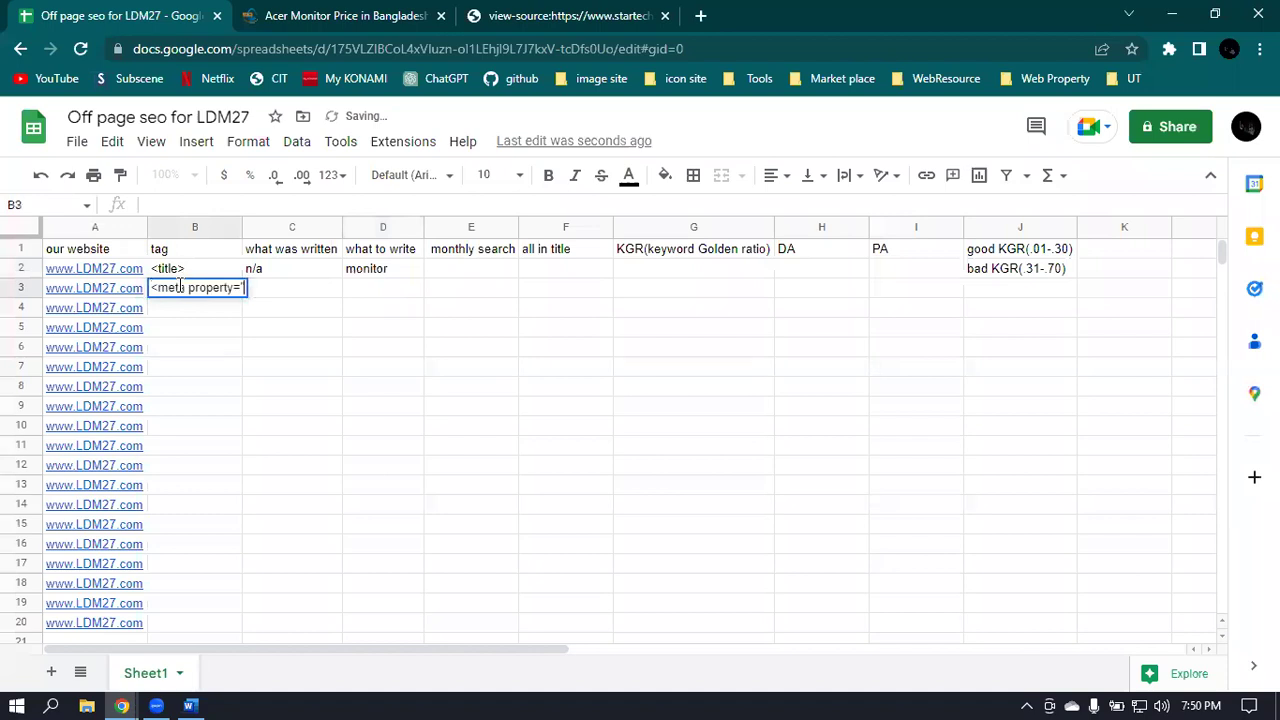
left_click(322, 300)
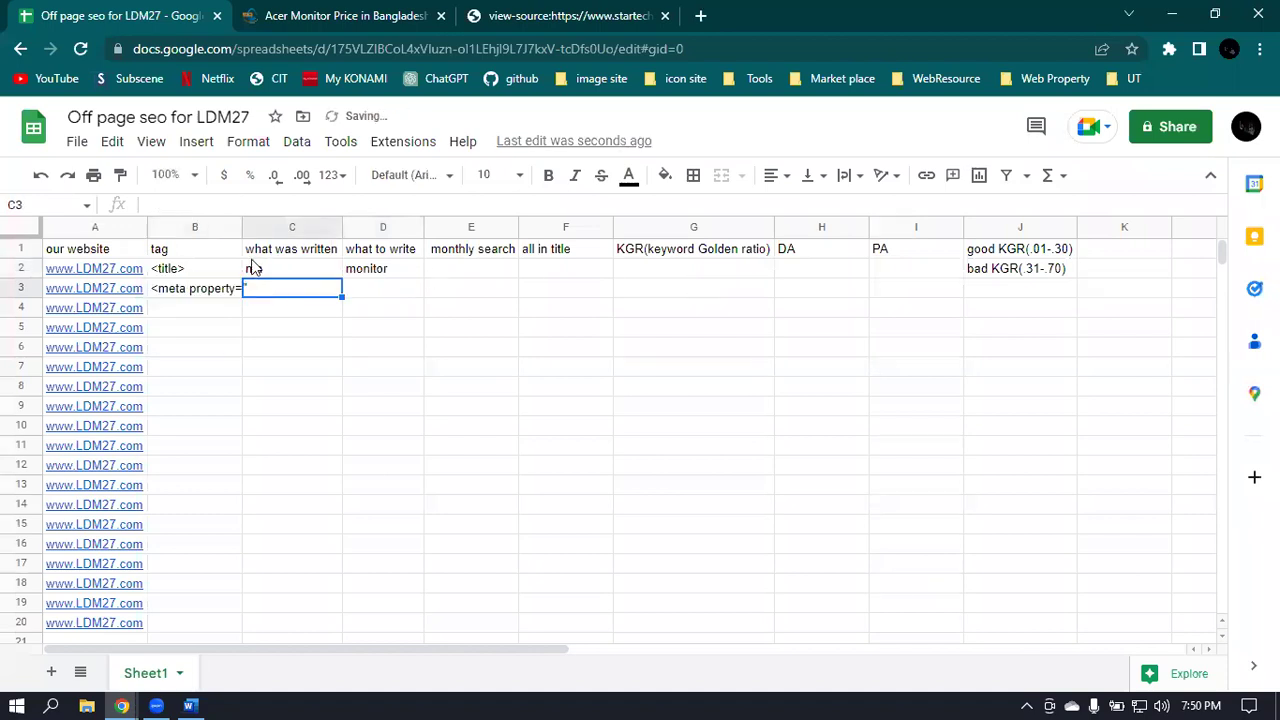
left_click_drag(243, 231, 251, 231)
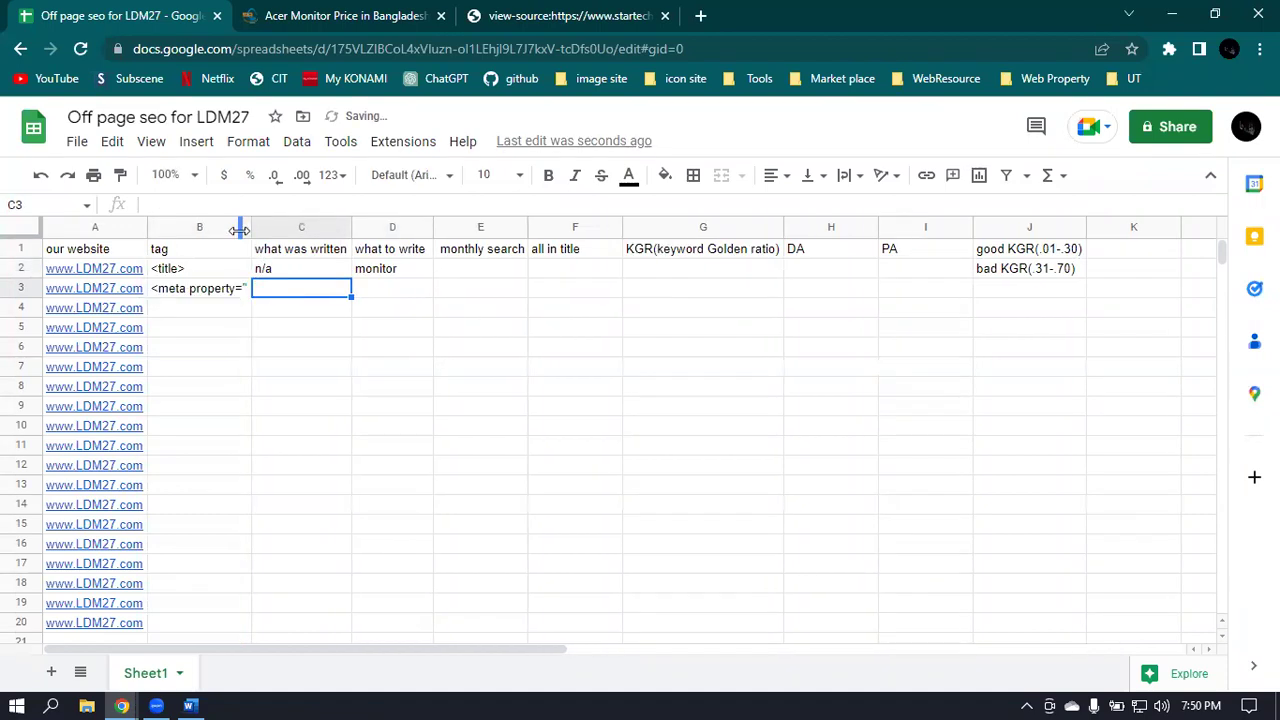
Enter "monitor" in the what to write cell D3 for the meta property tag.
double_click(392, 287)
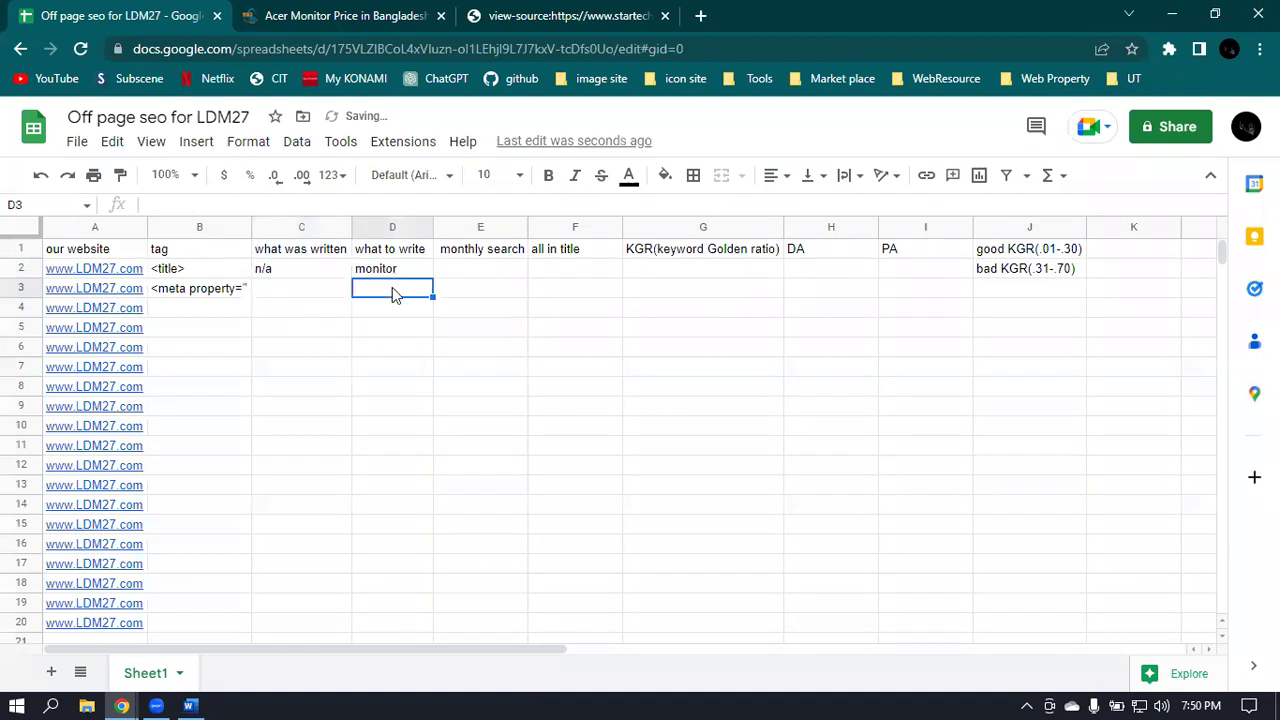
type("monitor")
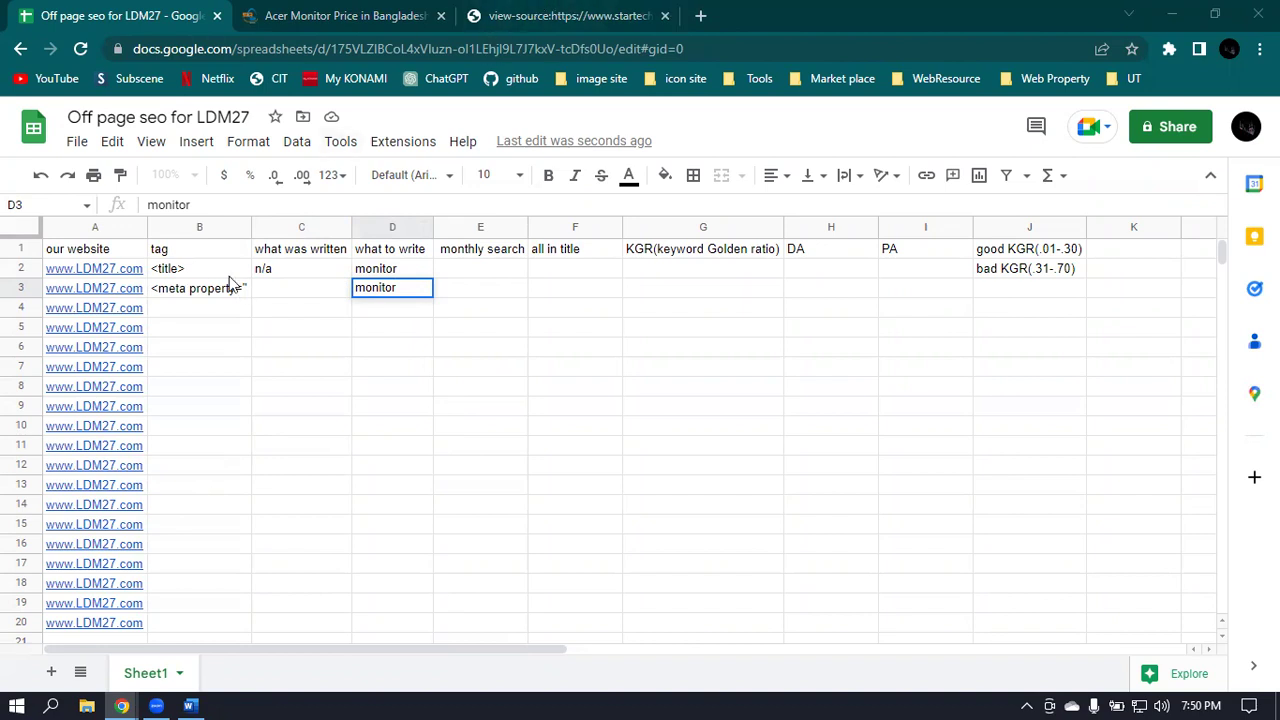
double_click(410, 287)
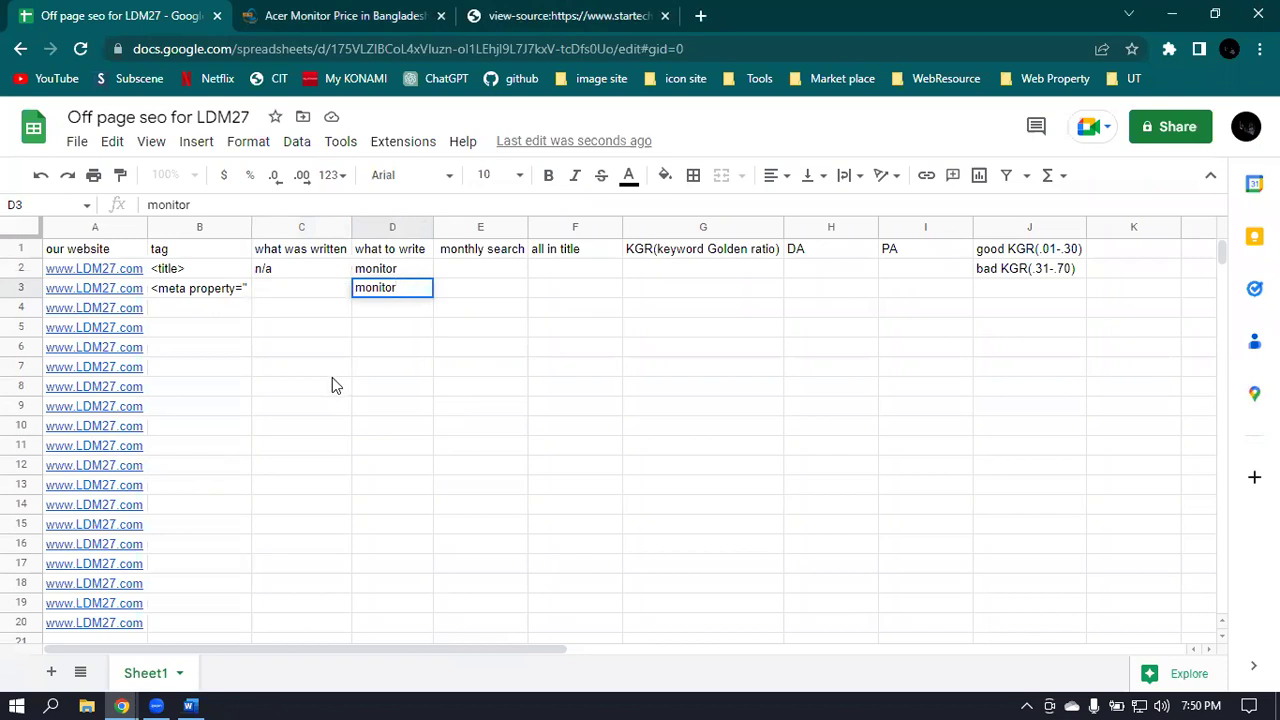
Copy "monitors - Cheap PC monitor Deals | Currys" from the source's twitter:title line and replace the content of cell D3 with it.
left_click(124, 703)
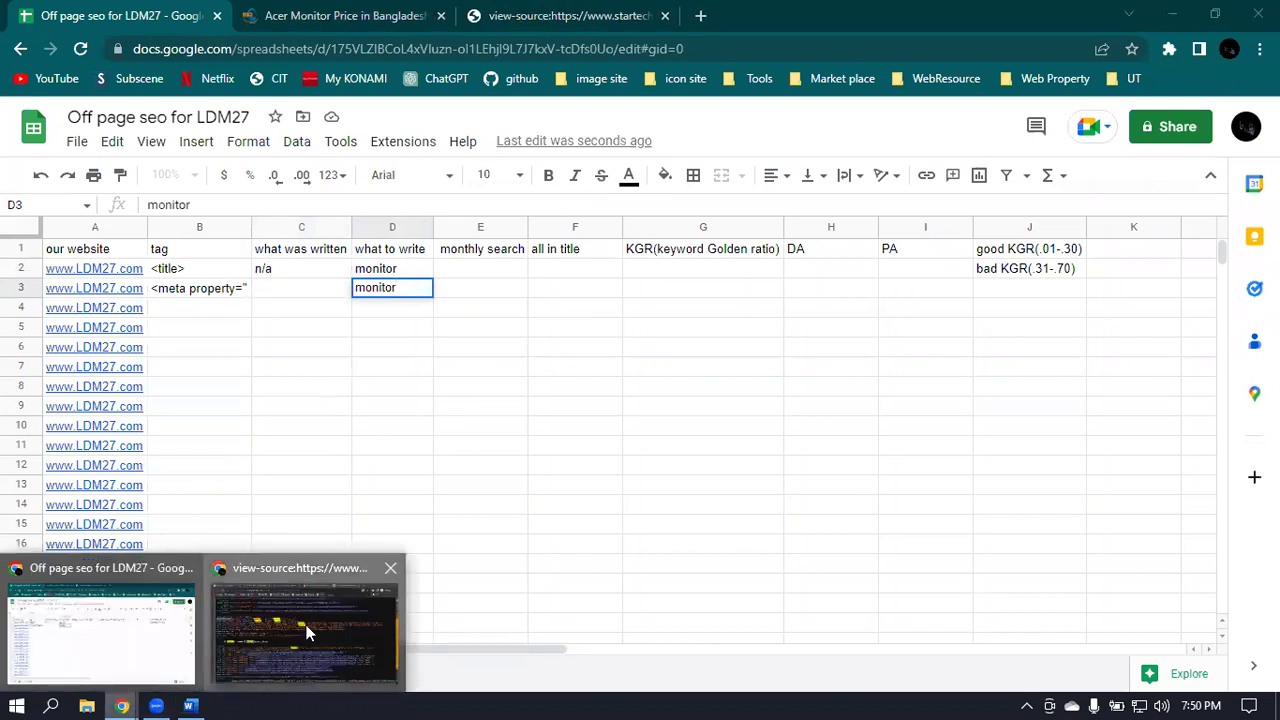
left_click(305, 615)
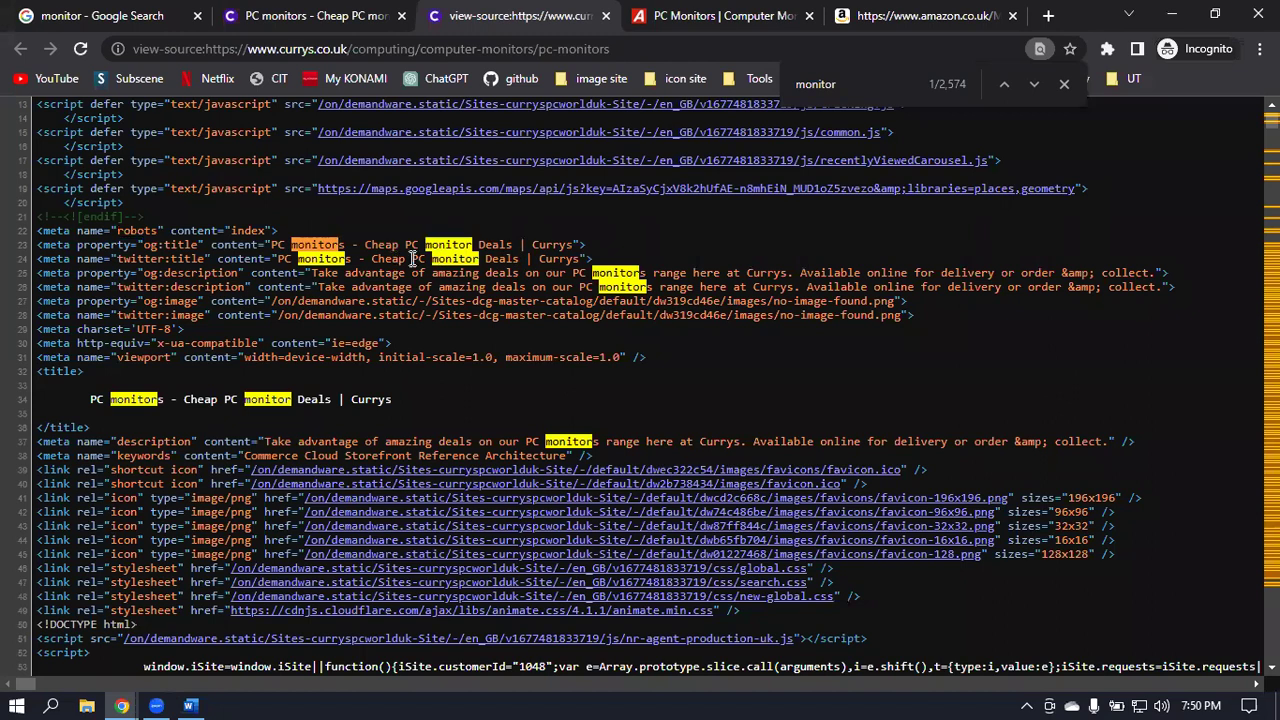
left_click_drag(298, 258, 598, 258)
key("ctrl+c")
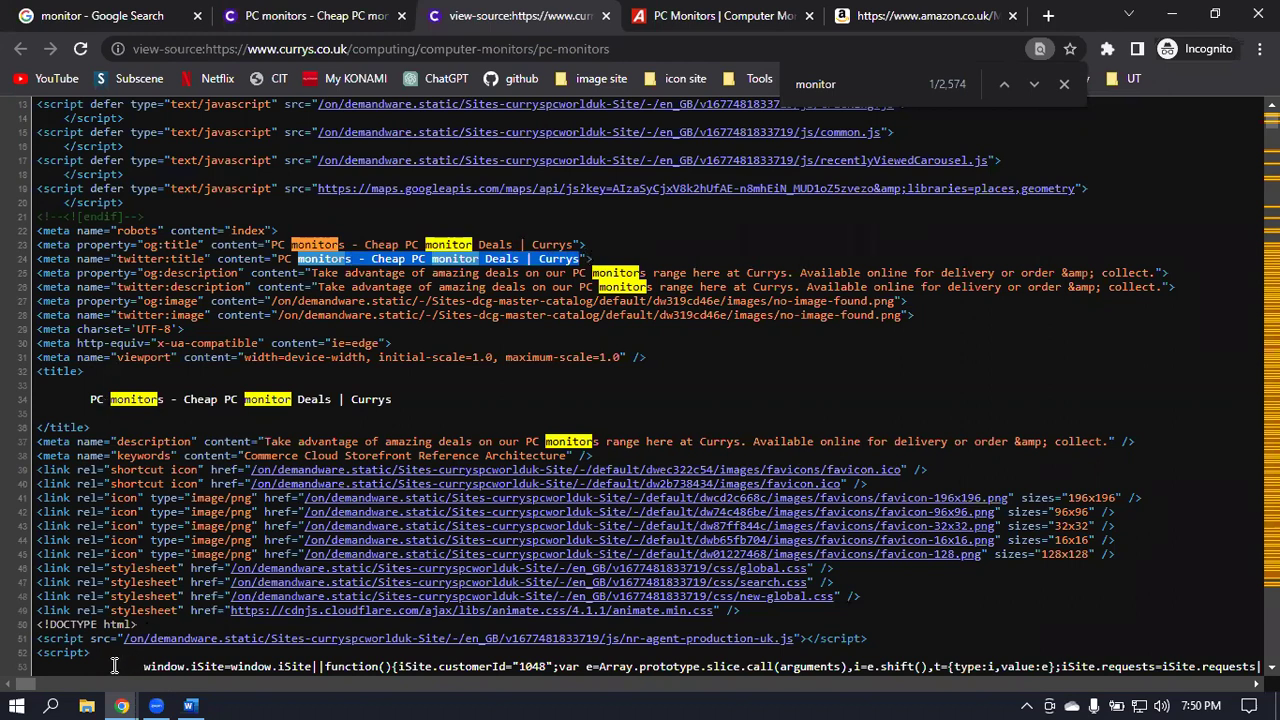
left_click(121, 705)
left_click(135, 615)
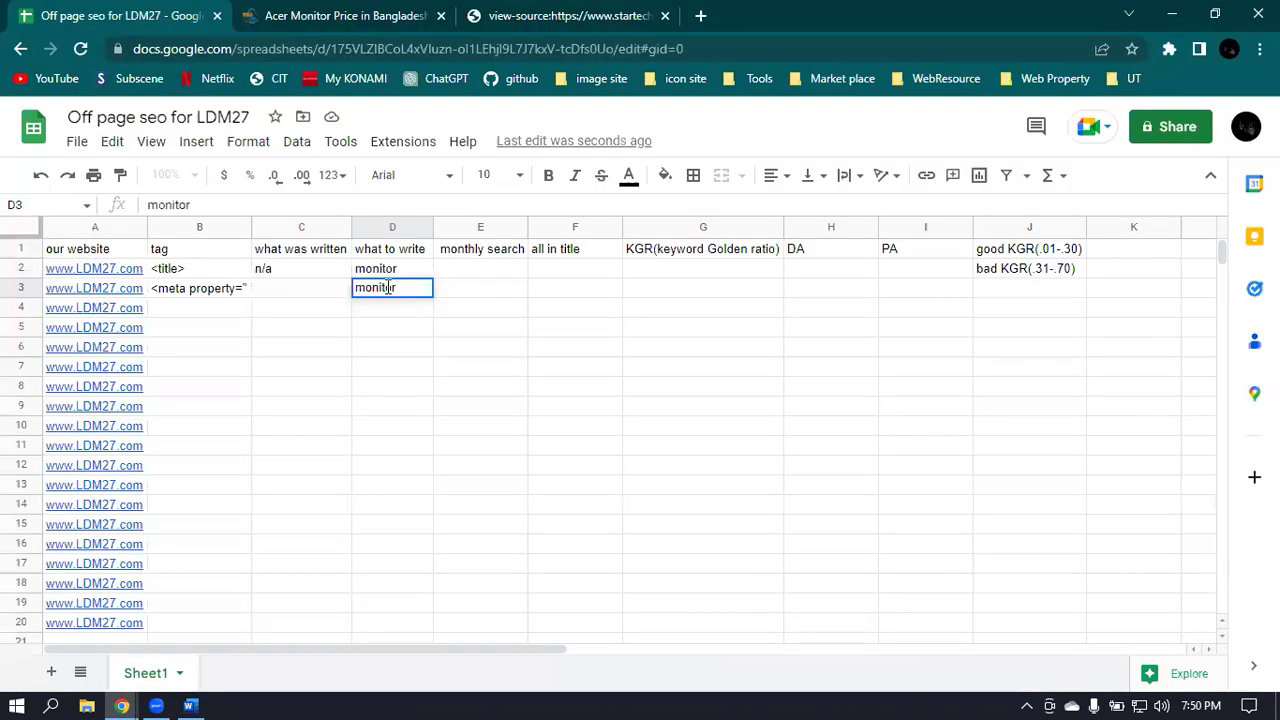
double_click(403, 286)
key("ctrl+v")
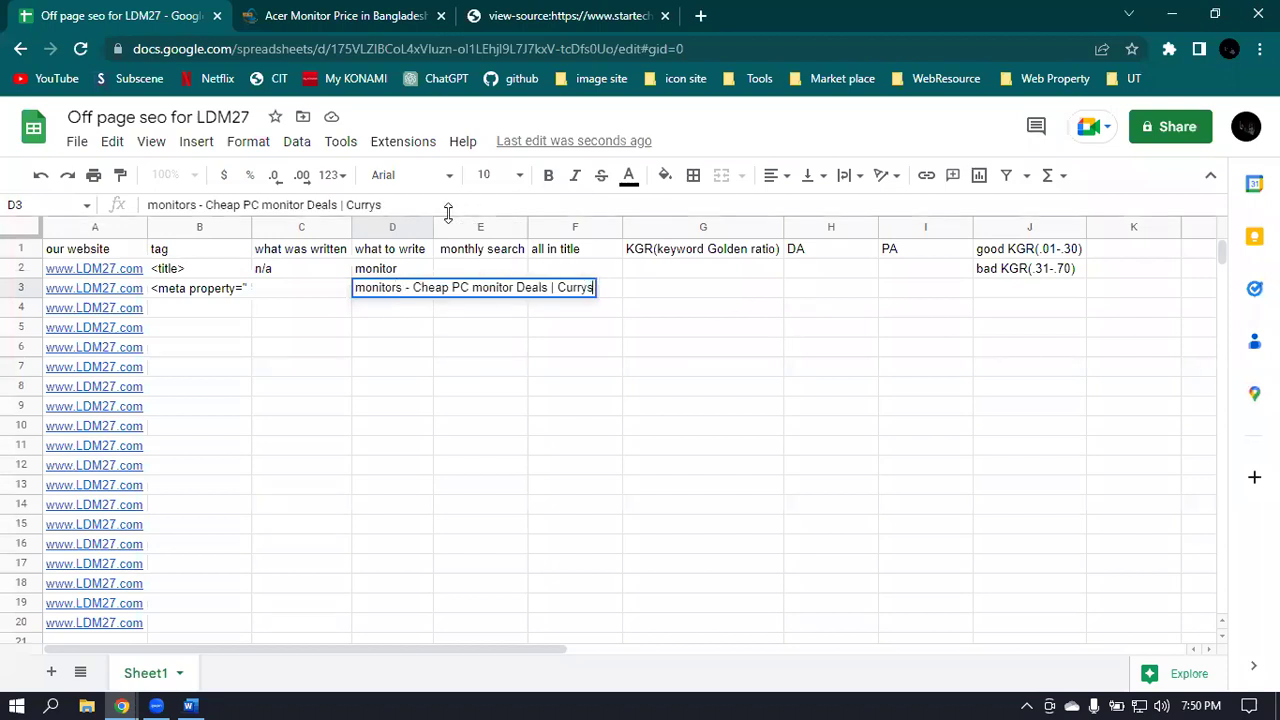
Finish the D3 entry and widen the what to write column to fit its text.
left_click(622, 288)
left_click_drag(431, 227, 431, 227)
double_click(431, 227)
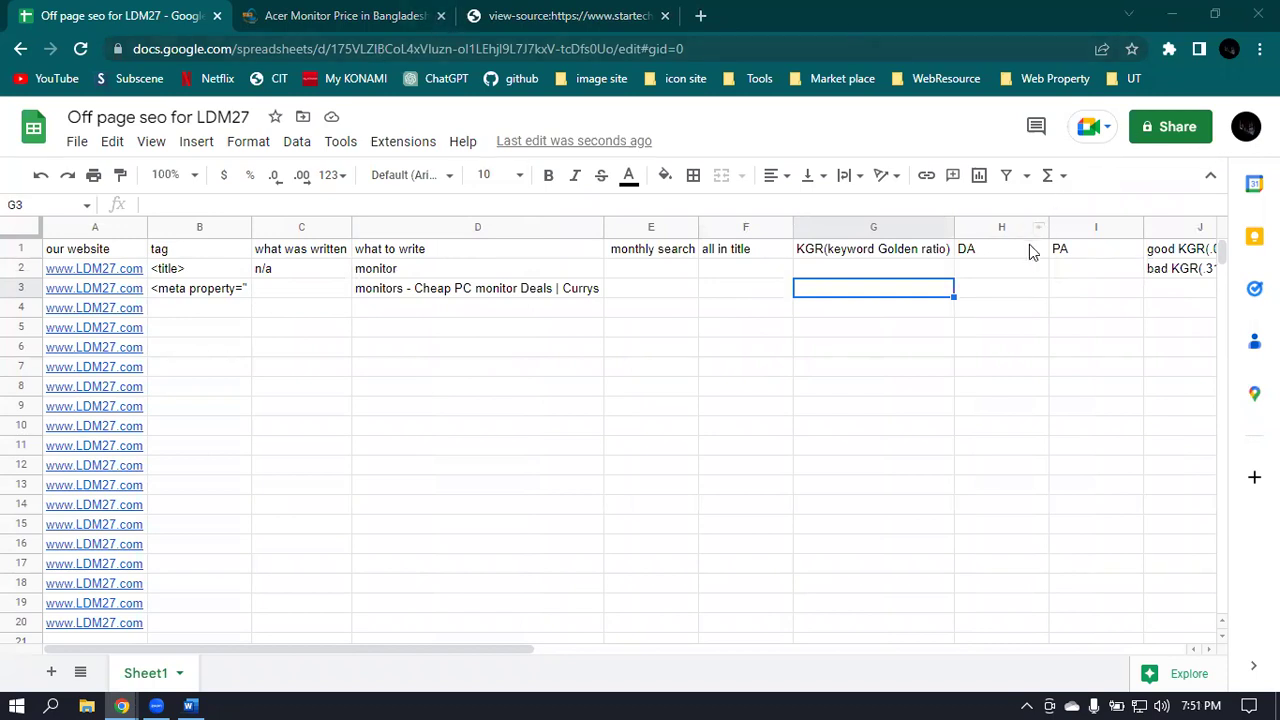
Shrink the DA and PA columns to fit their header text.
left_click_drag(1048, 228, 1048, 228)
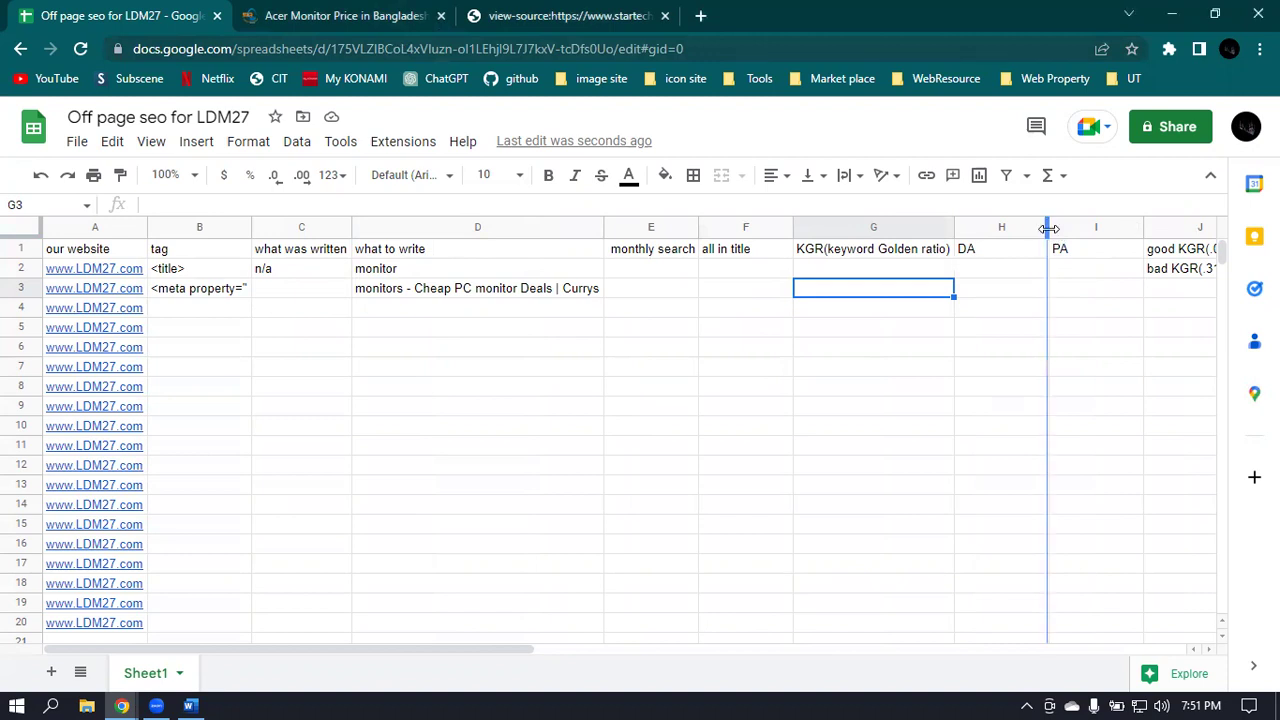
double_click(1048, 228)
left_click(1071, 228)
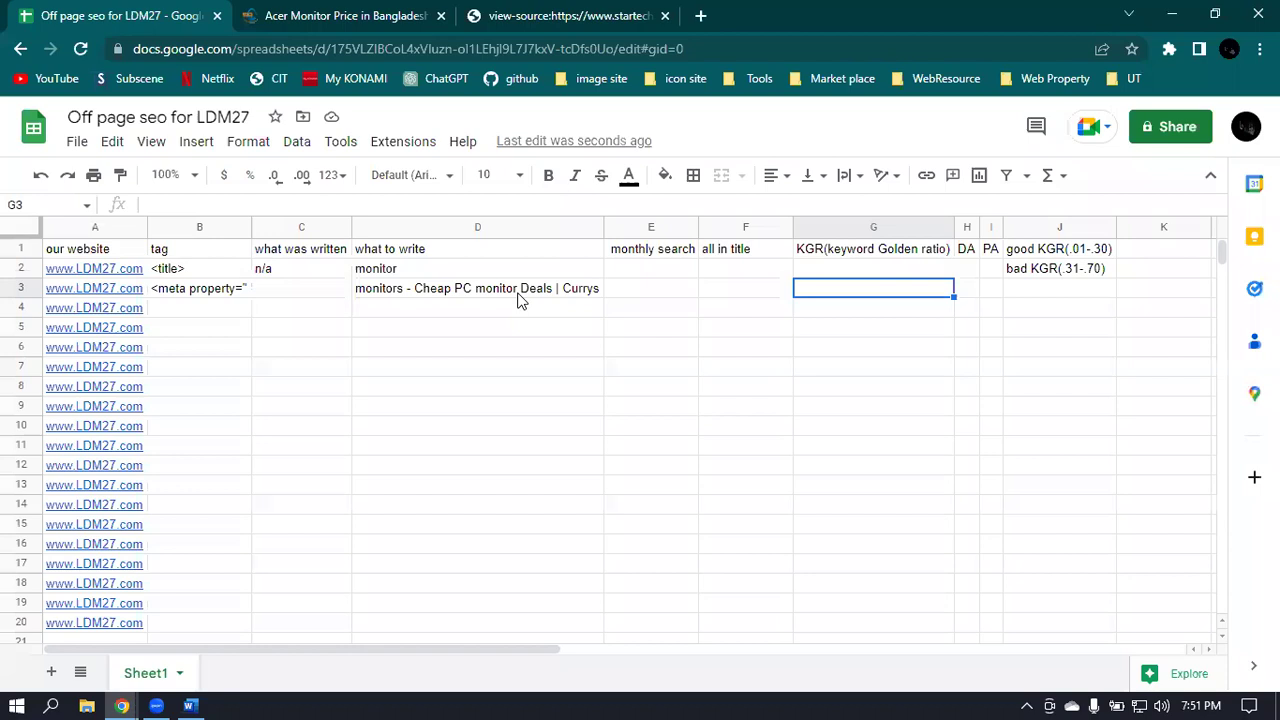
Delete "Cheap PC monitor Deals | Currys" from cell D3, keeping only "monitors - ".
left_click(590, 298)
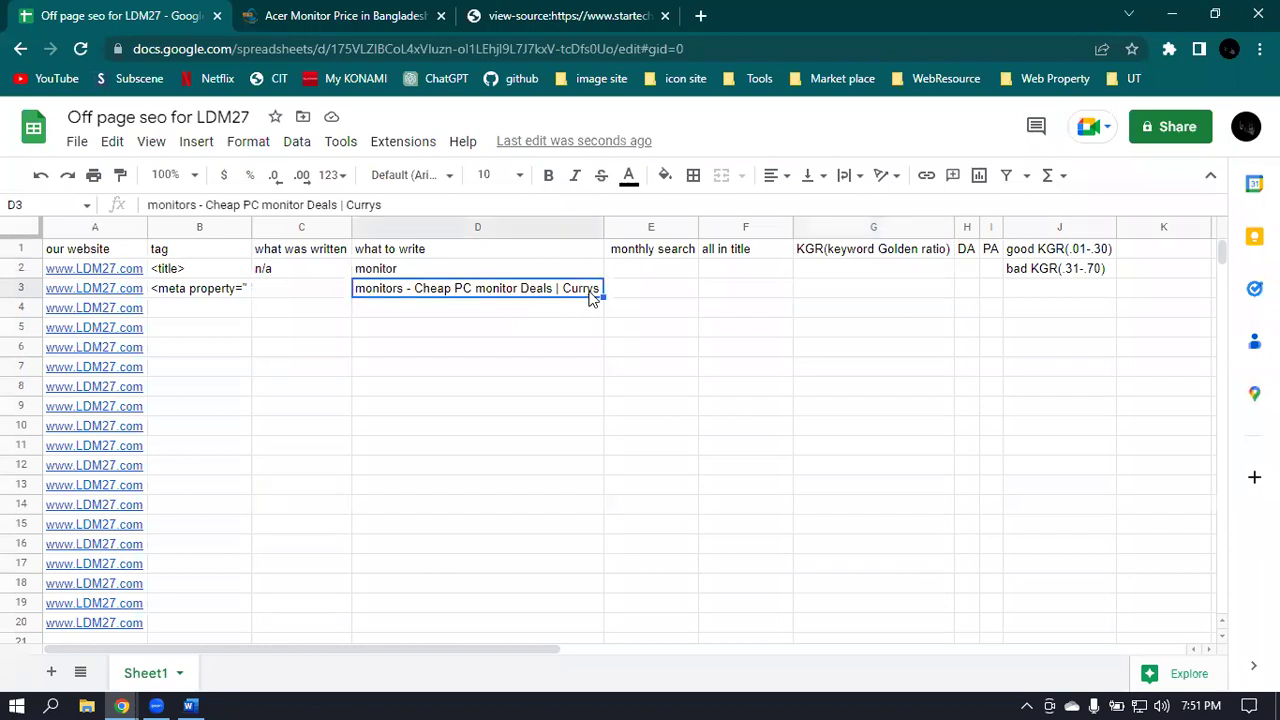
double_click(590, 298)
left_click(399, 287)
key("End")
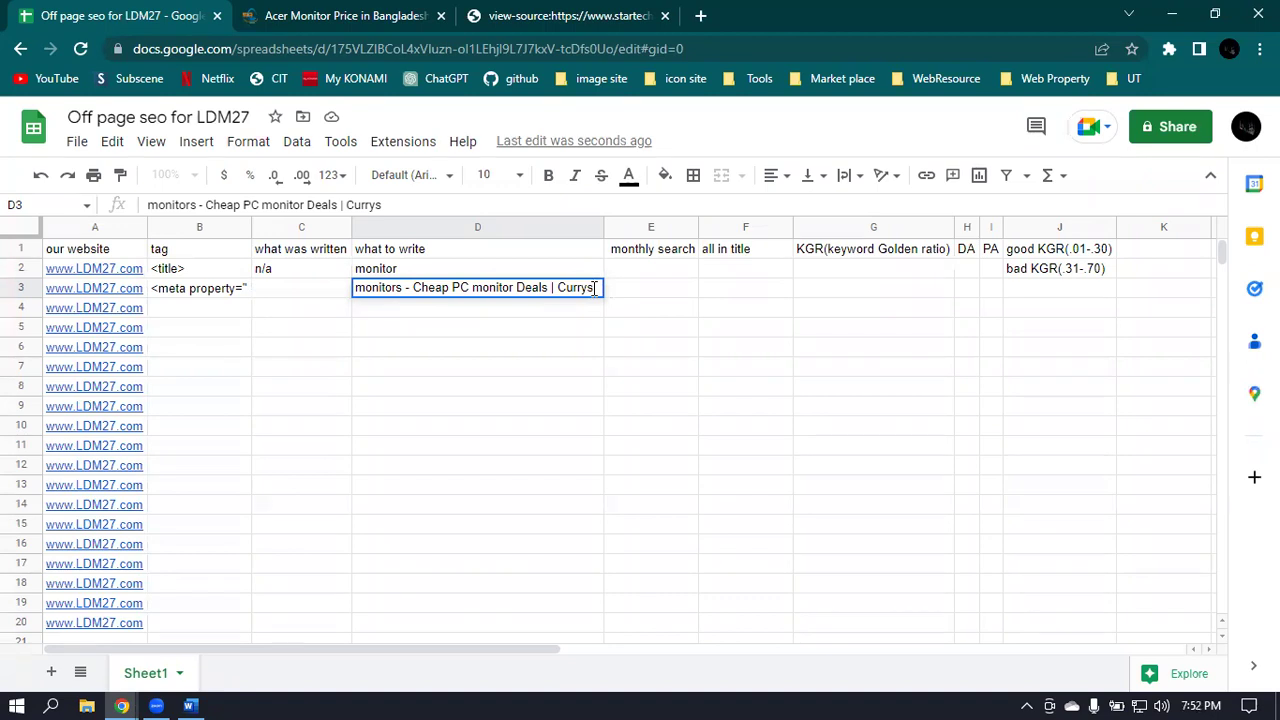
key("BackSpace")
key("BackSpace")
key("BackSpace")
key("BackSpace")
key("BackSpace")
key("BackSpace")
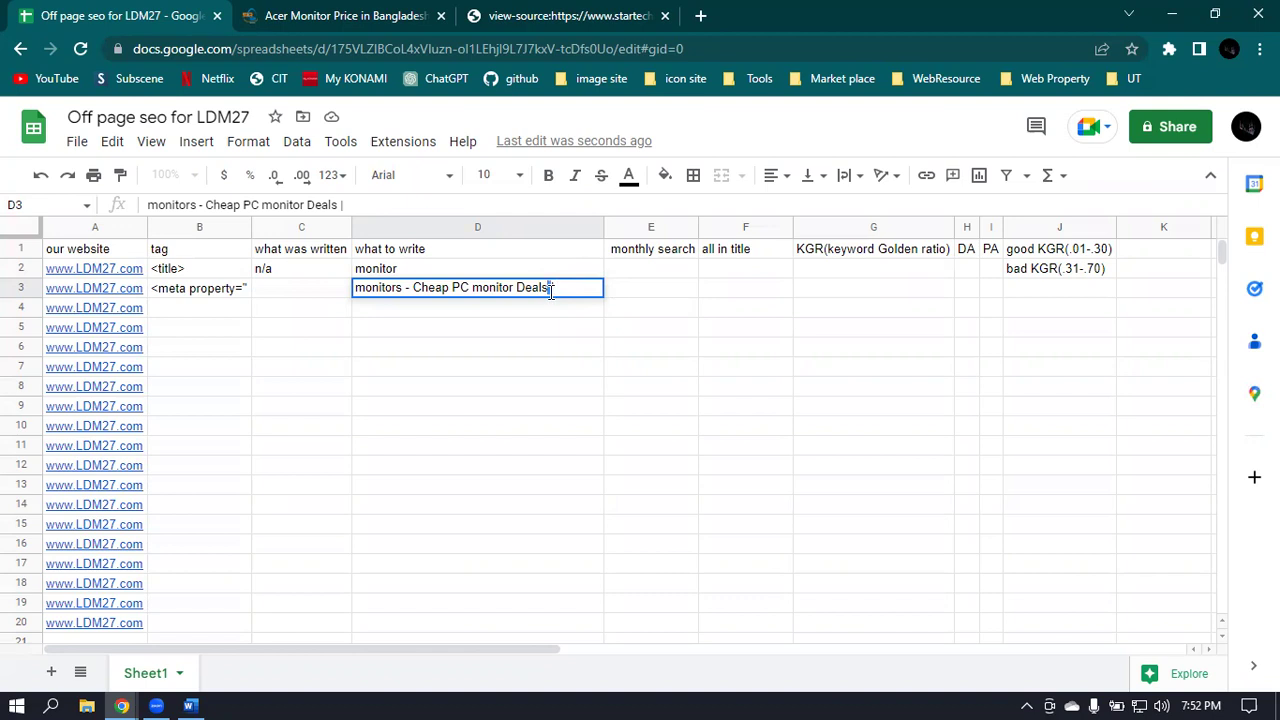
key("BackSpace")
key("BackSpace")
key("BackSpace")
key("BackSpace")
key("BackSpace")
key("BackSpace")
key("BackSpace")
key("BackSpace")
key("BackSpace")
key("BackSpace")
key("BackSpace")
key("BackSpace")
key("BackSpace")
key("BackSpace")
key("BackSpace")
key("BackSpace")
key("BackSpace")
key("BackSpace")
key("BackSpace")
key("BackSpace")
key("BackSpace")
key("BackSpace")
key("BackSpace")
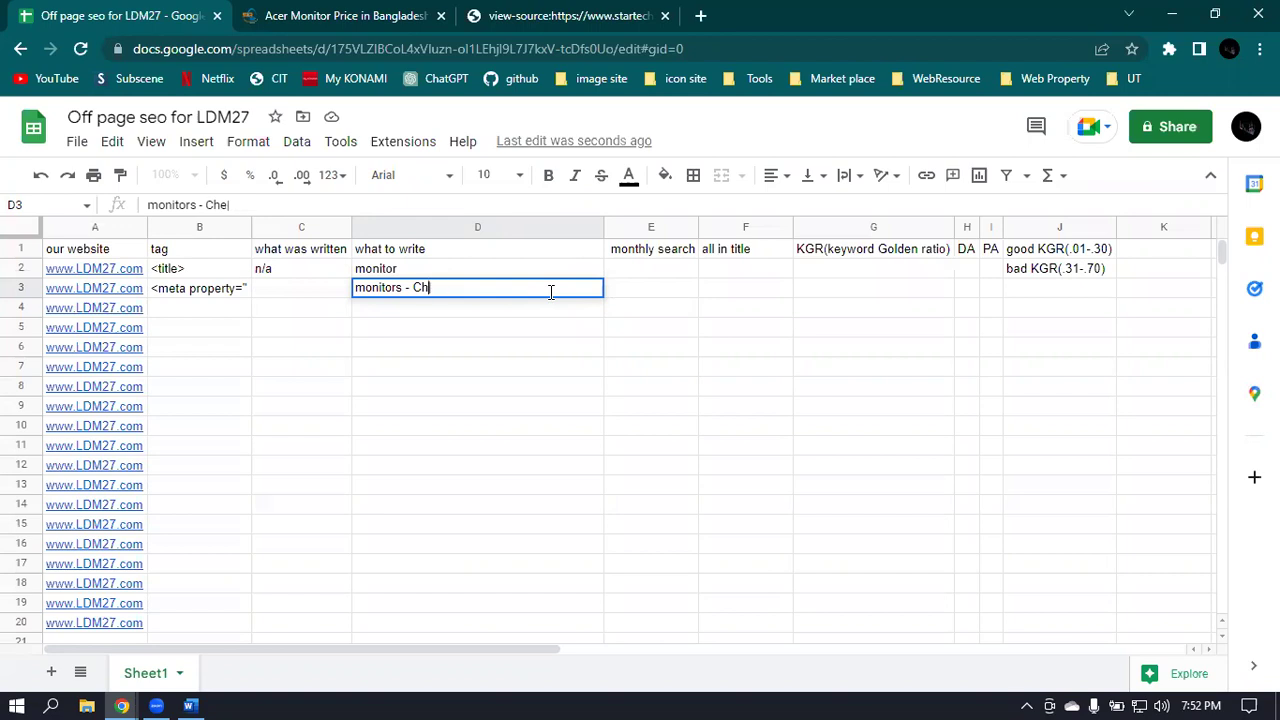
key("BackSpace")
Complete cell D3 as "monitors - LDM27 monitor deas | LDM 27" and narrow the what to write column to fit it.
type("M")
key("BackSpace")
type("LDM")
key("BackSpace")
type("27")
type(" monit")
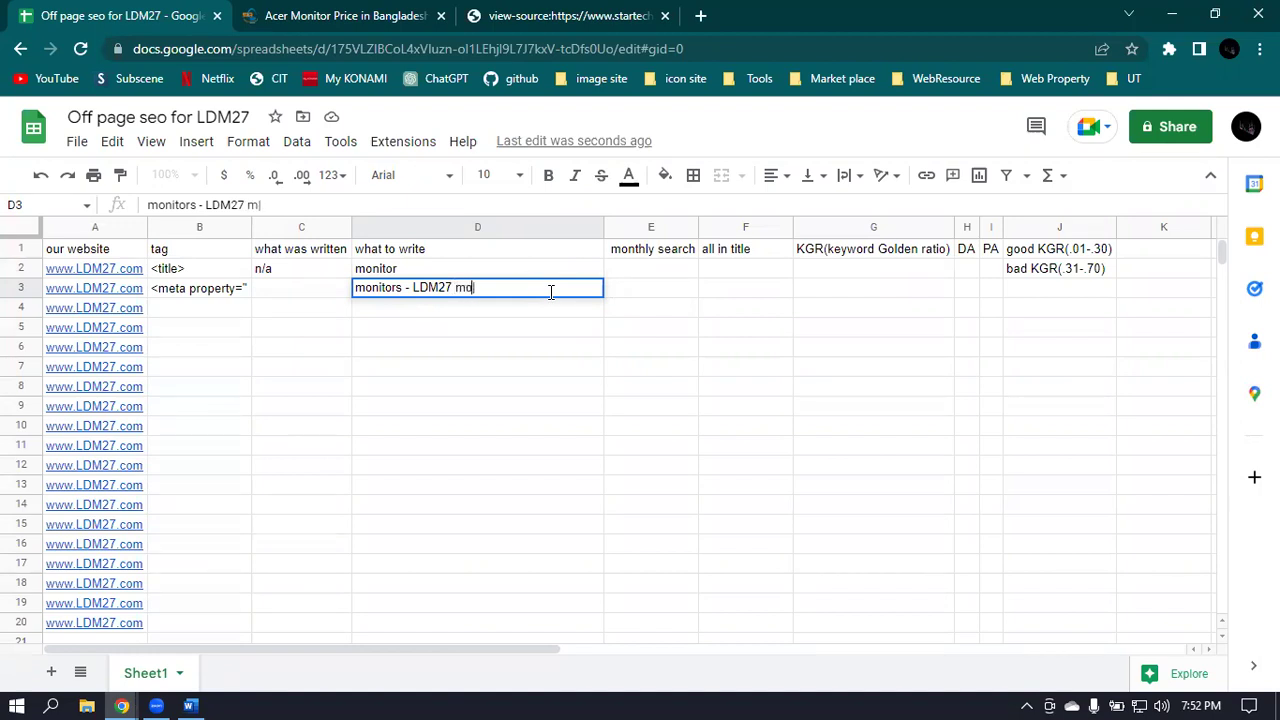
type("or dea")
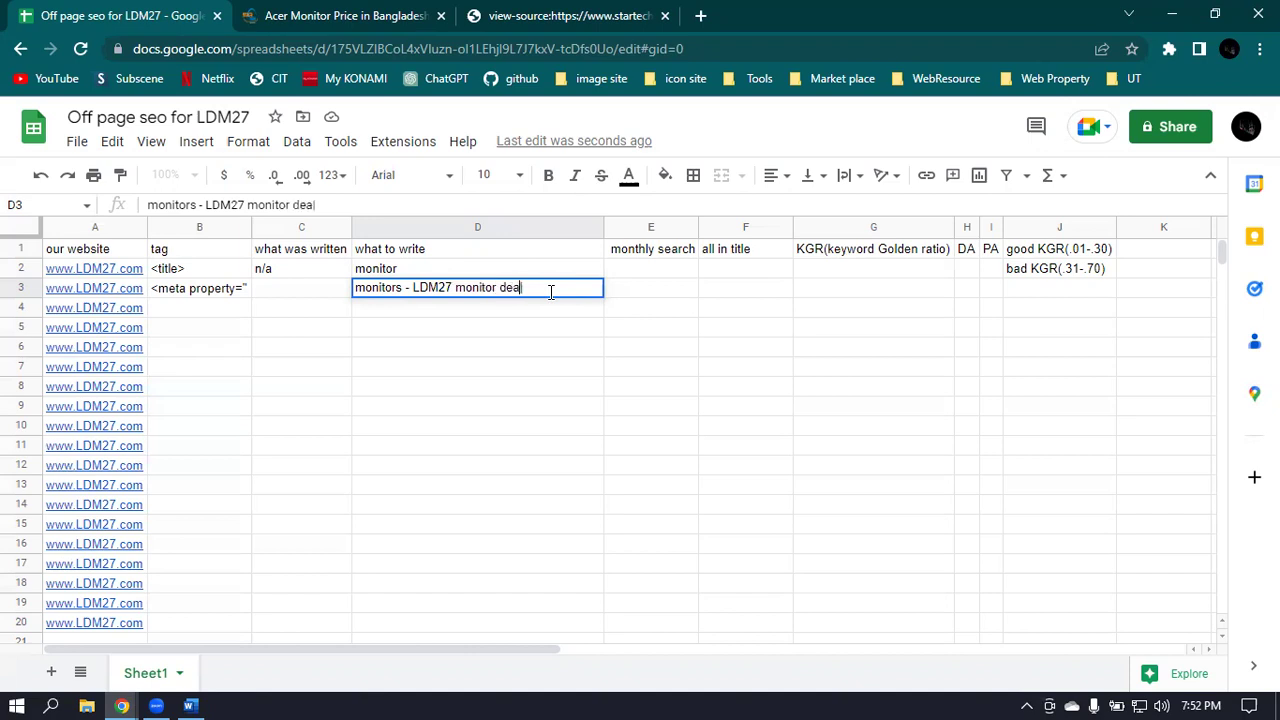
key("BackSpace")
type("s |")
type("|")
type(" LDM")
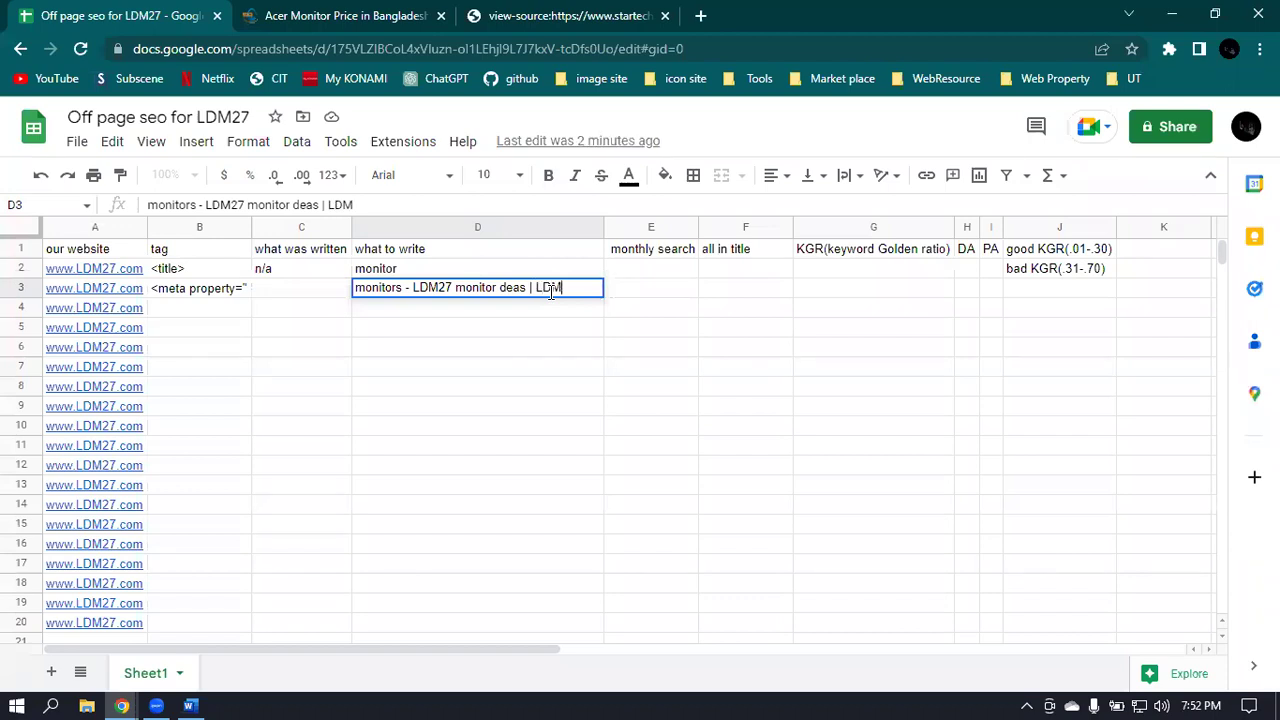
type(" 27")
left_click(531, 289)
left_click_drag(603, 229, 601, 229)
left_click(632, 297)
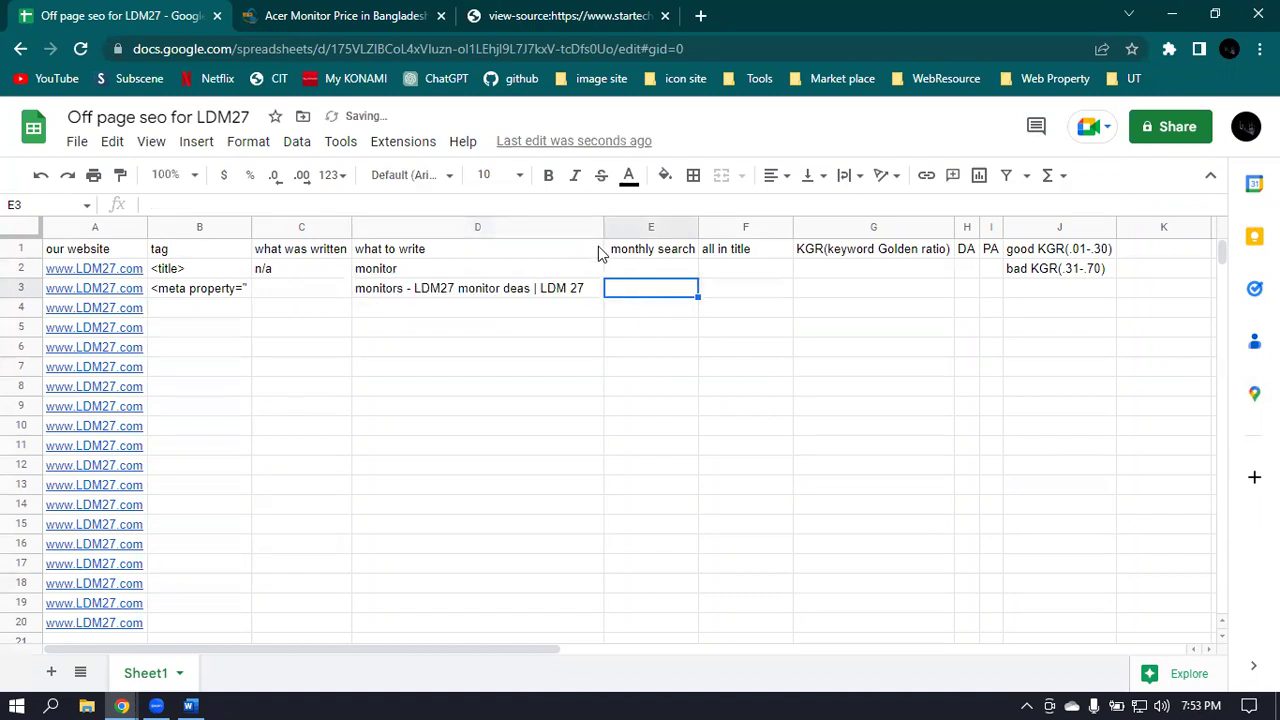
left_click_drag(603, 229, 588, 229)
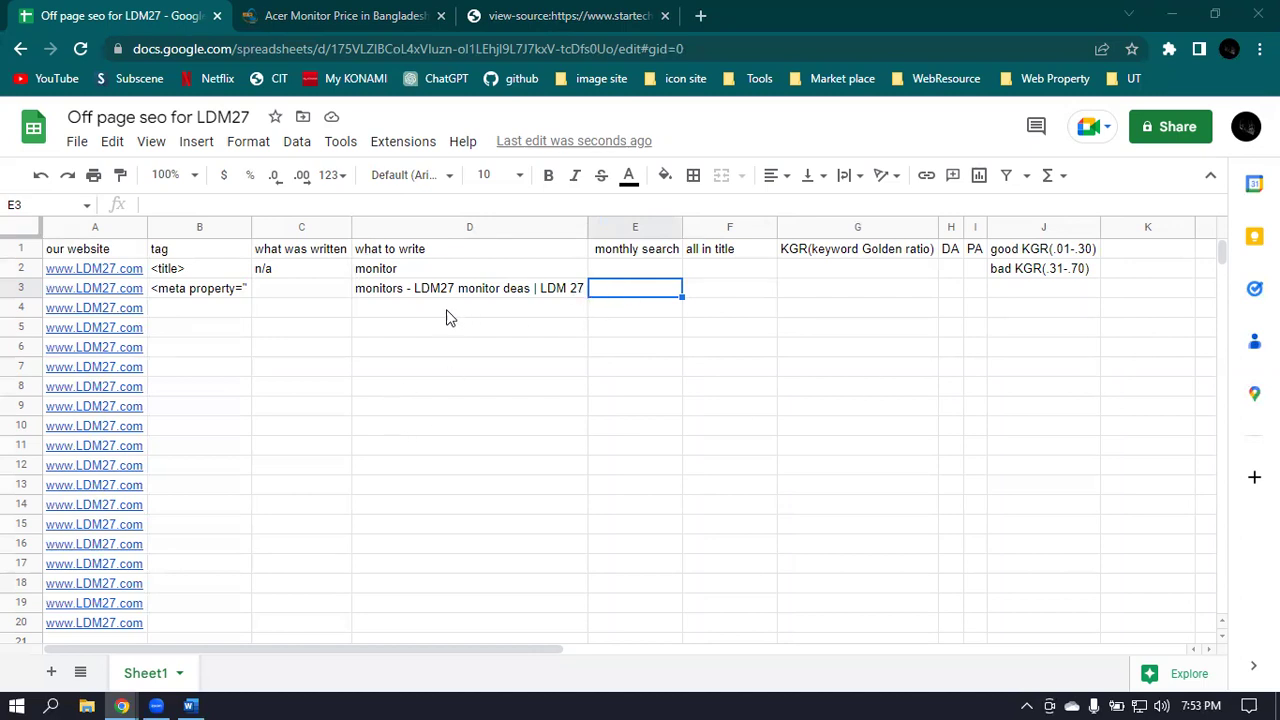
left_click(476, 385)
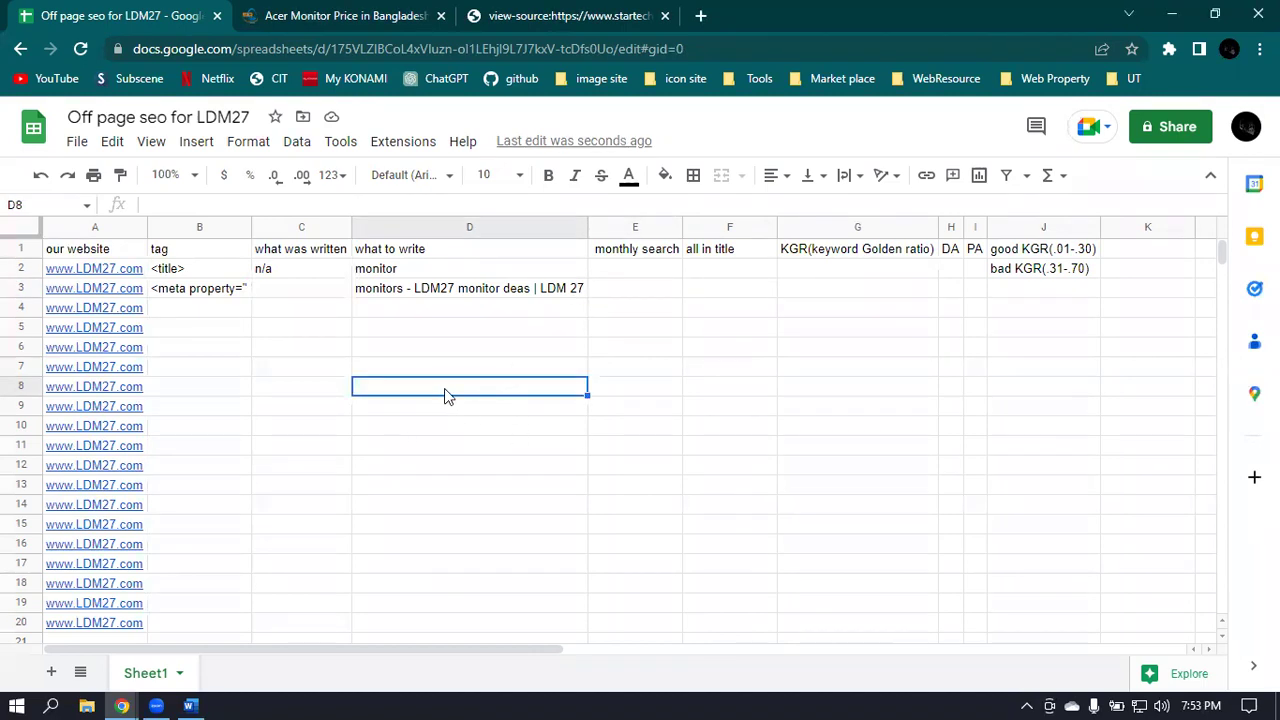
double_click(448, 386)
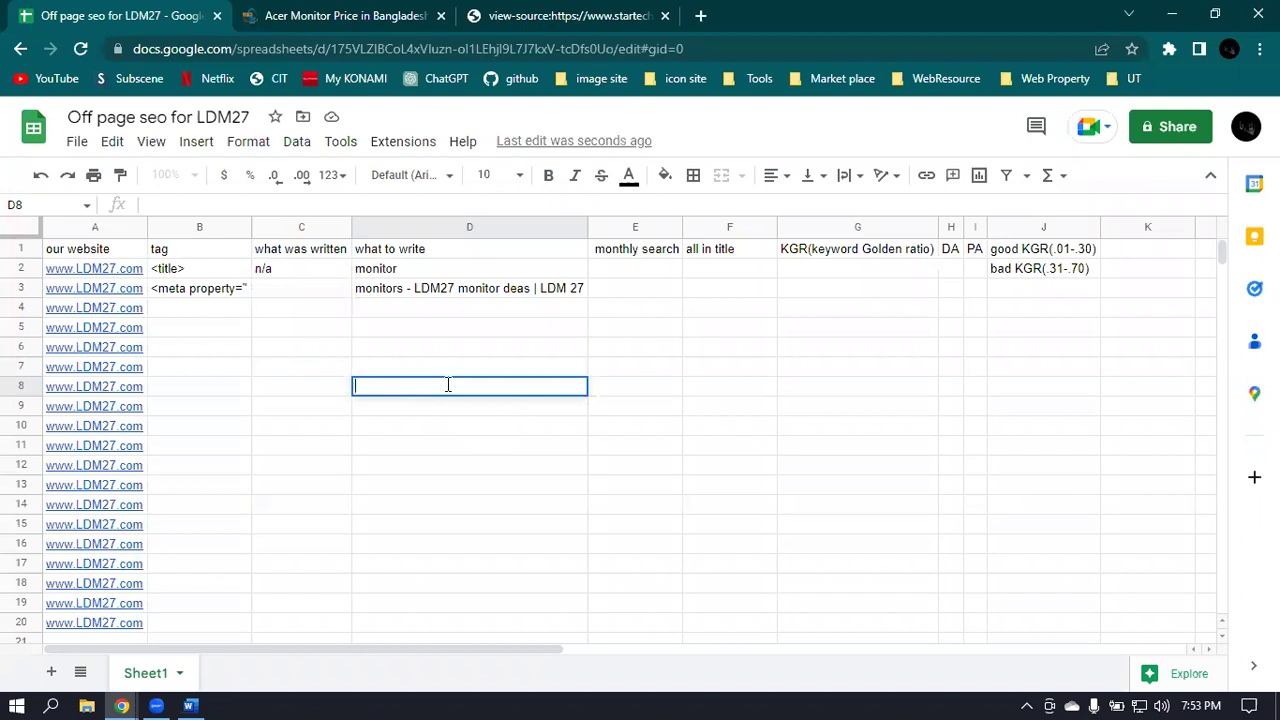
type("\\")
key("BackSpace")
key("Escape")
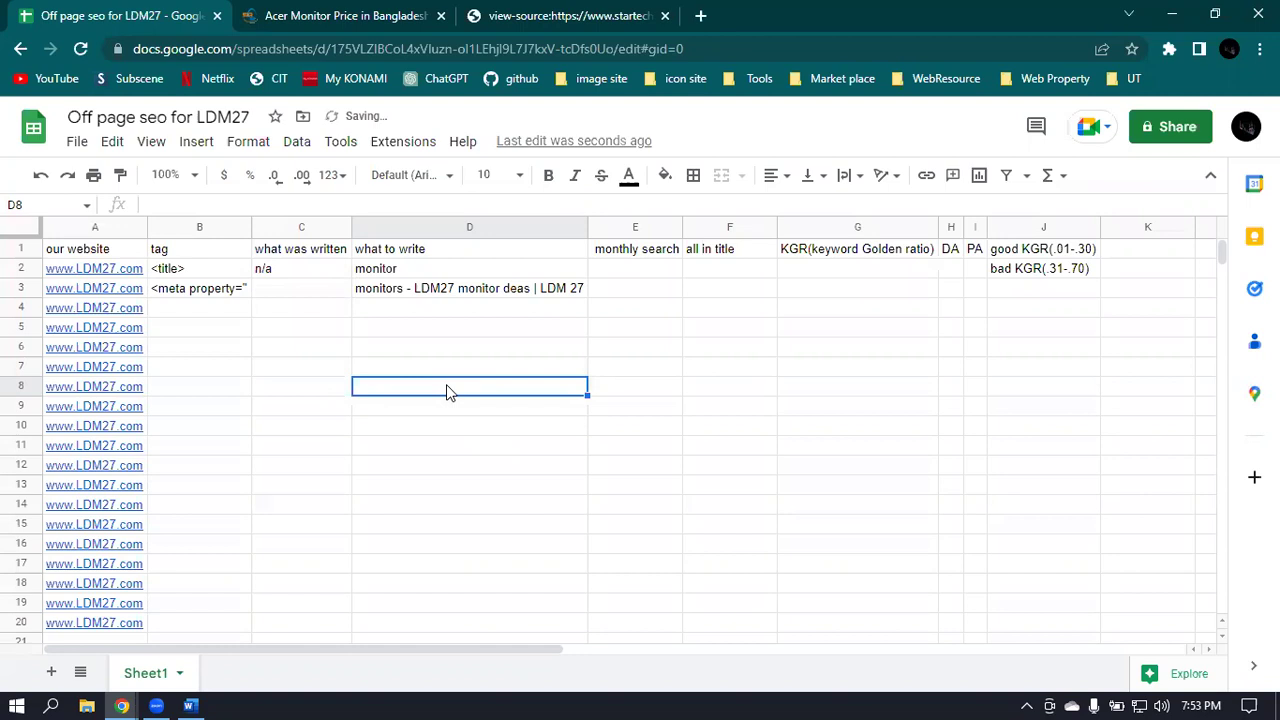
double_click(446, 384)
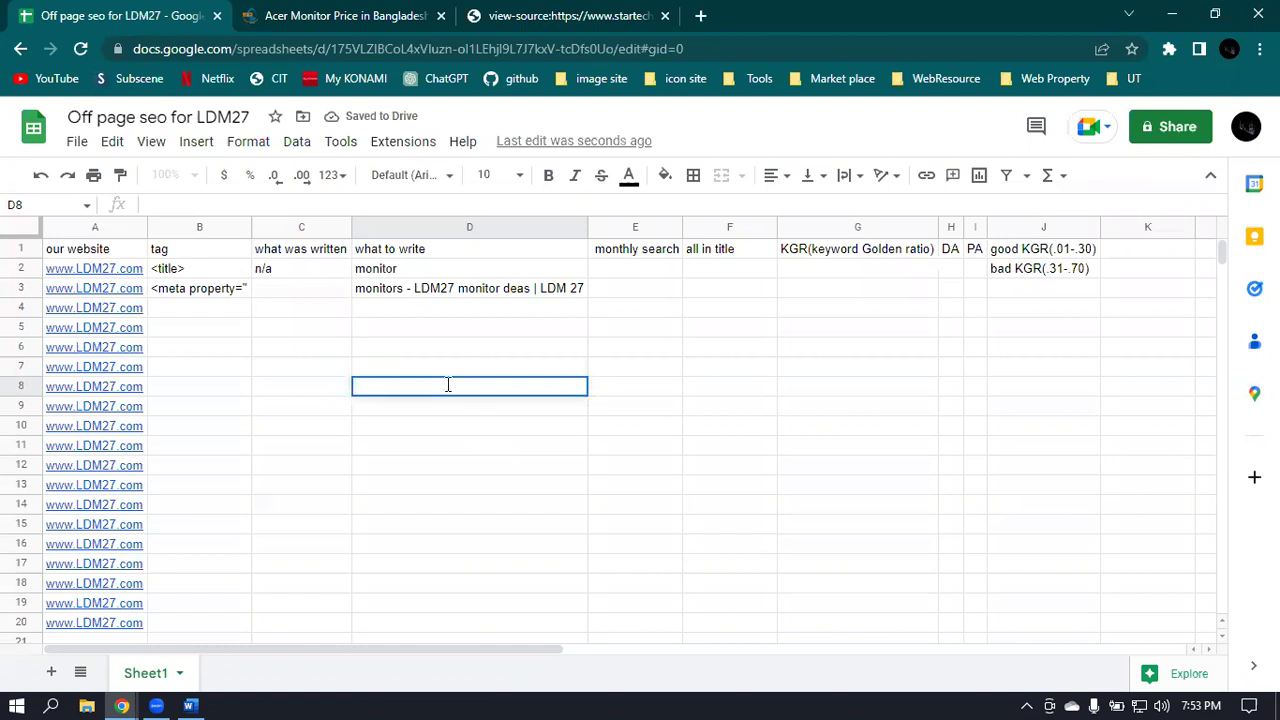
type("l")
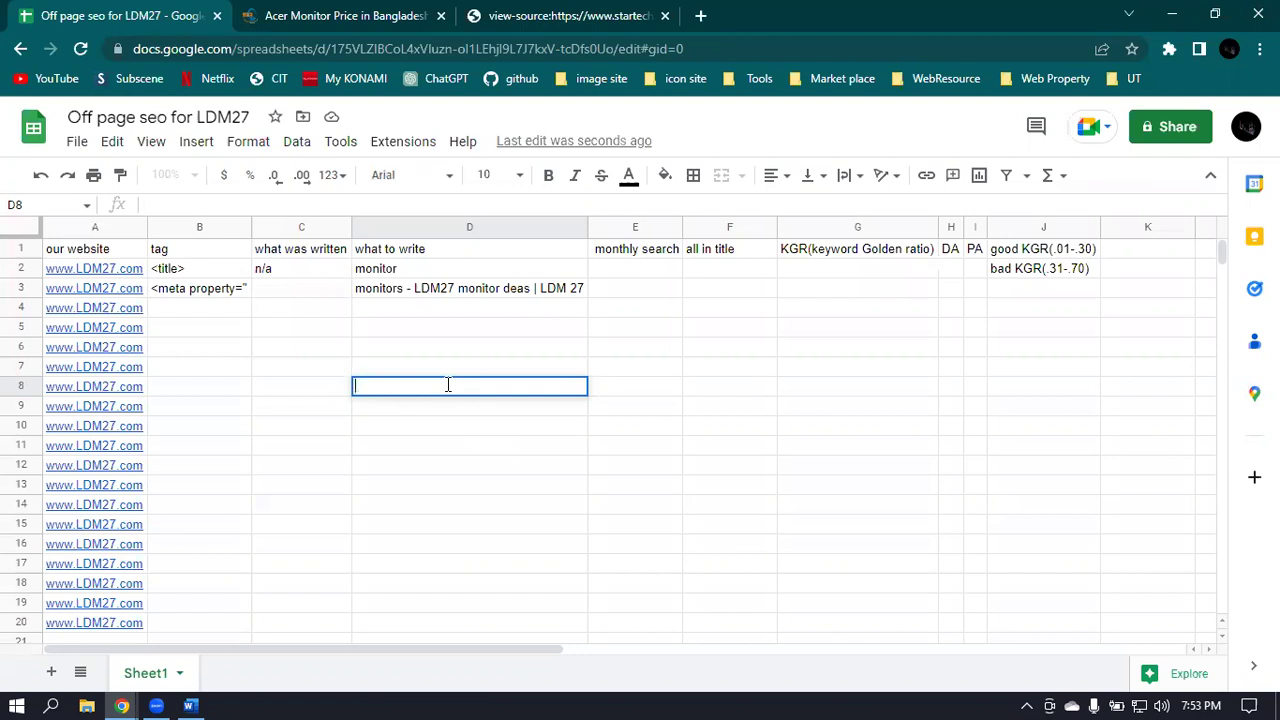
left_click(622, 287)
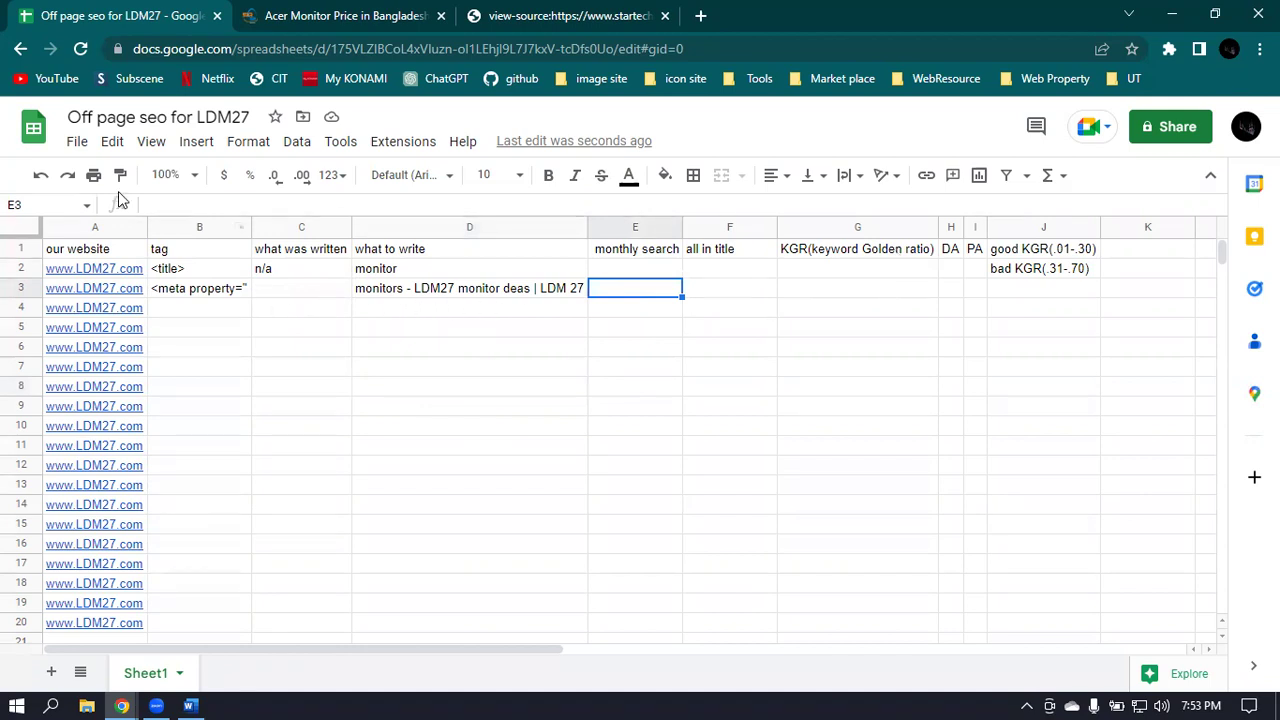
Go to the Star Tech Acer monitor page's source code and search it for "monit".
left_click(425, 10)
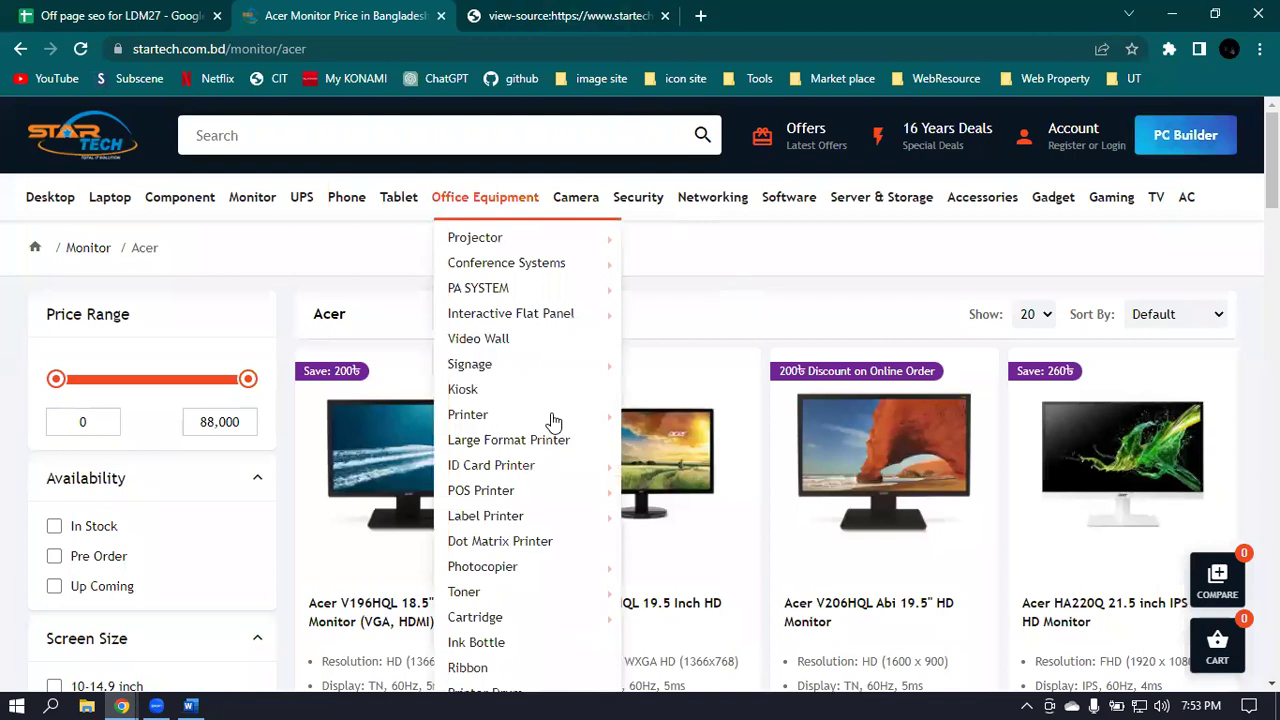
left_click(510, 14)
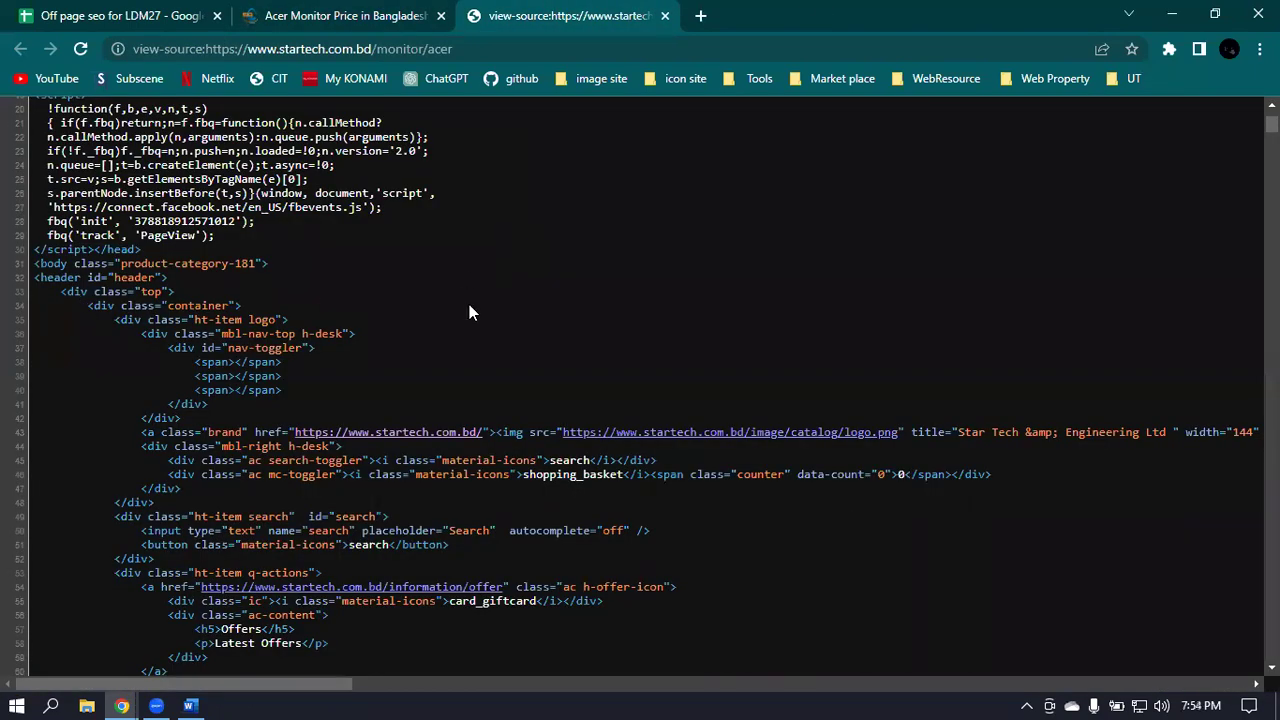
scroll(888, 343, "down", 2)
scroll(890, 350, "up", 5)
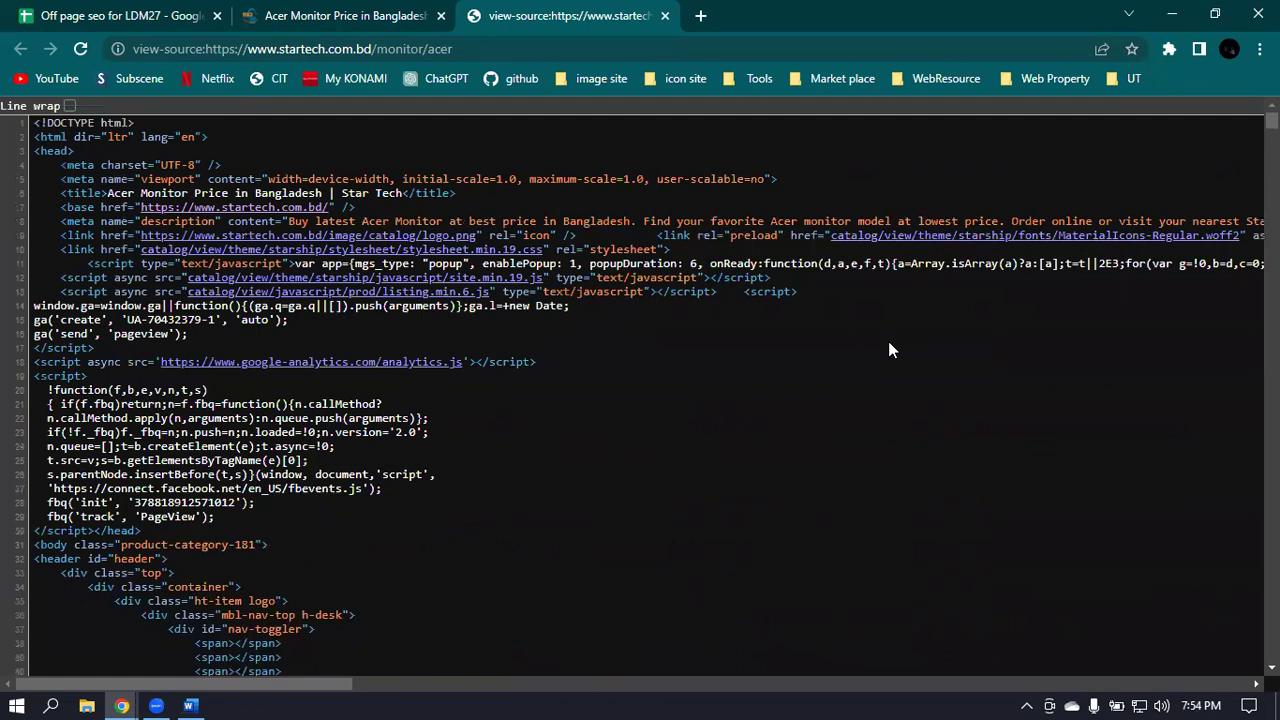
key("ctrl+f")
type("monit")
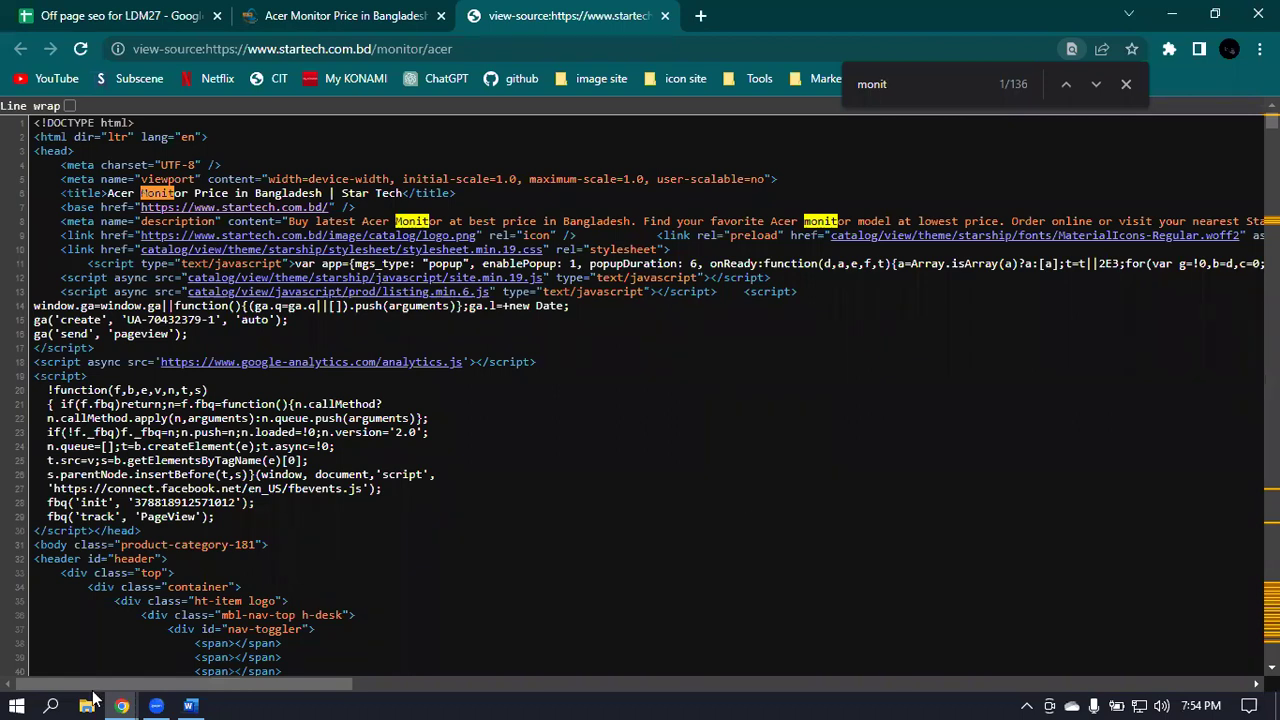
Switch to the Currys page source and copy <meta name="twitter:title" from its twitter:title line.
mouse_move(121, 705)
left_click(210, 655)
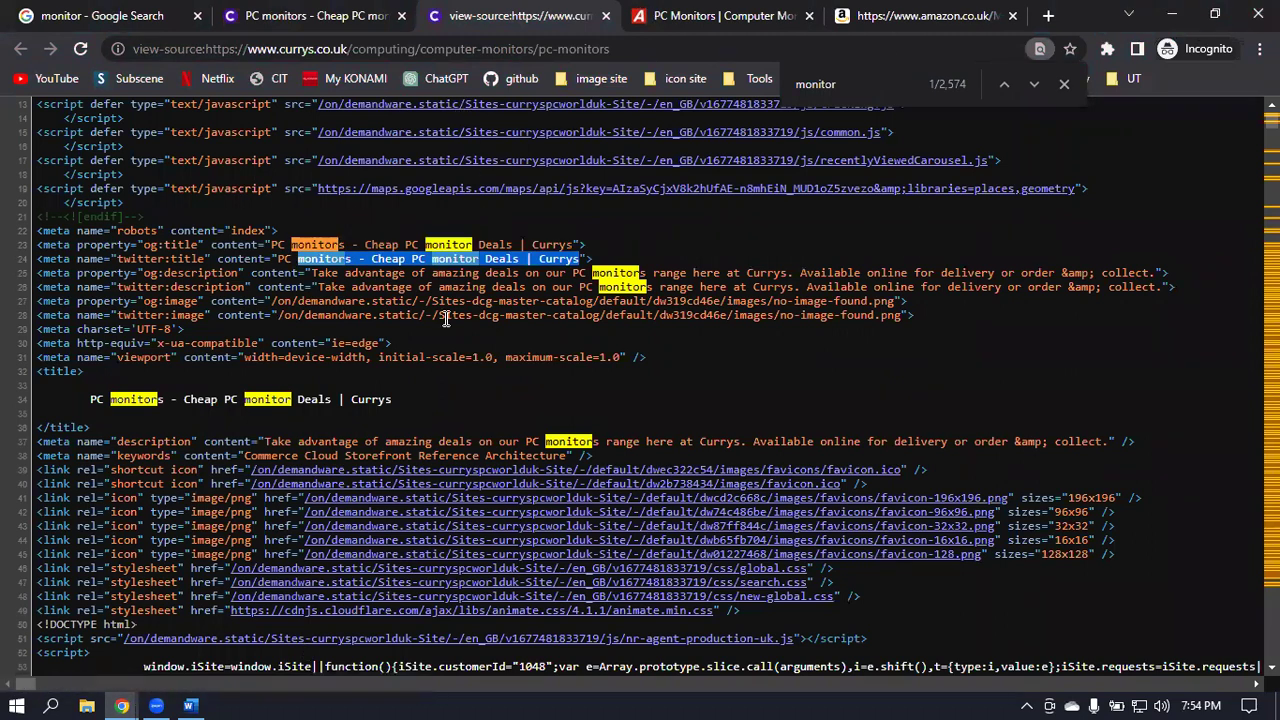
left_click(6, 281)
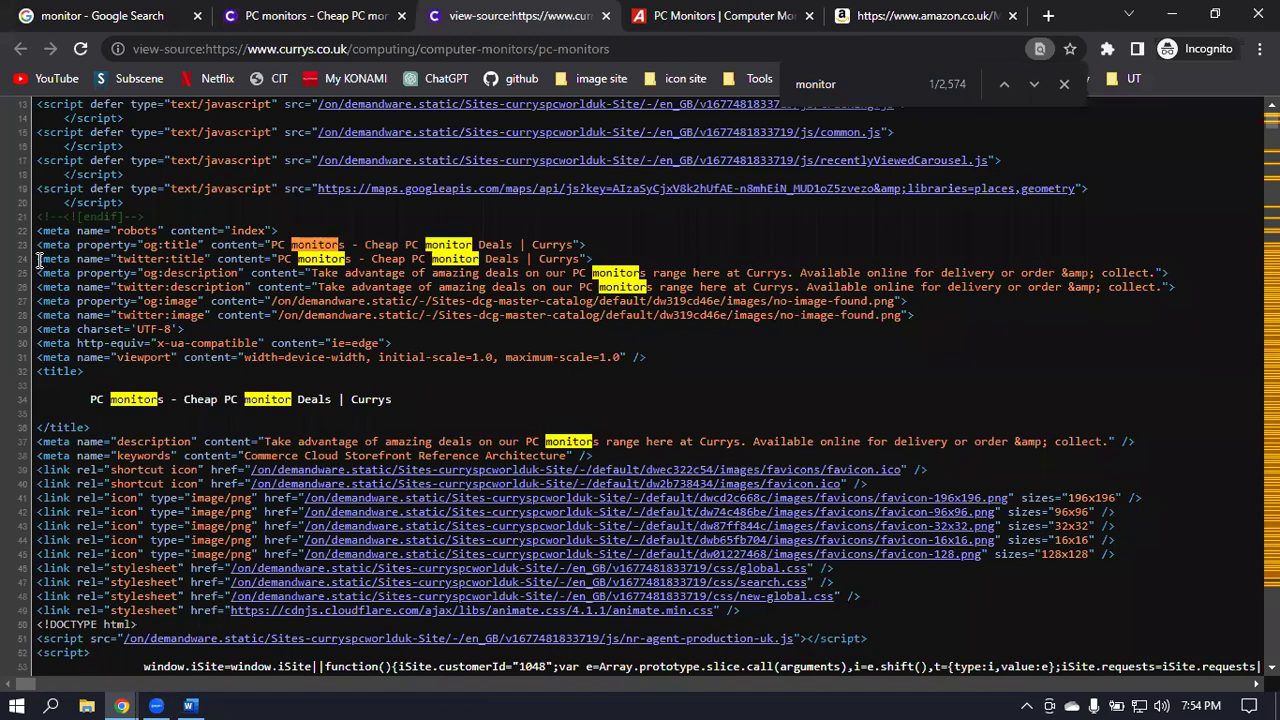
left_click_drag(38, 260, 113, 259)
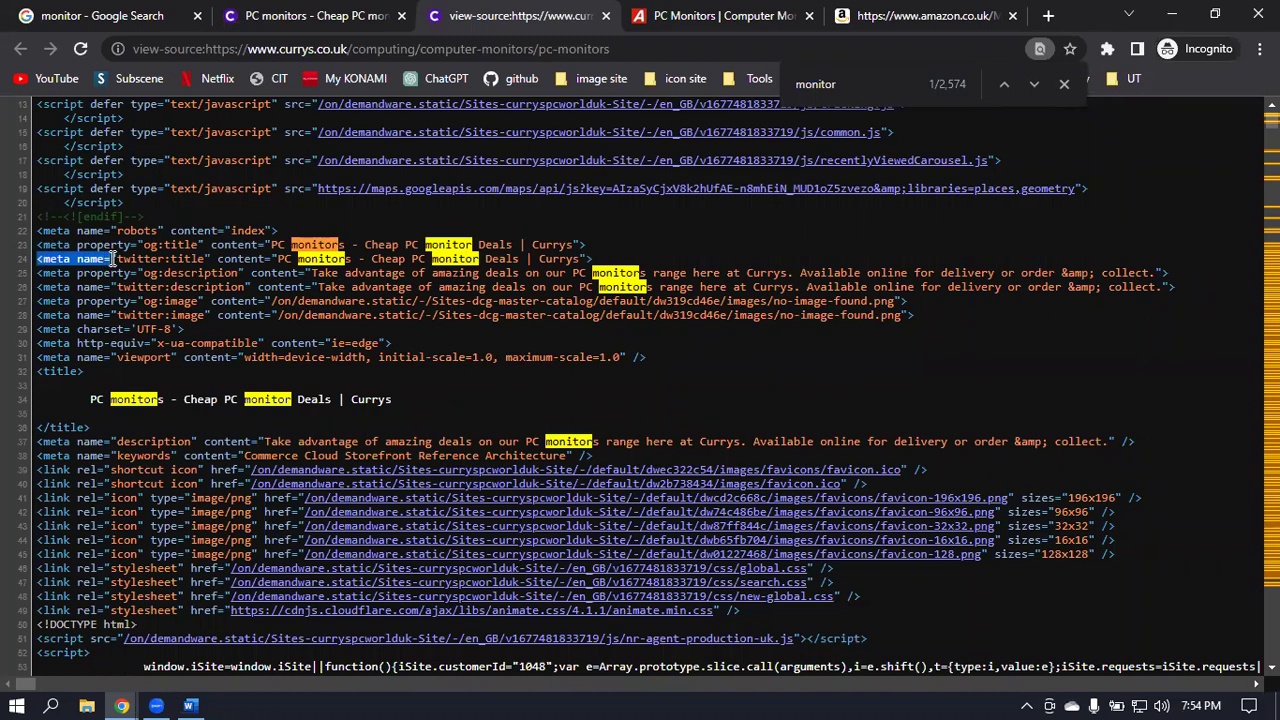
left_click_drag(145, 259, 220, 258)
key("ctrl+c")
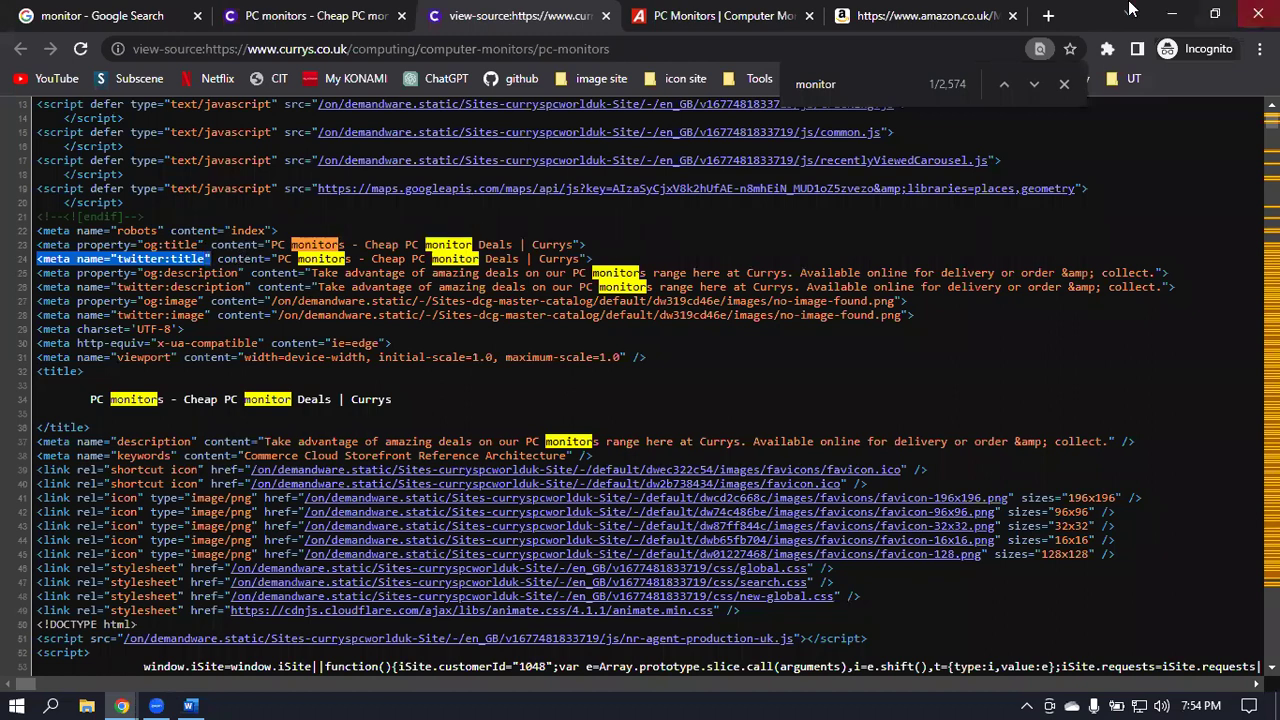
Return to the off-page SEO spreadsheet and paste <meta name="twitter:title" into tag cell B4.
left_click(65, 10)
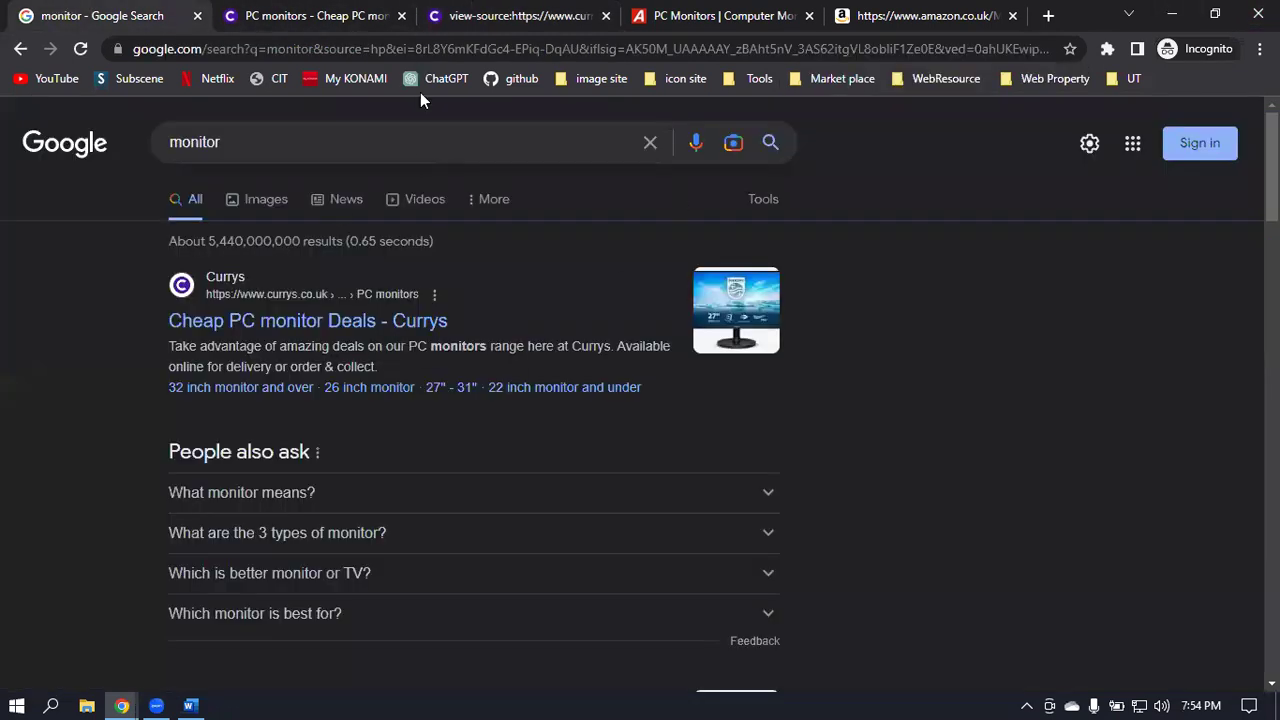
mouse_move(121, 705)
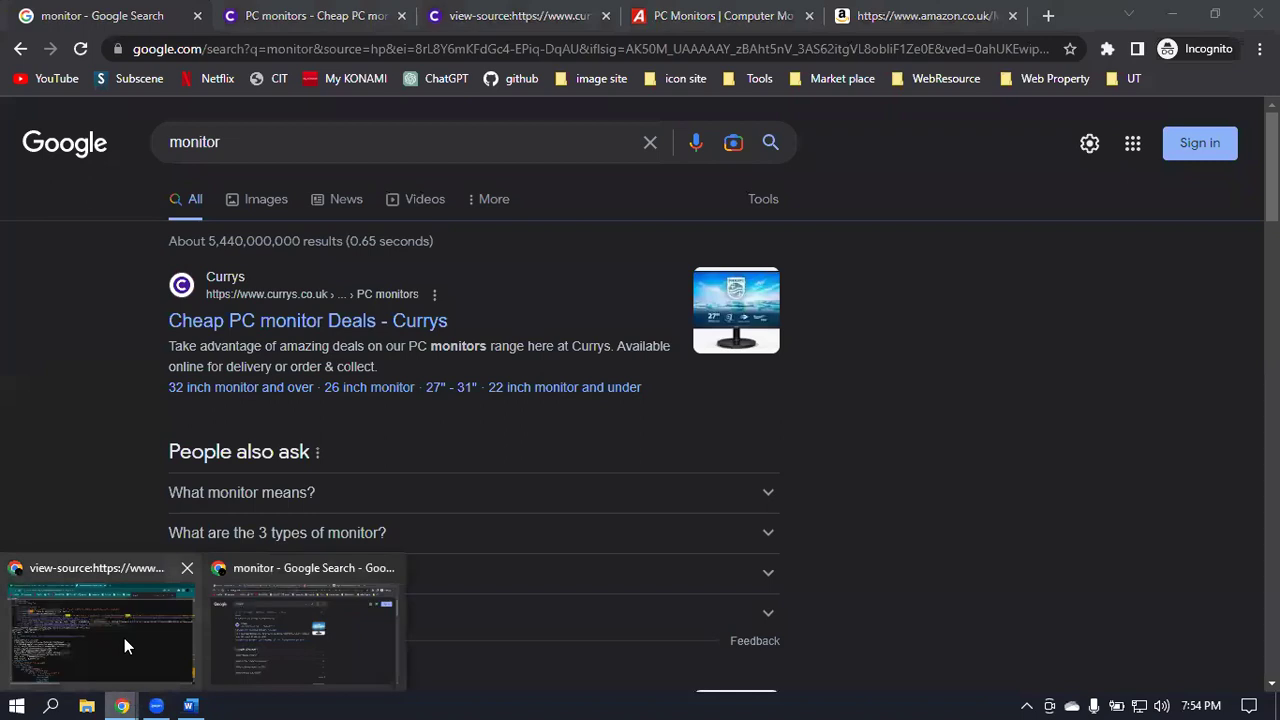
left_click(124, 638)
left_click(121, 705)
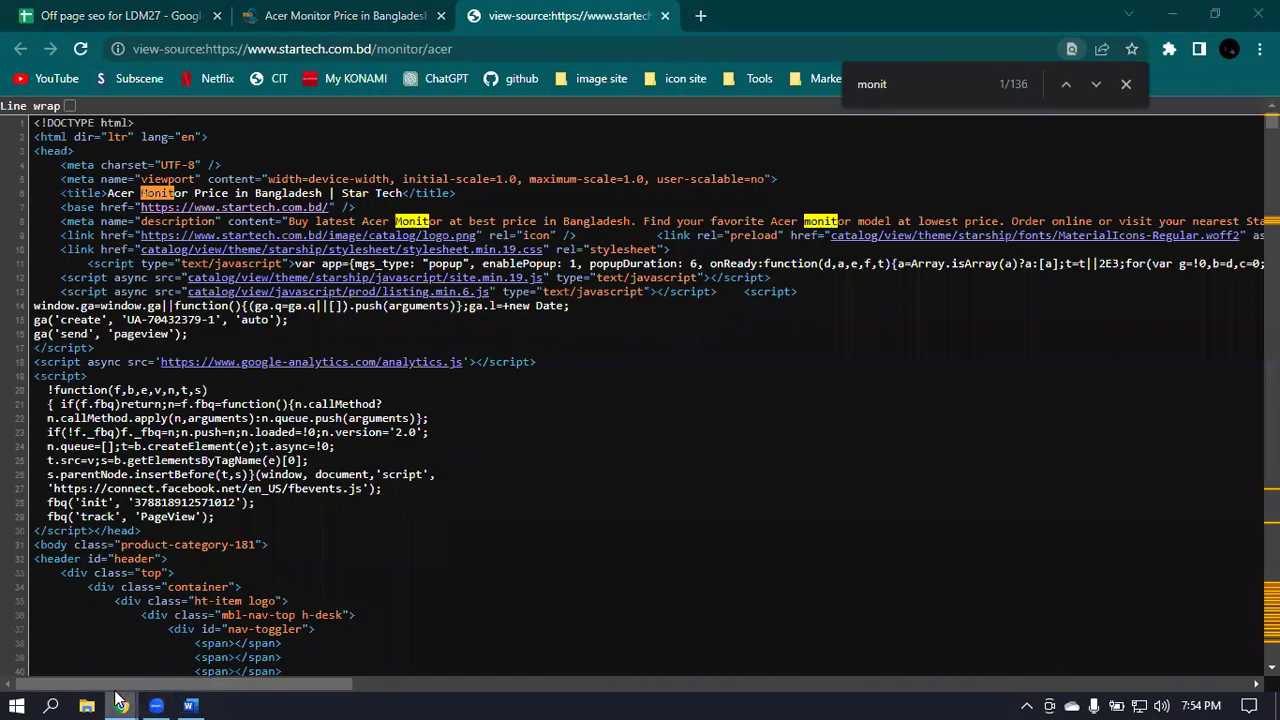
left_click(277, 612)
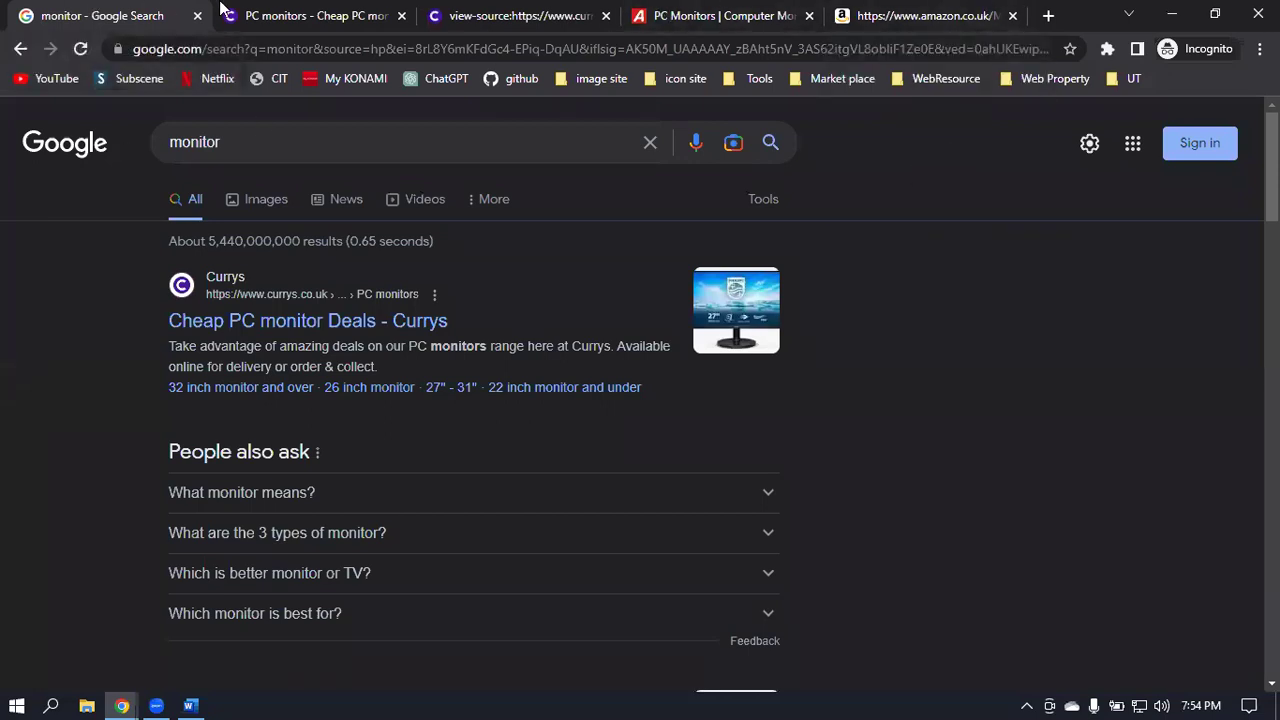
left_click(1172, 14)
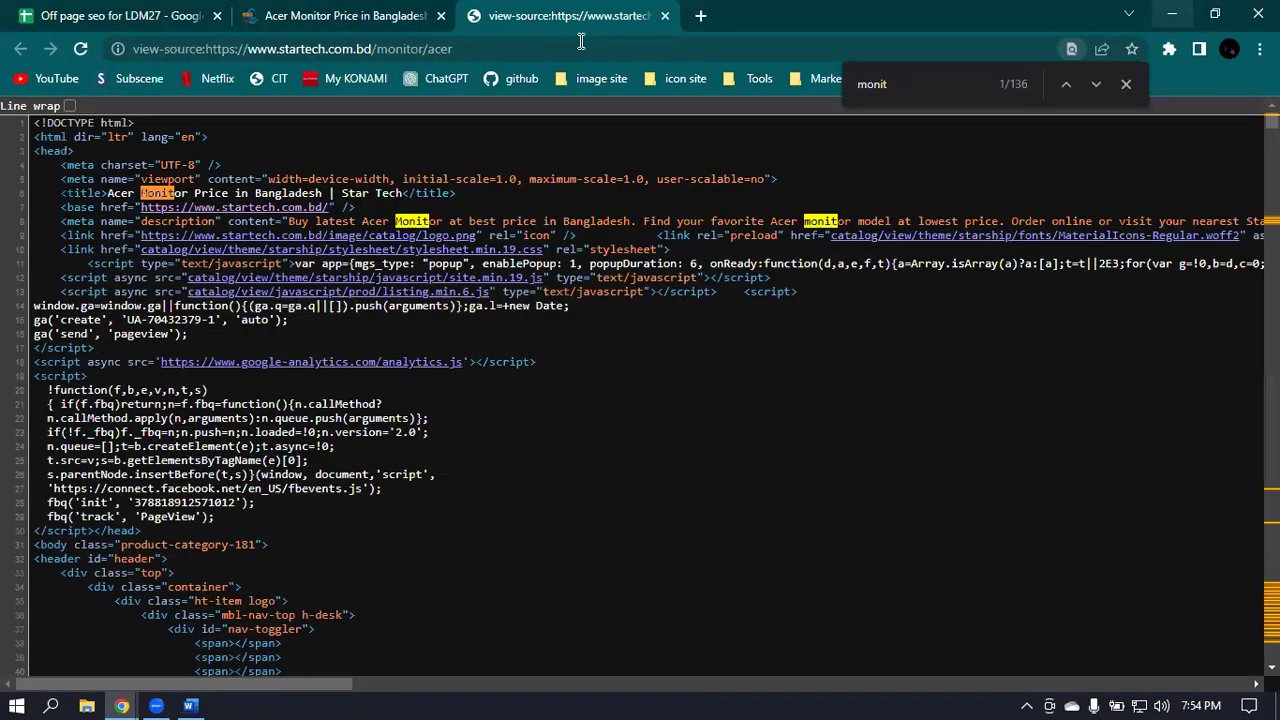
key("ctrl+1")
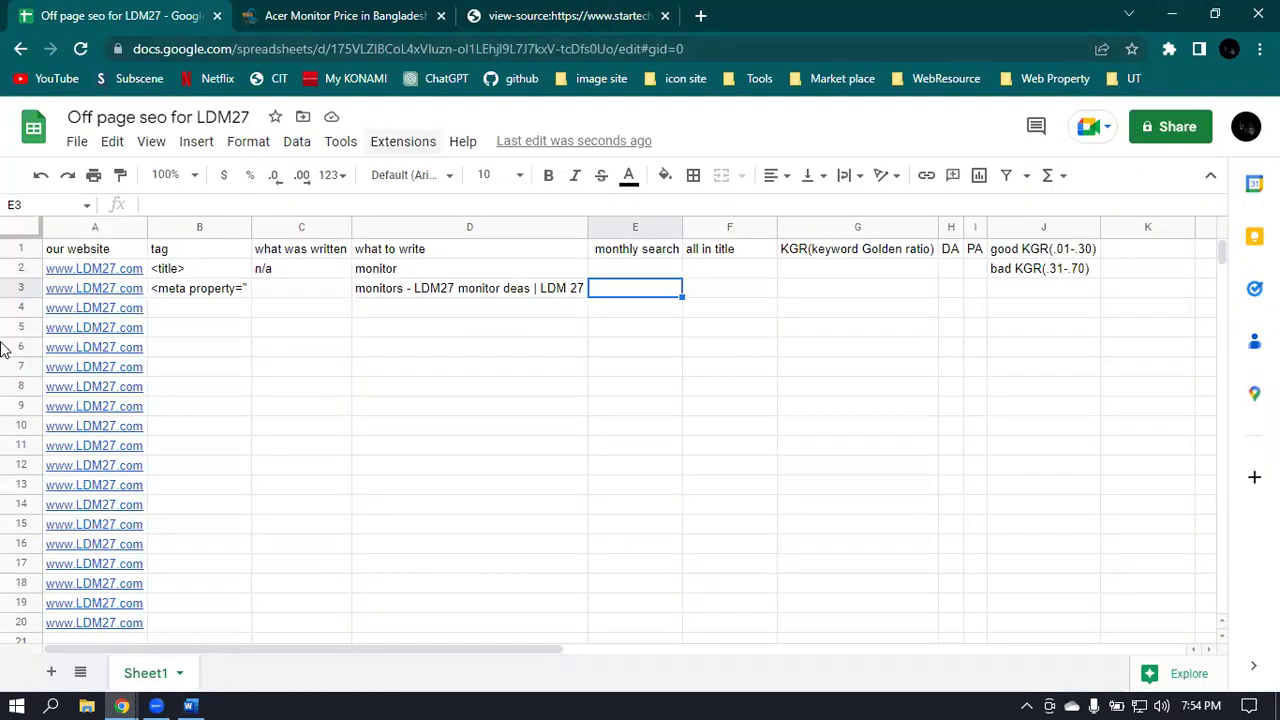
left_click(179, 310)
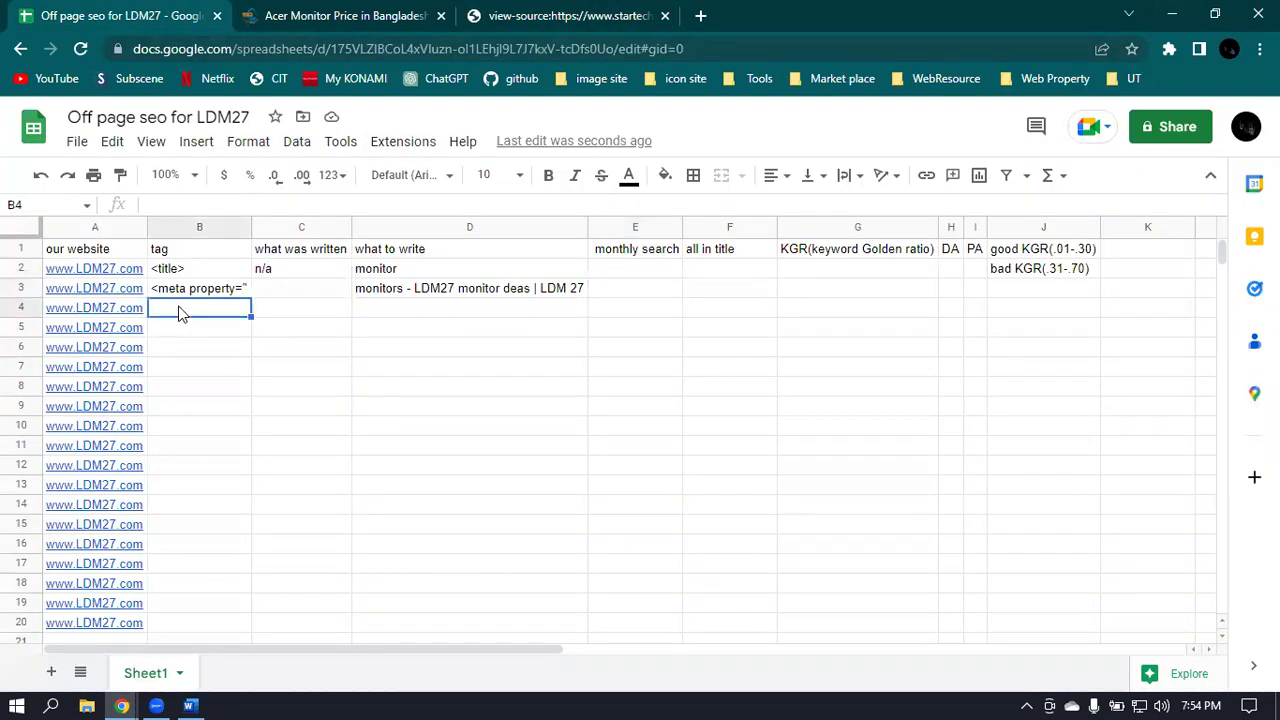
double_click(180, 308)
key("ctrl+v")
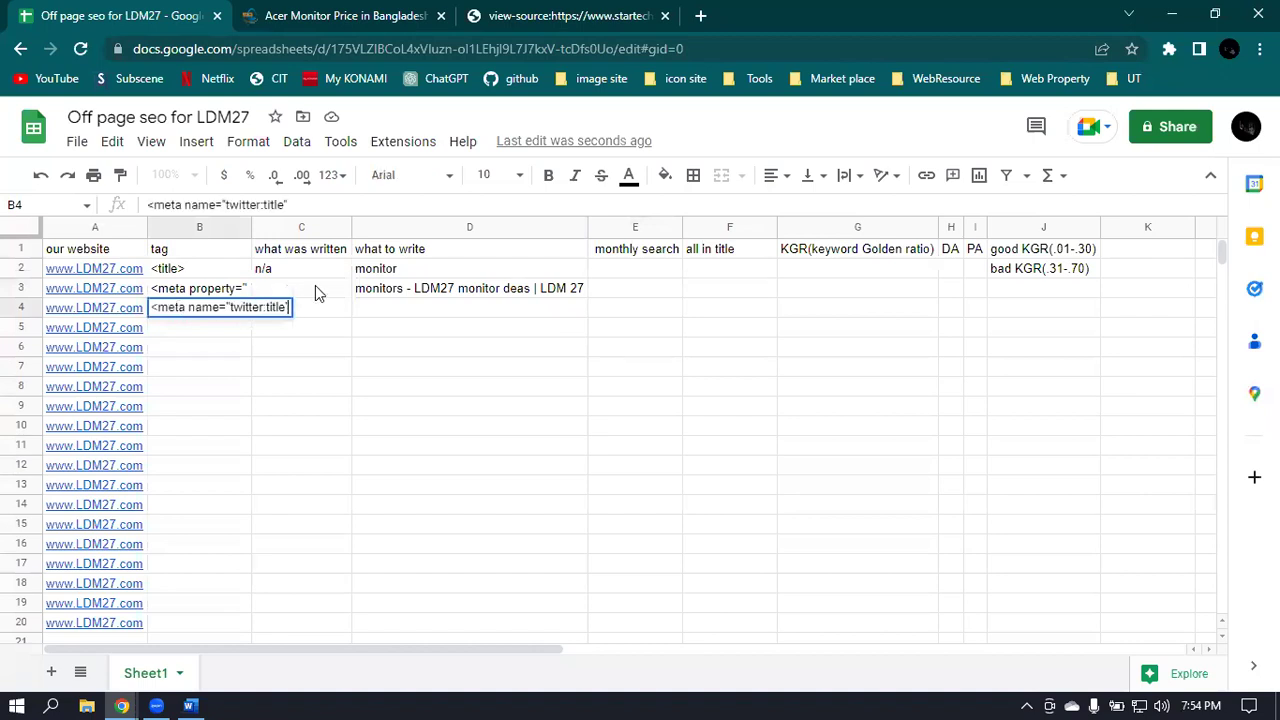
Finish the B4 entry and widen the tag column to fit its text.
left_click(250, 229)
left_click(476, 321)
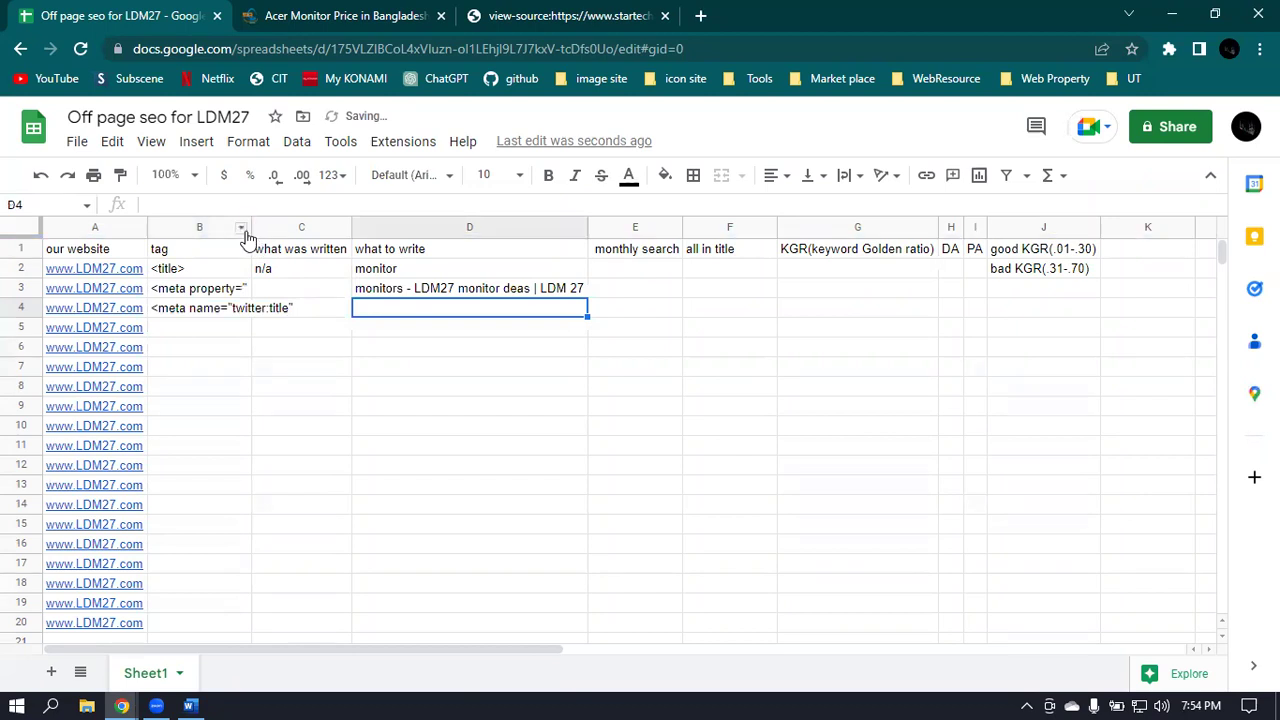
left_click_drag(251, 234, 297, 234)
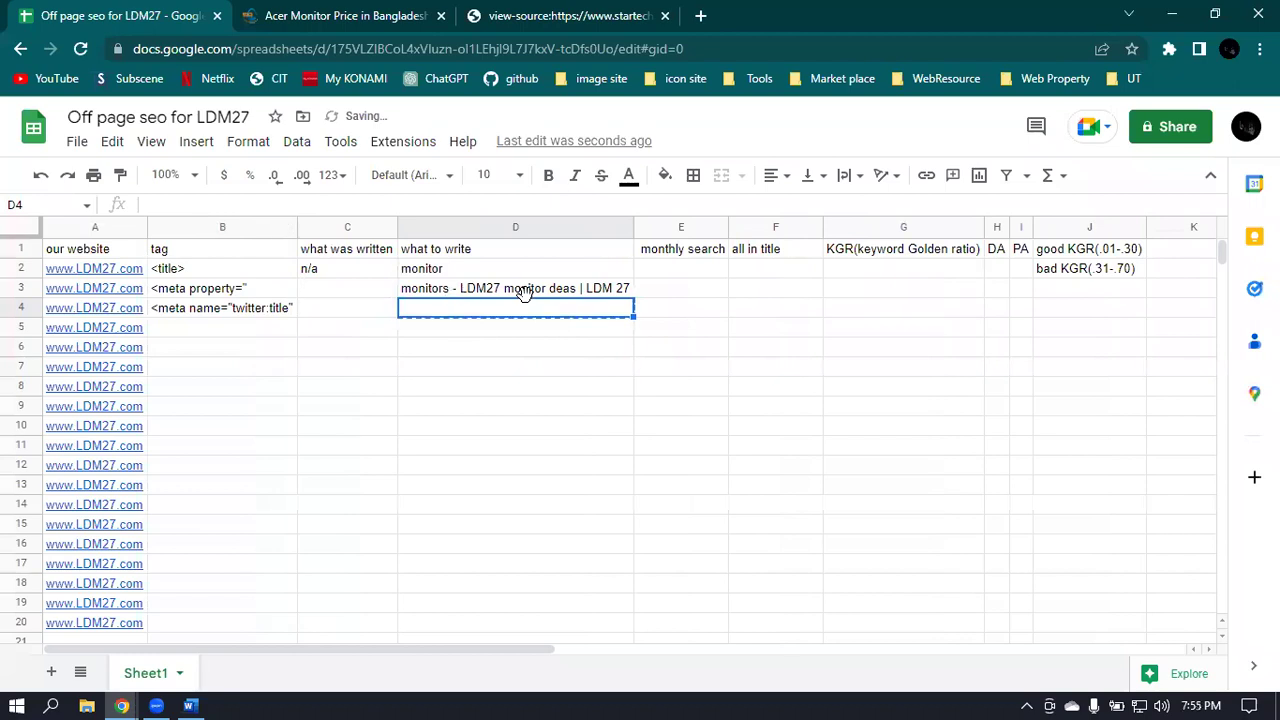
Fill the what to write text from D3 down into cell D4.
left_click(624, 285)
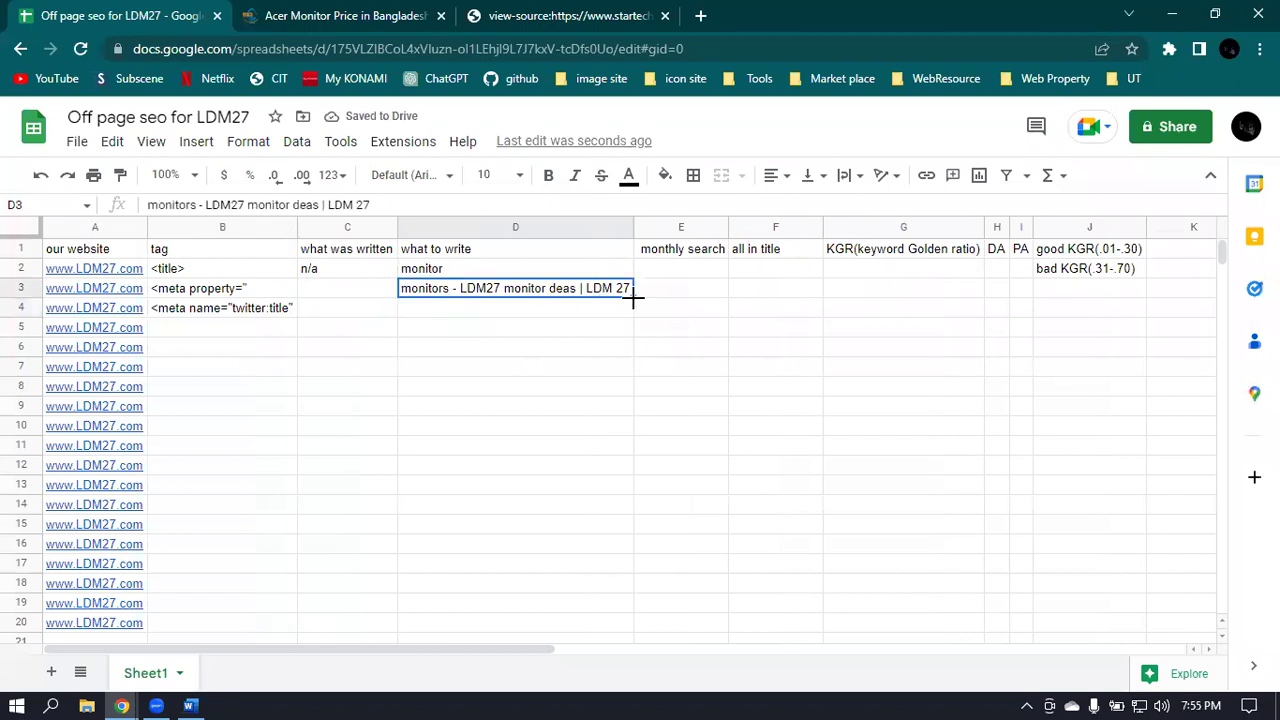
left_click_drag(632, 296, 493, 314)
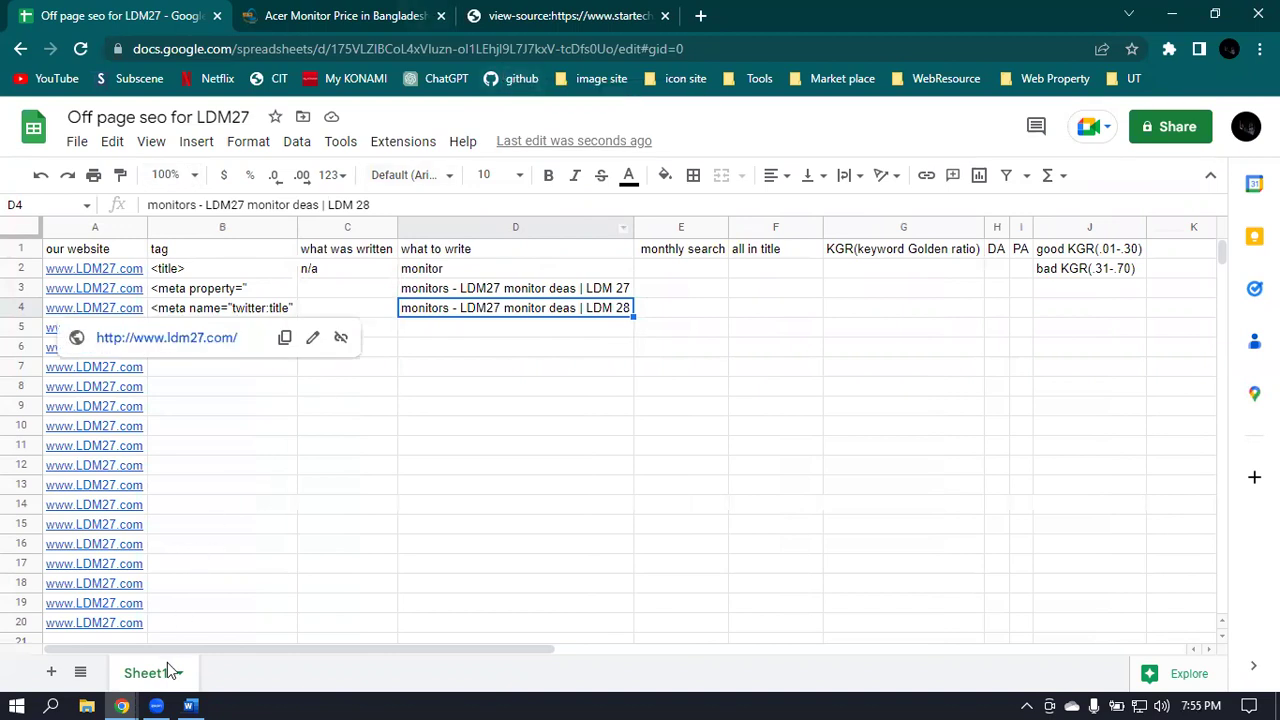
Switch to the Google results for monitor and highlight the Currys result's description text.
mouse_move(123, 695)
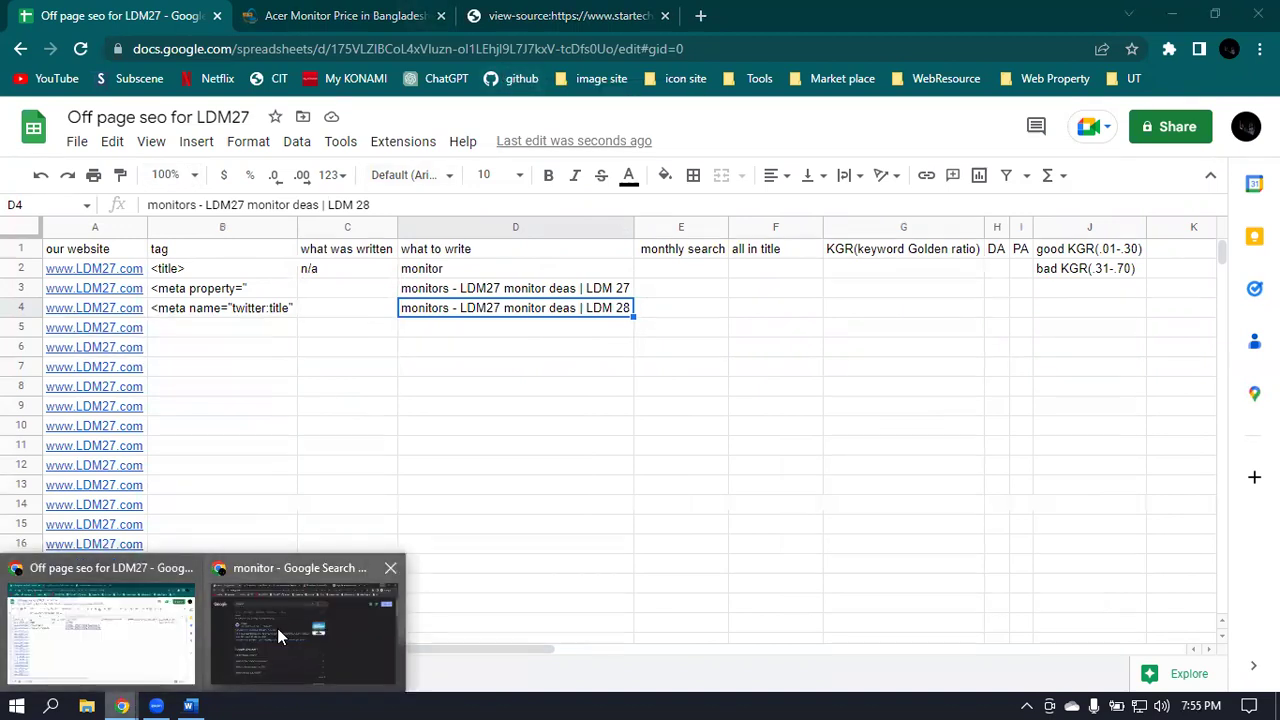
left_click(283, 628)
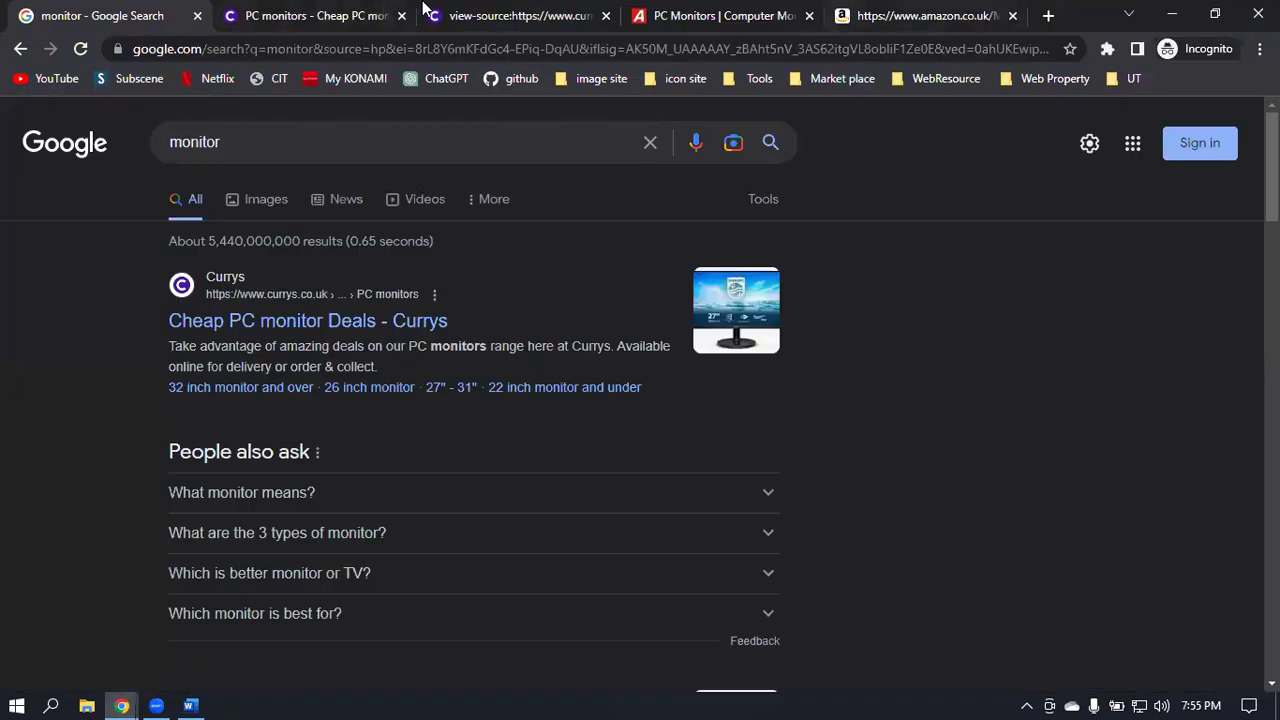
left_click(560, 15)
left_click(170, 12)
left_click_drag(385, 367, 167, 345)
left_click(1076, 341)
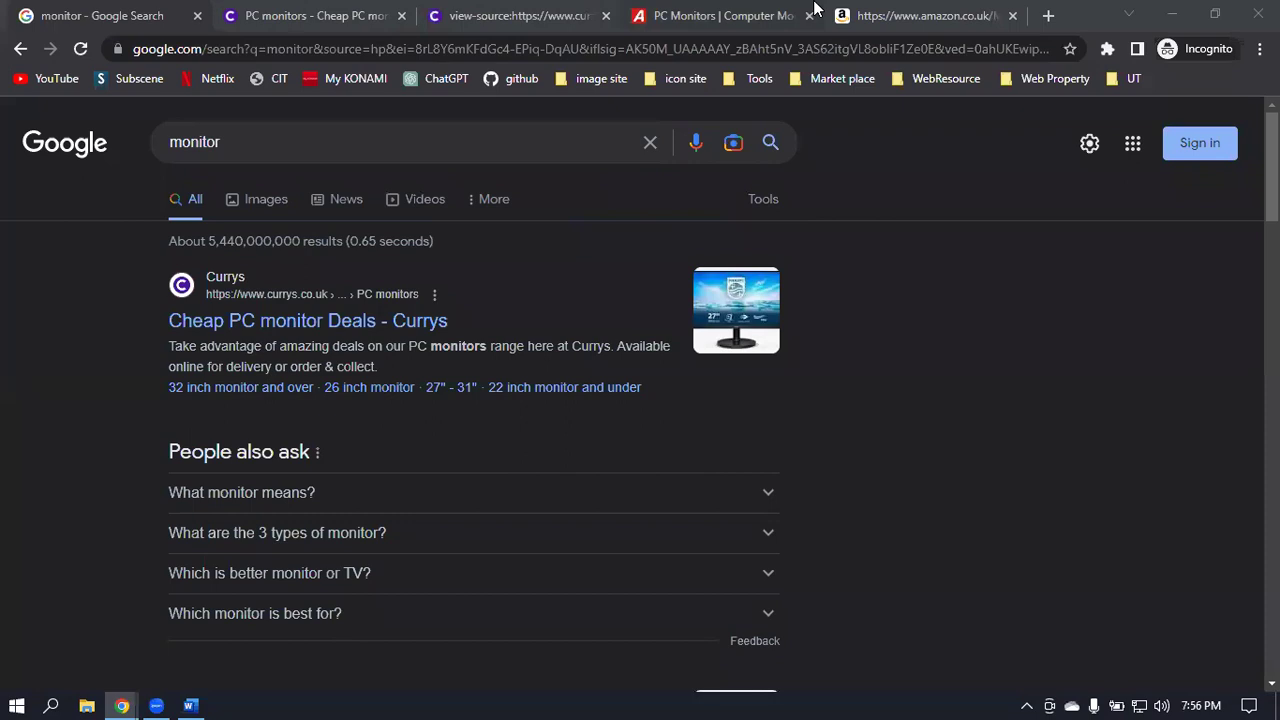
mouse_move(812, 6)
left_click_drag(167, 340, 392, 371)
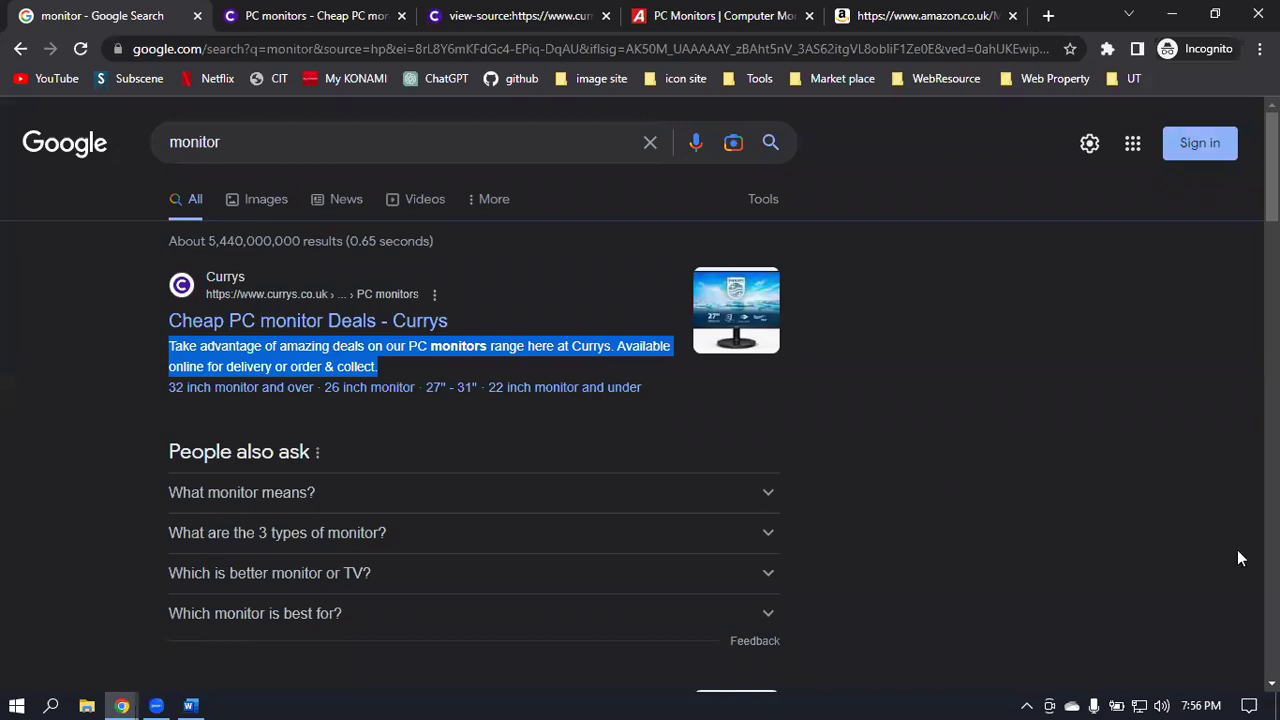
Look through the Argos result and top stories further down, and compare them with the Currys result's description.
left_click(948, 394)
scroll(950, 395, "down", 1)
scroll(950, 395, "down", 2)
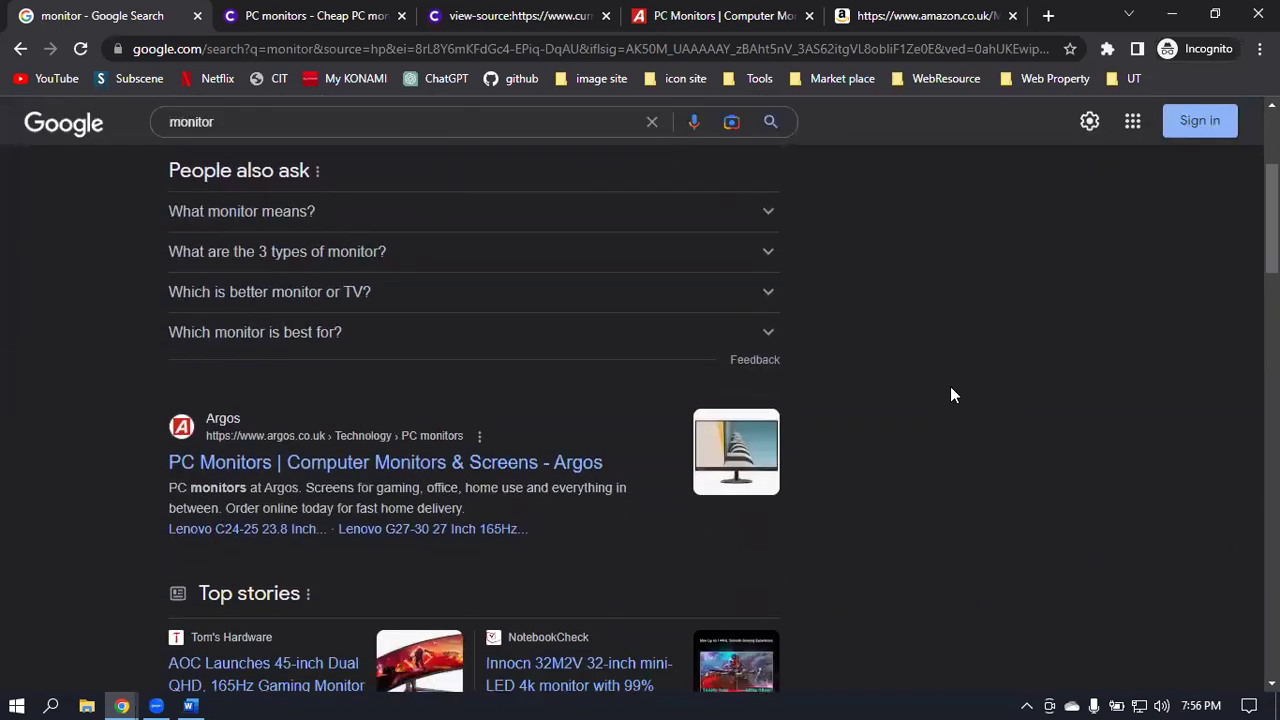
scroll(950, 395, "down", 1)
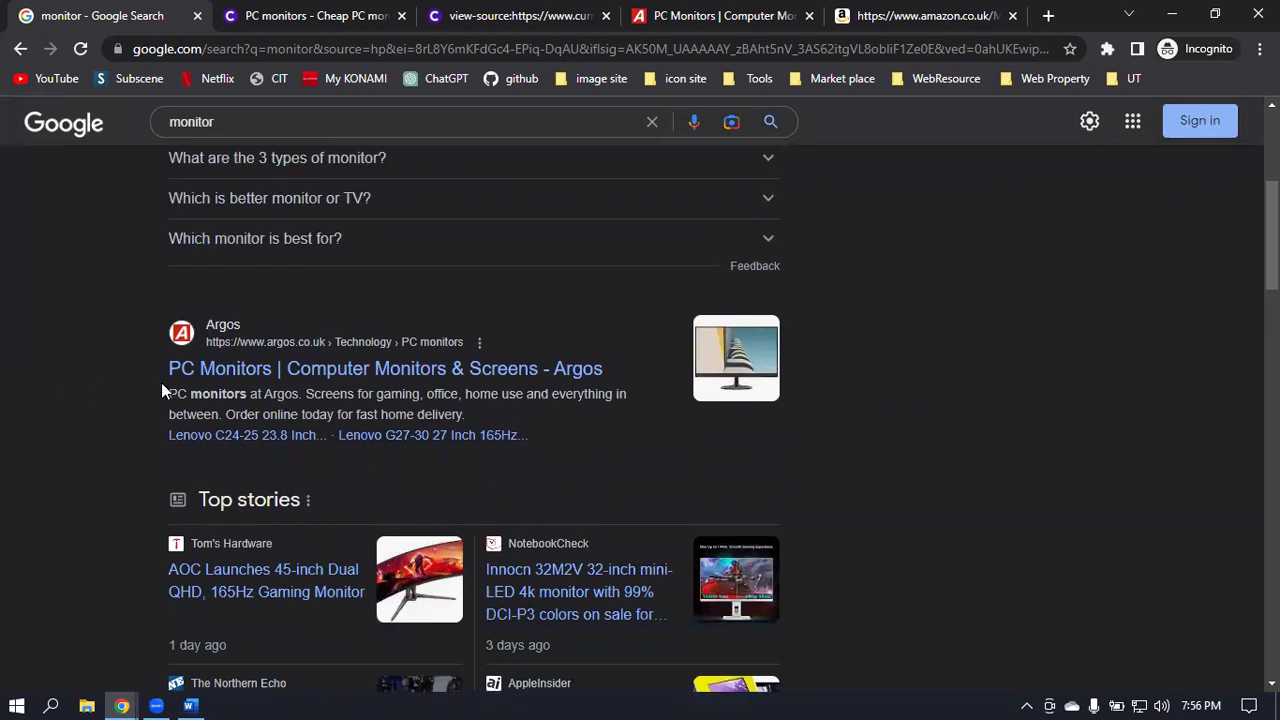
scroll(480, 422, "down", 2)
scroll(480, 414, "down", 5)
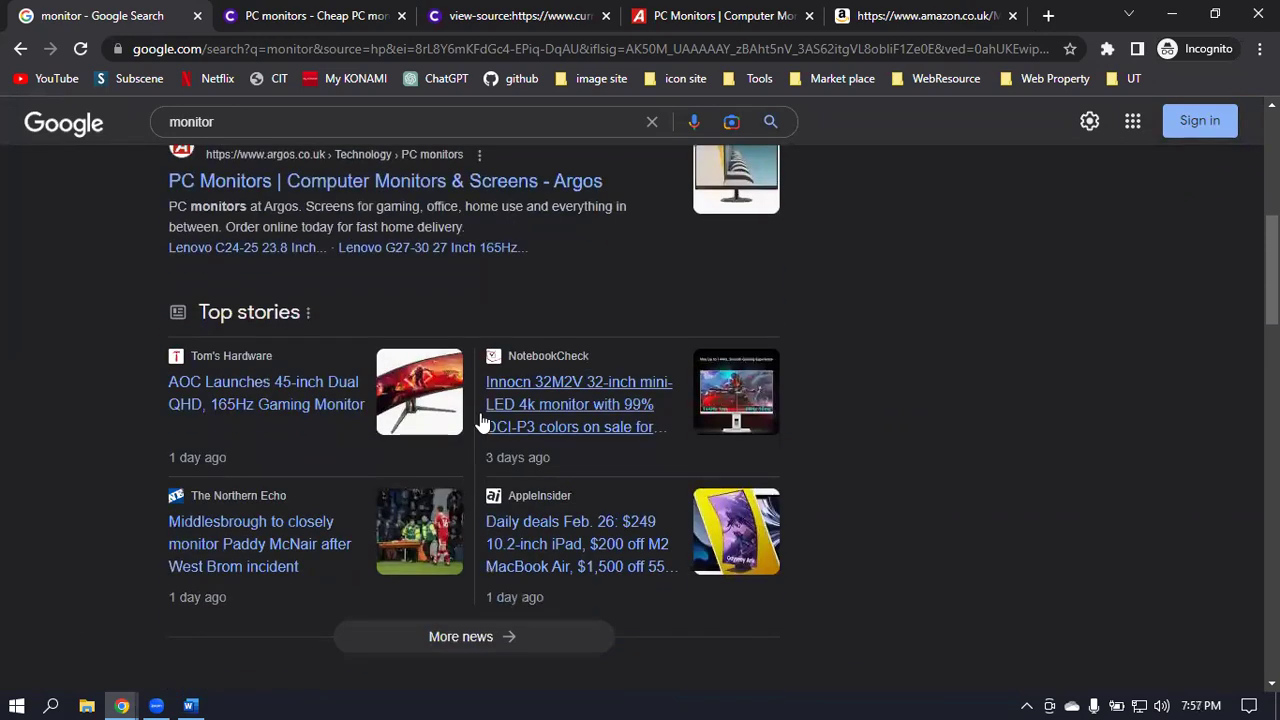
scroll(480, 421, "up", 10)
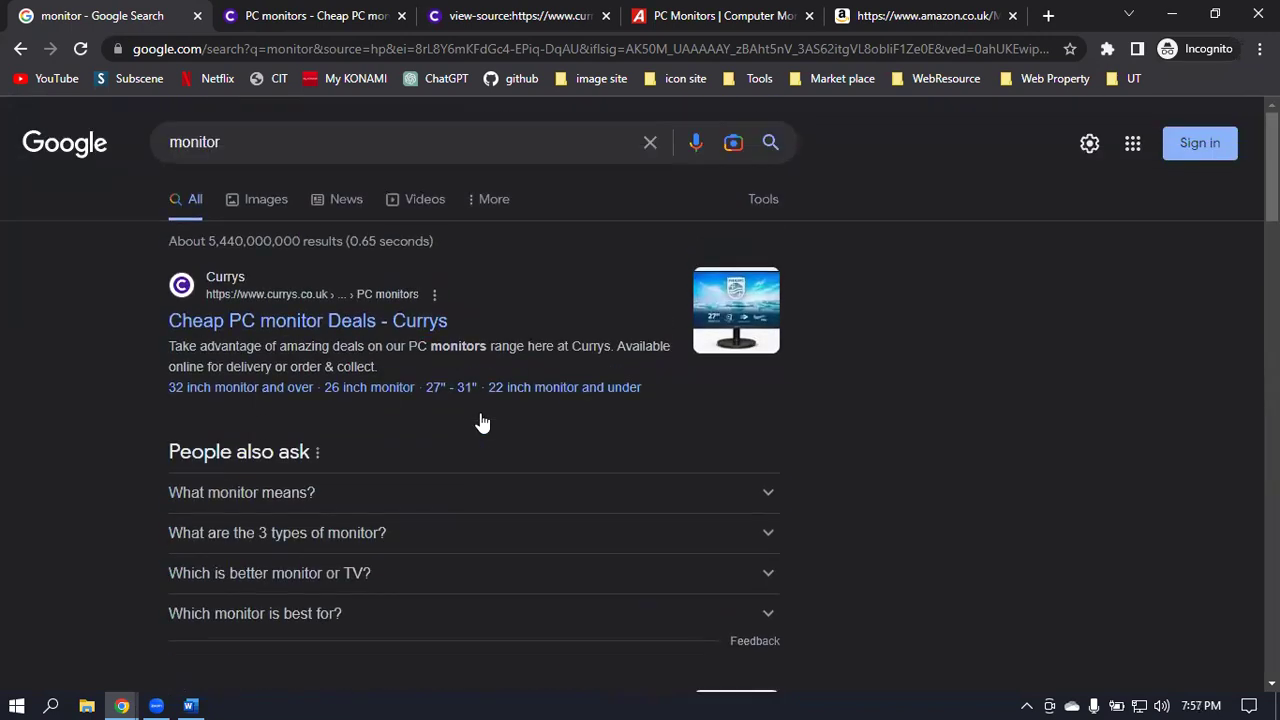
left_click_drag(381, 369, 165, 338)
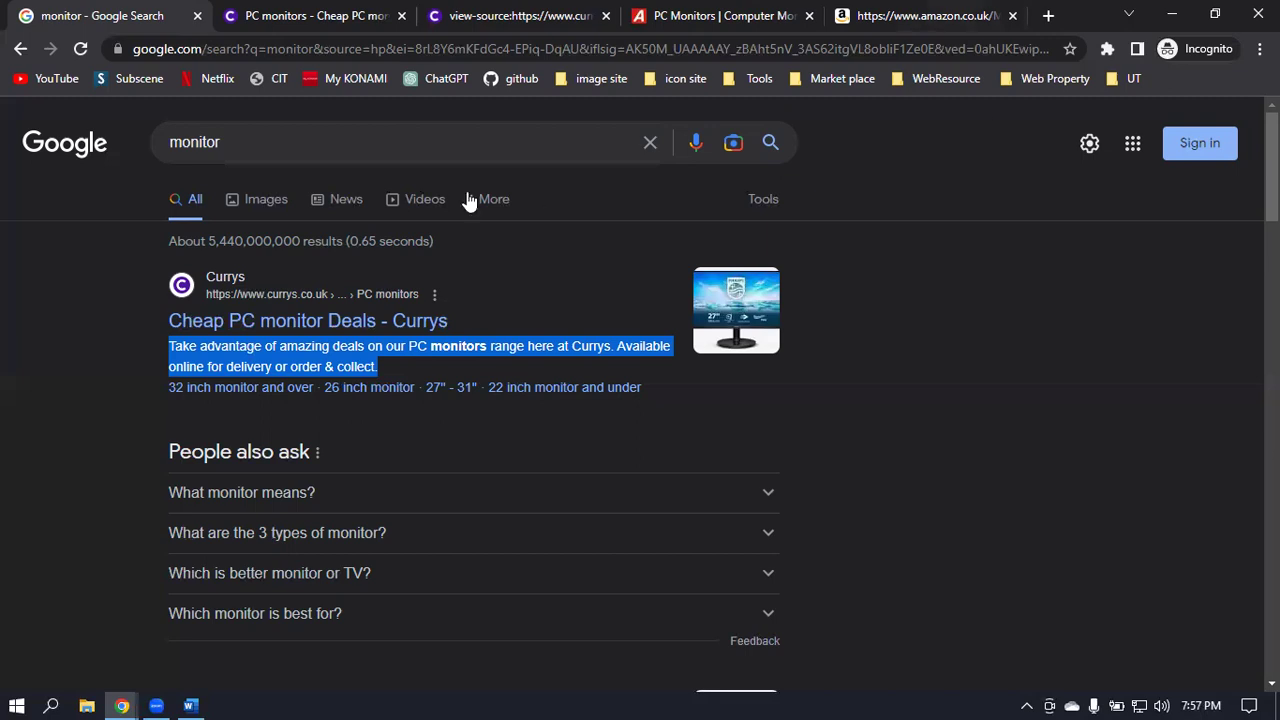
left_click(249, 141)
left_click(986, 285)
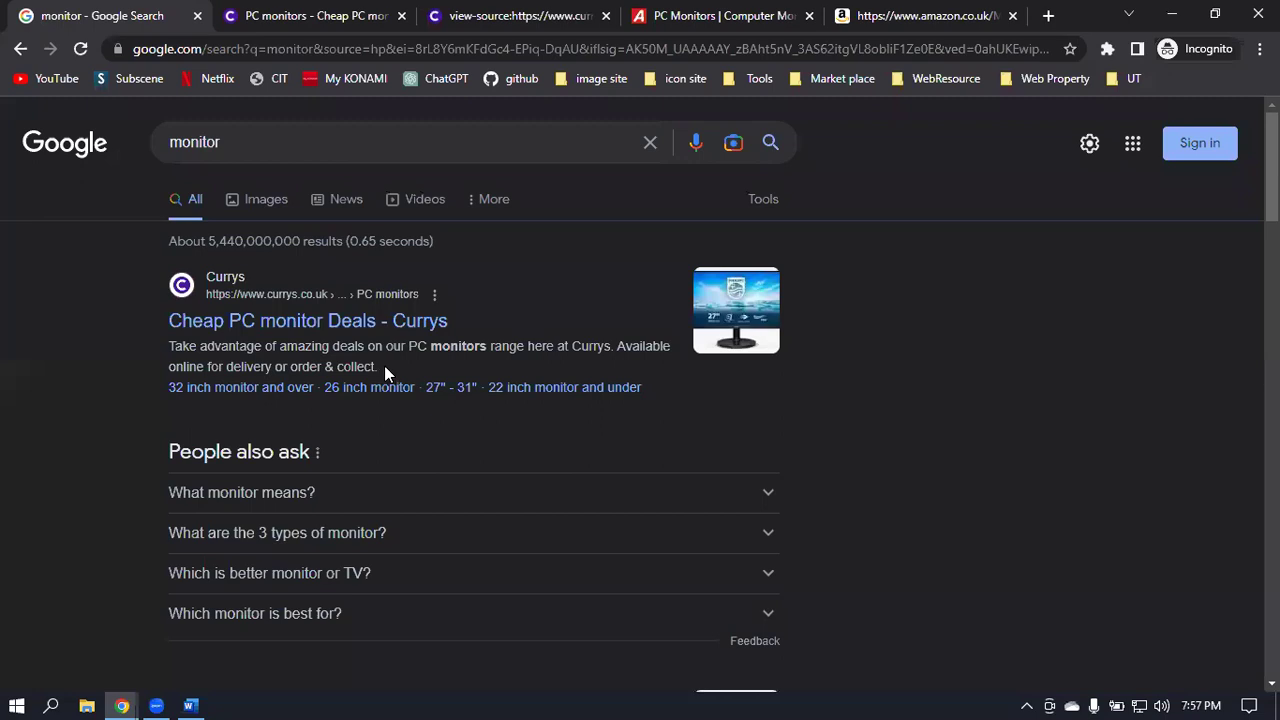
left_click_drag(381, 366, 170, 347)
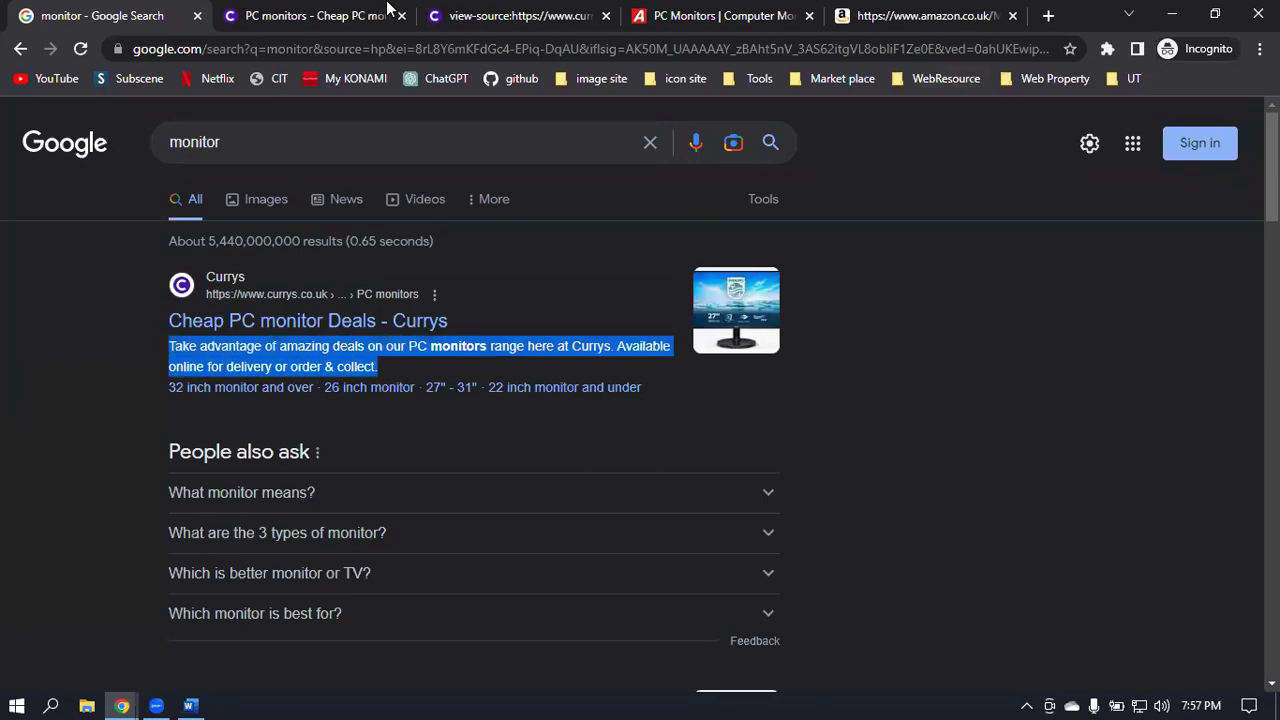
Search the Currys page source for "monitors" and highlight the whole meta description line.
left_click(545, 15)
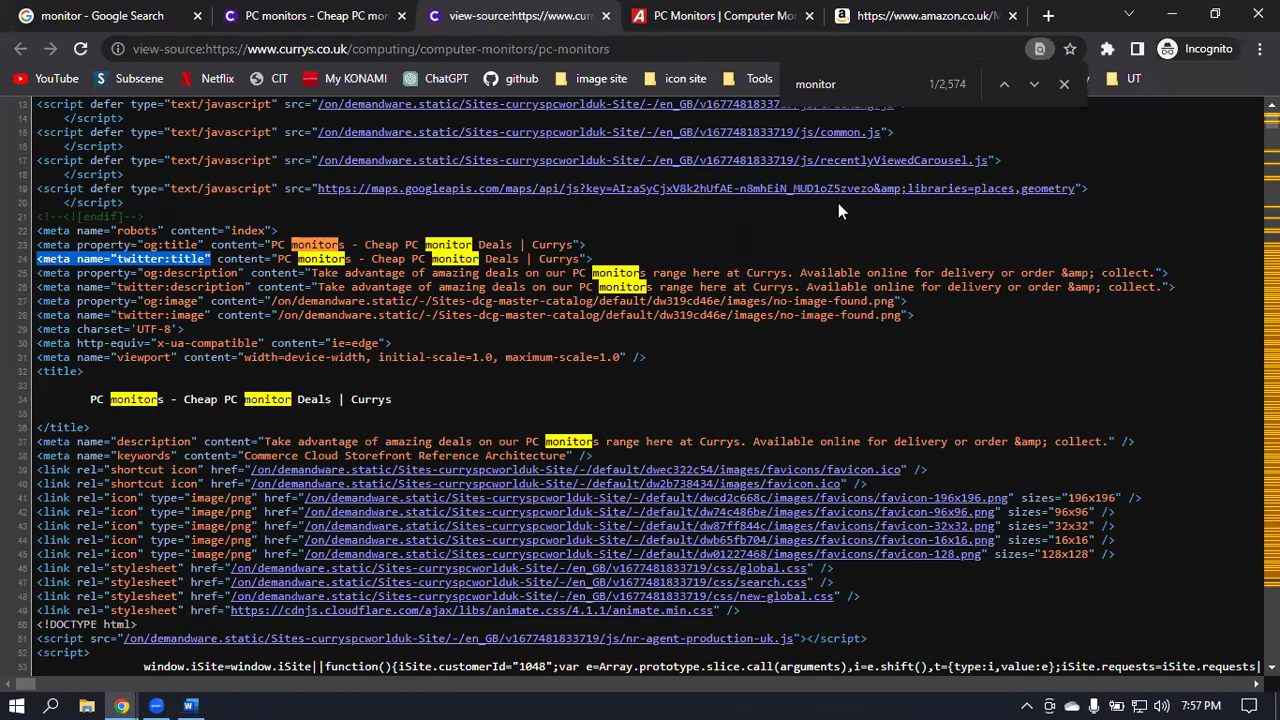
left_click(884, 91)
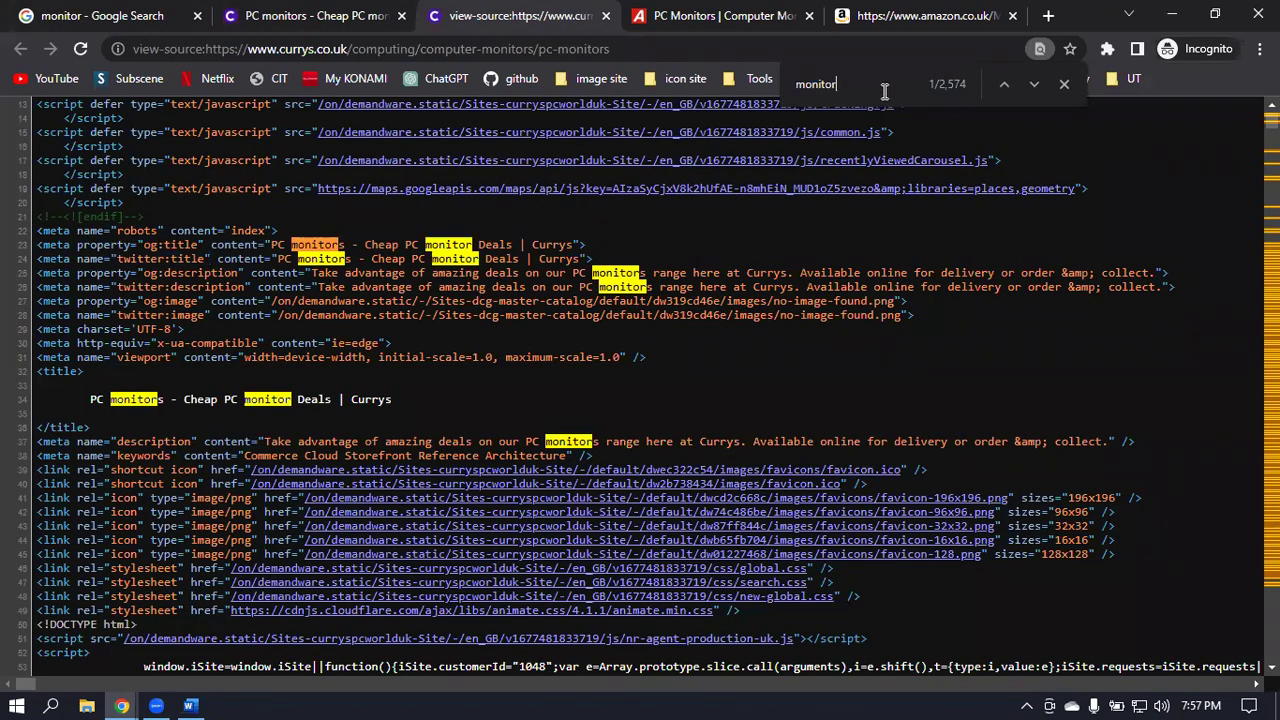
type("s")
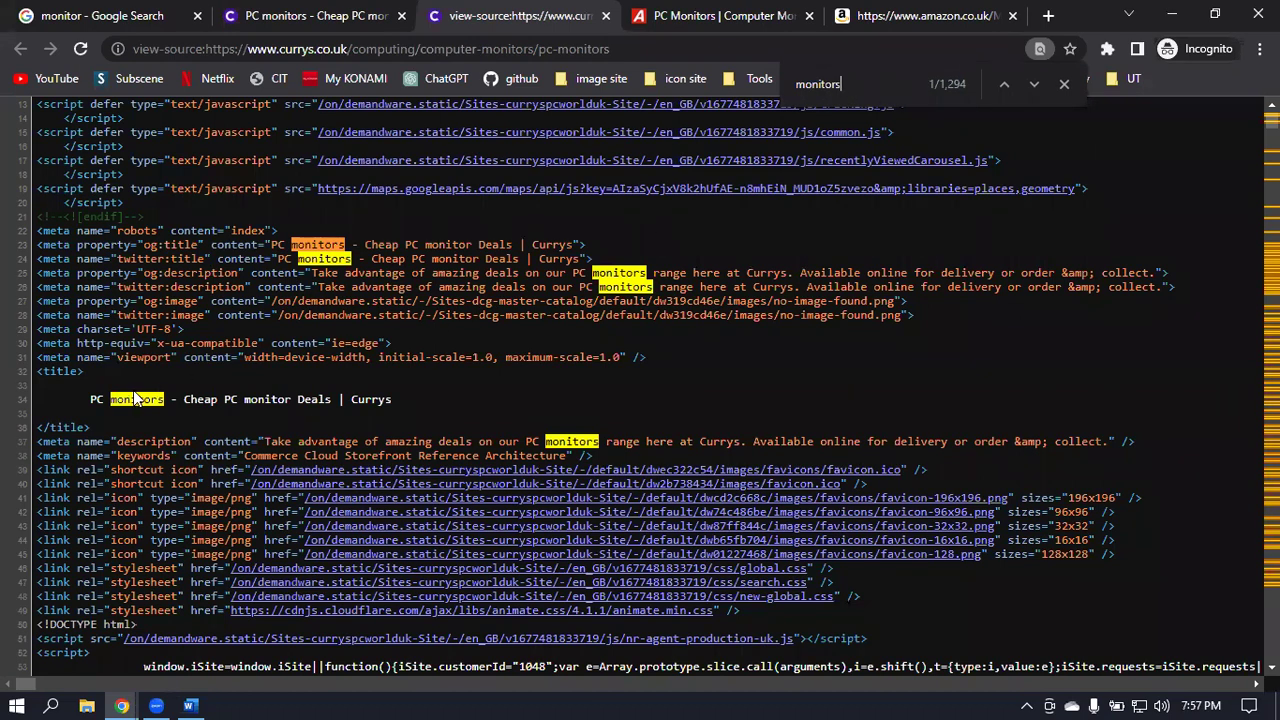
scroll(162, 420, "down", 2)
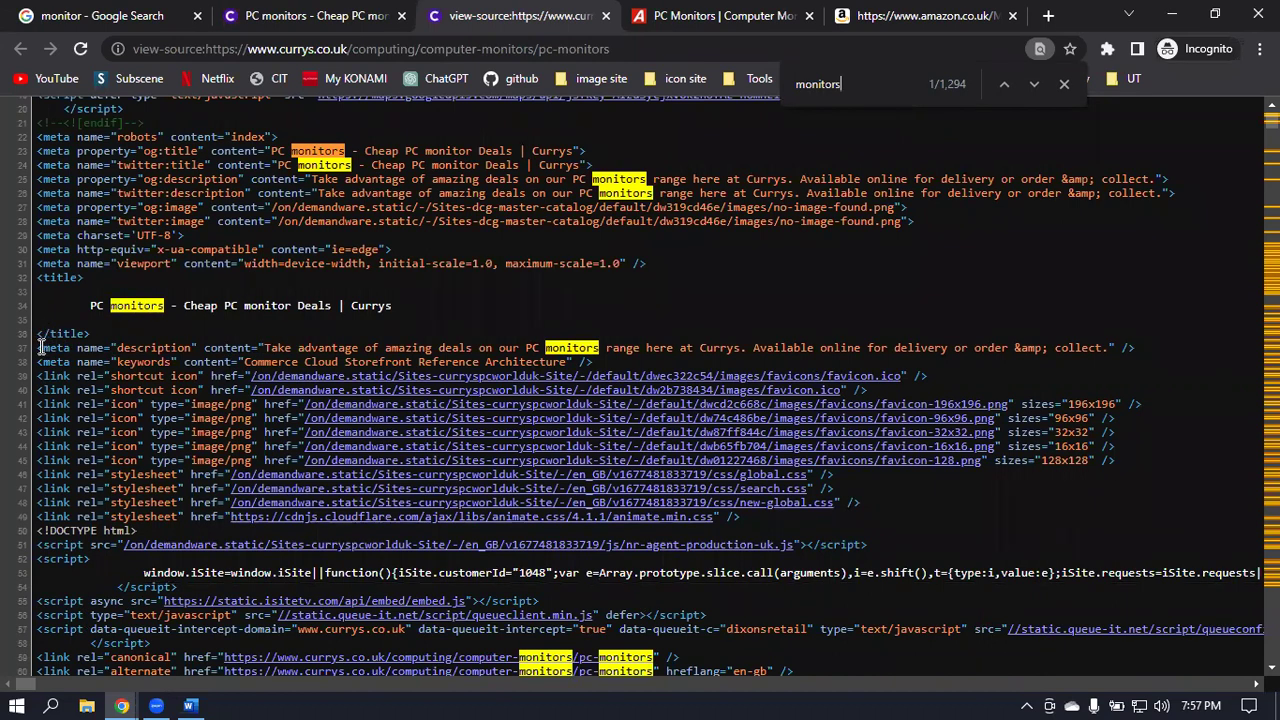
left_click_drag(37, 348, 1135, 349)
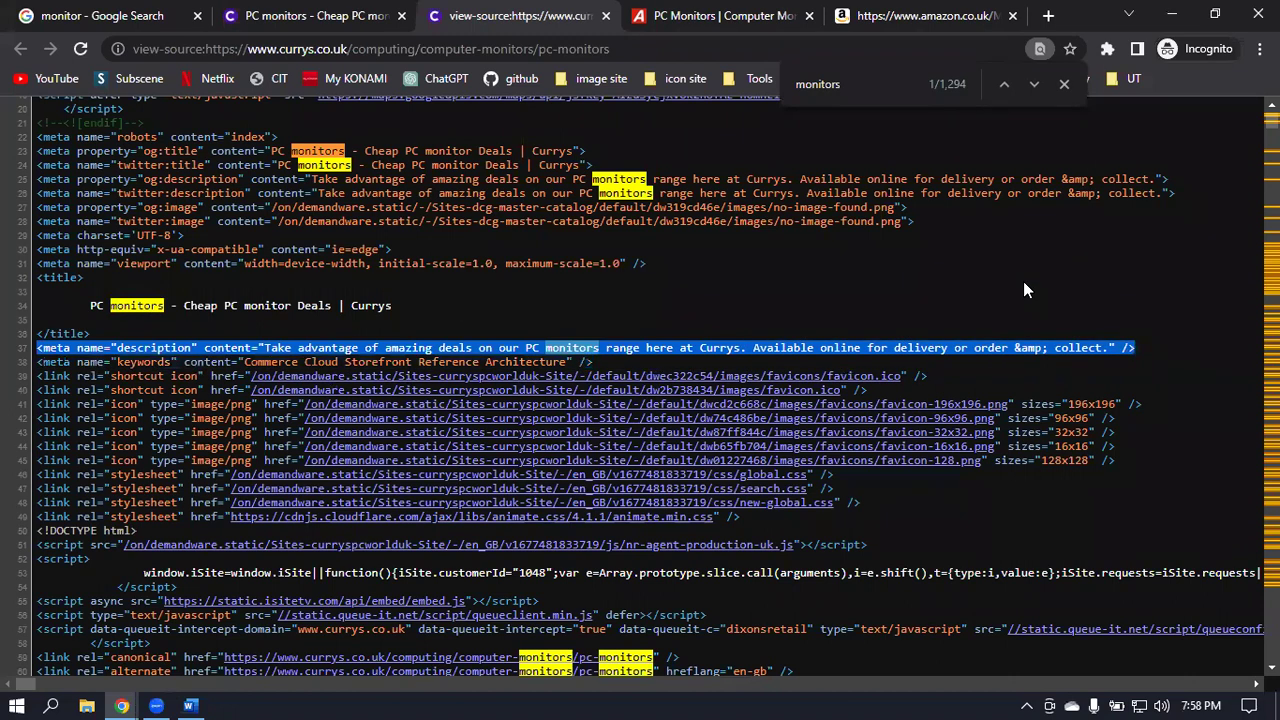
Close the Currys PC monitors page and return to the Currys page source.
left_click(330, 15)
left_click(117, 12)
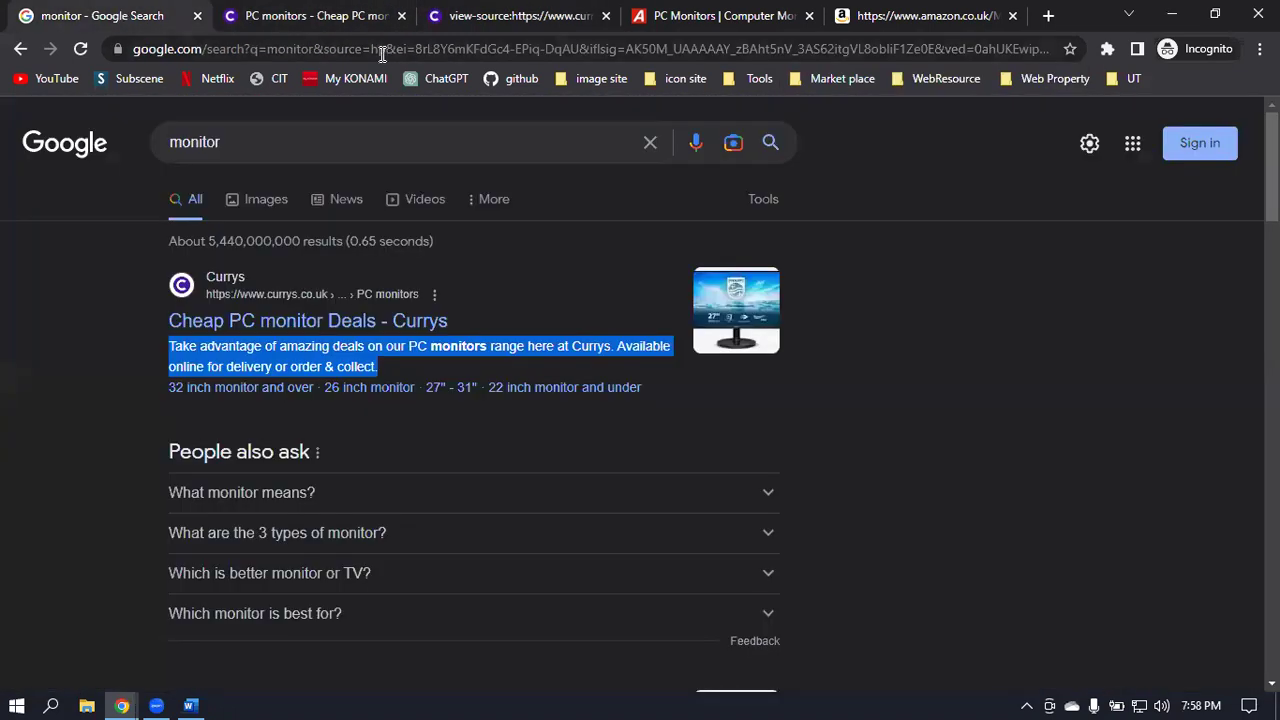
left_click(401, 15)
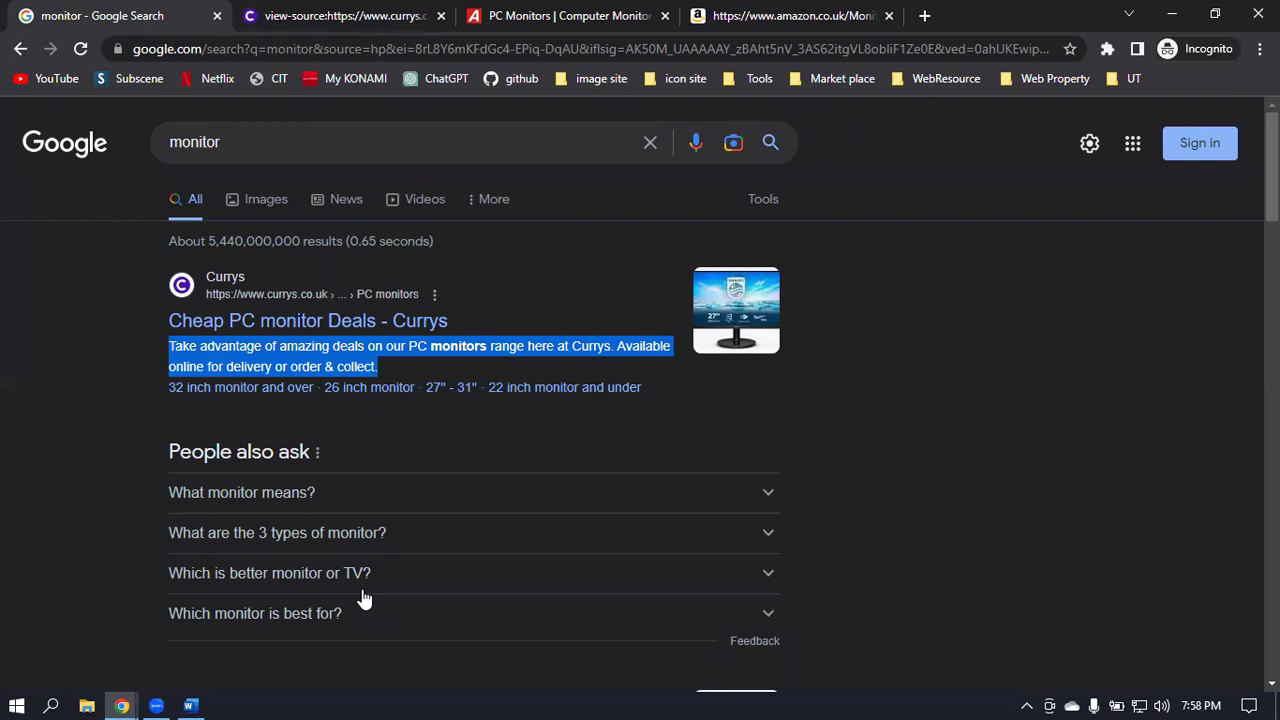
left_click(122, 14)
left_click(366, 12)
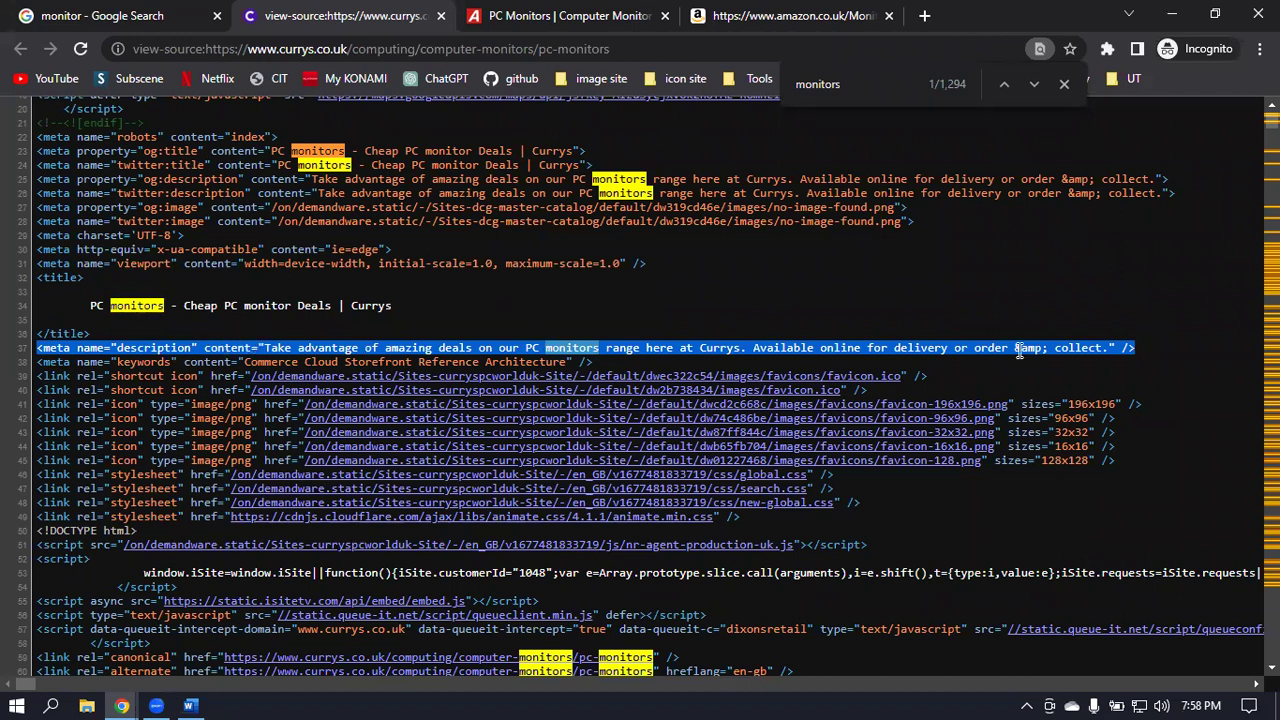
Copy <meta name="description" from the Currys source and paste it into tag cell B5 of the off-page SEO spreadsheet.
left_click_drag(125, 357, 141, 353)
left_click(74, 350)
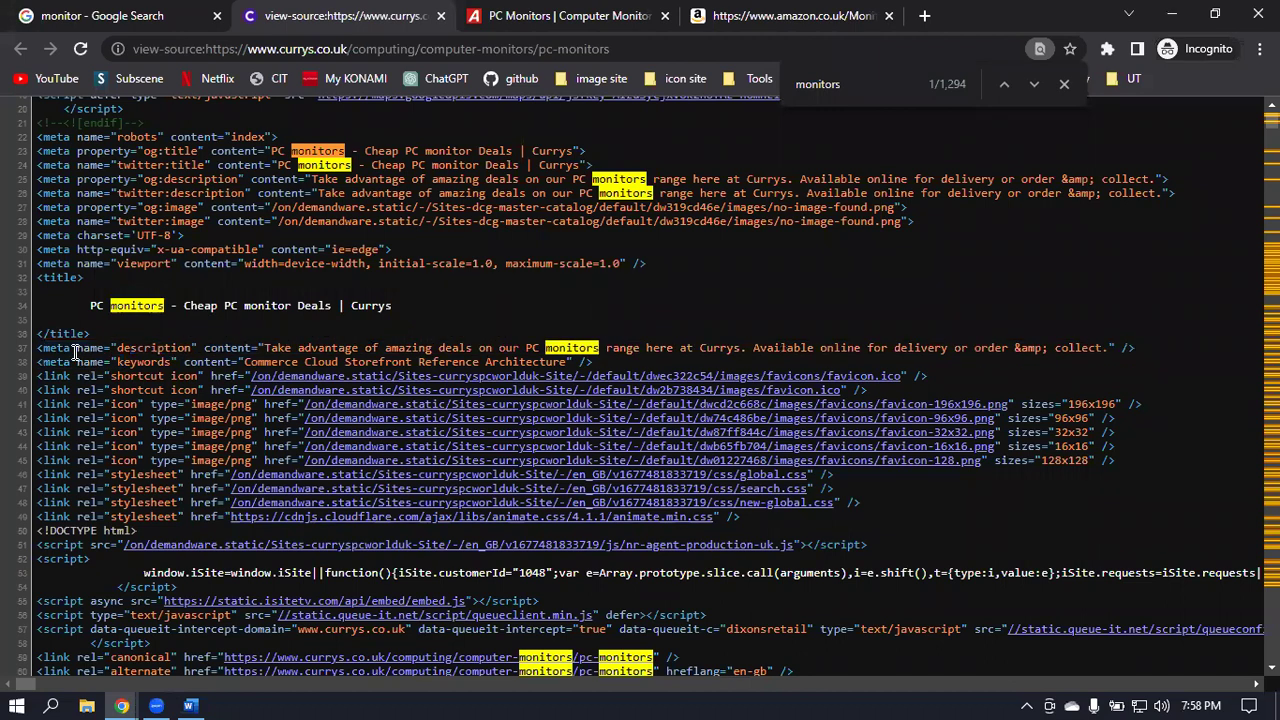
left_click_drag(37, 349, 199, 348)
key("ctrl+c")
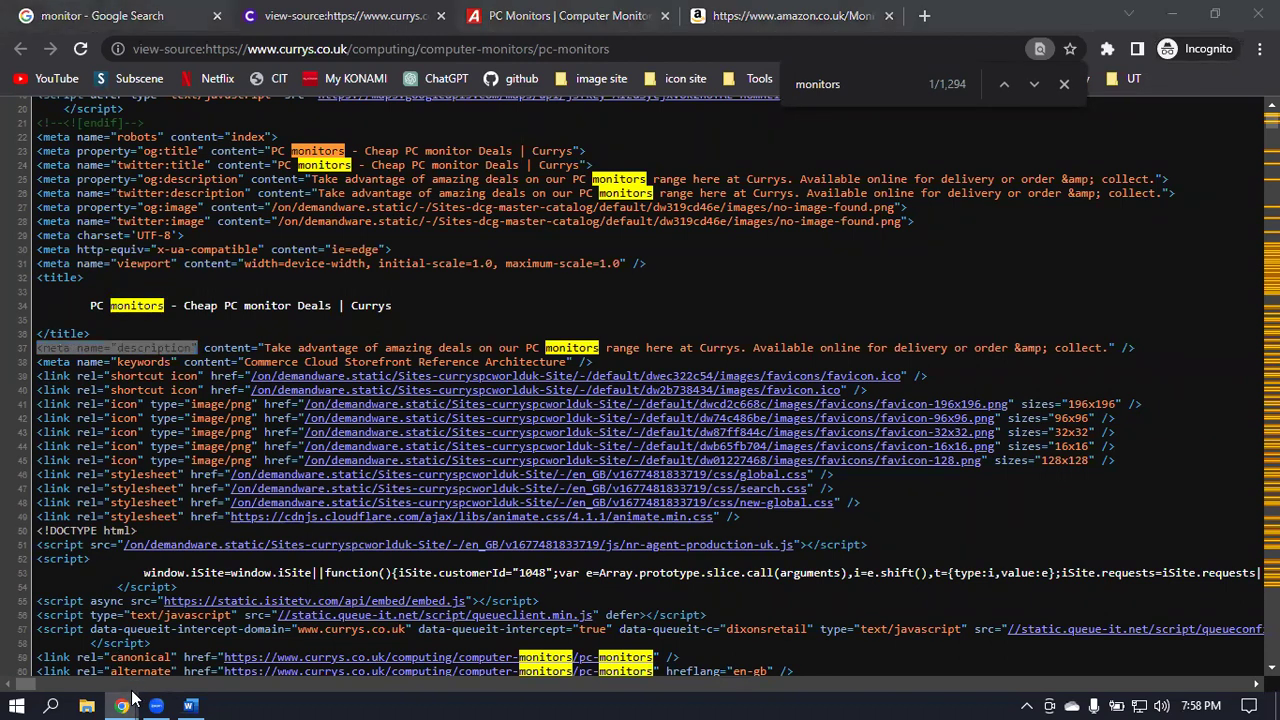
left_click(122, 647)
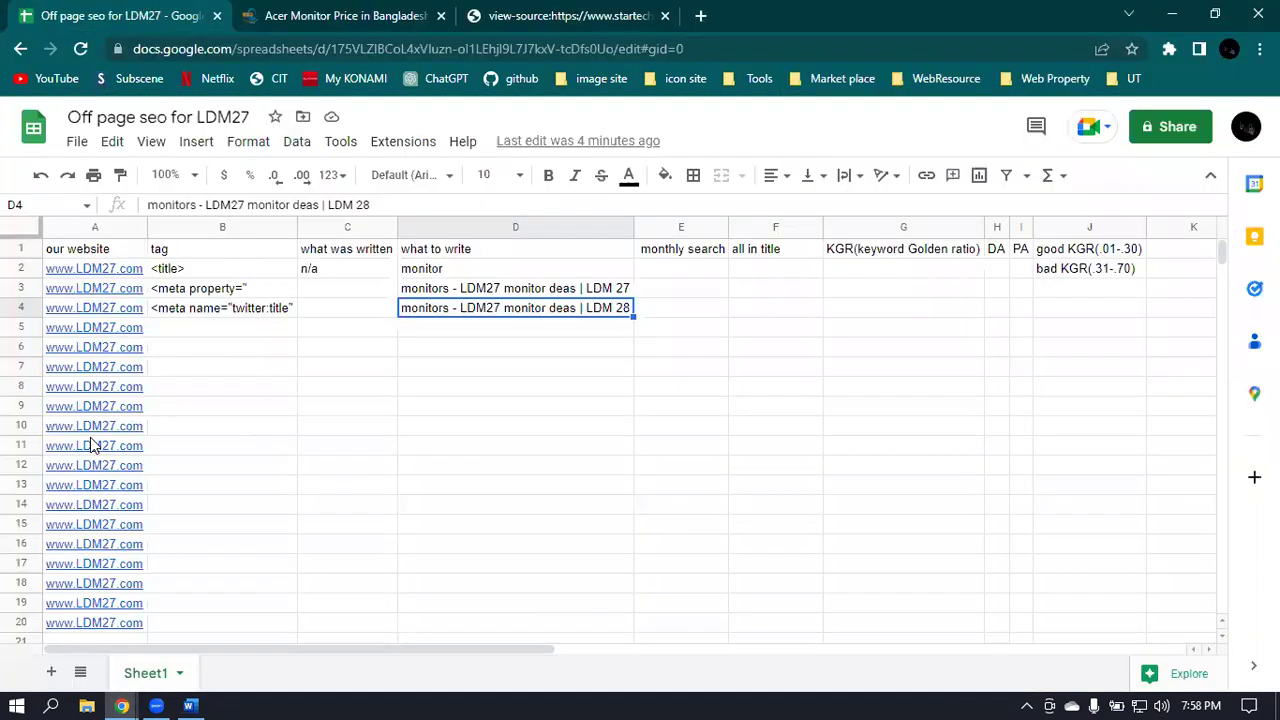
double_click(200, 330)
key("ctrl+v")
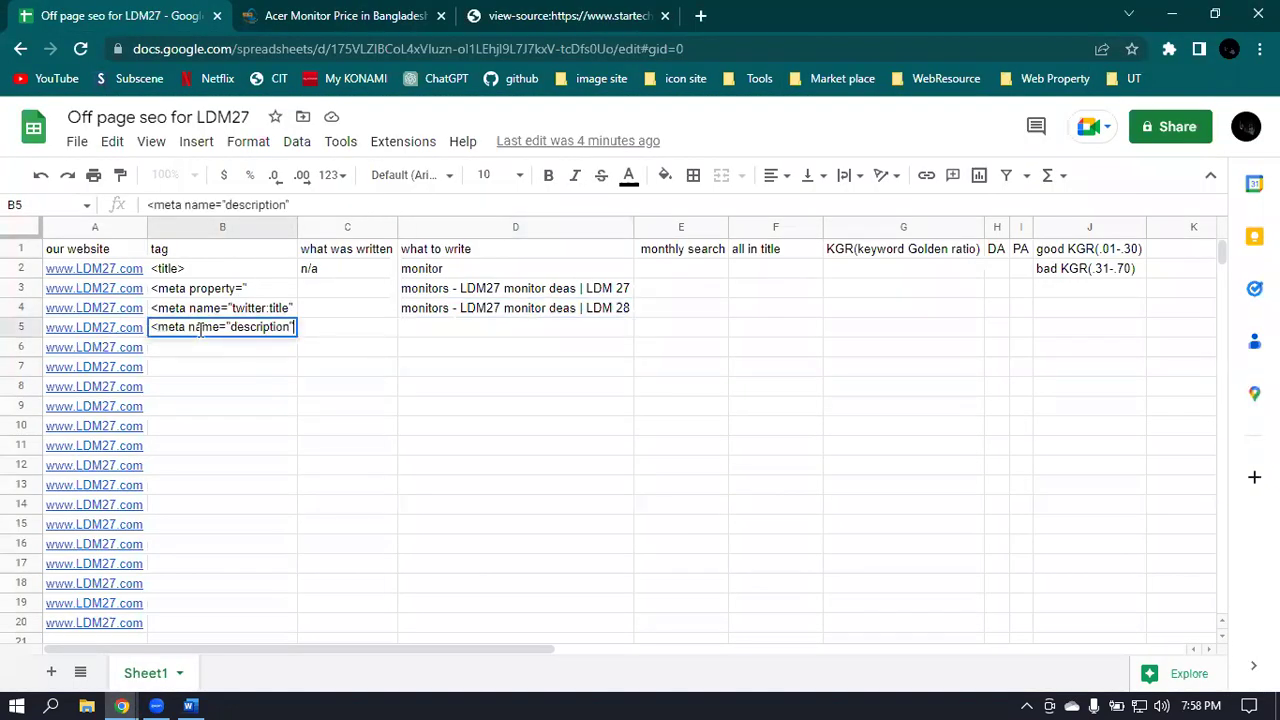
Try to enter "Discribe your monitor/ monitor for gaming keyword" in the what to write cell D5.
left_click(422, 323)
type("di")
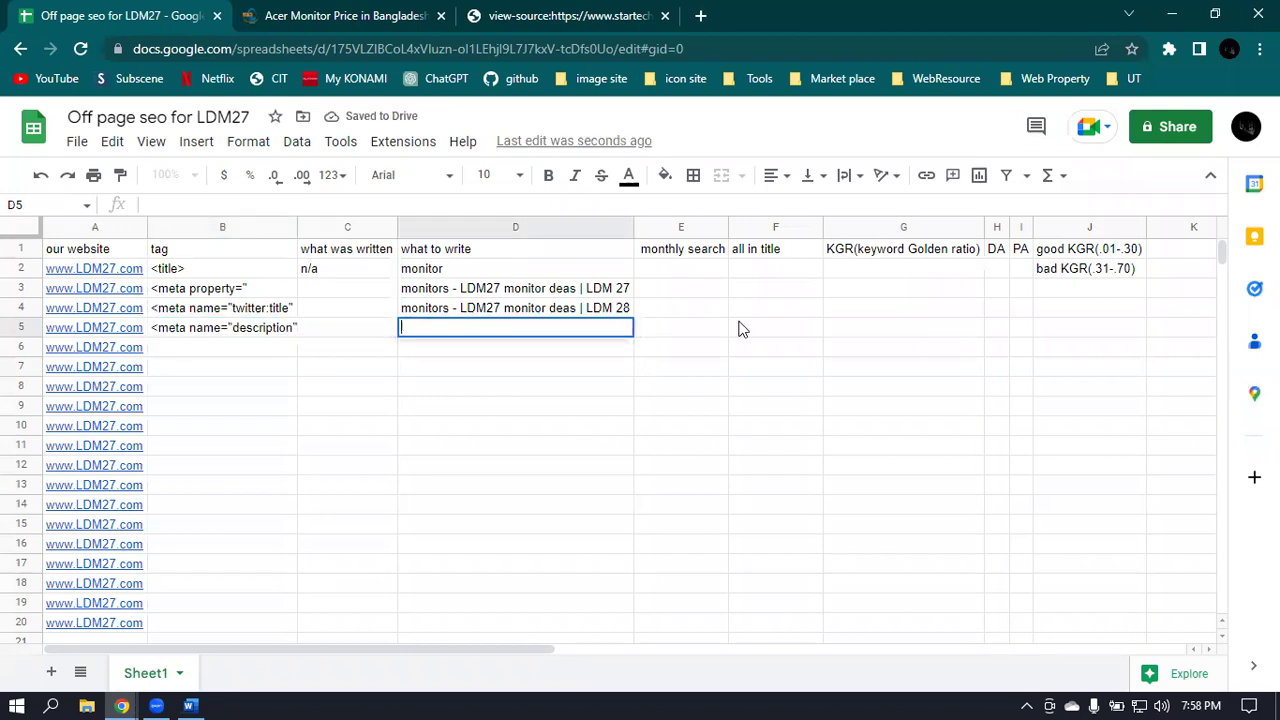
key("Return")
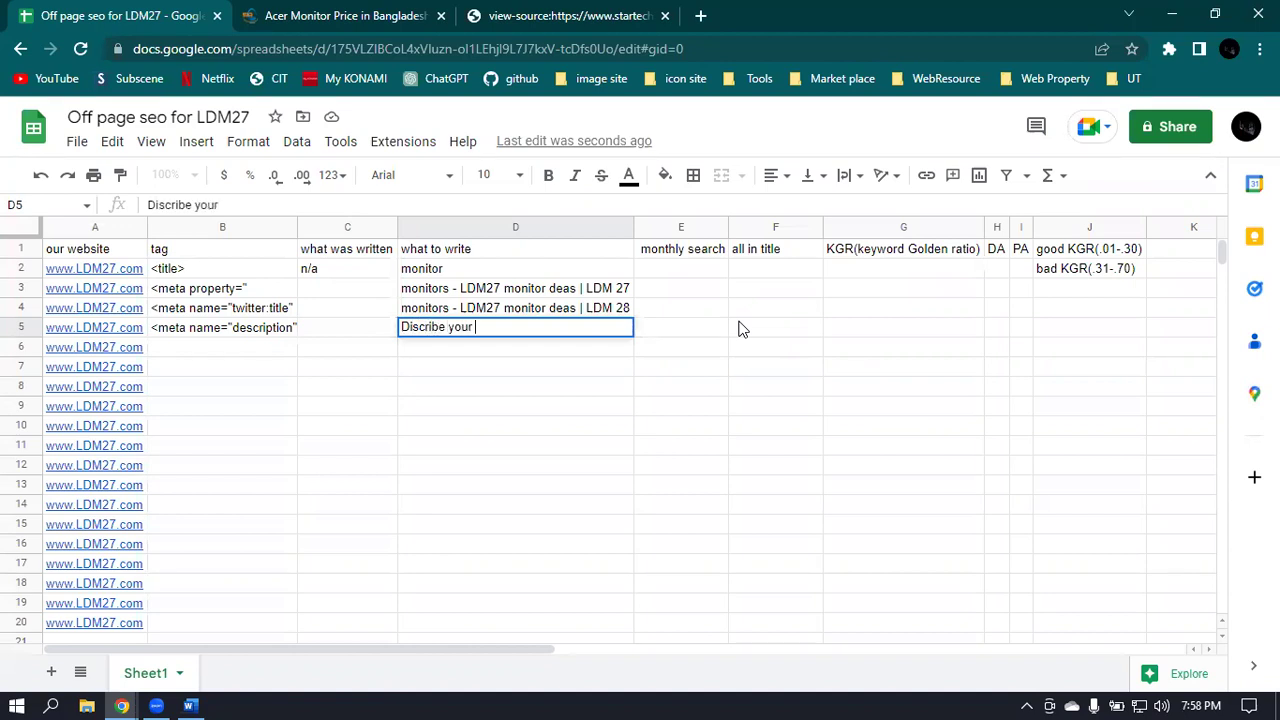
type("onitor?monitor")
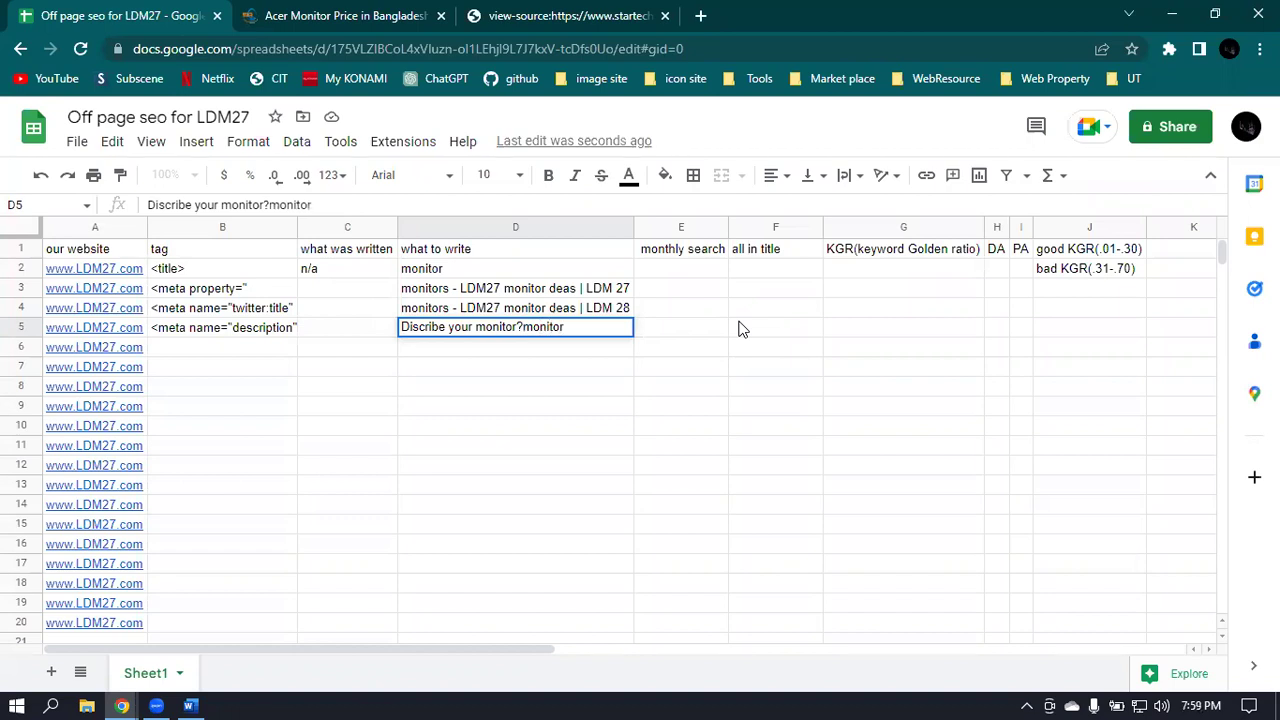
type(" for gaming")
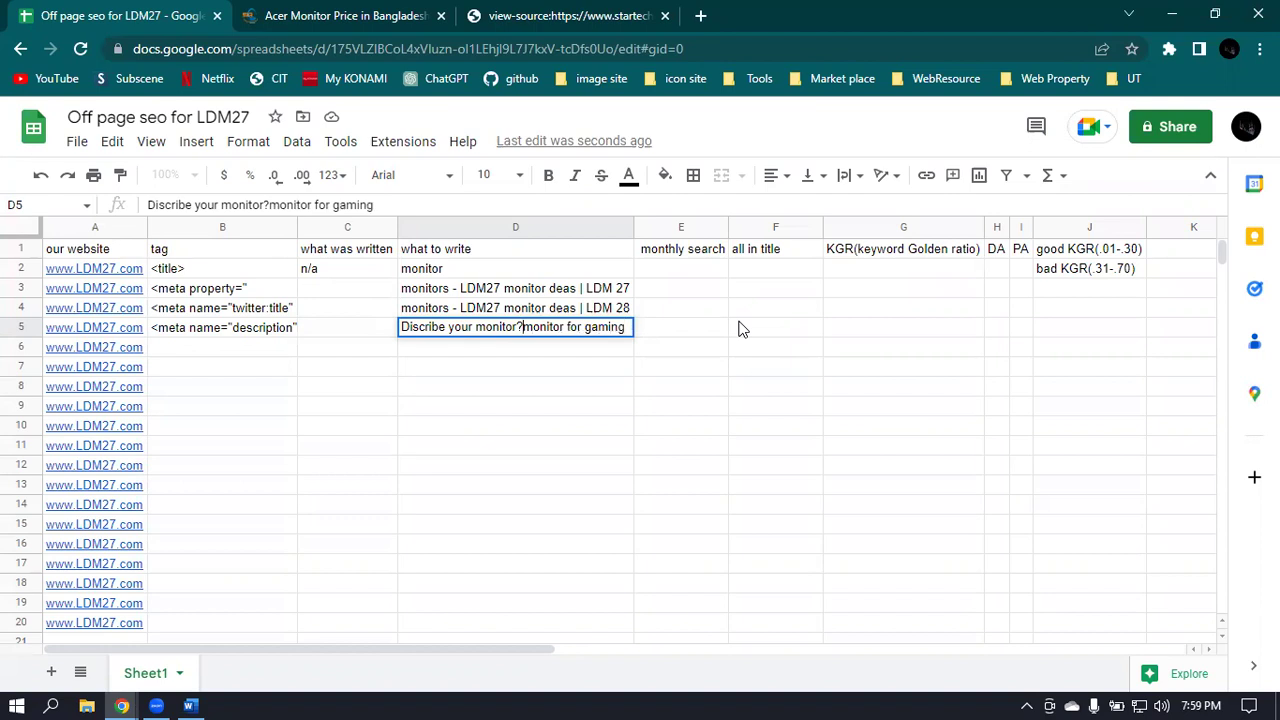
key("BackSpace")
type("/")
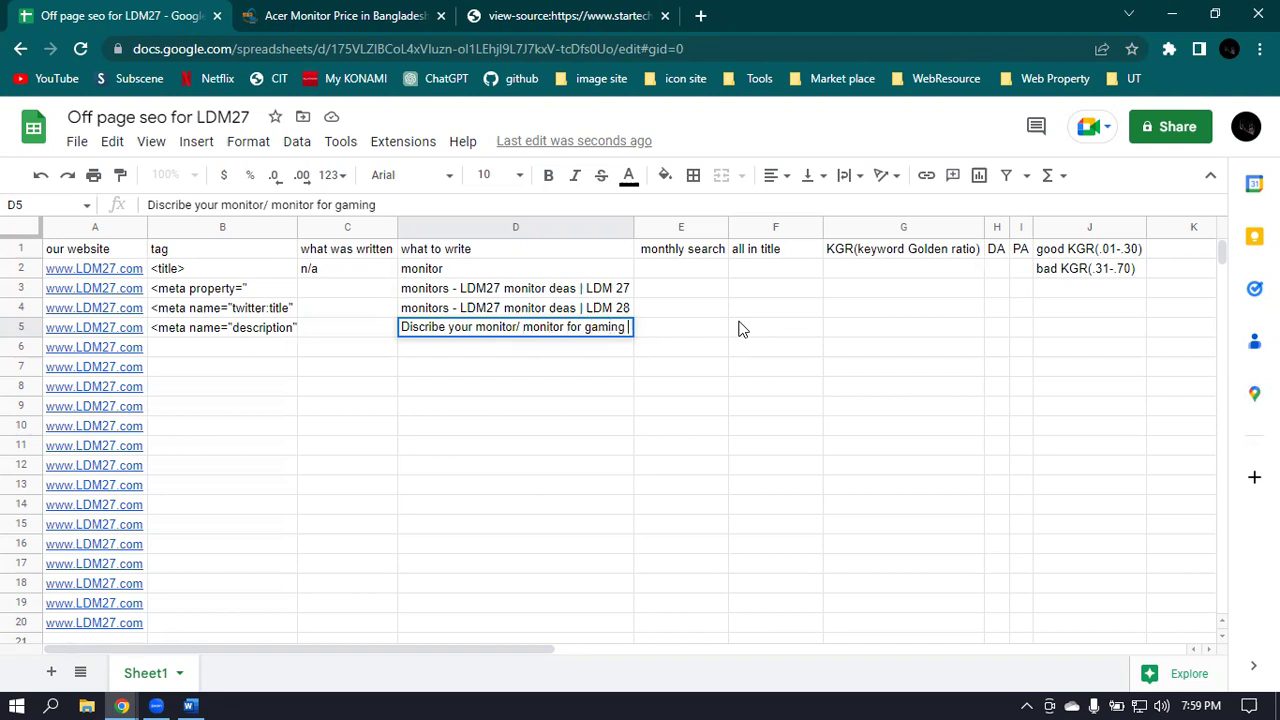
type("keyword")
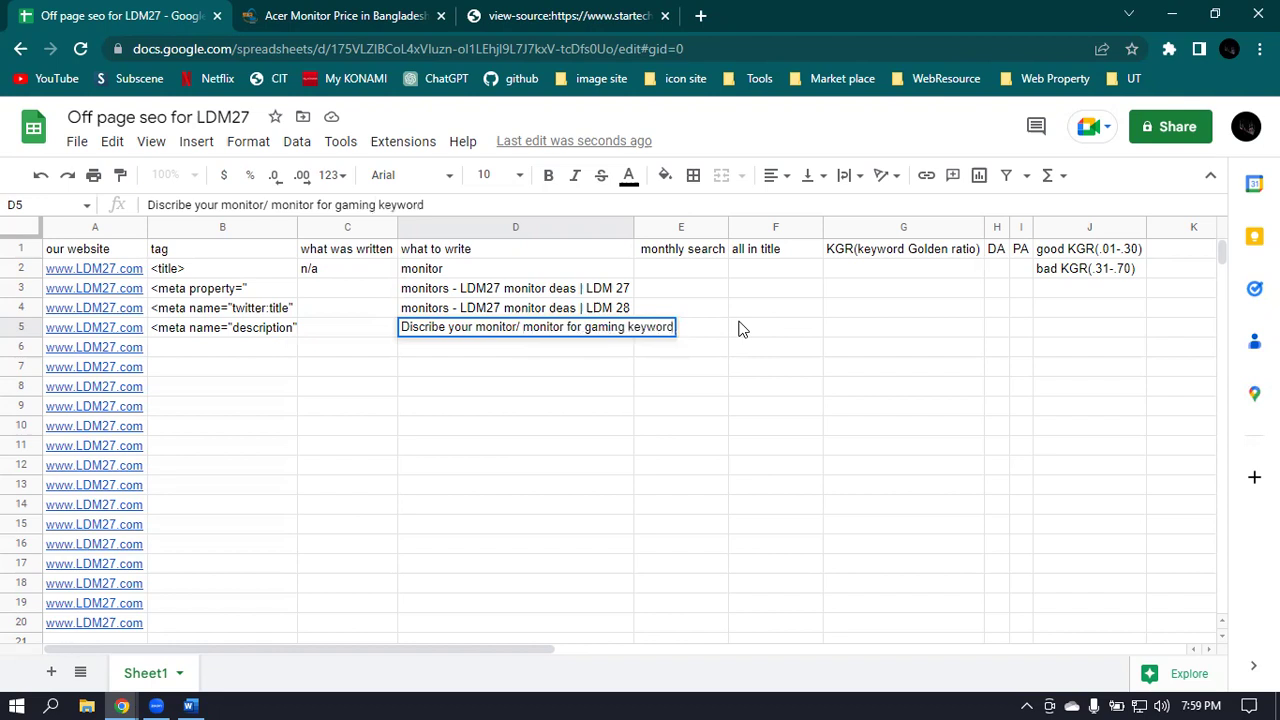
right_click(623, 229)
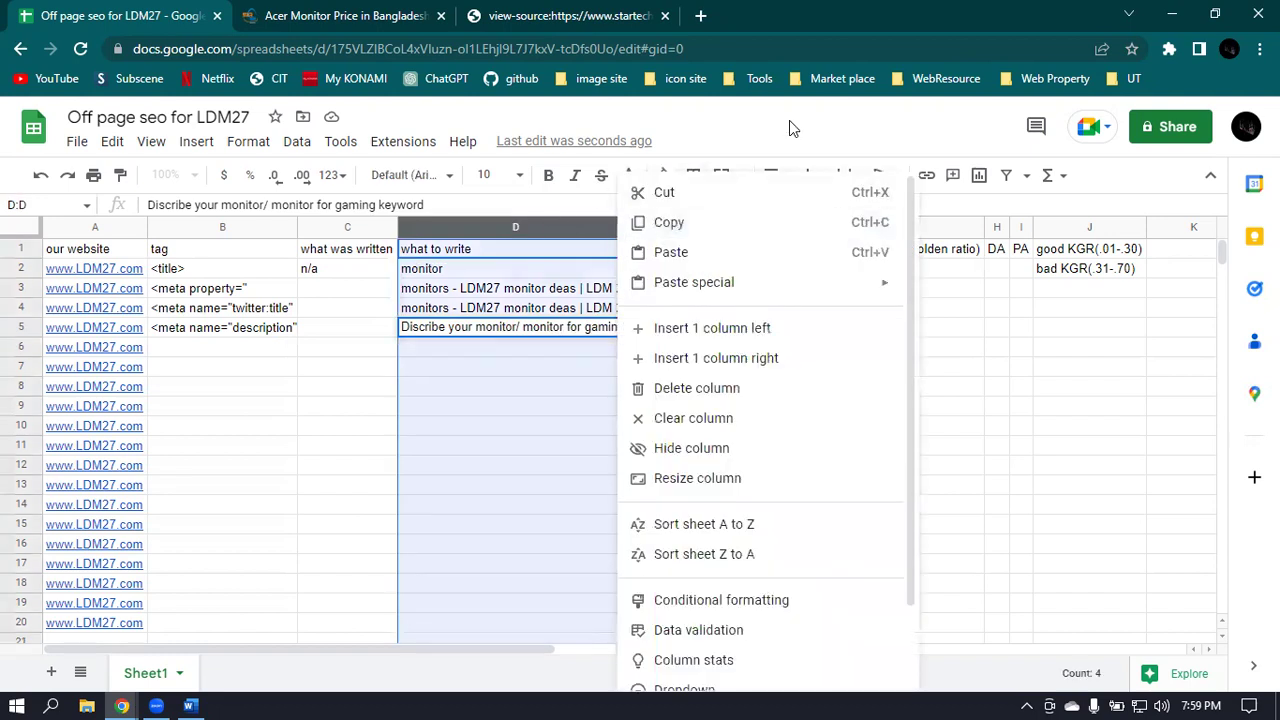
key("Escape")
left_click(750, 414)
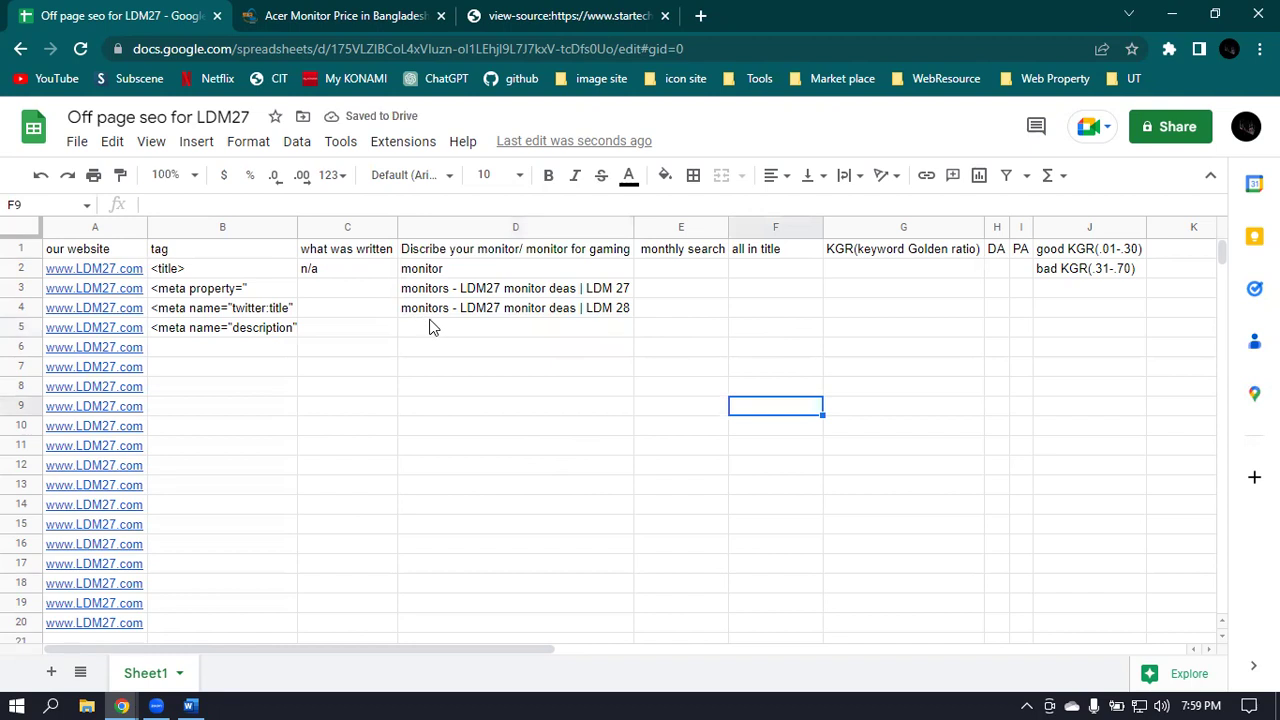
Undo the overwriting of the what to write header in D1, keeping the B5 tag entry.
key("ctrl+z")
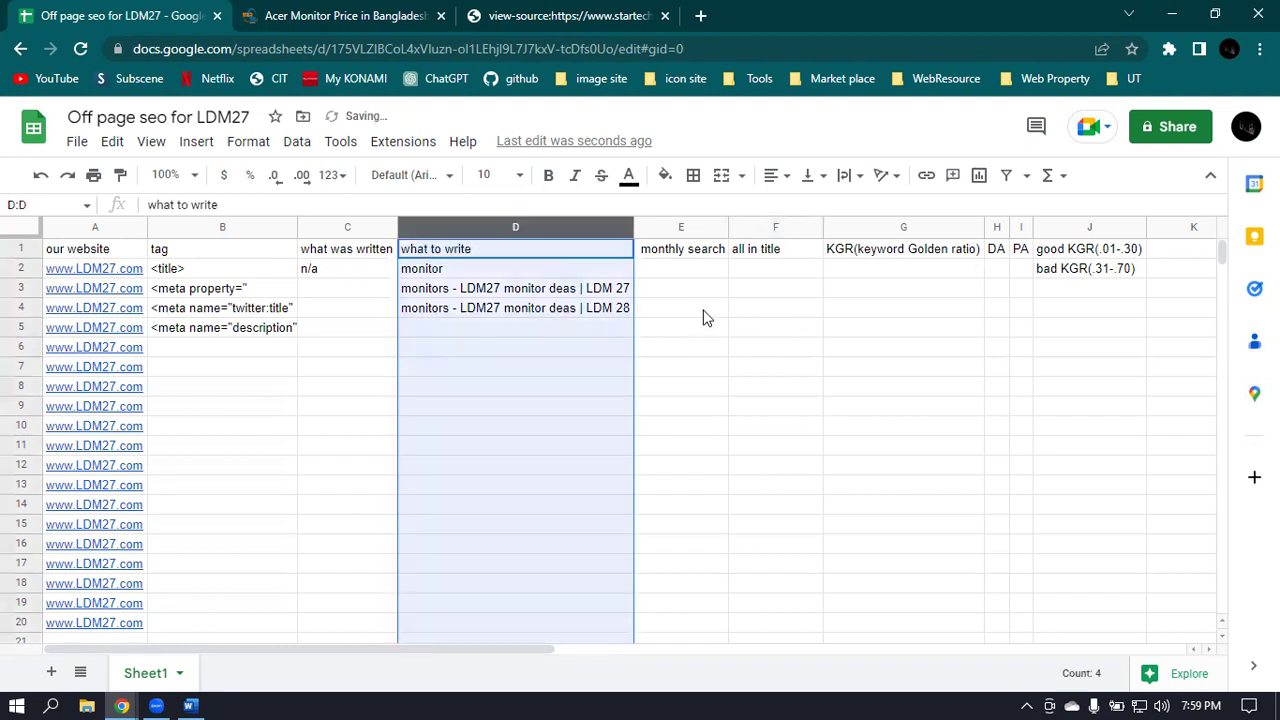
key("ctrl+z")
key("ctrl+y")
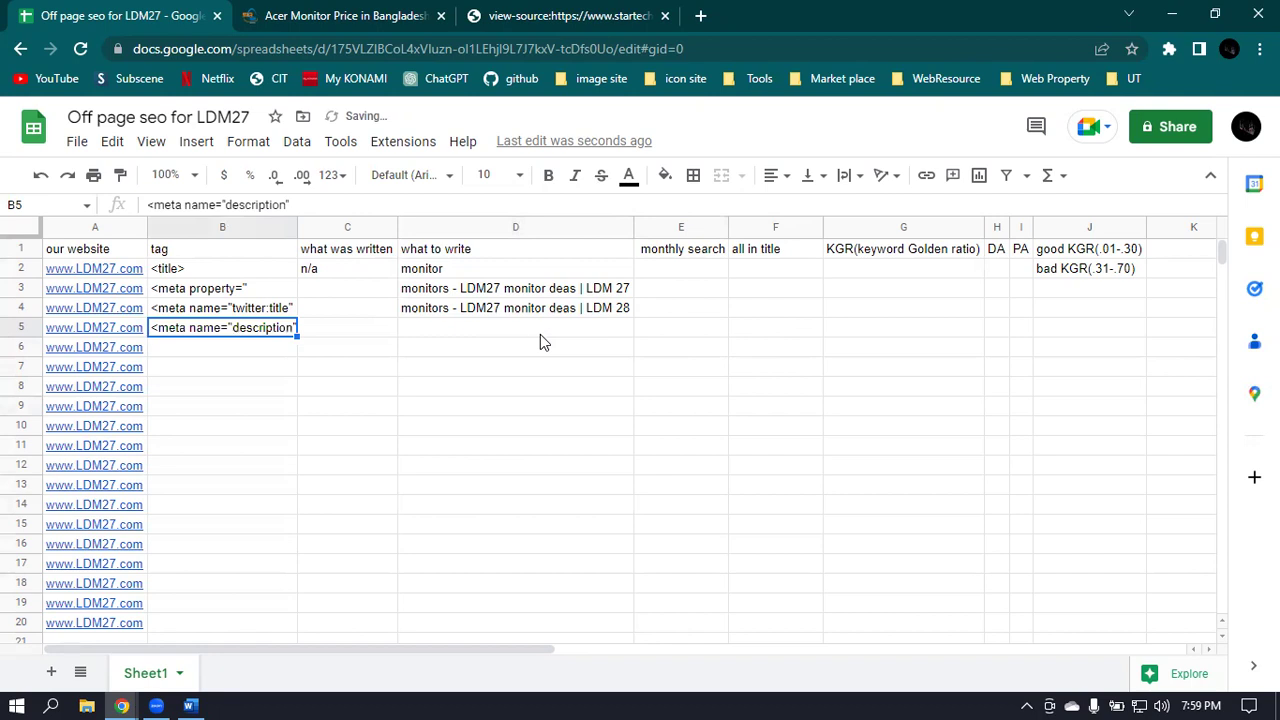
Redo the undone entry in D1 and cut its text "Discribe your monitor/ monitor for gaming keyword" out of the cell.
key("ctrl+y")
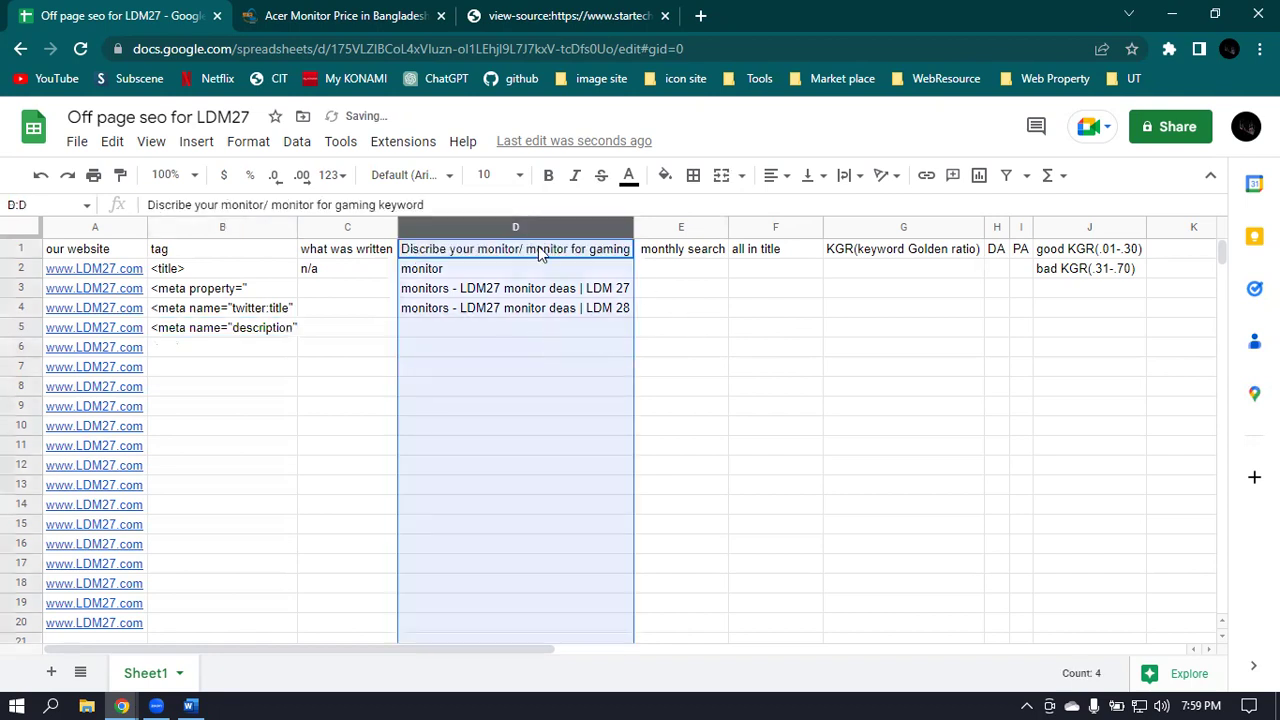
left_click(673, 287)
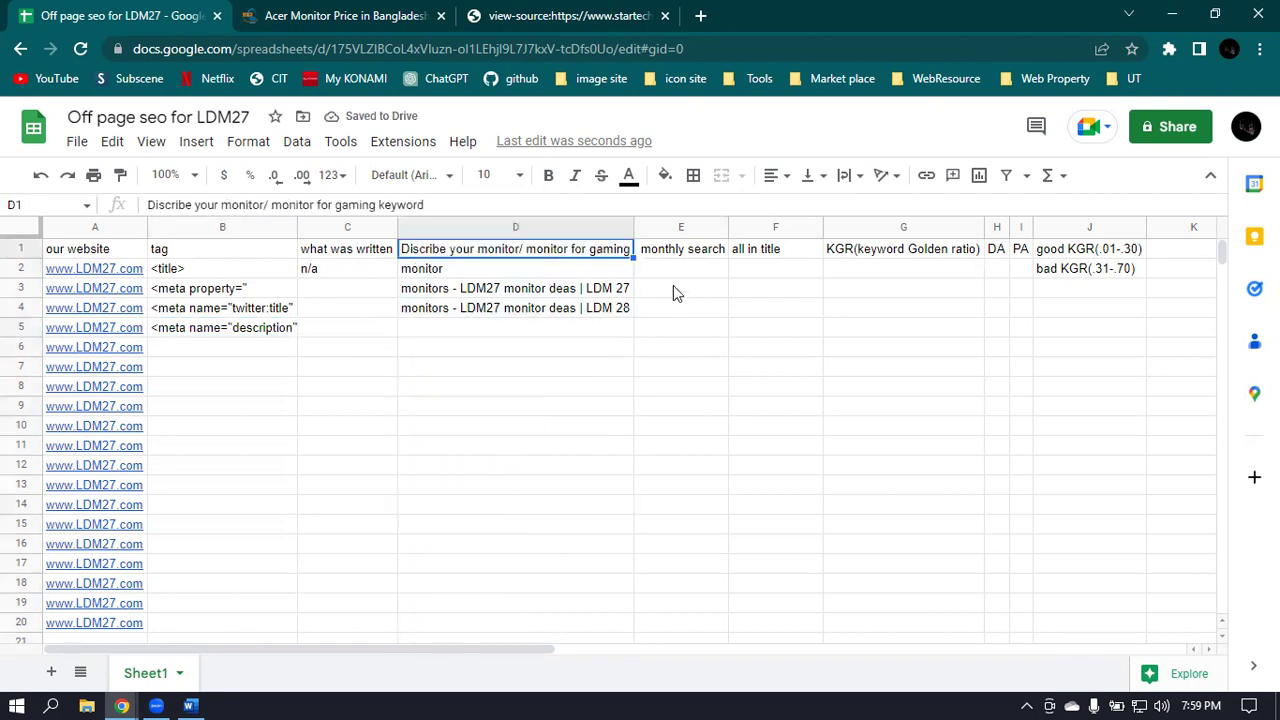
left_click(563, 252)
double_click(563, 252)
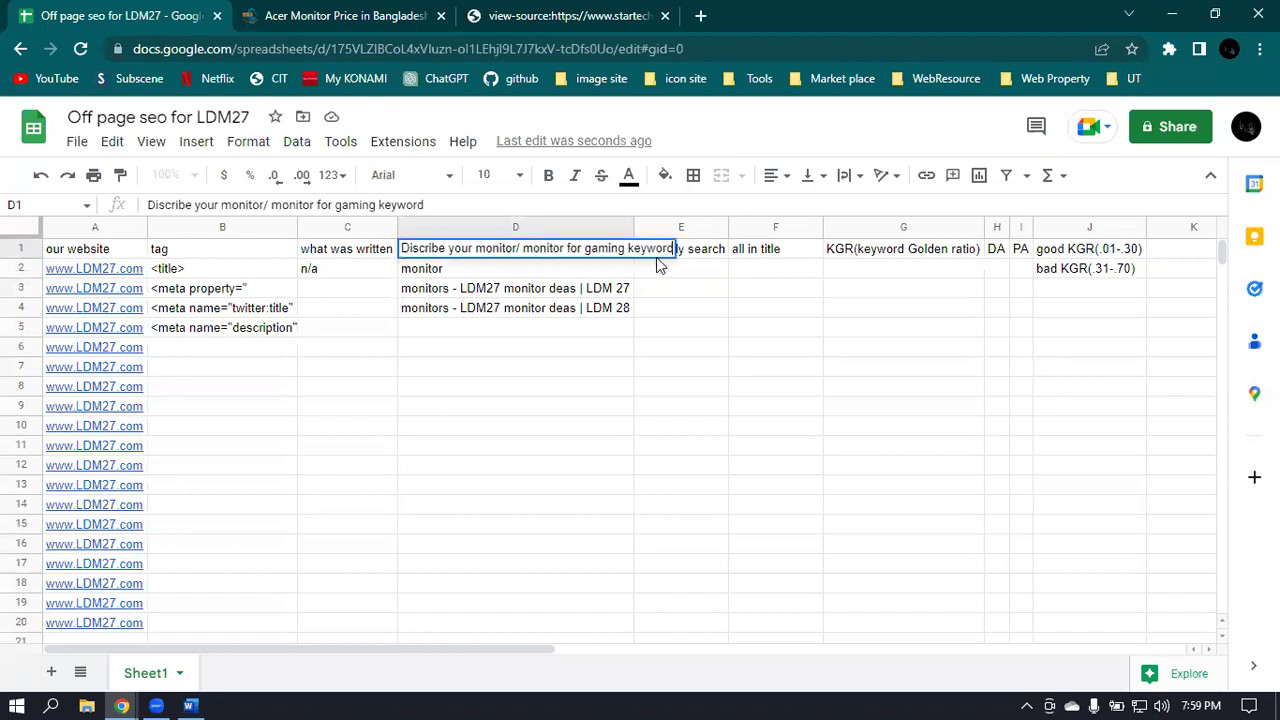
key("ctrl+a")
key("ctrl+c")
key("BackSpace")
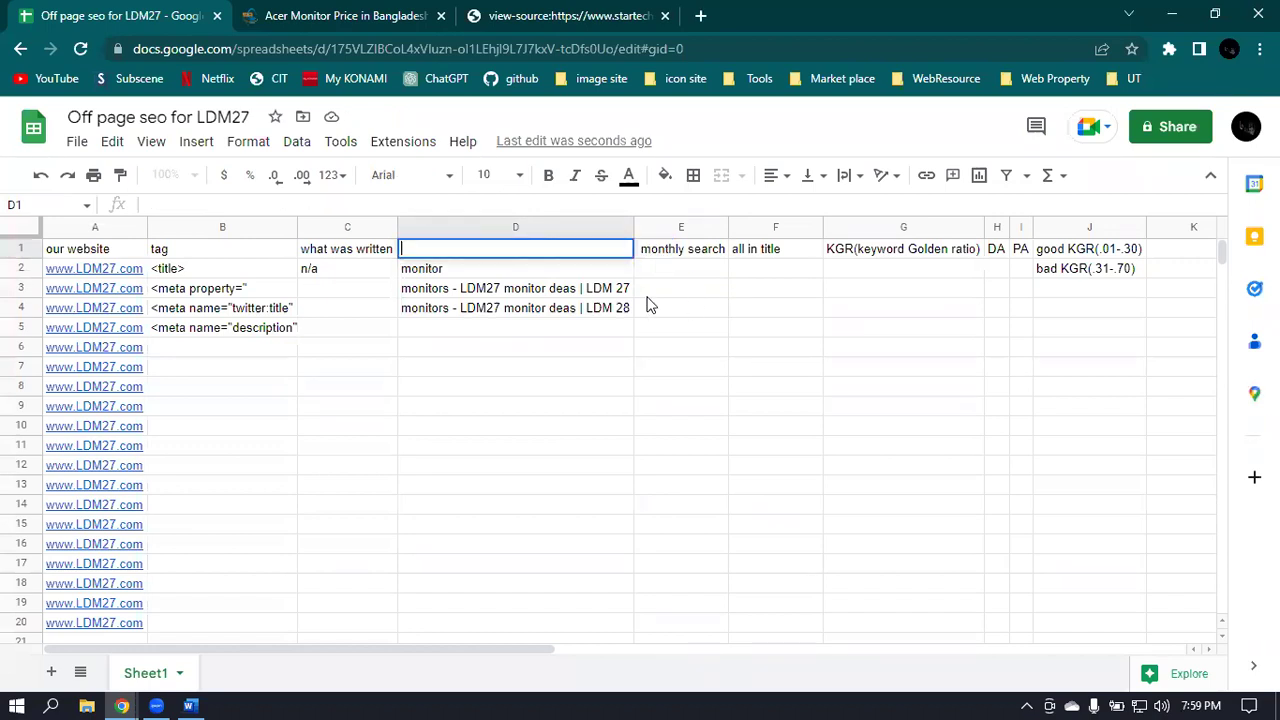
Paste "Discribe your monitor/ monitor for gaming keyword" into cell D5 and fit the width of column D to its contents.
left_click(491, 330)
double_click(440, 330)
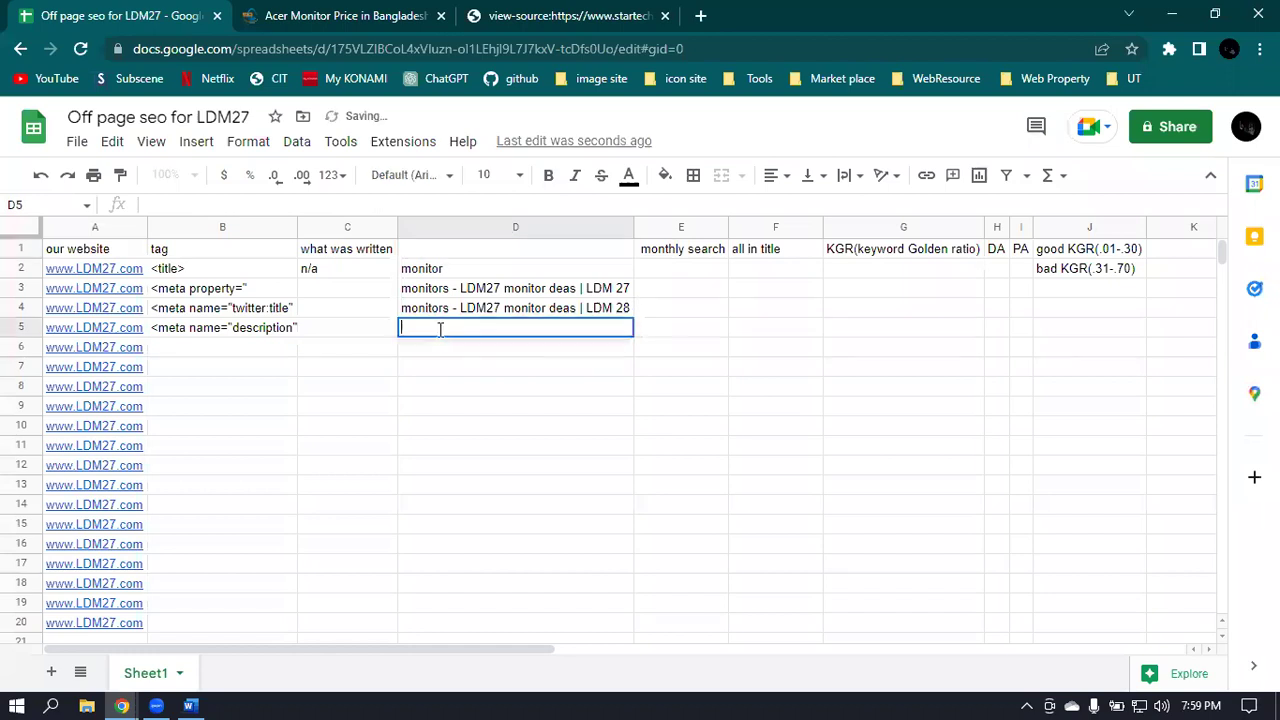
key("ctrl+v")
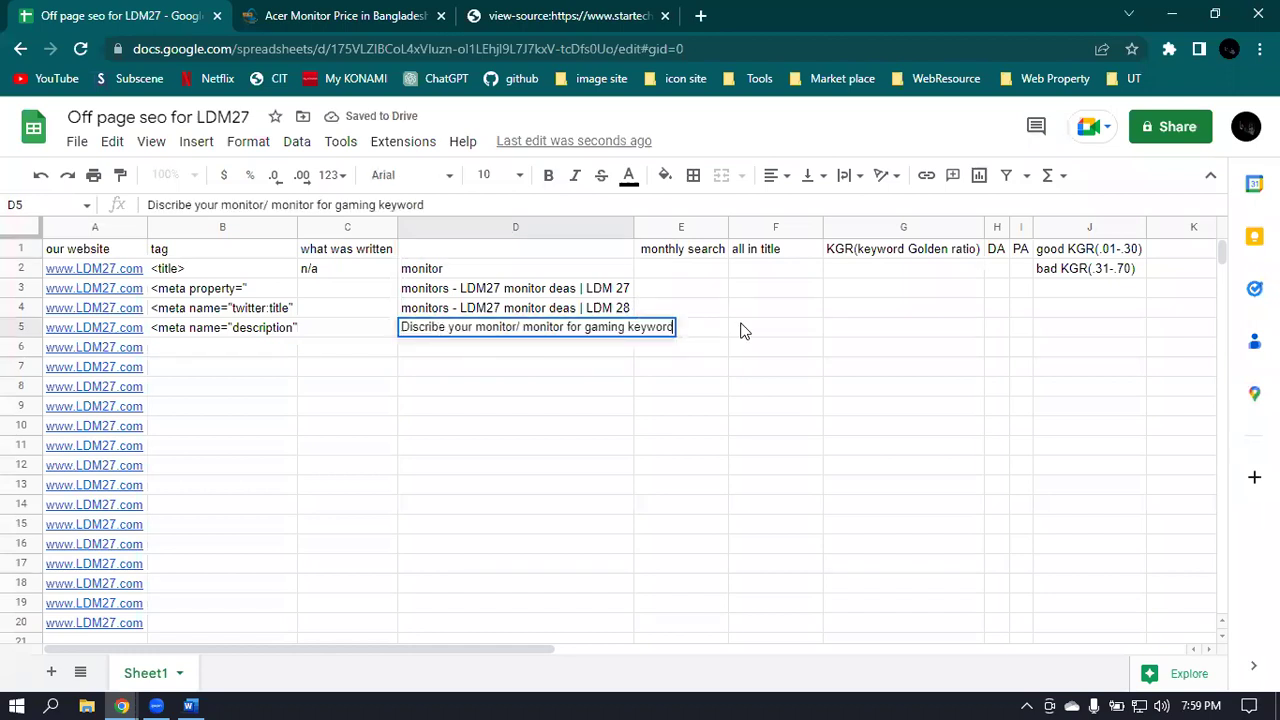
left_click(743, 330)
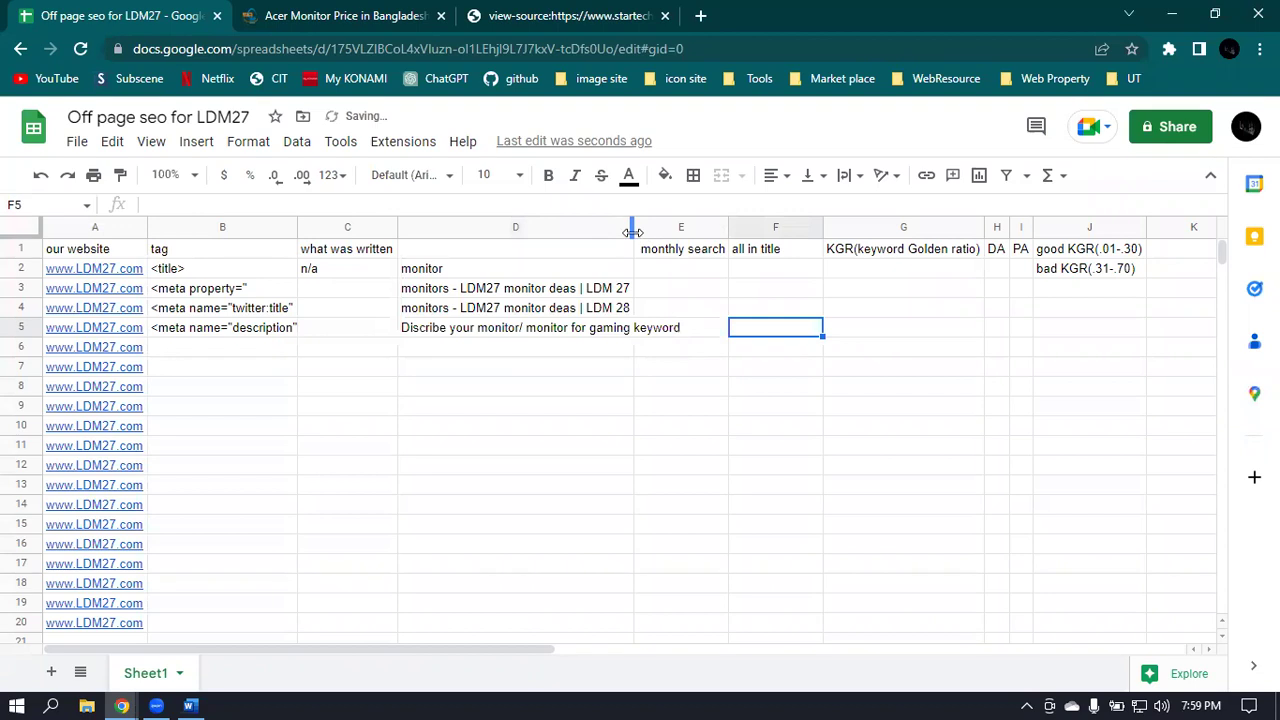
double_click(632, 236)
Enter the column header "what to wright" in the emptied cell D1.
left_click(474, 250)
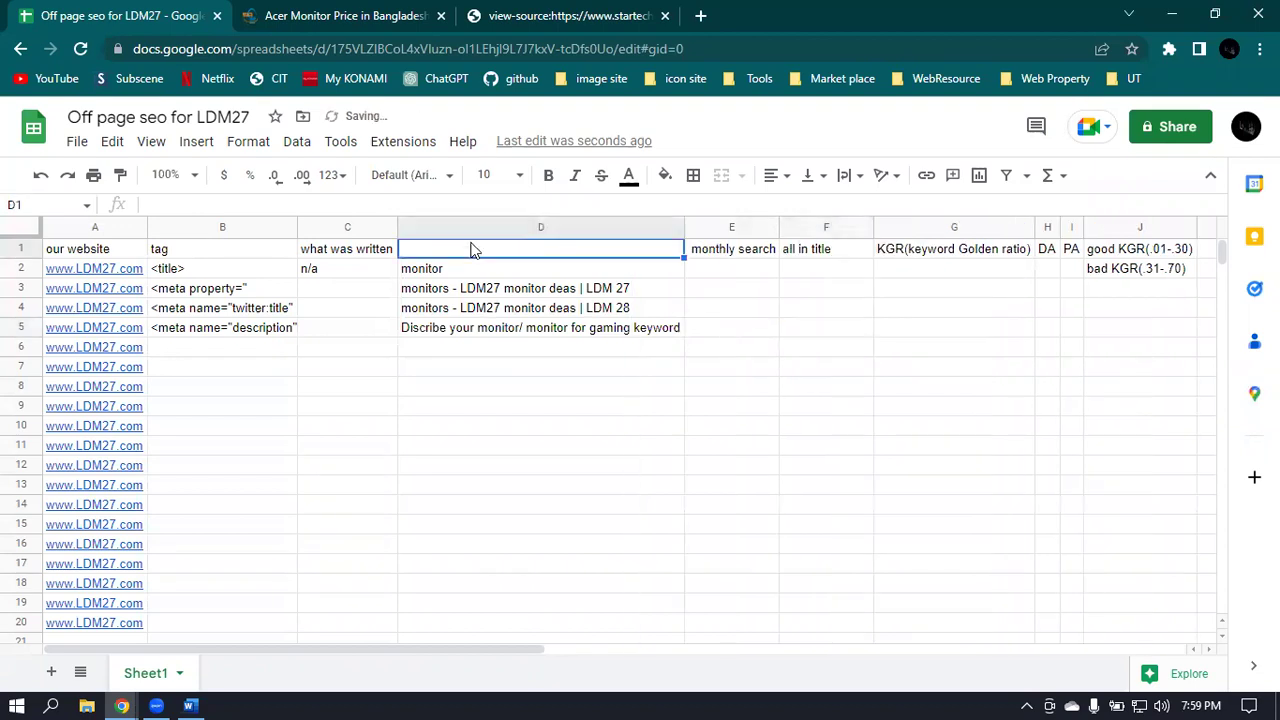
double_click(474, 250)
type("what to wrig")
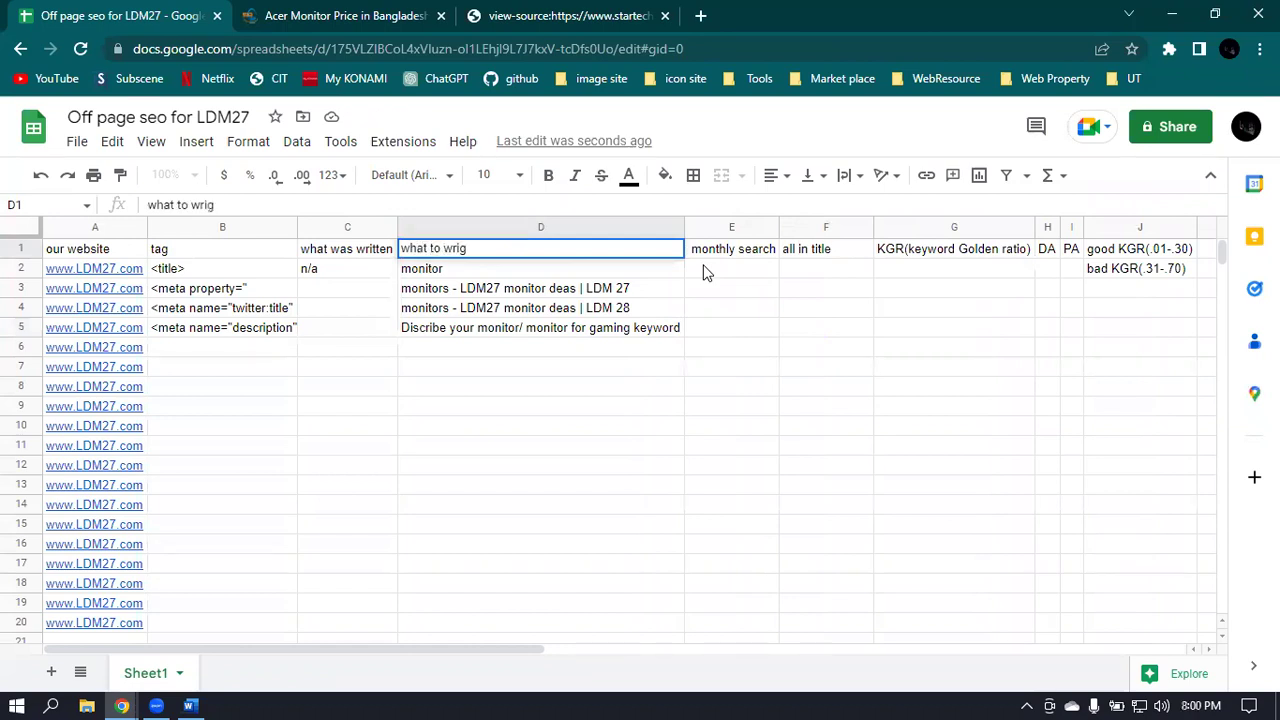
type("ht")
left_click(735, 290)
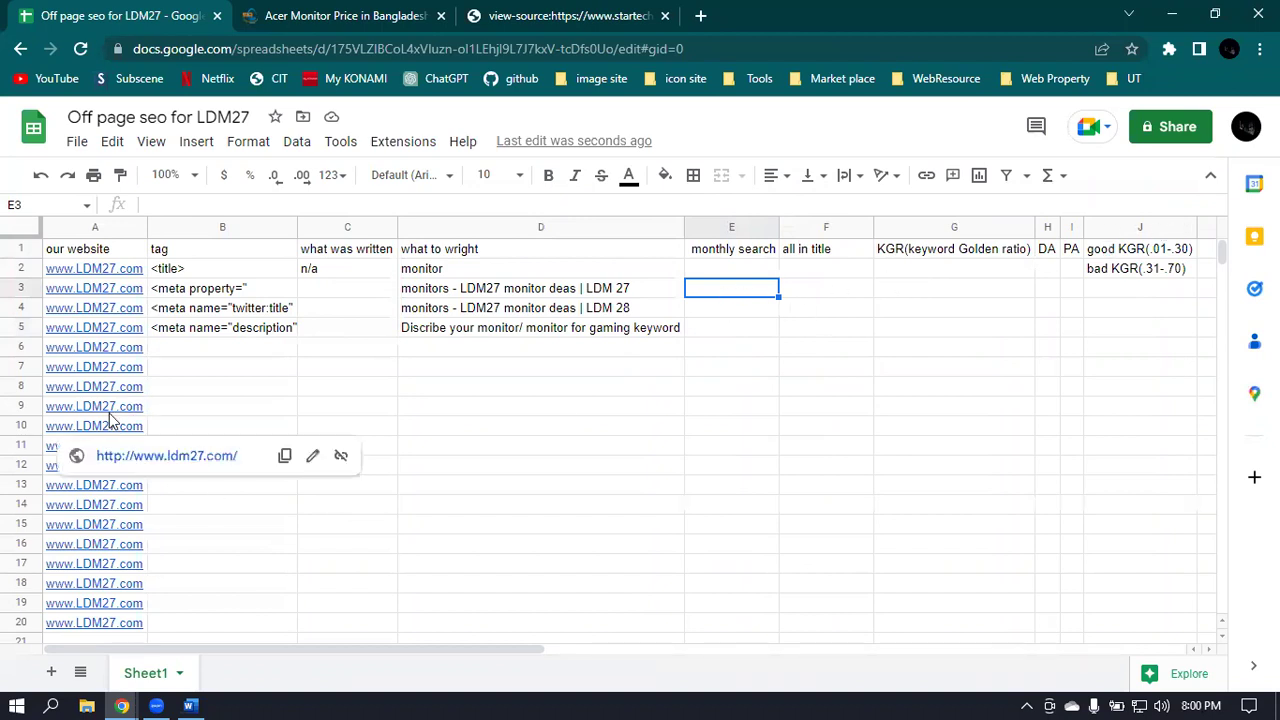
Check the SEO KEYWORD document in Word, and switch to the Currys page source in the other Chrome window.
left_click(190, 705)
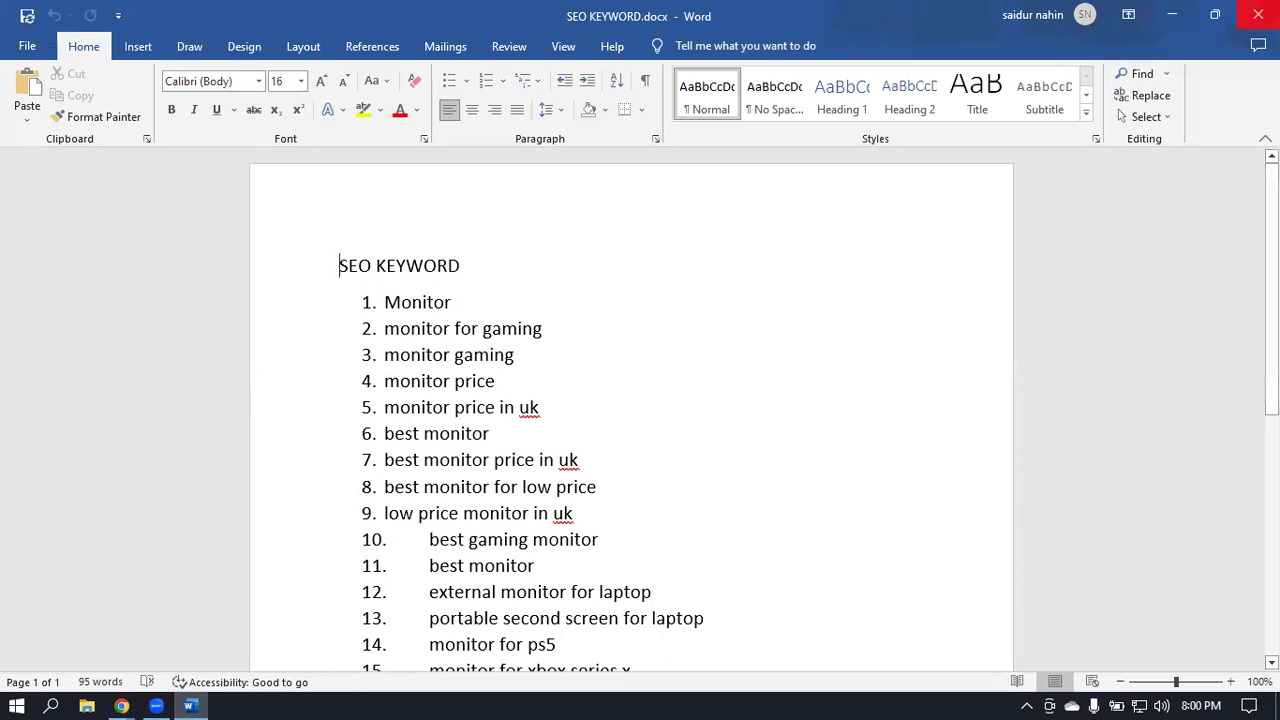
left_click(1174, 20)
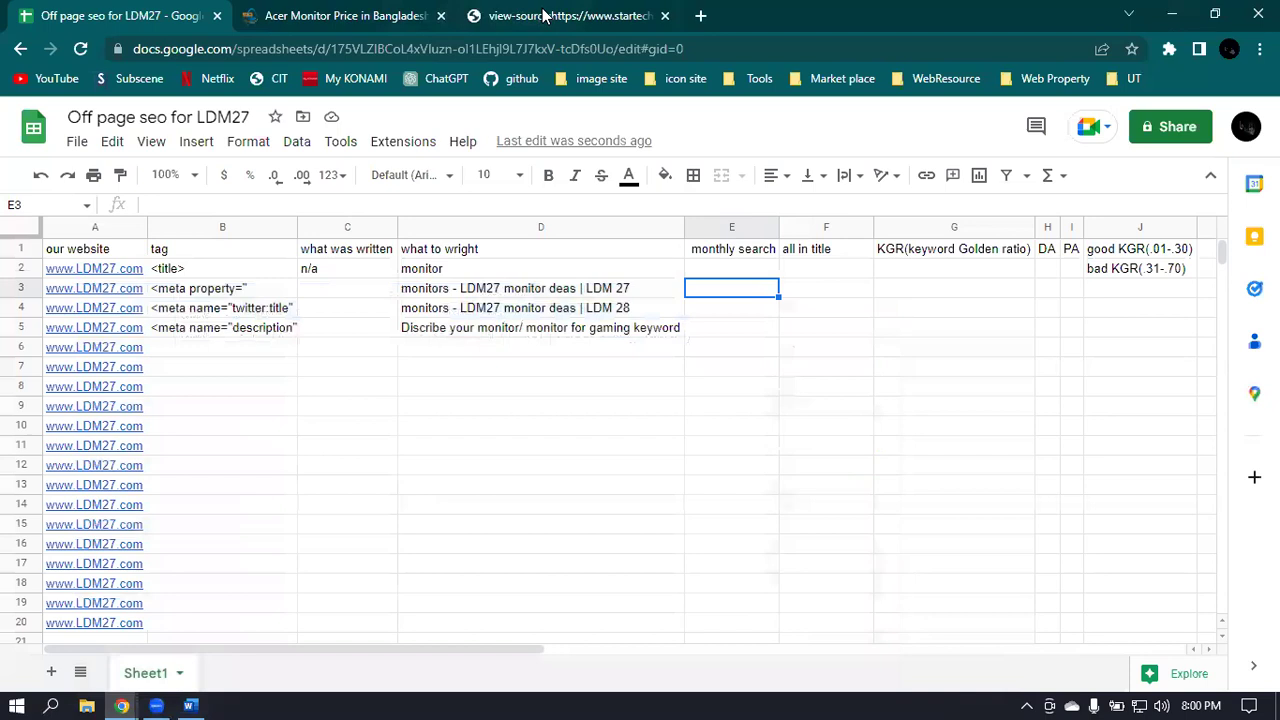
mouse_move(121, 706)
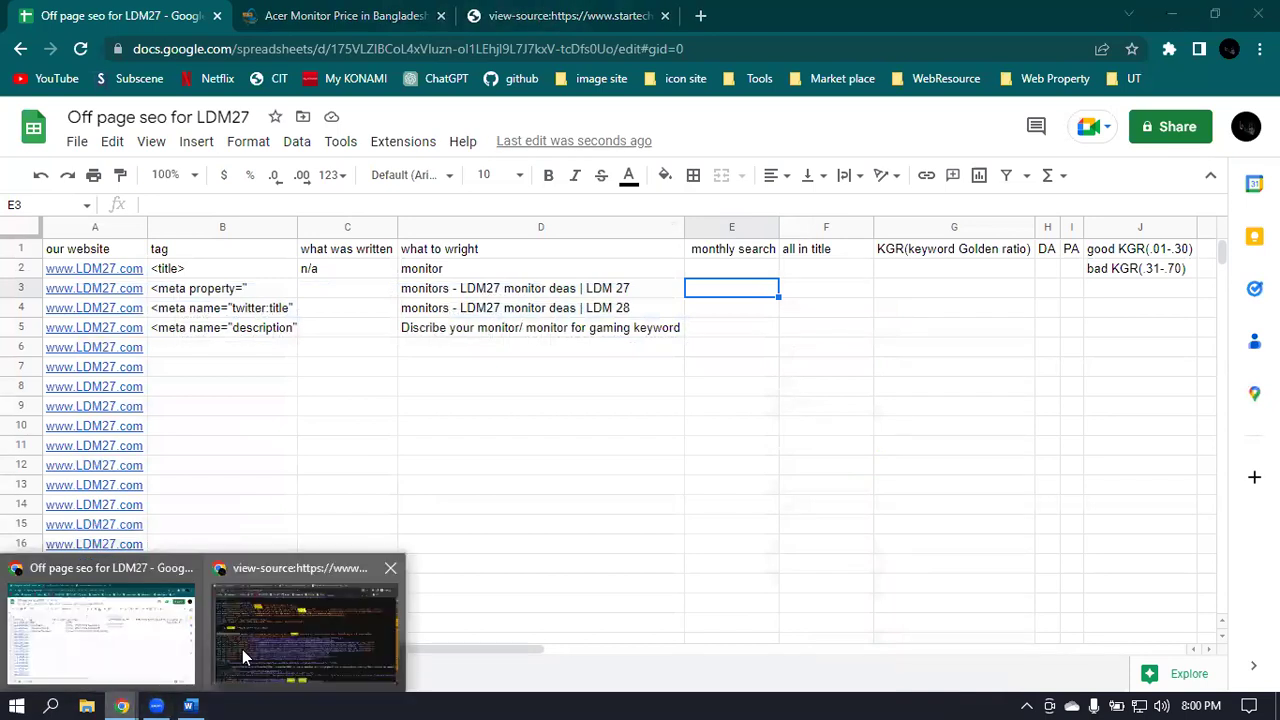
left_click(243, 656)
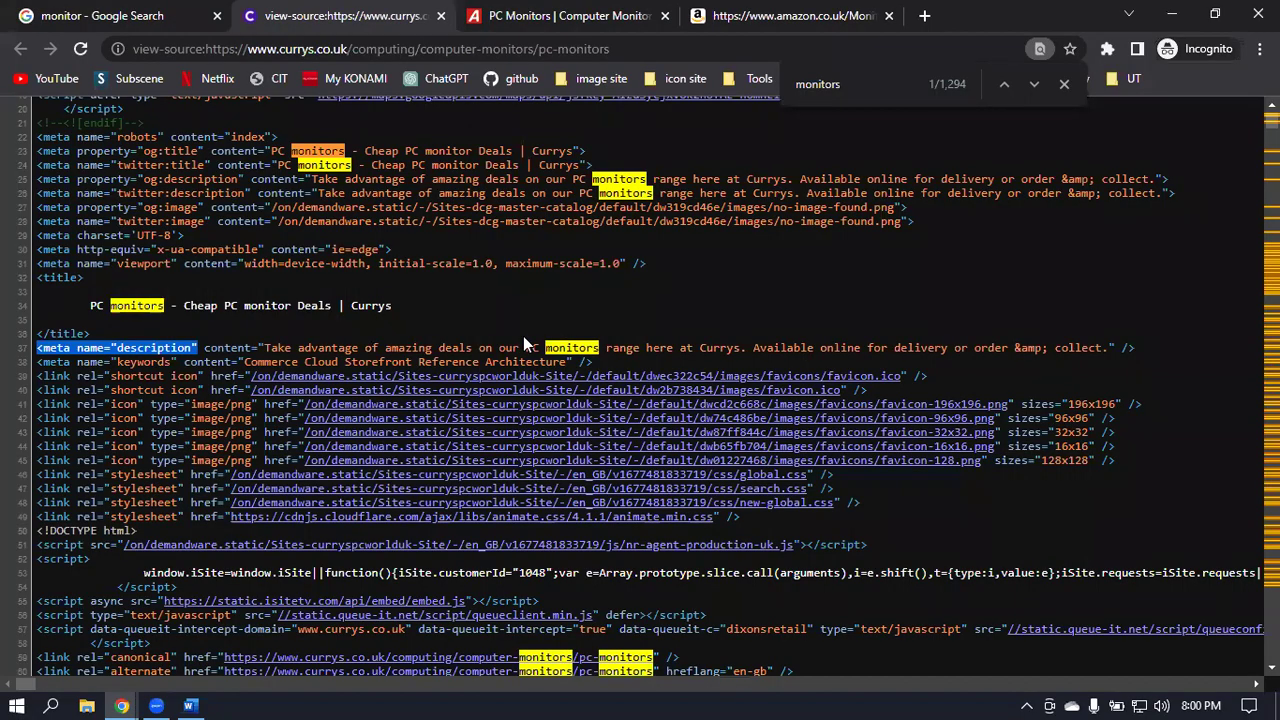
Examine the canonical link line for PC monitors in the Currys page source, highlighting the whole line.
scroll(523, 336, "down", 3)
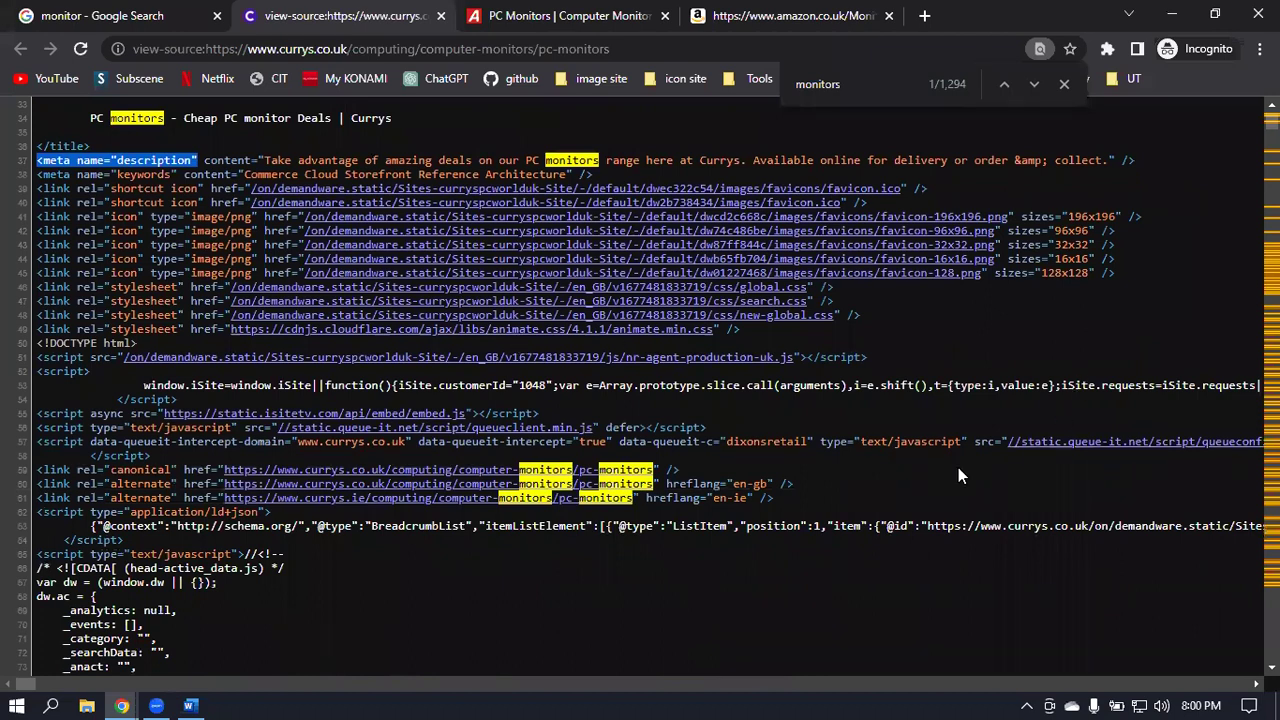
left_click(1018, 483)
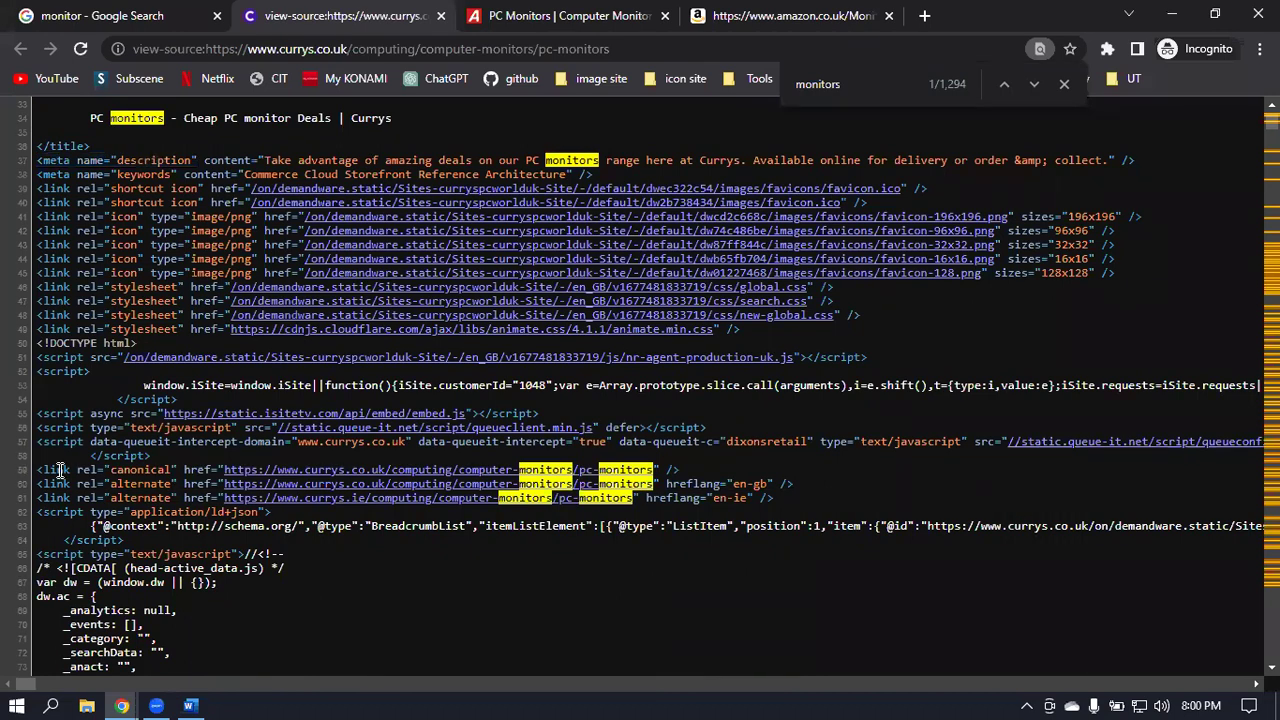
left_click_drag(37, 469, 313, 469)
left_click(460, 469)
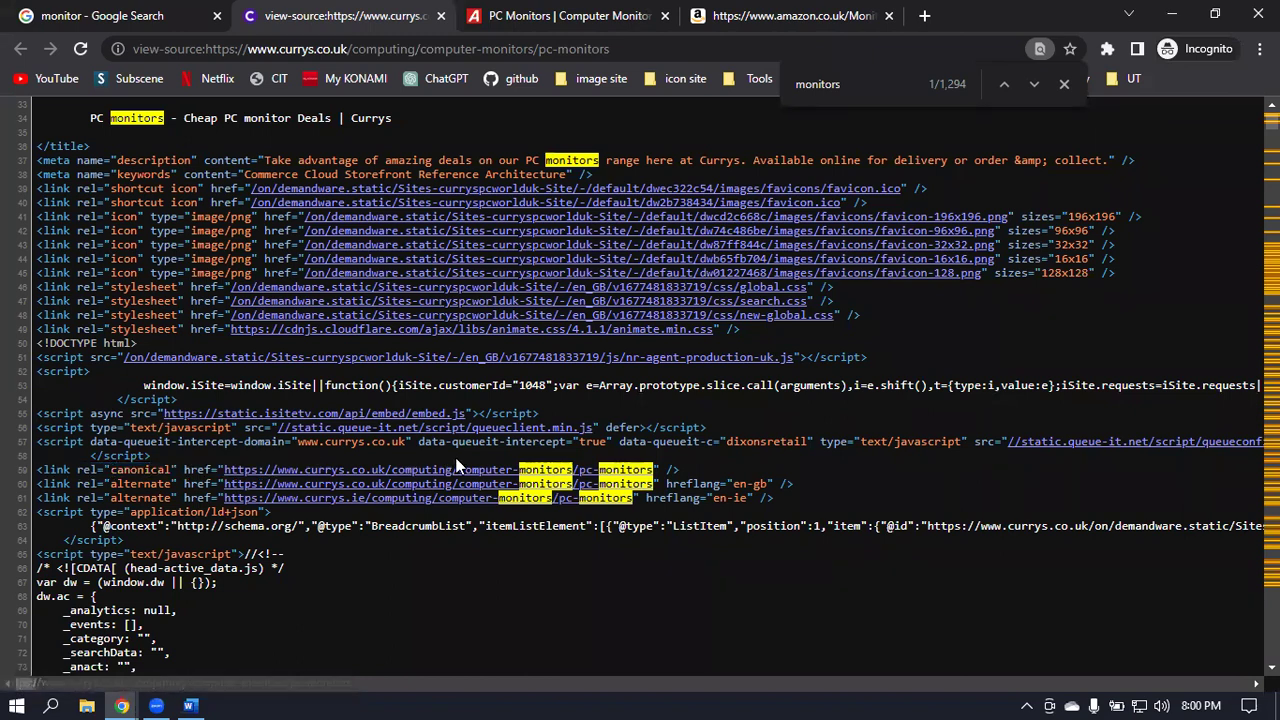
triple_click(525, 469)
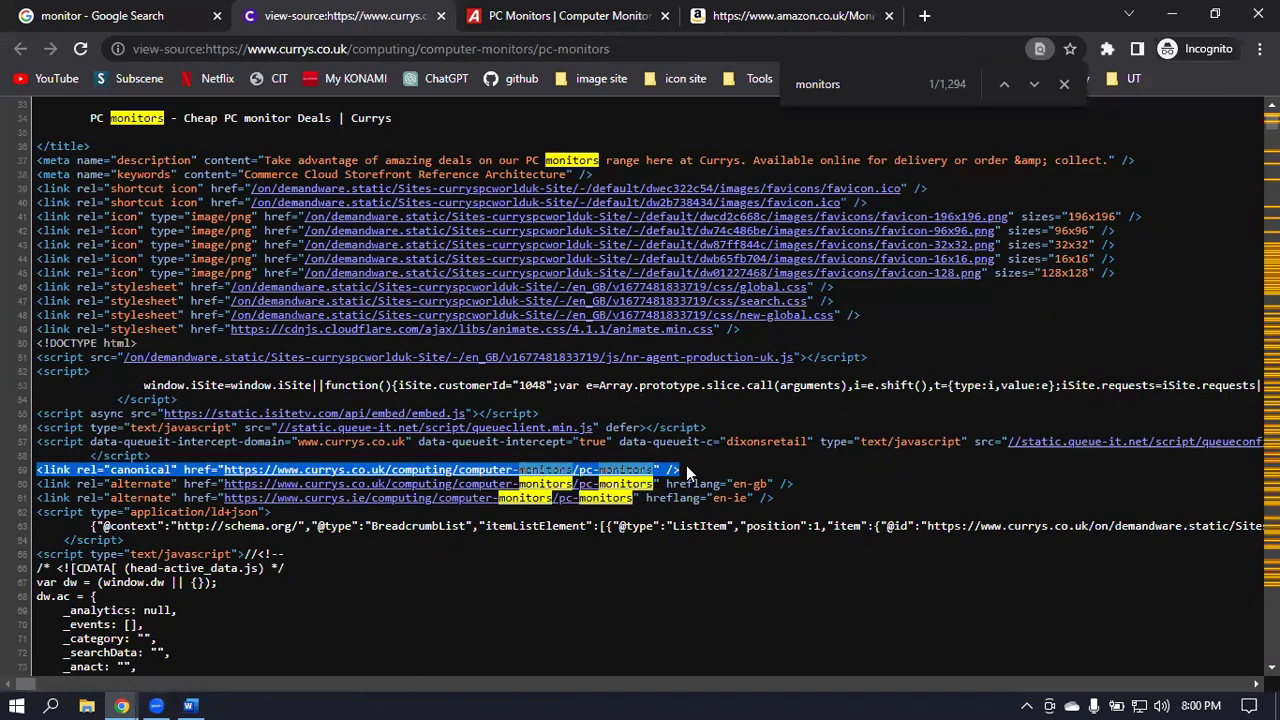
left_click(1048, 475)
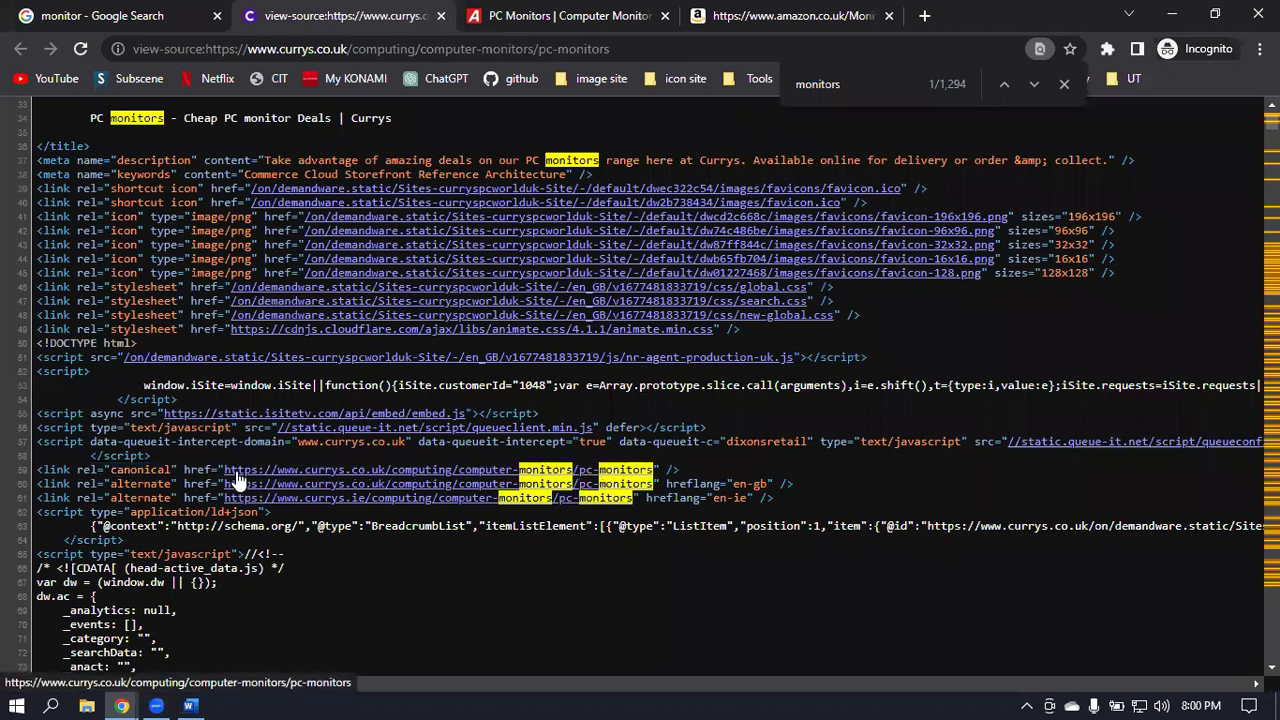
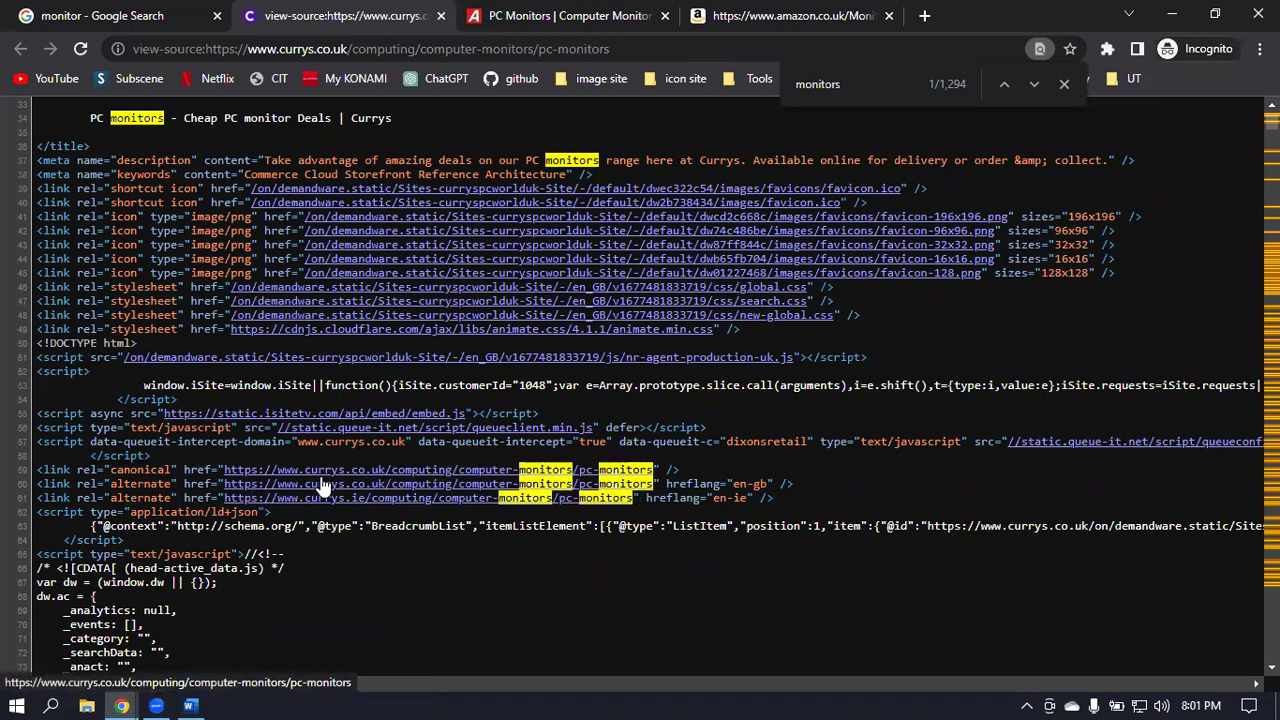
Open the canonical link's Currys PC monitors page, look through its product listing, and close the page.
left_click(382, 470)
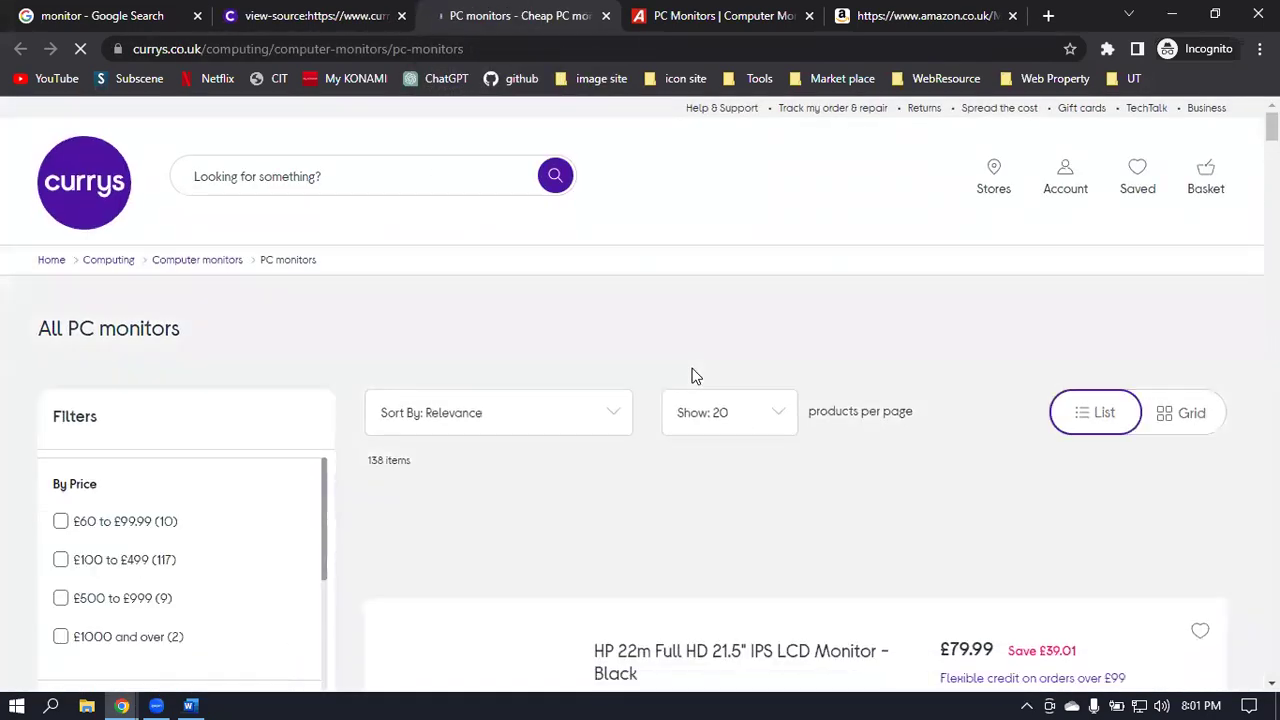
scroll(695, 372, "down", 4)
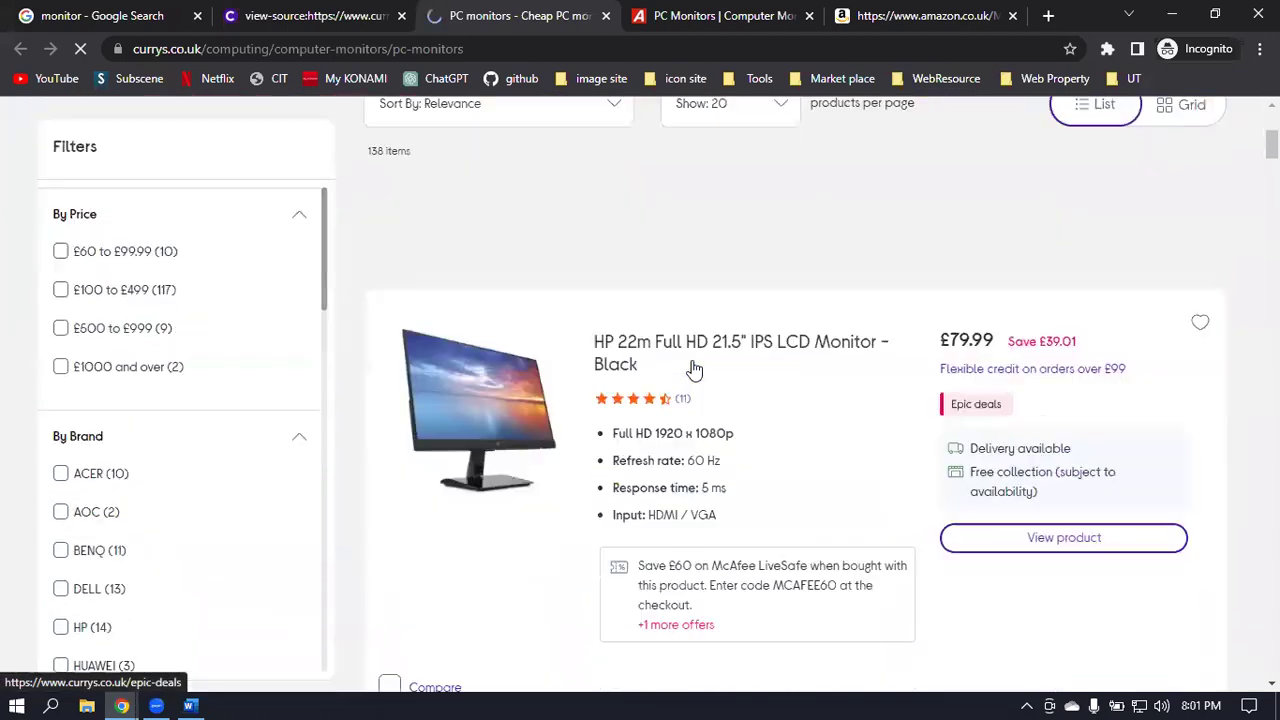
scroll(693, 369, "down", 13)
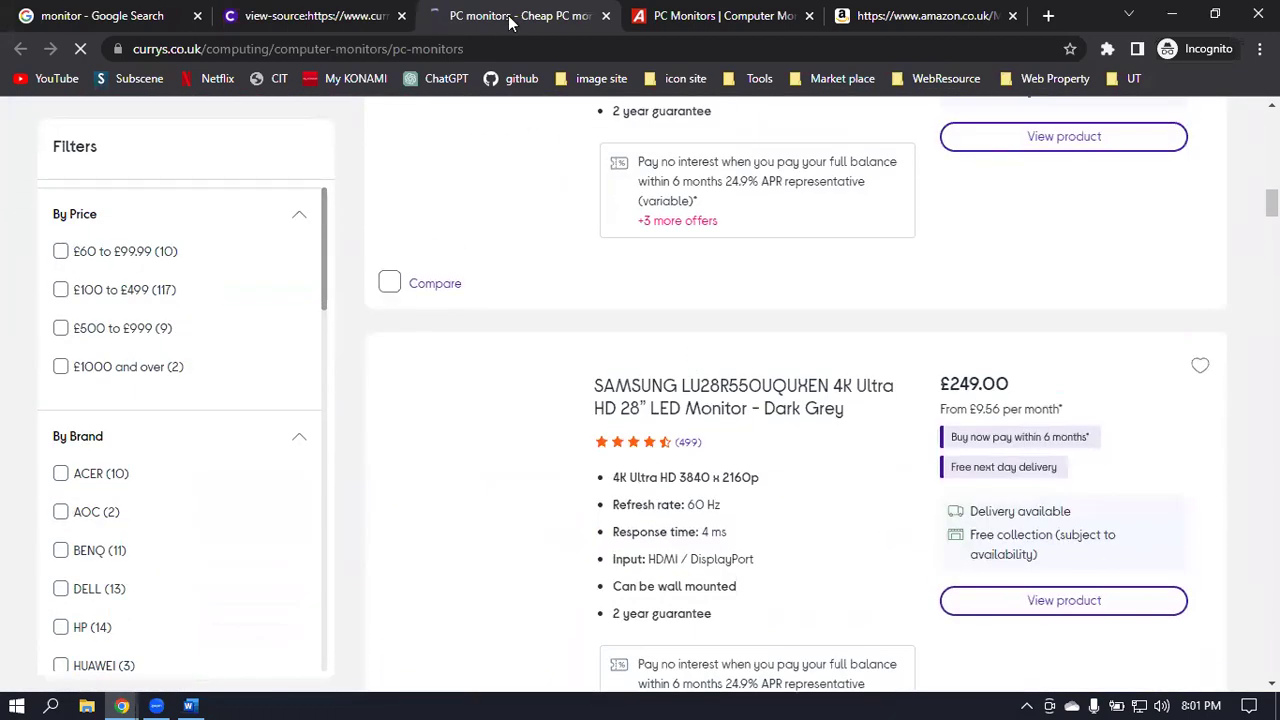
left_click(605, 17)
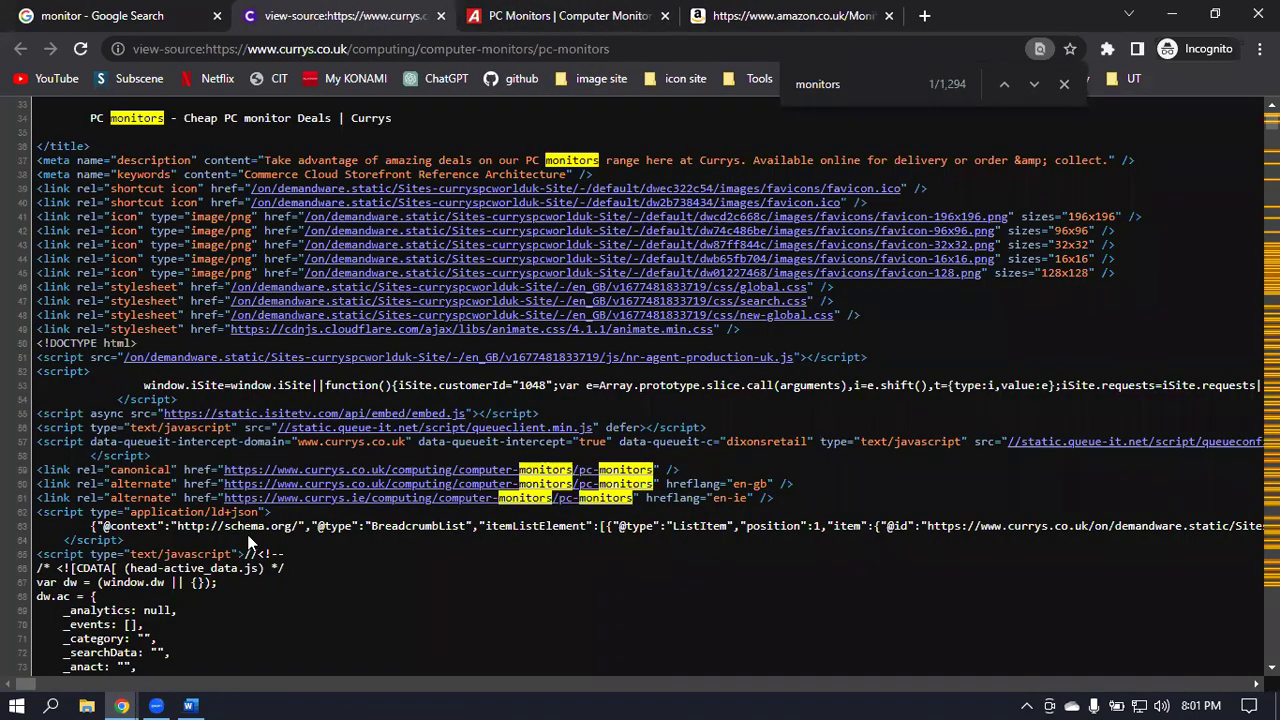
Search the Currys page source for "monitor price", a keyword from the SEO KEYWORD document, and look through the code.
scroll(843, 490, "down", 10)
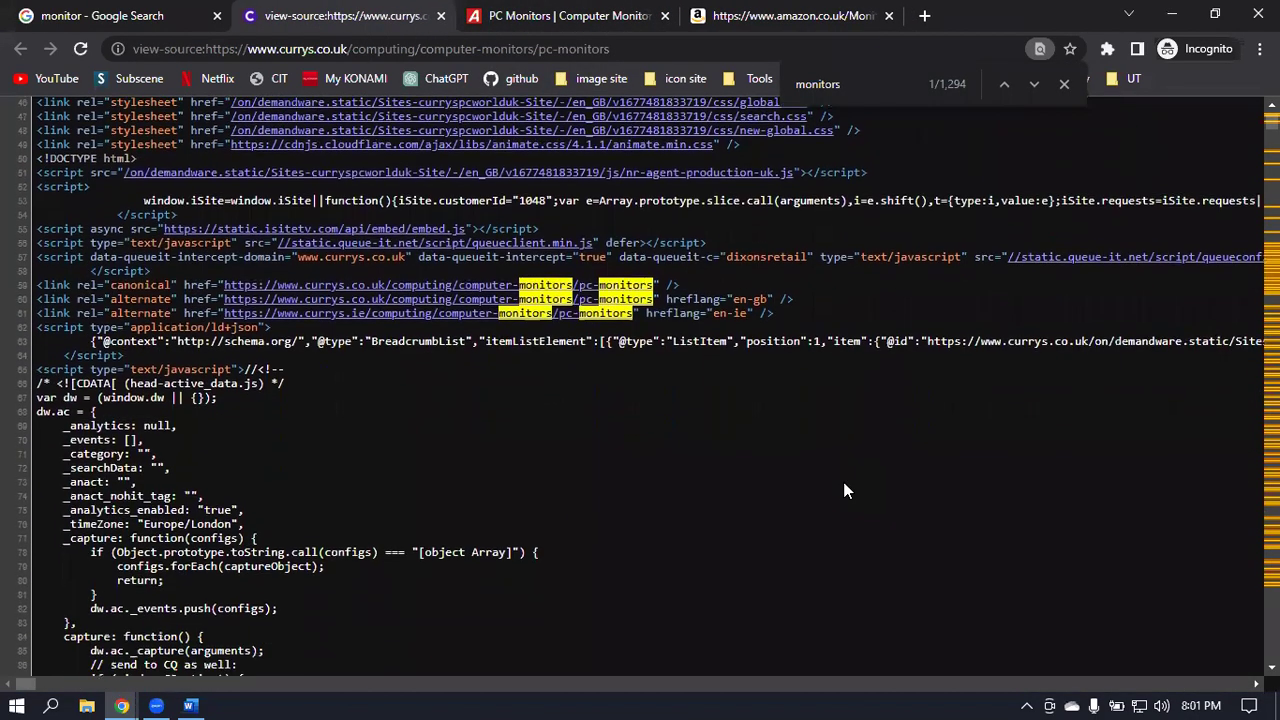
scroll(843, 488, "down", 15)
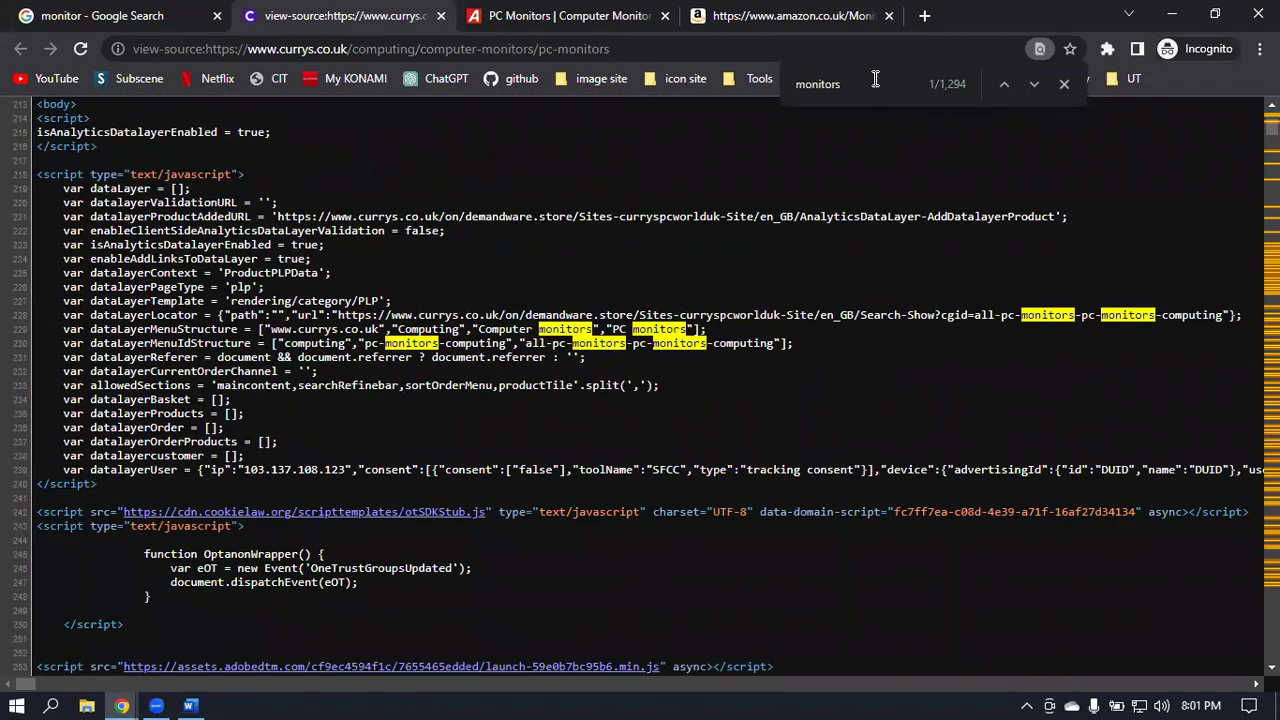
key("BackSpace")
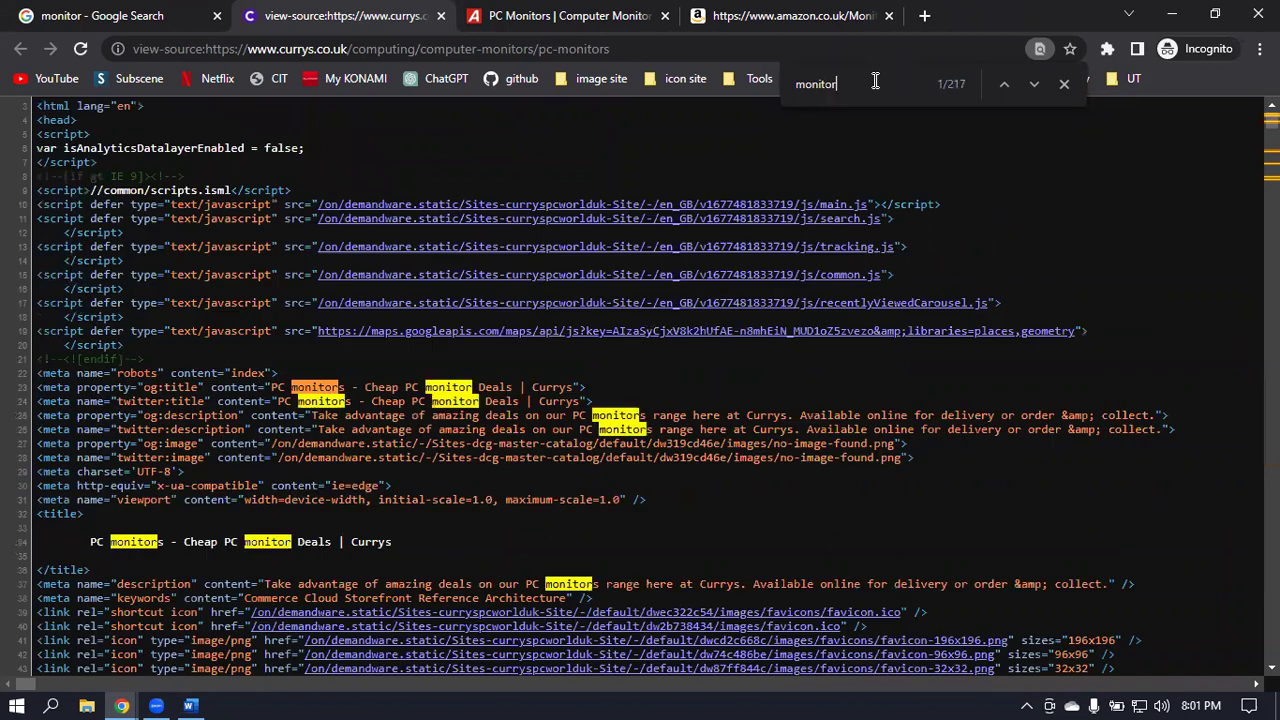
left_click(189, 706)
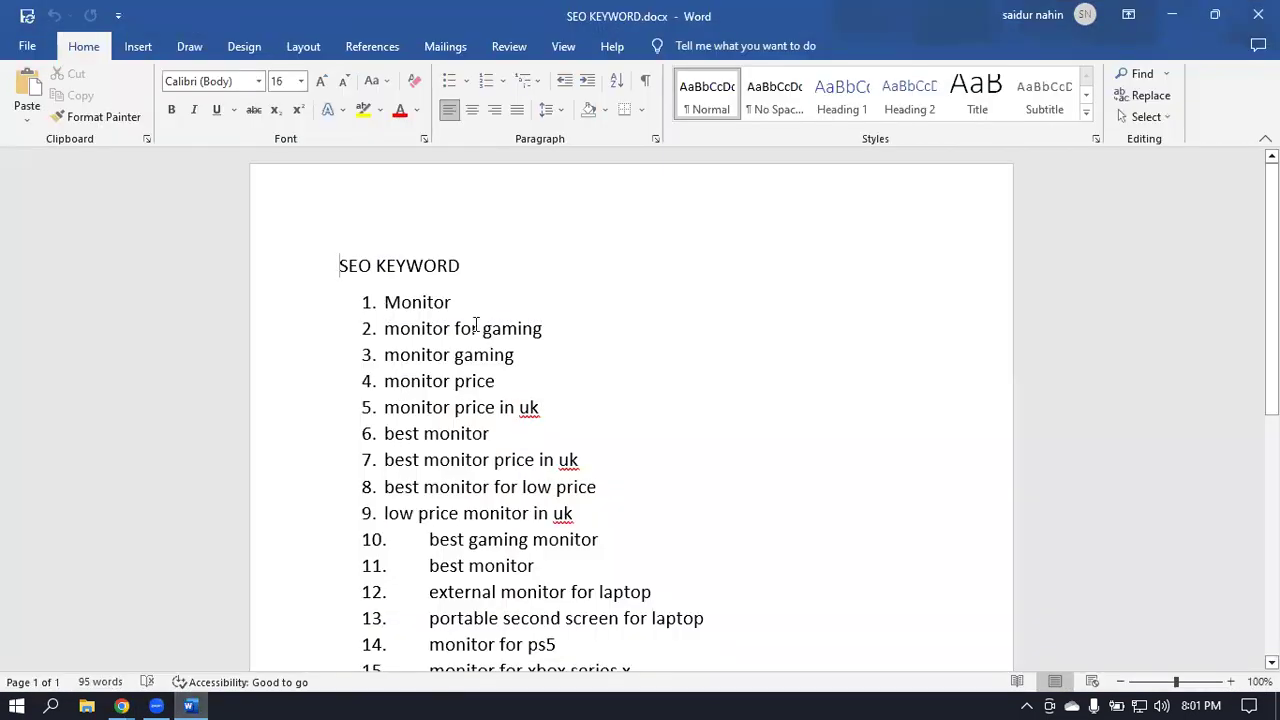
key("alt+Tab")
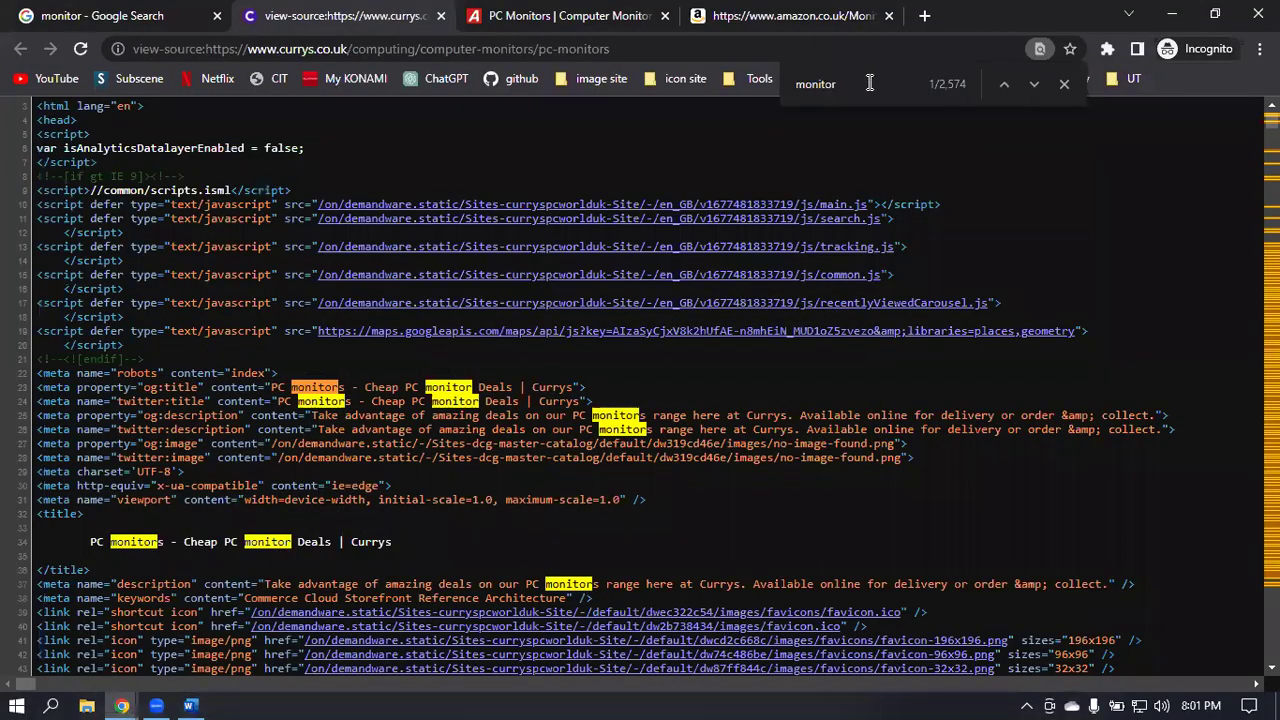
type("price")
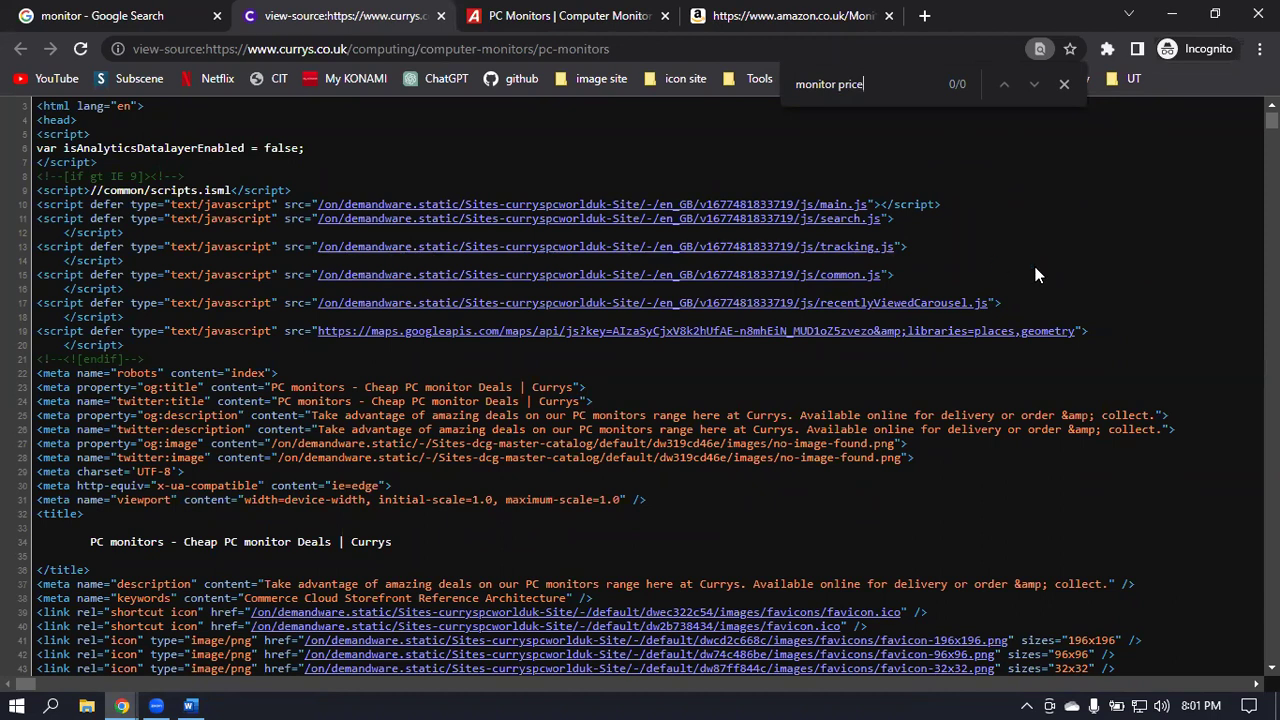
scroll(903, 392, "up", 1)
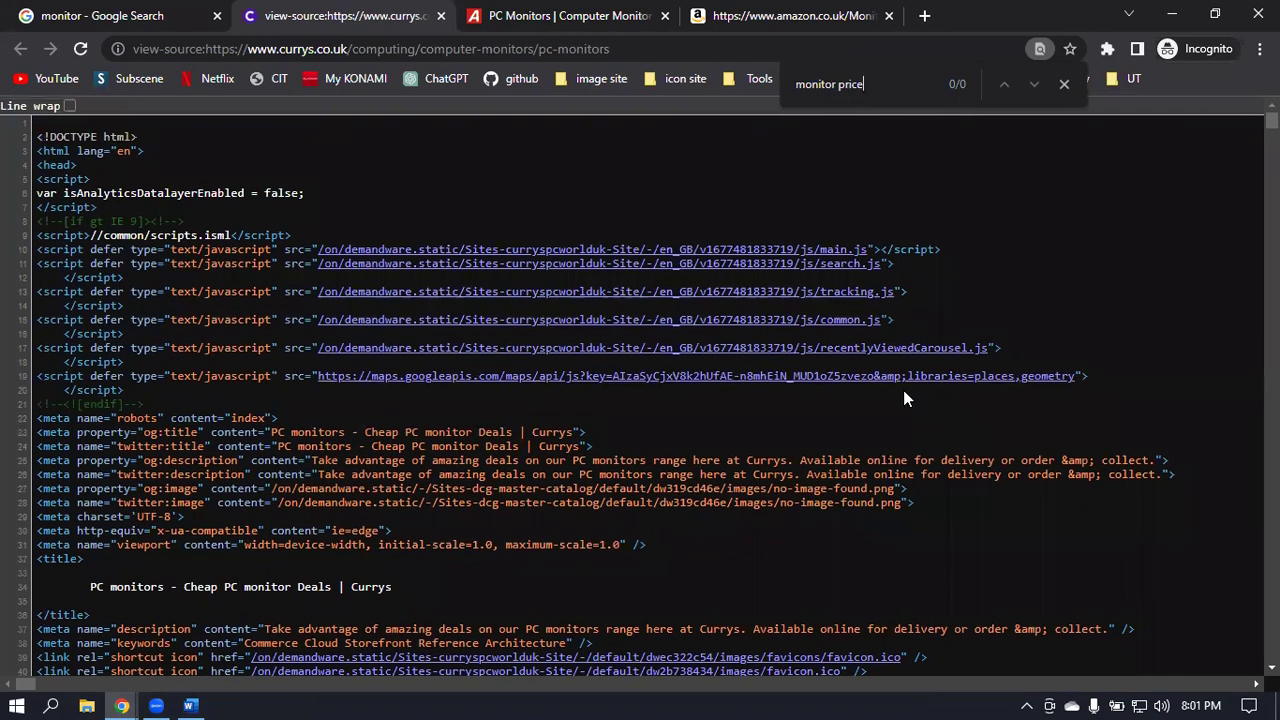
scroll(795, 205, "down", 9)
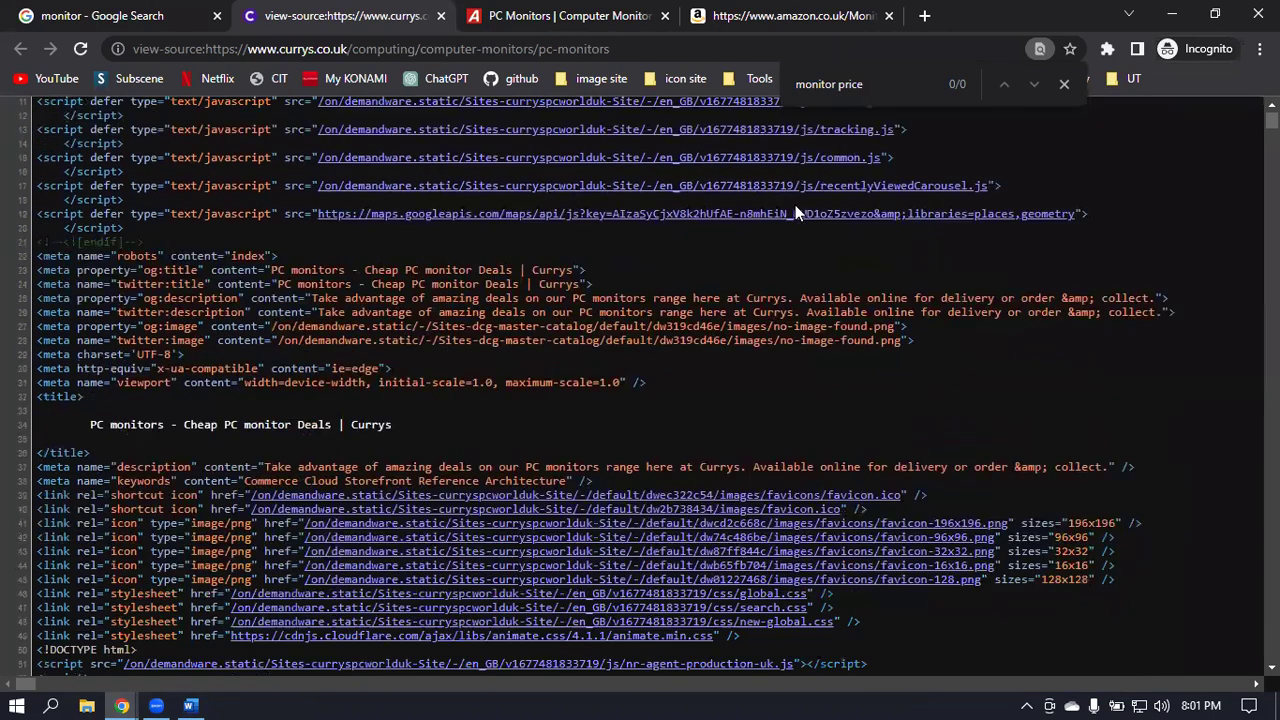
scroll(795, 212, "down", 13)
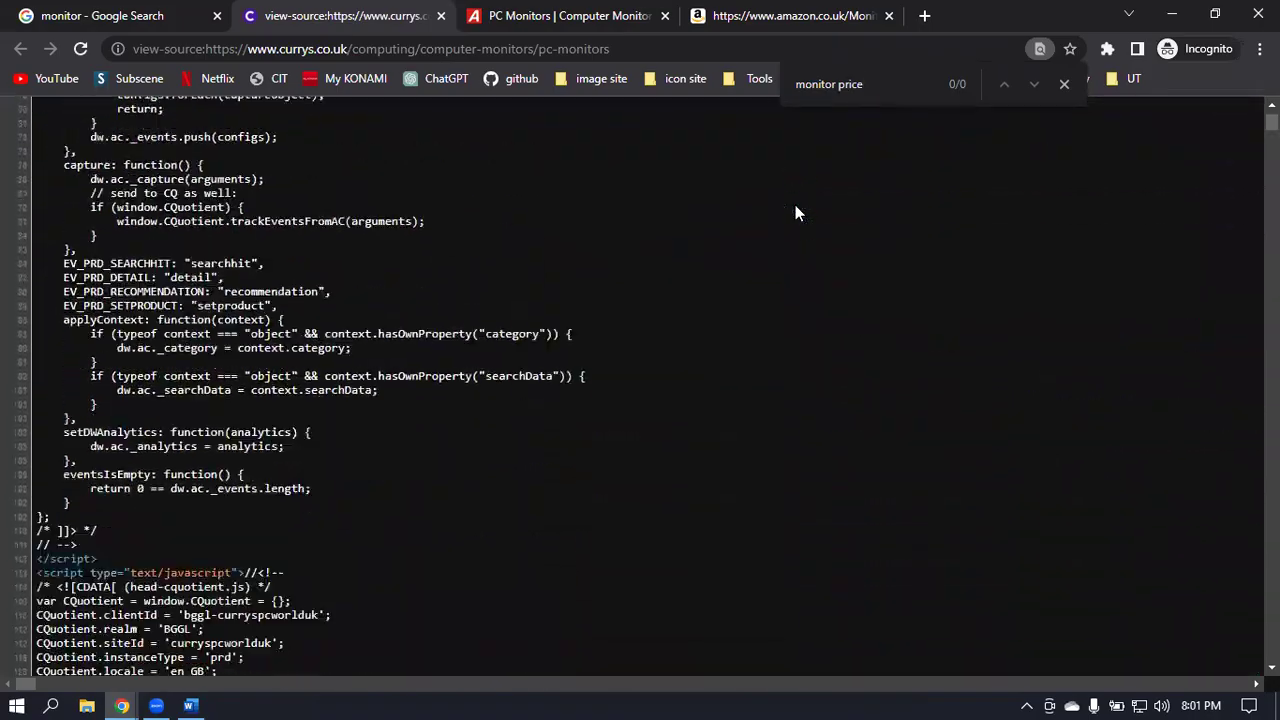
scroll(440, 280, "down", 10)
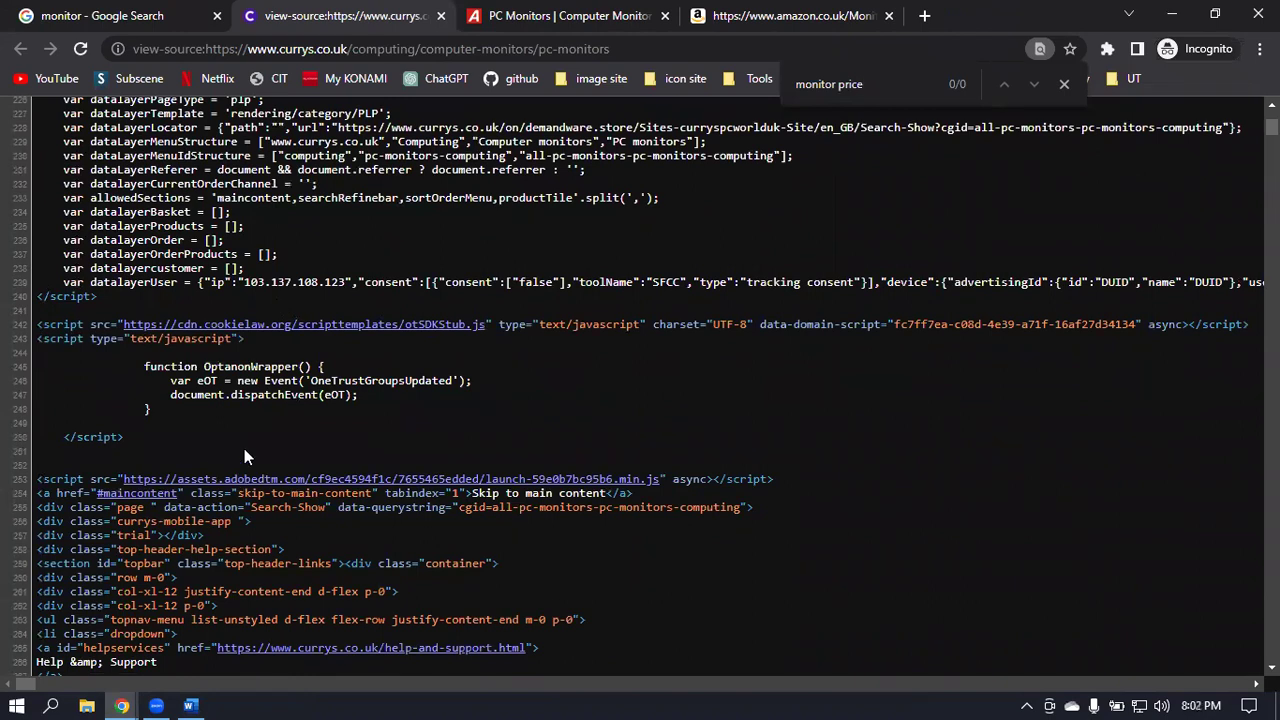
scroll(823, 405, "down", 4)
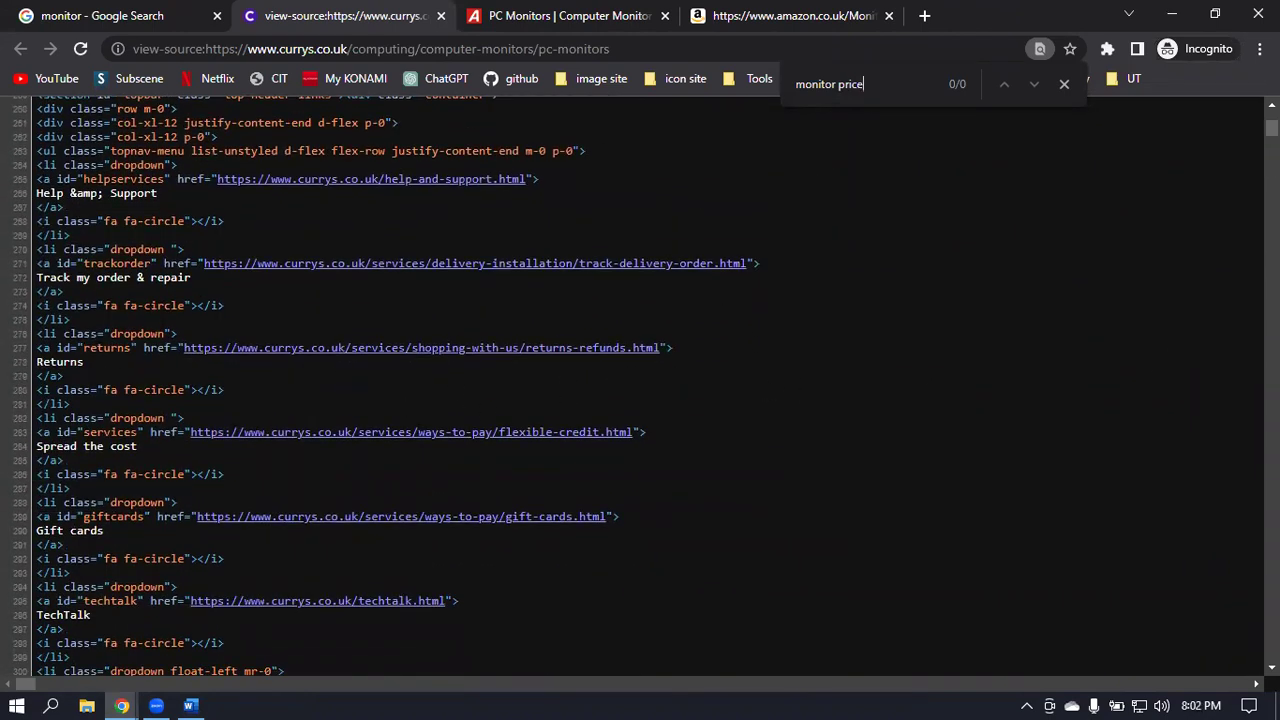
Switch to the Argos PC monitors page and accept all cookies.
left_click(582, 15)
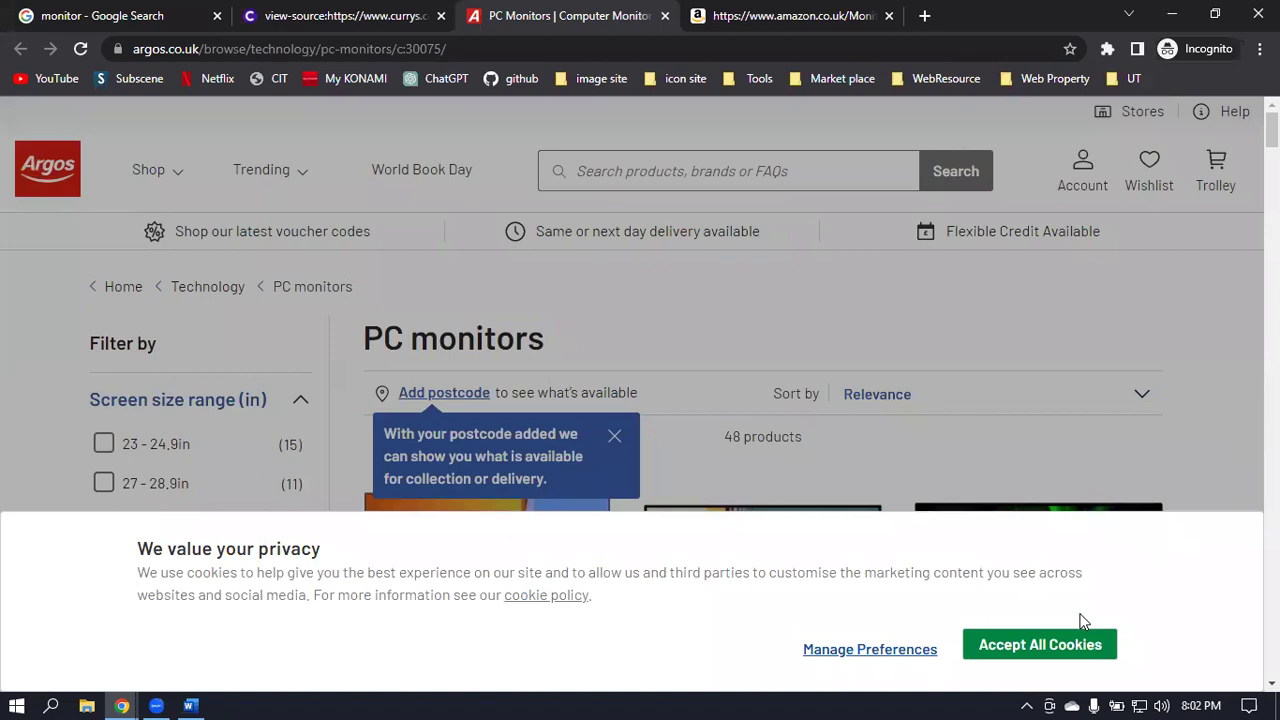
left_click(1014, 650)
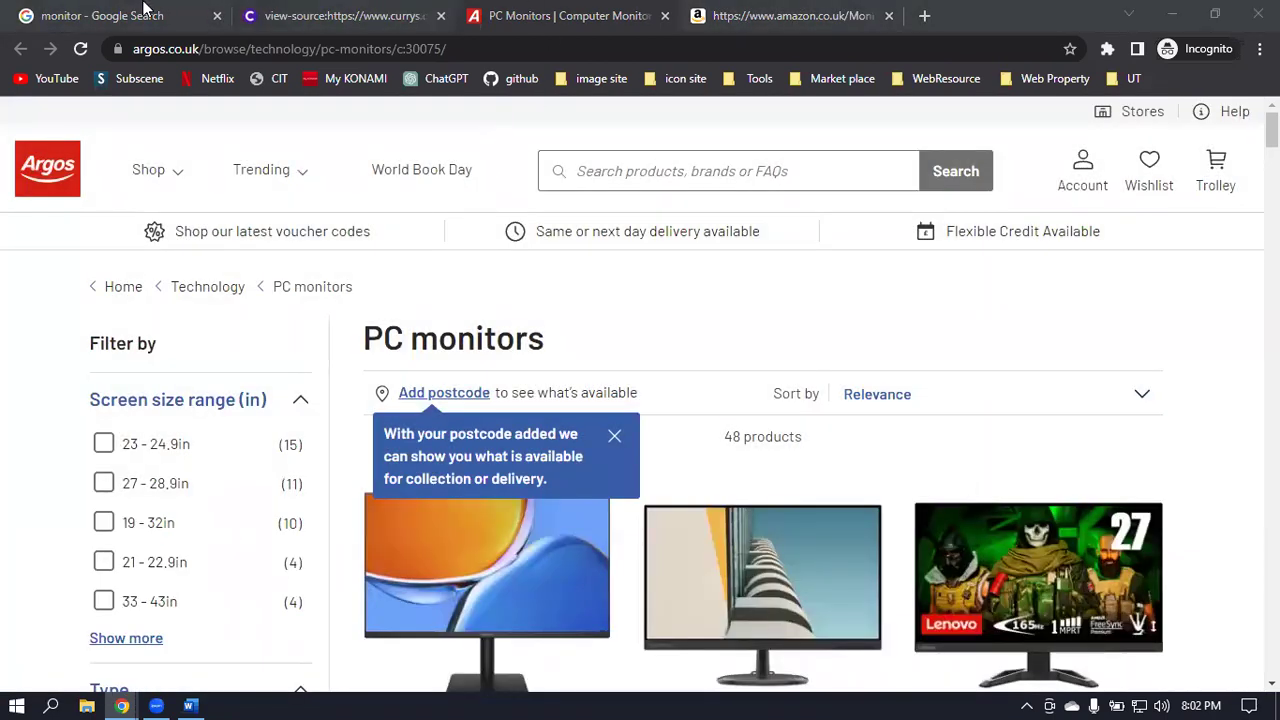
Search Google for "monitor price" and look over the Currys and Amazon UK results.
left_click(72, 10)
left_click(286, 141)
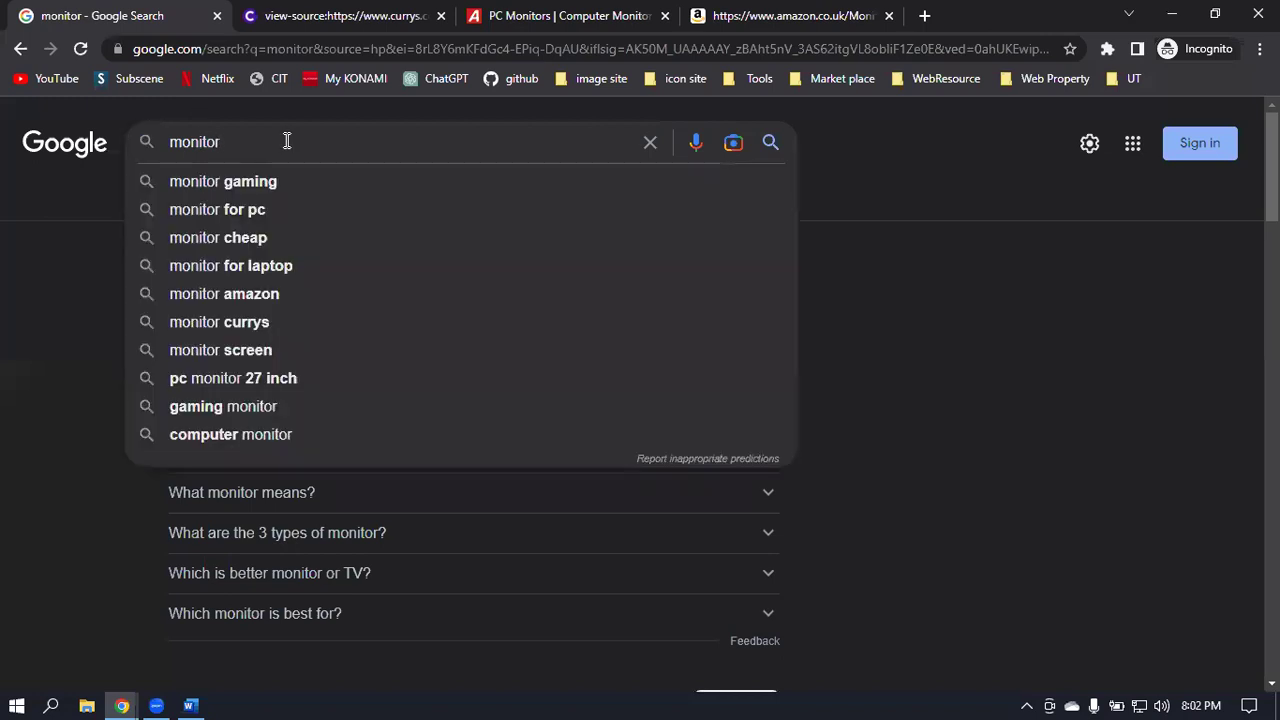
type("price")
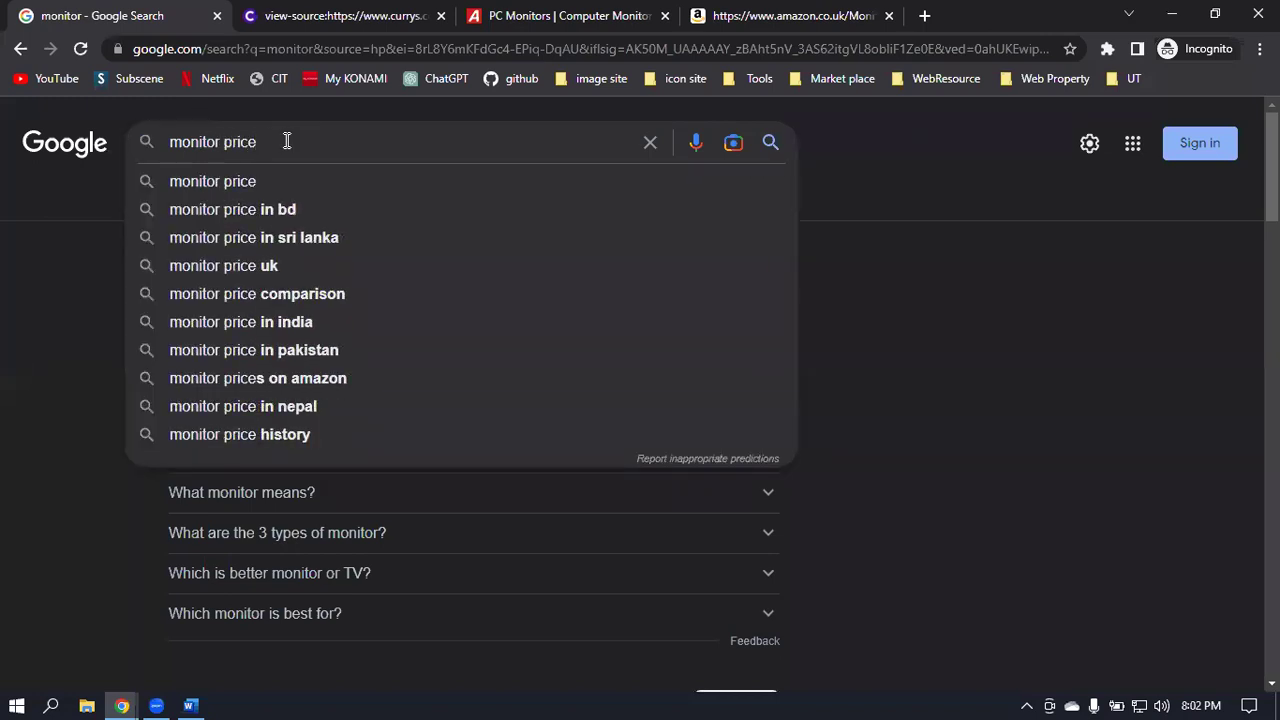
key("Return")
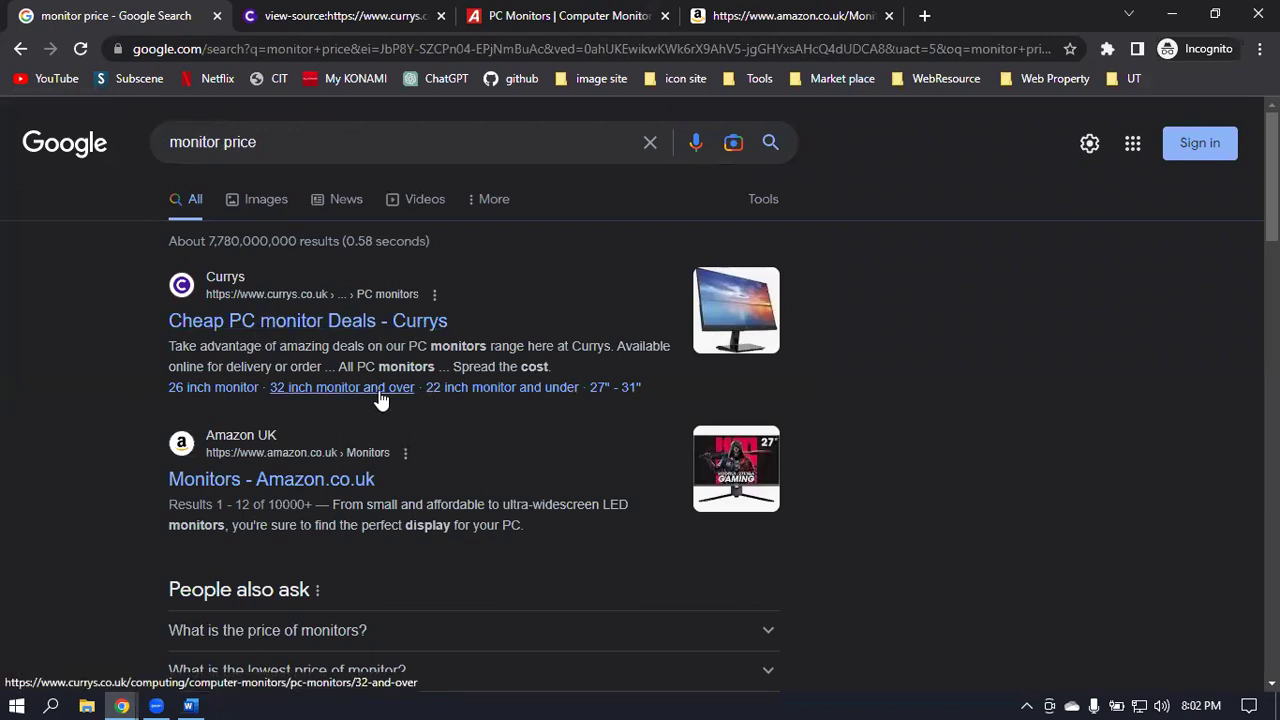
mouse_move(435, 367)
left_mouse_down()
mouse_move(370, 368)
mouse_move(421, 369)
left_mouse_up()
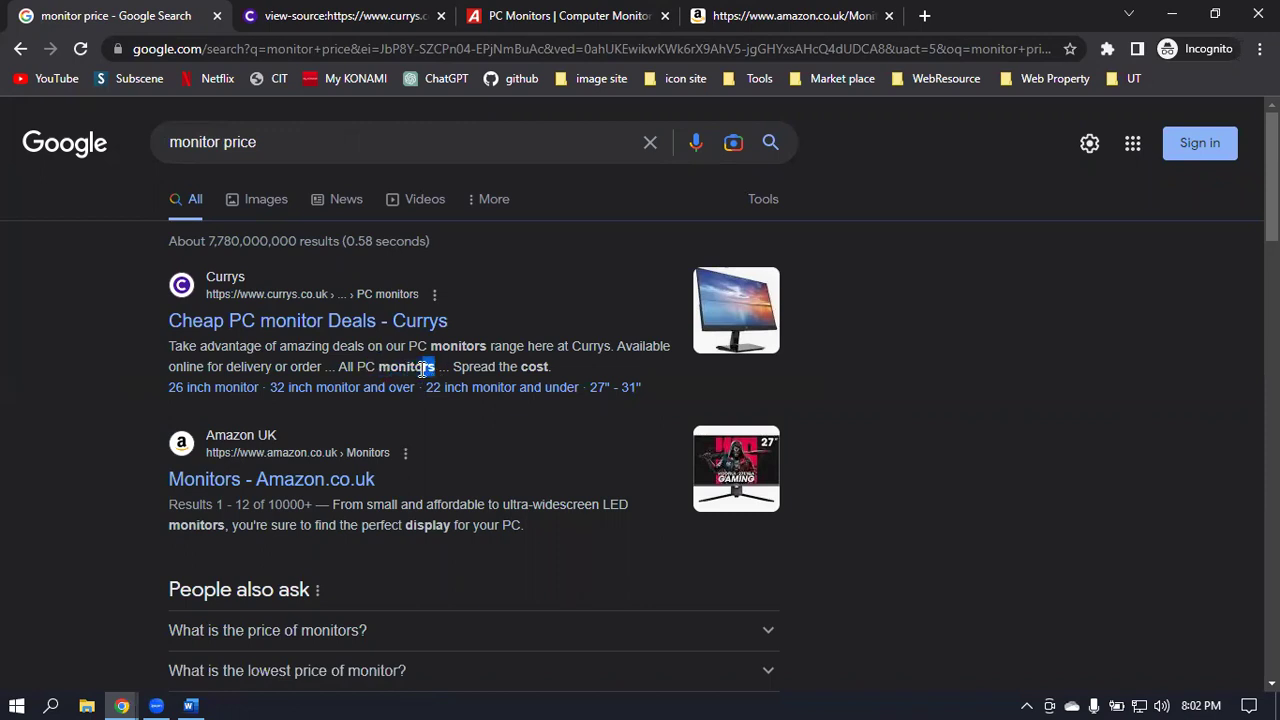
Open the "Cheap PC monitor Deals - Currys" result in a new tab and view its page source.
right_click(272, 331)
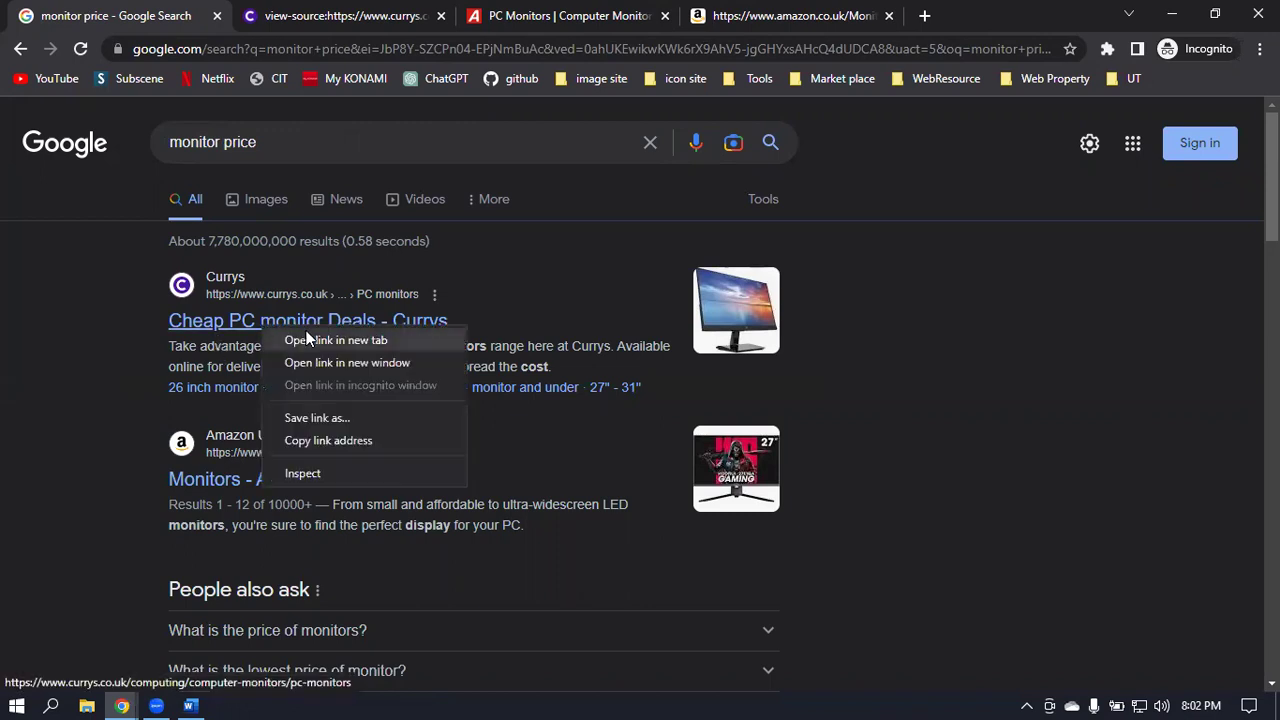
left_click(478, 366)
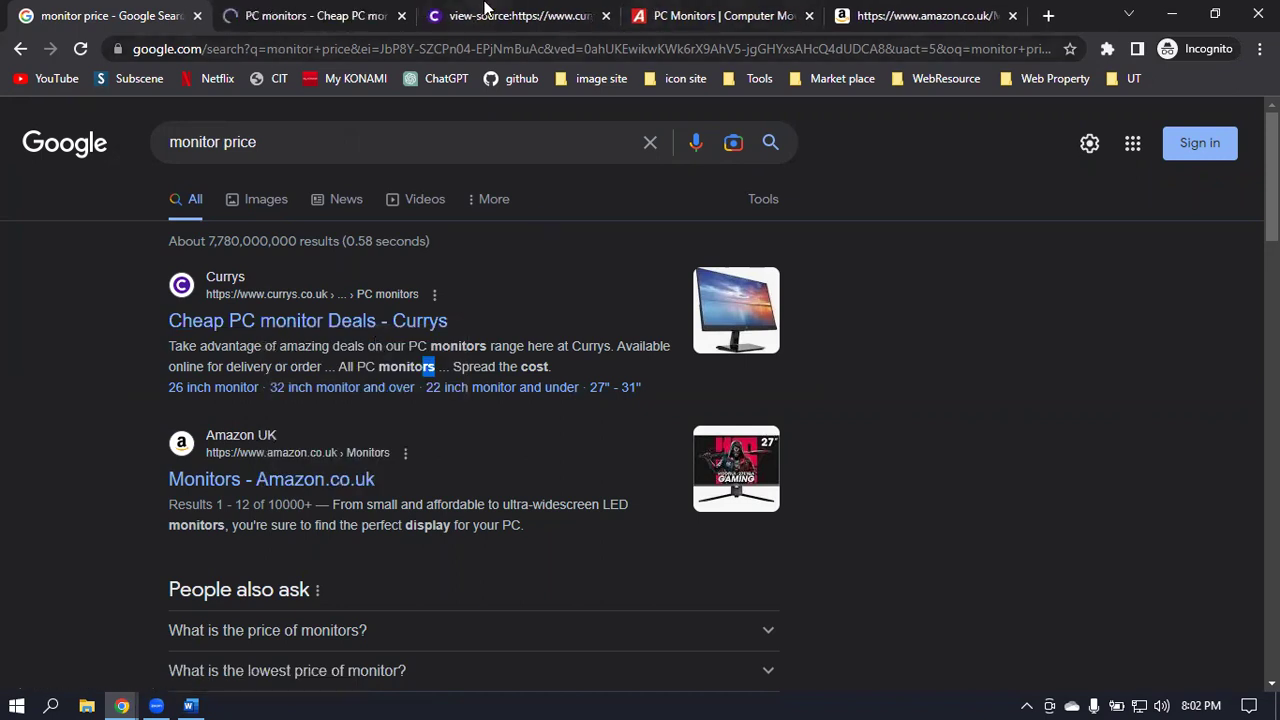
left_click(295, 13)
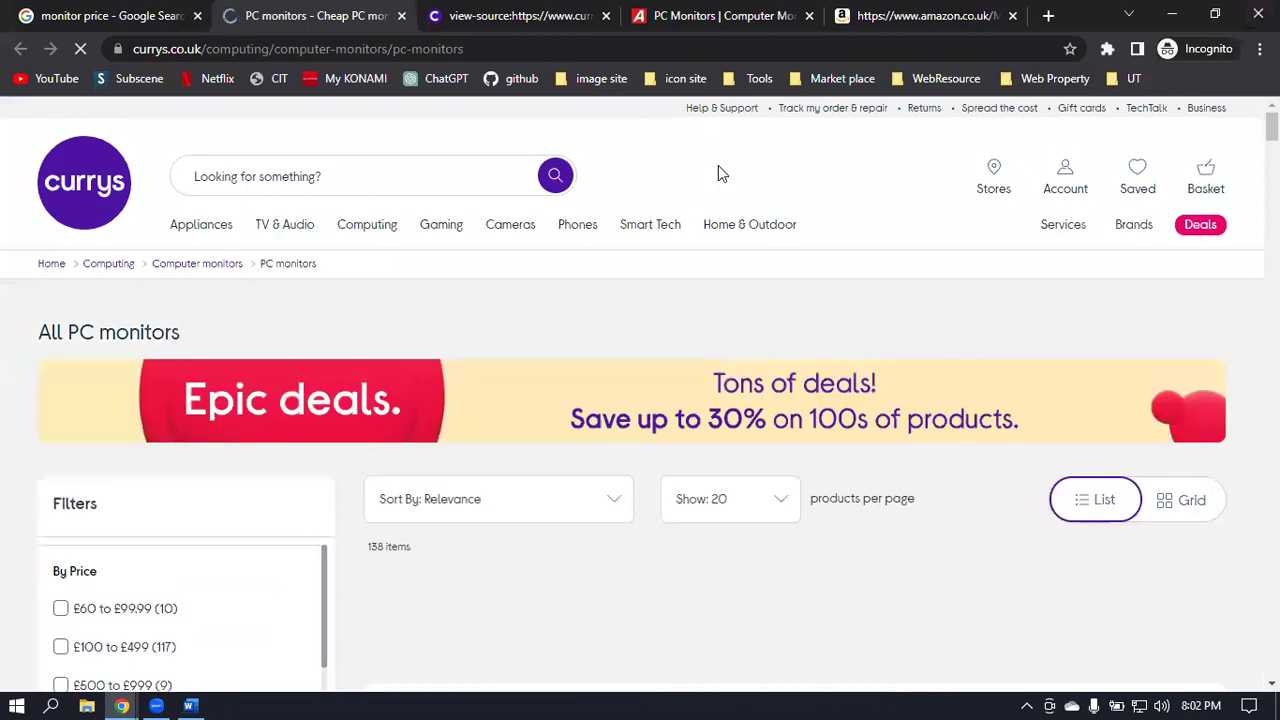
right_click(718, 172)
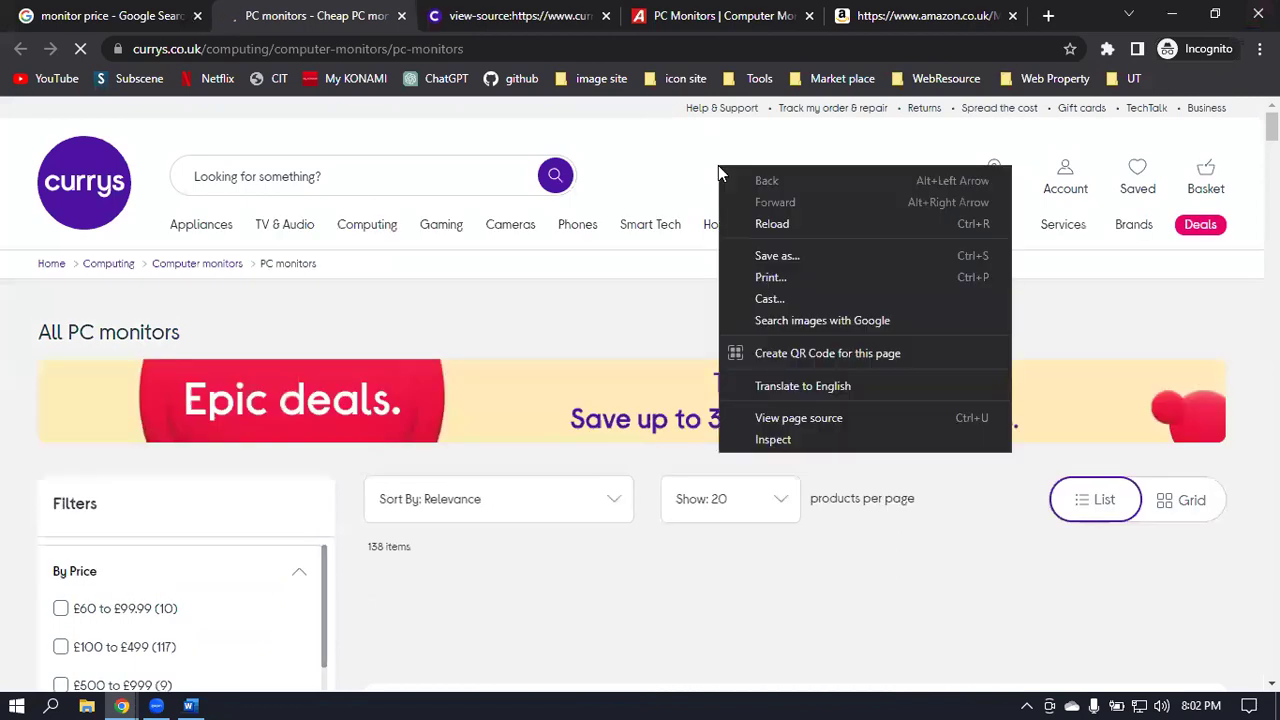
left_click(810, 417)
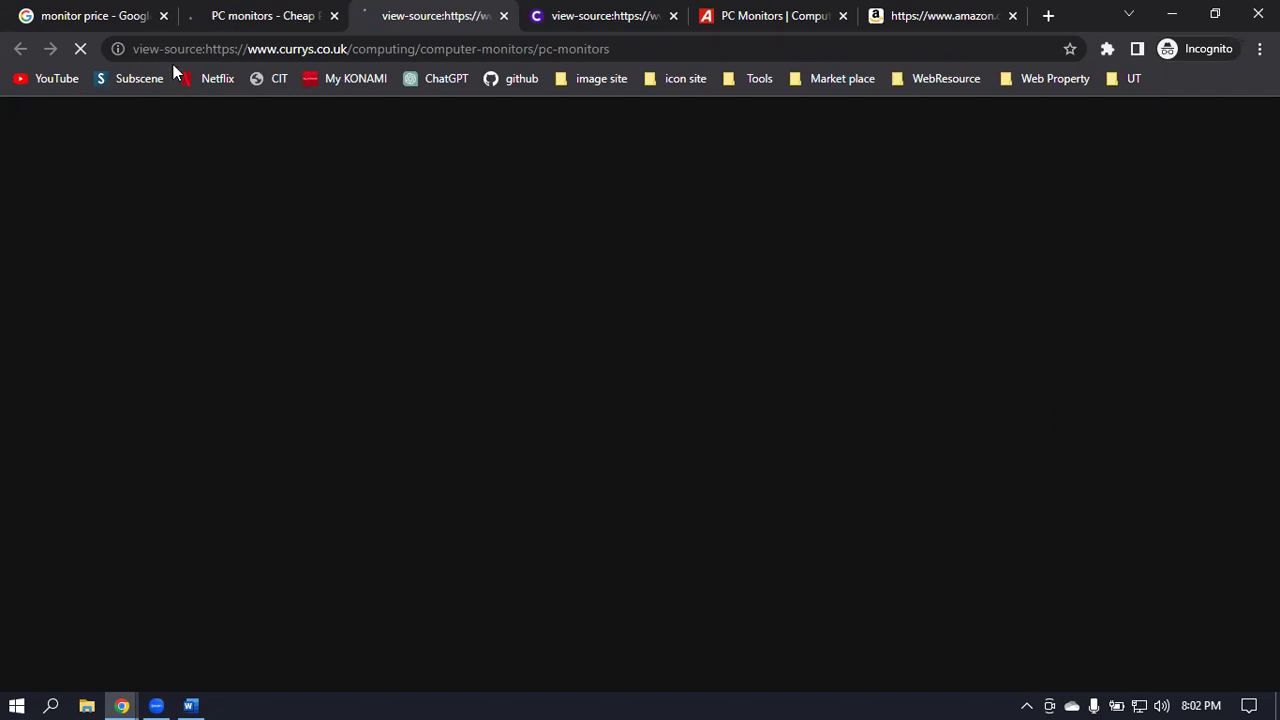
left_click(217, 12)
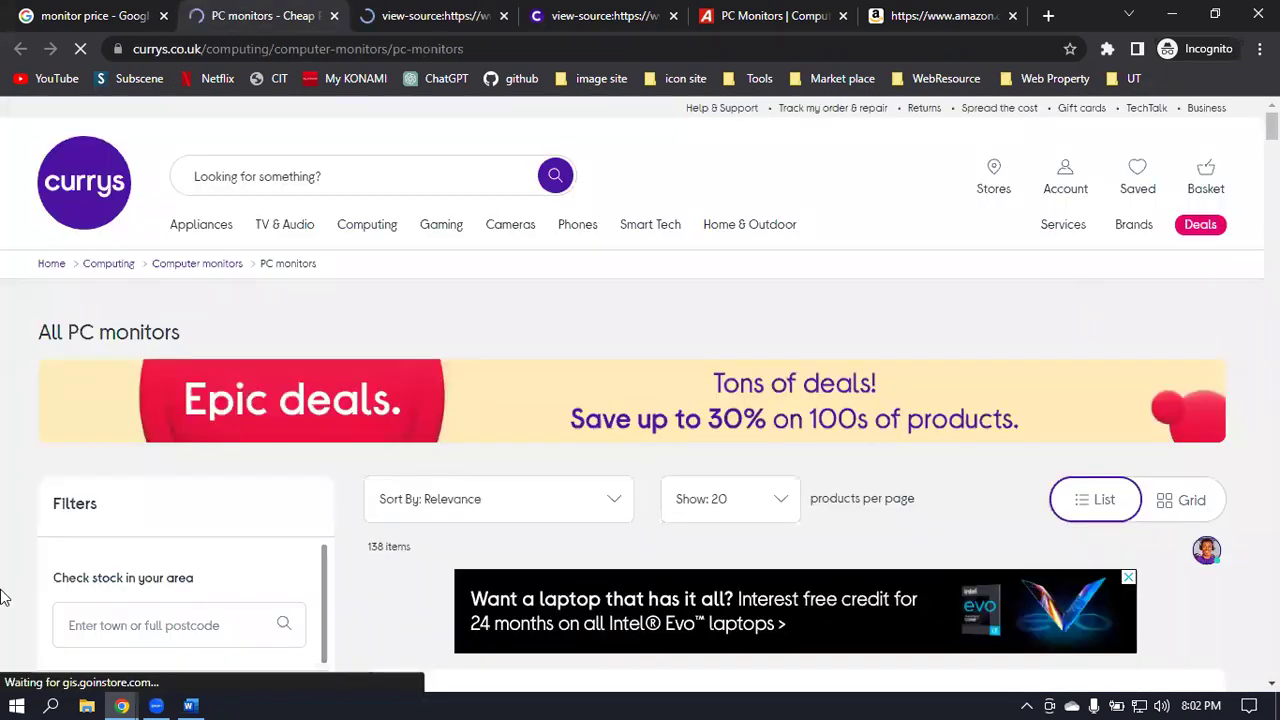
left_click(412, 10)
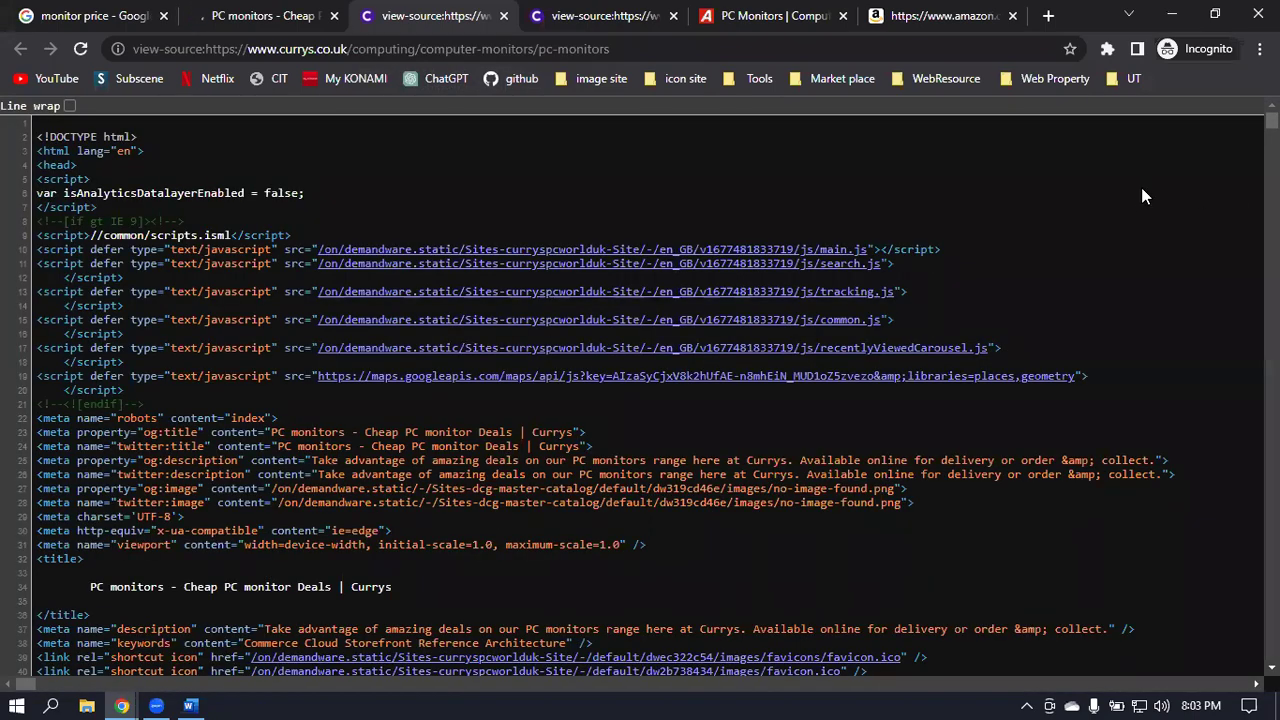
Search the newly opened Currys page source for "monitor" and look over the matches in the meta tags and title.
key("ctrl+f")
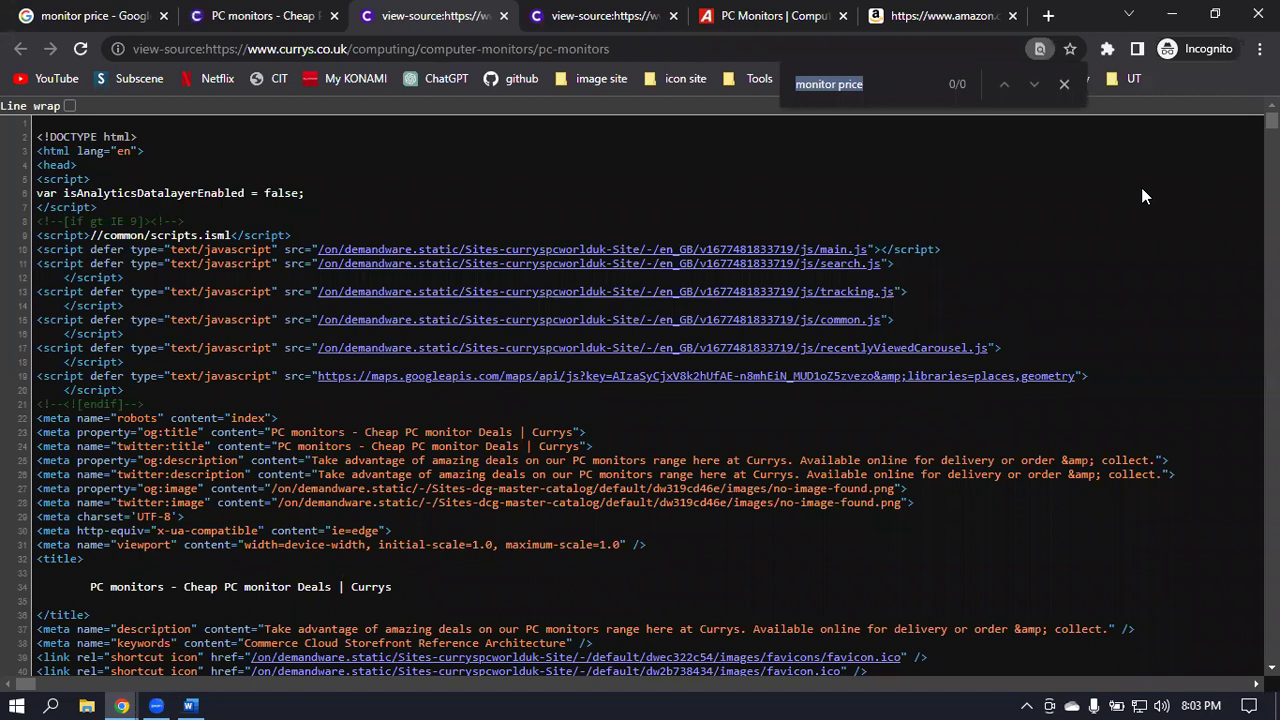
key("End")
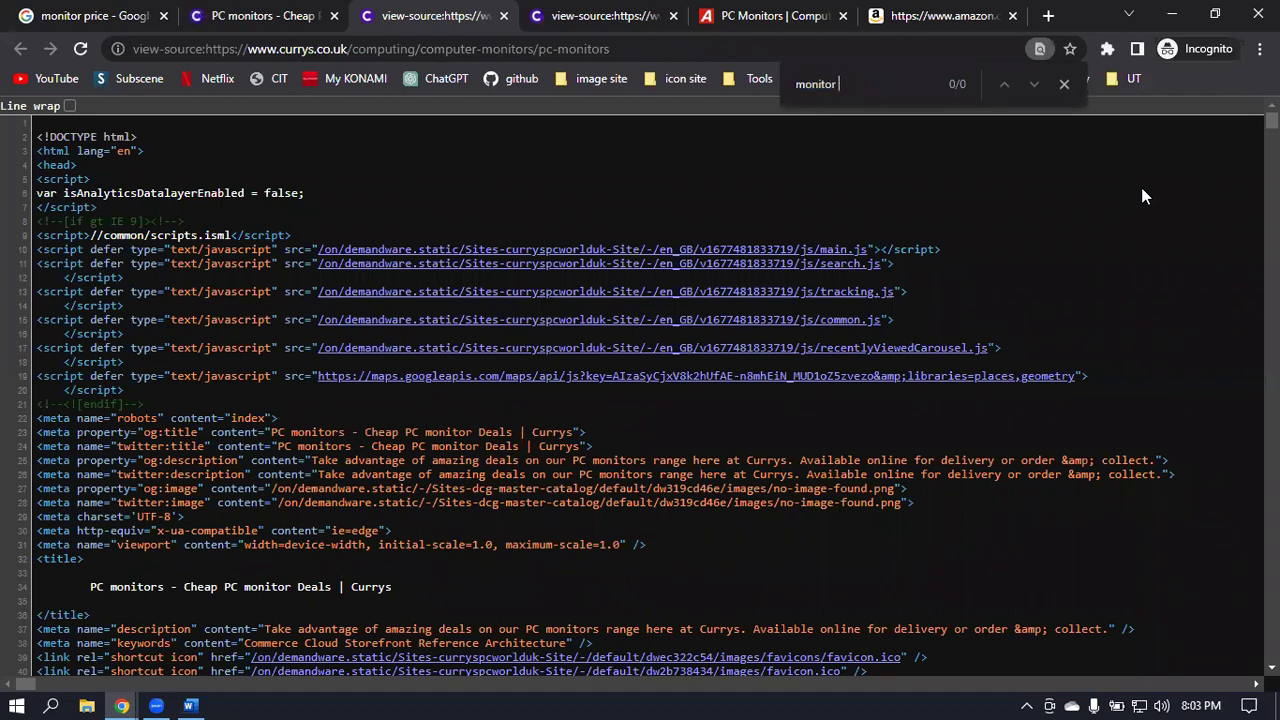
type("p")
left_click_drag(839, 87, 888, 87)
key("BackSpace")
key("BackSpace")
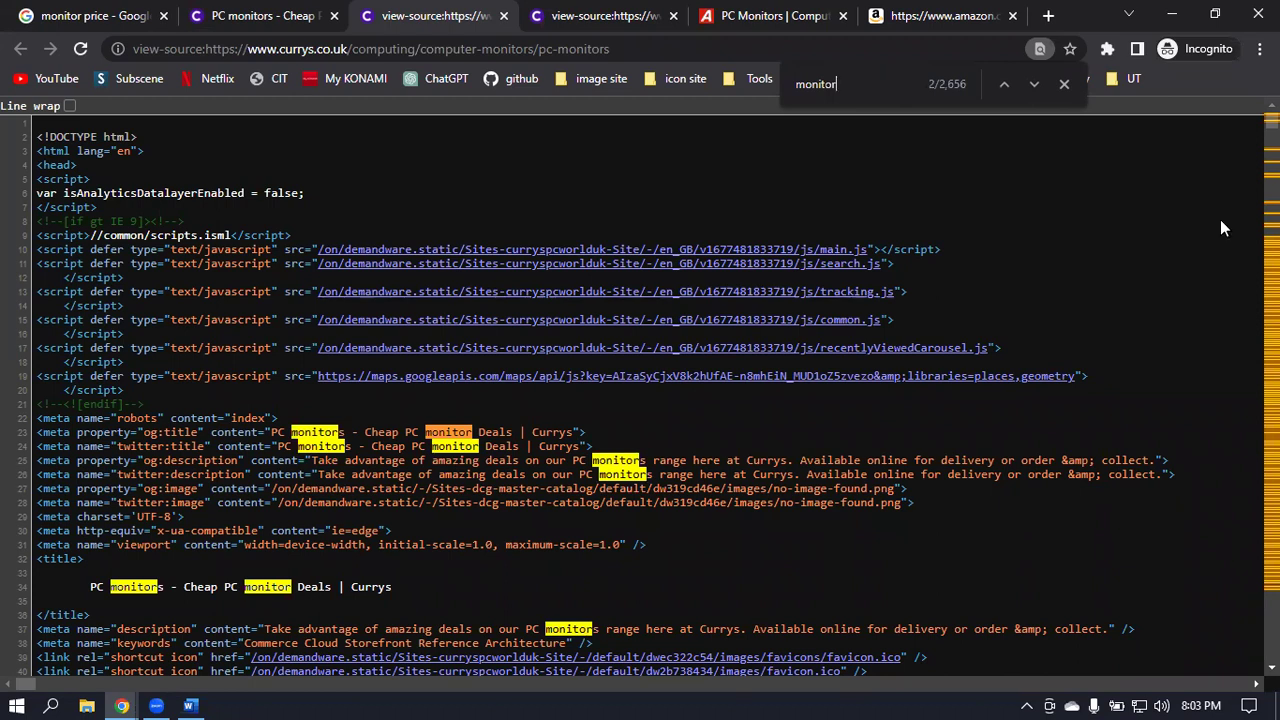
double_click(883, 79)
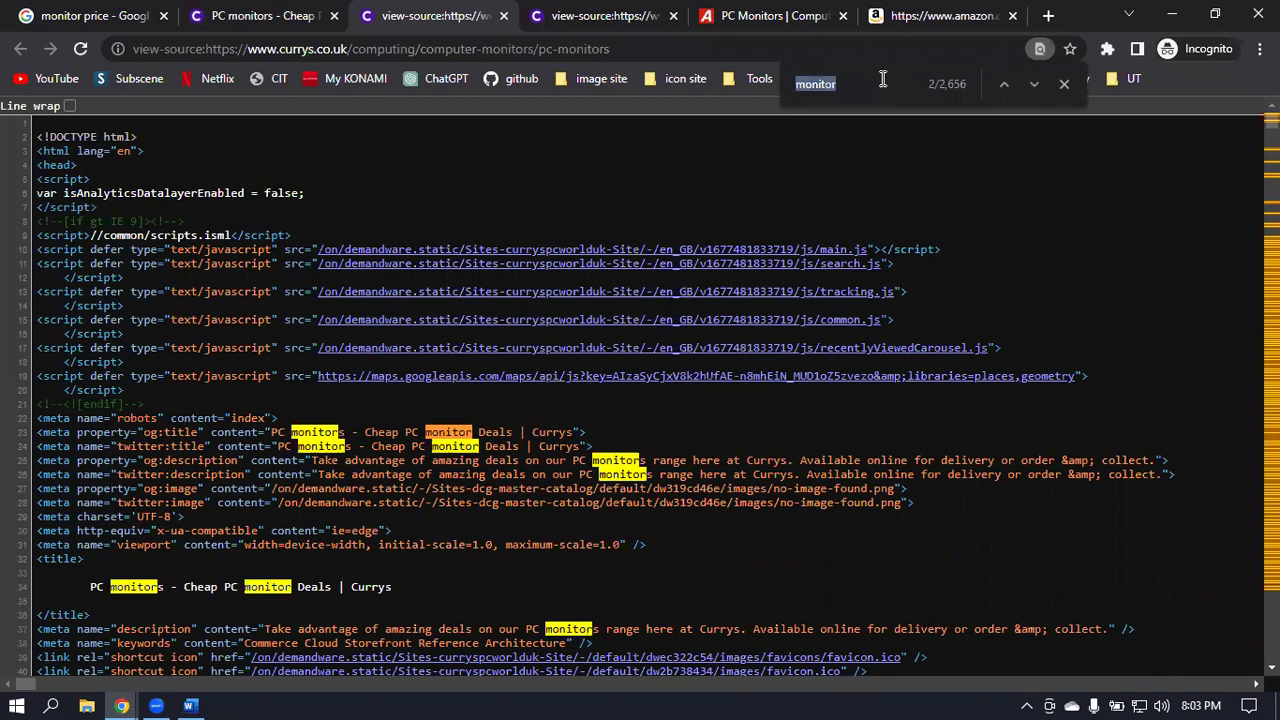
Return to the Argos PC monitors page and view its page source.
left_click(725, 18)
right_click(743, 303)
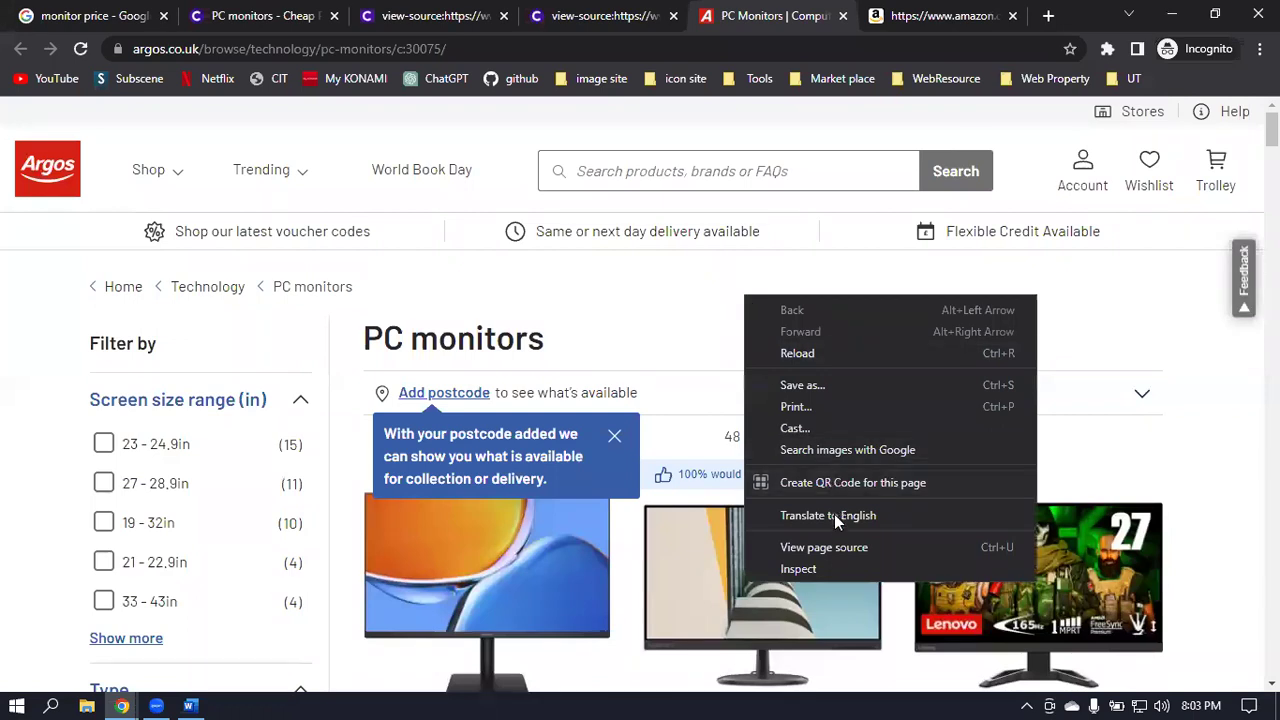
left_click(834, 549)
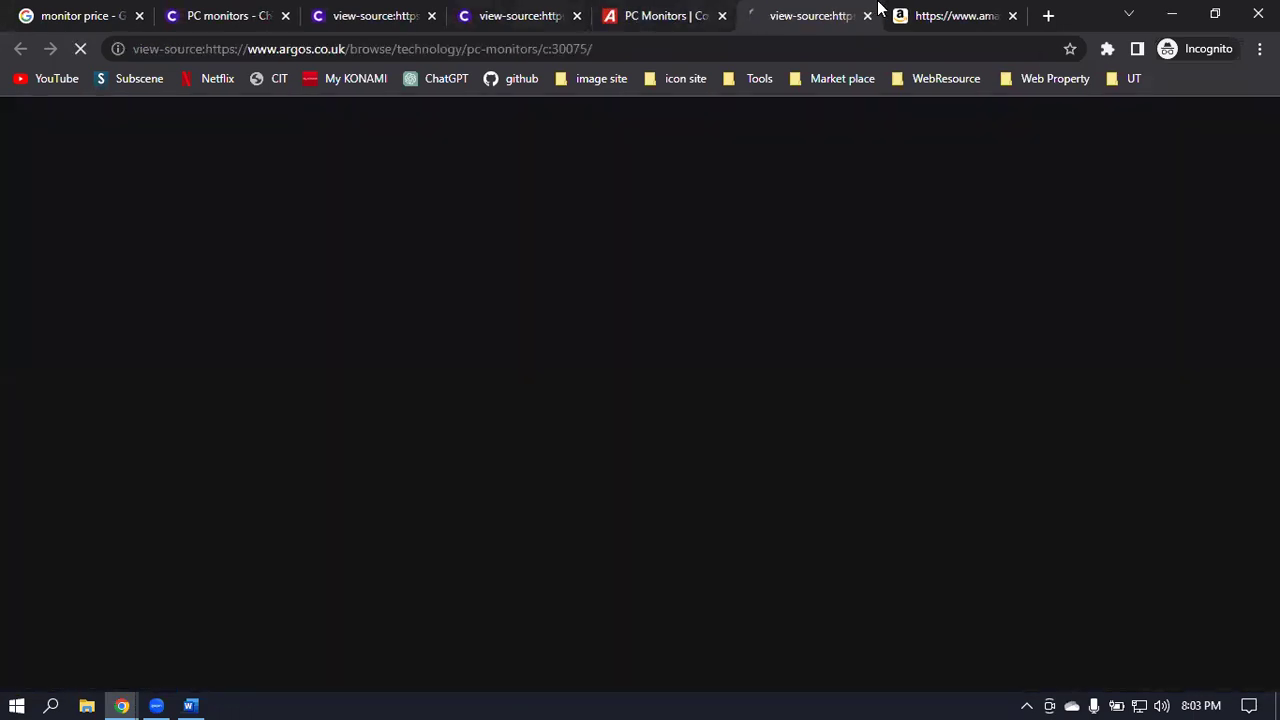
Close the Amazon source page and examine the HTML source of the Argos PC monitors page.
left_click(1014, 17)
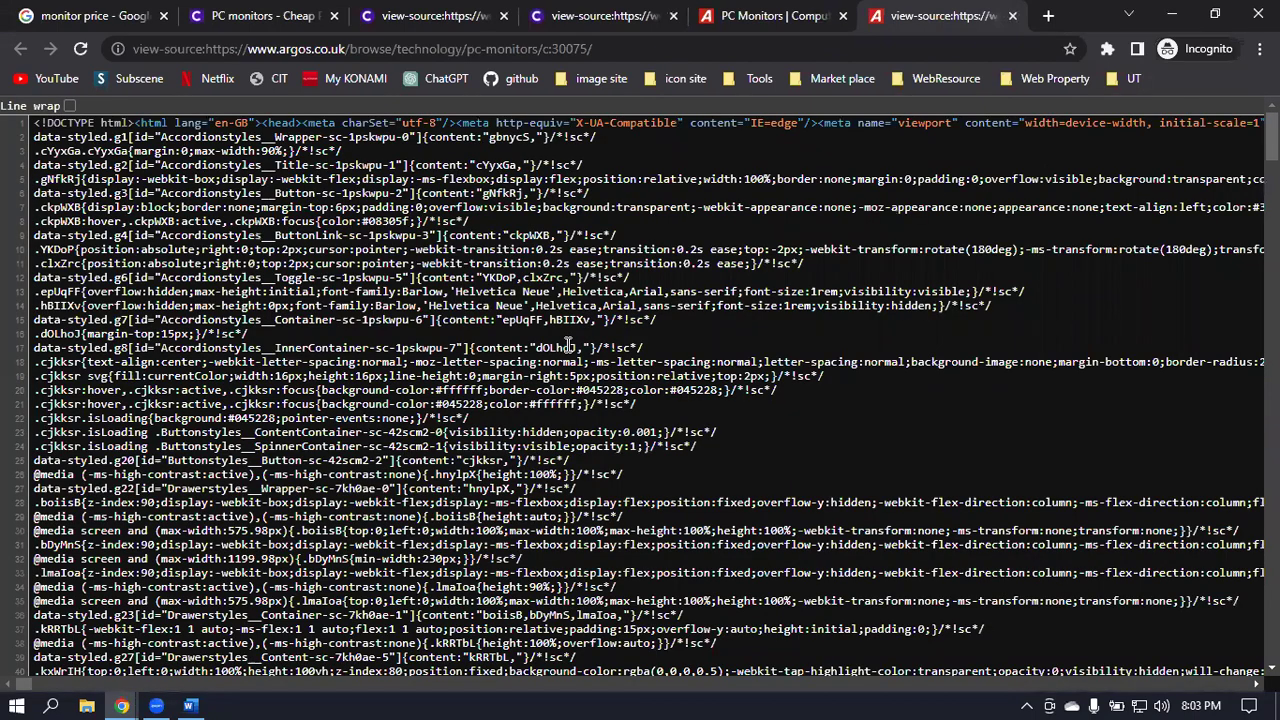
scroll(568, 345, "down", 15)
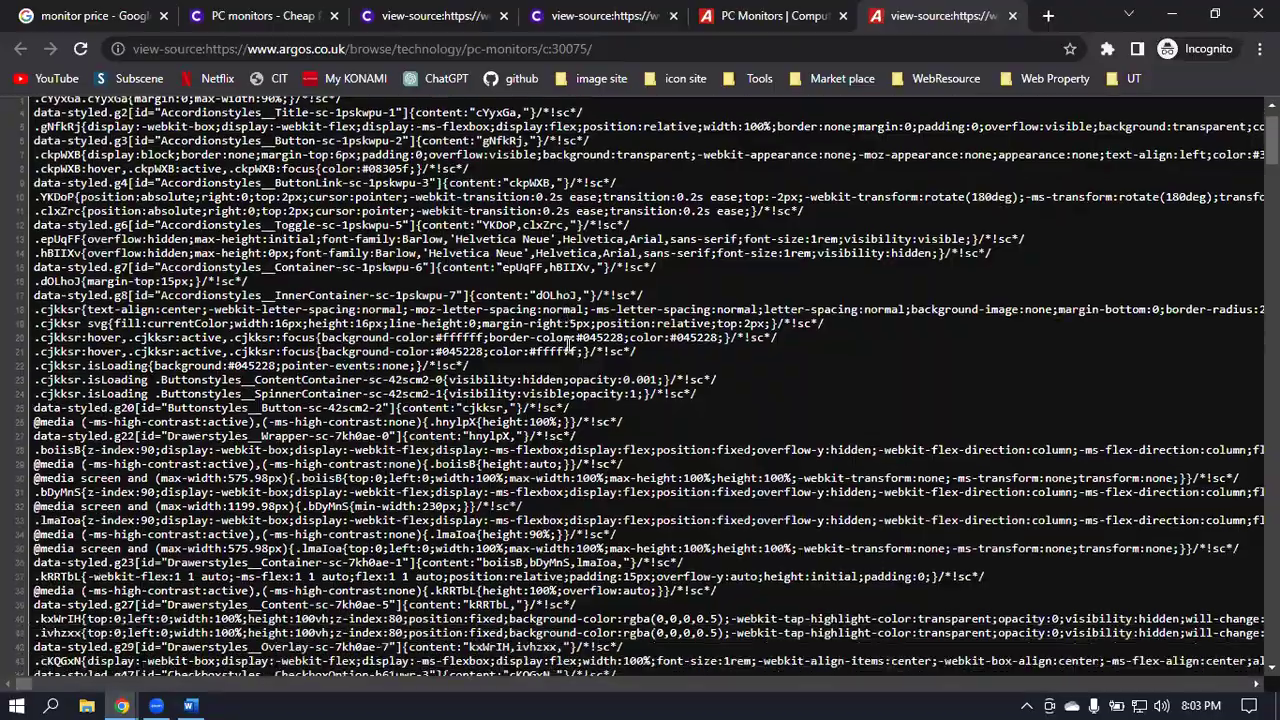
scroll(568, 345, "down", 15)
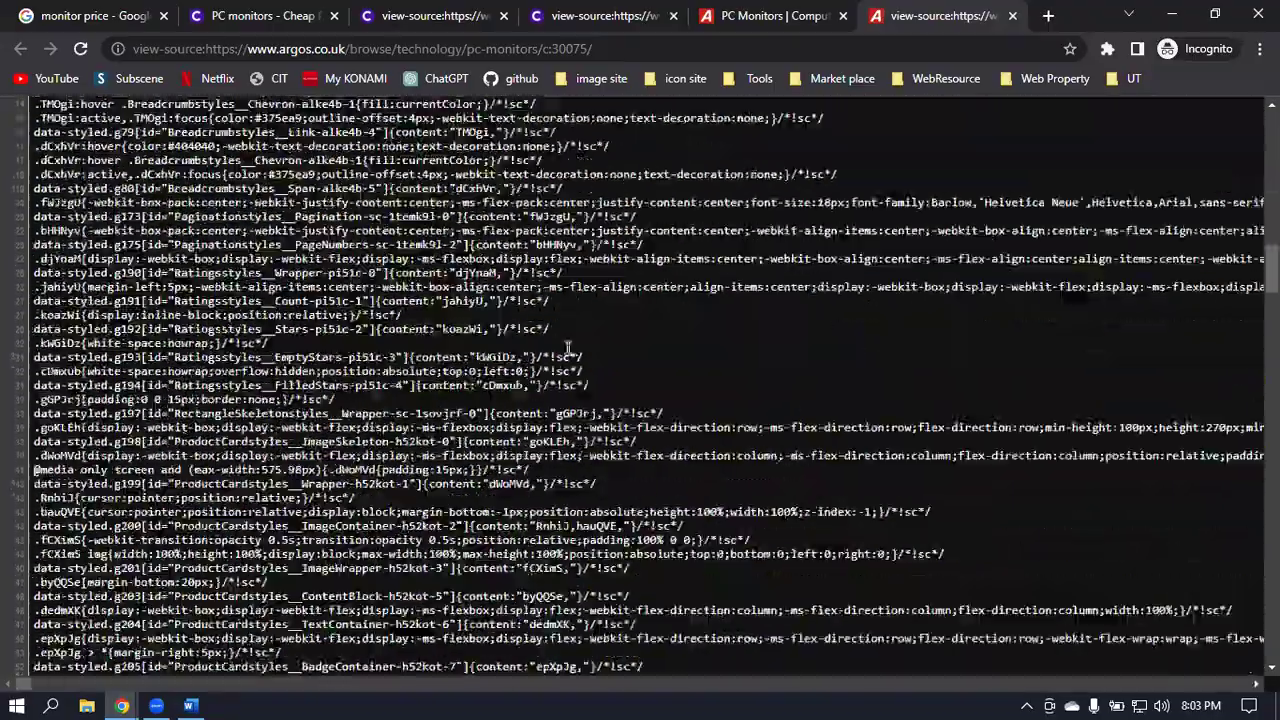
scroll(566, 349, "down", 15)
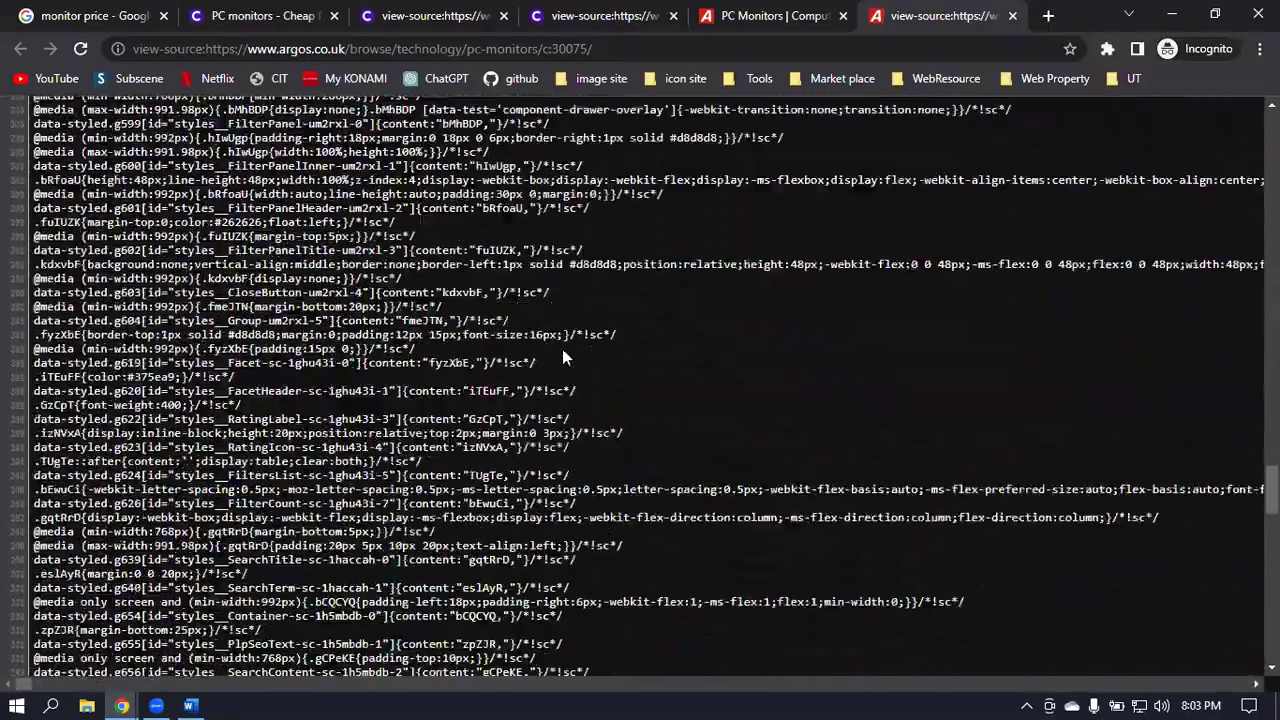
scroll(564, 350, "up", 1)
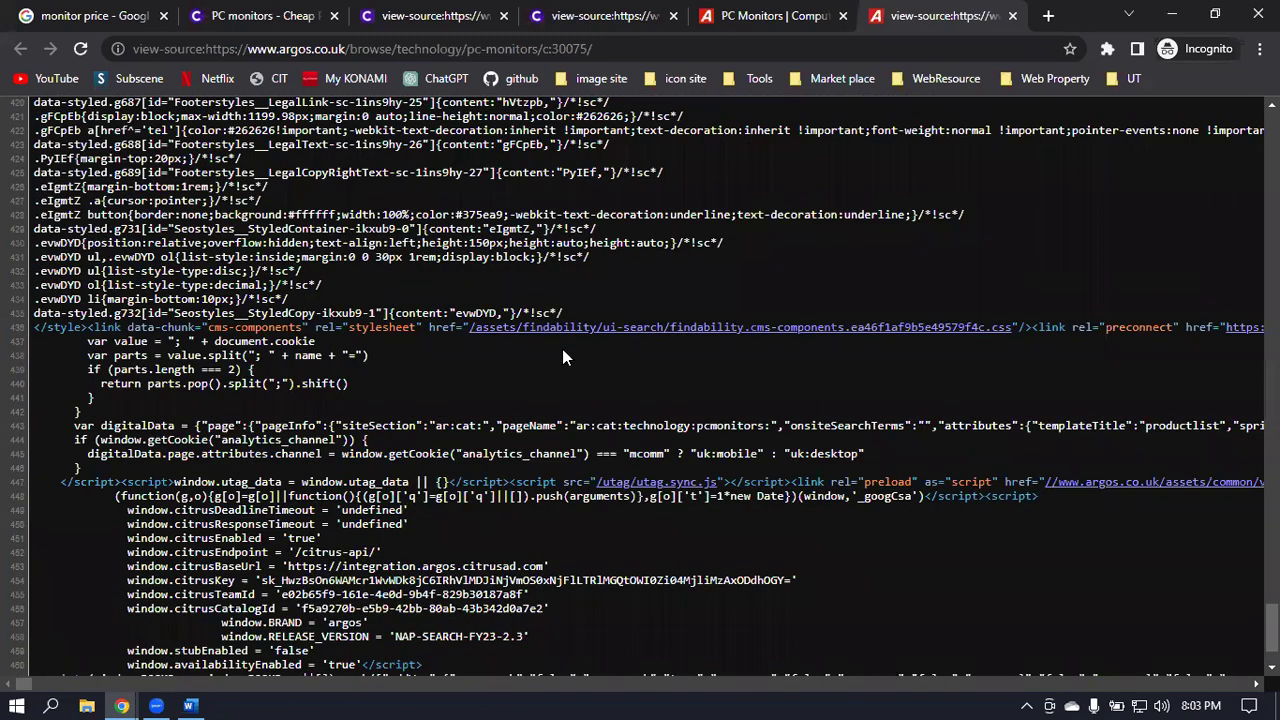
scroll(562, 349, "down", 1)
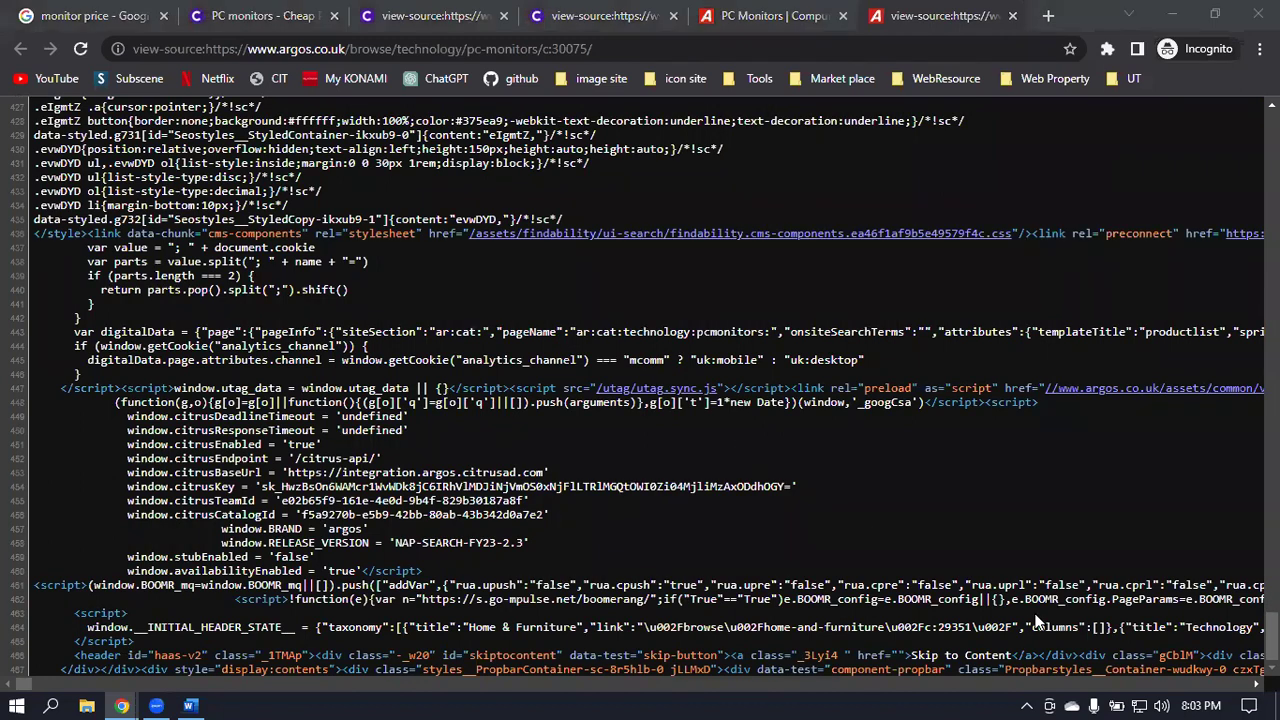
scroll(892, 385, "up", 1)
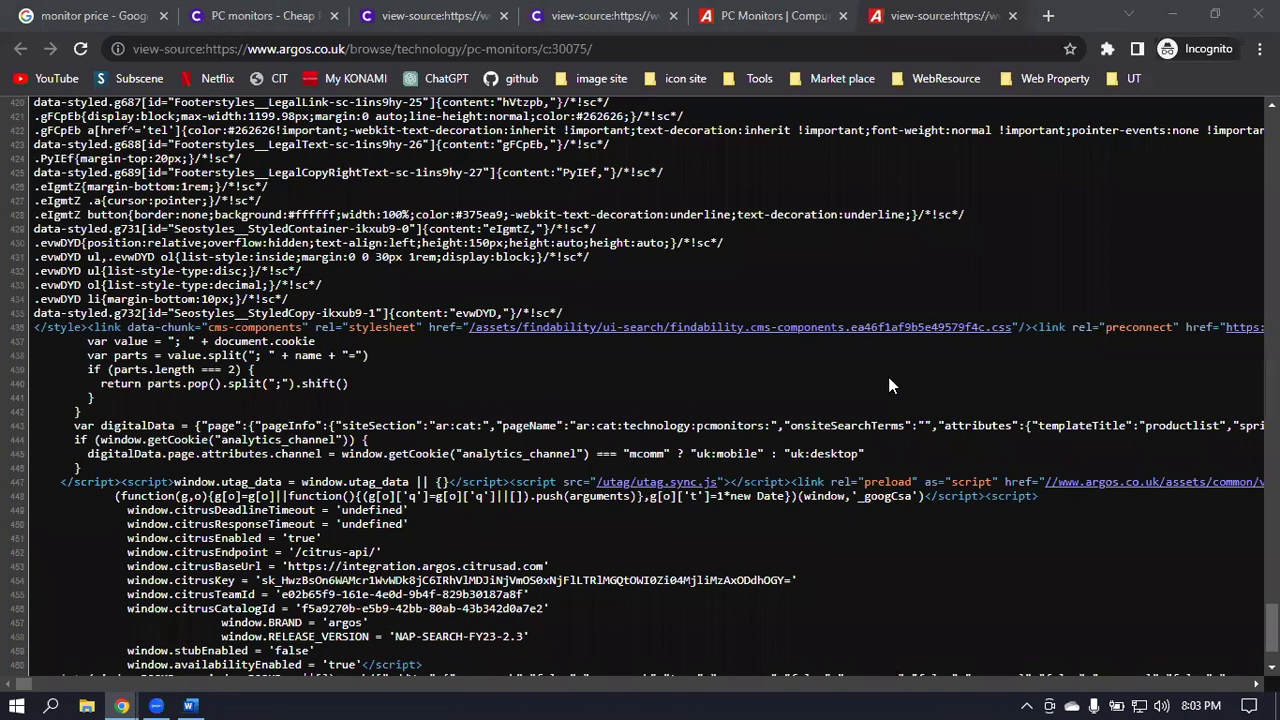
scroll(888, 385, "up", 5)
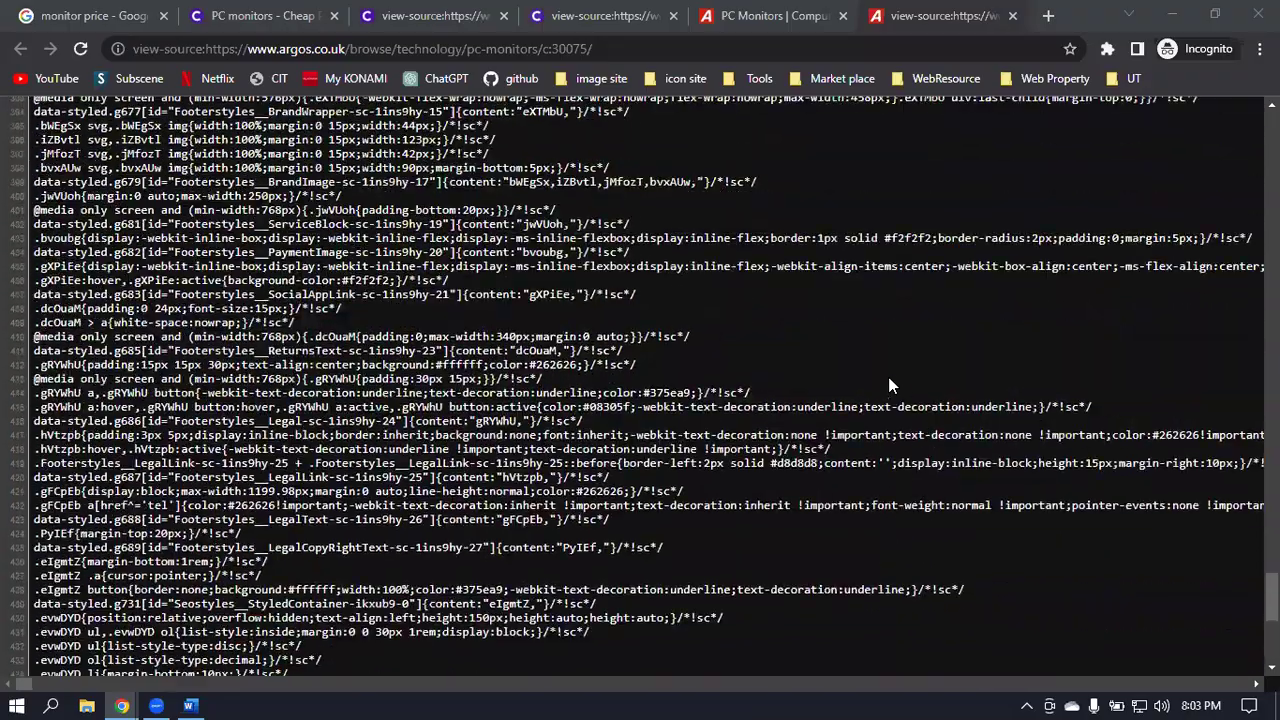
scroll(916, 376, "up", 9)
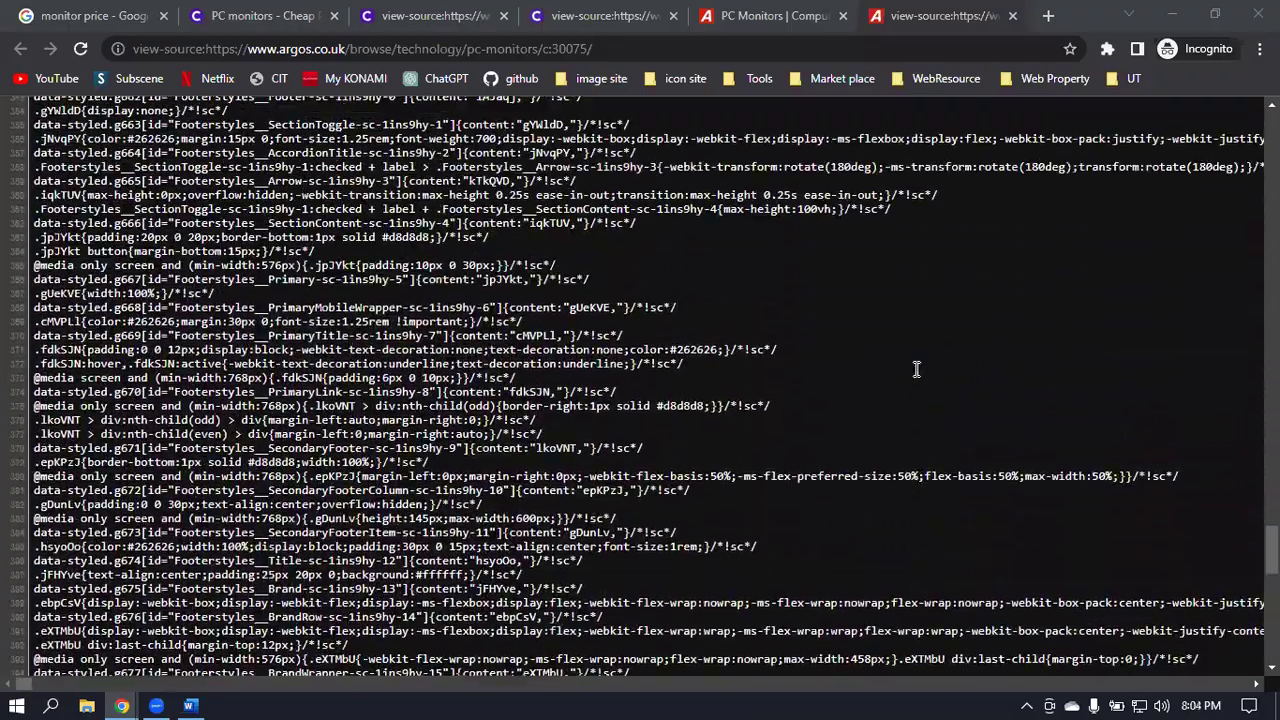
scroll(916, 370, "up", 1)
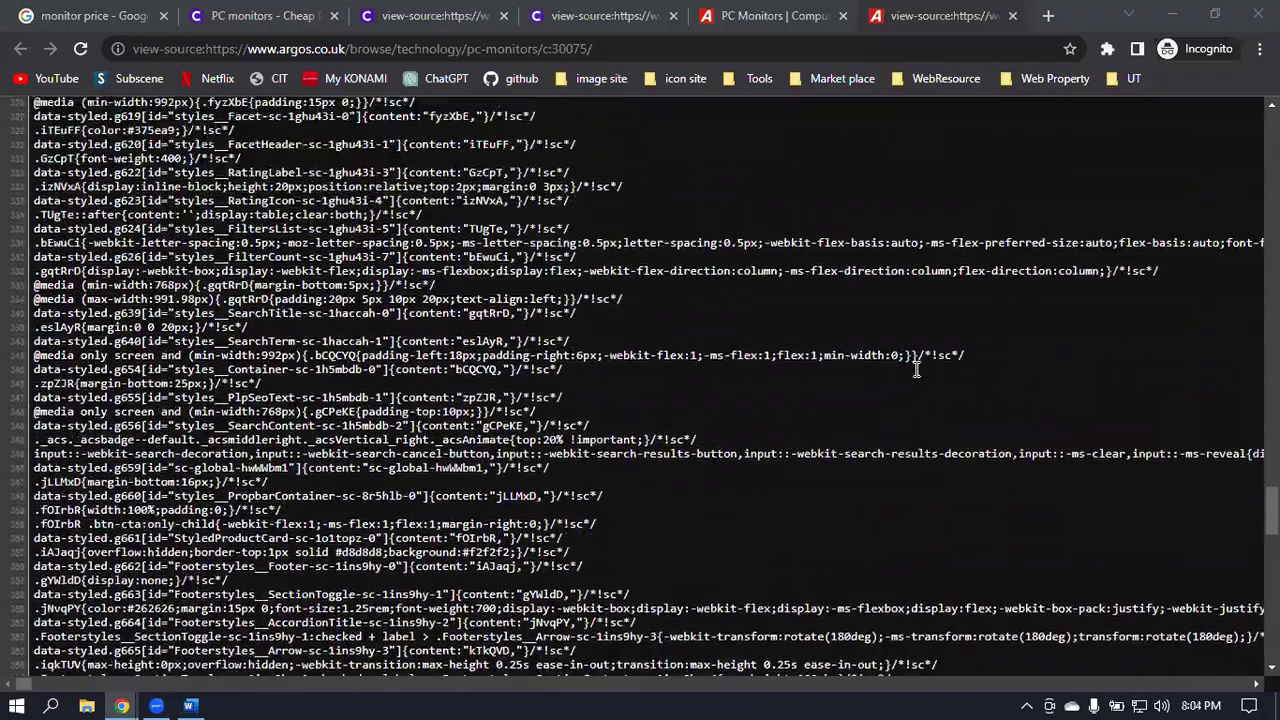
scroll(860, 440, "up", 15)
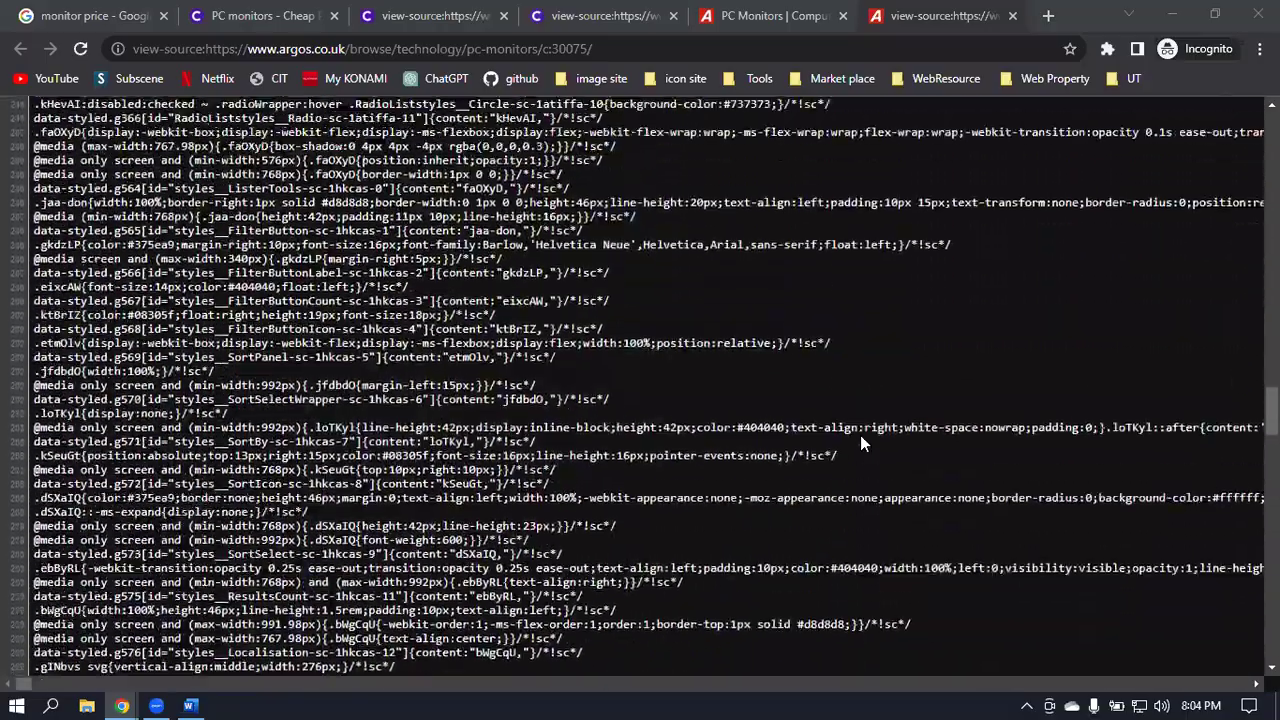
scroll(860, 435, "up", 20)
scroll(860, 435, "up", 4)
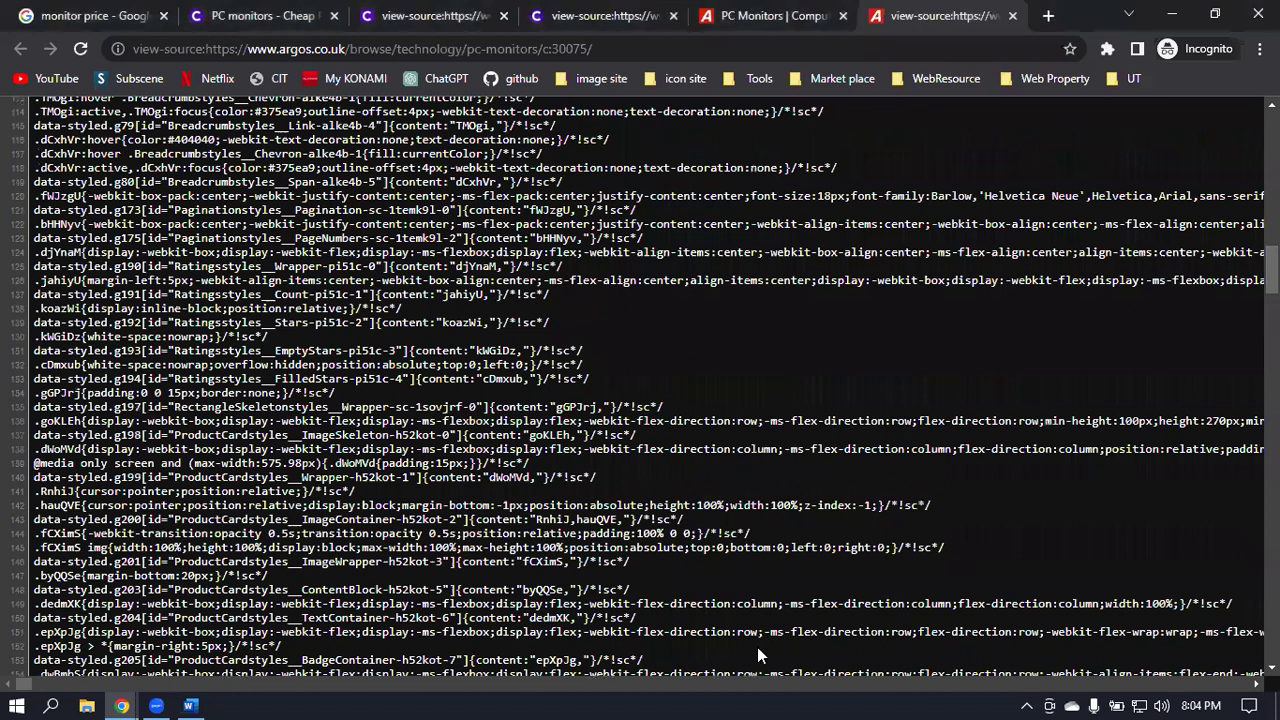
scroll(706, 690, "right", 15)
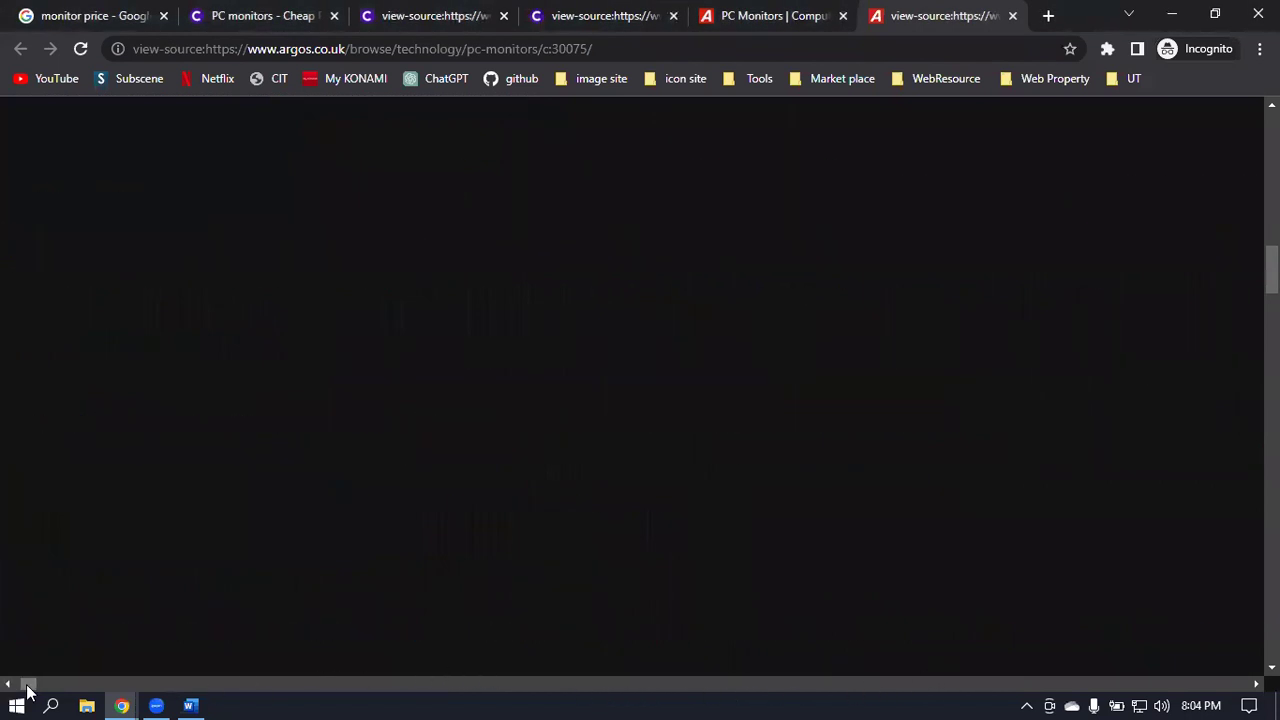
left_click_drag(28, 683, 10, 683)
scroll(640, 387, "up", 4)
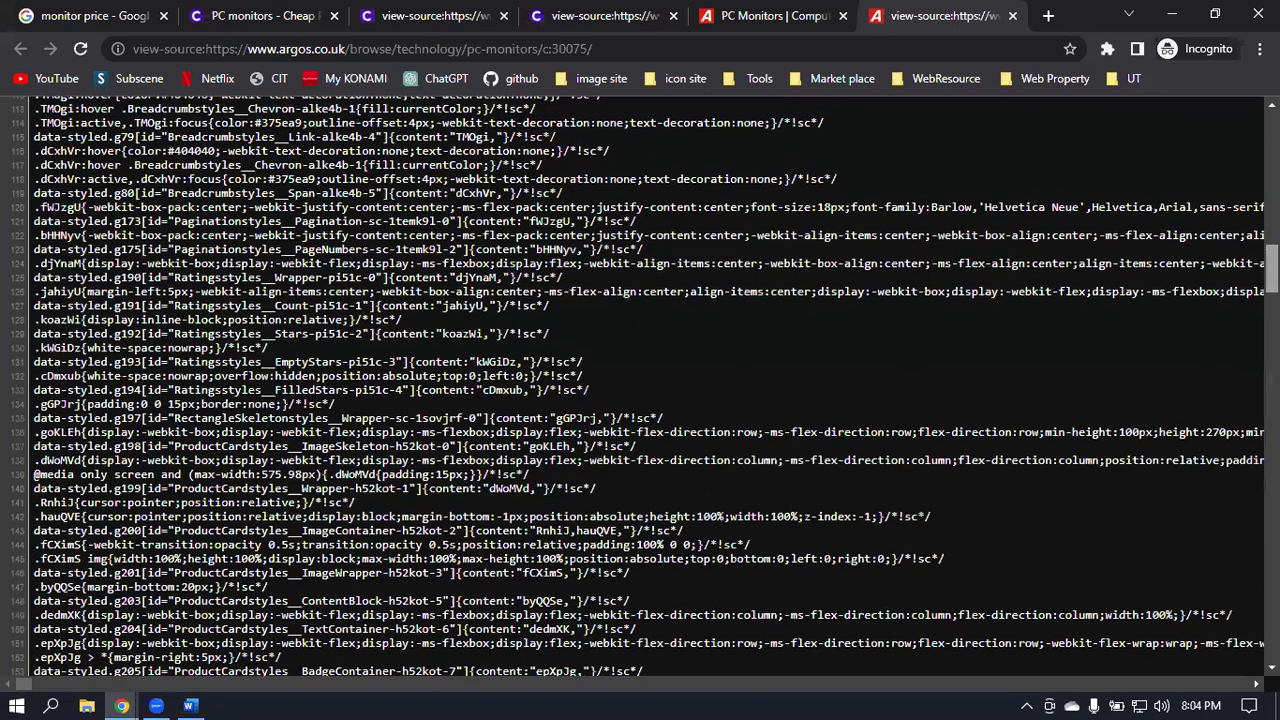
scroll(340, 130, "up", 14)
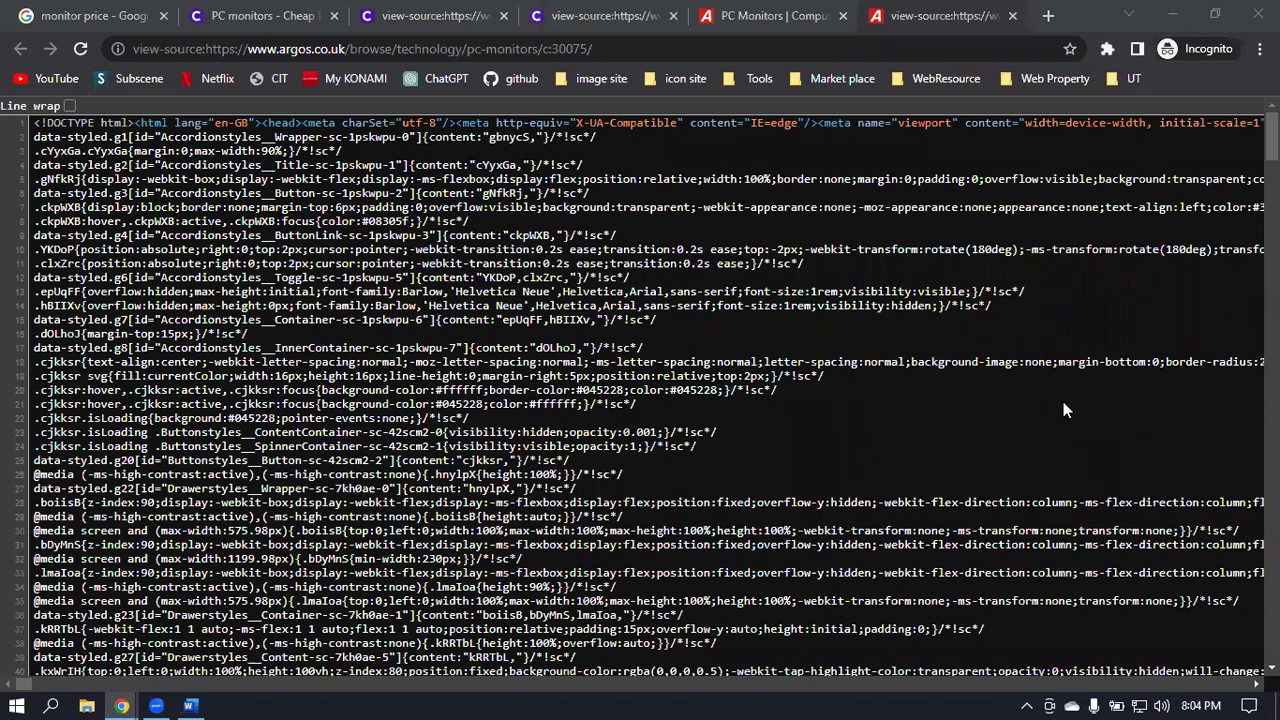
left_click(1083, 22)
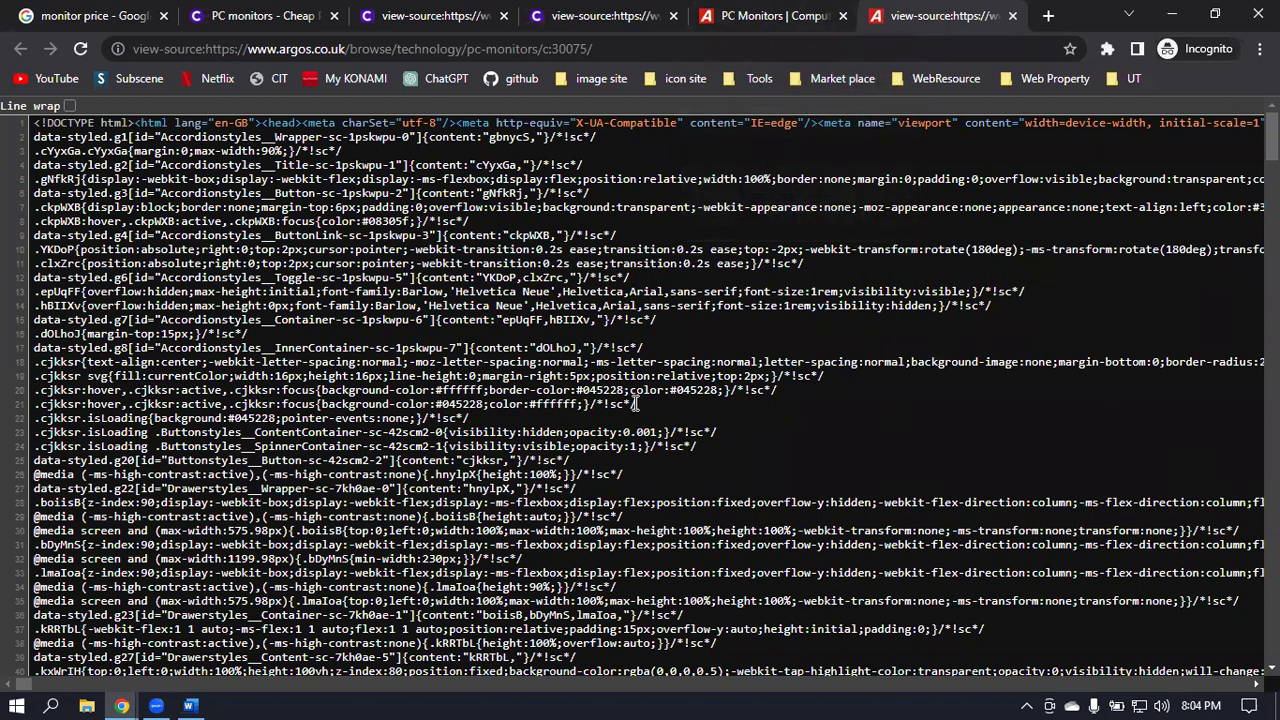
scroll(633, 404, "down", 5)
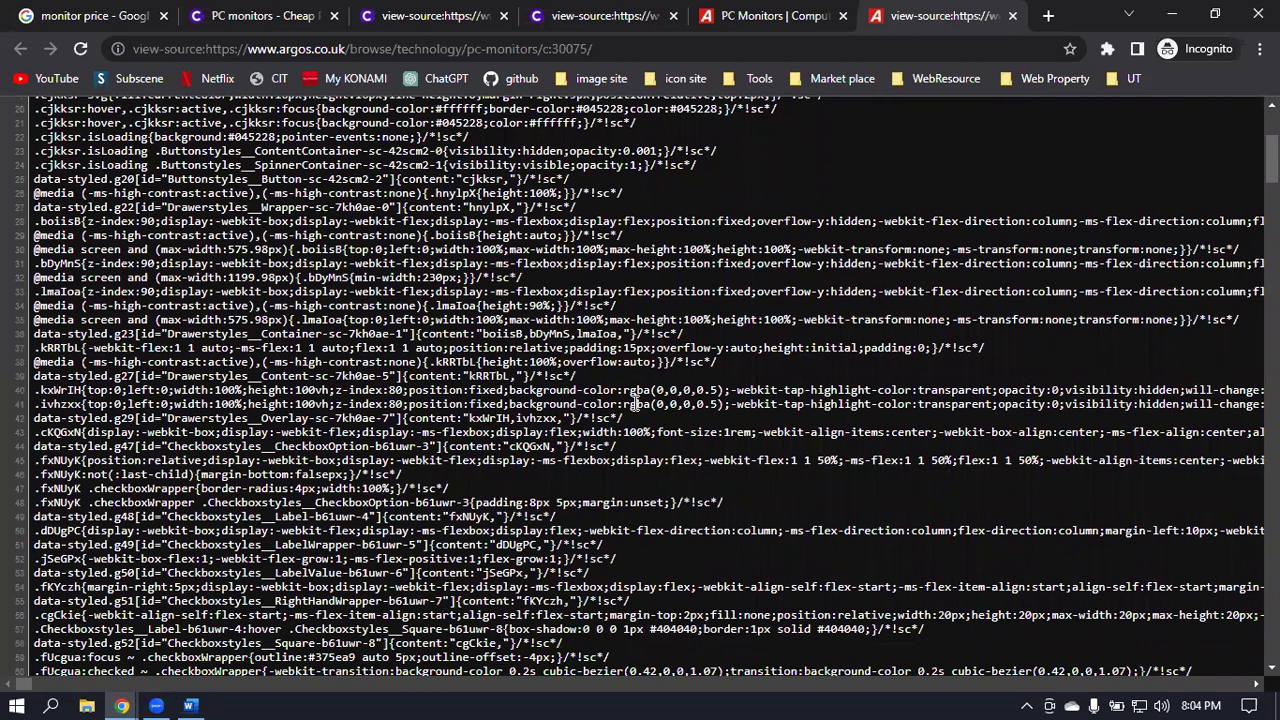
scroll(633, 404, "down", 2)
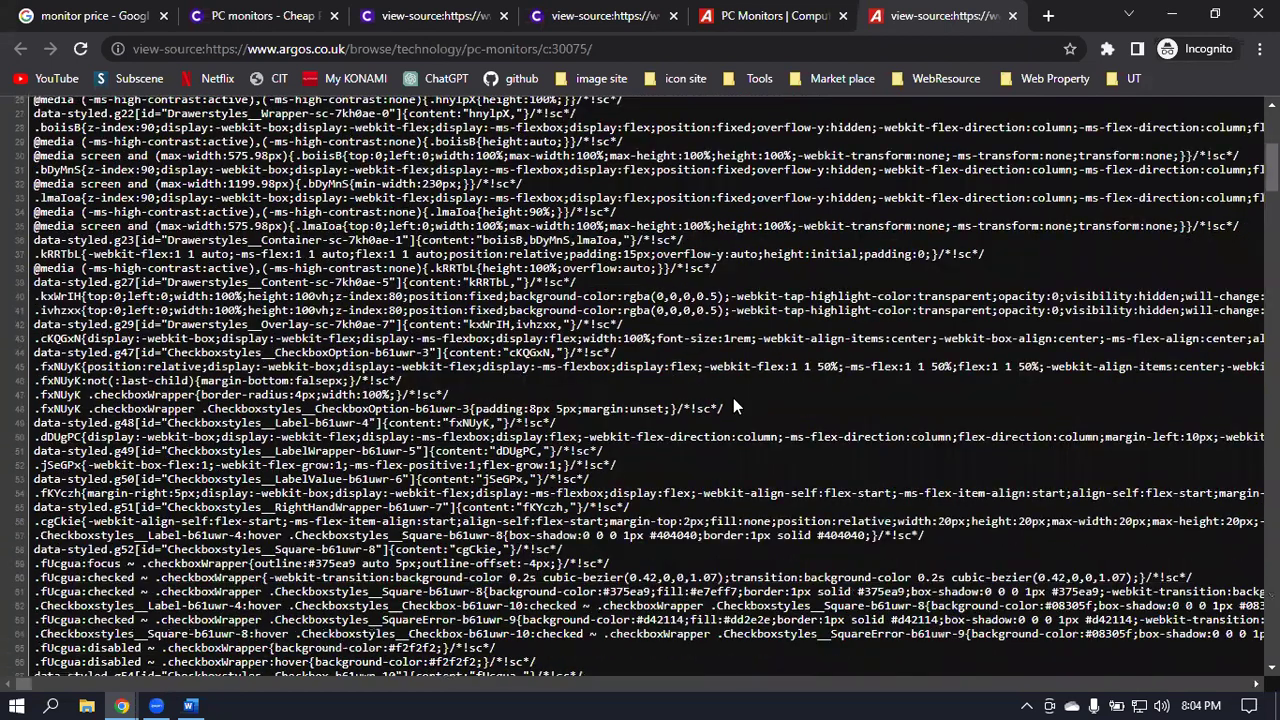
Close the Argos PC monitors page and its source view.
left_click(820, 16)
left_click(845, 16)
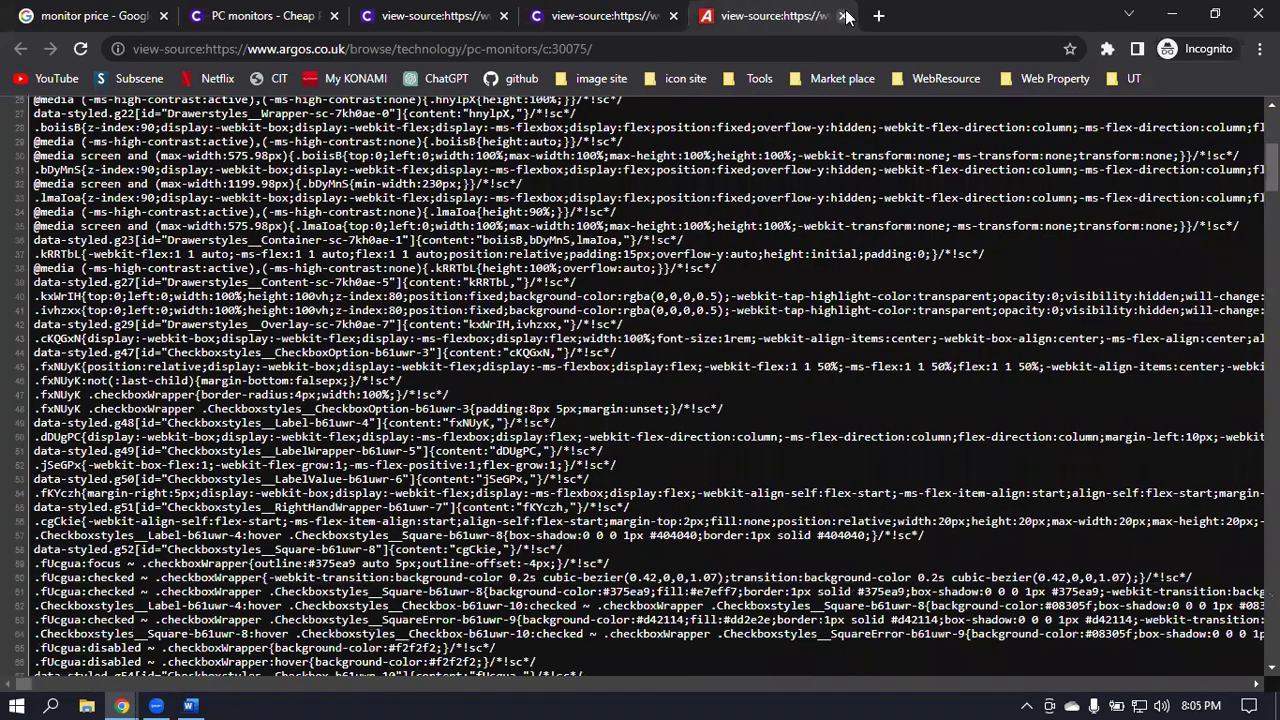
left_click(845, 16)
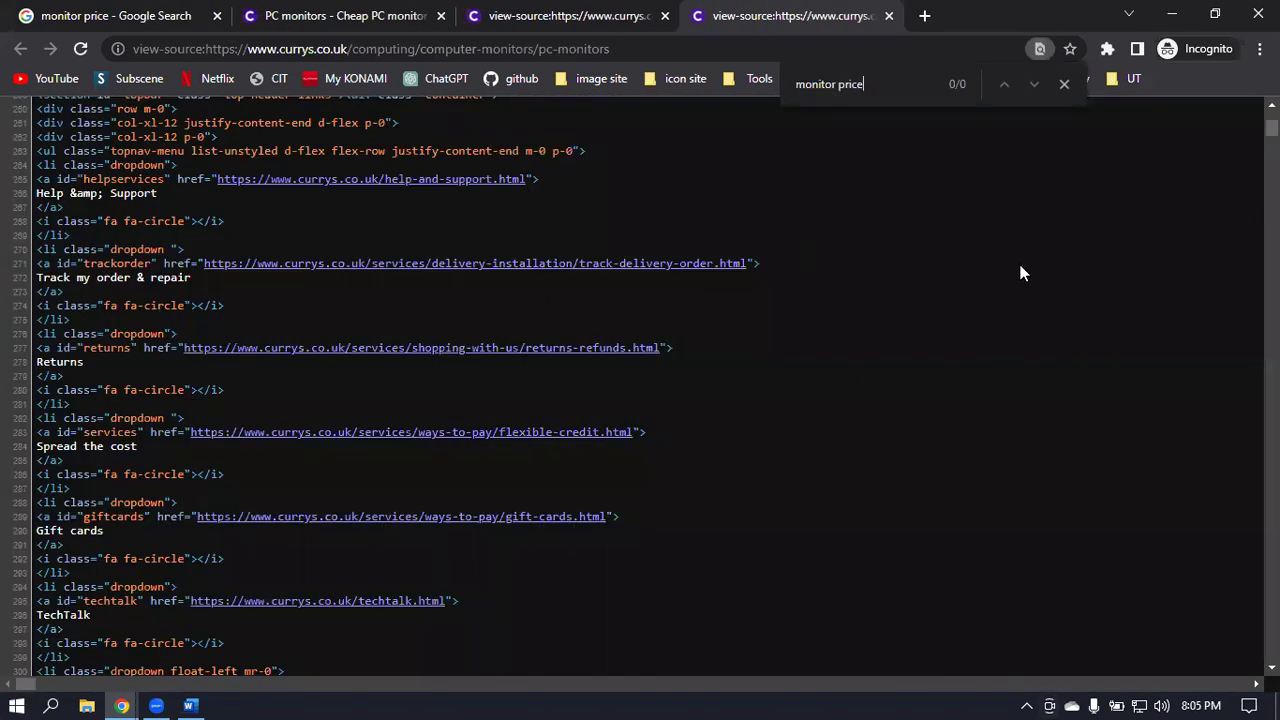
scroll(924, 133, "up", 4)
Open the Amazon UK Monitors result from the Google "monitor price" search in a new tab and switch to it.
left_click(140, 16)
scroll(780, 350, "down", 4)
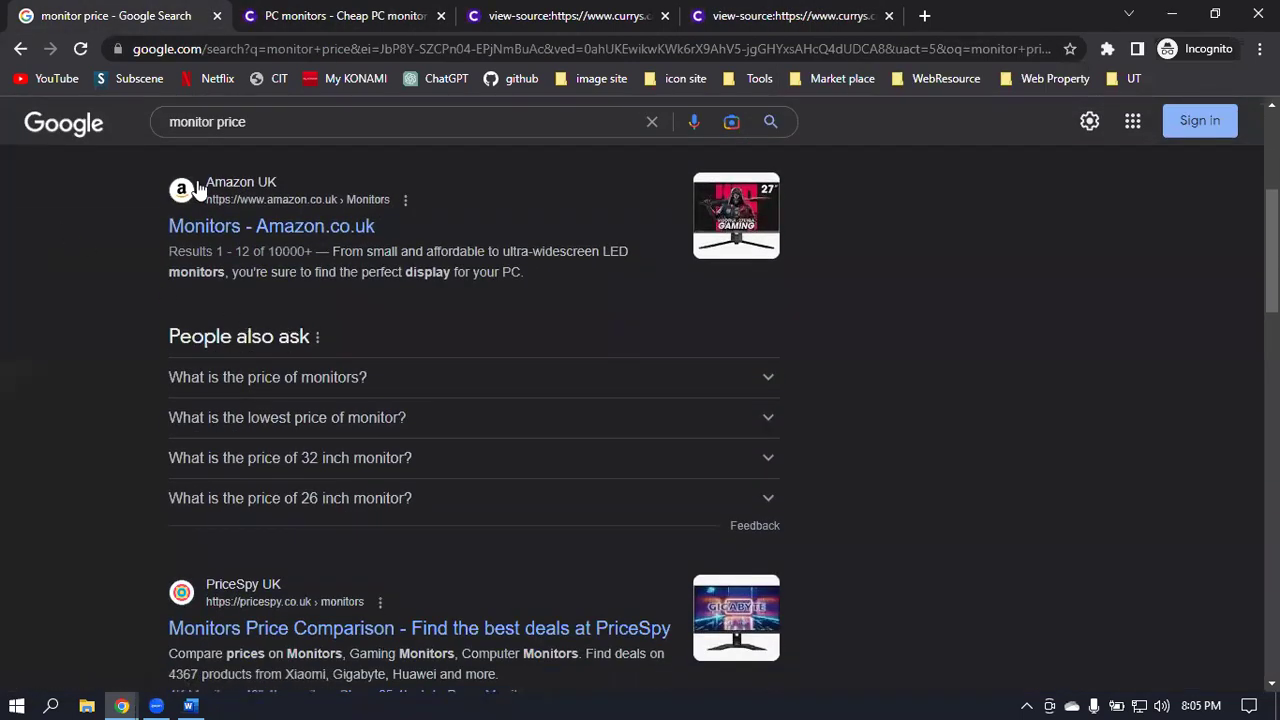
right_click(219, 187)
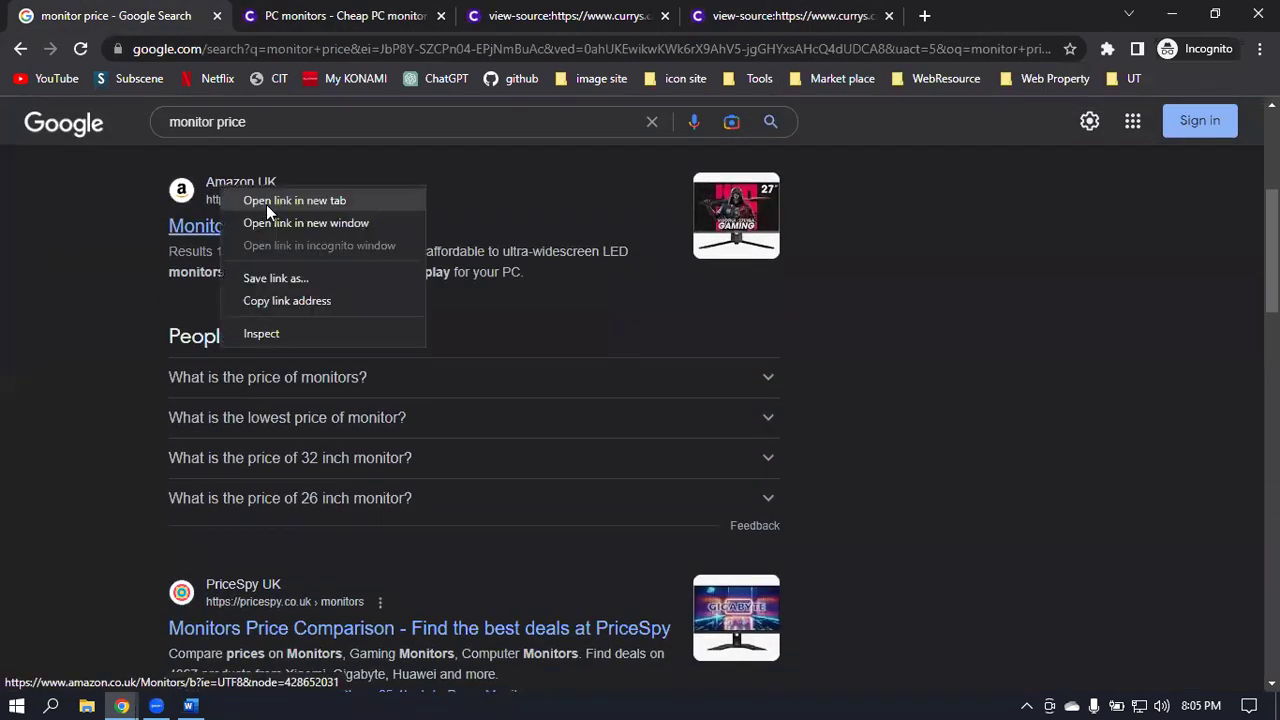
left_click(294, 201)
left_click(306, 17)
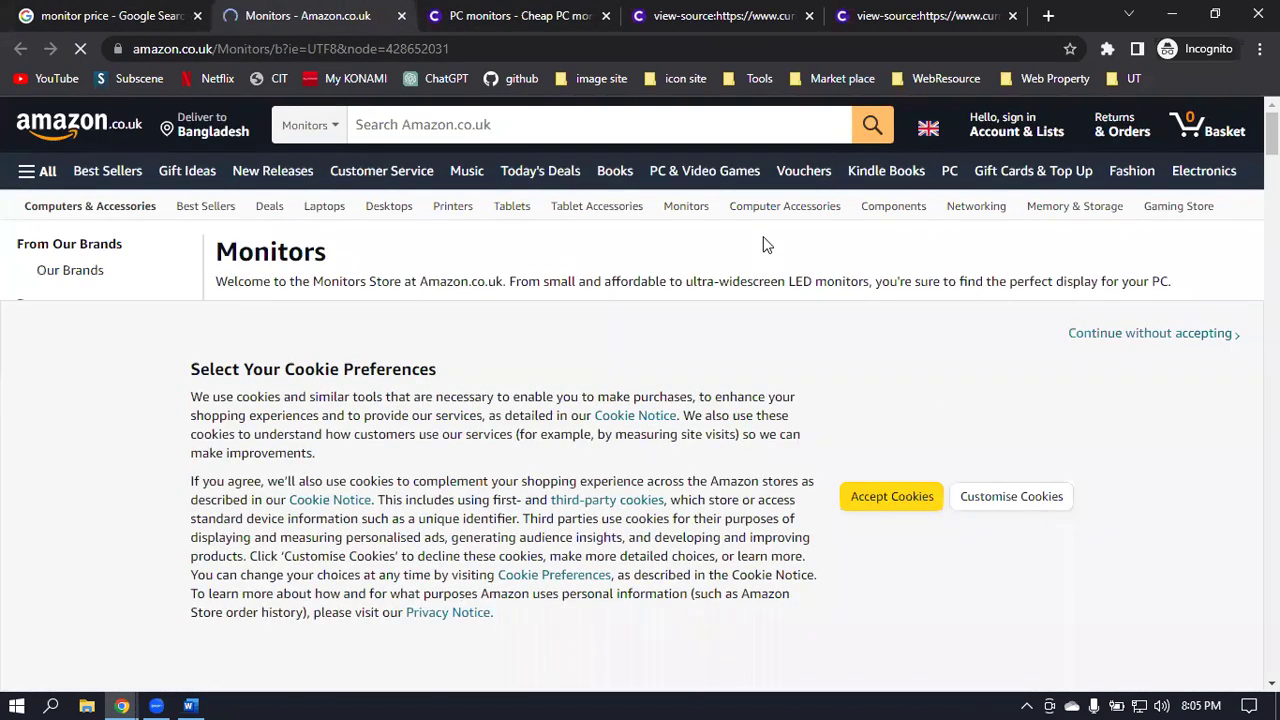
Display the page source of the Amazon UK Monitors page and look through its code.
right_click(763, 245)
left_click(790, 458)
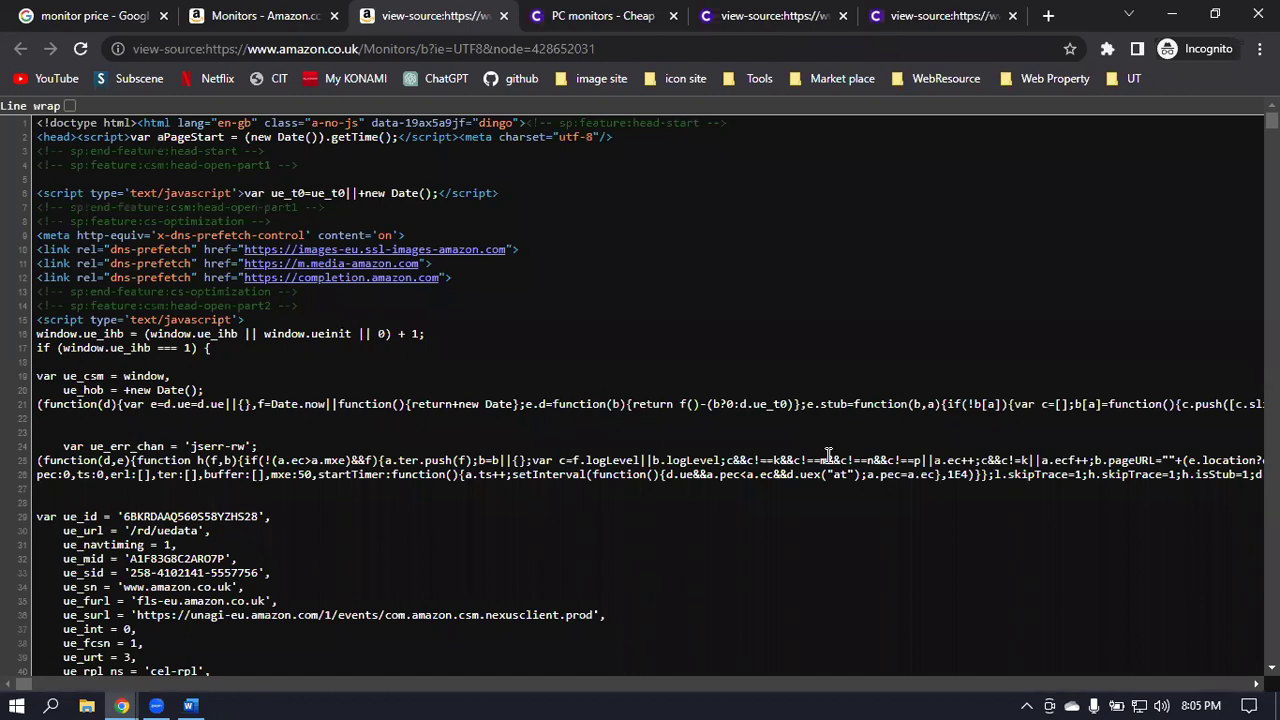
scroll(748, 356, "down", 10)
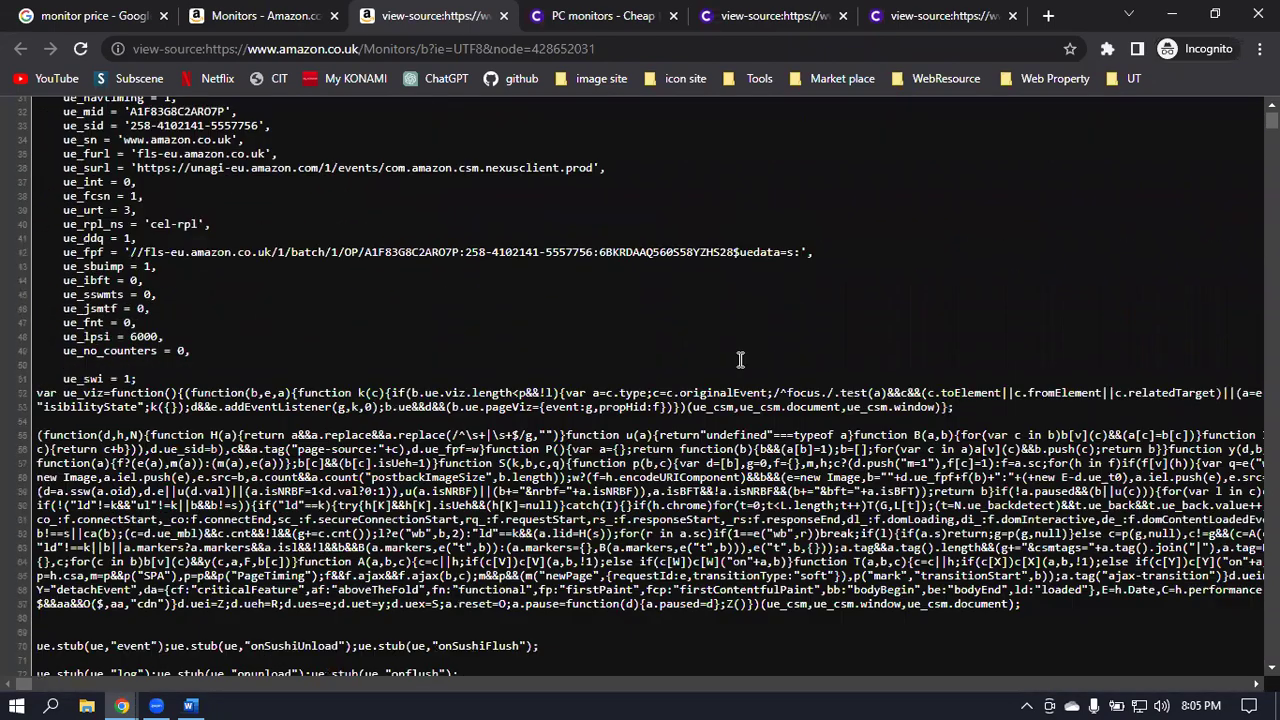
scroll(739, 360, "down", 12)
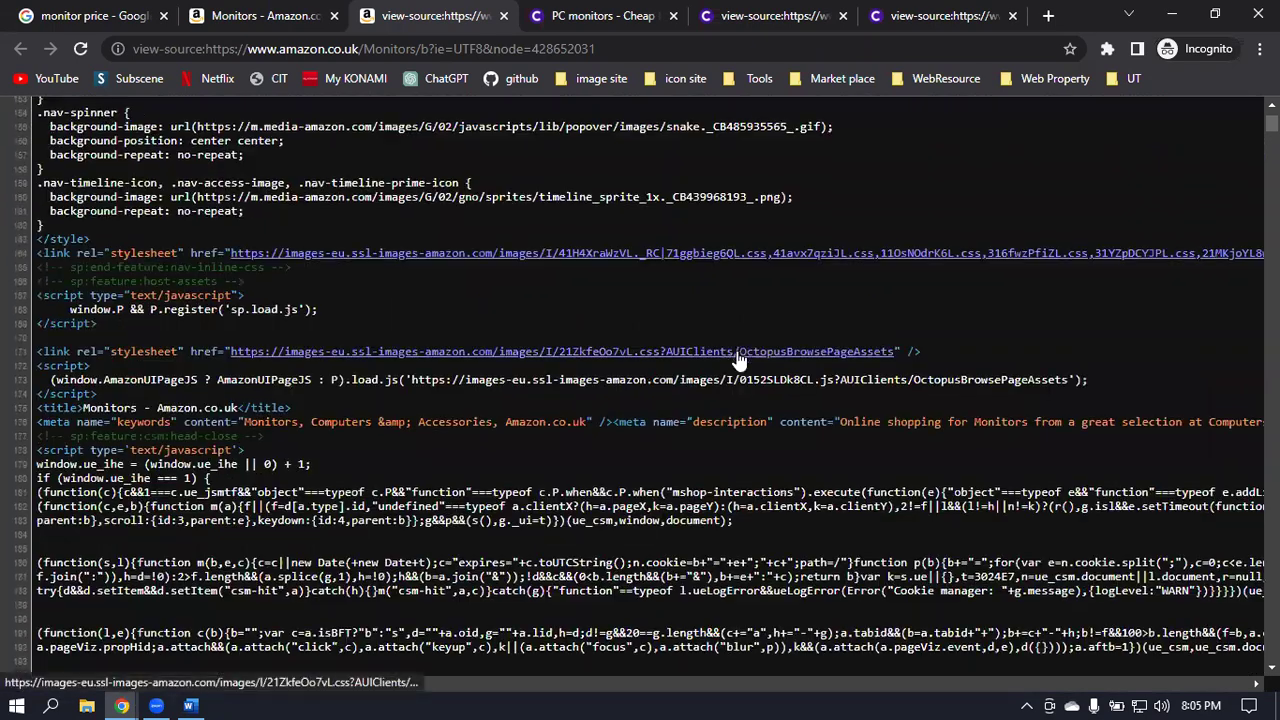
scroll(739, 361, "down", 4)
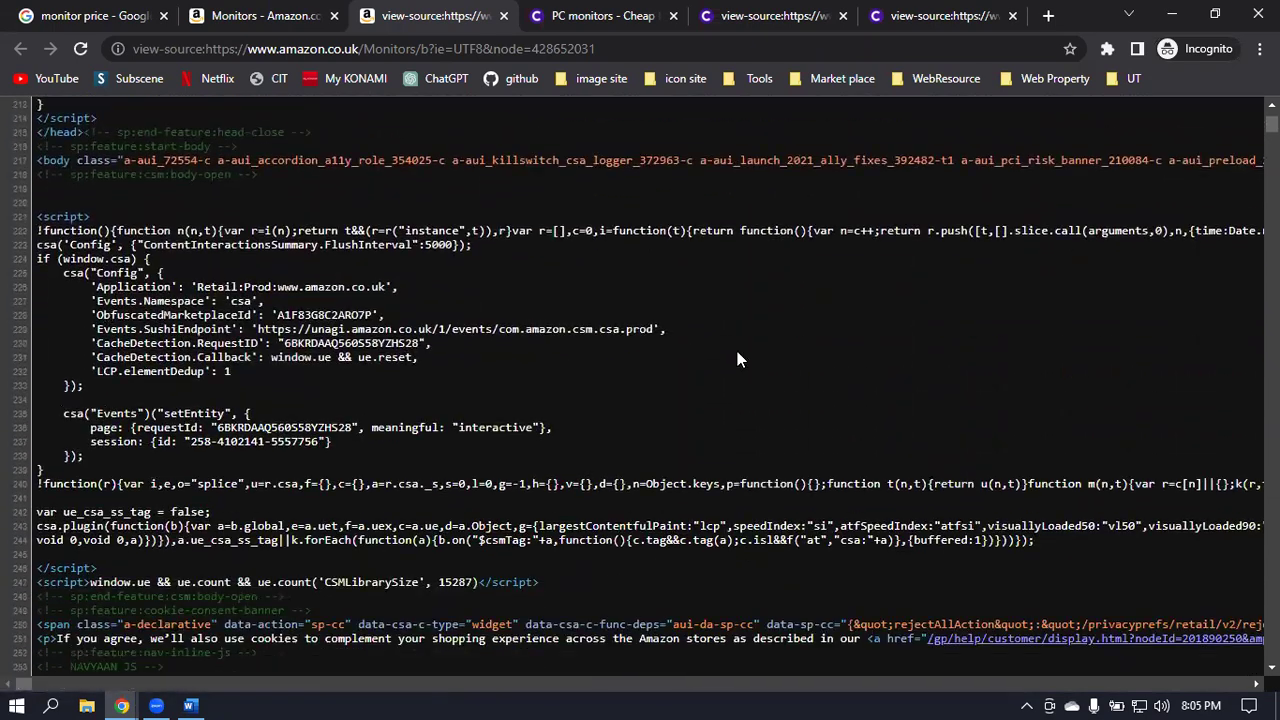
scroll(737, 358, "down", 3)
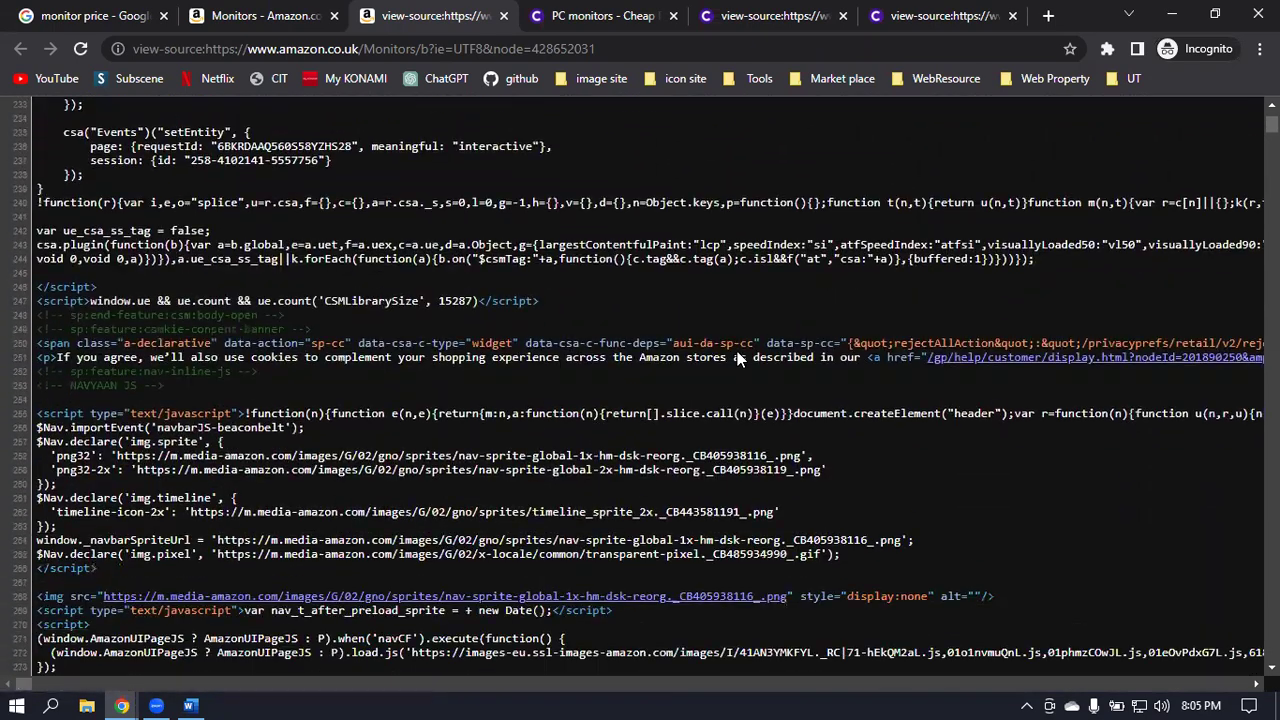
scroll(737, 351, "down", 2)
scroll(737, 355, "up", 1)
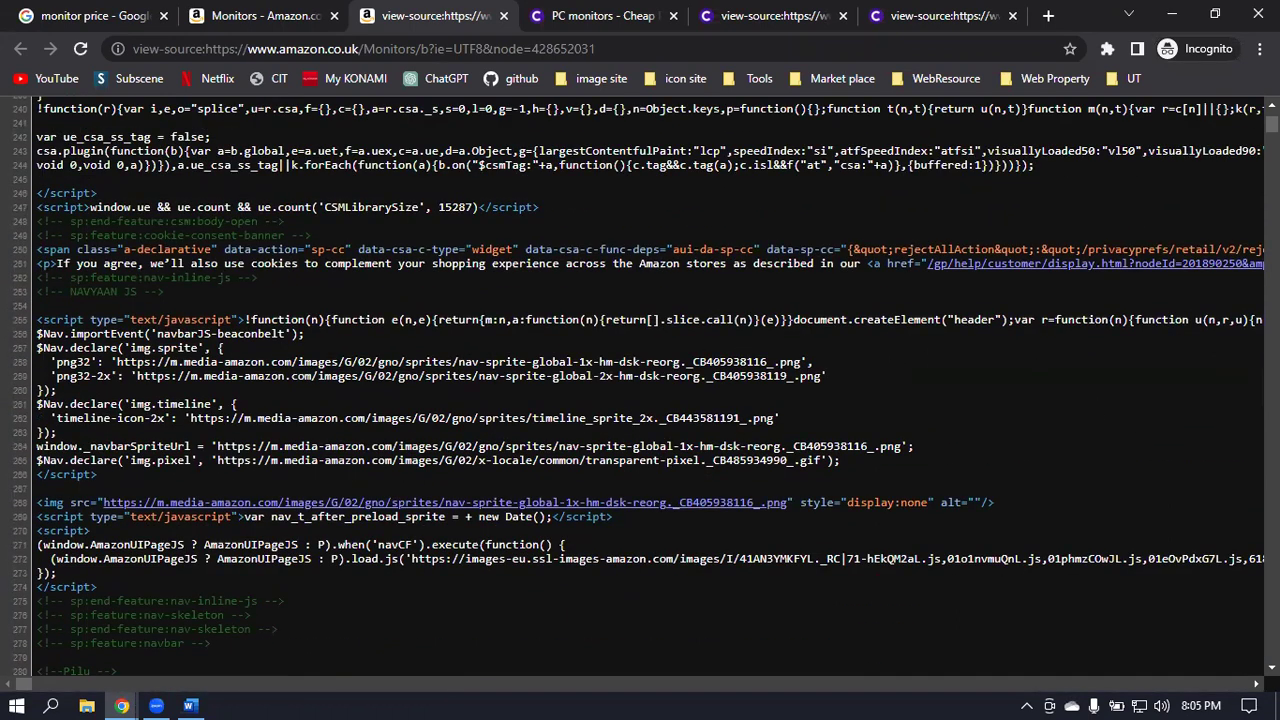
scroll(1240, 380, "up", 20)
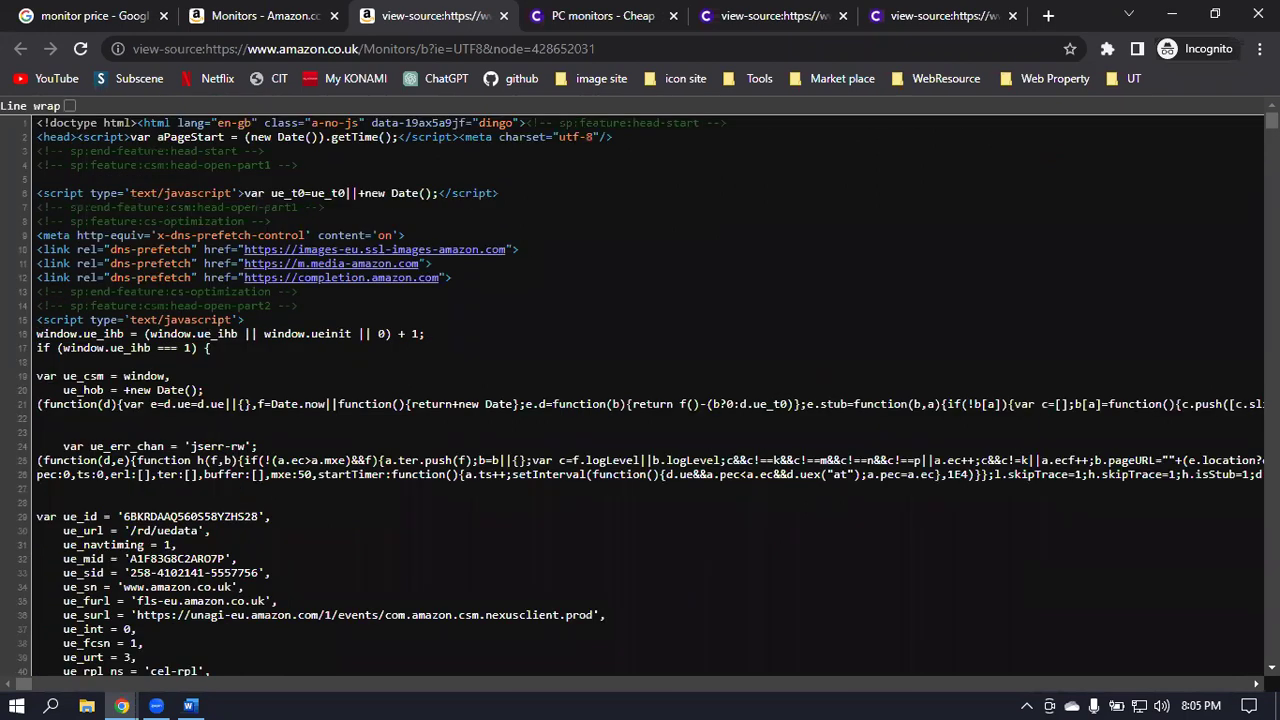
Clear the previous search term from the Amazon source search, switch to Word and select the sixth keyword, "best monitor", in the SEO KEYWORD document.
key("ctrl+f")
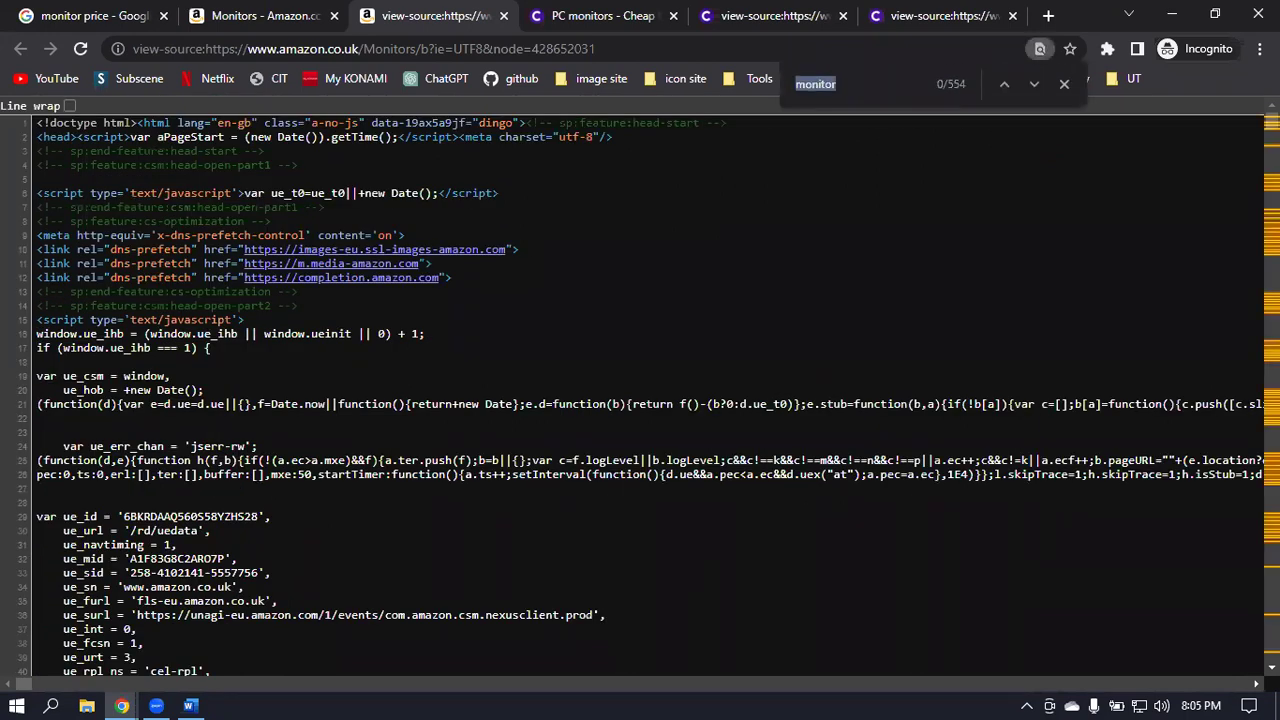
key("BackSpace")
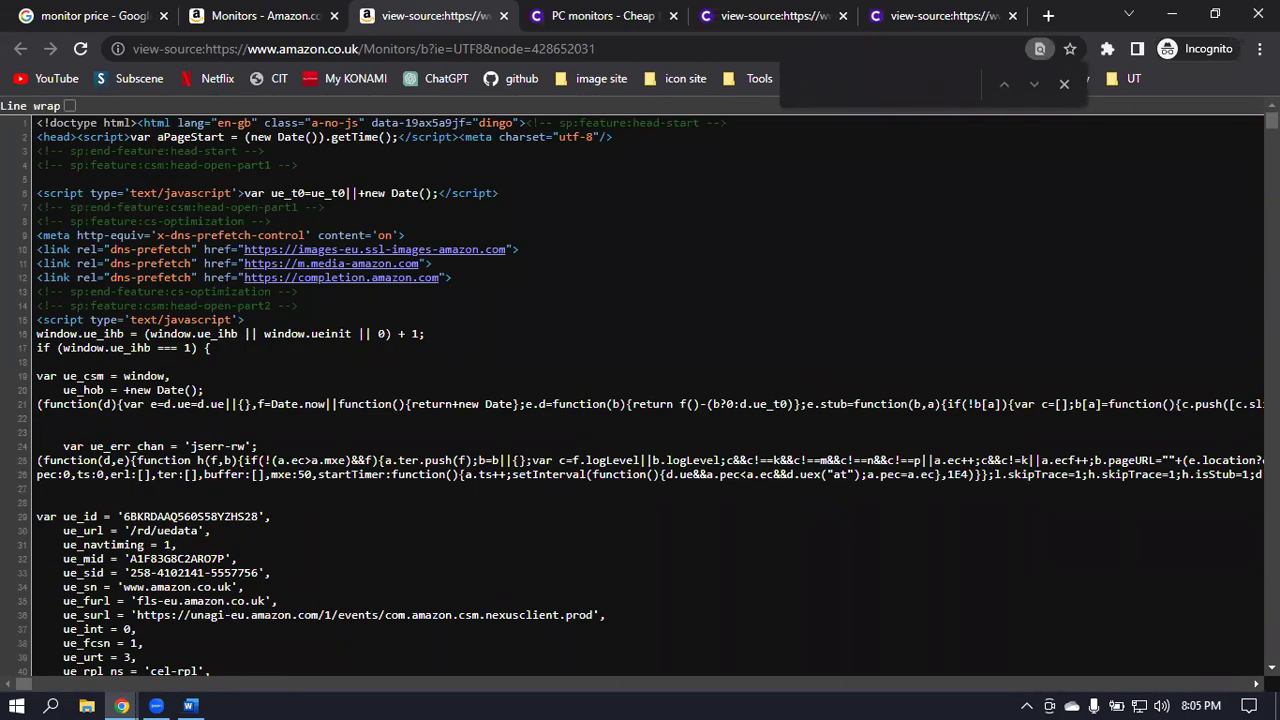
key("alt+Tab")
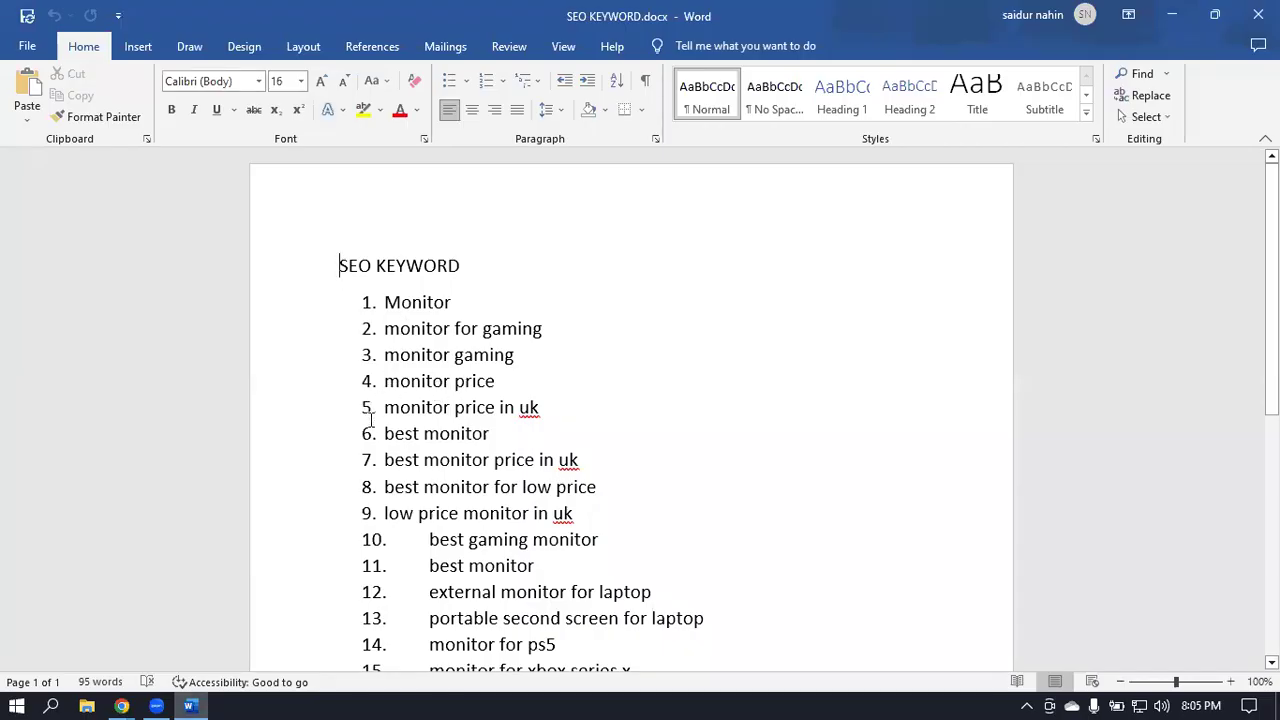
left_click(491, 433)
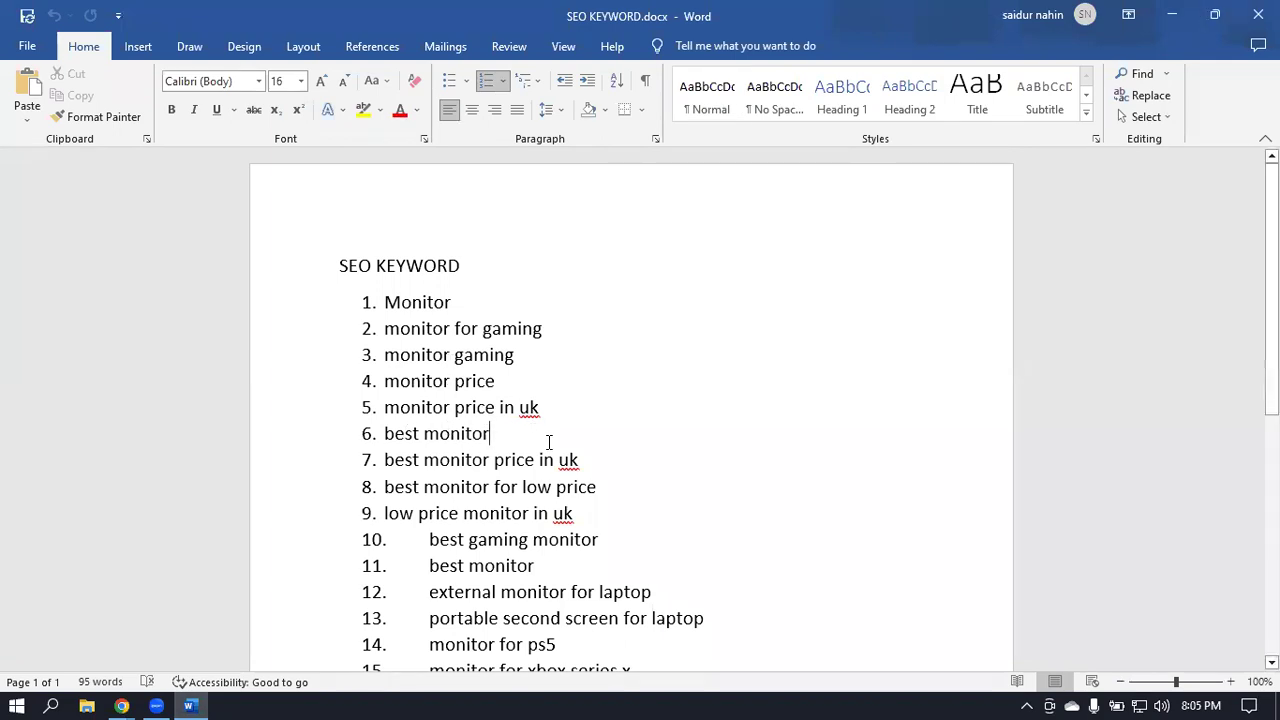
left_click_drag(498, 433, 381, 434)
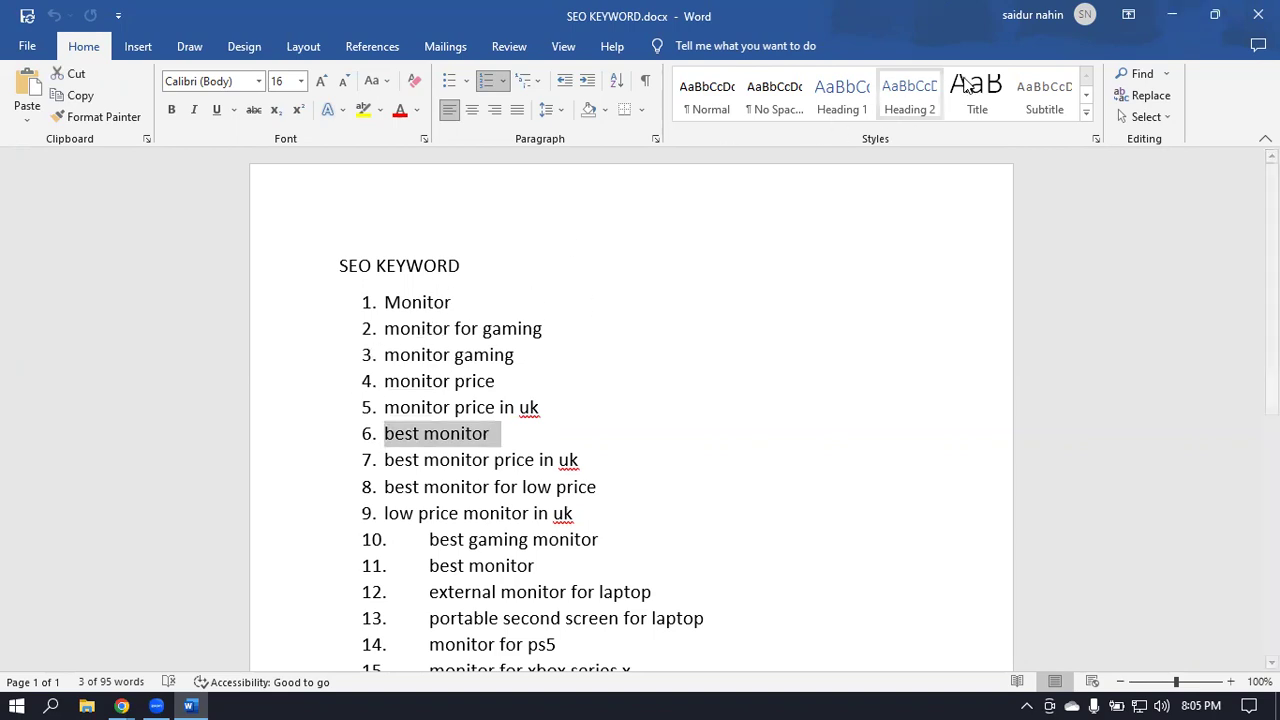
Return to the Amazon page source in Chrome and search it for "best monitor".
left_click(1172, 14)
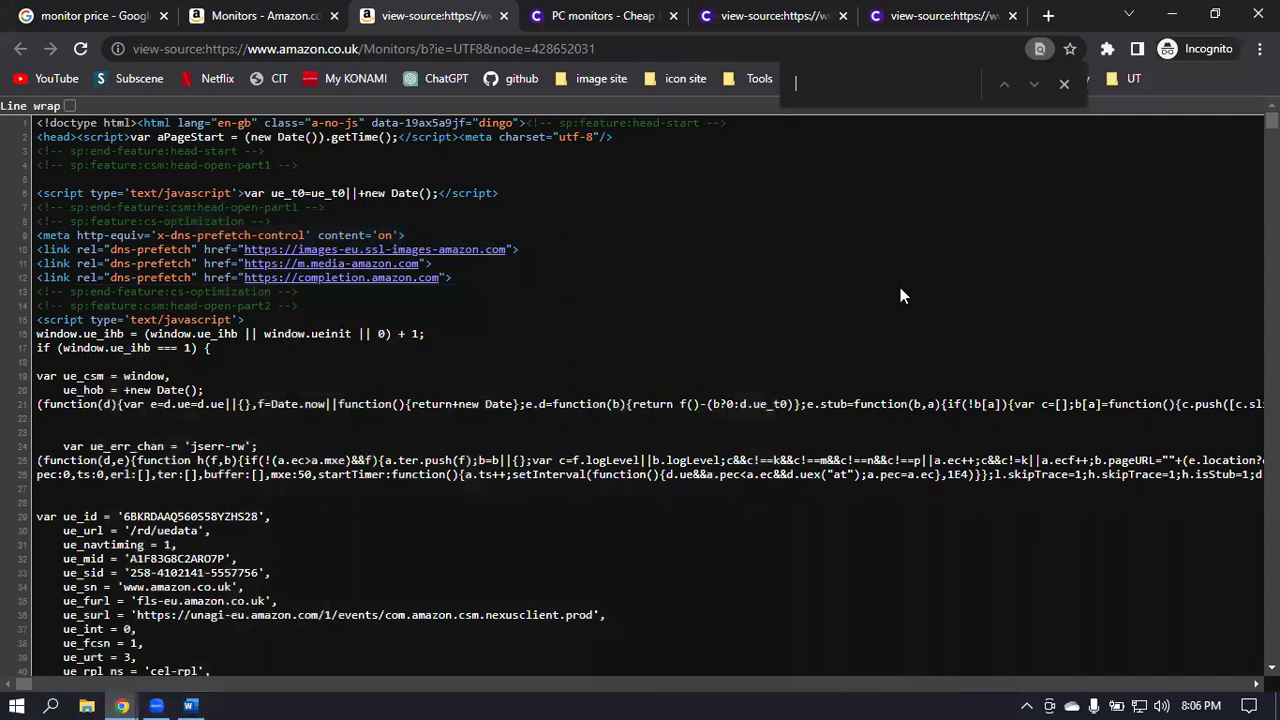
type("best m")
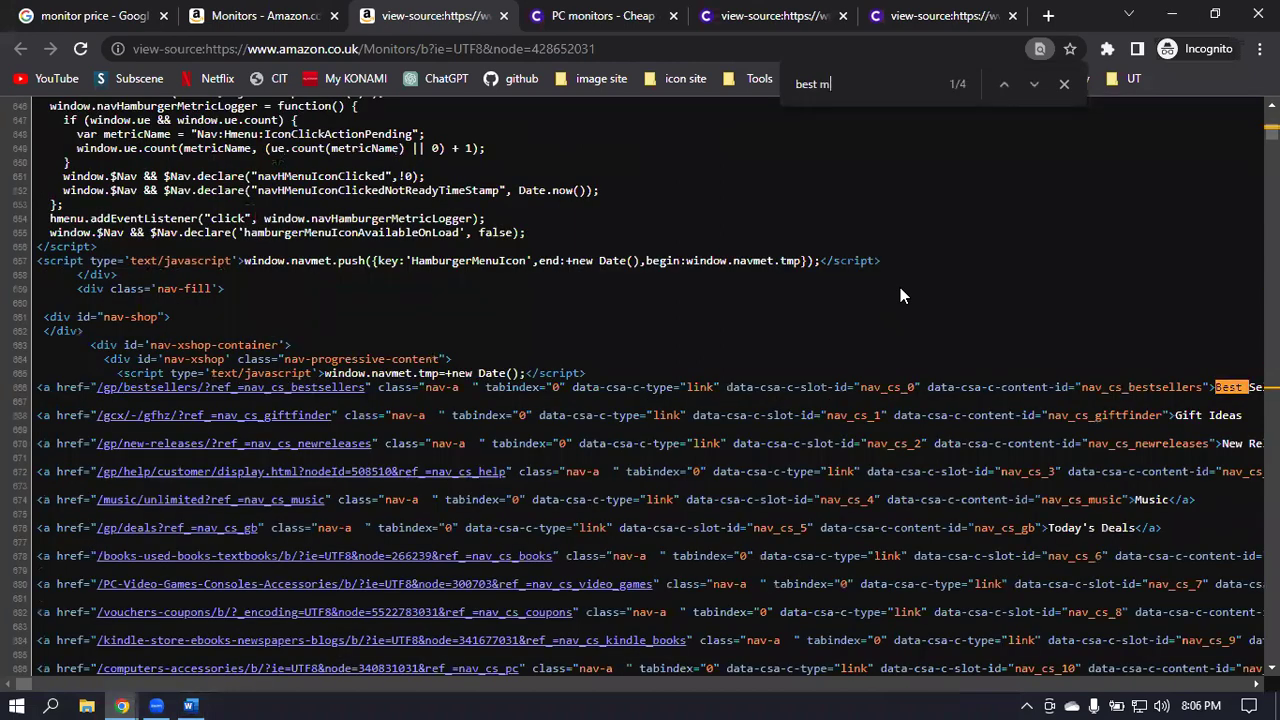
type("onitor")
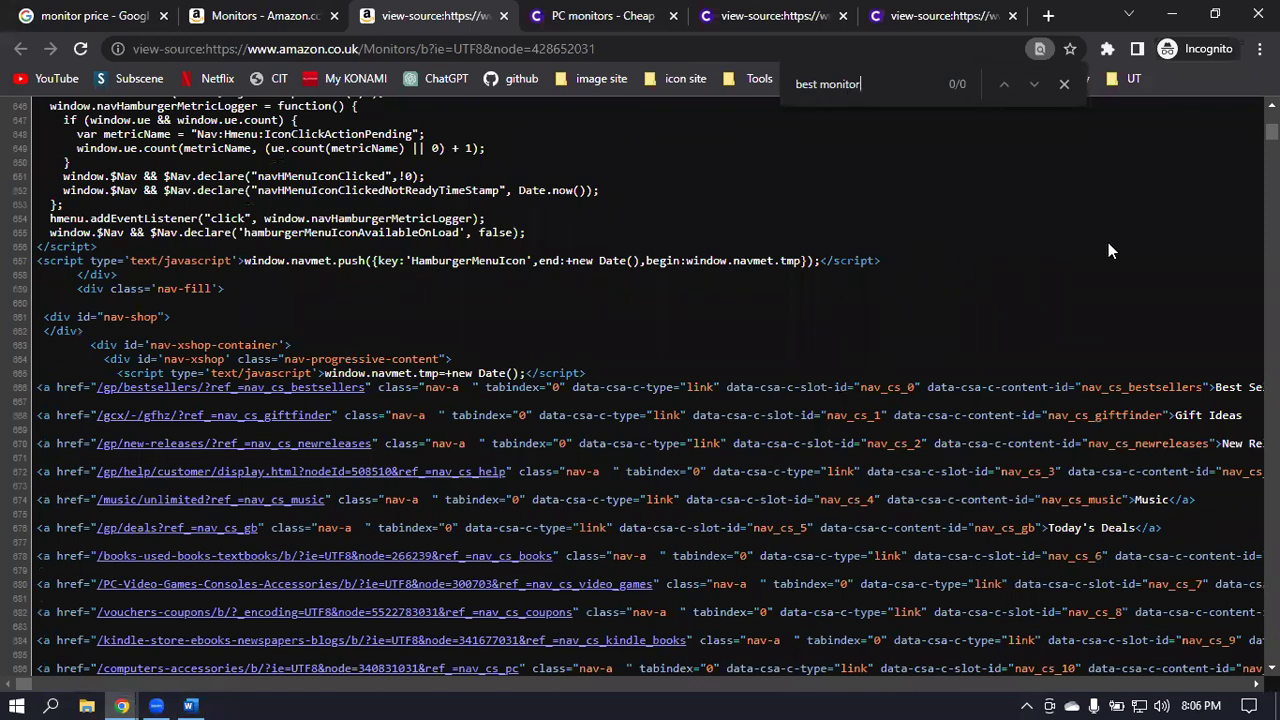
scroll(1108, 245, "up", 4)
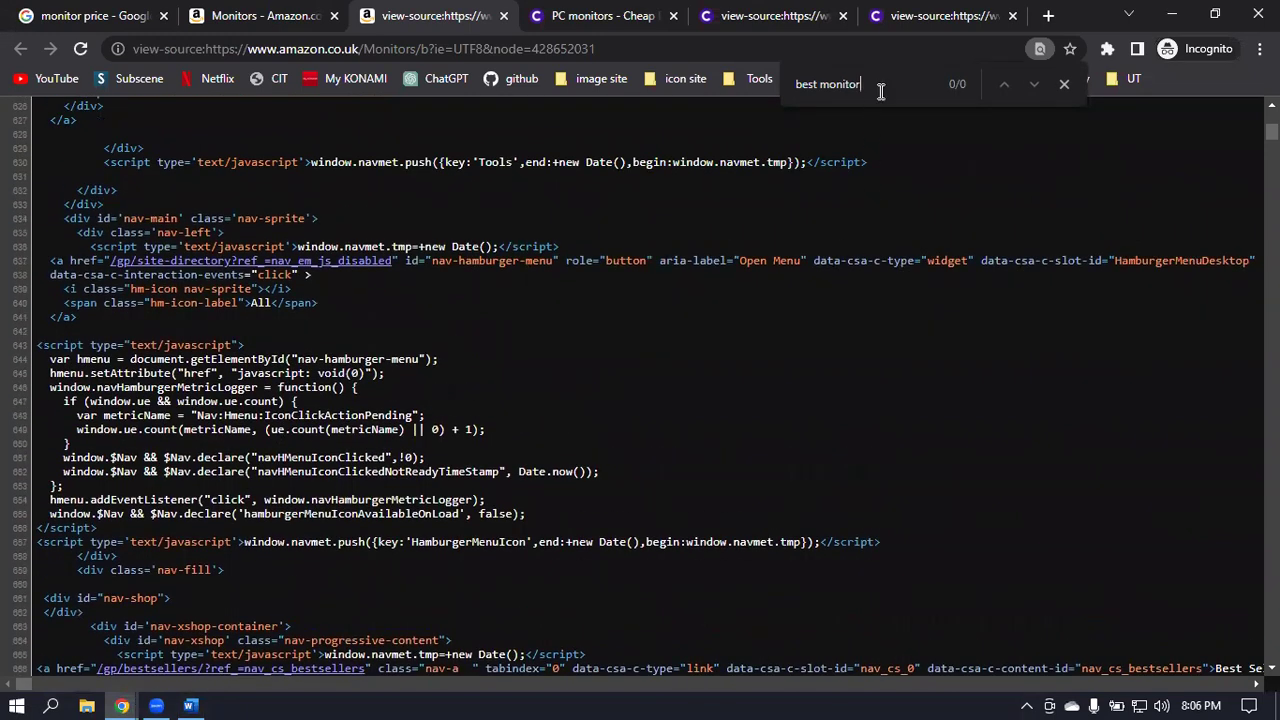
Shorten the source search term to "best".
key("BackSpace")
key("BackSpace")
key("BackSpace")
key("BackSpace")
key("BackSpace")
key("BackSpace")
key("BackSpace")
key("BackSpace")
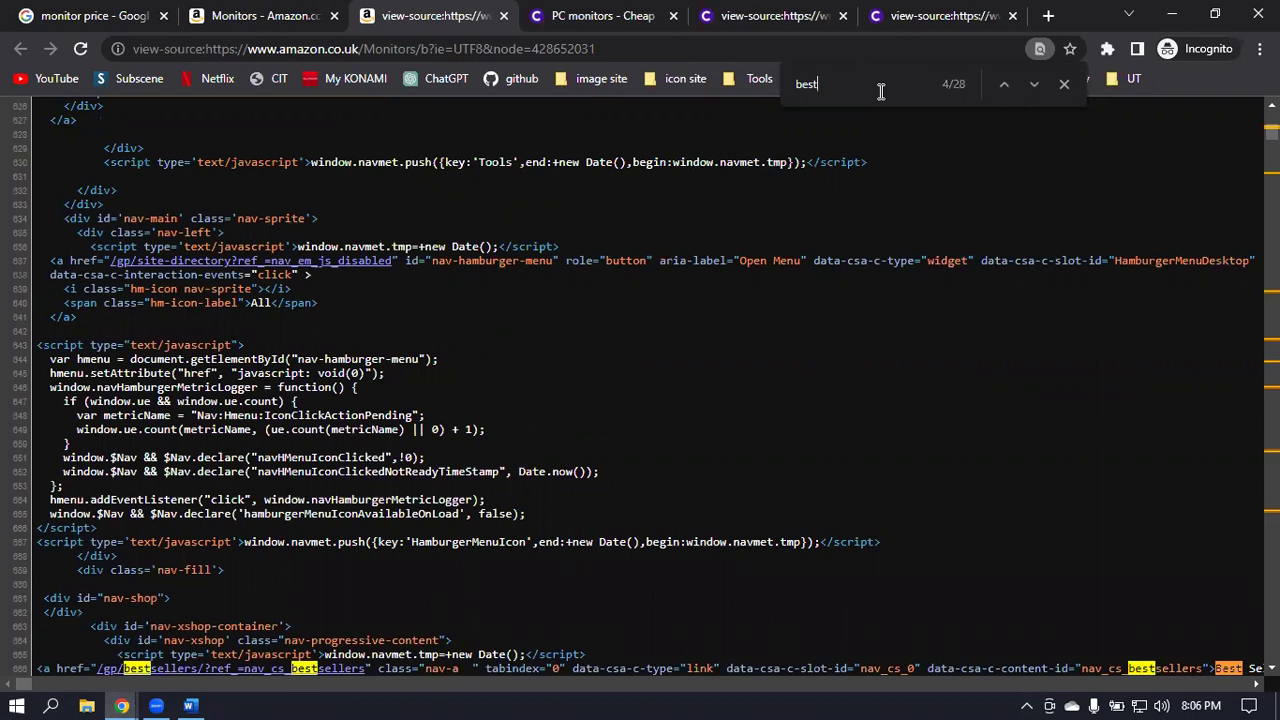
Examine the Amazon source from the navigation code back up to the page title and meta tags in the head.
scroll(958, 298, "up", 5)
scroll(954, 294, "up", 8)
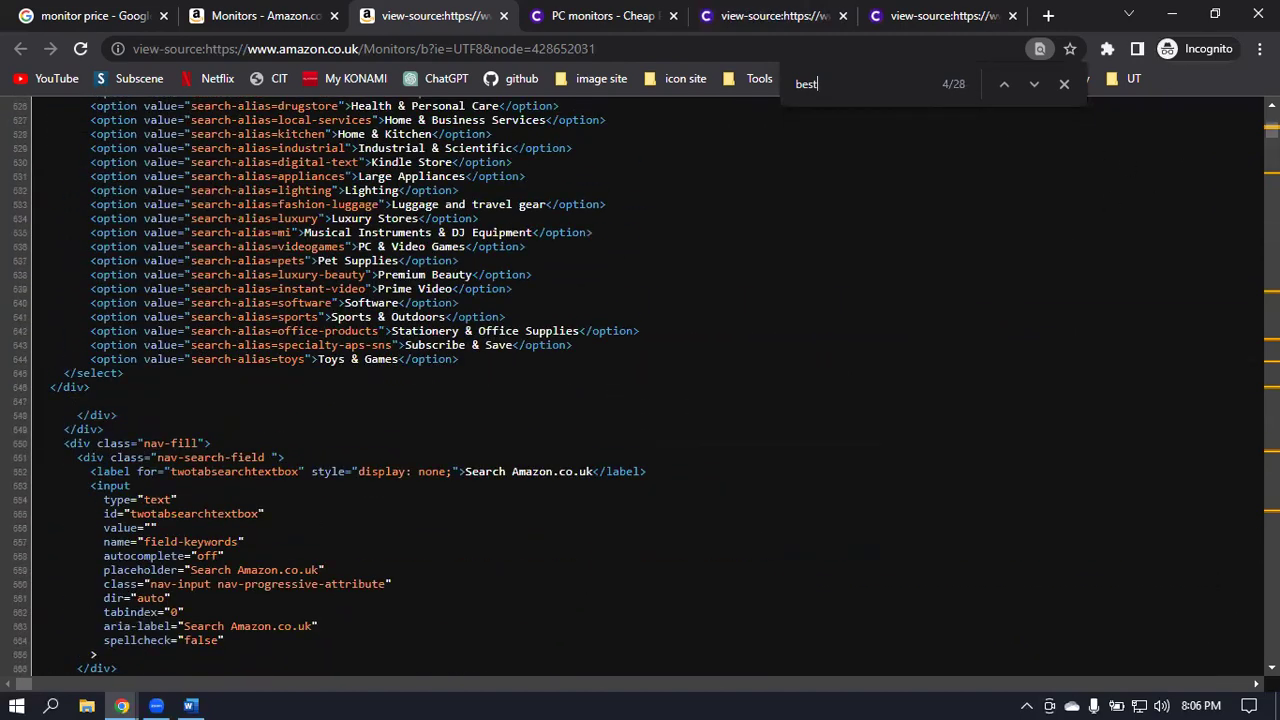
scroll(640, 390, "up", 20)
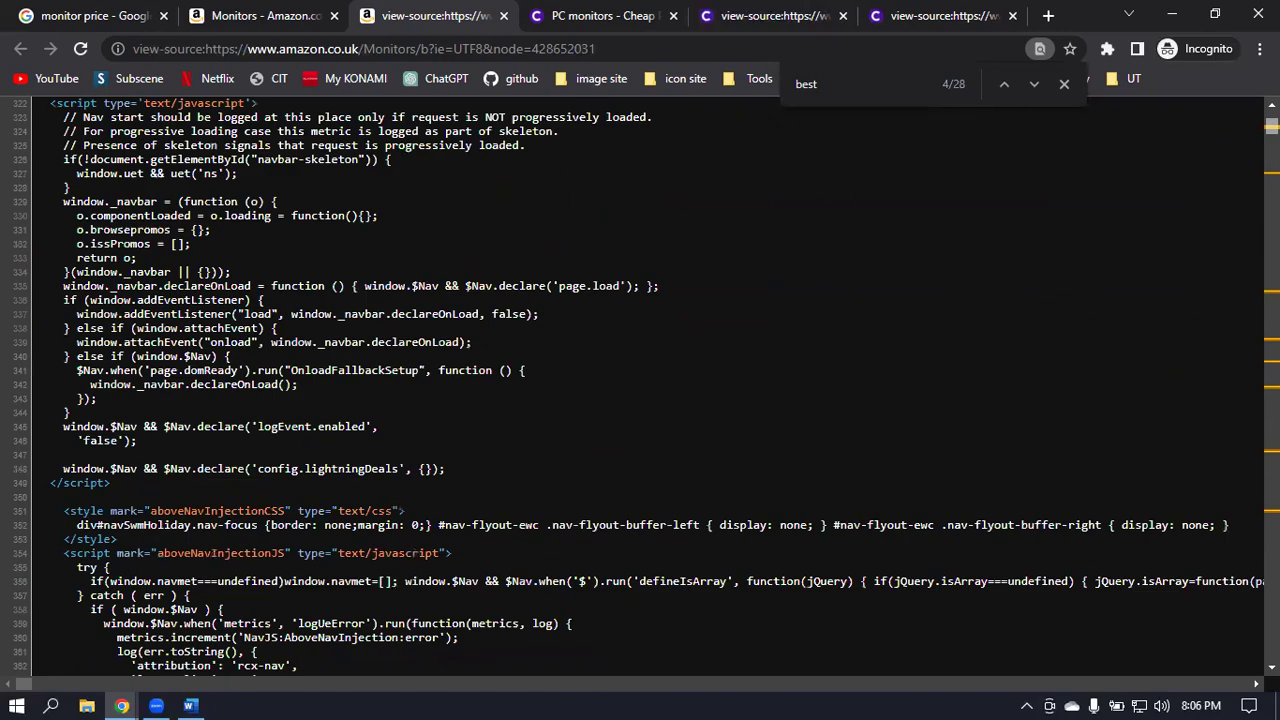
scroll(854, 348, "up", 6)
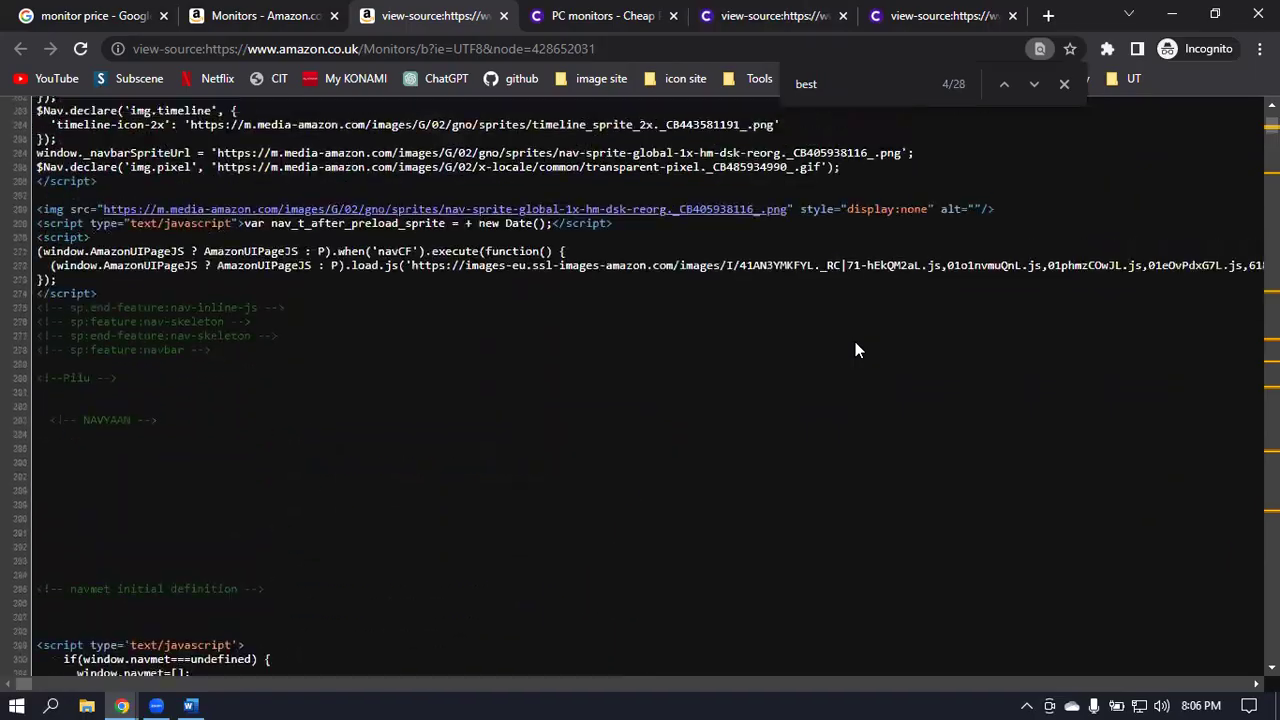
scroll(855, 349, "up", 2)
scroll(855, 349, "up", 8)
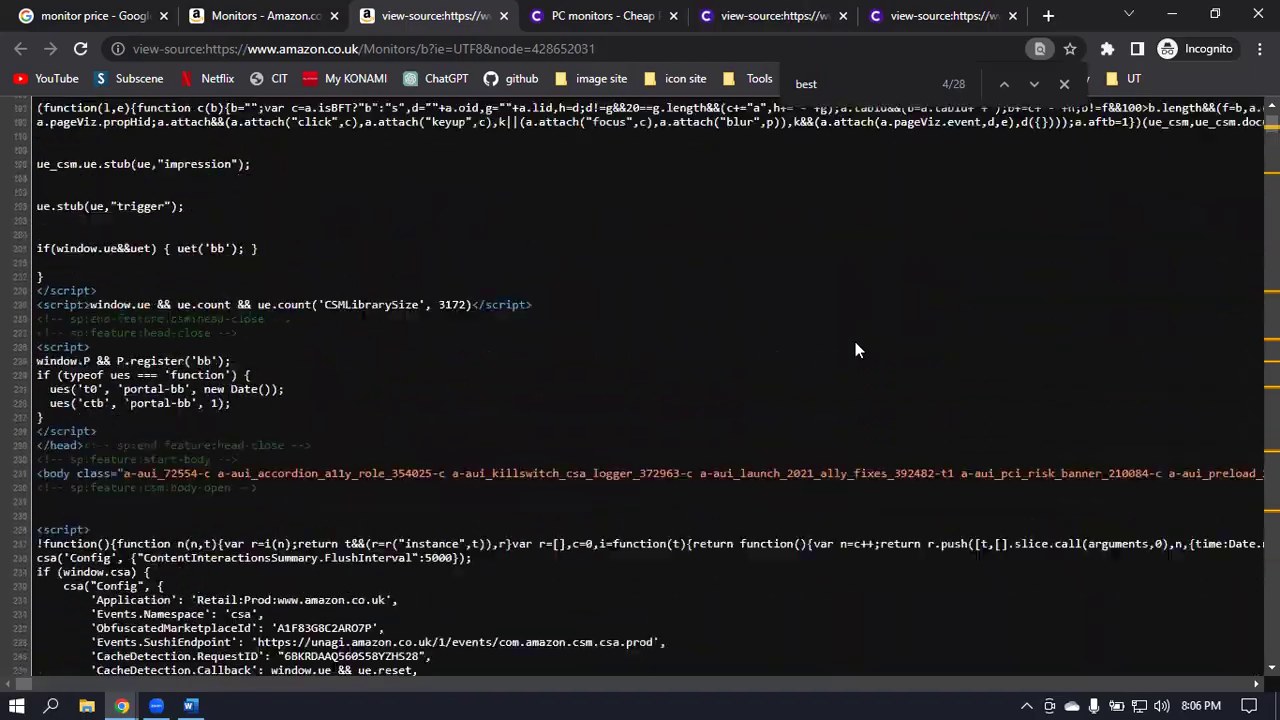
scroll(855, 349, "up", 5)
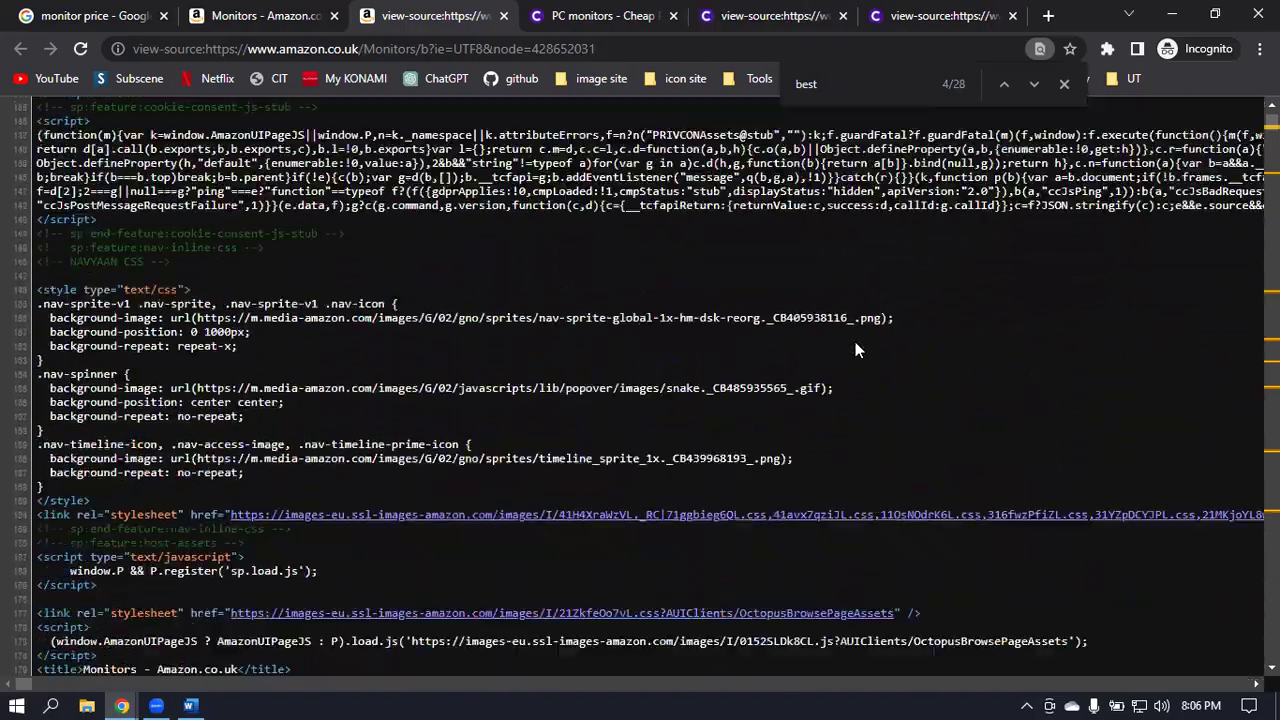
scroll(1018, 307, "down", 5)
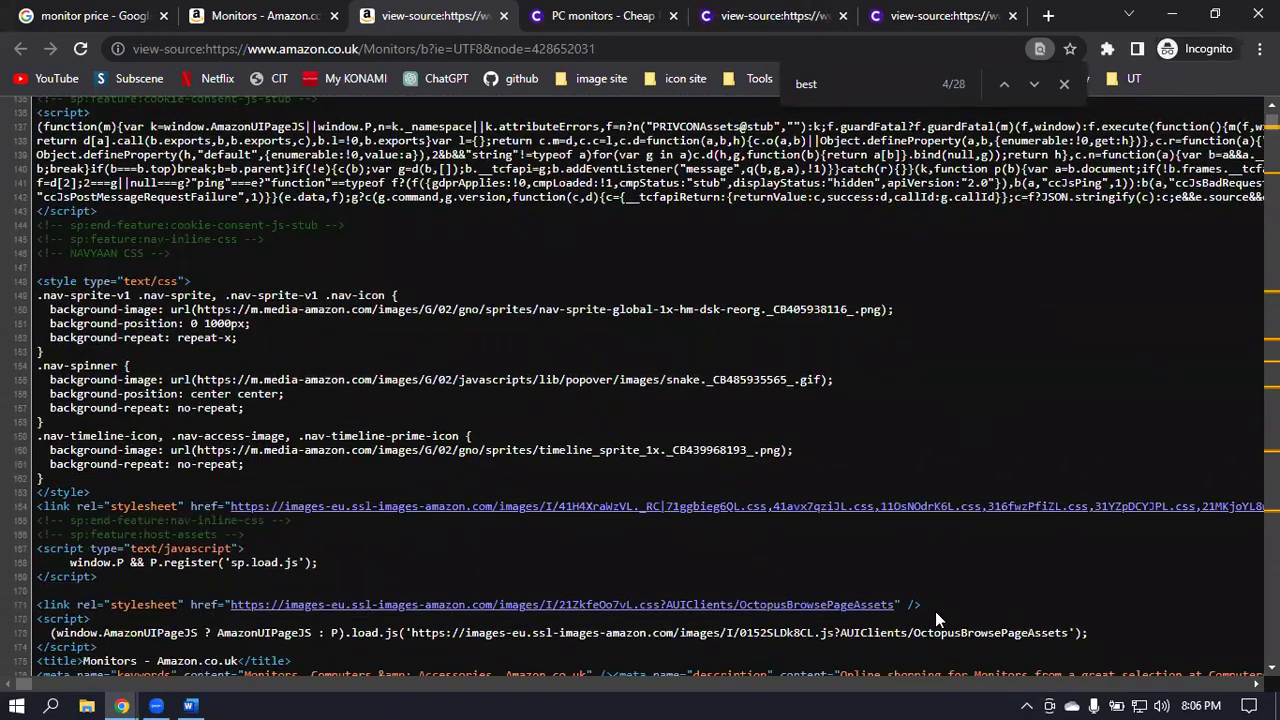
Zoom out the Amazon page source and examine its title, meta keywords and meta description lines.
key("ctrl+minus")
key("ctrl+minus")
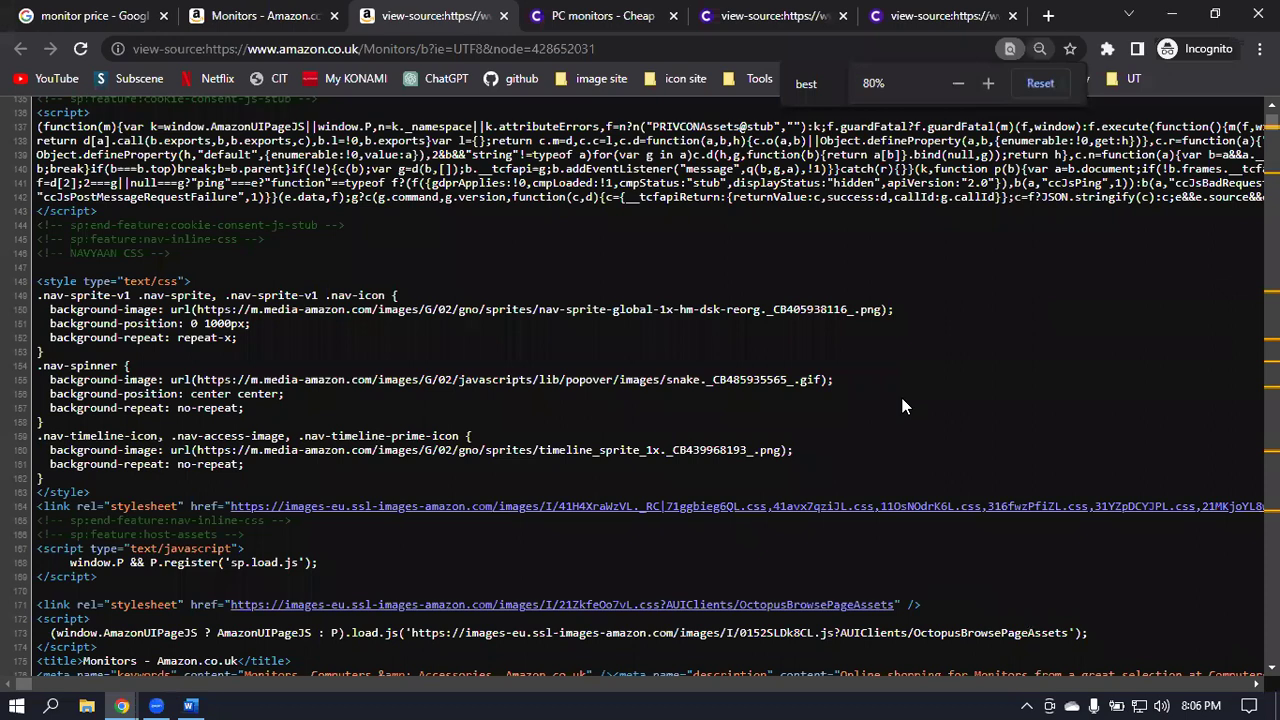
key("ctrl+minus")
key("ctrl+minus")
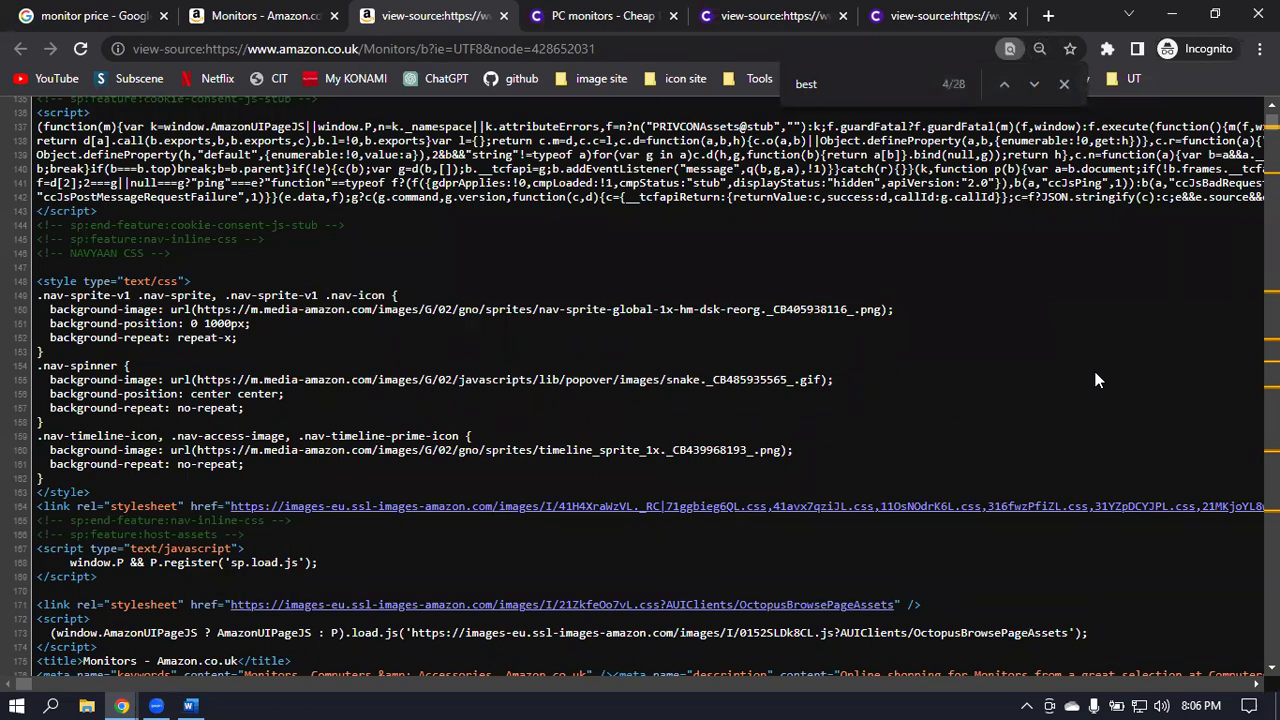
key("ctrl+minus")
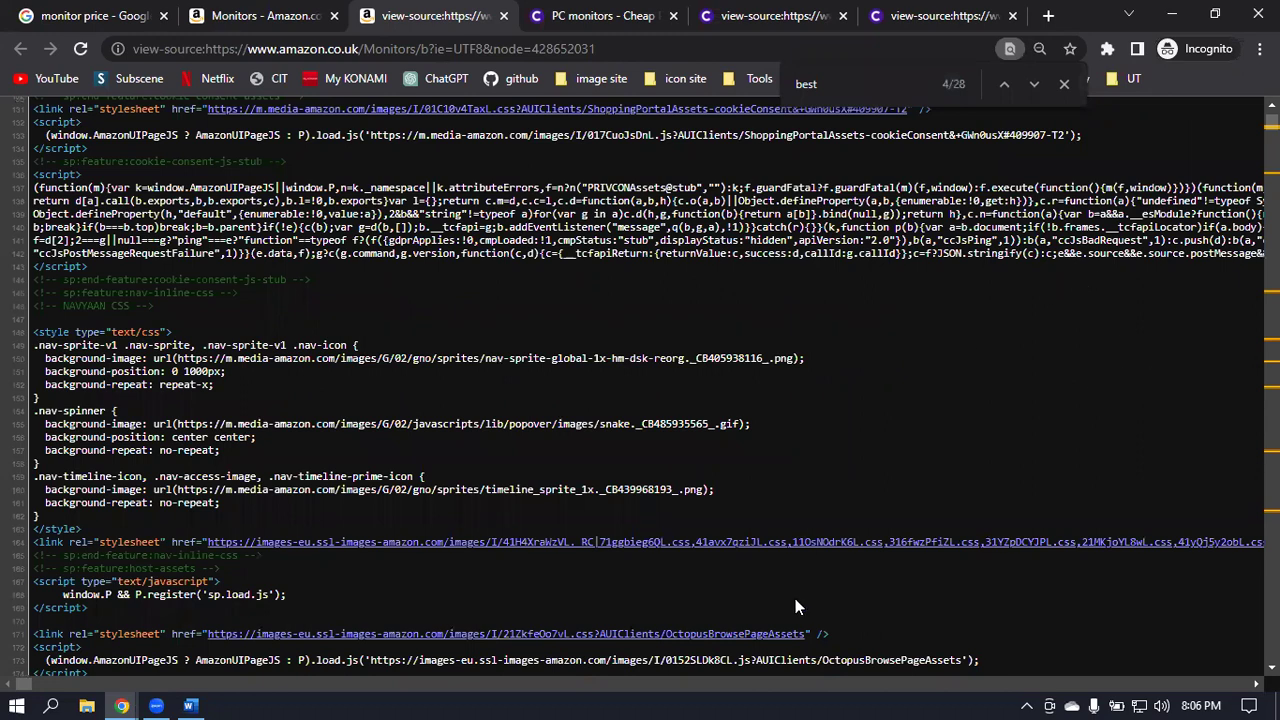
mouse_move(28, 686)
left_mouse_down()
mouse_move(40, 686)
mouse_move(20, 687)
left_mouse_up()
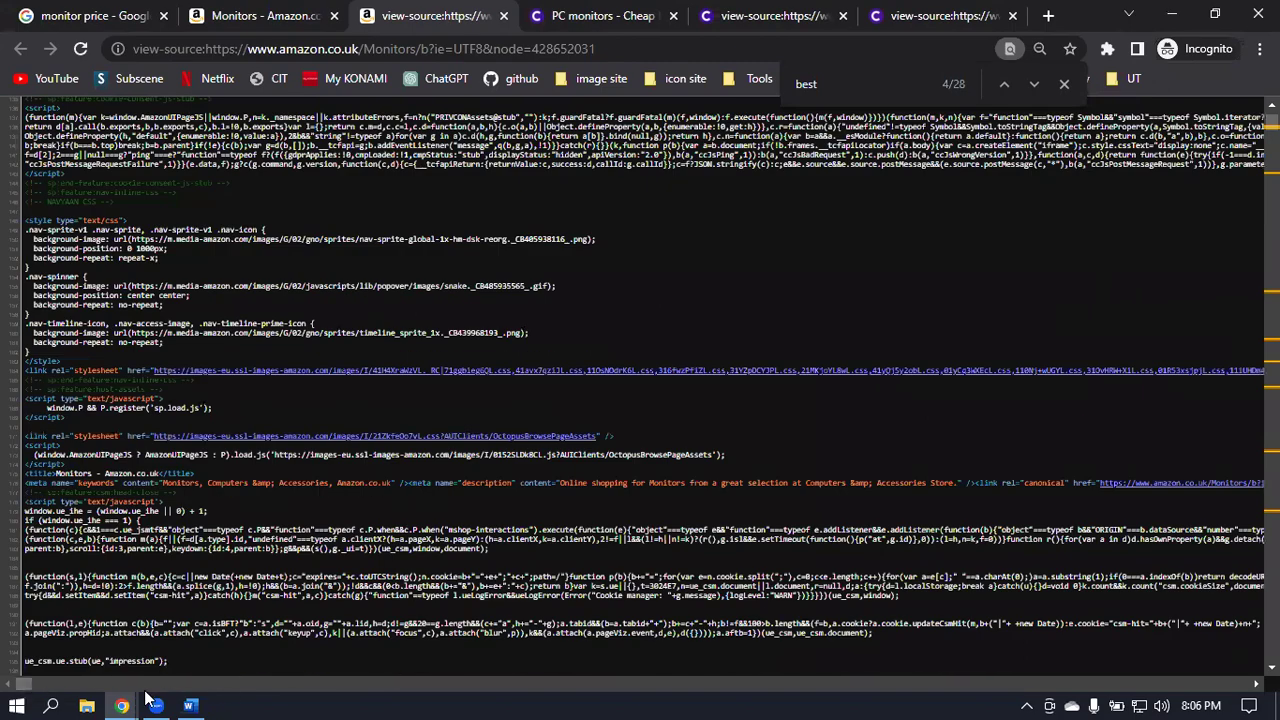
Look through the Amazon source below the head, covering the navigation bar, department list and search form code.
scroll(675, 530, "down", 5)
scroll(675, 537, "down", 10)
scroll(673, 545, "down", 10)
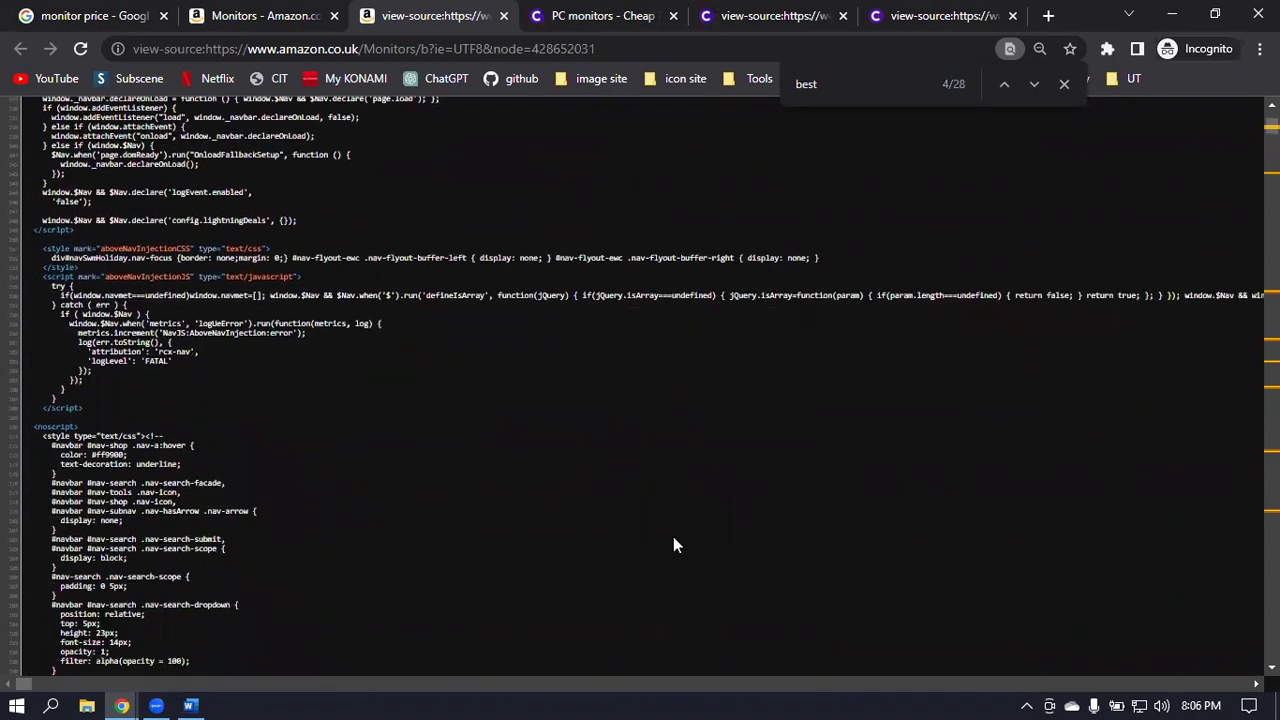
scroll(673, 545, "down", 2)
scroll(671, 544, "down", 5)
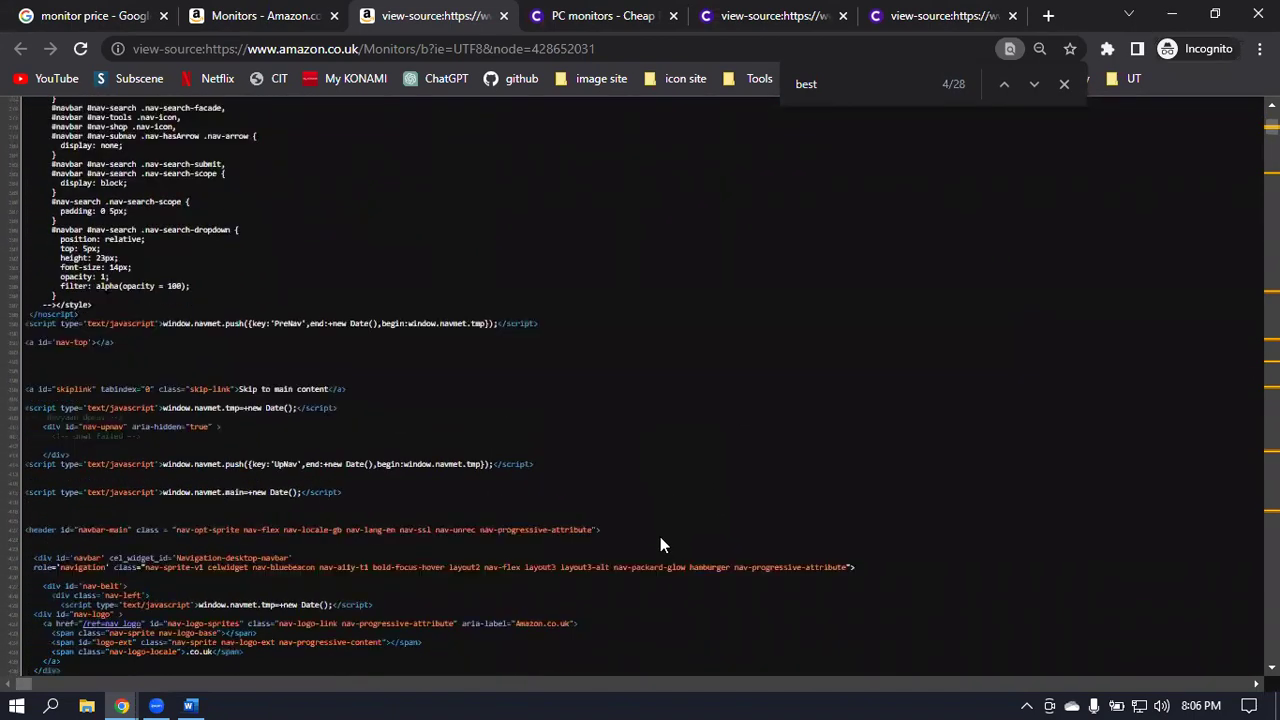
scroll(660, 538, "down", 5)
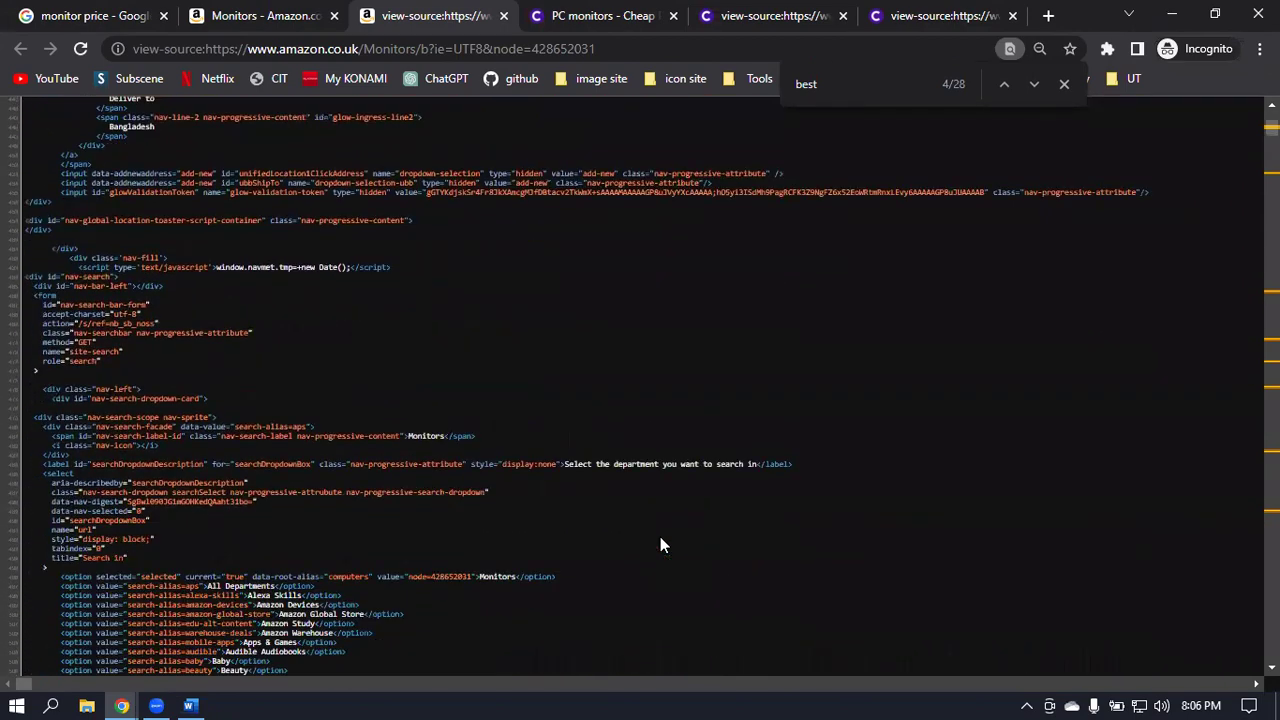
scroll(660, 543, "down", 6)
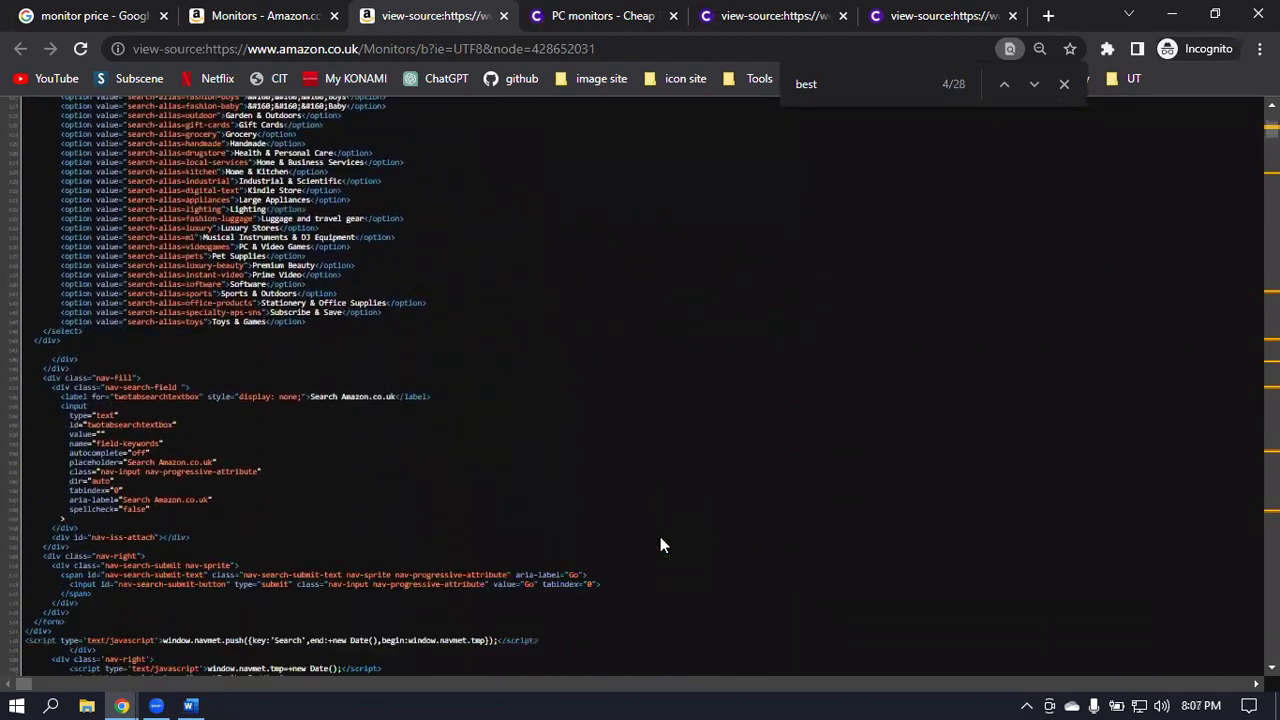
scroll(660, 544, "up", 2)
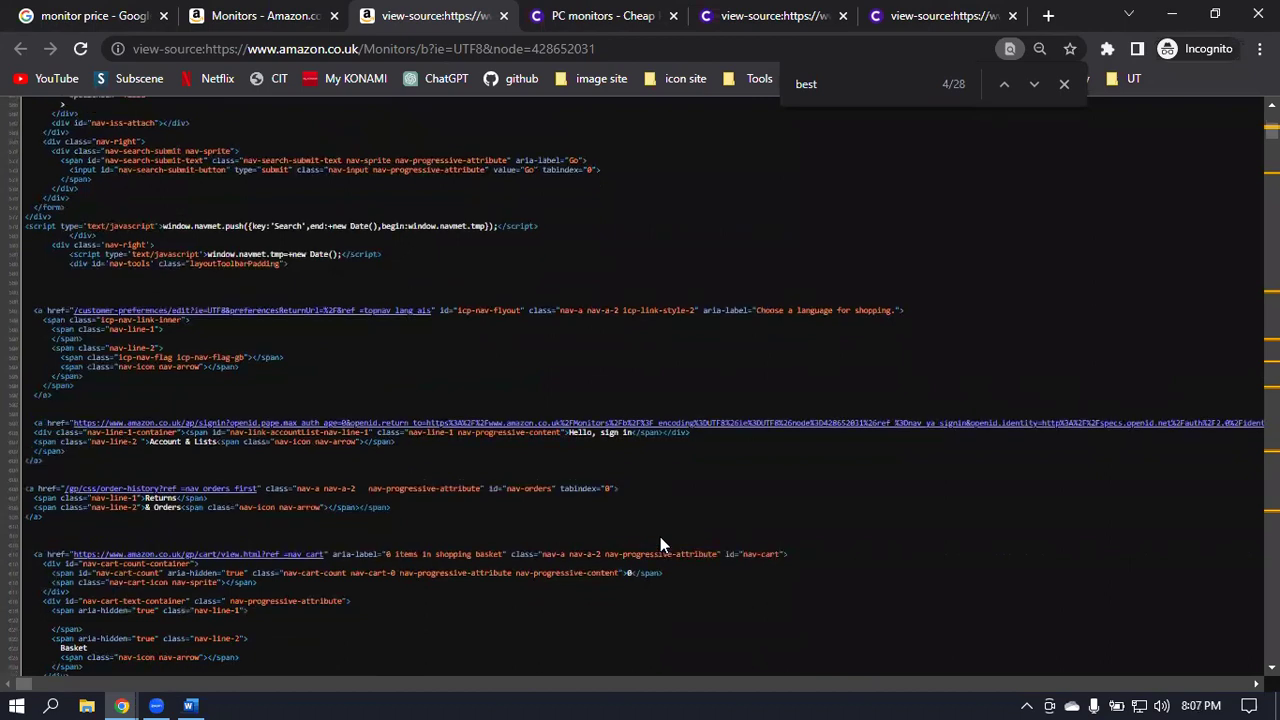
scroll(660, 545, "up", 1)
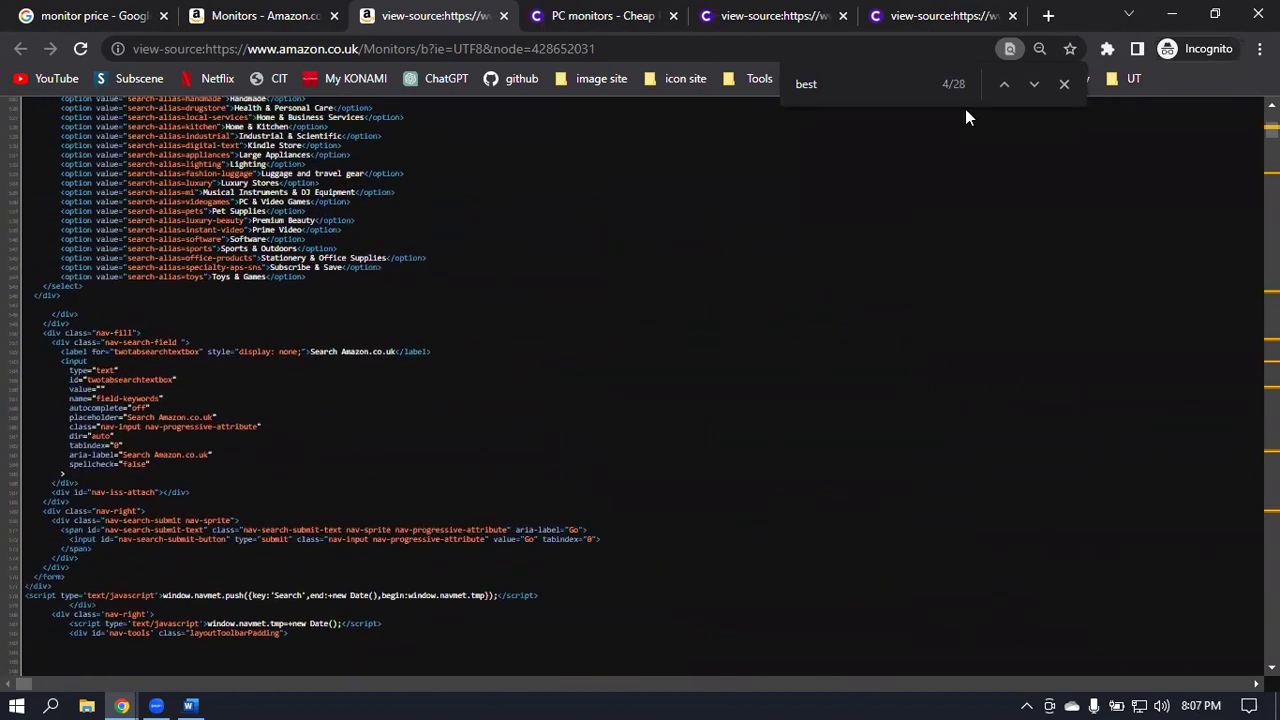
Clear the term "best" from the source search, reset the page zoom to 100% and close the search.
double_click(835, 84)
key("BackSpace")
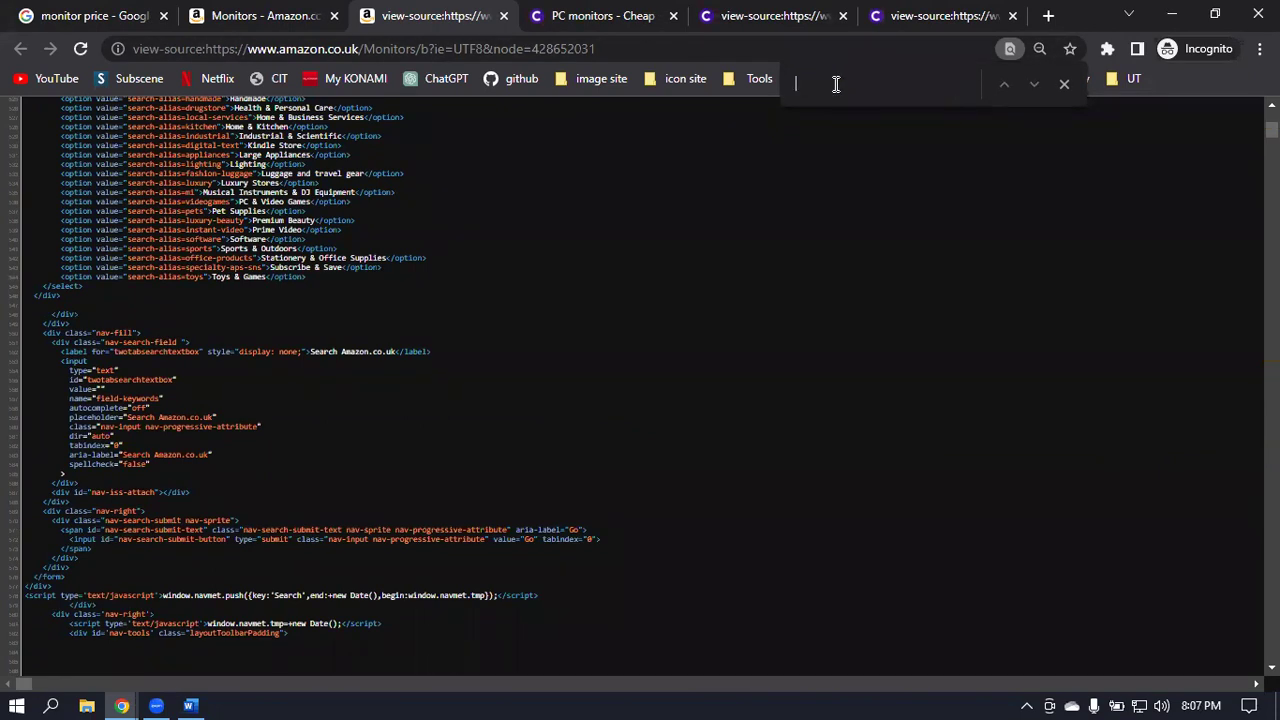
left_click(1040, 48)
left_click(1040, 83)
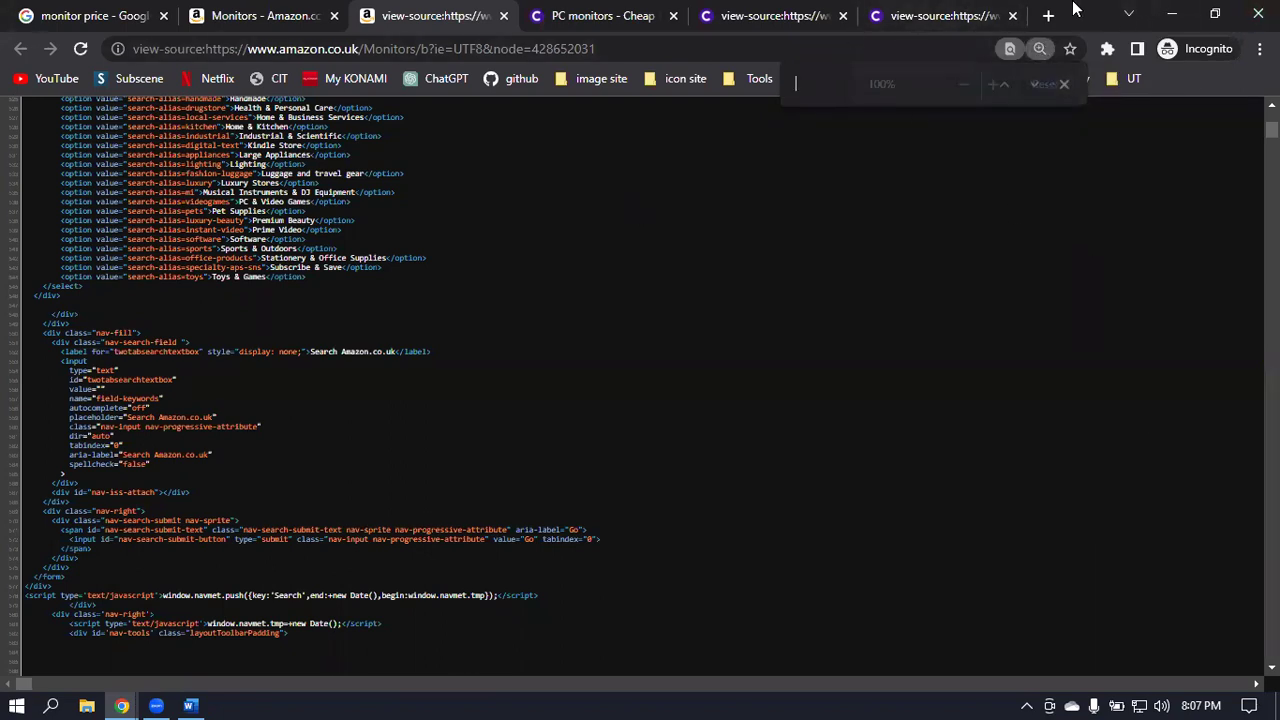
left_click(1064, 86)
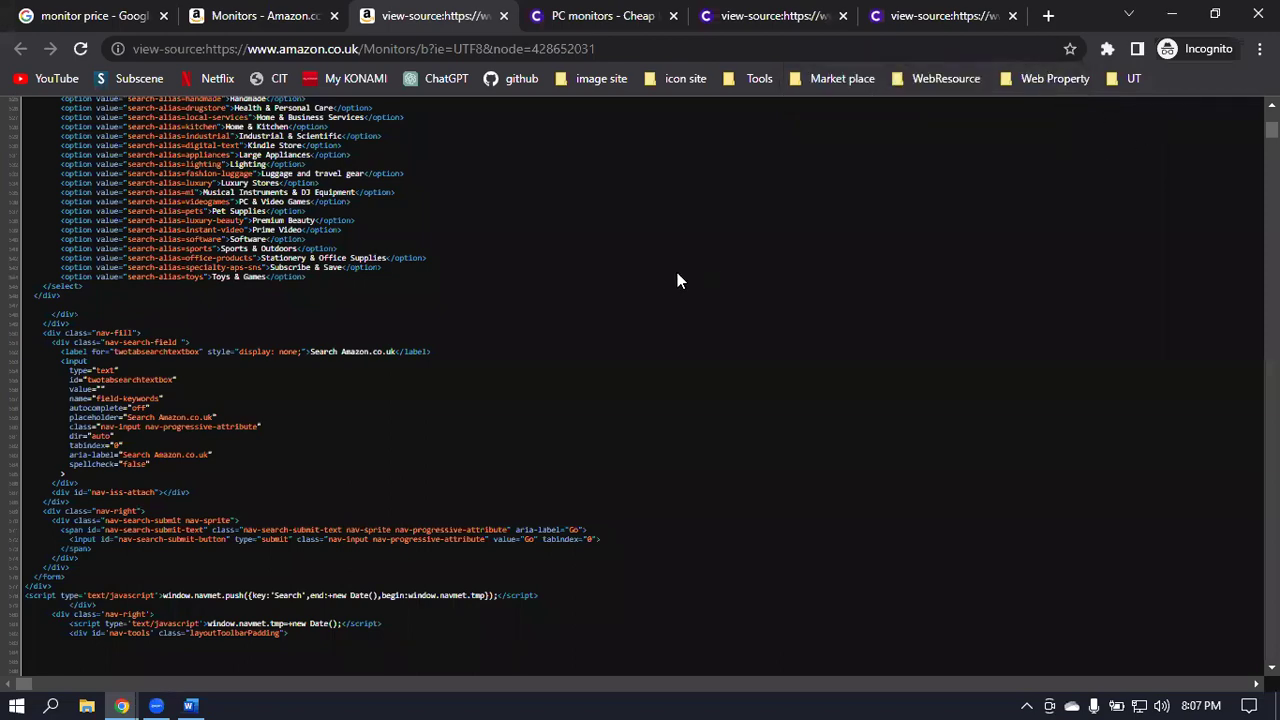
Search the Amazon page source for paragraph tags using "<p".
scroll(677, 272, "up", 10)
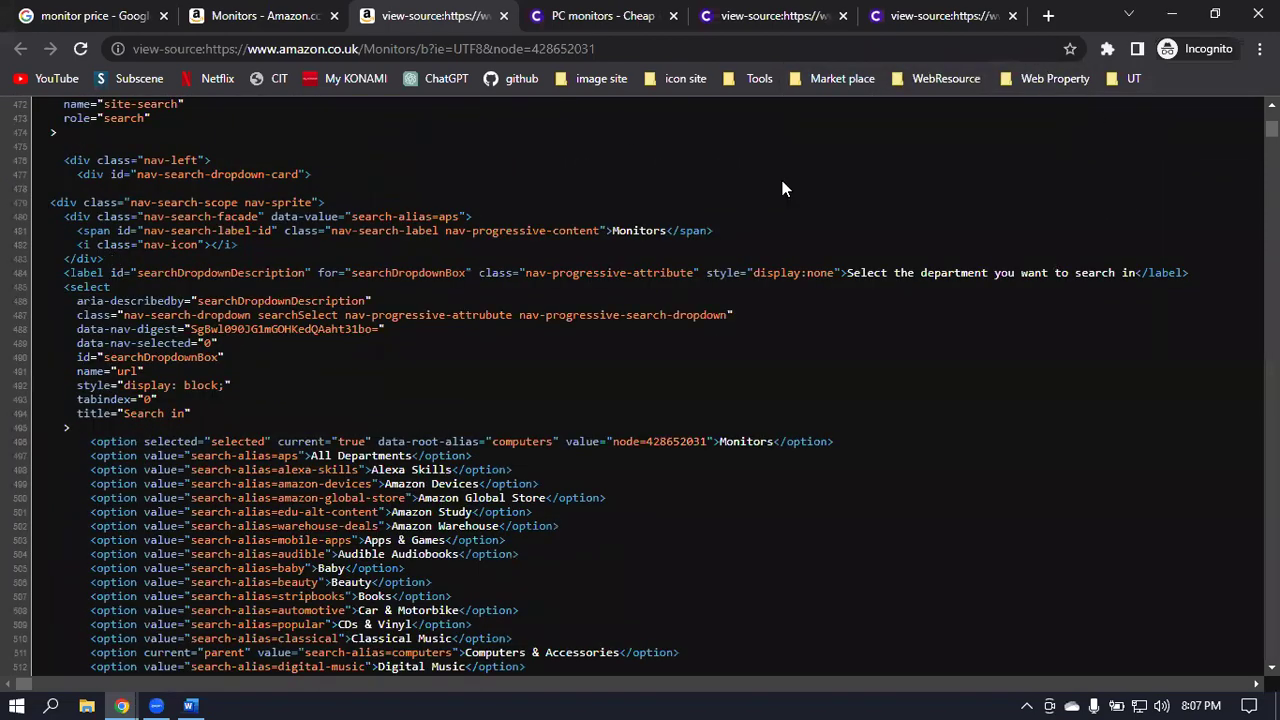
scroll(828, 180, "up", 6)
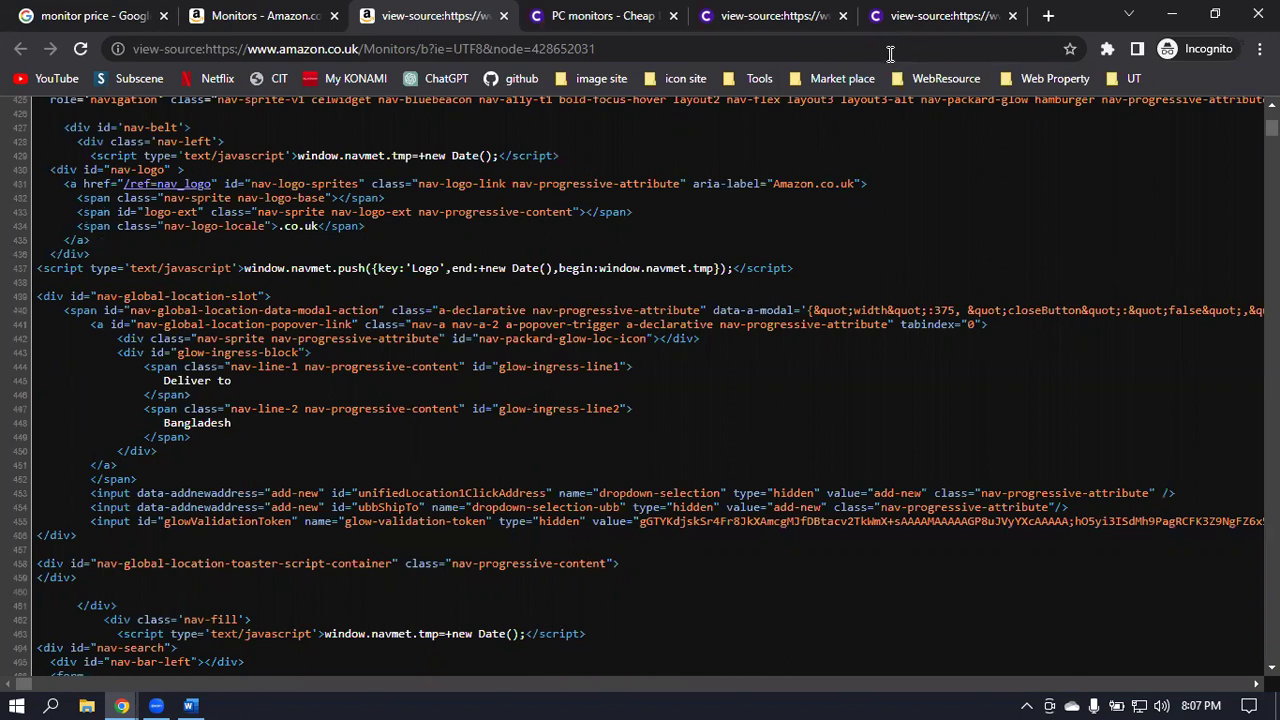
key("ctrl+f")
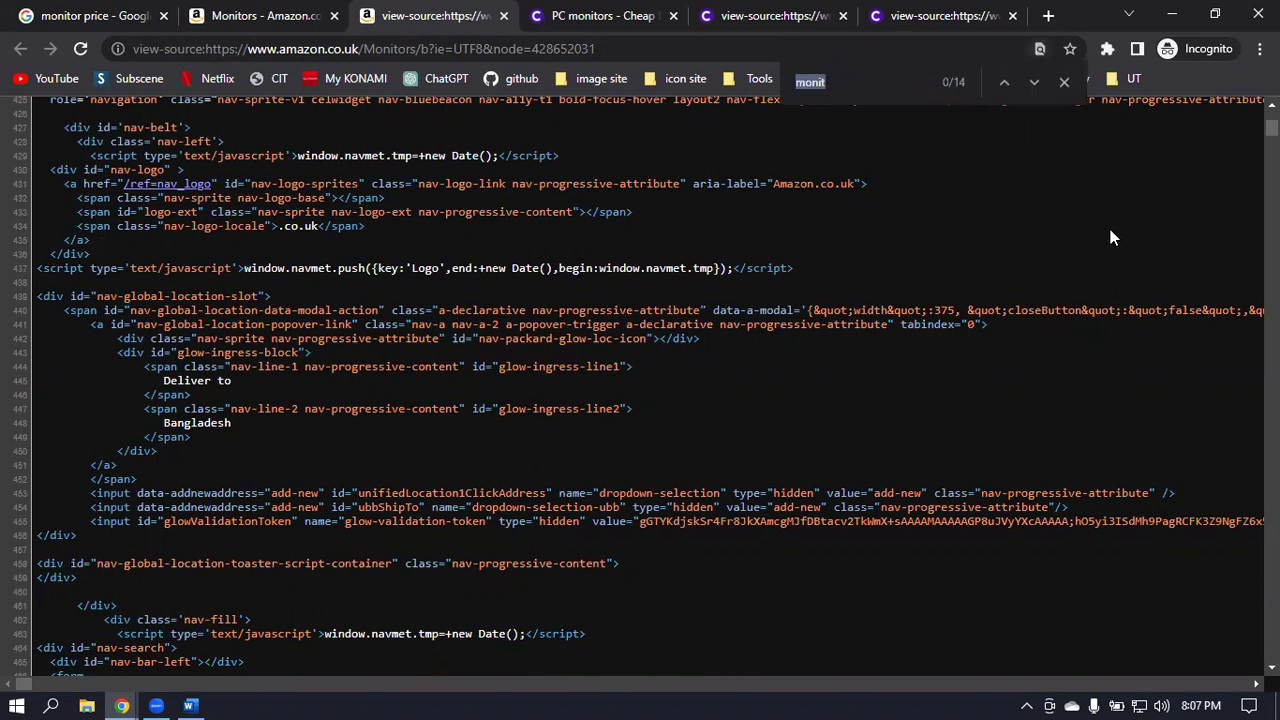
type("p")
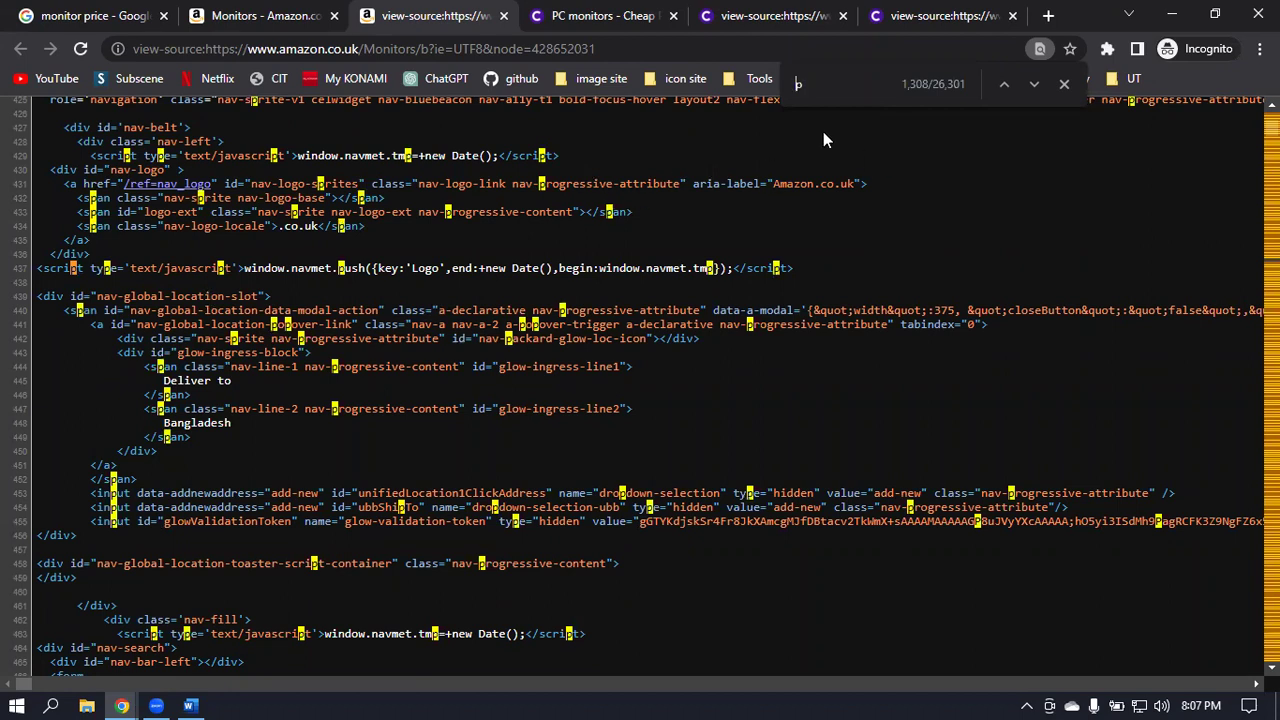
key("Home")
type("<")
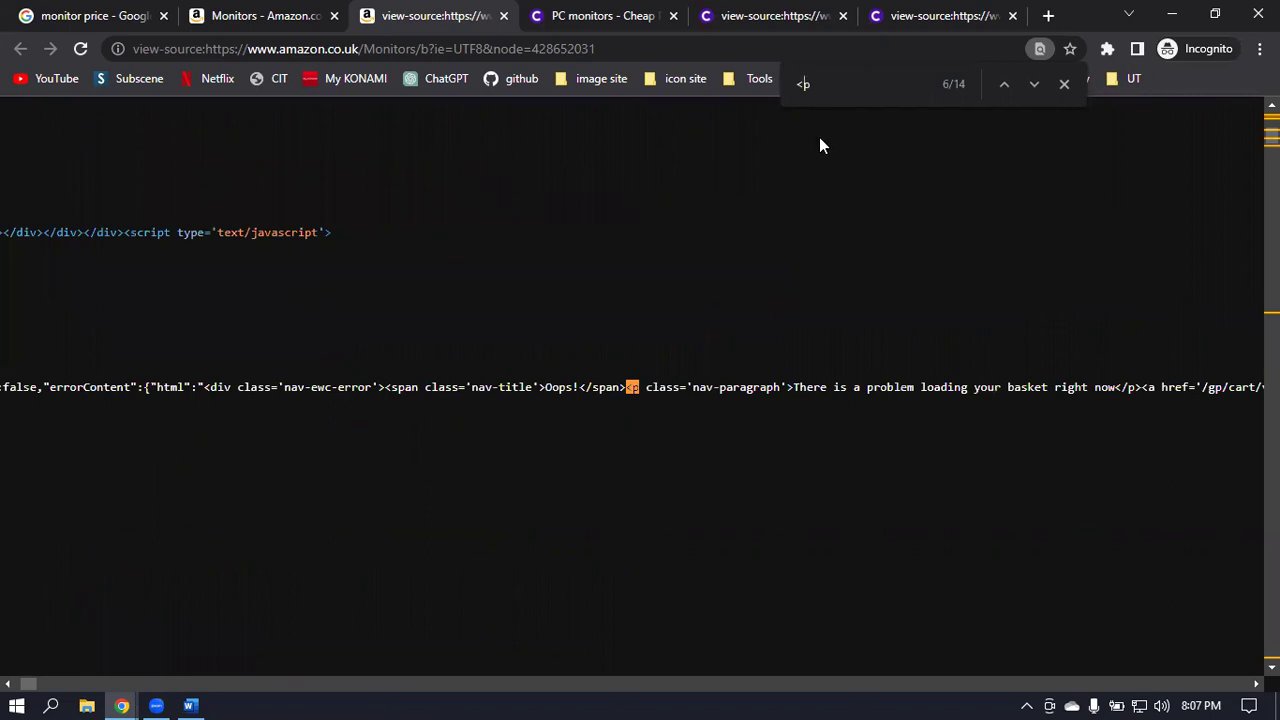
key("BackSpace")
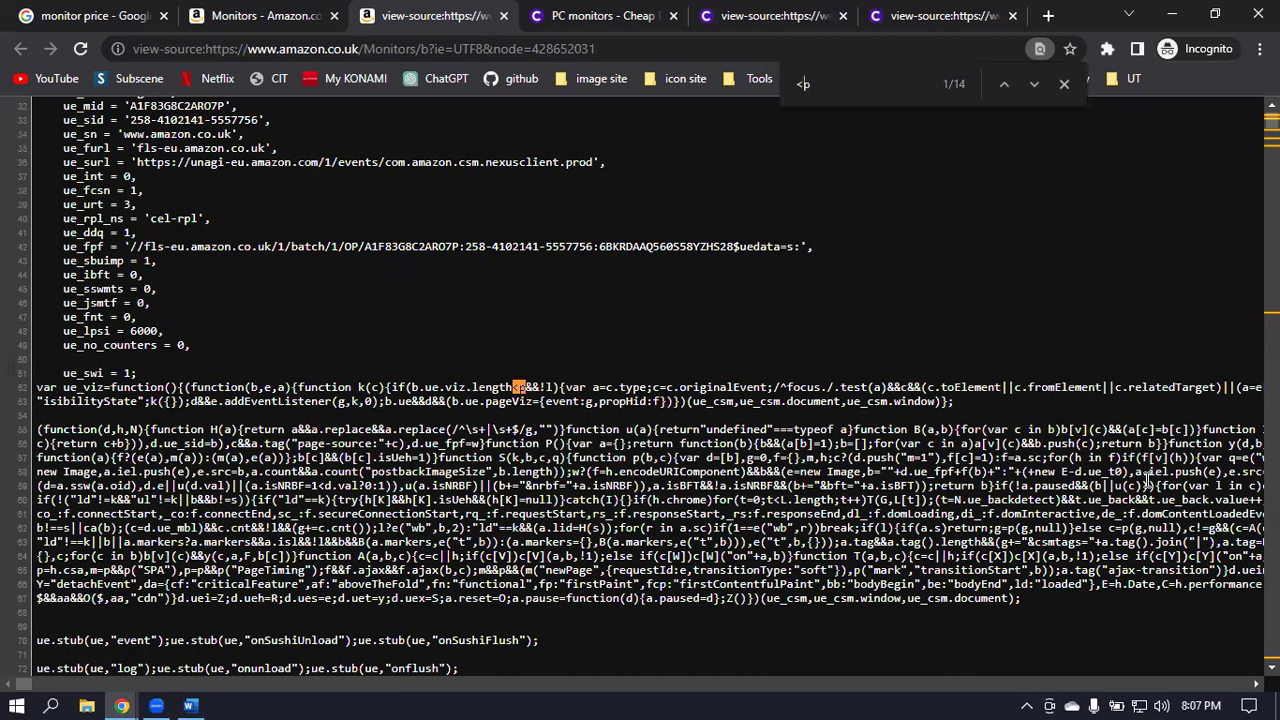
Narrow the Amazon source search to "<p " with a trailing space and read the cookie preferences paragraph.
scroll(547, 442, "up", 2)
scroll(547, 442, "up", 1)
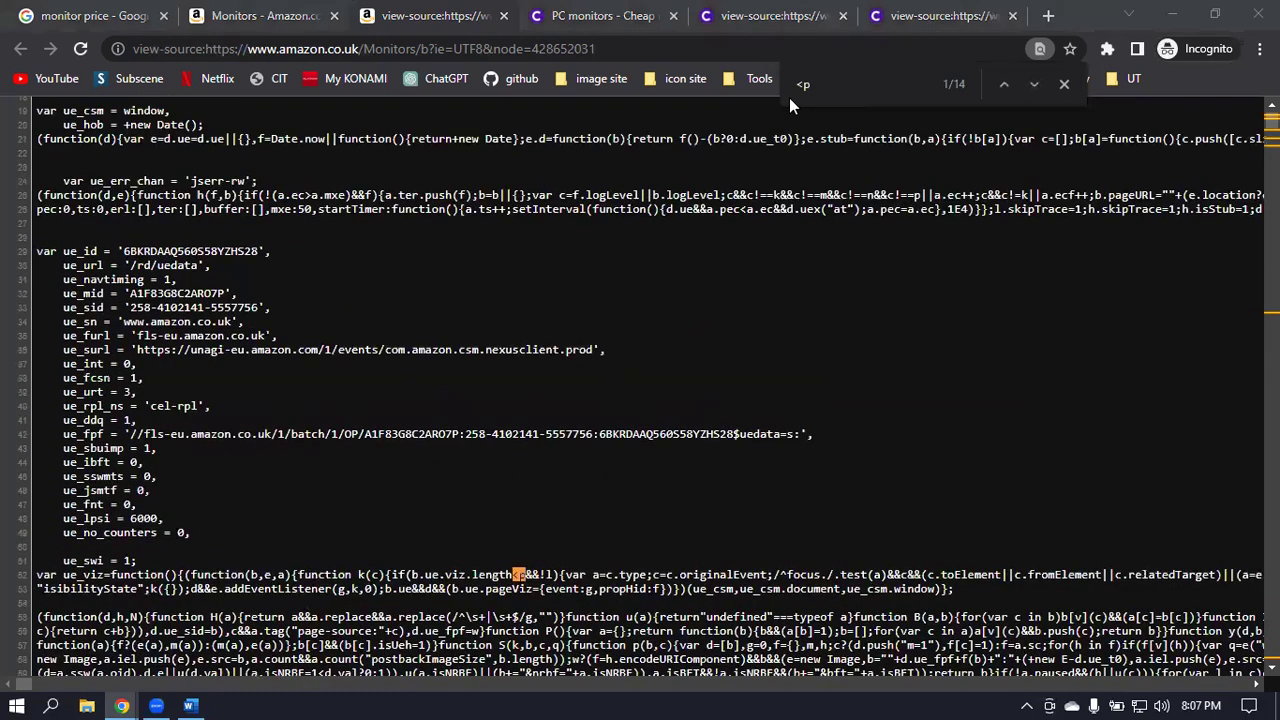
left_click(834, 85)
type("b")
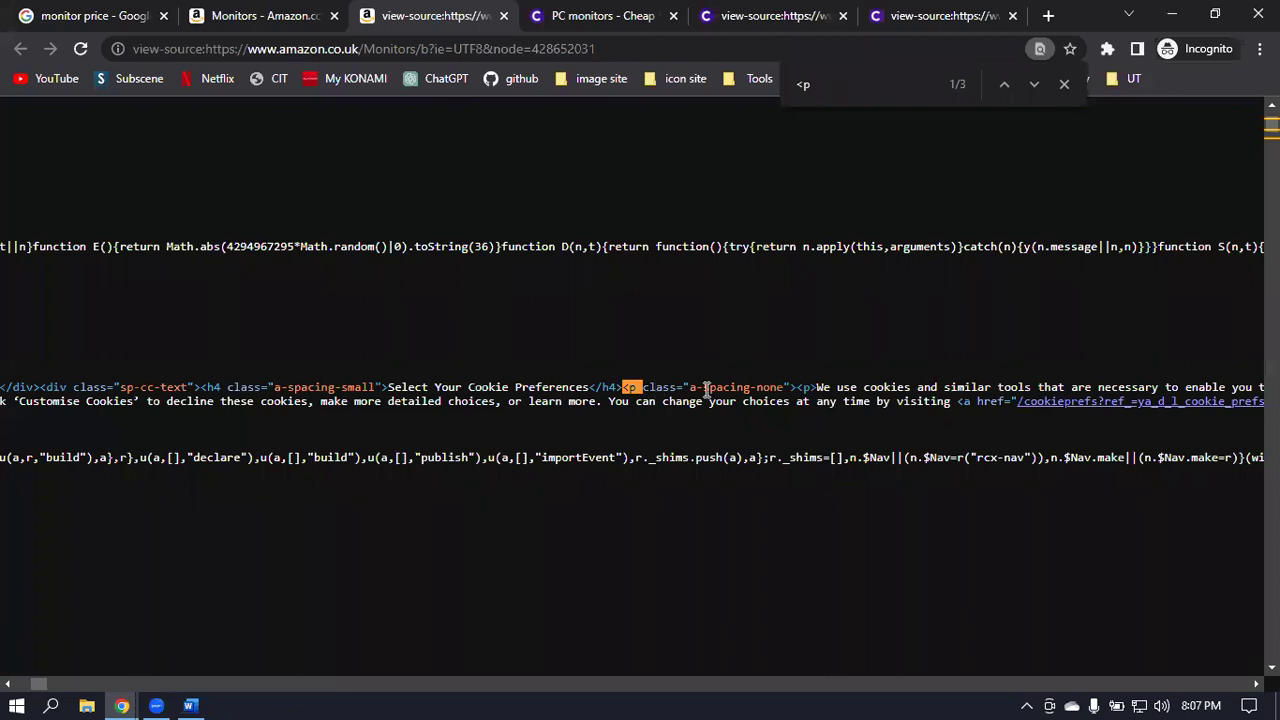
scroll(850, 394, "up", 1)
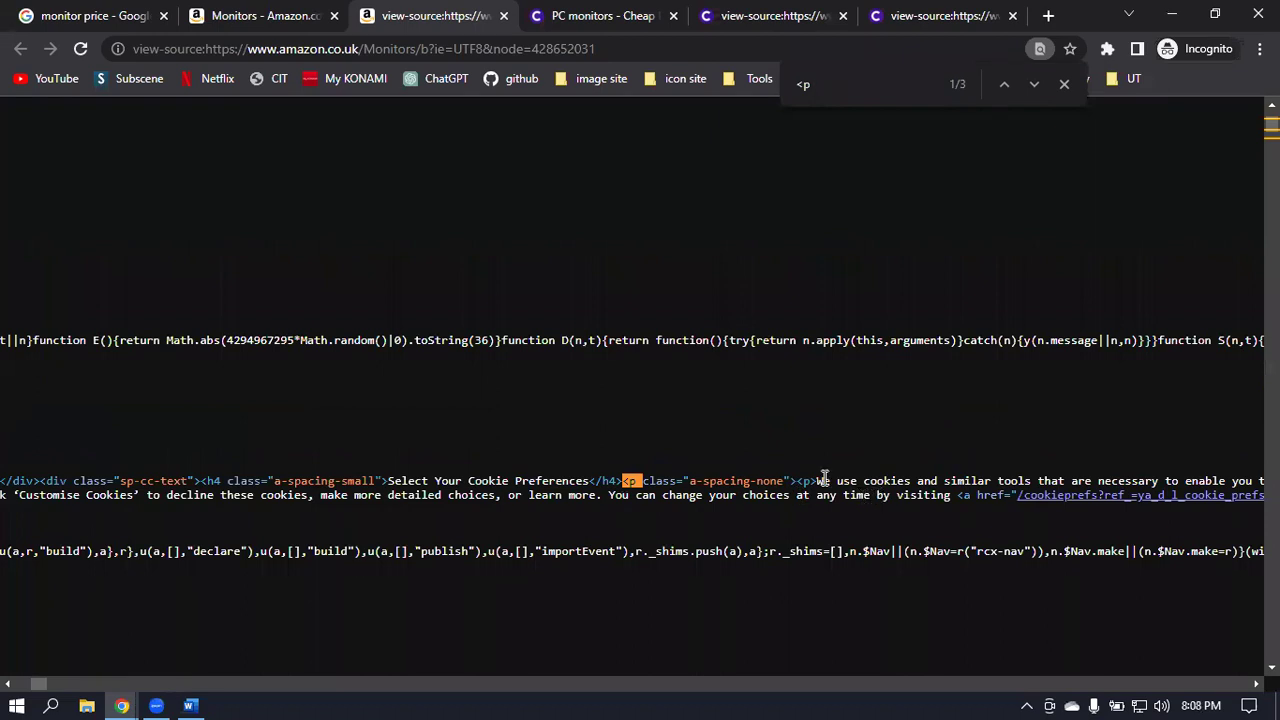
left_click_drag(42, 688, 47, 688)
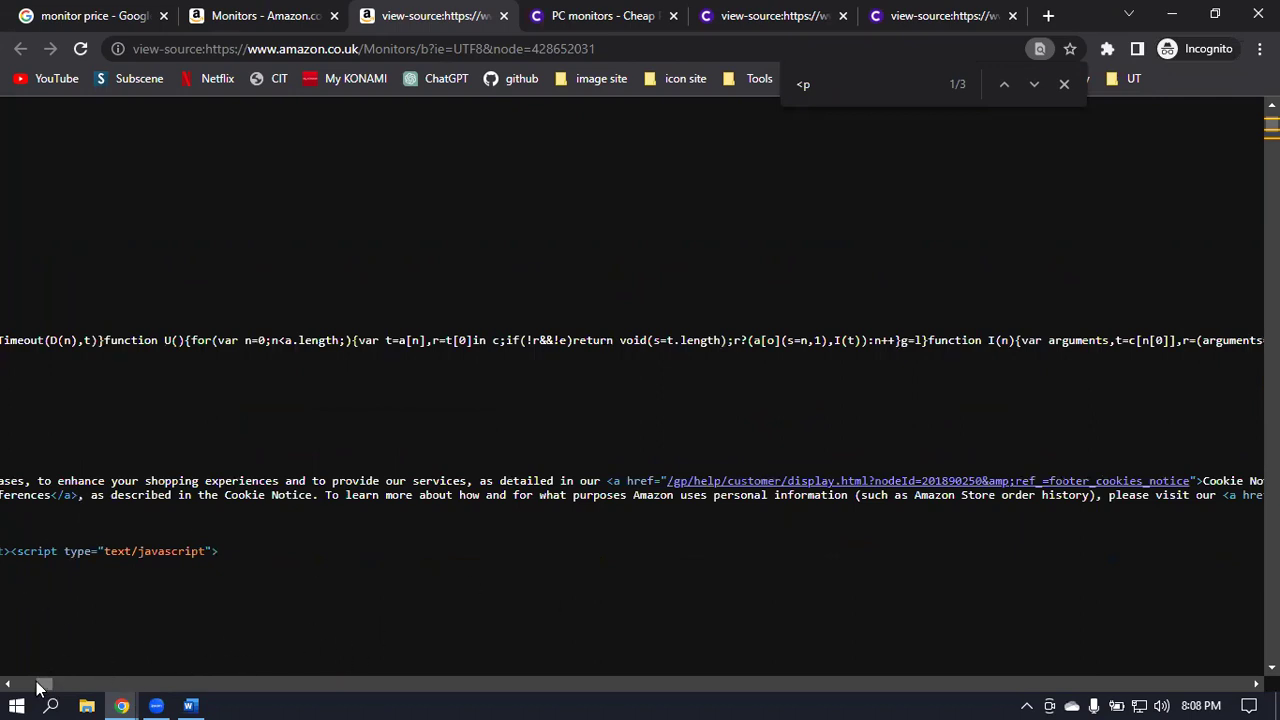
left_click_drag(38, 688, 30, 684)
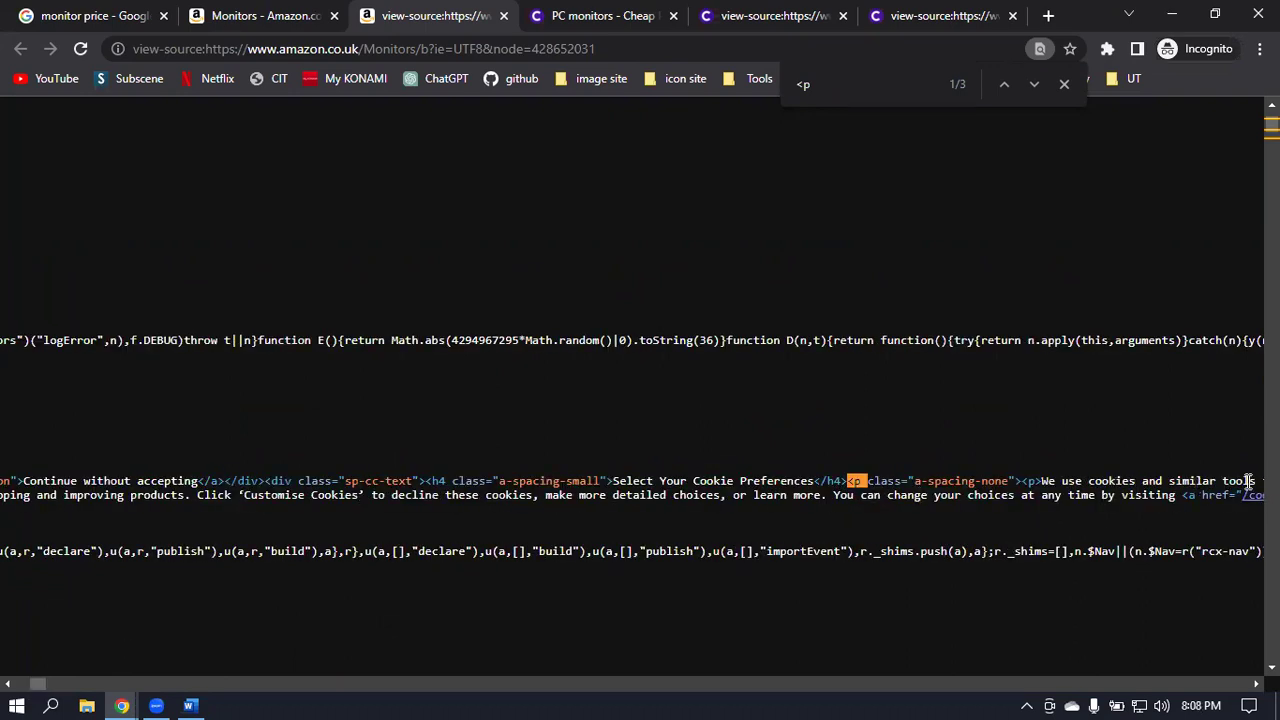
key("ctrl+minus")
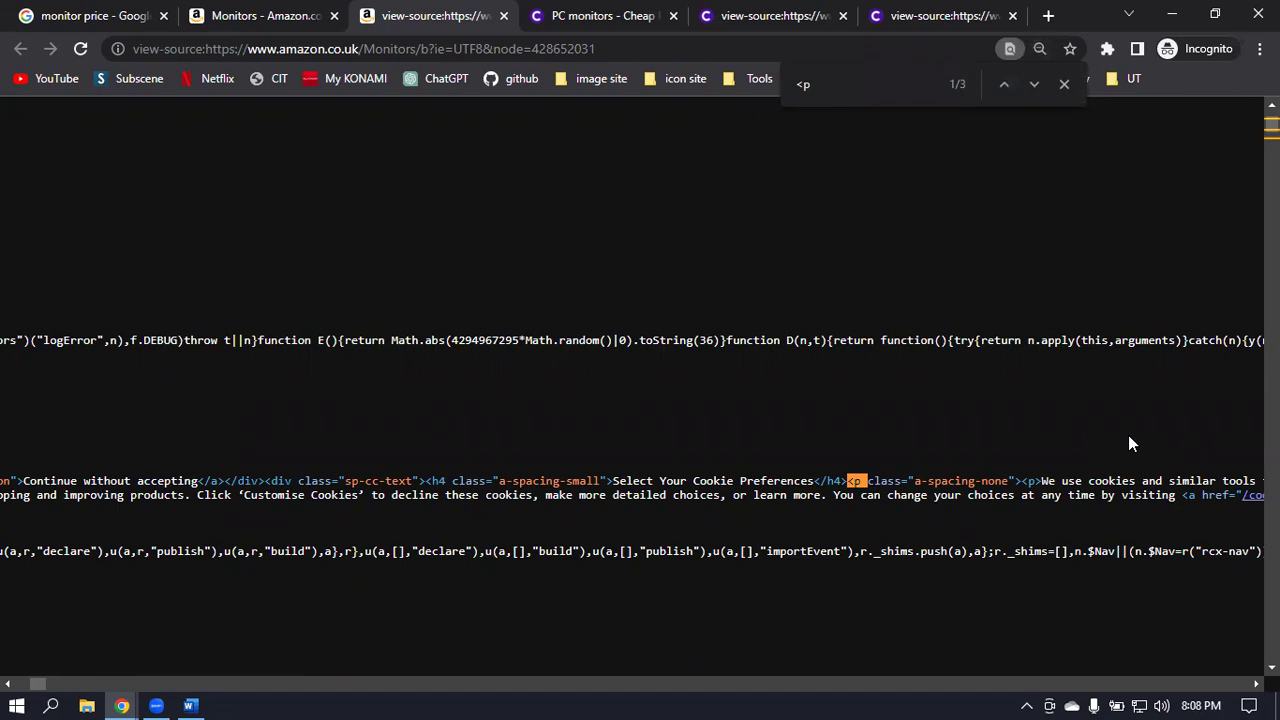
key("ctrl+minus")
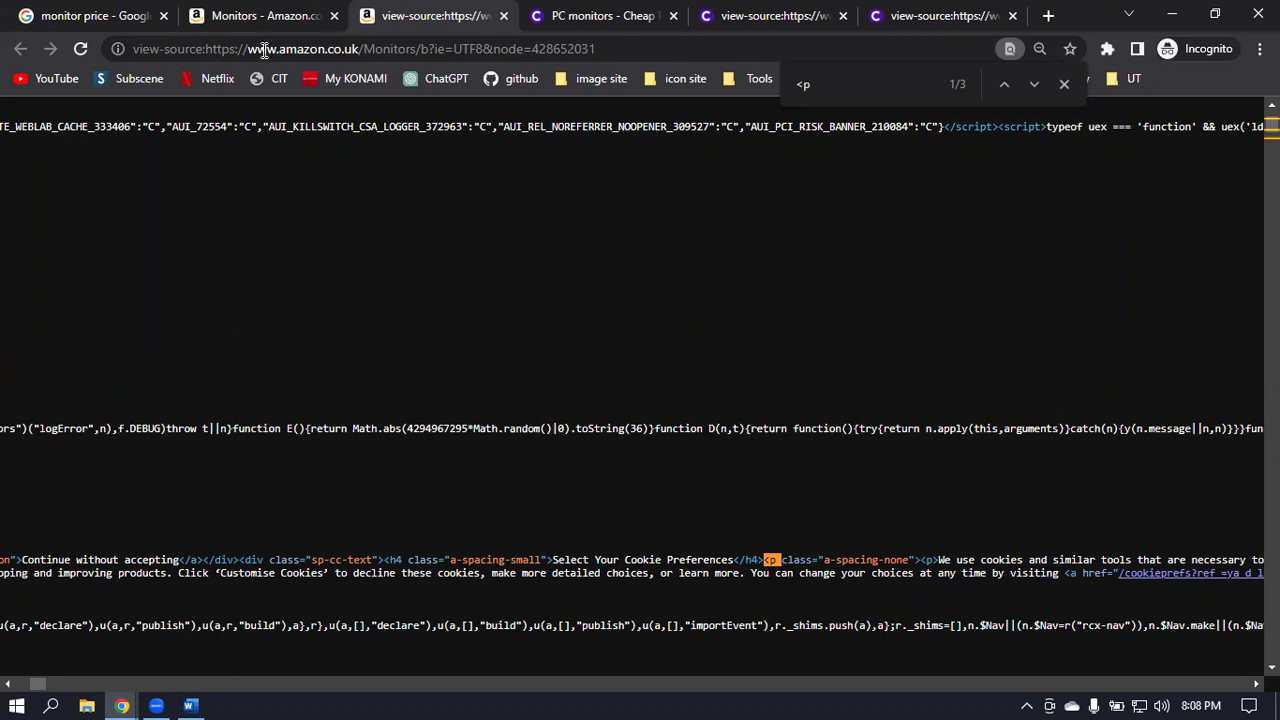
left_click(224, 12)
left_click(372, 10)
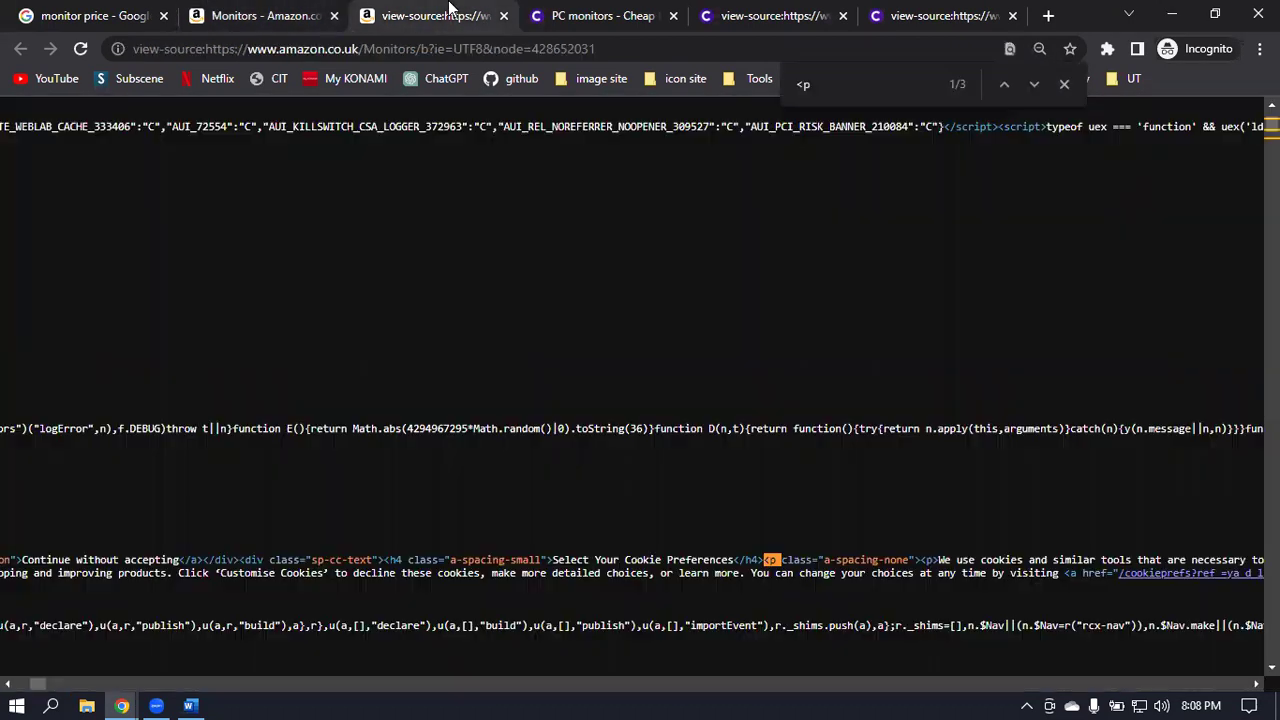
left_click(1042, 47)
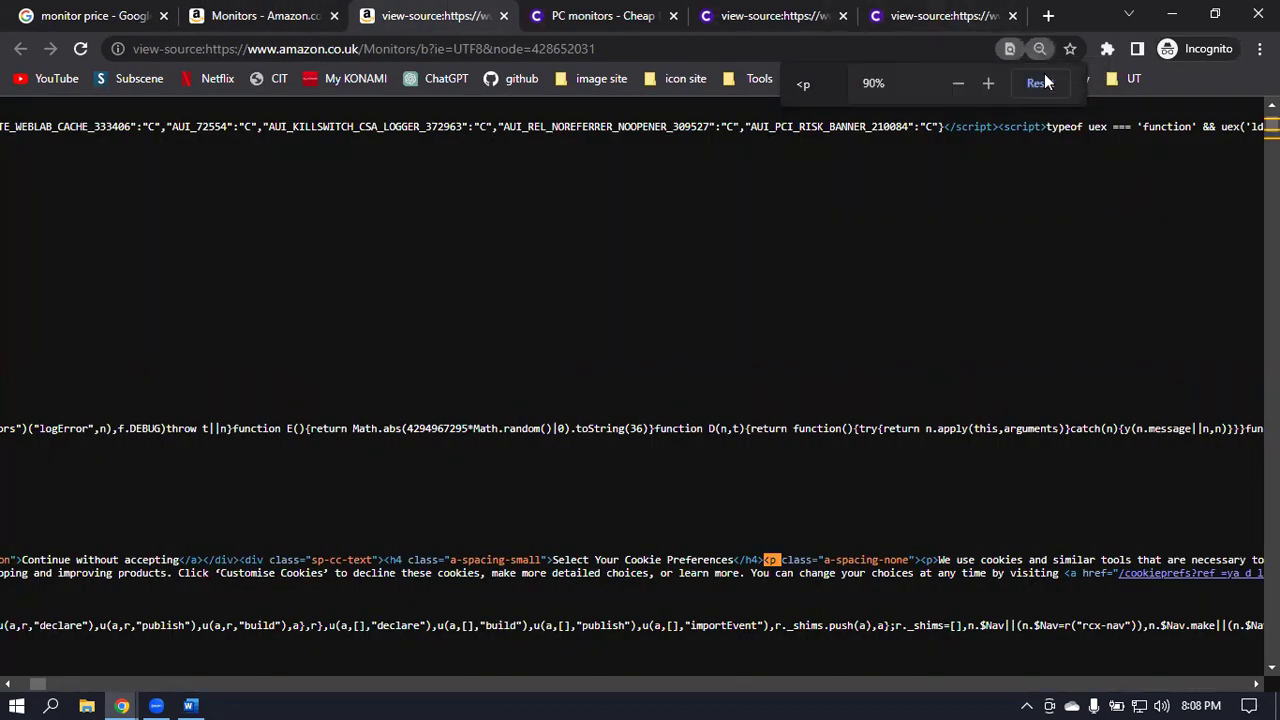
left_click(1040, 84)
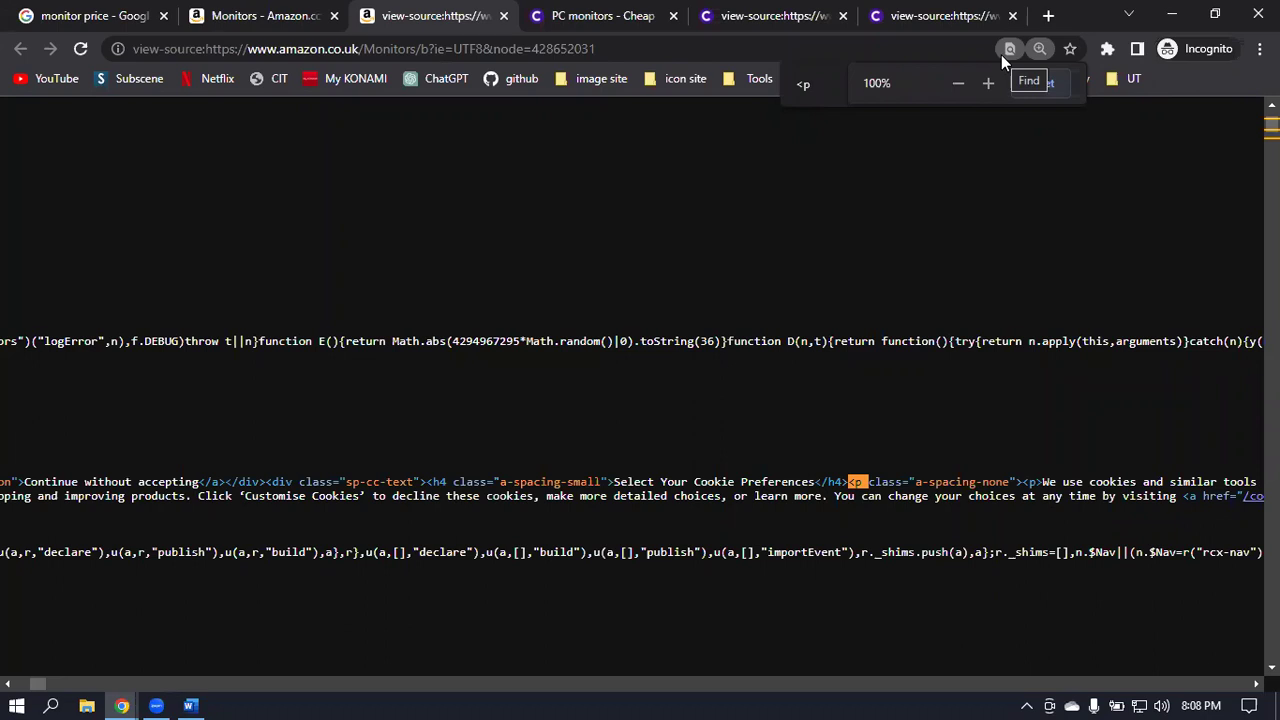
Close the "monitor" search in the Currys PC monitors source and close both Amazon tabs.
left_click(590, 16)
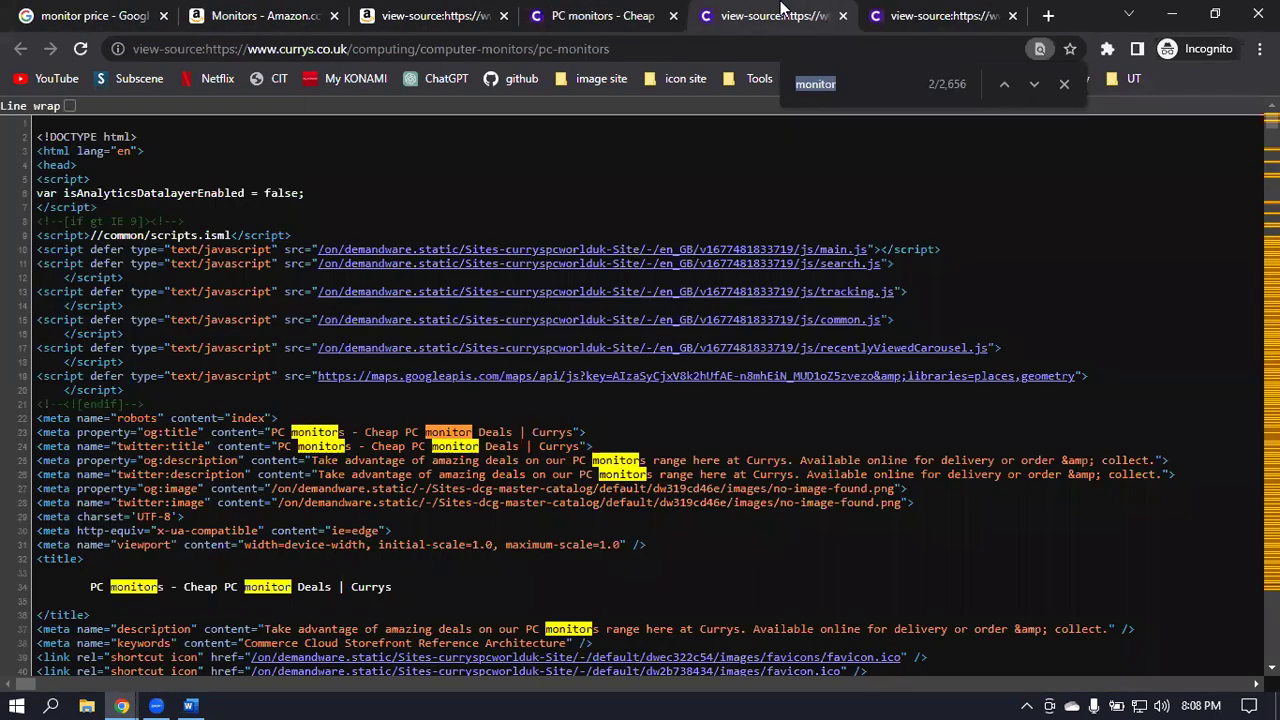
left_click(781, 14)
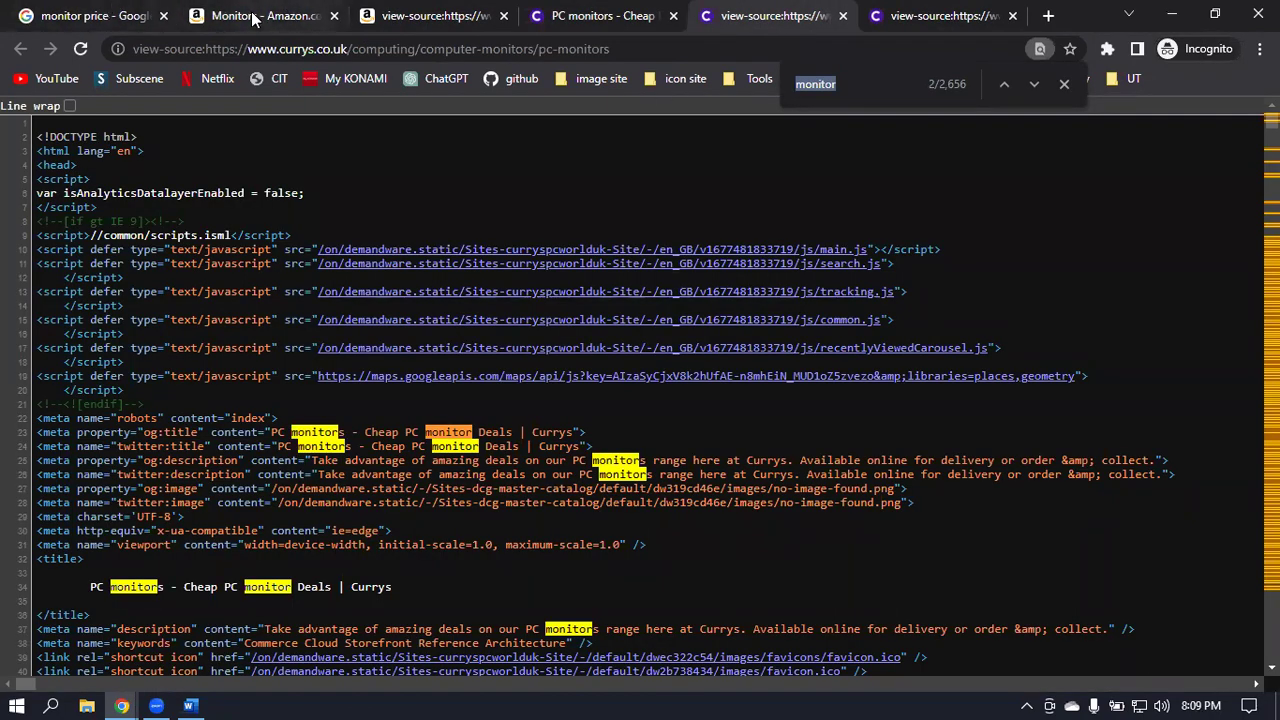
mouse_move(273, 17)
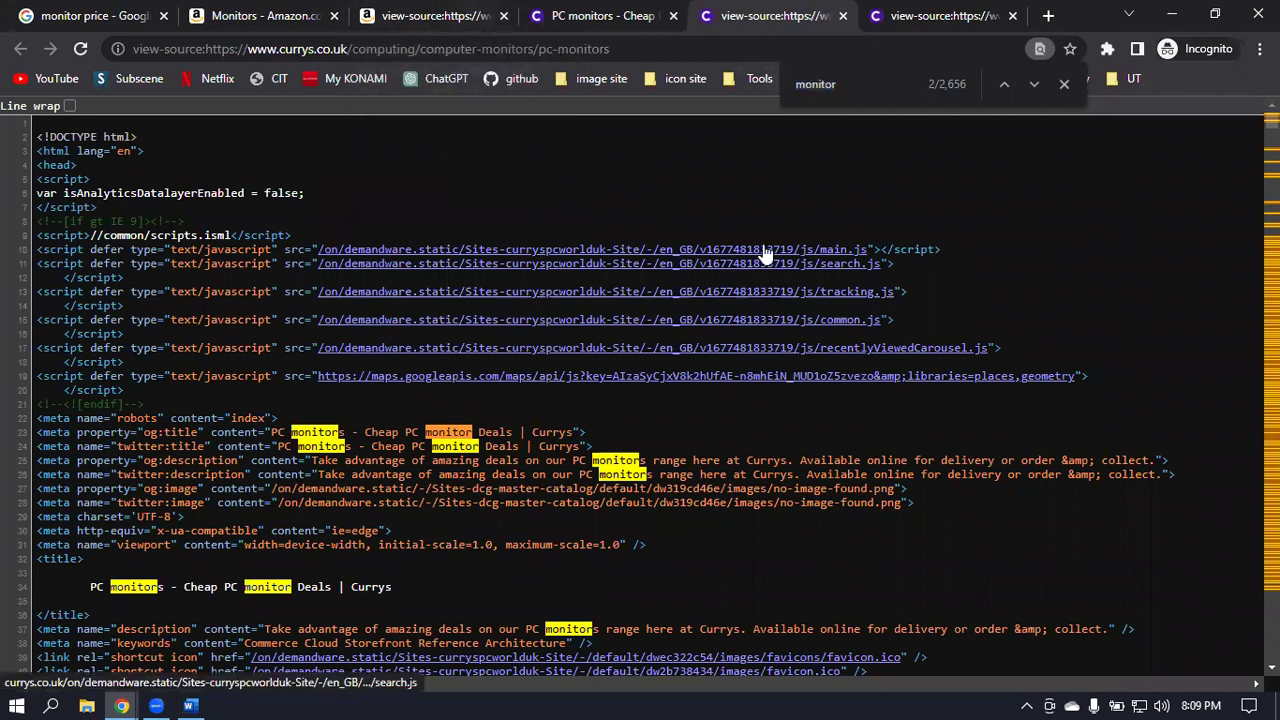
left_click(1064, 84)
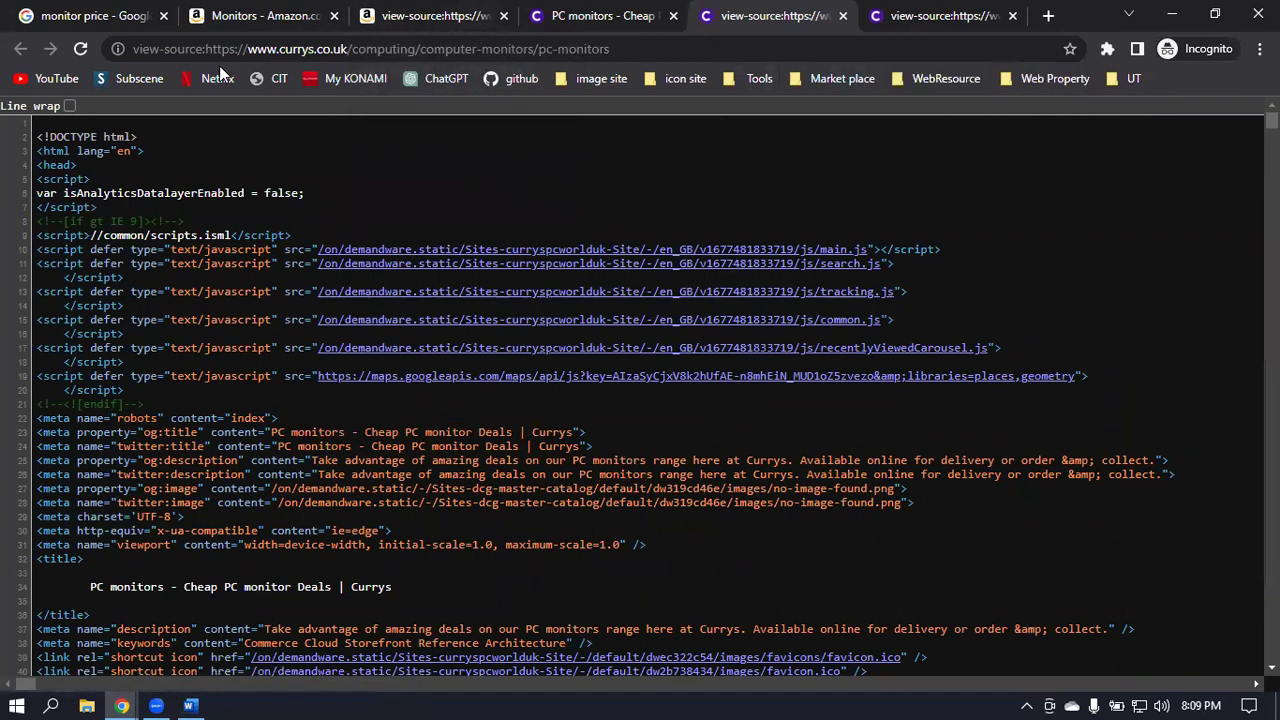
left_click(334, 16)
left_click(342, 25)
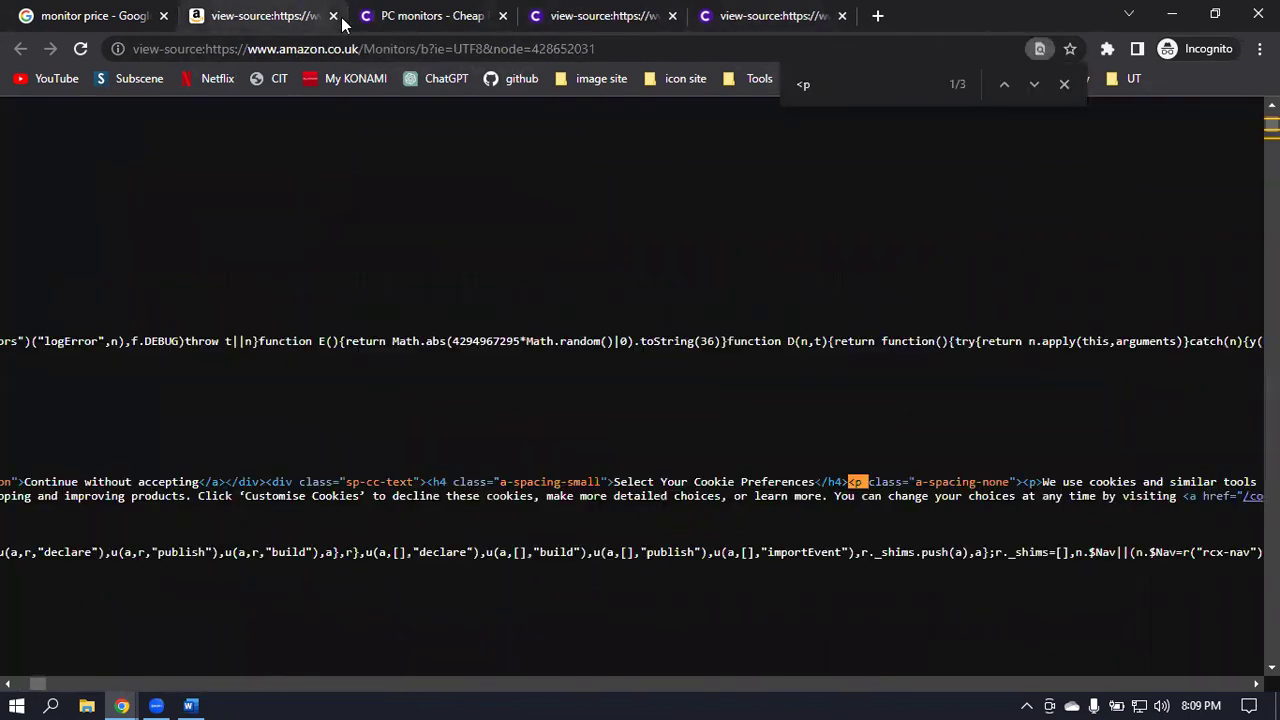
left_click(333, 16)
Search the Currys PC monitors page source for paragraph tags using "<p".
mouse_move(1201, 230)
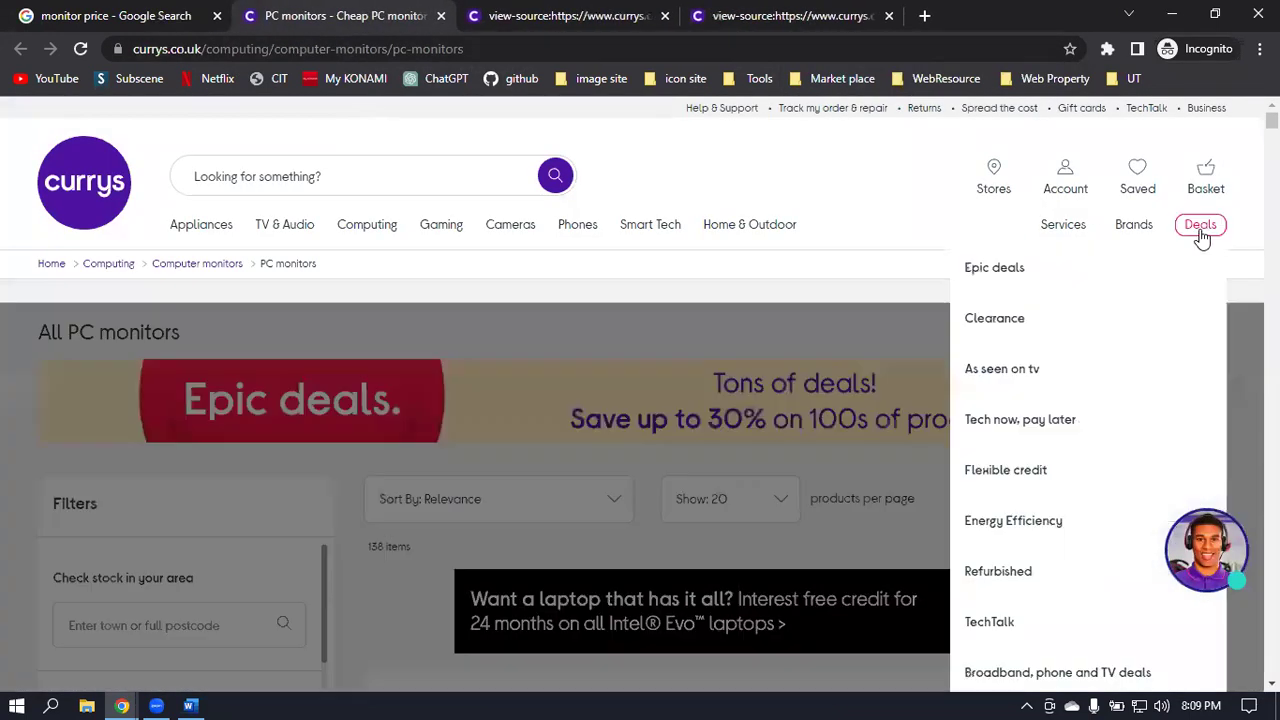
left_click(595, 12)
left_click(340, 10)
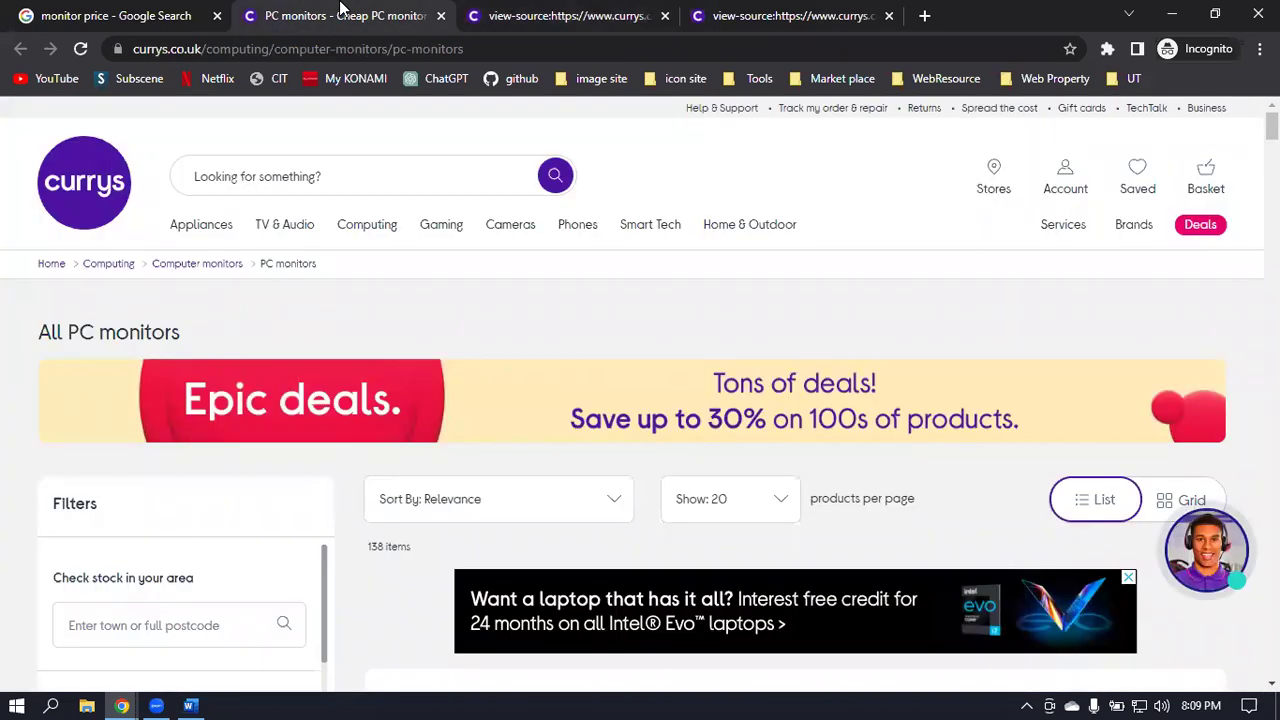
left_click(574, 13)
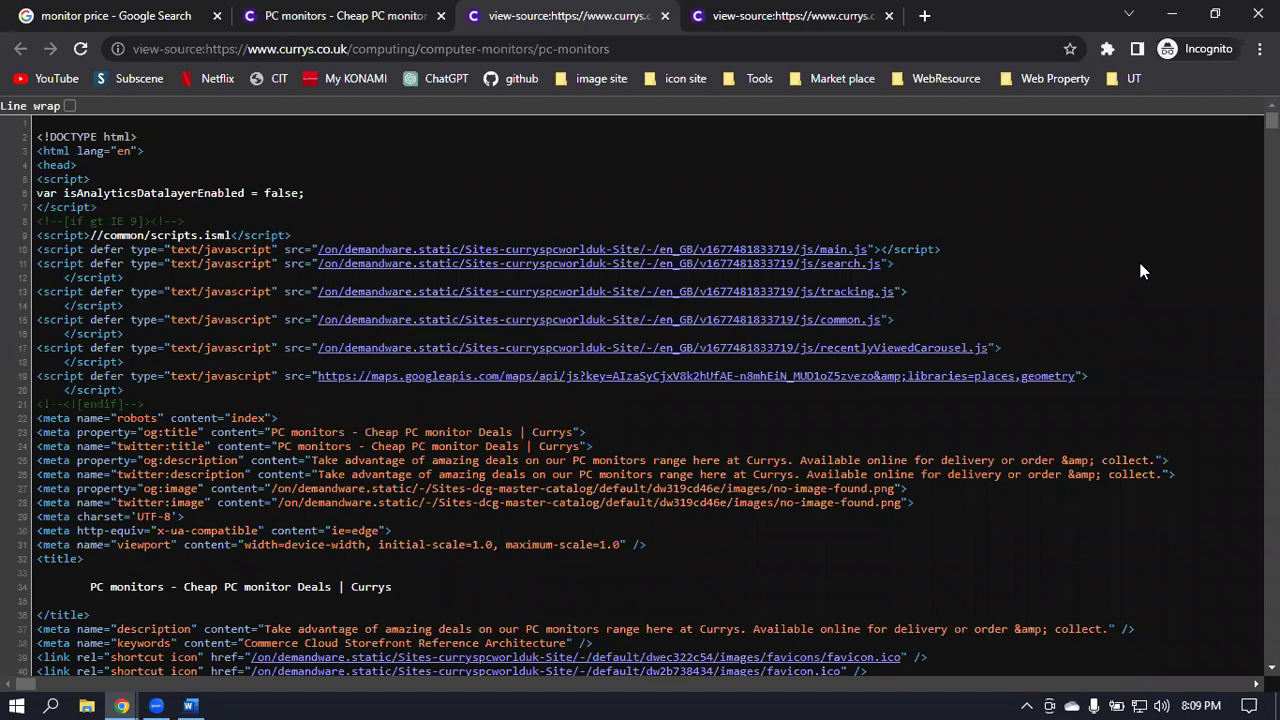
key("ctrl+f")
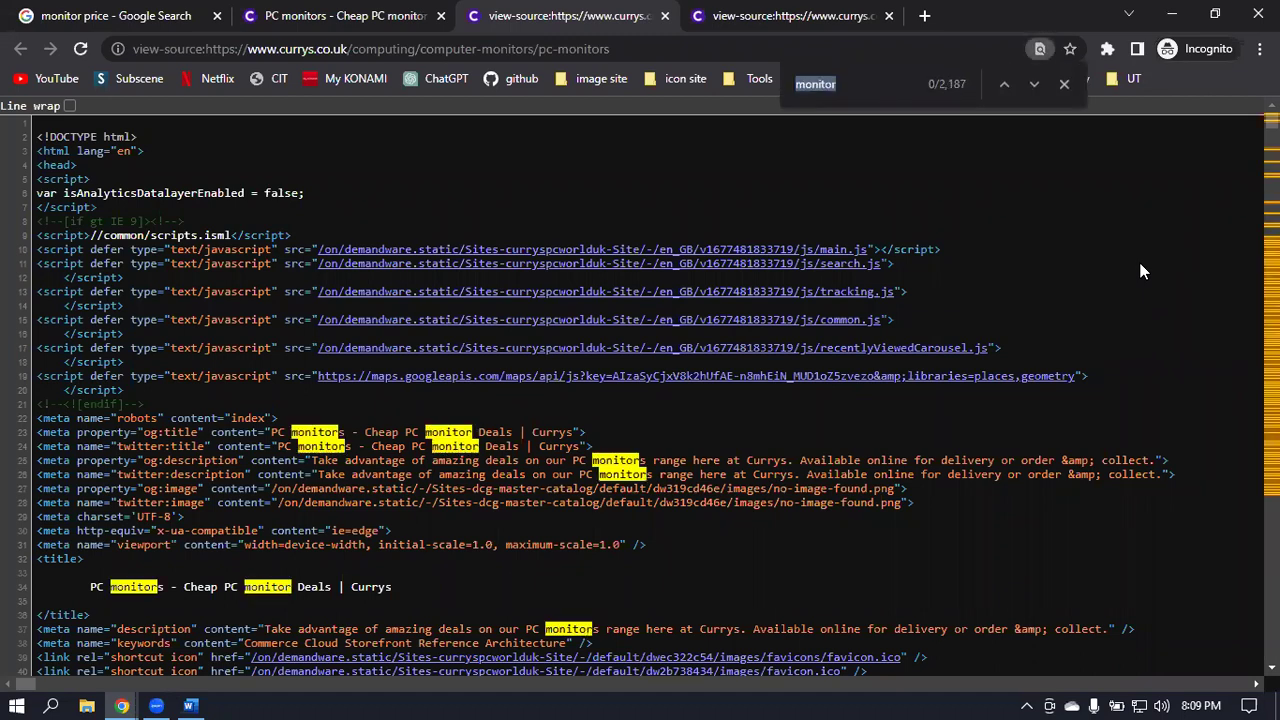
key("BackSpace")
type("p")
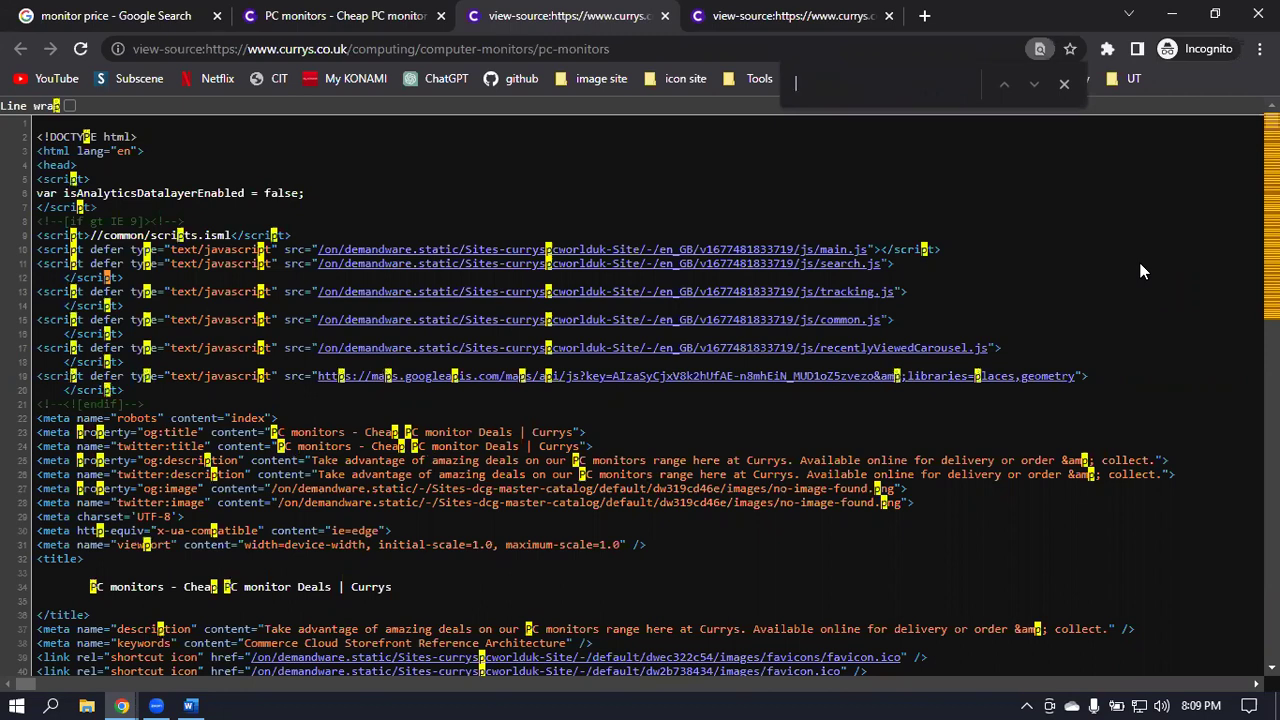
type("<")
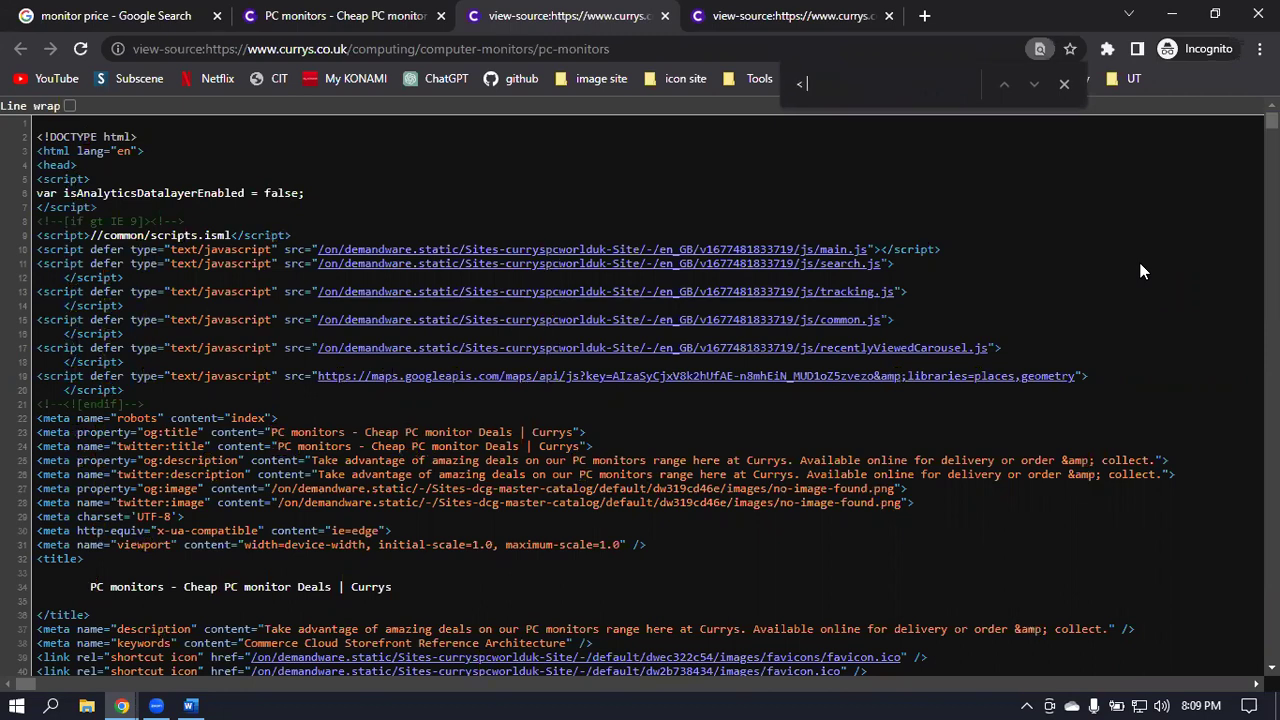
type(" p")
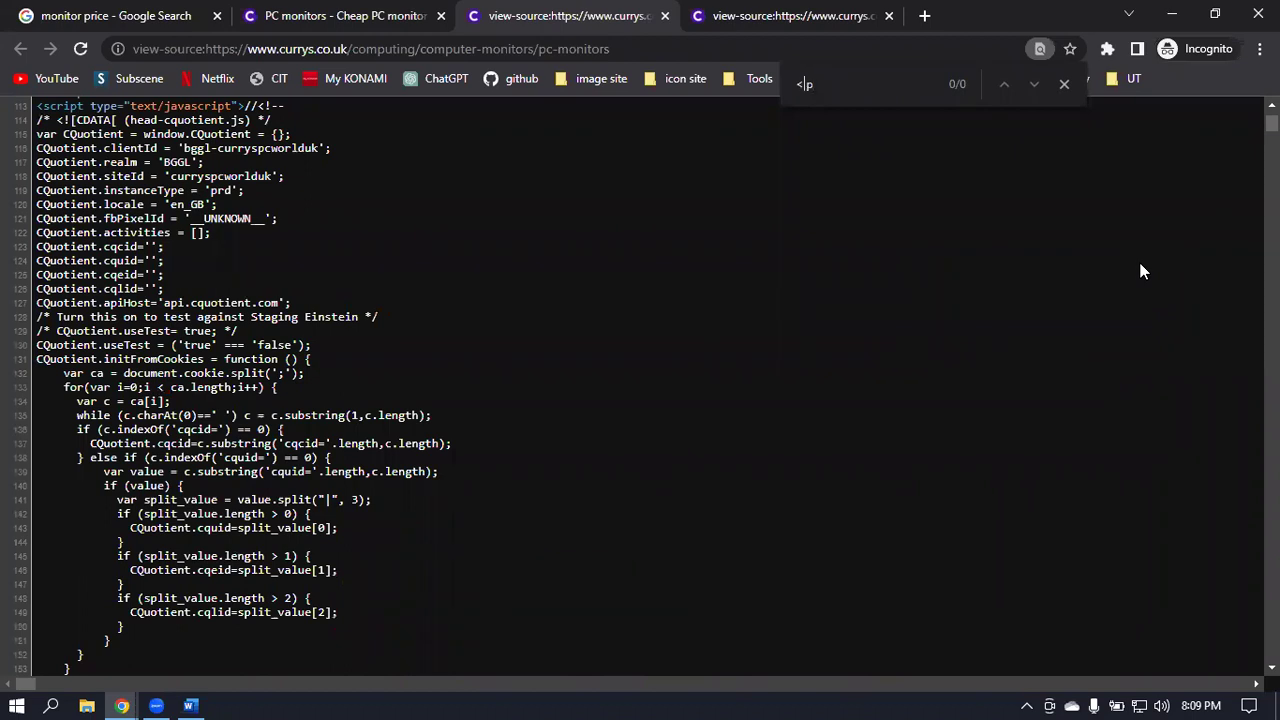
key("BackSpace")
key("BackSpace")
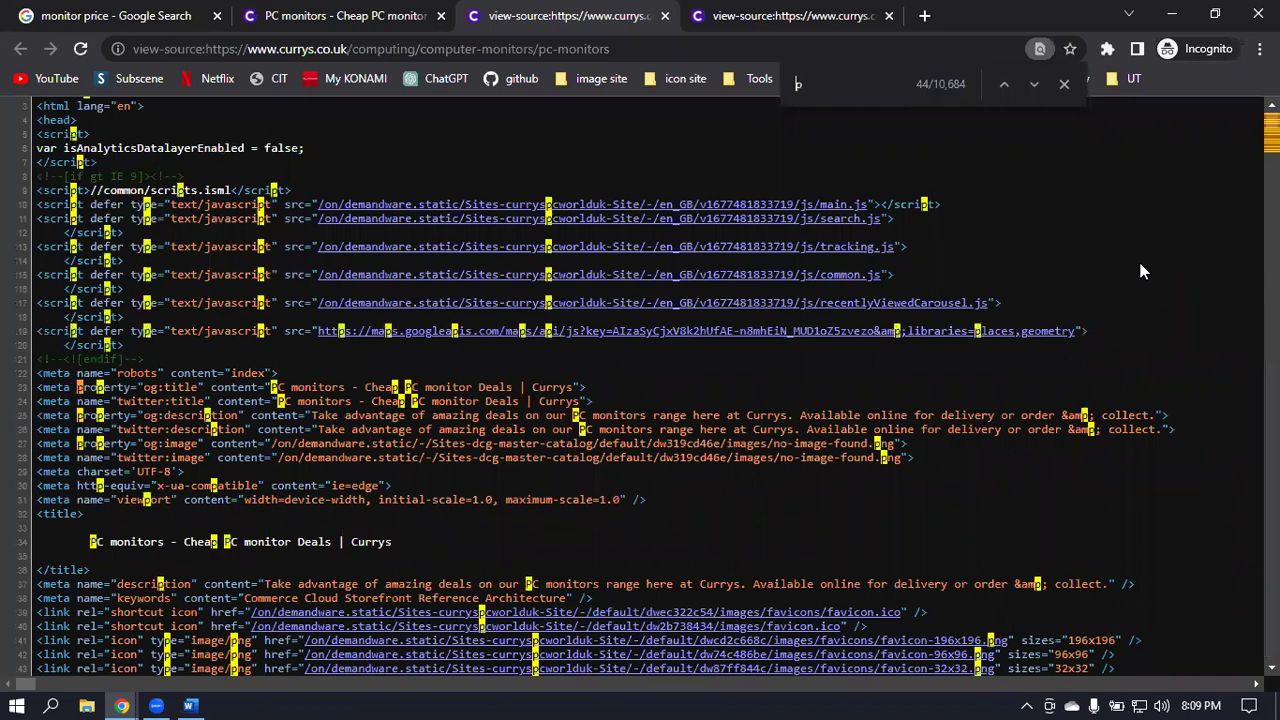
key("Home")
type("<")
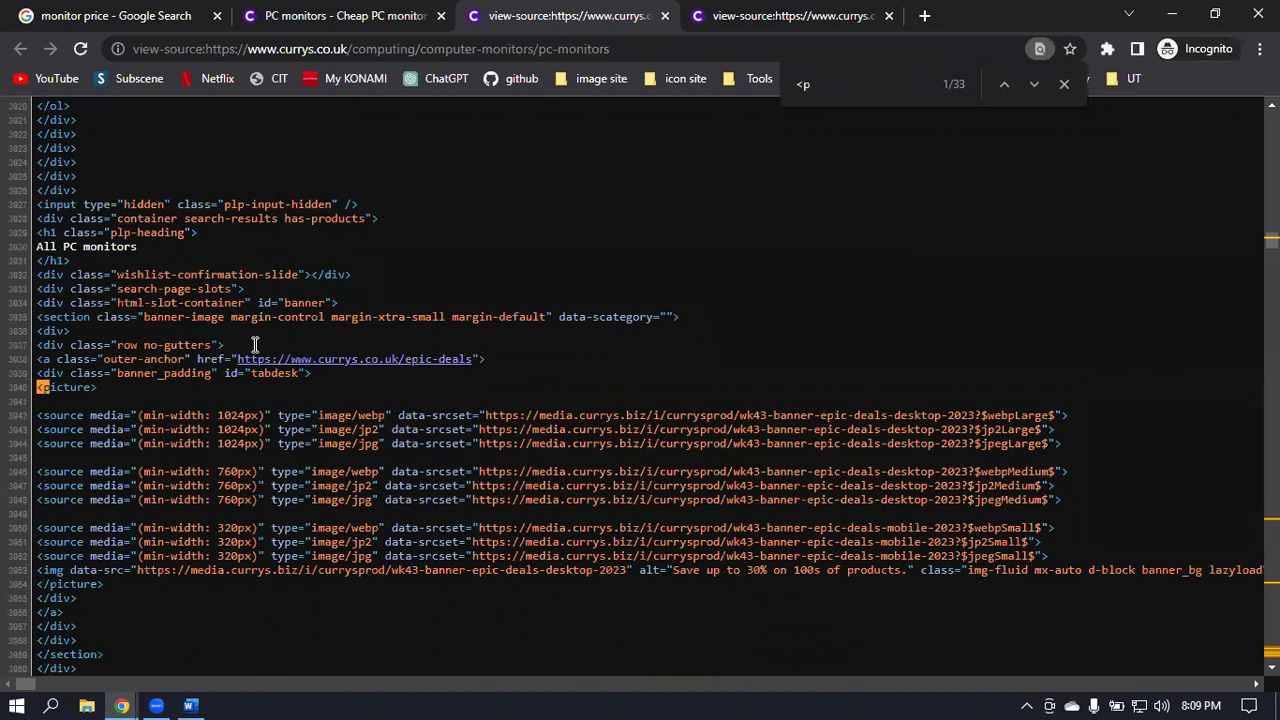
Look through the Currys source code for the product filters and the HP V28 monitor listing.
scroll(640, 390, "down", 20)
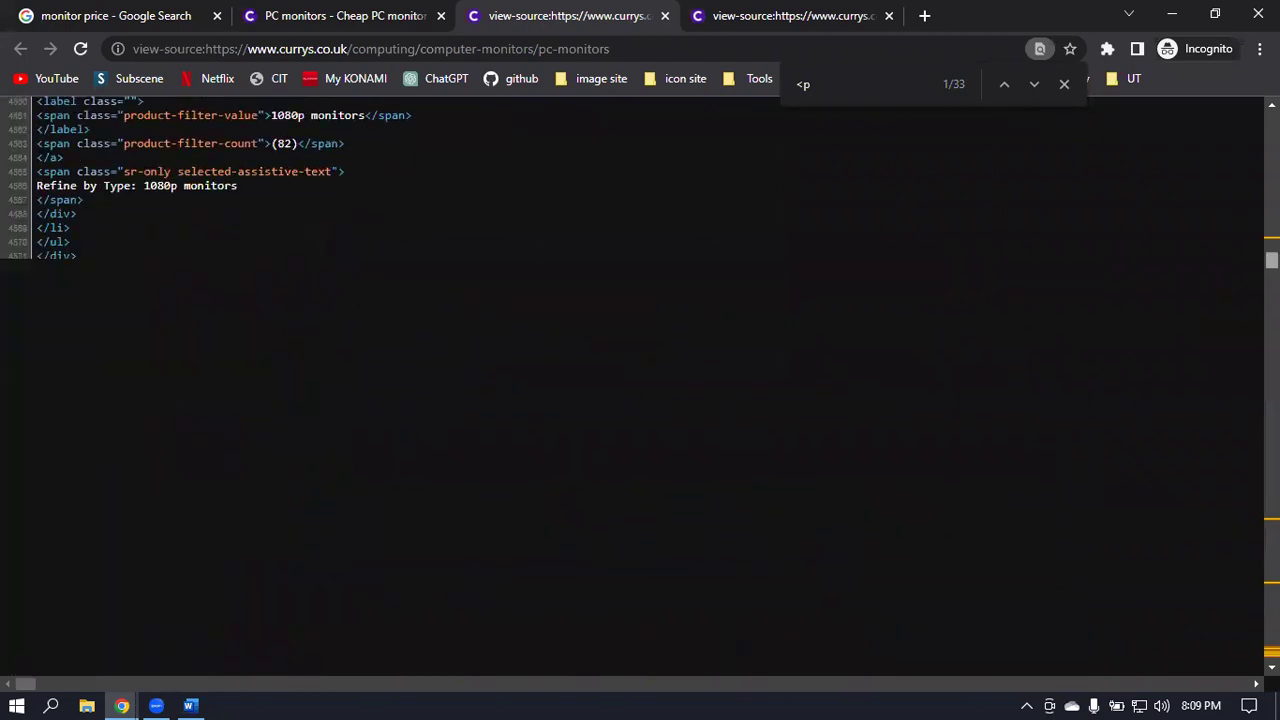
scroll(213, 466, "up", 15)
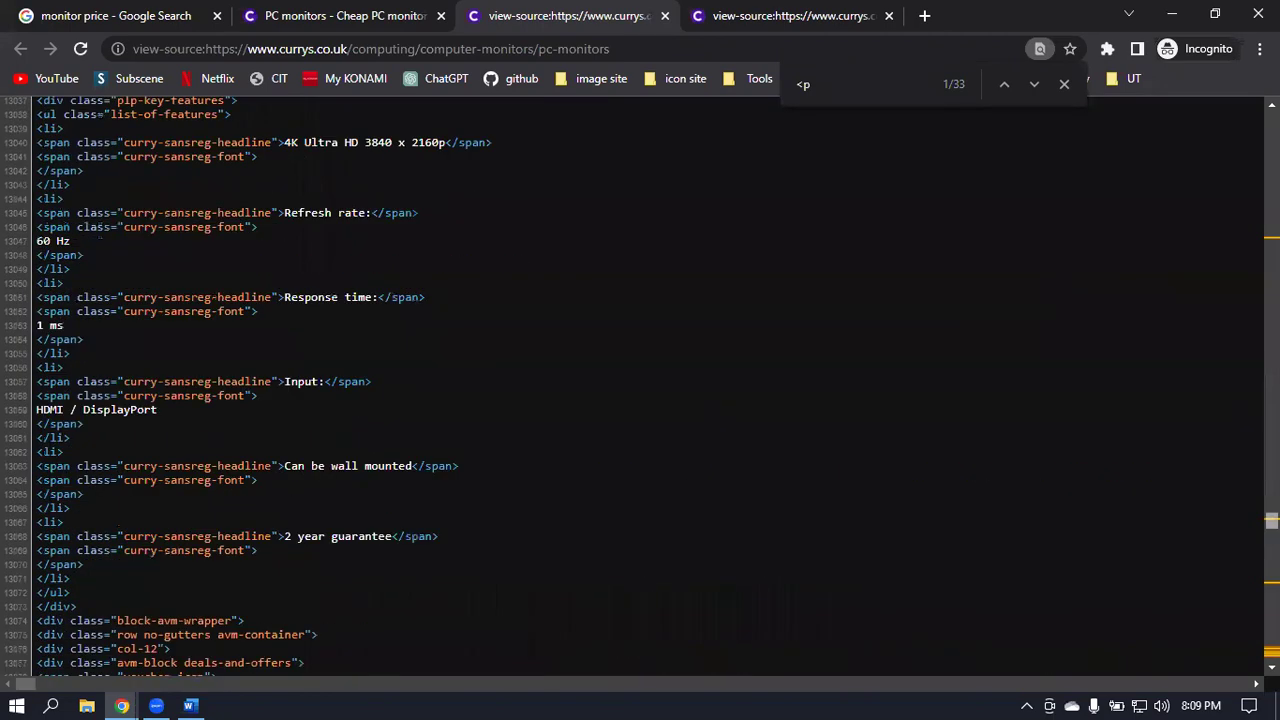
scroll(213, 466, "up", 6)
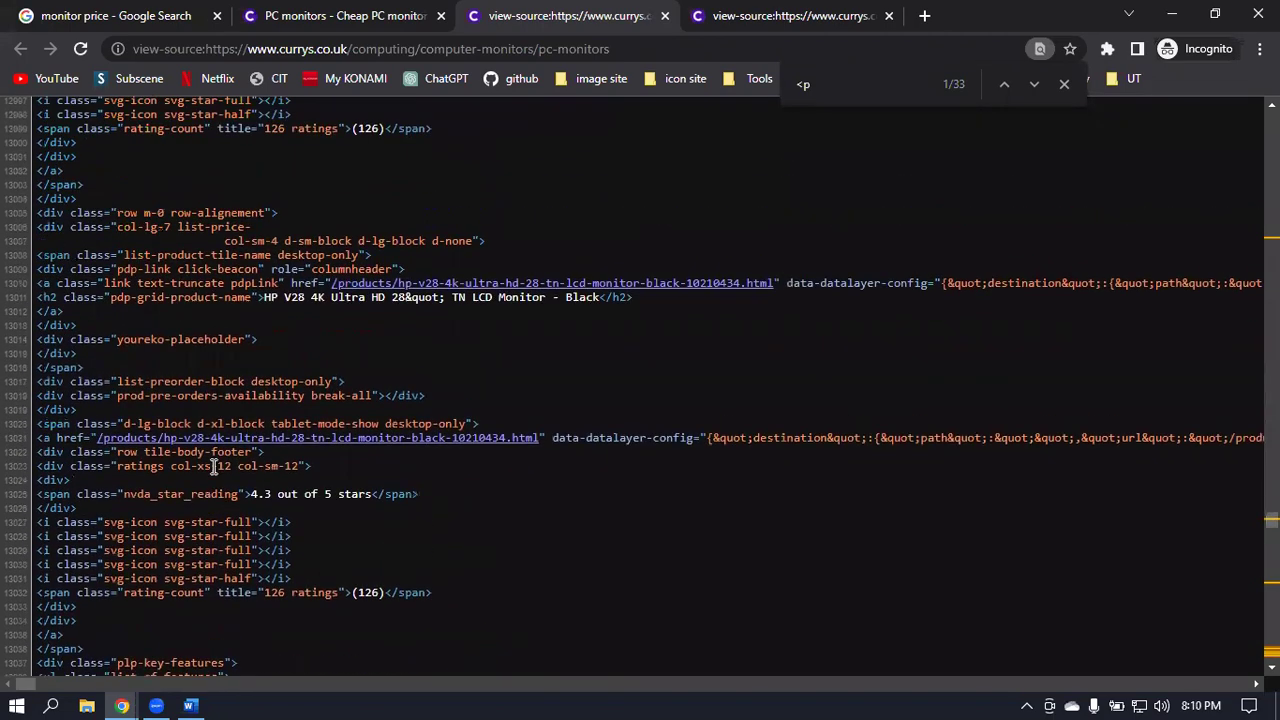
scroll(213, 466, "down", 4)
scroll(213, 466, "down", 4)
scroll(220, 466, "up", 9)
scroll(226, 468, "down", 3)
scroll(228, 465, "up", 8)
scroll(228, 465, "down", 20)
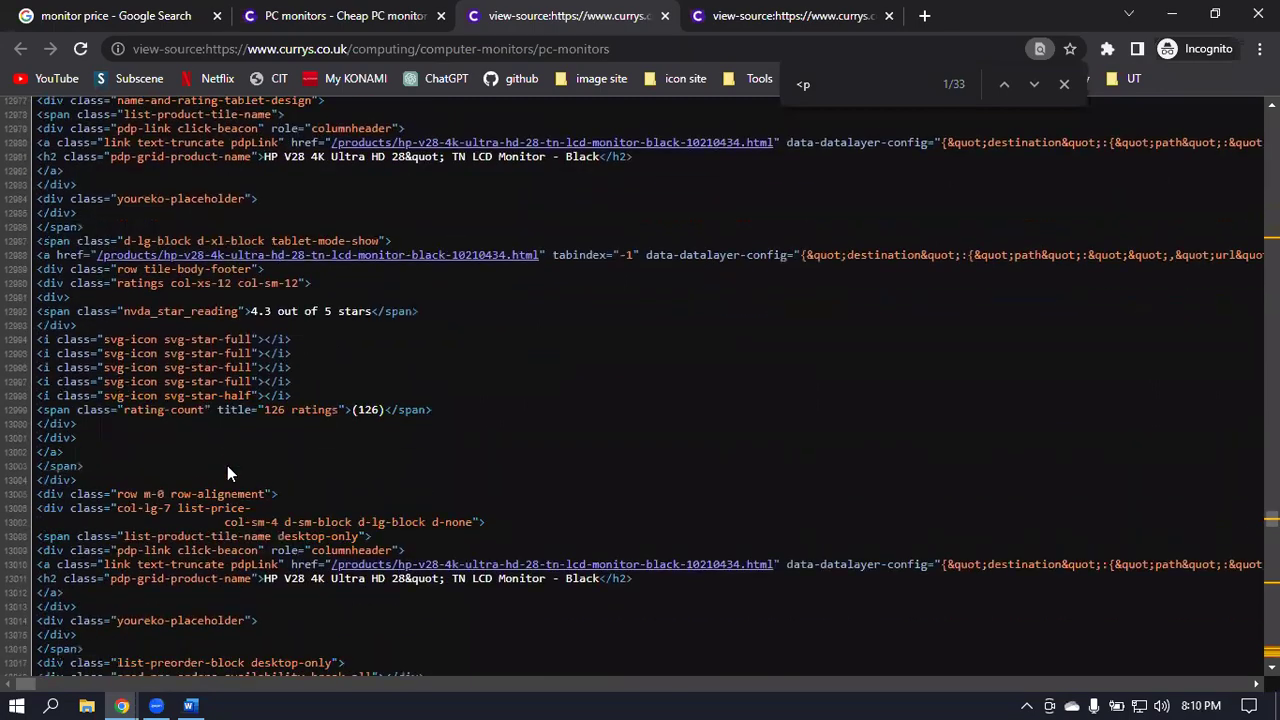
scroll(227, 466, "down", 18)
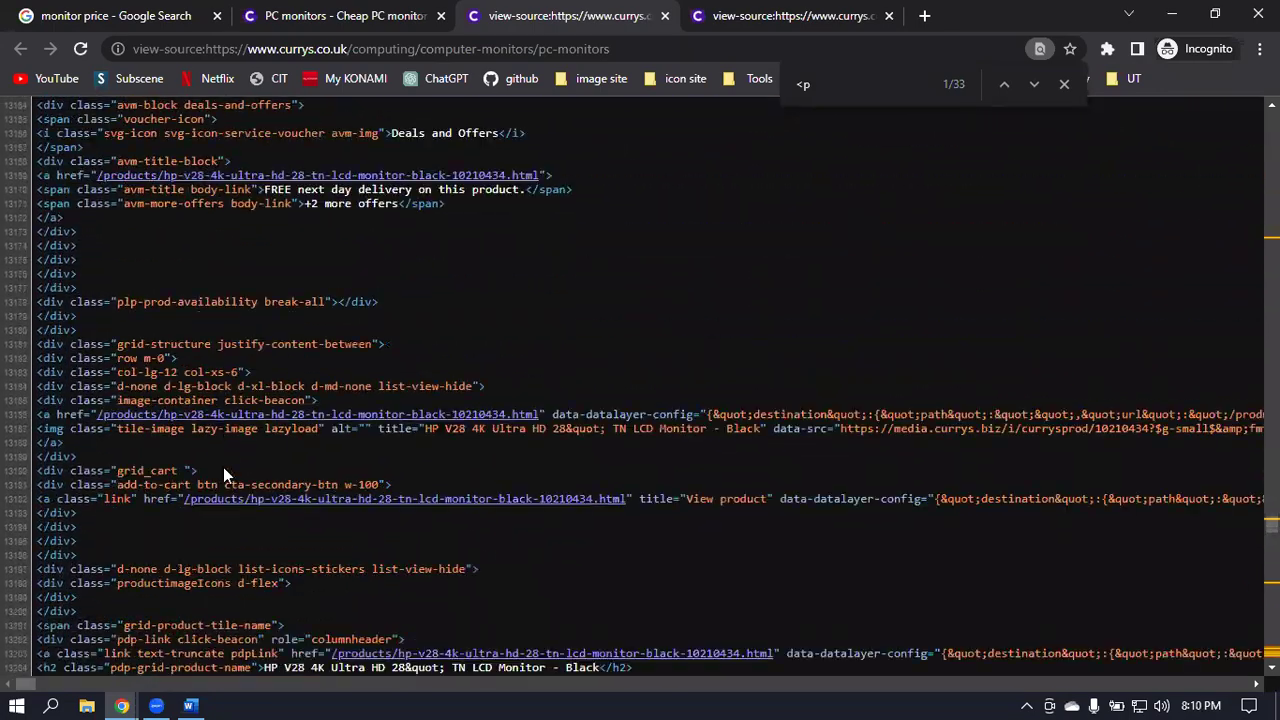
Examine the footer copyright paragraphs near the end of the Currys source, highlighting the registered office text.
left_click_drag(1271, 527, 1271, 647)
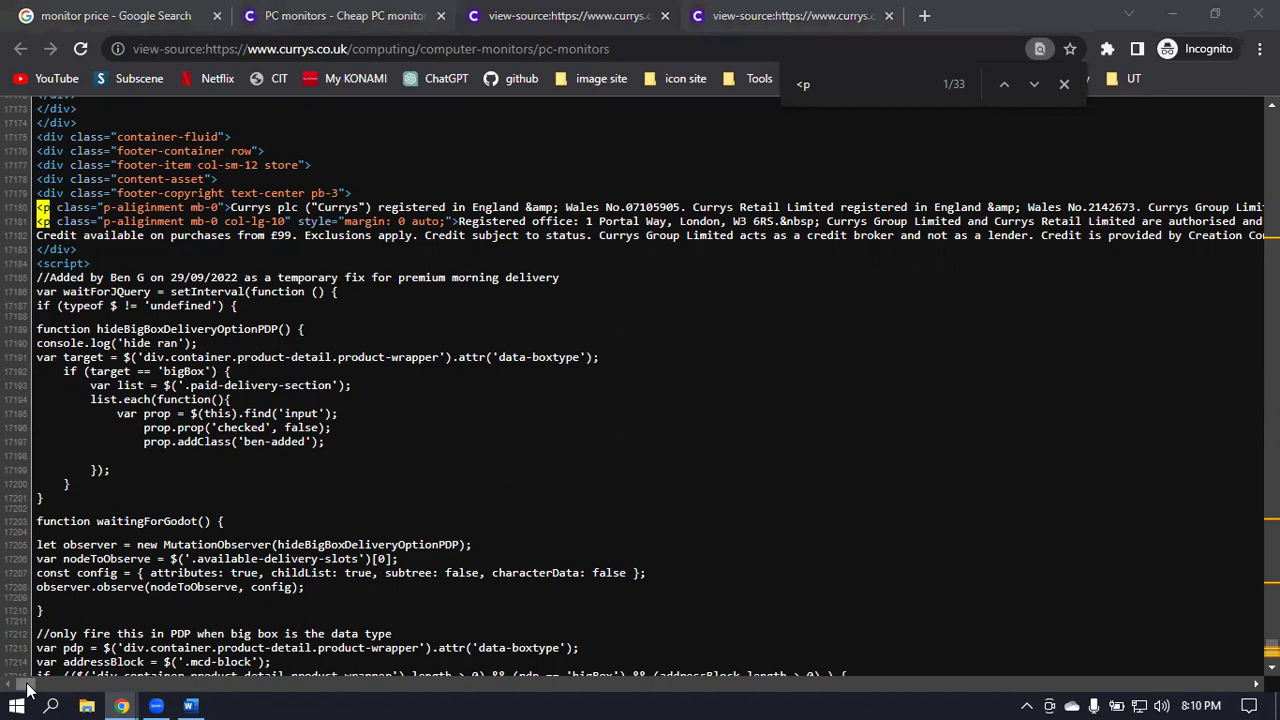
left_click_drag(22, 687, 36, 690)
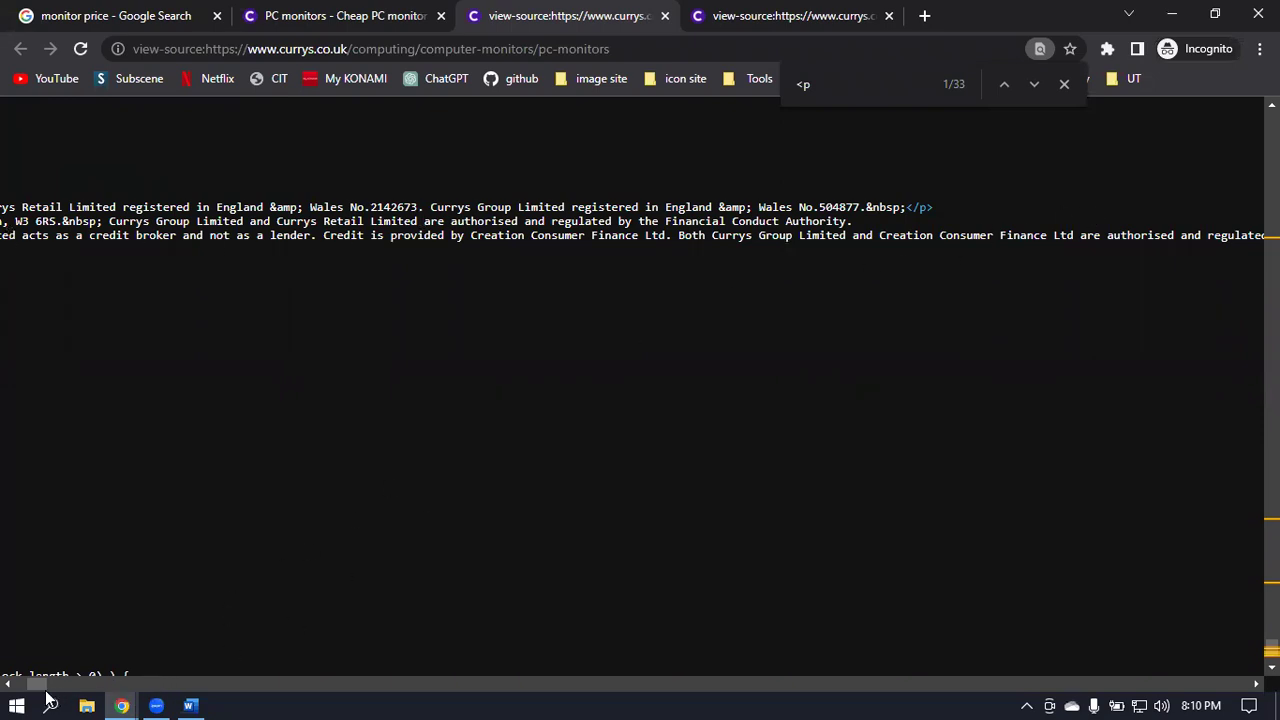
left_click_drag(41, 688, 20, 690)
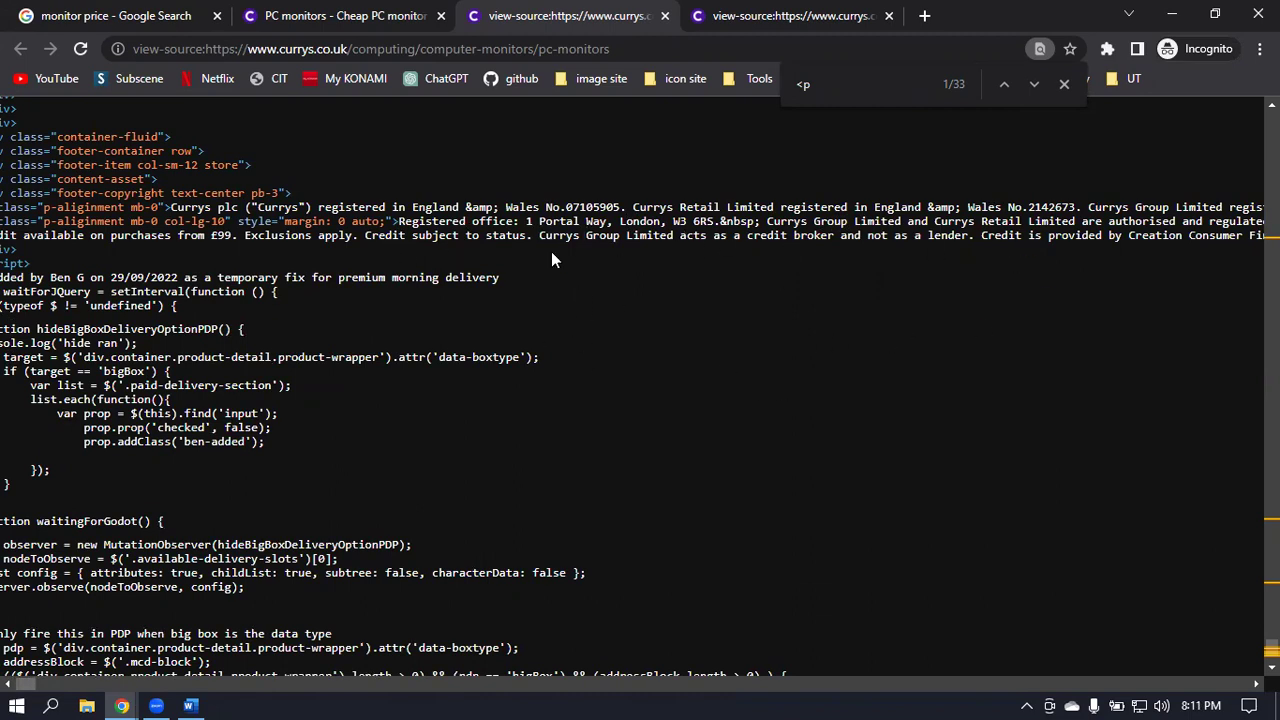
left_click_drag(755, 221, 399, 221)
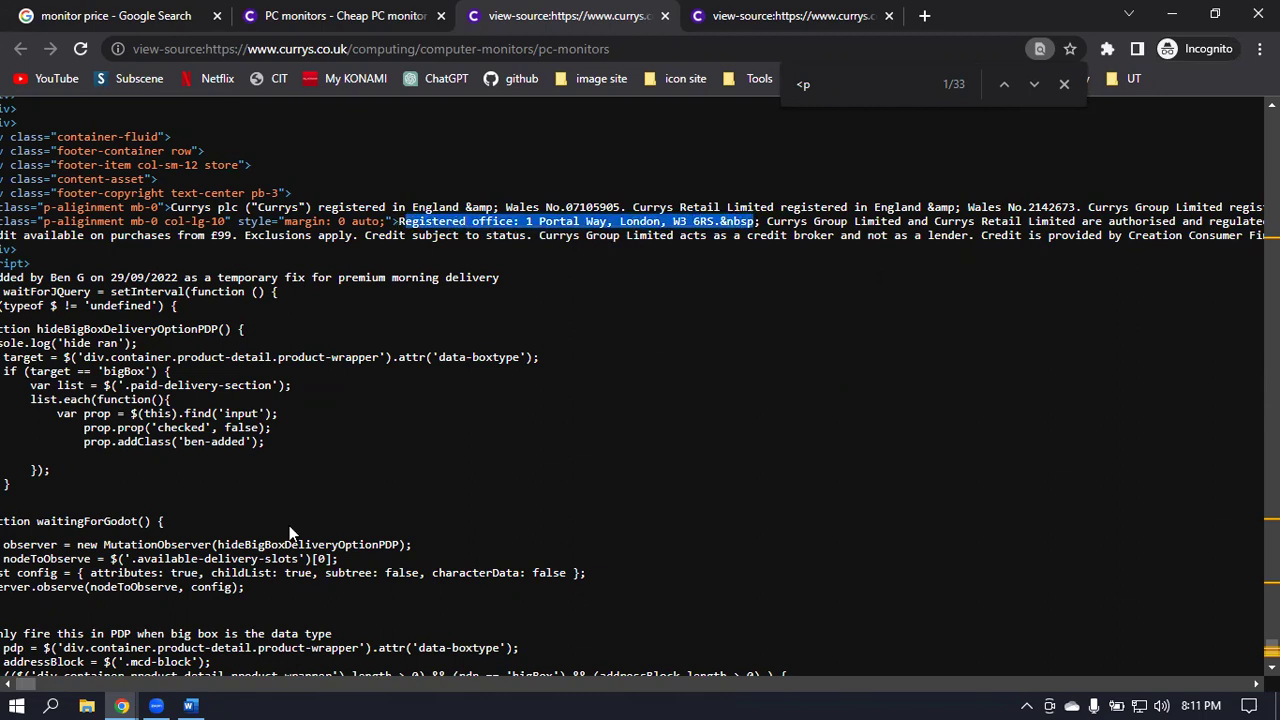
left_click(30, 686)
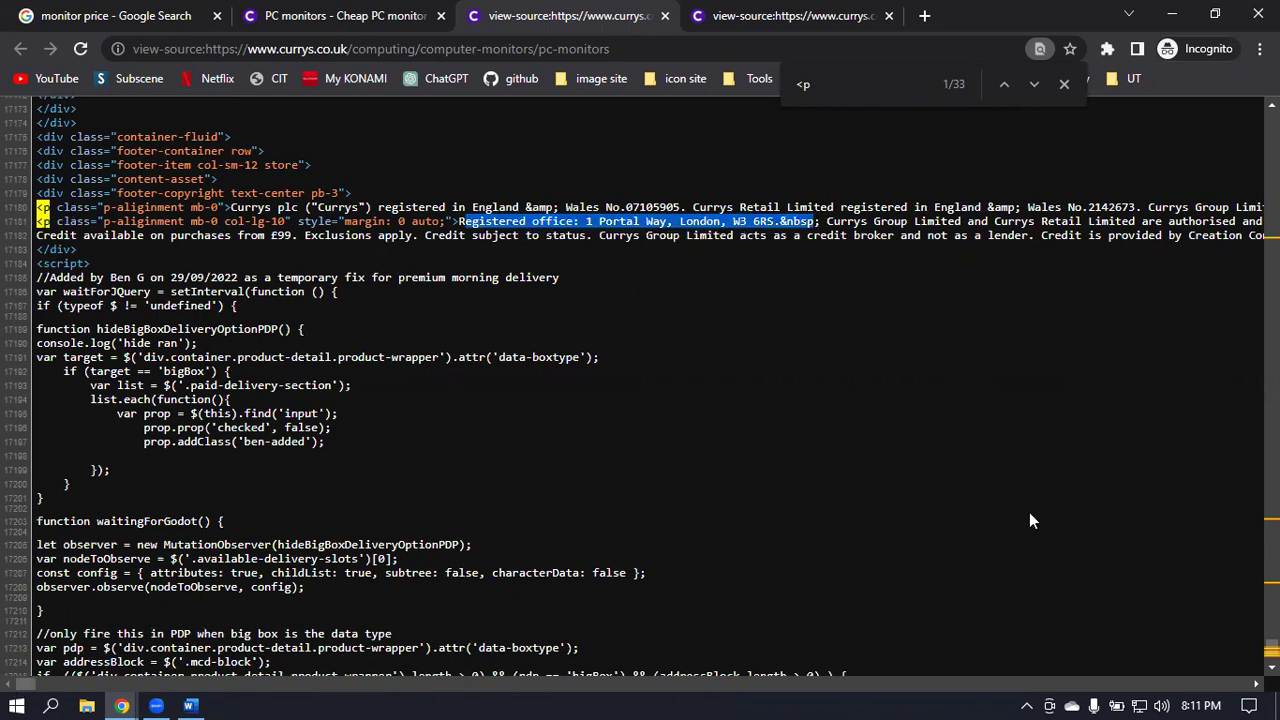
scroll(1029, 512, "up", 6)
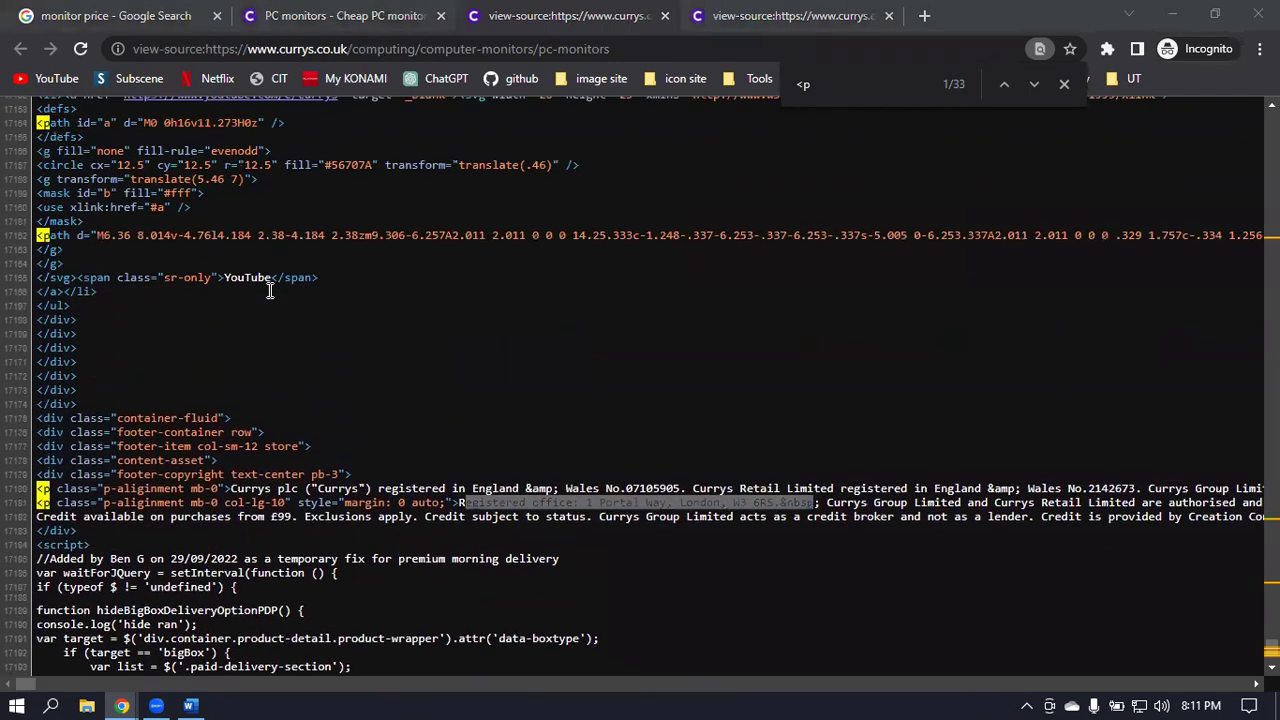
left_click(337, 13)
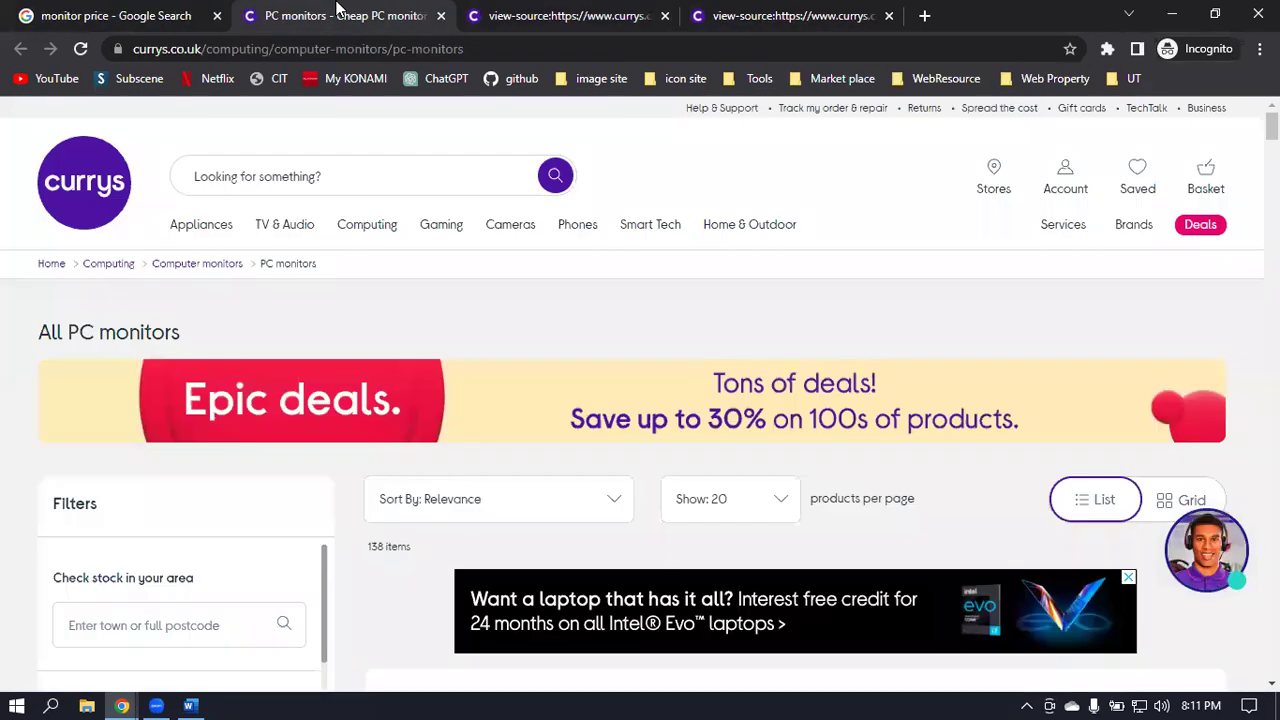
left_click(100, 13)
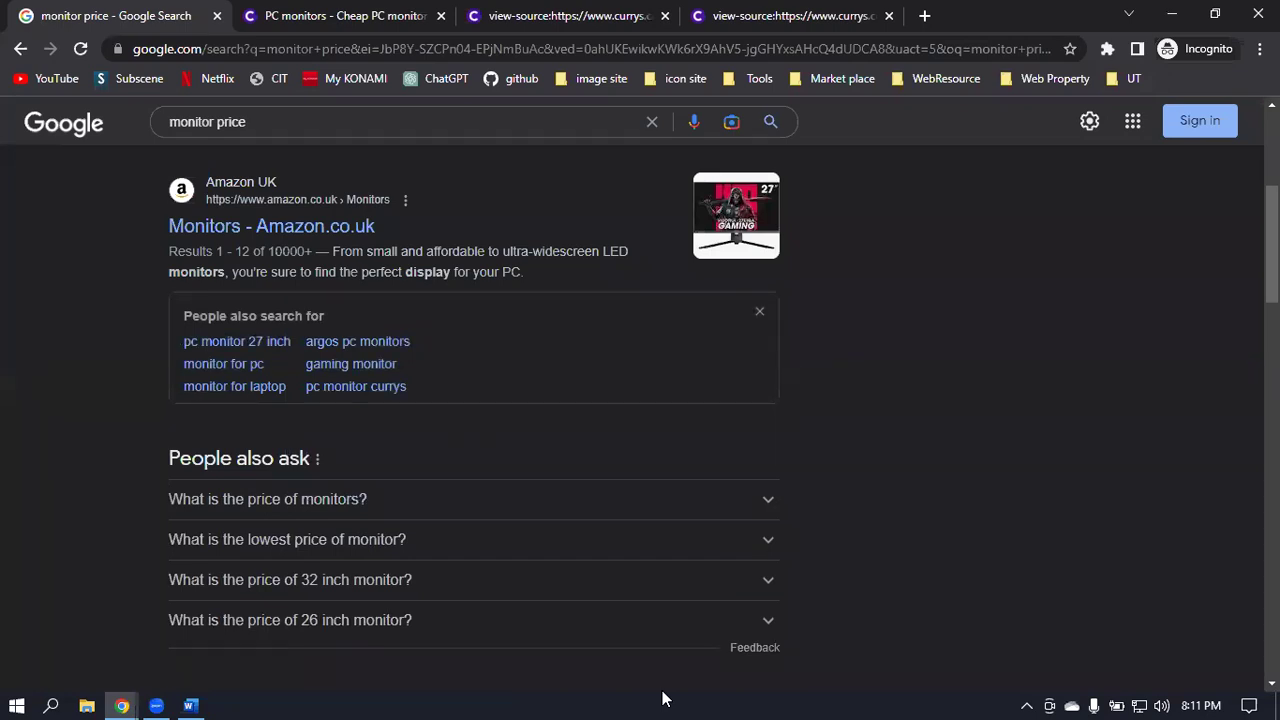
scroll(757, 571, "up", 4)
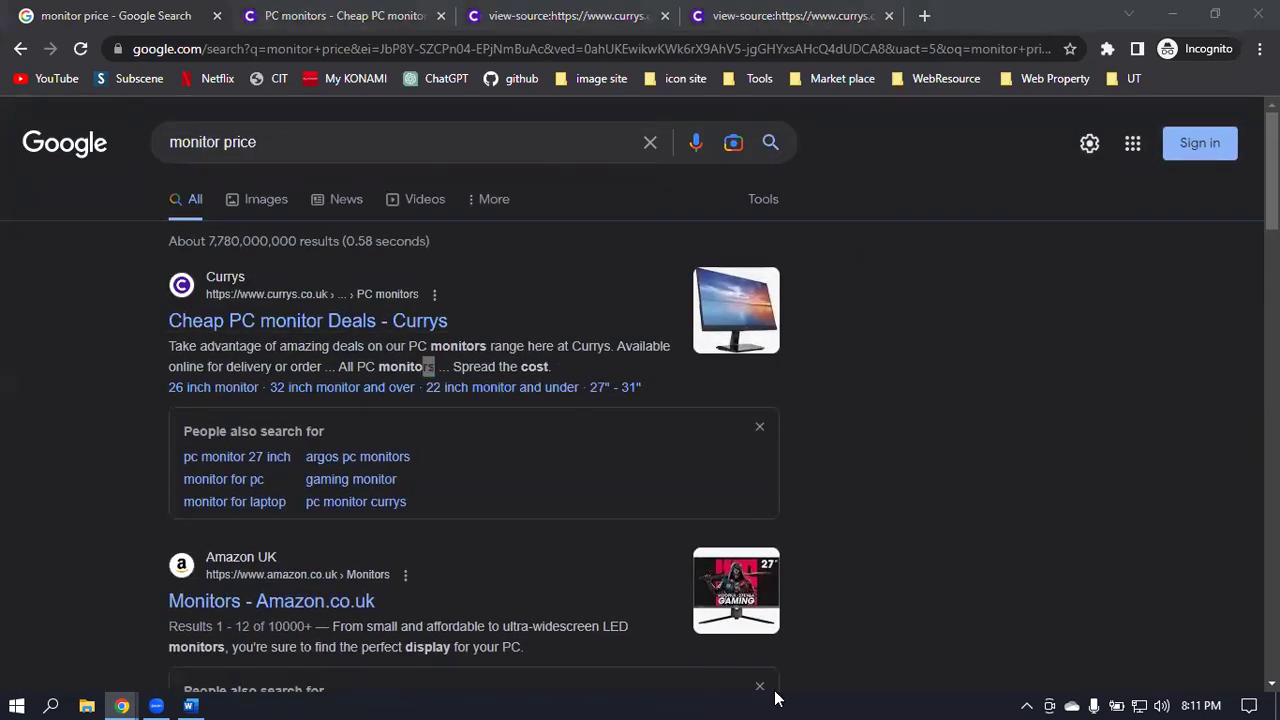
key("ctrl+Tab")
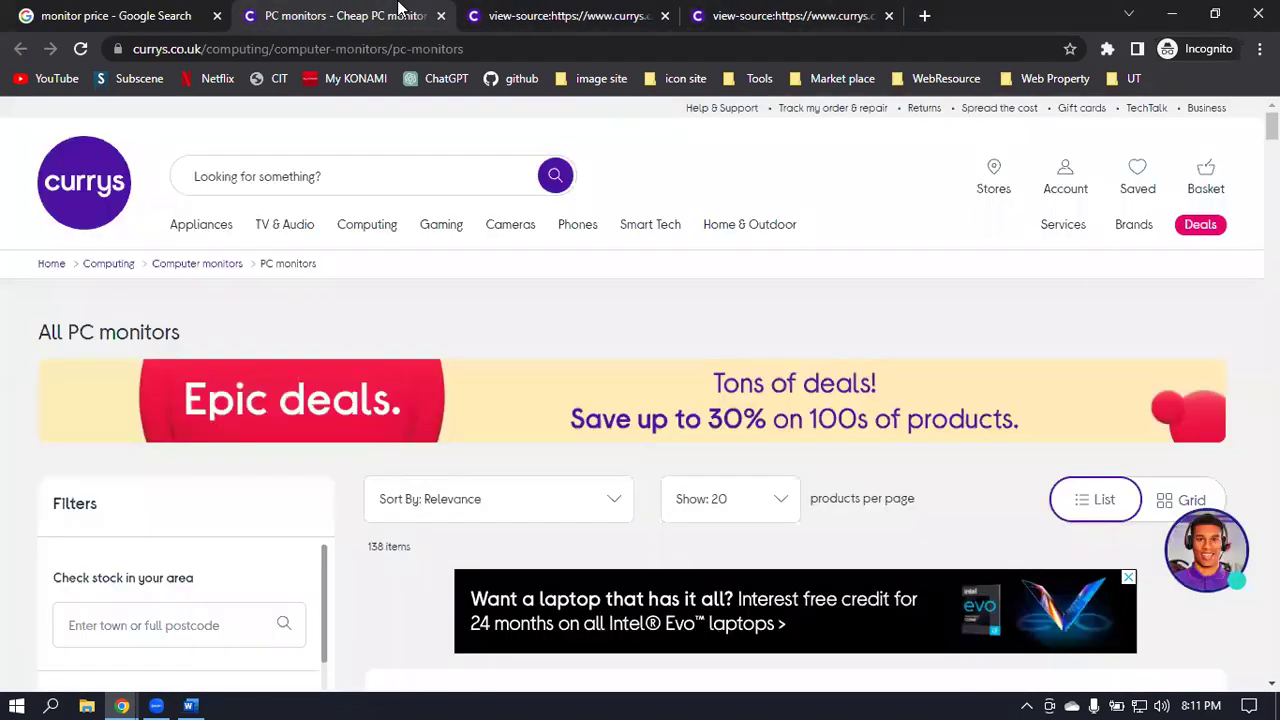
left_click(128, 12)
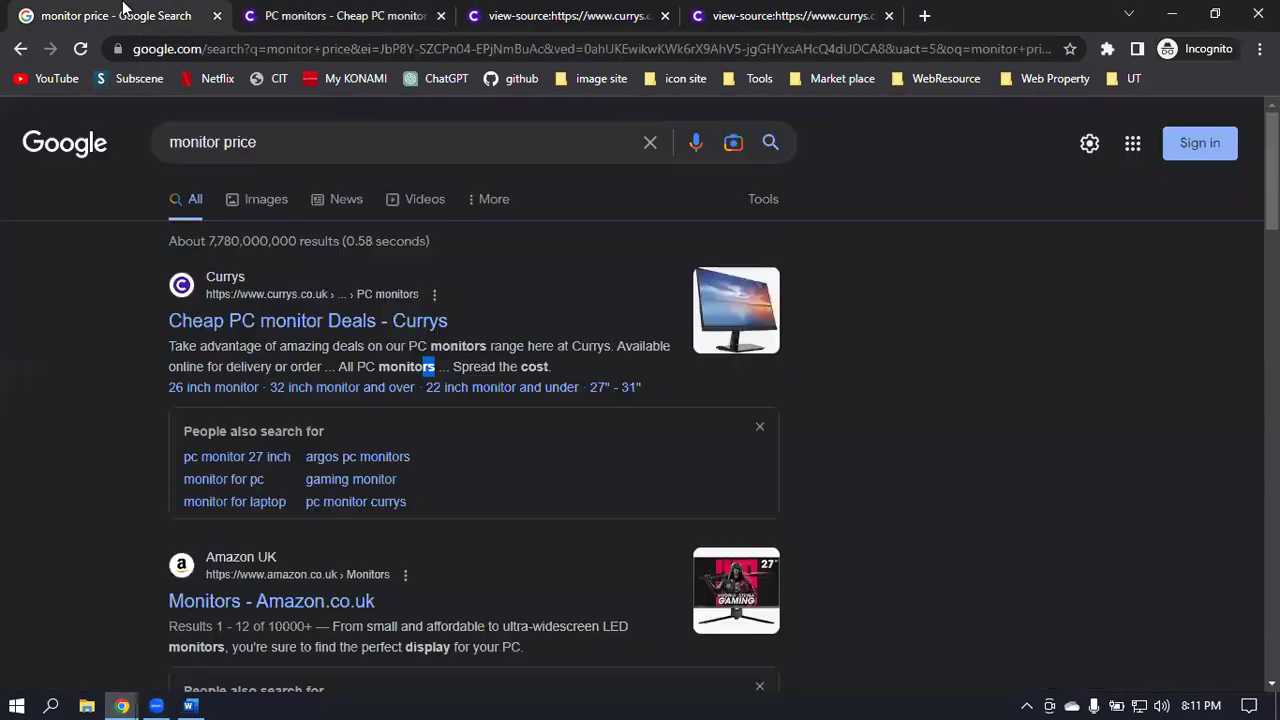
Switch to the off-page SEO spreadsheet and enter the tags "<p" in B6 and "<img" in B7.
left_click(122, 700)
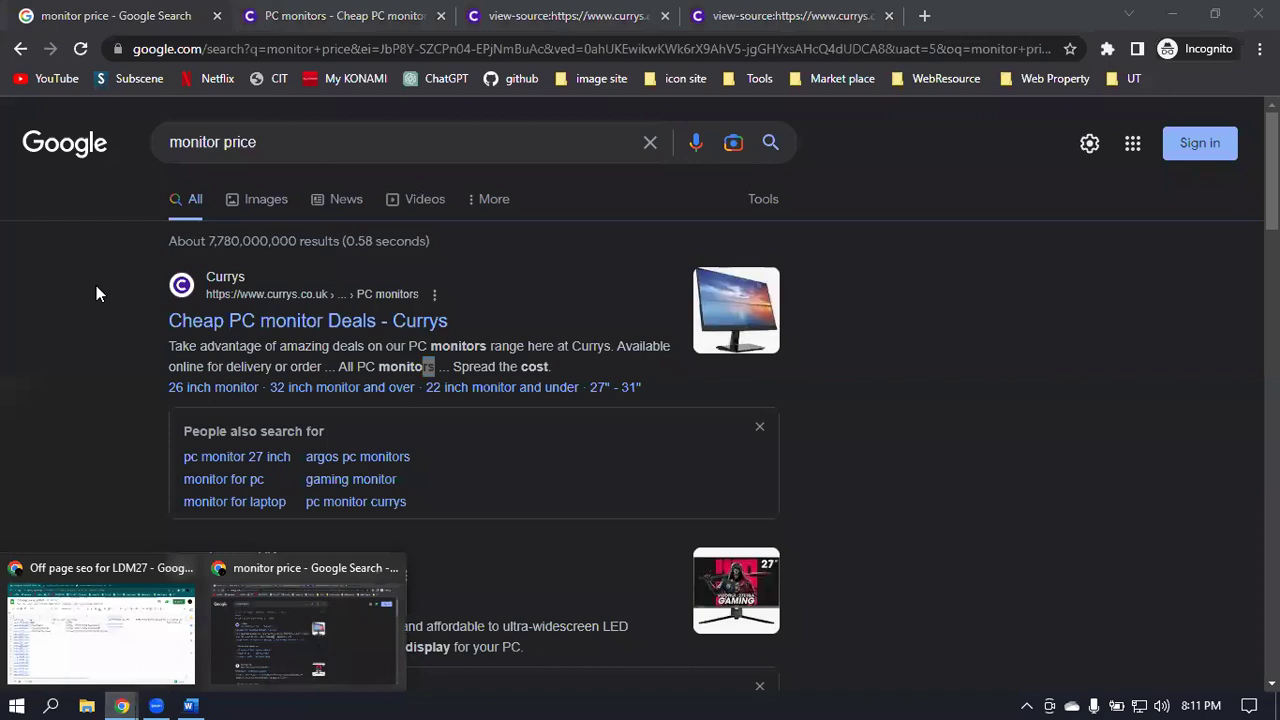
left_click(100, 625)
left_click(156, 357)
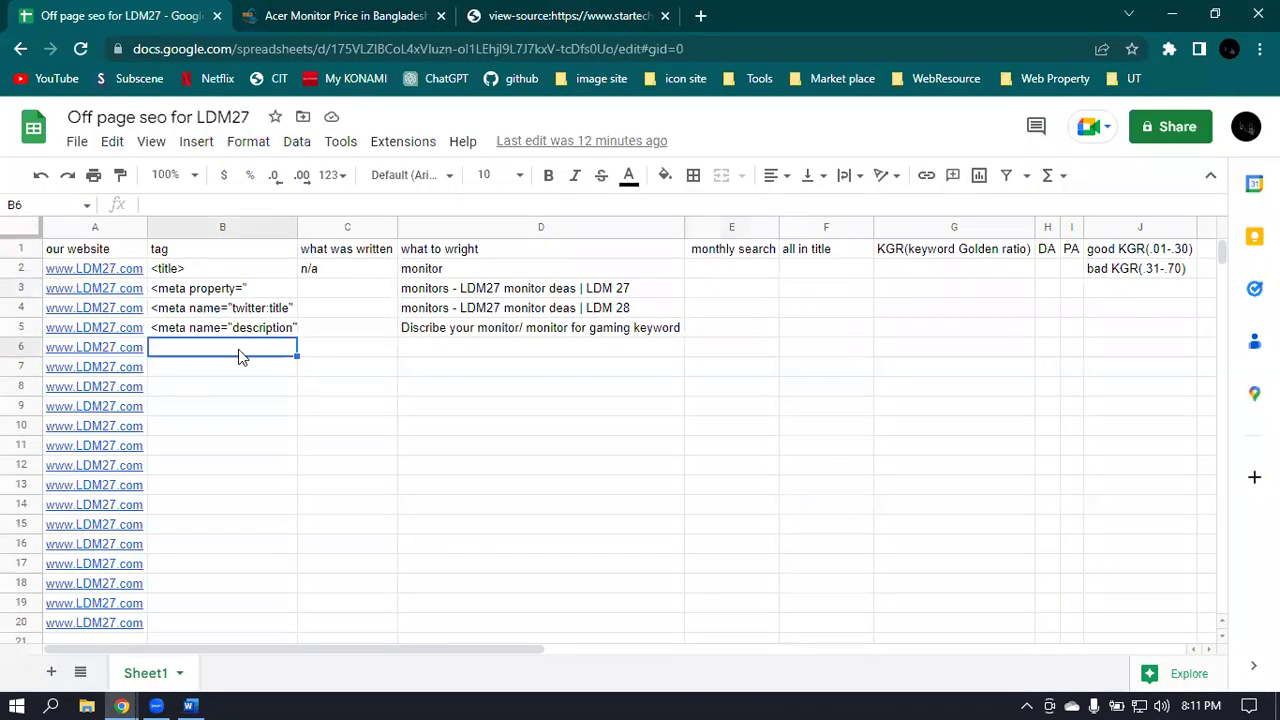
type("<p")
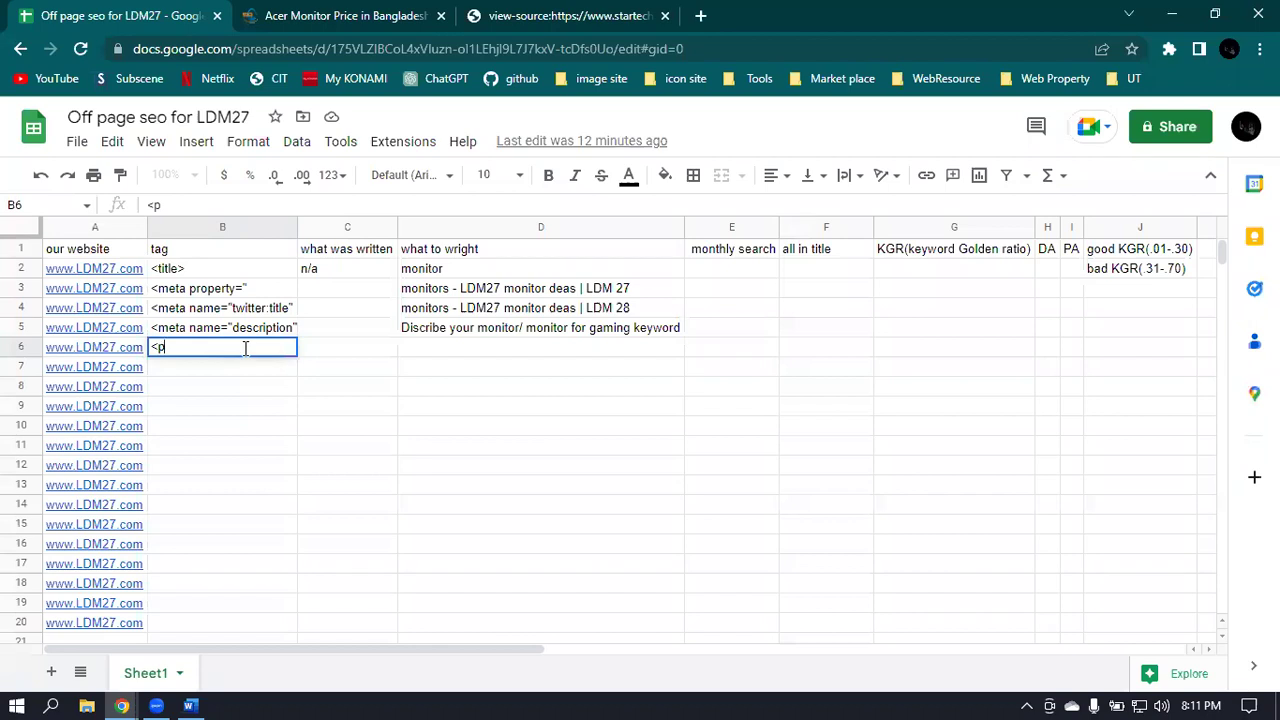
key("Return")
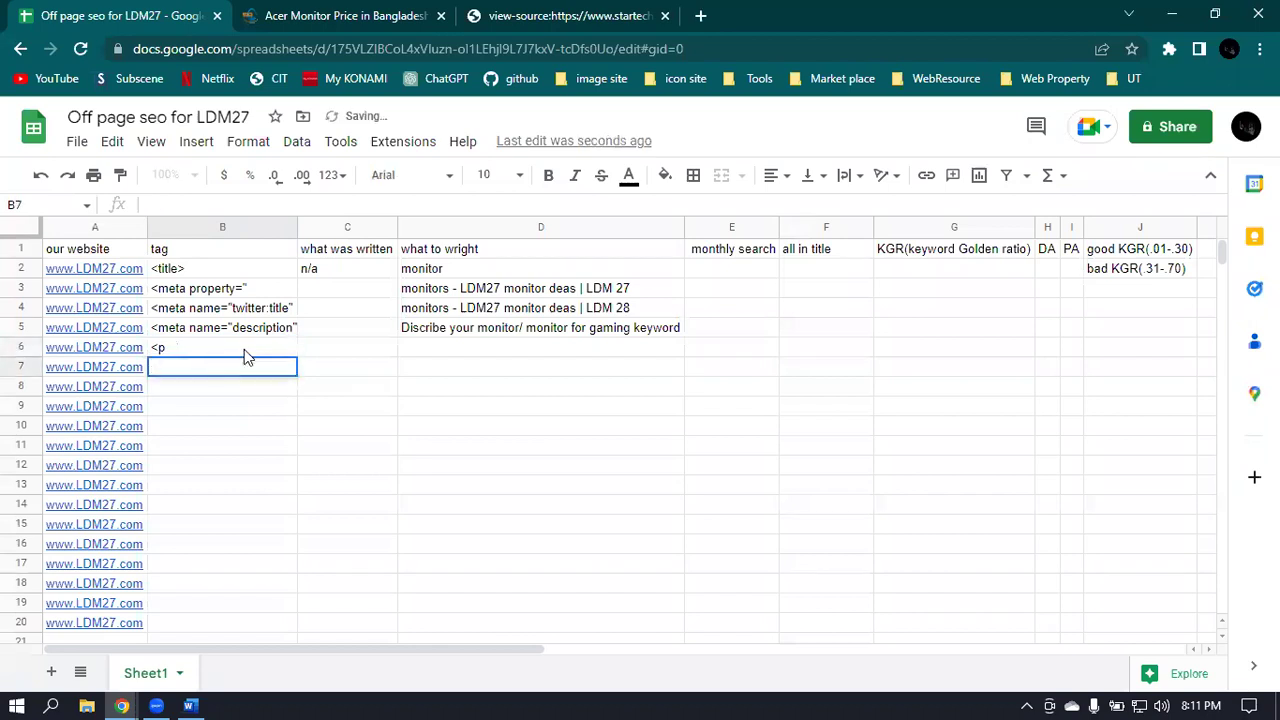
type("<img")
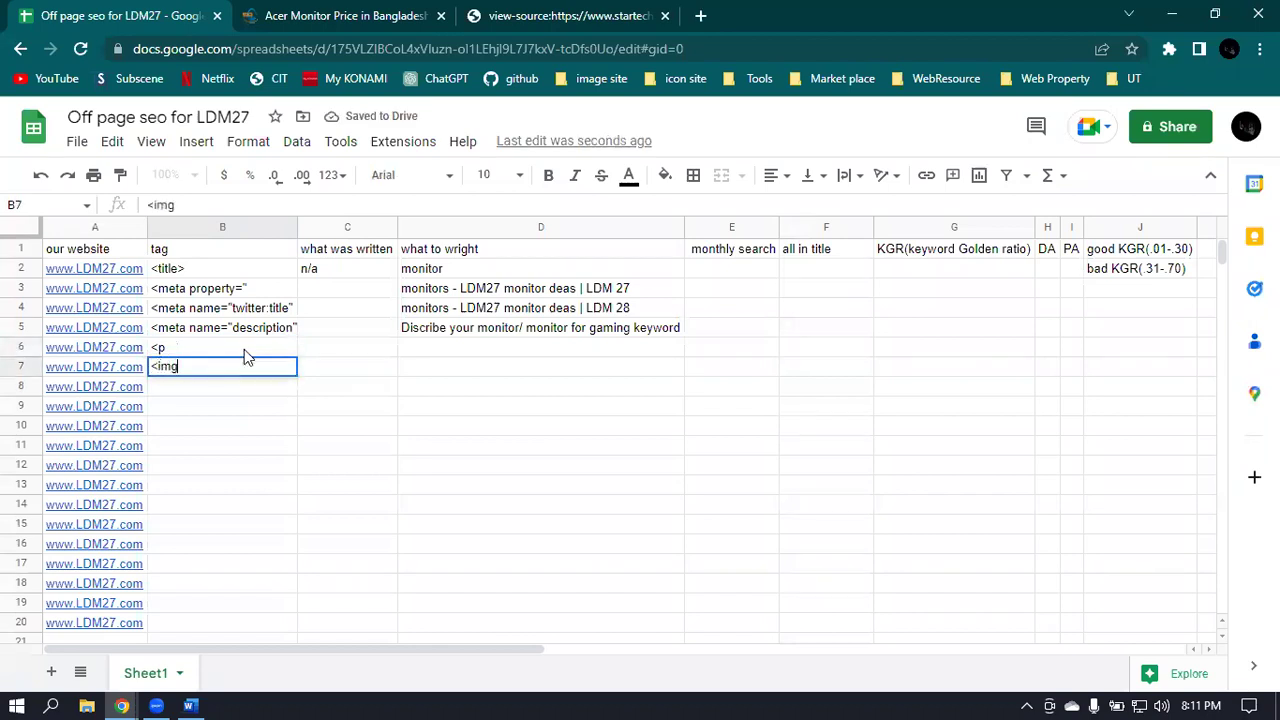
key("Return")
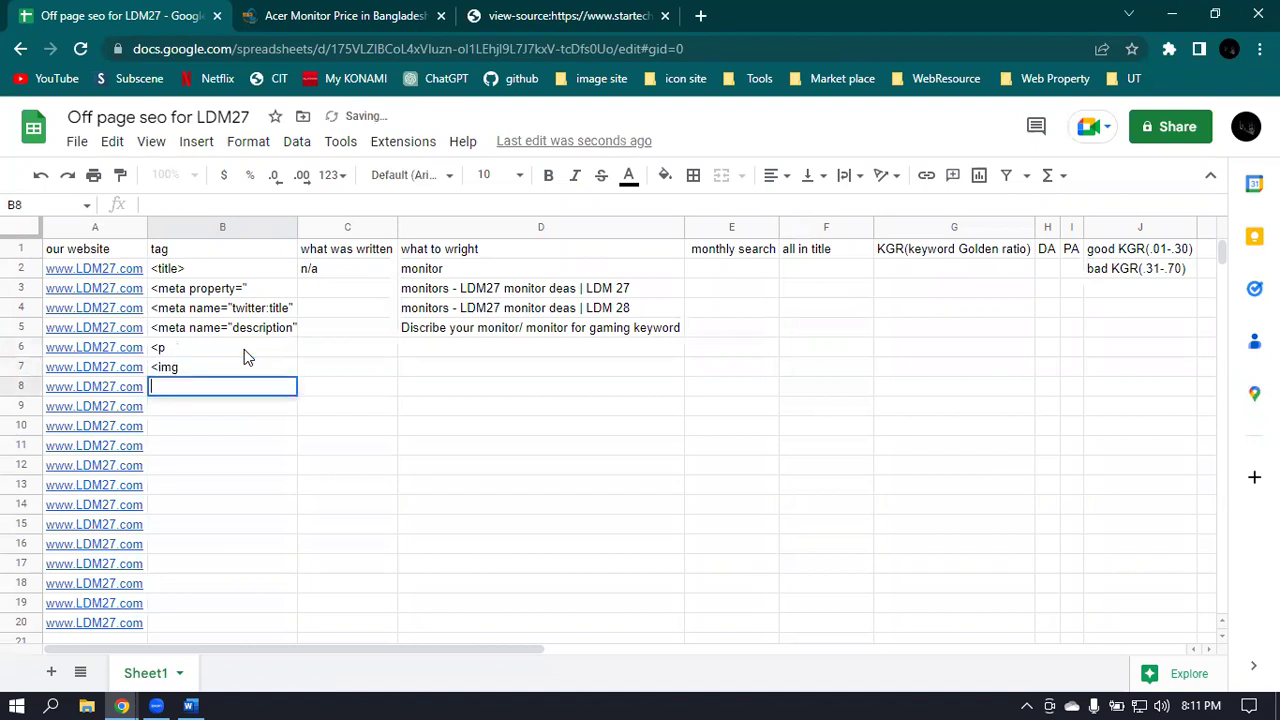
Add the tags "<alt" in B8 and "<span" in B9 of the tag column.
type("<")
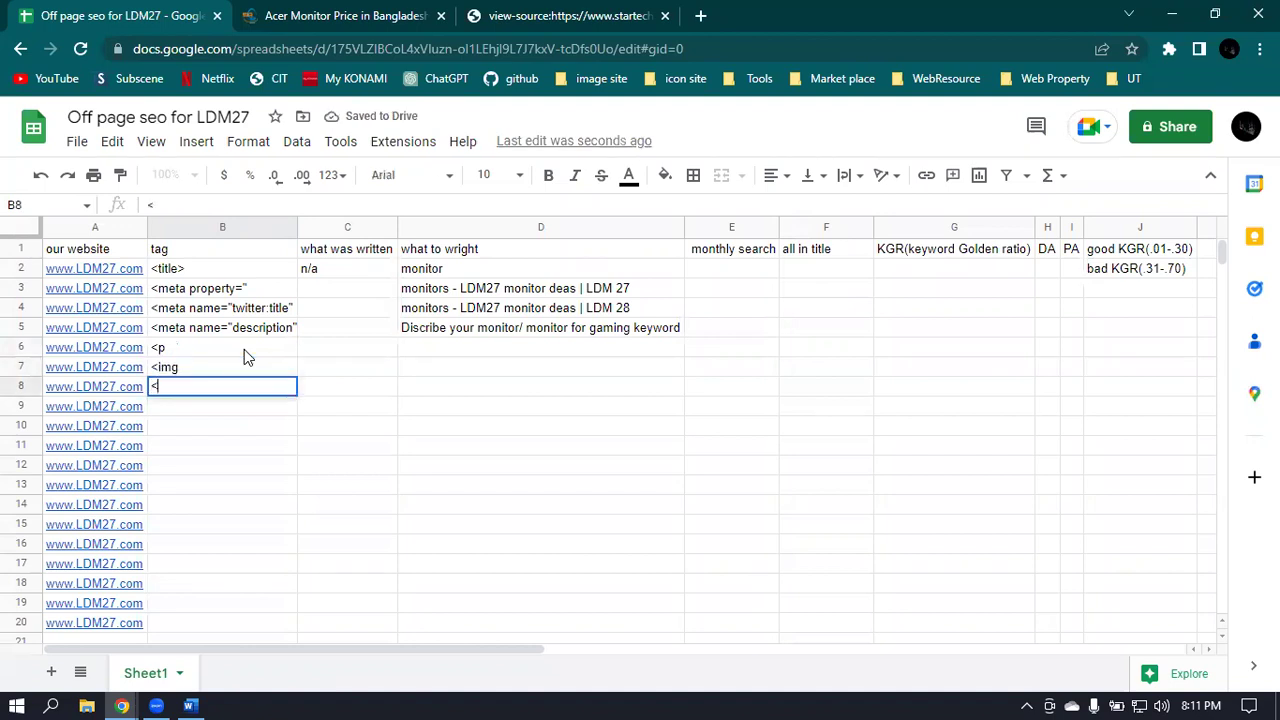
type("alt")
key("Return")
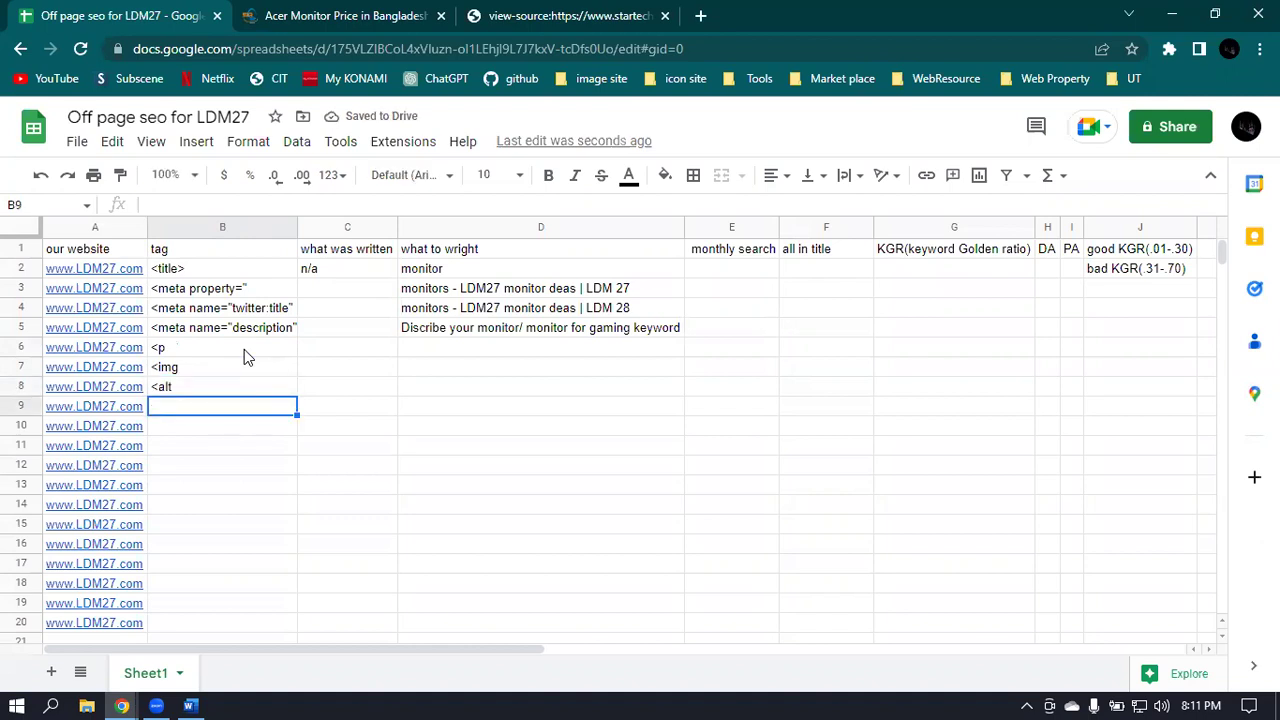
type("S")
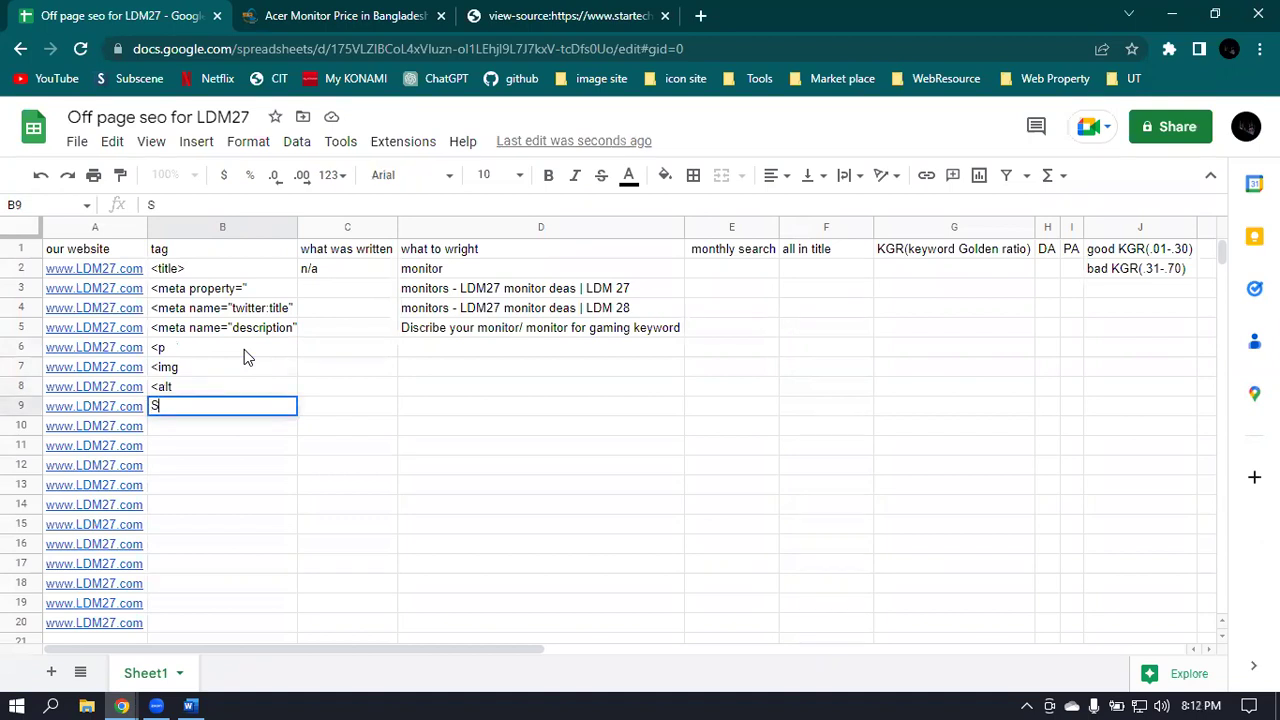
key("BackSpace")
type("<spam")
key("BackSpace")
type("n")
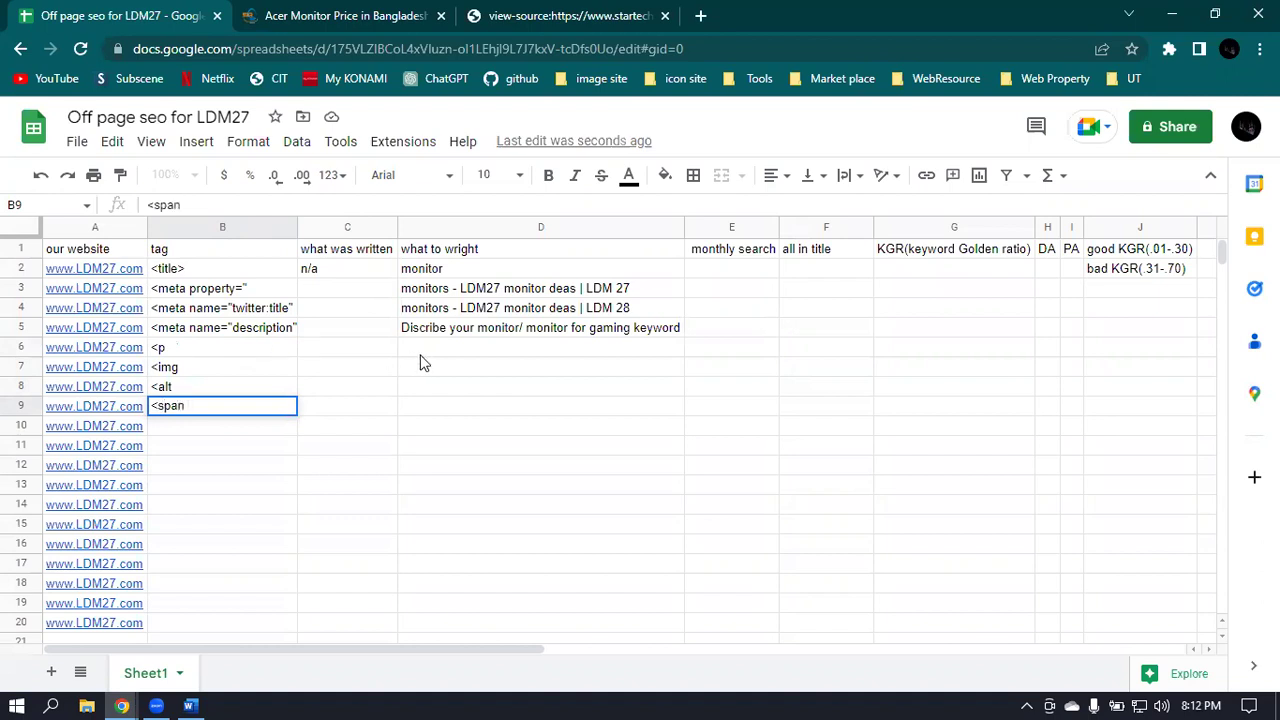
Switch to the SEO KEYWORD Word document, look through its numbered keyword list to the end, and minimise it.
left_click(190, 705)
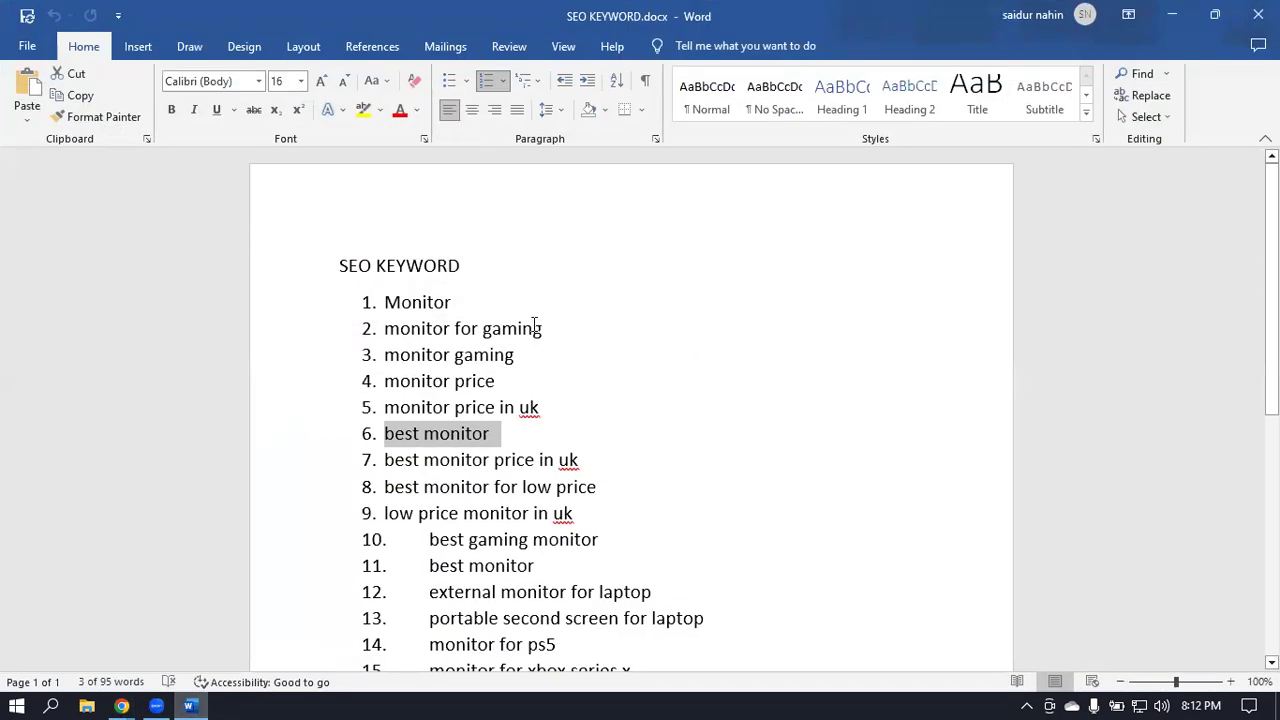
scroll(535, 325, "down", 3)
scroll(535, 325, "up", 2)
scroll(535, 325, "down", 2)
scroll(534, 324, "down", 3)
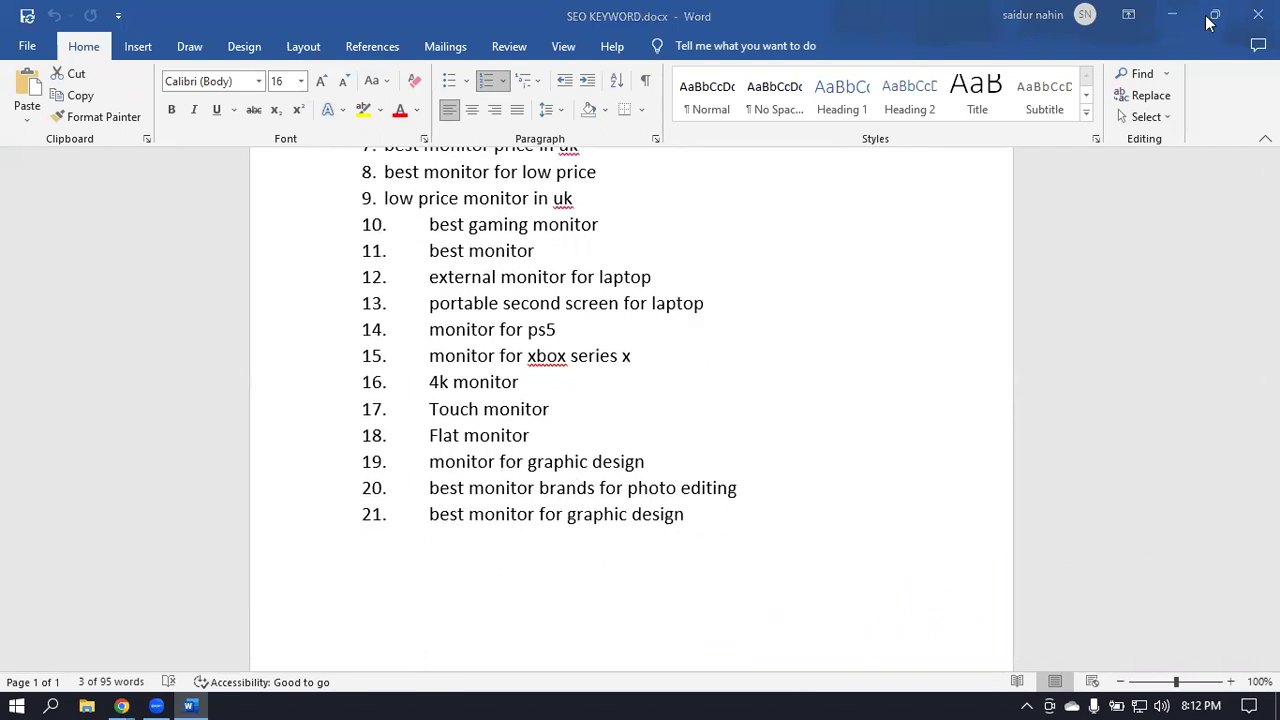
left_click(1172, 15)
Close the "monit" search in the page source of Star Tech's Acer monitor page.
left_click(288, 12)
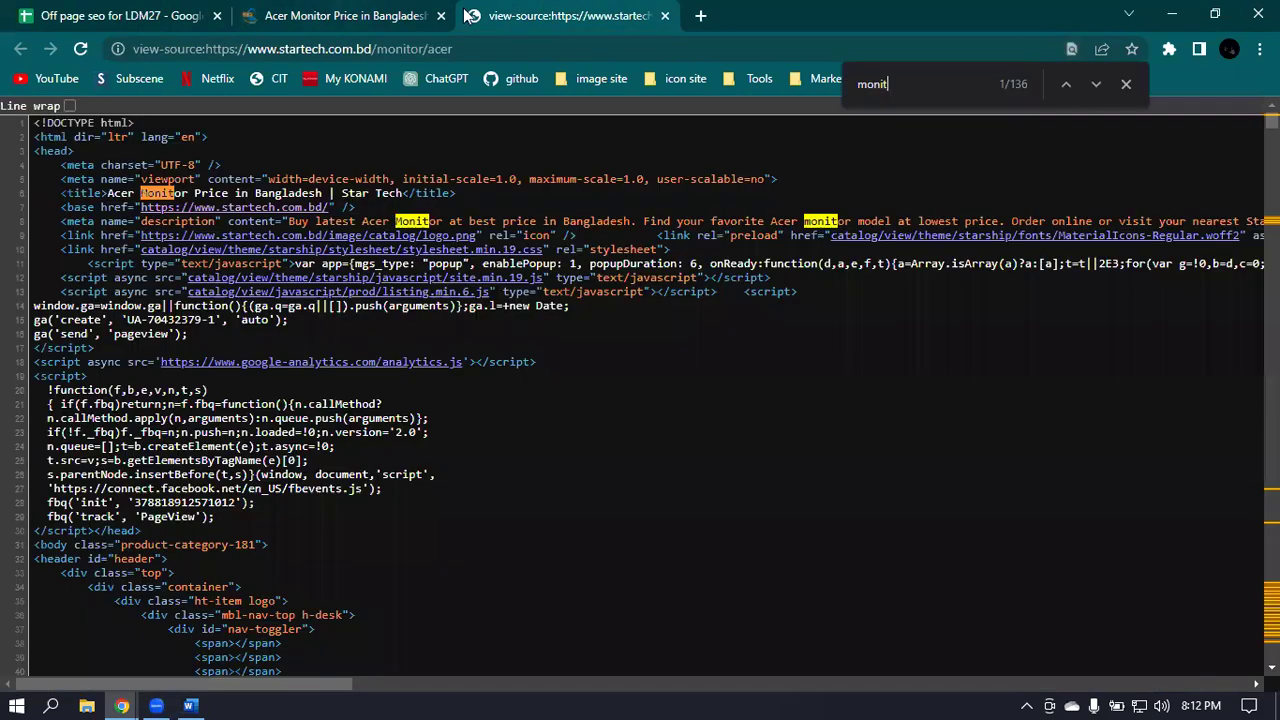
left_click(550, 15)
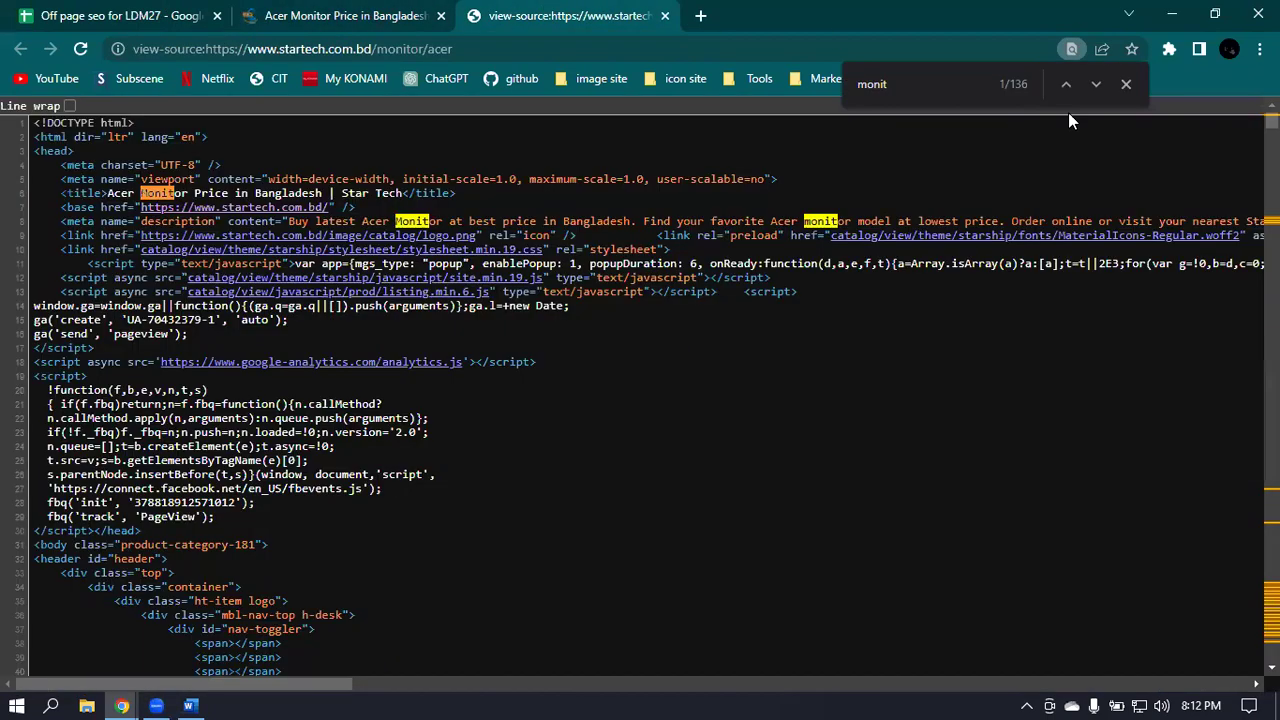
left_click(1125, 86)
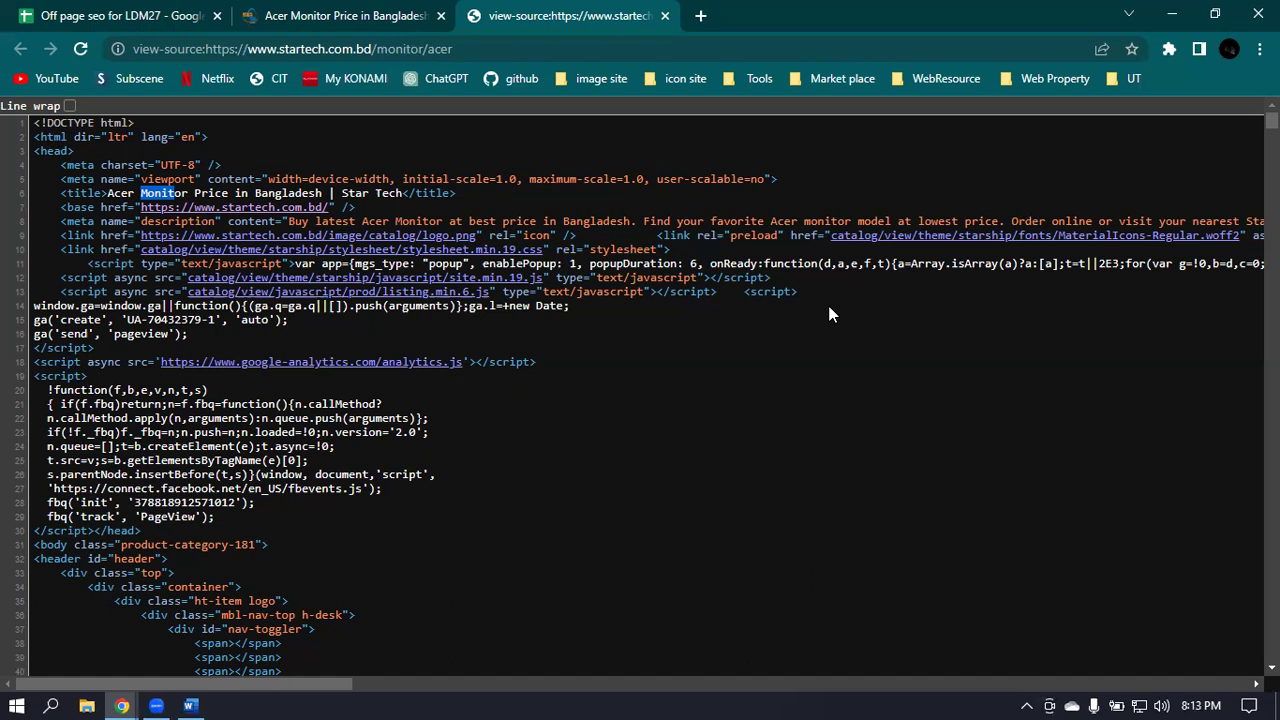
Look through the "monitor price" Google results in the incognito window, down to the PriceSpy and Argos listings, and minimise that window.
mouse_move(121, 705)
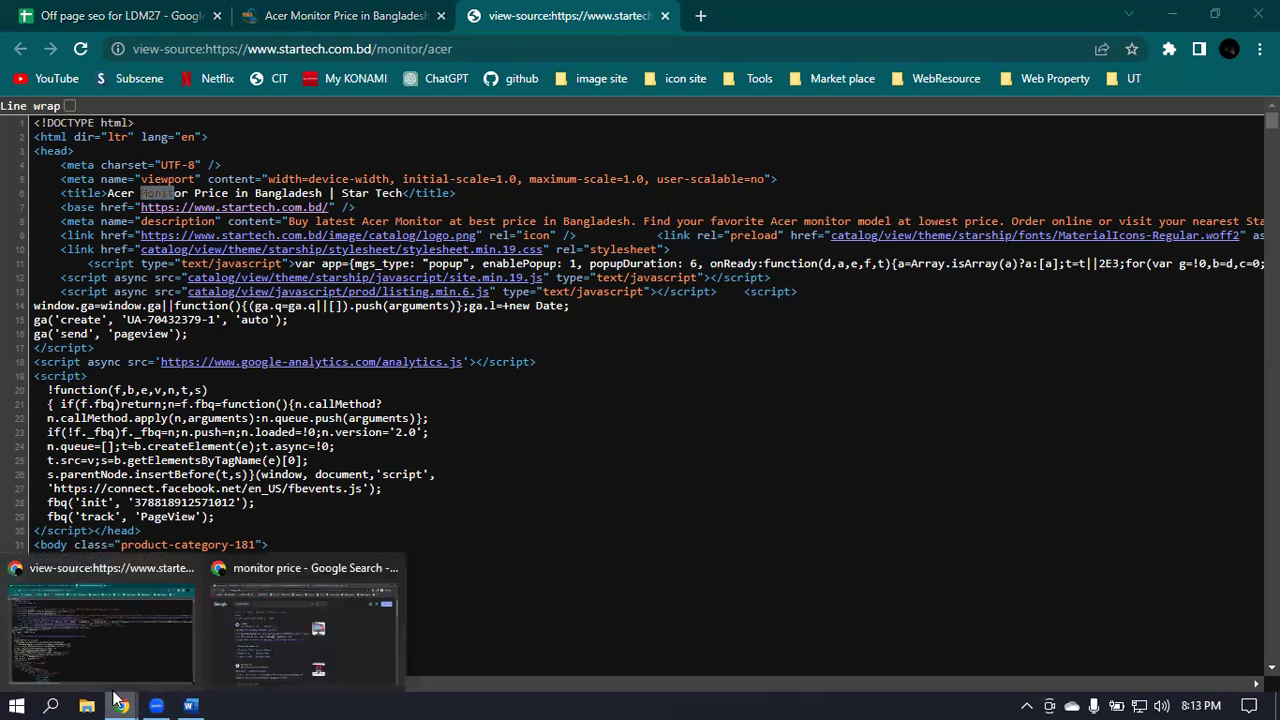
left_click(300, 634)
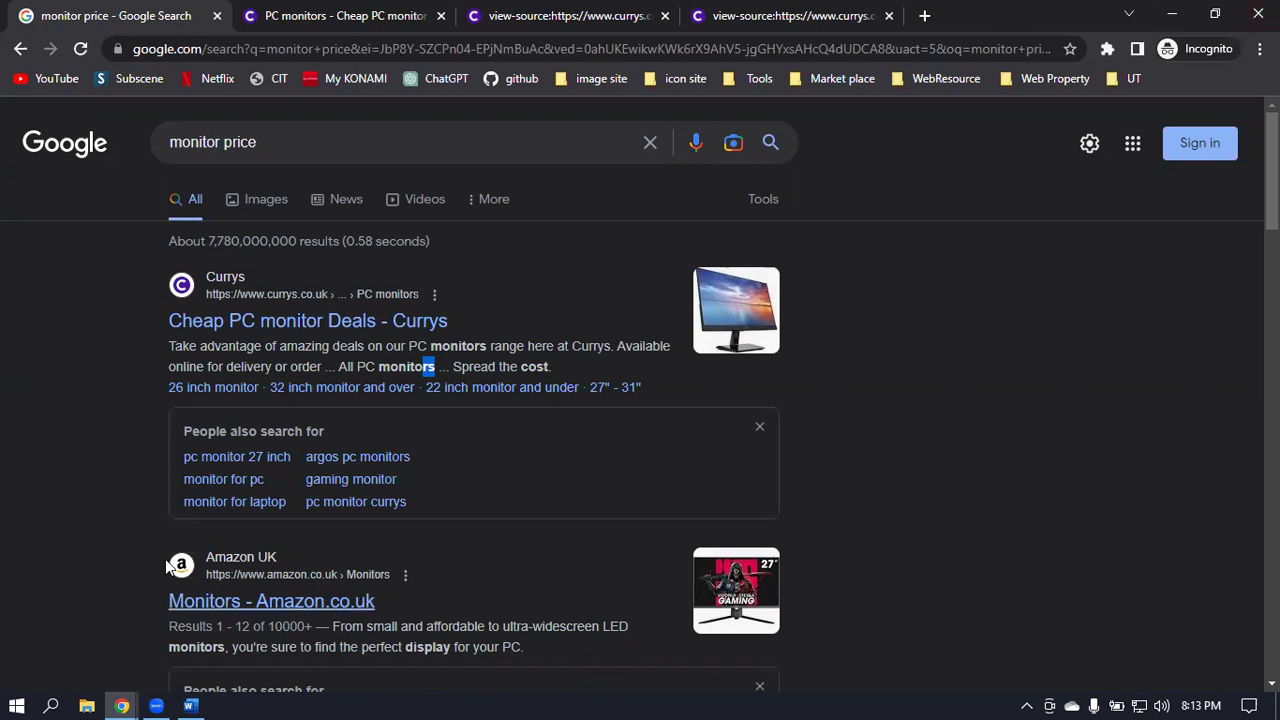
scroll(263, 300, "down", 5)
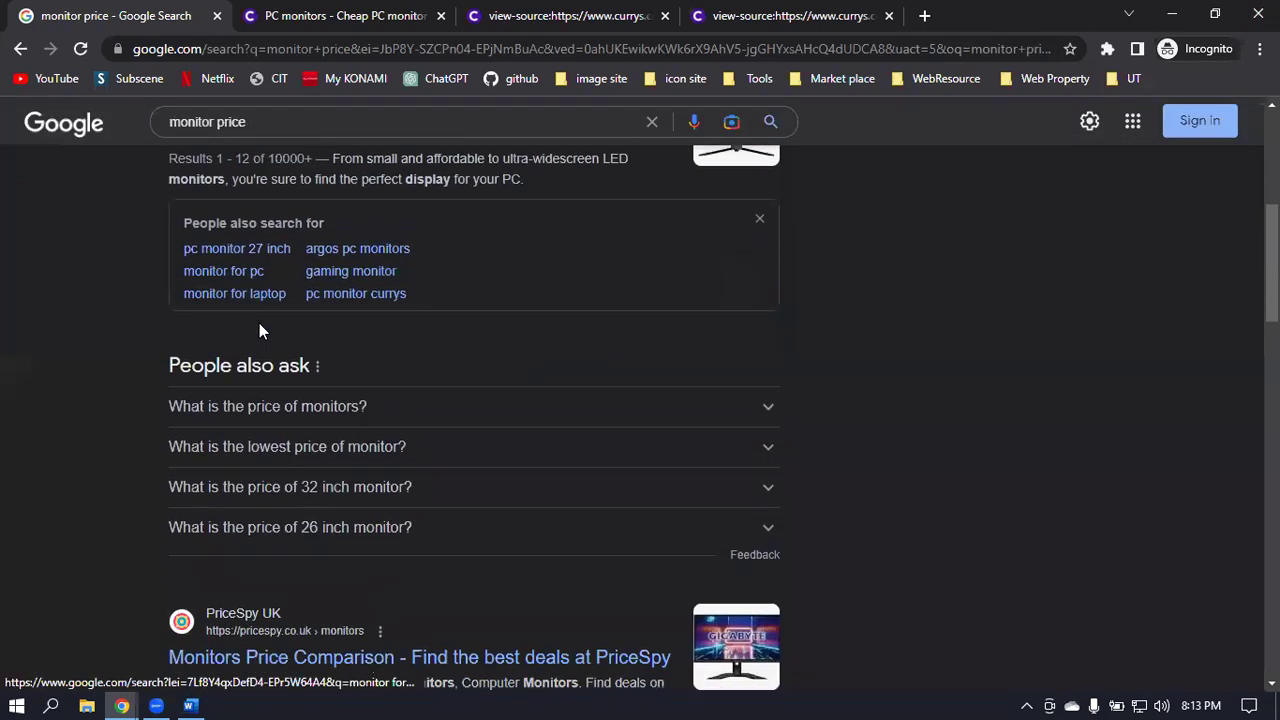
scroll(260, 325, "up", 5)
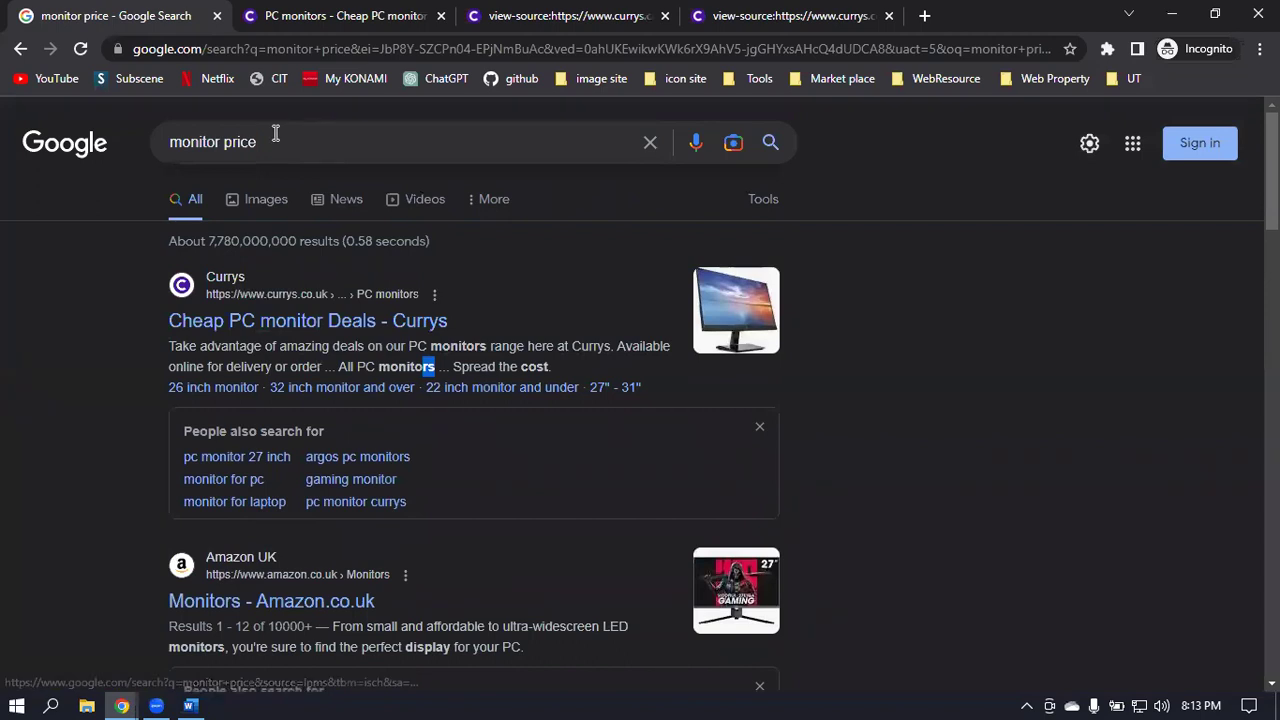
scroll(325, 335, "down", 7)
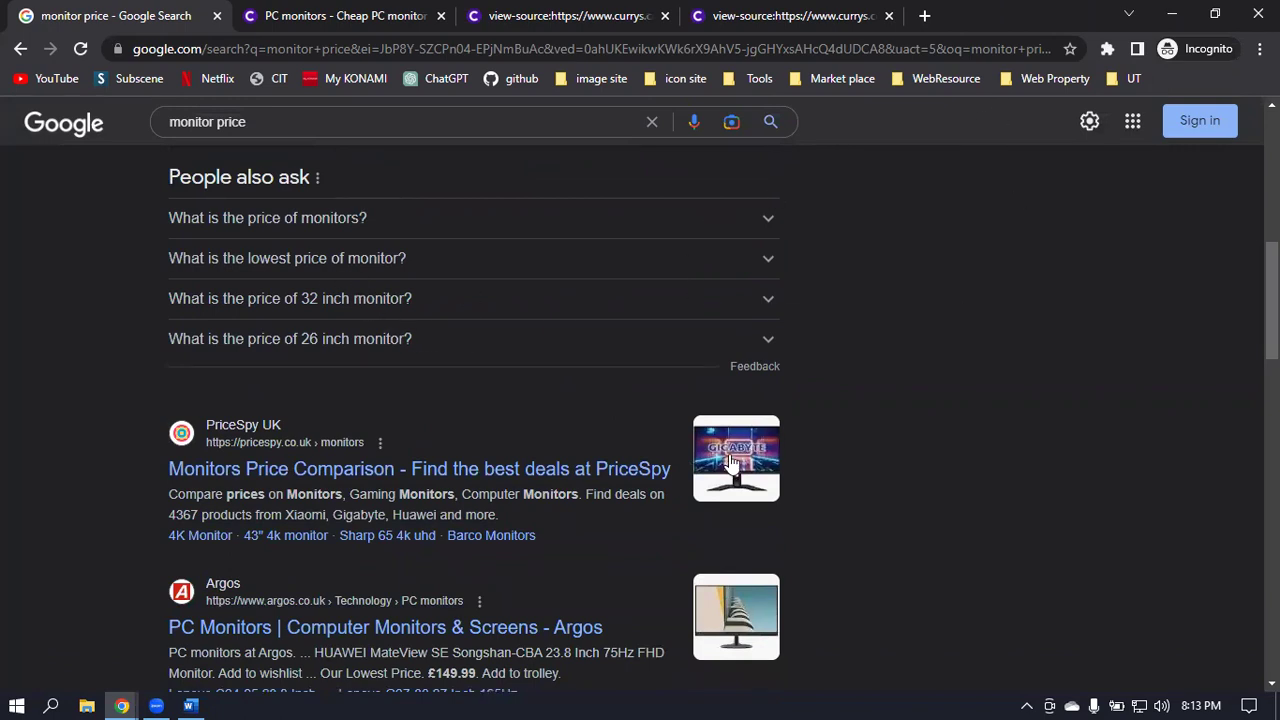
left_click(1176, 28)
left_click(322, 12)
left_click(57, 12)
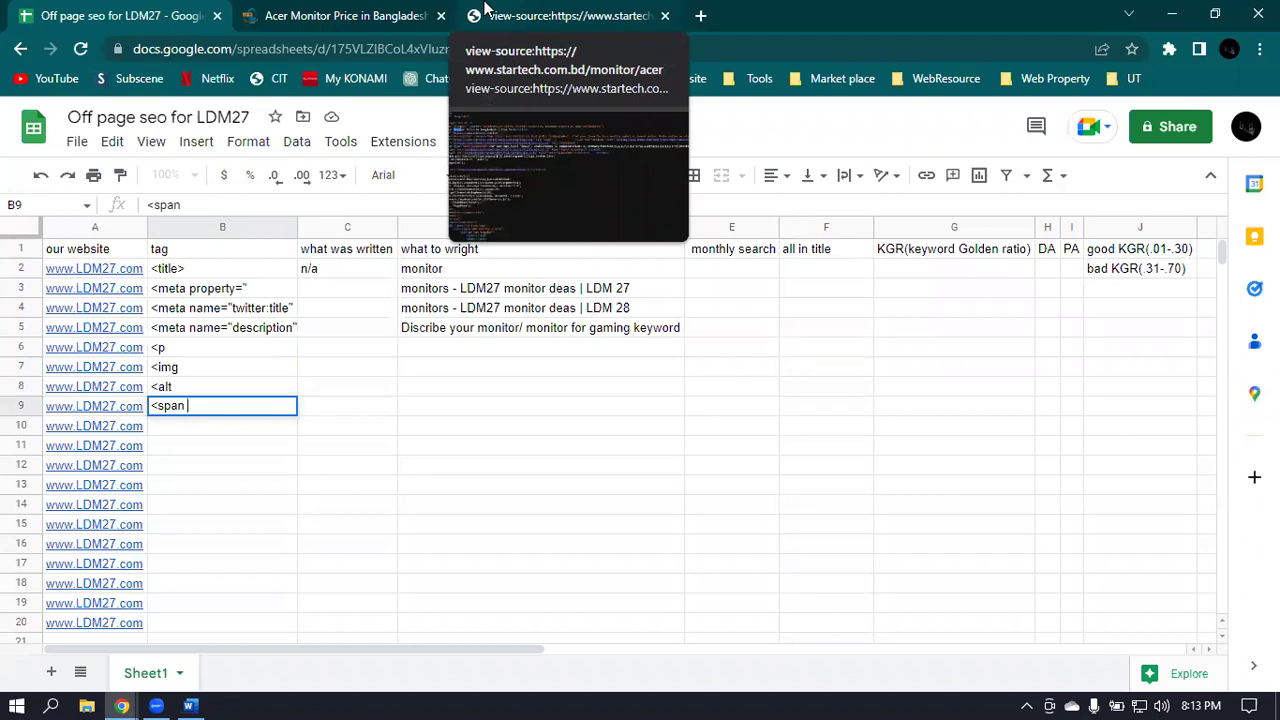
left_click(340, 15)
left_click(560, 15)
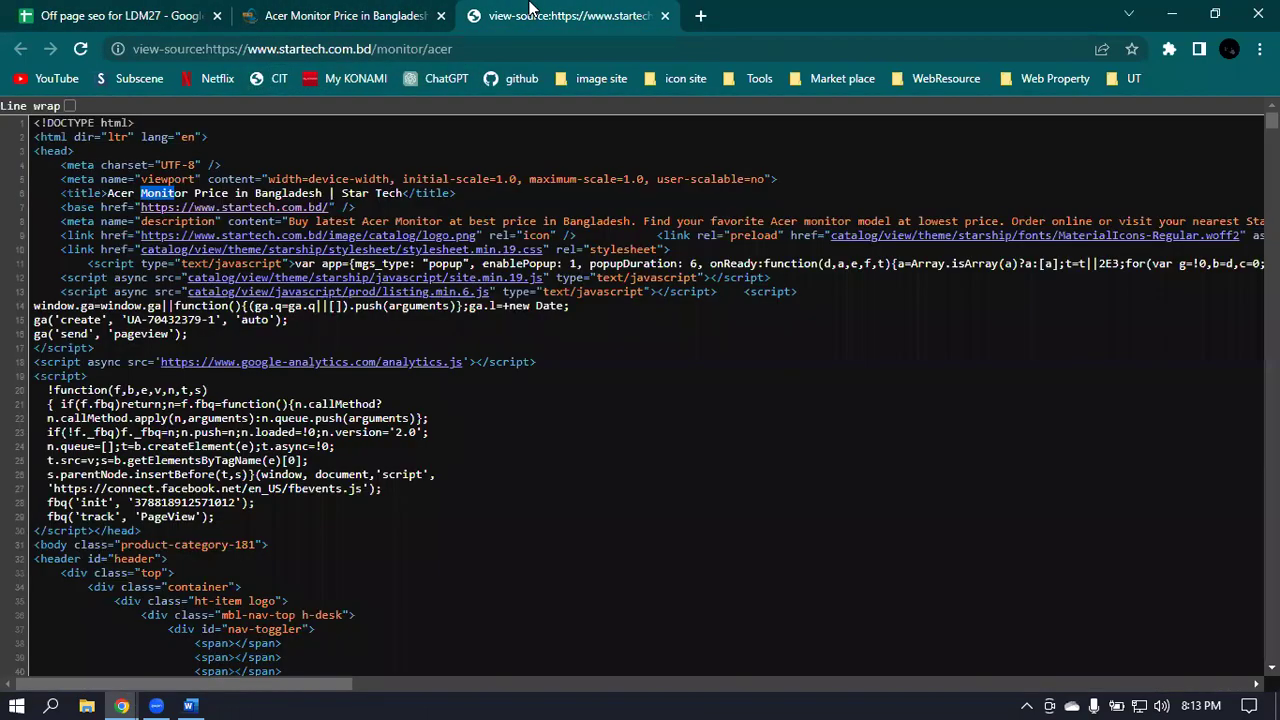
left_click(1076, 376)
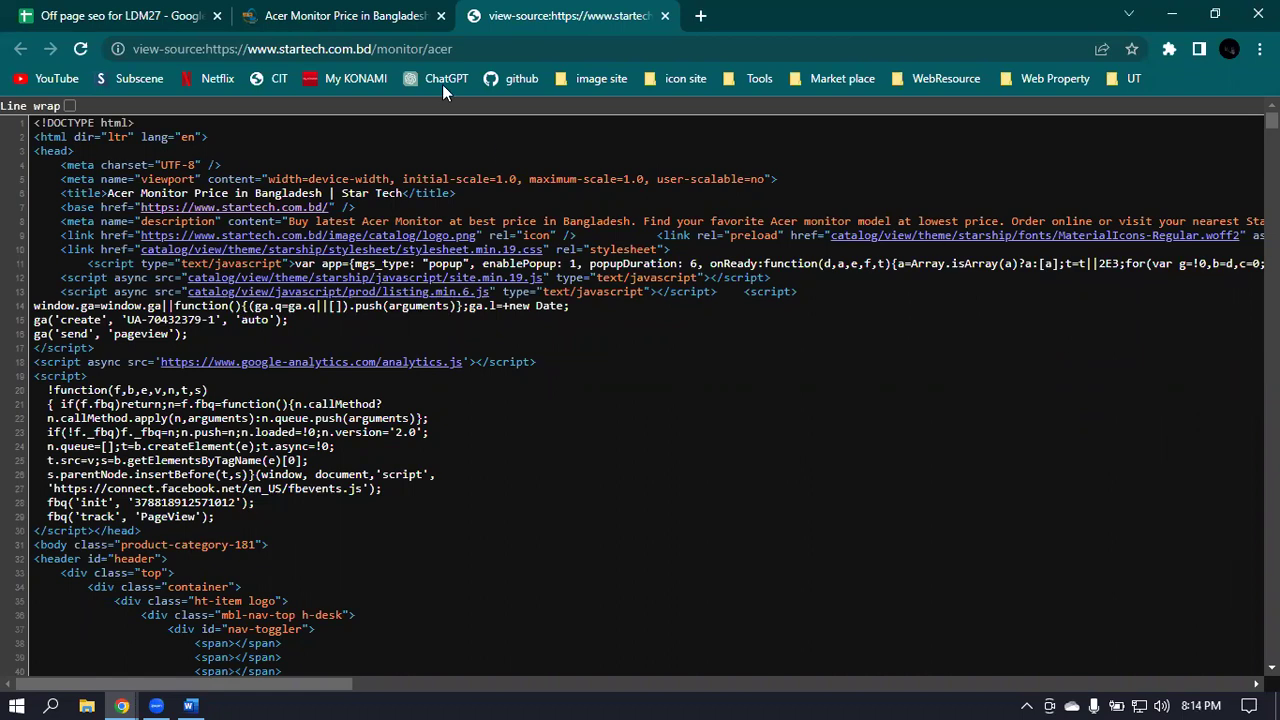
Close the Star Tech Acer monitor page and its page source.
left_click(300, 14)
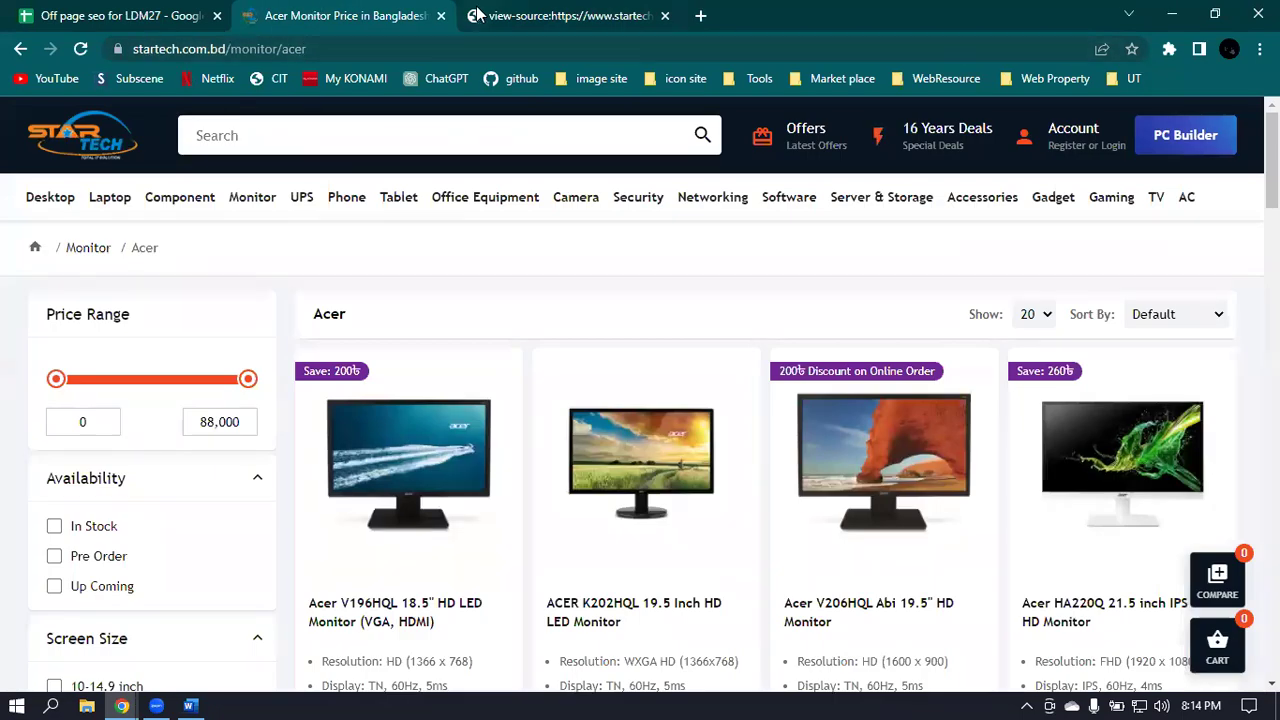
left_click(441, 16)
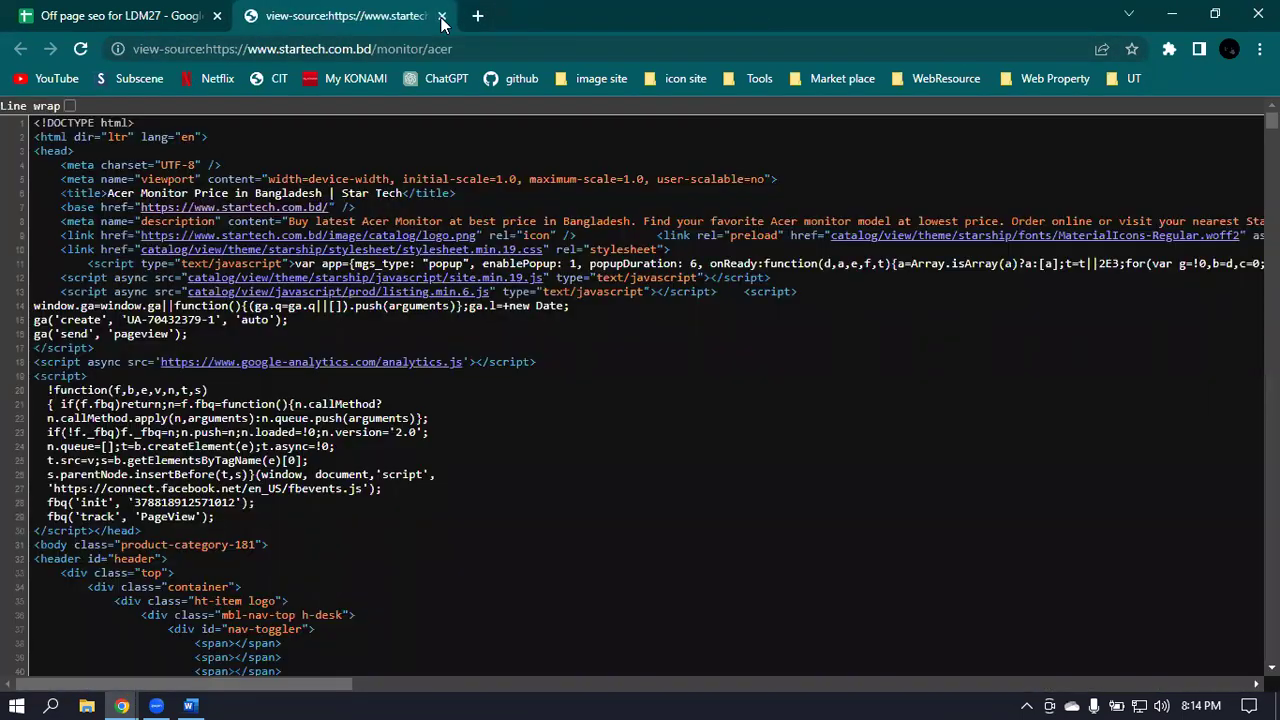
left_click(441, 16)
Search Google for "monitor pricce" in a new tab and open the Star Tech monitor price result.
left_click(253, 16)
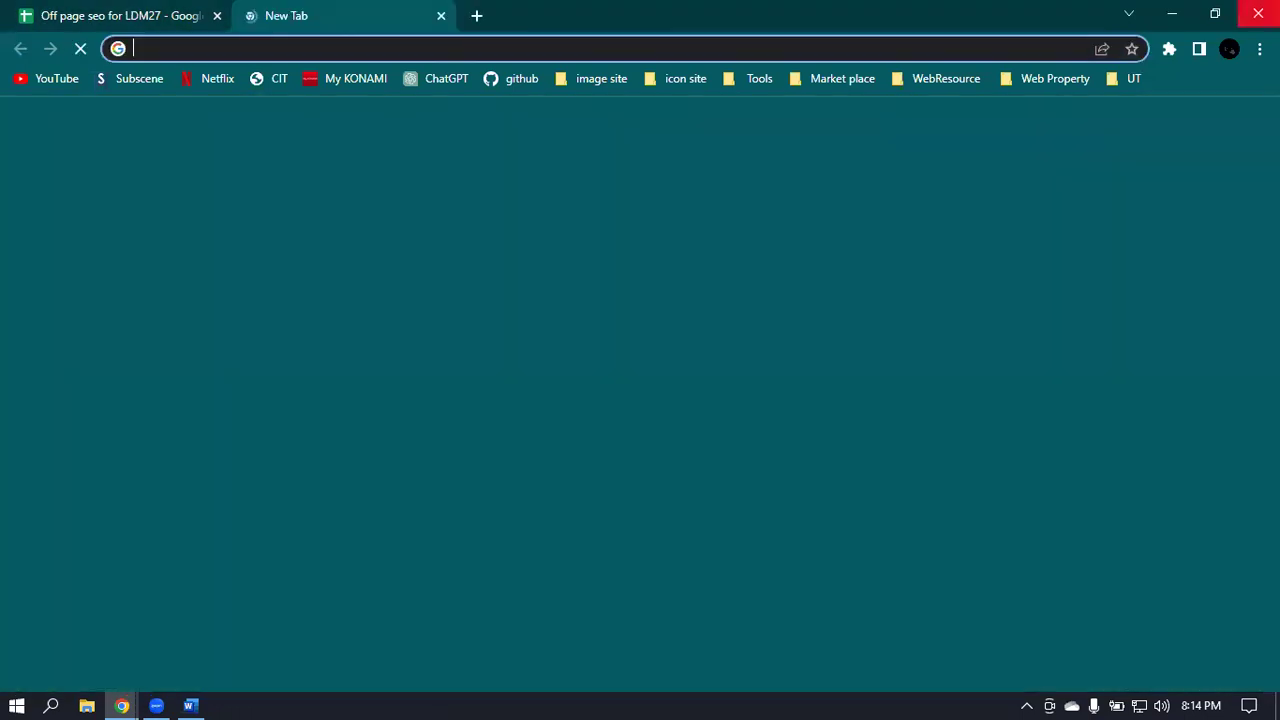
type("monitor ")
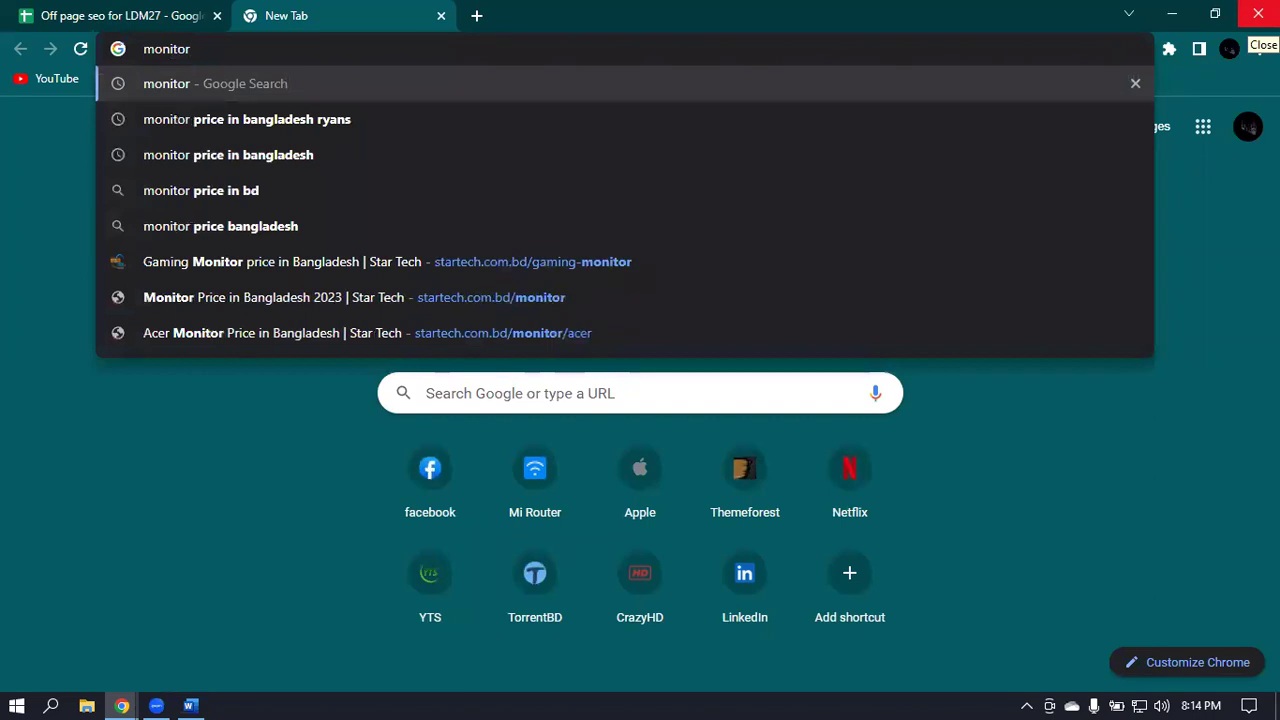
type("pricce")
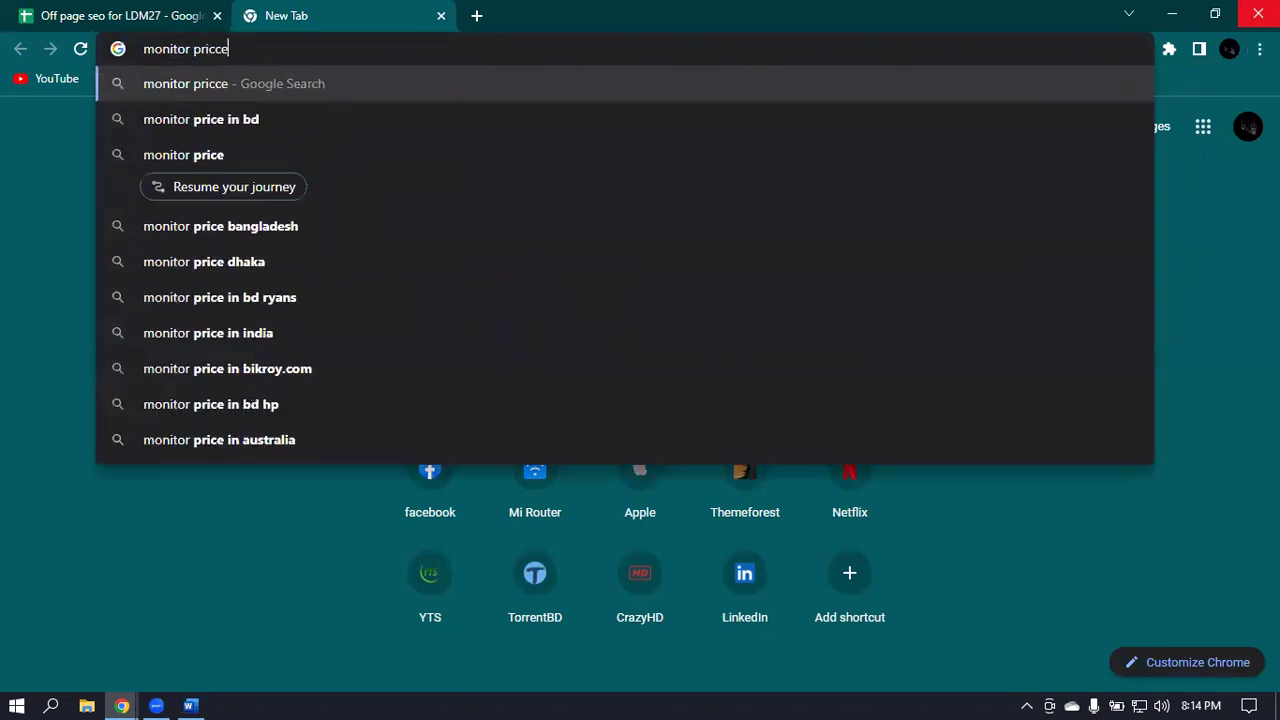
key("Return")
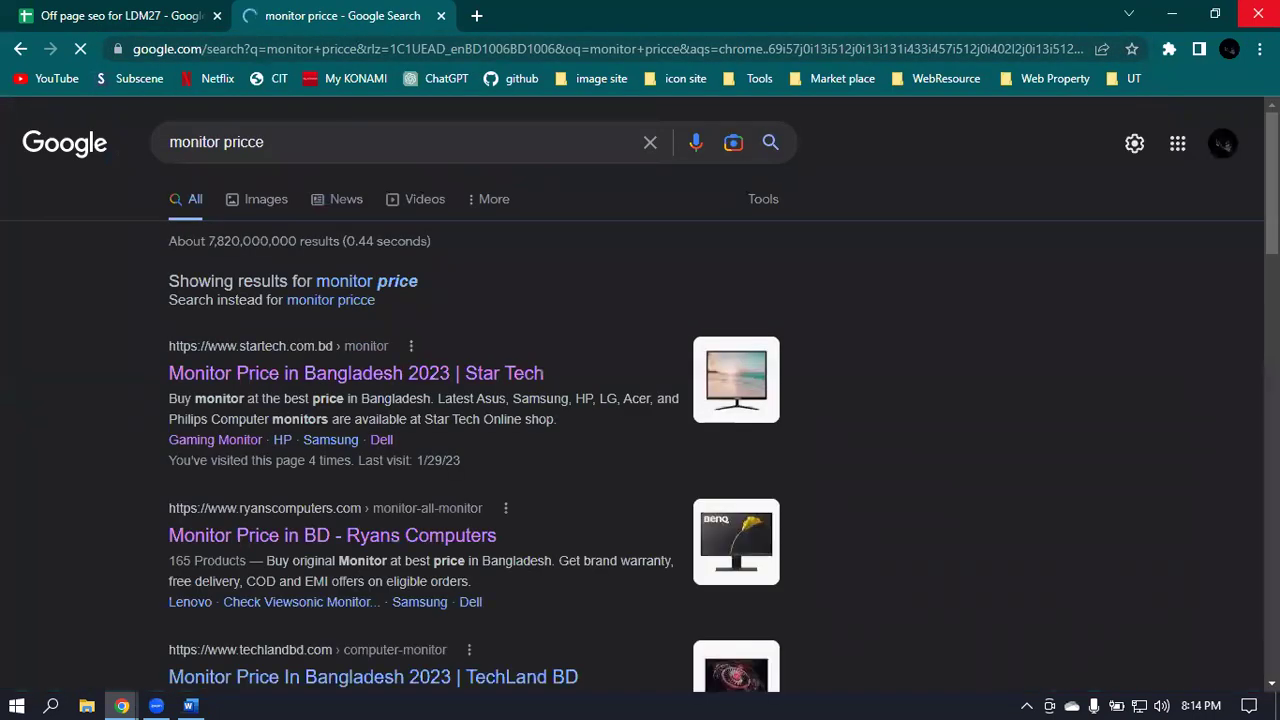
left_click(277, 352)
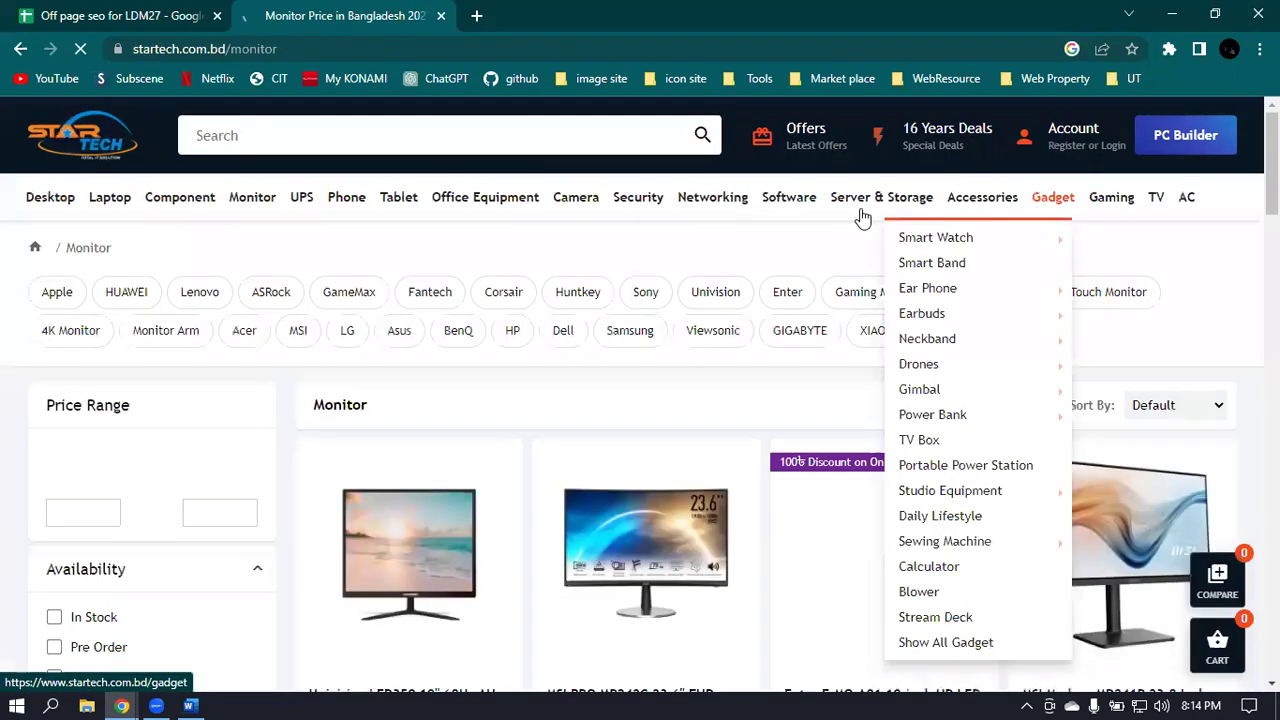
Open the page source of Star Tech's monitor category page and search it for "<img".
mouse_move(955, 190)
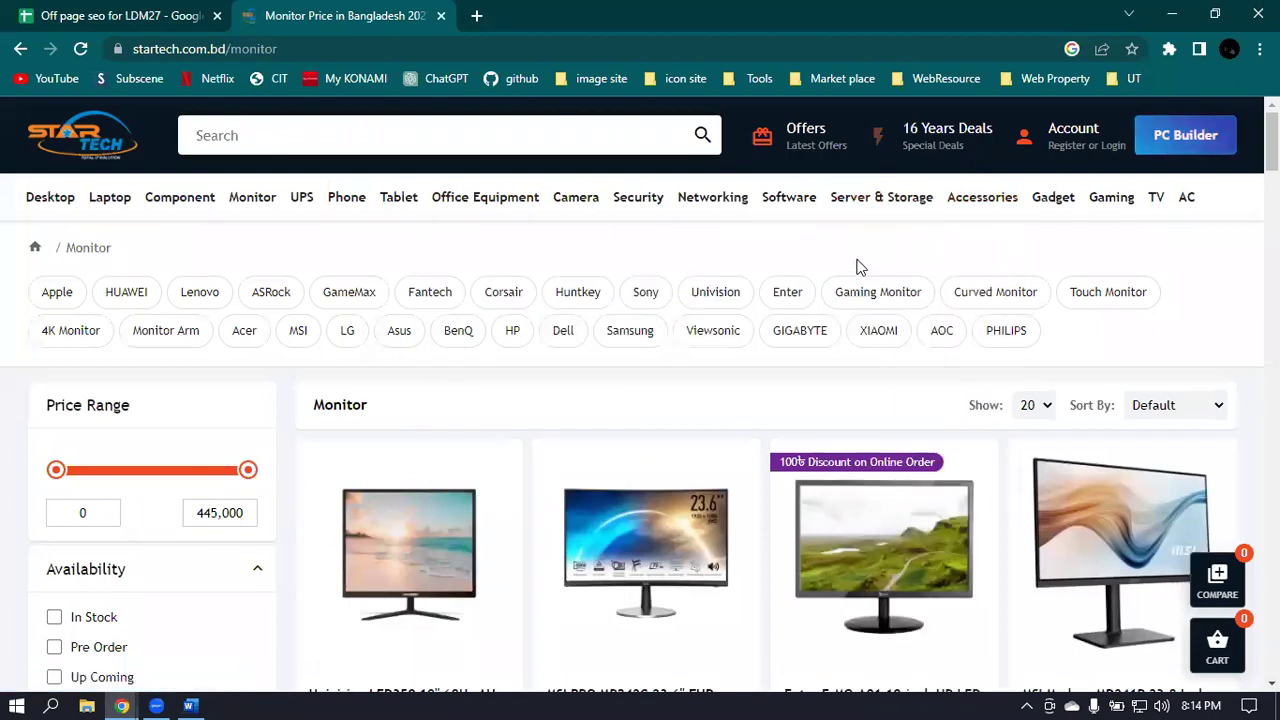
right_click(857, 264)
key("ctrl+u")
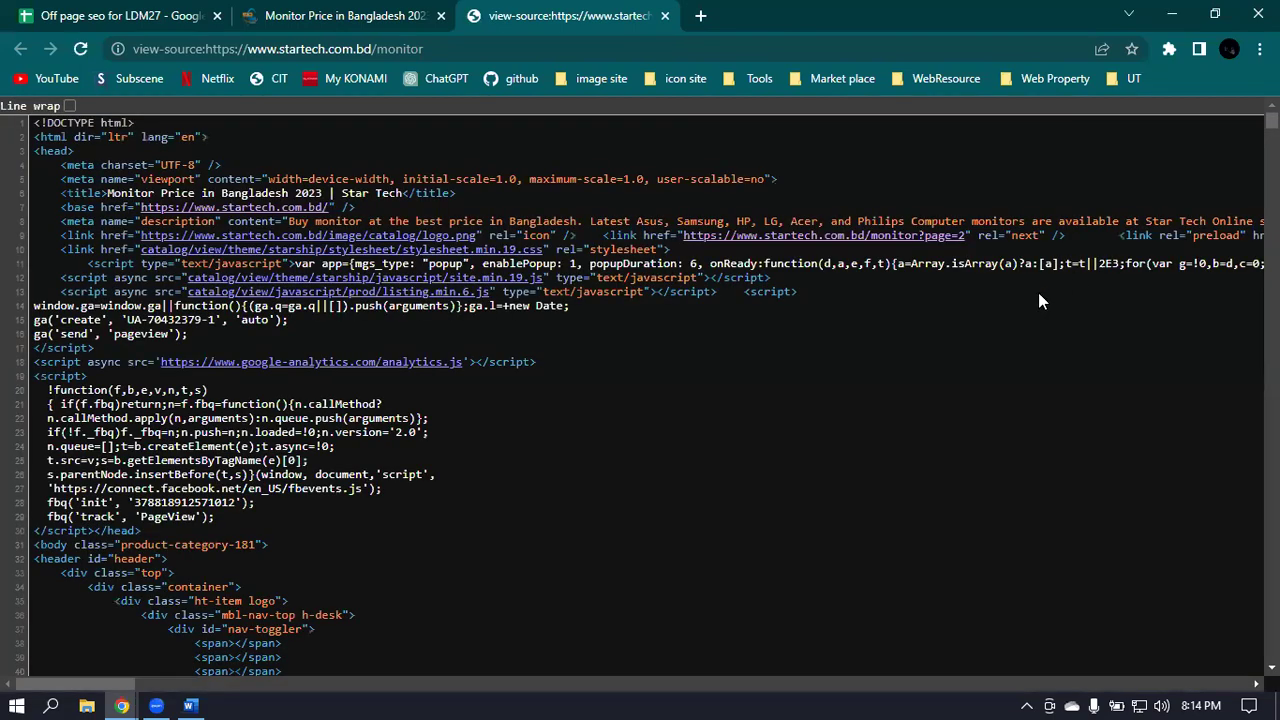
key("ctrl+f")
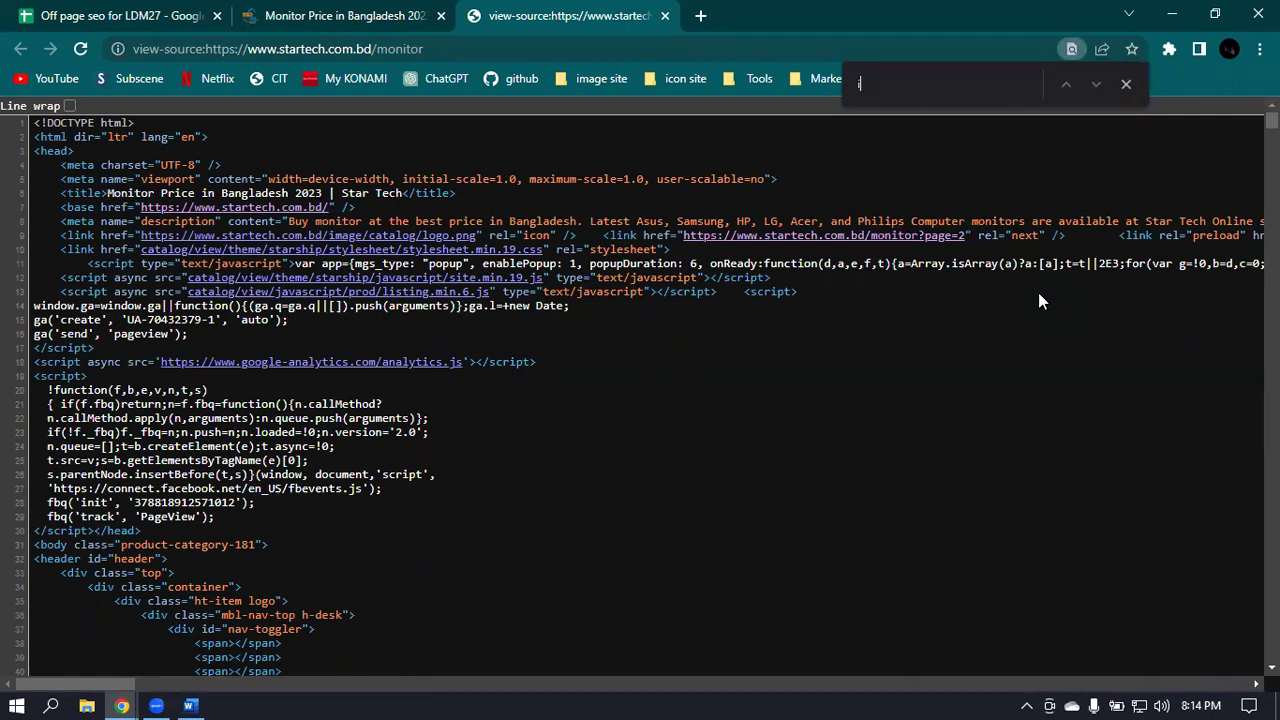
type("<img")
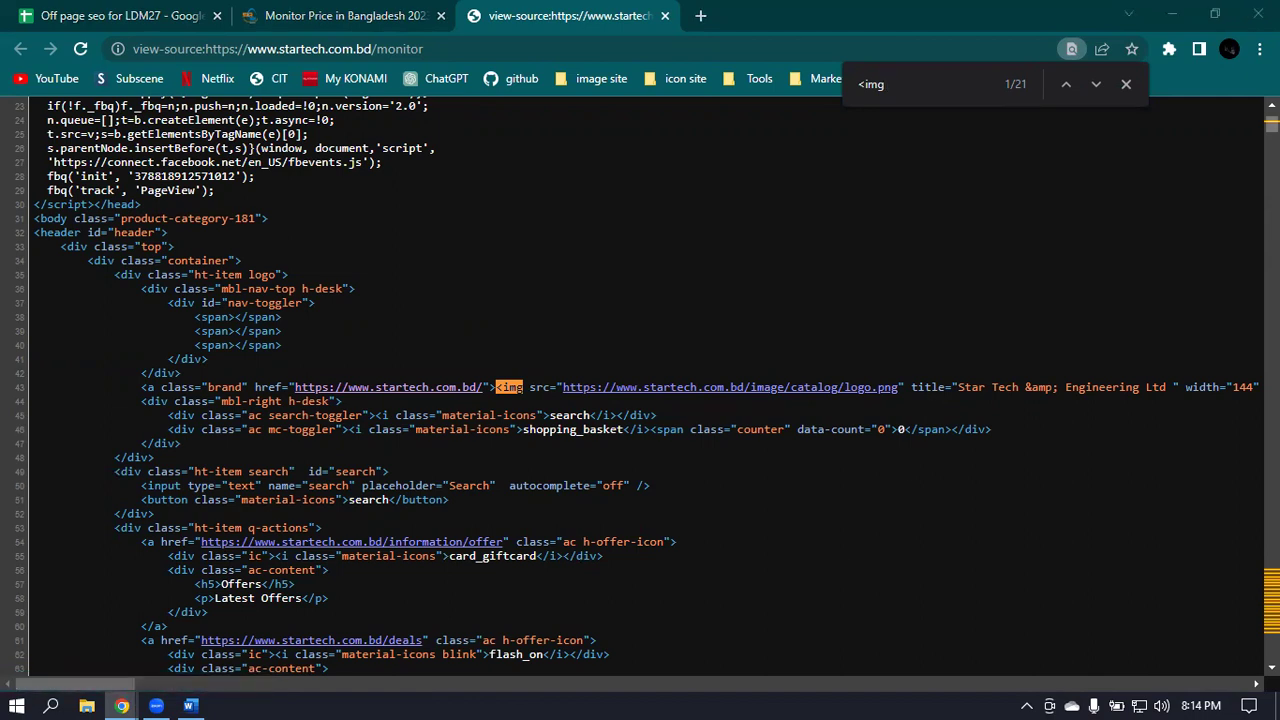
Examine the highlighted img tags in the product entries, such as the Univision LED350 and MSI PRO MP242C monitors.
left_click_drag(1271, 125, 1271, 577)
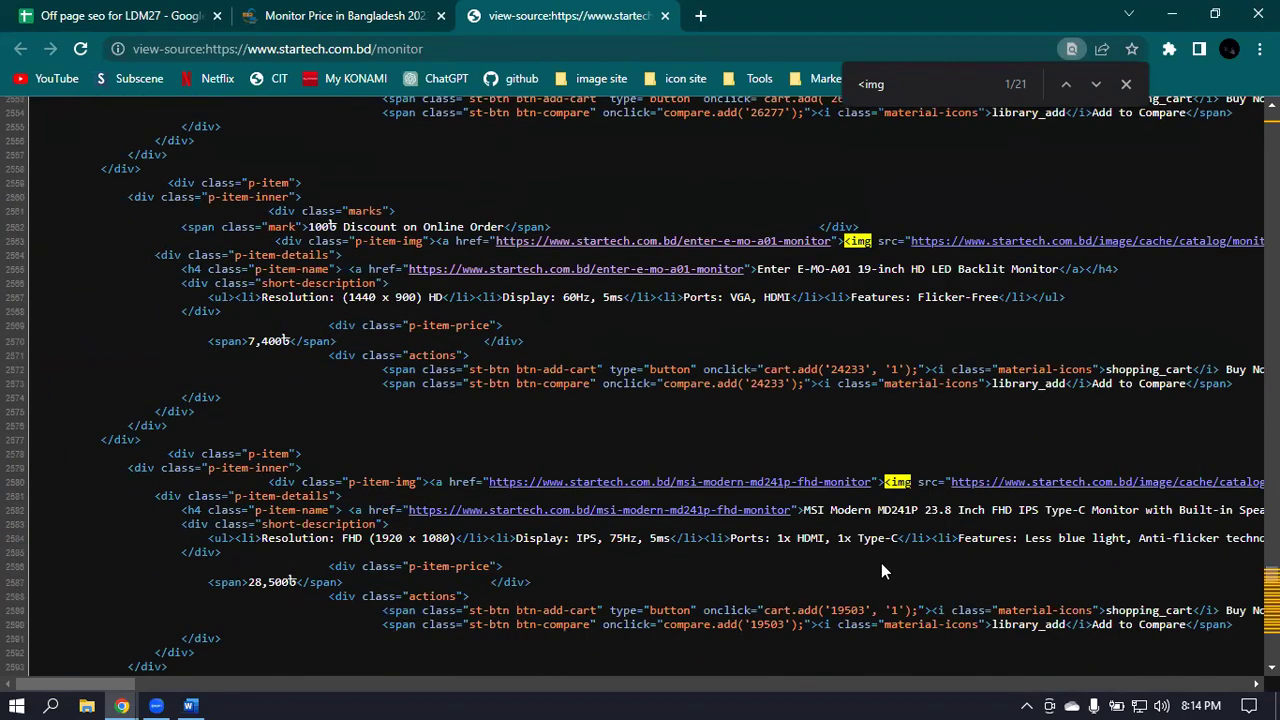
scroll(840, 565, "up", 3)
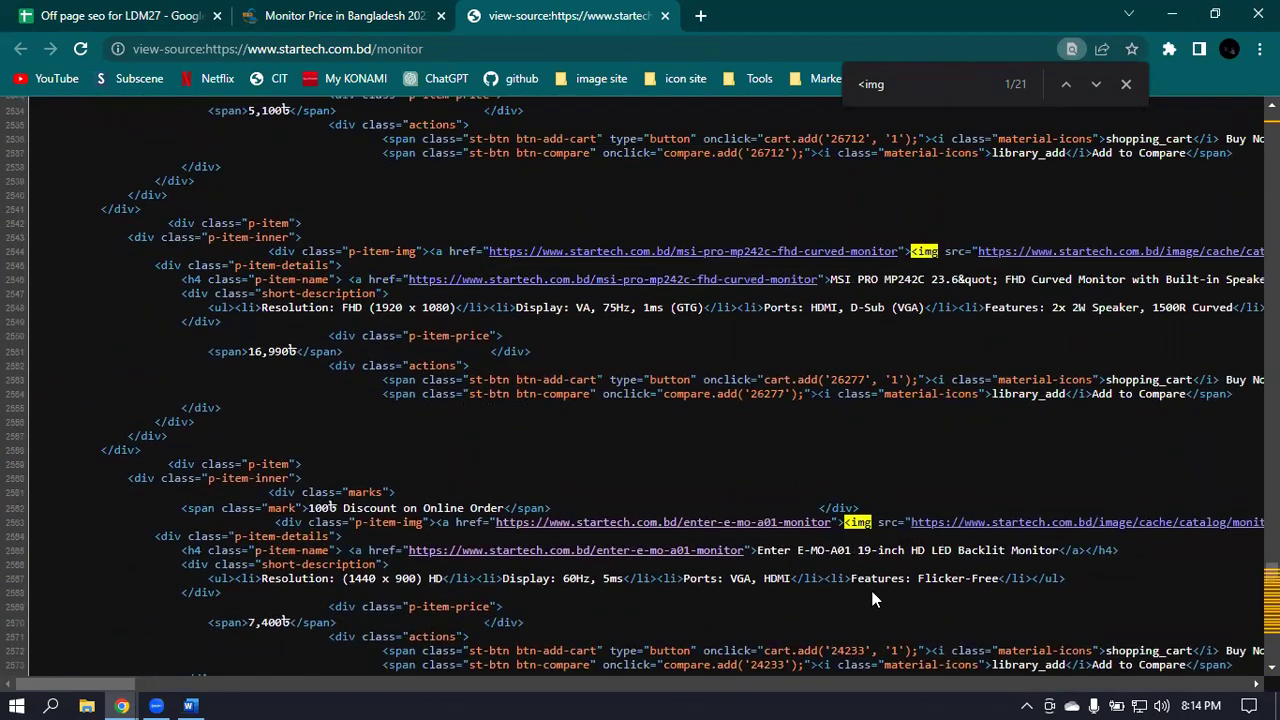
scroll(880, 594, "up", 2)
scroll(1020, 452, "up", 2)
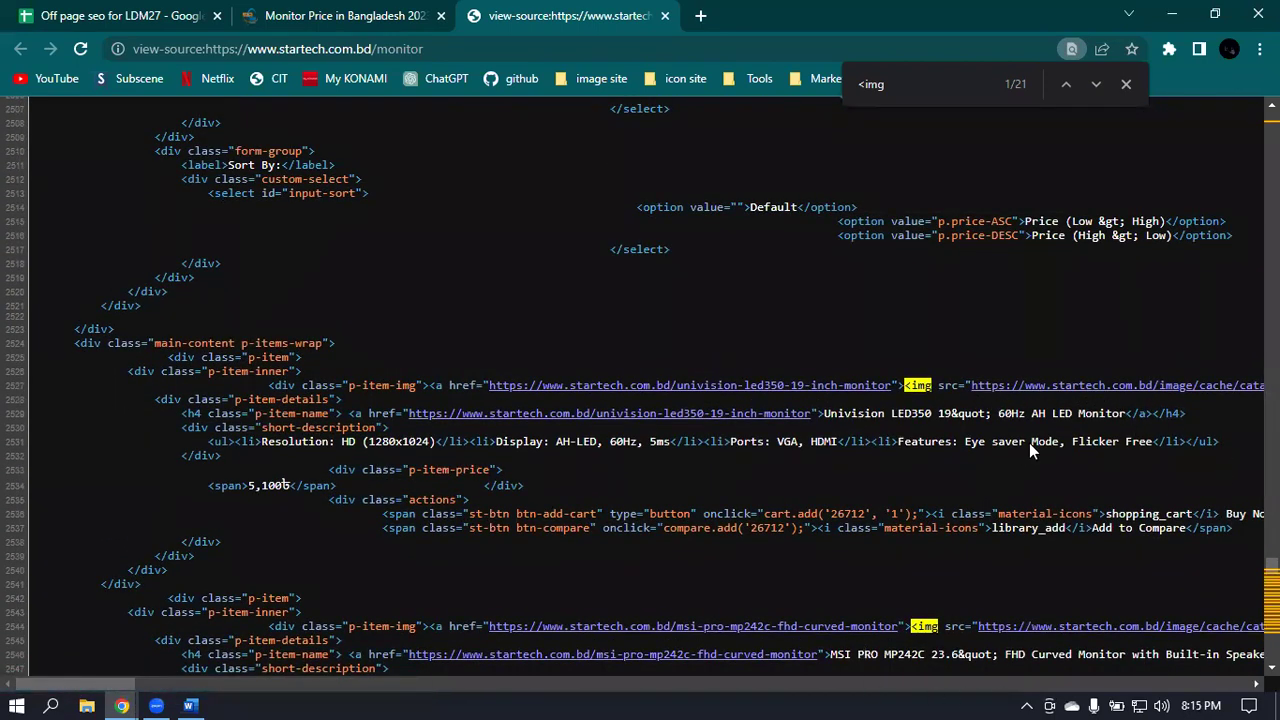
left_click_drag(106, 688, 136, 690)
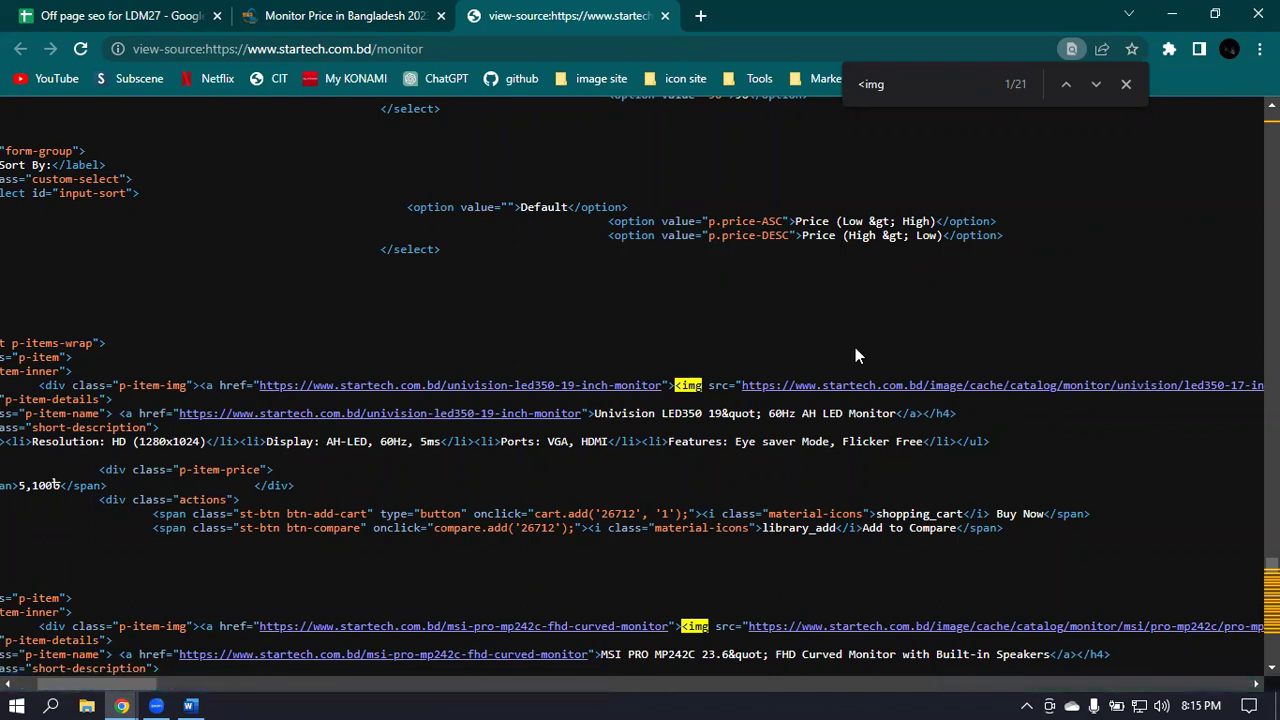
scroll(855, 355, "up", 3)
scroll(834, 358, "down", 5)
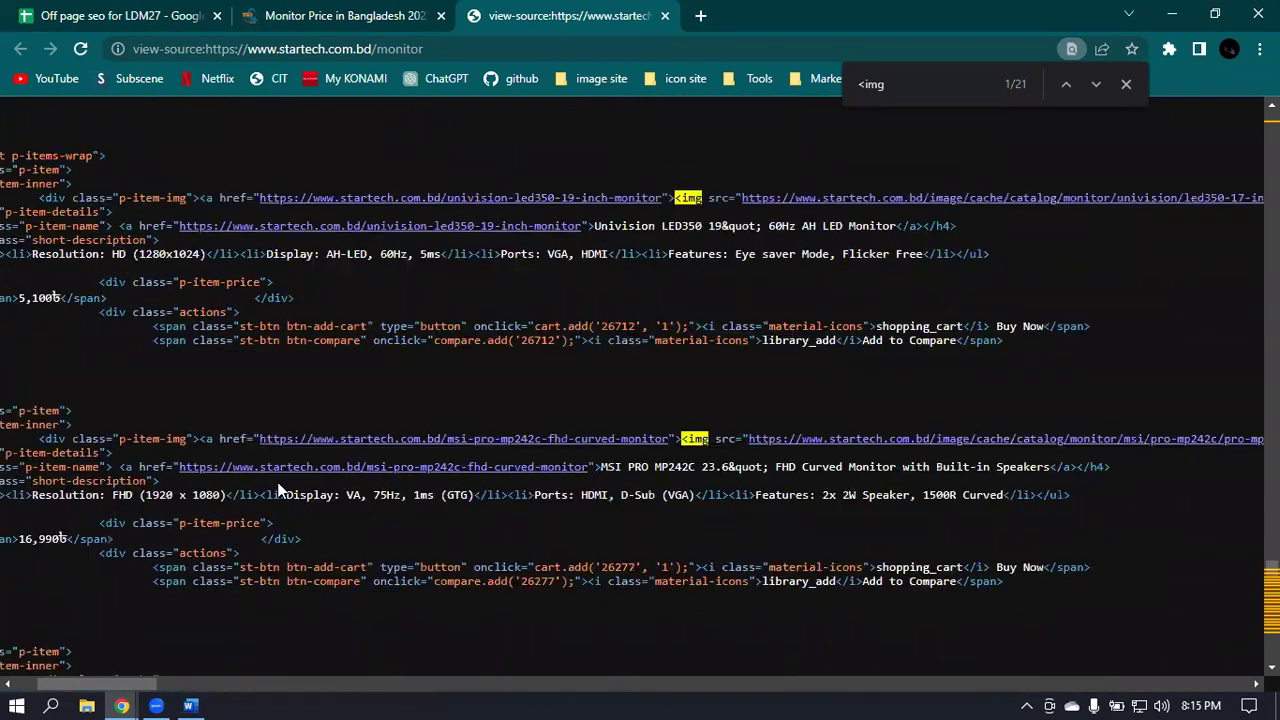
scroll(280, 490, "up", 2)
scroll(415, 515, "down", 1)
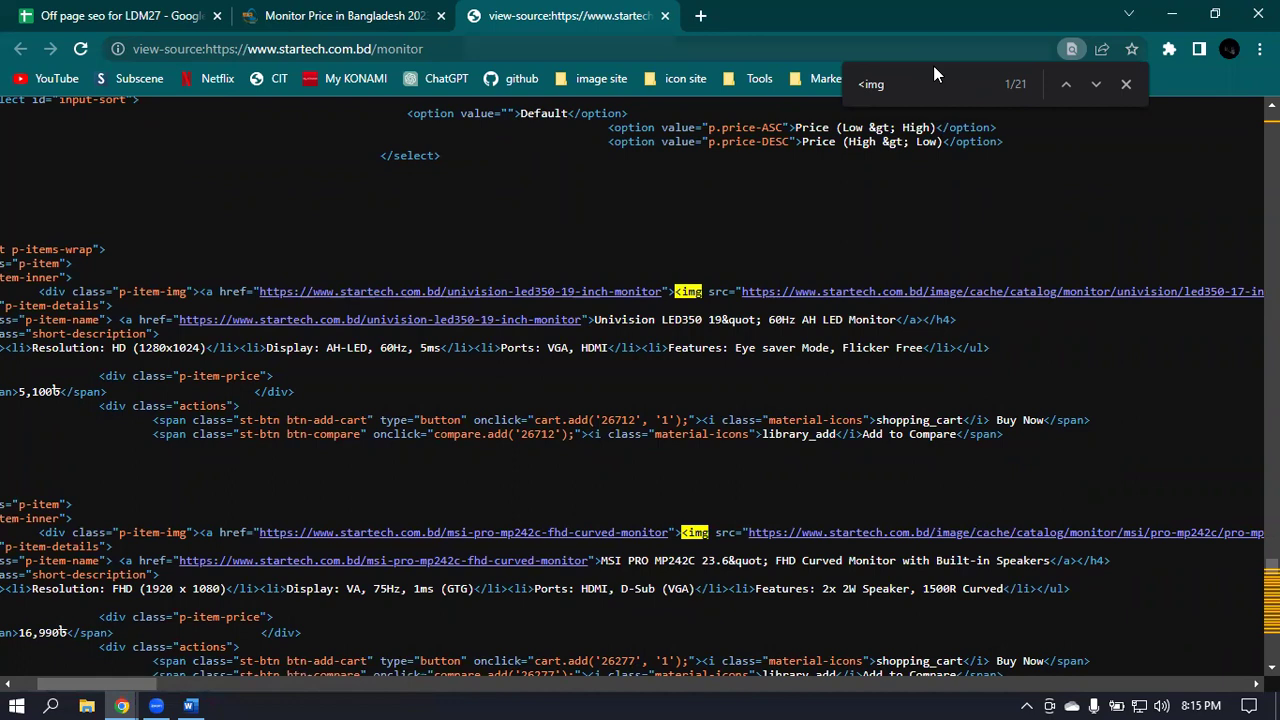
Try searching the page source for "<alt", and change the search term to "alt".
key("BackSpace")
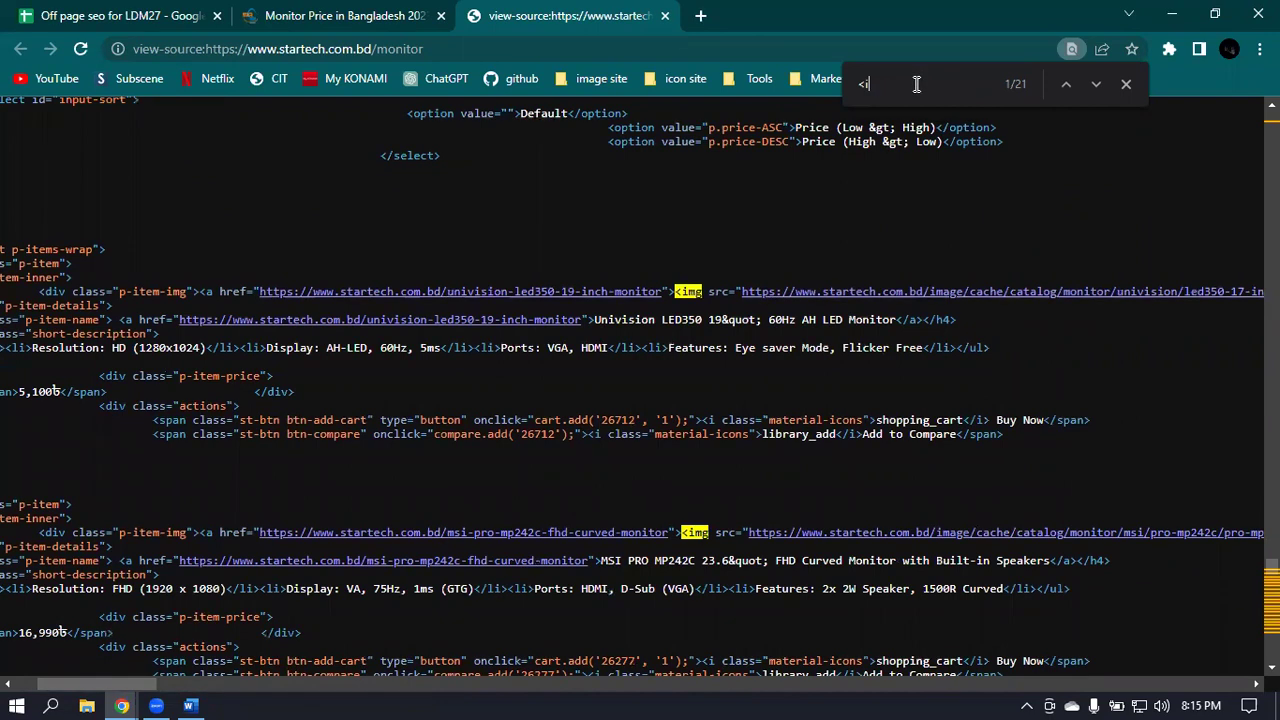
key("BackSpace")
type("alt")
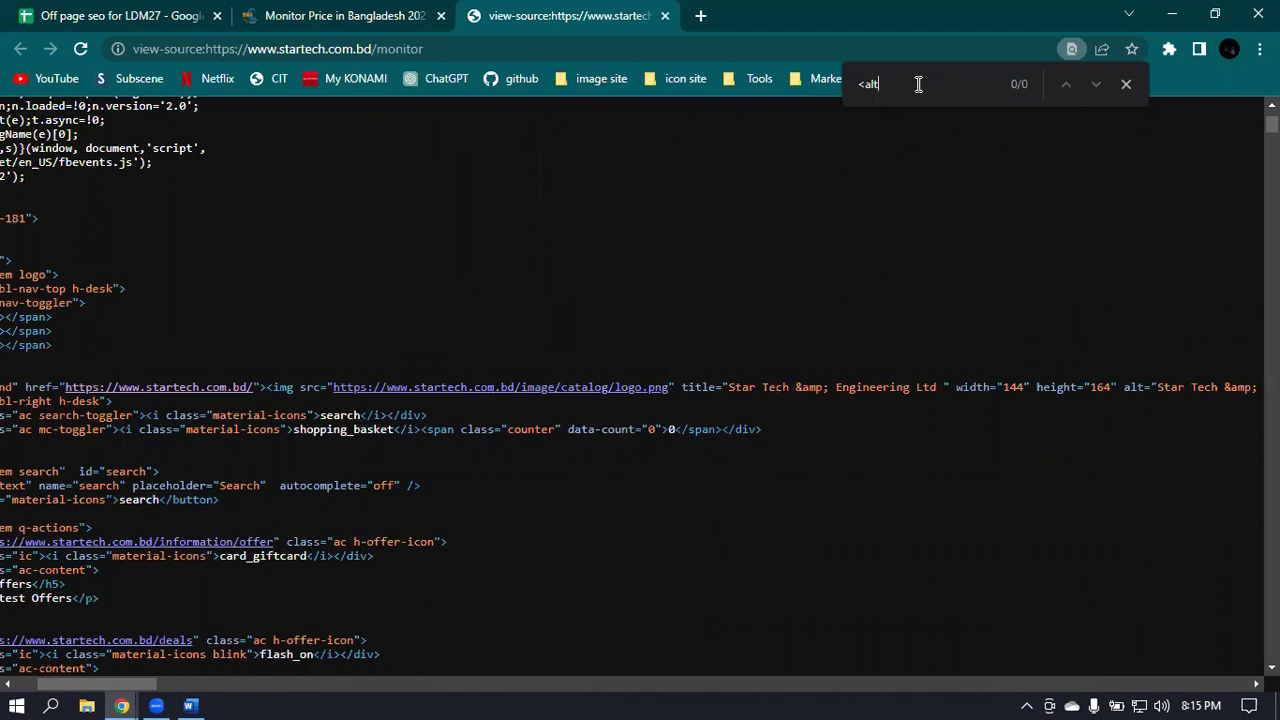
key("BackSpace")
key("BackSpace")
key("BackSpace")
type("<al")
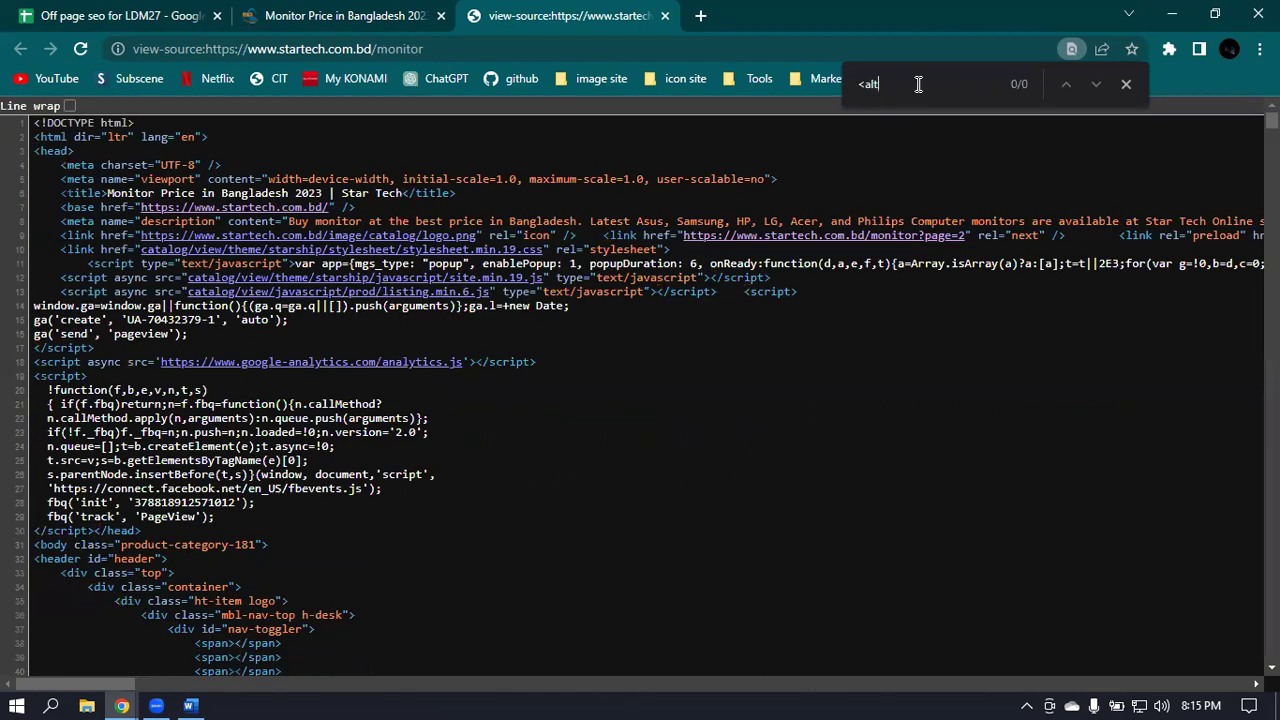
key("BackSpace")
key("BackSpace")
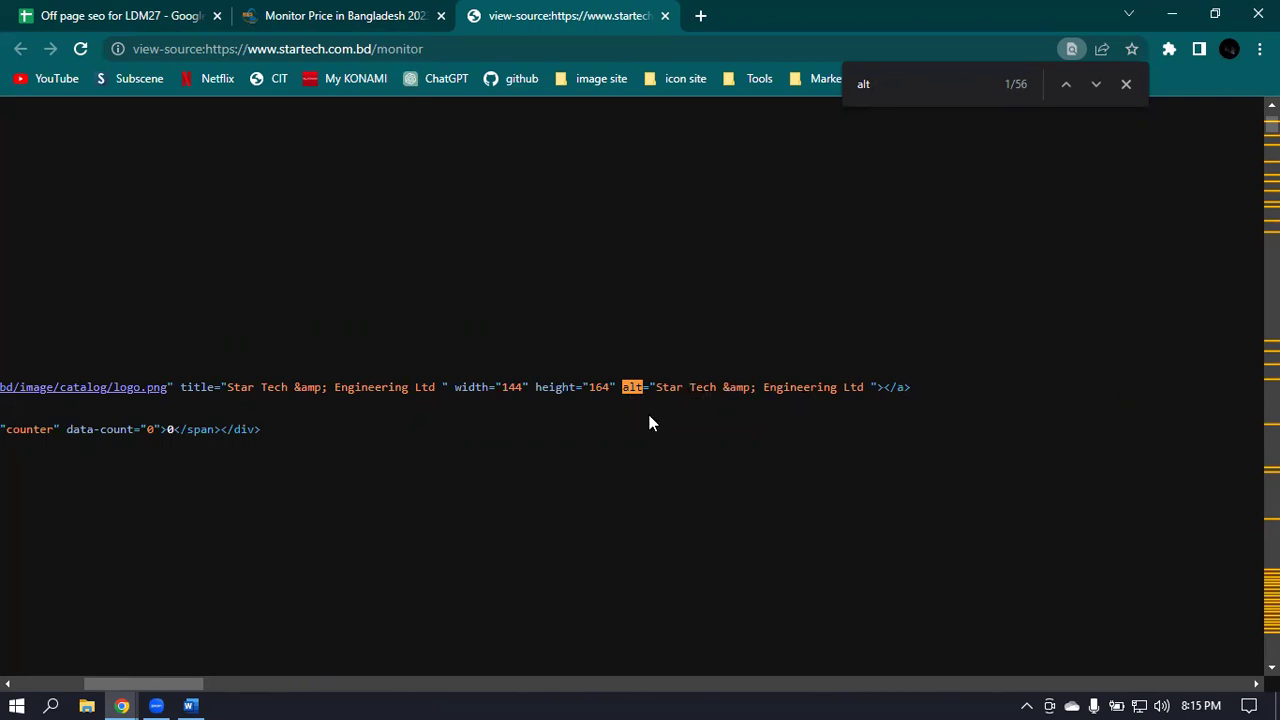
Look through the "alt" matches in the page source, from the navigation menu links down to the monitor product entries.
left_click_drag(143, 683, 75, 683)
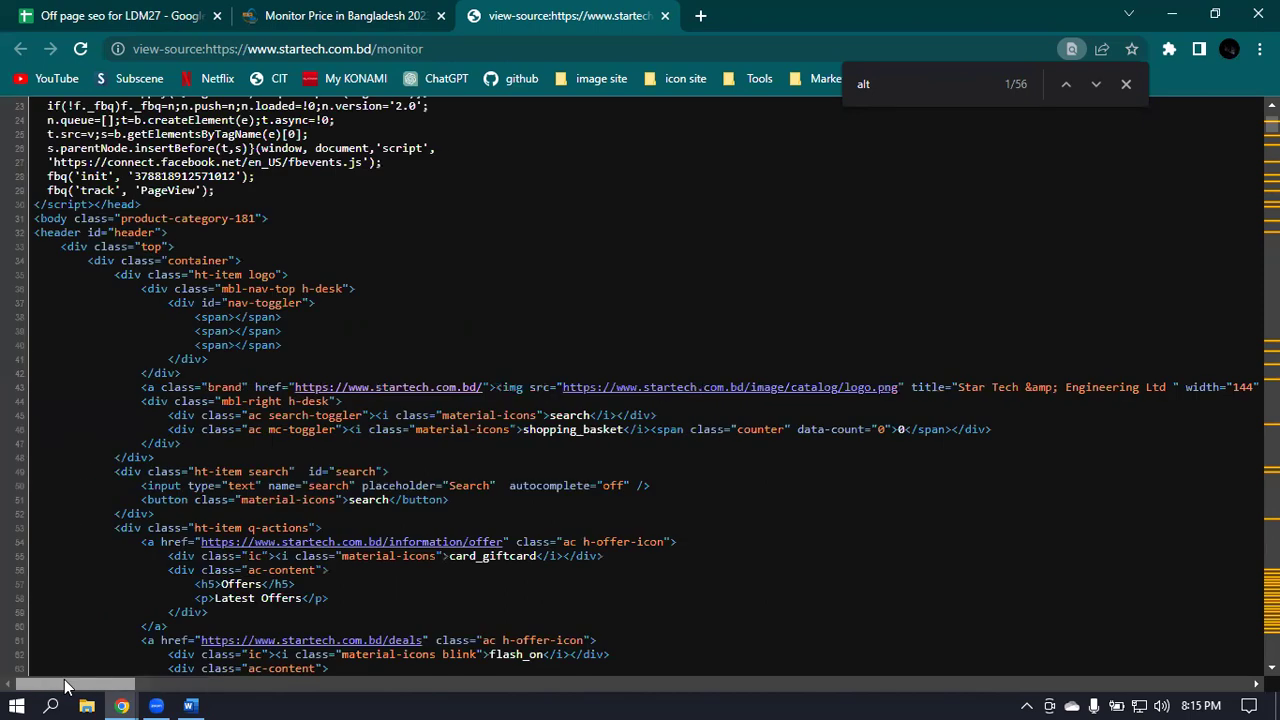
scroll(640, 385, "down", 13)
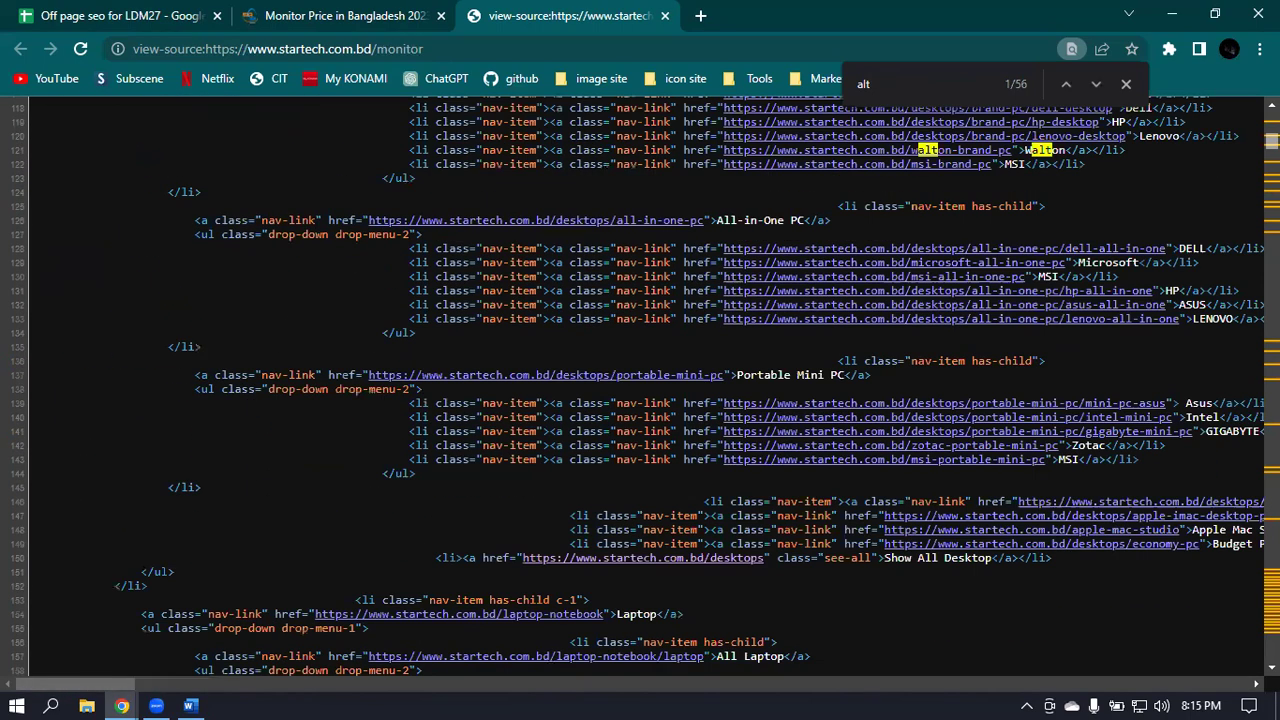
scroll(640, 385, "down", 3)
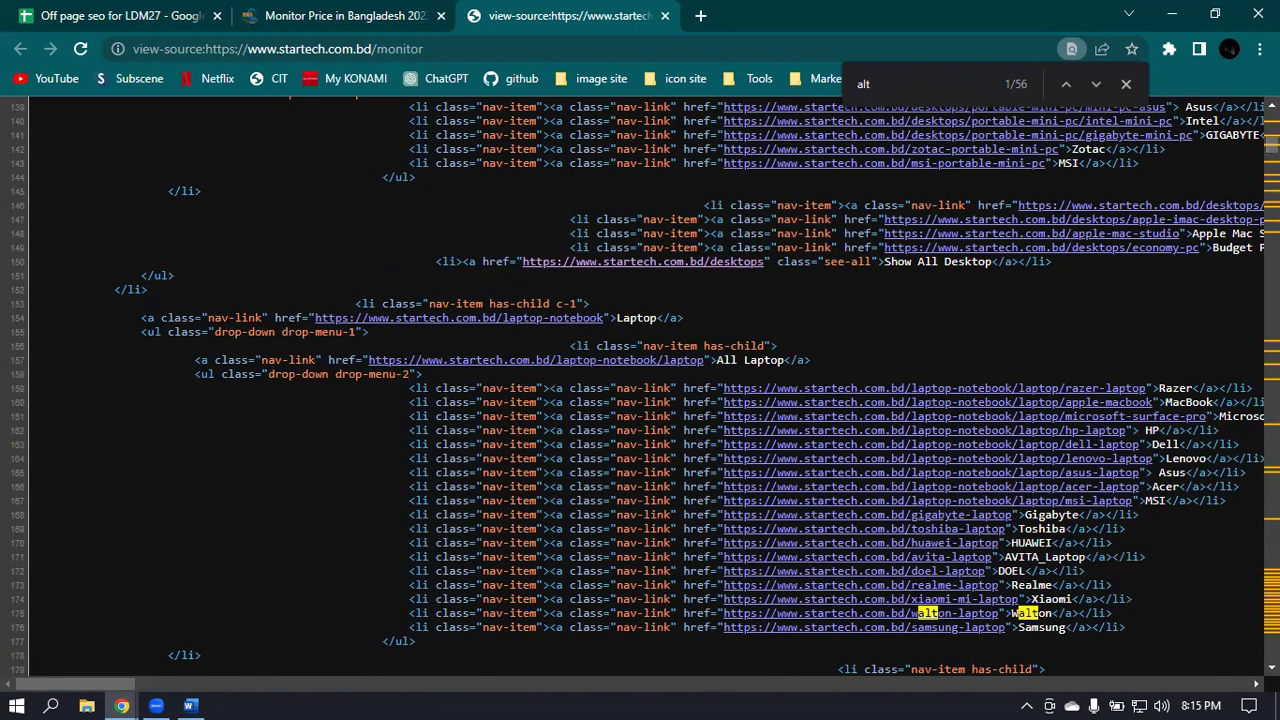
scroll(640, 385, "down", 15)
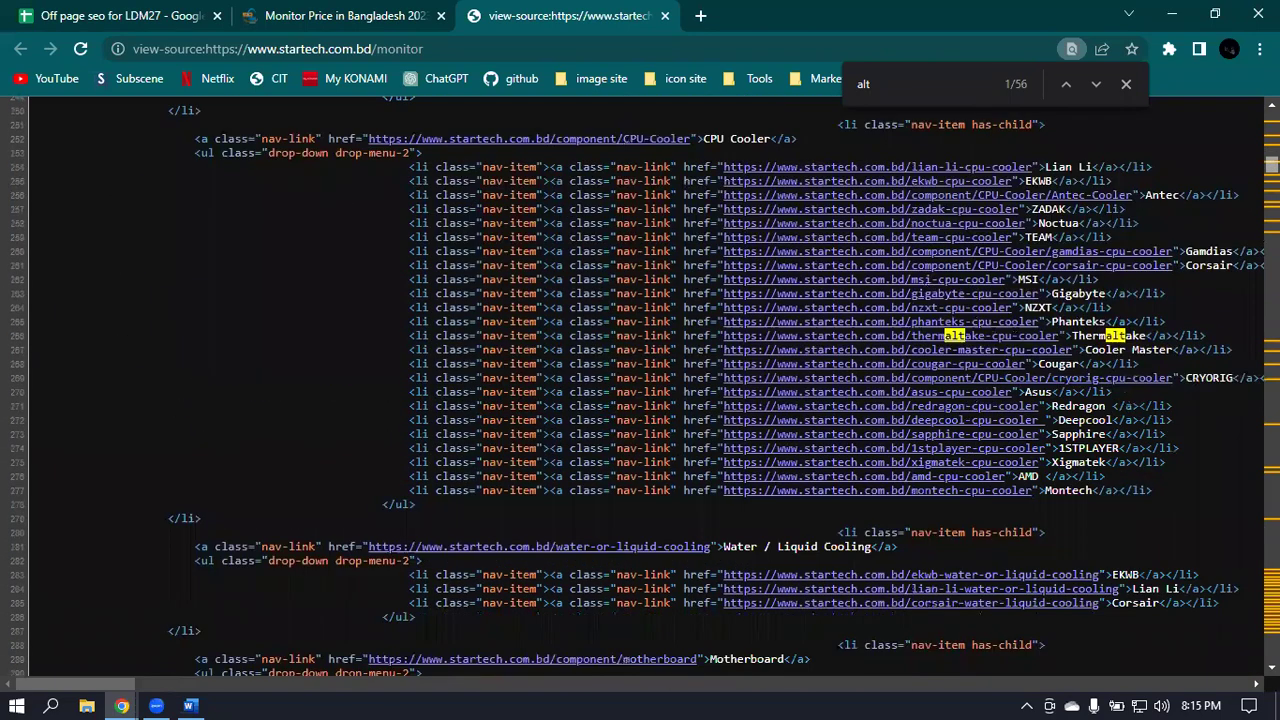
scroll(640, 385, "down", 10)
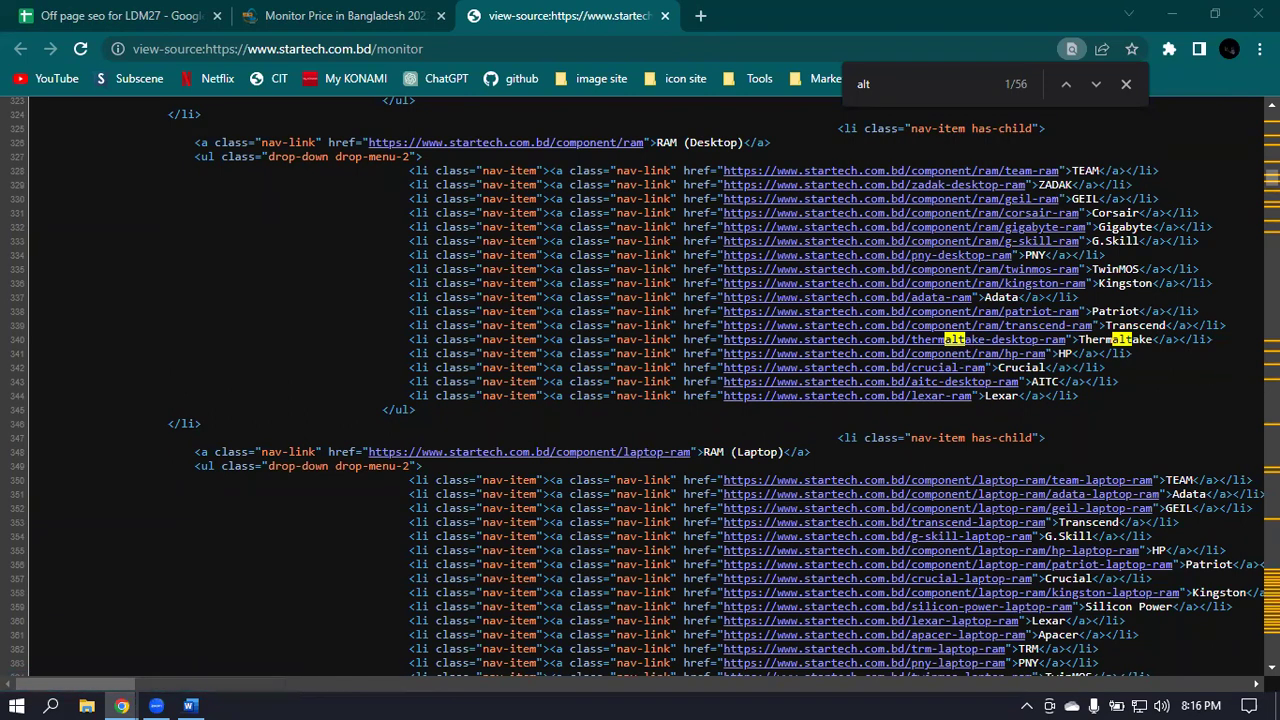
scroll(637, 386, "down", 7)
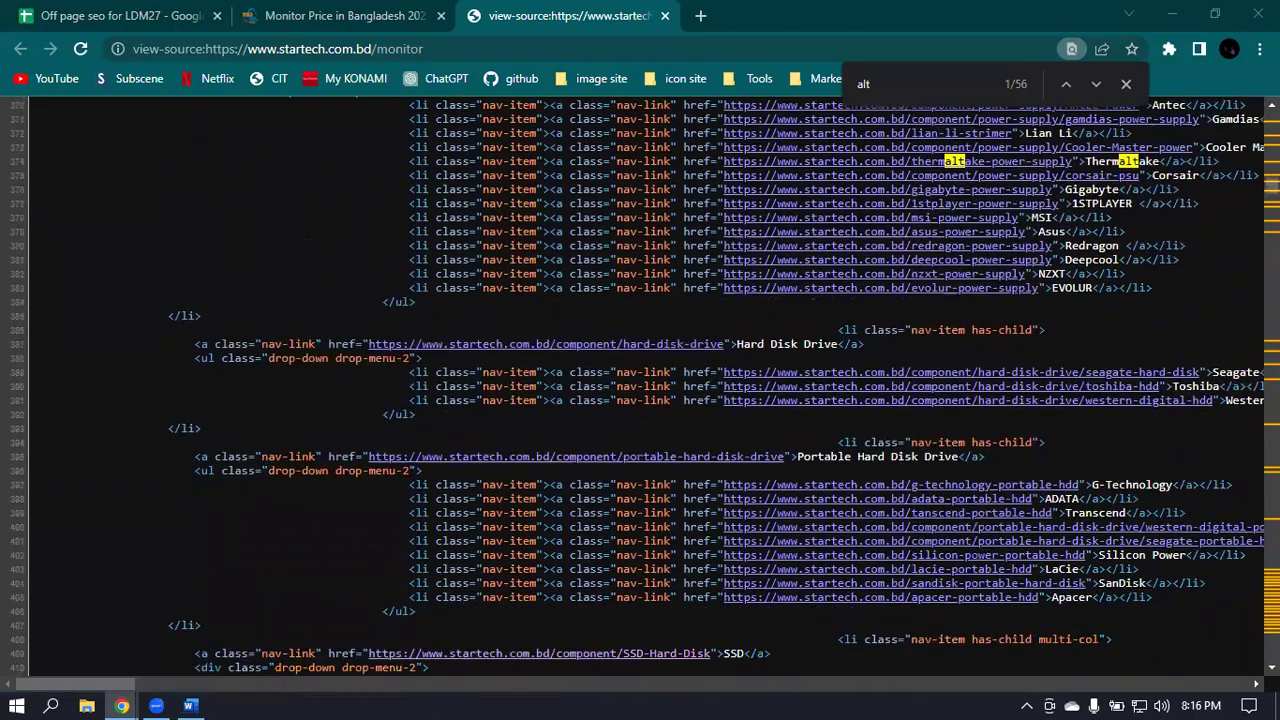
scroll(637, 386, "down", 6)
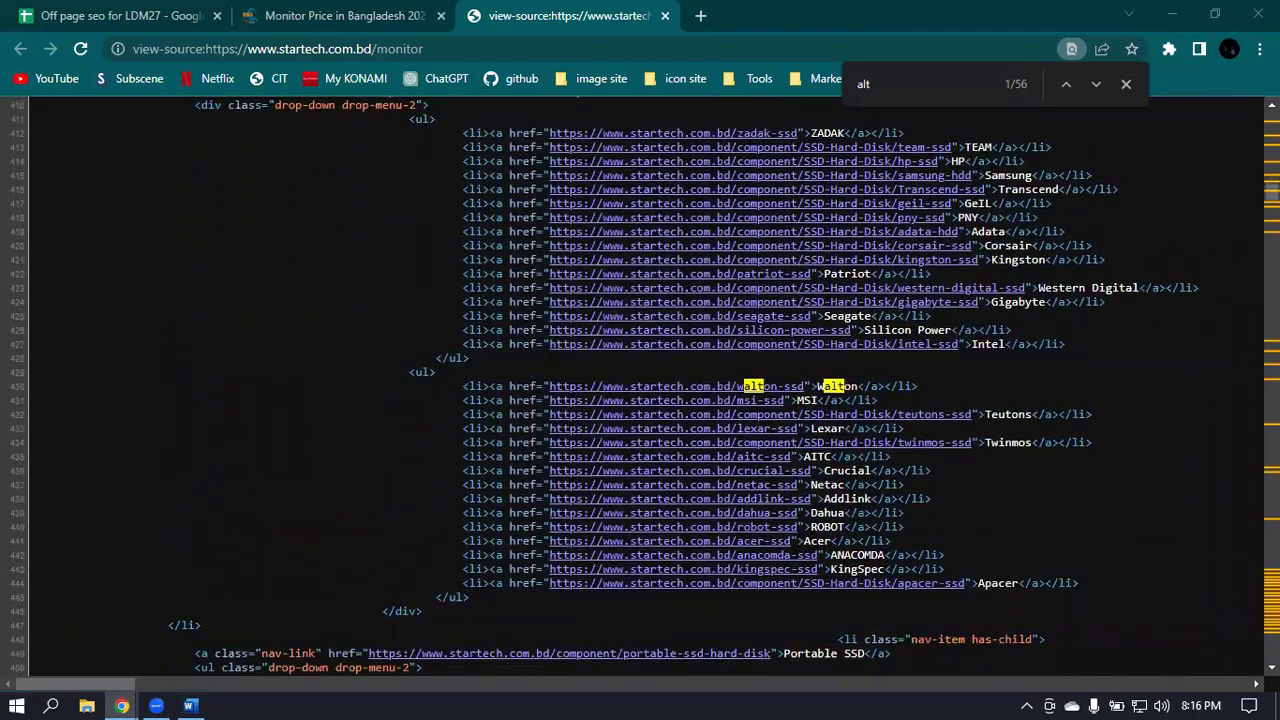
scroll(637, 386, "down", 9)
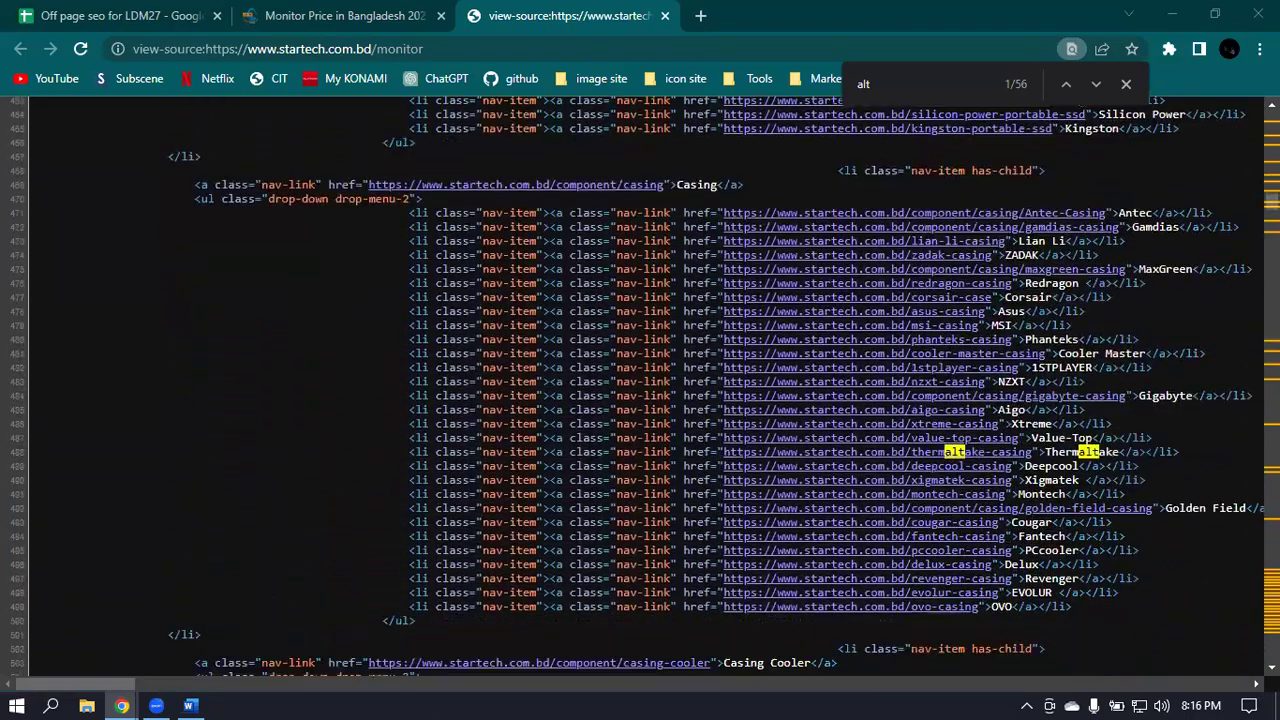
scroll(637, 386, "down", 7)
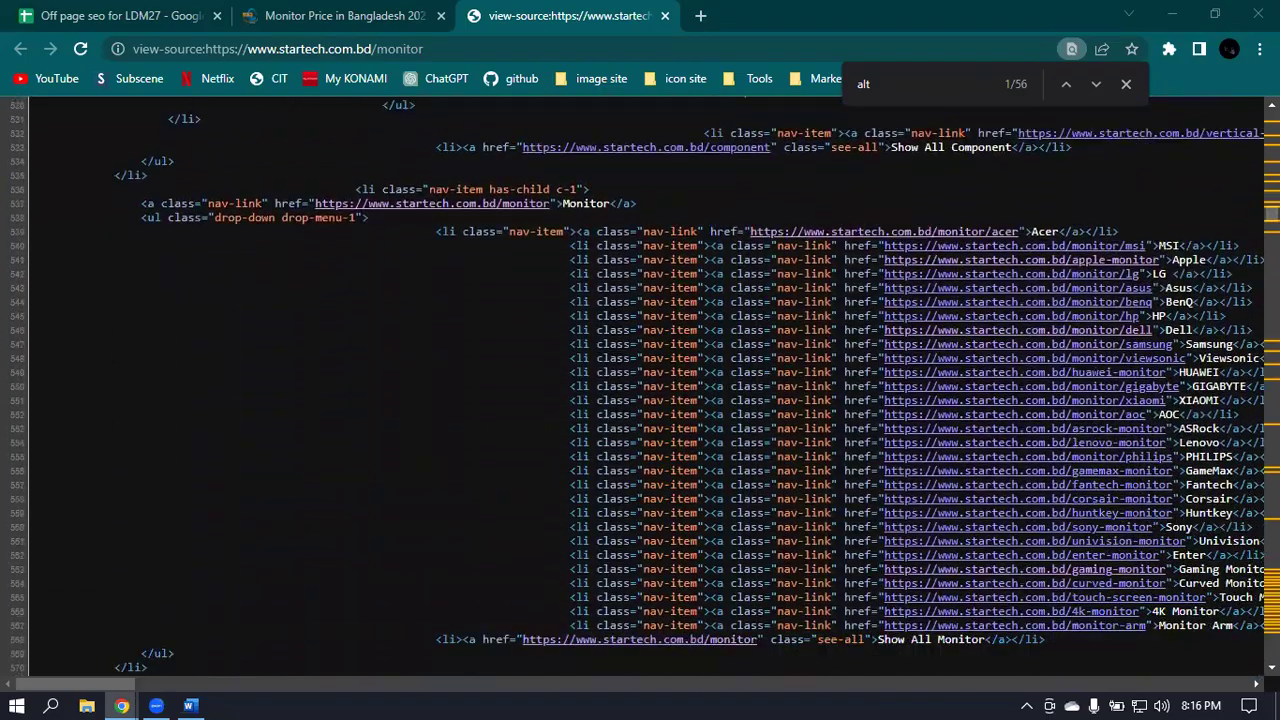
scroll(637, 386, "down", 6)
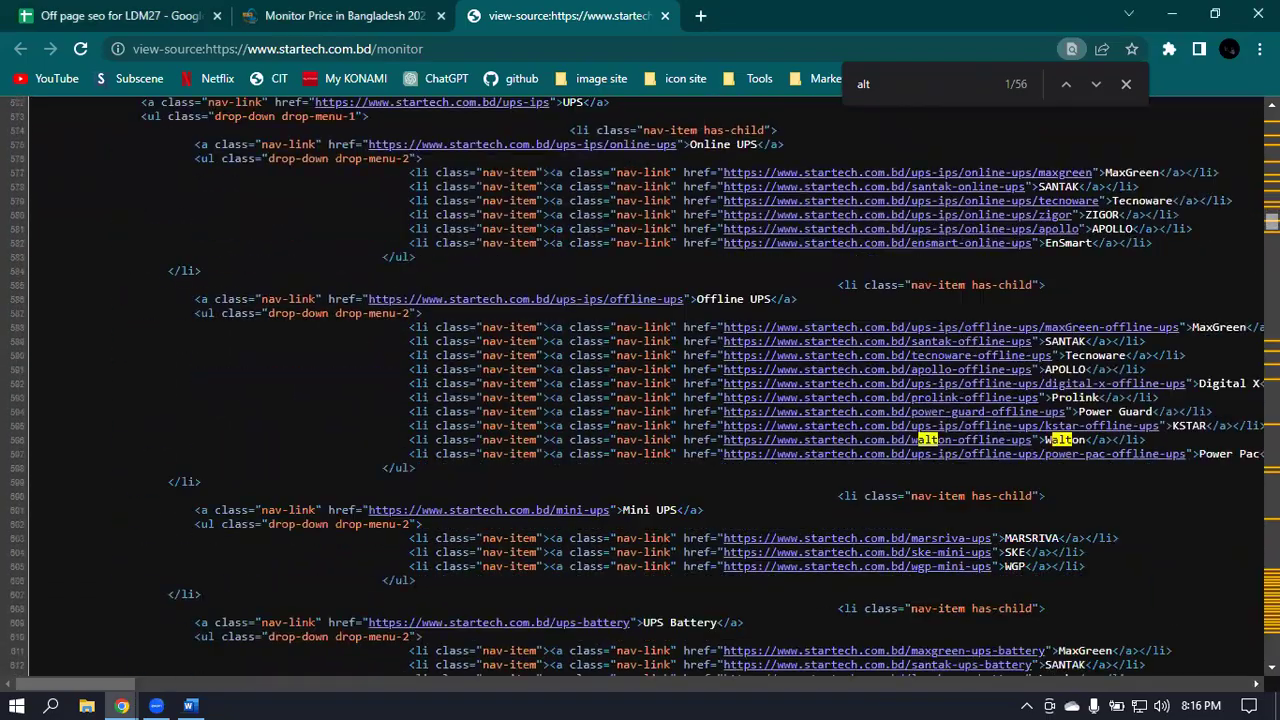
scroll(637, 386, "down", 12)
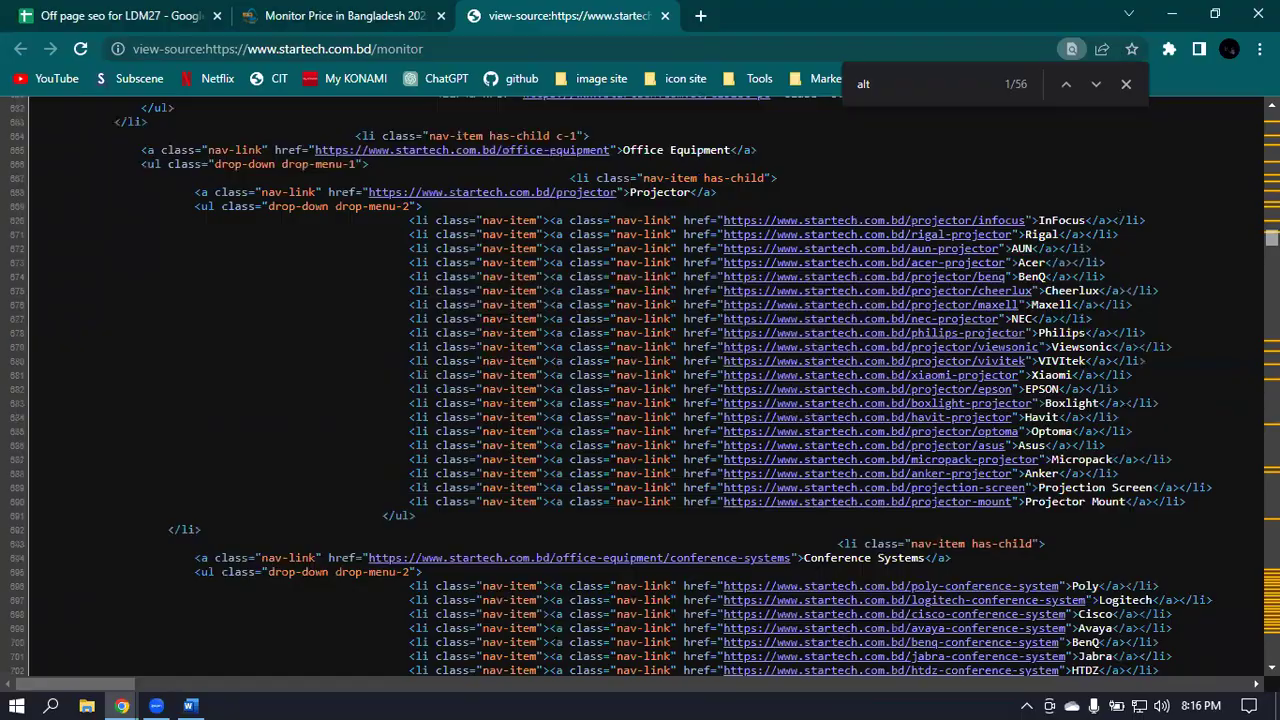
scroll(637, 386, "up", 7)
scroll(637, 386, "down", 20)
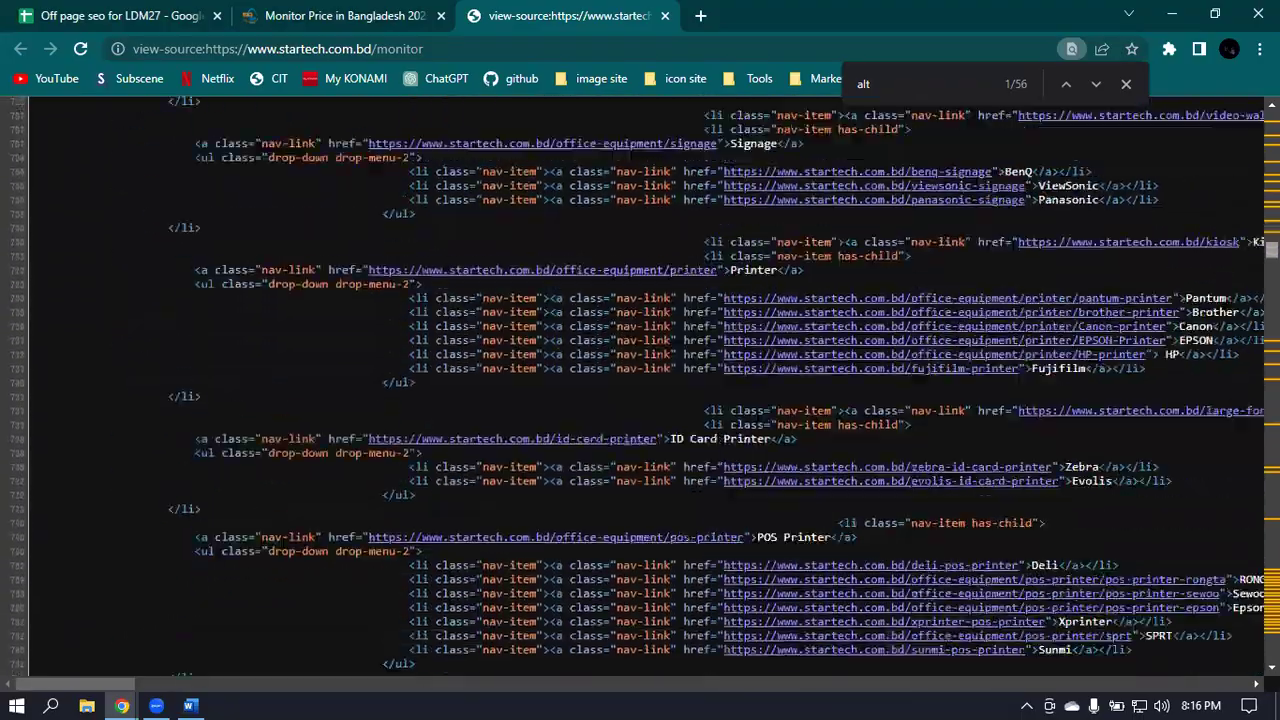
scroll(288, 250, "down", 20)
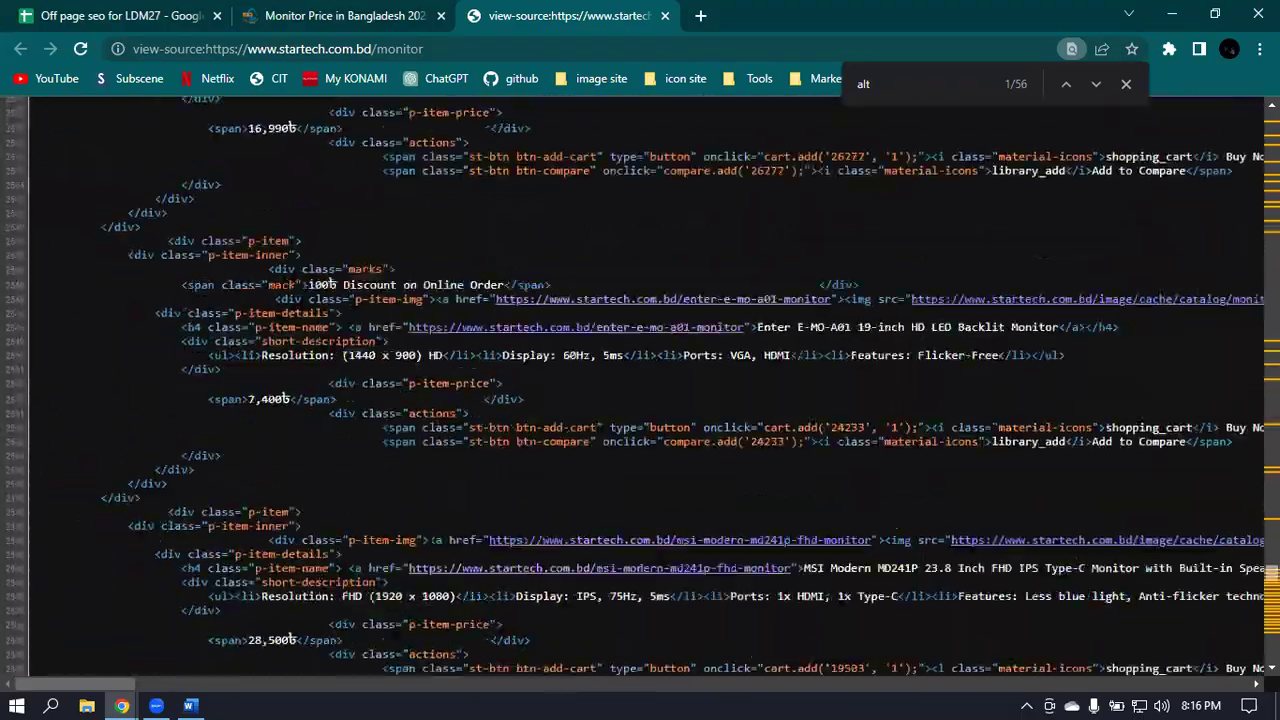
scroll(640, 386, "up", 5)
scroll(640, 386, "down", 4)
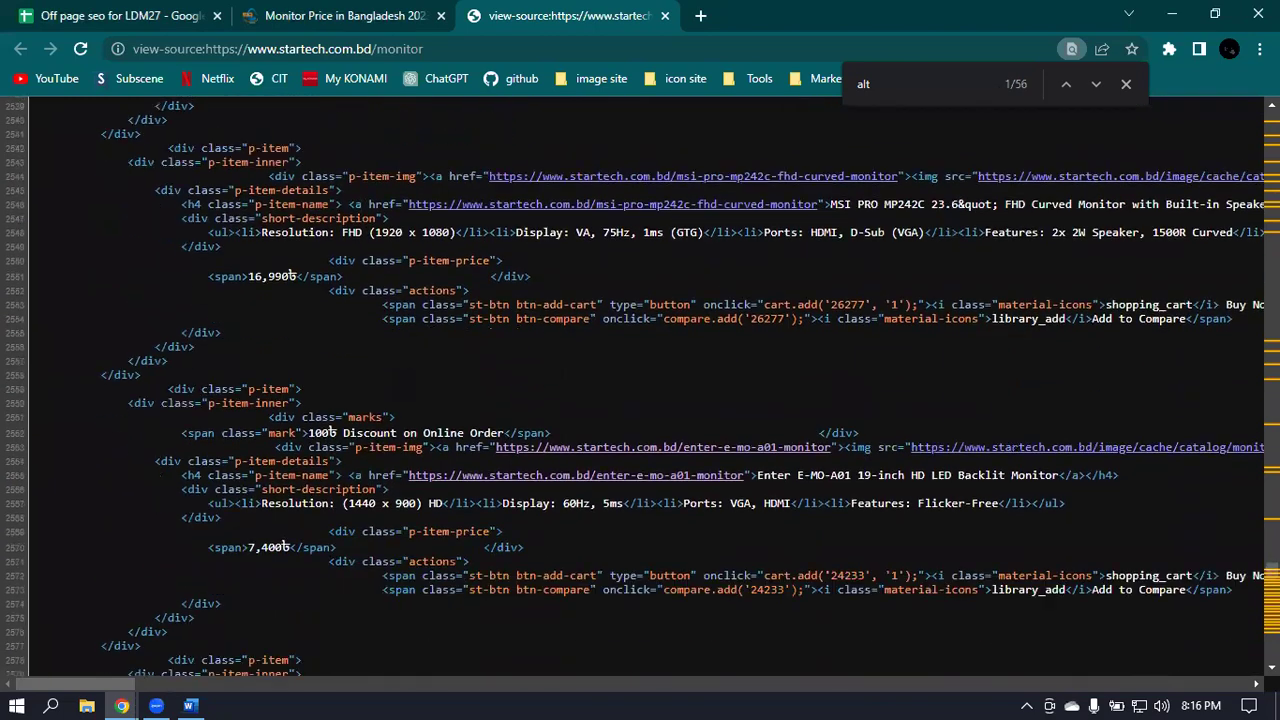
scroll(982, 592, "down", 9)
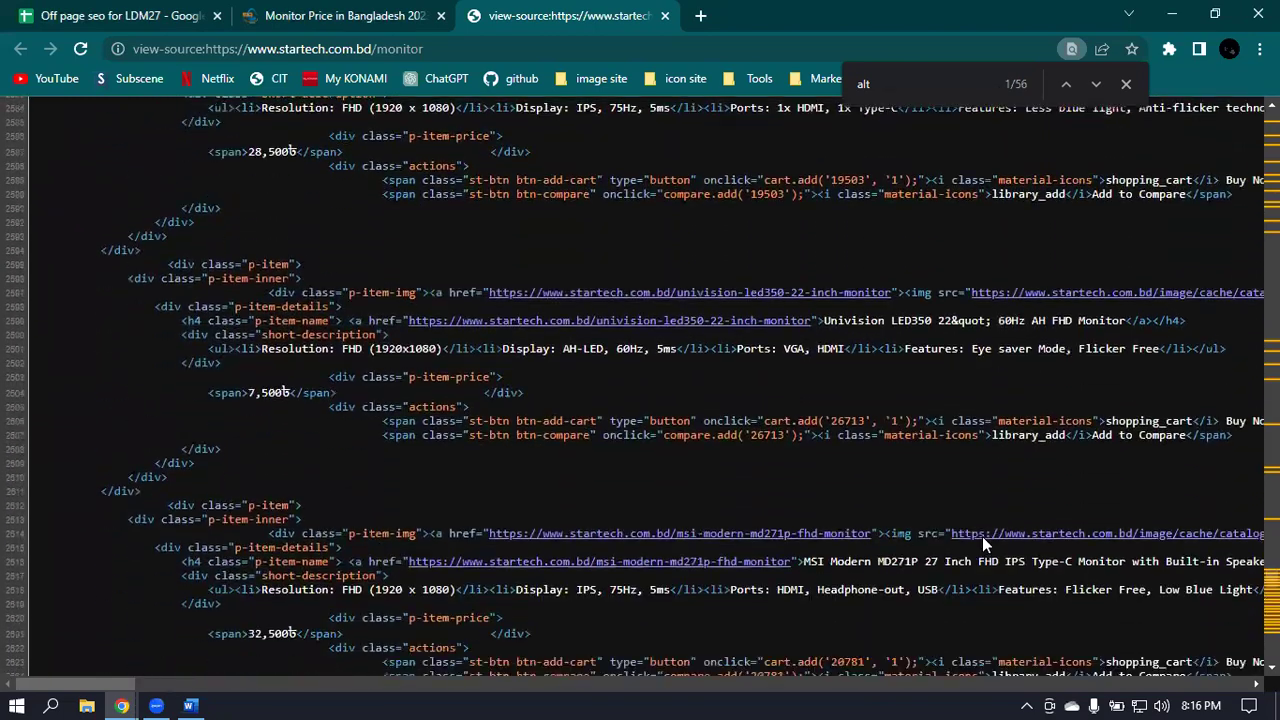
scroll(755, 565, "down", 1)
mouse_move(100, 686)
left_mouse_down()
mouse_move(130, 686)
mouse_move(100, 686)
left_mouse_up()
scroll(853, 471, "down", 4)
scroll(853, 471, "down", 8)
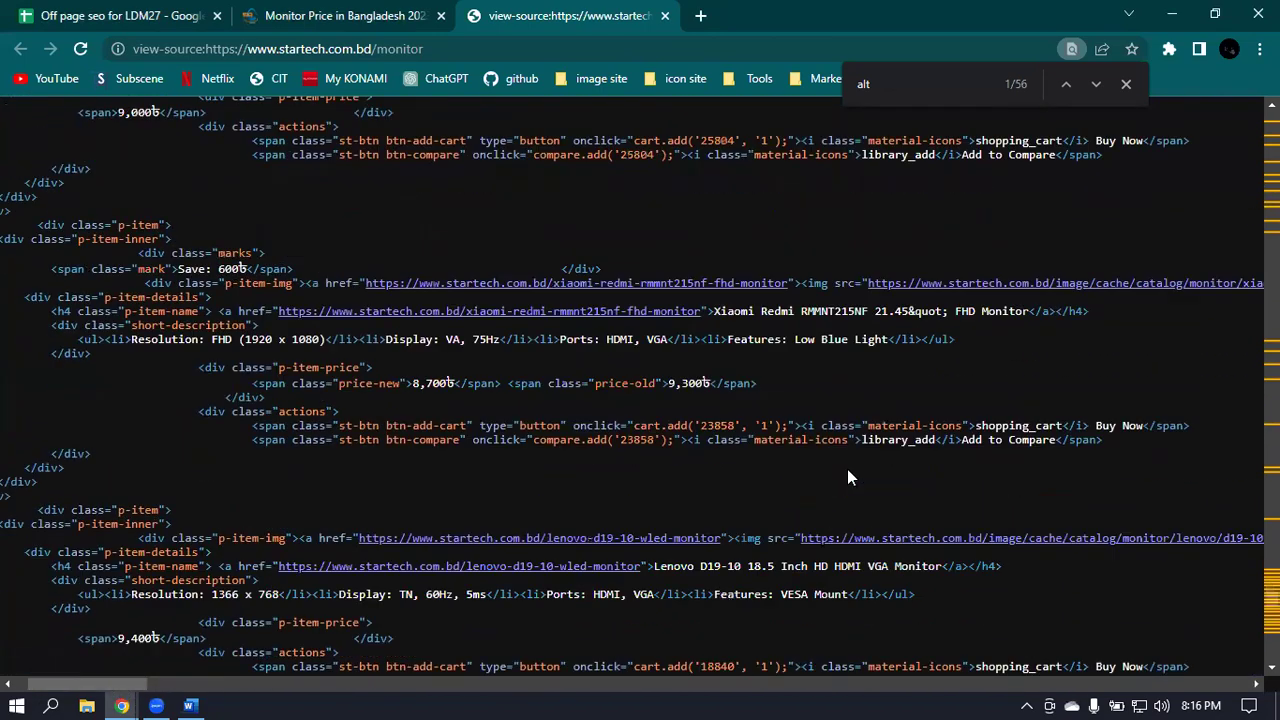
scroll(845, 472, "down", 4)
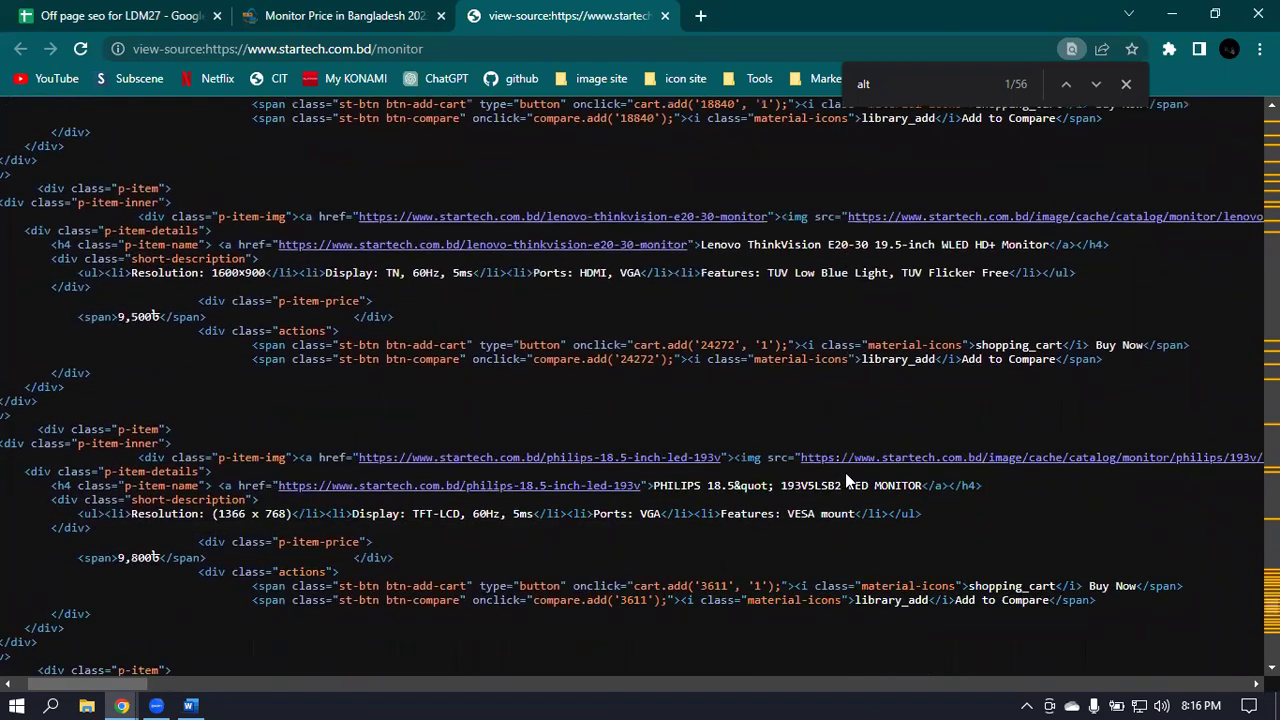
scroll(849, 478, "down", 1)
scroll(849, 478, "down", 7)
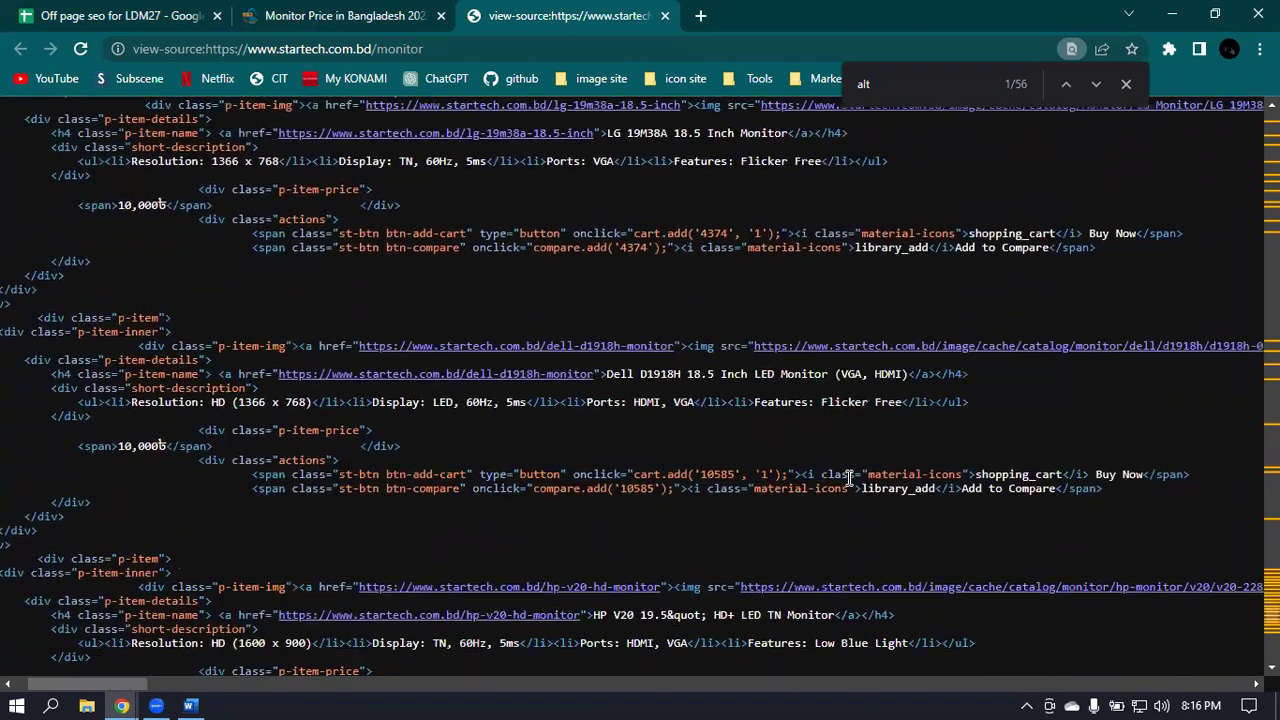
Highlight "Dell D1918H 18.5 Inch LED Monitor" in the Dell product image's alt attribute and close the "alt" search.
left_click_drag(95, 684, 186, 697)
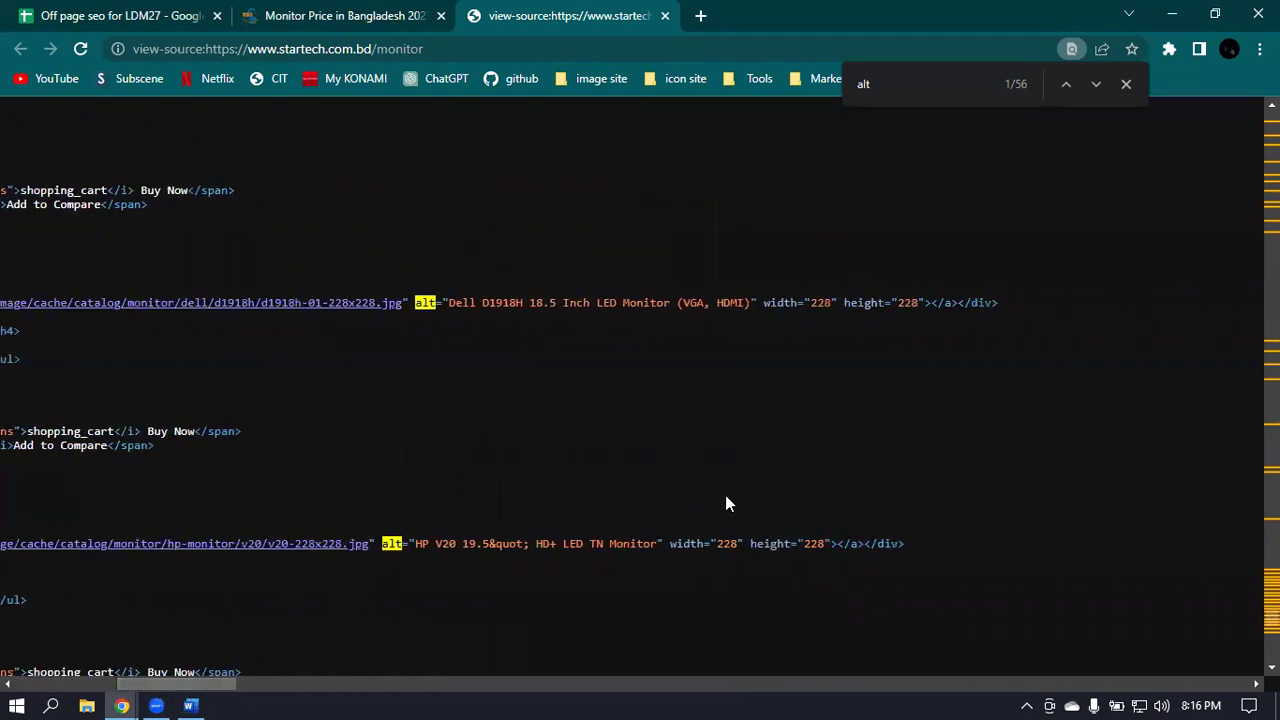
left_click_drag(449, 304, 678, 303)
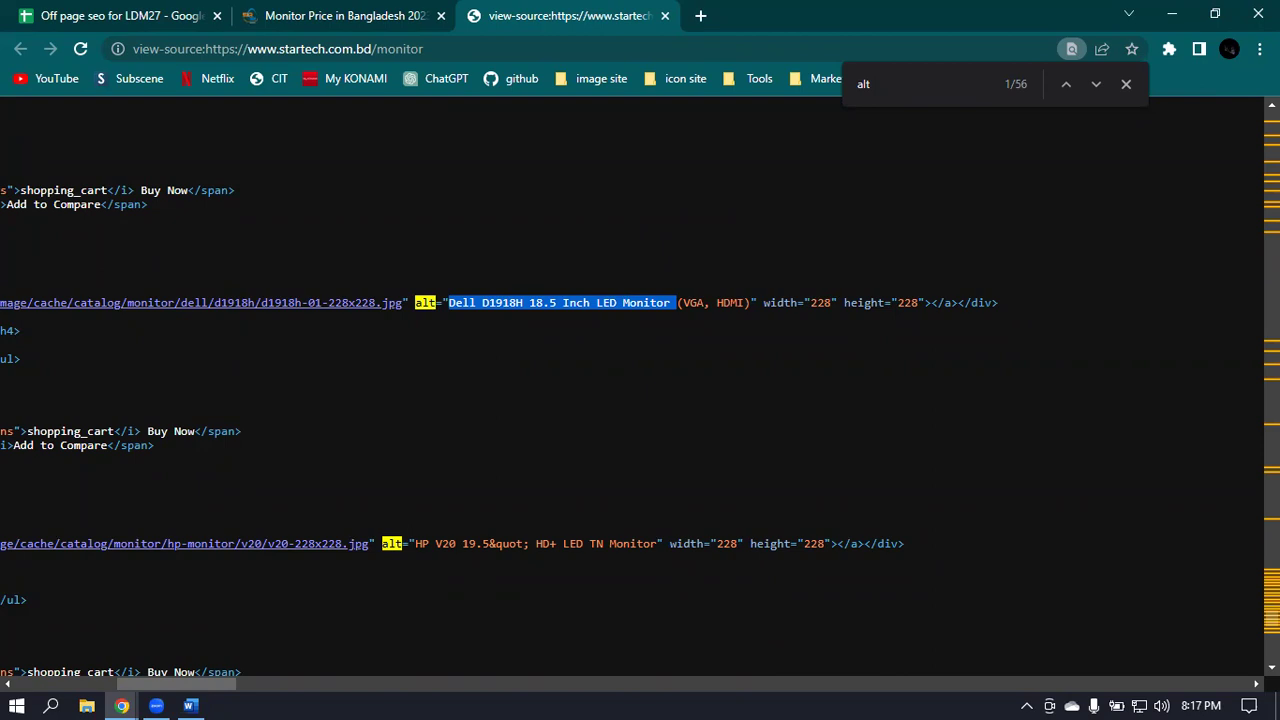
left_click(1134, 85)
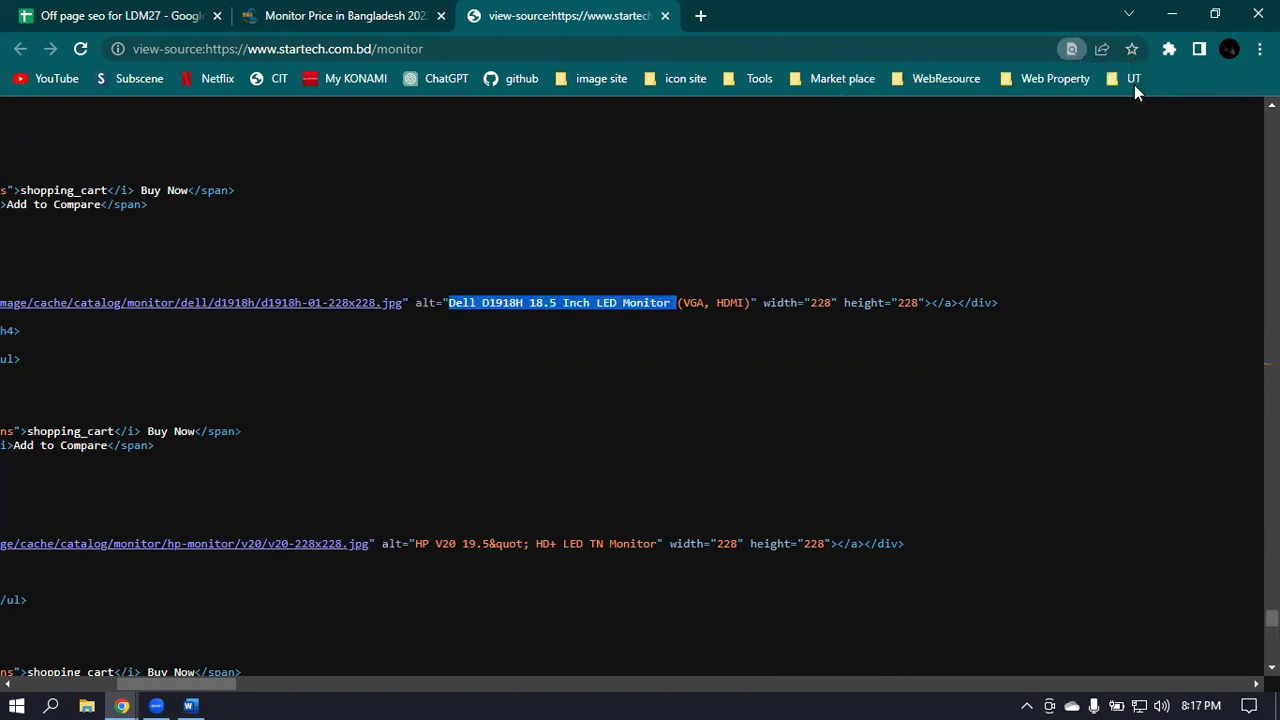
Leave the browser and open index.html from the gym folder inside ES RWD 2007 on drive D:.
key("ctrl+shift+Tab")
key("ctrl+shift+Tab")
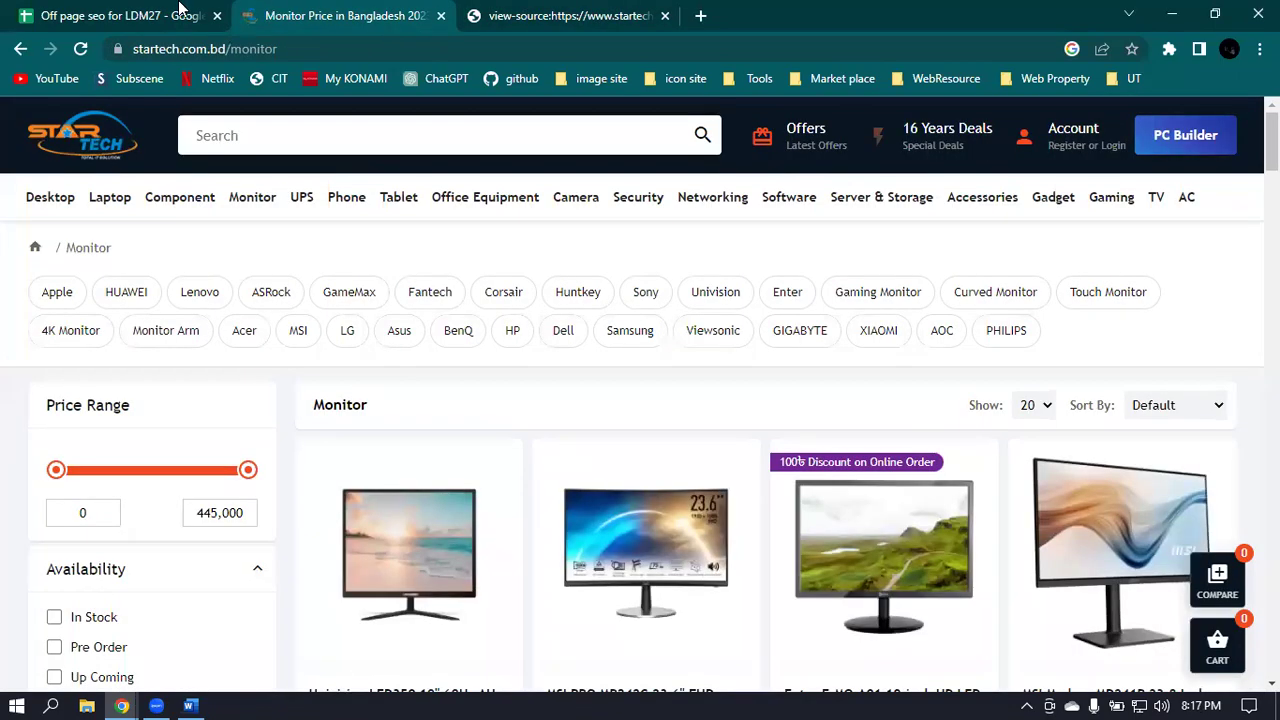
left_click(1176, 11)
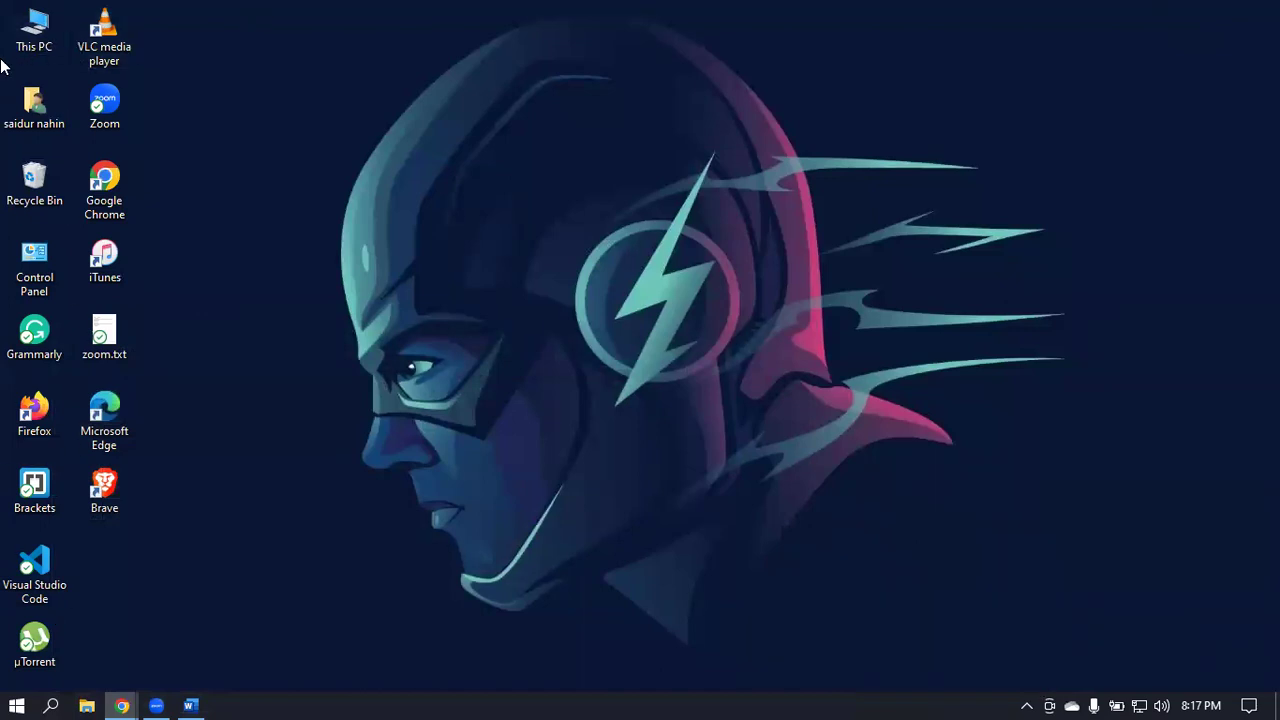
mouse_move(121, 705)
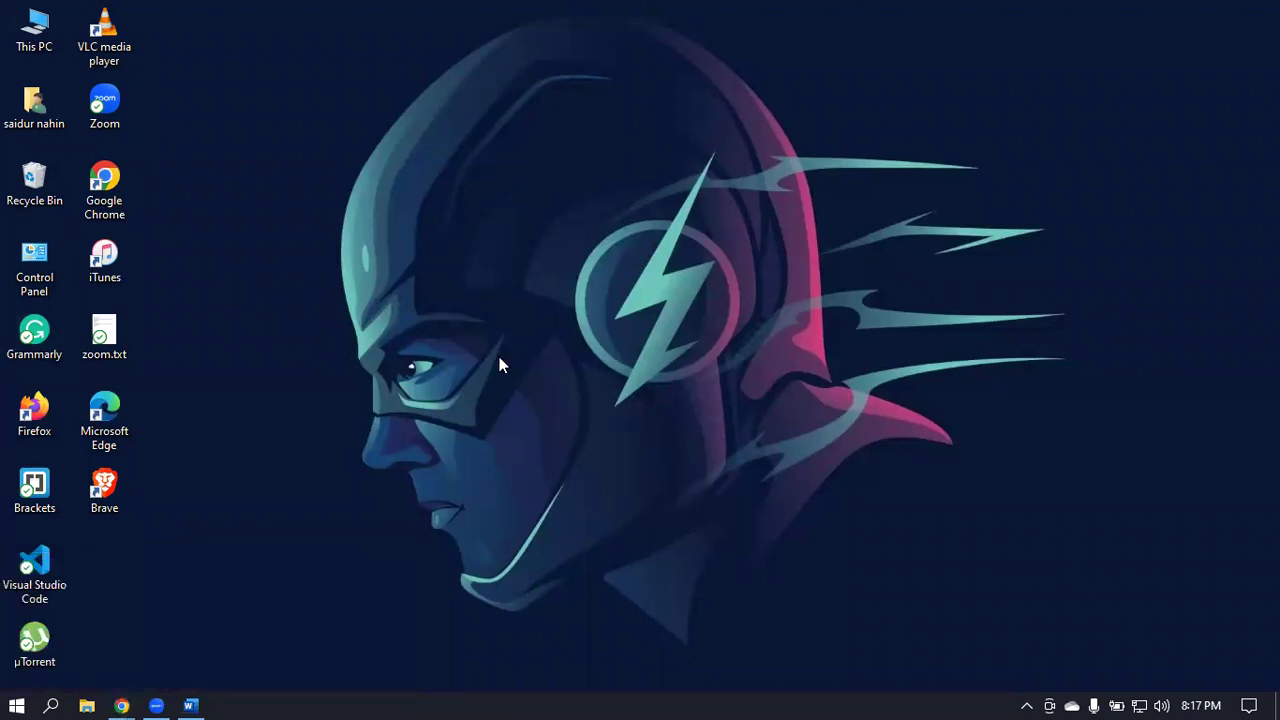
double_click(20, 35)
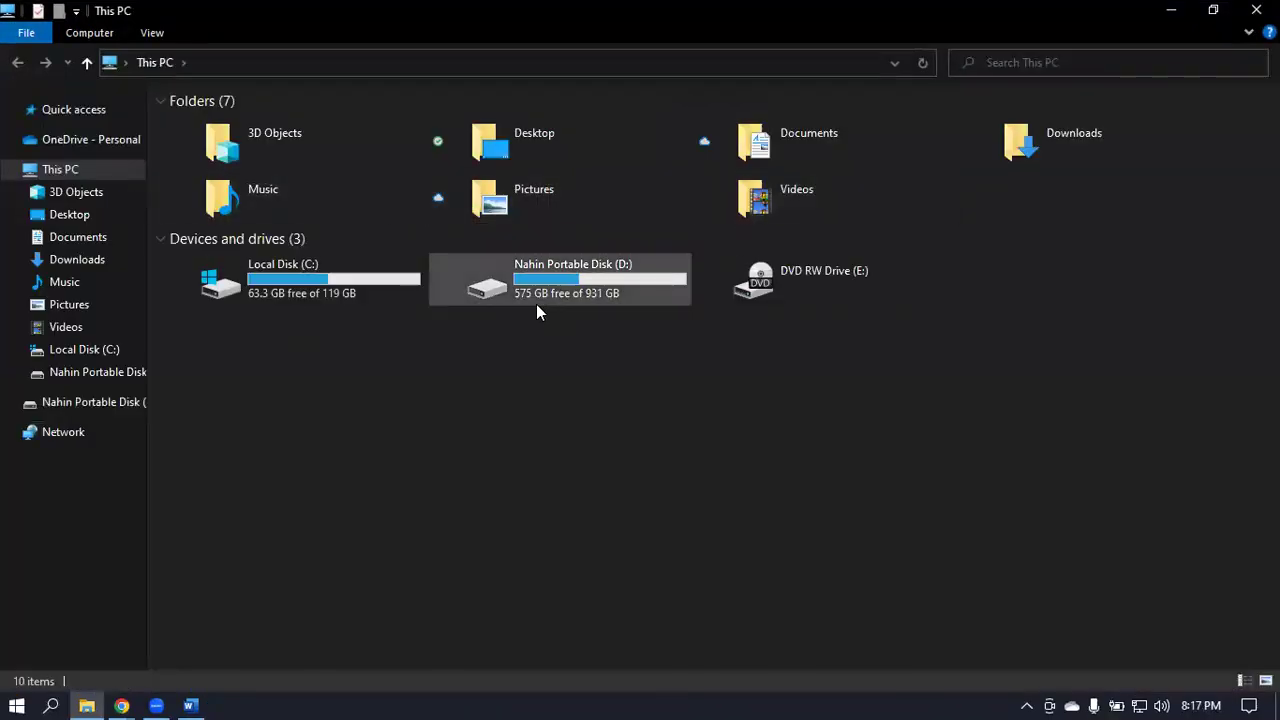
double_click(481, 289)
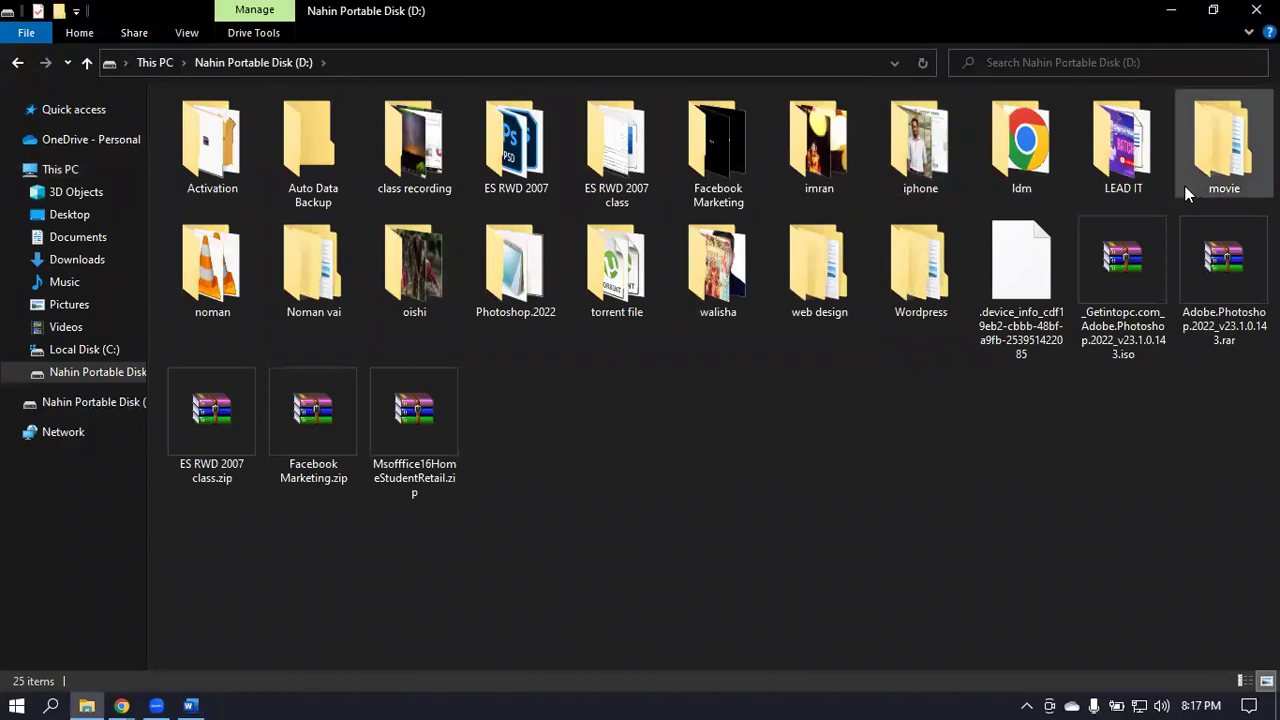
double_click(510, 150)
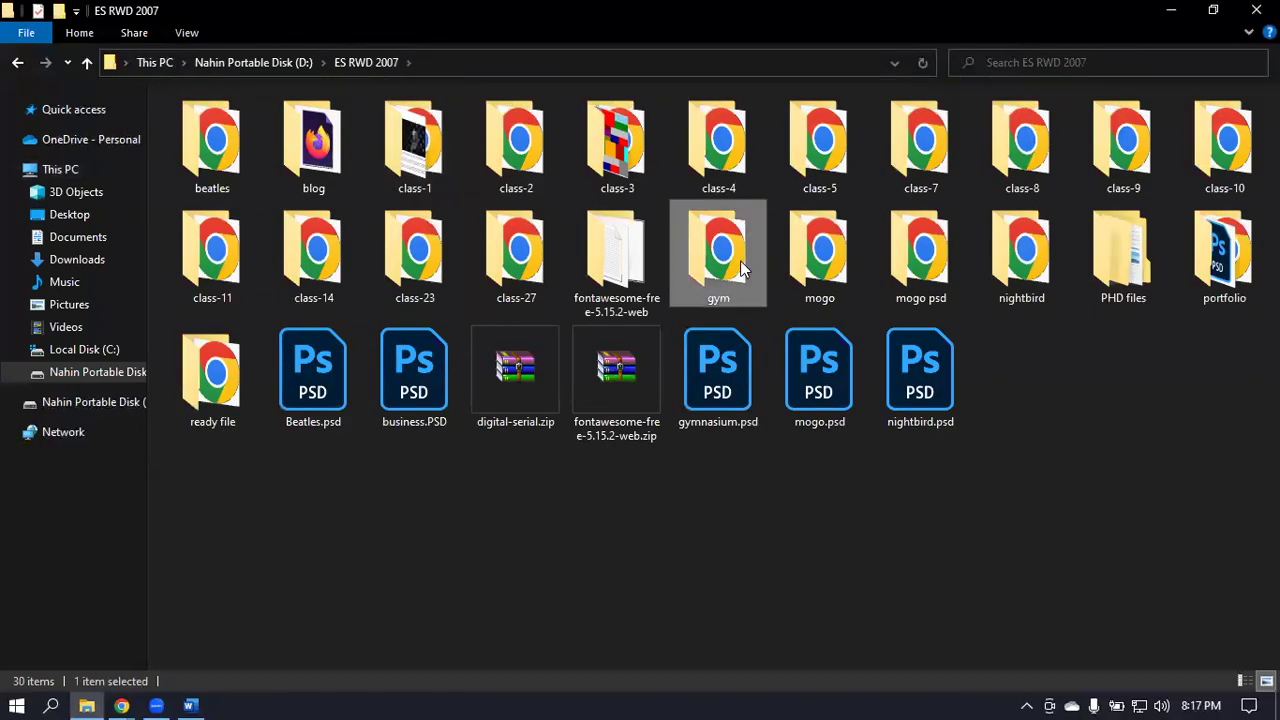
double_click(740, 260)
double_click(729, 137)
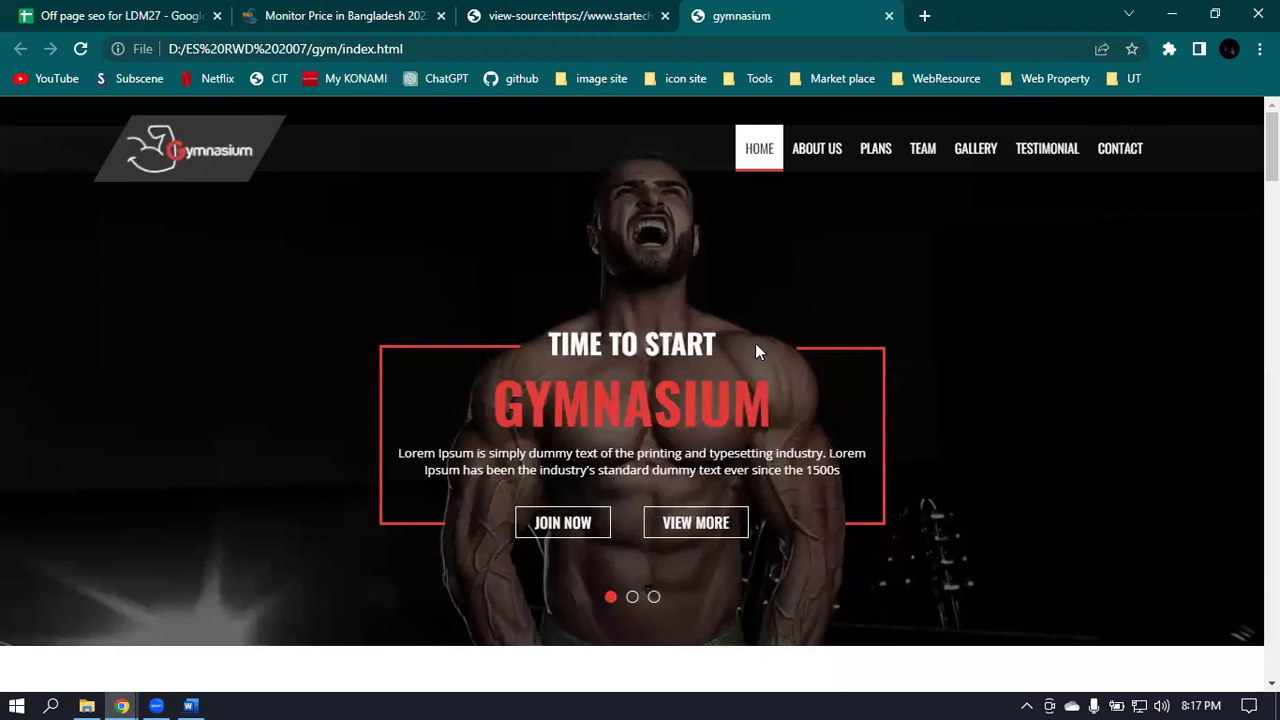
Look through the gymnasium page from the banner down to the images in the Our Gallery section.
scroll(928, 262, "down", 3)
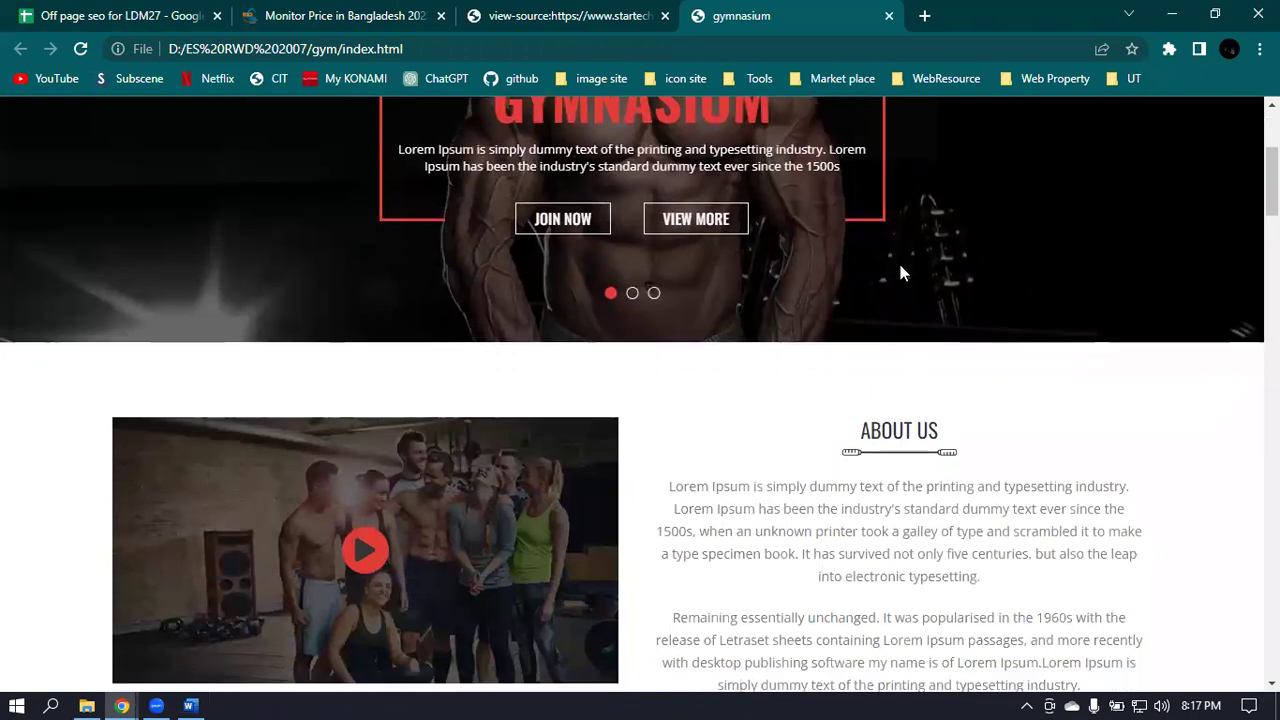
scroll(900, 268, "down", 6)
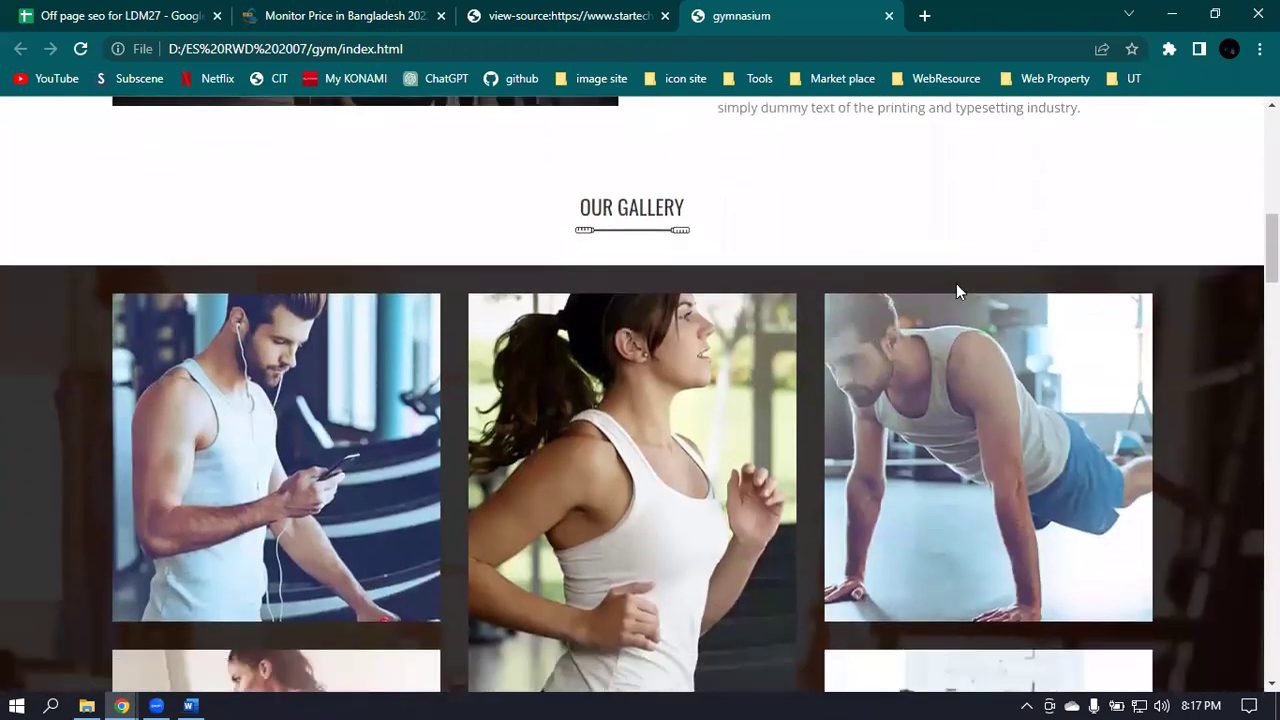
scroll(956, 283, "down", 2)
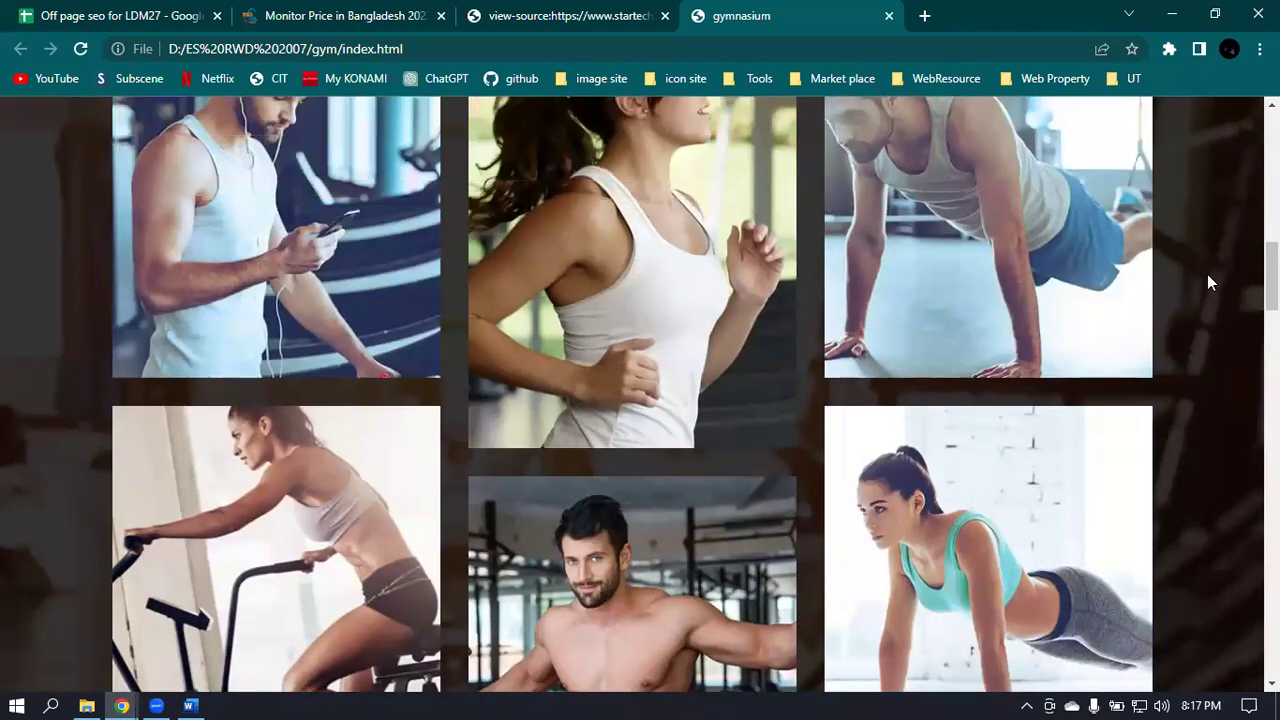
scroll(1208, 281, "up", 2)
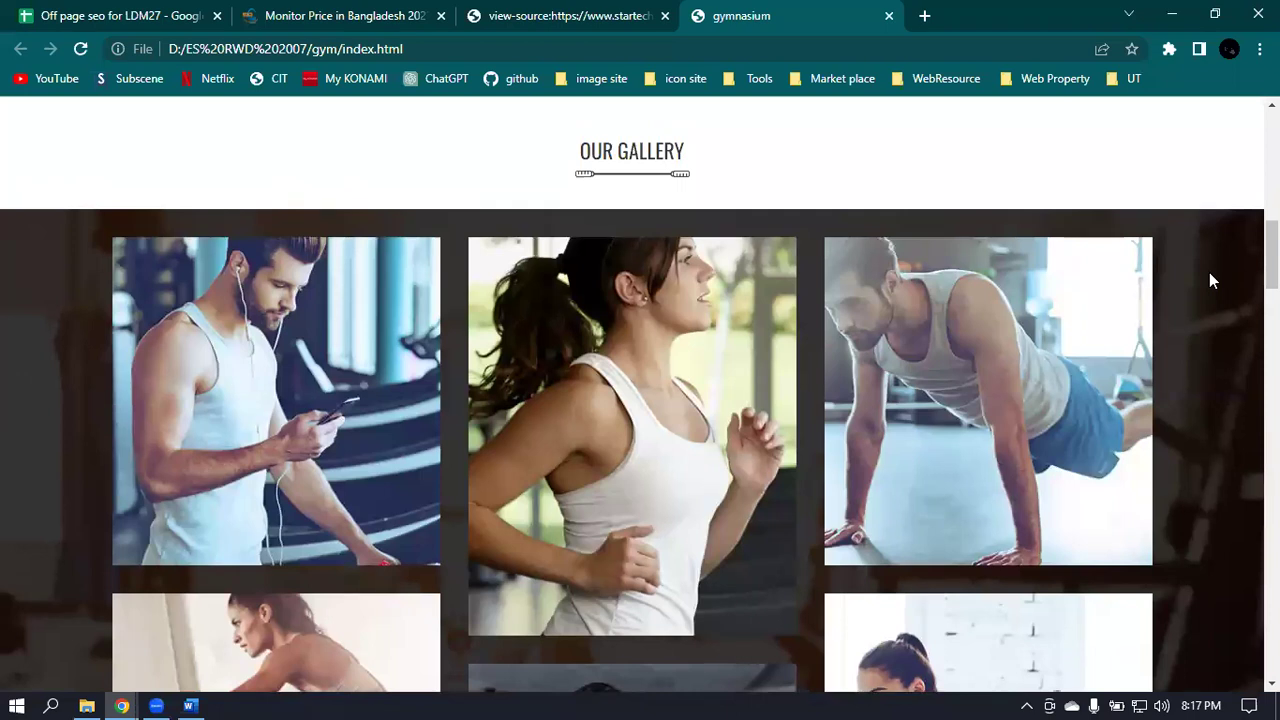
scroll(1211, 281, "down", 4)
scroll(1211, 281, "up", 3)
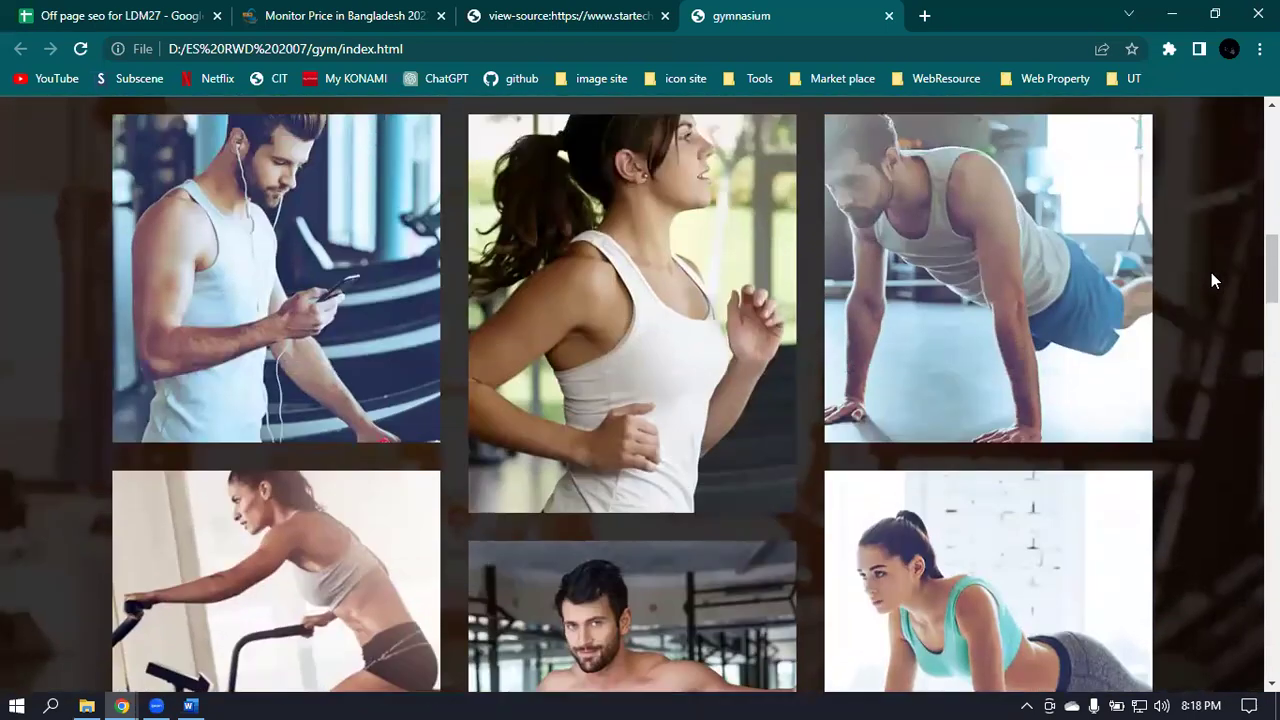
scroll(1211, 281, "up", 1)
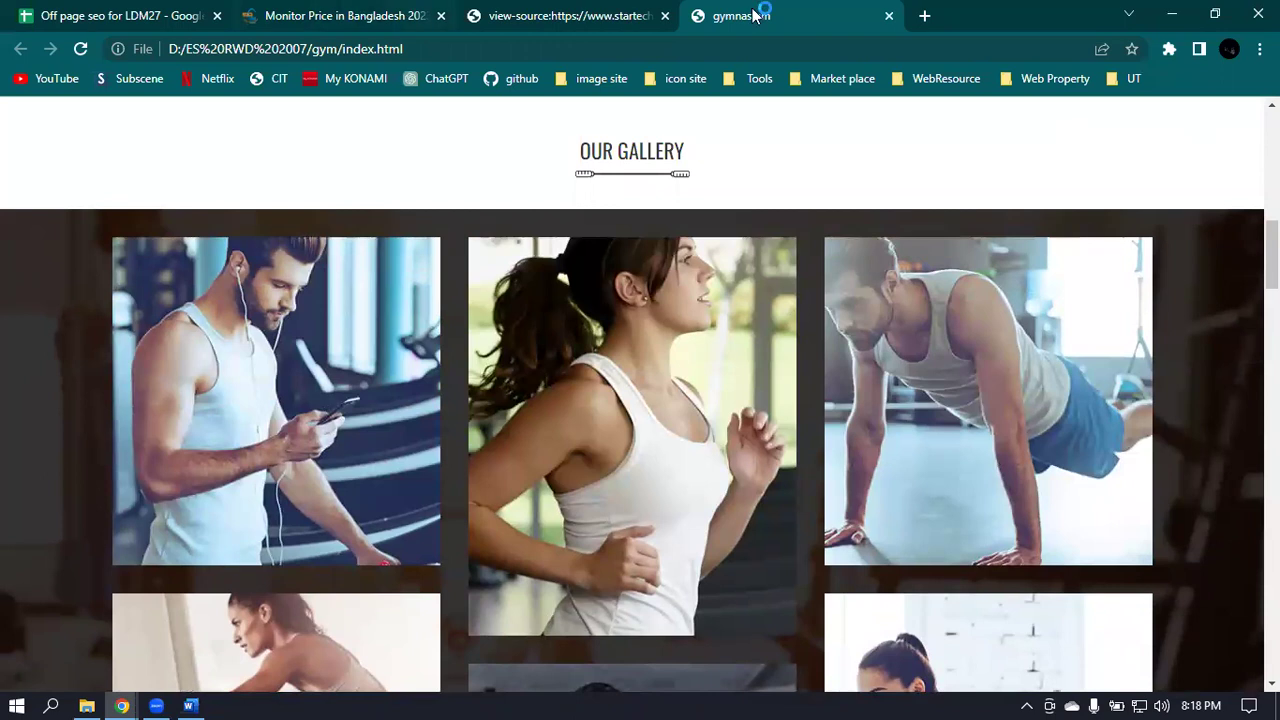
Return to the gym folder in File Explorer and open index.html in Brackets.
left_click(506, 10)
left_click(784, 14)
left_click(1182, 10)
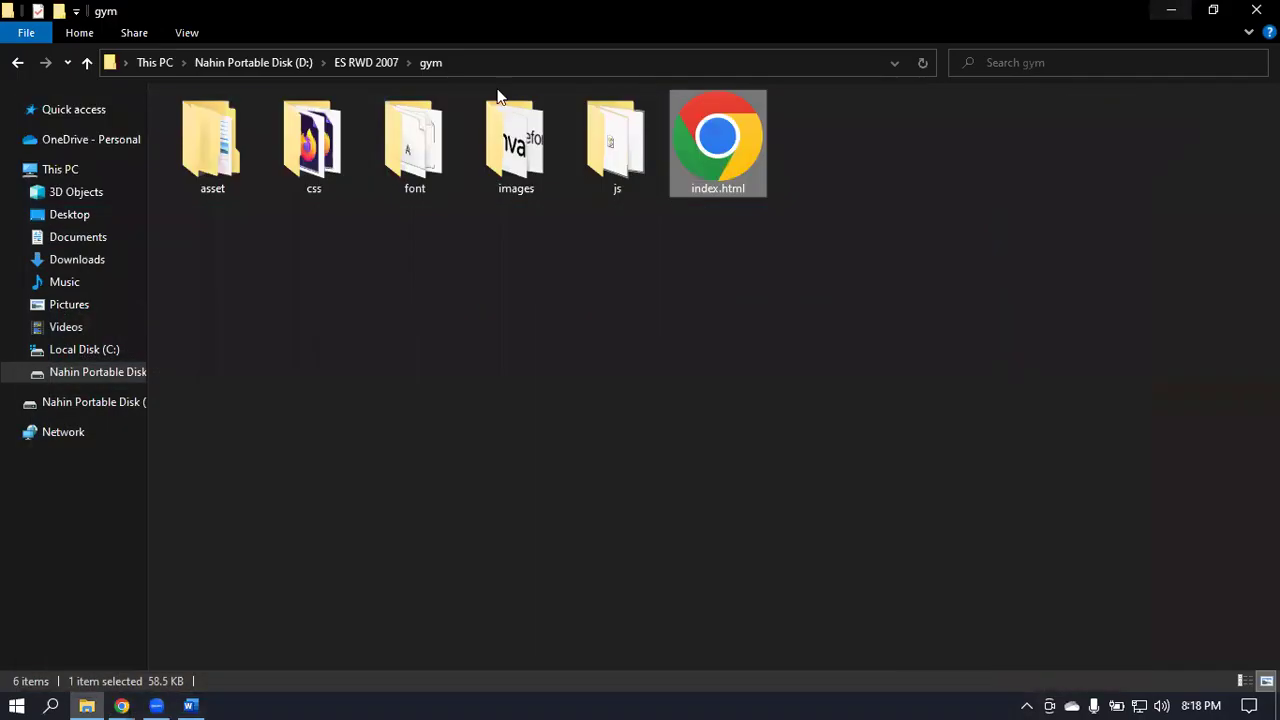
right_click(698, 134)
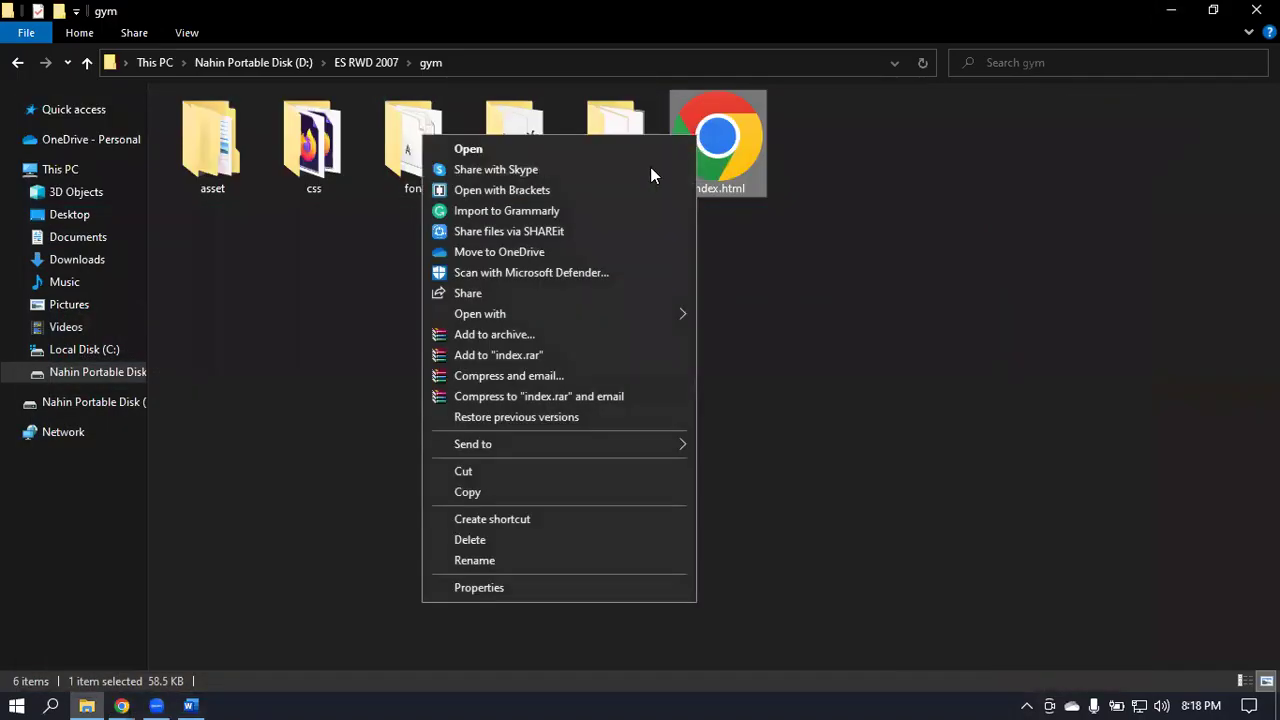
left_click(497, 187)
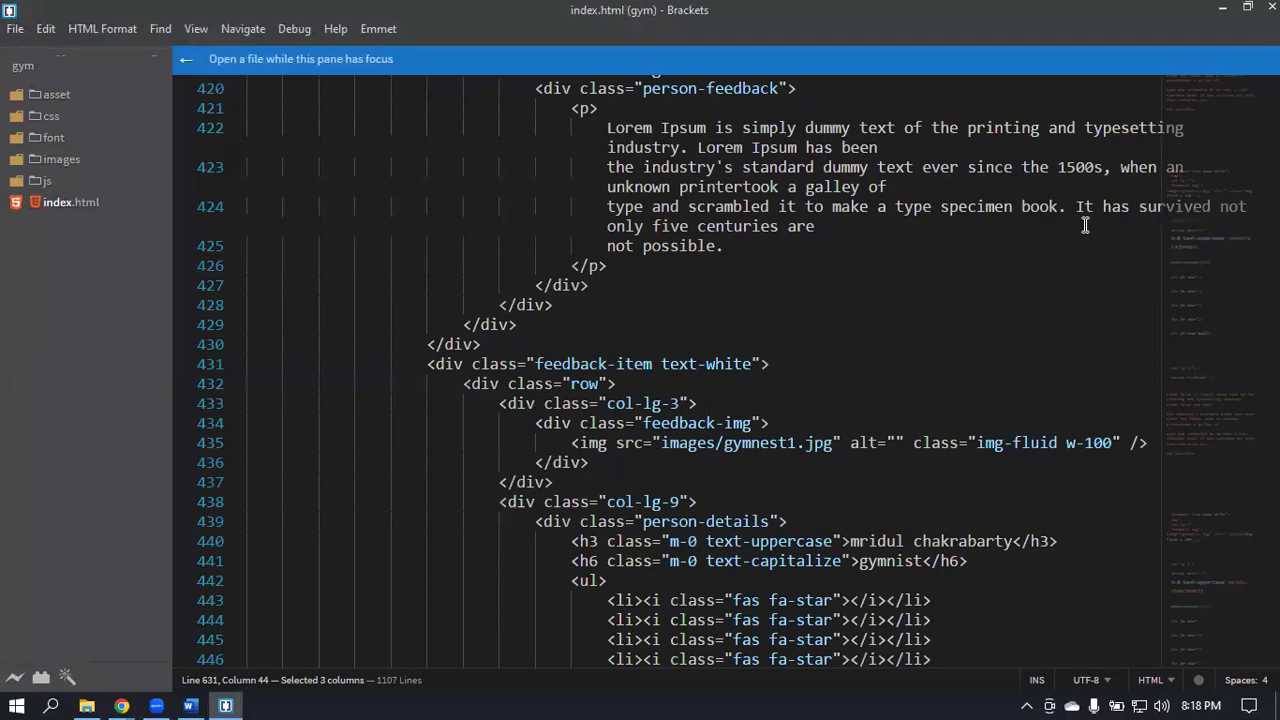
Examine the index.html code from the head and navbar through the banner slides to the about section.
scroll(901, 305, "up", 9)
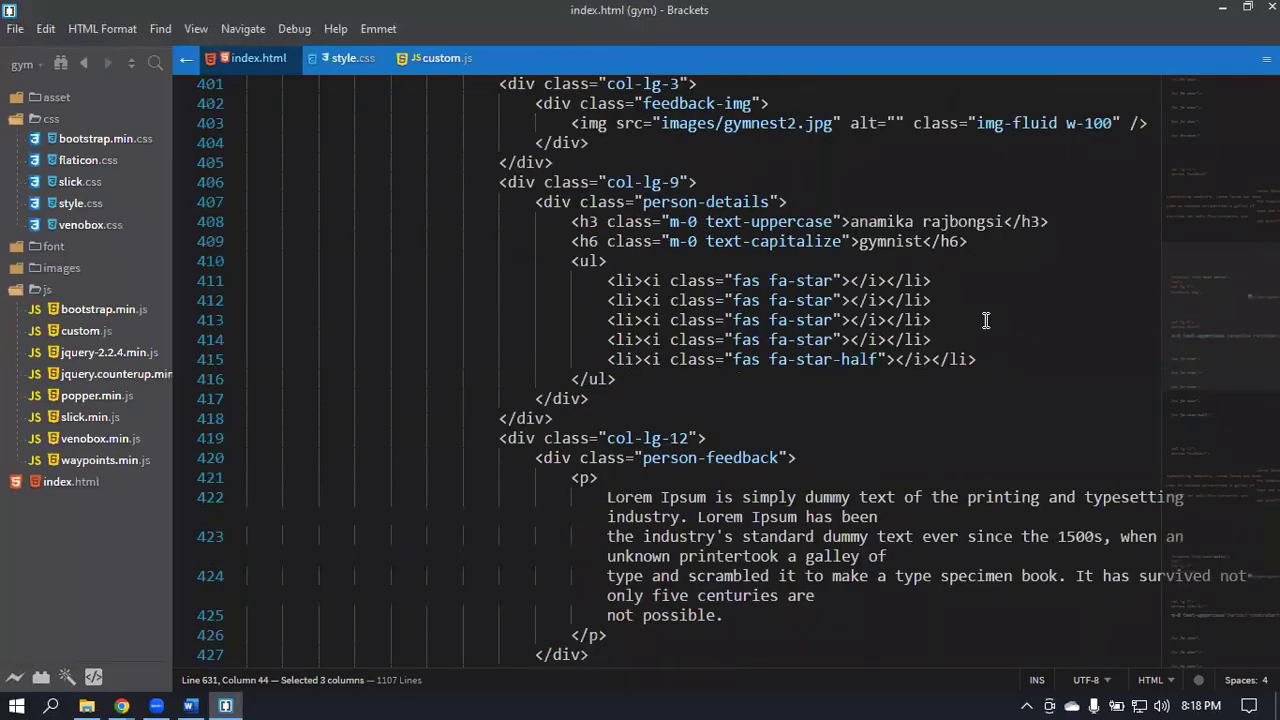
scroll(989, 320, "up", 4)
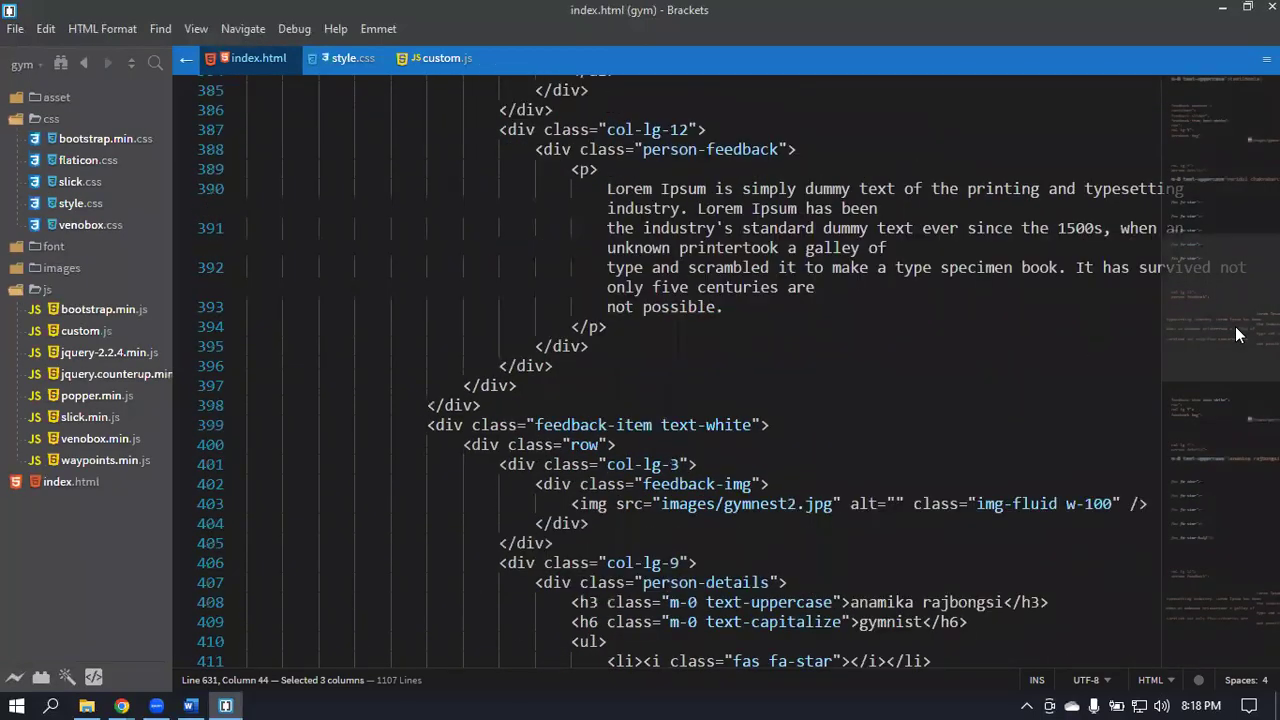
left_click_drag(1233, 251, 1245, 95)
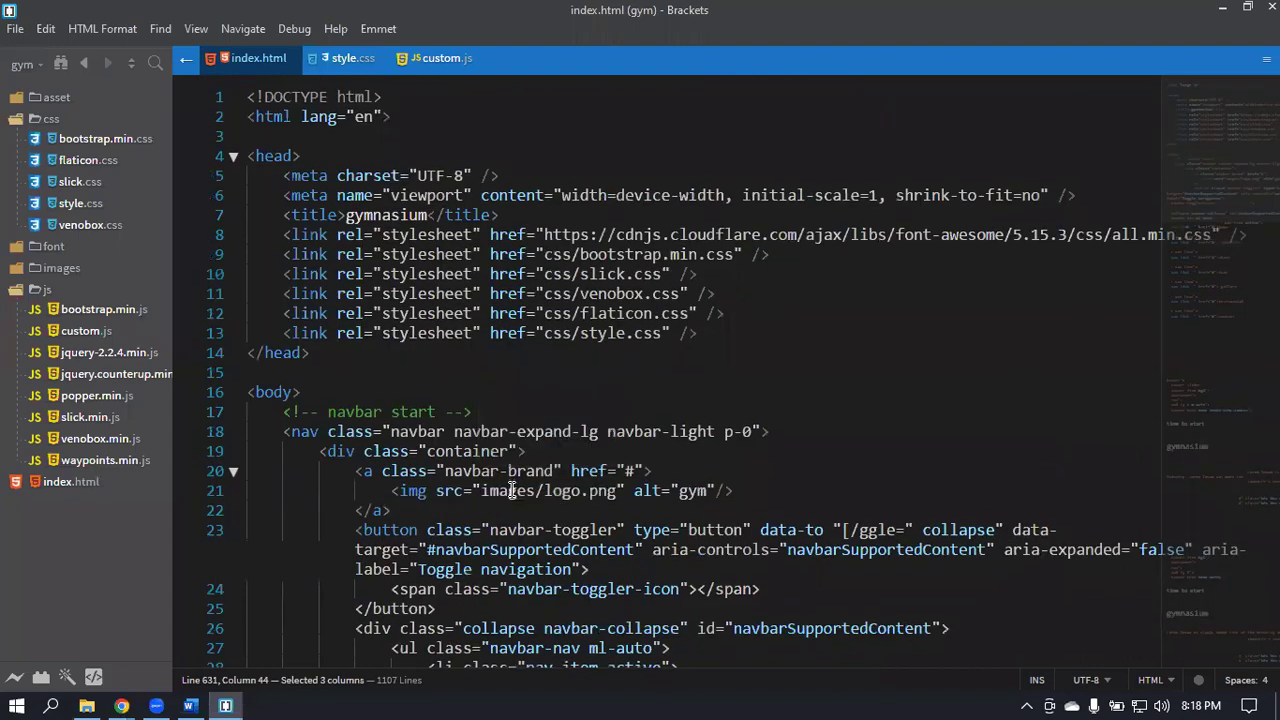
scroll(515, 486, "down", 3)
scroll(519, 484, "down", 8)
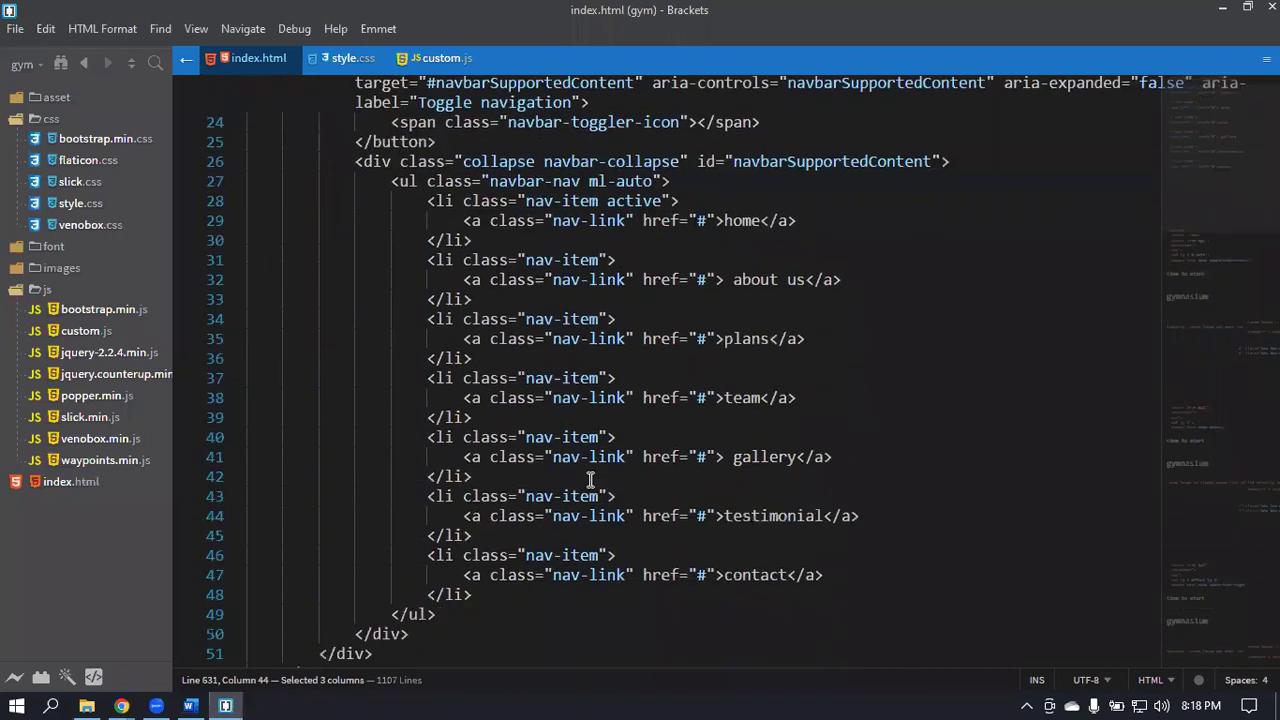
scroll(590, 480, "down", 4)
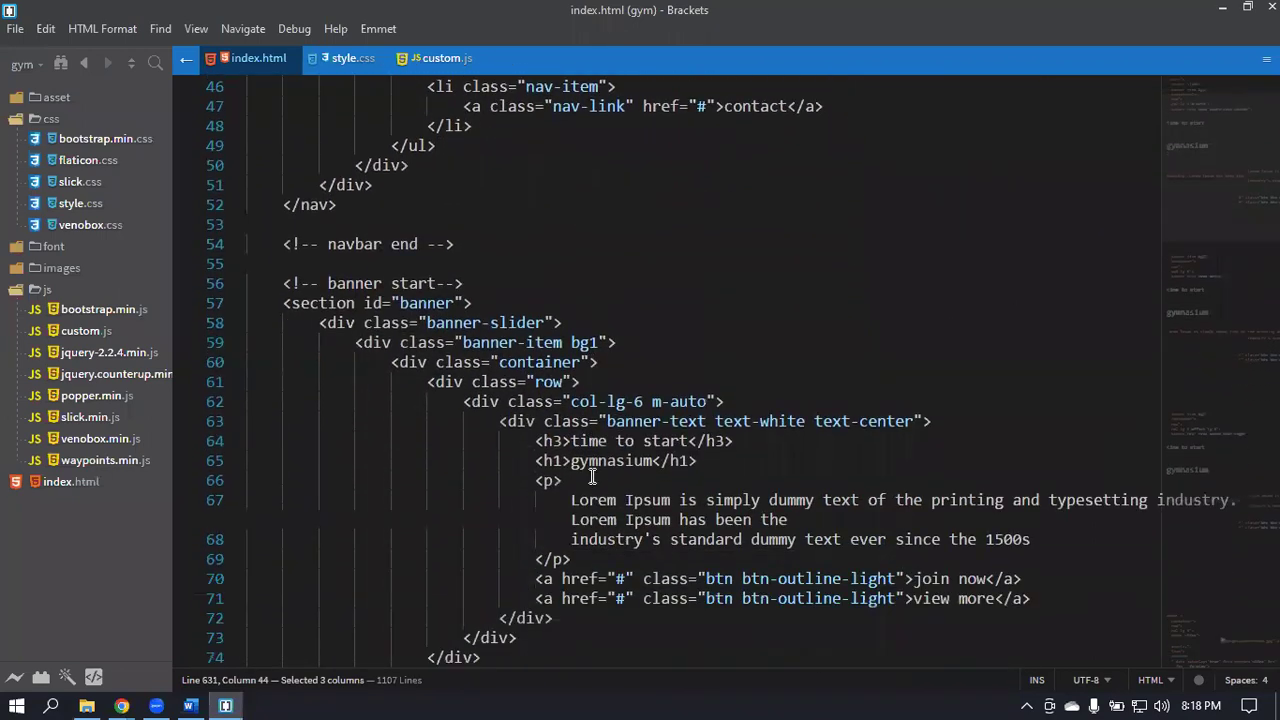
scroll(592, 478, "down", 3)
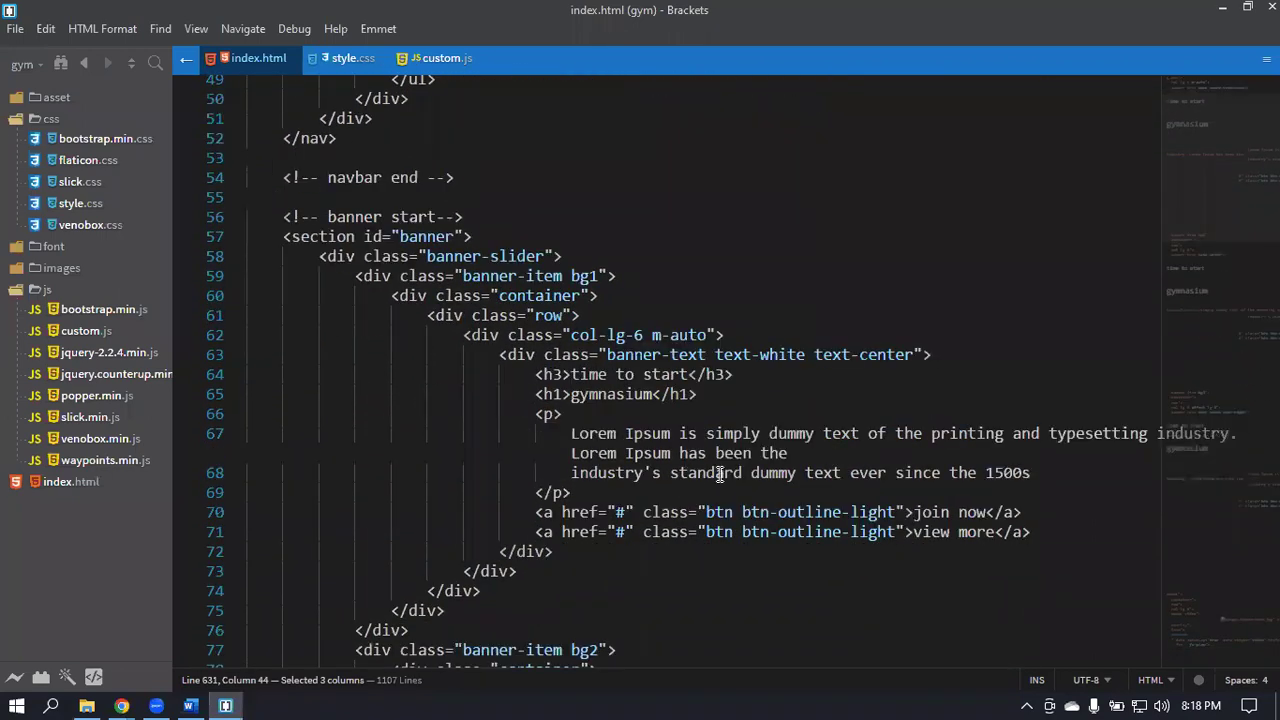
scroll(757, 335, "down", 6)
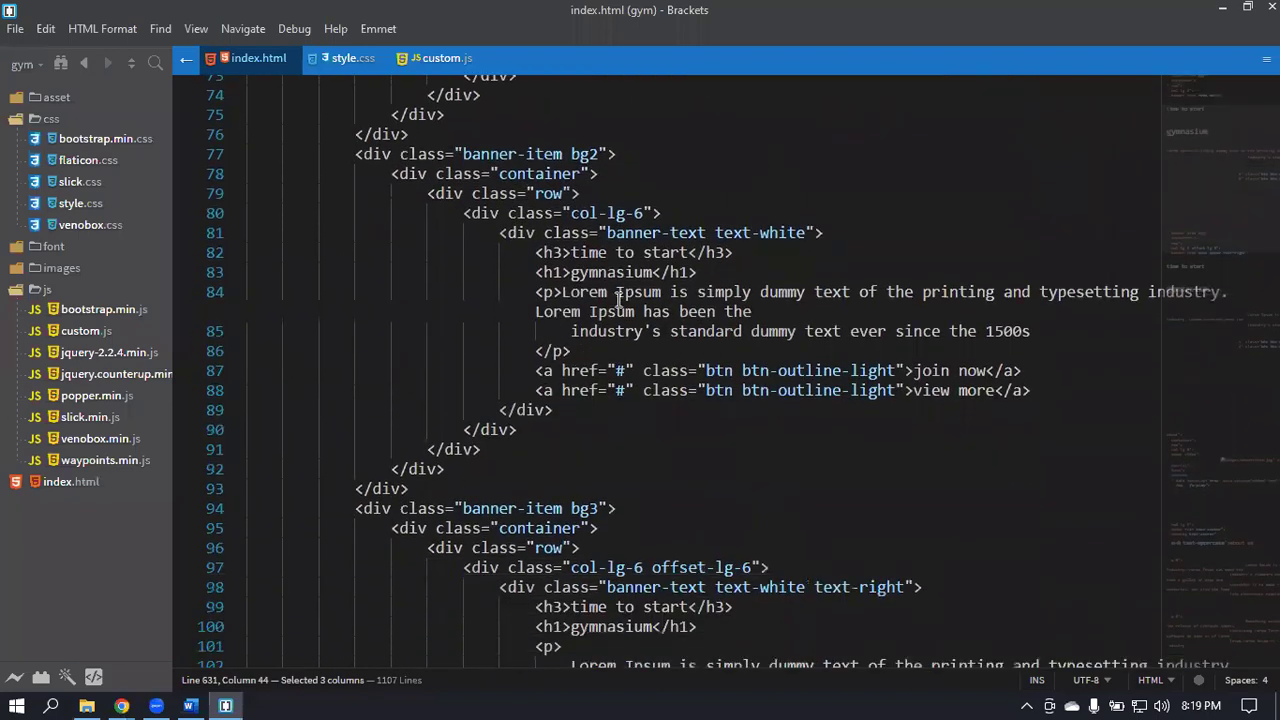
scroll(558, 376, "down", 2)
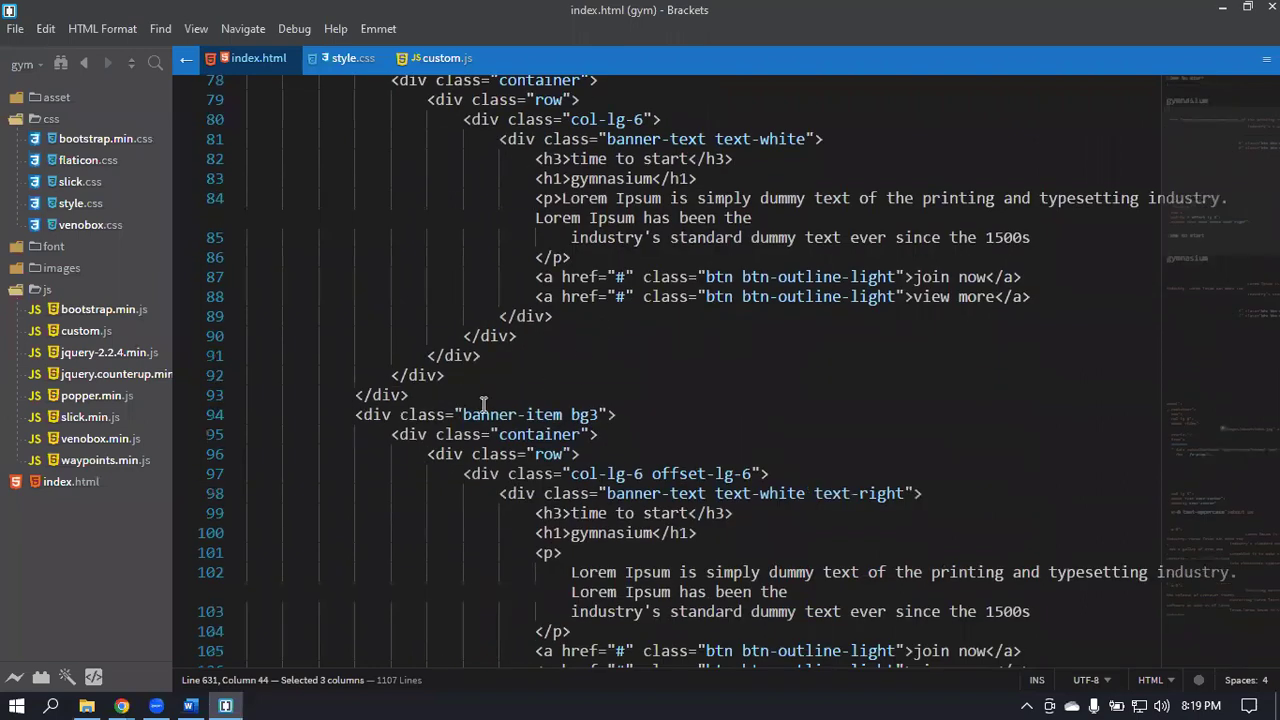
scroll(608, 494, "down", 2)
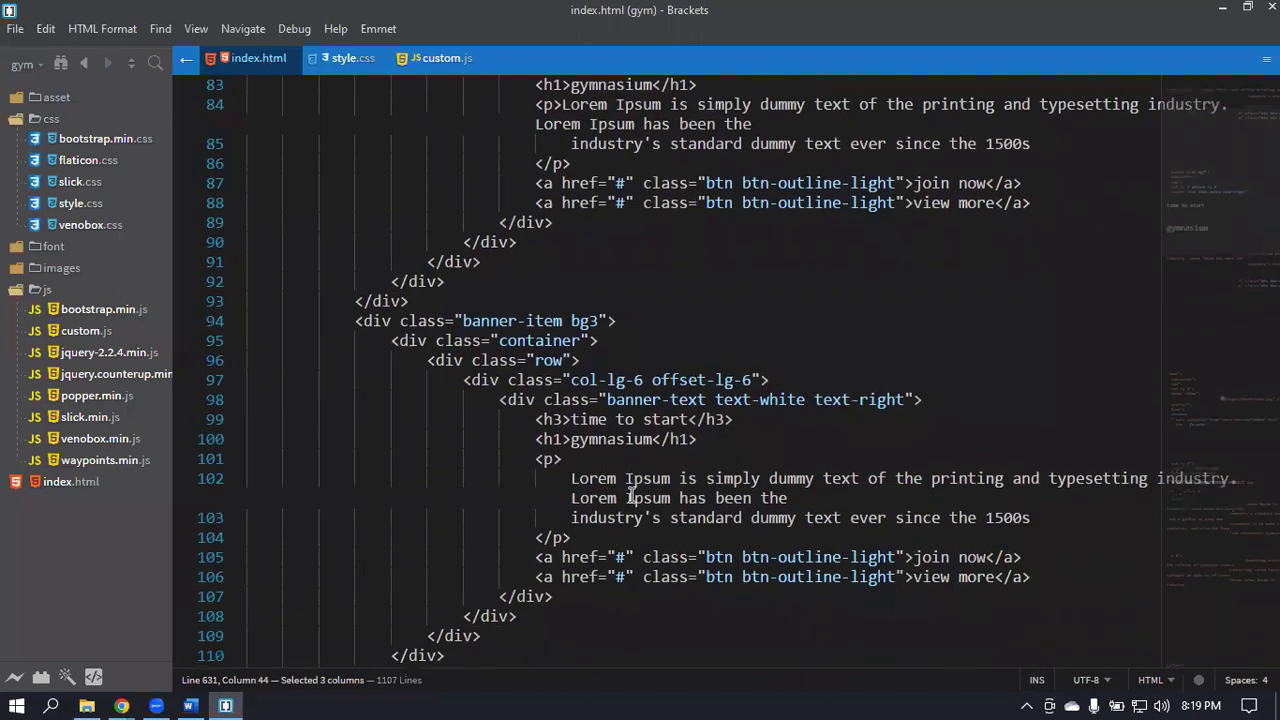
scroll(625, 492, "down", 6)
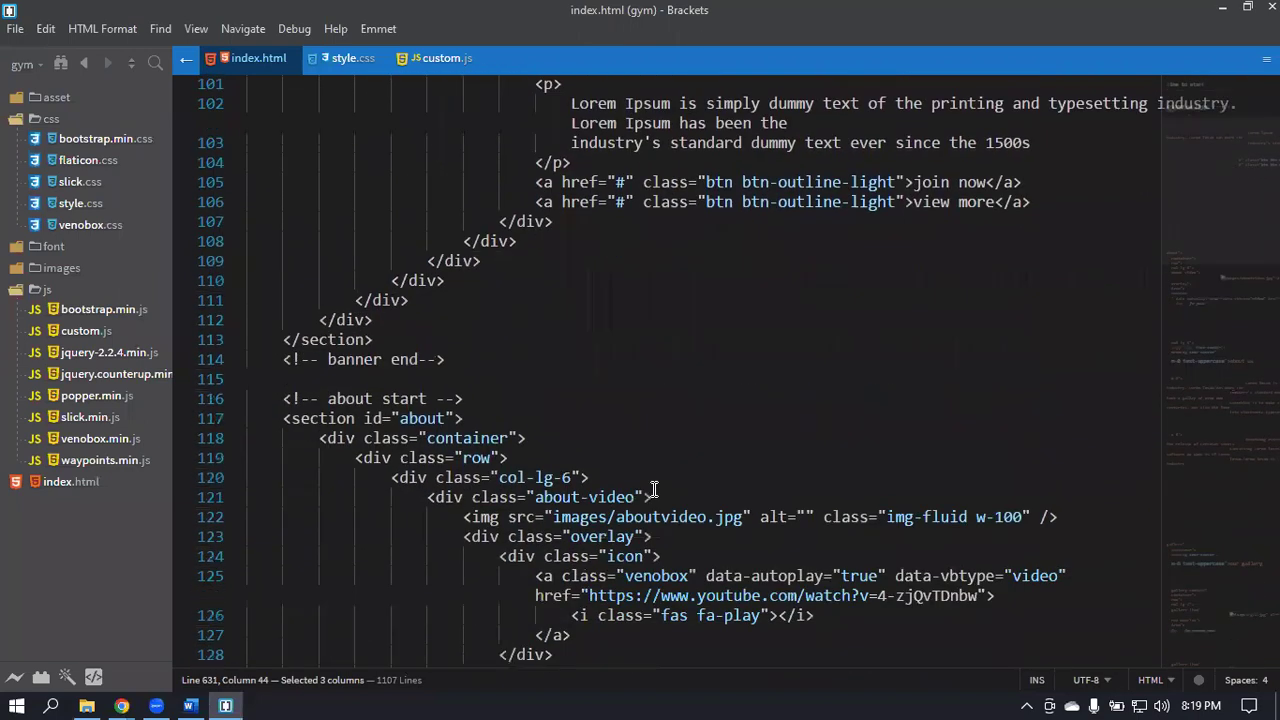
scroll(514, 534, "down", 3)
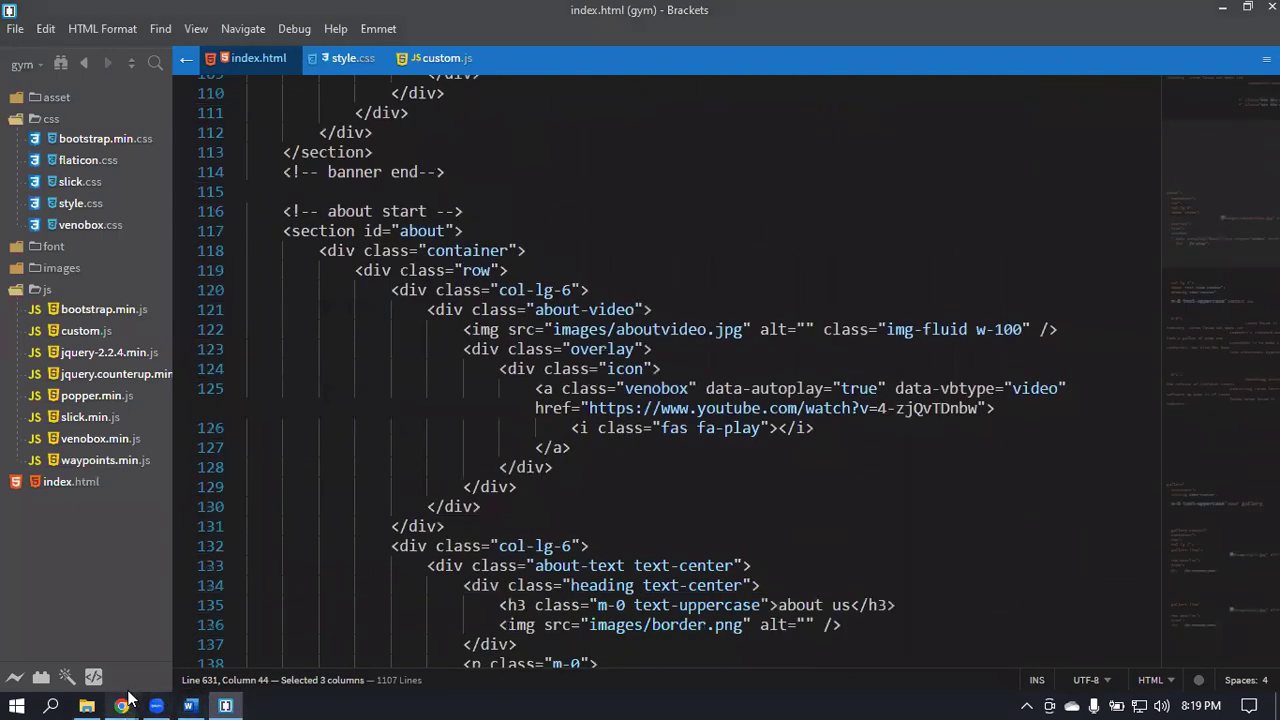
Check the gallery on the gymnasium page in Chrome, and locate the gl1.jpg img tag in the gallery code in Brackets.
mouse_move(122, 704)
left_click(113, 647)
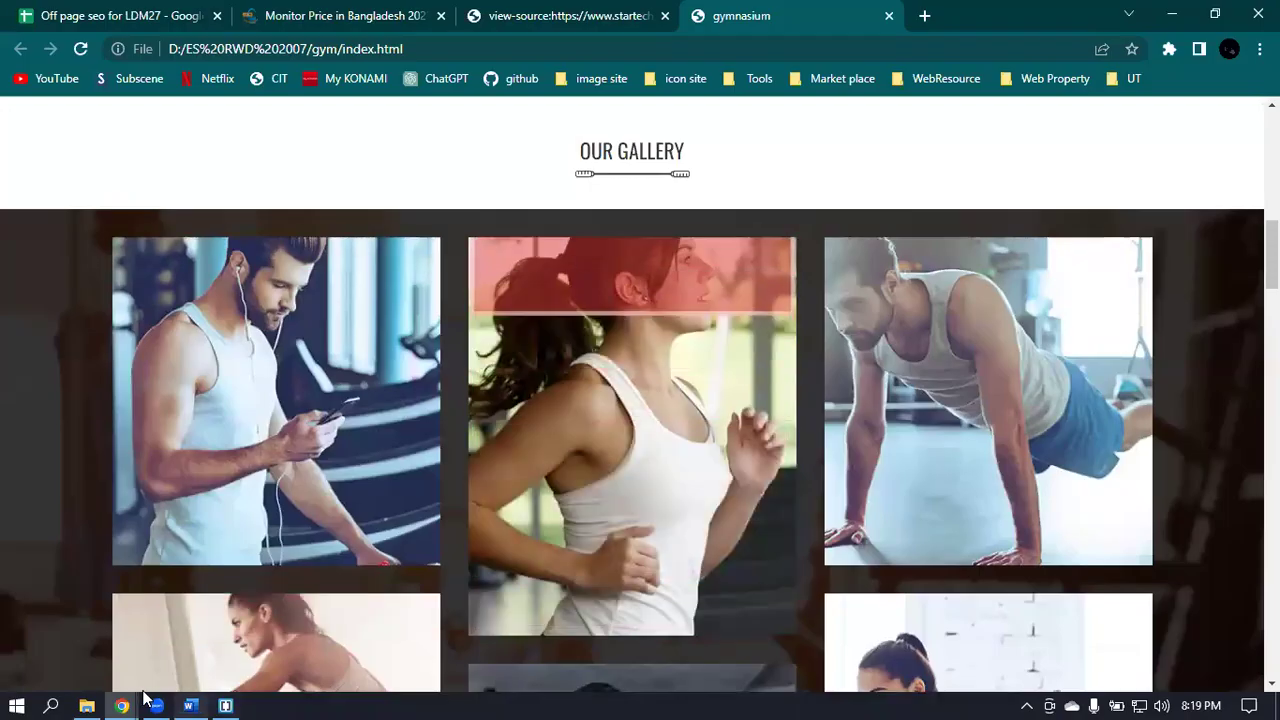
left_click(222, 704)
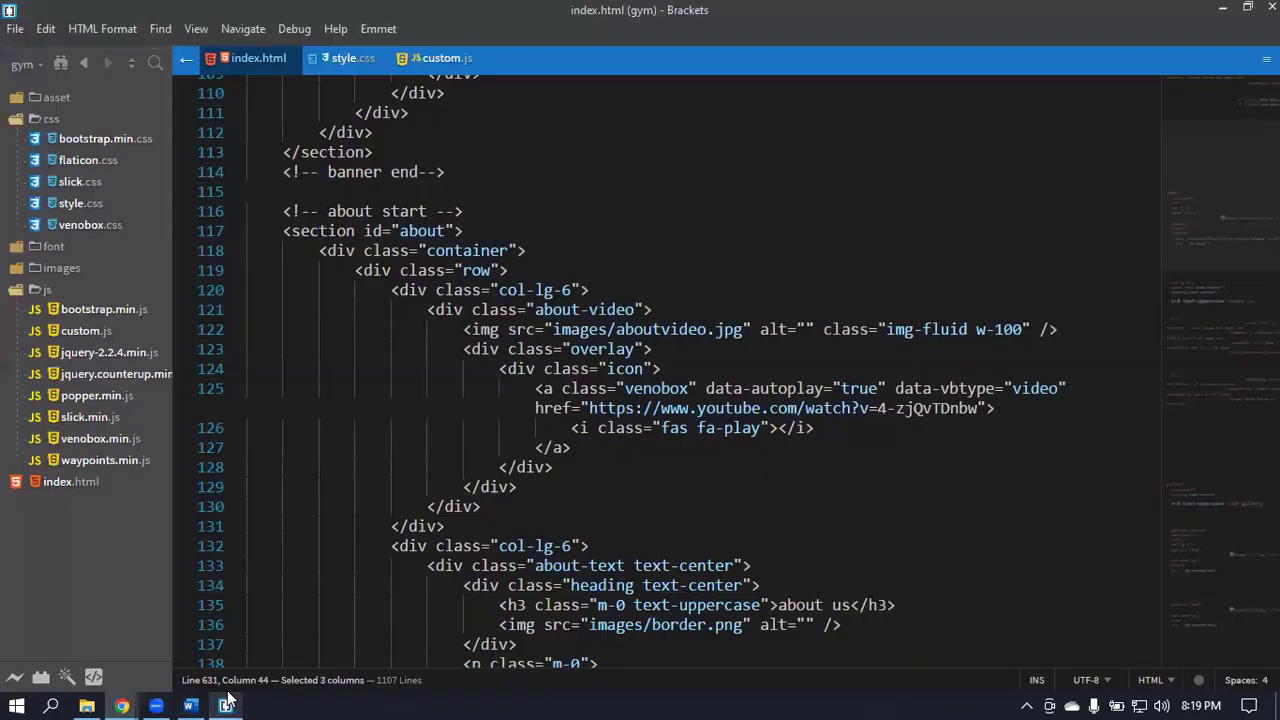
scroll(578, 343, "down", 10)
scroll(578, 343, "down", 3)
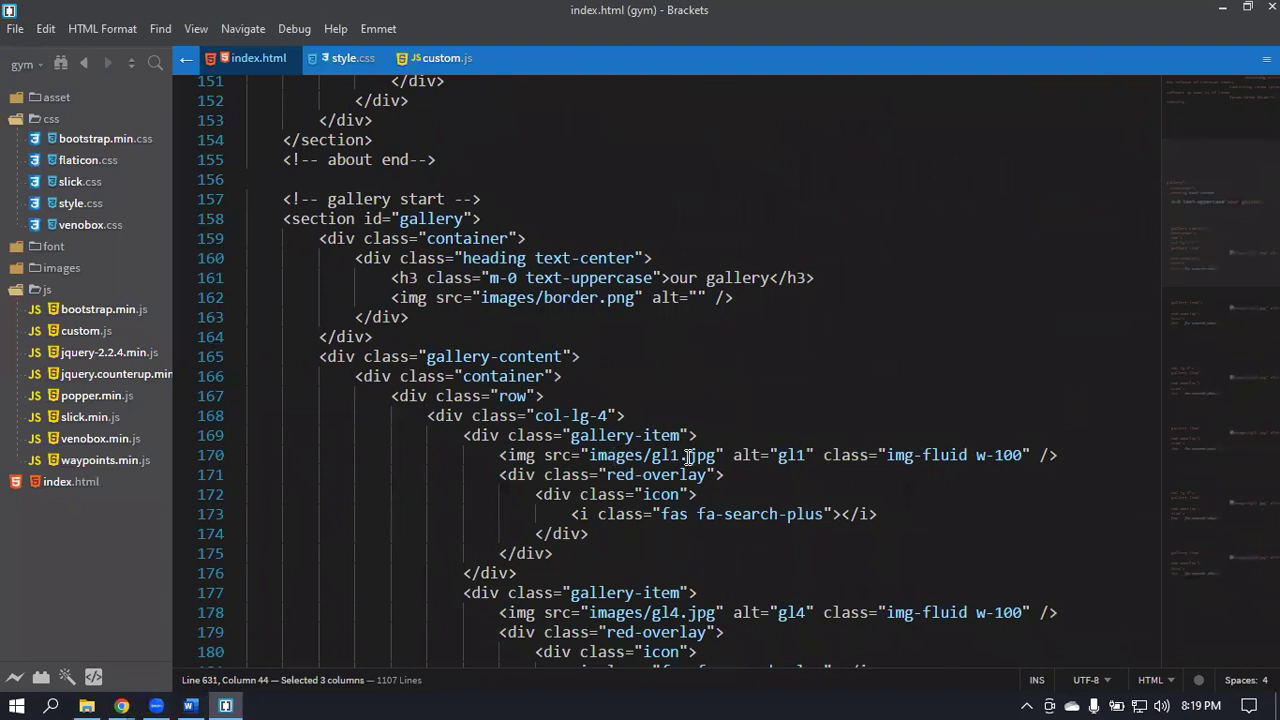
left_click(660, 456)
left_click(617, 456)
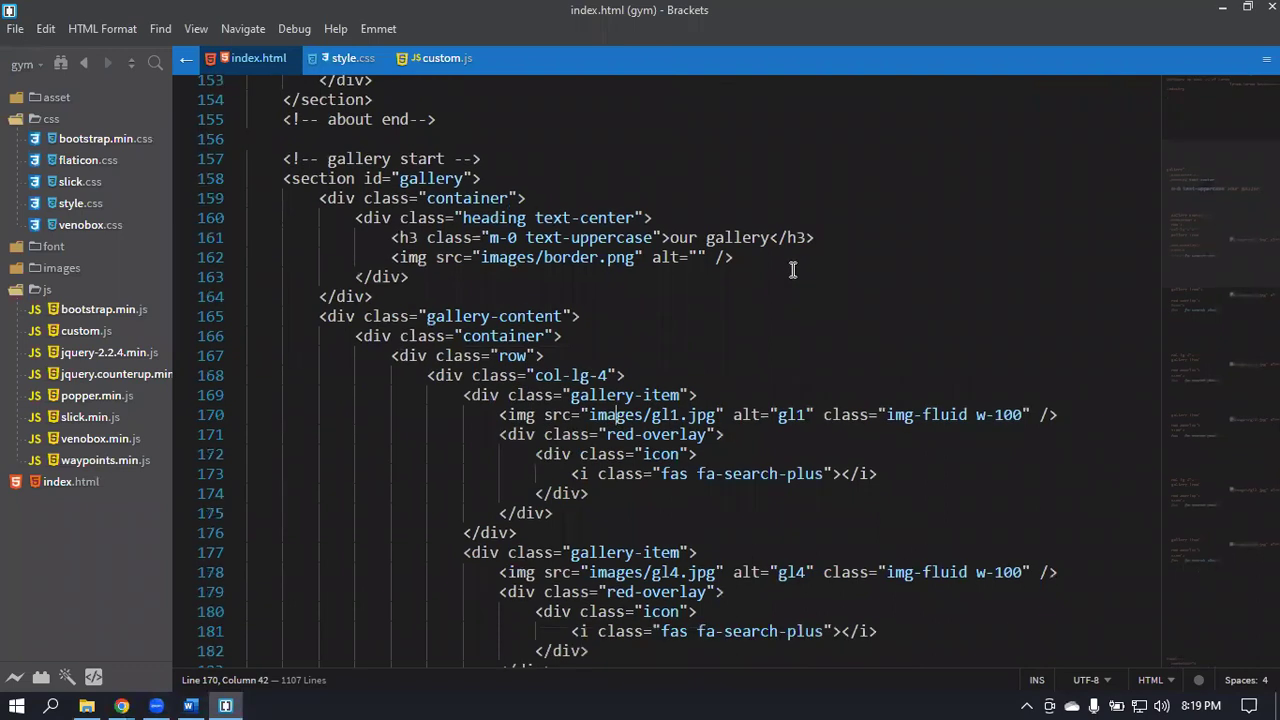
scroll(543, 323, "down", 3)
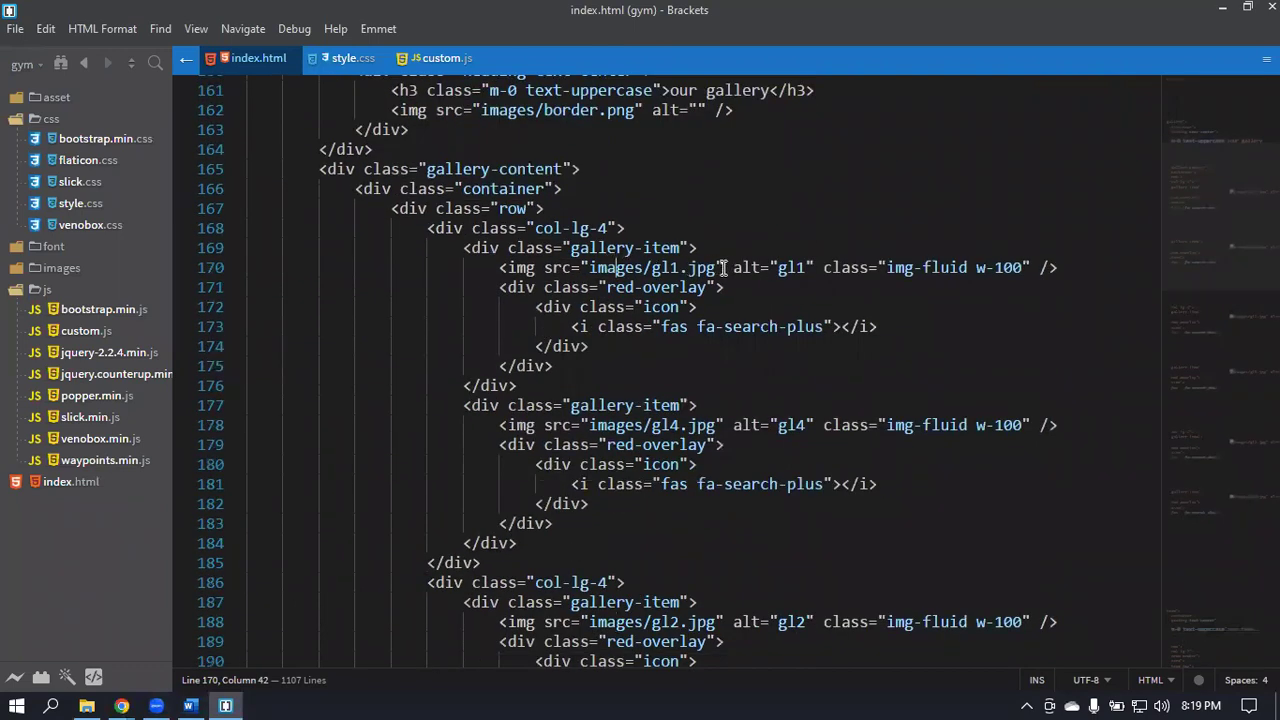
Set the alt text of the gl1.jpg gallery image to "monitor" and save index.html.
left_click(806, 268)
key("BackSpace")
key("BackSpace")
key("BackSpace")
type("moni")
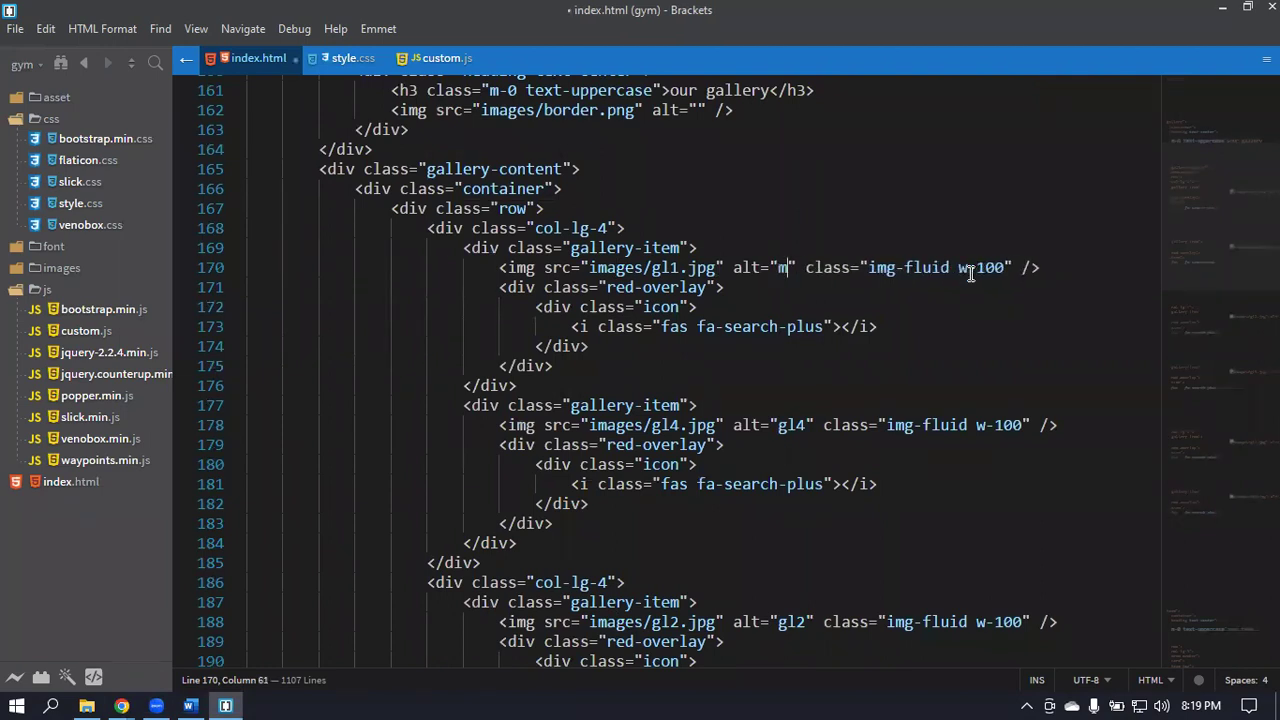
type("tor")
key("ctrl+s")
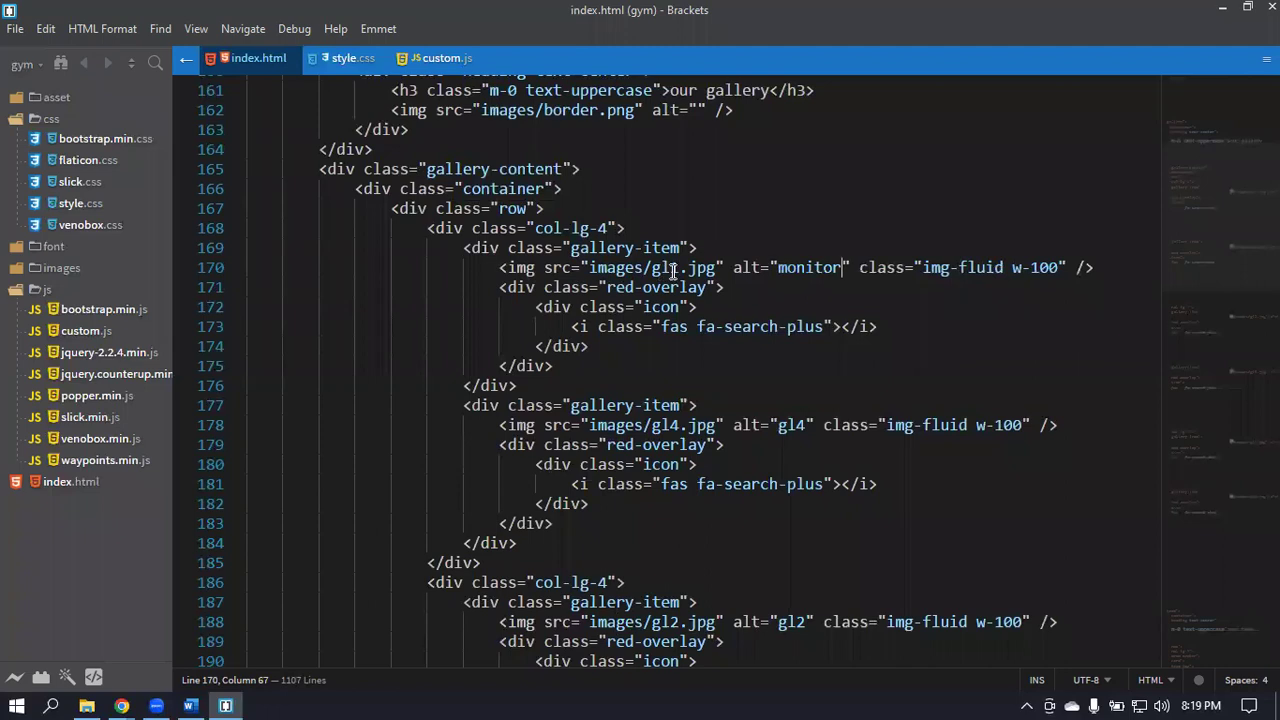
left_click(717, 268)
key("BackSpace")
key("BackSpace")
key("BackSpace")
key("BackSpace")
key("BackSpace")
key("BackSpace")
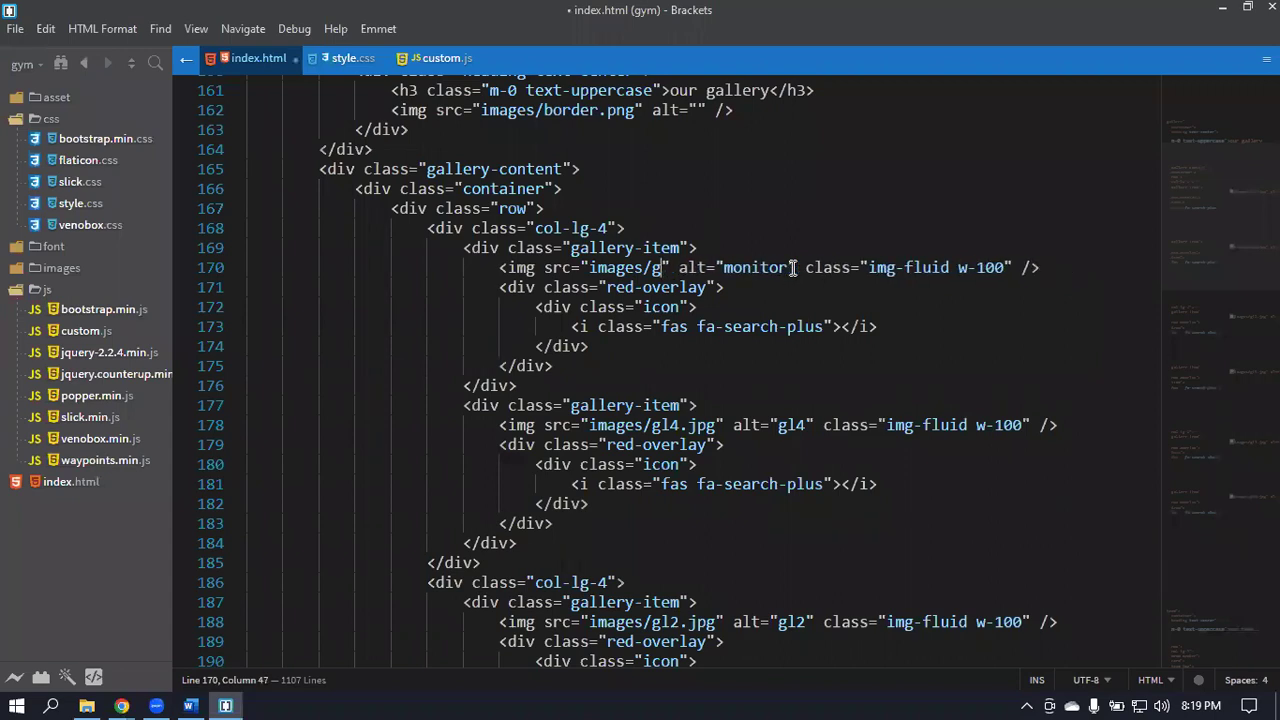
key("ctrl+z")
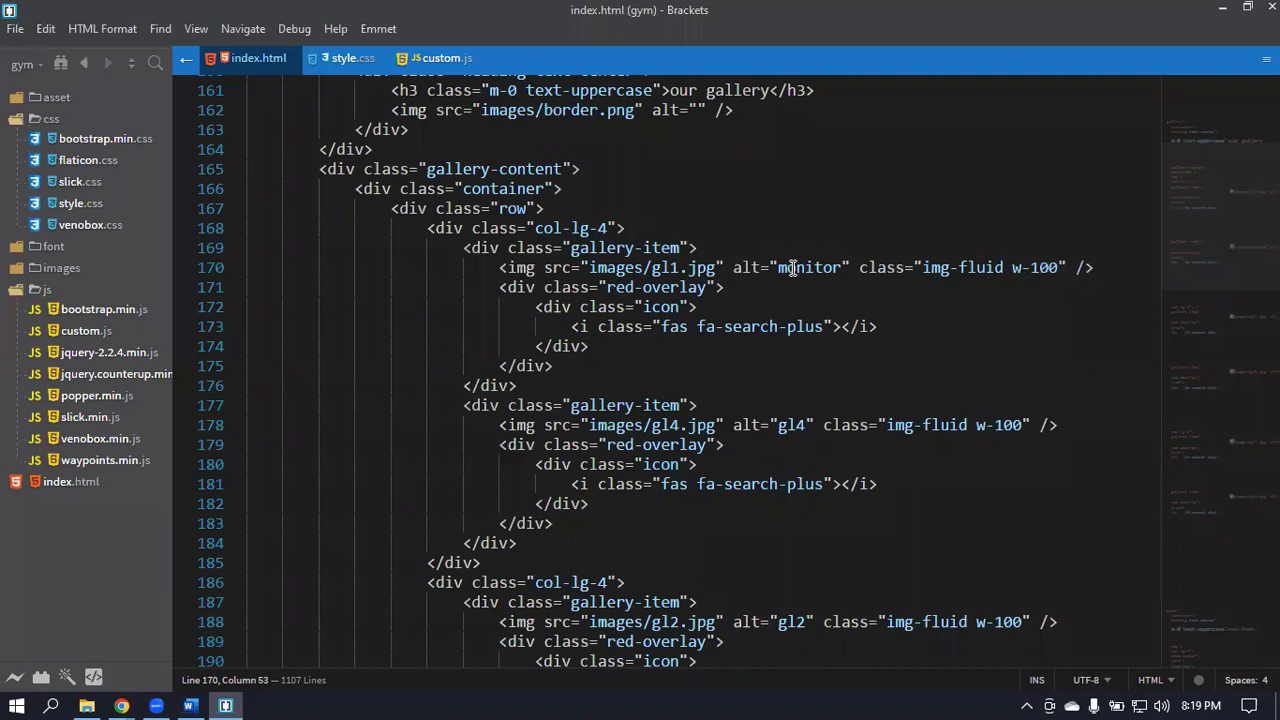
Remove the file name gl1.jpg from the first gallery image's src on line 170 and save index.html.
key("BackSpace")
key("BackSpace")
key("BackSpace")
key("BackSpace")
key("BackSpace")
key("BackSpace")
key("BackSpace")
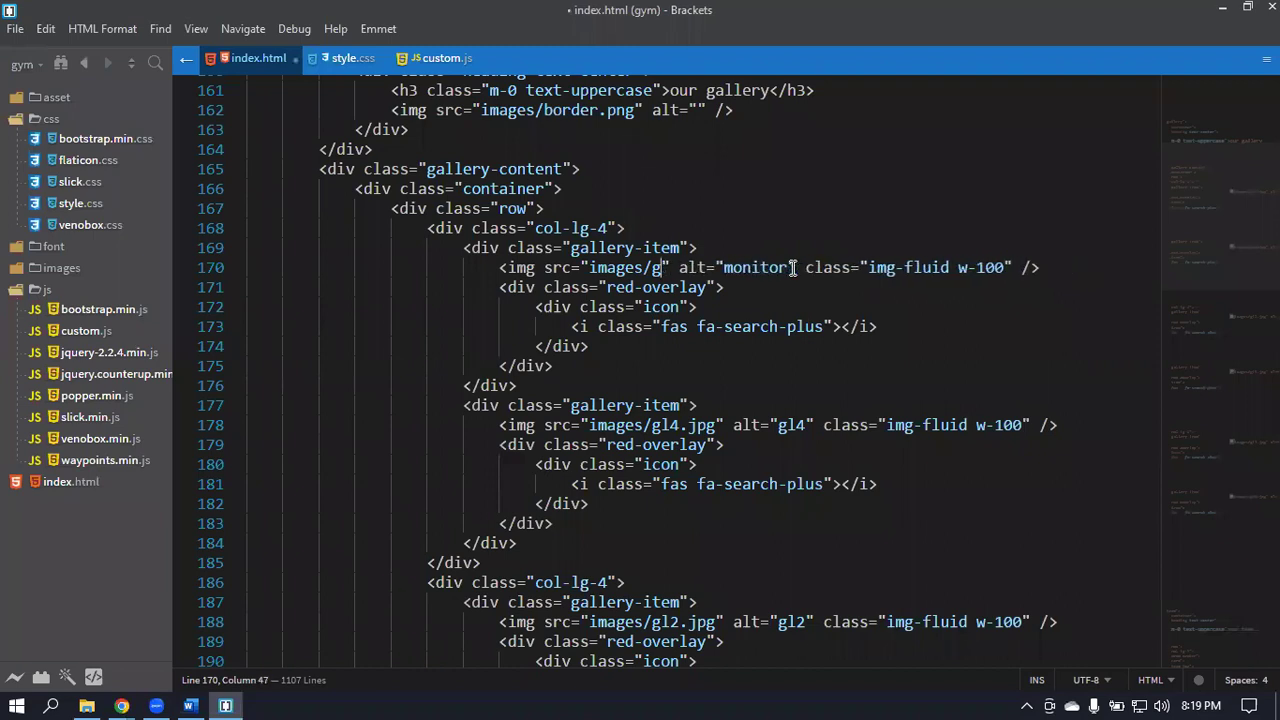
key("ctrl+s")
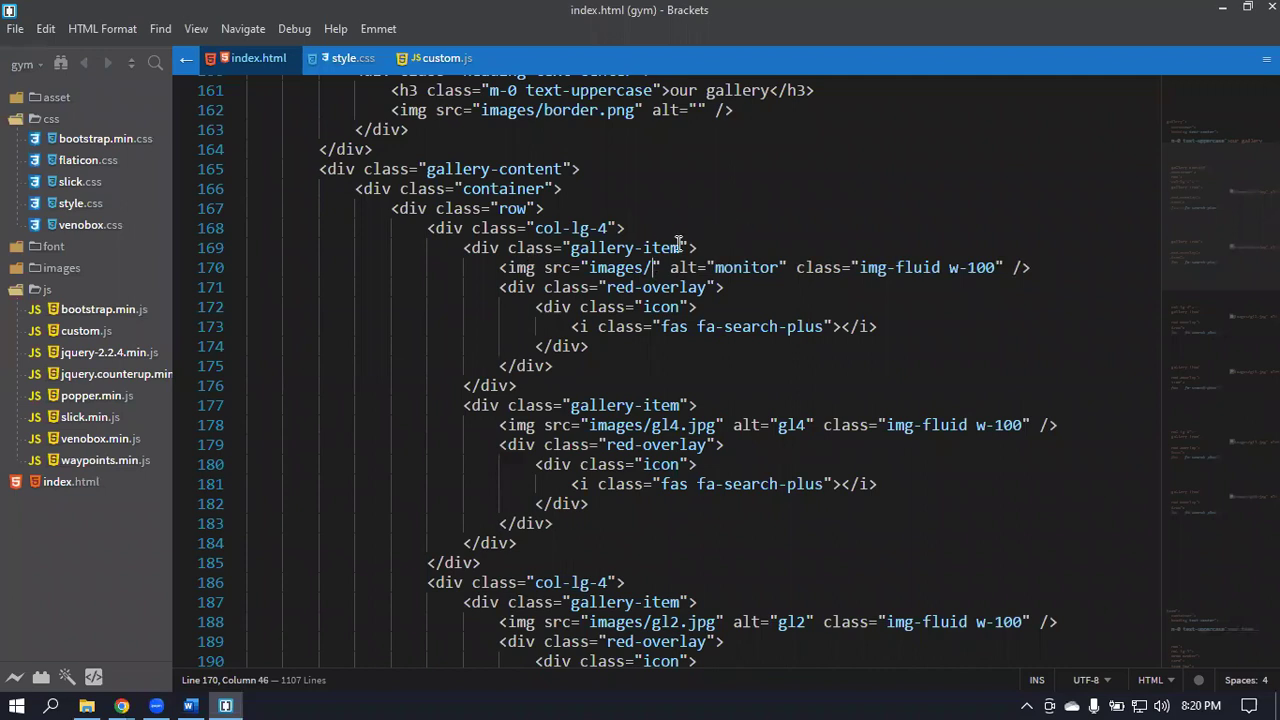
left_click(517, 268)
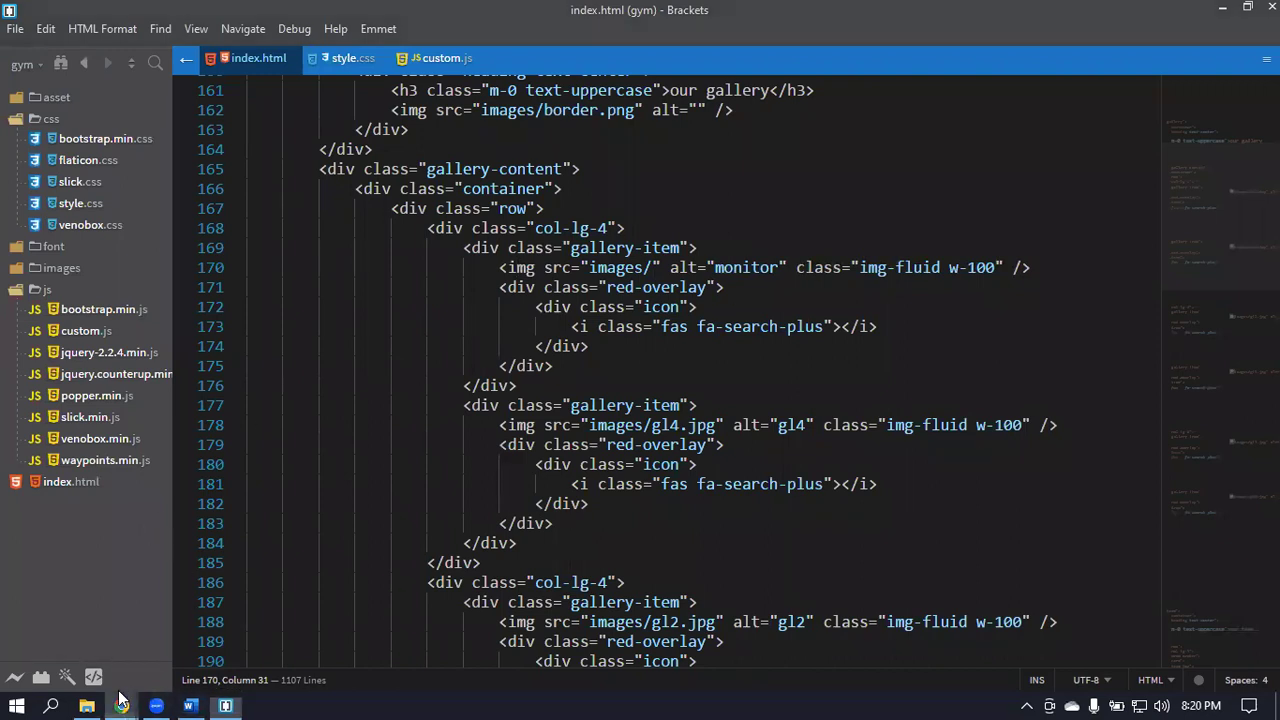
Reload the gymnasium page in Chrome and check the alt text in place of the first gallery image.
mouse_move(121, 697)
left_click(120, 651)
left_click(81, 49)
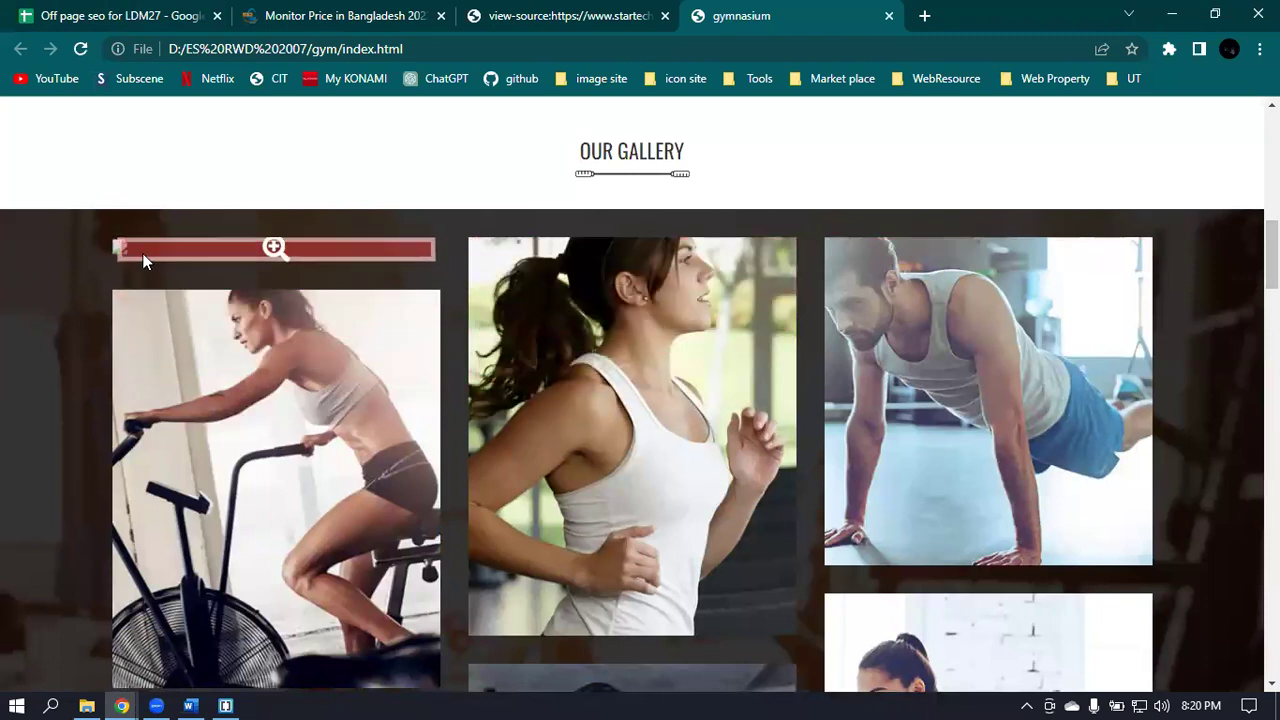
triple_click(105, 251)
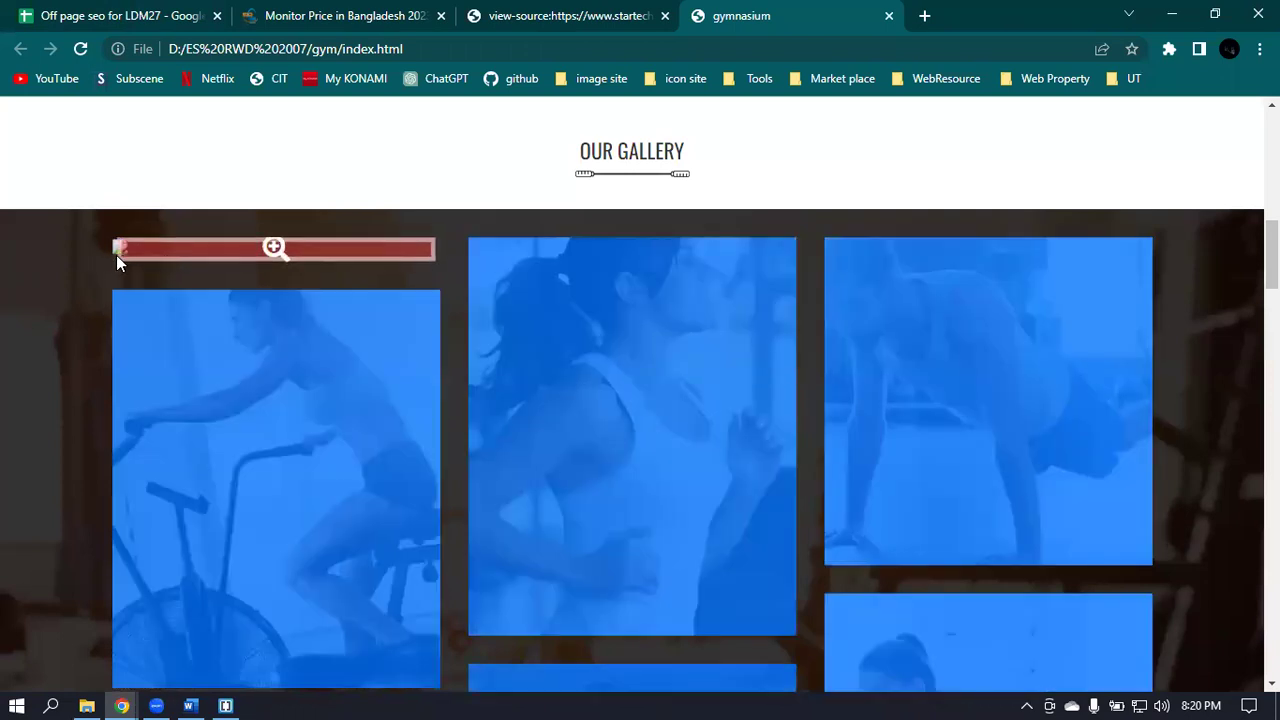
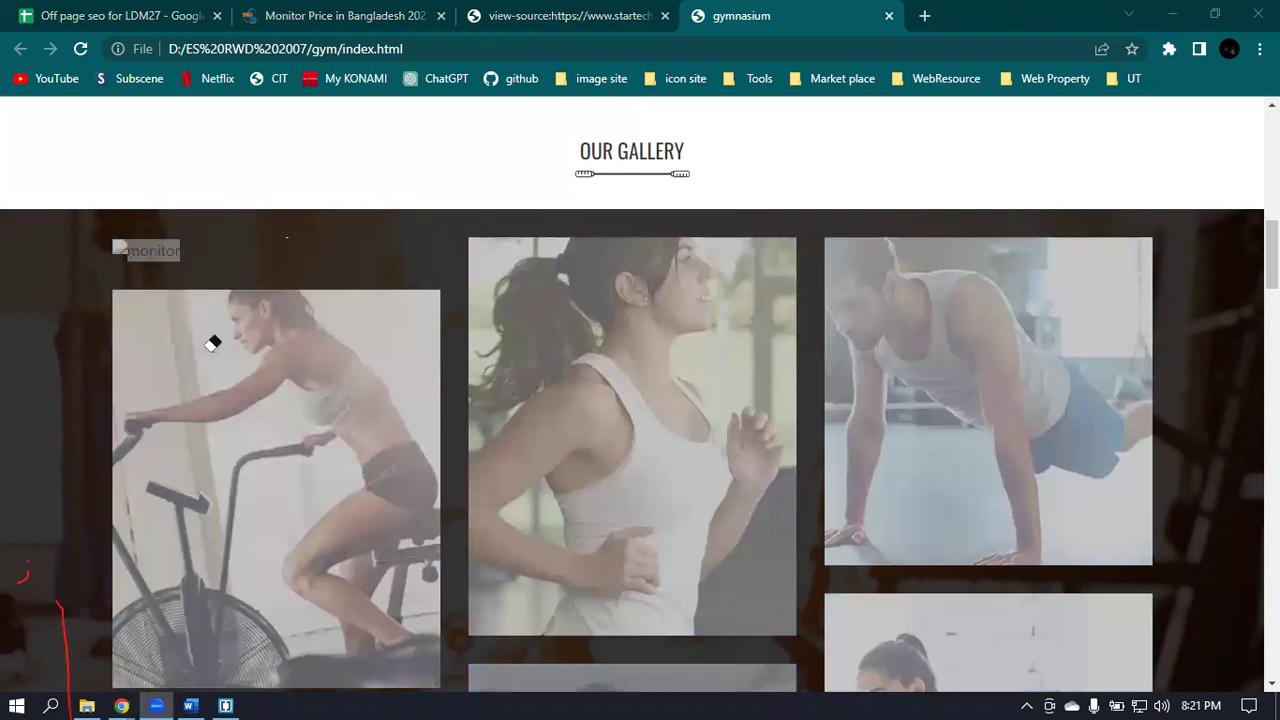
left_click(64, 640)
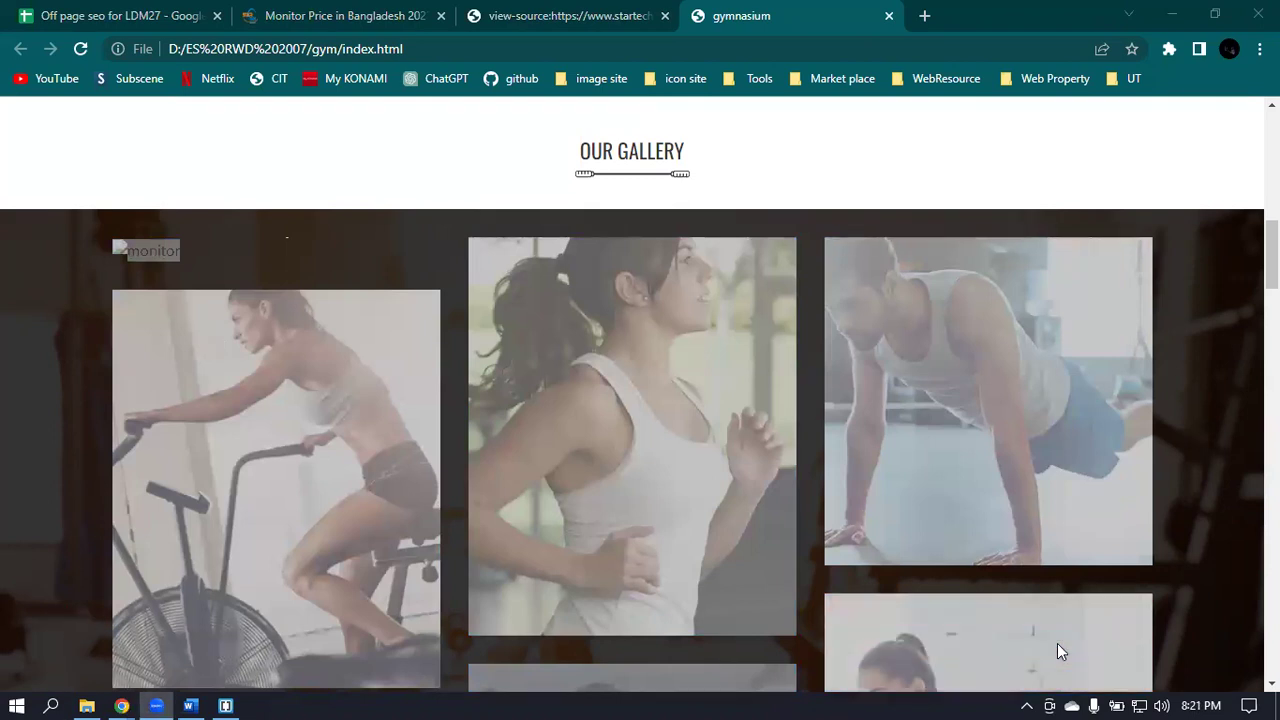
key("Escape")
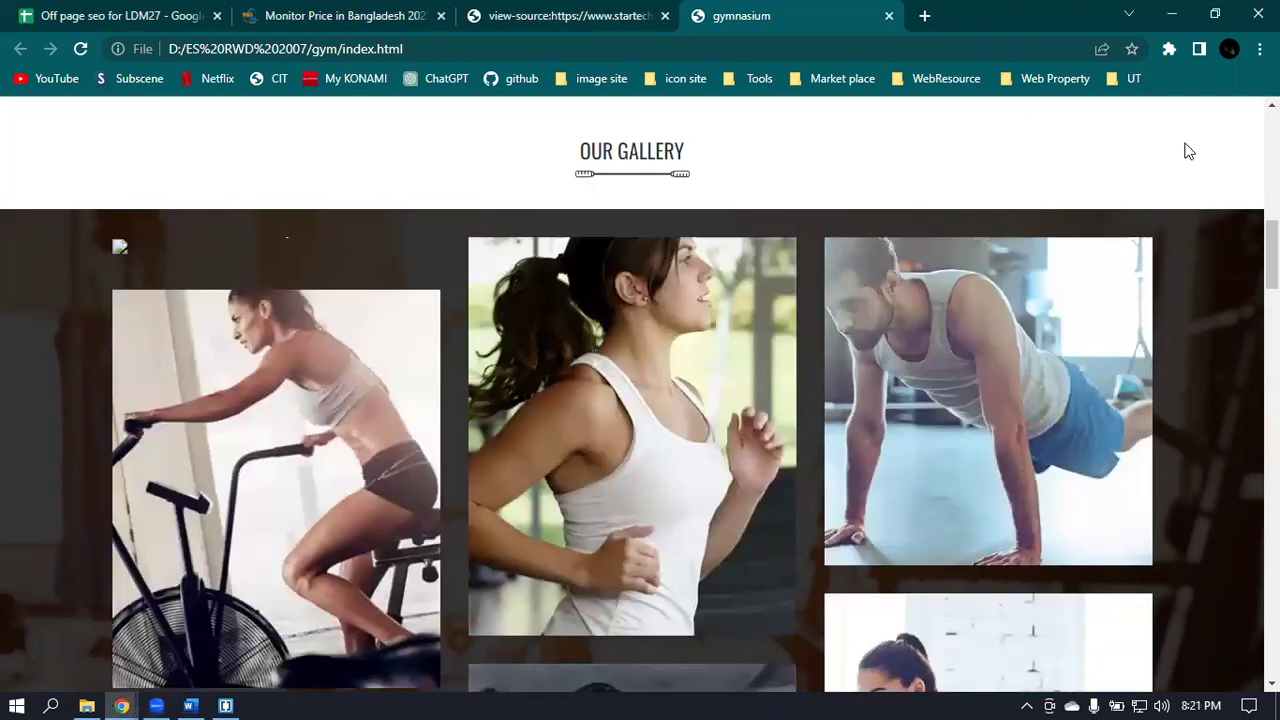
Return to Brackets, restore the first gallery image's src to images/gl1.jpg, and save index.html.
left_click(225, 706)
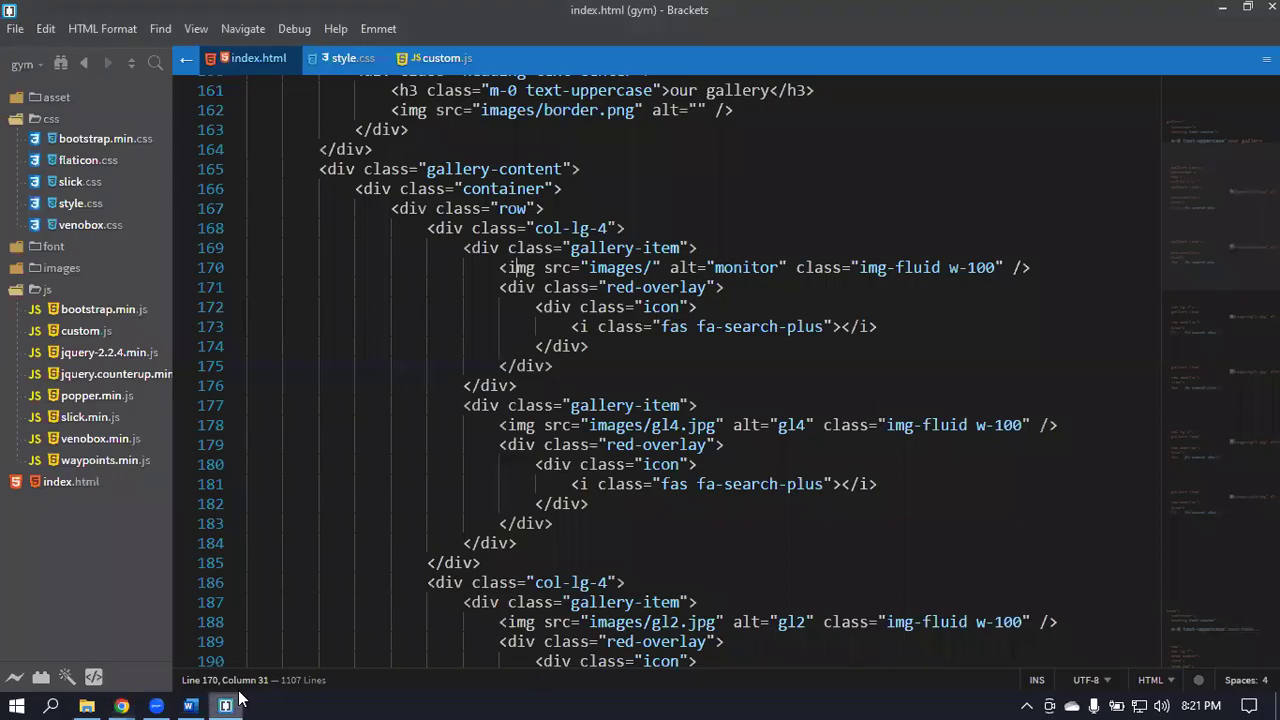
left_click(644, 267)
key("Right")
type("gl")
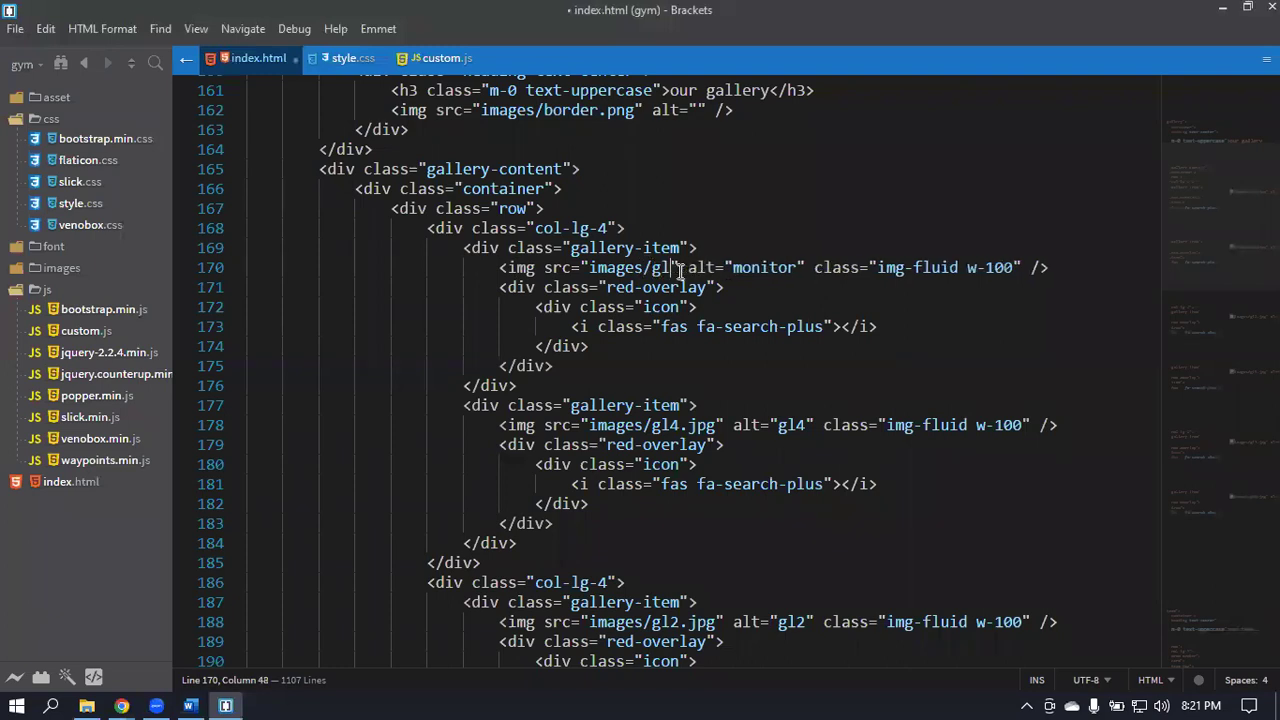
type("1")
type(".j")
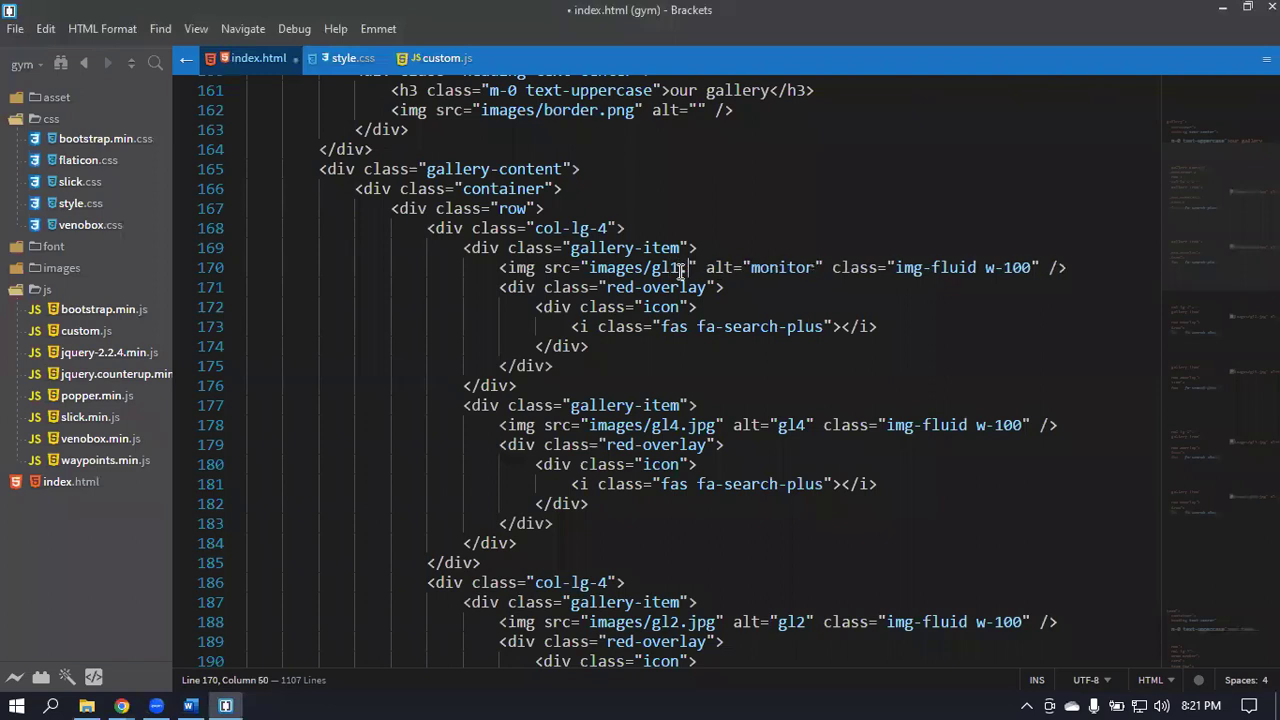
type("pg")
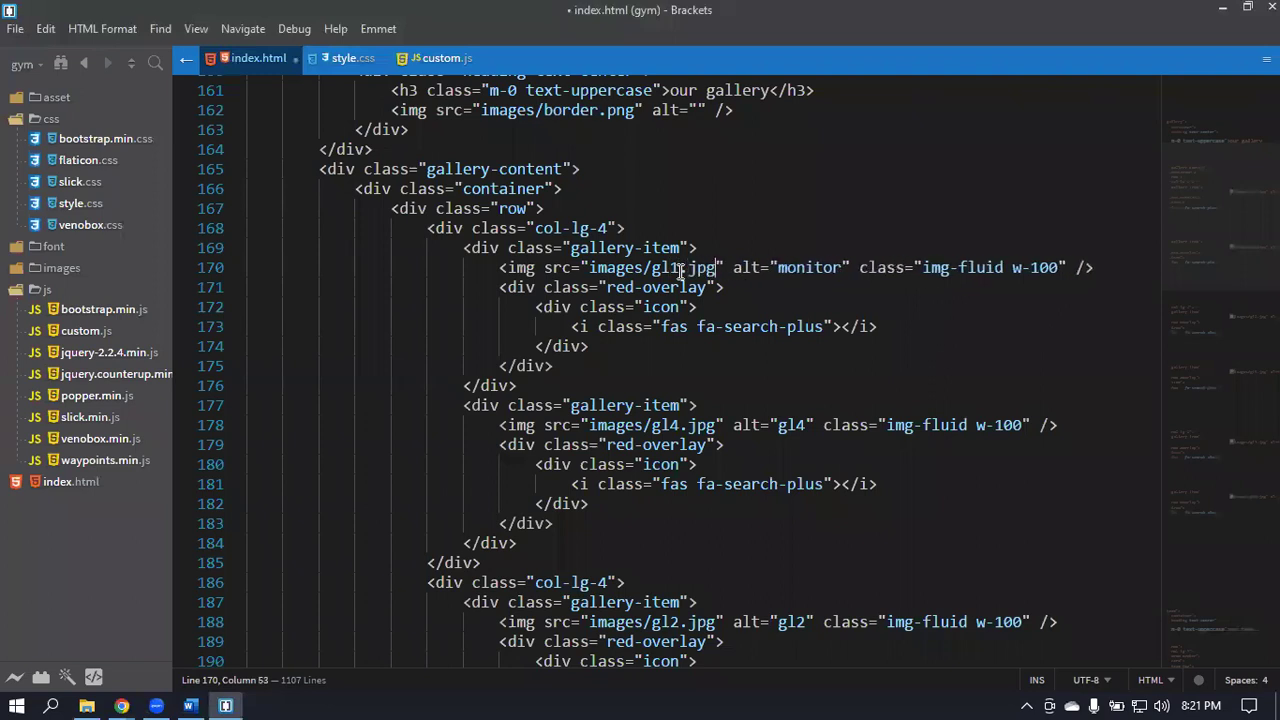
key("ctrl+s")
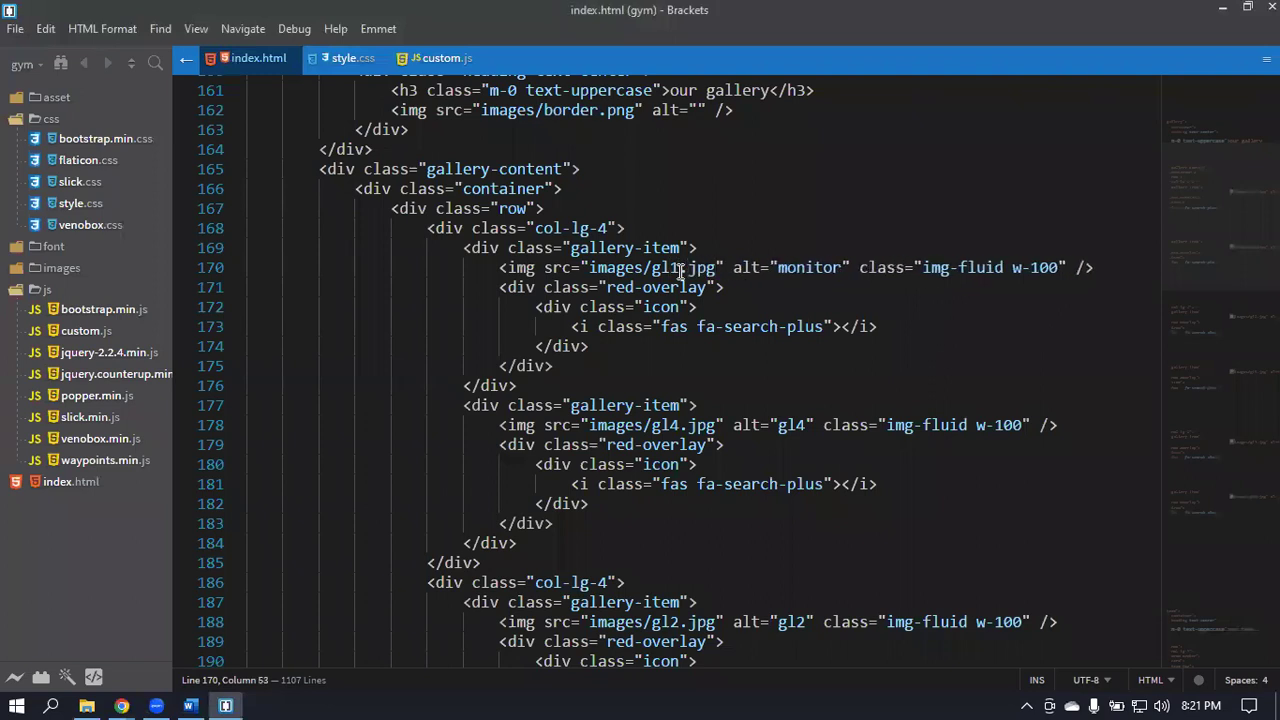
Reload the gymnasium page in Chrome to check the first gallery image, and open the page source.
left_click(1222, 7)
left_click(82, 49)
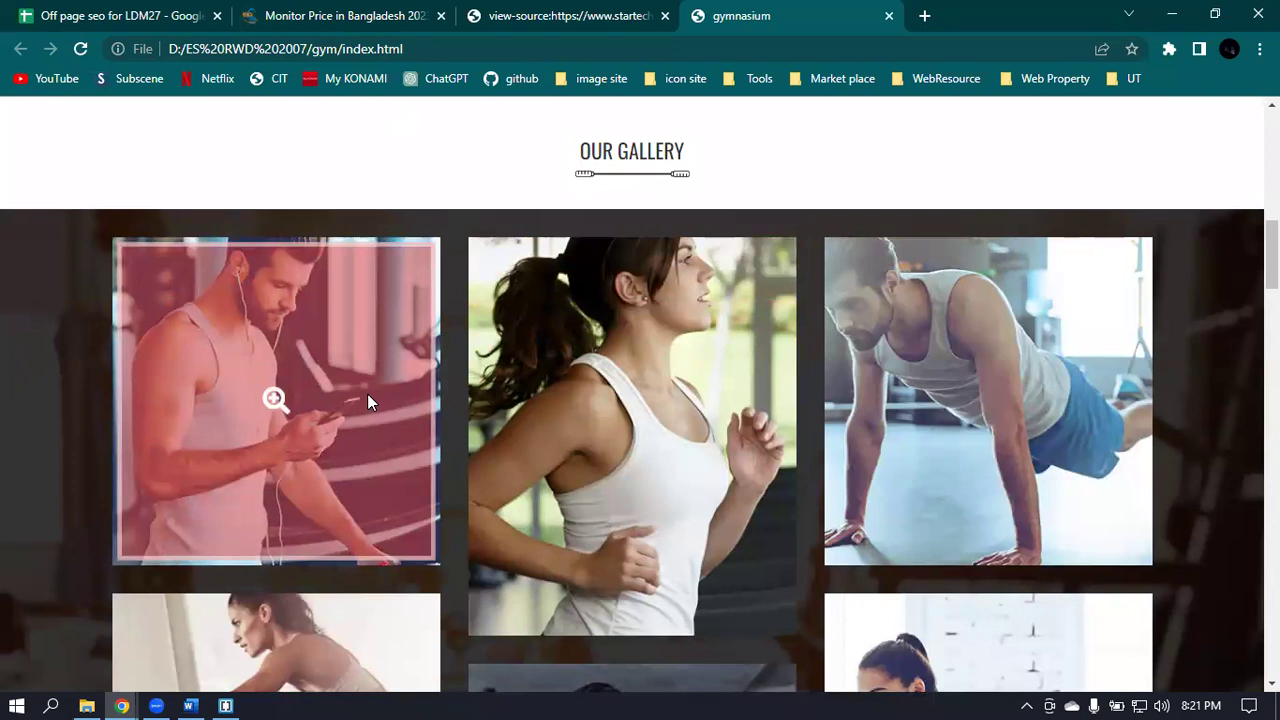
right_click(122, 302)
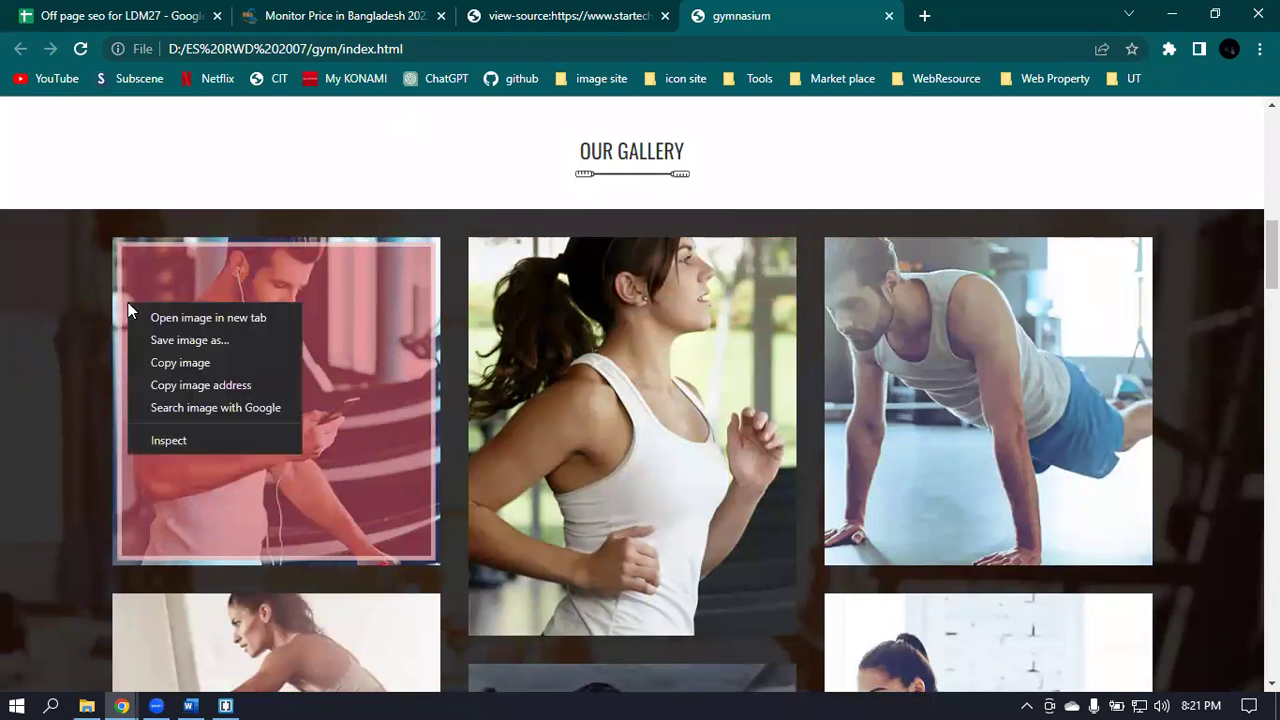
left_click(100, 378)
right_click(86, 345)
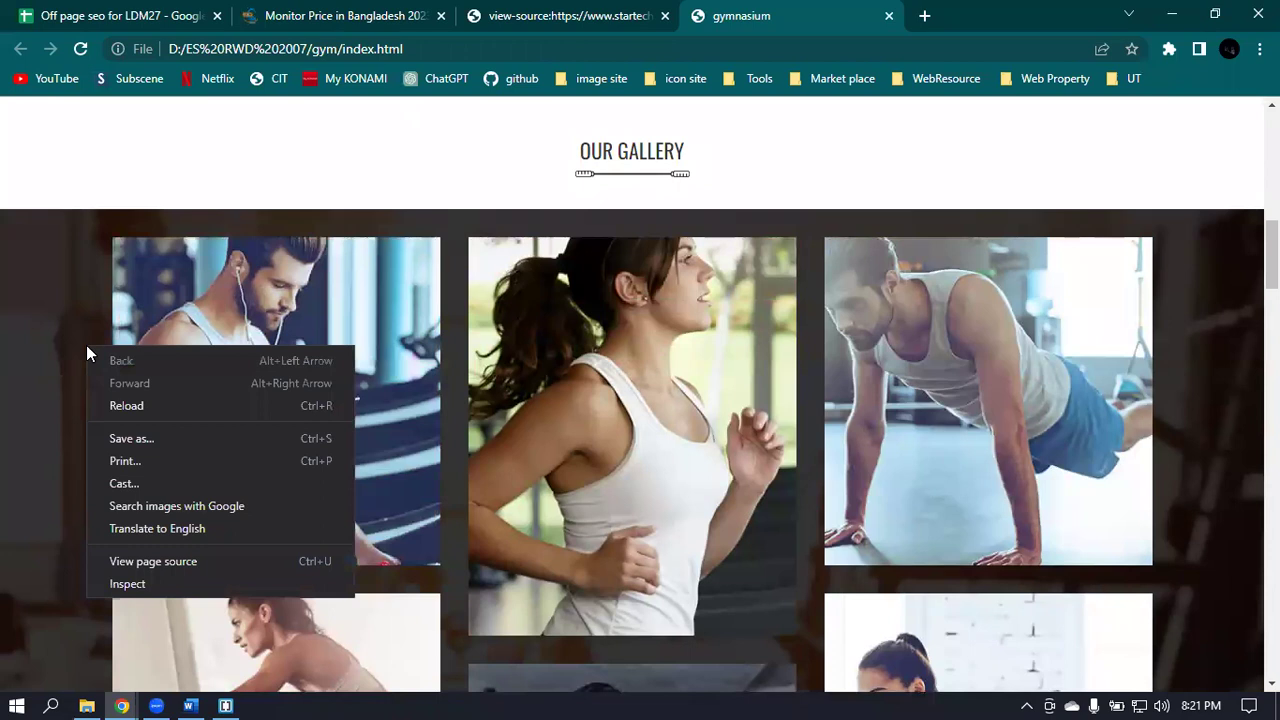
left_click(148, 561)
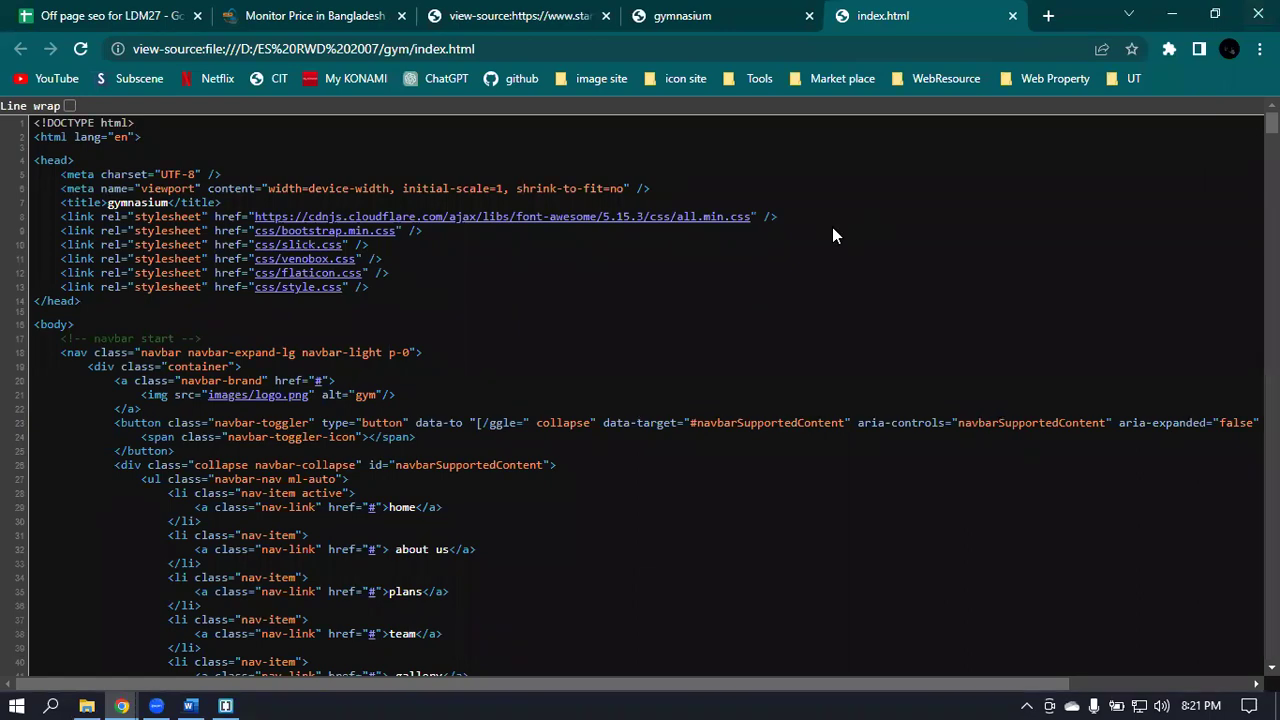
Locate the gl1.jpg img tag in the page source's gallery section and highlight its alt text.
scroll(834, 235, "down", 15)
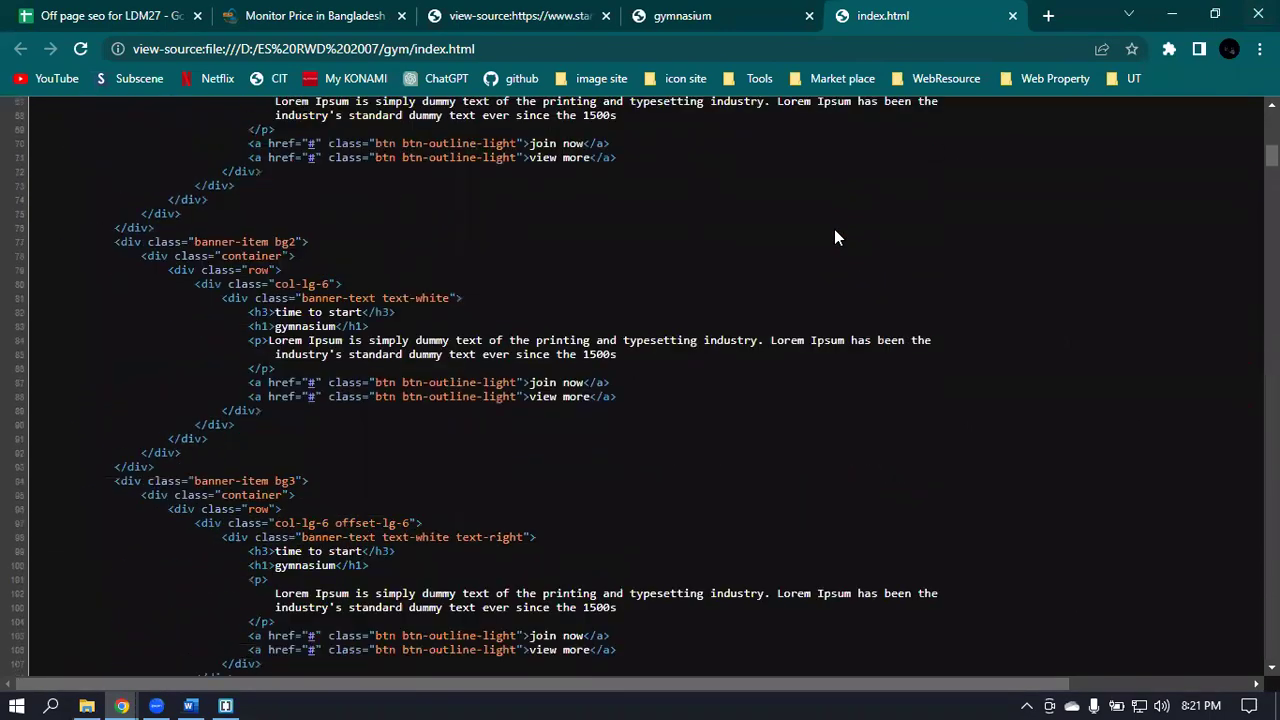
scroll(349, 474, "down", 5)
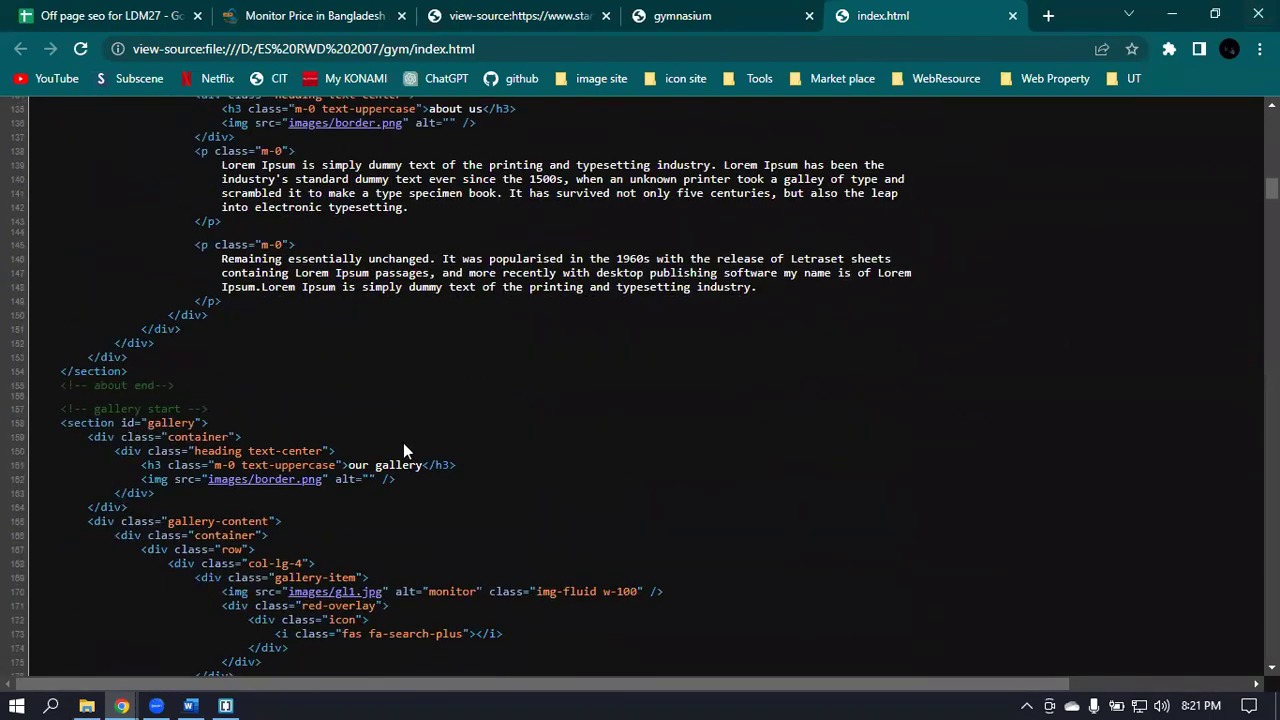
scroll(300, 430, "down", 2)
left_click_drag(428, 405, 476, 407)
left_click(1176, 436)
Search the page source for "alt", examine the alt value of the gl1.jpg image, and close the search.
key("ctrl+f")
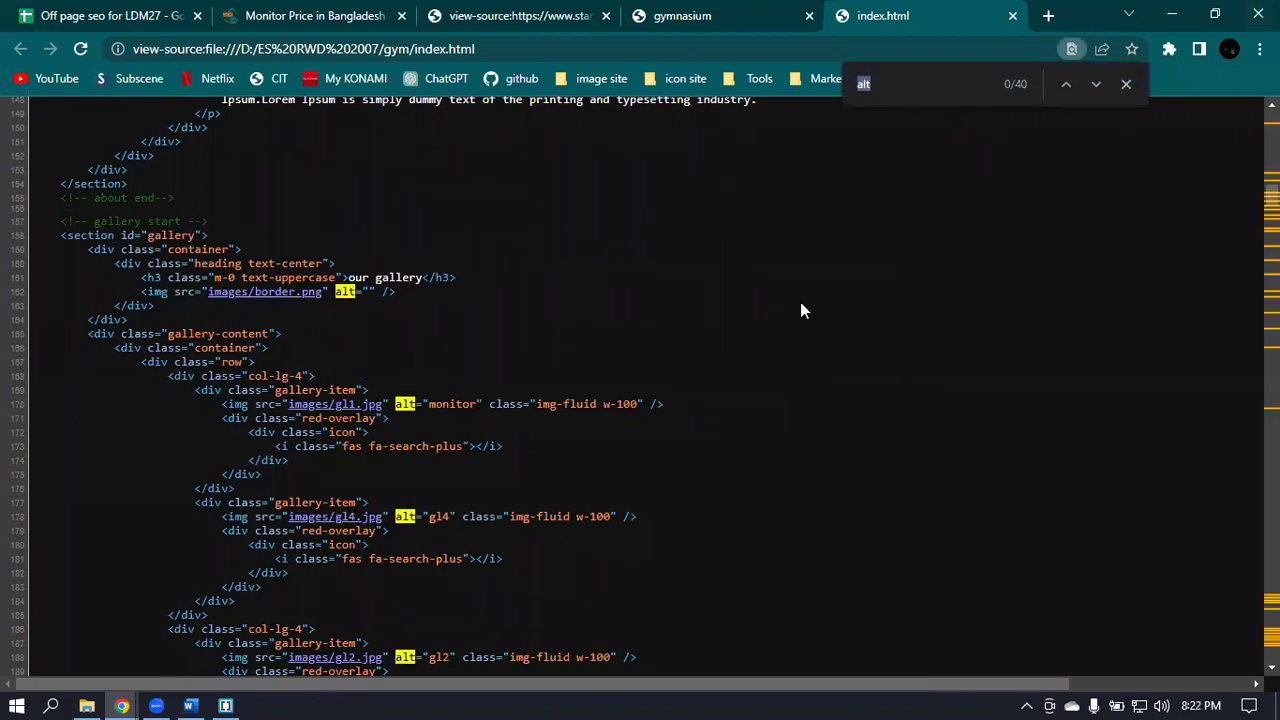
left_click(885, 84)
left_click_drag(477, 404, 448, 420)
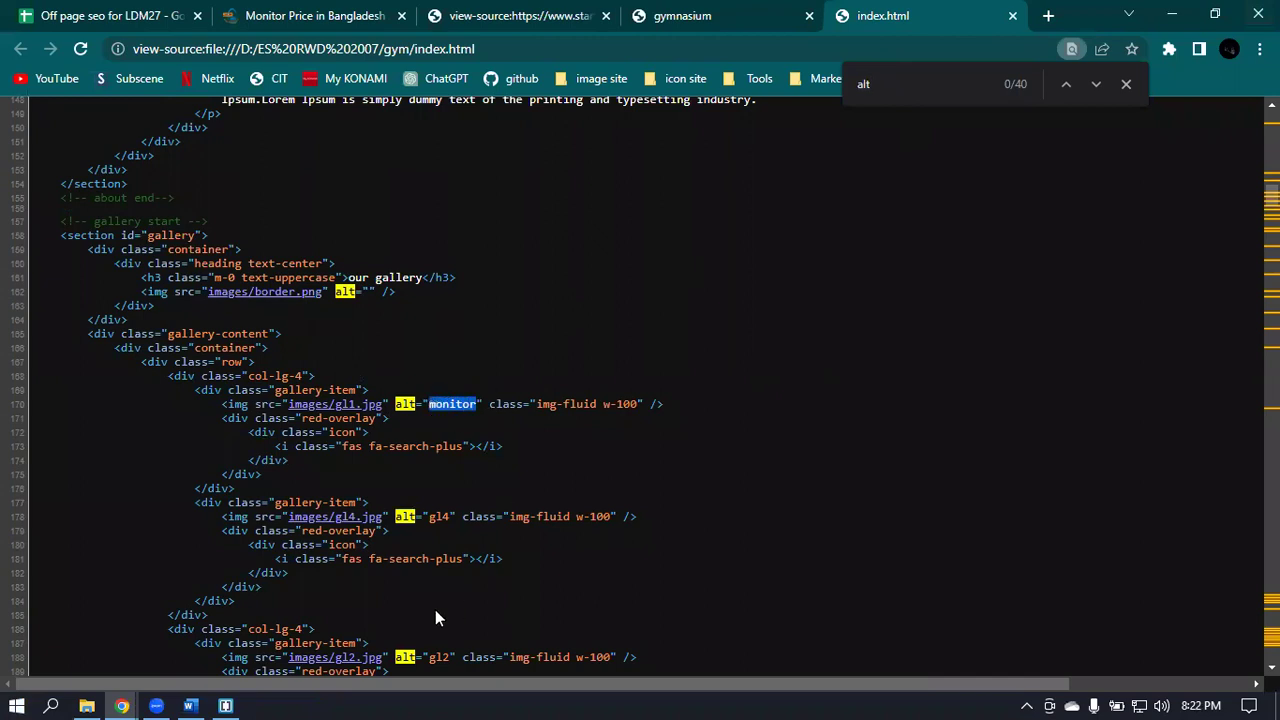
key("alt+Tab")
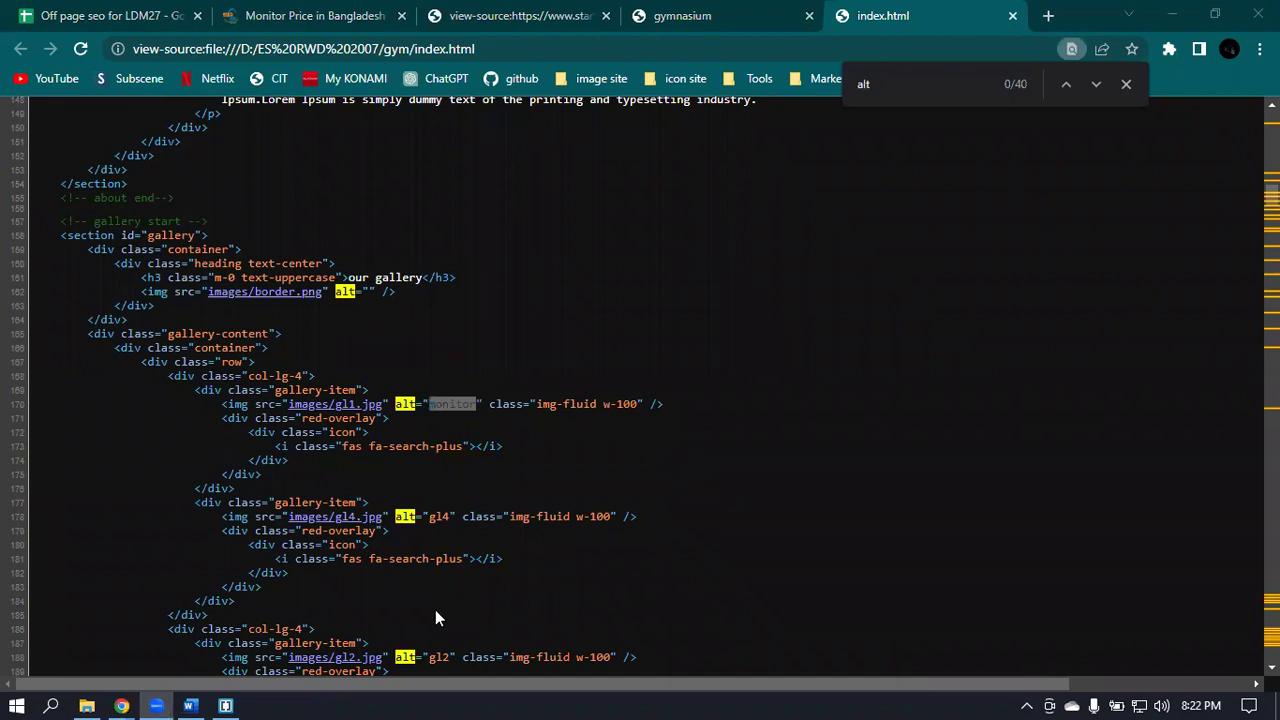
left_click(934, 89)
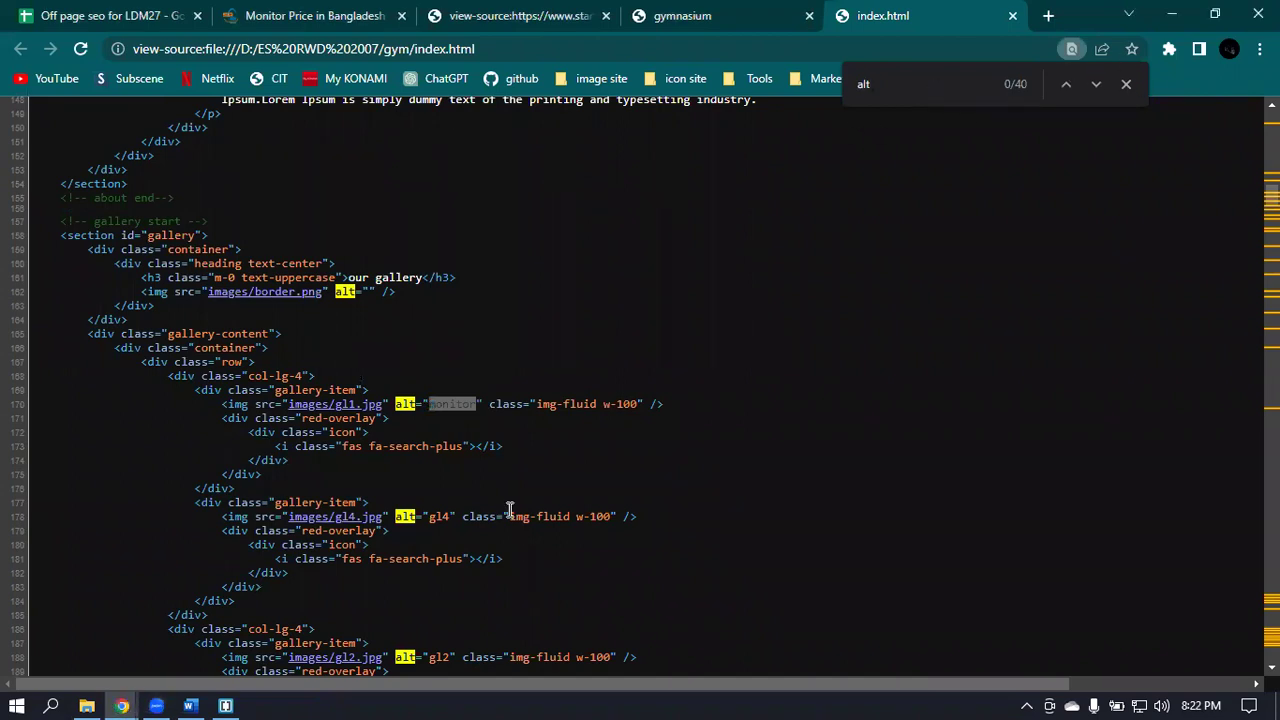
left_click(465, 430)
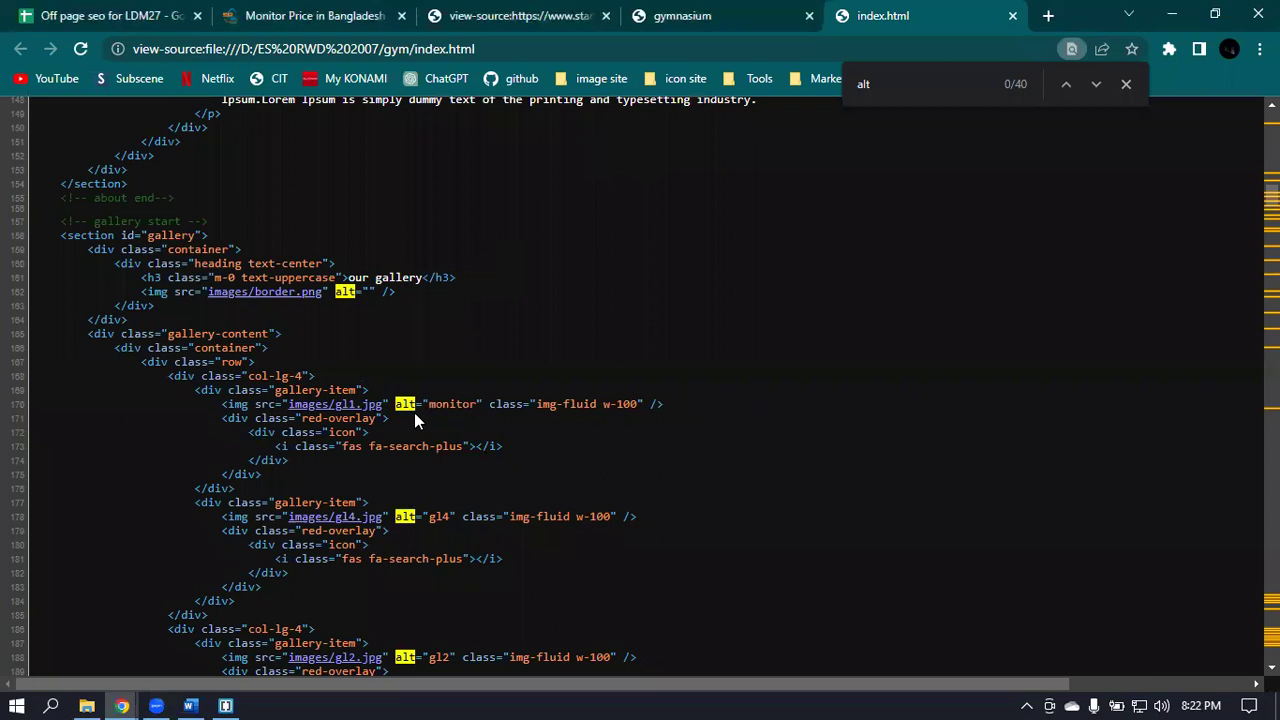
left_click_drag(477, 406, 435, 404)
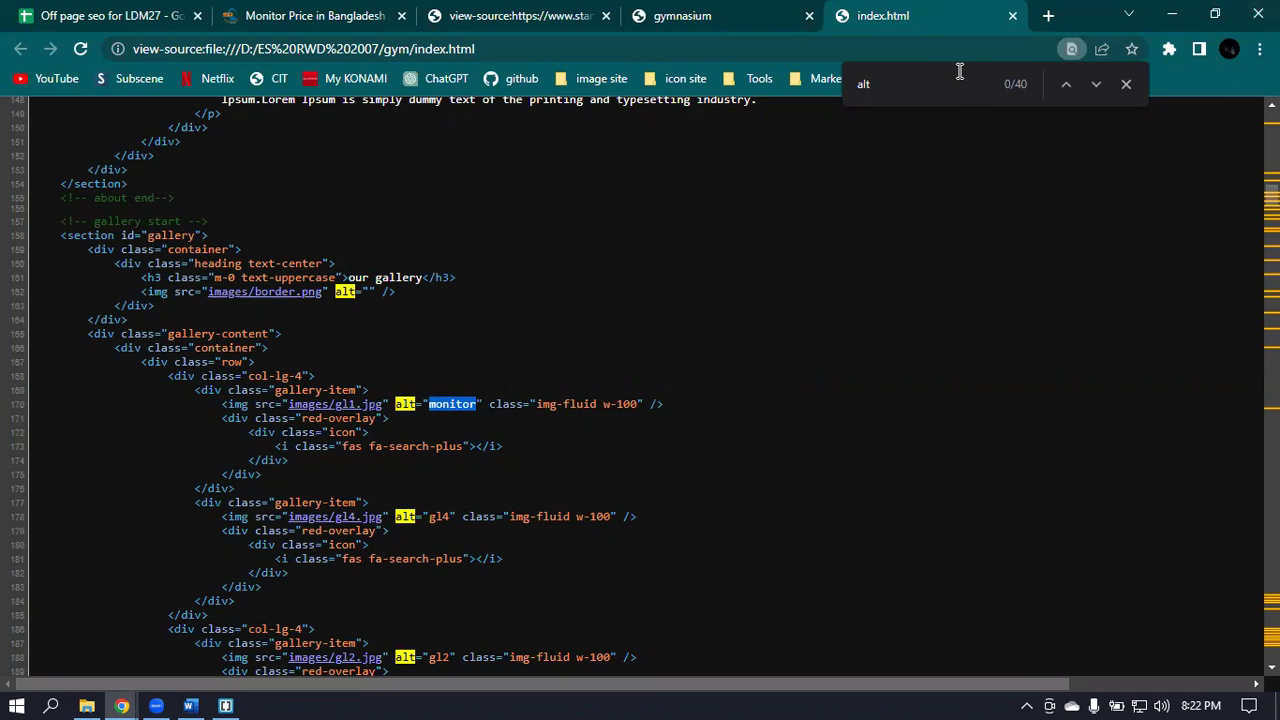
left_click(1124, 86)
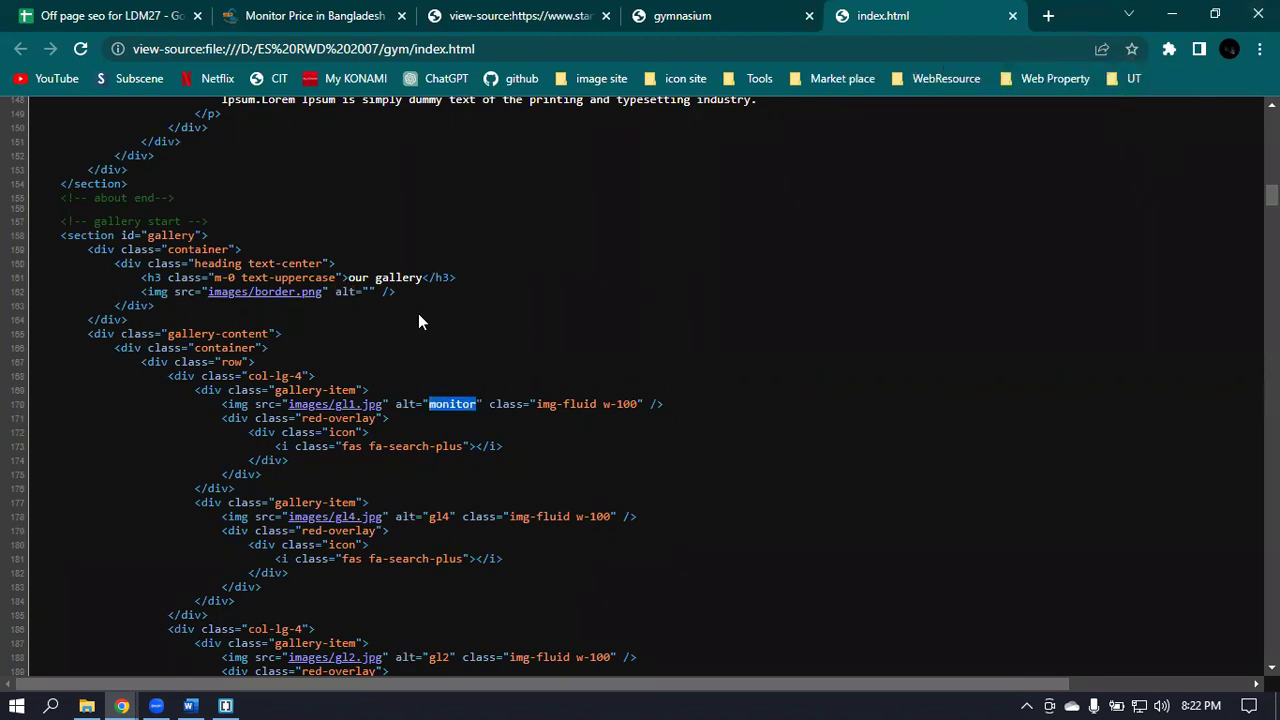
Close the index.html source and gymnasium pages, and return to the "Off page seo for LDM27" spreadsheet.
left_click(1012, 16)
left_click(888, 16)
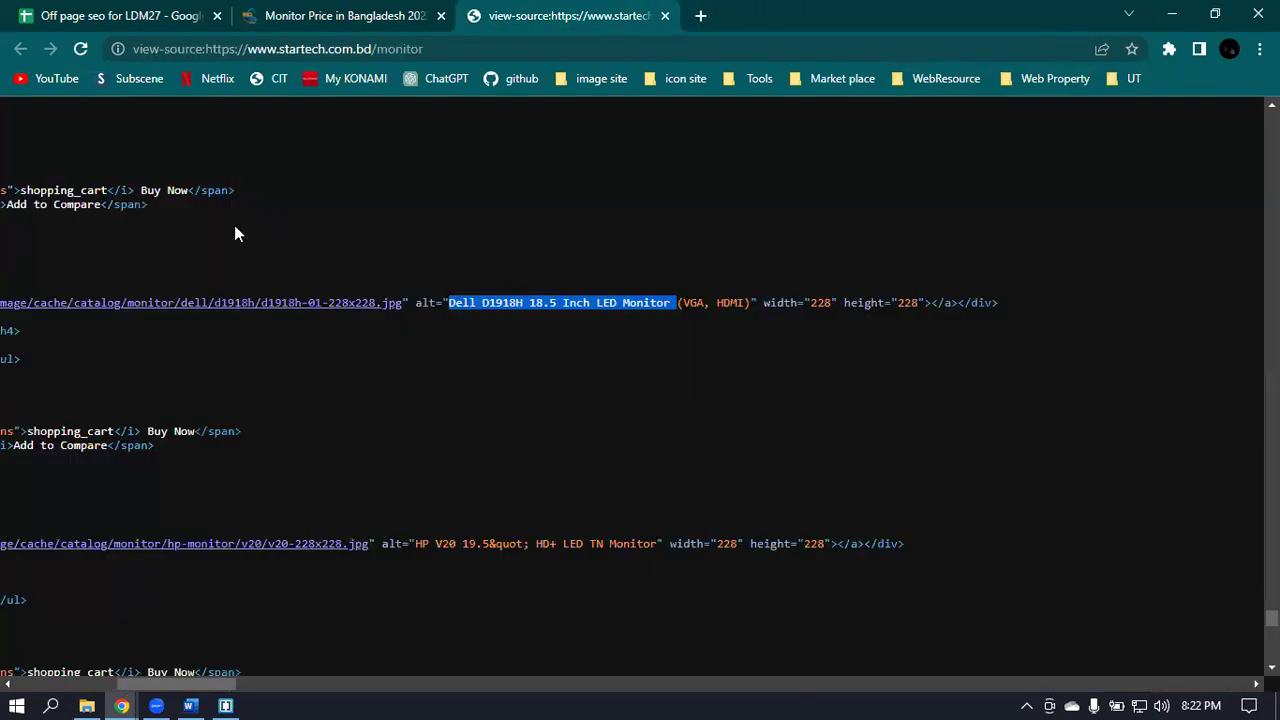
left_click(350, 12)
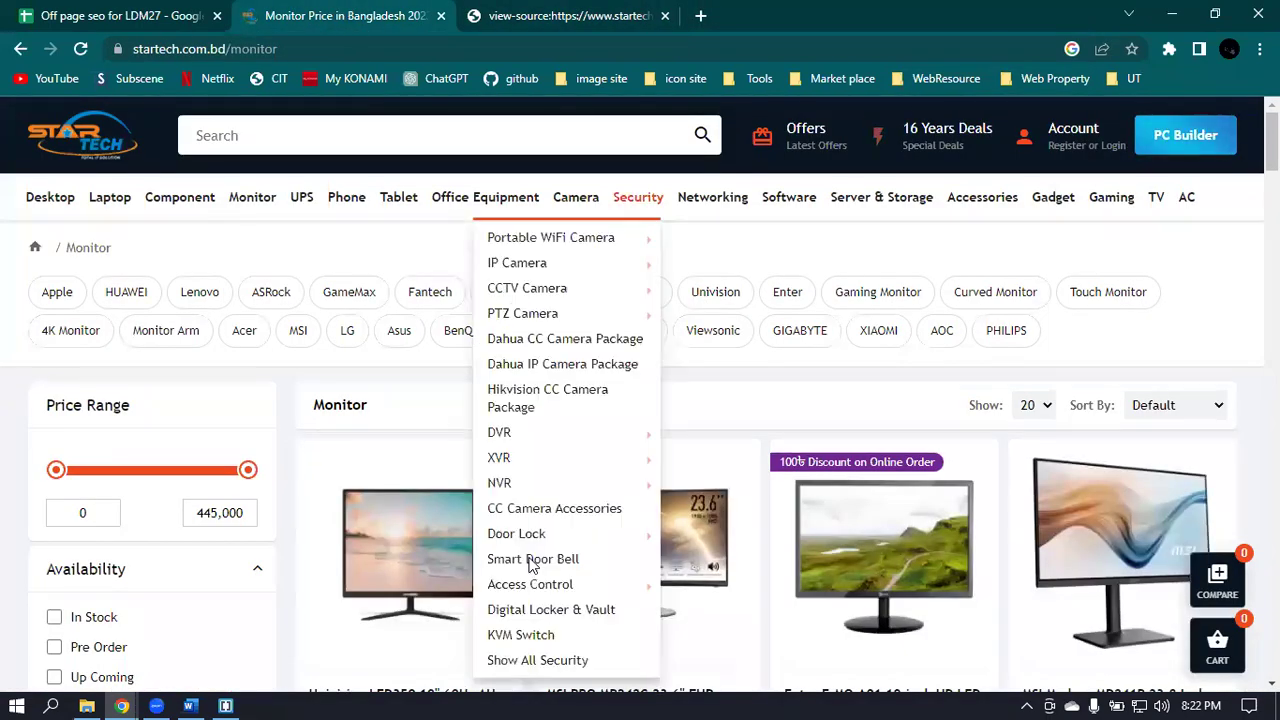
left_click(110, 10)
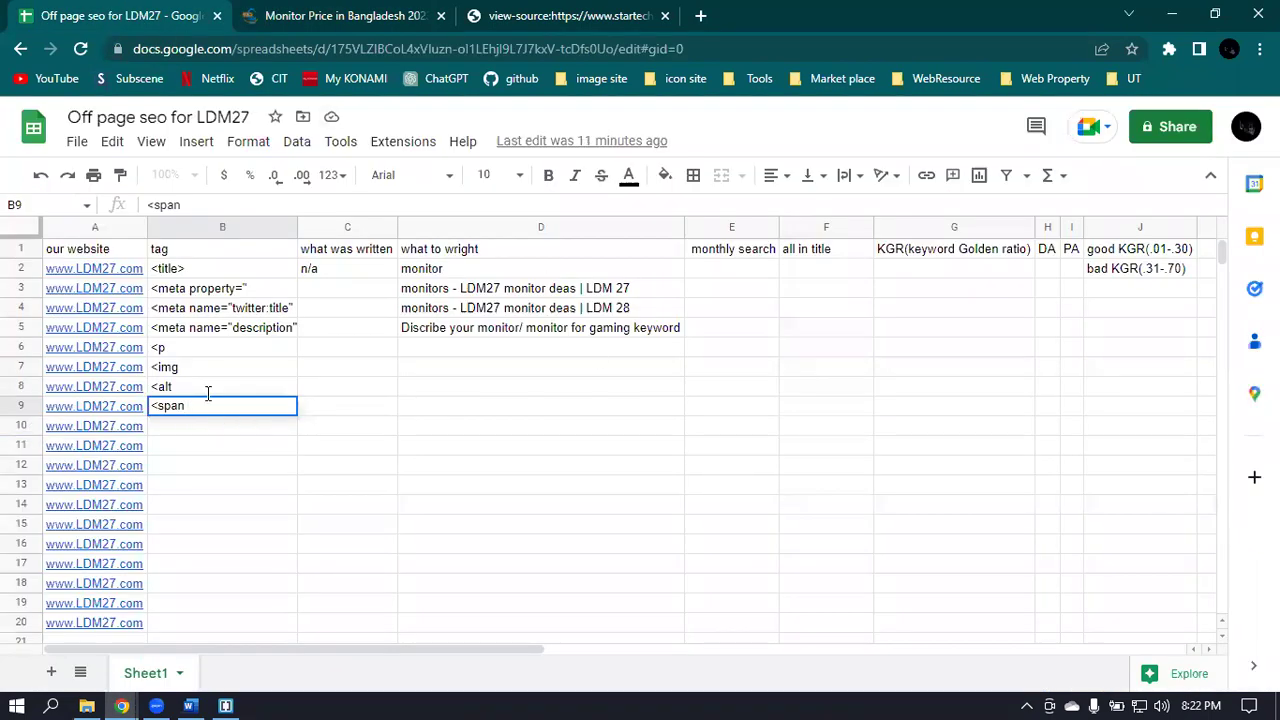
Enter "<h1-h6" in cell B10 of the tag column, below the <span entry.
left_click(178, 436)
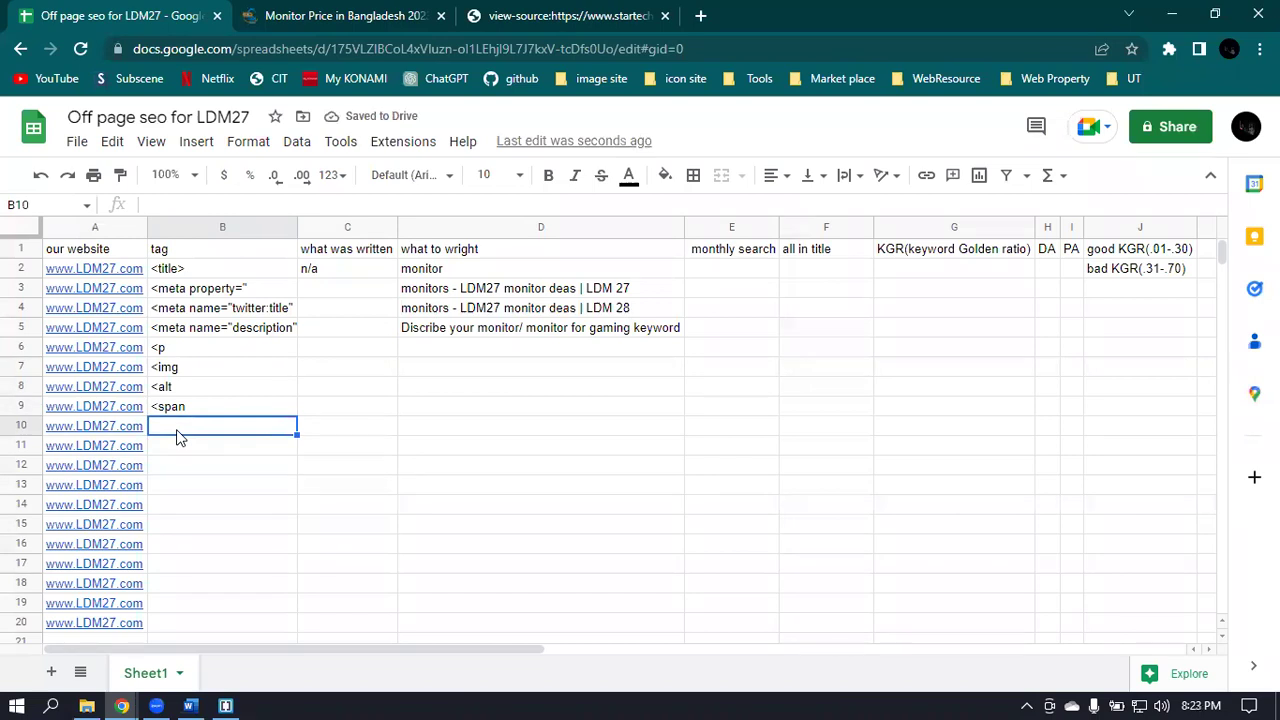
double_click(168, 426)
type("H1")
key("BackSpace")
key("BackSpace")
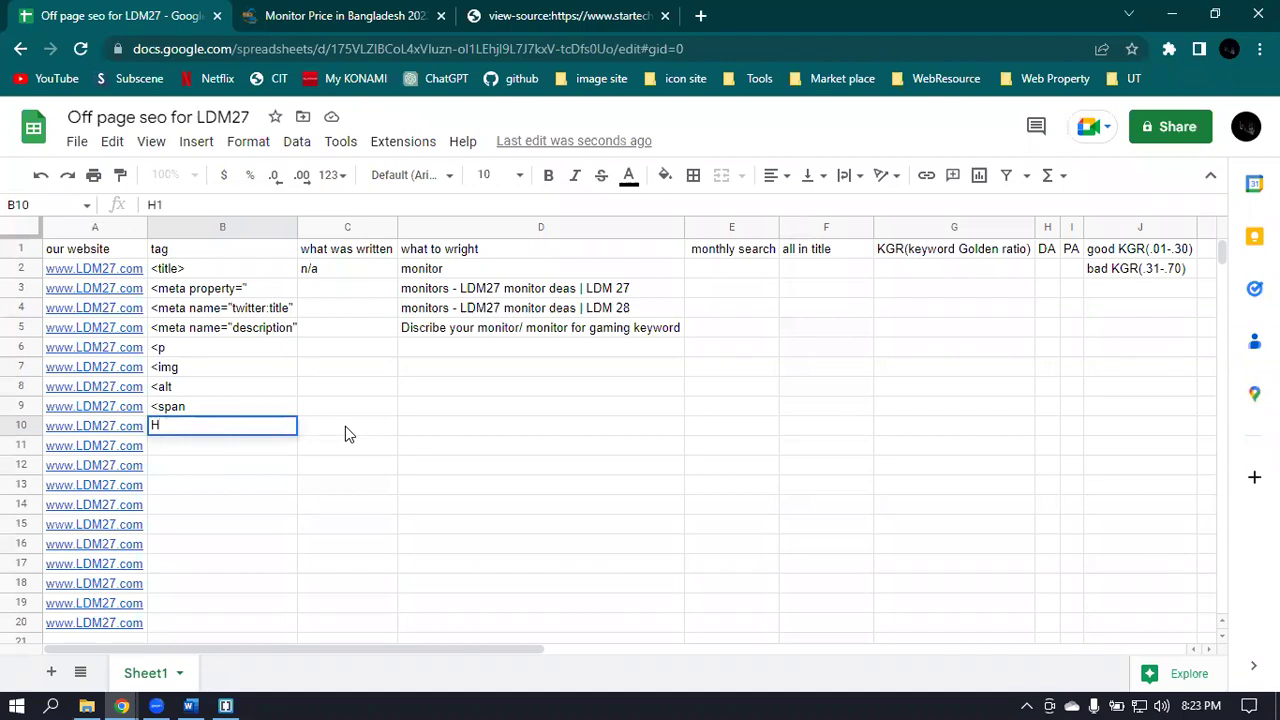
type("<h1-H1")
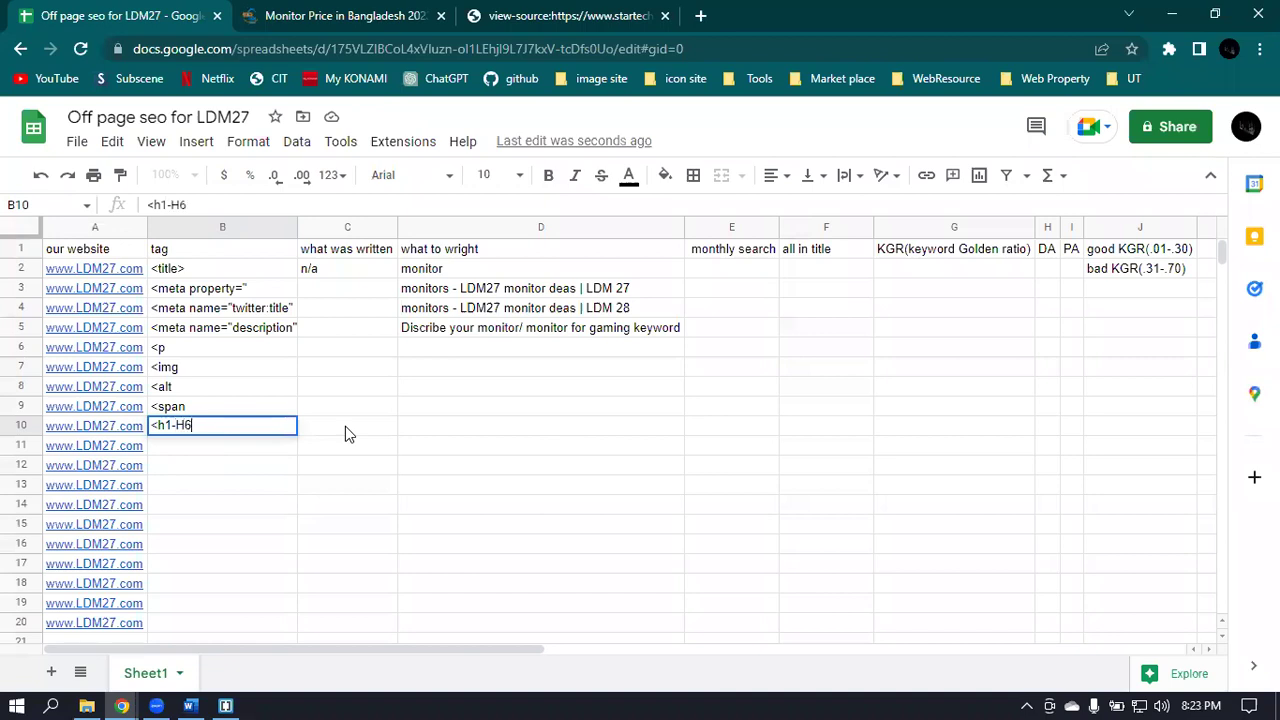
key("BackSpace")
key("BackSpace")
type("H")
key("BackSpace")
type("h6")
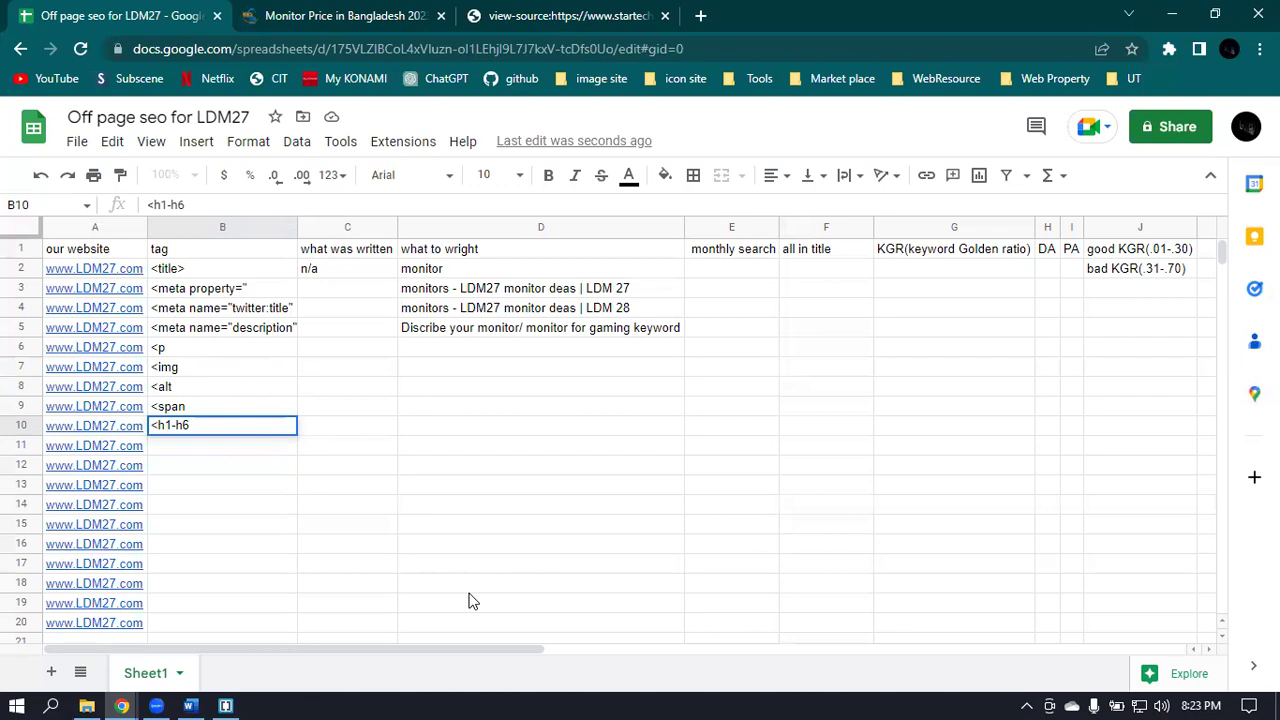
left_click(1049, 693)
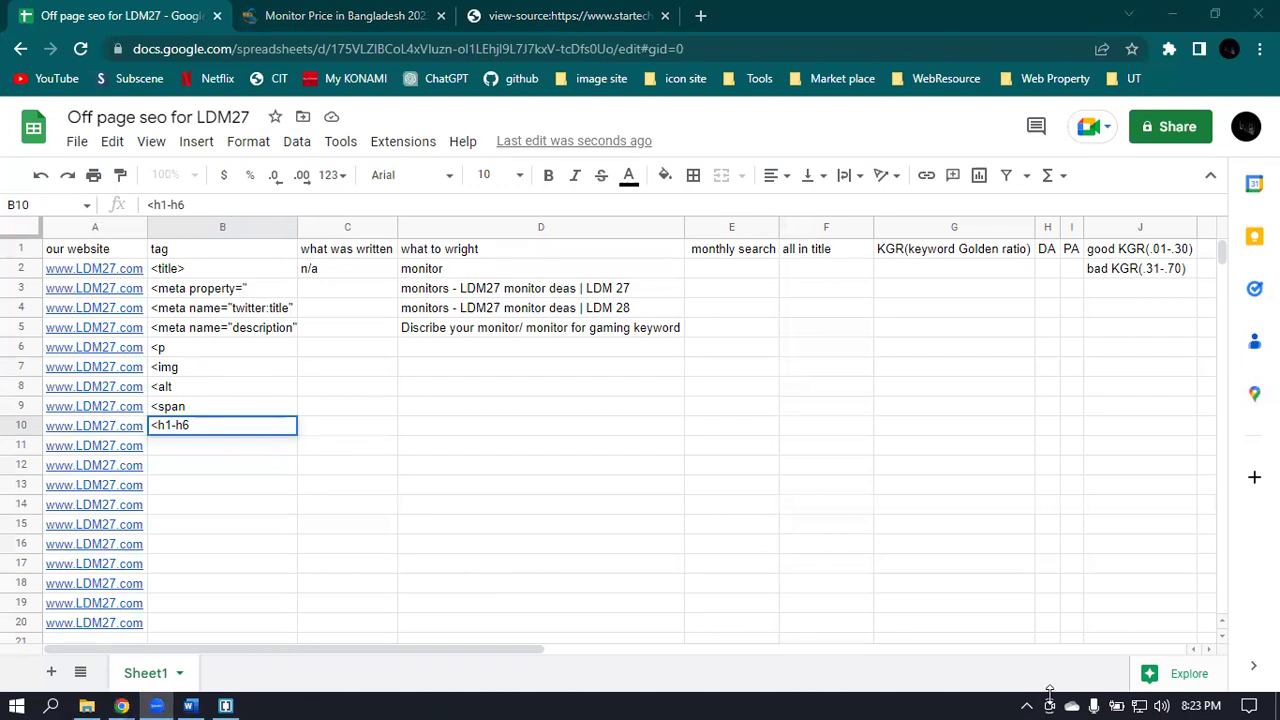
left_click(191, 650)
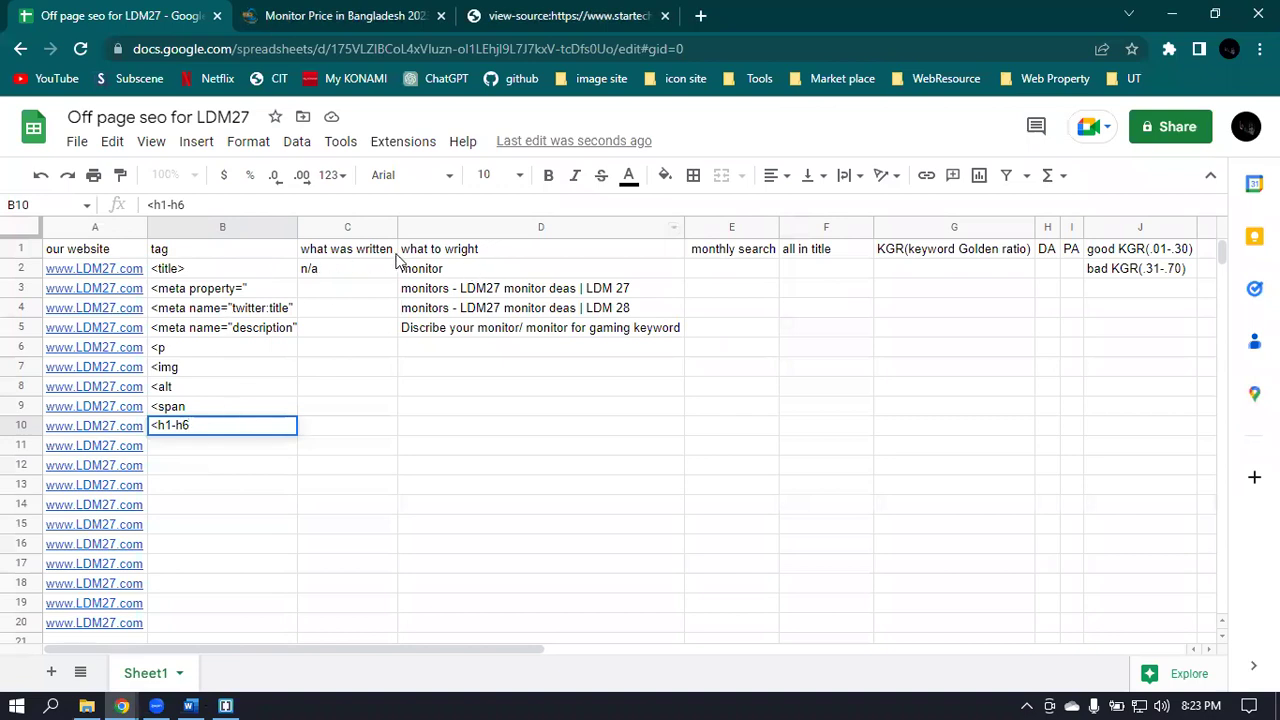
left_click(339, 309)
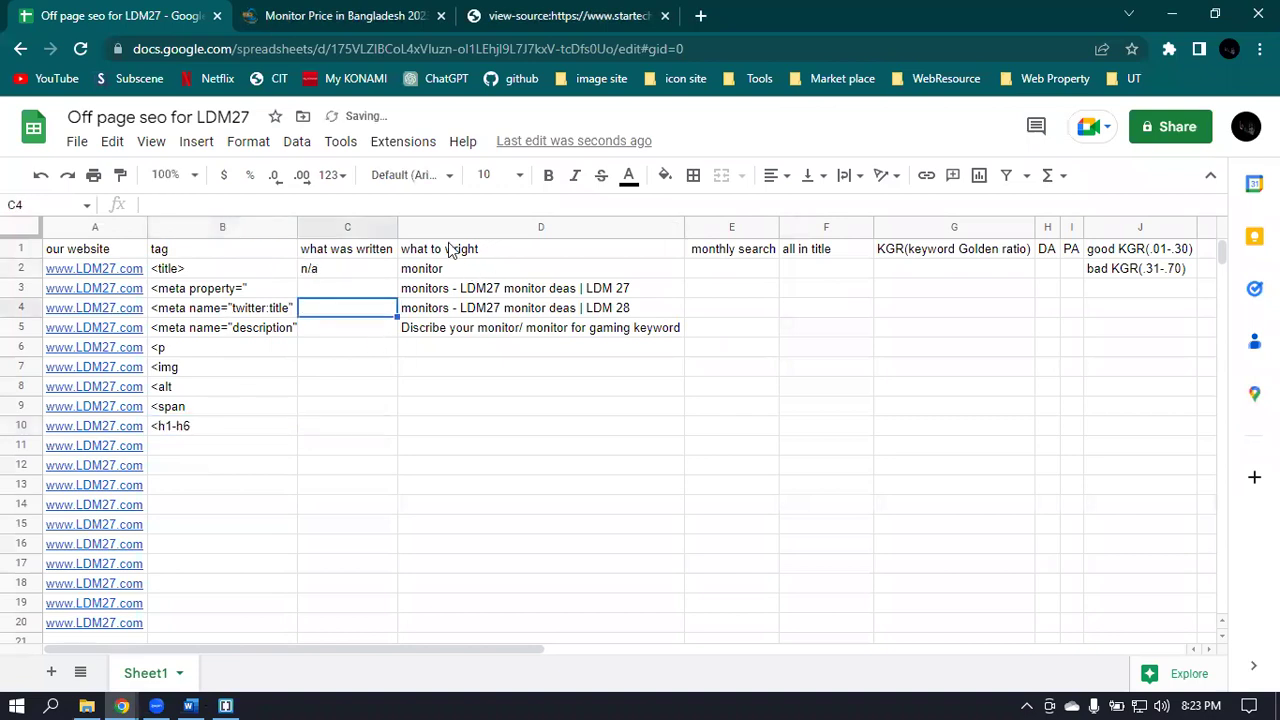
Widen column K, add the header "keyword" in cell K1, and enter "monitor" in K2 below it.
left_click_drag(294, 651, 440, 655)
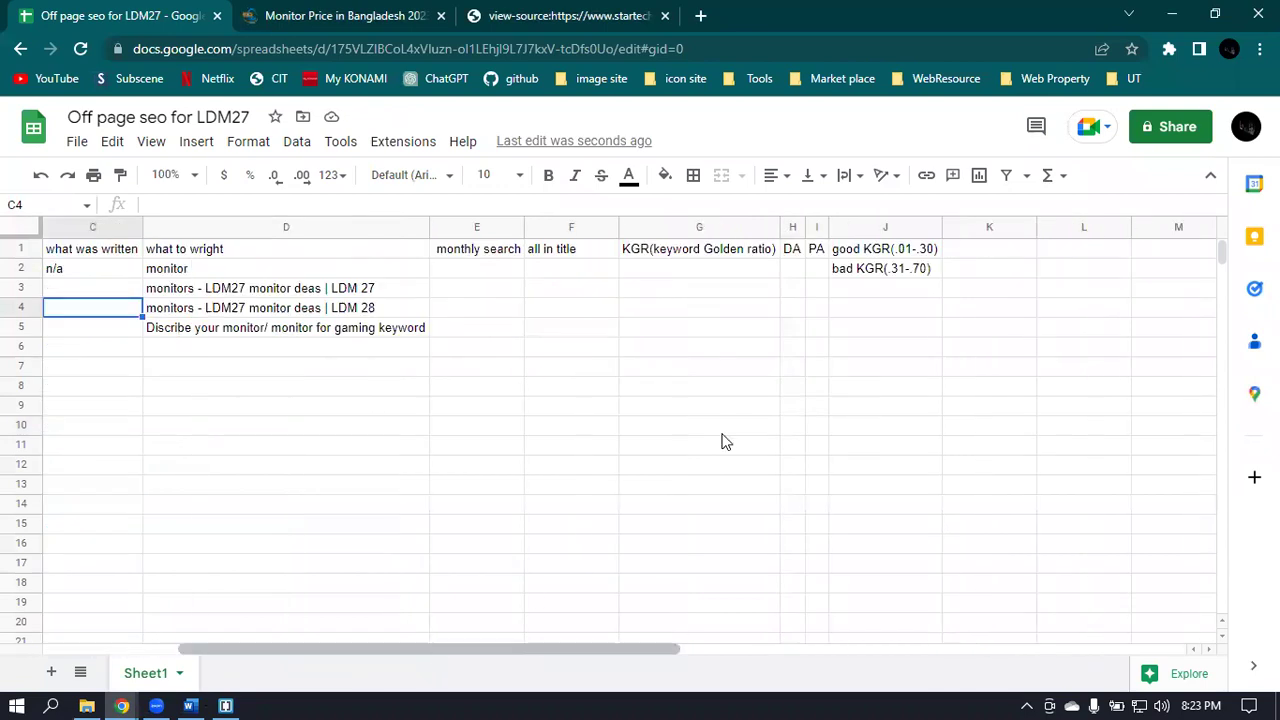
left_click(1008, 249)
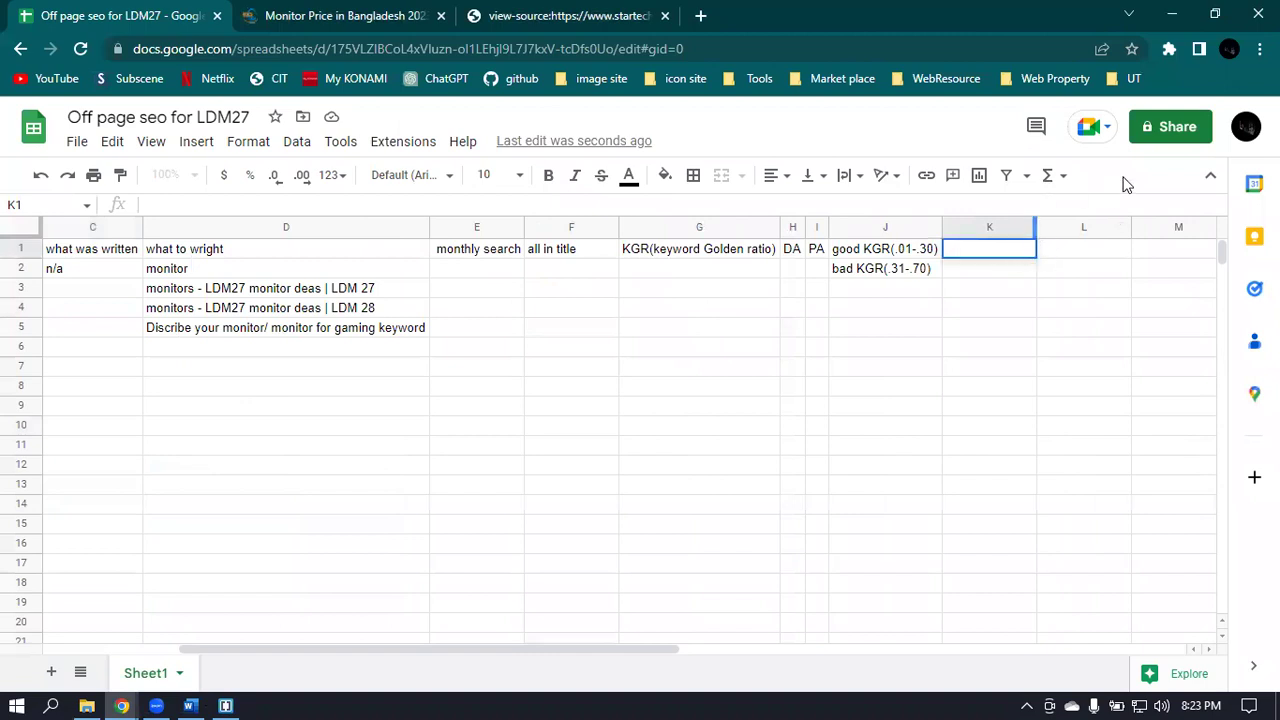
left_click_drag(1037, 227, 1077, 227)
type("keyword")
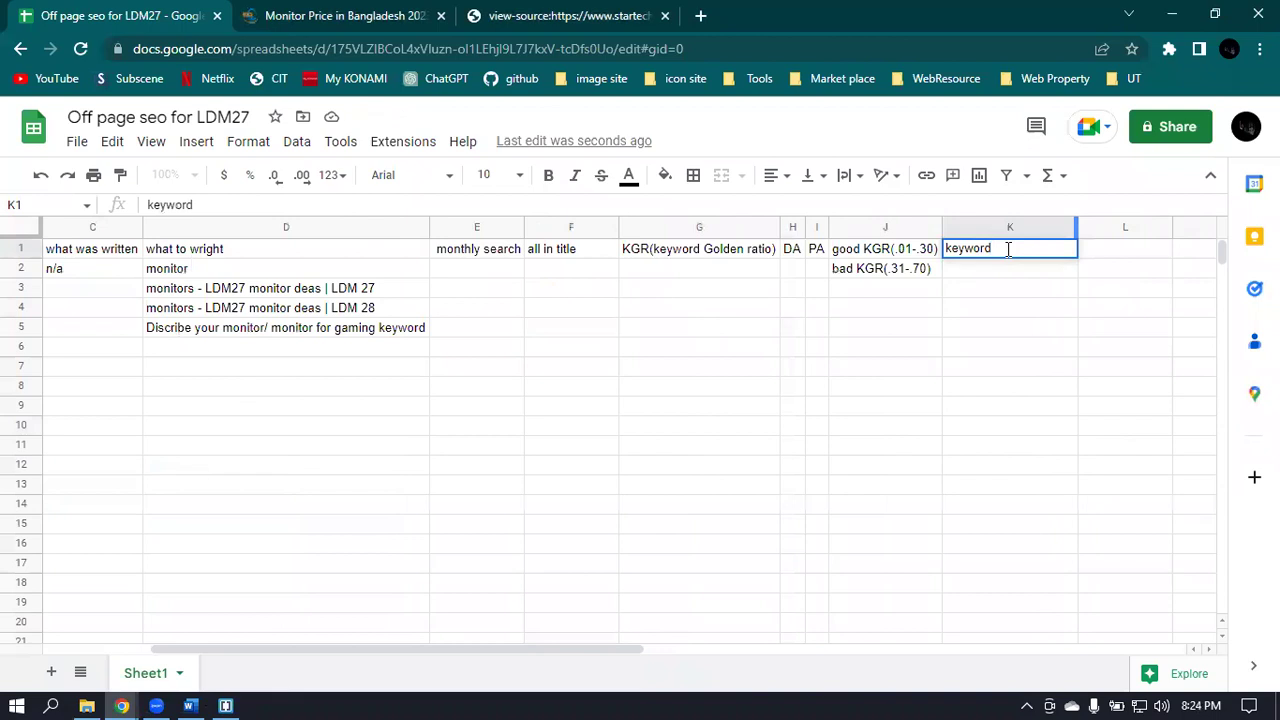
key("Return")
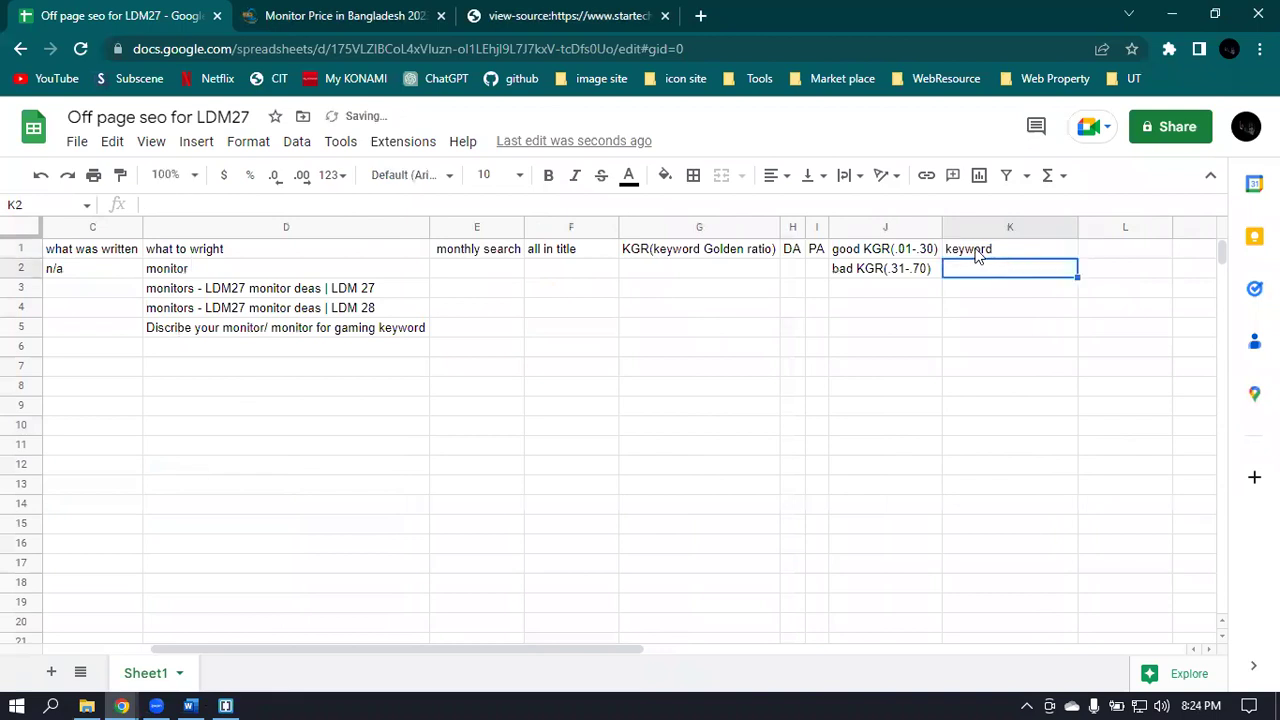
double_click(1005, 276)
type("monitor")
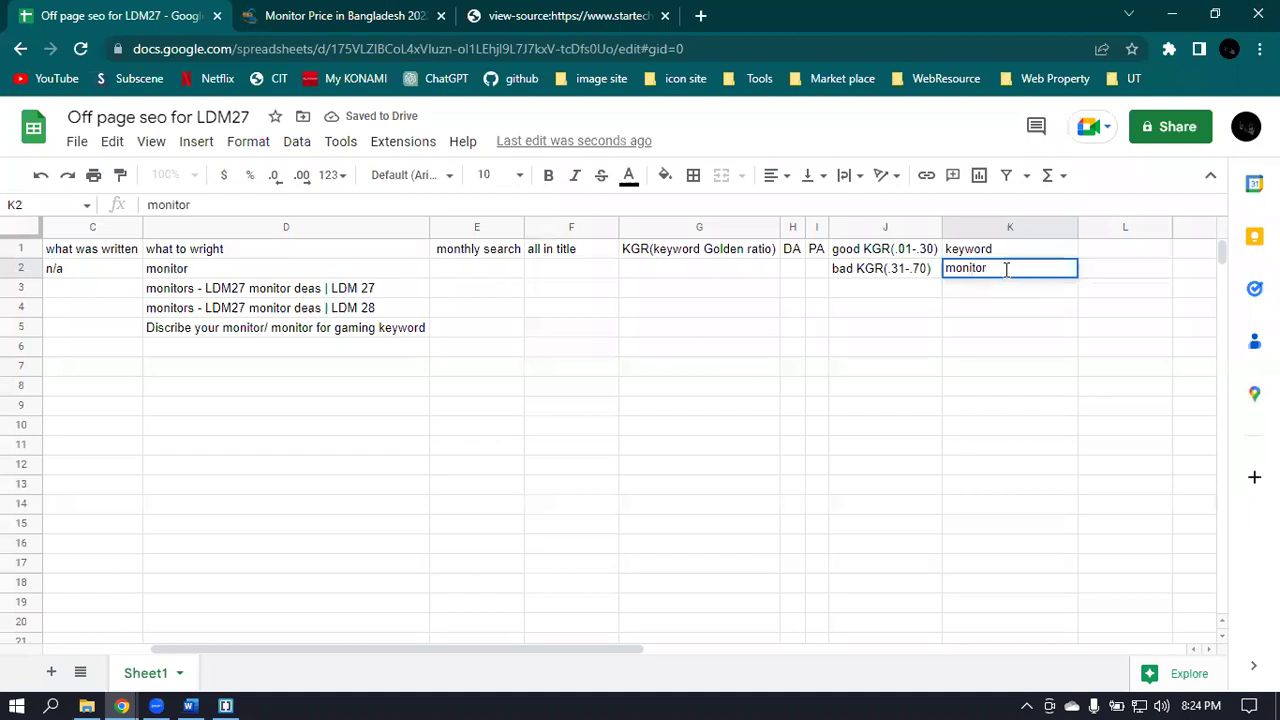
Check the first entries of the keyword list in the SEO KEYWORD.docx Word document, and return to the spreadsheet.
left_click(192, 704)
scroll(894, 406, "up", 5)
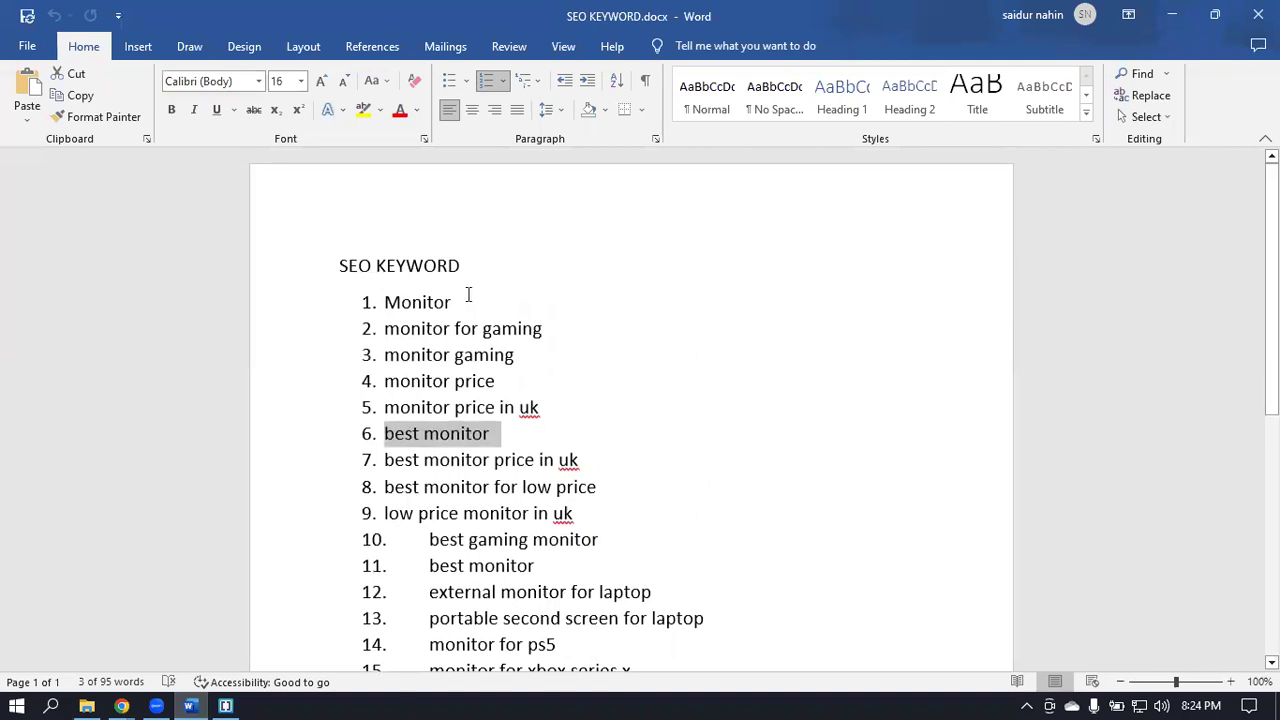
left_click(469, 295)
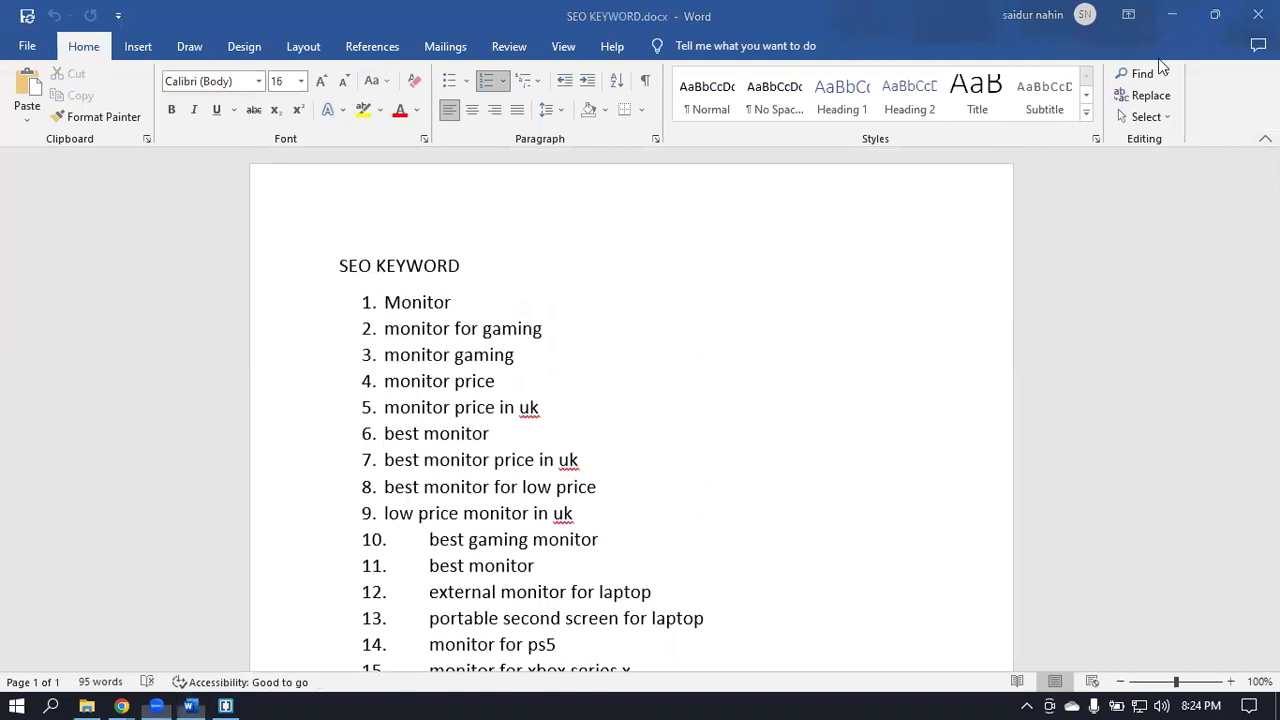
left_click(1172, 15)
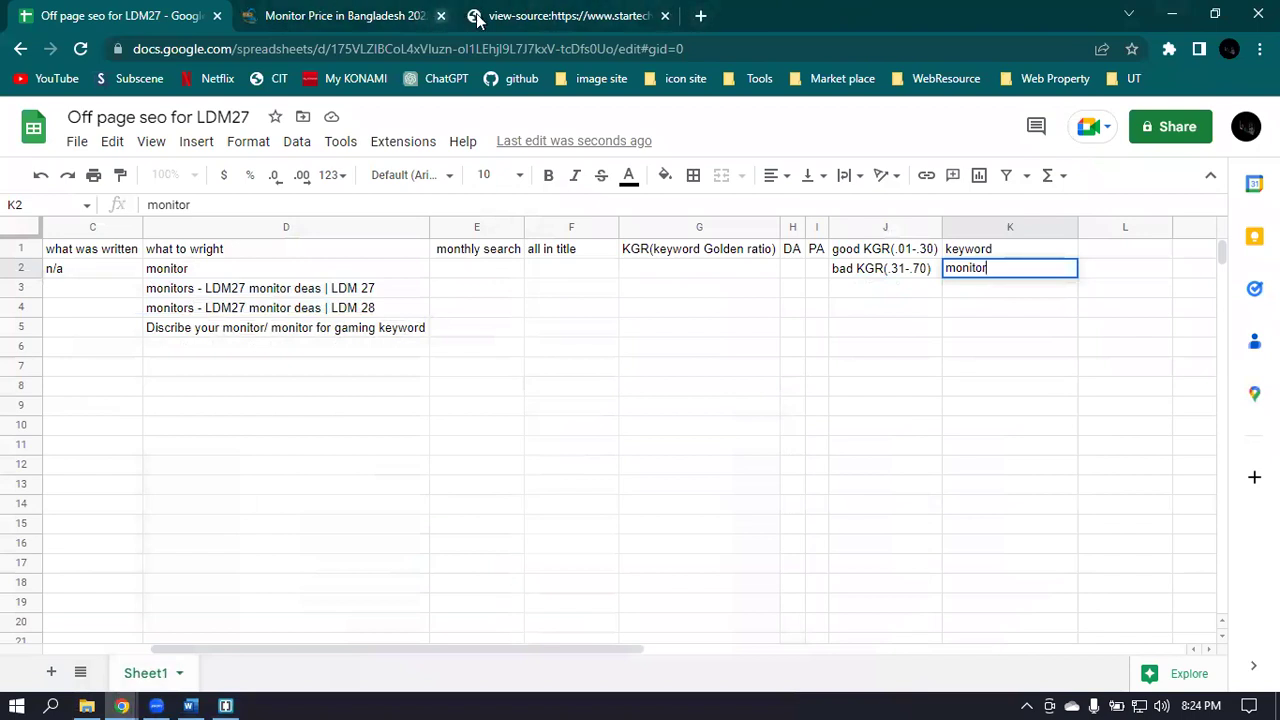
Enable the Keyword Surfer and Ubersuggest extensions on Chrome's extension management page in a new tab.
left_click(701, 16)
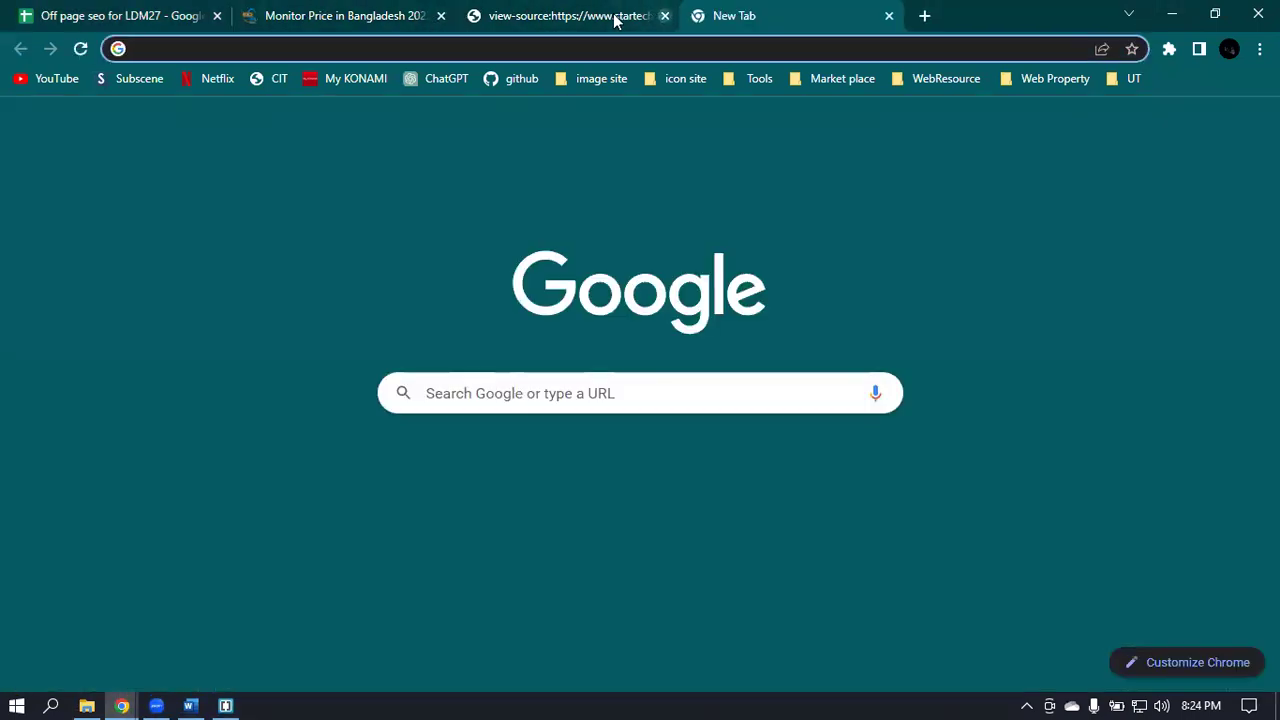
left_click(1170, 49)
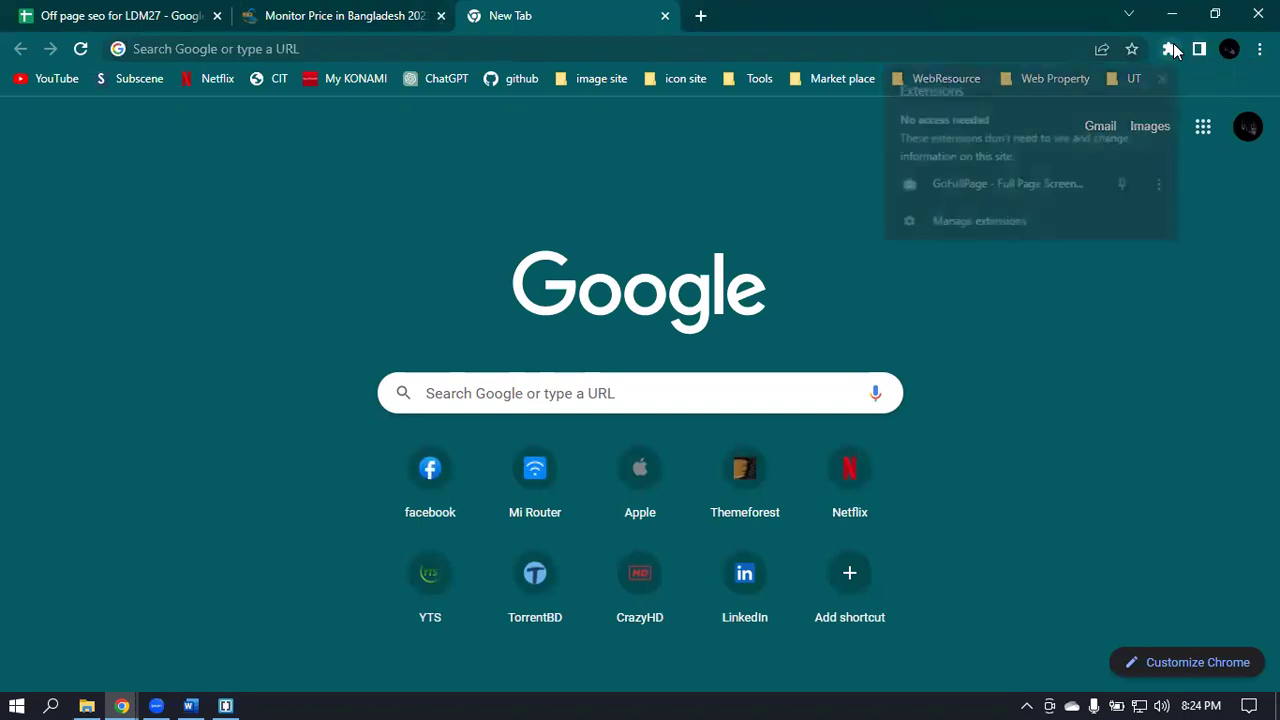
left_click(990, 230)
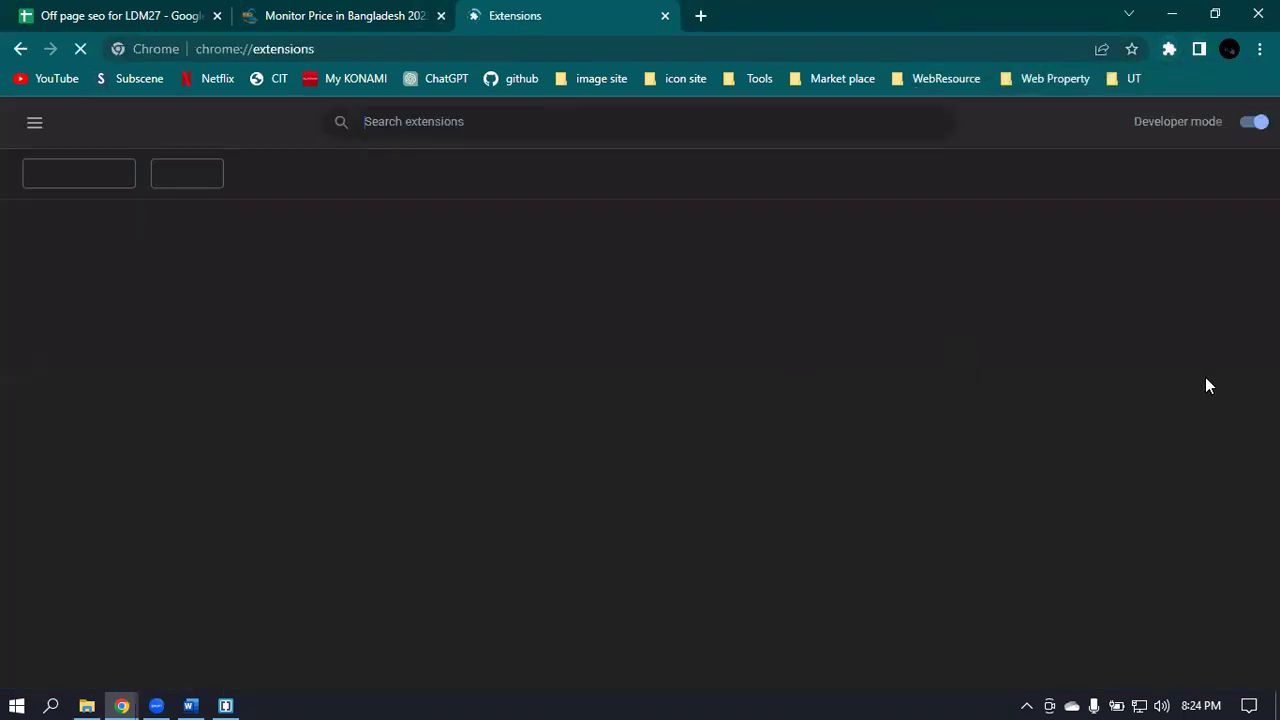
scroll(1203, 422, "down", 3)
left_click(1176, 403)
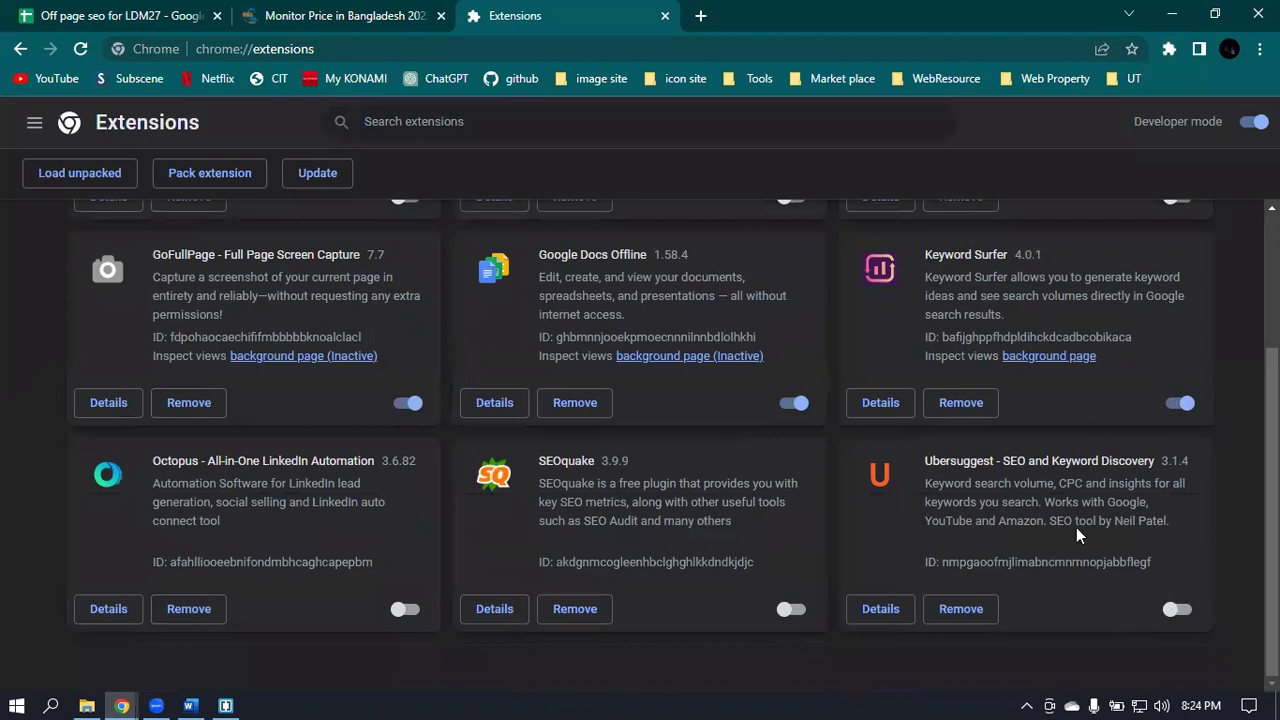
left_click(1176, 609)
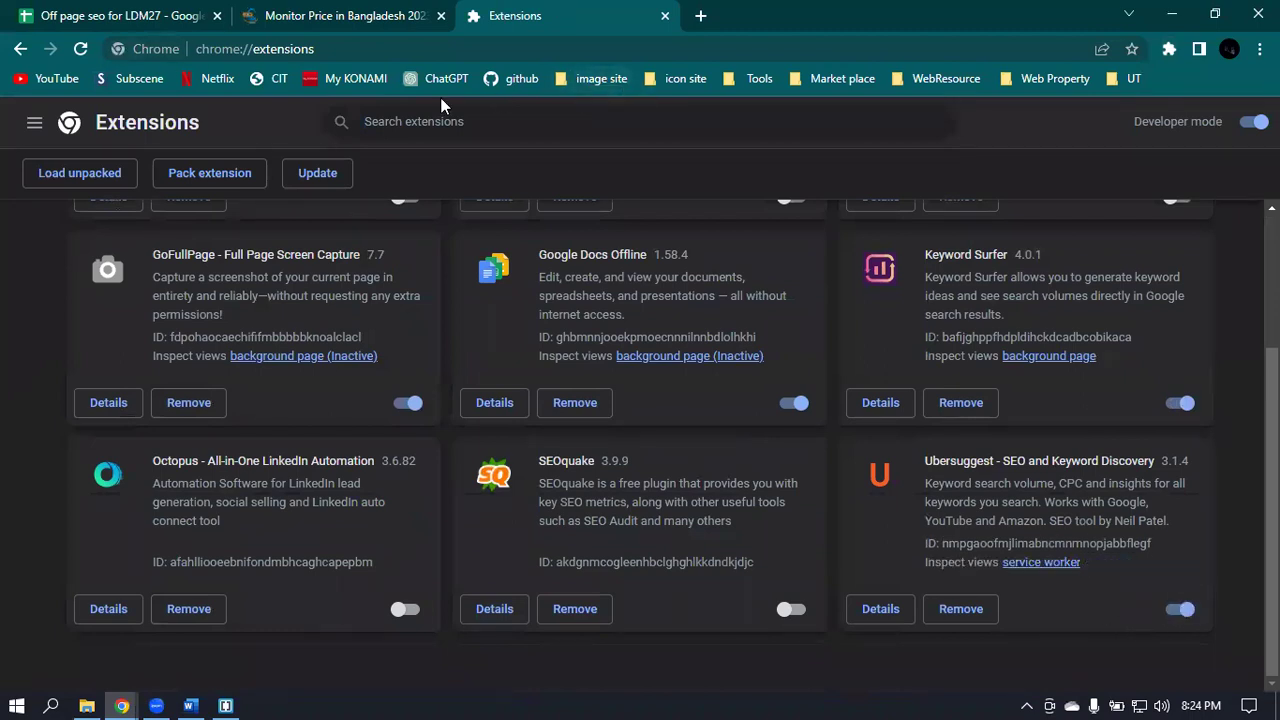
Switch to the incognito window and change the Google search from "monitor price" to "monitor".
left_click(121, 705)
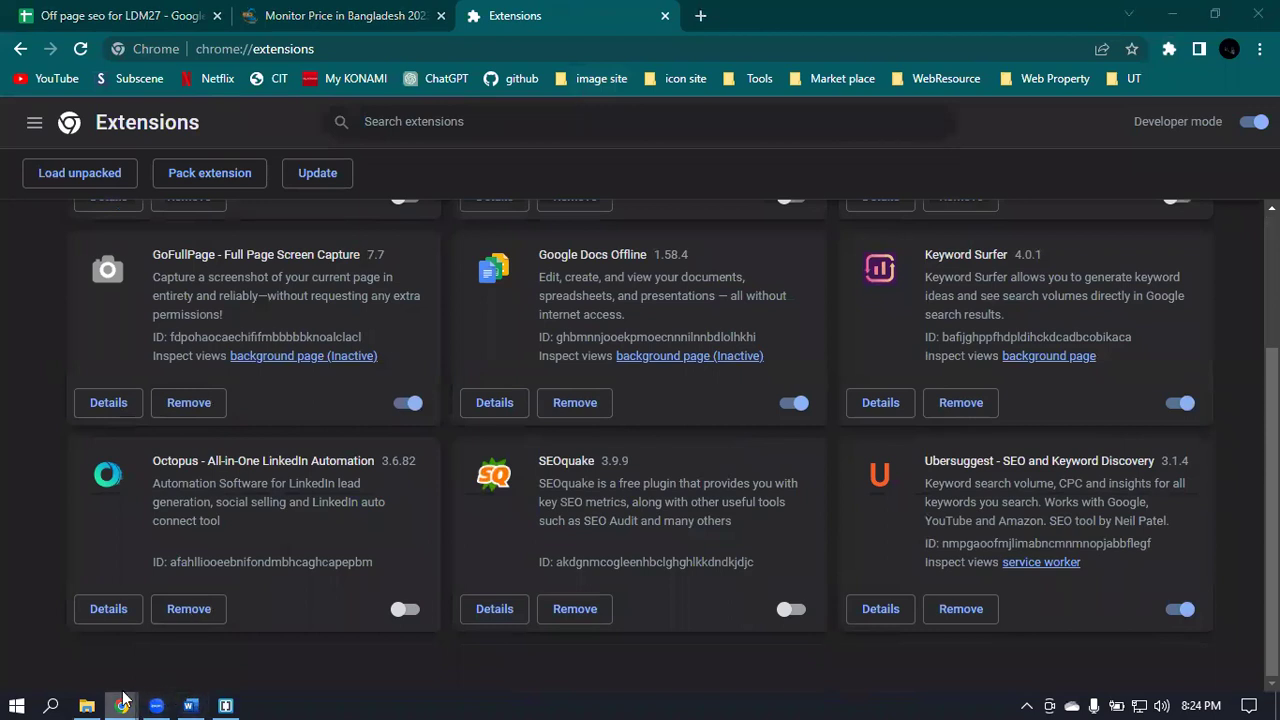
left_click(260, 657)
scroll(933, 350, "up", 10)
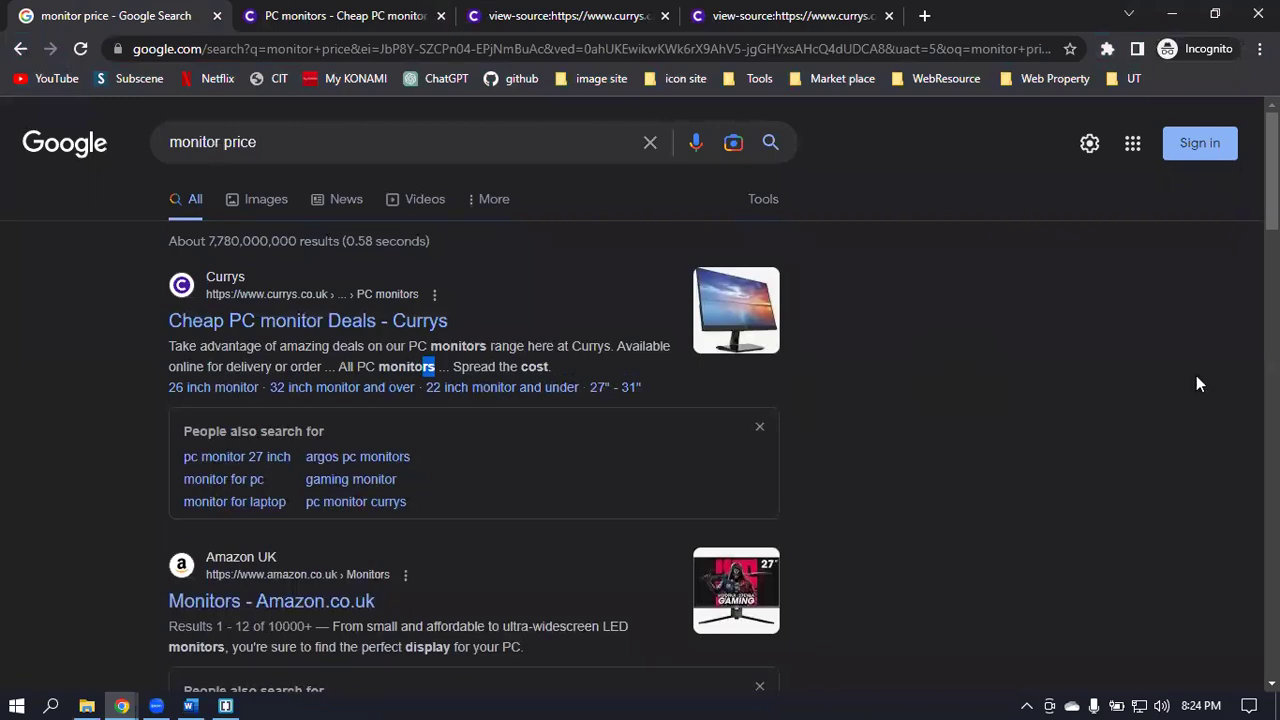
left_click_drag(221, 142, 283, 154)
key("BackSpace")
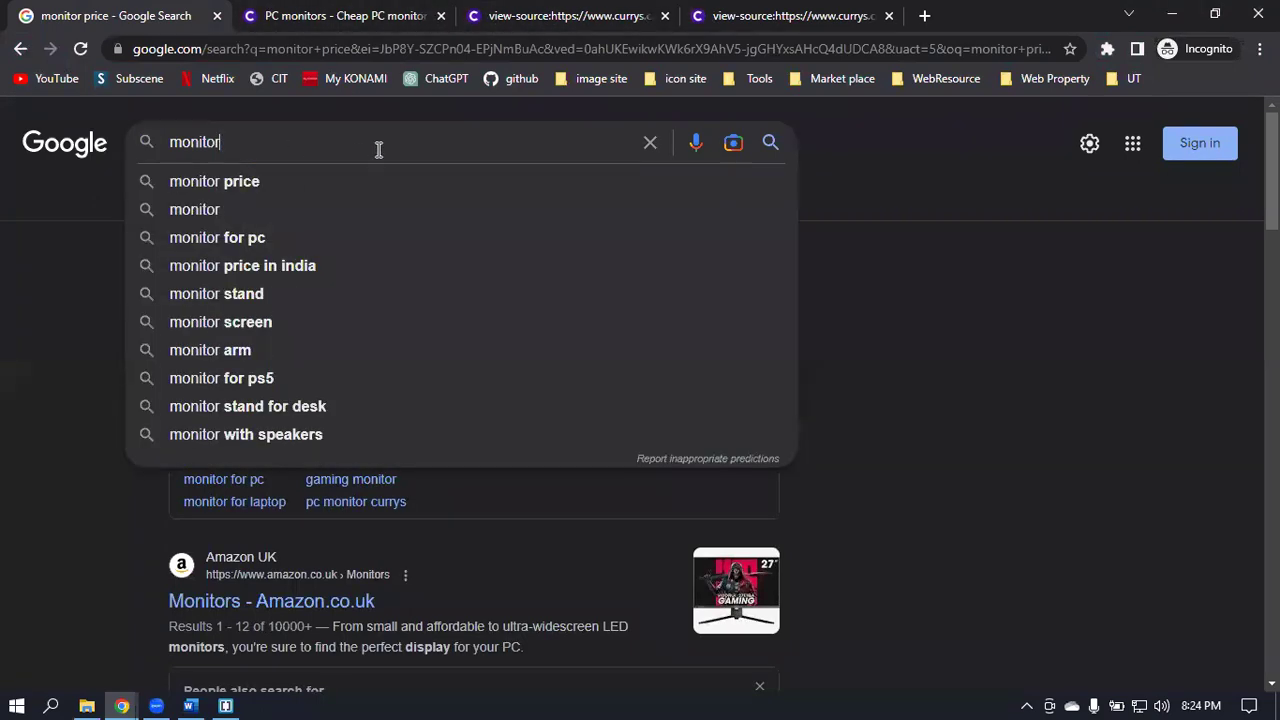
left_click(784, 158)
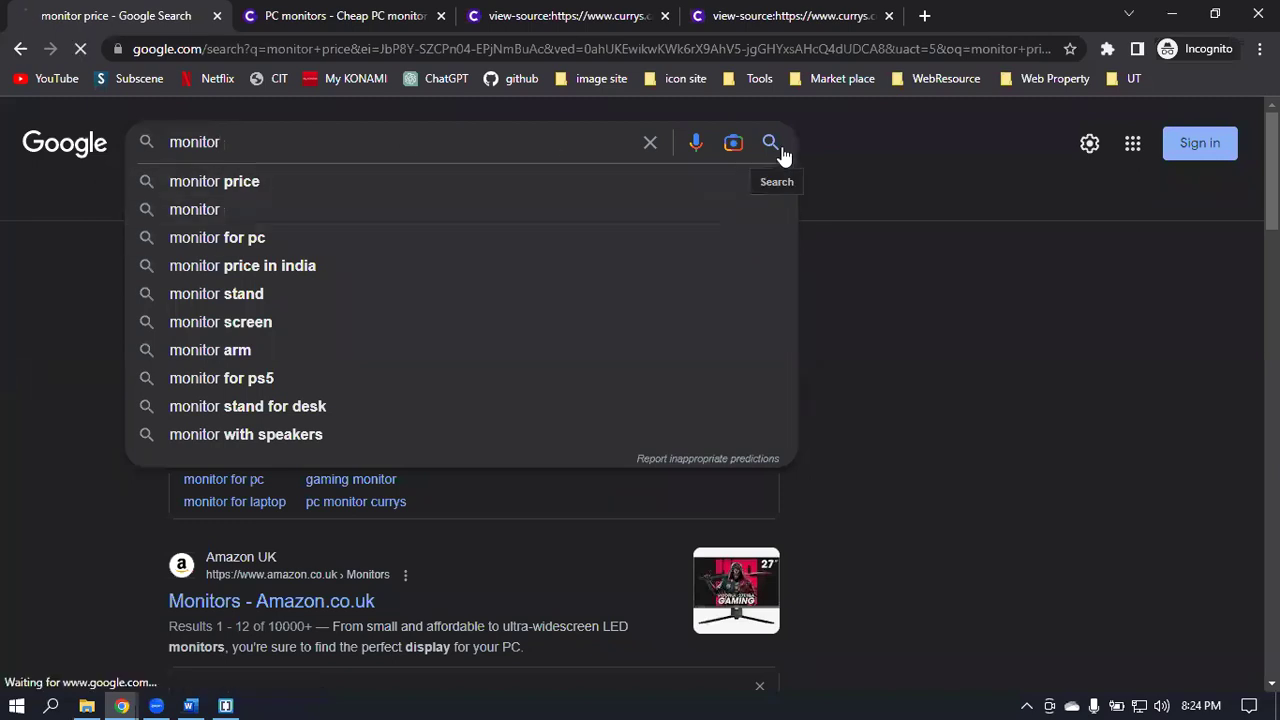
Close the Currys PC monitors page and its two page-source tabs, keeping only the Google results.
left_click(441, 15)
left_click(443, 16)
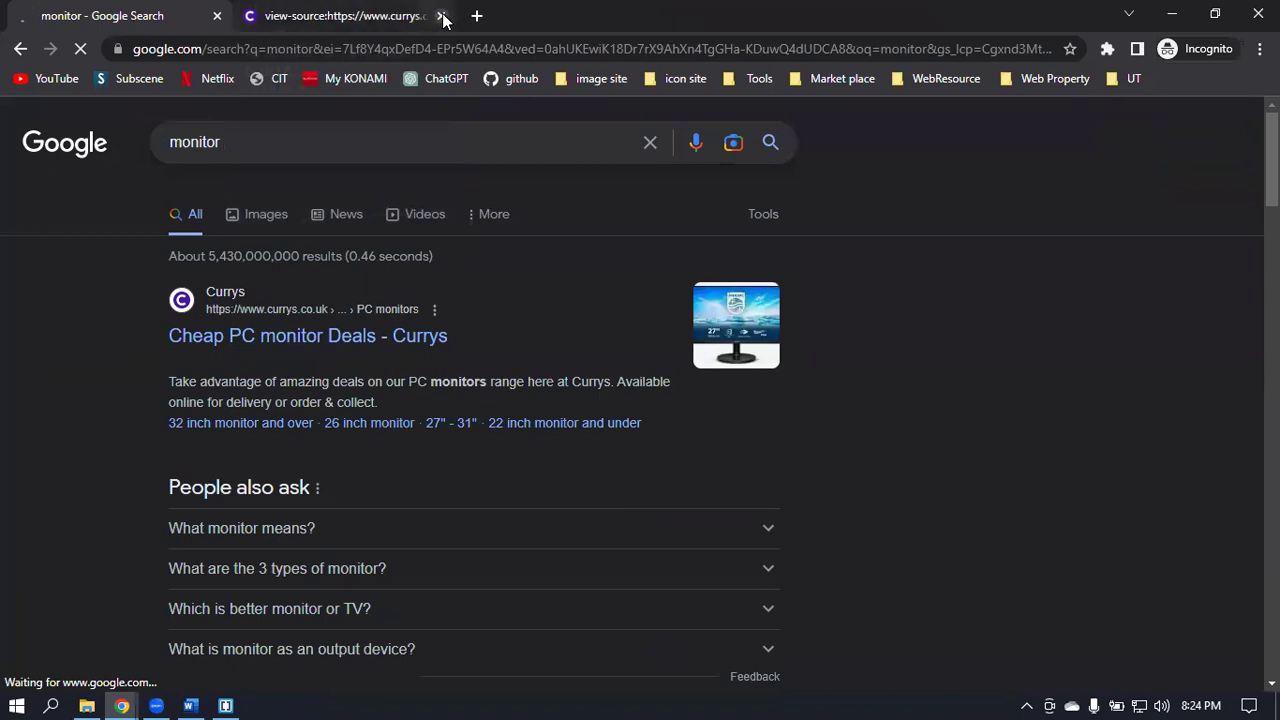
left_click(441, 16)
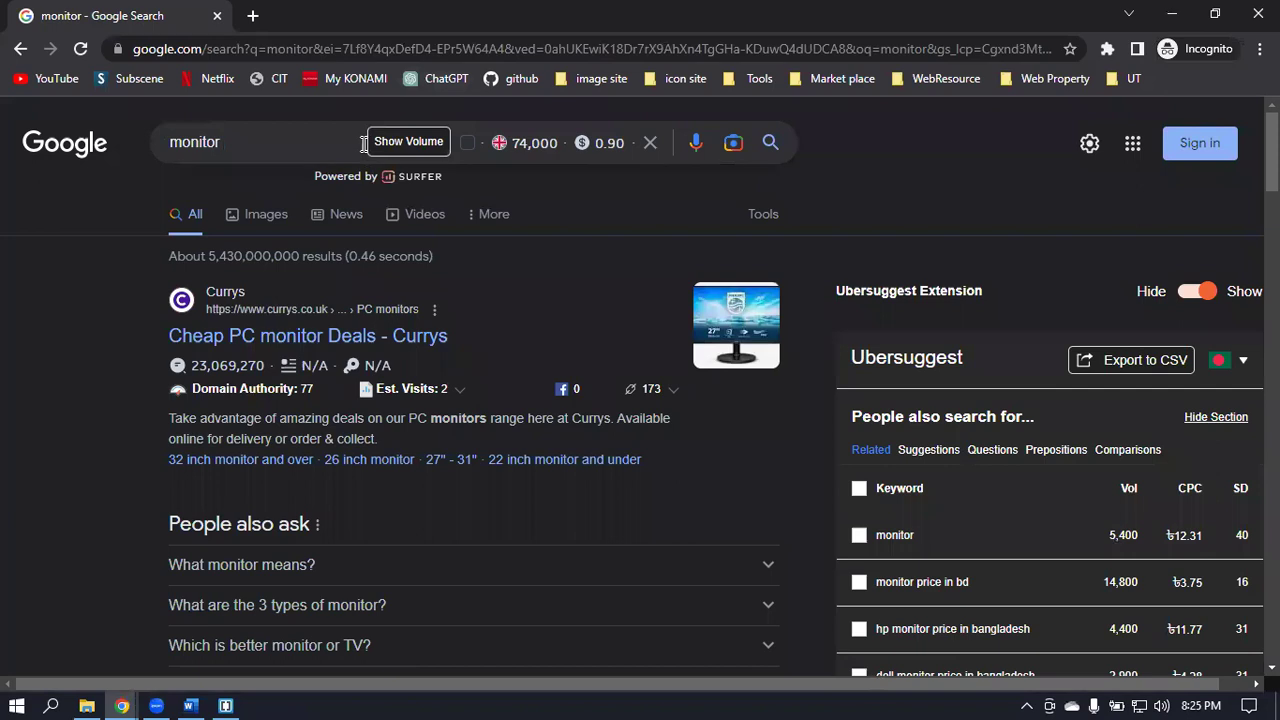
Set Ubersuggest's preferred location to English / United Kingdom and reload the search results.
mouse_move(504, 144)
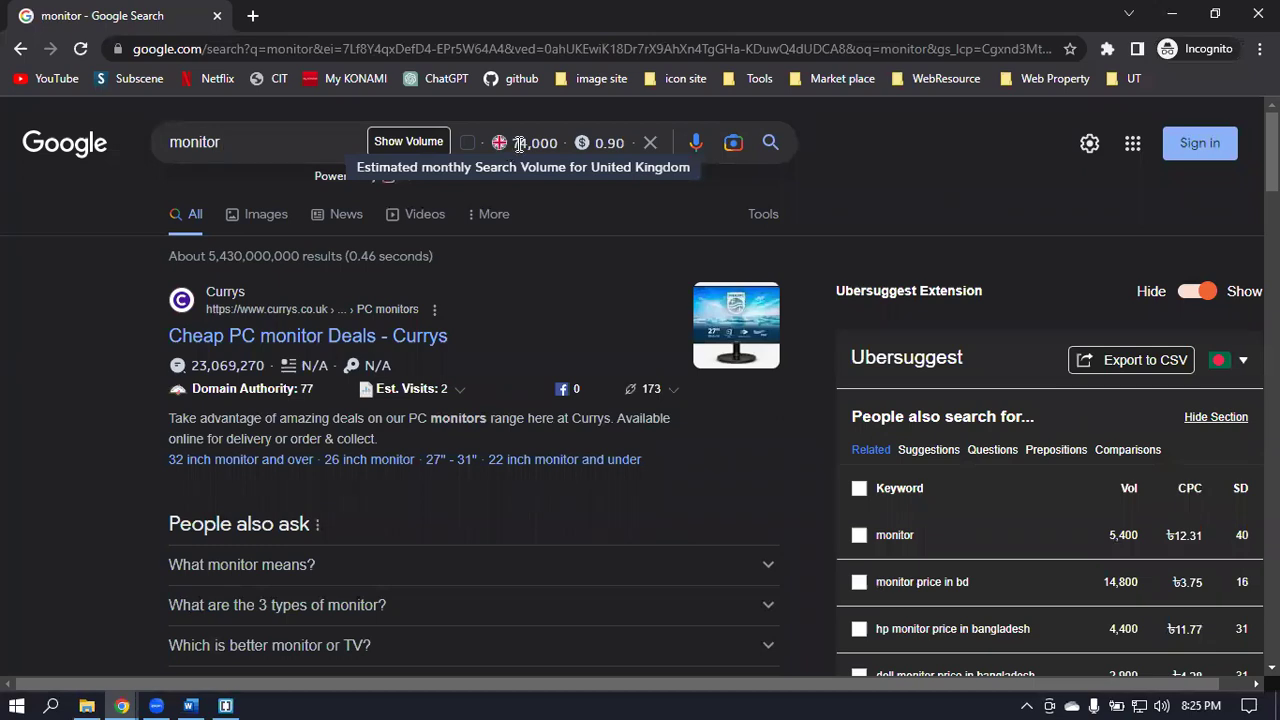
left_click(1228, 363)
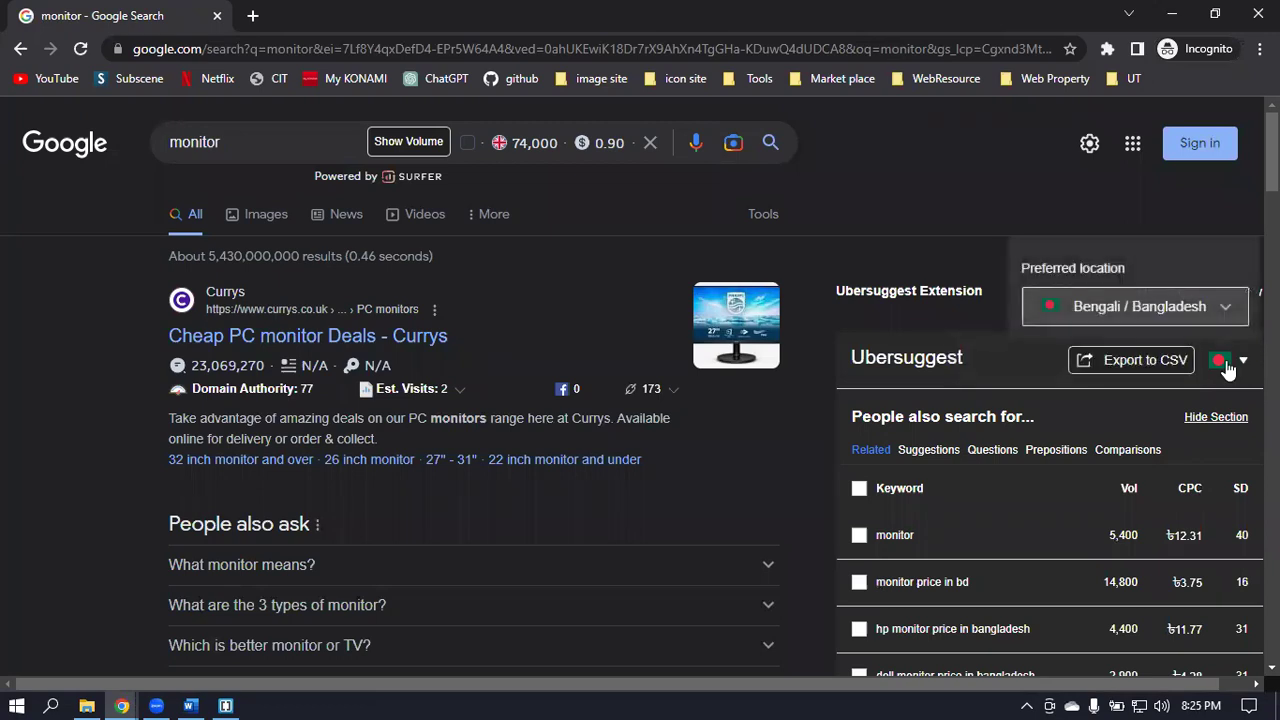
left_click(1207, 305)
type("uk")
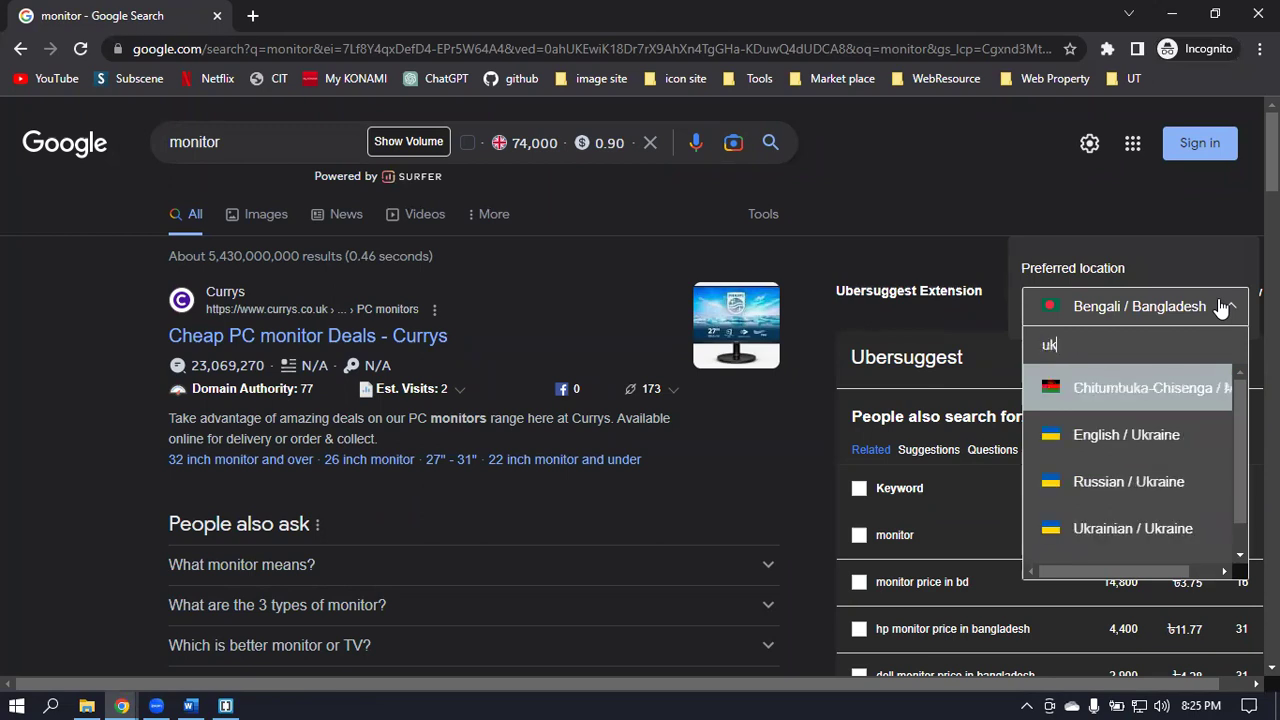
key("BackSpace")
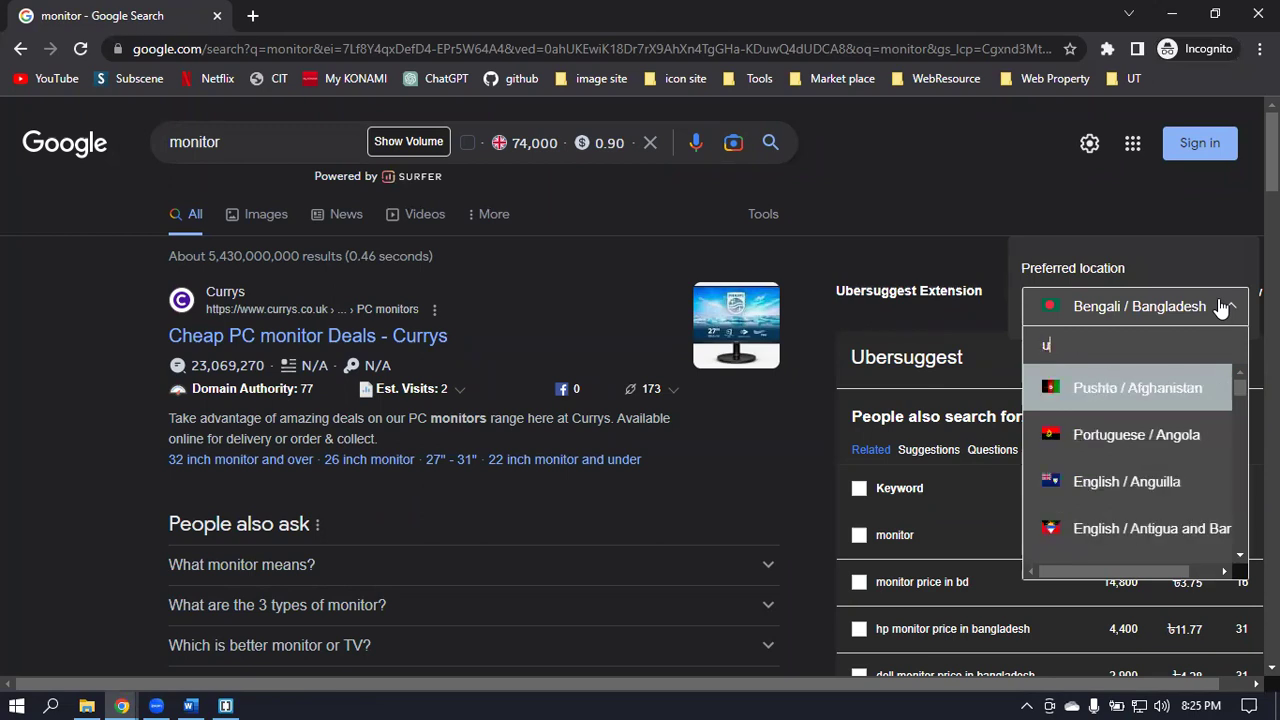
type("nited")
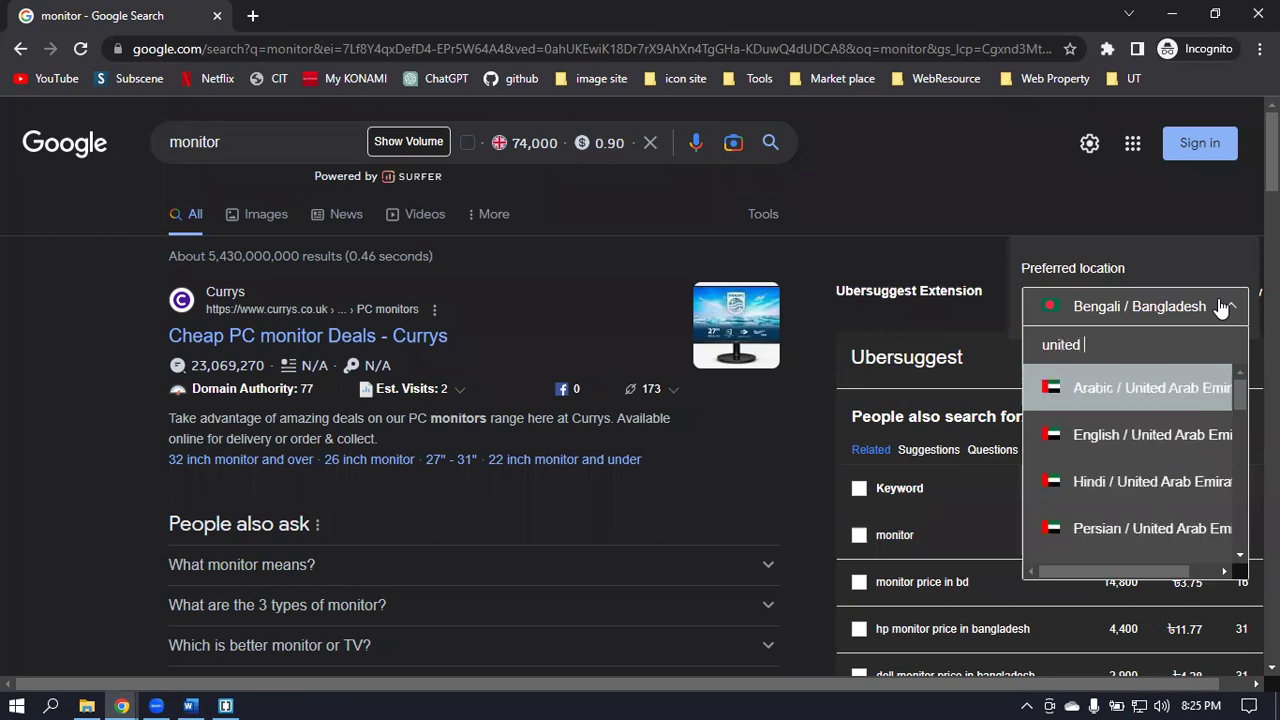
type(" state")
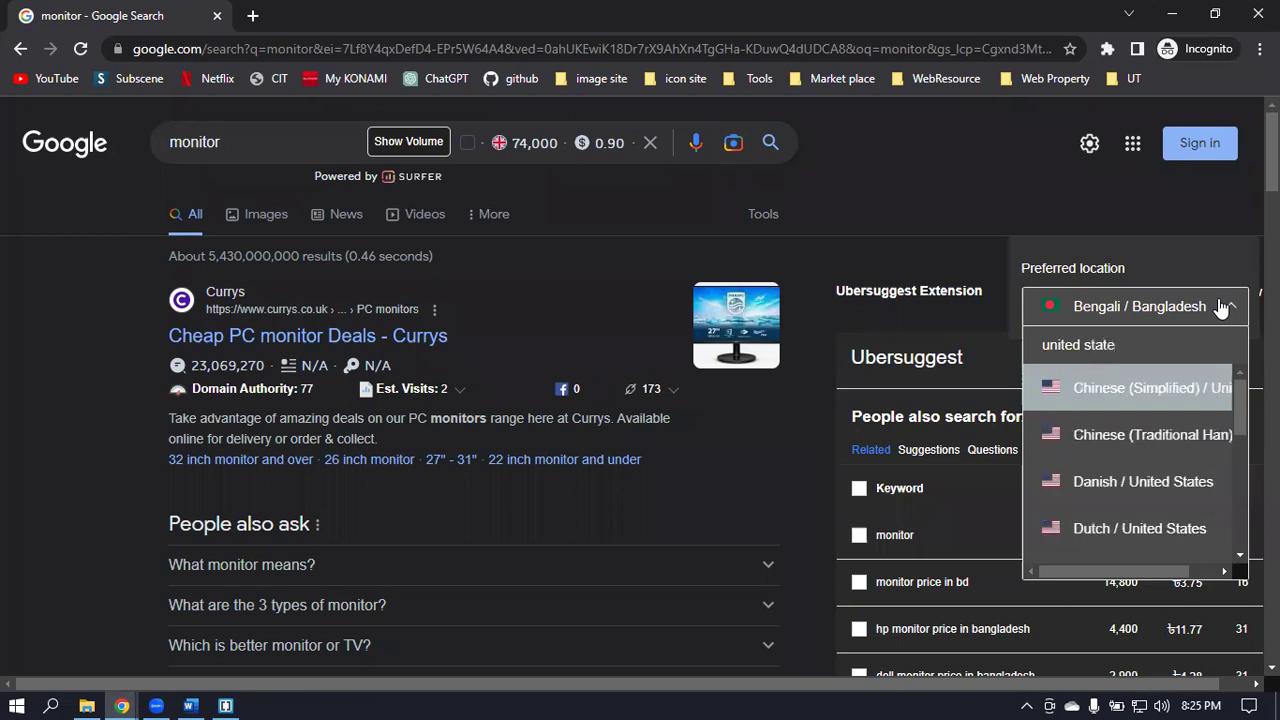
key("BackSpace")
key("BackSpace")
key("BackSpace")
key("BackSpace")
key("BackSpace")
type("king")
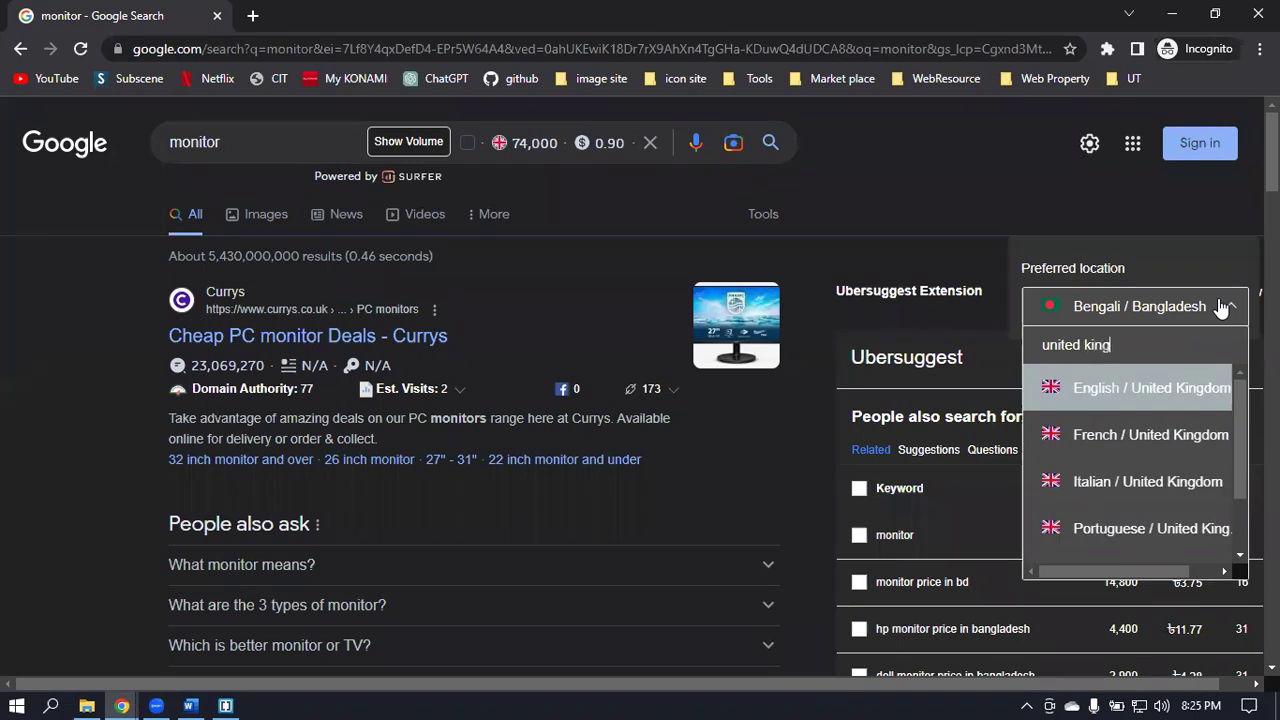
left_click(1145, 388)
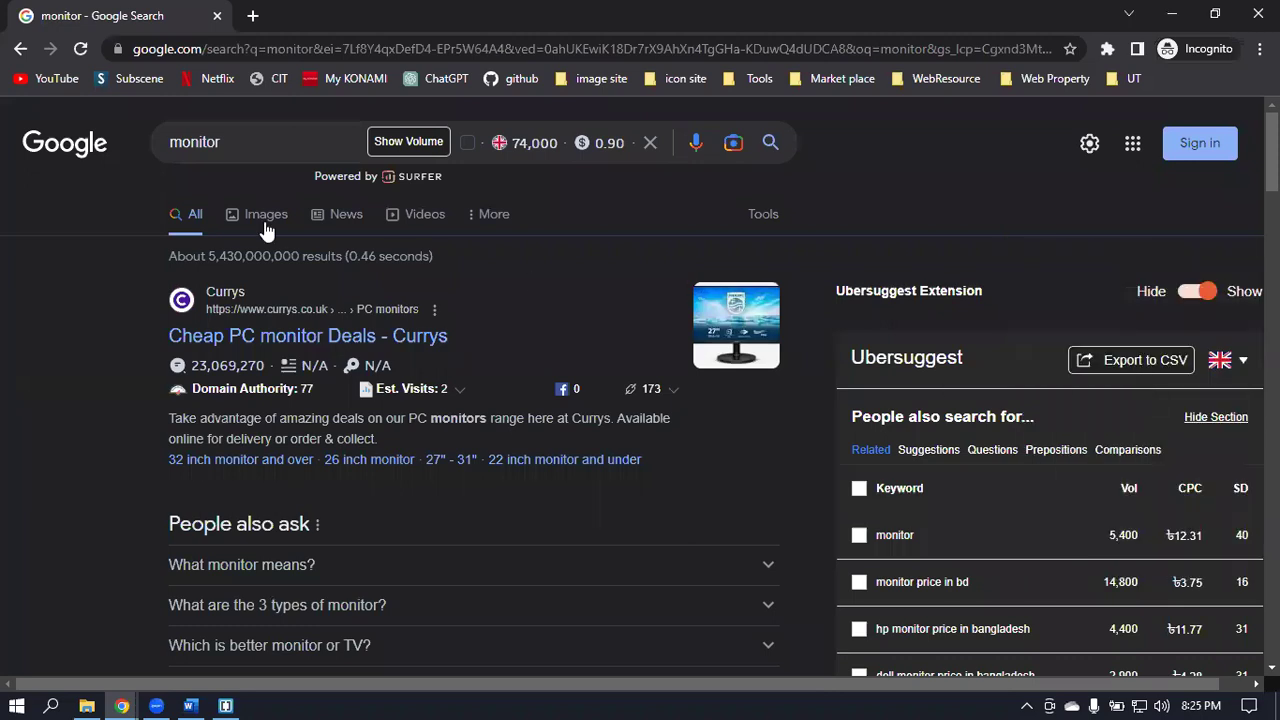
left_click(80, 49)
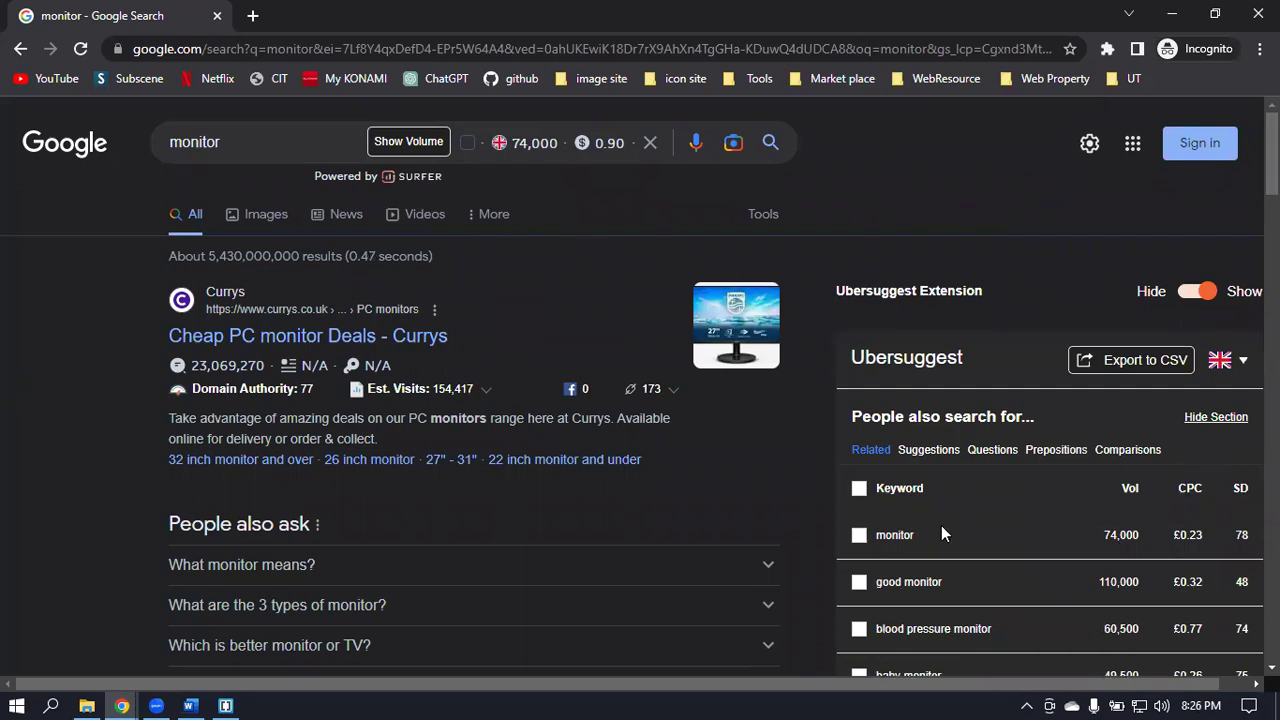
Close the gym project's index.html window in Brackets and return to the Google results for "monitor".
left_click(228, 702)
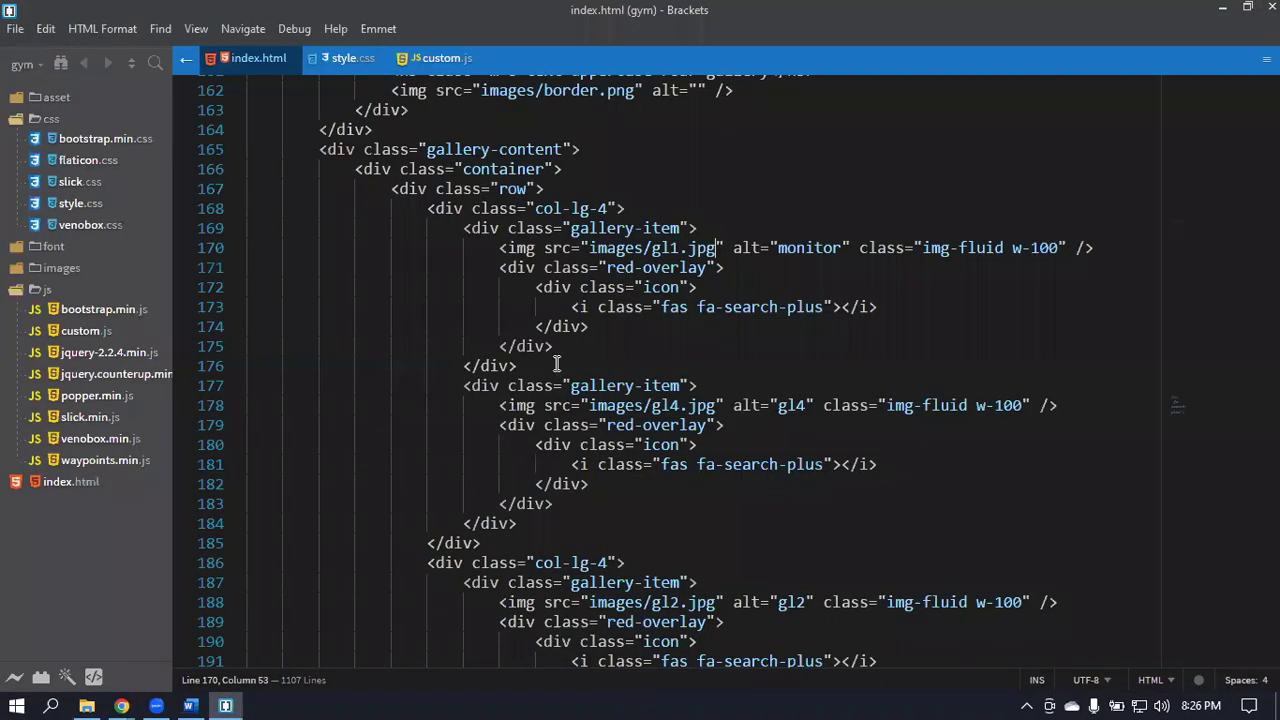
key("alt+Tab")
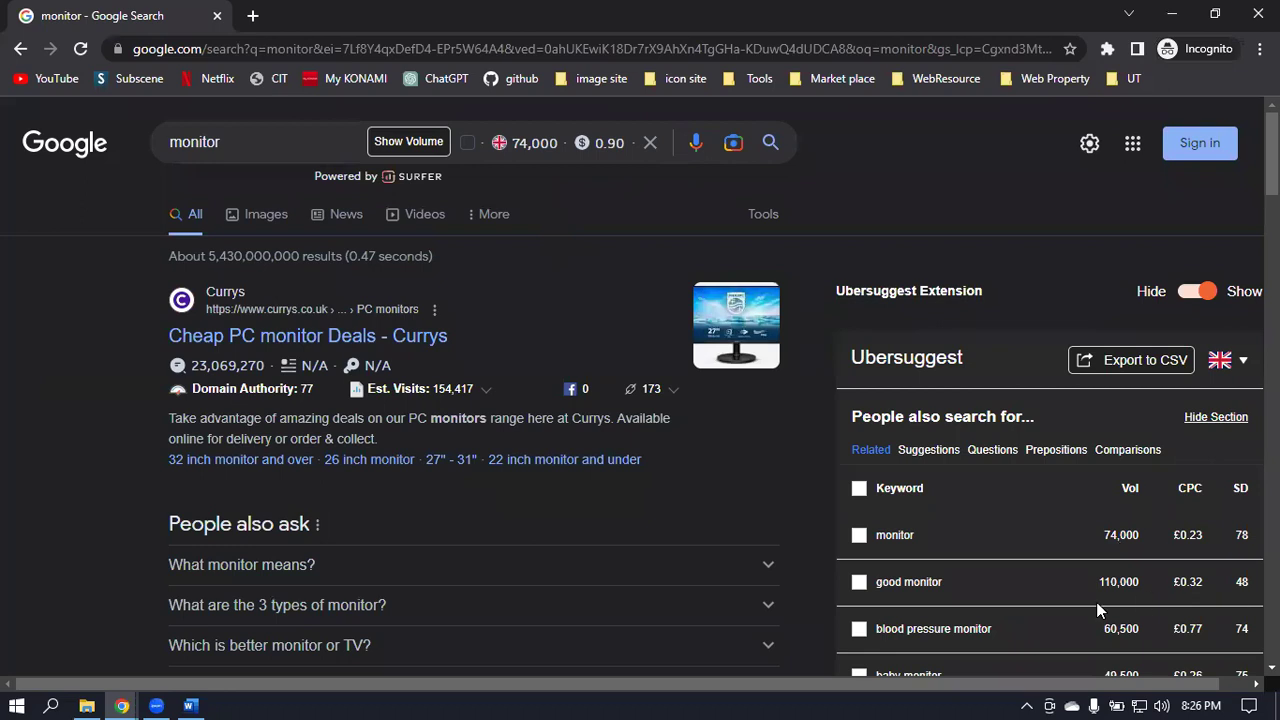
Compare the monthly search volume for "monitor" in Ubersuggest's keyword list with the Keyword Surfer estimate in the search box.
left_click_drag(1138, 540, 1104, 535)
left_click_drag(558, 145, 517, 148)
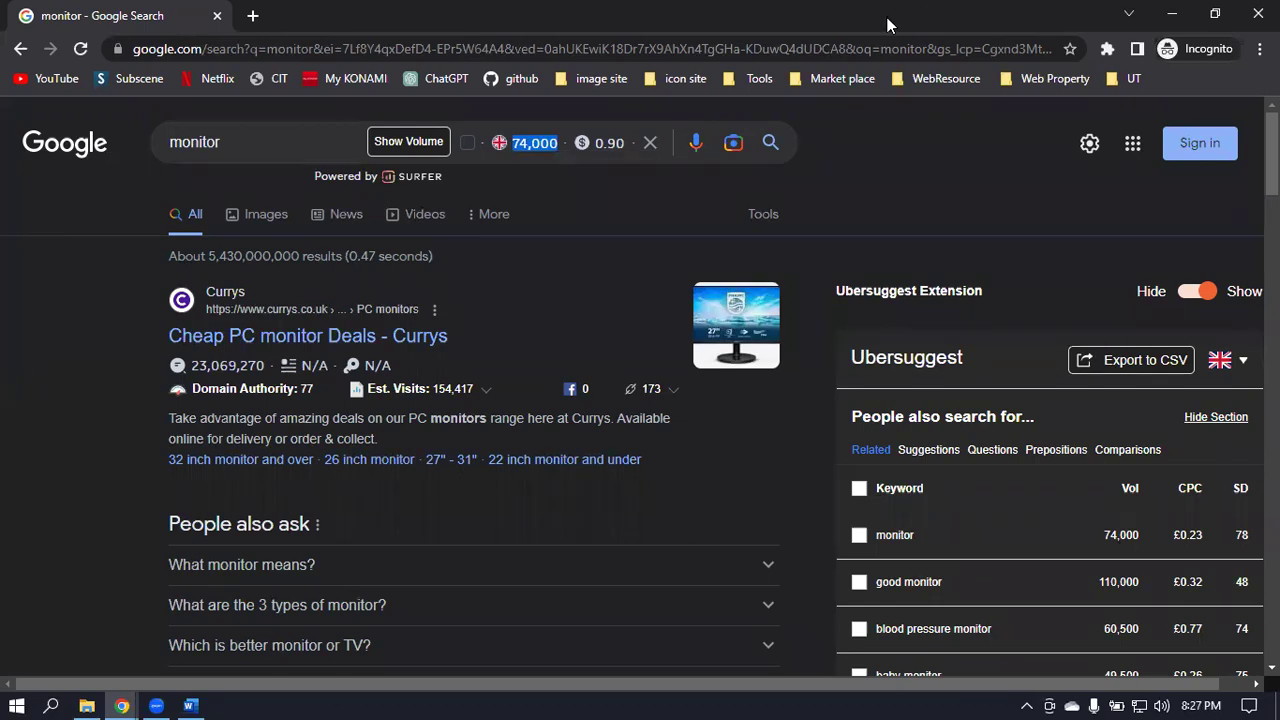
left_click(941, 152)
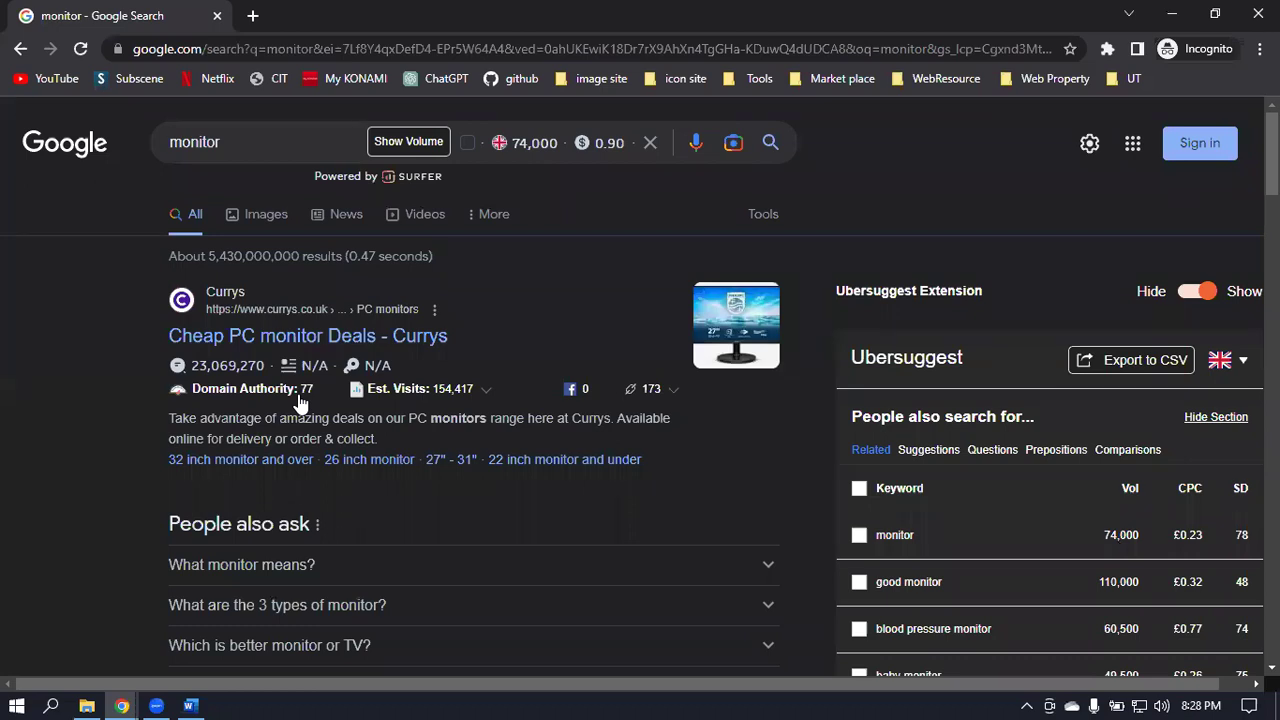
Expand the estimated-visits breakdown under the Currys result and review its ranking keywords, CPC, positions and visits.
left_click(485, 391)
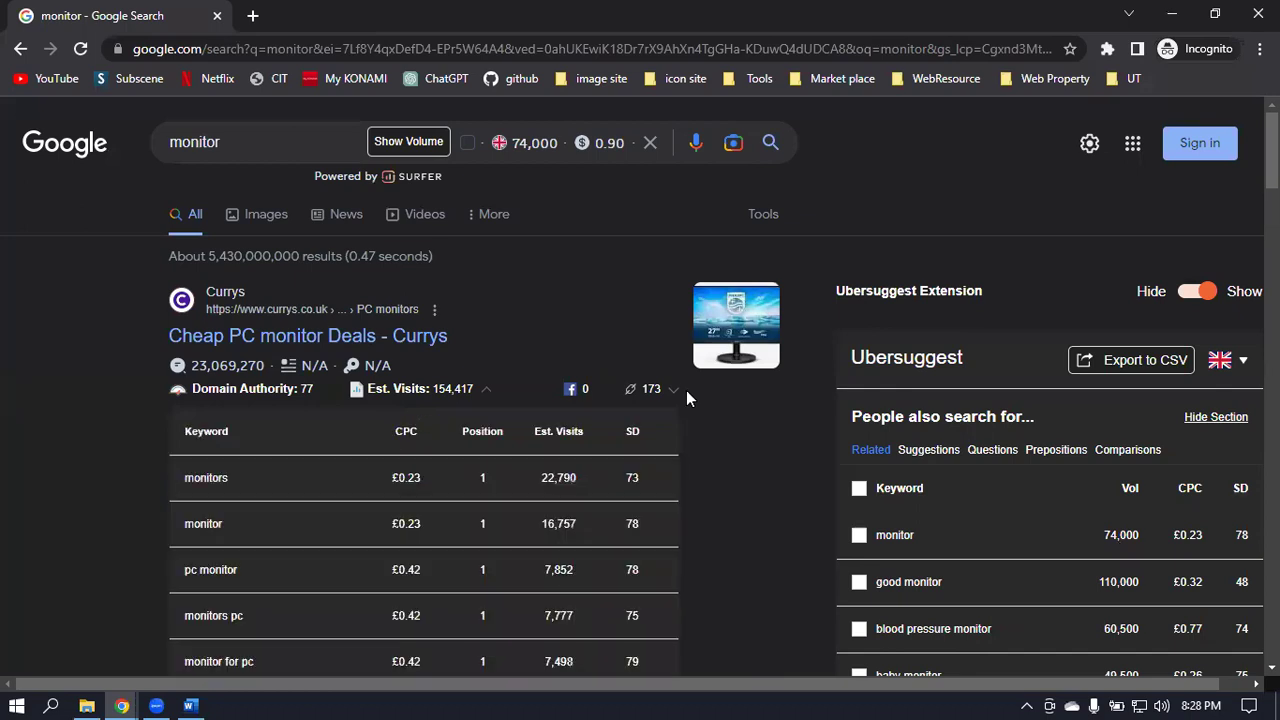
mouse_move(401, 432)
scroll(577, 455, "down", 1)
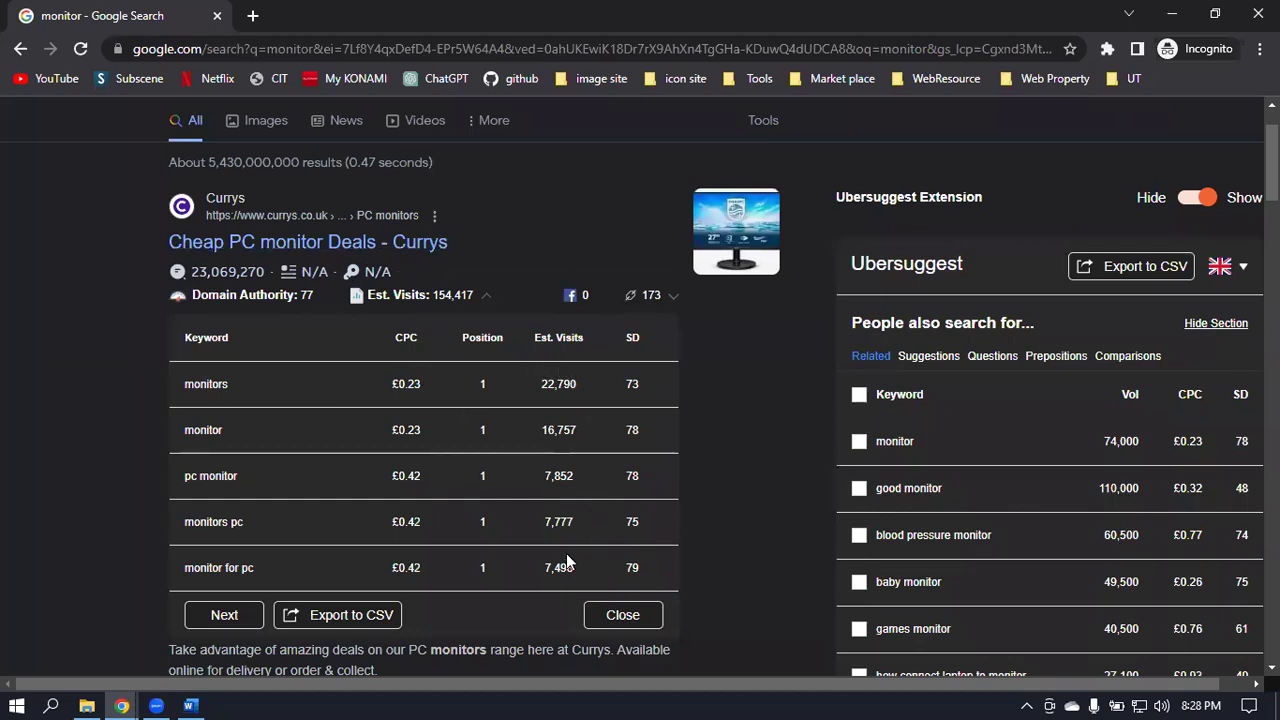
scroll(759, 366, "up", 1)
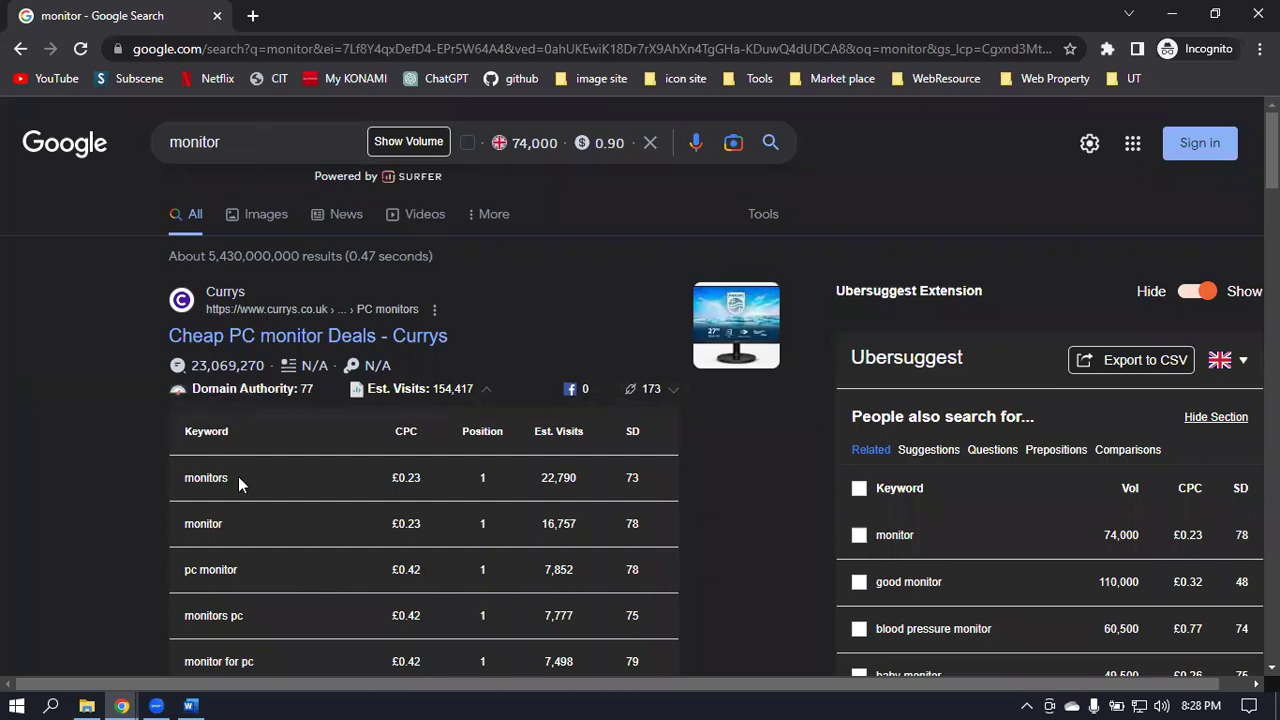
scroll(250, 575, "down", 1)
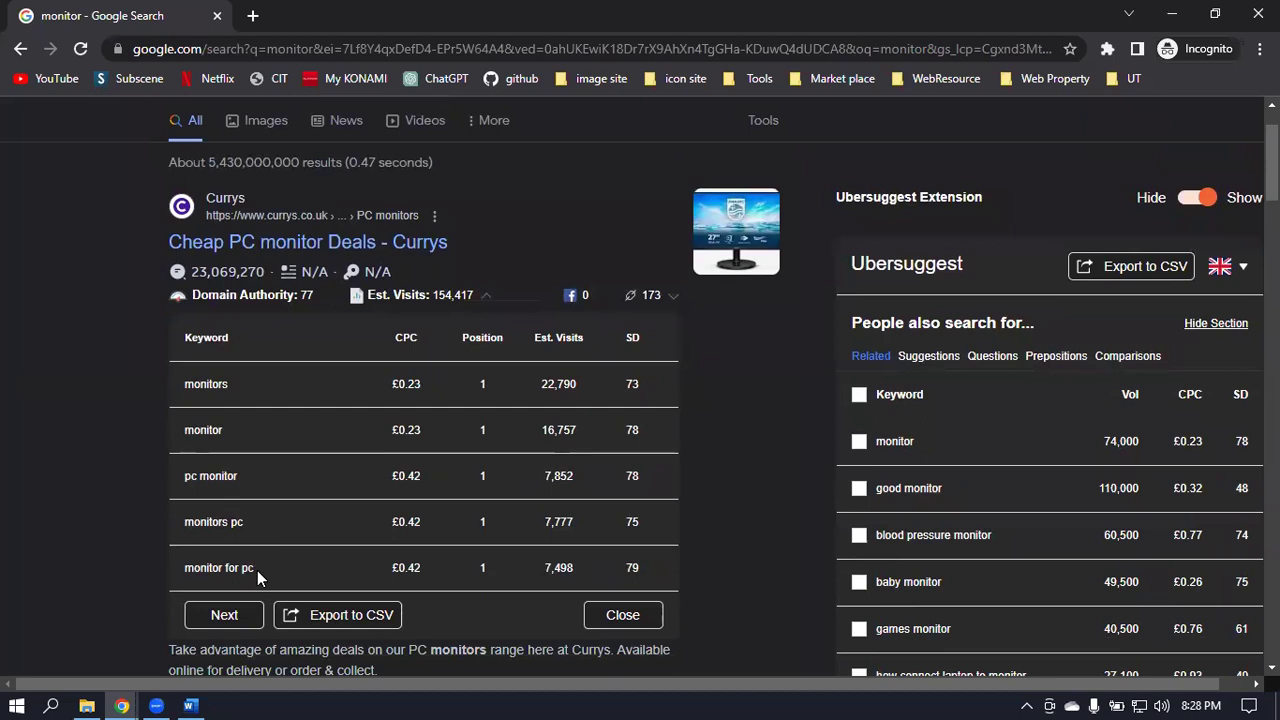
Review the search volumes of Ubersuggest's related keywords for "monitor", and collapse the Currys keyword breakdown.
scroll(943, 437, "down", 1)
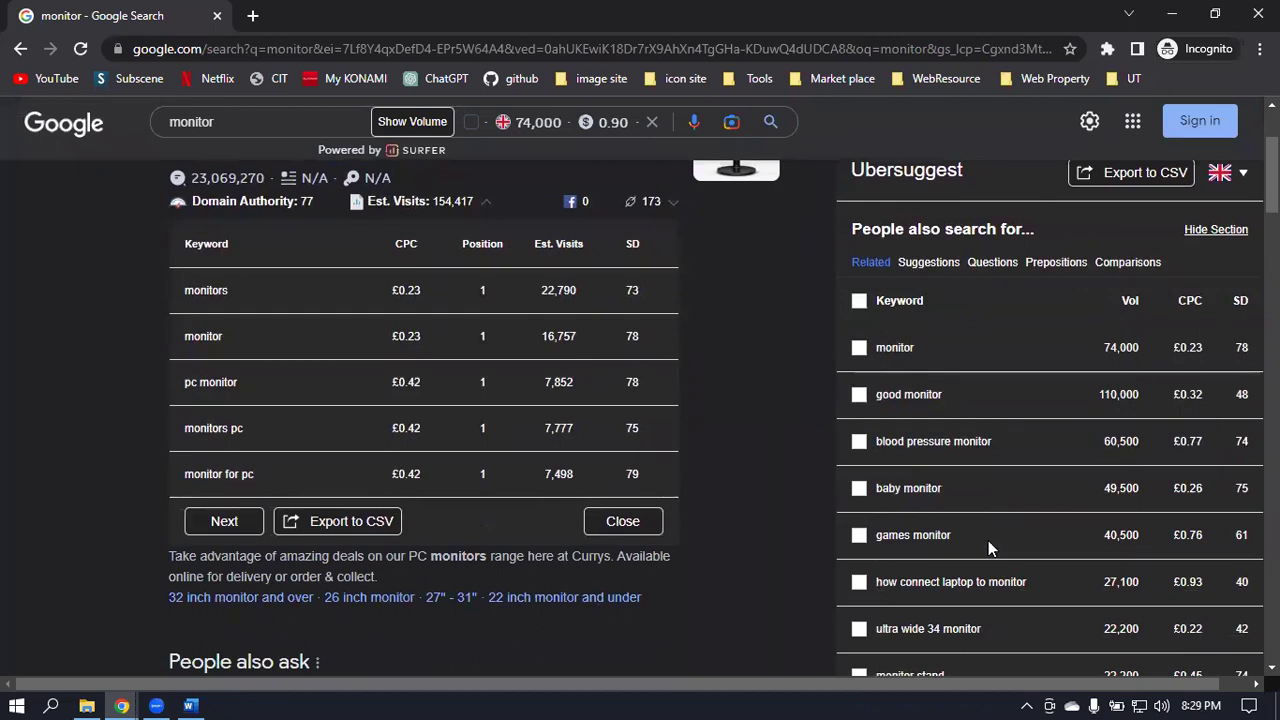
scroll(991, 548, "down", 1)
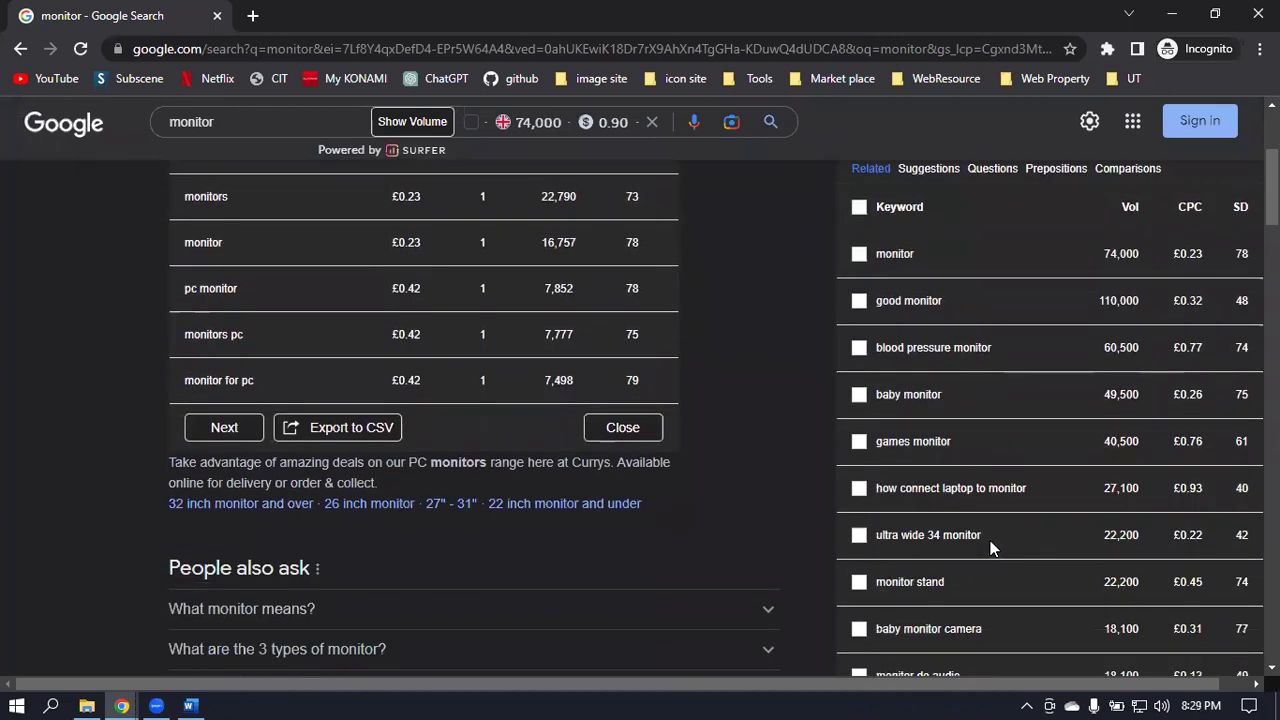
scroll(991, 548, "down", 1)
scroll(991, 548, "up", 4)
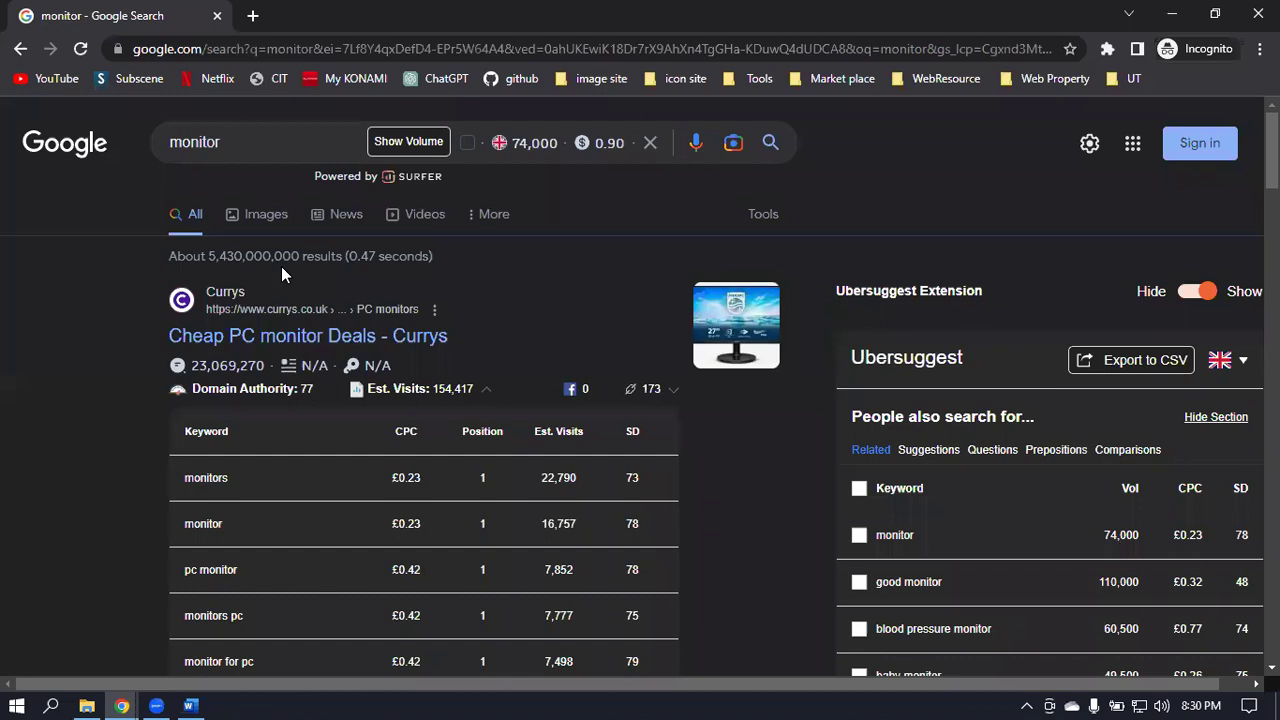
left_click(488, 393)
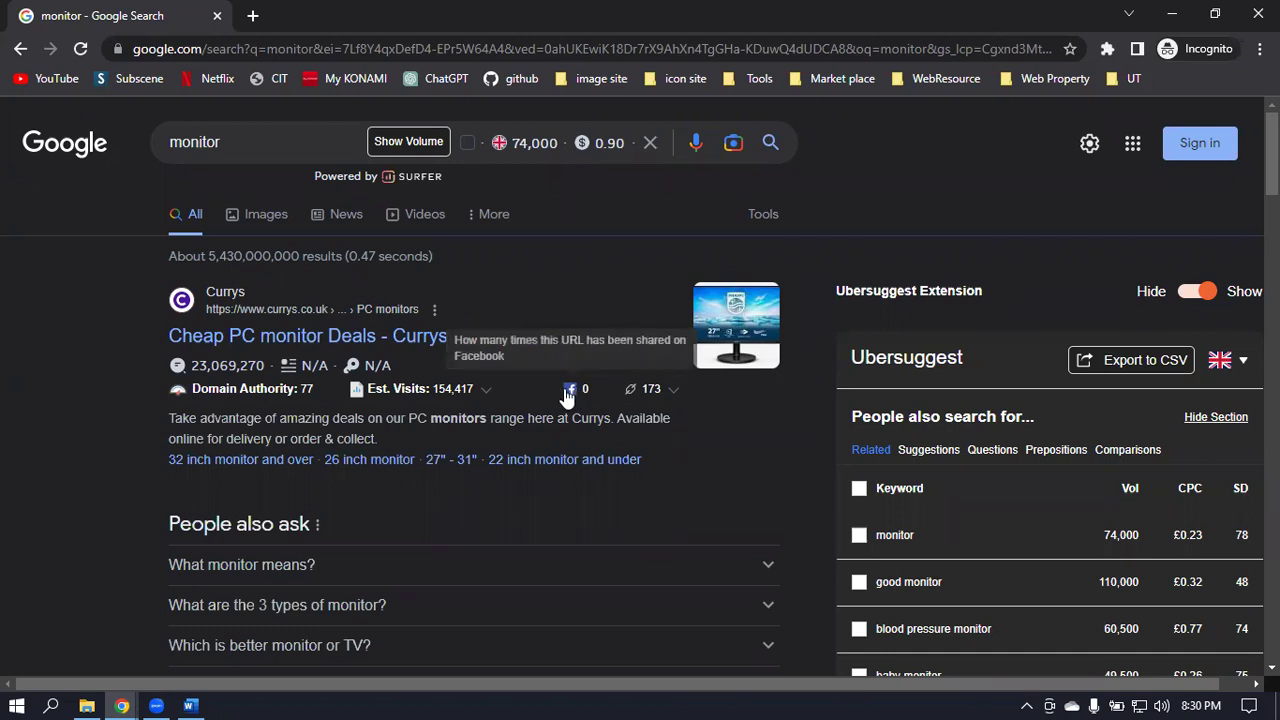
Expand the backlinks breakdown under the Currys result, examine the backlink count and linking pages, and collapse it again.
left_click(675, 393)
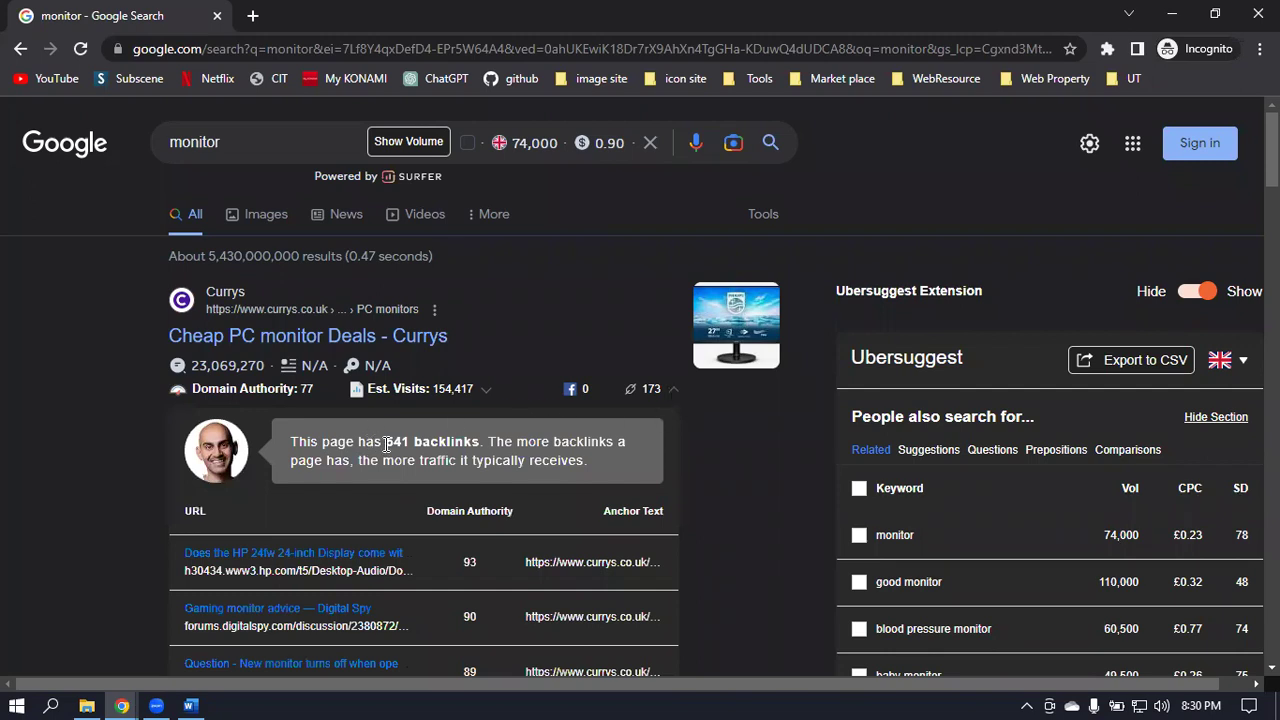
left_click_drag(289, 441, 479, 441)
scroll(791, 469, "down", 2)
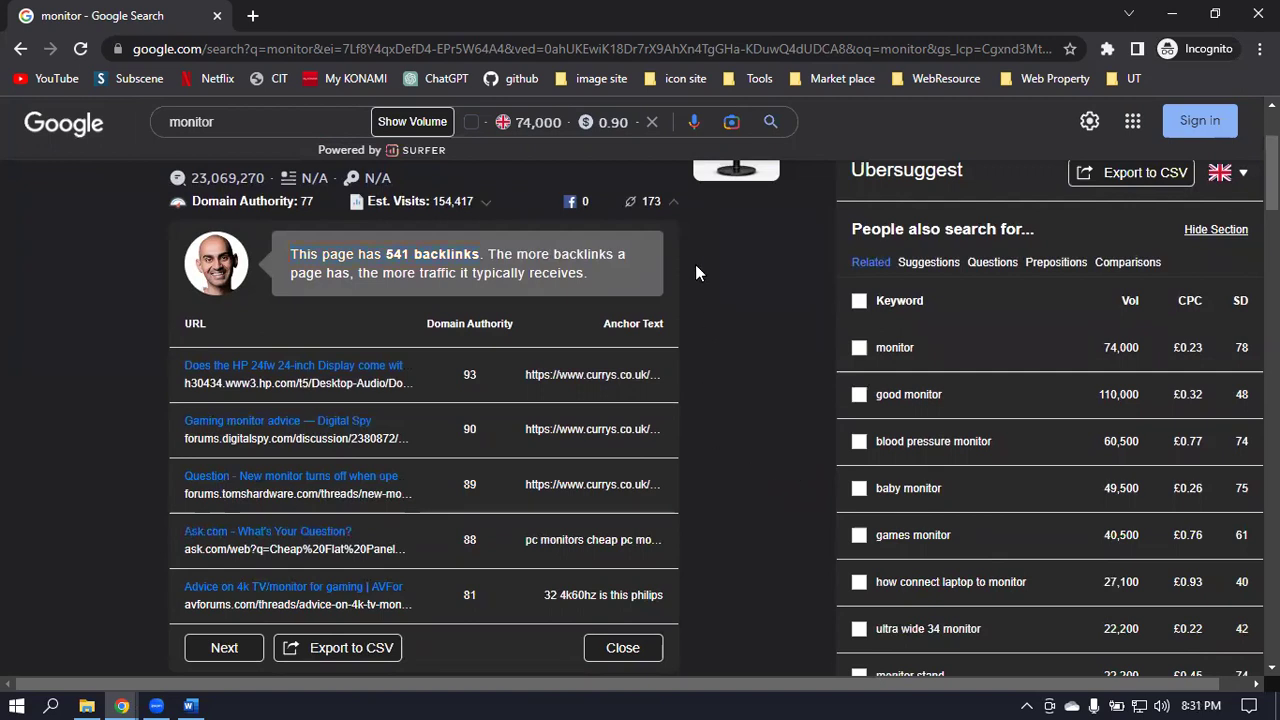
left_click(673, 203)
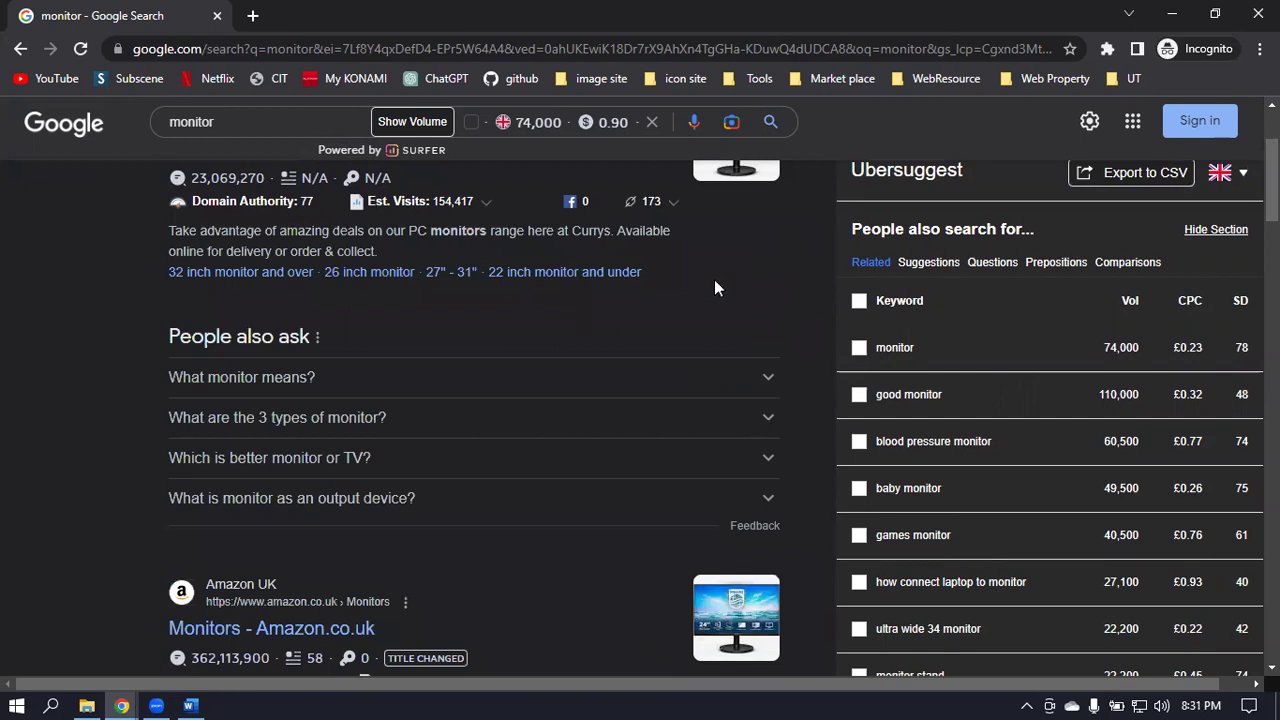
scroll(714, 288, "up", 2)
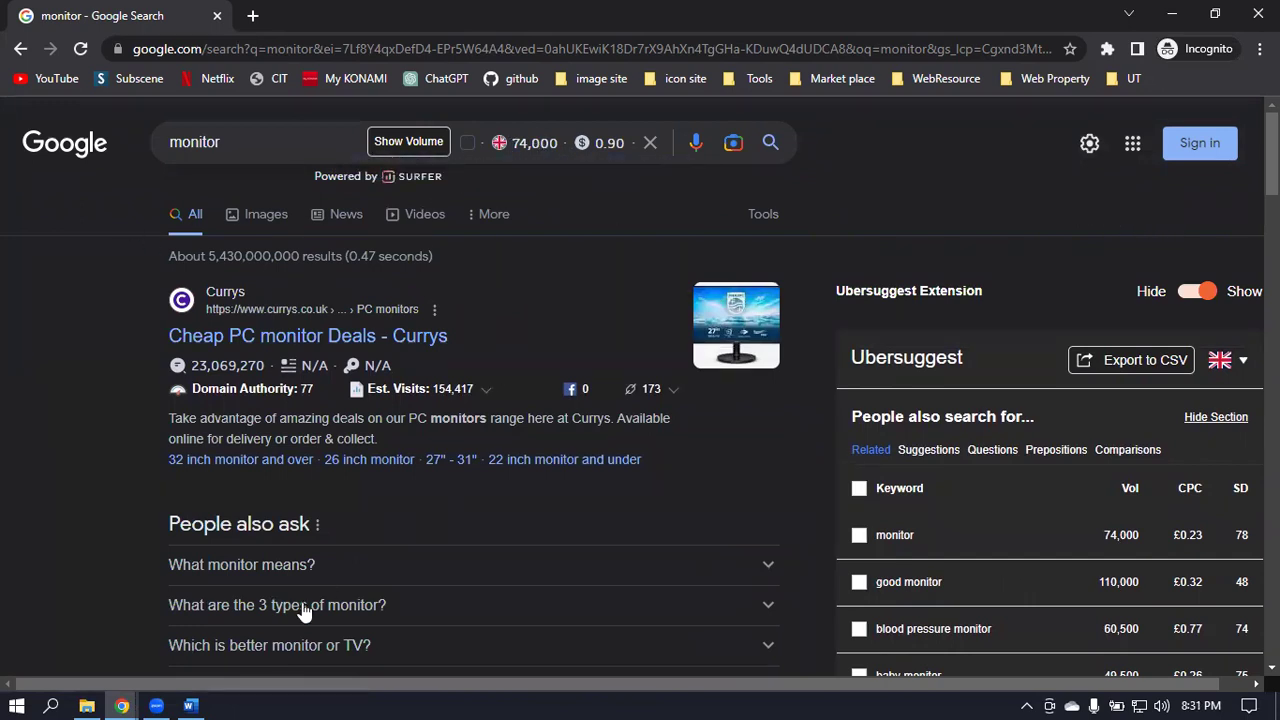
Switch to the other Chrome window and close its Extensions tab, keeping the LDM27 spreadsheet open.
mouse_move(121, 705)
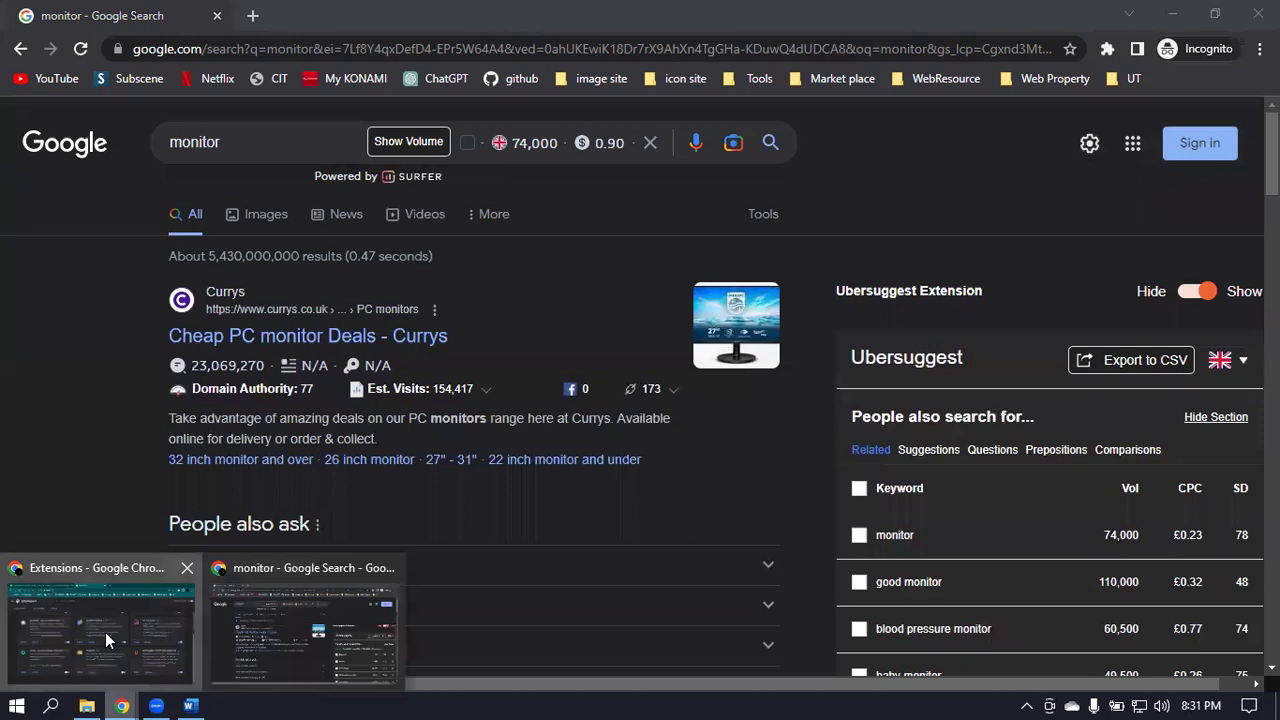
left_click(105, 632)
left_click(665, 15)
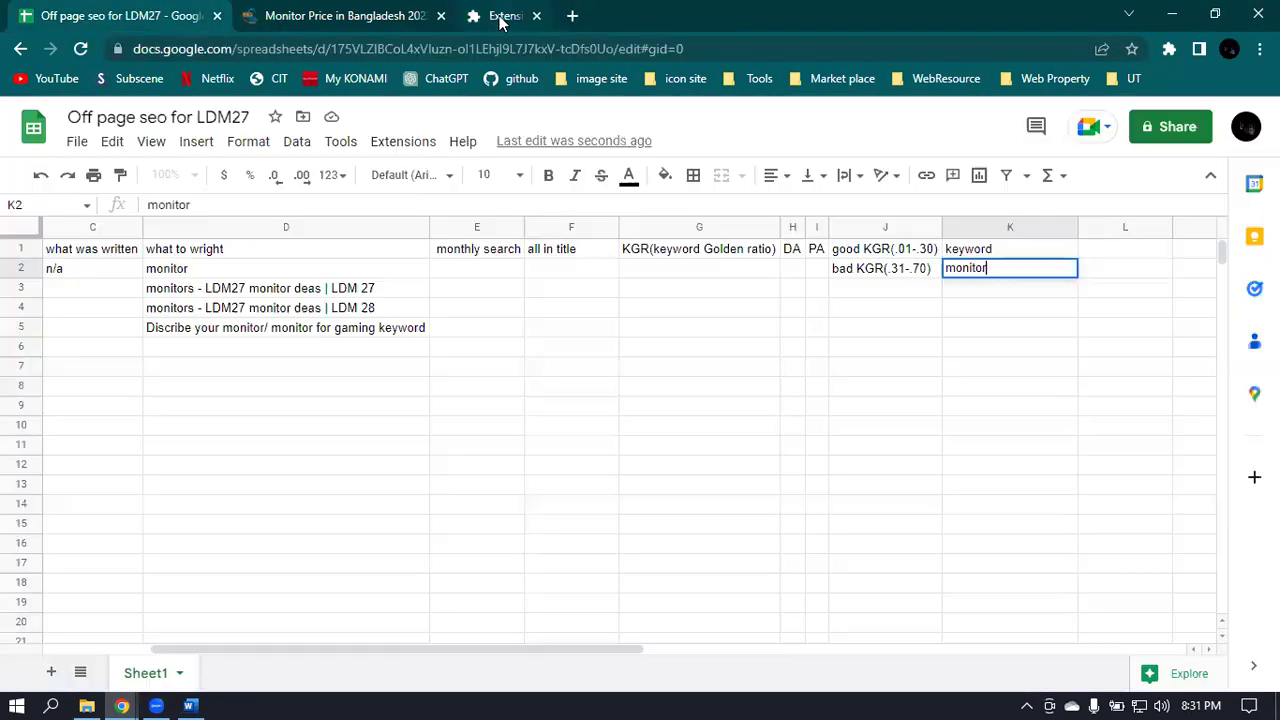
Start entering the monthly search value for "monitor" in cell E2, beginning with 6.
left_click(477, 267)
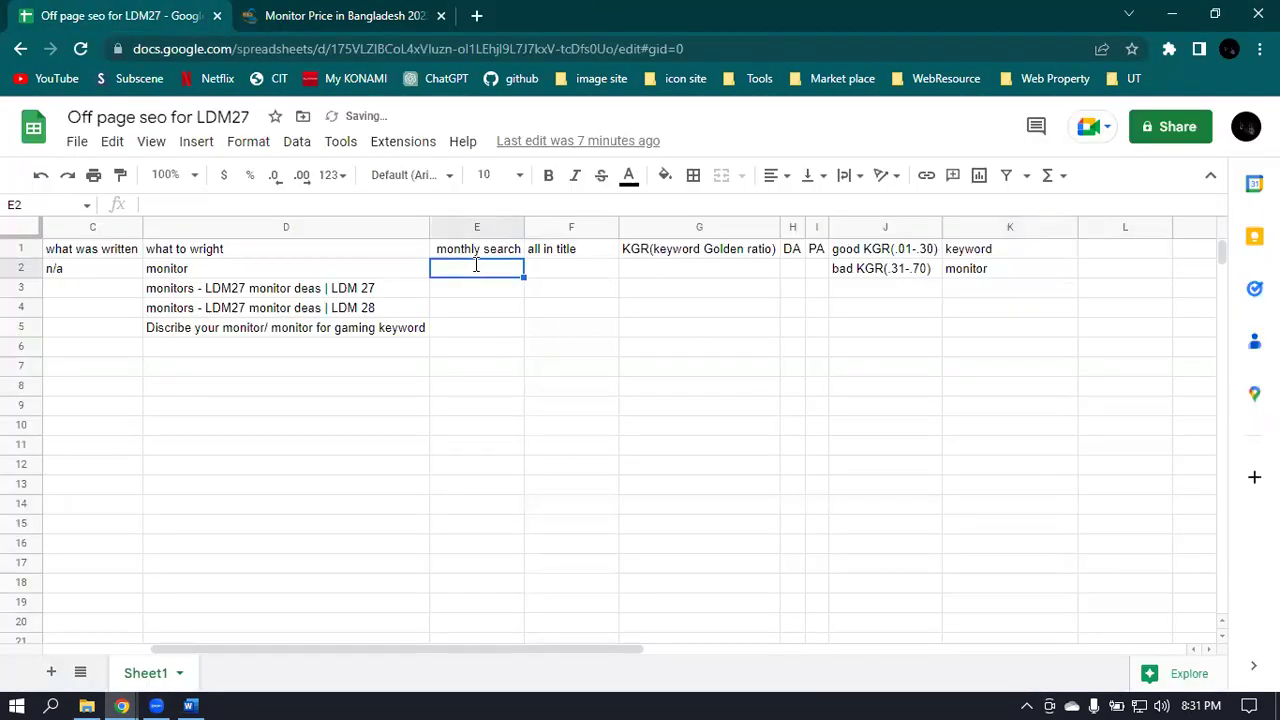
type("6")
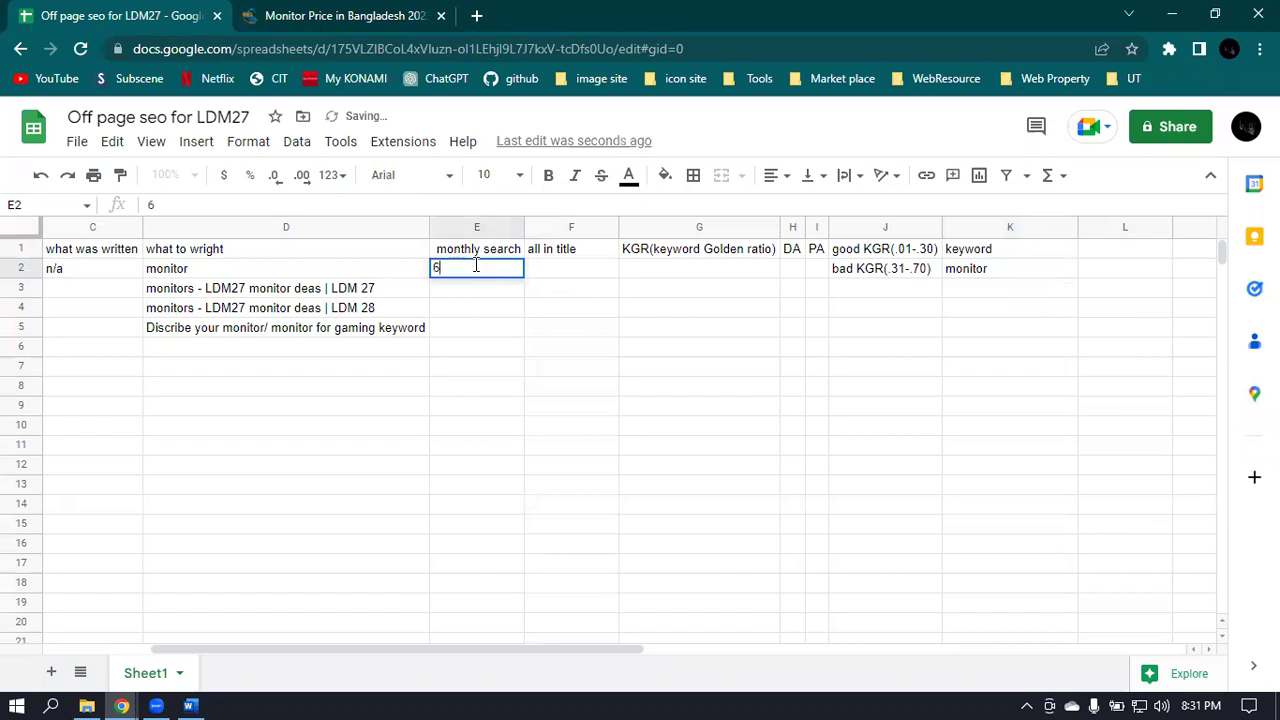
Complete the monthly search value for the "monitor" row as 60000 in E2.
type("0000")
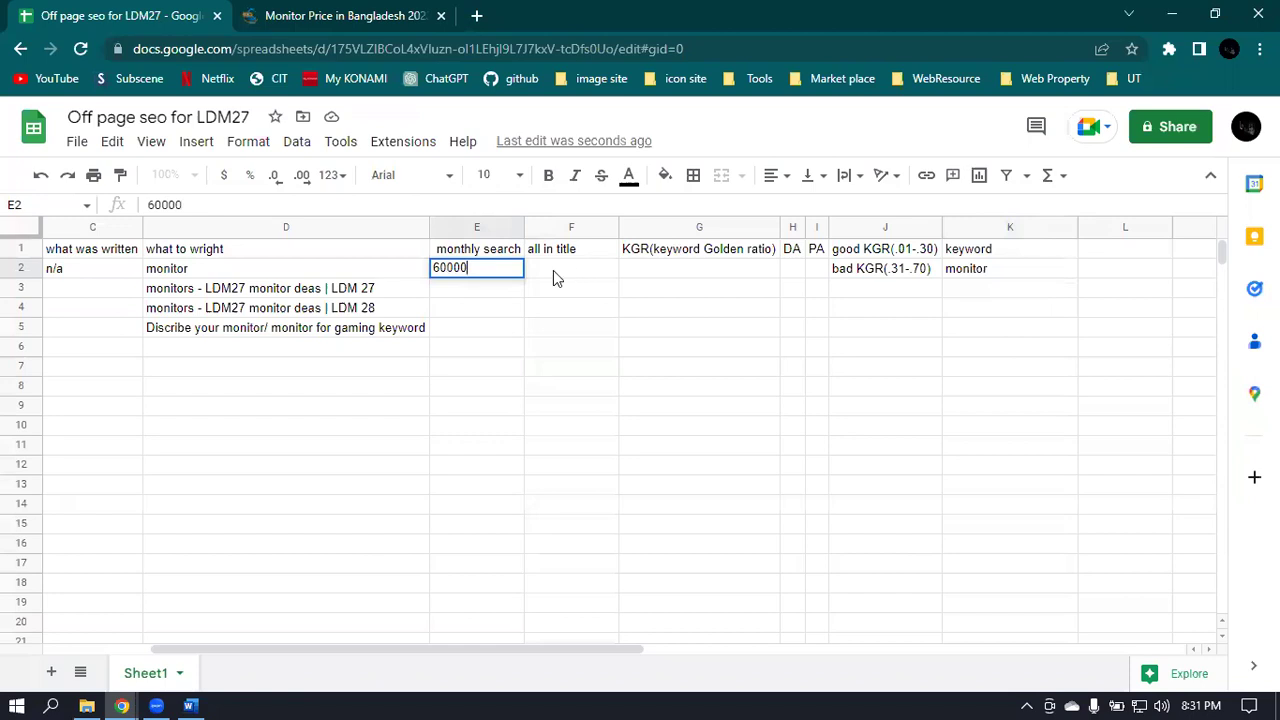
left_click(553, 270)
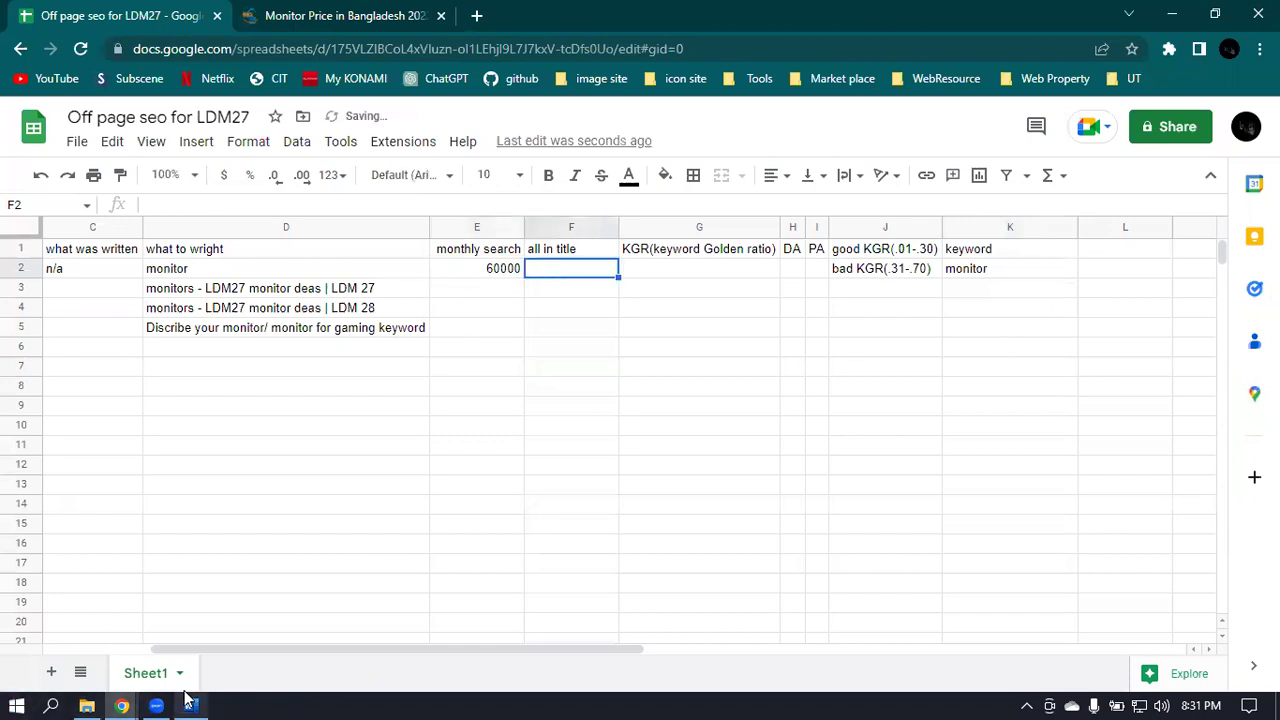
Search Google for "allintitle:monitor" in the Incognito window and examine the number of results.
mouse_move(121, 706)
left_click(352, 648)
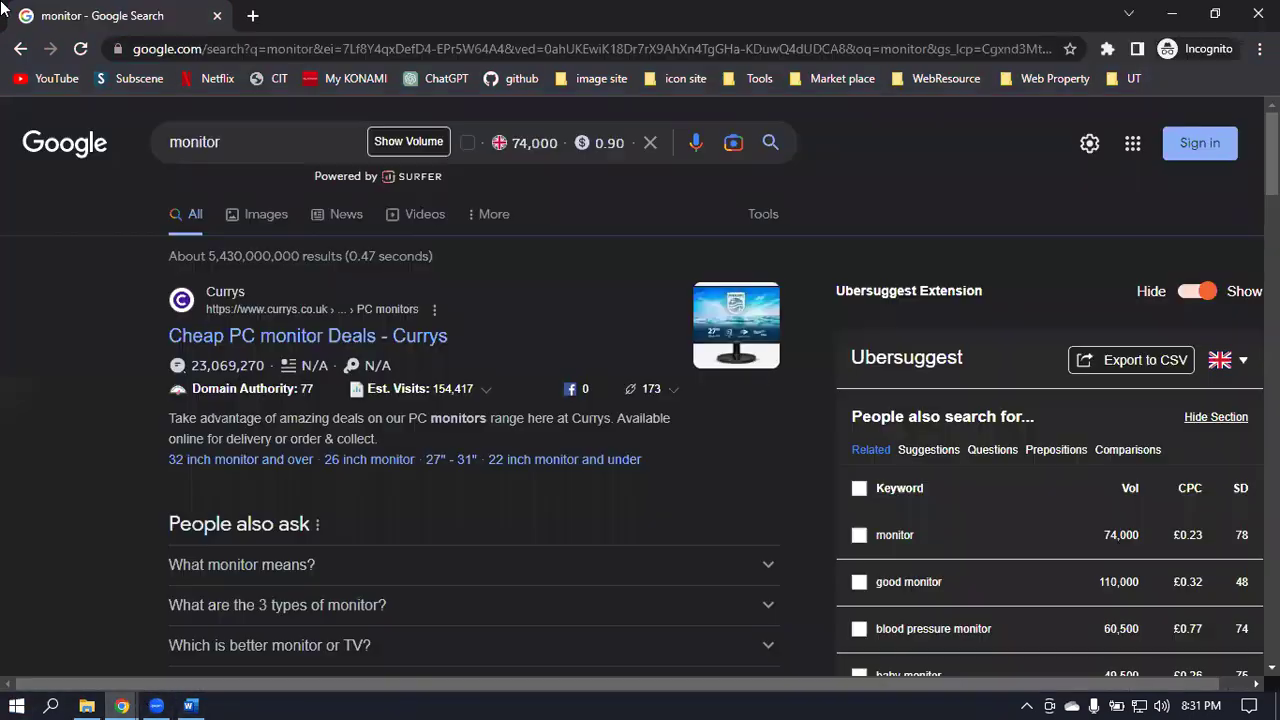
left_click(172, 142)
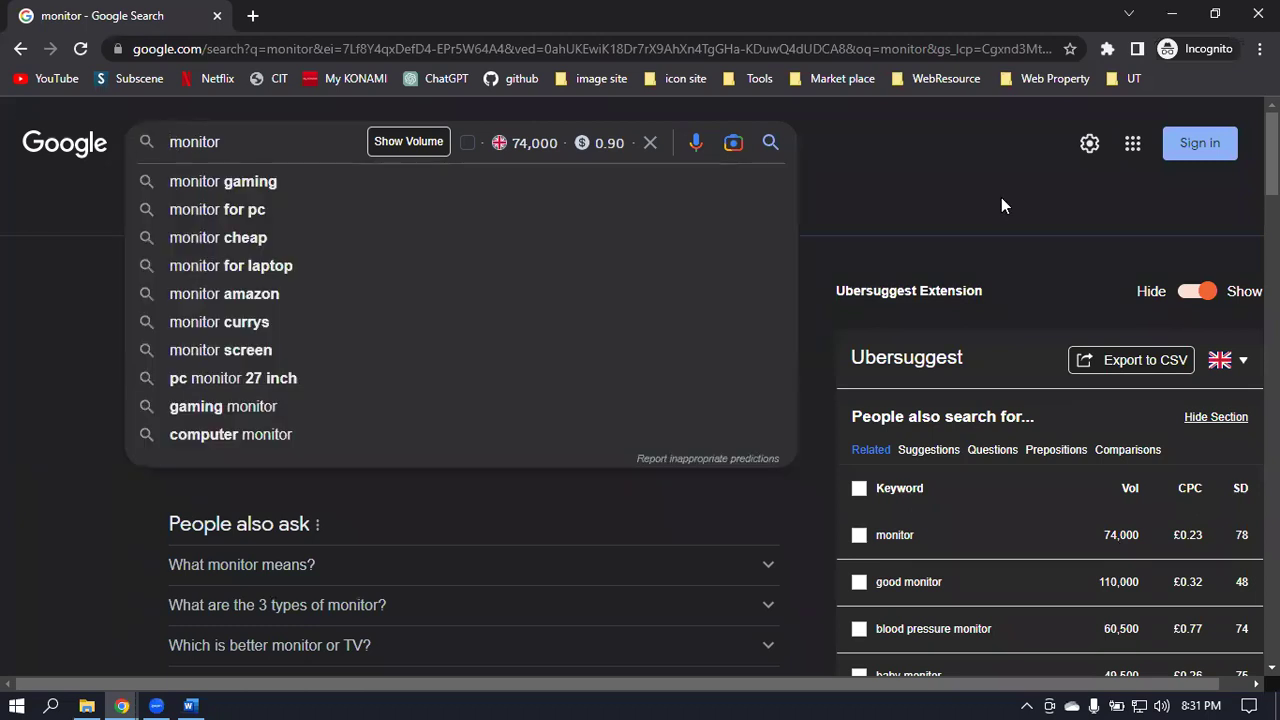
type("all")
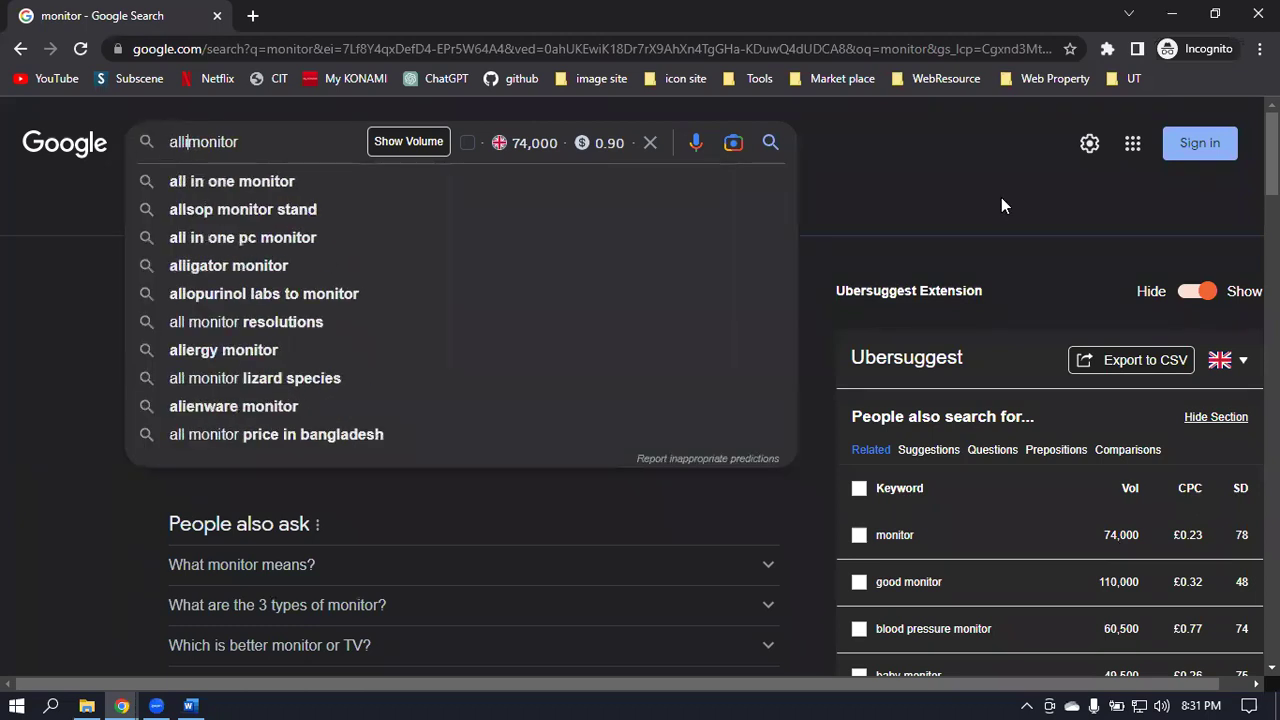
type("intitle:")
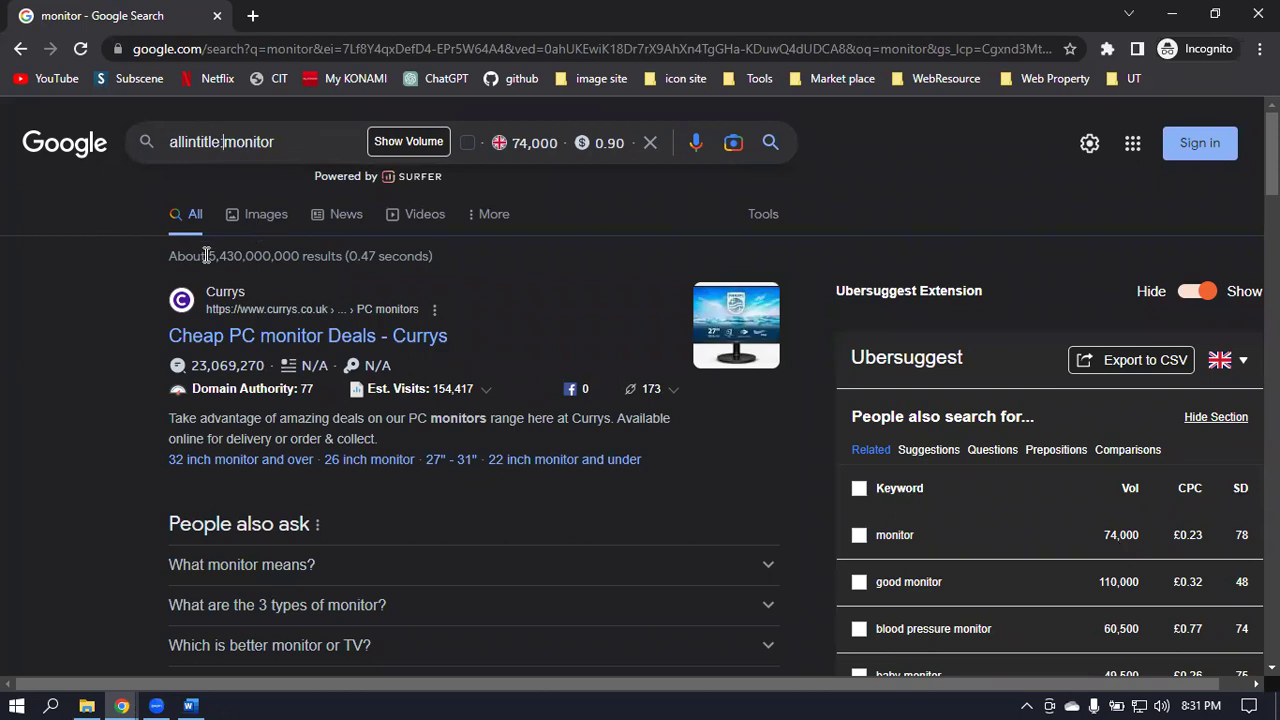
mouse_move(227, 256)
left_mouse_down()
mouse_move(265, 256)
mouse_move(232, 257)
left_mouse_up()
left_click(380, 272)
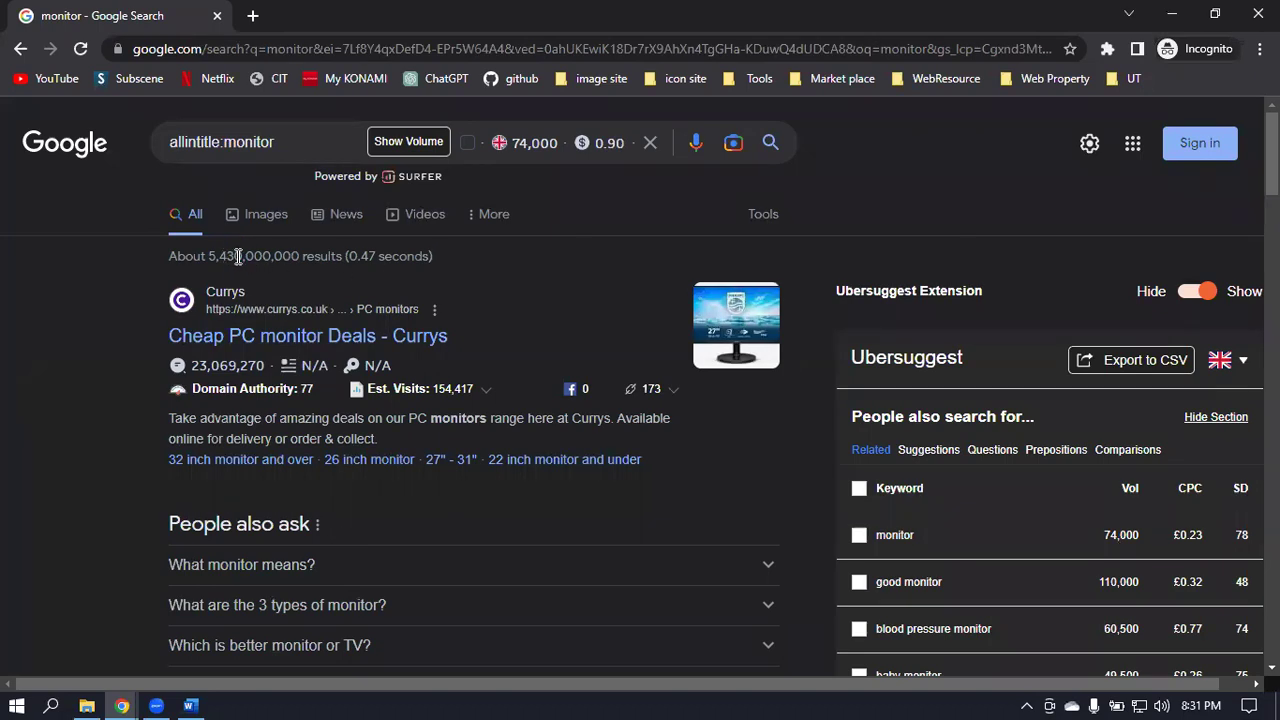
left_click_drag(233, 257, 256, 260)
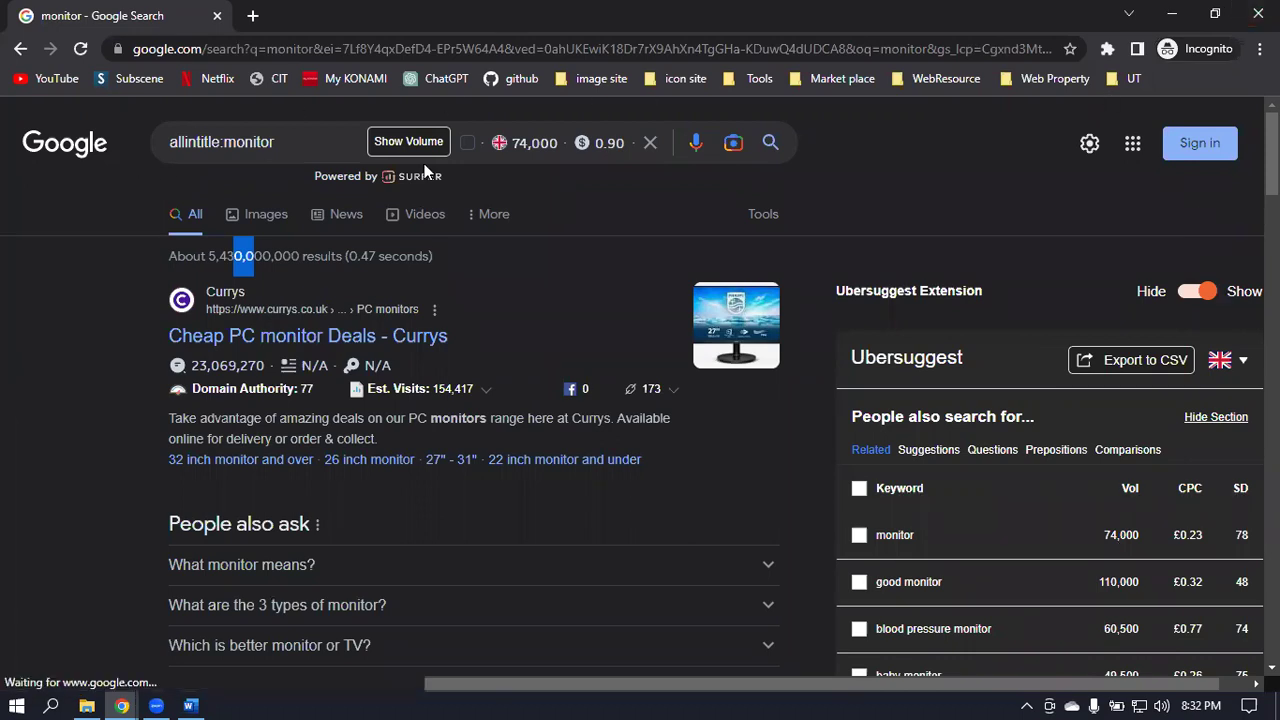
left_click(770, 143)
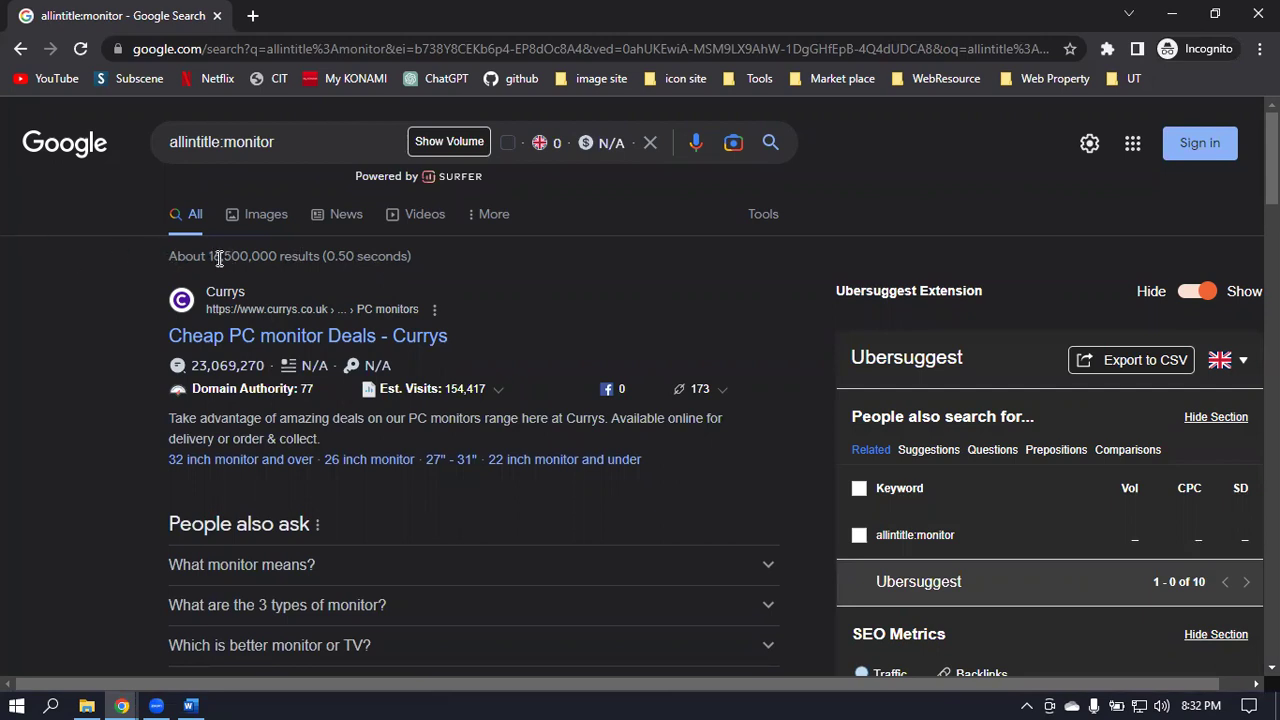
mouse_move(221, 258)
left_mouse_down()
mouse_move(251, 258)
mouse_move(232, 258)
left_mouse_up()
left_click(240, 250)
left_click_drag(240, 250, 227, 252)
left_click(394, 283)
left_click_drag(244, 256, 237, 257)
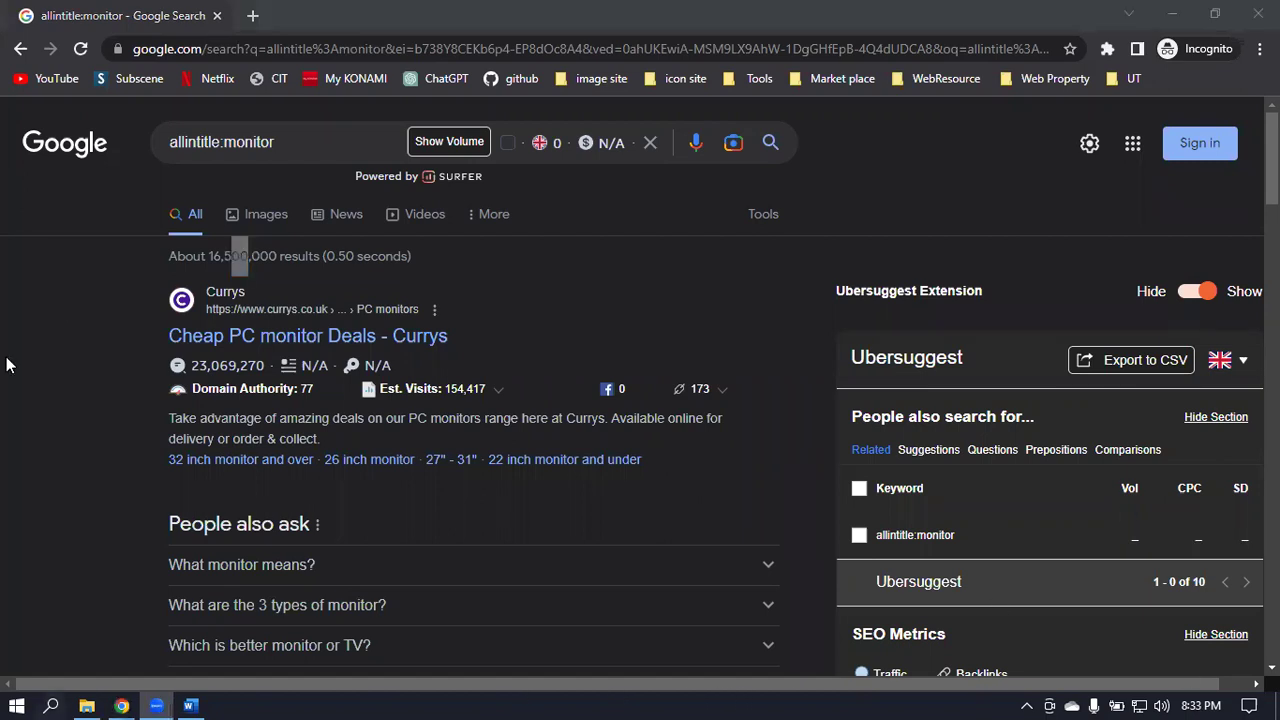
left_click(600, 290)
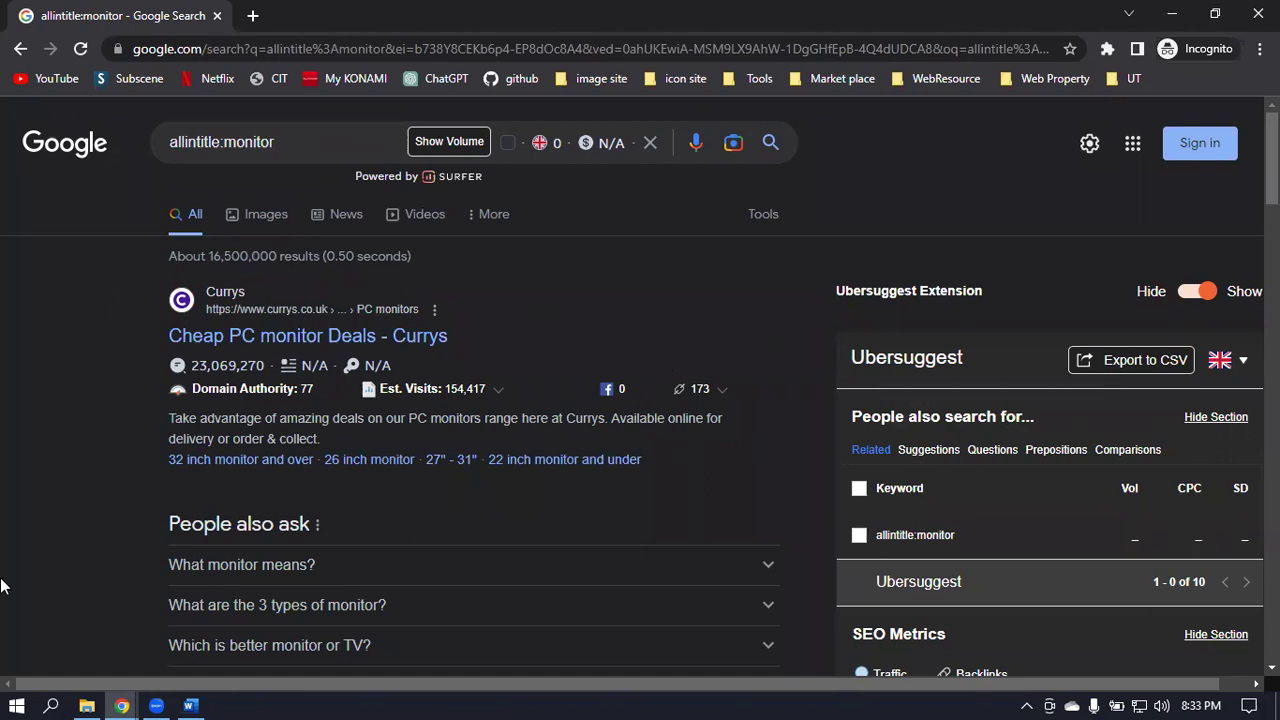
Return to the off-page SEO sheet and enter 12000000 as the all in title value in F2.
mouse_move(121, 703)
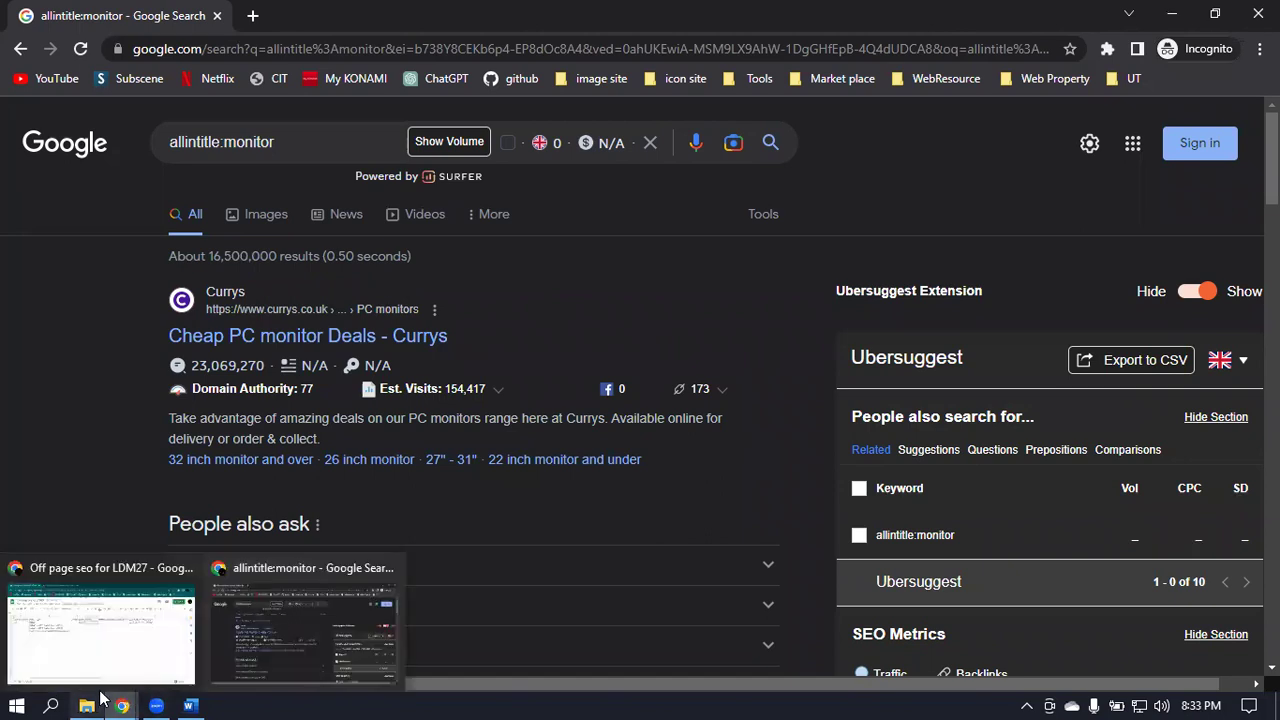
left_click(125, 612)
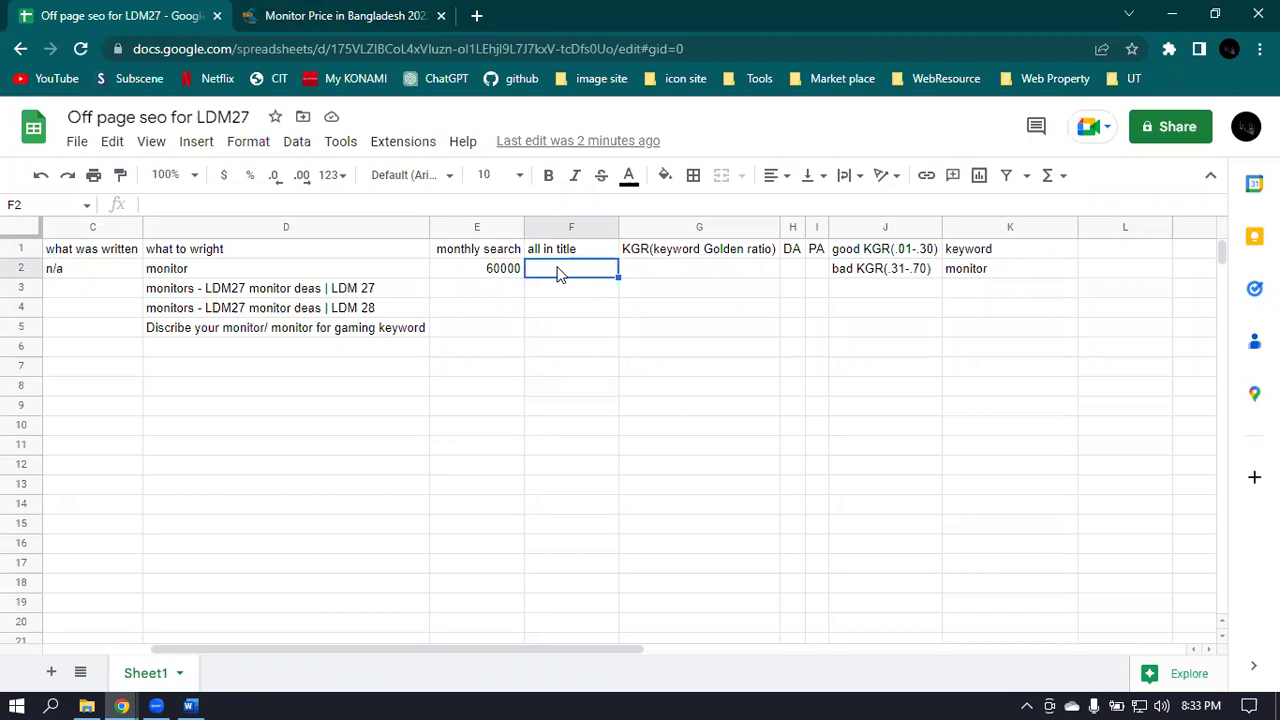
type("1")
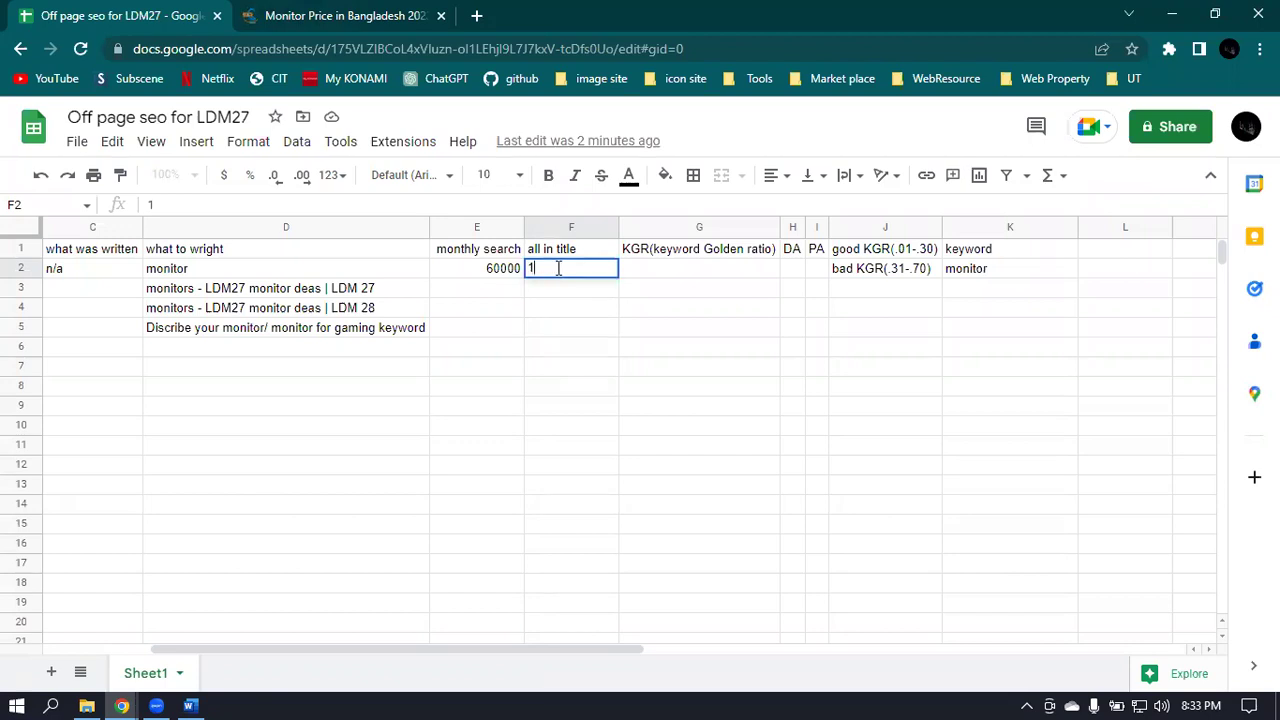
key("BackSpace")
type("12000")
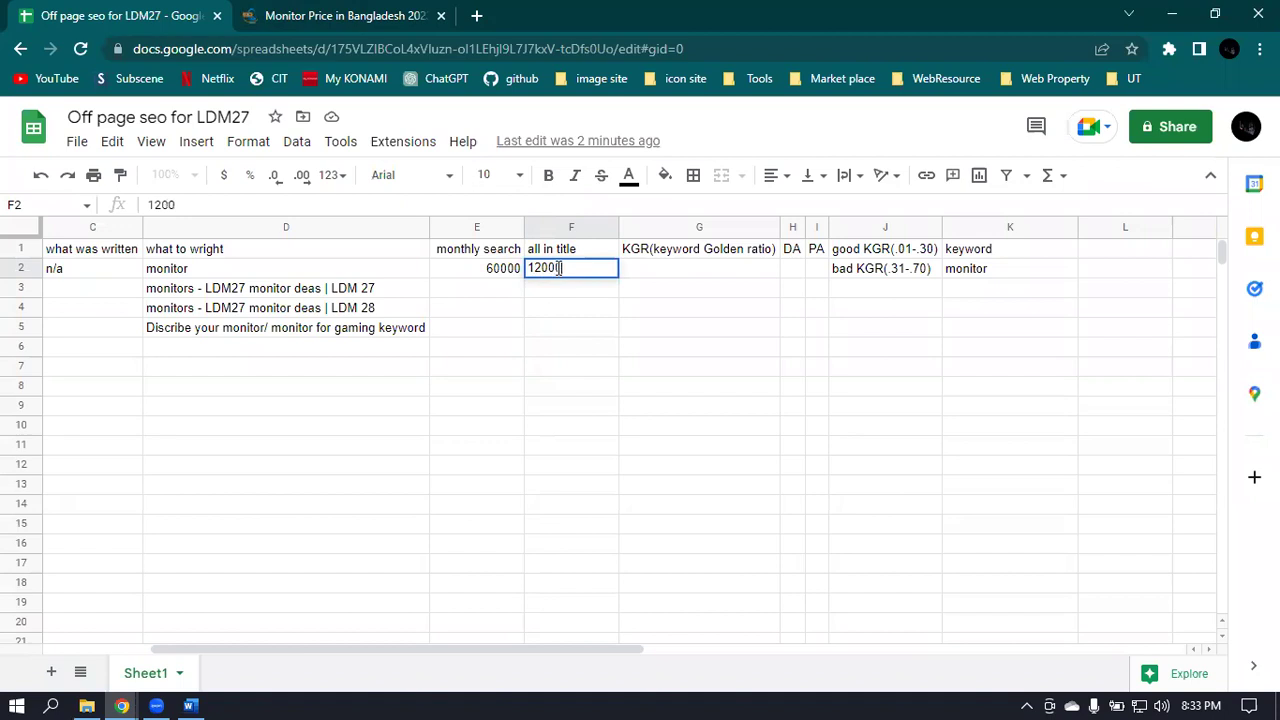
type("000")
left_click_drag(555, 269, 547, 269)
left_click_drag(547, 269, 568, 272)
left_click(563, 270)
left_click(683, 274)
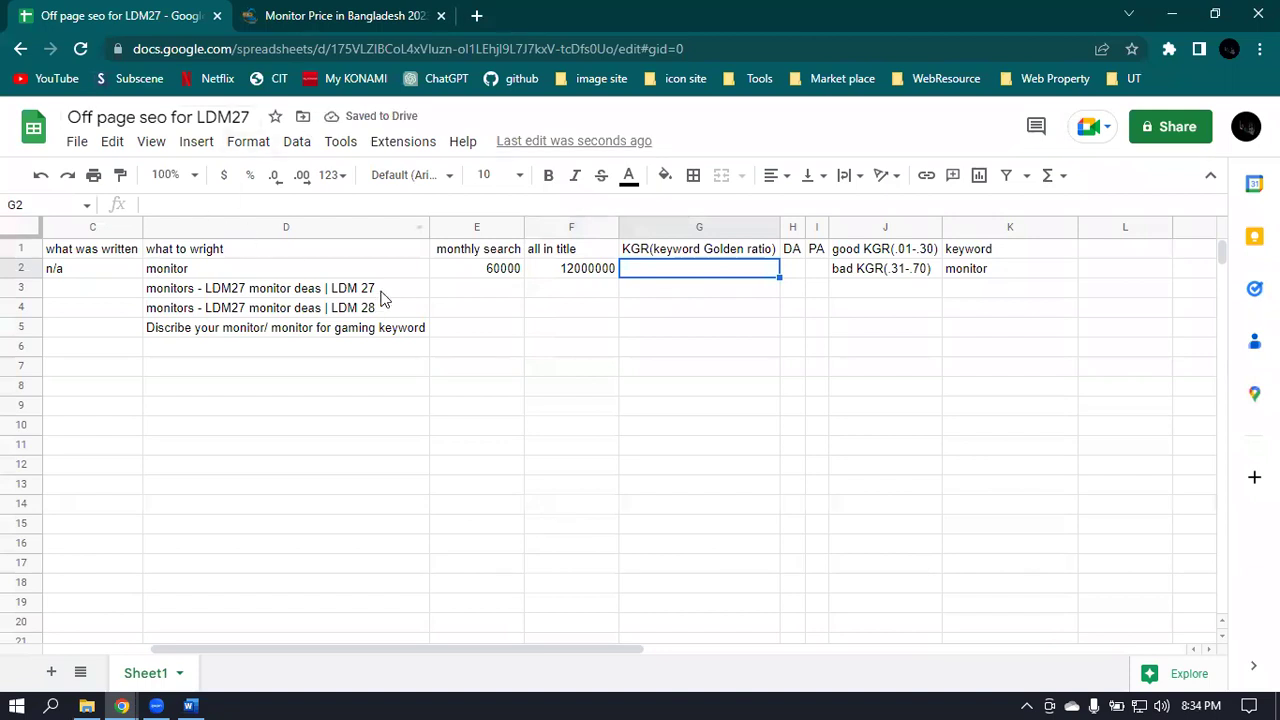
Add "monitor for gaming" under "monitor" in the keyword column and select its text for reuse.
left_click(976, 289)
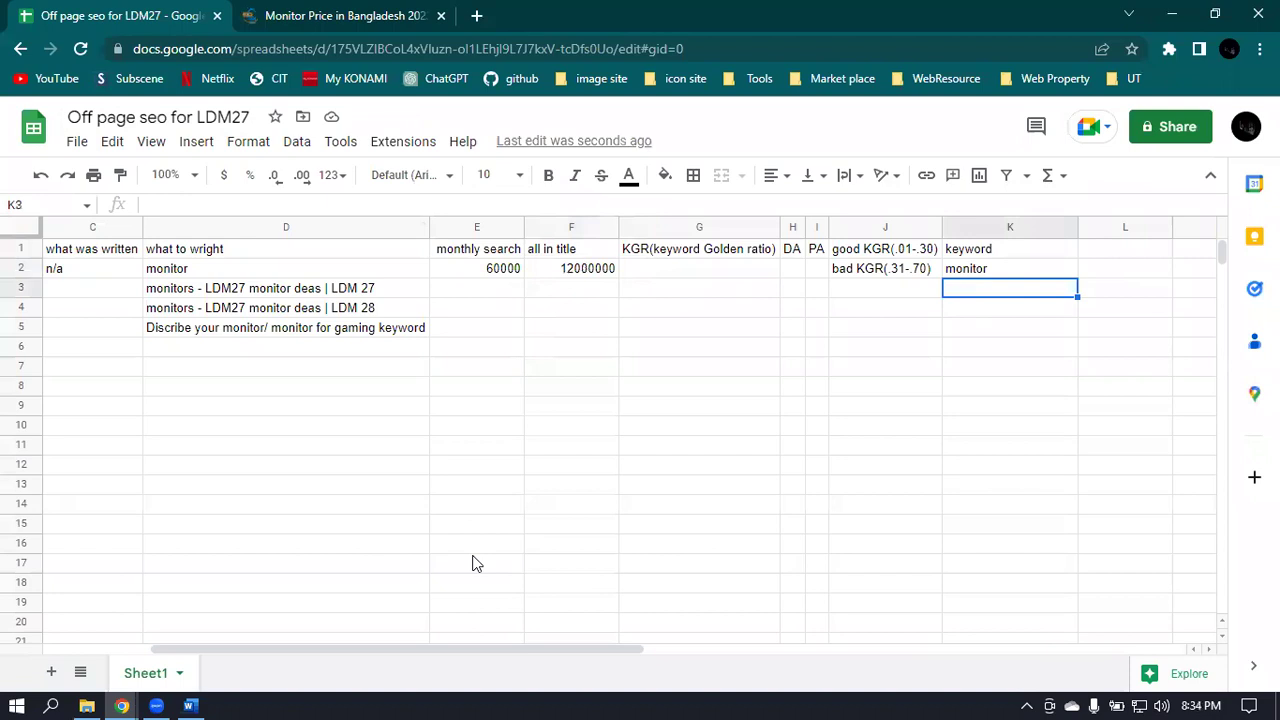
left_click(200, 700)
left_click(200, 700)
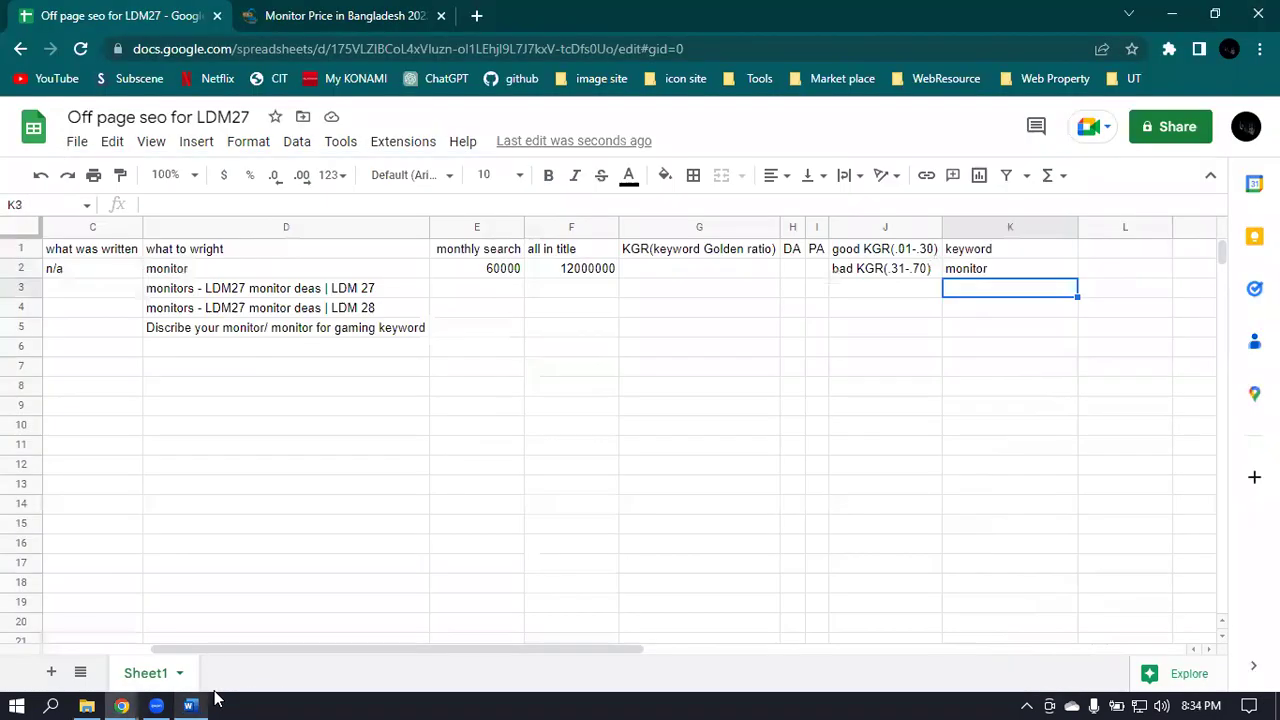
double_click(971, 287)
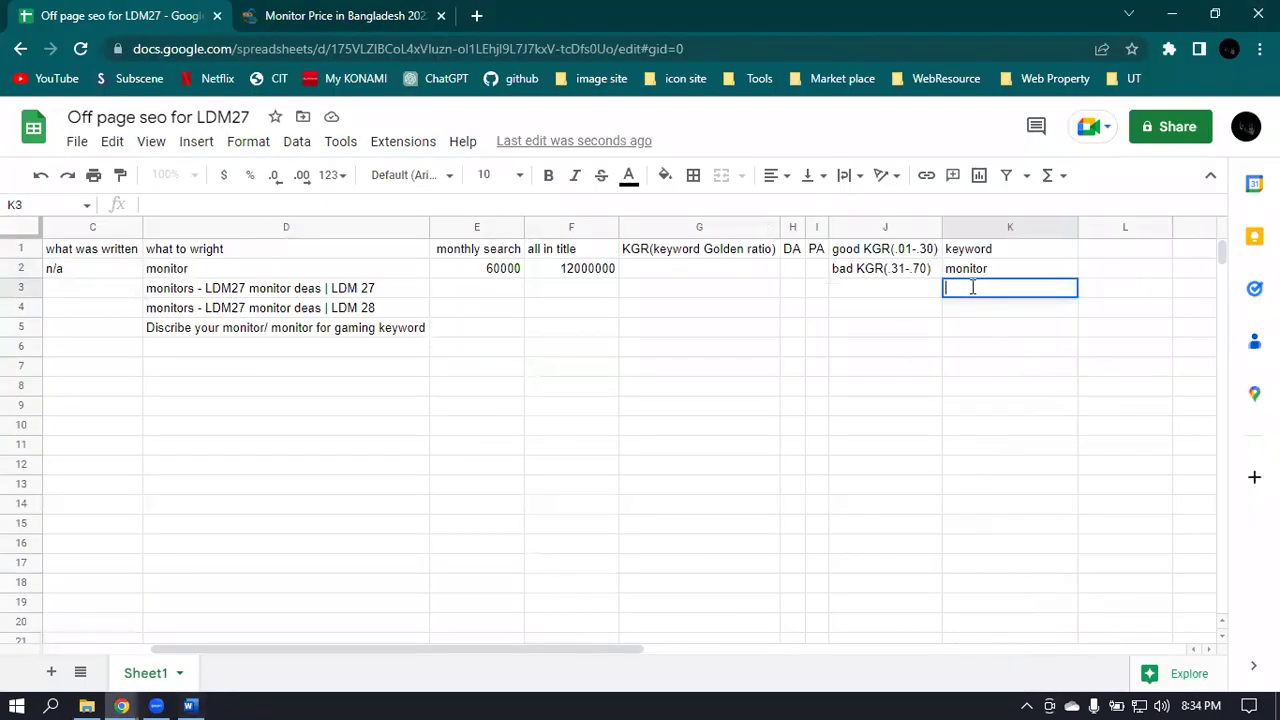
type("monitor for gaming")
key("ctrl+a")
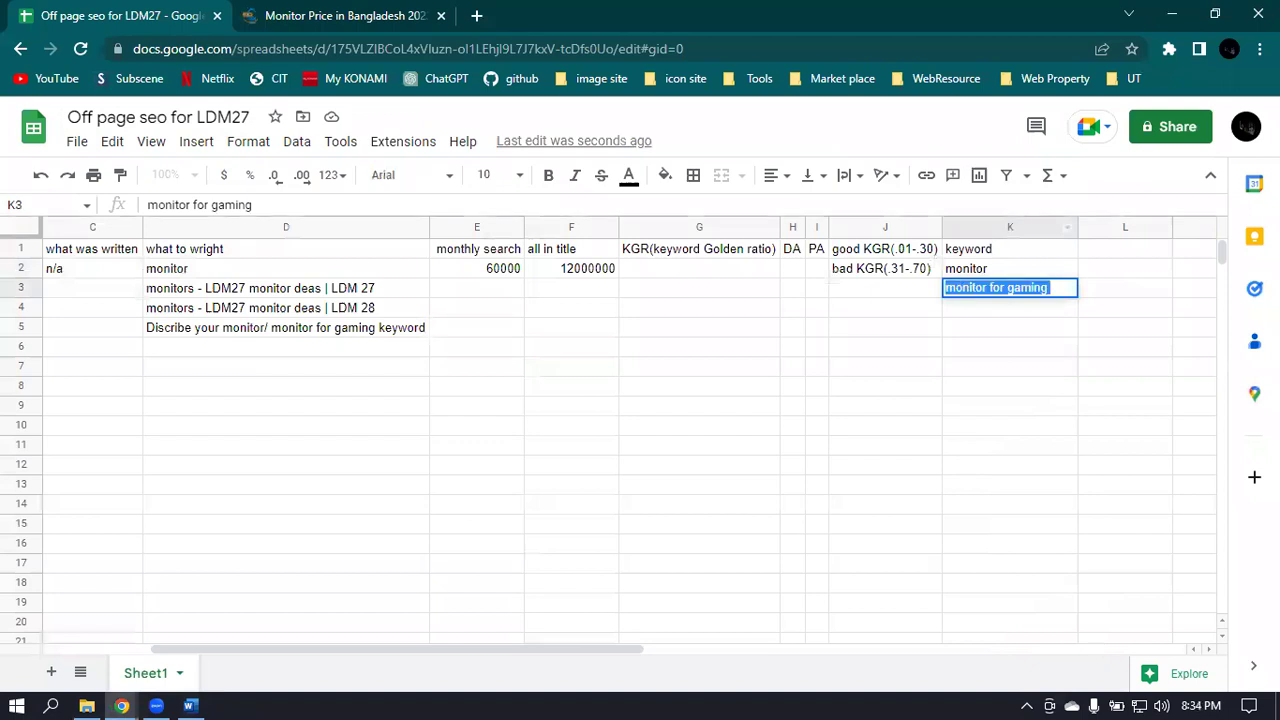
Search Google for "monitor for gaming" in the Incognito window and show its monthly search volume.
left_click(1172, 14)
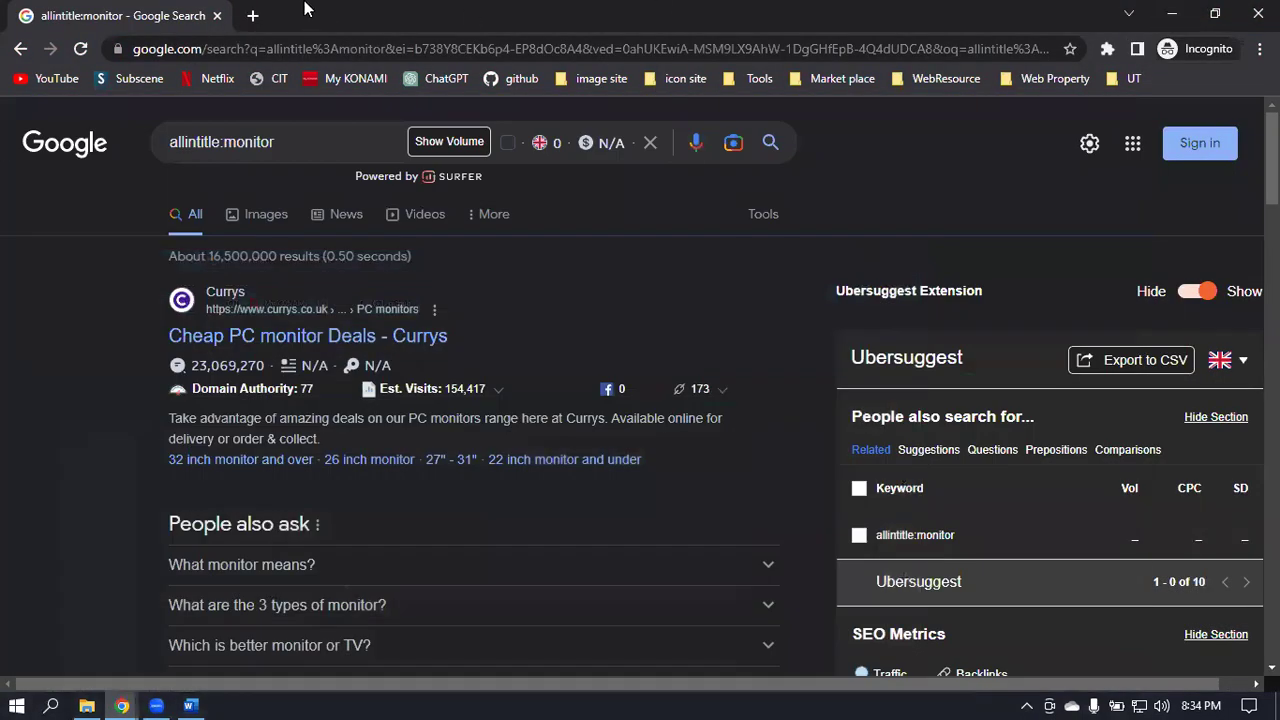
left_click(252, 15)
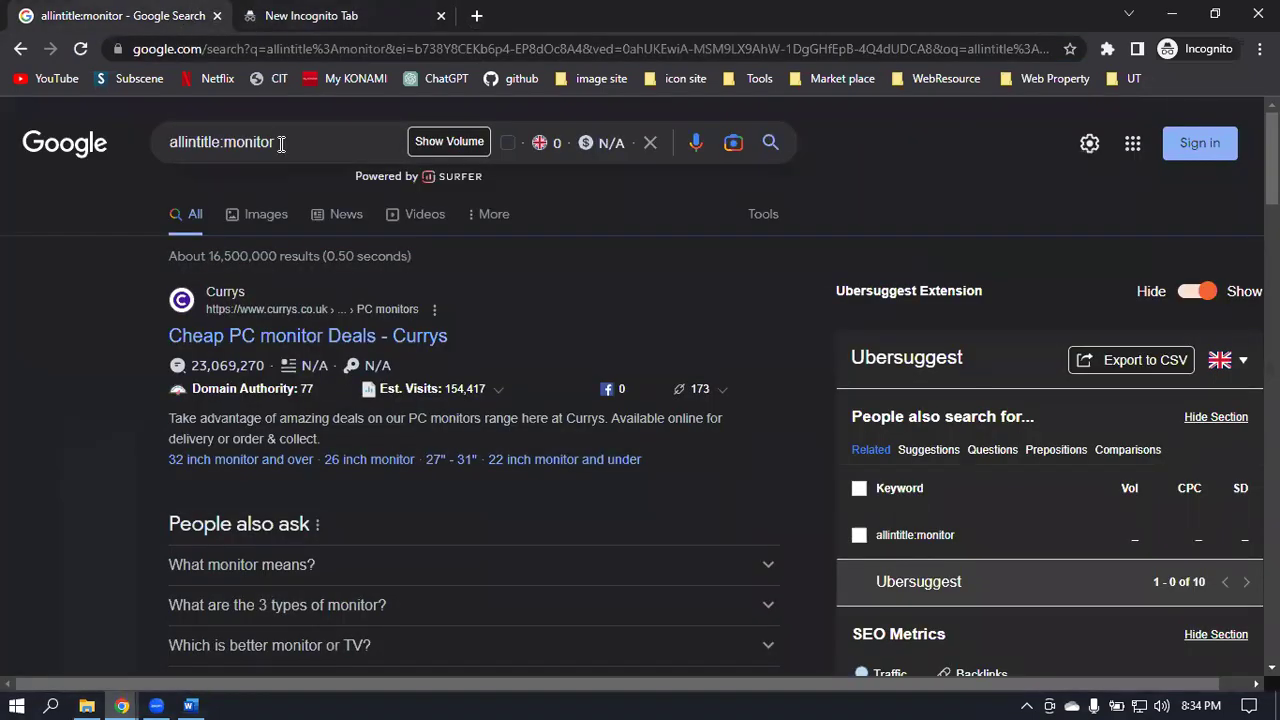
triple_click(303, 141)
type("monitor for gaming")
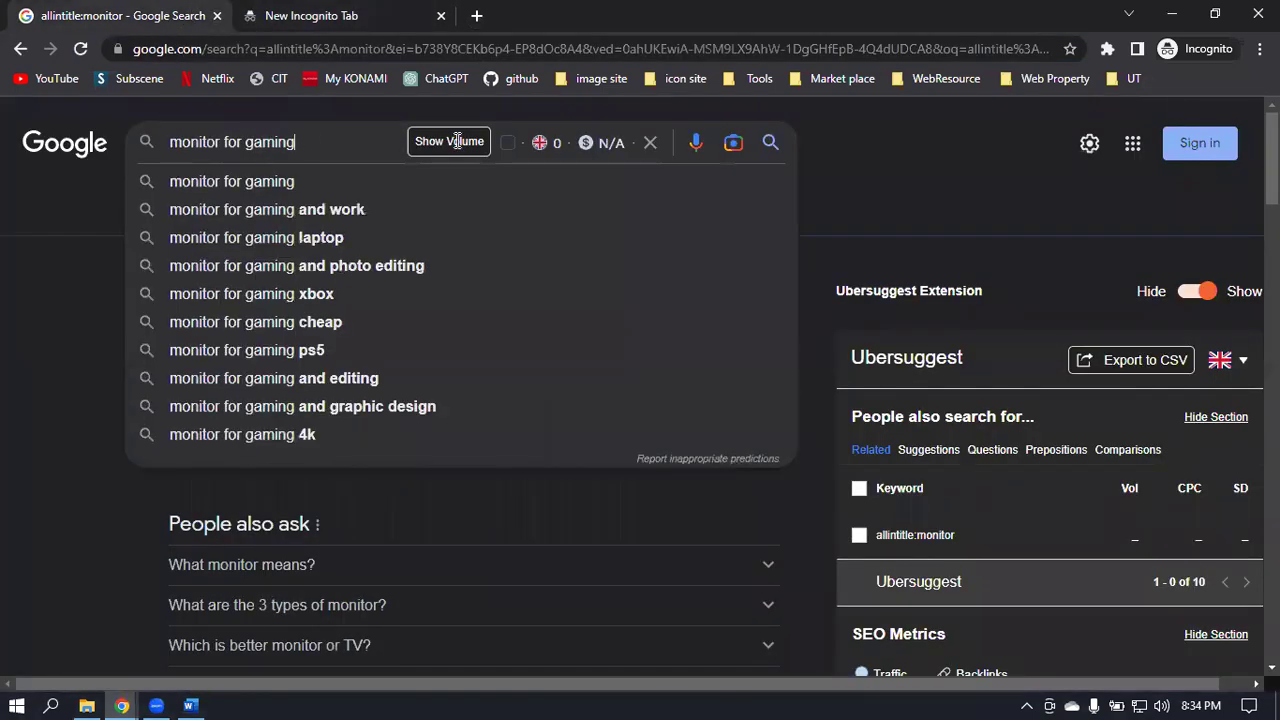
left_click(768, 142)
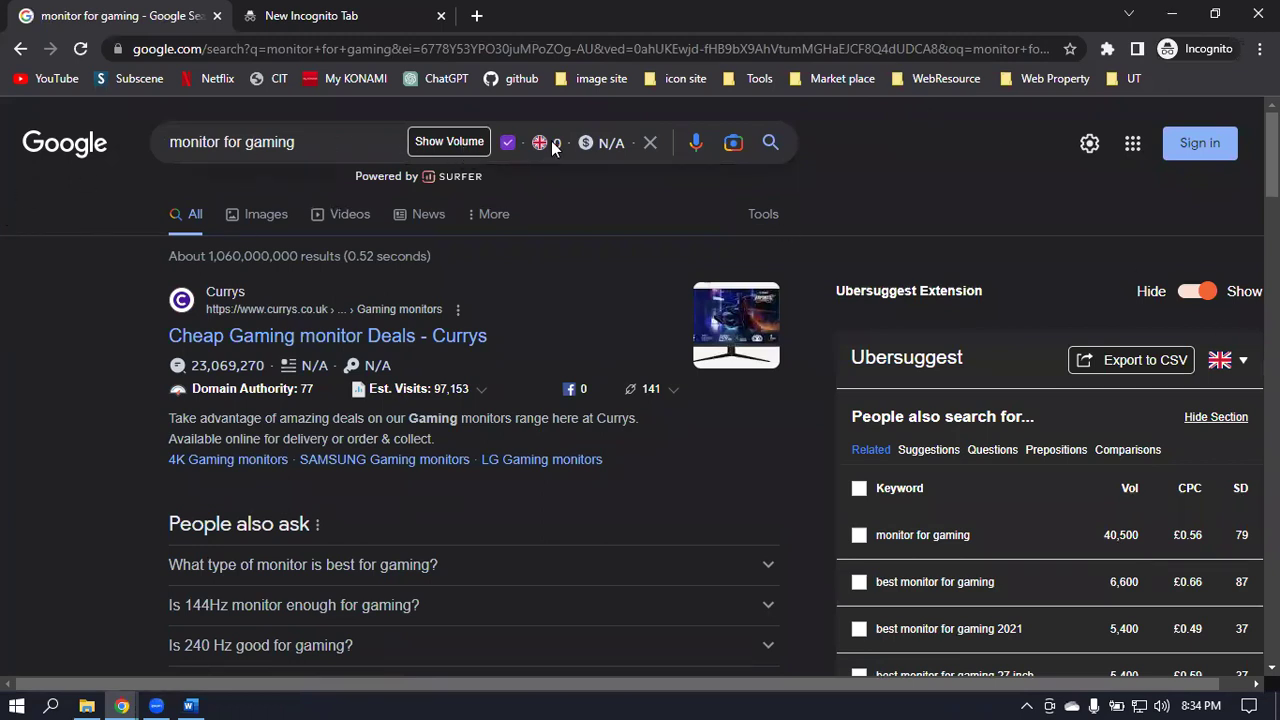
left_click(445, 145)
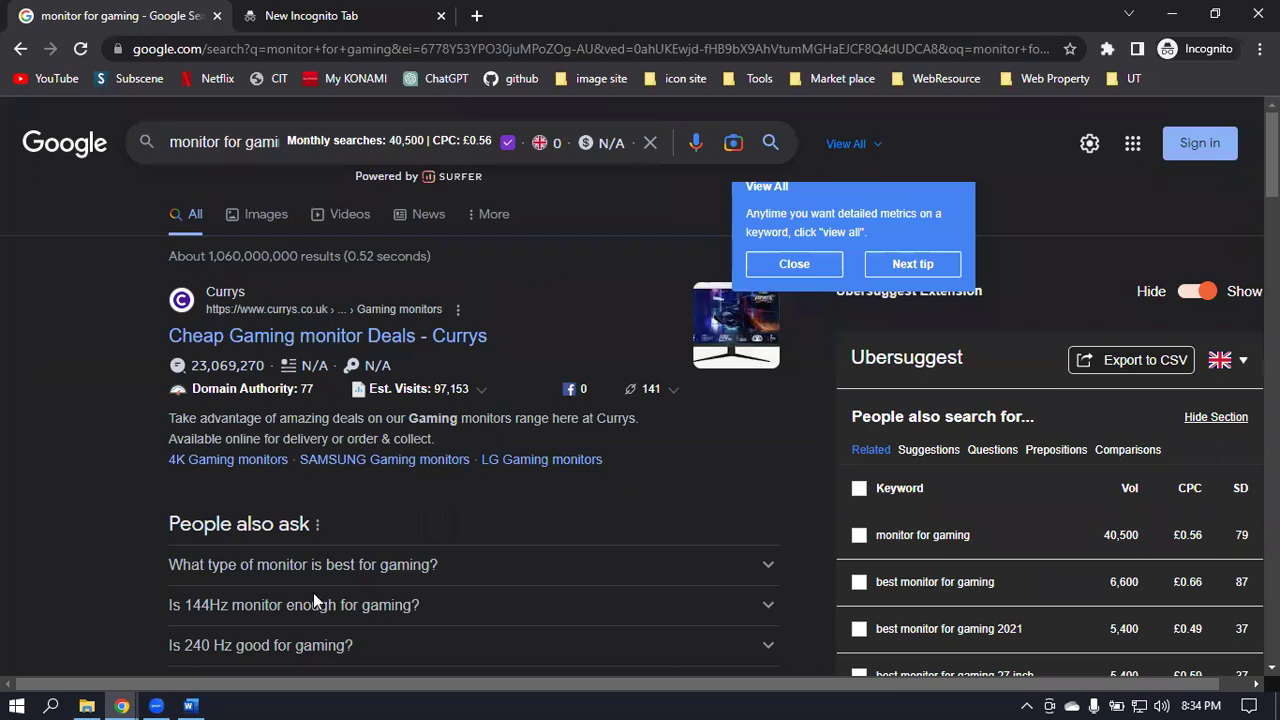
Return to the off-page SEO sheet and enter 30000 as the monthly search value in E3.
left_click(121, 705)
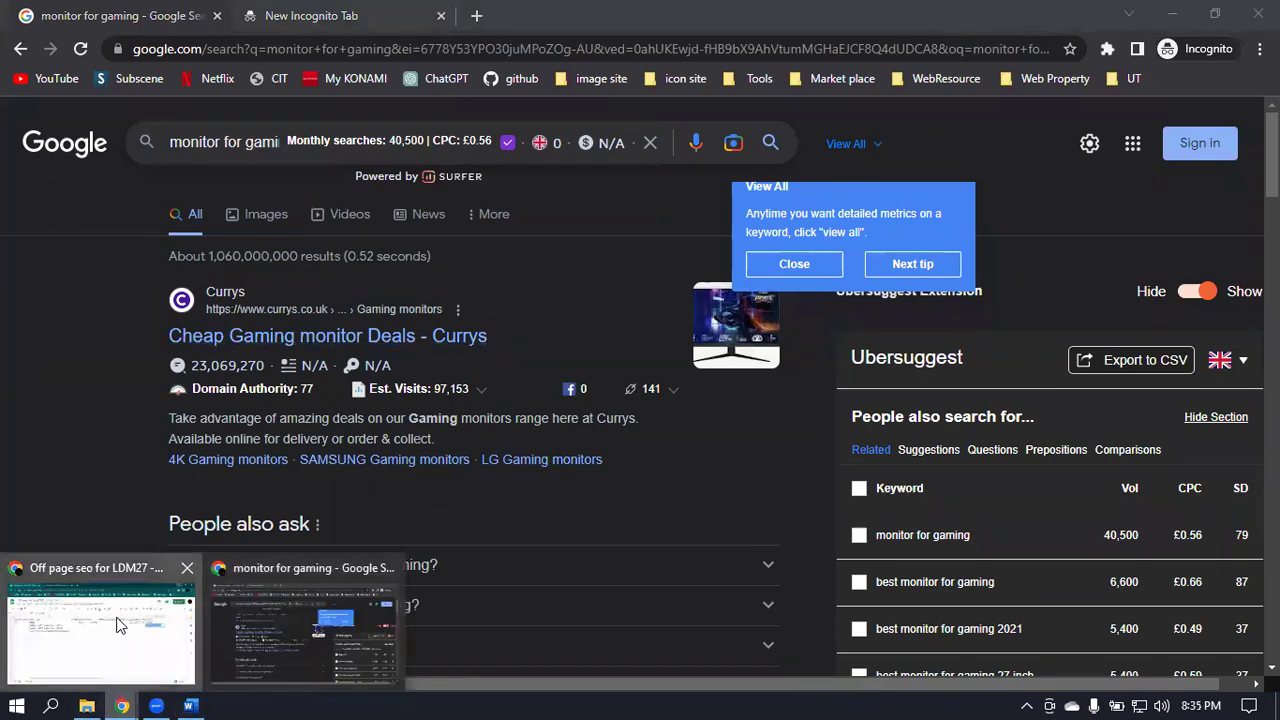
left_click(113, 630)
left_click(492, 287)
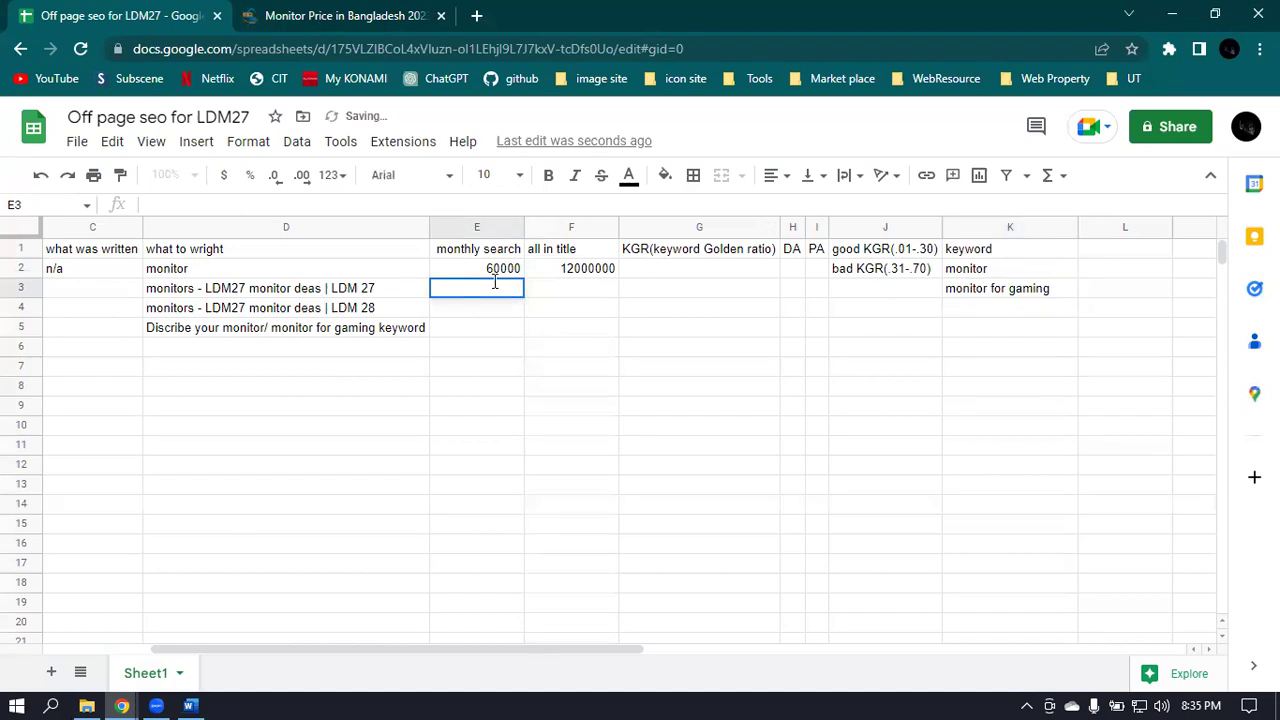
type("30000")
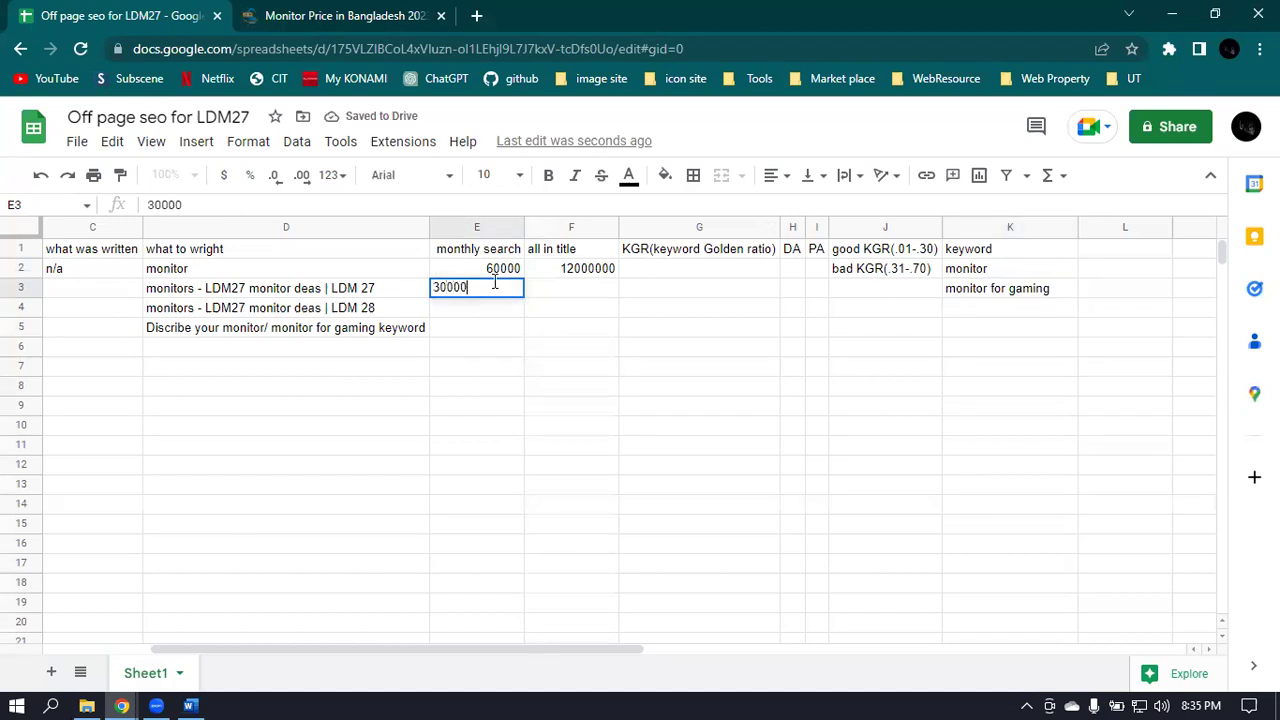
left_click(563, 275)
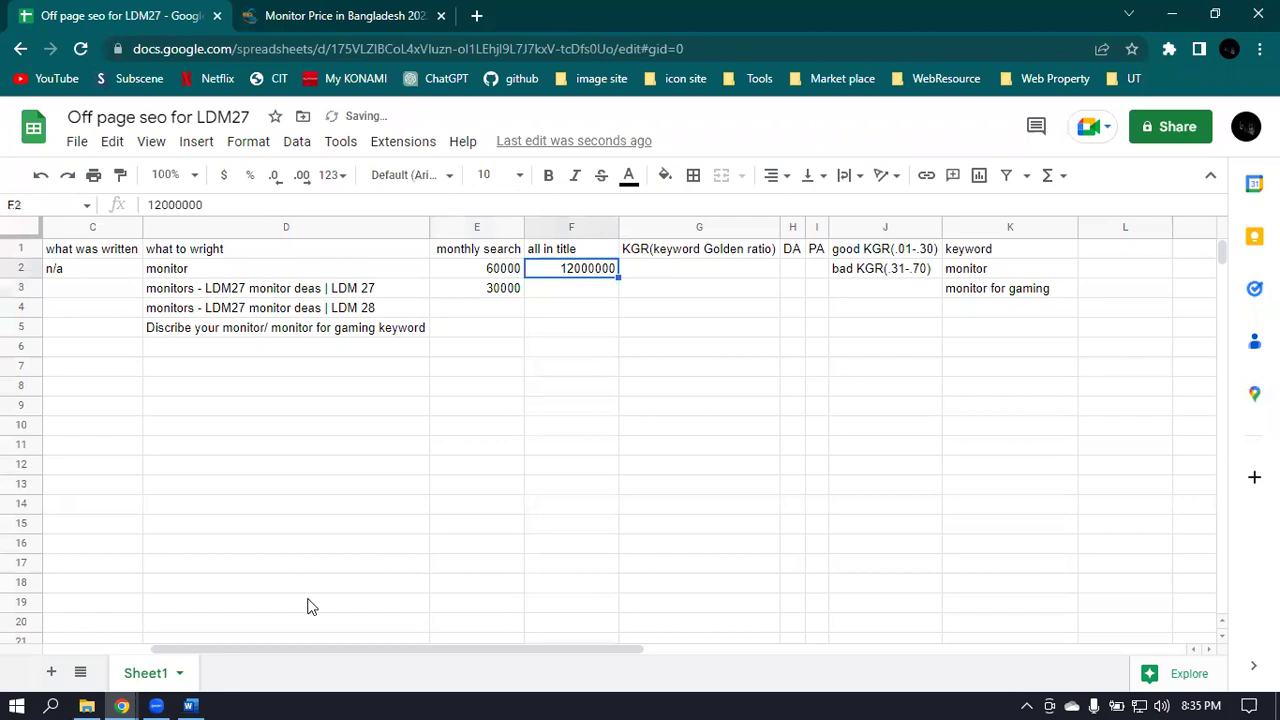
Search Google for "allintitle:monitor for gaming" in the Incognito window.
mouse_move(121, 705)
left_click(292, 624)
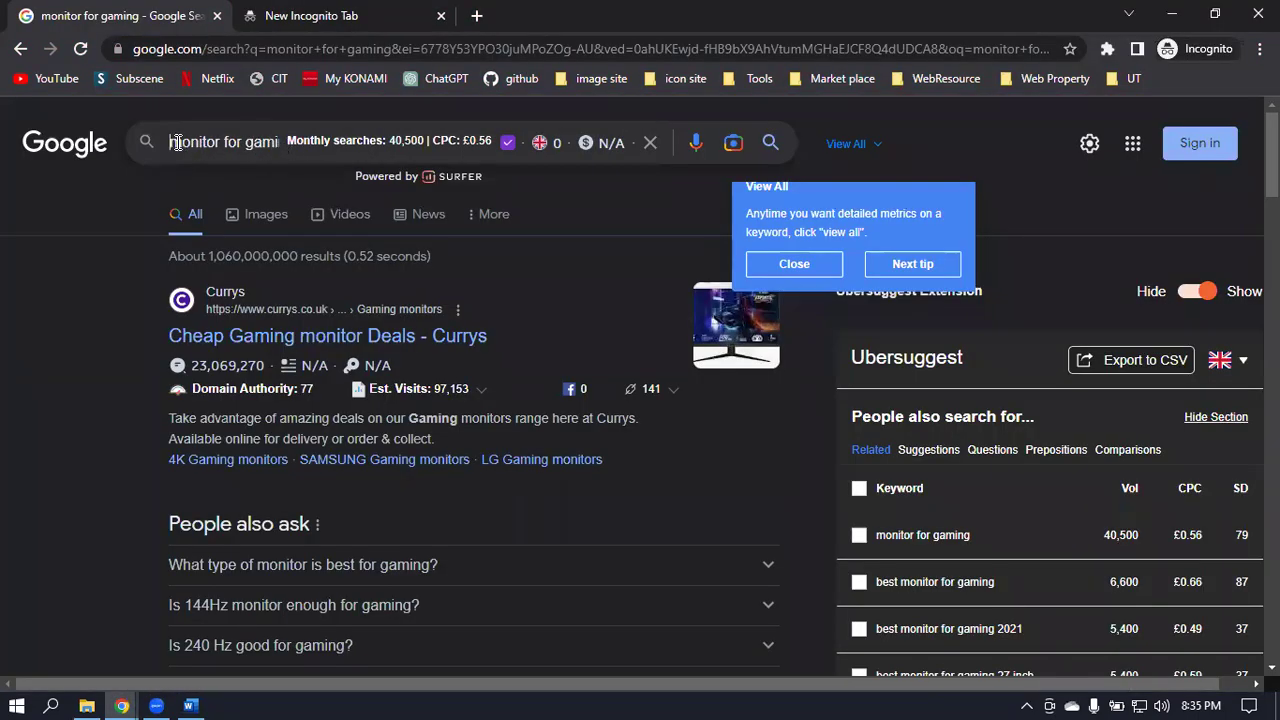
left_click(175, 142)
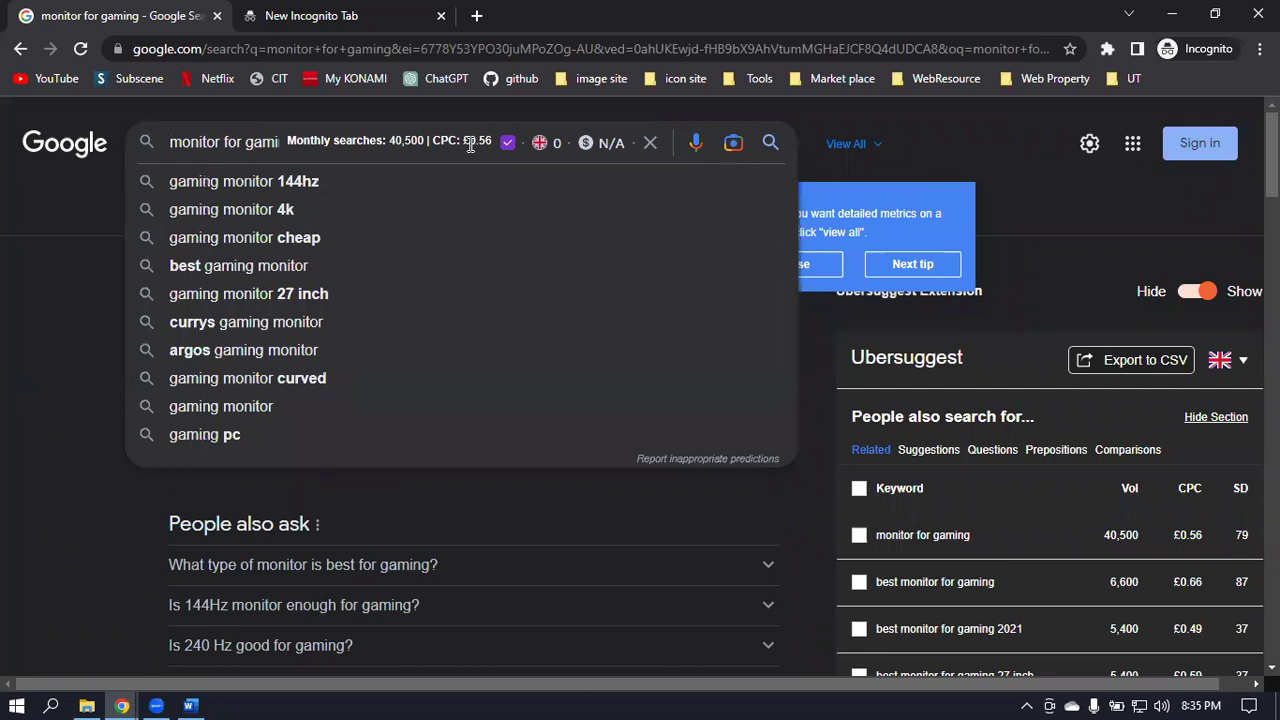
type("allintitle:monitor")
key("Return")
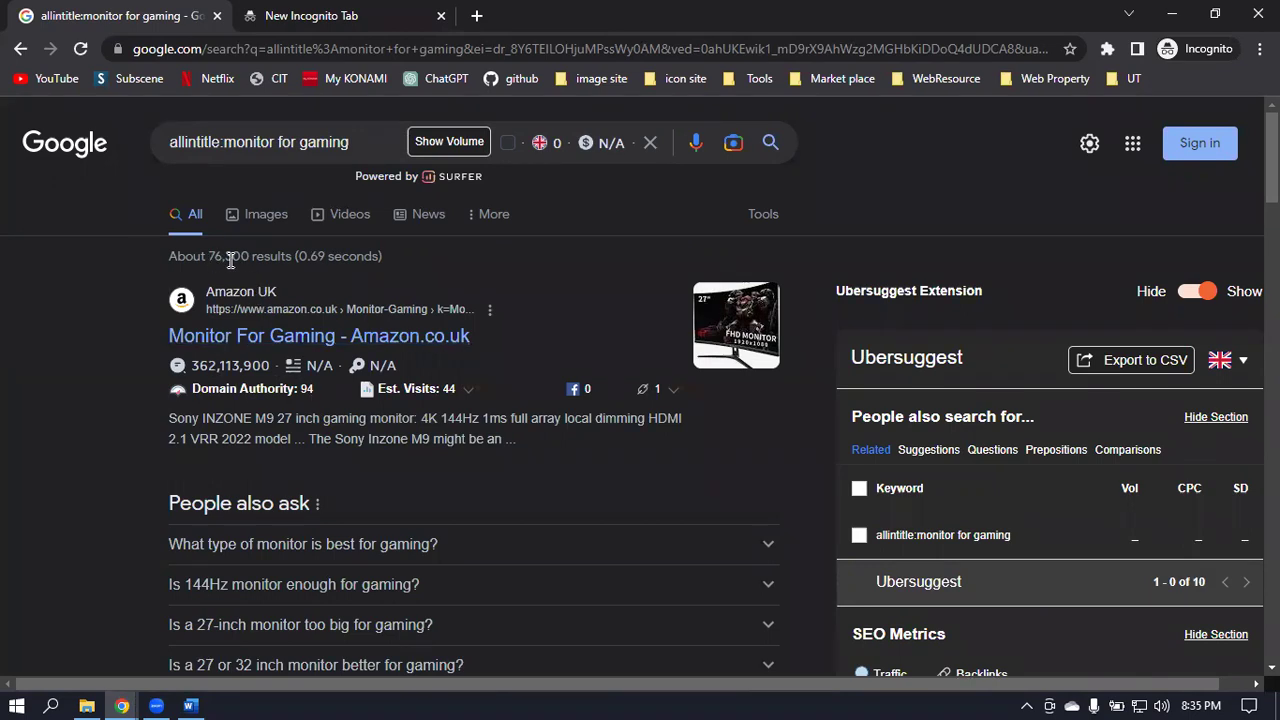
Return to the off-page SEO sheet and enter 60000 as the all in title value in F3.
left_click(119, 705)
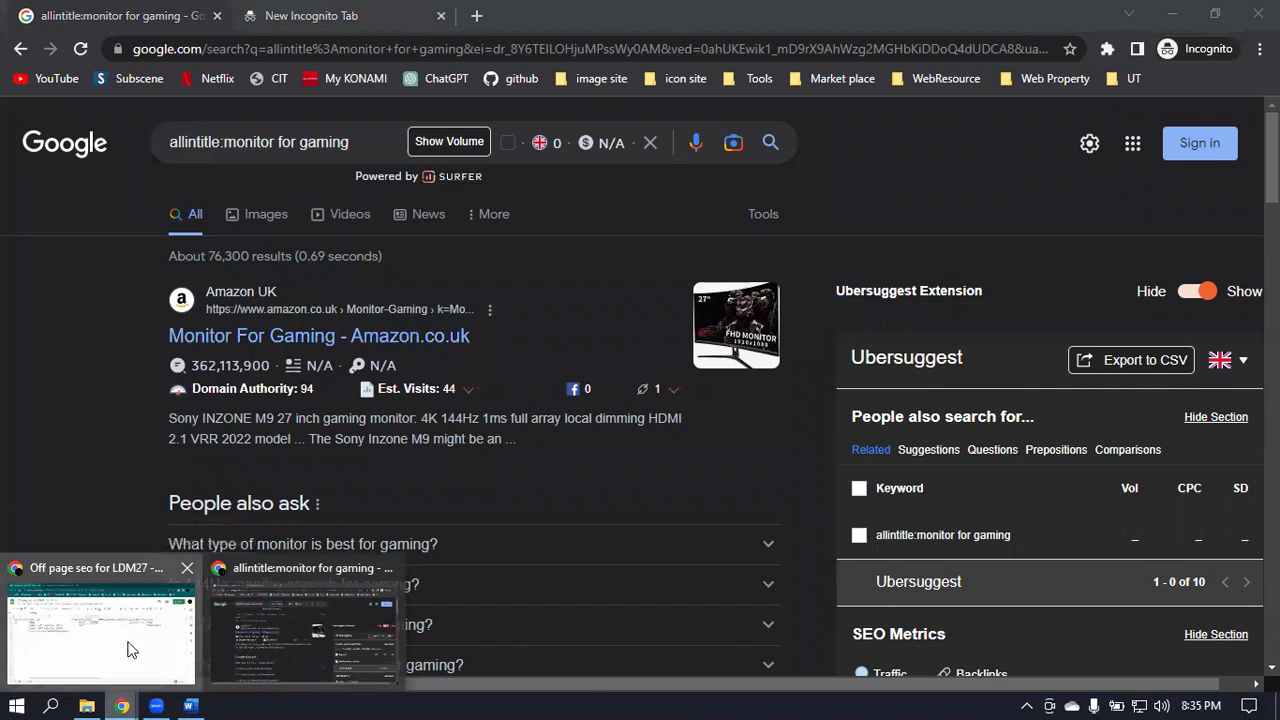
left_click(126, 649)
double_click(570, 291)
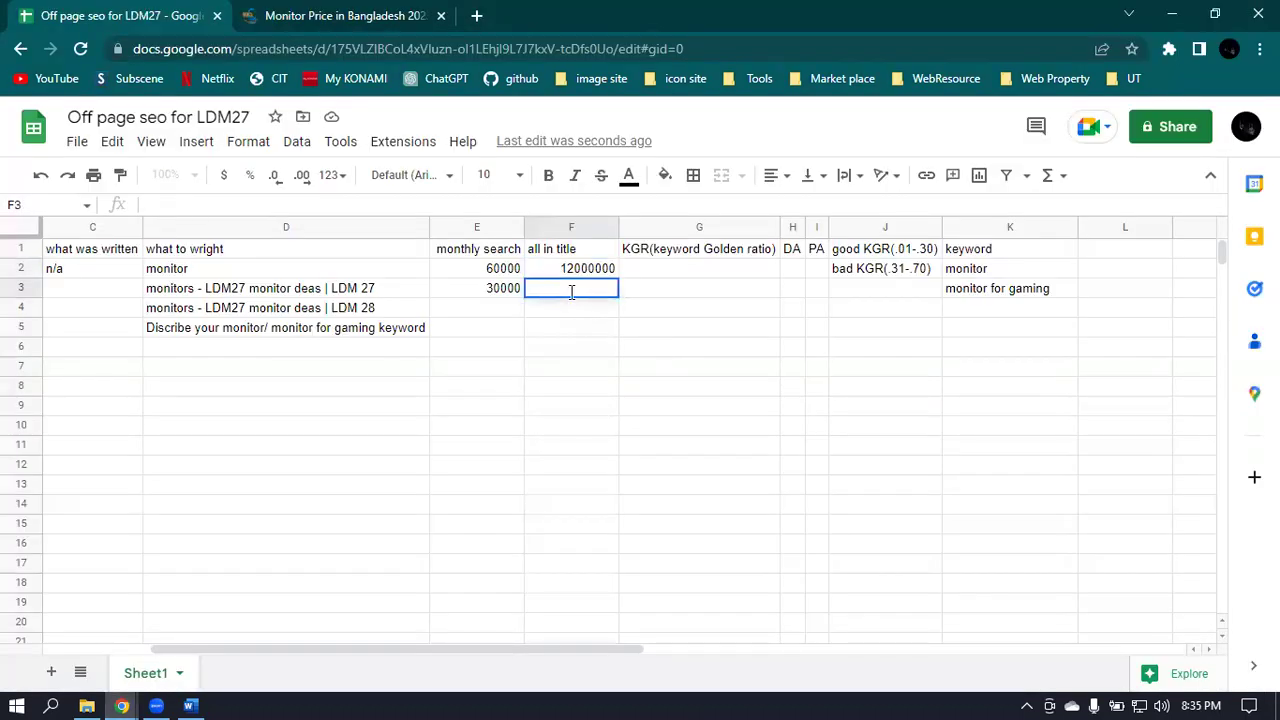
type("60000")
Enter 97 as the DA value in H3.
double_click(791, 287)
type("97")
left_click(788, 267)
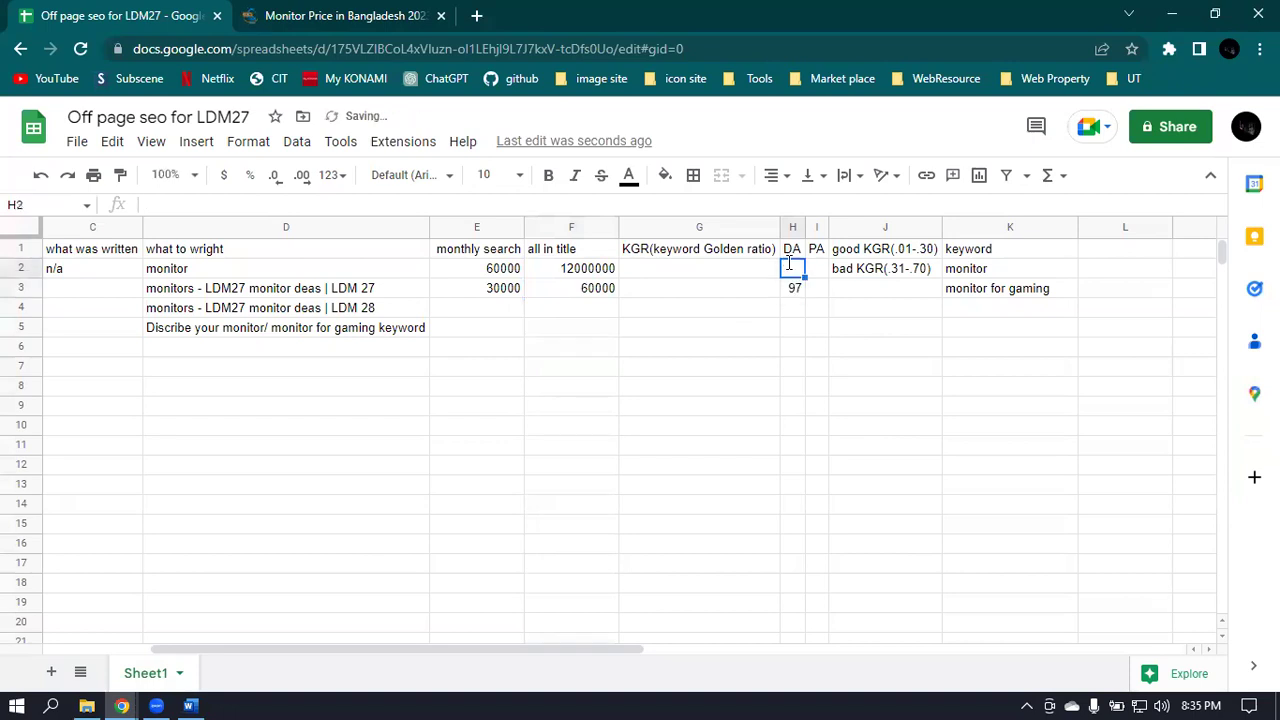
Switch to the Incognito window and search Google for "monitor" instead of the allintitle query.
left_click(121, 705)
left_click(300, 620)
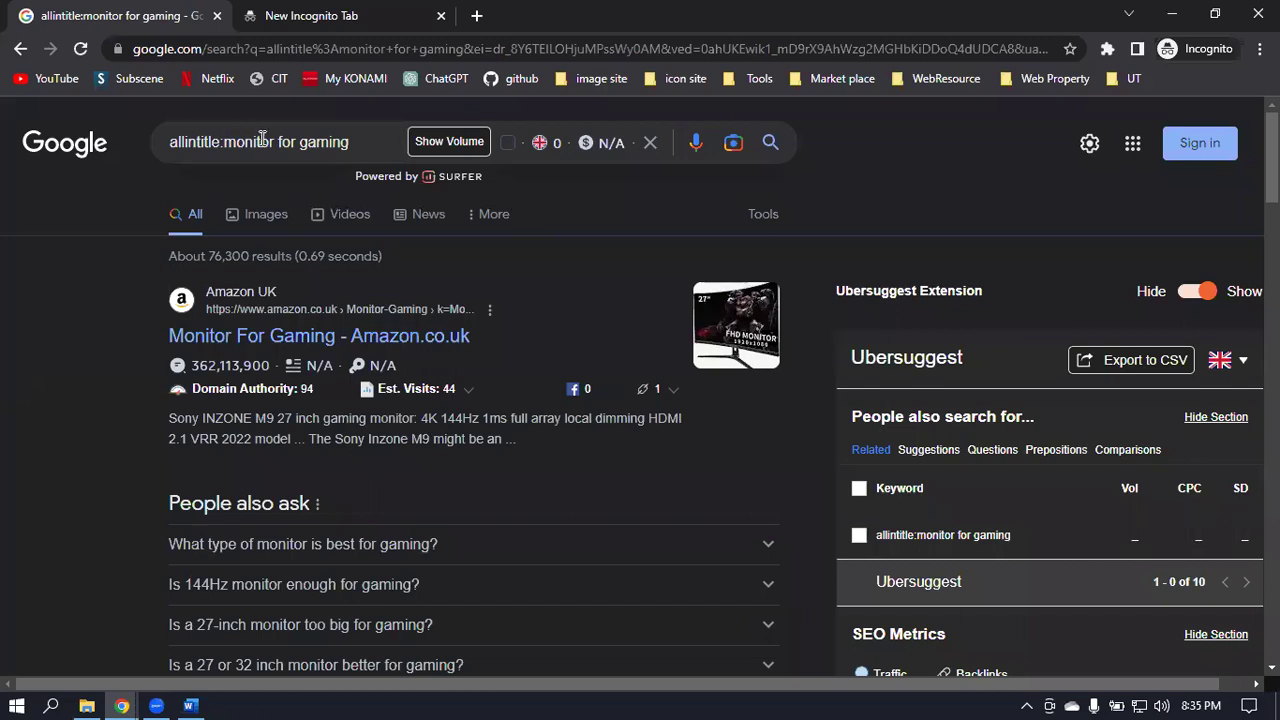
left_click_drag(277, 142, 403, 142)
key("BackSpace")
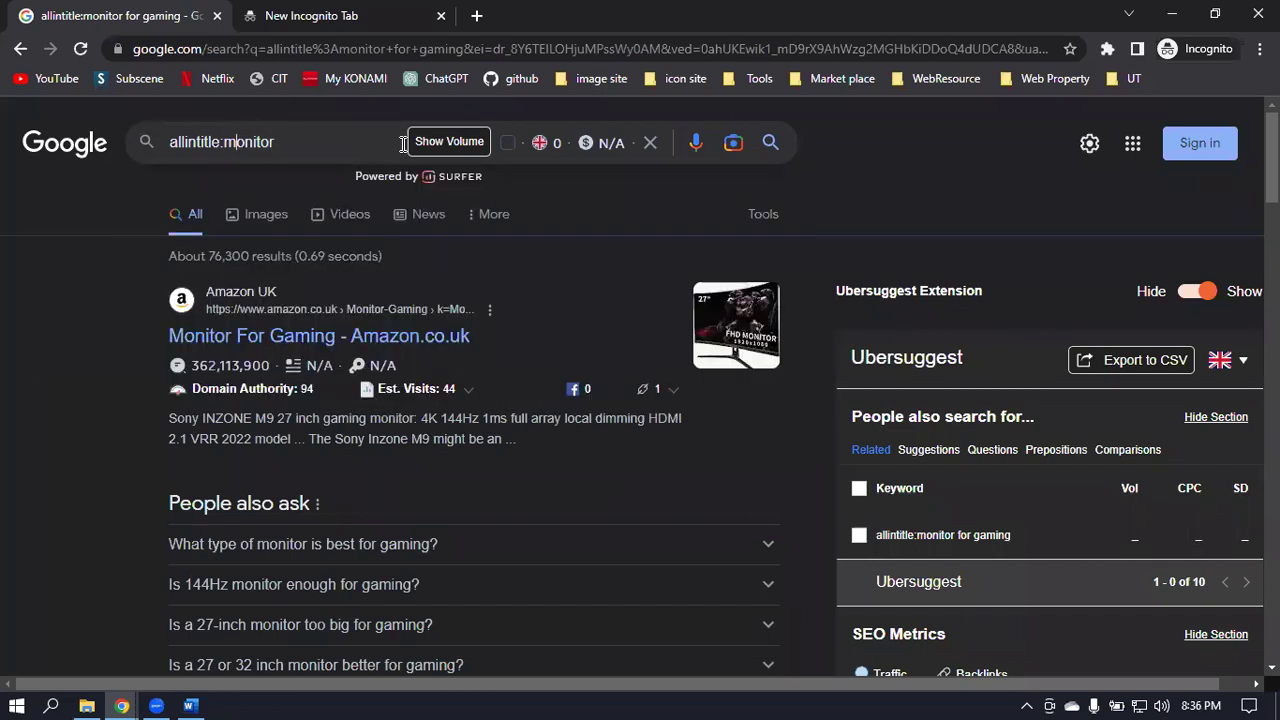
key("BackSpace")
key("BackSpace")
key("BackSpace")
key("BackSpace")
key("BackSpace")
key("BackSpace")
key("BackSpace")
key("BackSpace")
key("BackSpace")
key("BackSpace")
key("BackSpace")
key("Return")
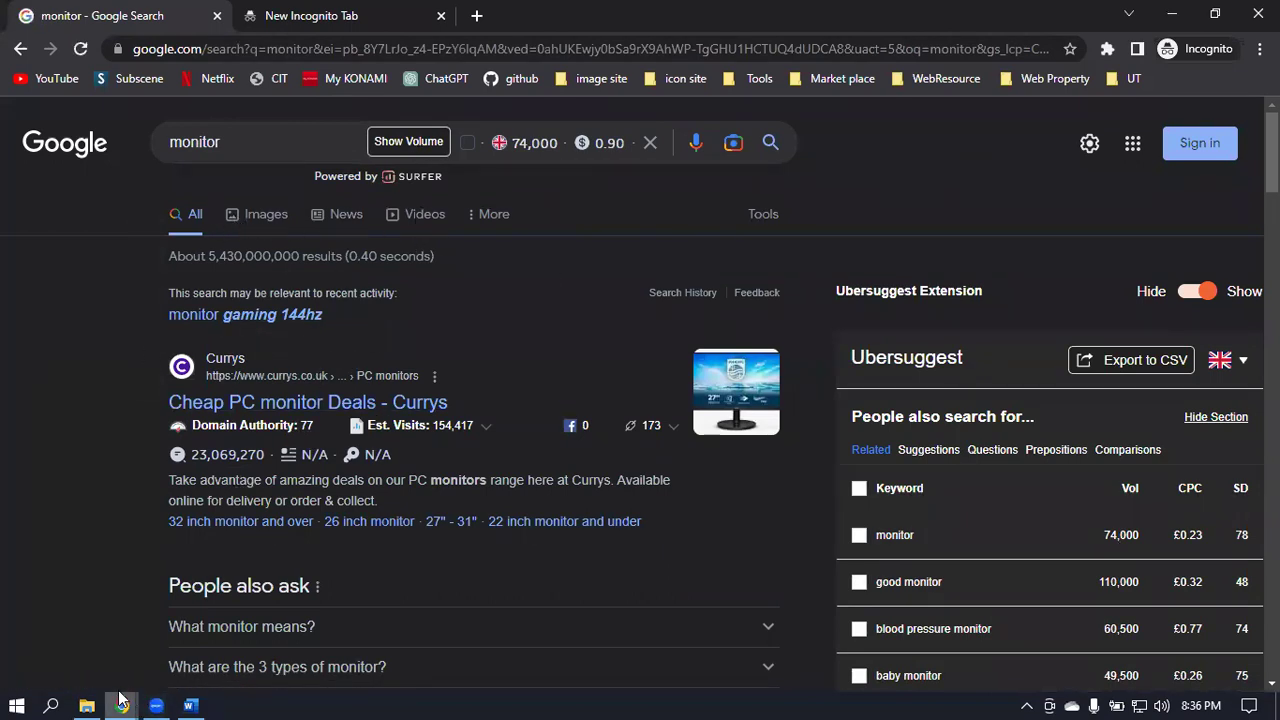
Return to the off-page SEO sheet and enter 77 as the DA value in H2.
mouse_move(120, 700)
left_click(130, 620)
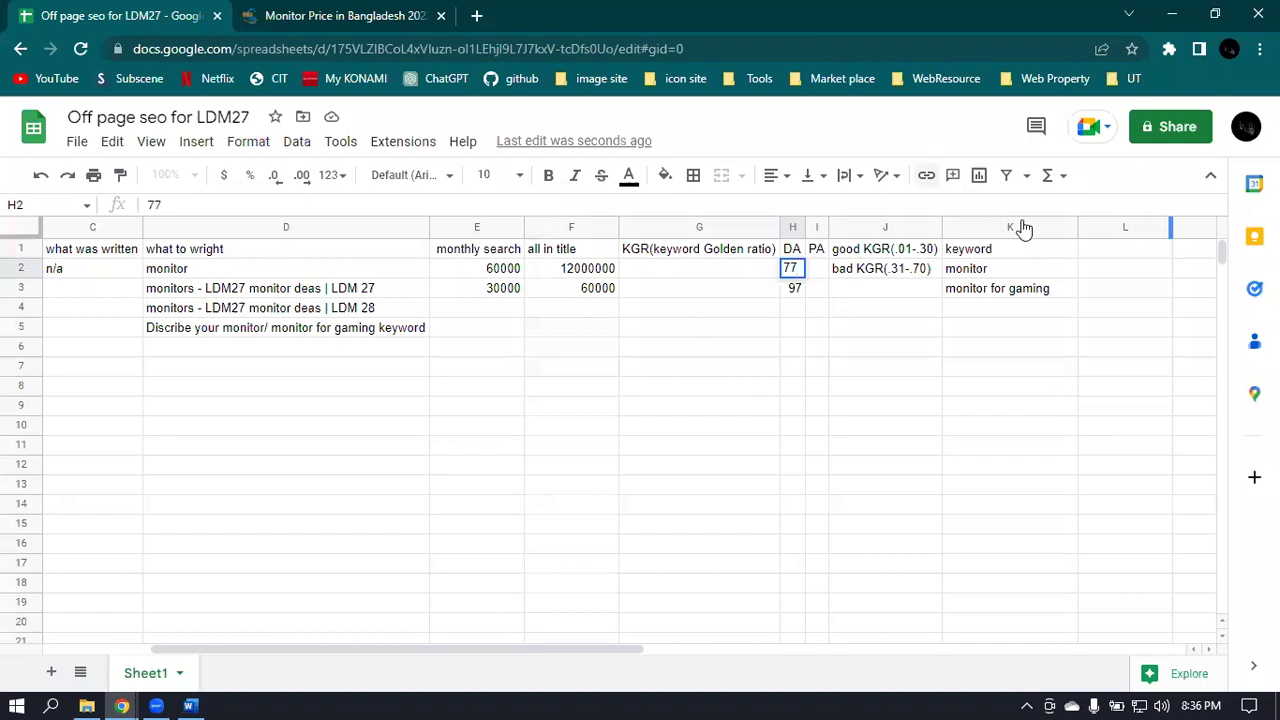
left_click(995, 309)
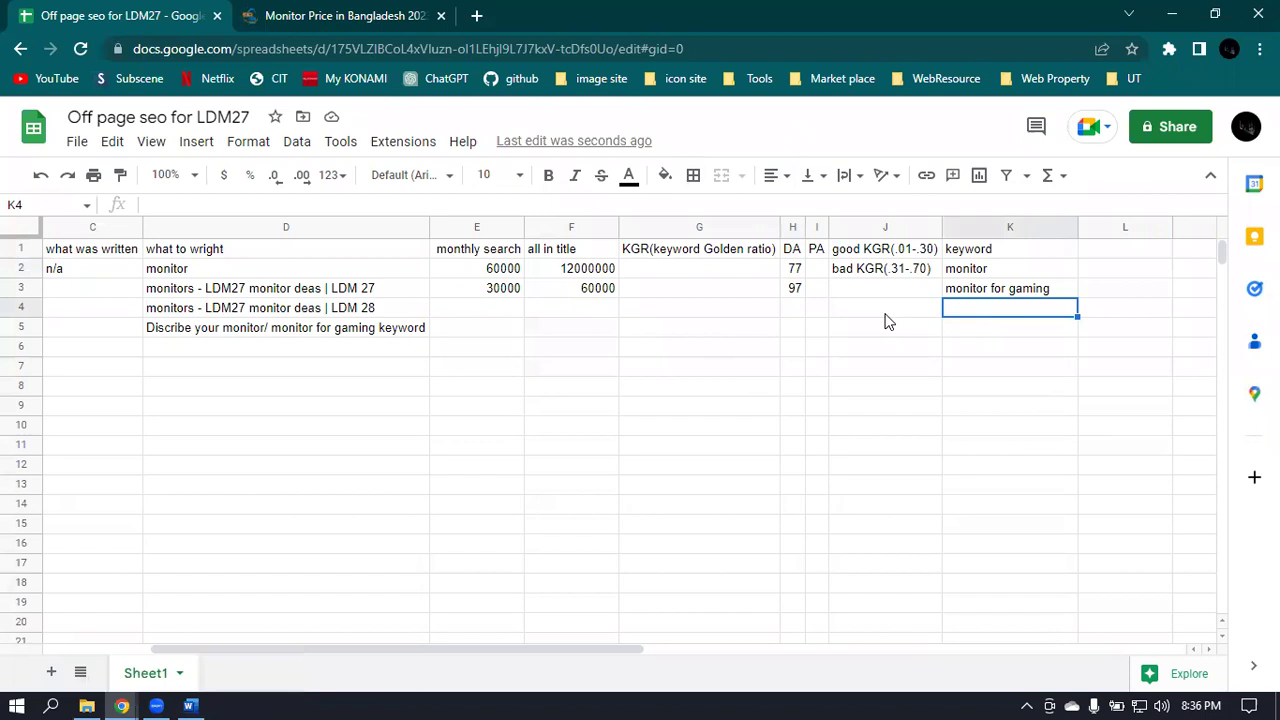
Switch to the SEO KEYWORD document in Word and select the third keyword, "monitor gaming", to check it.
left_click(189, 706)
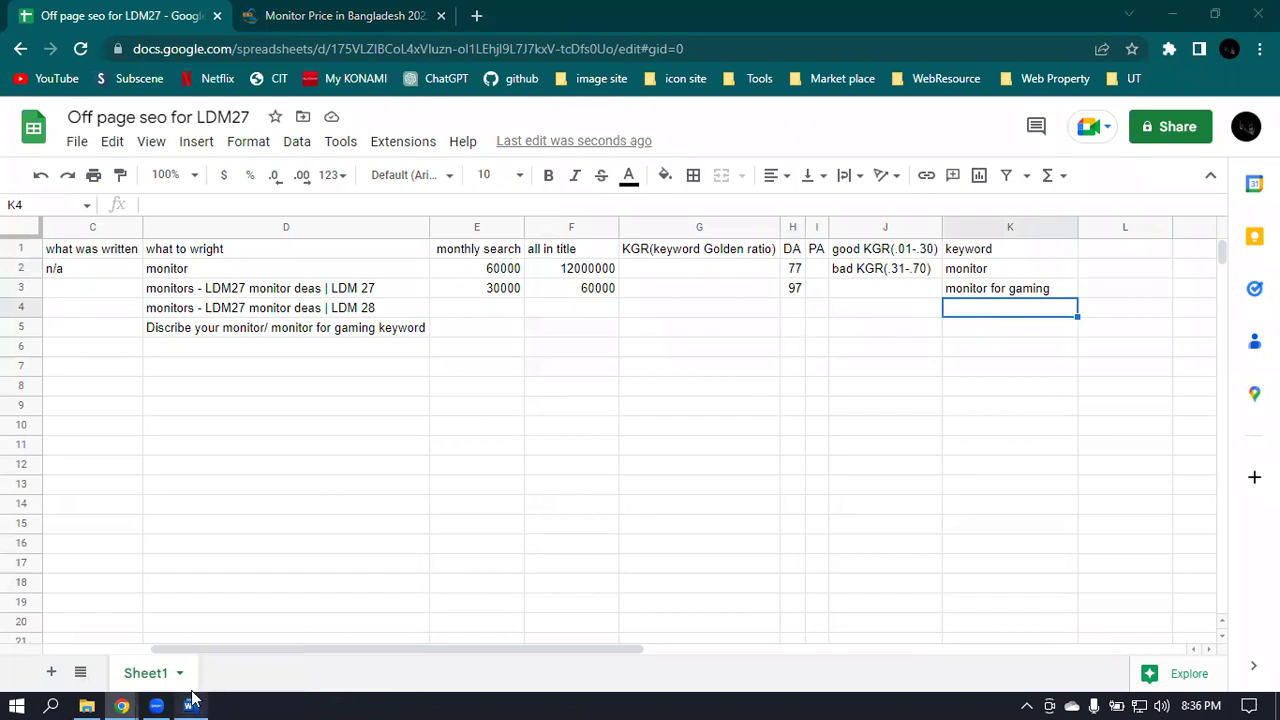
left_click_drag(386, 360, 534, 358)
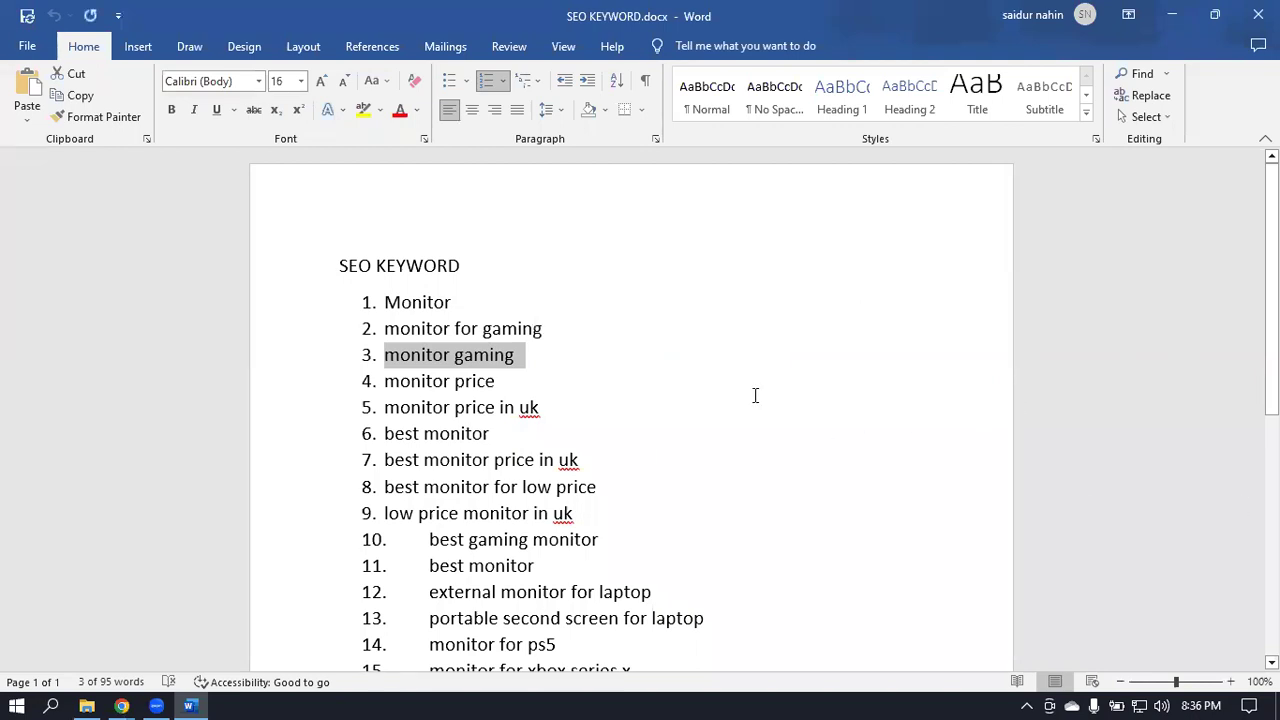
left_click(1172, 15)
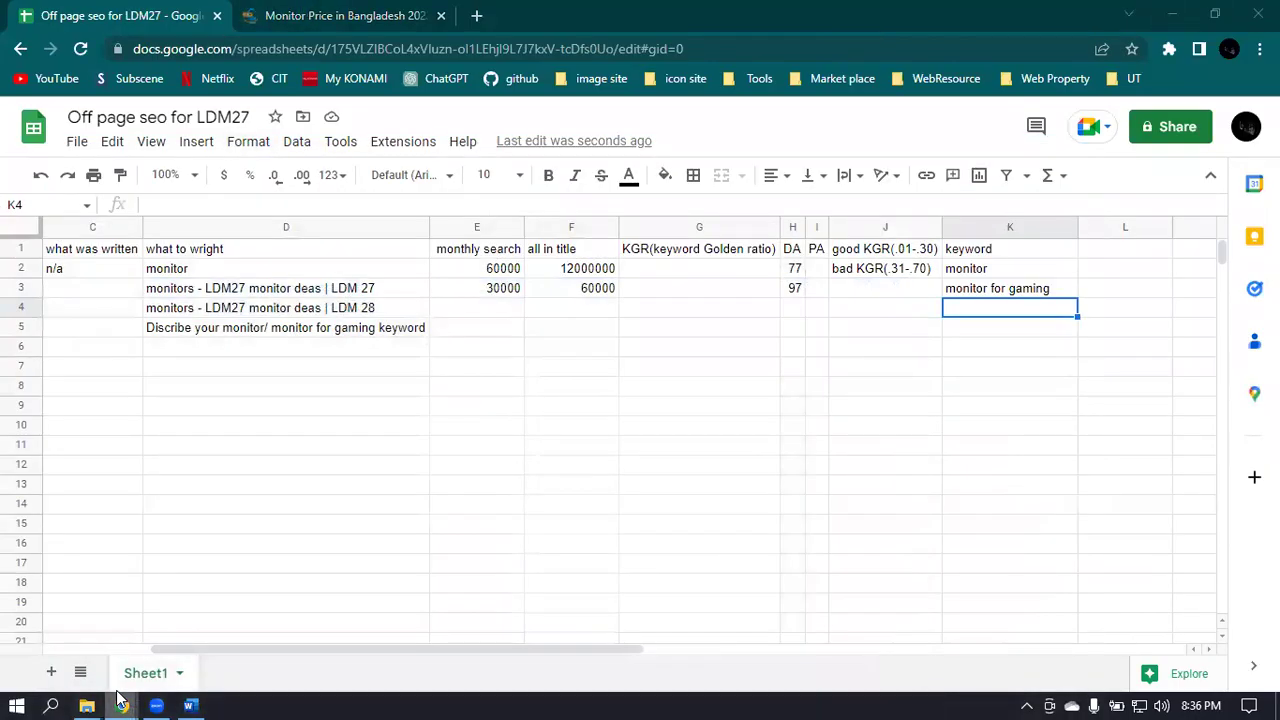
Search Google for "monitor gaming" in the Incognito window.
mouse_move(121, 706)
left_click(274, 591)
left_click(269, 141)
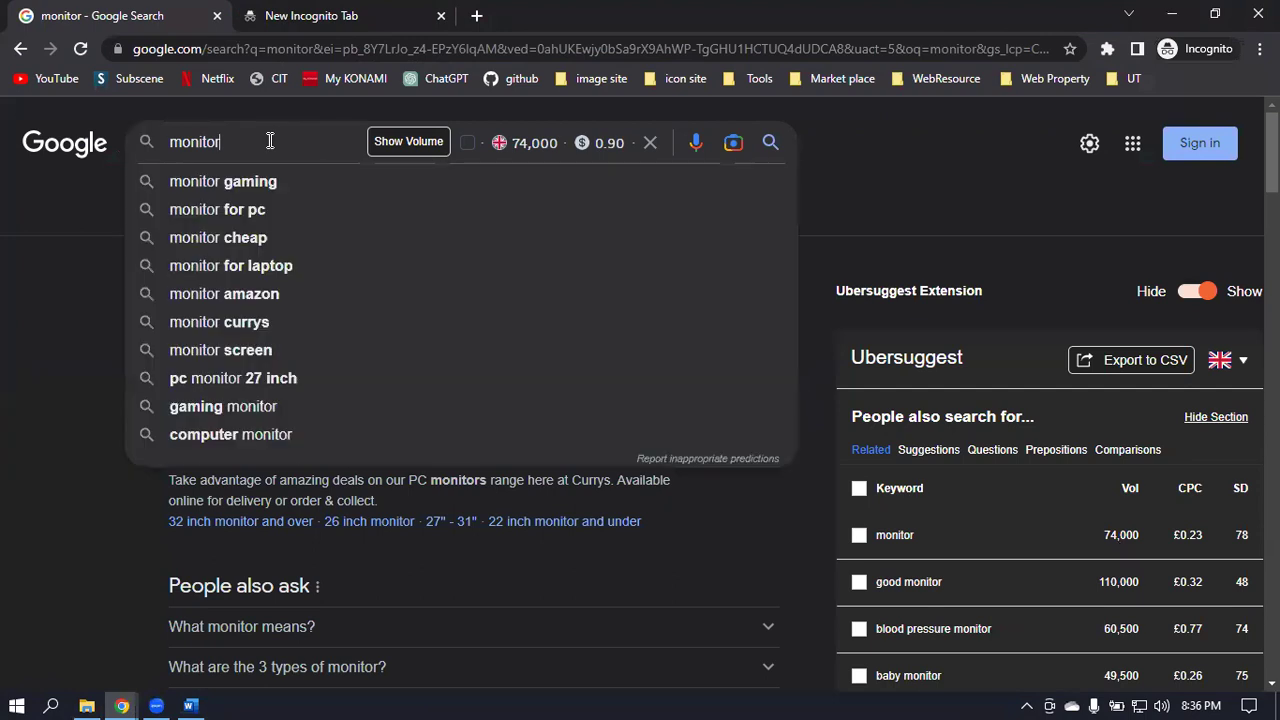
key("Down")
key("Return")
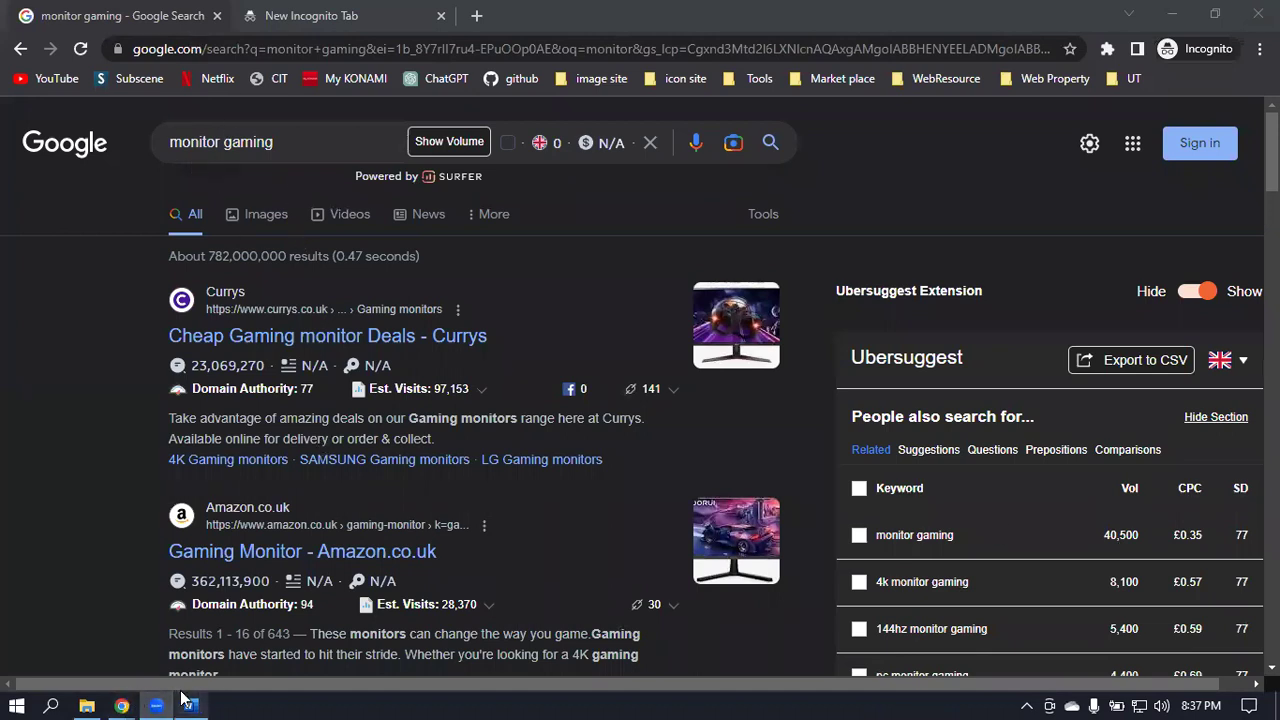
Check the keyword rows in the off-page SEO sheet and go back to the Google results.
mouse_move(122, 703)
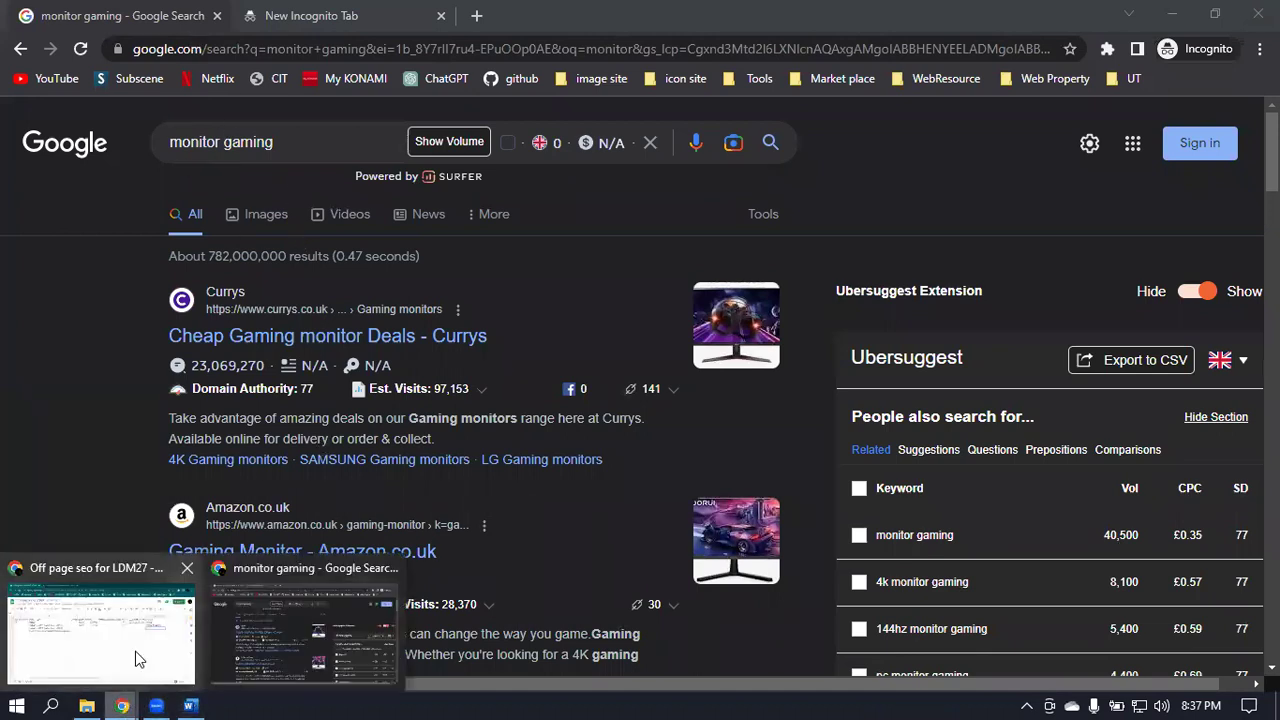
left_click(134, 655)
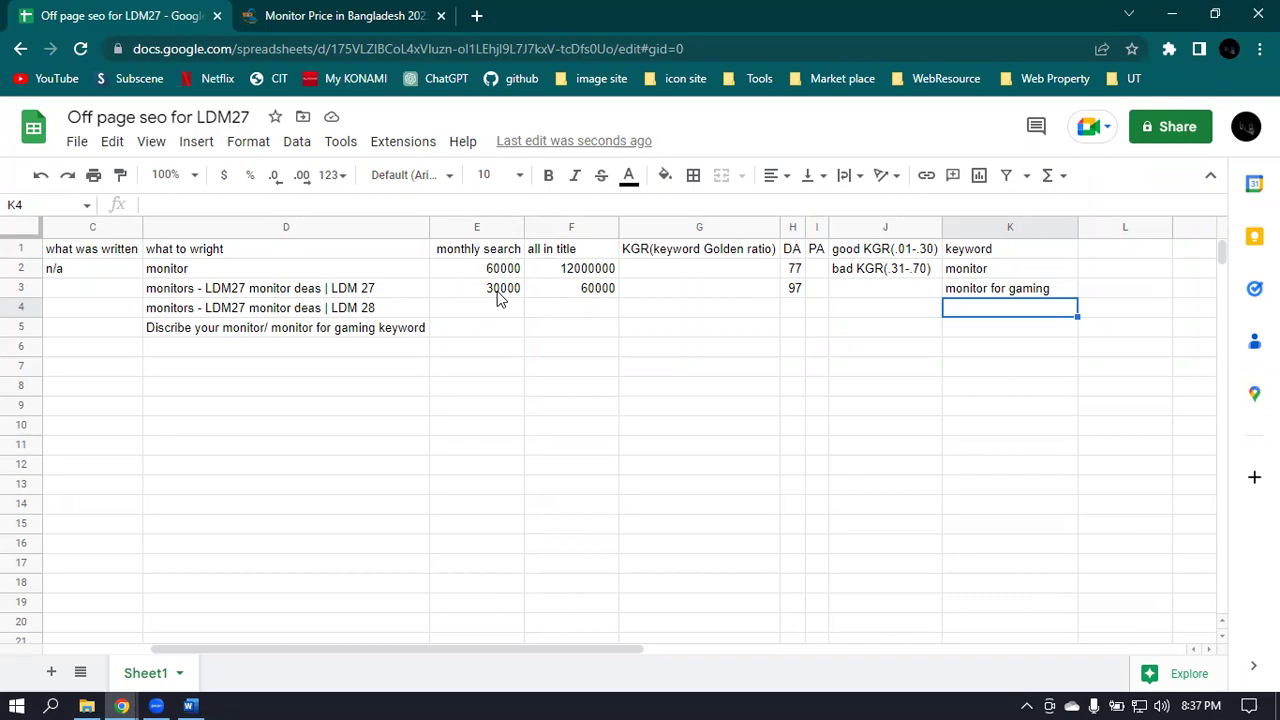
left_click(1172, 15)
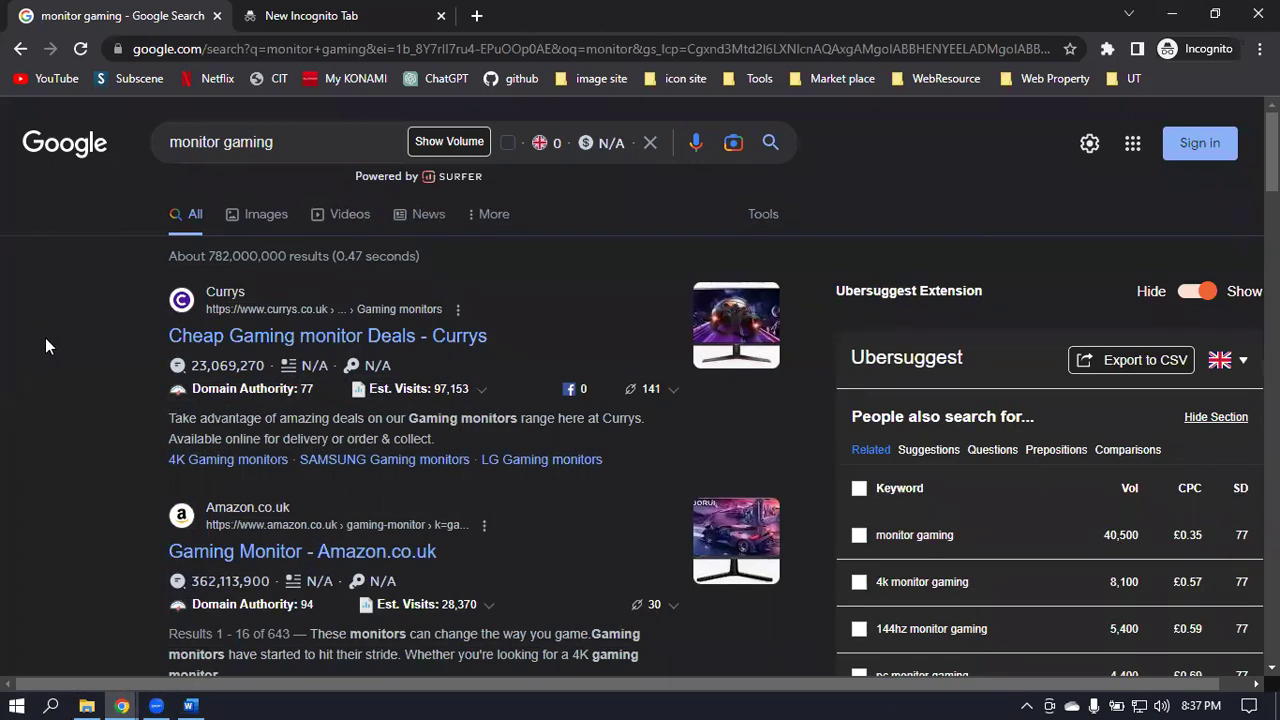
Search Google for "allintitle:monitor gaming".
mouse_move(187, 393)
left_click(172, 143)
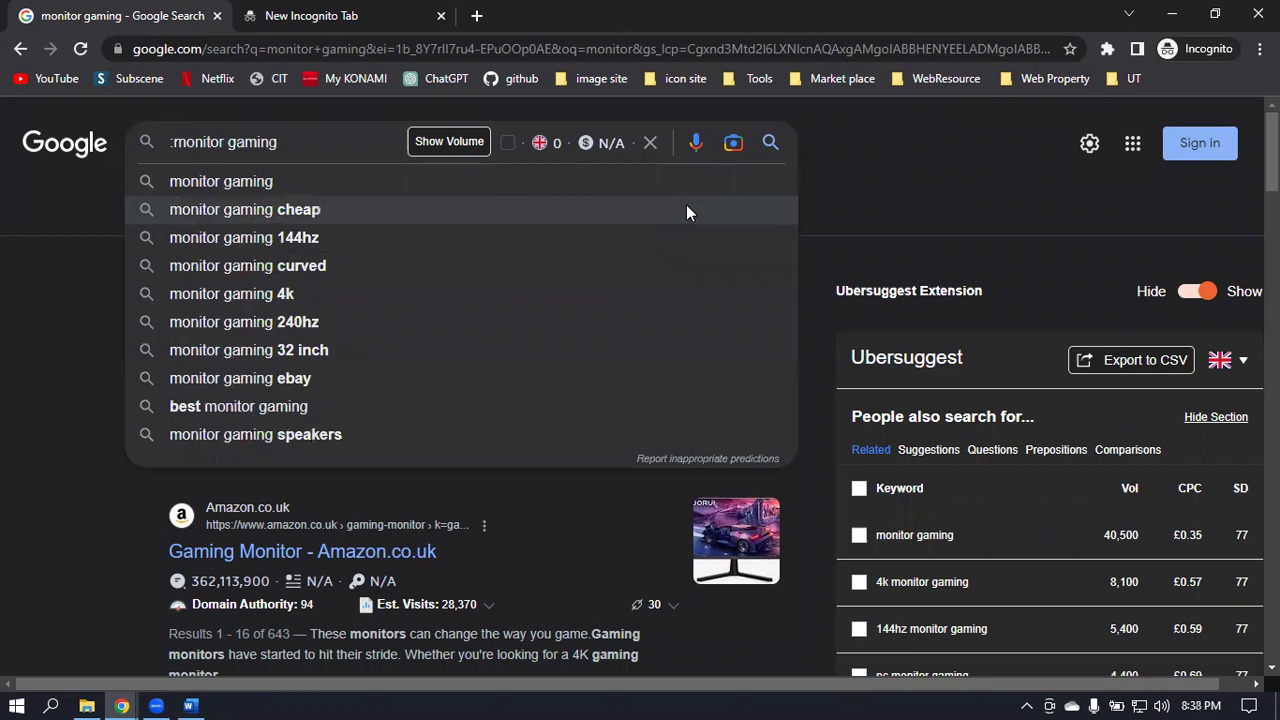
type("allin")
type("tit")
type("le:")
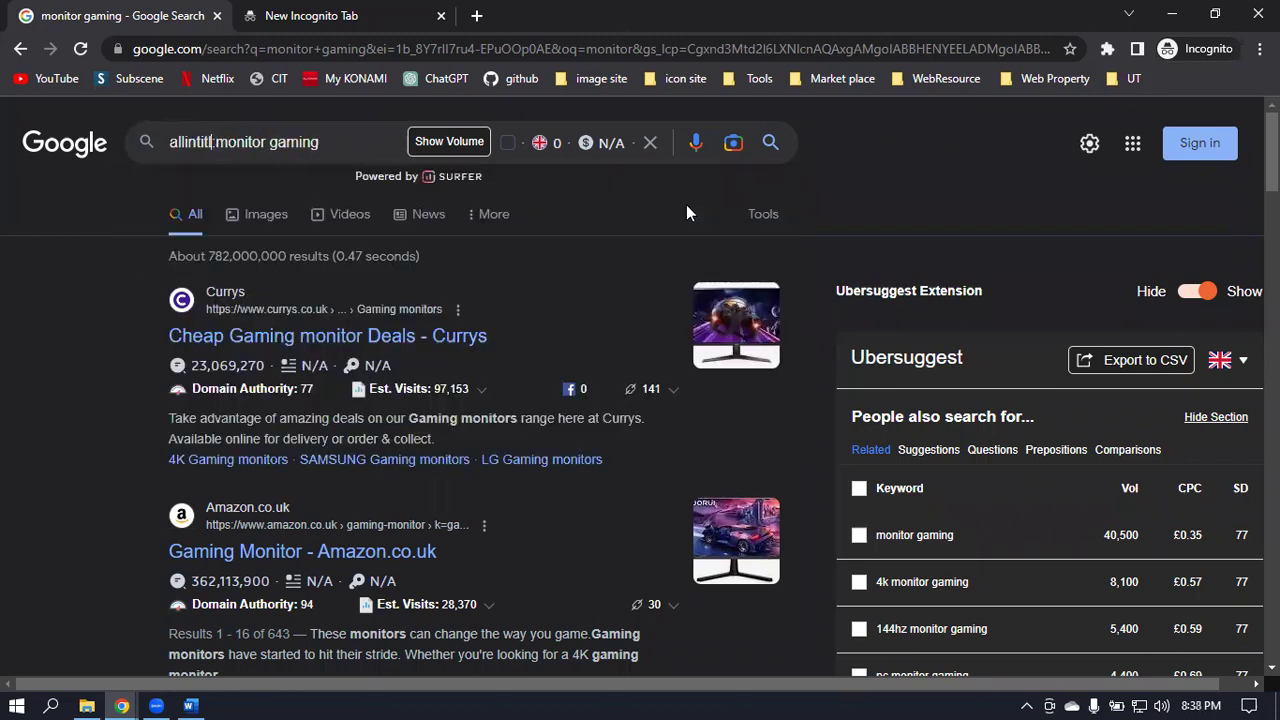
key("Return")
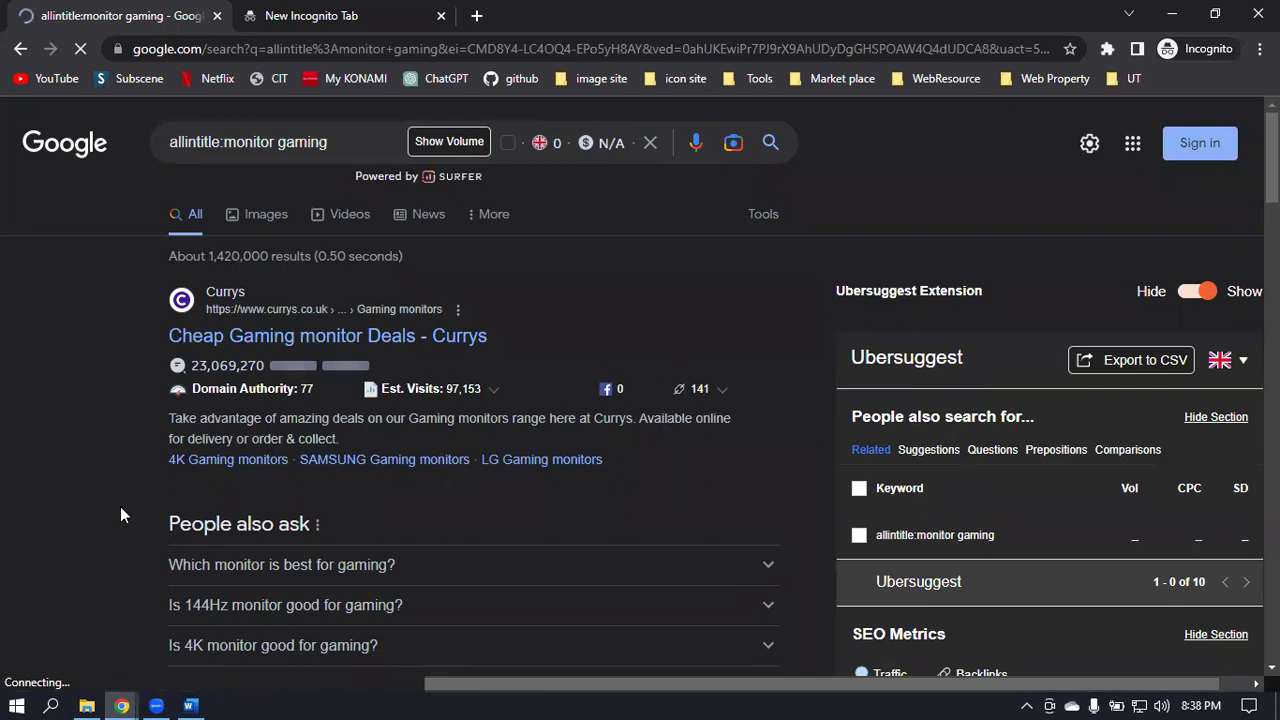
Request the search volume for the allintitle query and look through the results page's keyword metrics.
left_click(449, 146)
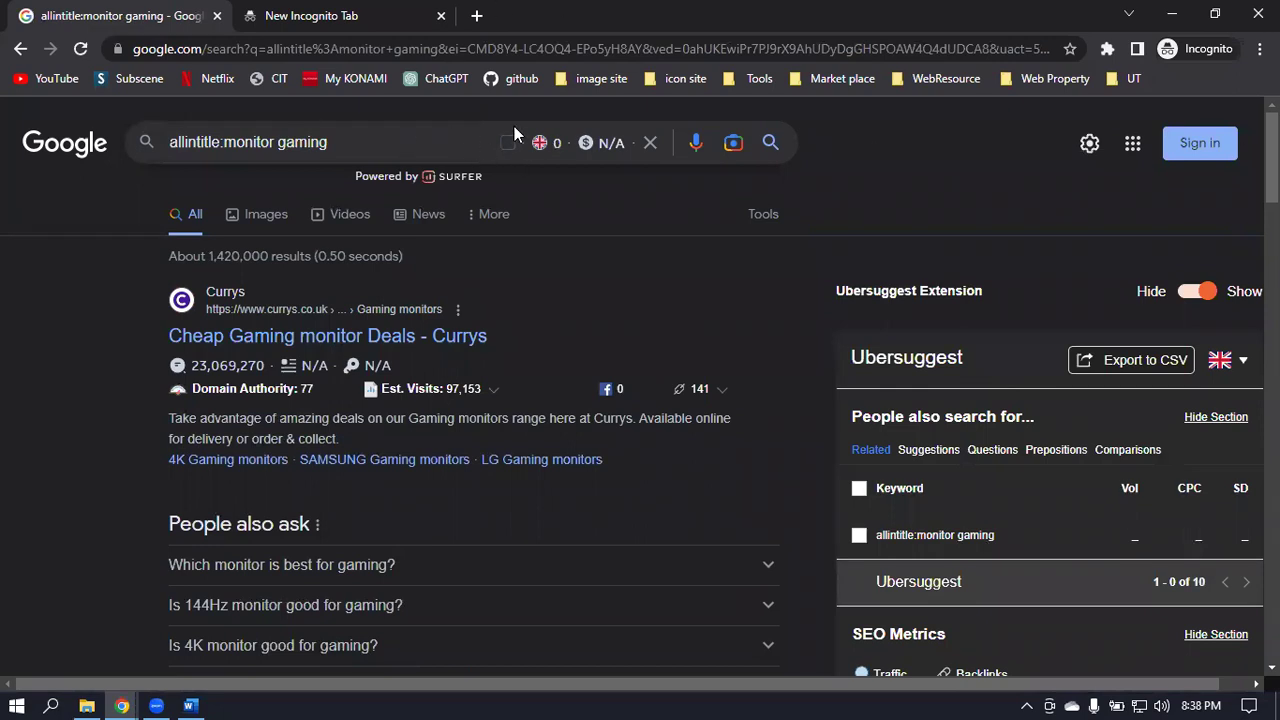
scroll(1119, 480, "down", 3)
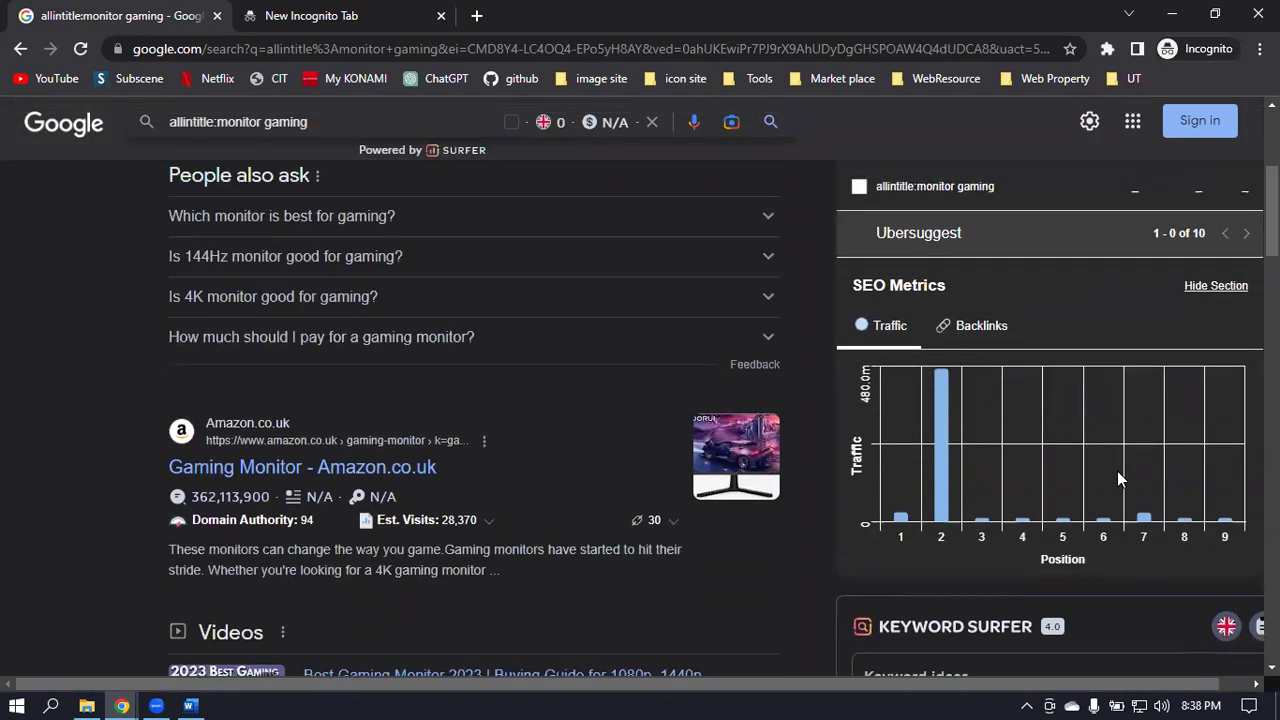
scroll(1119, 480, "down", 3)
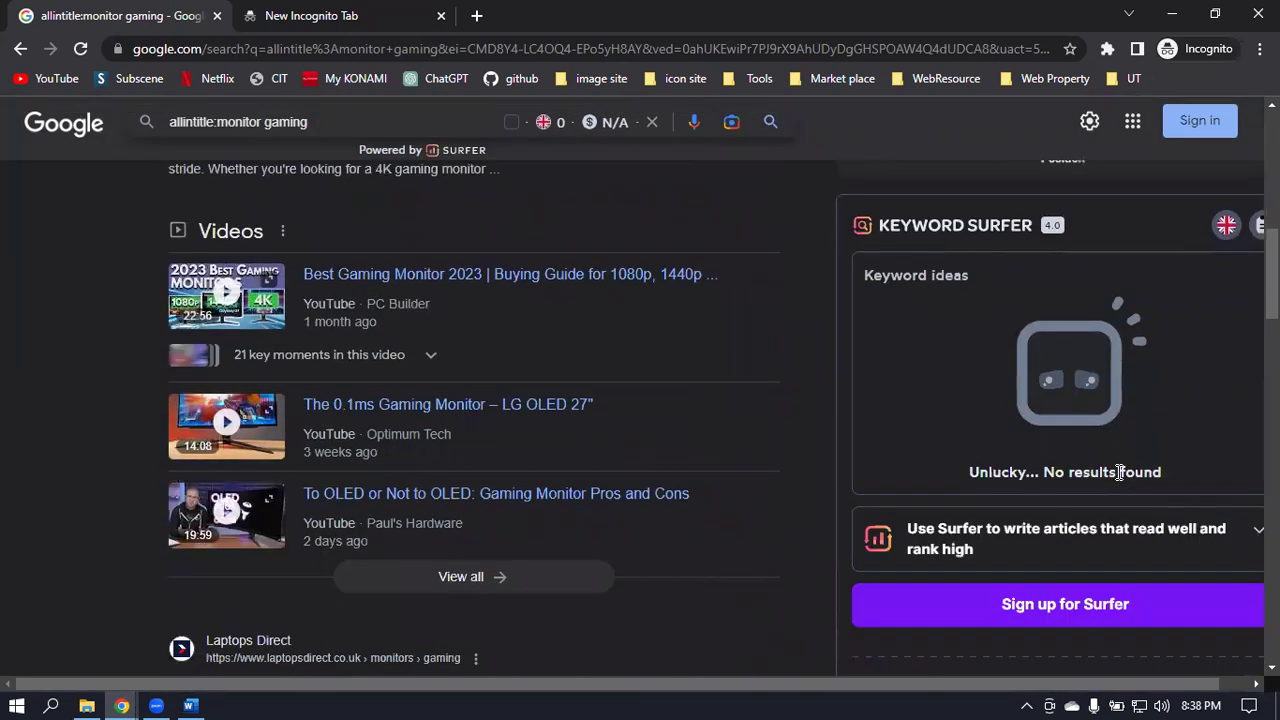
scroll(1119, 480, "up", 6)
scroll(1117, 471, "up", 1)
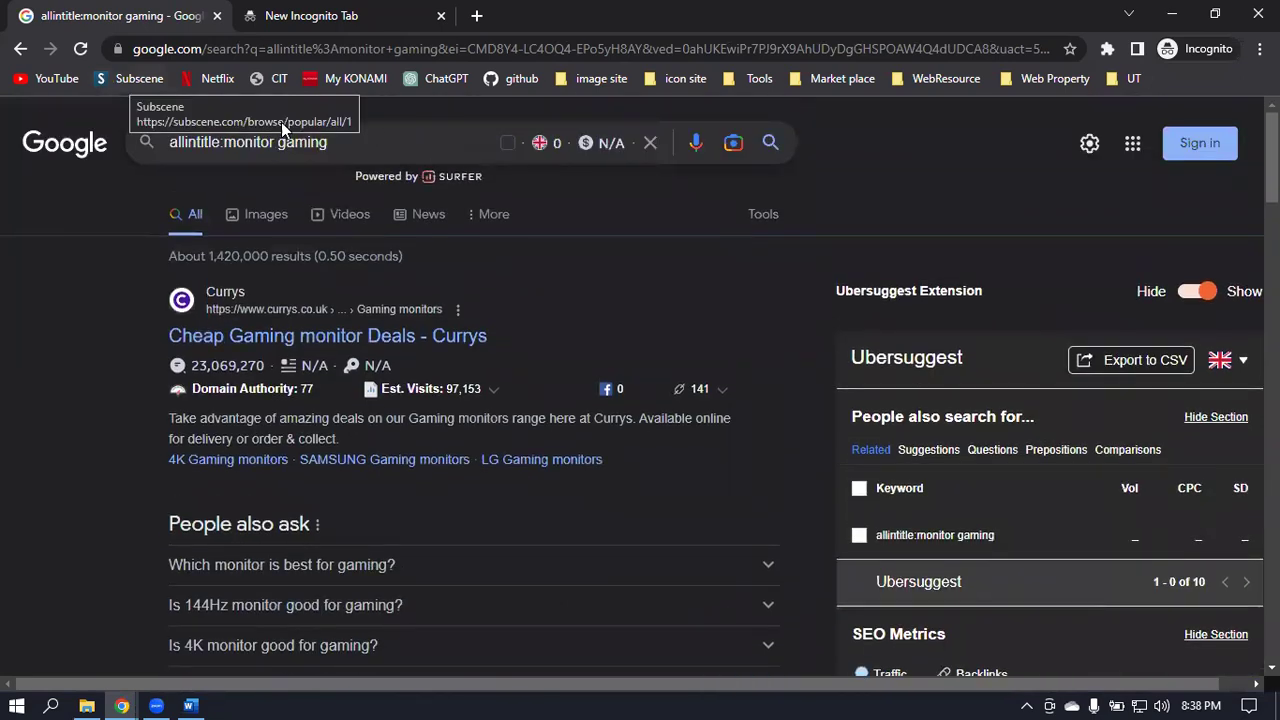
left_click(418, 145)
Check the monitor price keywords in the SEO KEYWORD document in Word and return to the Google results.
left_click(190, 706)
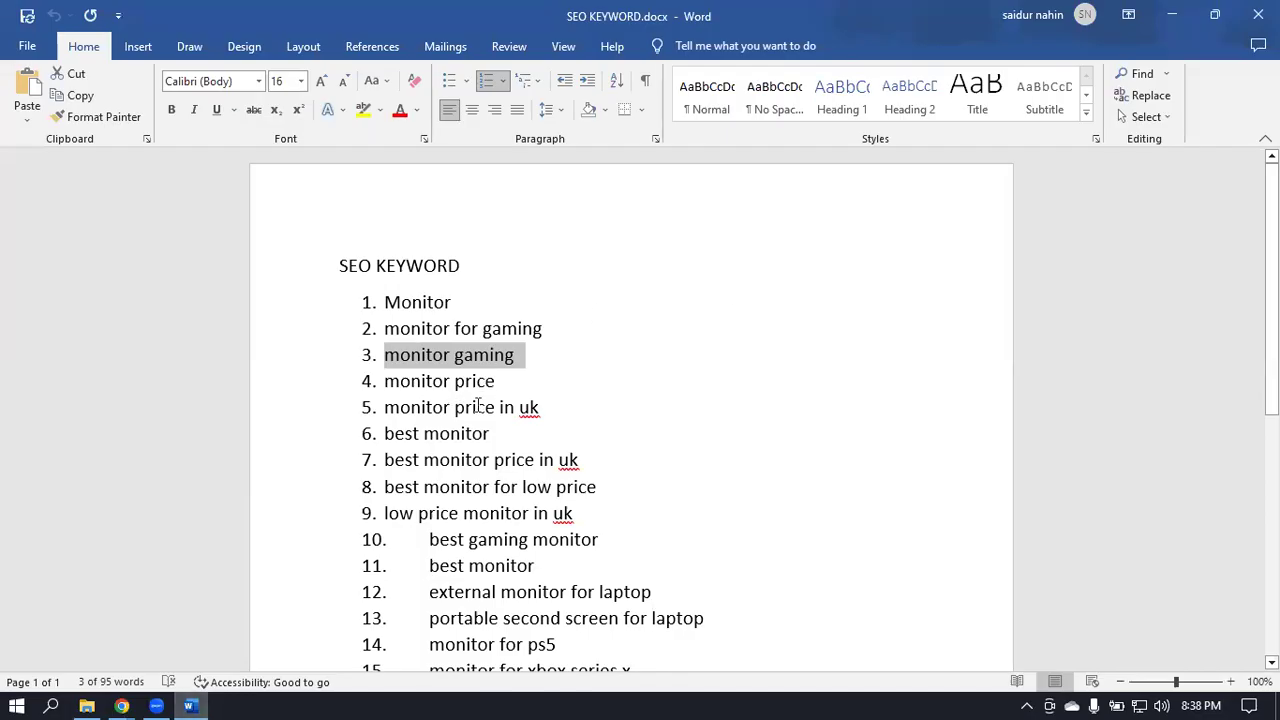
left_click(519, 393)
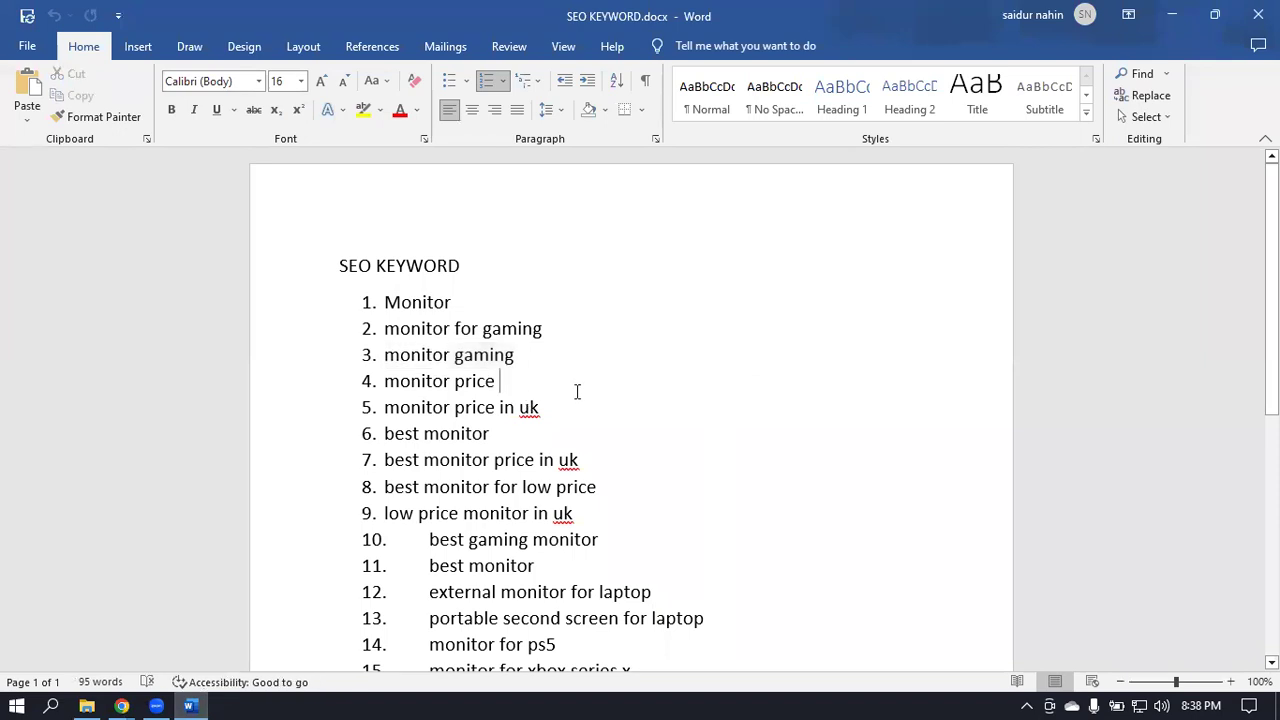
left_click(1172, 15)
Search Google for "monitor price in uk" and show its monthly search volume.
triple_click(371, 142)
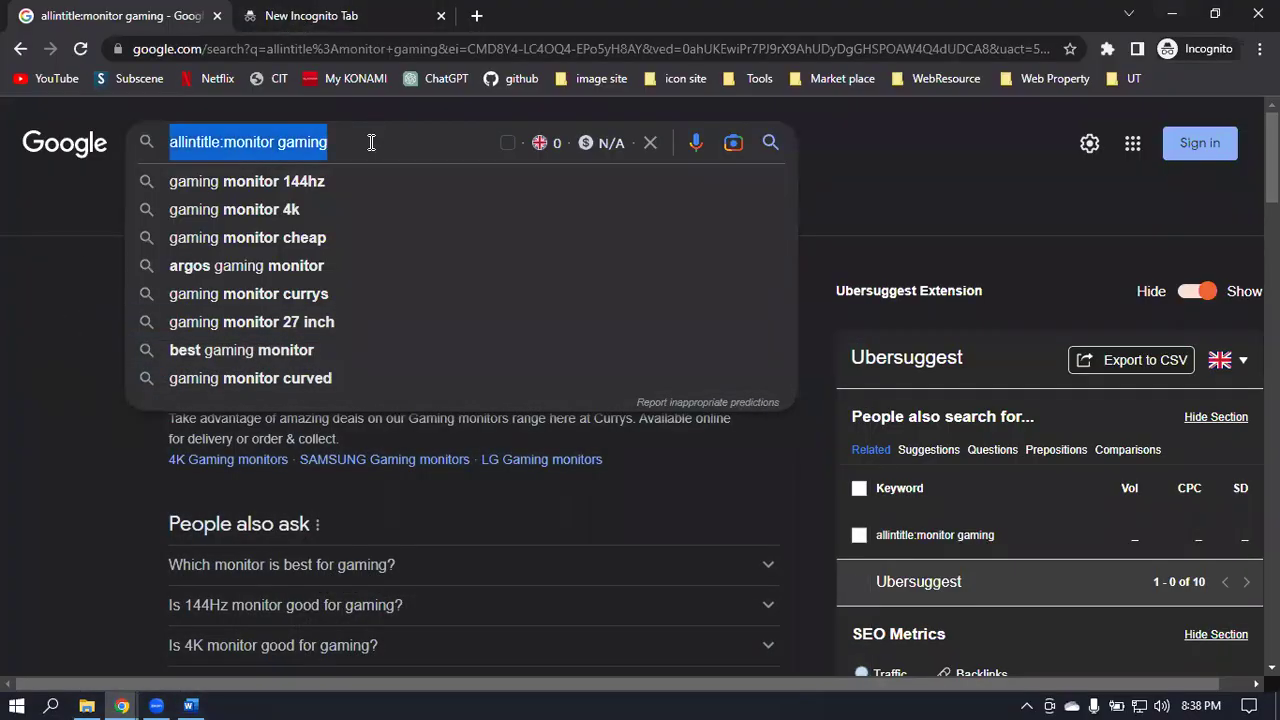
type("monito")
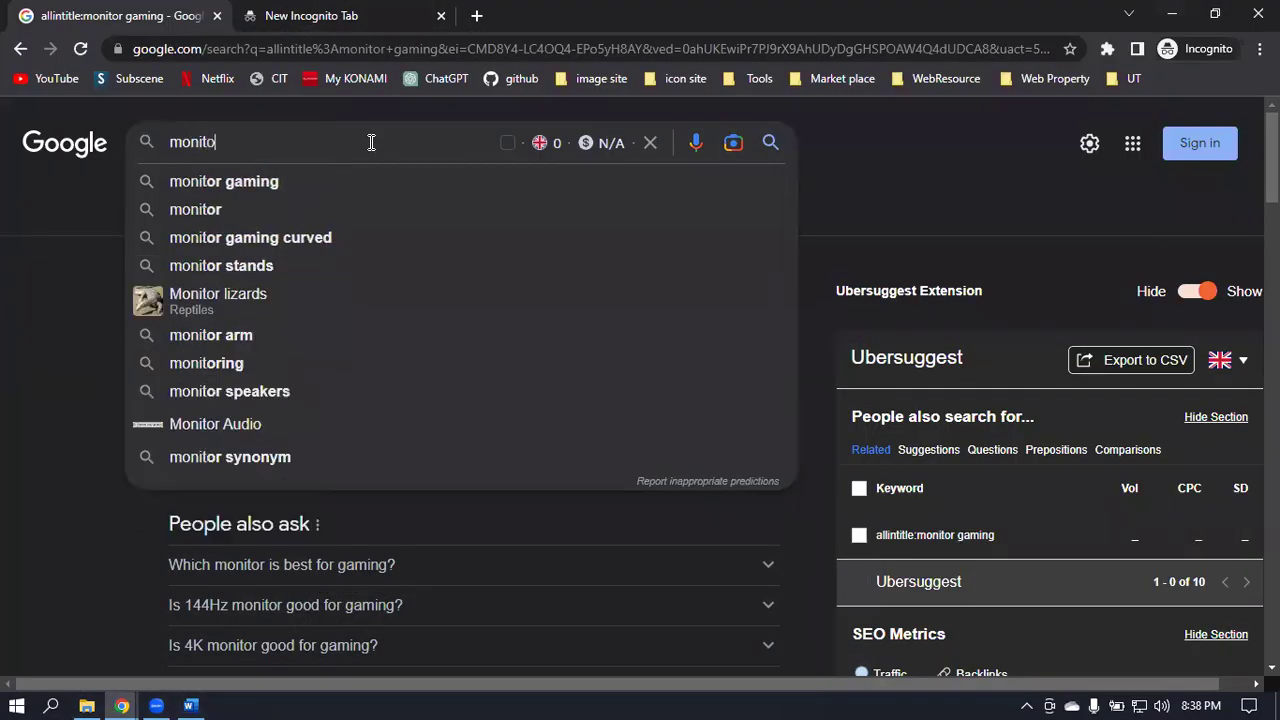
type("r price ")
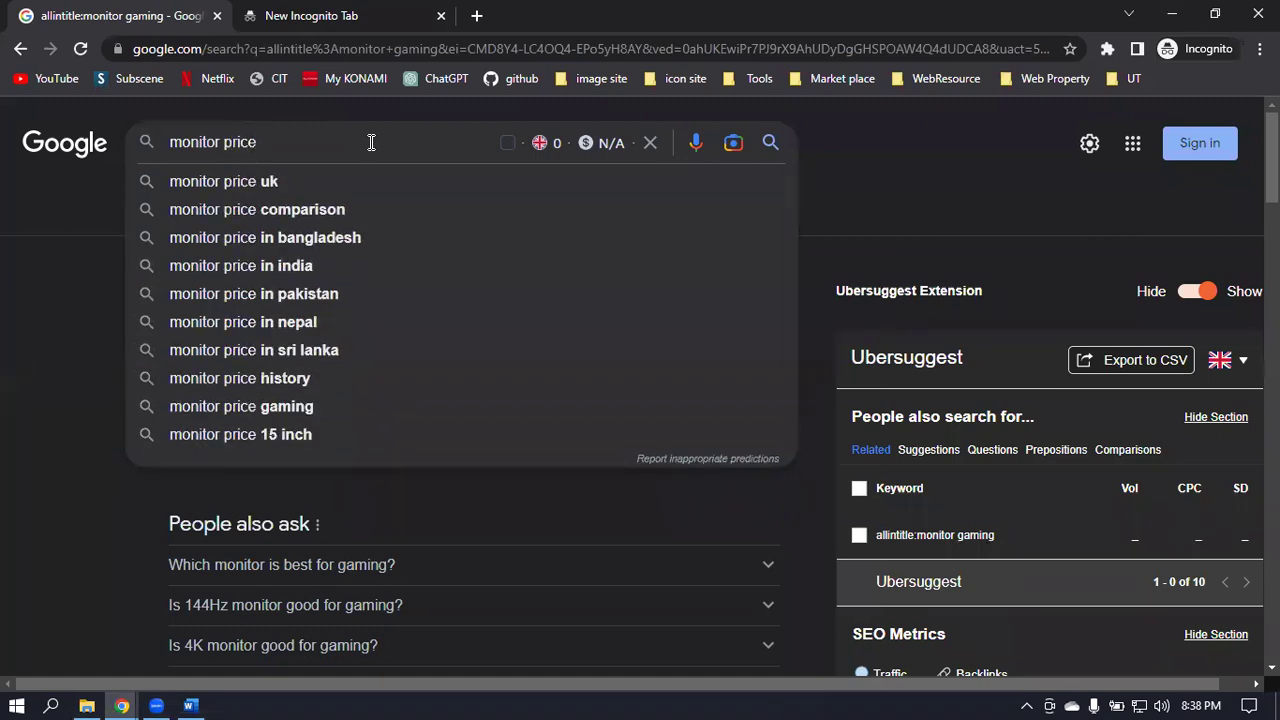
type("in uk")
key("Return")
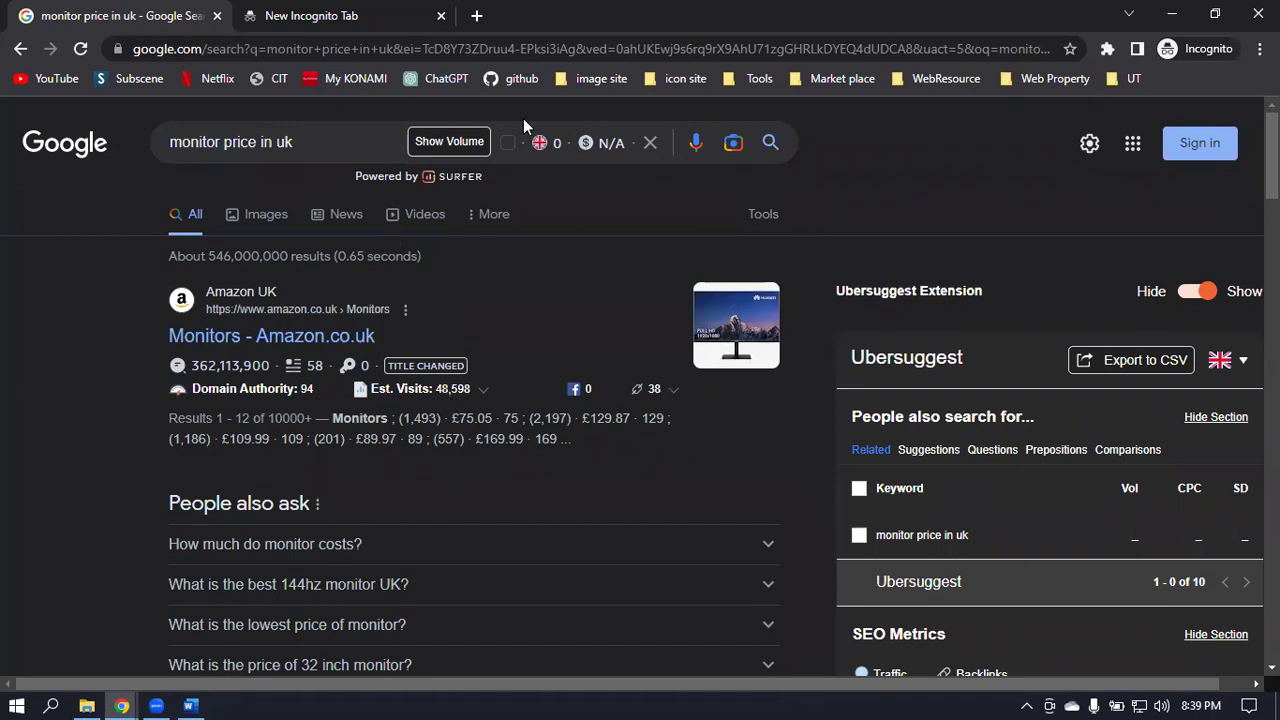
left_click(450, 142)
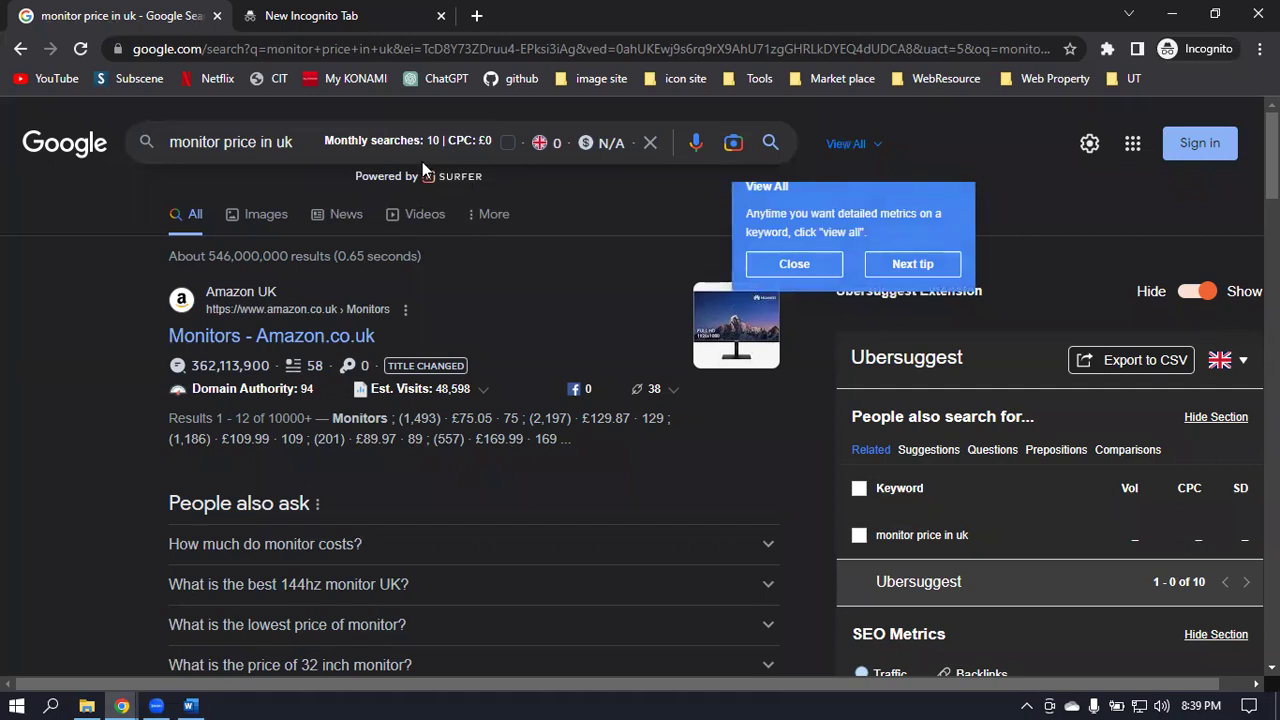
double_click(430, 141)
Search Google for "allintitle:monitor price in uk", correcting the placement of the colon in the query.
left_click(168, 143)
type(":allin")
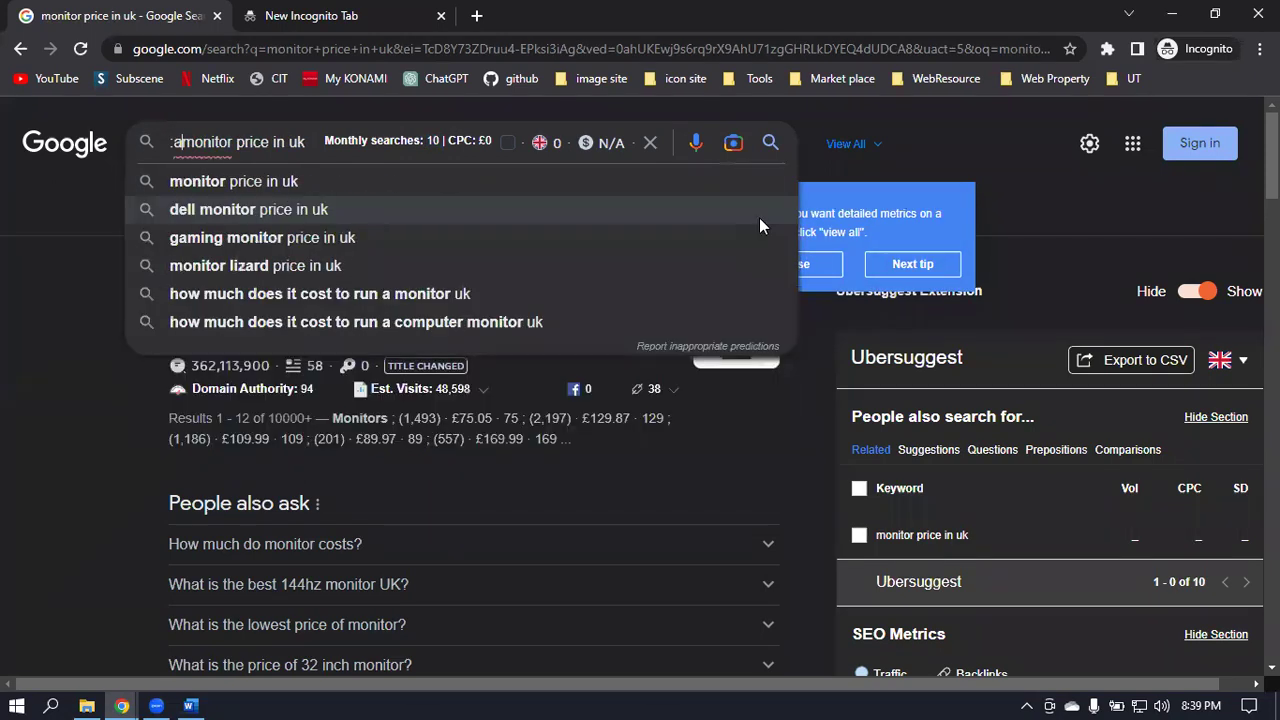
type("title")
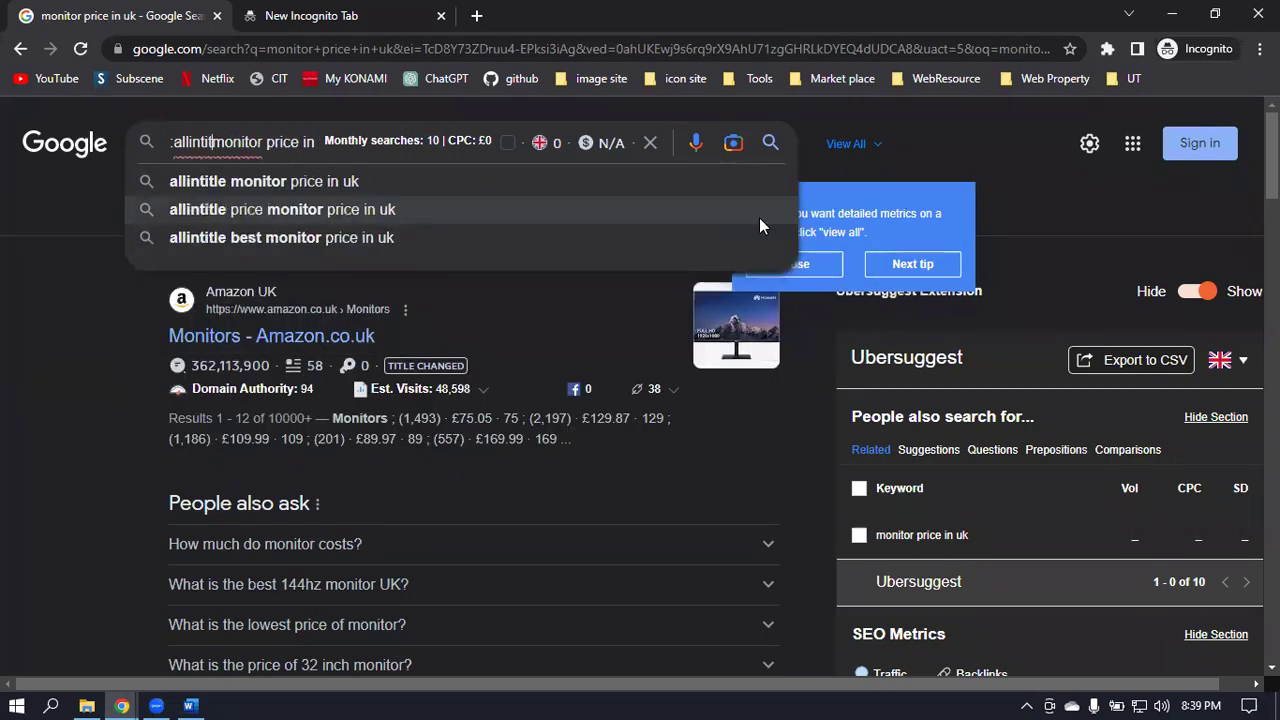
key("Return")
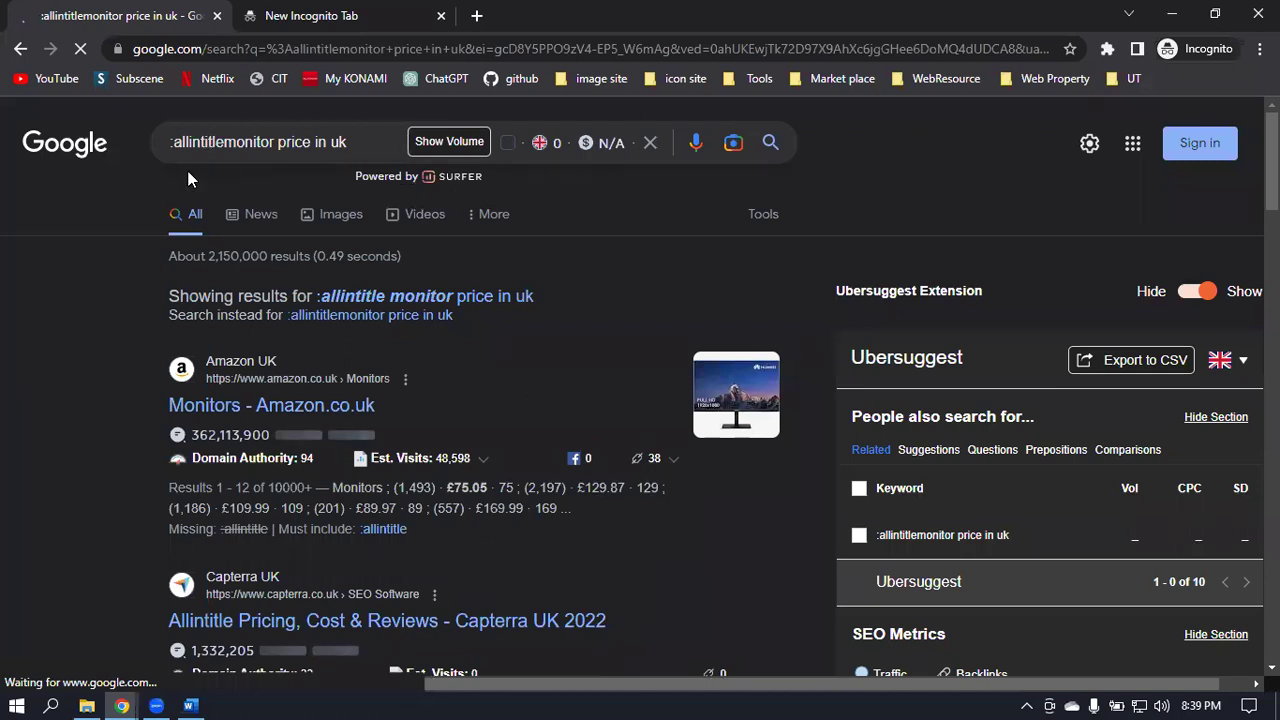
left_click(217, 143)
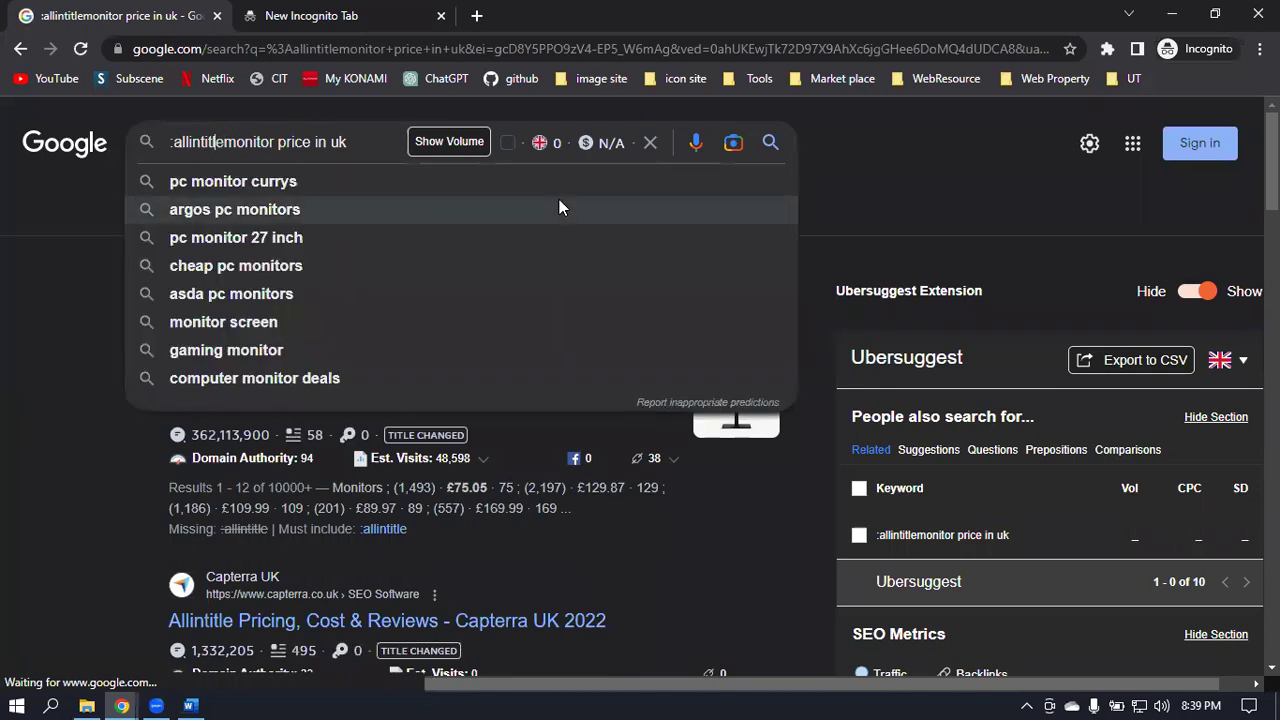
type(":")
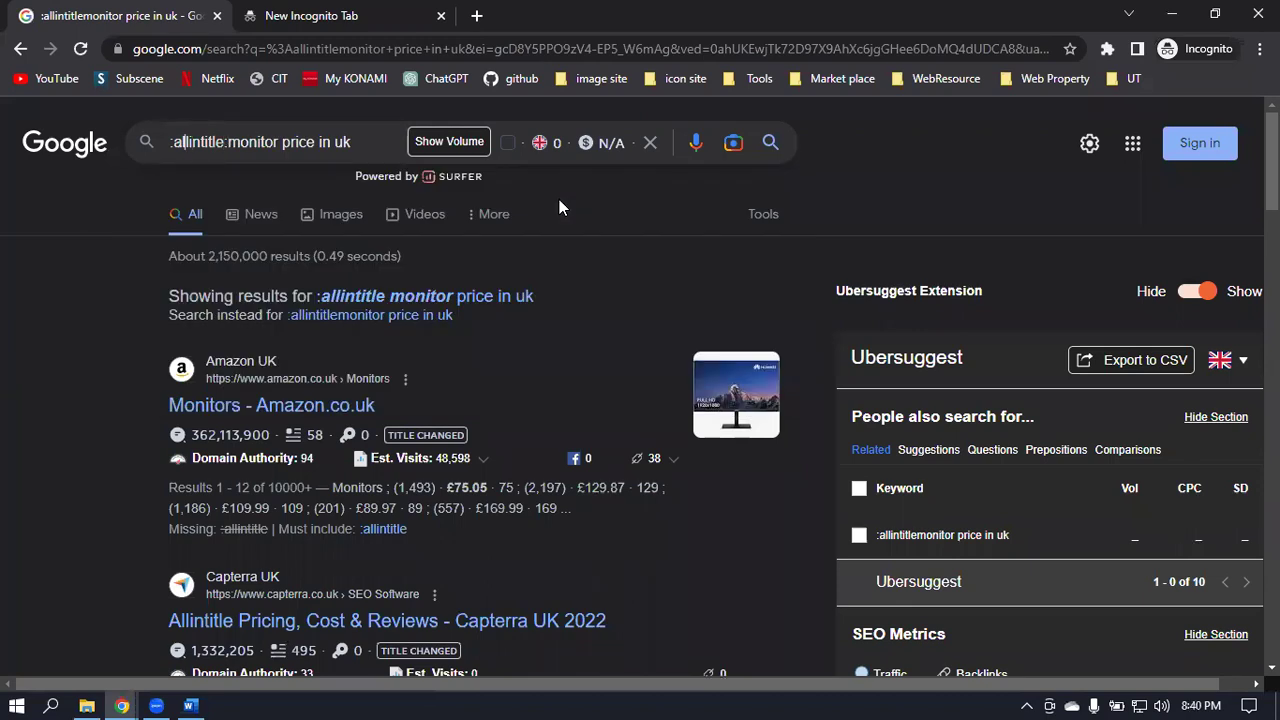
key("Home")
key("Delete")
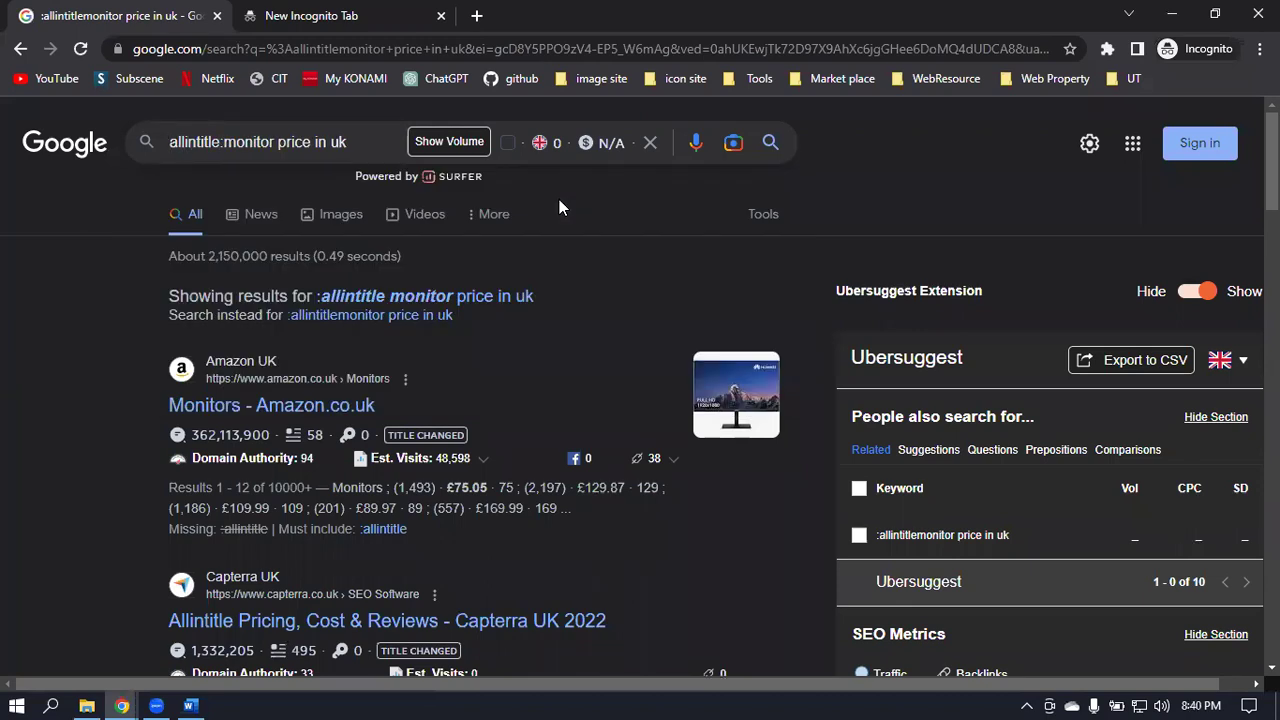
key("Return")
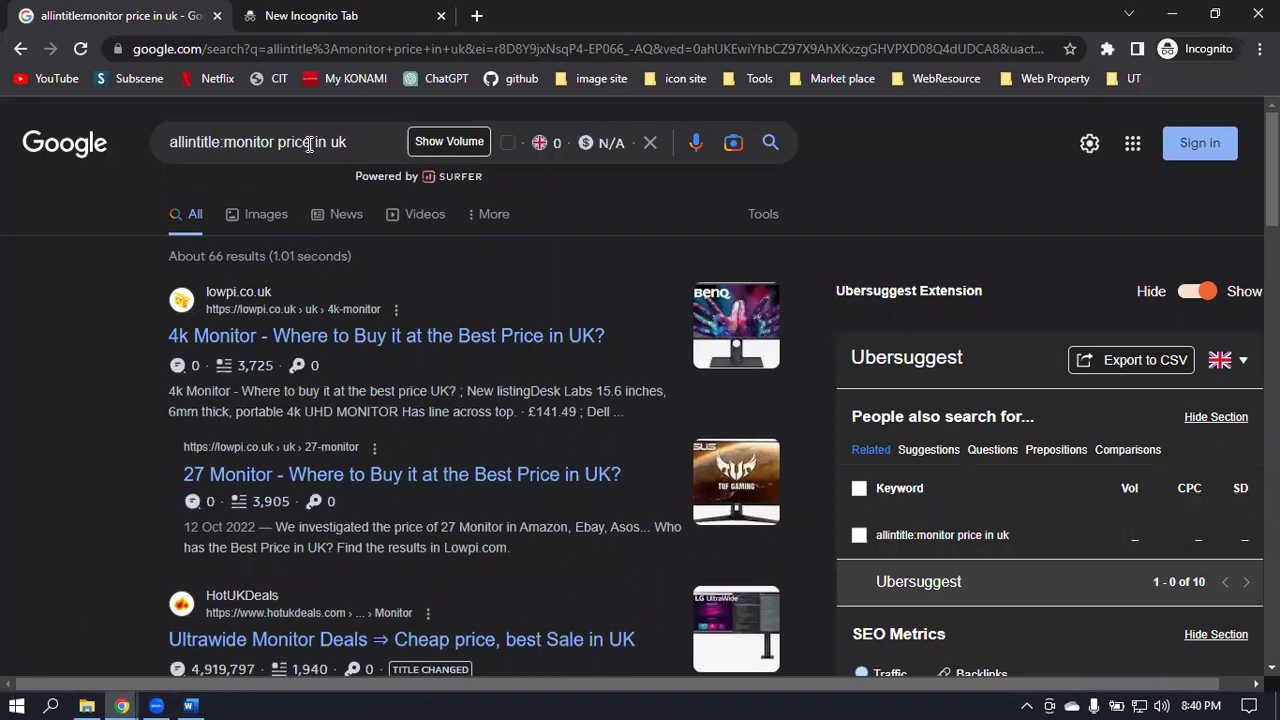
Search Google for "allintitle:monitor price" and check the number of results.
left_click_drag(309, 143, 367, 137)
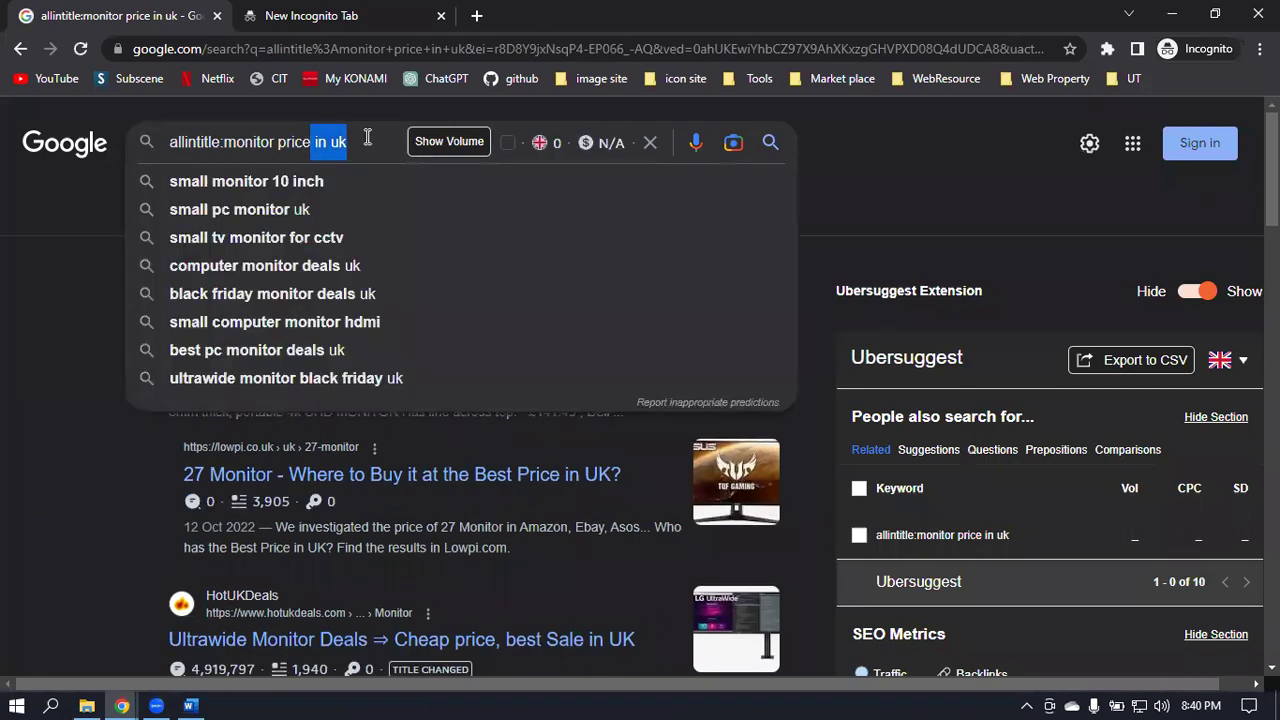
key("BackSpace")
key("Return")
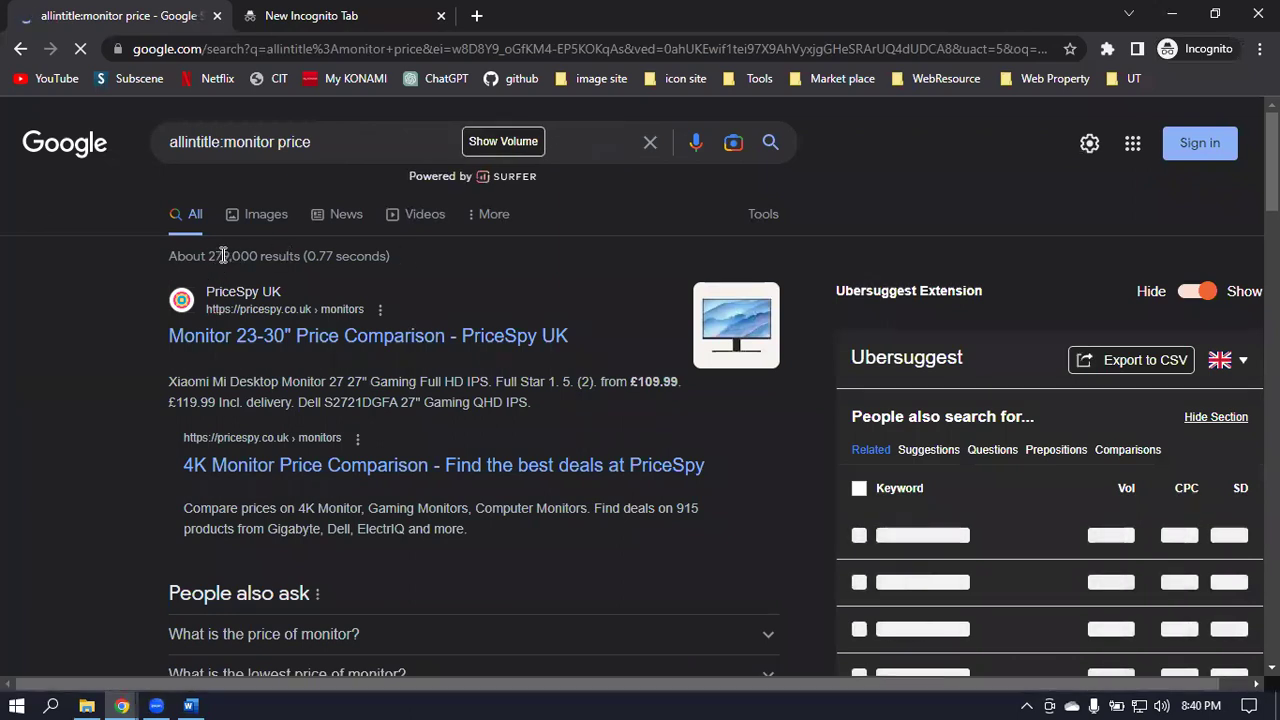
left_click_drag(222, 256, 231, 256)
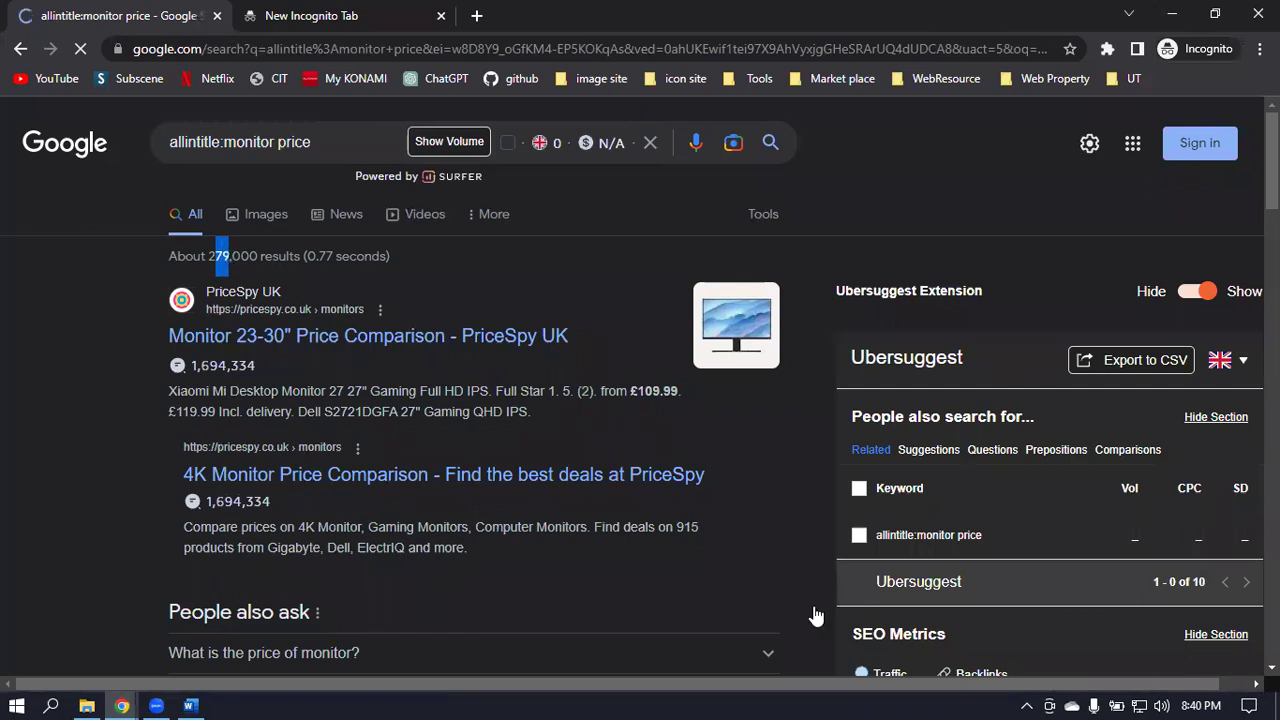
Switch to the off-page SEO sheet and add the keywords "monitor price" in K4 and "monitor price in uk" in K5.
left_click(121, 706)
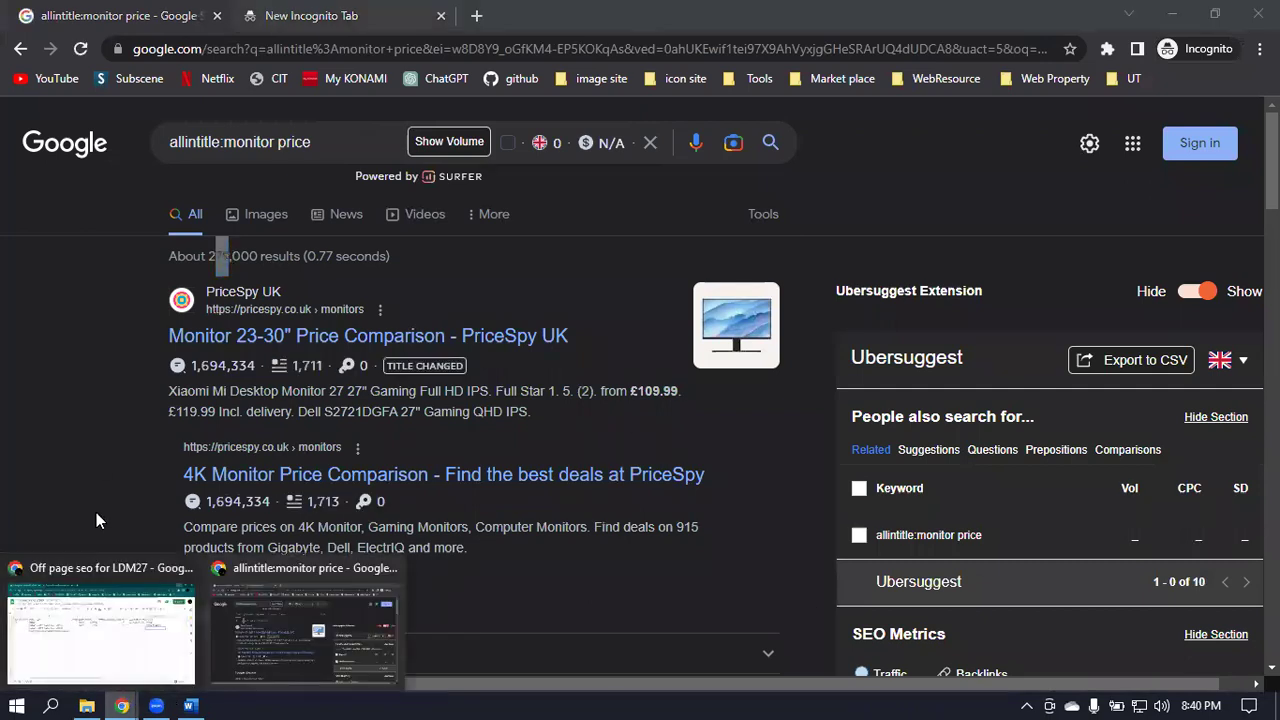
left_click(66, 604)
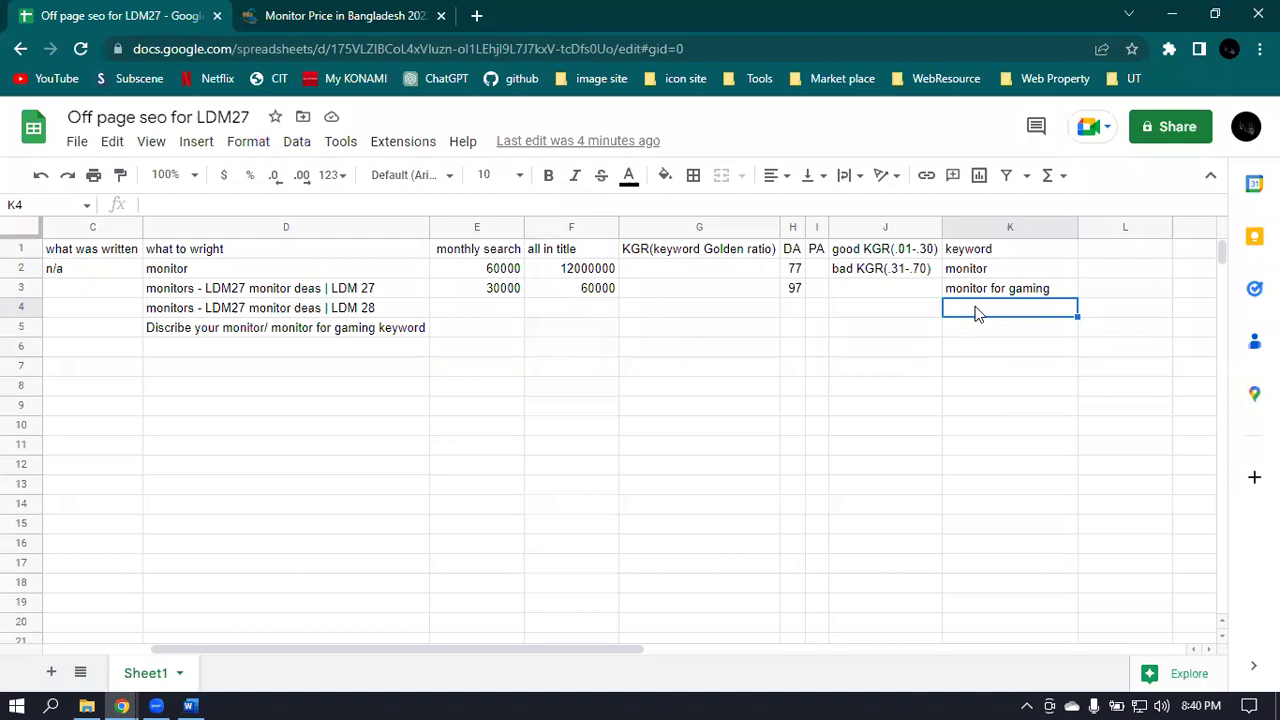
type("monitor")
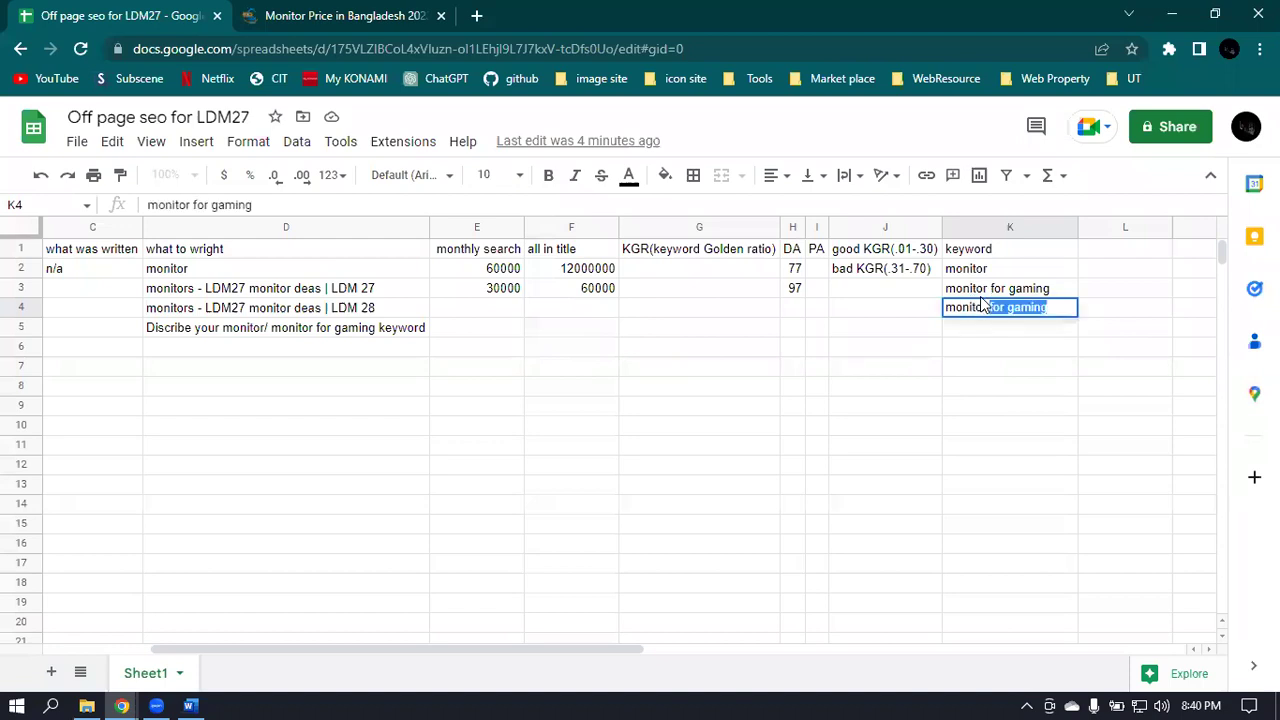
type(" price")
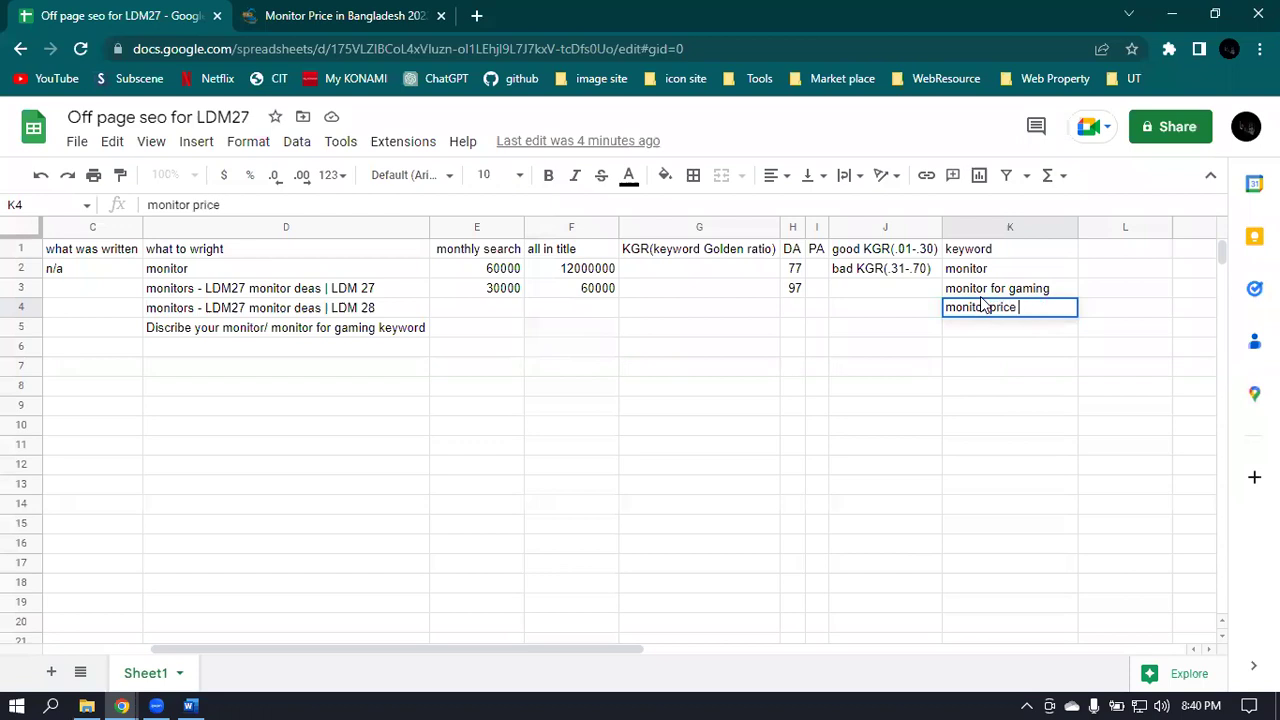
key("Return")
type("monitor price in uk")
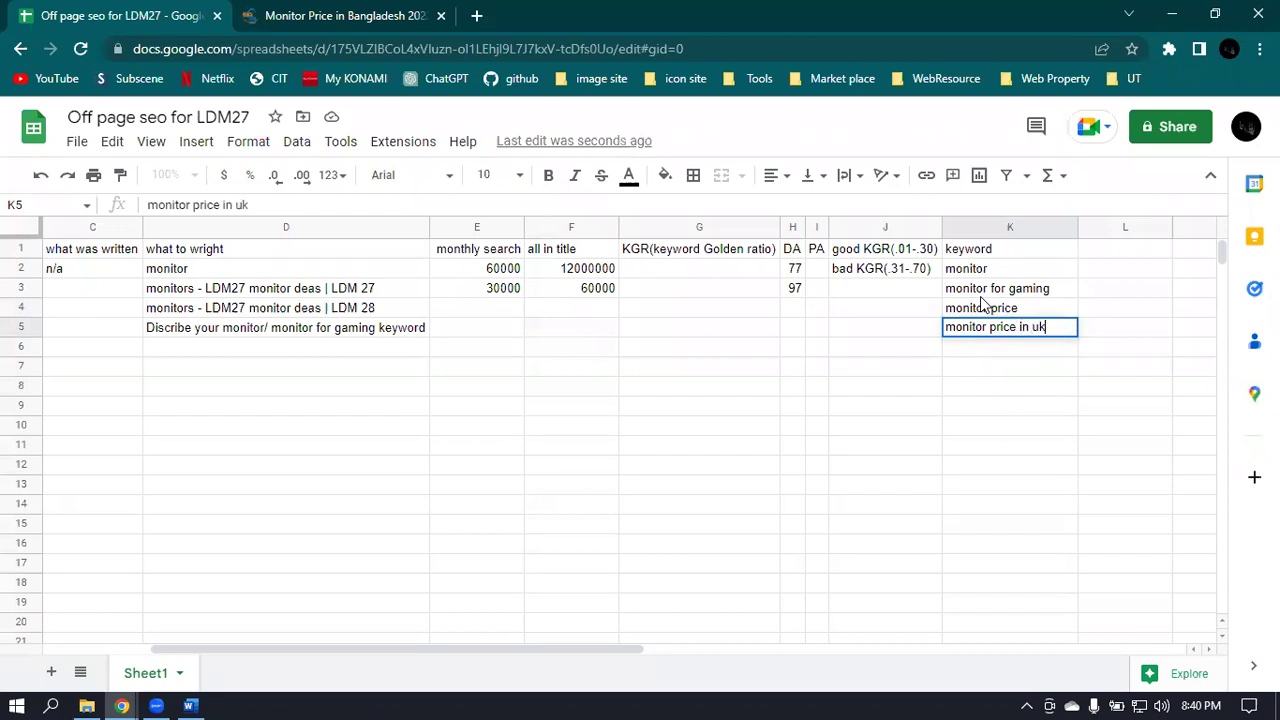
Record 10 monthly searches and 60 all in title results for "monitor price in uk" in row 5.
left_click(480, 332)
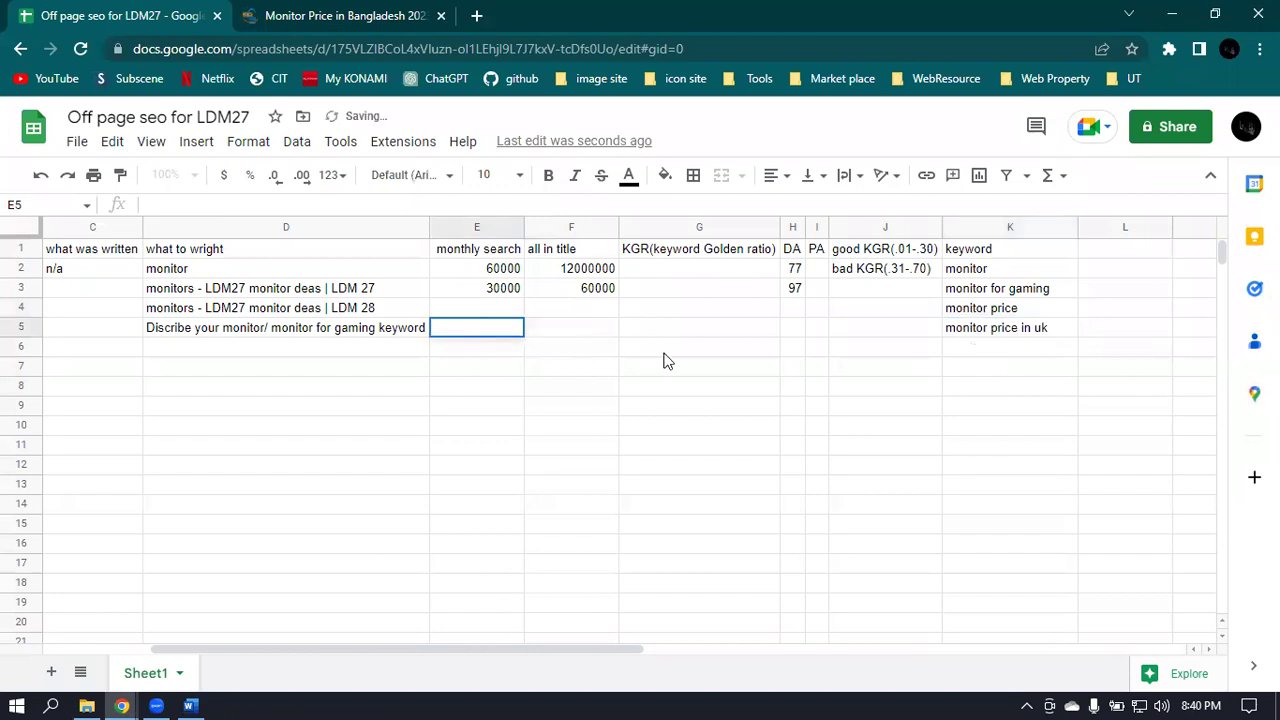
type("10")
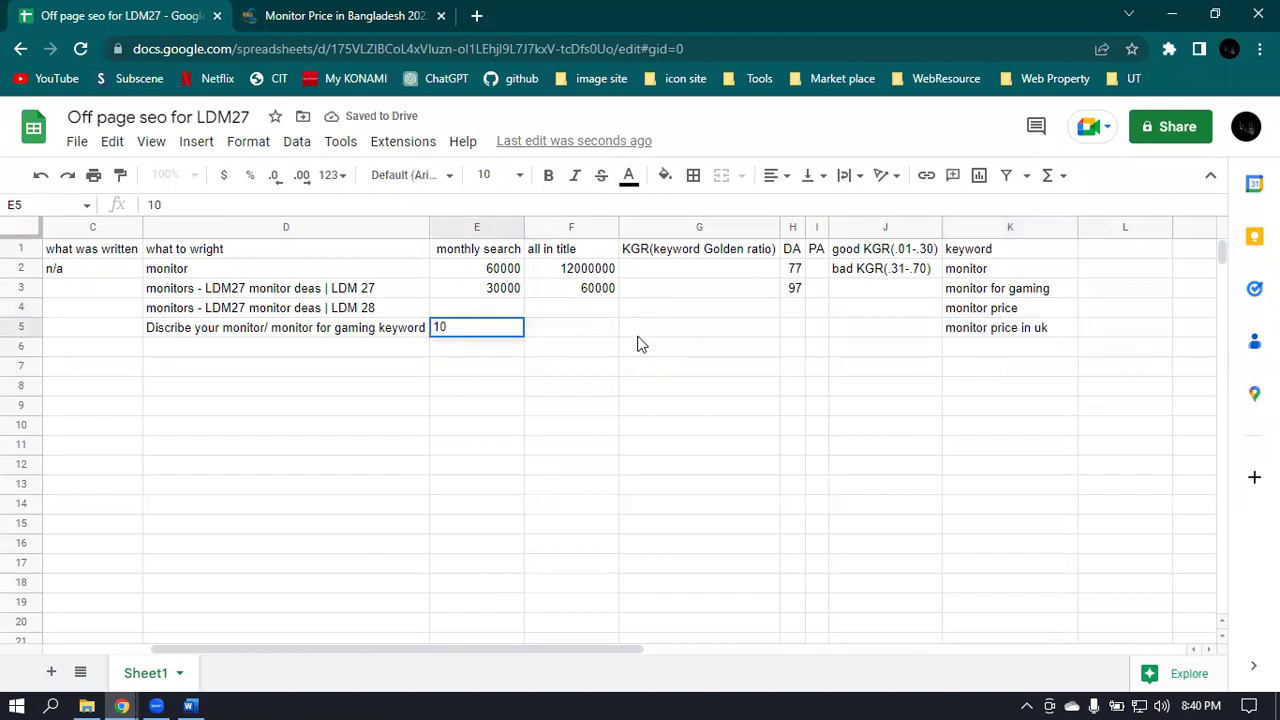
left_click(560, 335)
type("60")
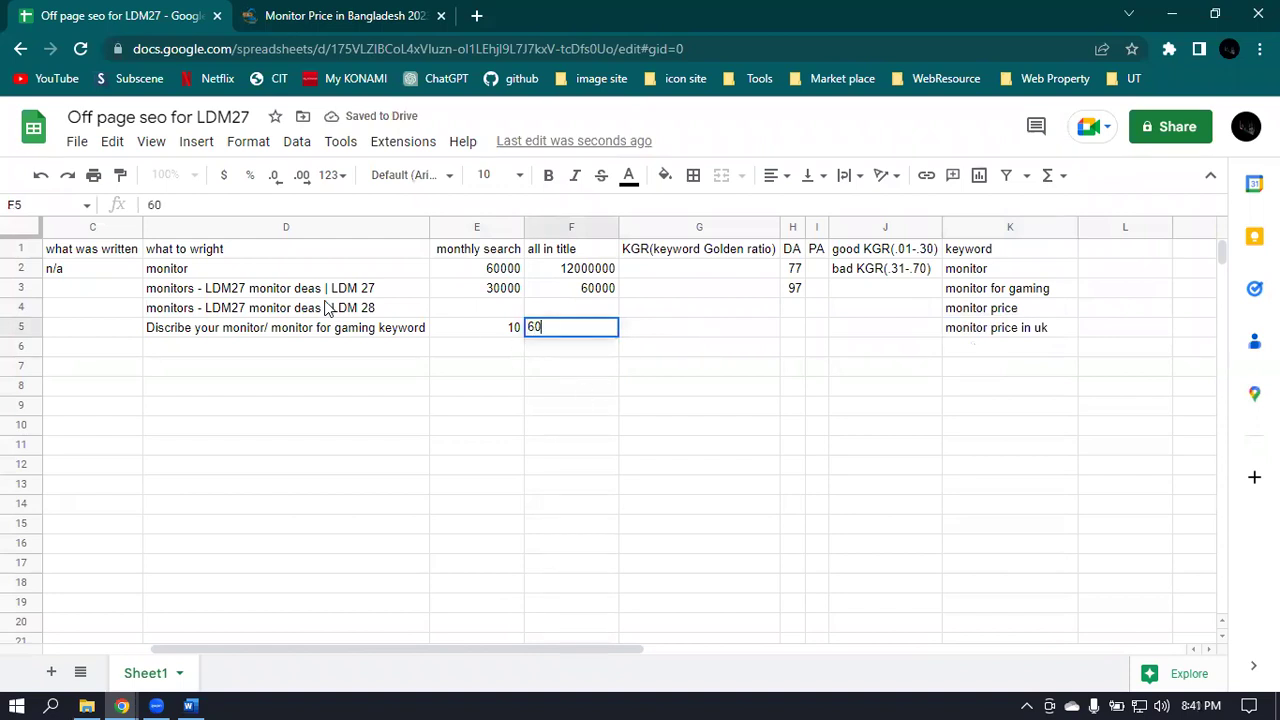
double_click(503, 308)
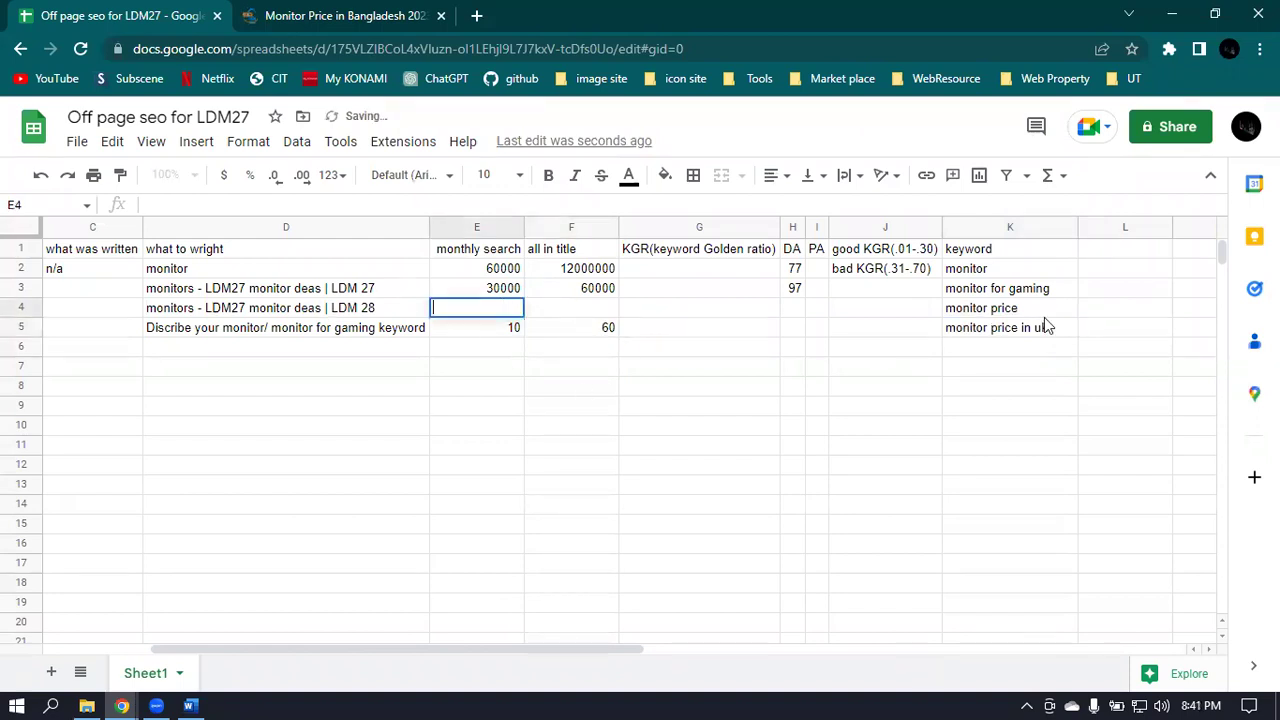
double_click(571, 309)
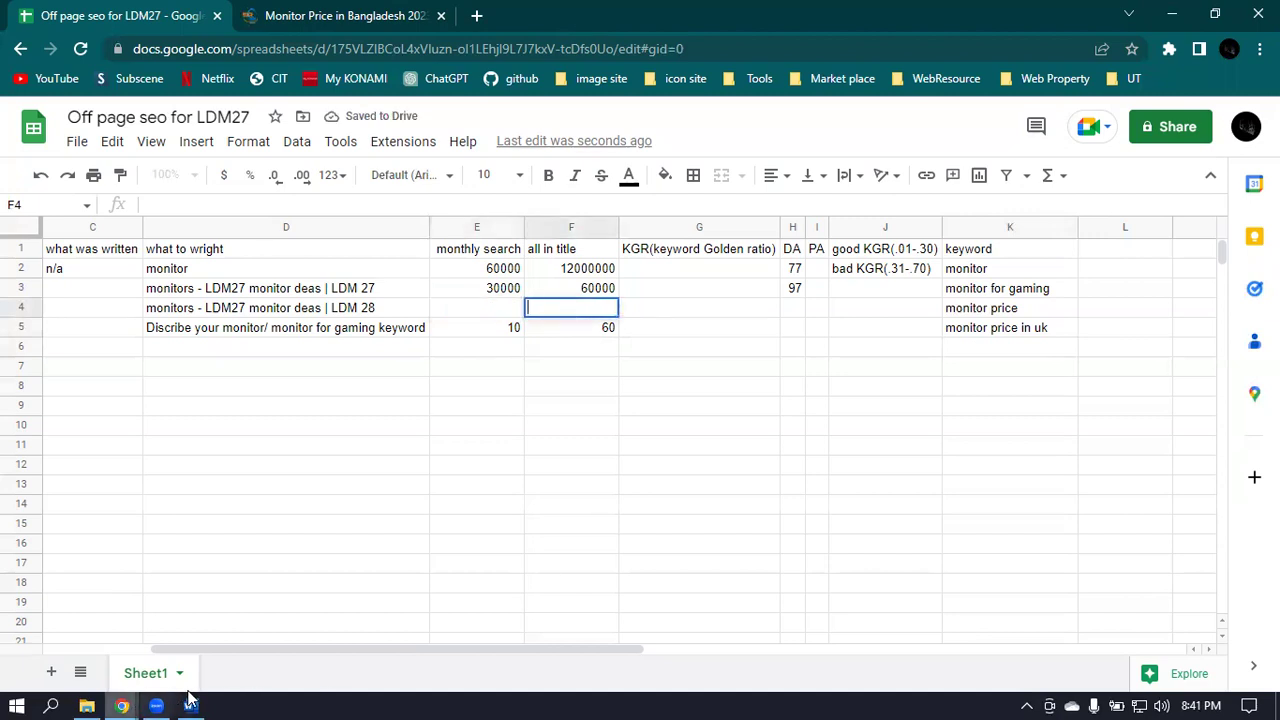
Close the Star Tech monitor page and return to the Google results in the incognito window.
left_click(363, 12)
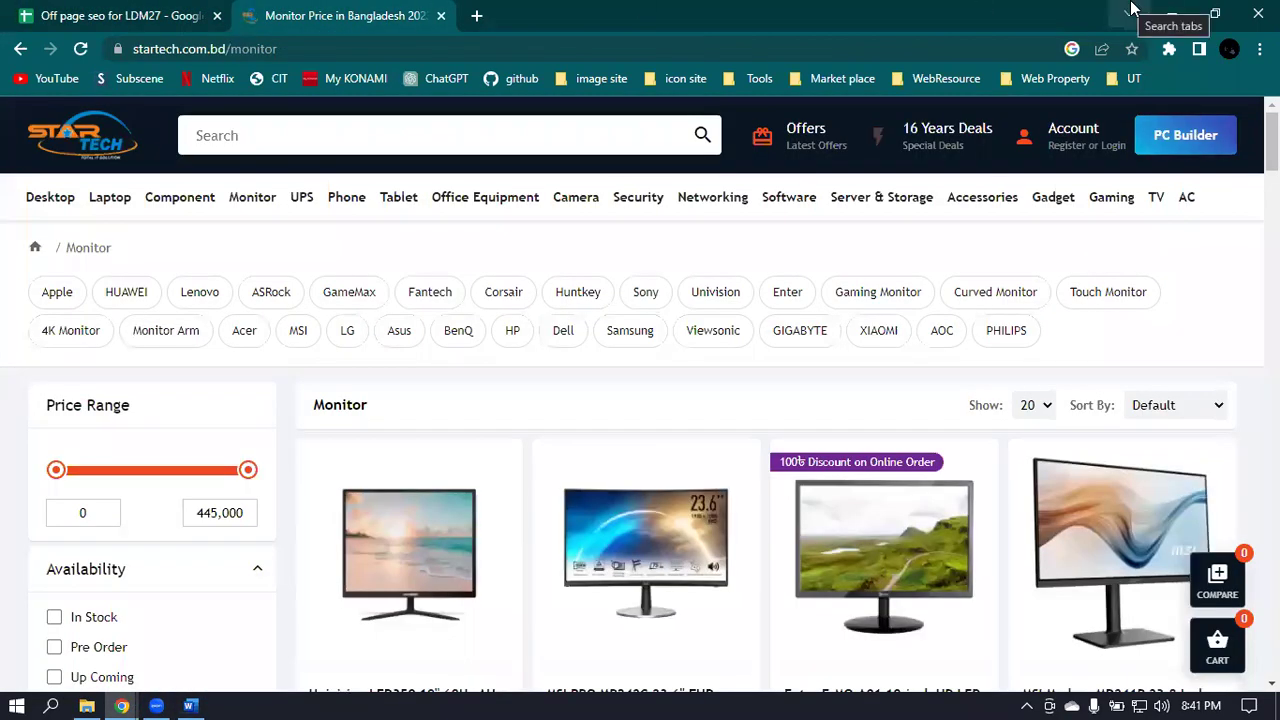
left_click(441, 15)
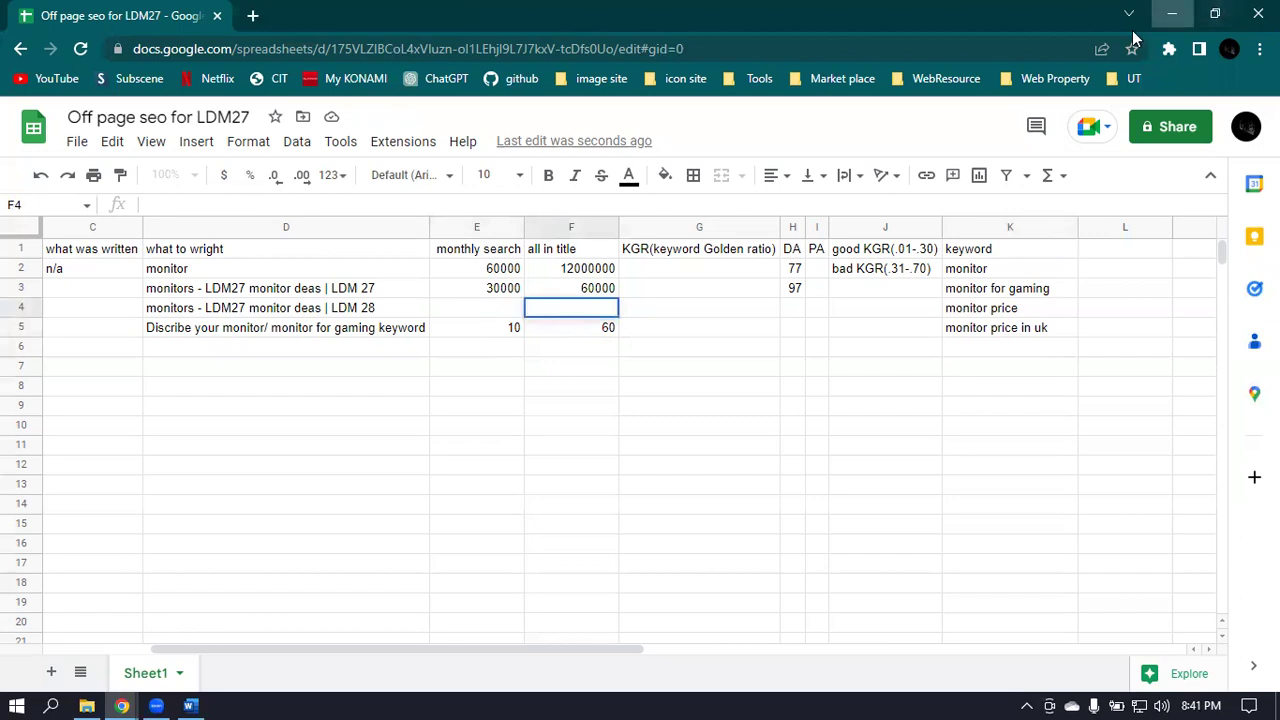
left_click(1176, 11)
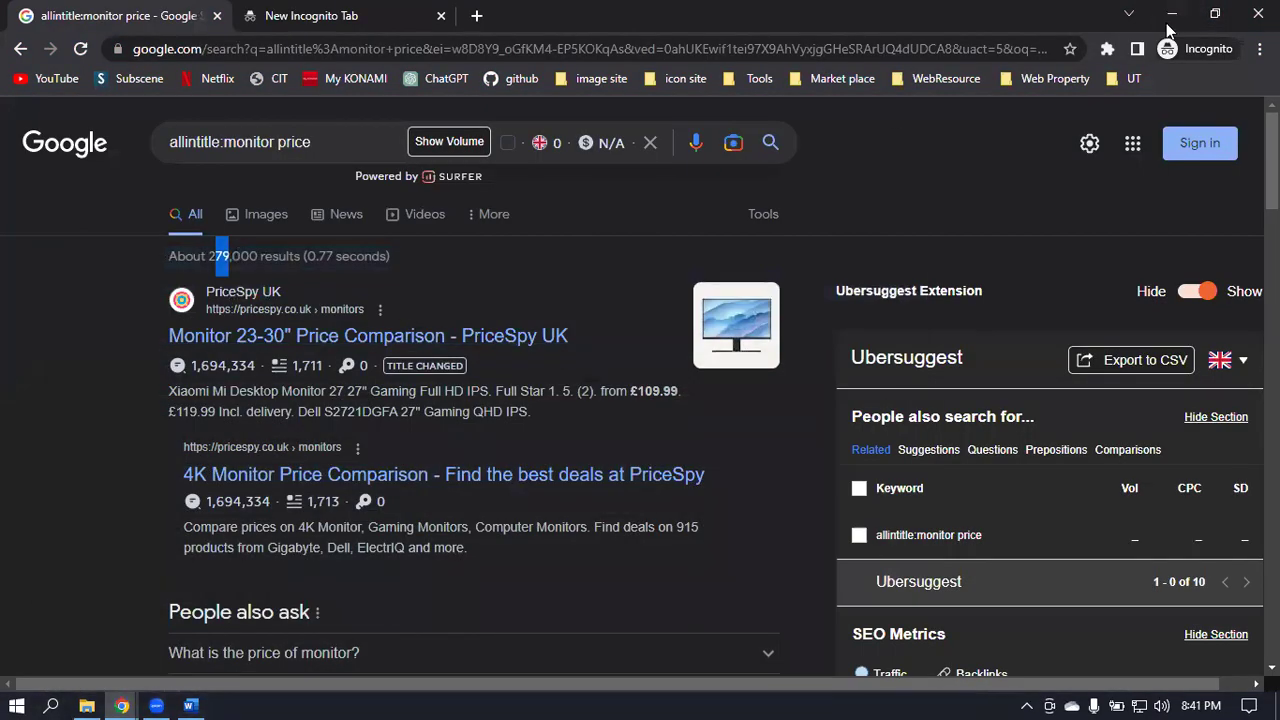
Look through the "allintitle:monitor price" results and compare the Domain Authority of the listed sites.
left_click(224, 142)
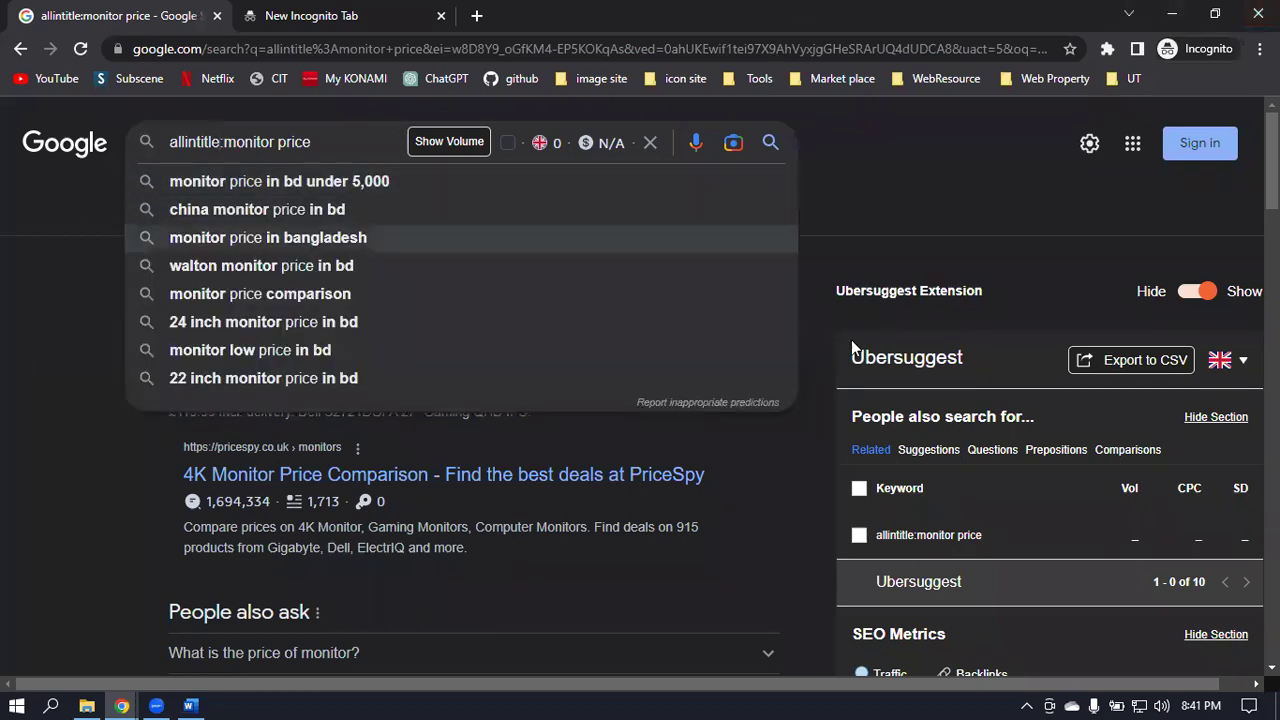
left_click(922, 177)
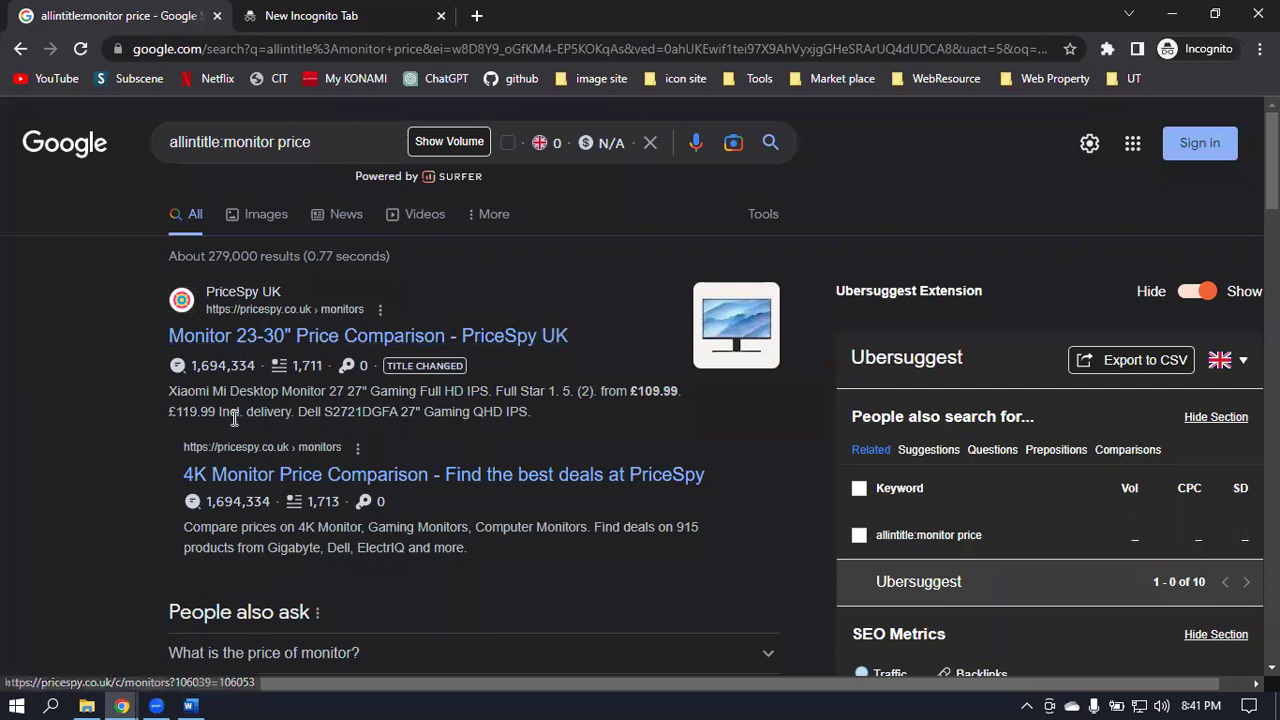
scroll(236, 428, "down", 2)
scroll(236, 428, "down", 4)
mouse_move(300, 378)
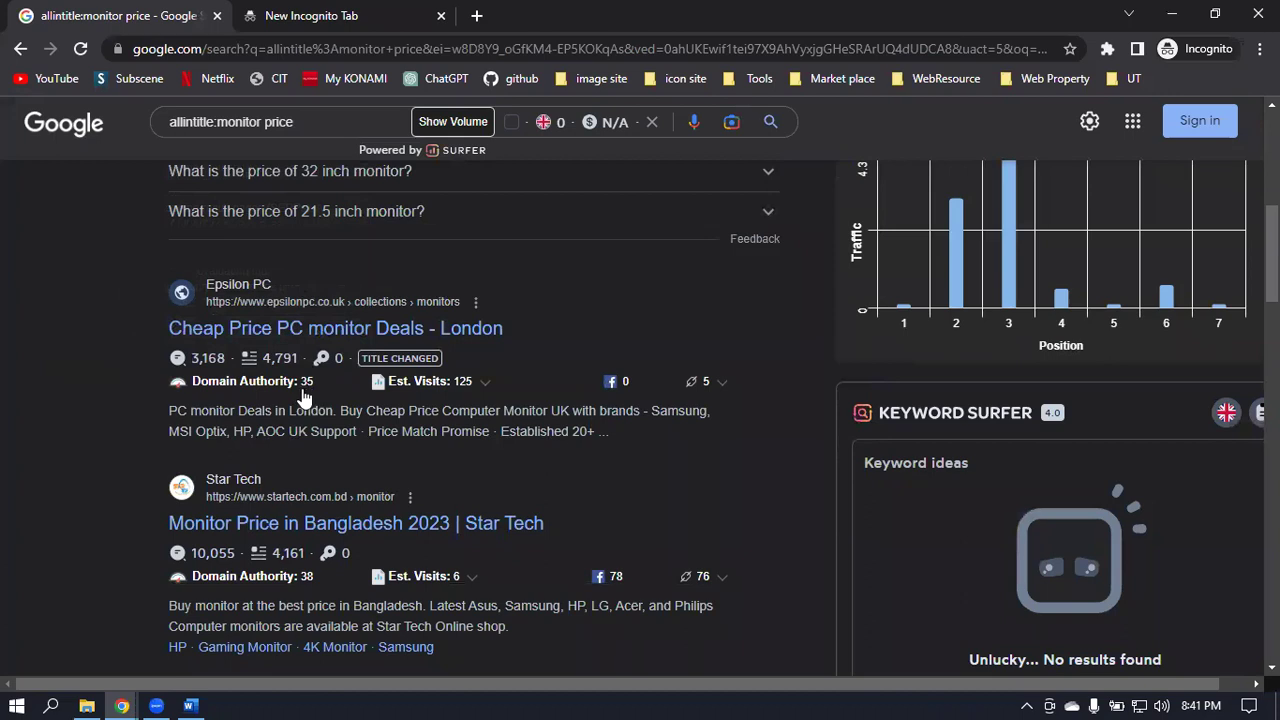
scroll(320, 584, "down", 4)
scroll(319, 574, "down", 3)
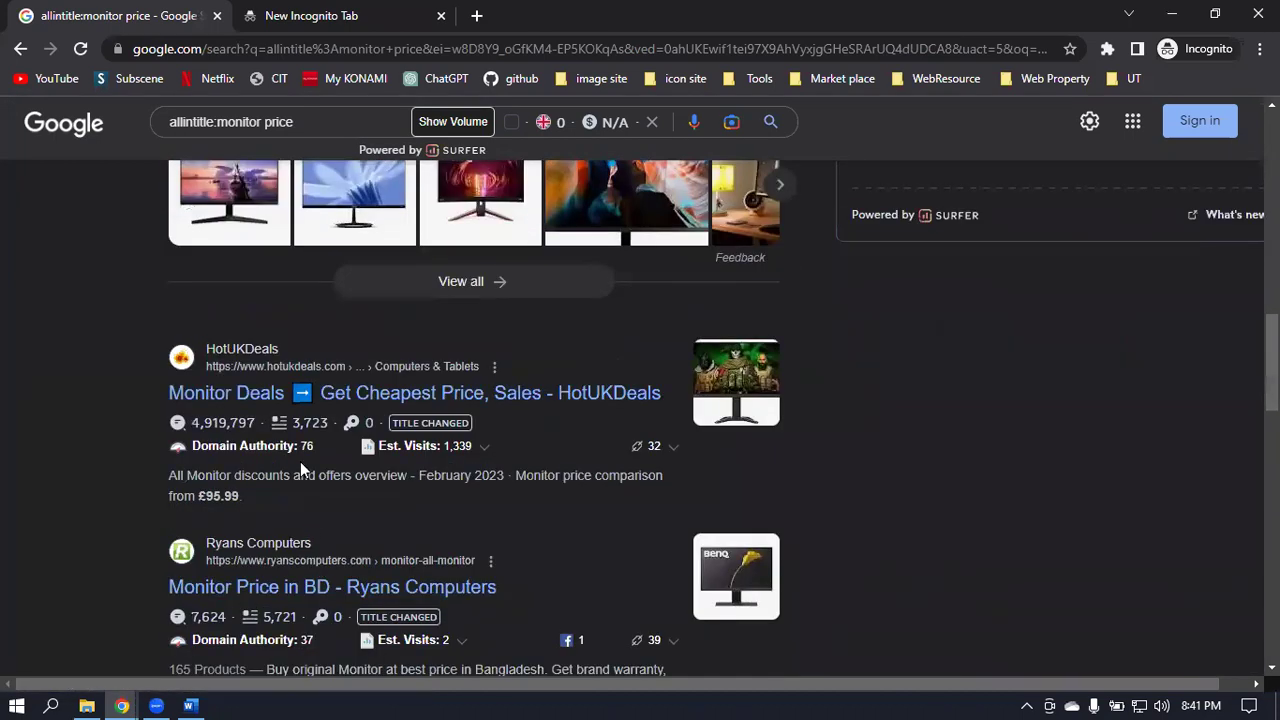
mouse_move(297, 455)
scroll(300, 455, "down", 1)
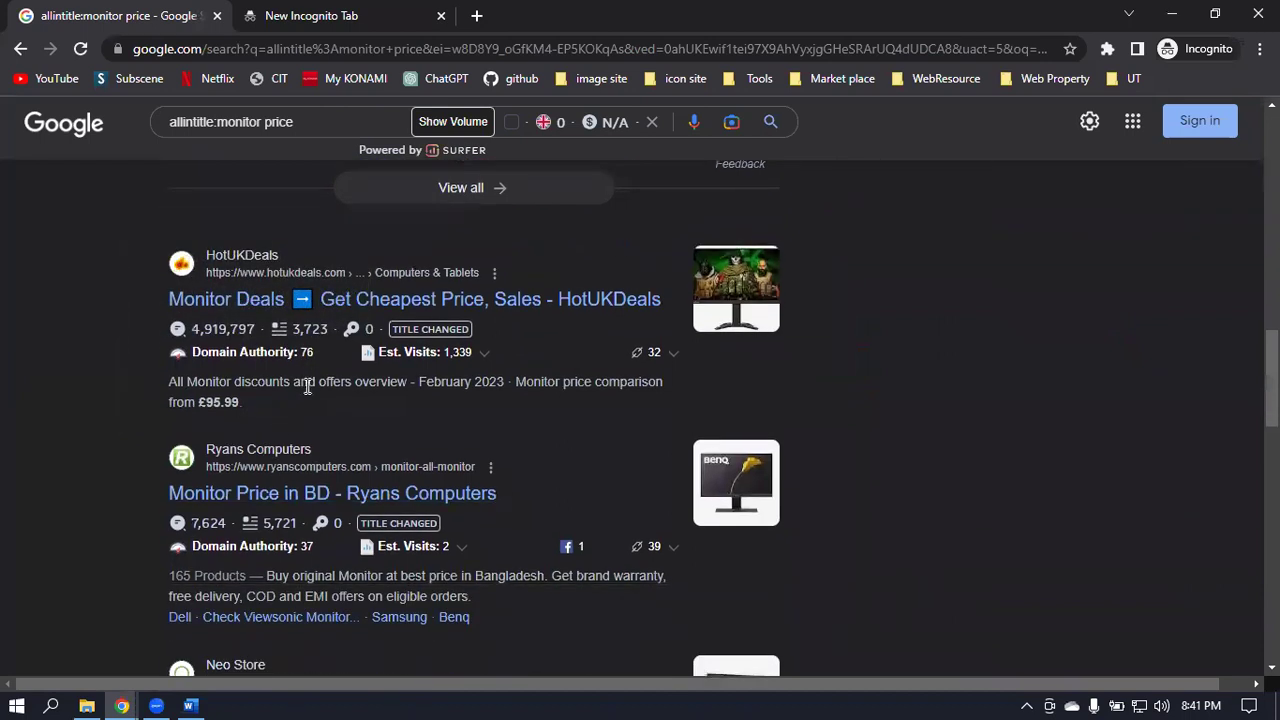
scroll(320, 400, "down", 1)
scroll(500, 300, "up", 1)
scroll(504, 290, "up", 10)
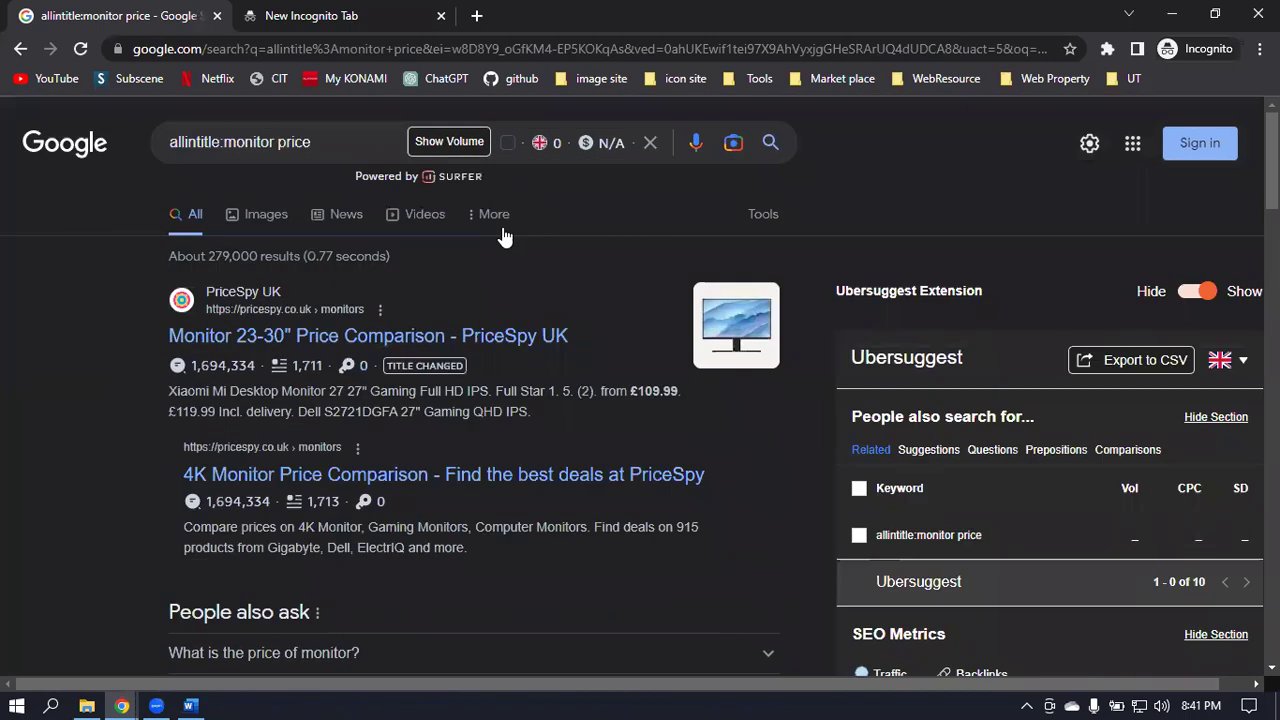
Remove the allintitle operator from the query and search Google for "monitor price".
left_click(227, 145)
key("Home")
key("Delete")
key("Delete")
key("Delete")
key("Delete")
key("Delete")
key("Delete")
key("Delete")
key("Delete")
key("Delete")
key("Delete")
key("Delete")
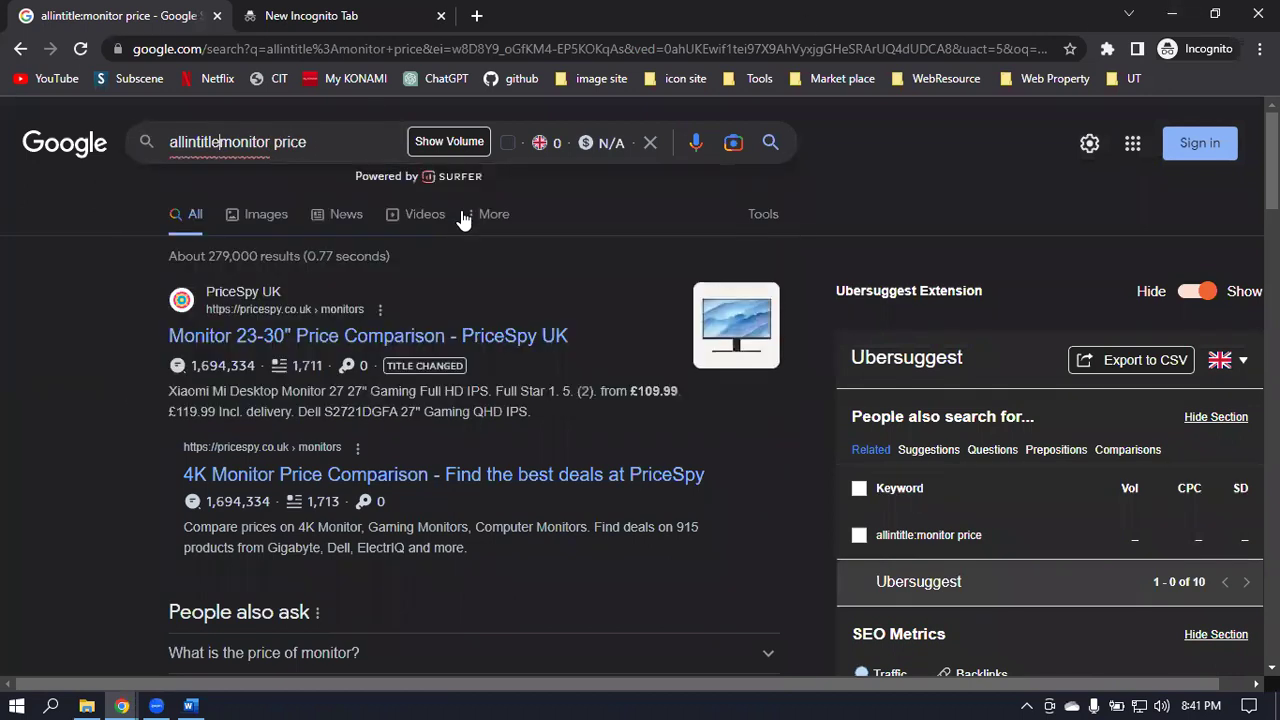
key("Return")
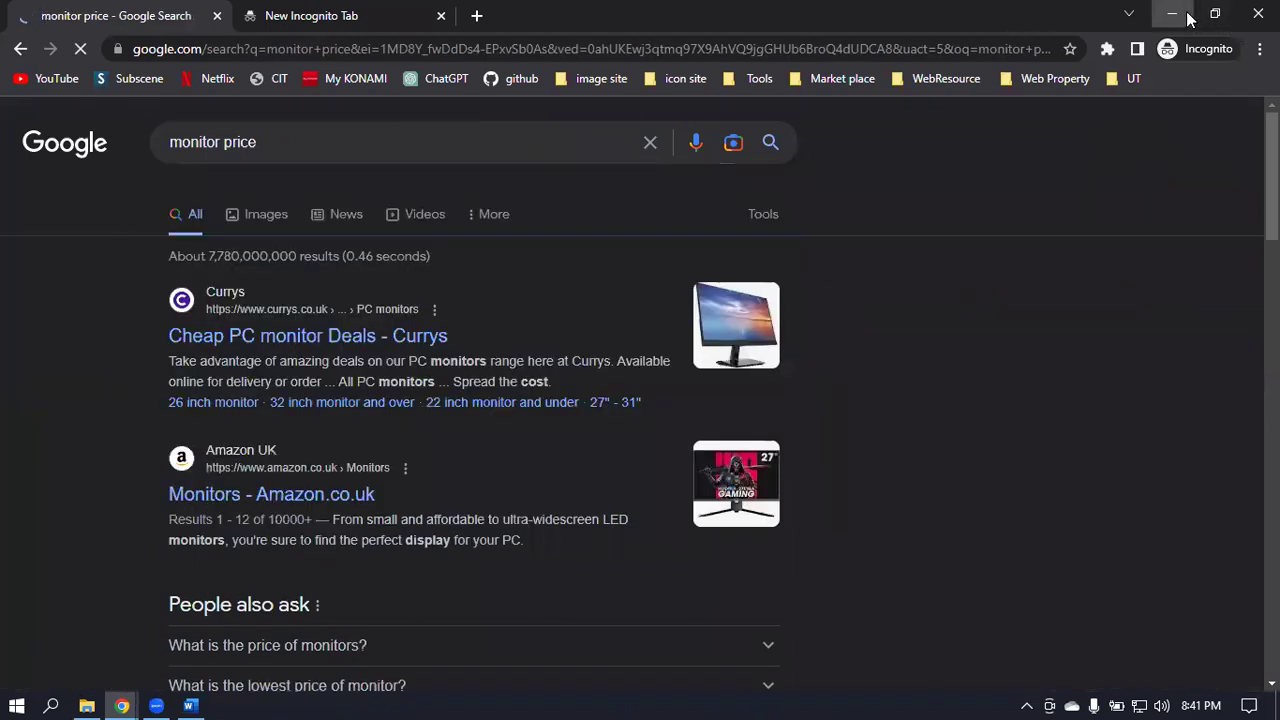
Return to the off-page SEO sheet and record 250000 as the all in title value for "monitor price" in F4.
left_click(1171, 14)
left_click(1256, 10)
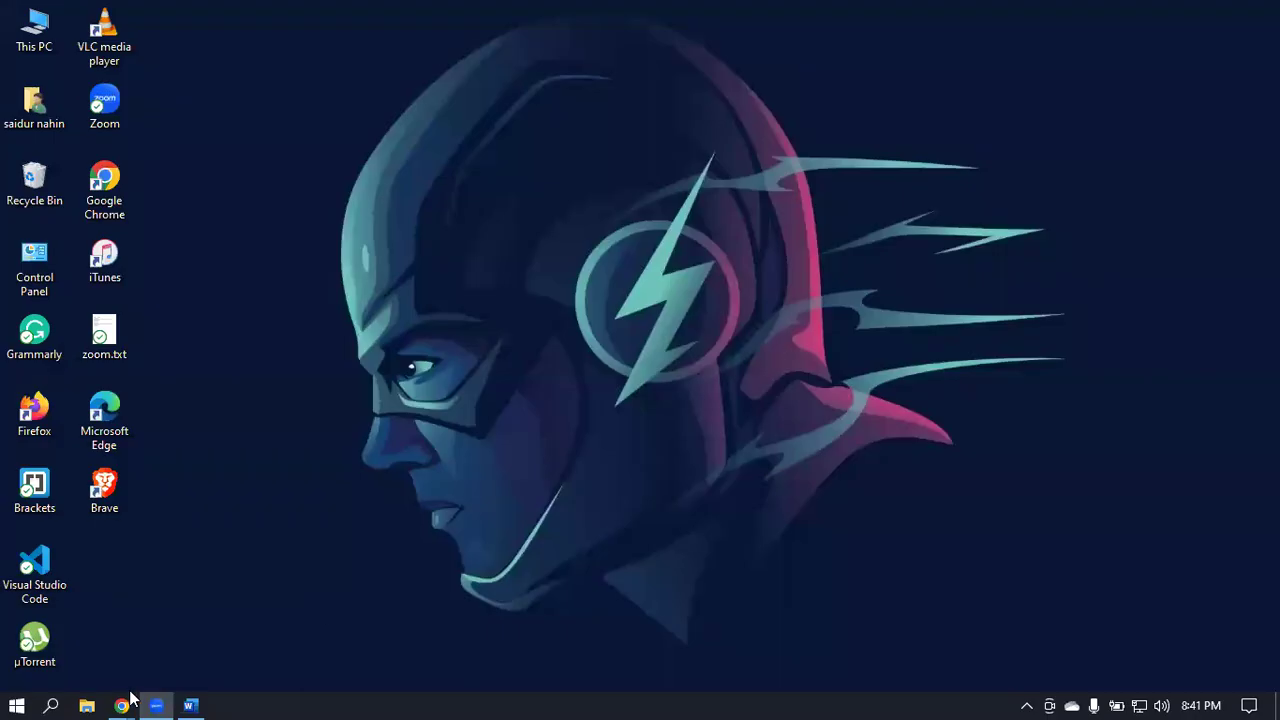
mouse_move(117, 700)
left_click(122, 634)
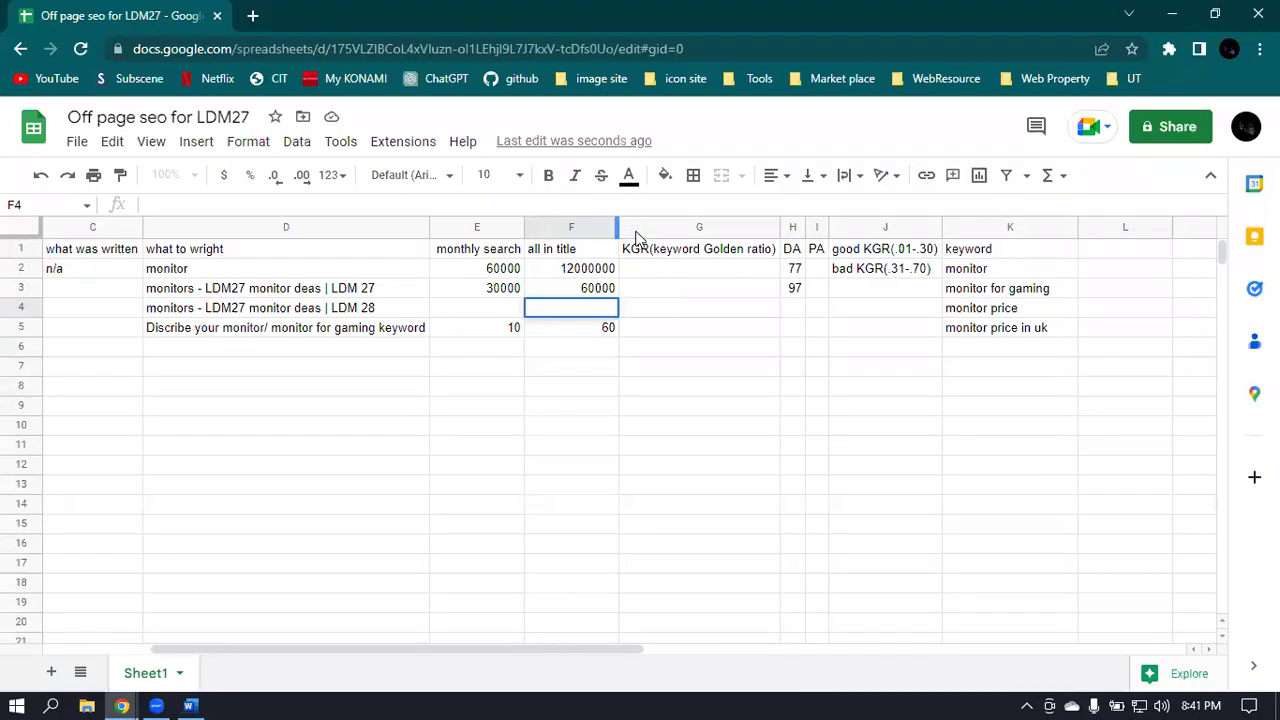
left_click(500, 310)
double_click(500, 310)
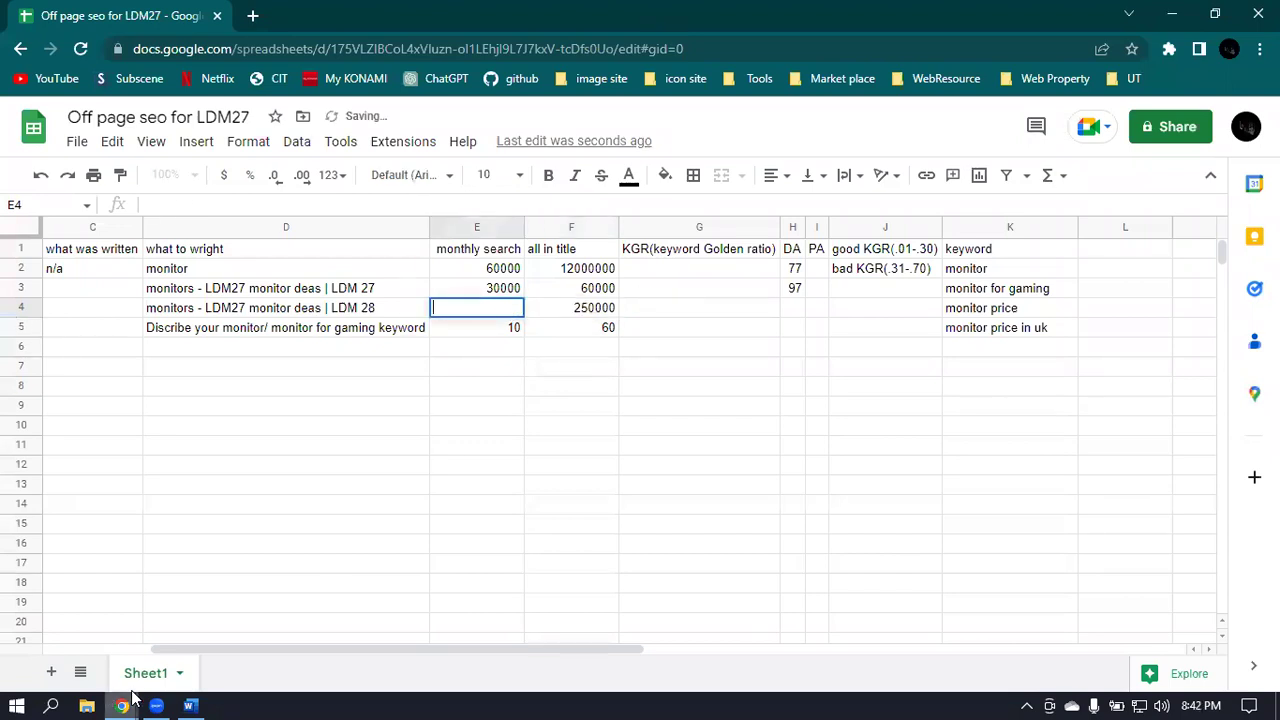
Show the monthly search volume of "monitor price" in the Google results and record 500 as its monthly search in E4.
mouse_move(121, 706)
left_click(255, 656)
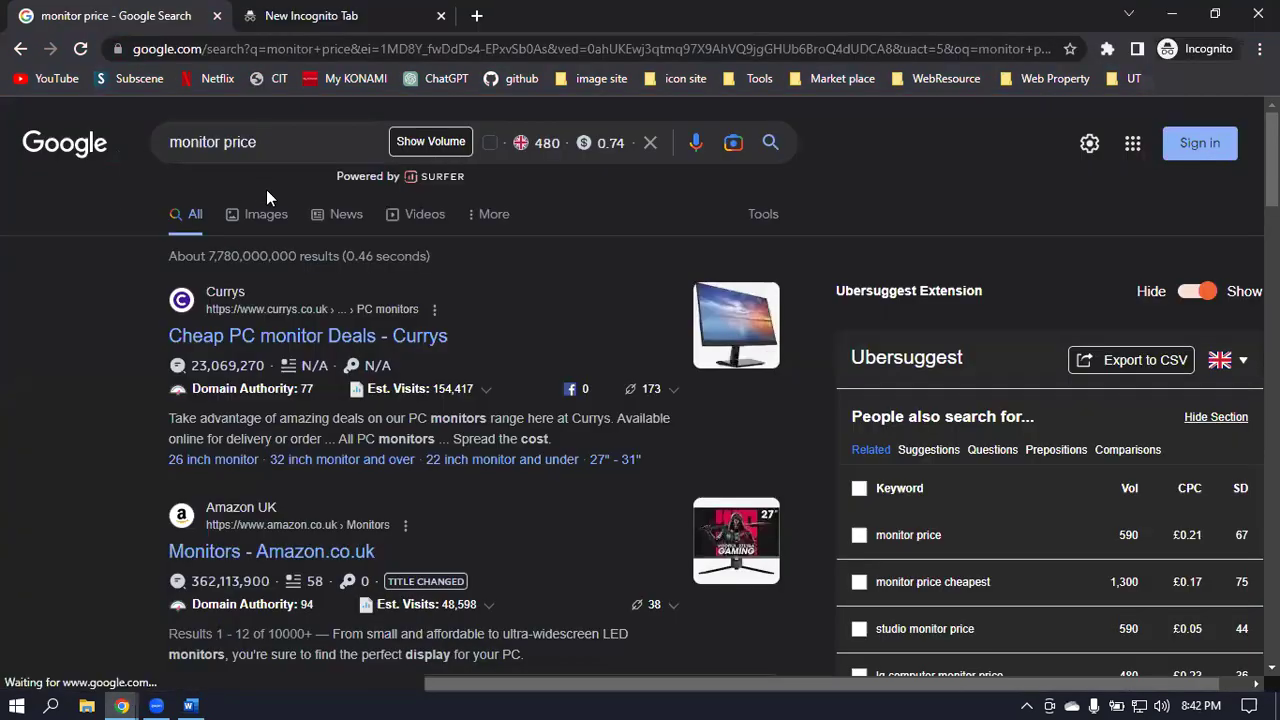
left_click(332, 230)
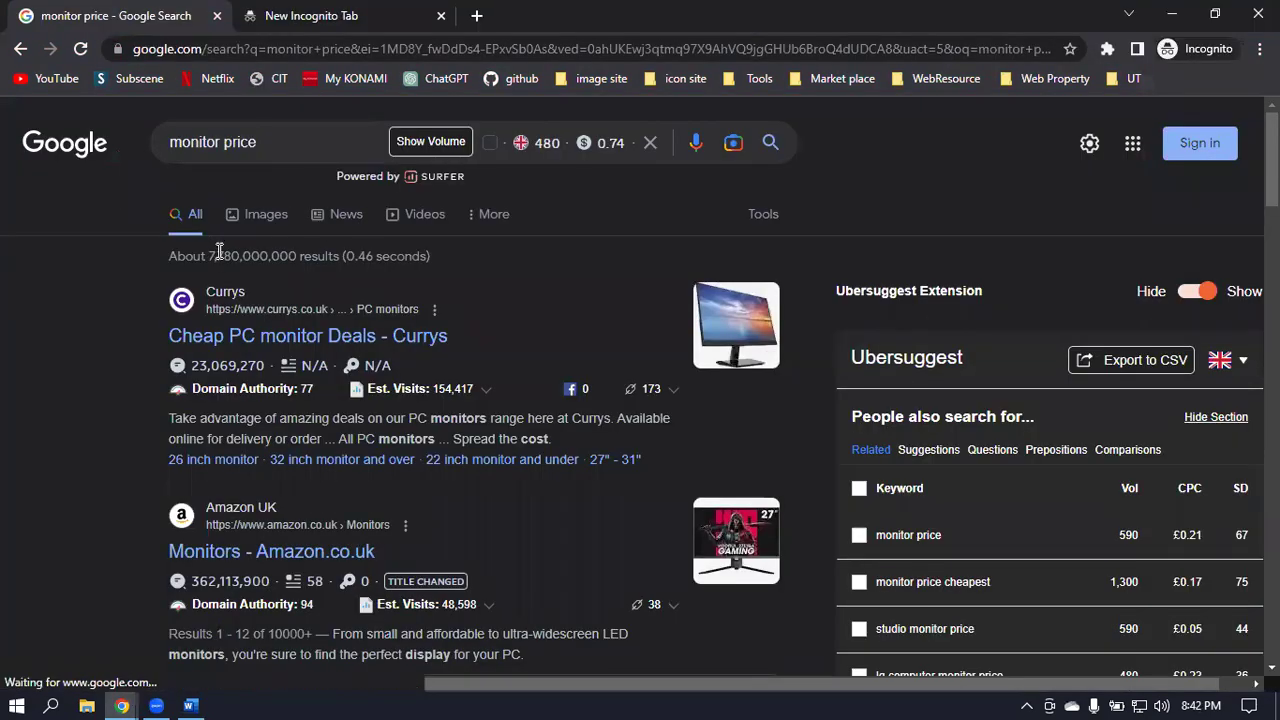
left_click(428, 146)
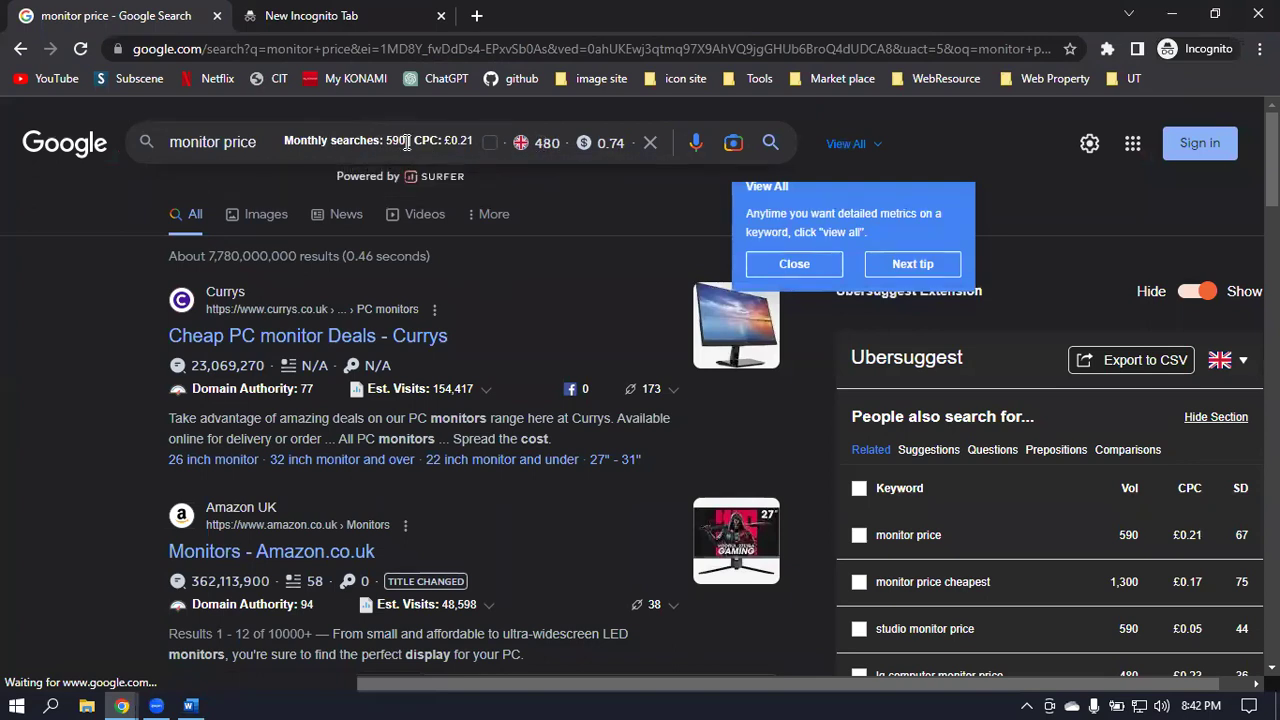
left_click(1175, 10)
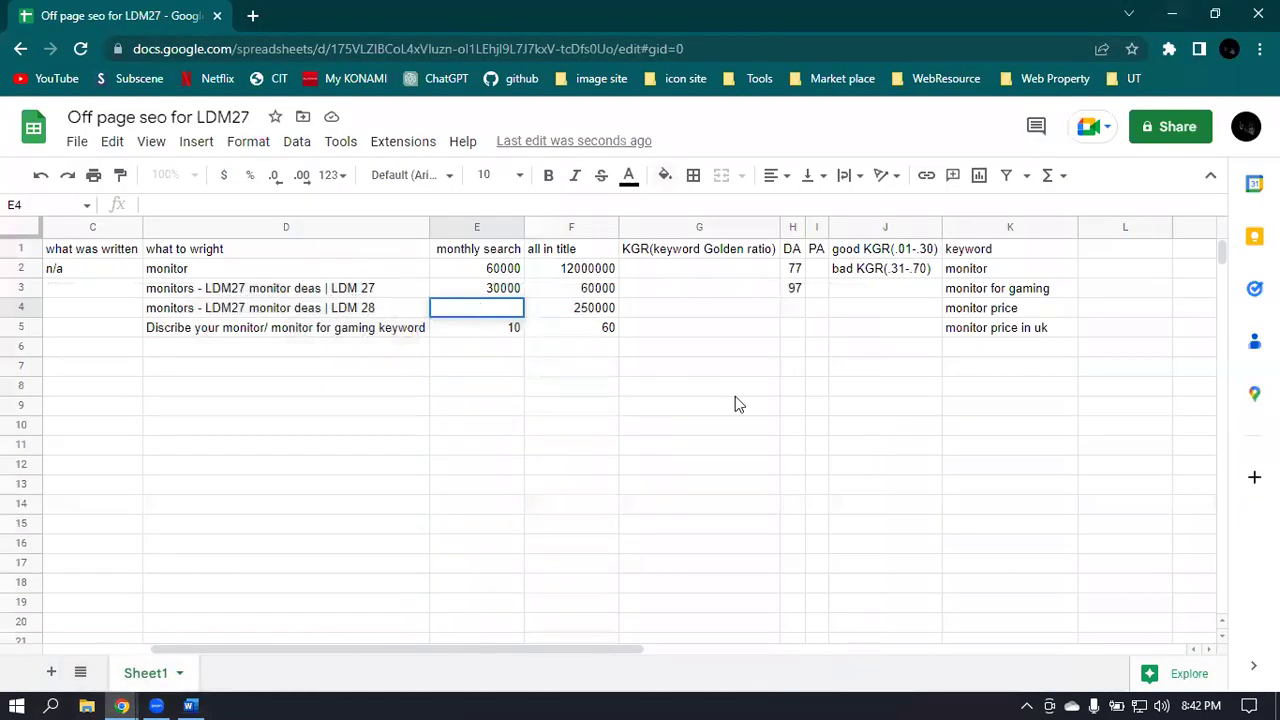
type("500")
Enter 37/38/77 as the DA for "monitor price" in H4 and fit the DA column's width to its contents.
left_click(771, 309)
left_click(795, 311)
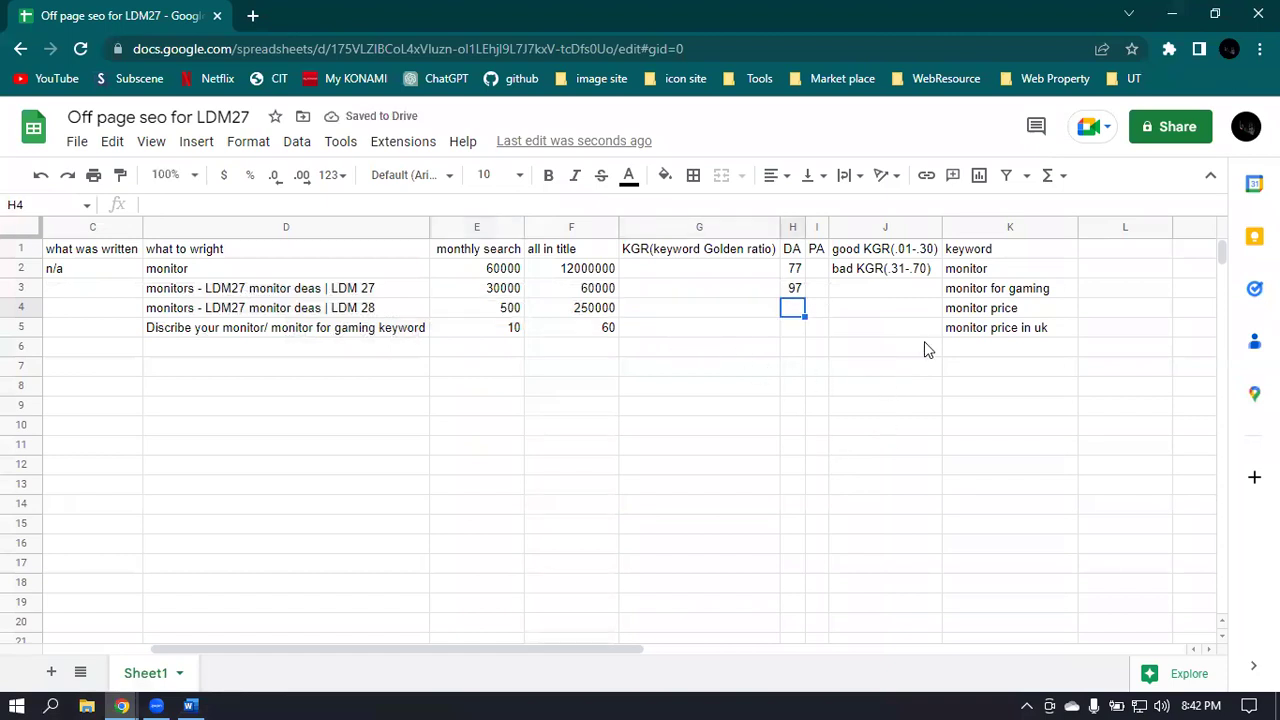
type("37/38")
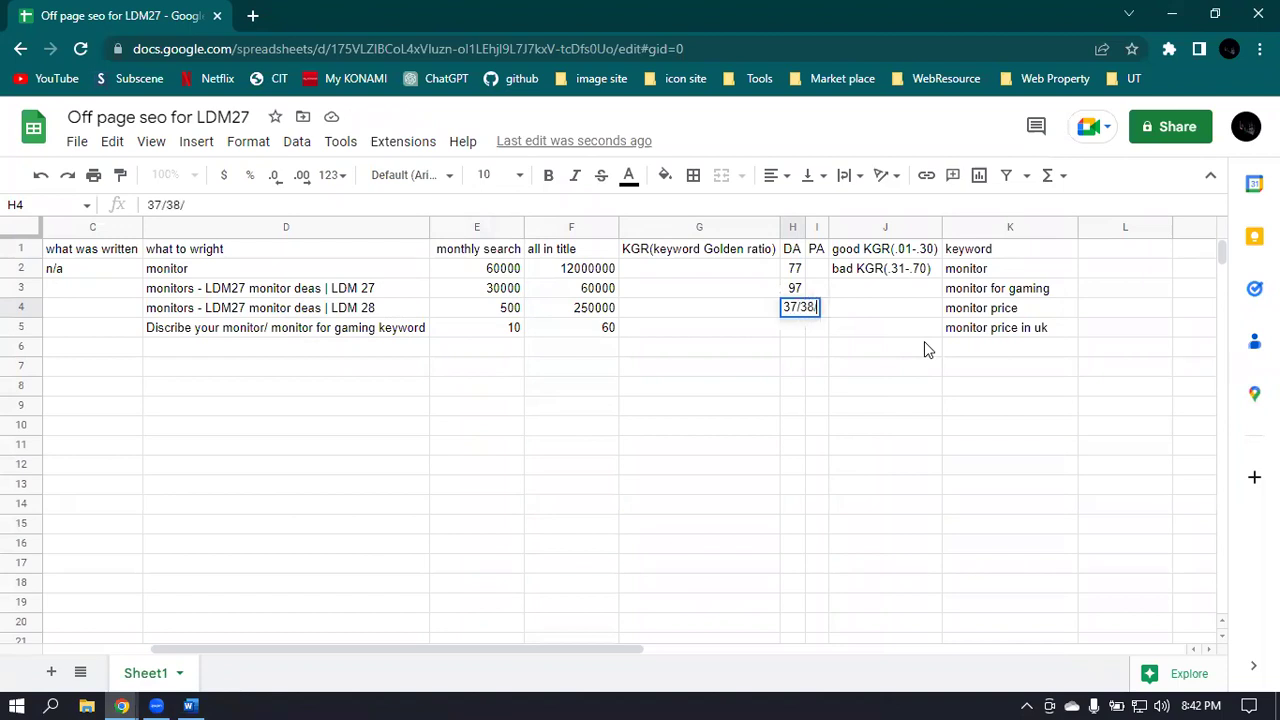
type("/77")
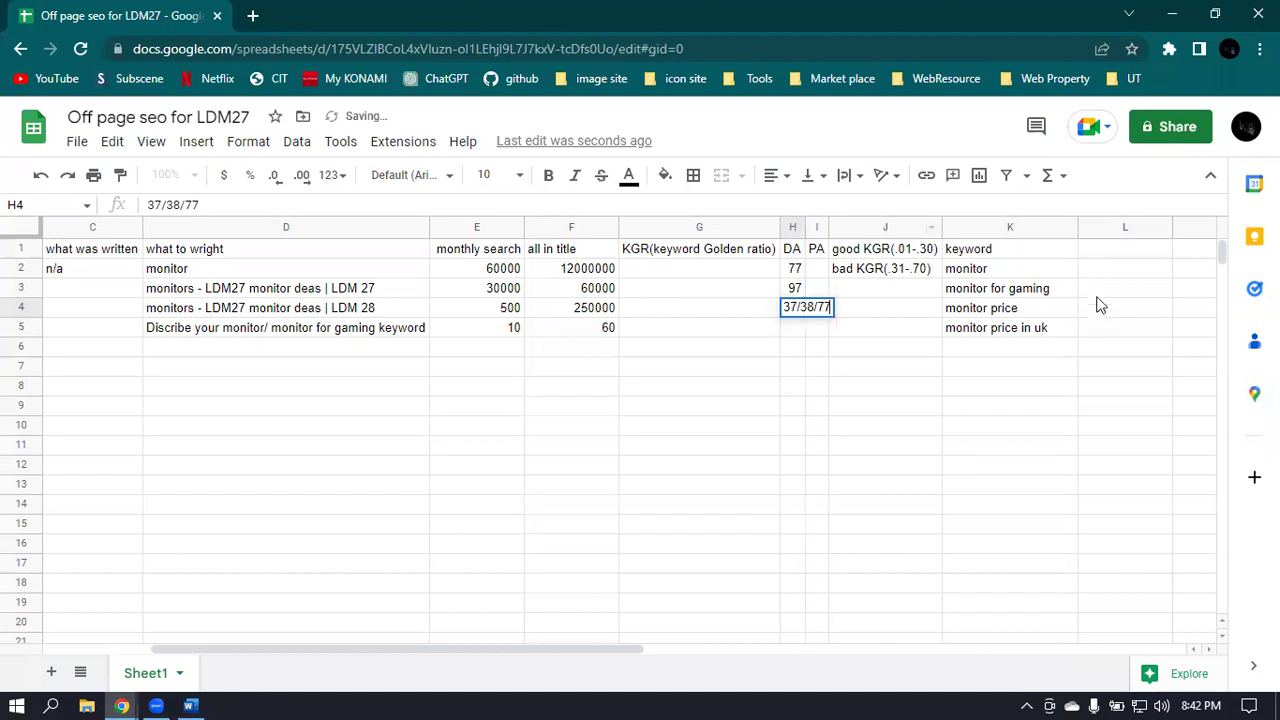
left_click(1100, 328)
double_click(804, 229)
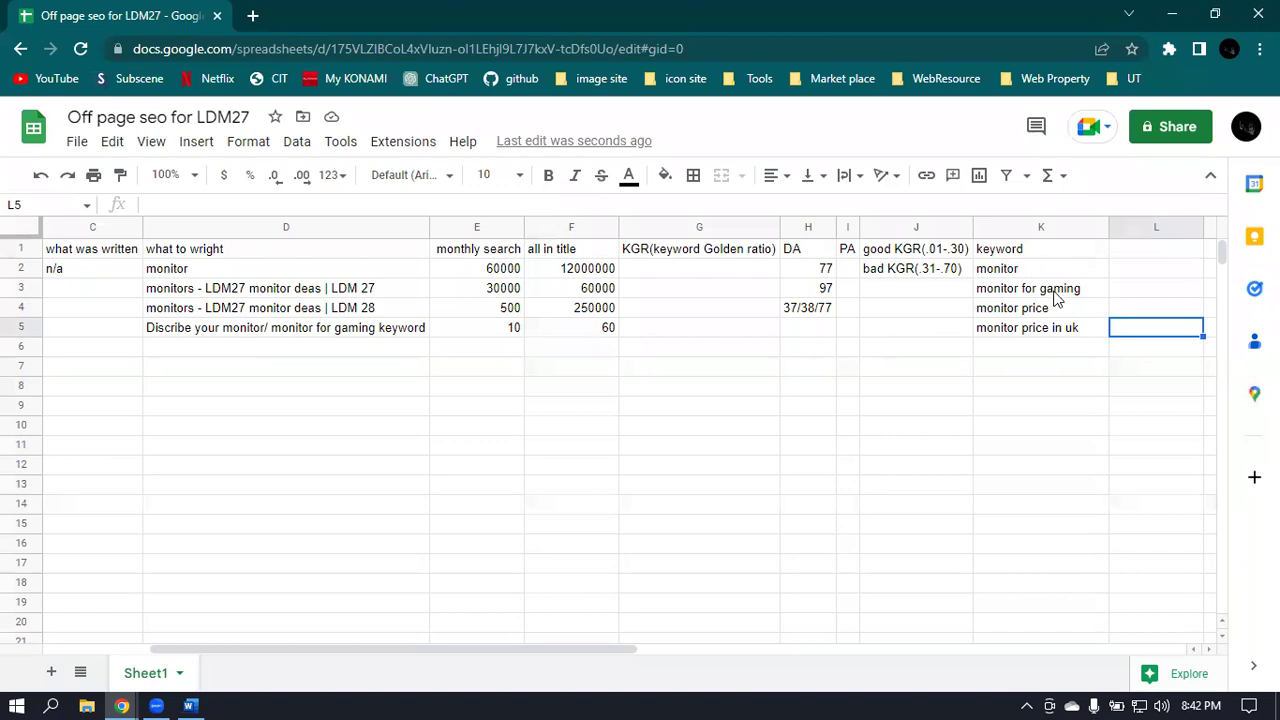
Enter the formula =E2/F2 in G2 to calculate the KGR for the "monitor" keyword.
left_click(684, 269)
double_click(683, 269)
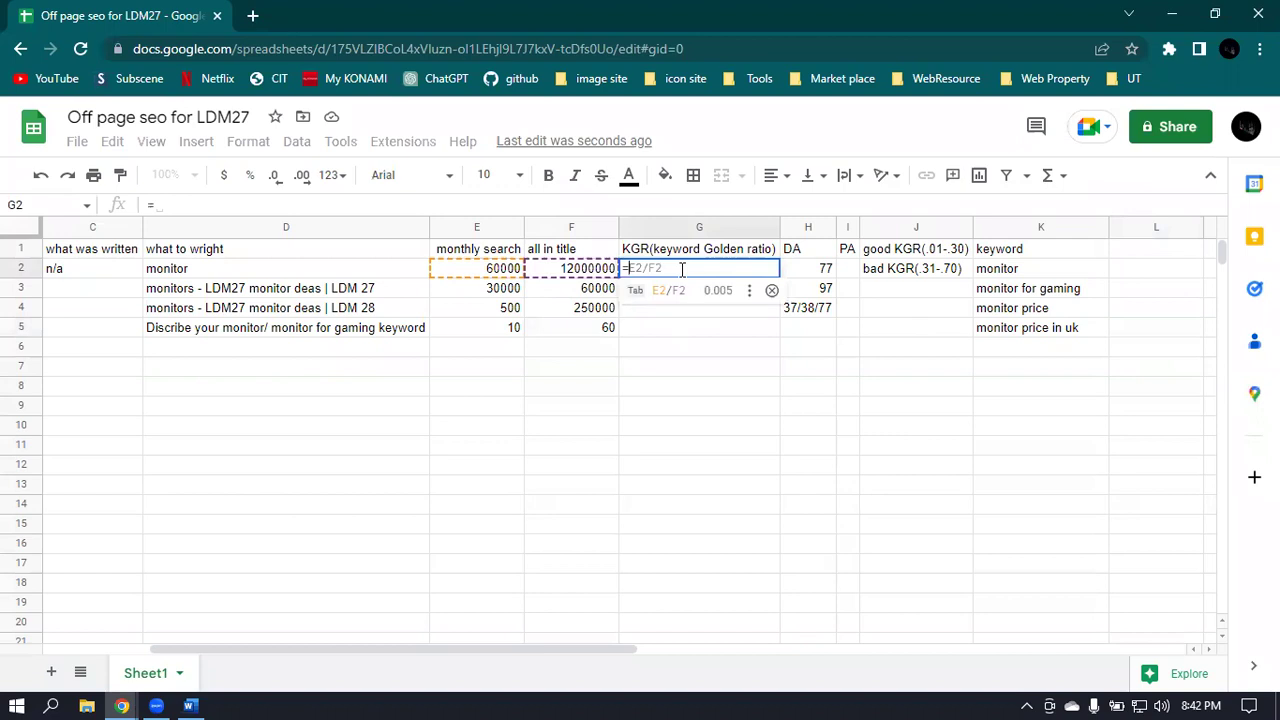
left_click(478, 271)
type(",")
left_click(578, 272)
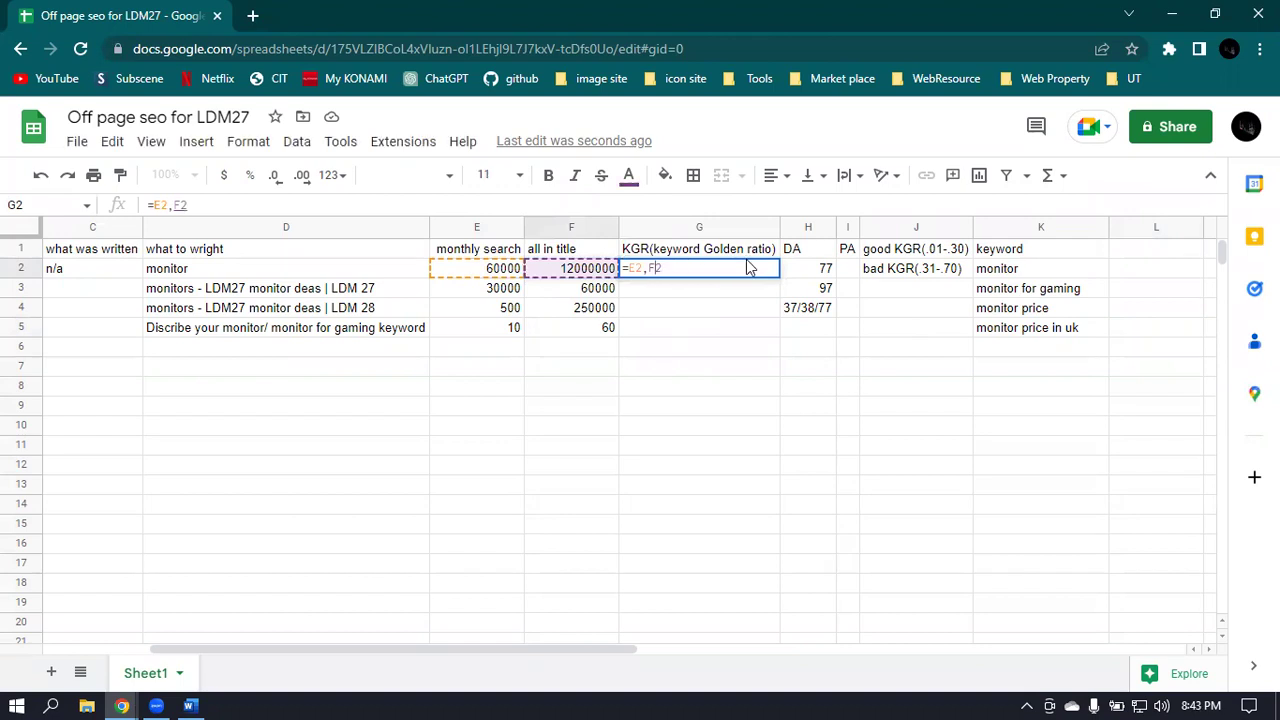
key("BackSpace")
key("BackSpace")
key("BackSpace")
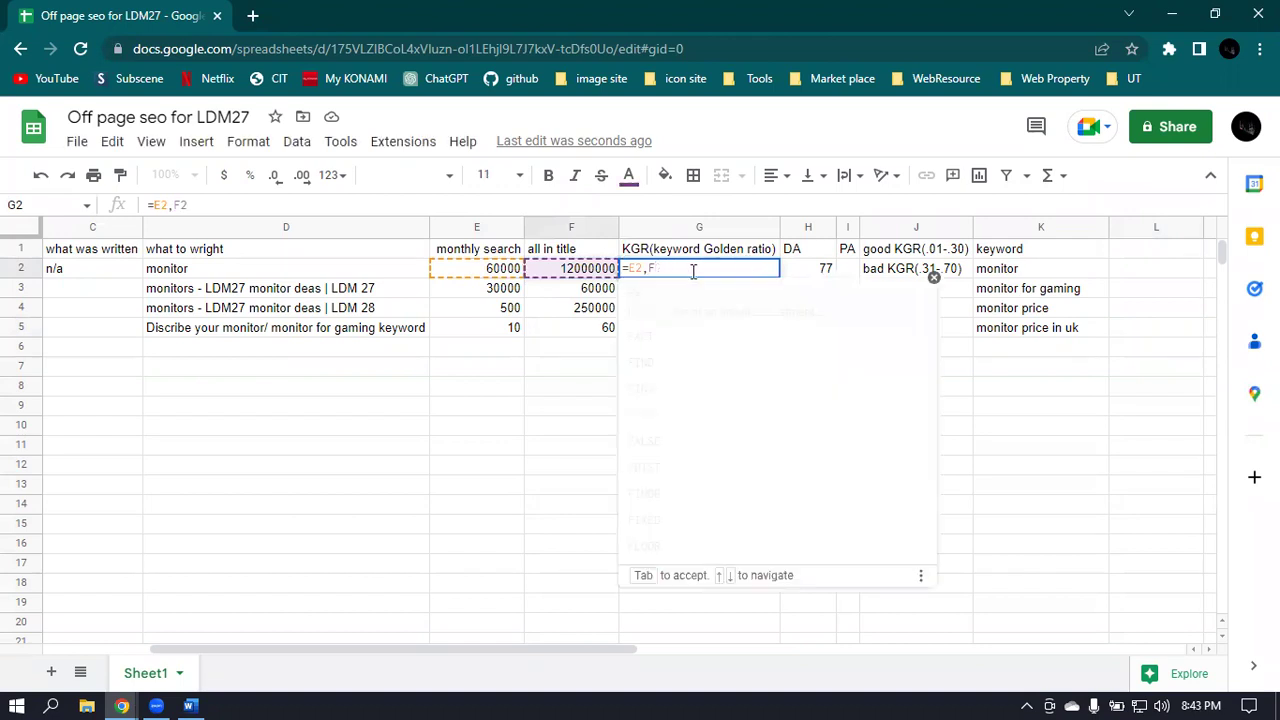
type("/")
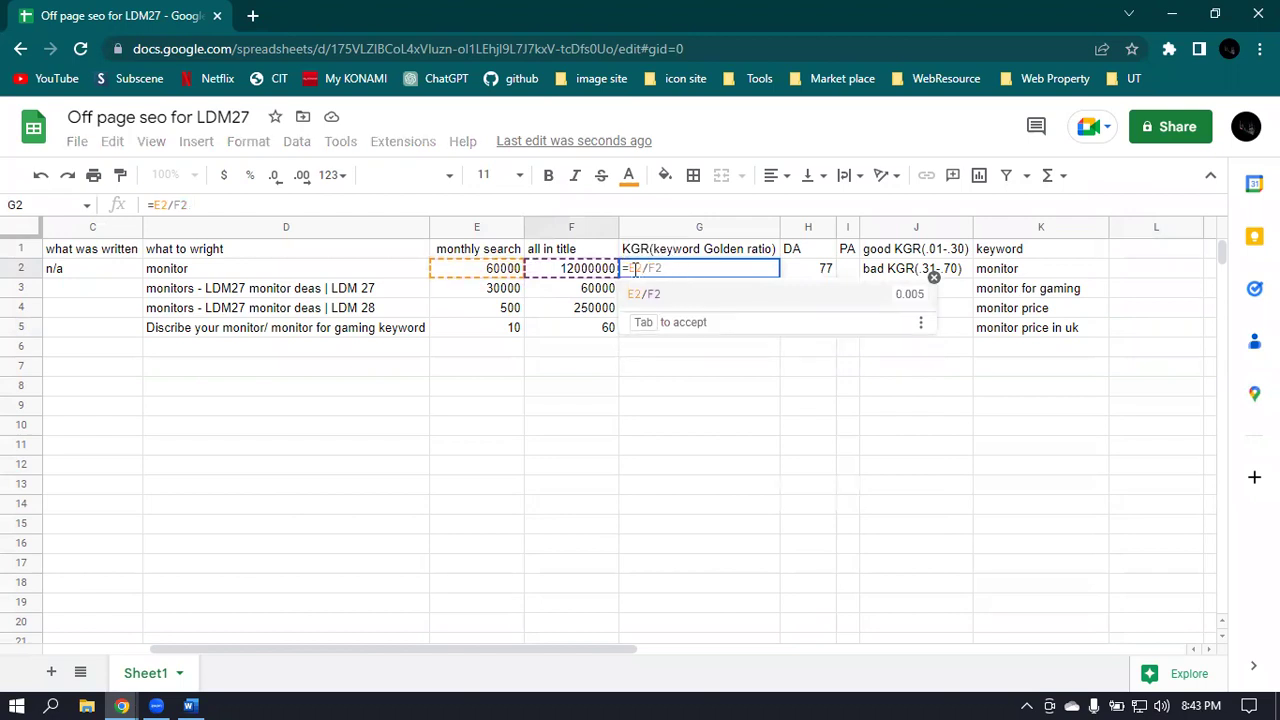
key("Tab")
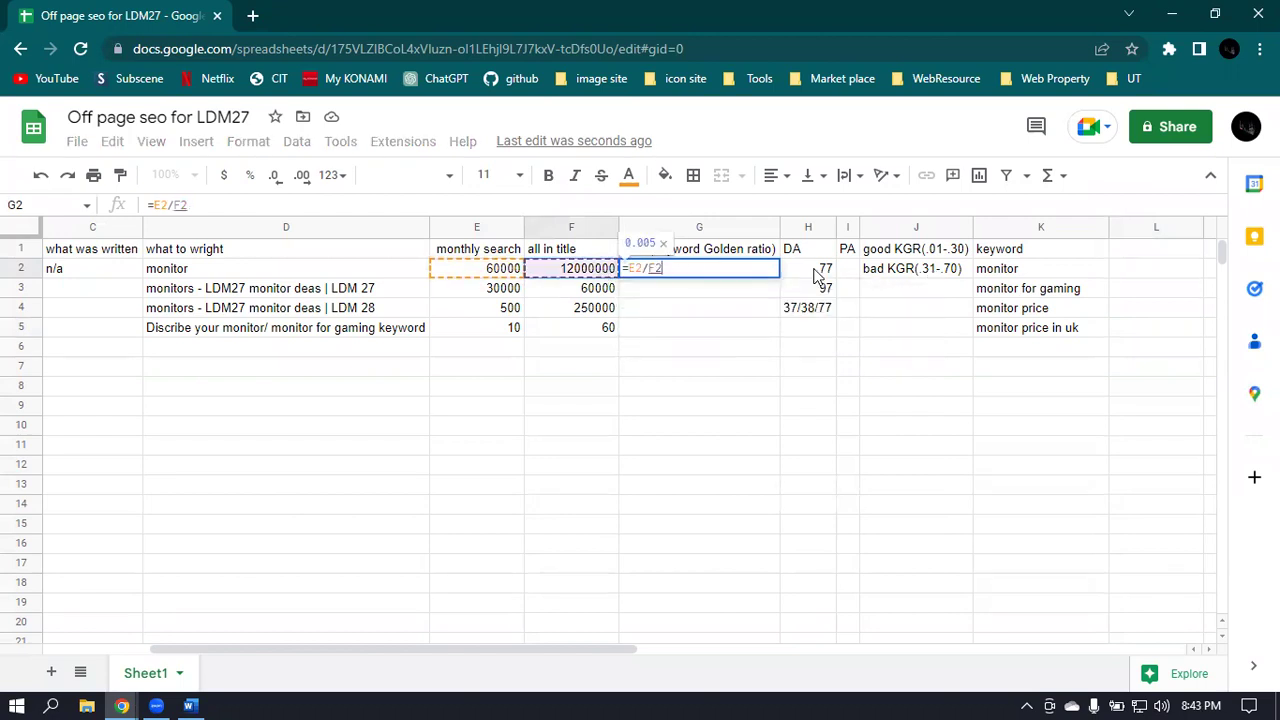
key("Return")
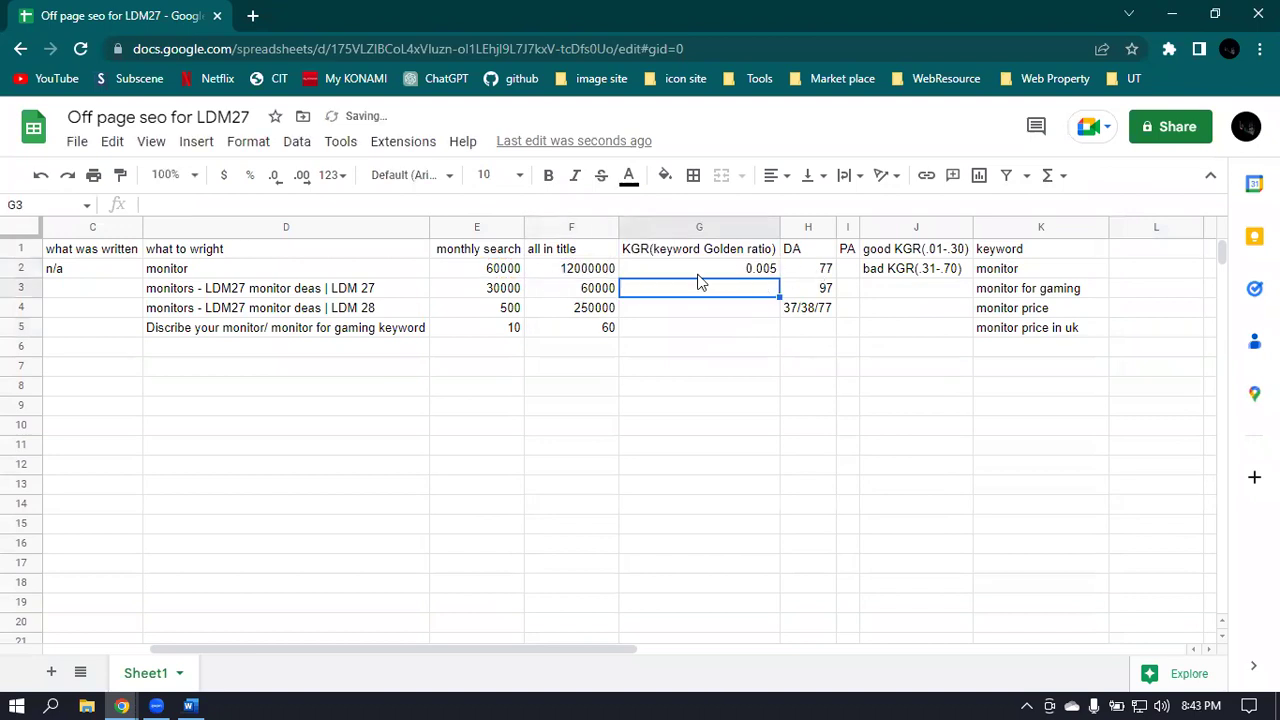
Fill the KGR formula from G2 down to G5 for the remaining keywords.
left_click(774, 268)
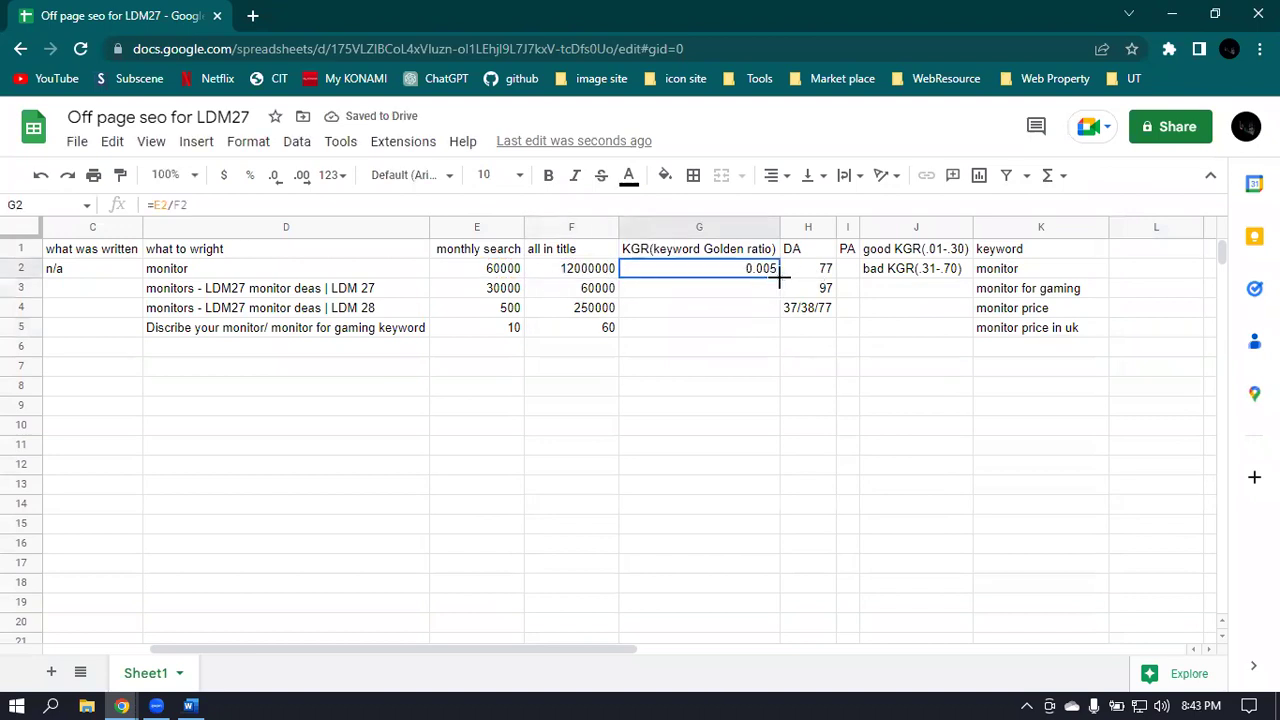
left_click_drag(778, 270, 780, 338)
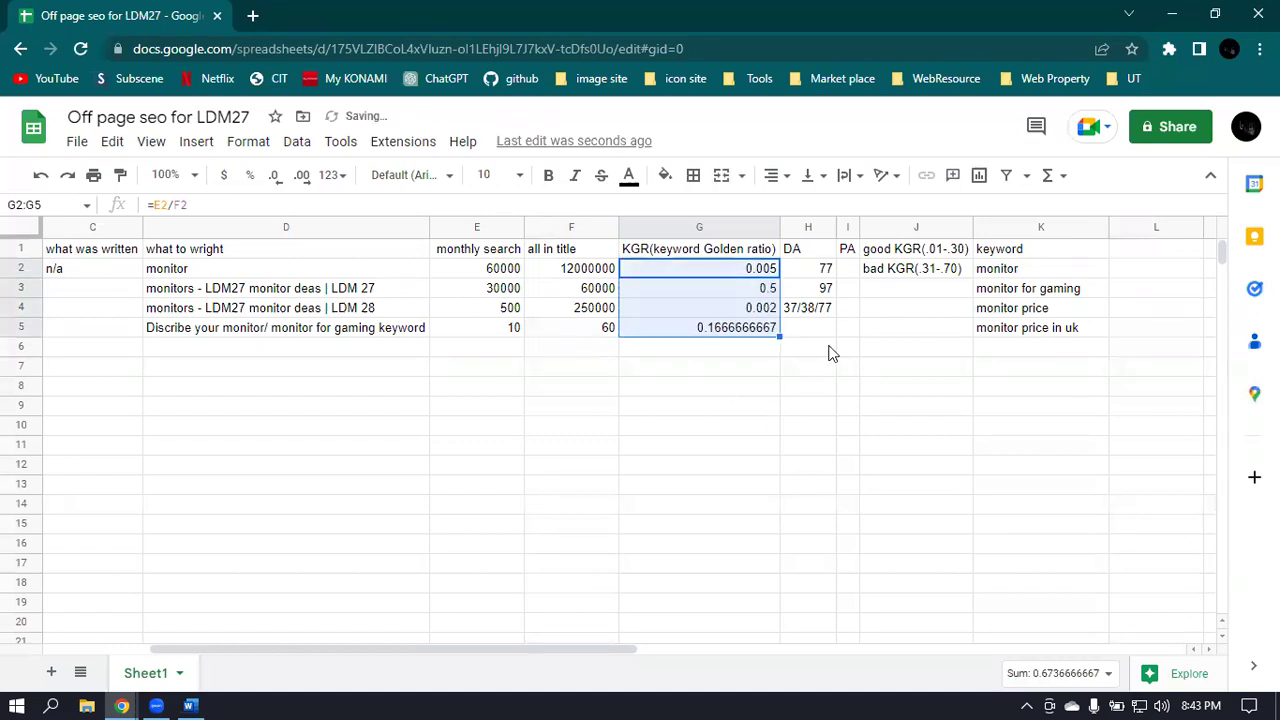
left_click(815, 346)
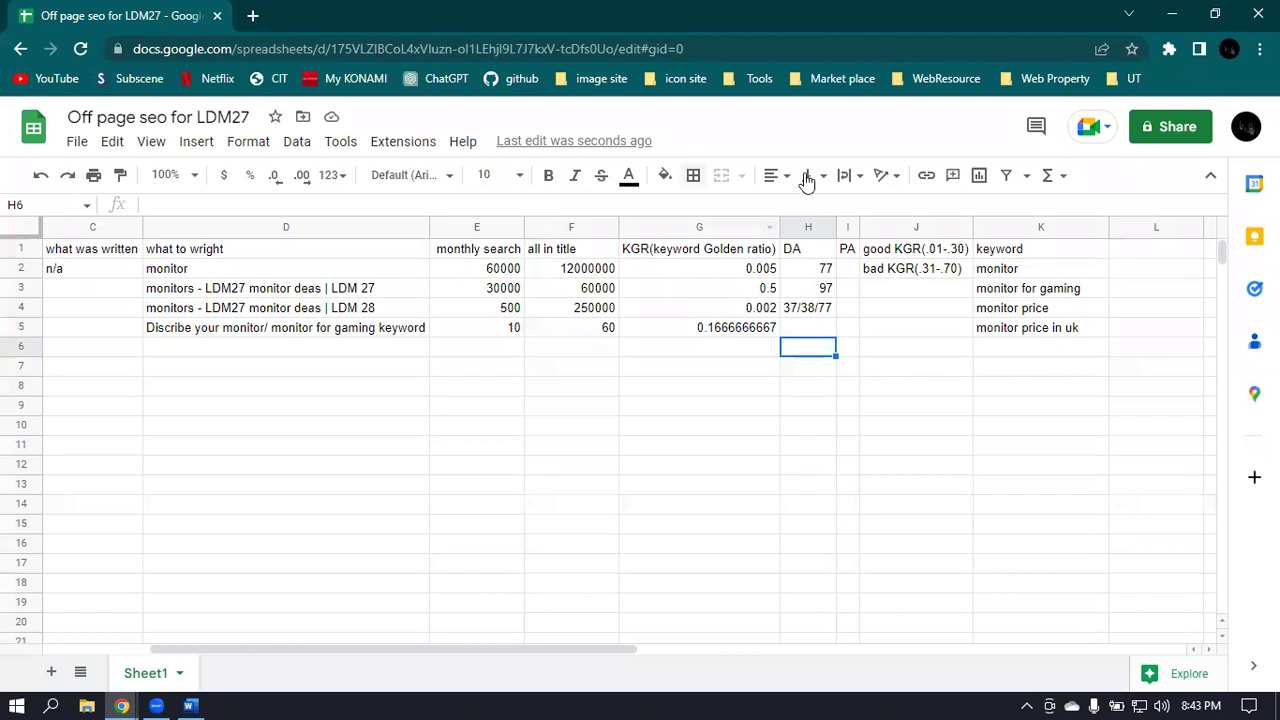
Color row 2 (monitor) bright green and row 3 (monitor for gaming) yellow.
left_click(20, 268)
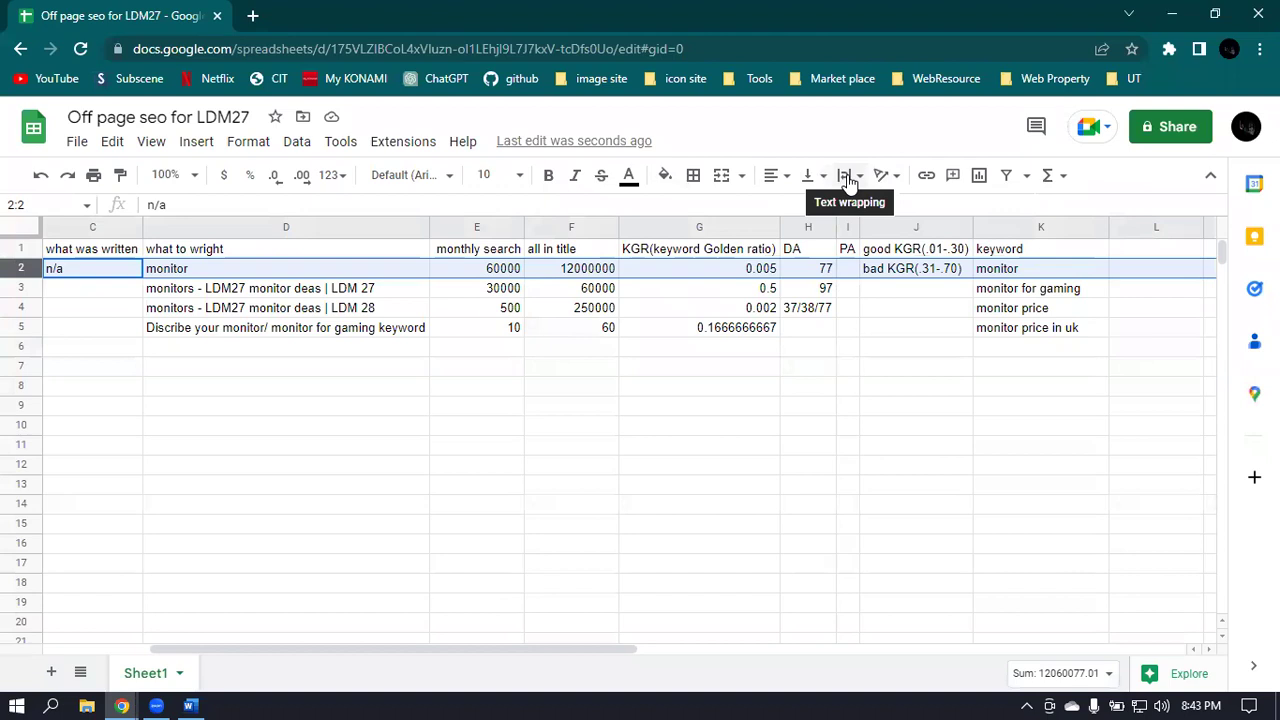
left_click(665, 175)
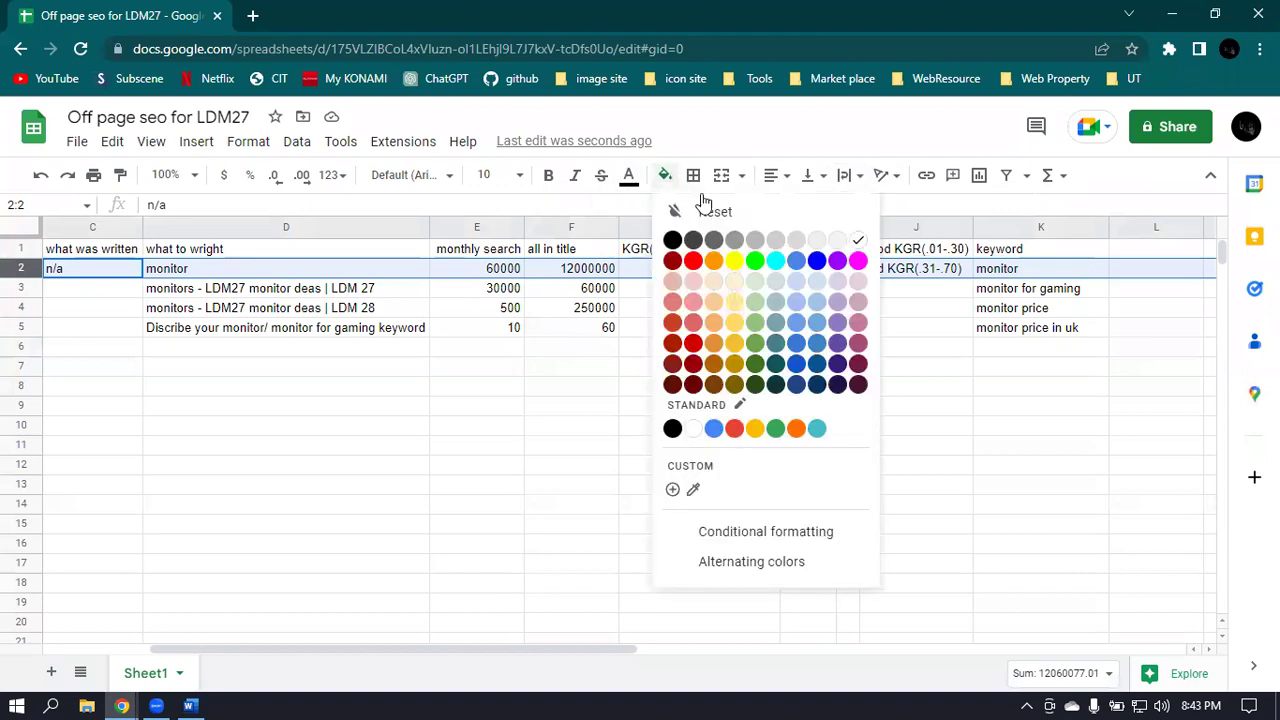
left_click(754, 261)
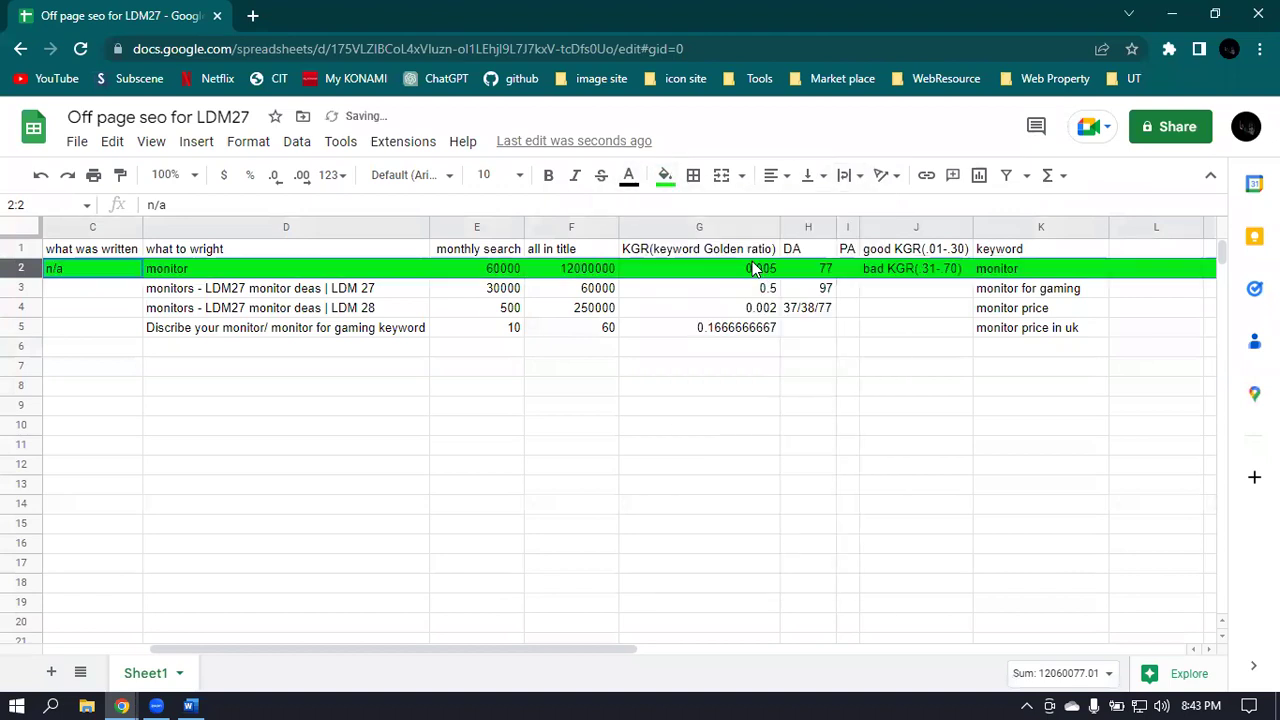
left_click(15, 290)
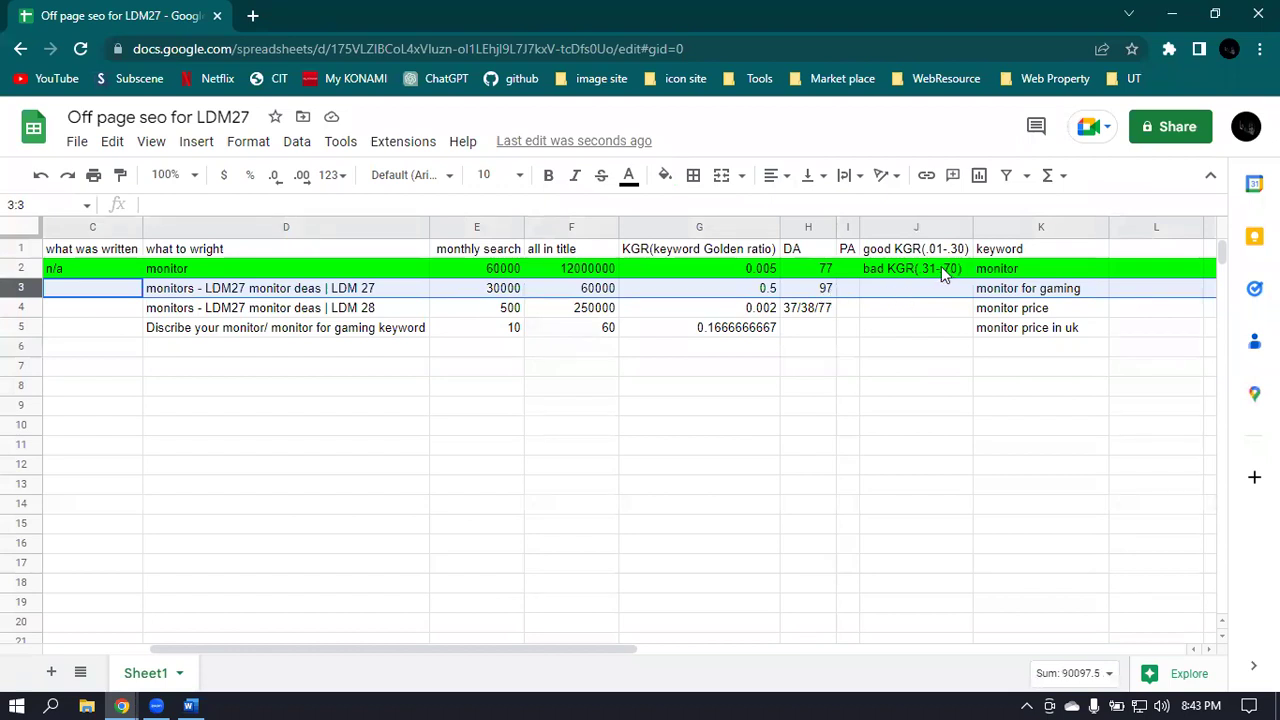
left_click(665, 177)
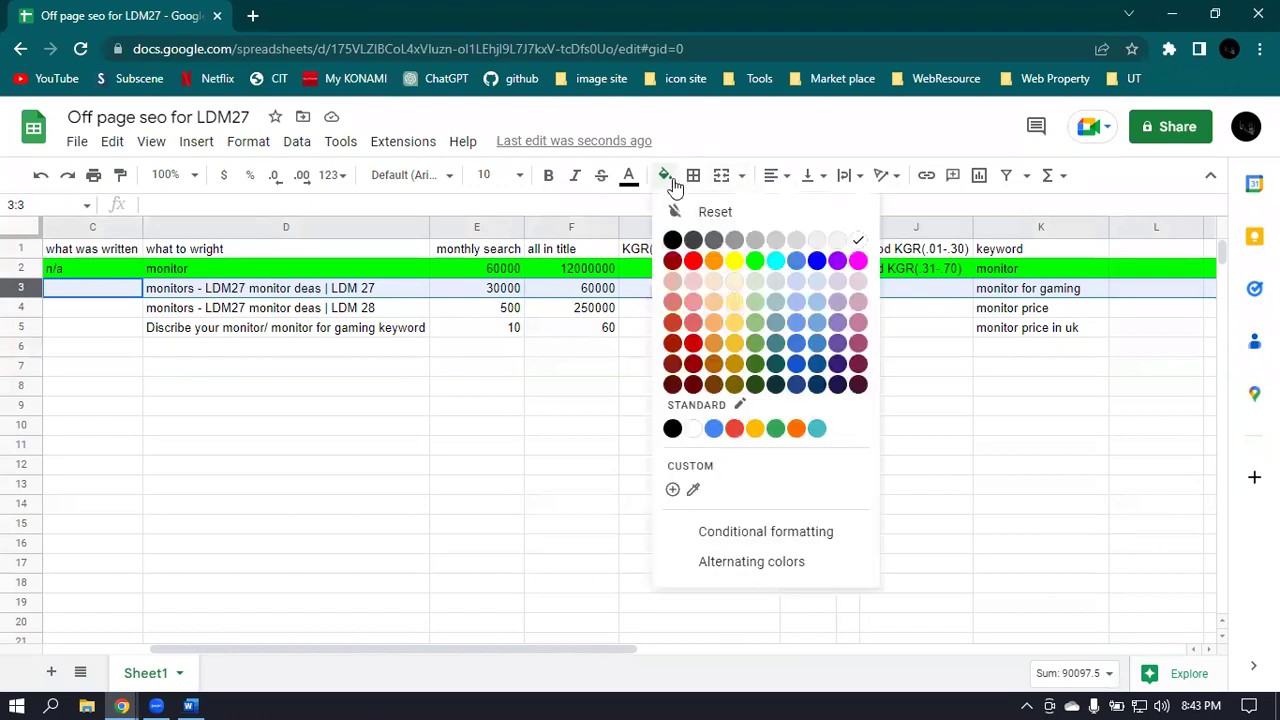
left_click(735, 261)
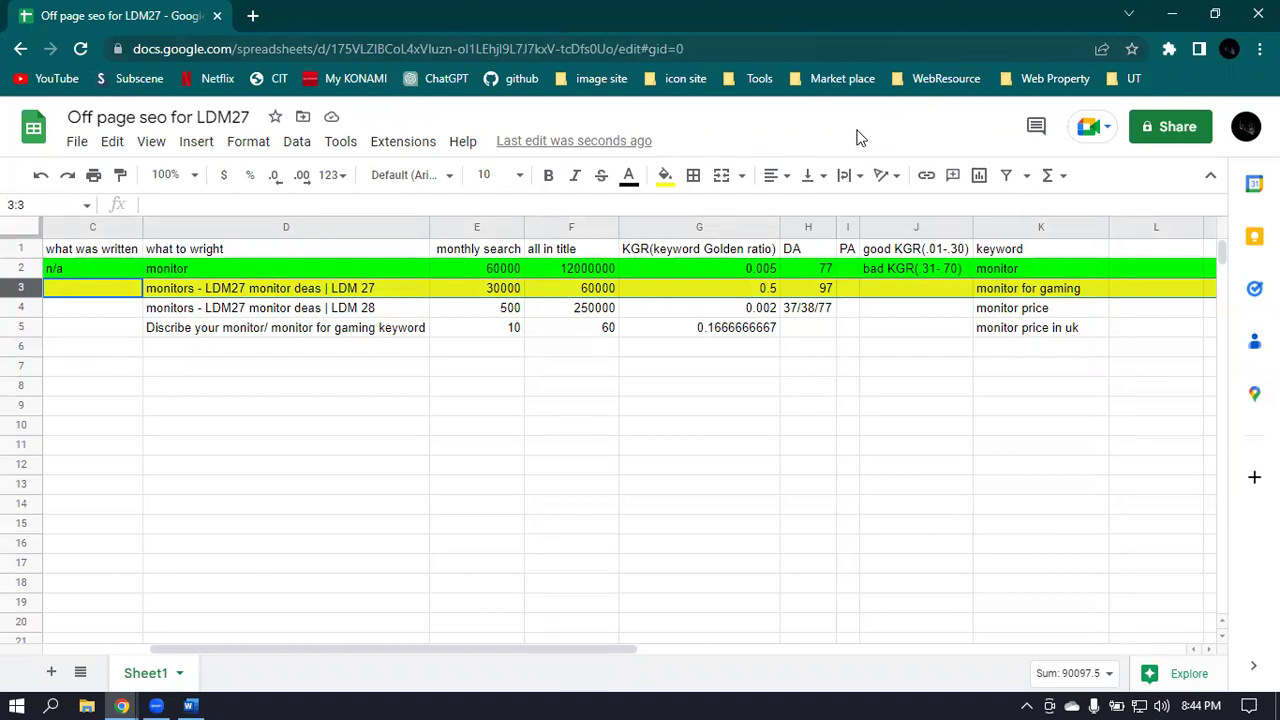
Color row 4 (monitor price) and row 5 (monitor price in uk) bright green.
left_click(20, 307)
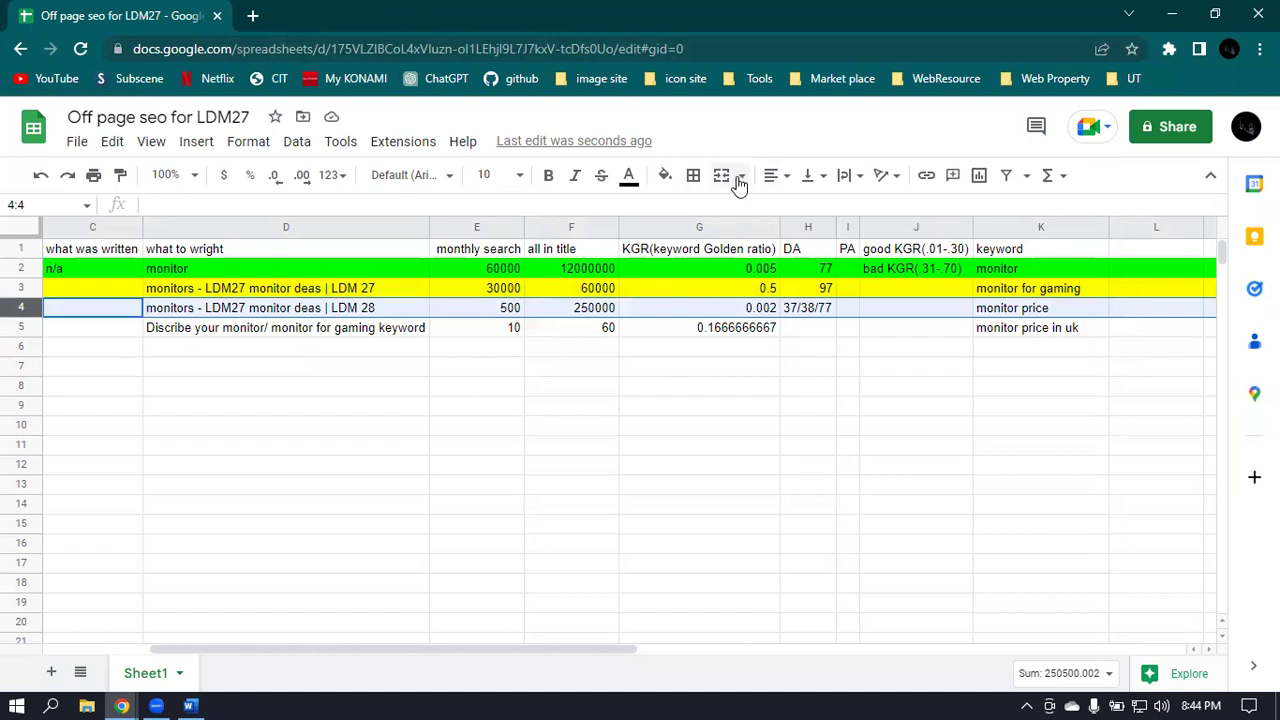
left_click(665, 176)
left_click(755, 262)
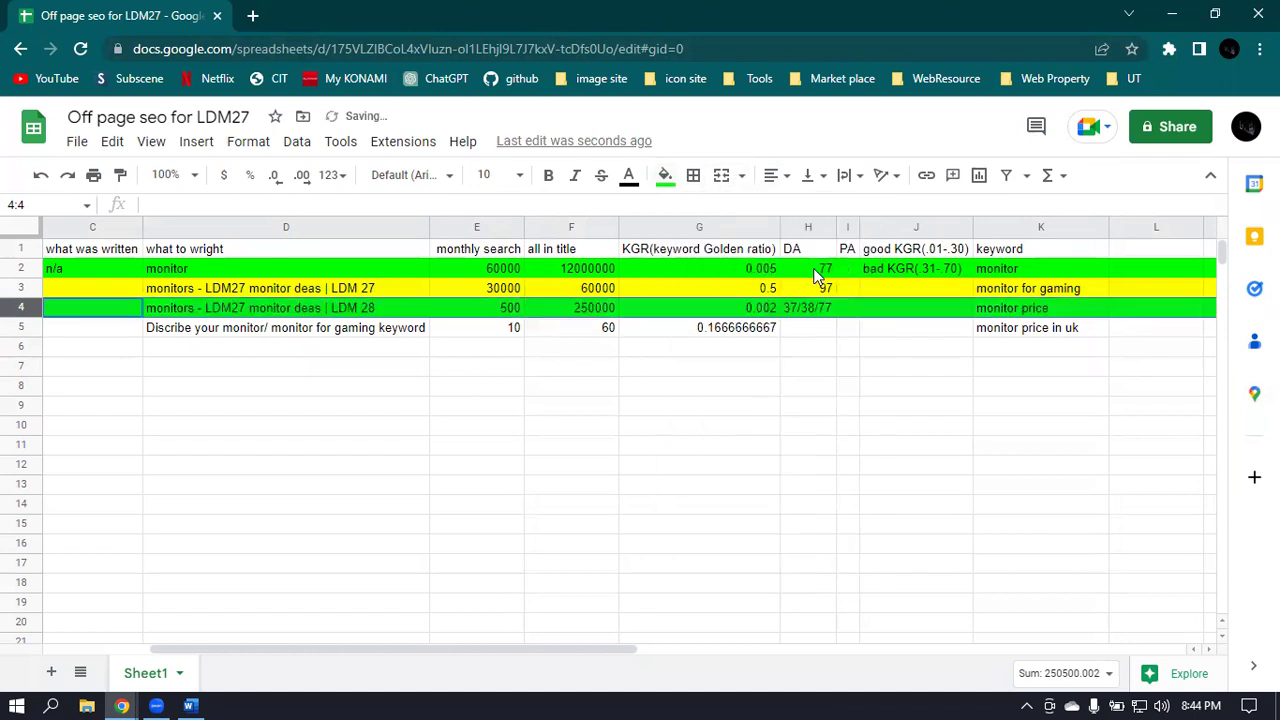
left_click(21, 327)
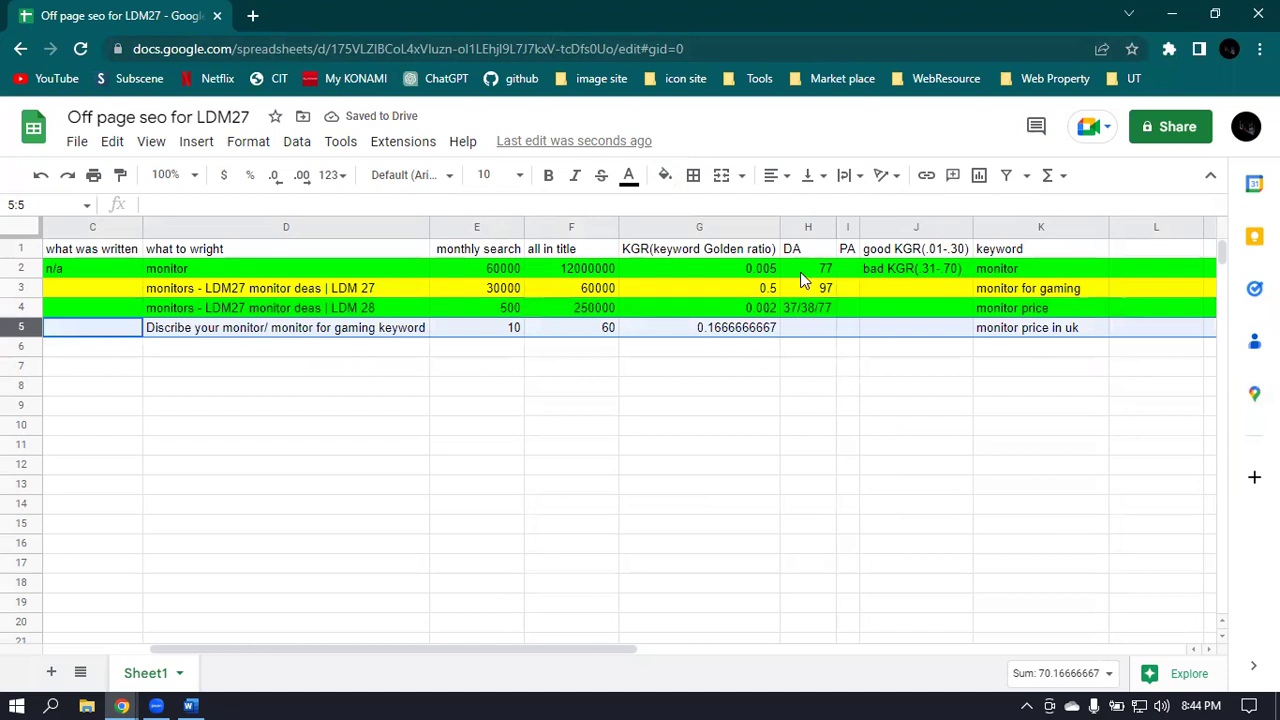
left_click(663, 176)
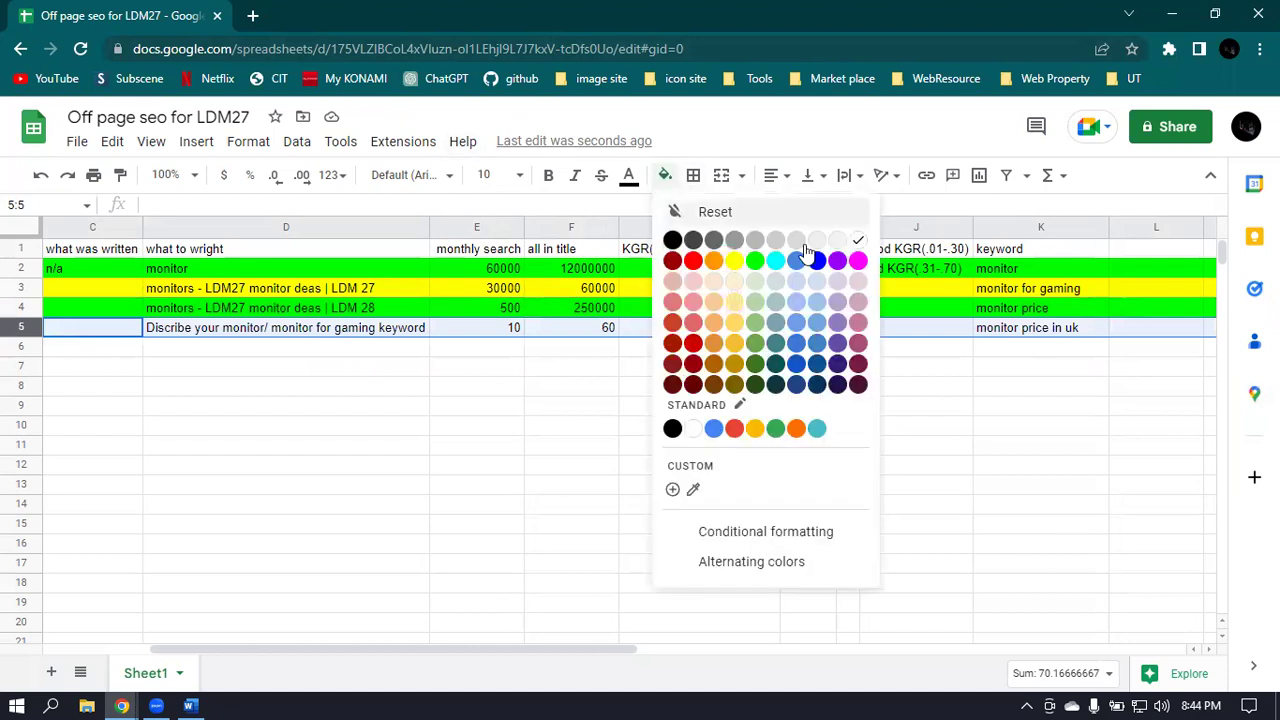
left_click(755, 262)
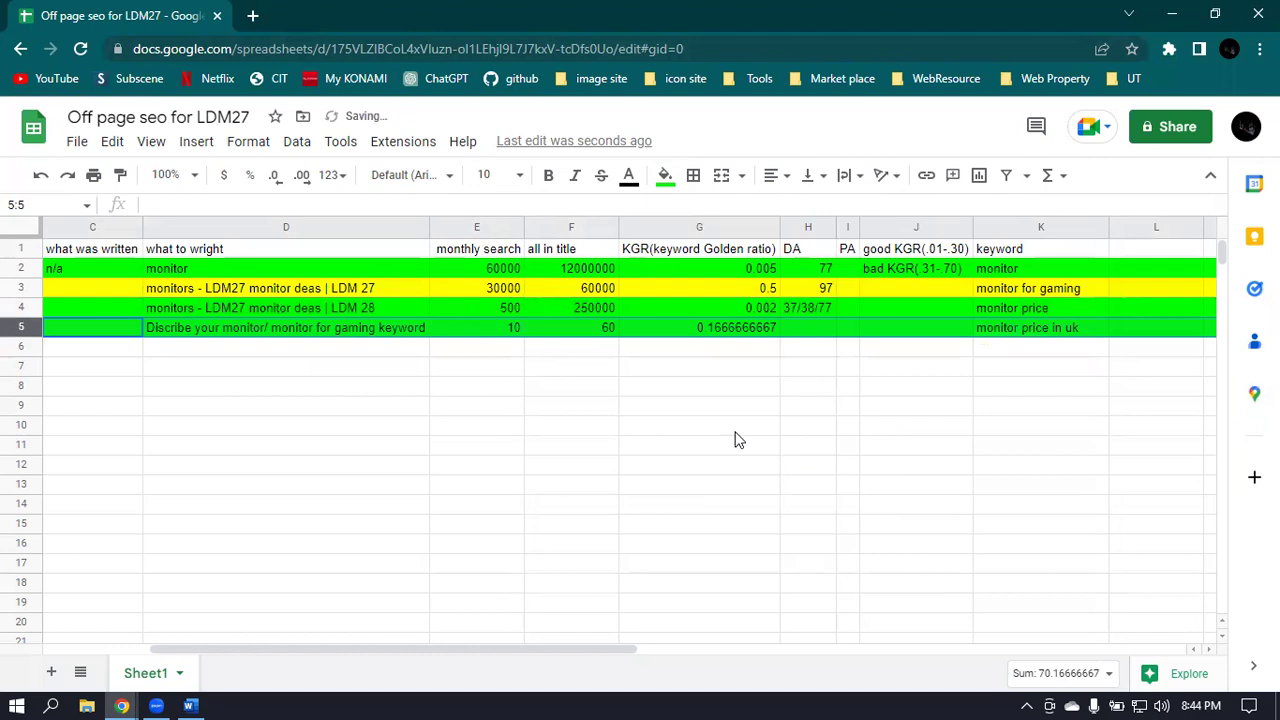
Switch to SEO KEYWORD.docx in Word and copy the ninth keyword, "low price monitor in uk".
left_click(190, 705)
scroll(781, 391, "down", 3)
scroll(781, 391, "down", 2)
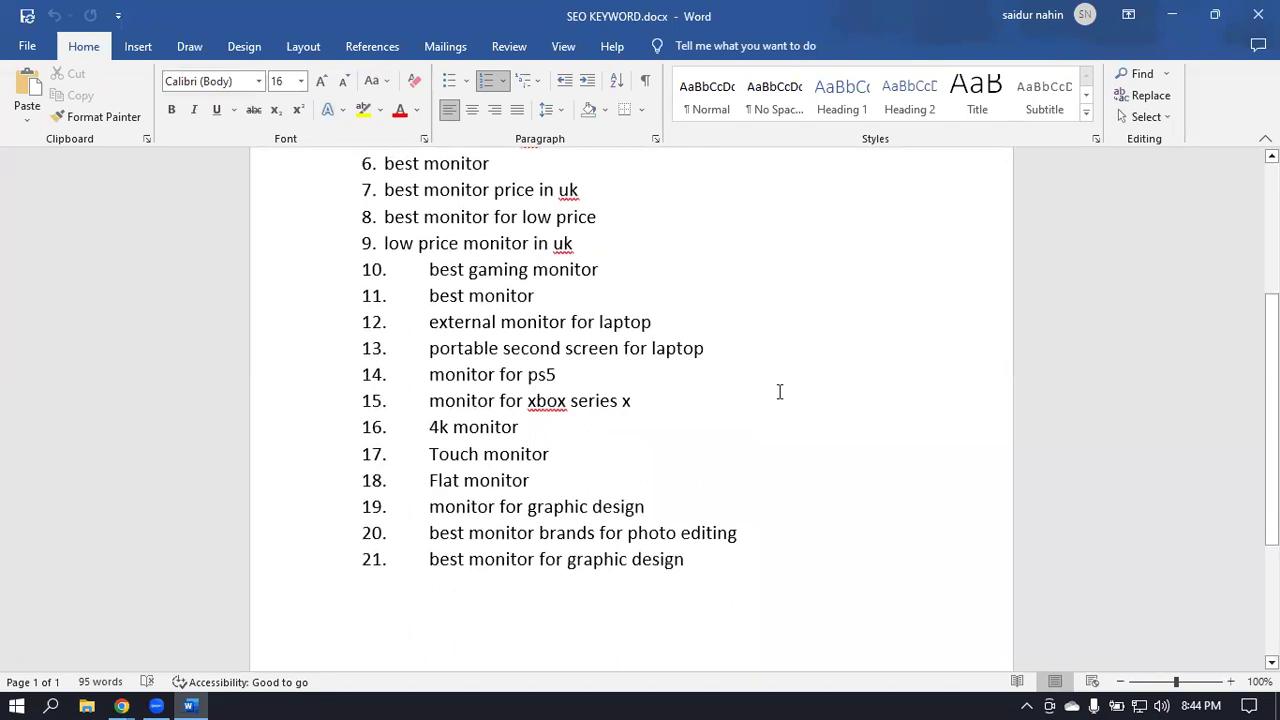
scroll(779, 391, "up", 3)
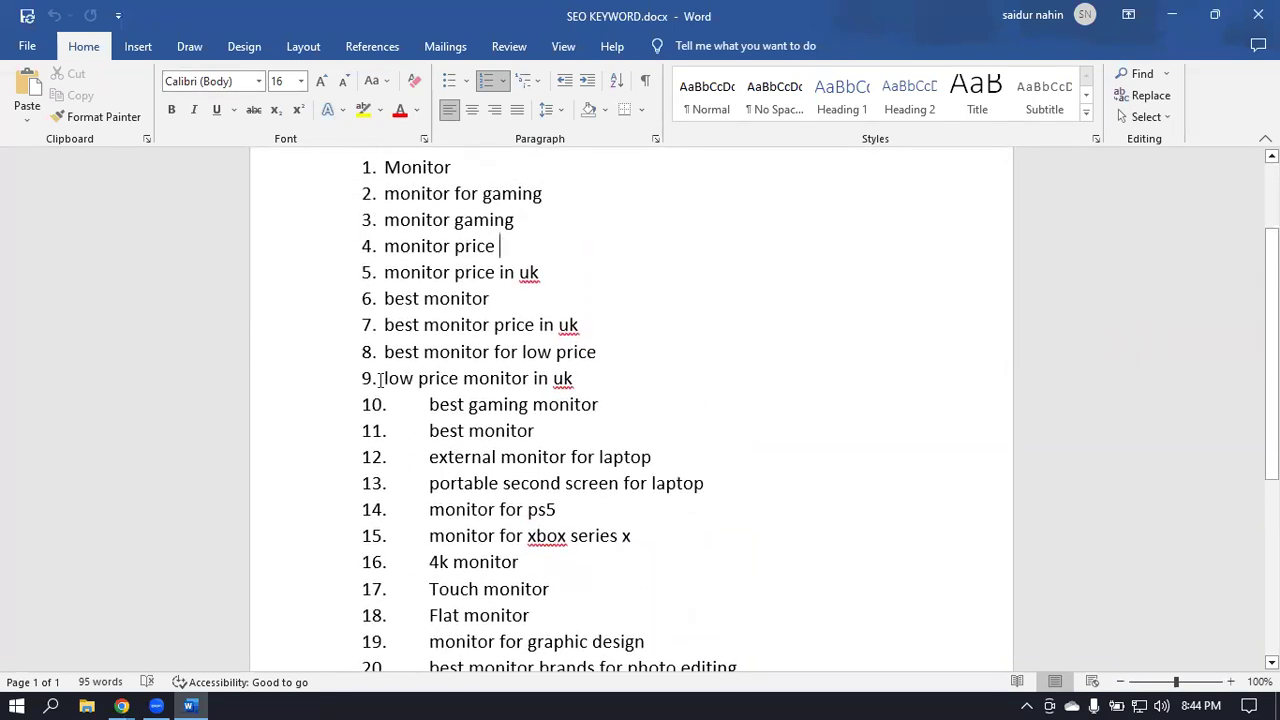
left_click_drag(384, 351, 535, 380)
left_click(637, 386)
left_click_drag(383, 380, 581, 379)
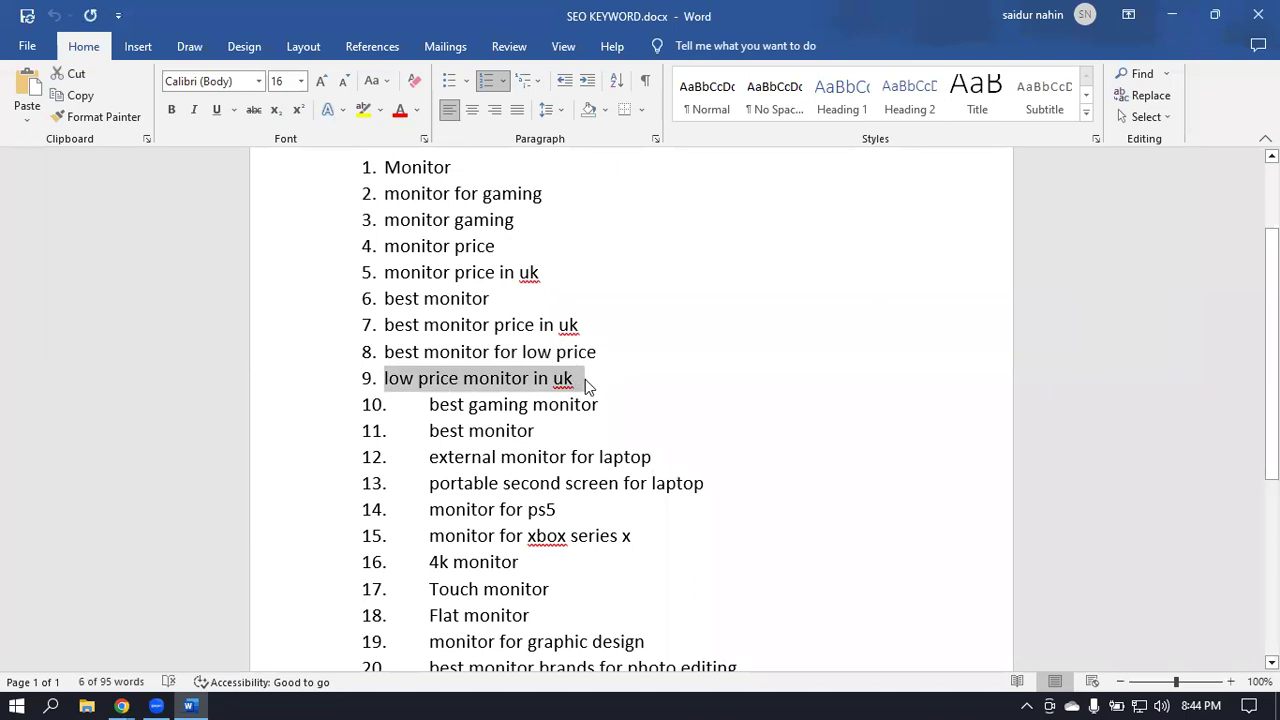
Return to the incognito Google window, replace the query with the copied keyword without its list number, and search for "low price monitor in uk".
left_click(1172, 15)
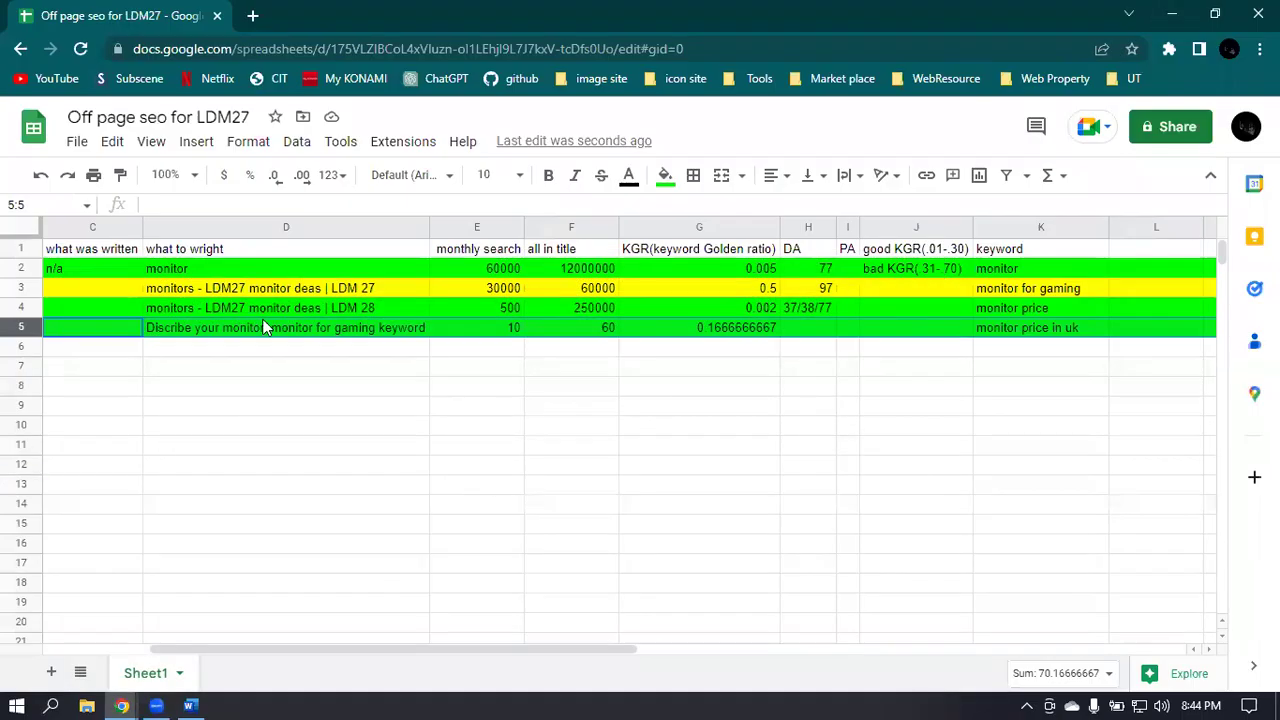
mouse_move(121, 706)
left_click(316, 660)
double_click(271, 139)
key("ctrl+a")
key("ctrl+v")
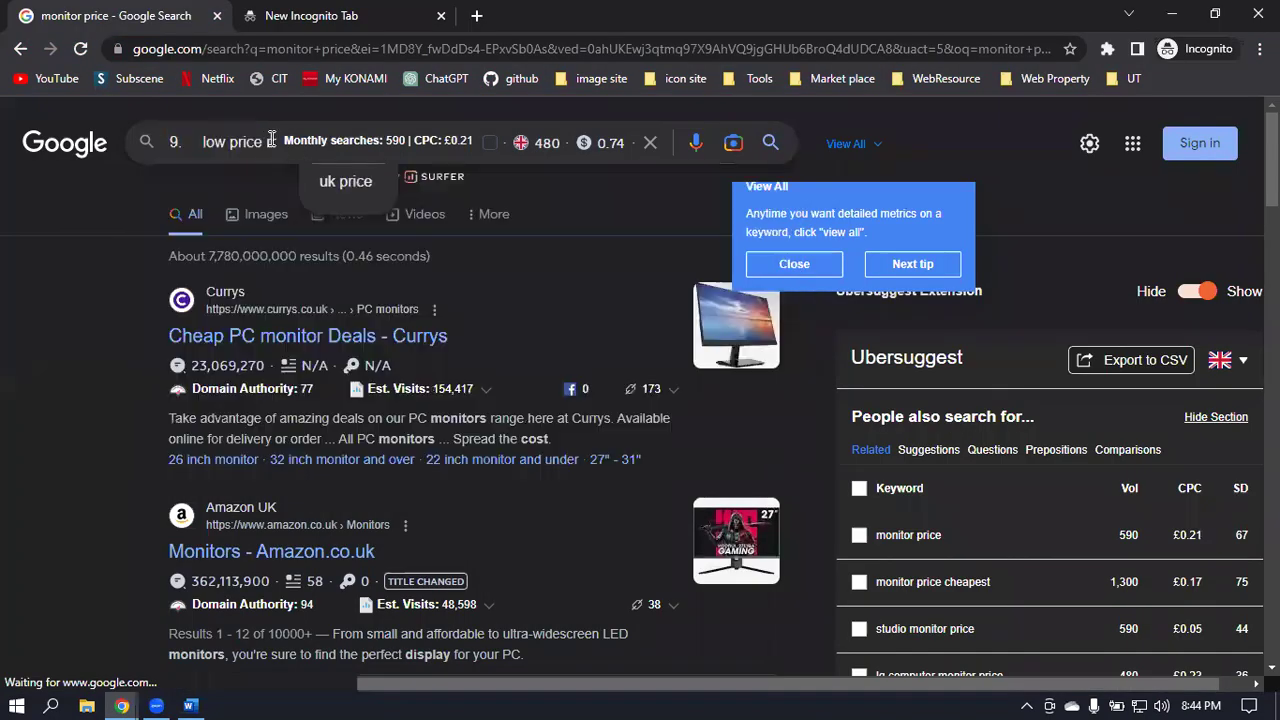
left_click(199, 145)
key("BackSpace")
key("BackSpace")
key("BackSpace")
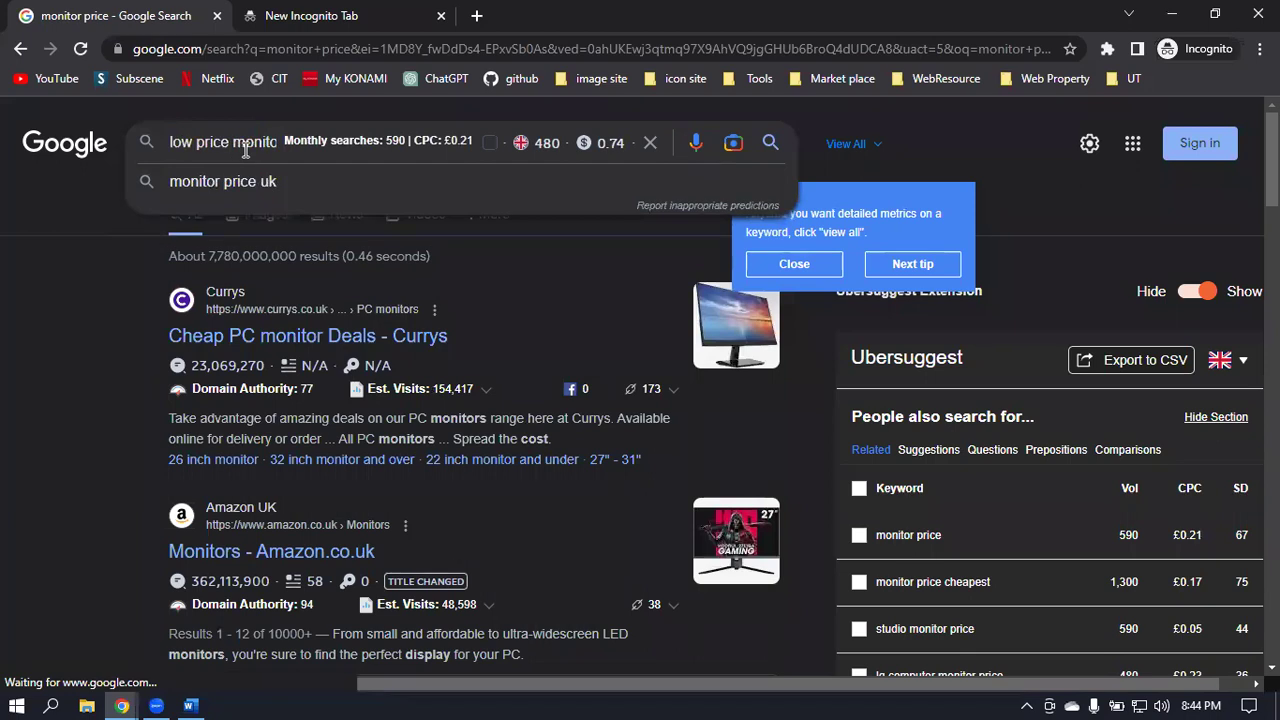
key("Return")
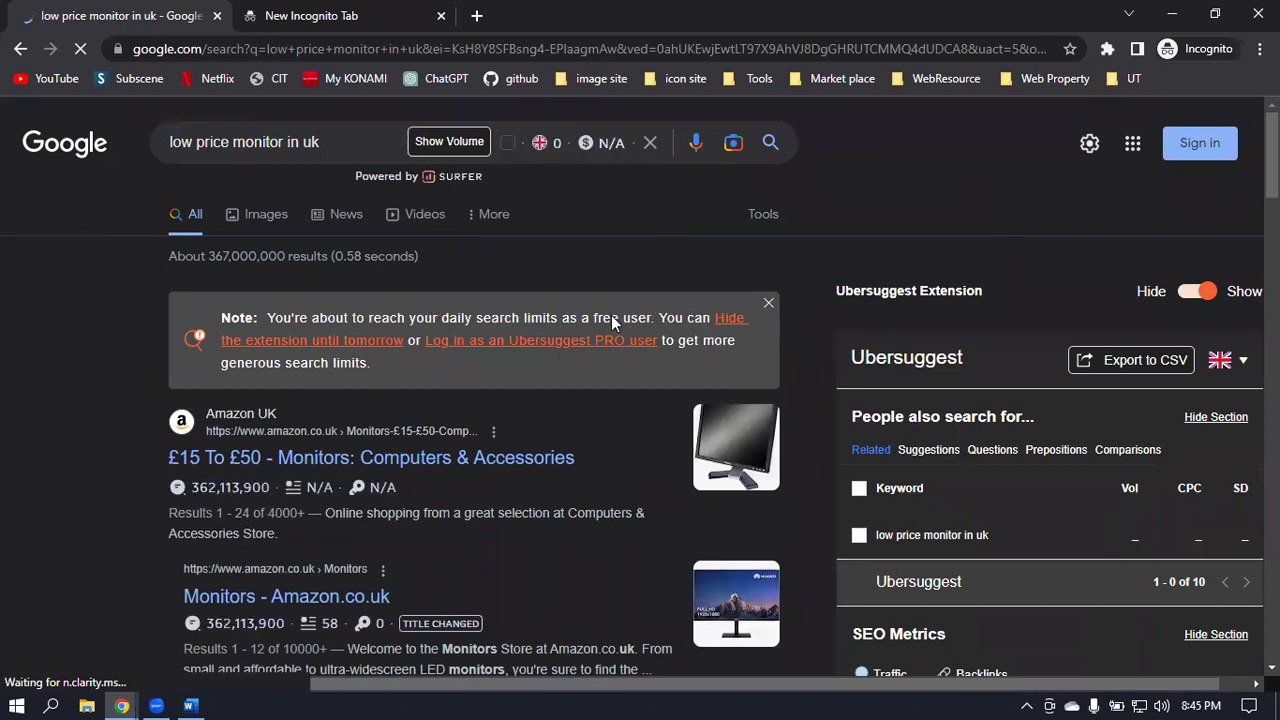
Hide the Ubersuggest extension until tomorrow and add "low price monitor in uk" to the Keyword Surfer collection.
left_click(730, 318)
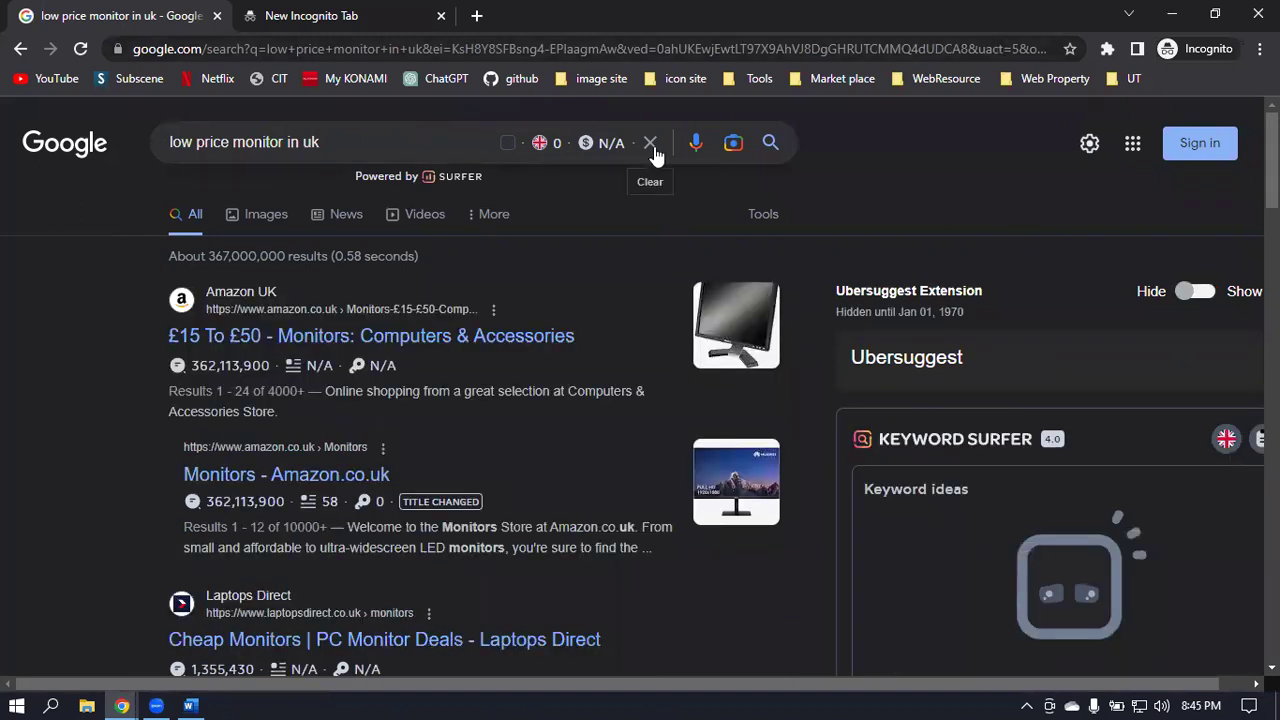
left_click(508, 143)
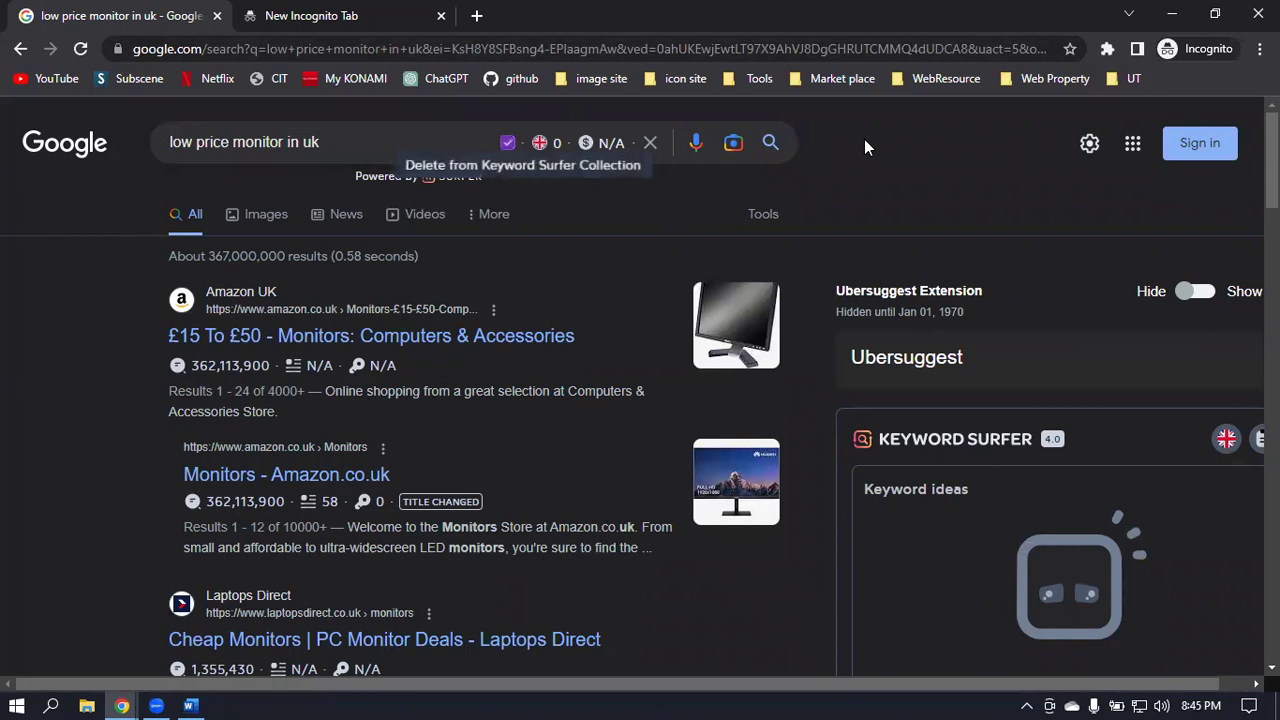
left_click(508, 143)
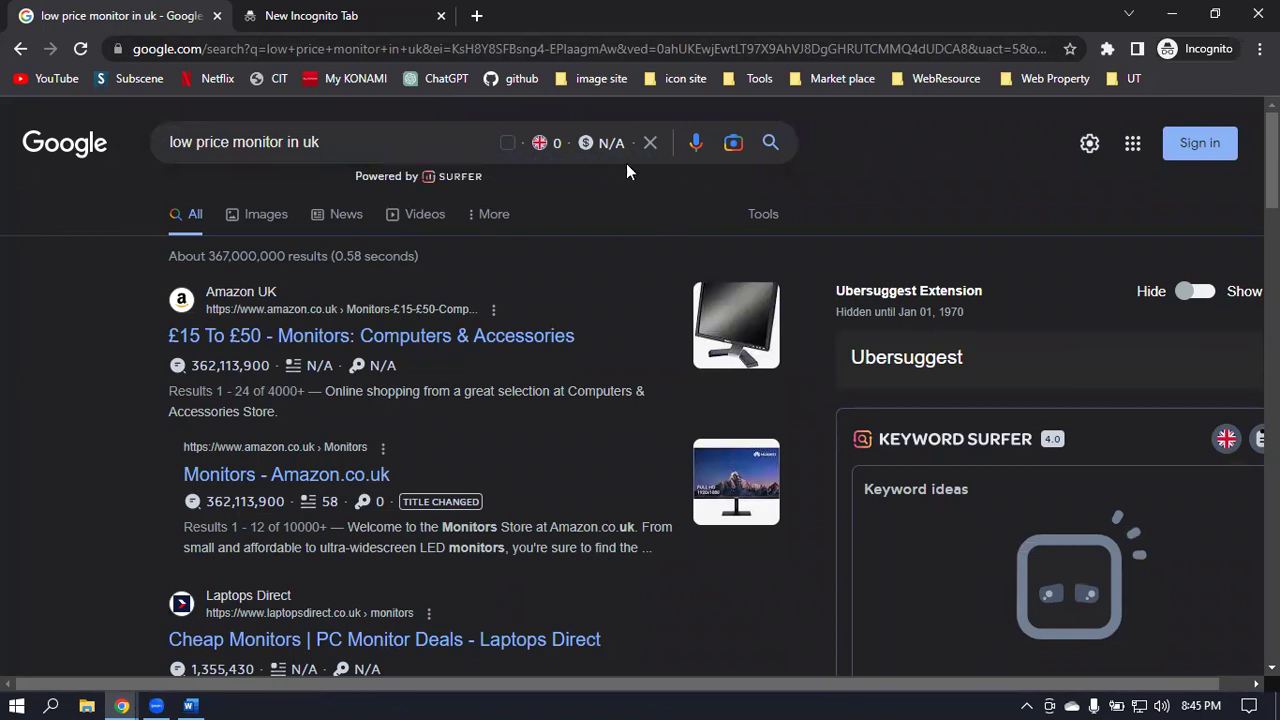
left_click(508, 143)
left_click(362, 143)
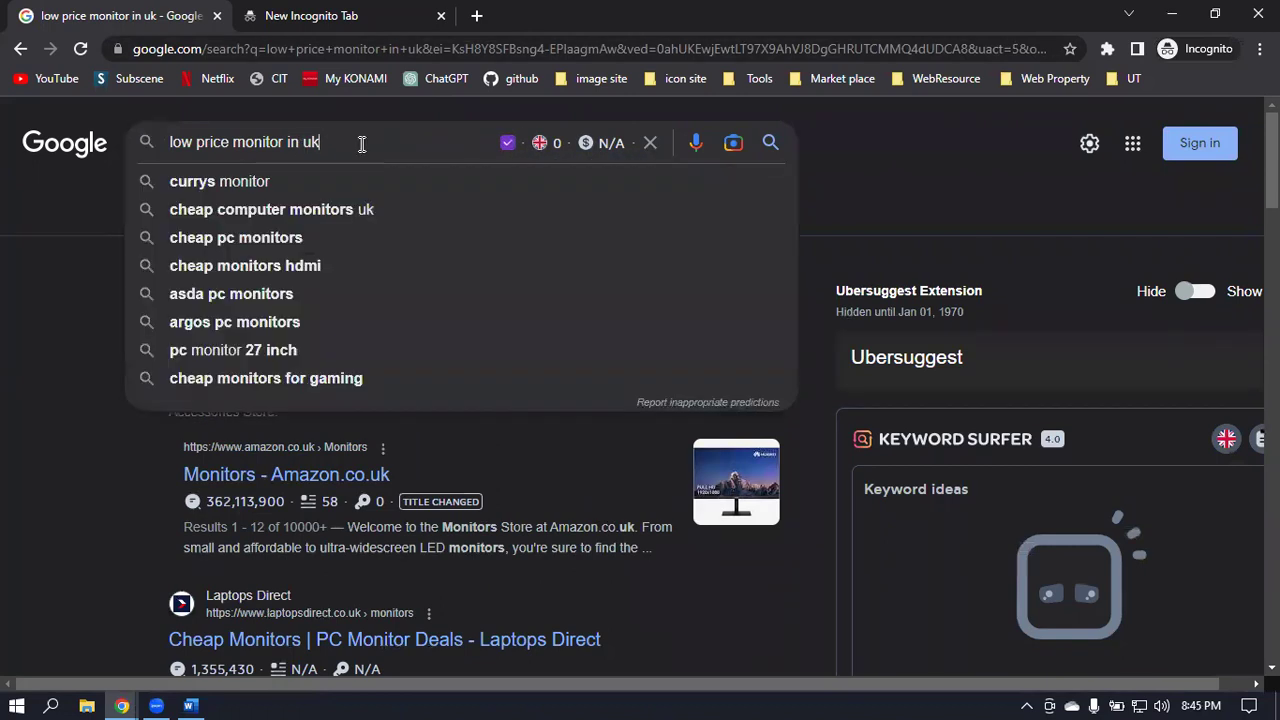
left_click(993, 181)
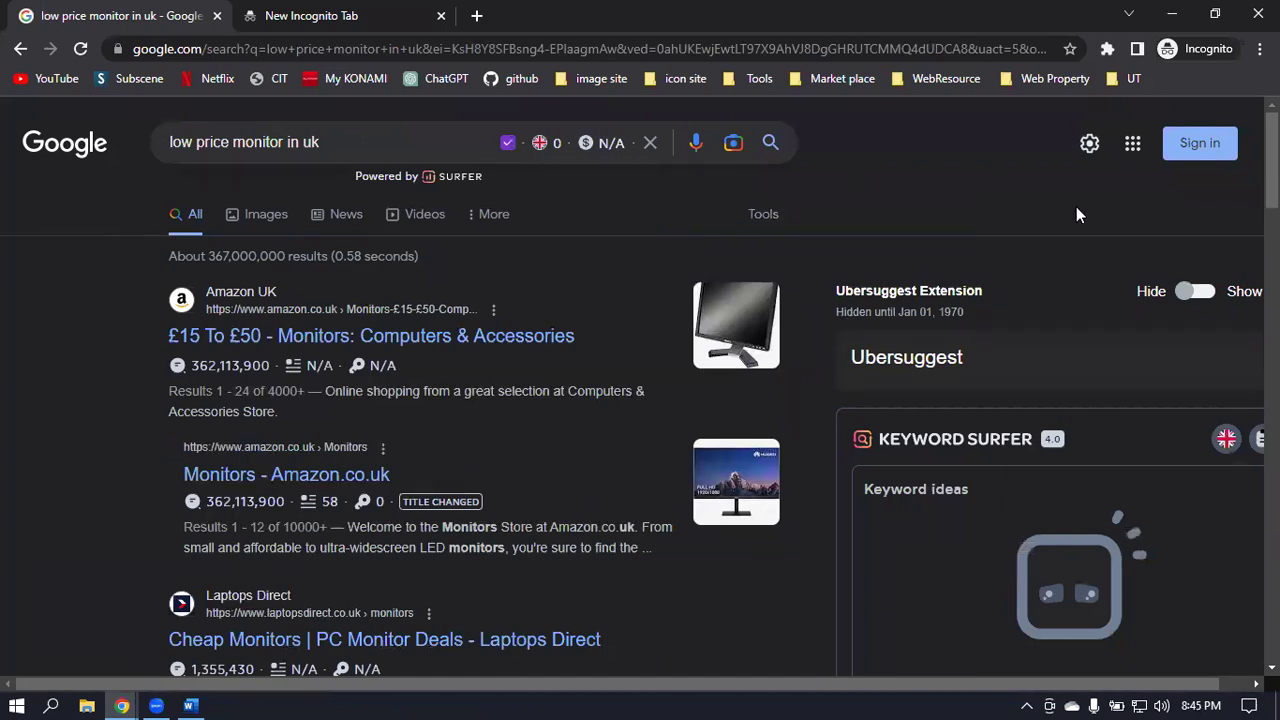
Show the Ubersuggest extension again for the "low price monitor in uk" results.
scroll(1076, 206, "down", 5)
scroll(1076, 206, "up", 4)
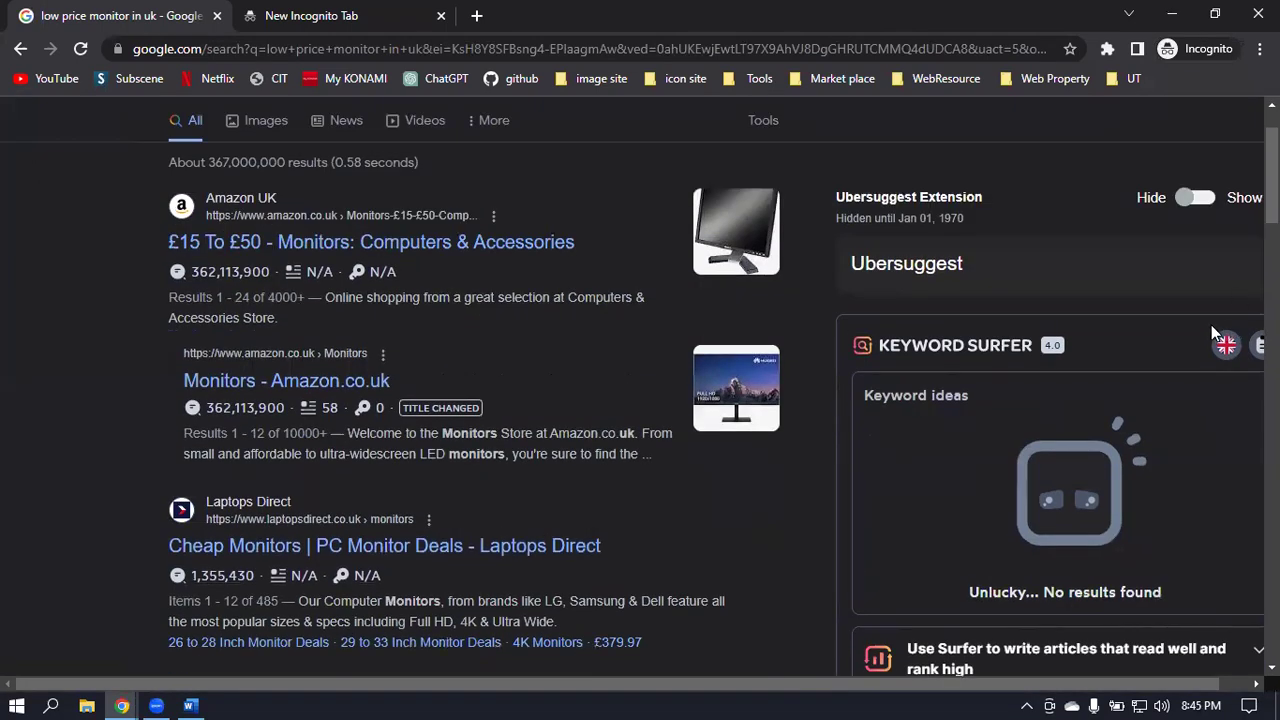
left_click(1196, 197)
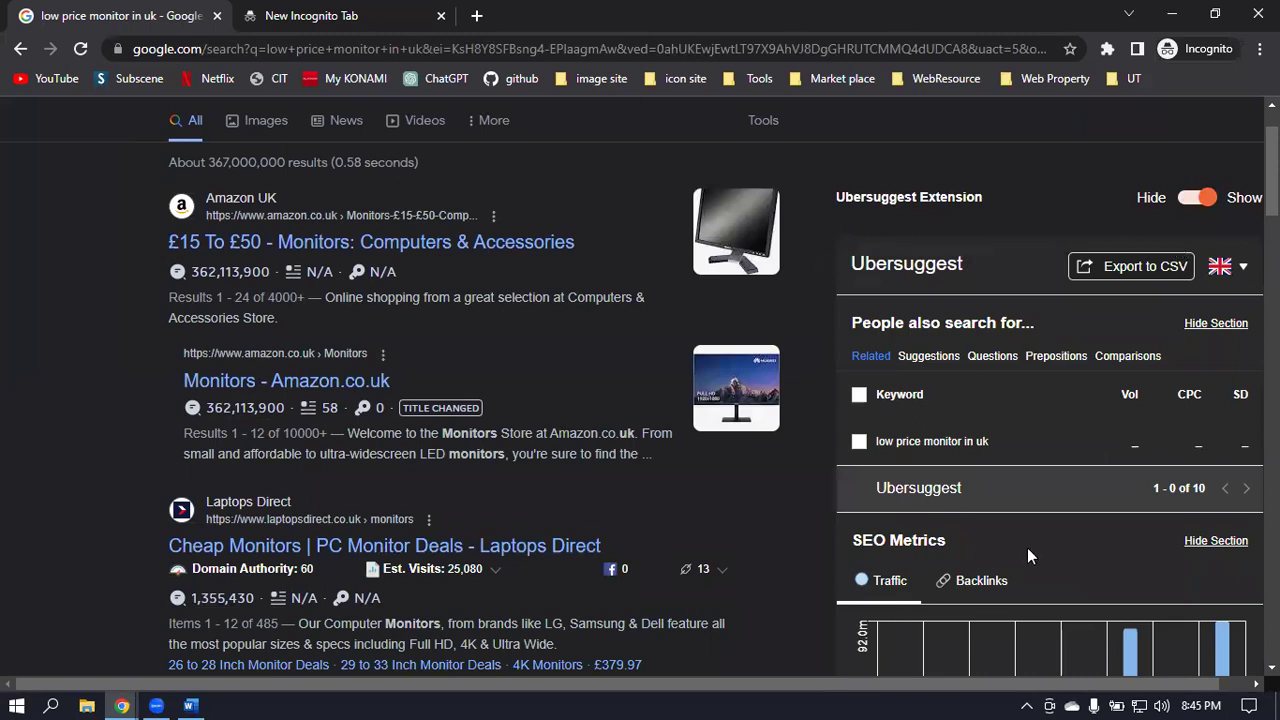
scroll(1027, 547, "up", 1)
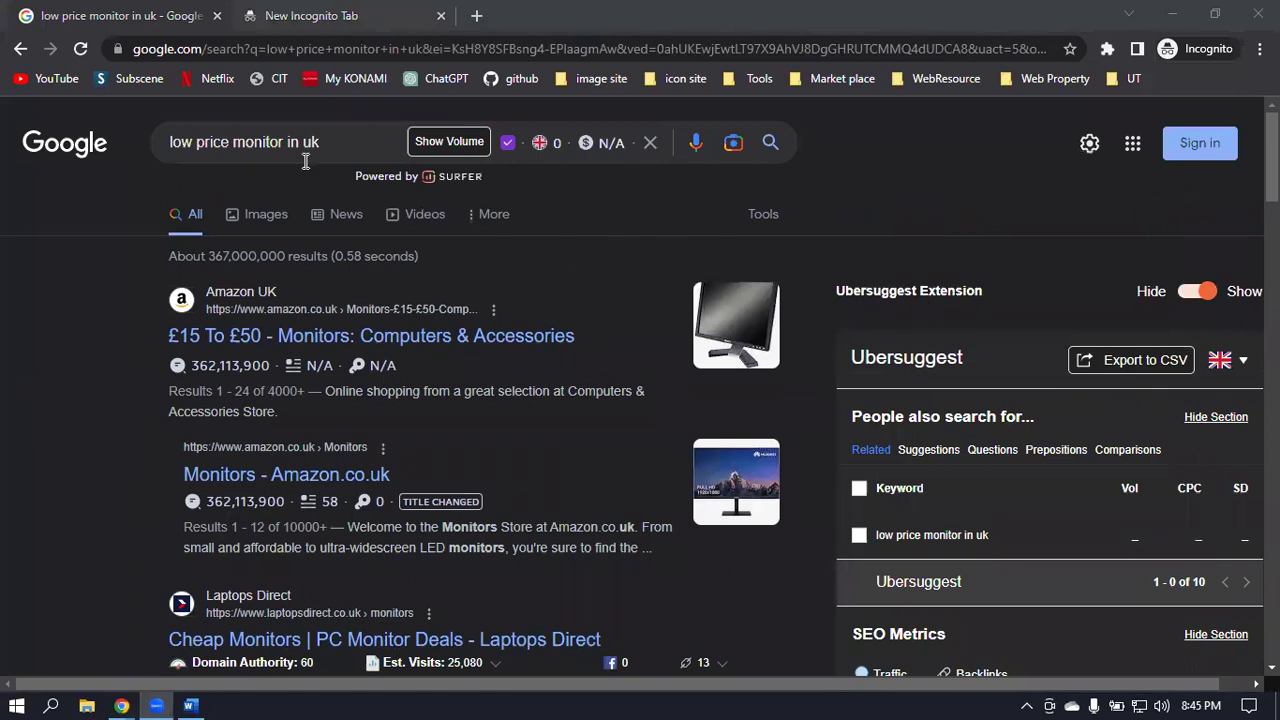
Show the search volume for "low price monitor in uk" and search Google for "allintitle:low price monitor in uk".
left_click(463, 148)
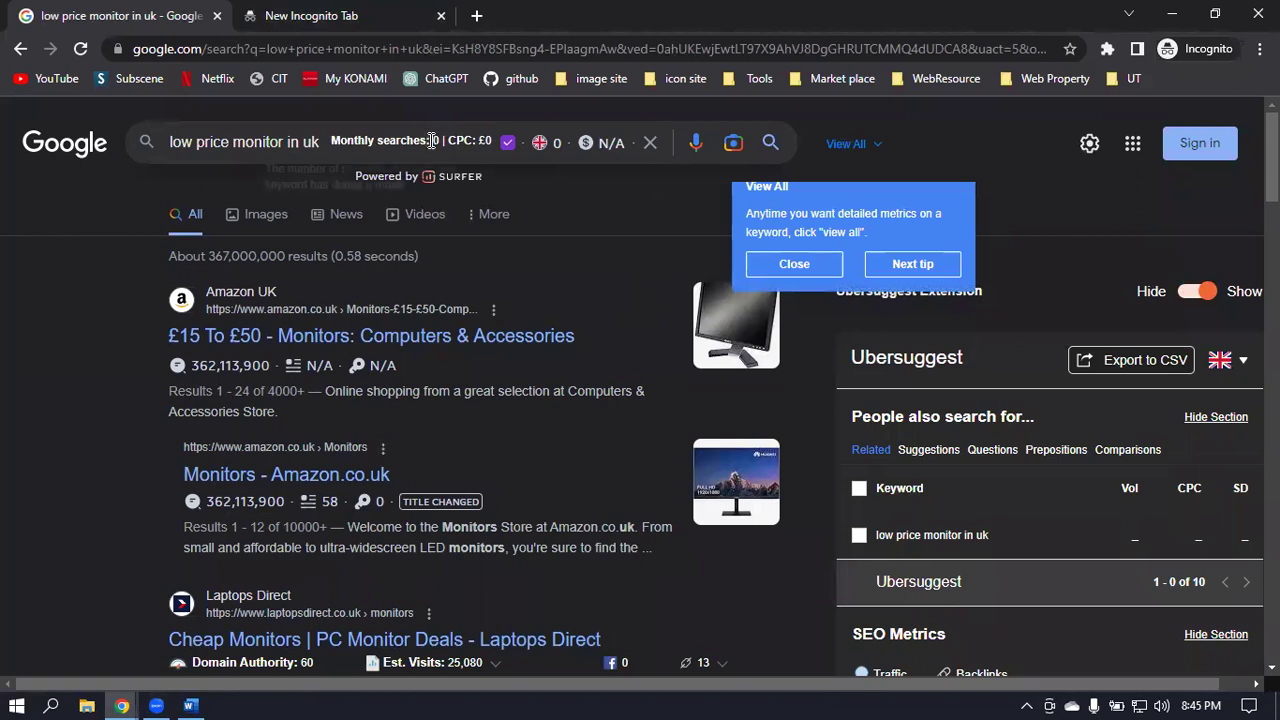
left_click(170, 140)
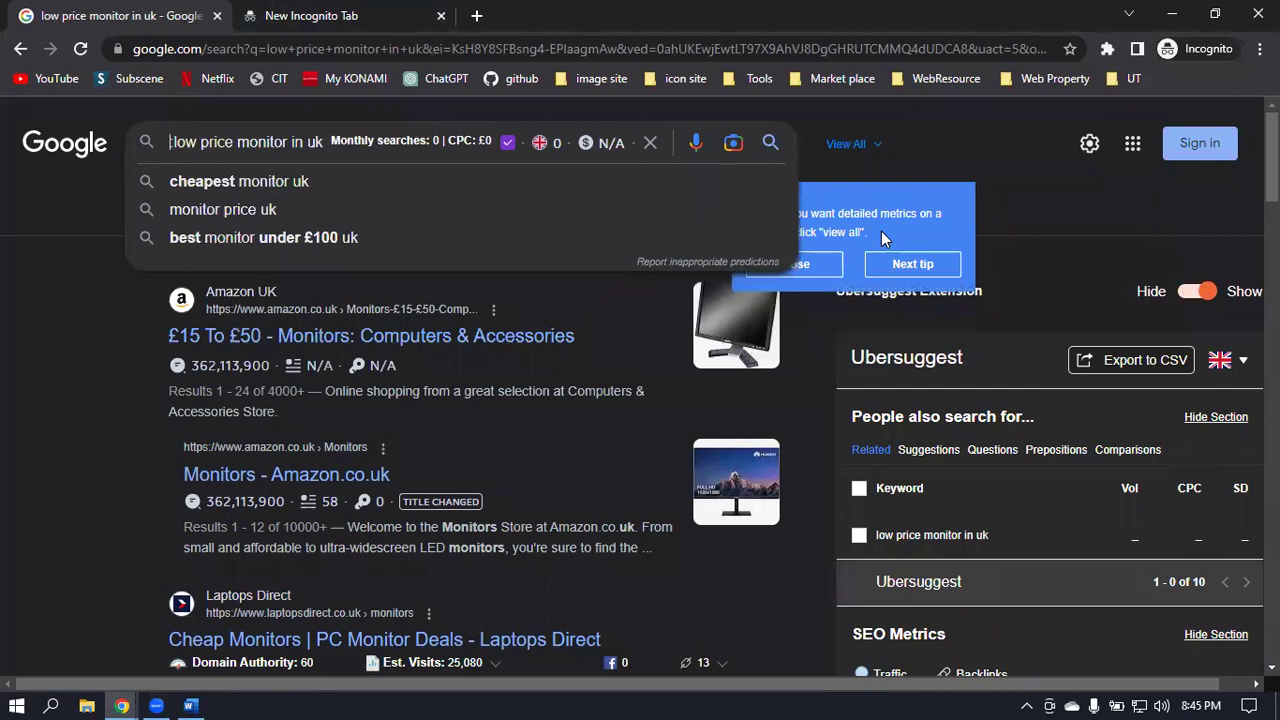
type("all")
type("inti")
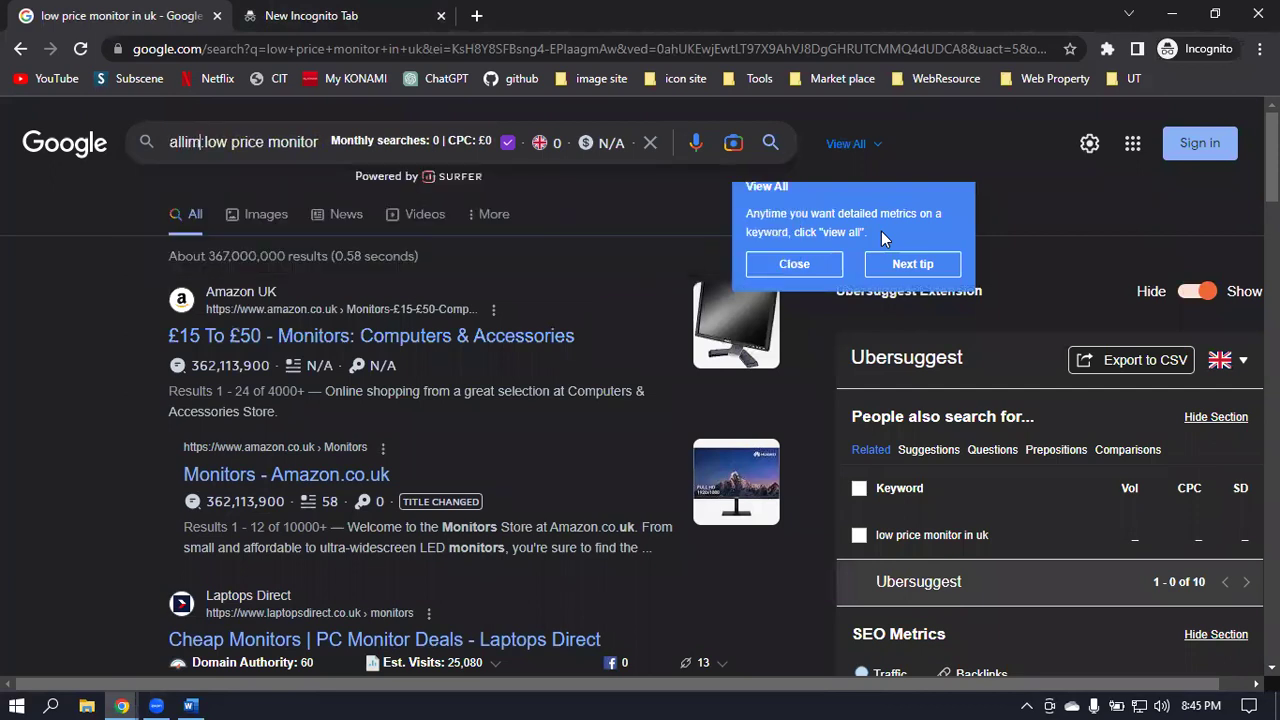
type("tle:")
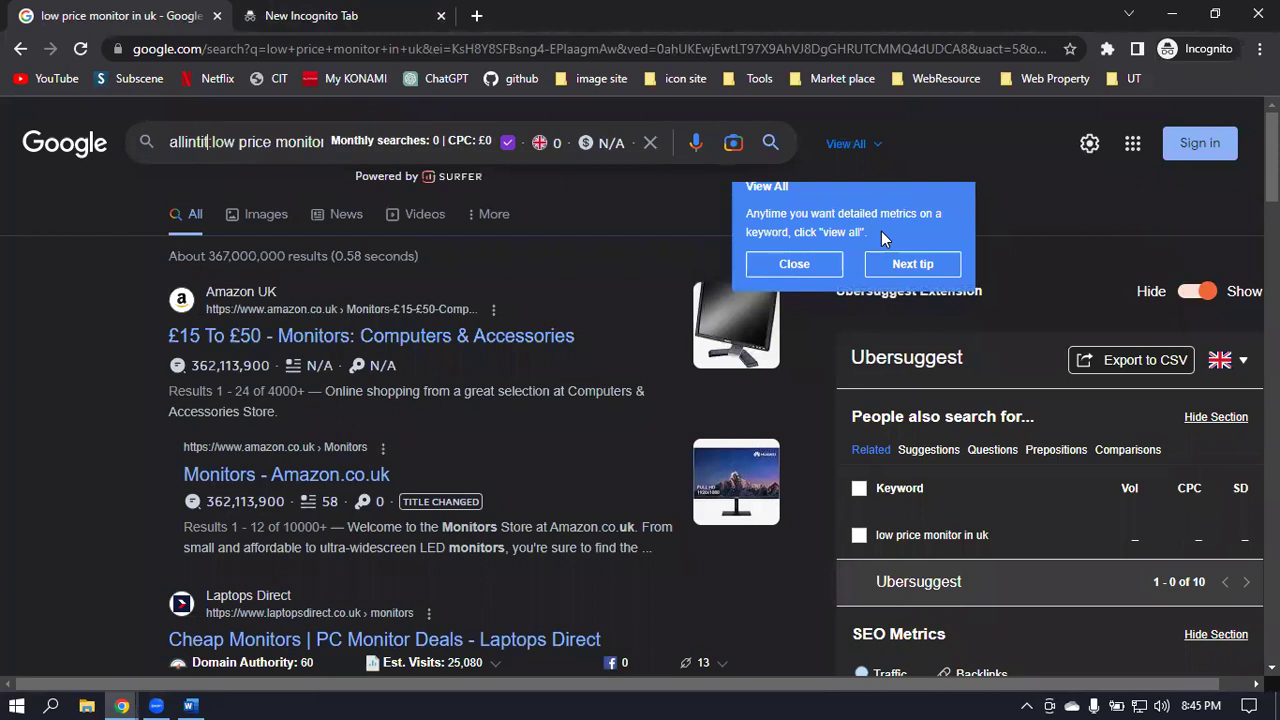
key("Return")
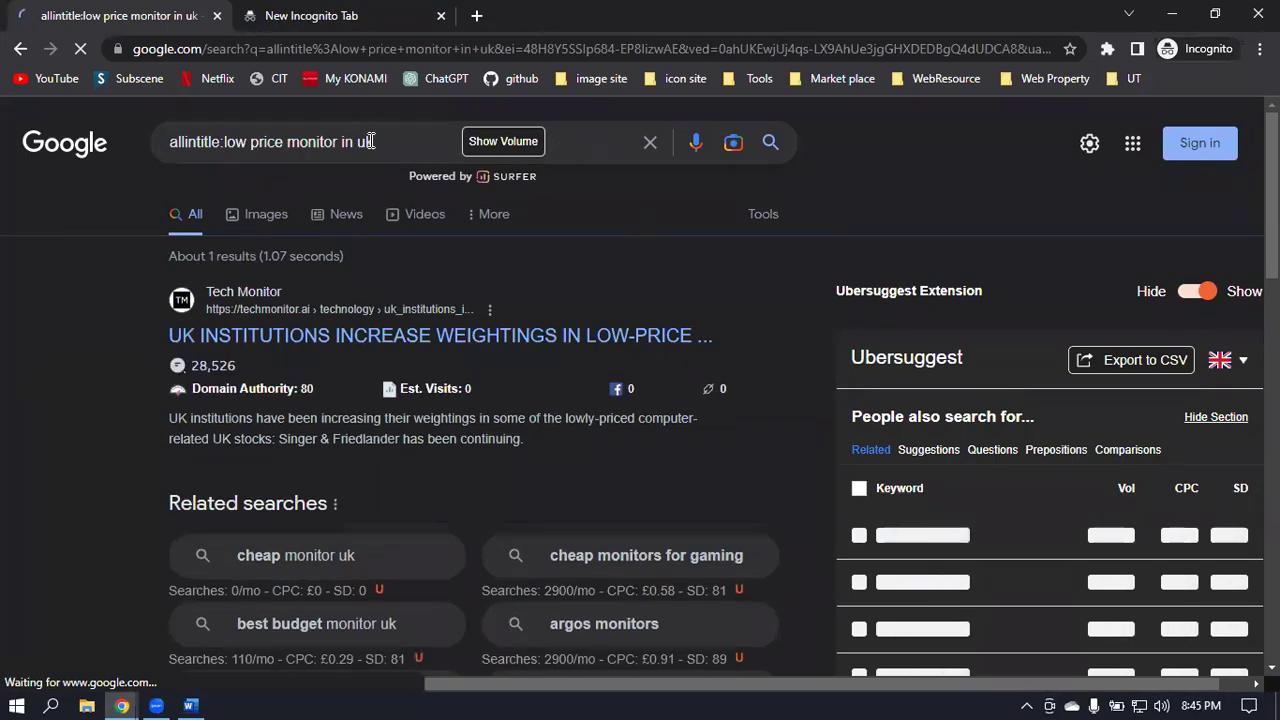
Copy "low price monitor in uk" from the Google query and paste it into keyword cell K6 of the off-page SEO sheet.
left_click_drag(374, 142, 222, 143)
key("ctrl+c")
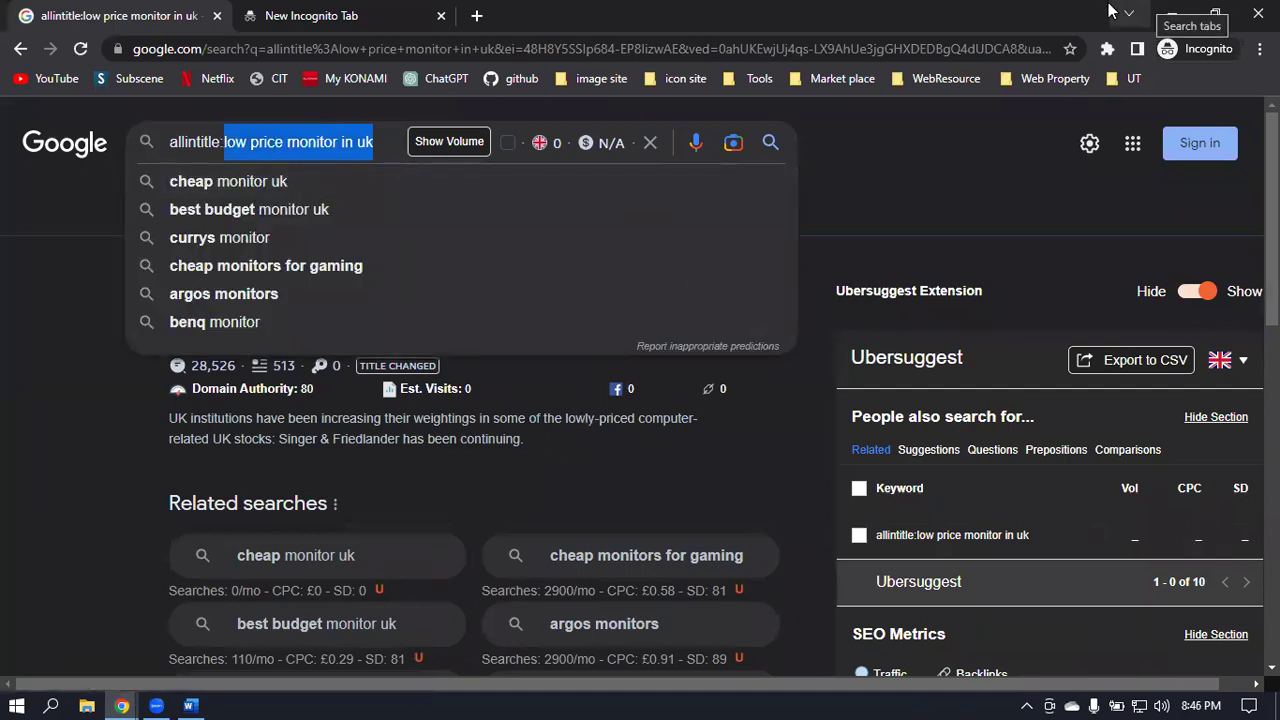
key("alt+Tab")
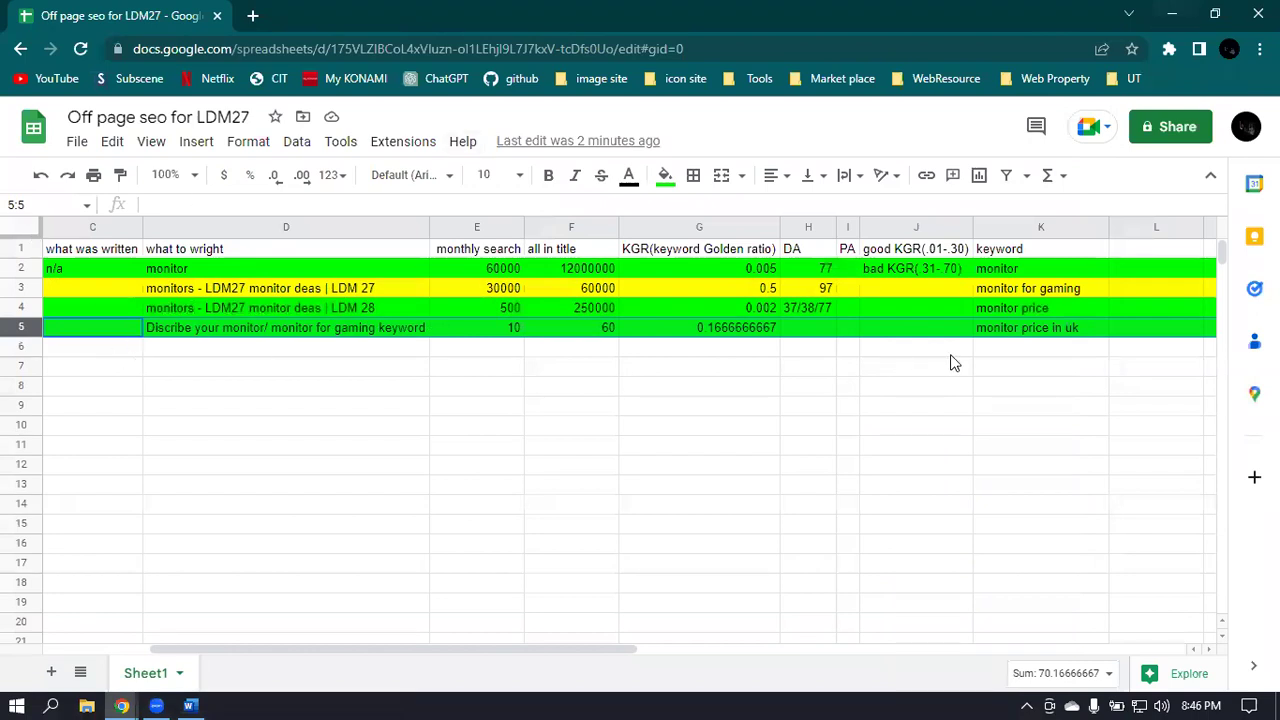
left_click(1018, 350)
double_click(1013, 346)
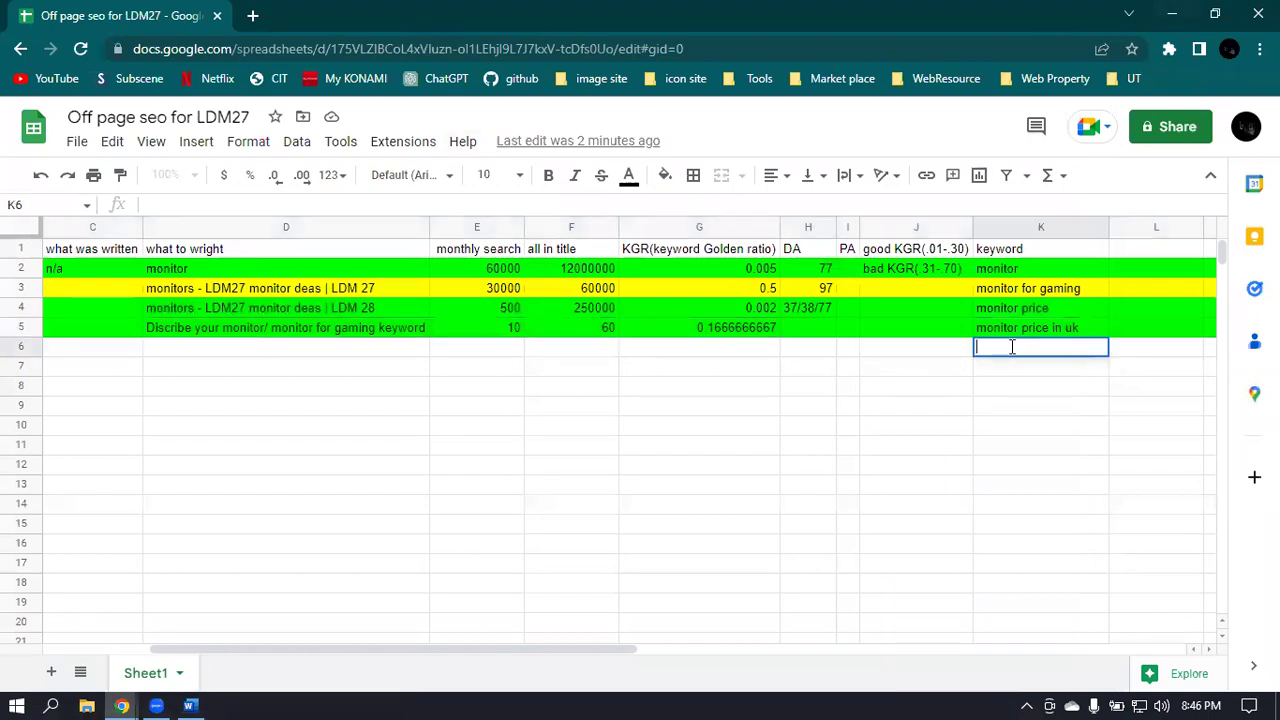
key("ctrl+v")
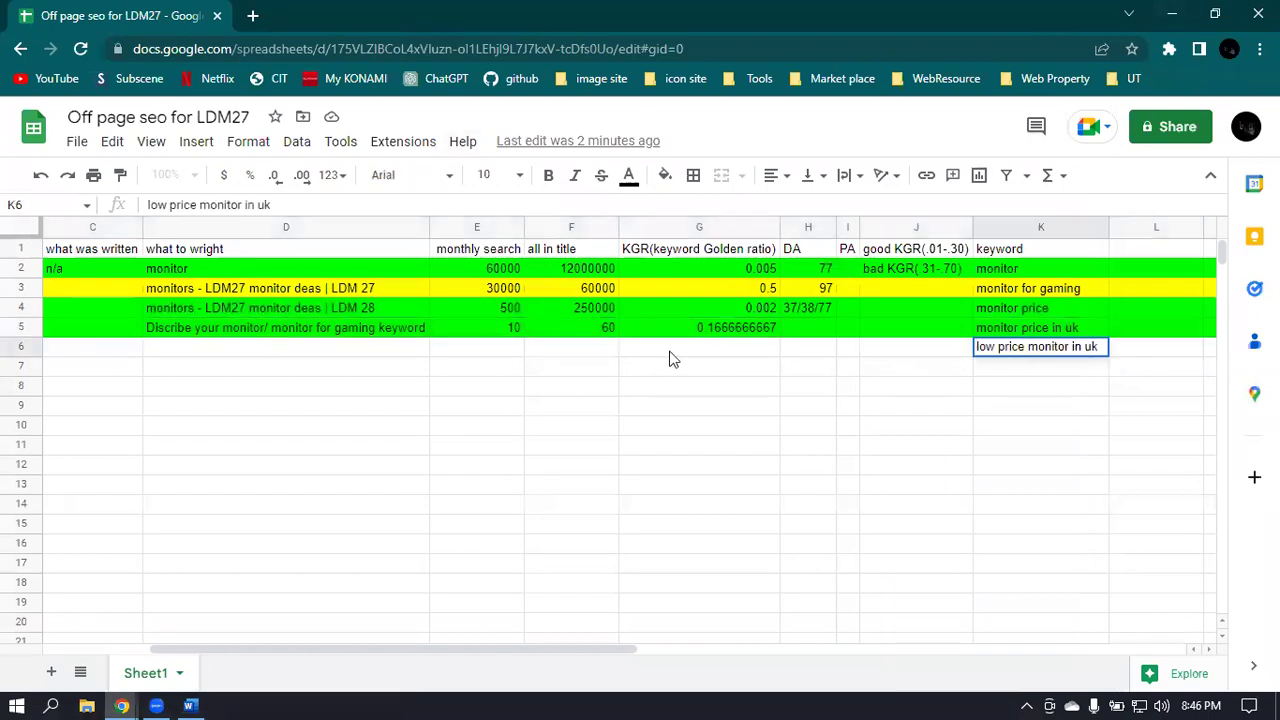
Enter 1 as the all in title count and 0 as the monthly search for the keyword in row 6.
left_click(672, 358)
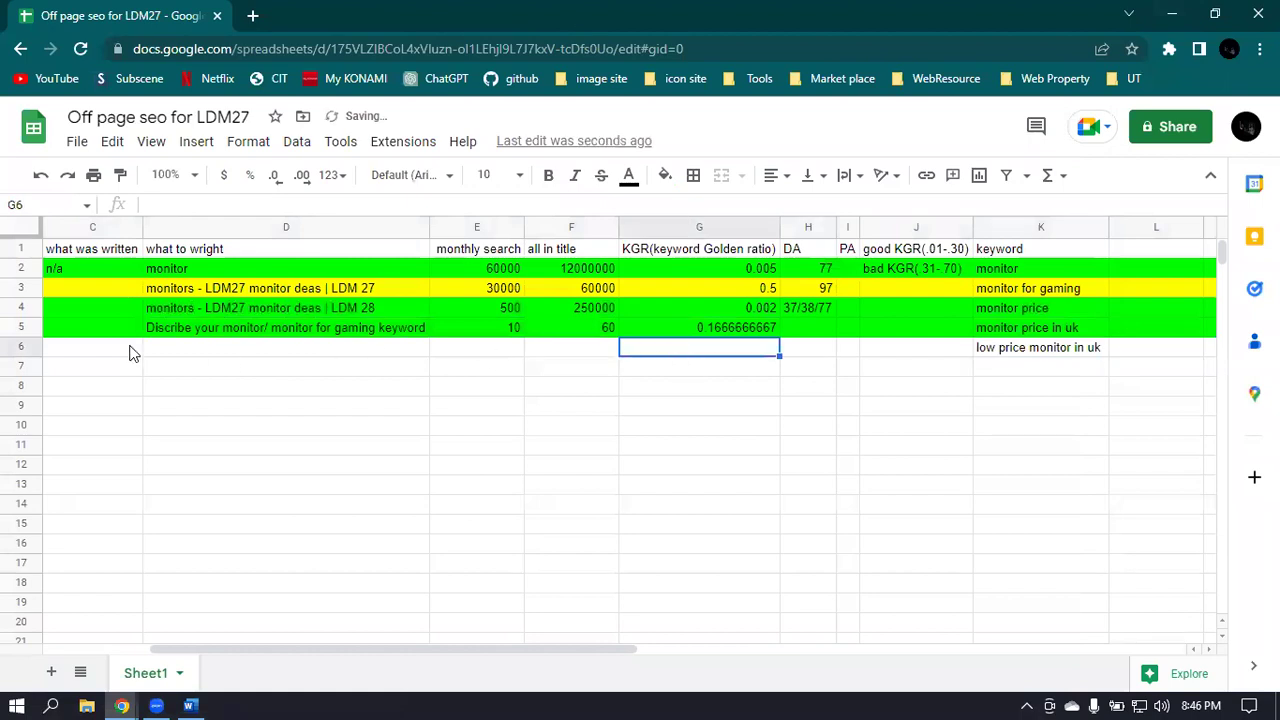
double_click(597, 347)
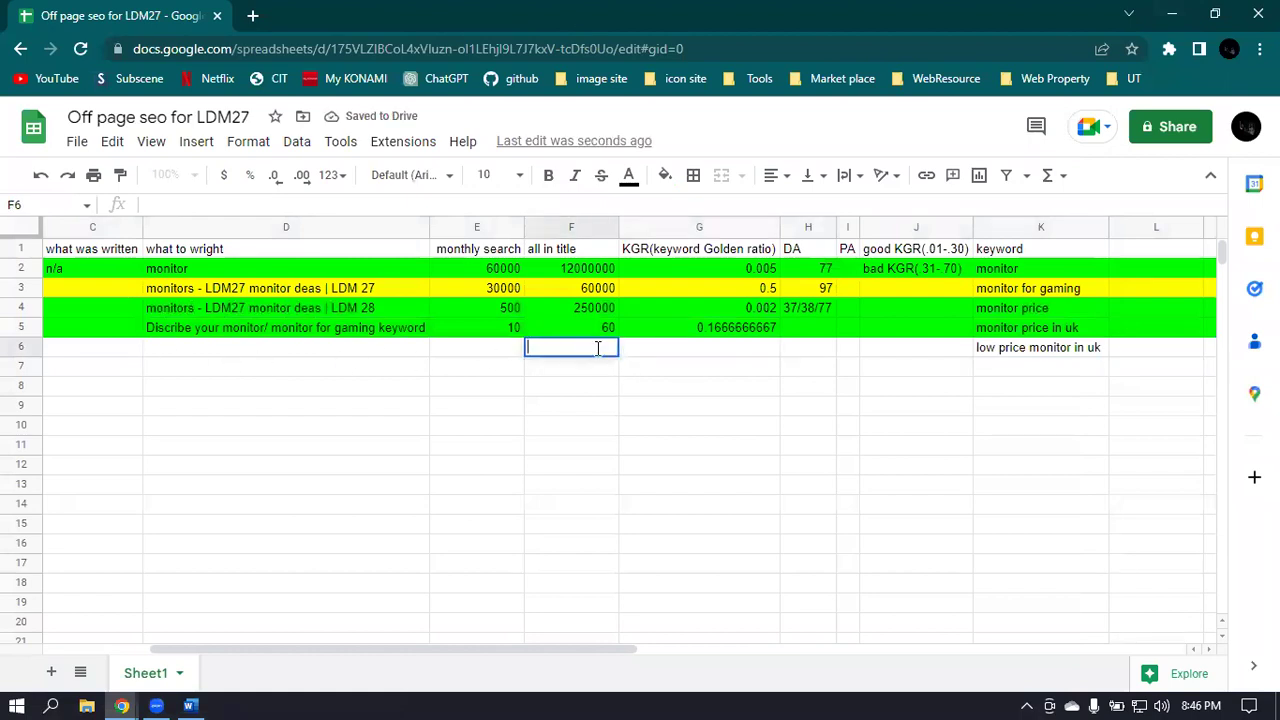
left_click(490, 348)
double_click(490, 347)
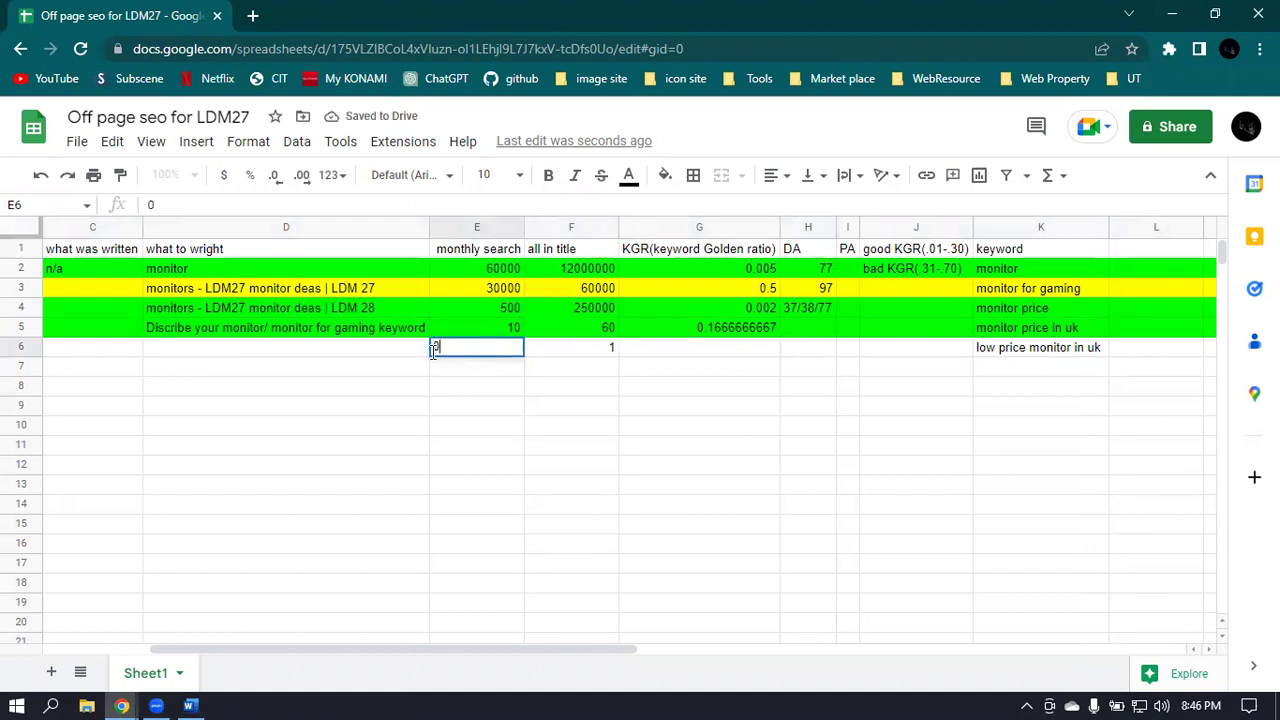
Fill the whole of row 6 with red and select its empty KGR cell, G6.
left_click(20, 346)
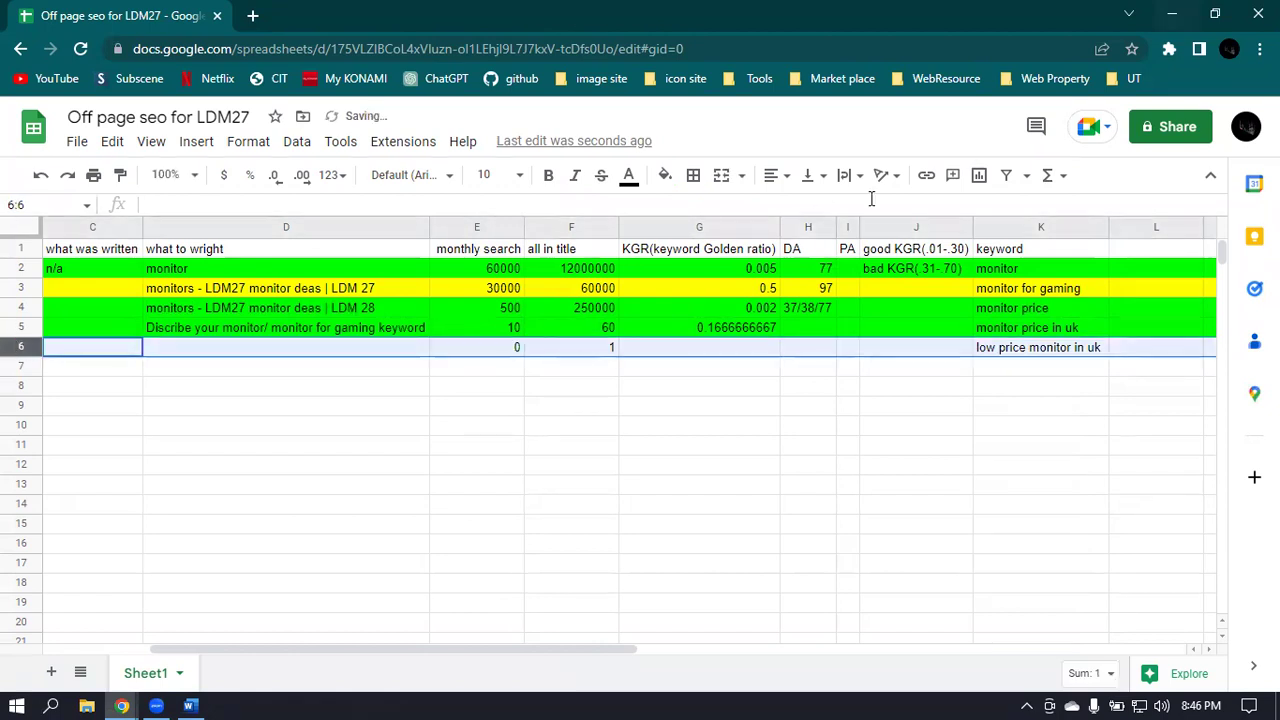
left_click(663, 177)
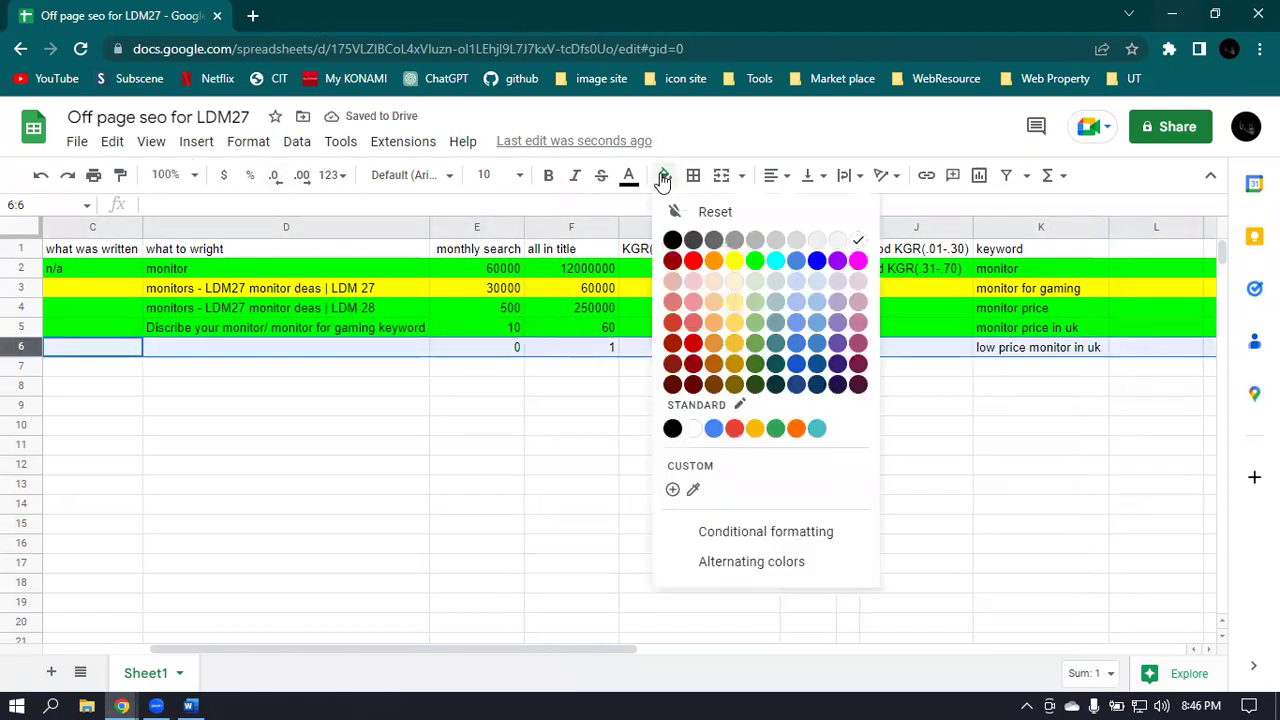
left_click(692, 263)
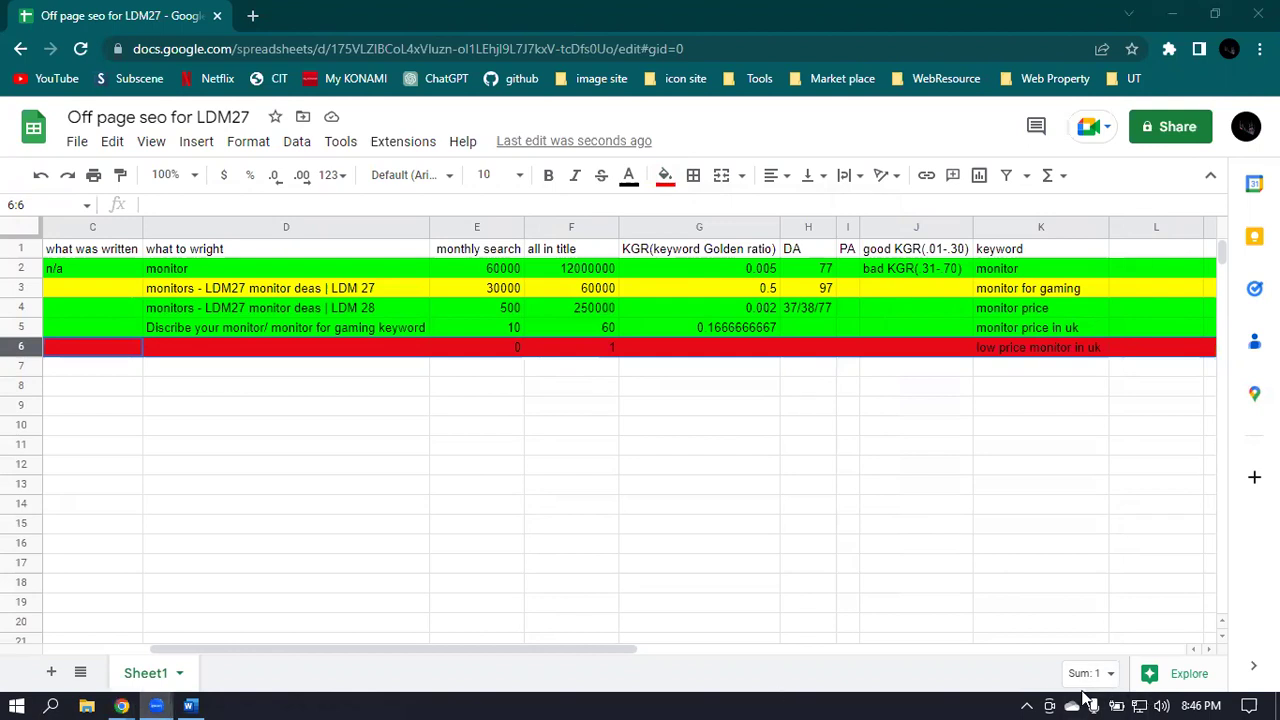
left_click_drag(242, 649, 143, 651)
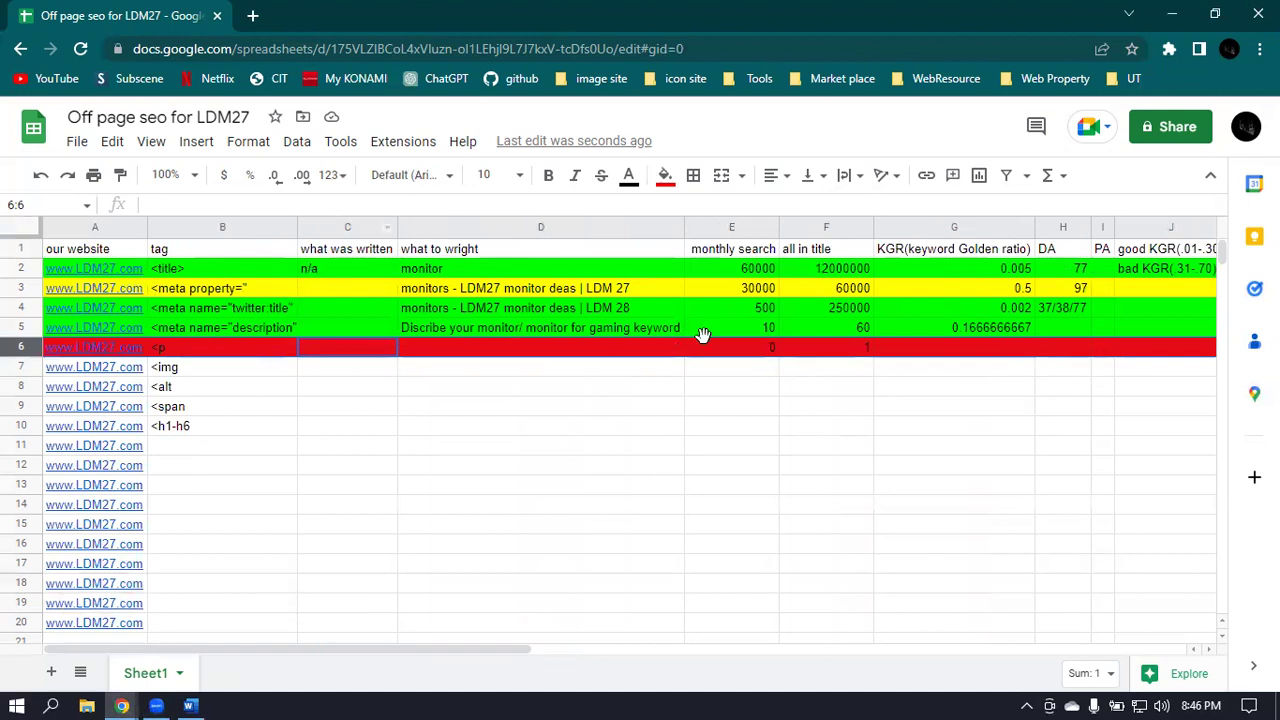
left_click(1030, 347)
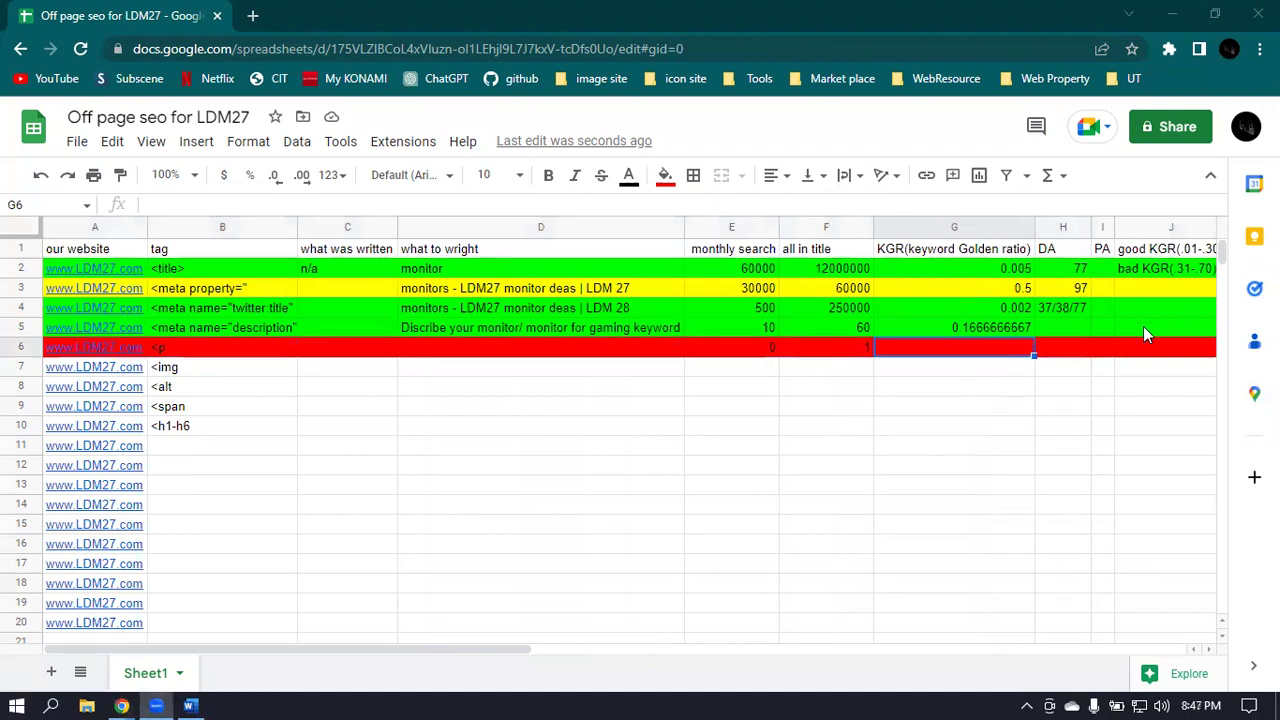
Open temp-mail.org/en/ in a new browser tab.
left_click(252, 15)
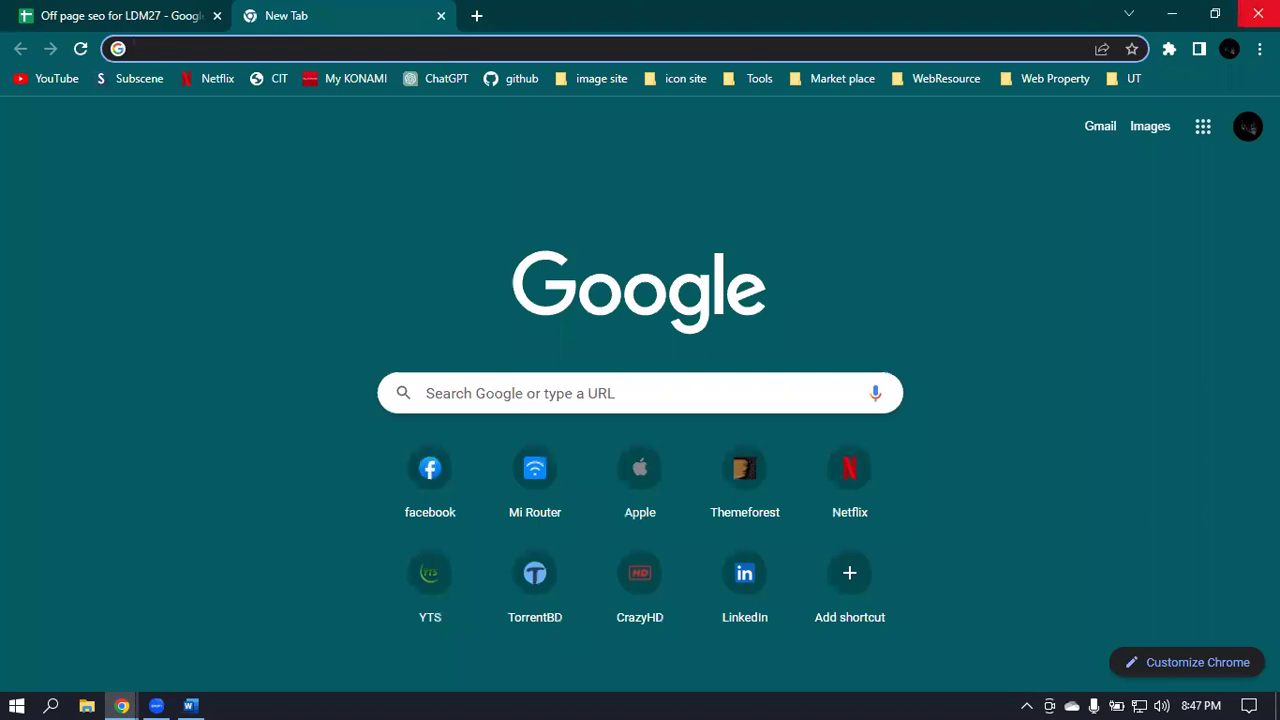
type("tem")
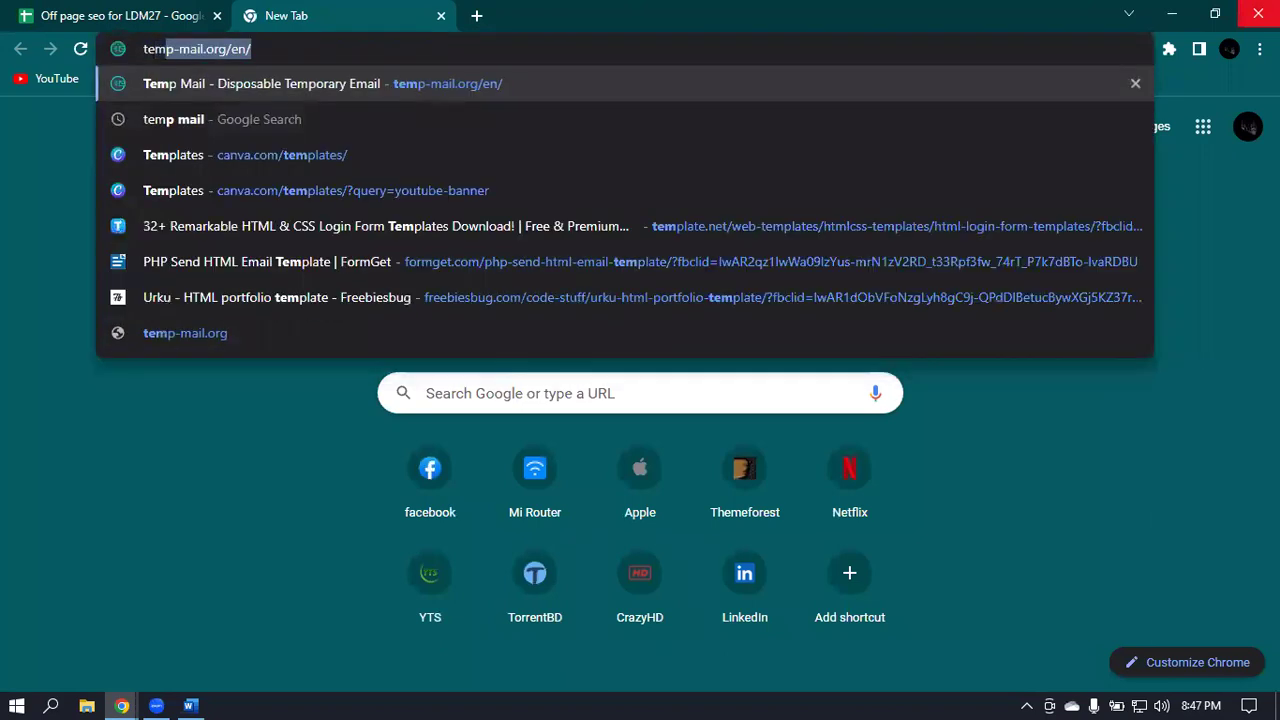
key("Return")
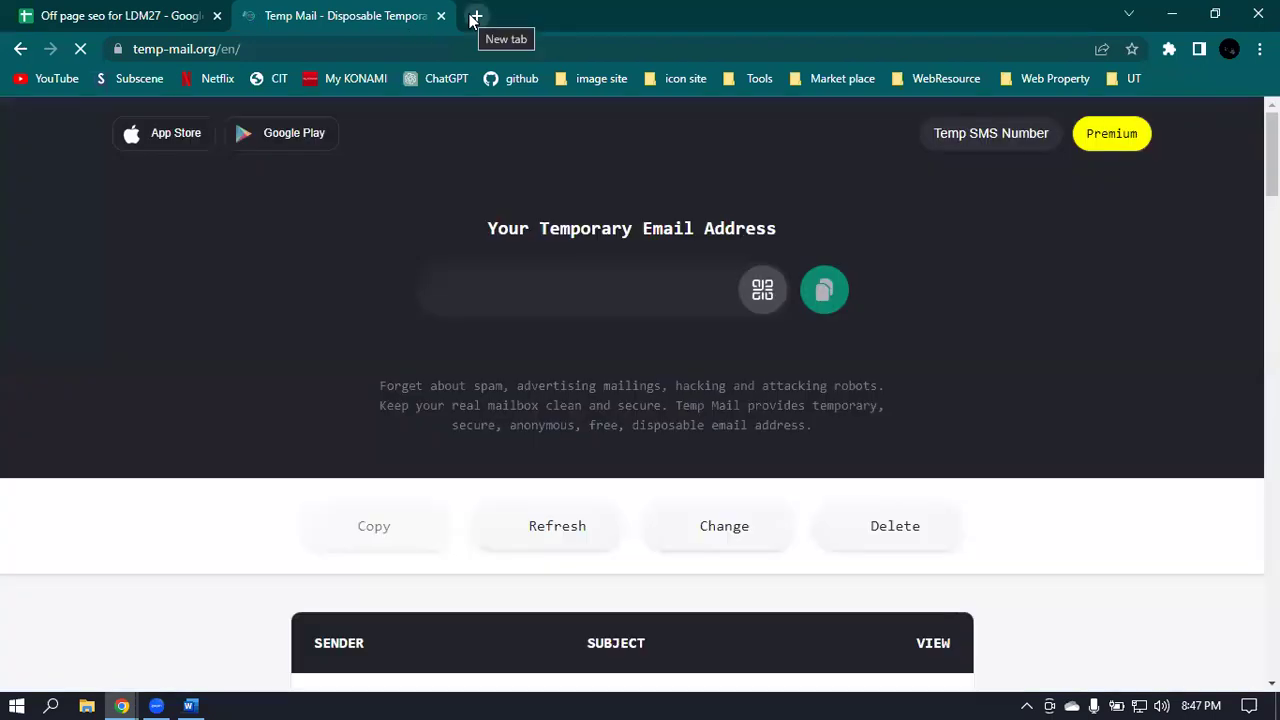
Search for "fake name generator" in another new tab and open fakenamegenerator.com, checking the Temp Mail page in between.
left_click(476, 15)
type("fal")
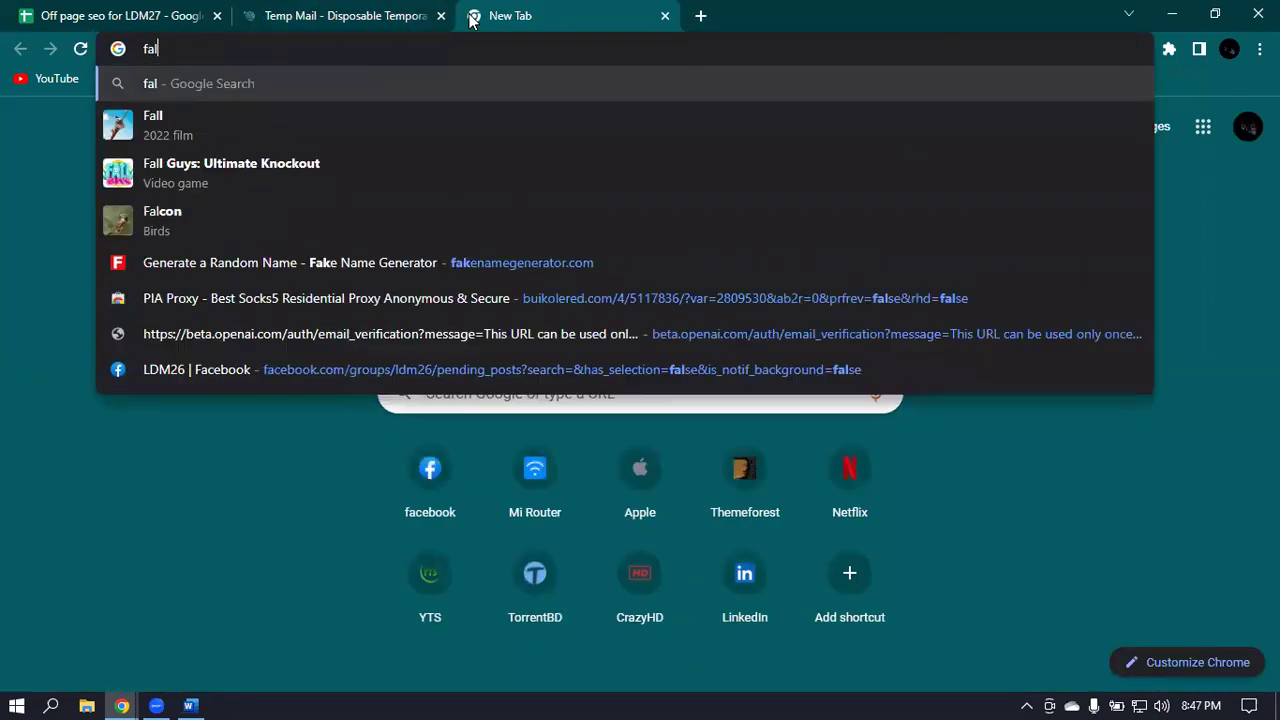
key("BackSpace")
type("ke")
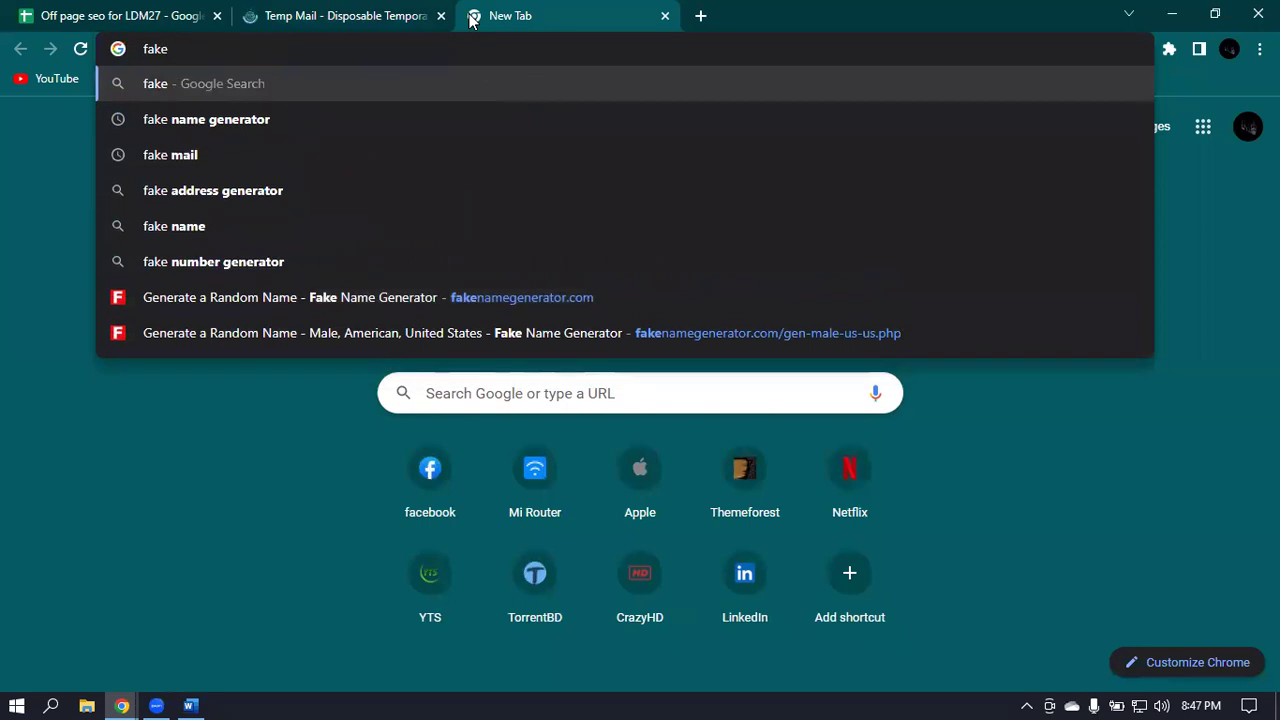
key("Down")
key("Return")
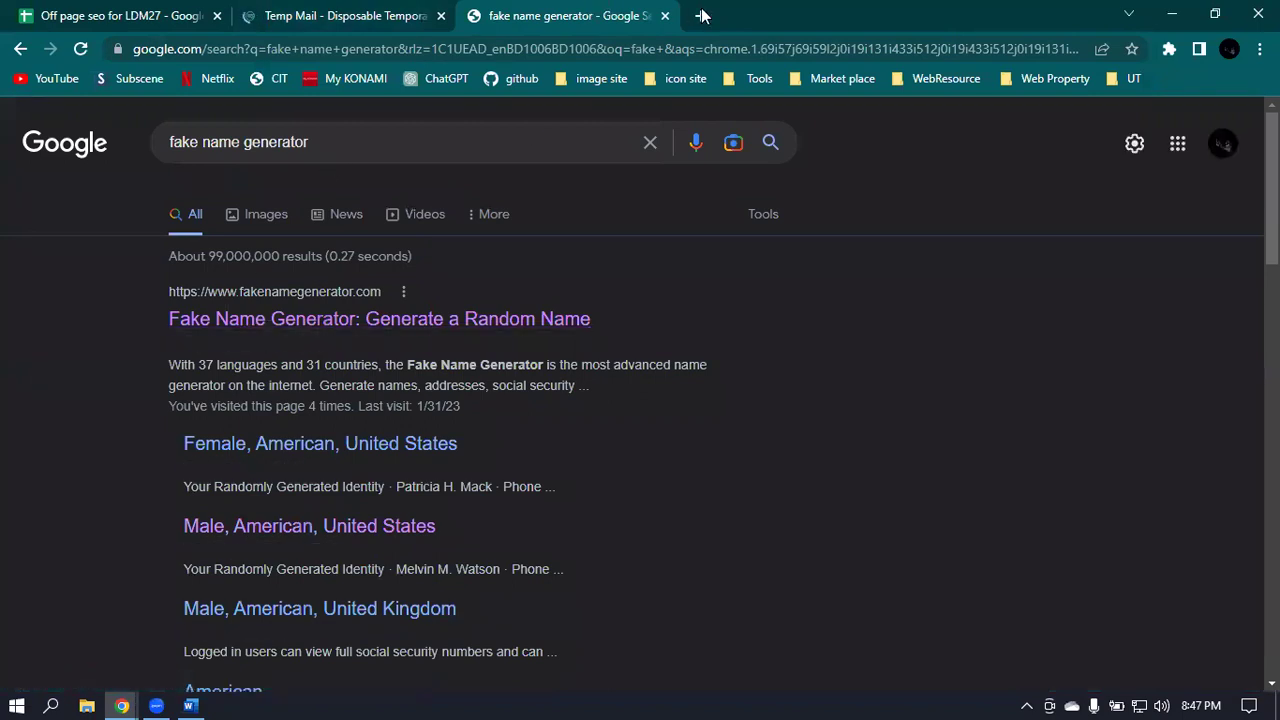
left_click(319, 20)
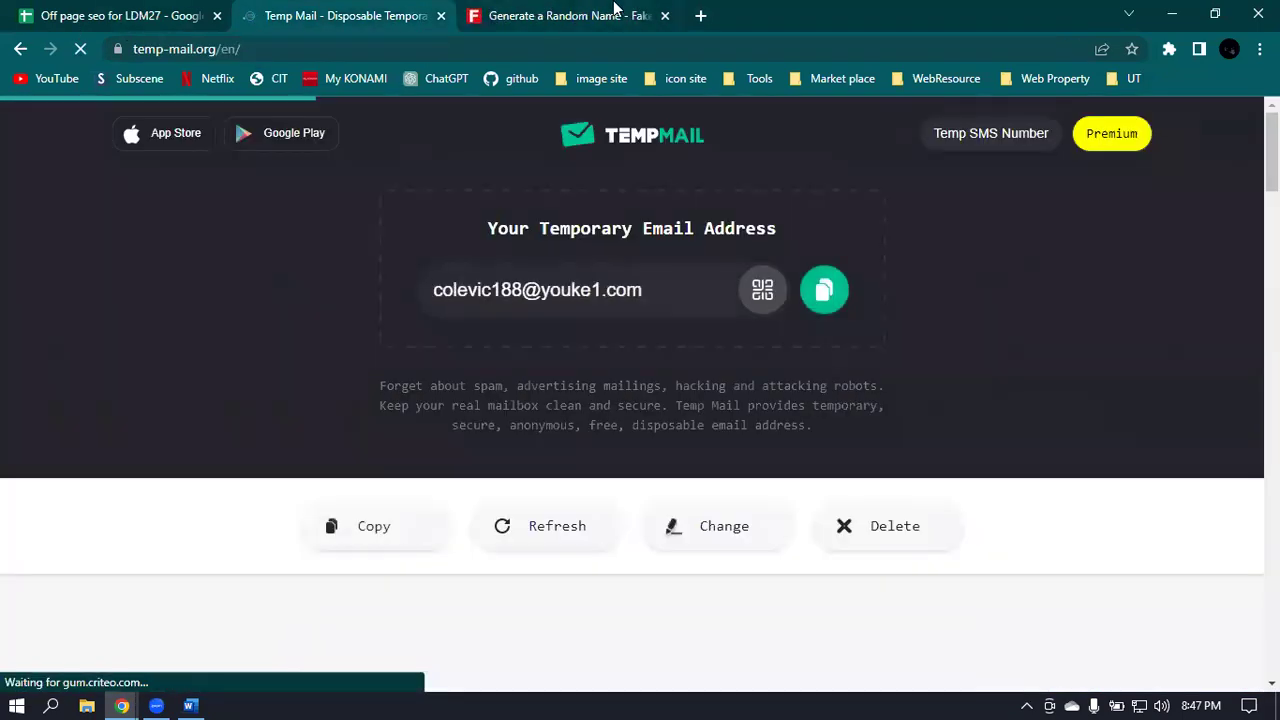
left_click(507, 18)
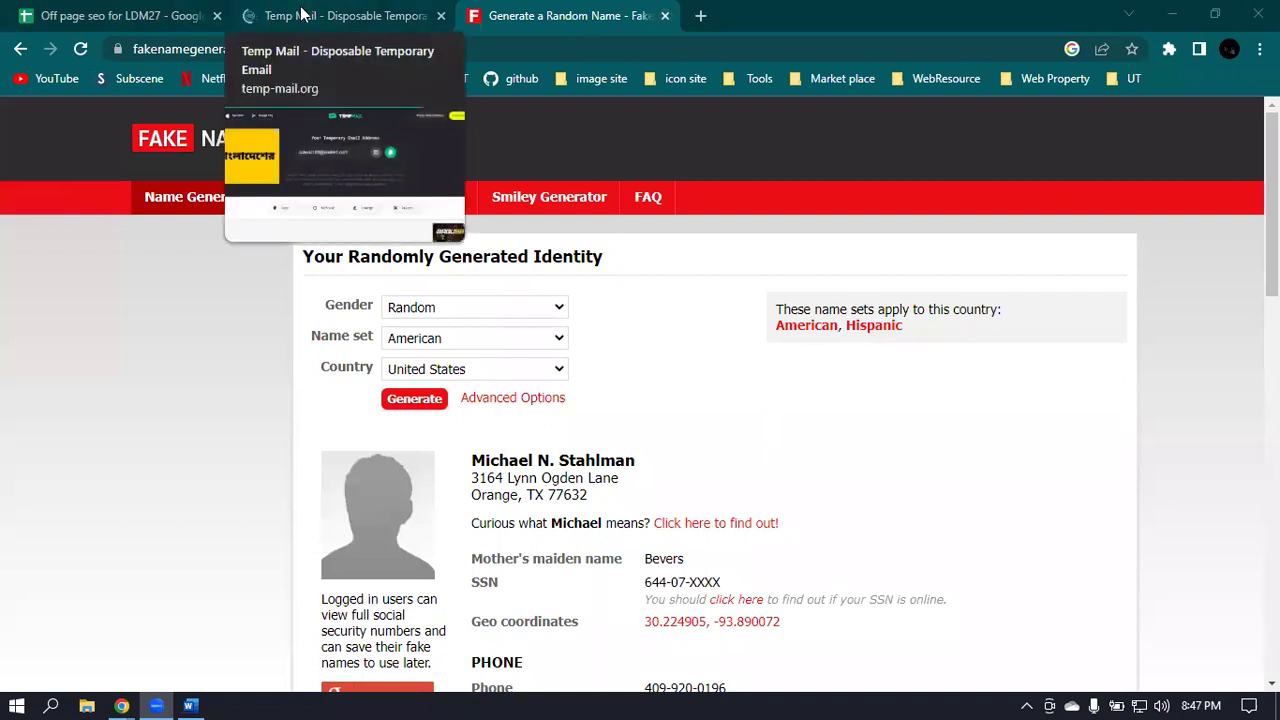
Set the identity generator's gender to Male and its name set to Brazil.
left_click(428, 310)
left_click(422, 343)
left_click(476, 340)
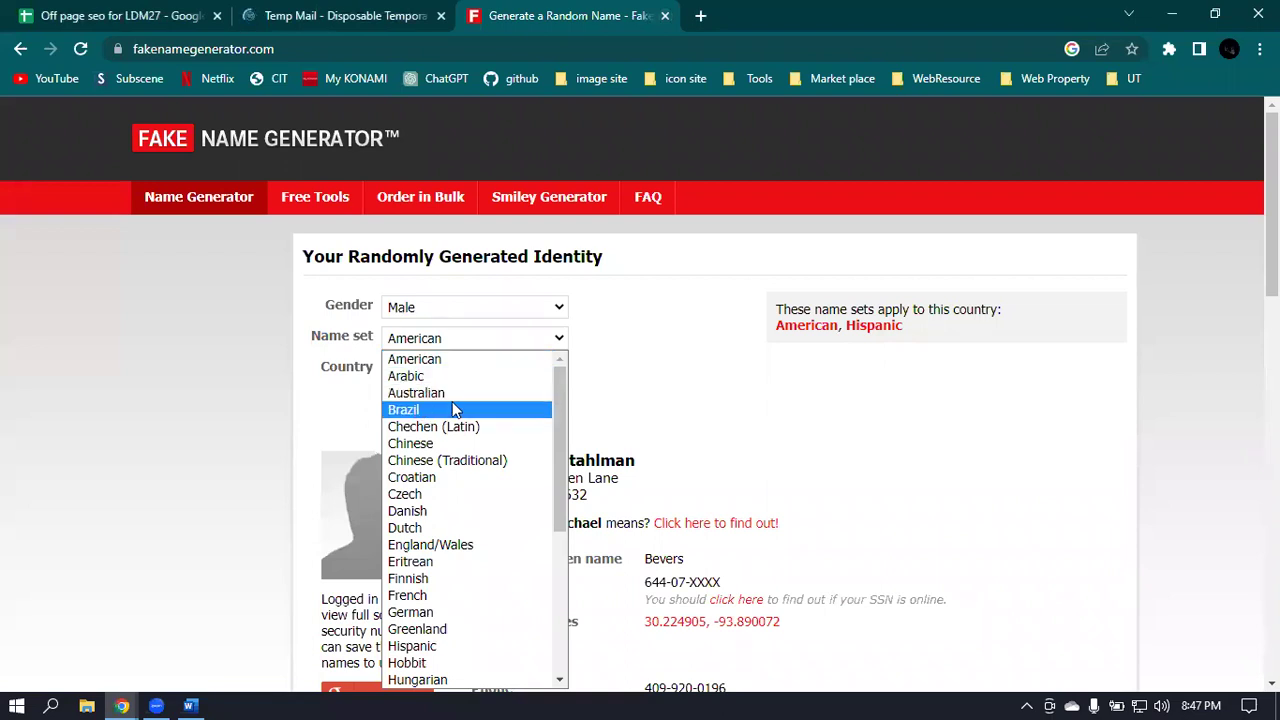
left_click(453, 410)
left_click(457, 370)
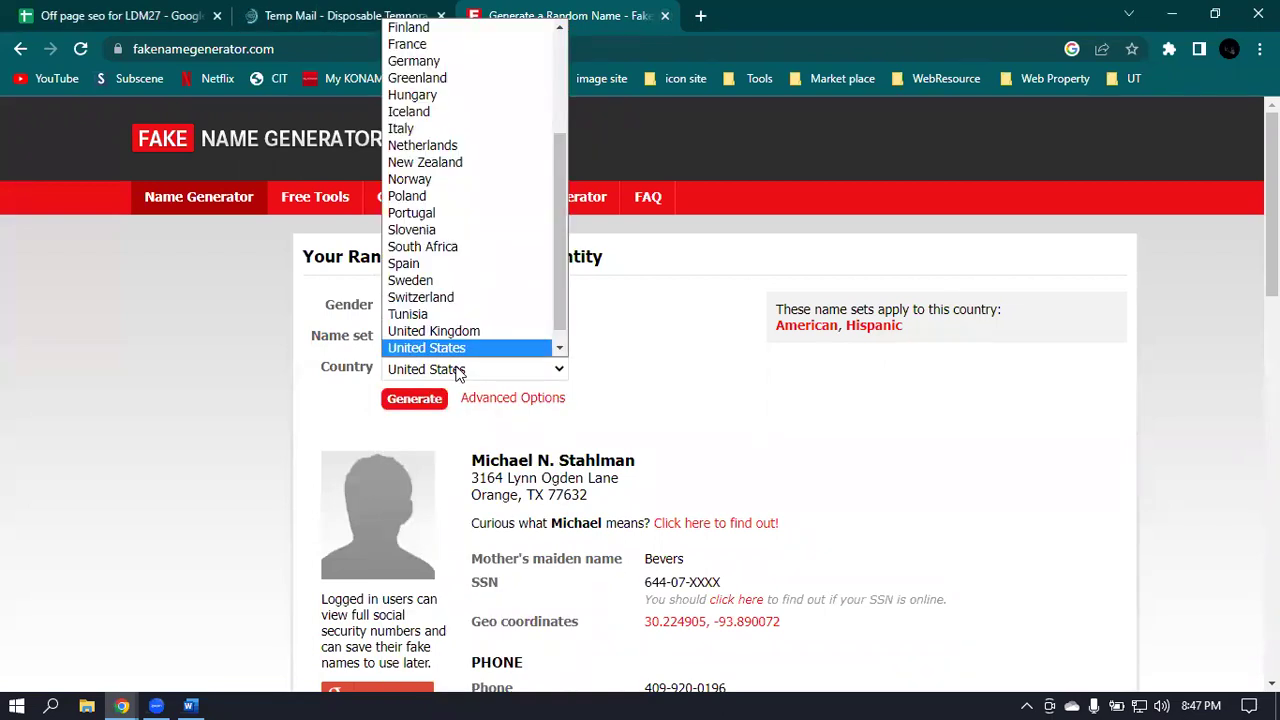
left_click(632, 292)
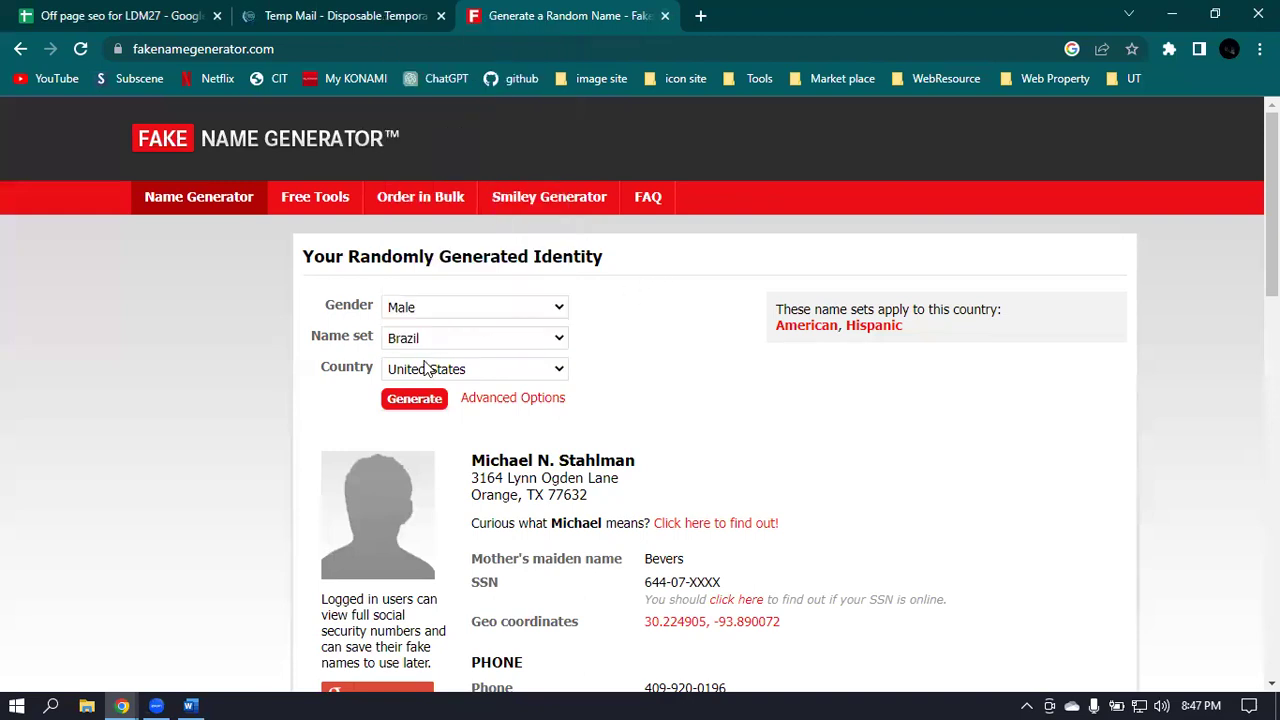
Set the name set to Australian and the country to United States, generate a new identity and look over its details.
left_click(449, 340)
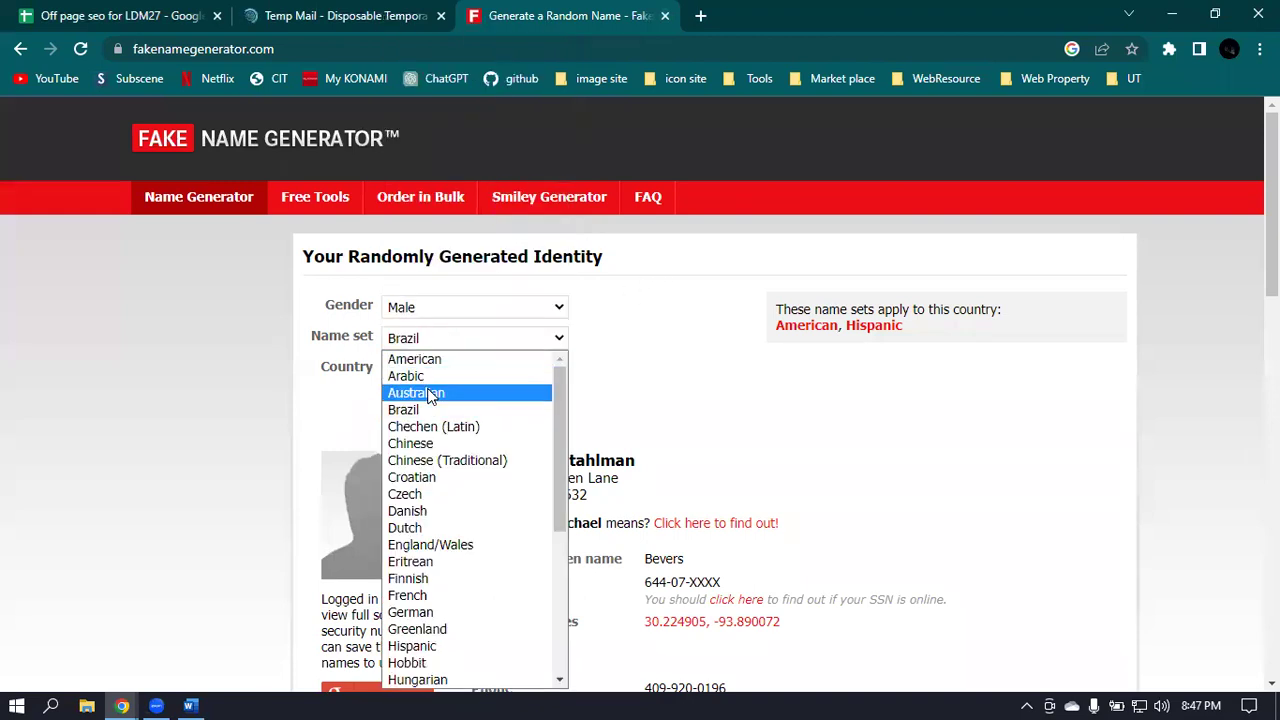
left_click(430, 393)
left_click(443, 371)
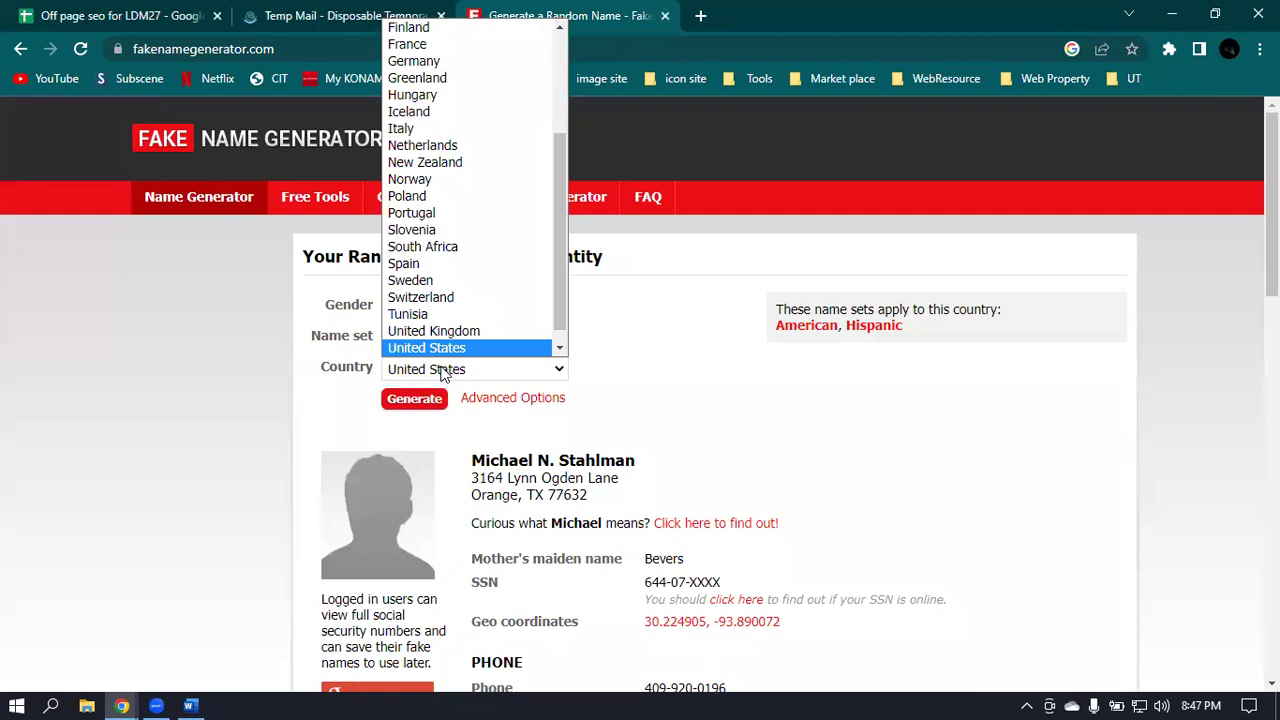
left_click(425, 348)
left_click(414, 399)
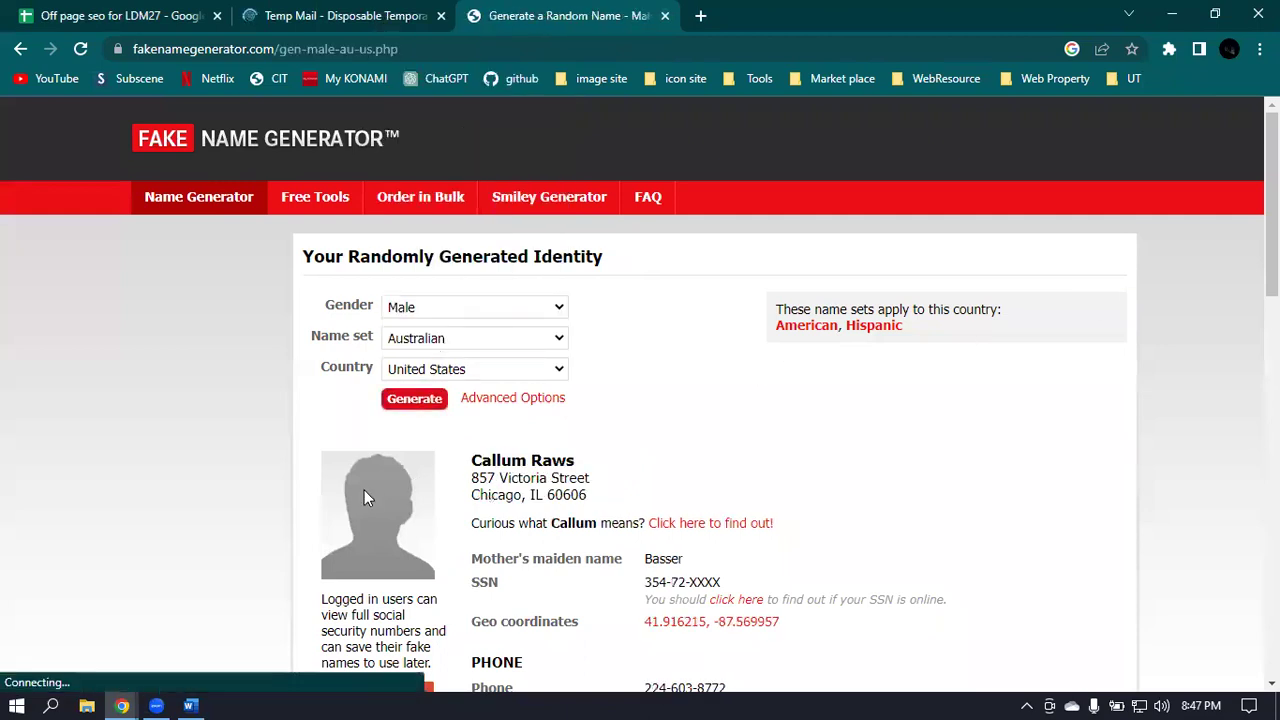
scroll(589, 454, "down", 2)
scroll(538, 433, "up", 1)
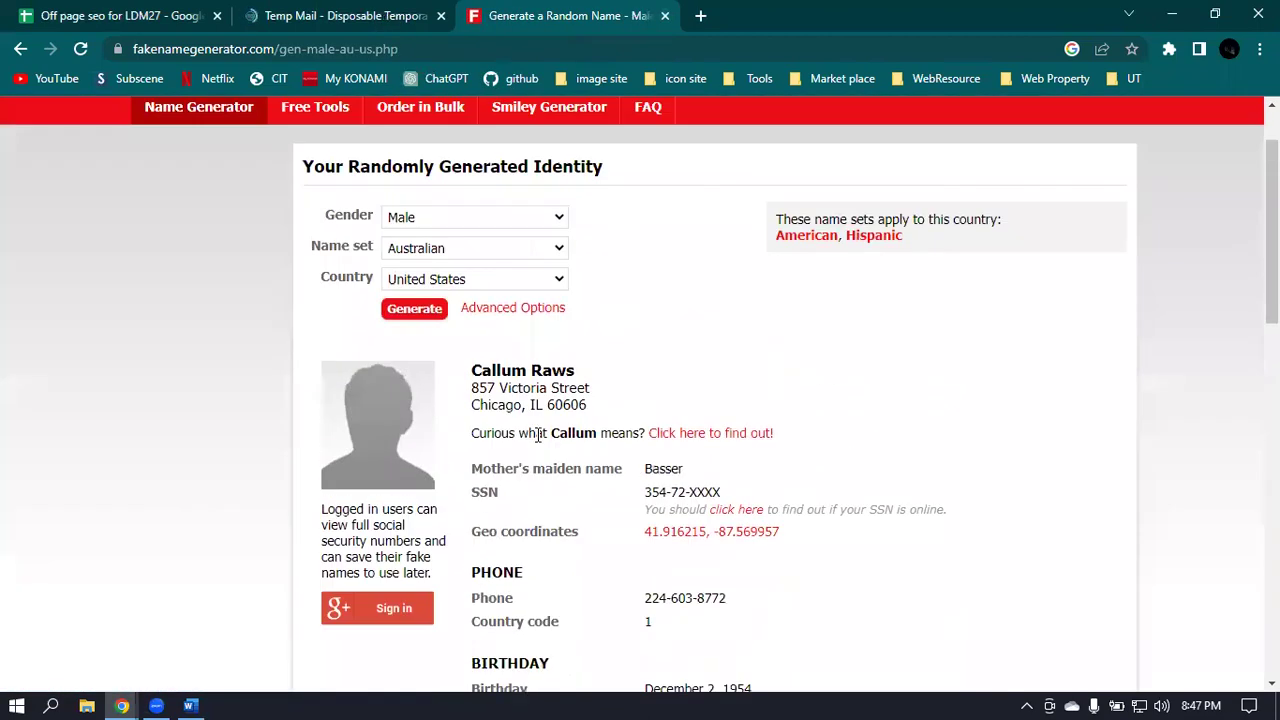
scroll(538, 433, "up", 1)
Check the Temp Mail page, then search Google in a new tab for "best backlink sites for seo no follow link".
left_click(318, 12)
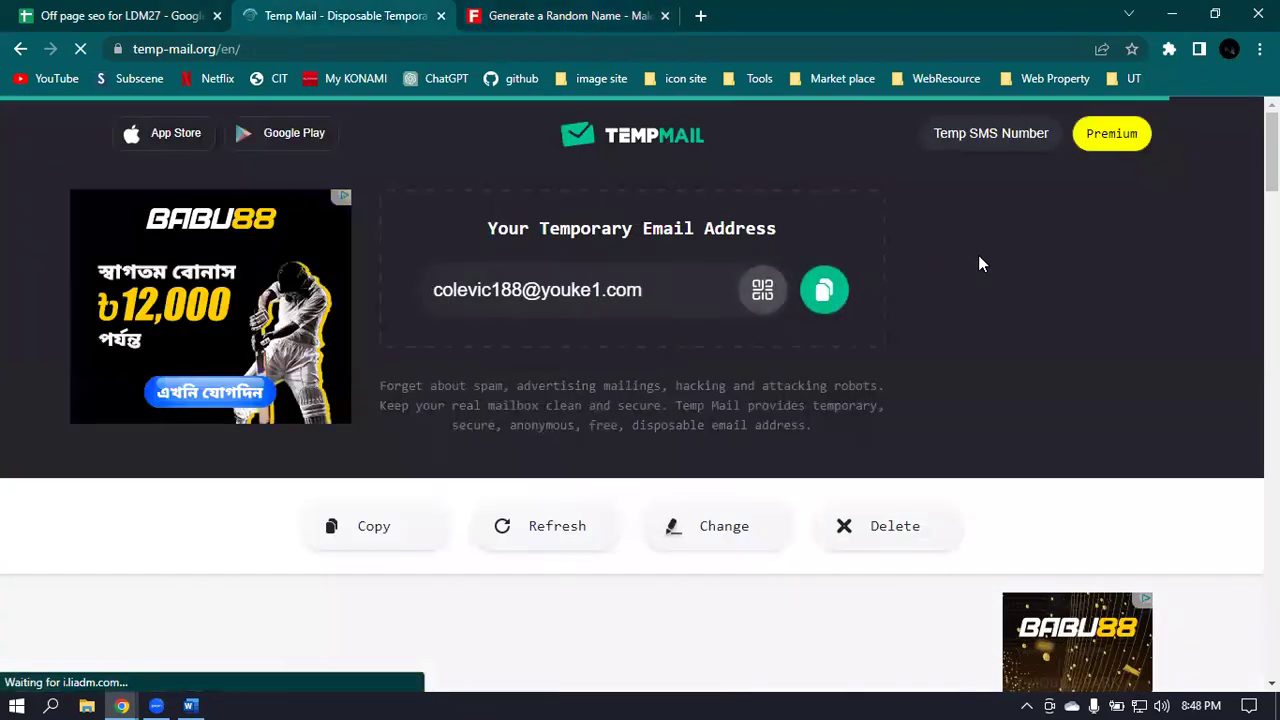
left_click(695, 16)
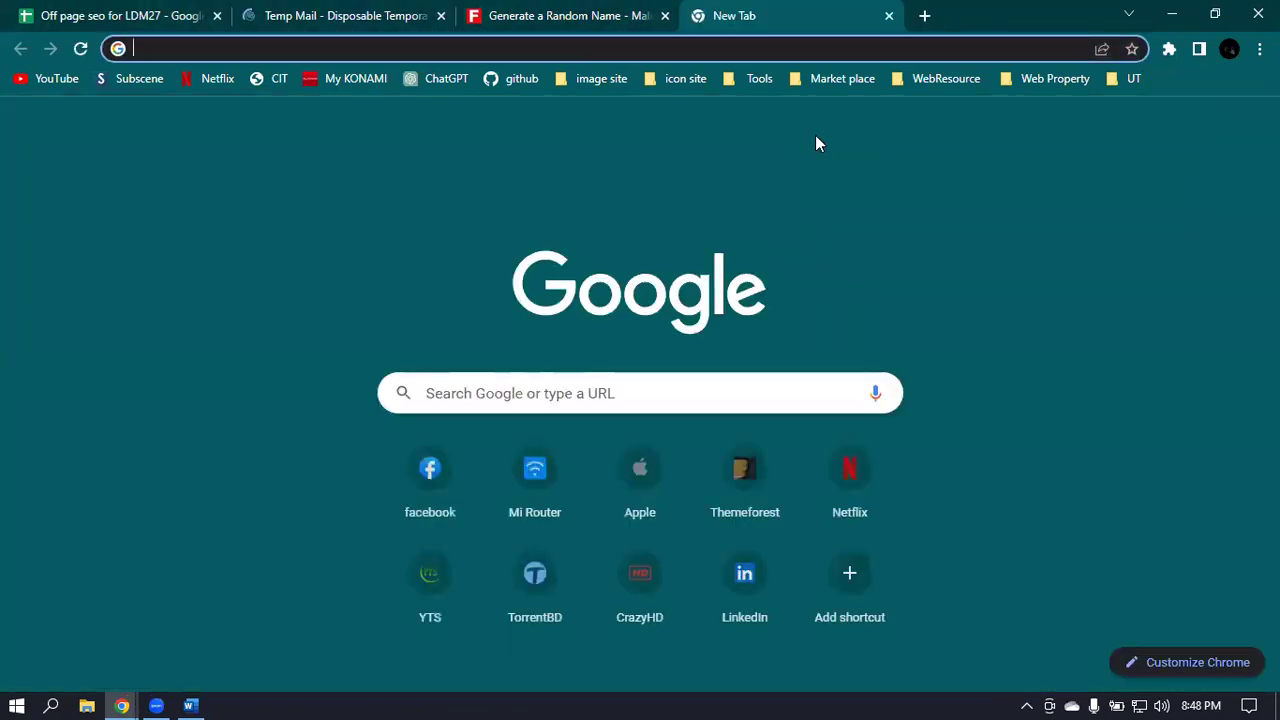
type("n")
key("BackSpace")
key("BackSpace")
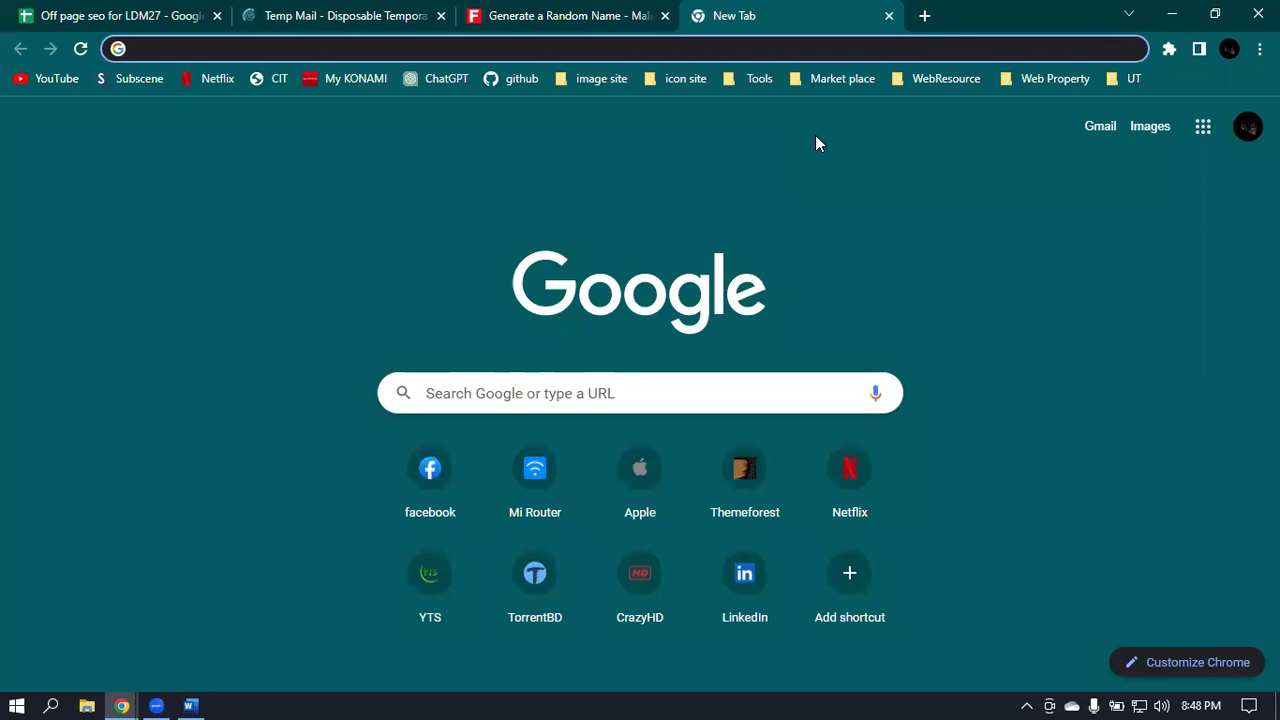
type("best")
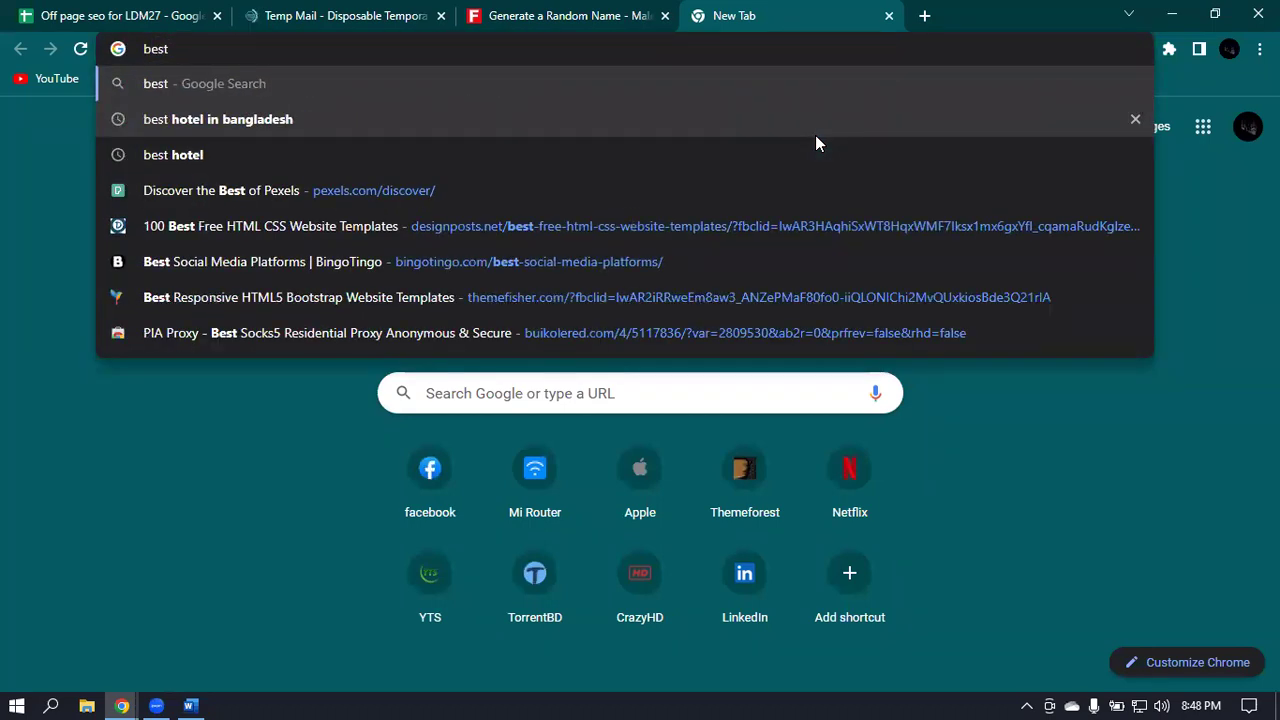
type(" backli")
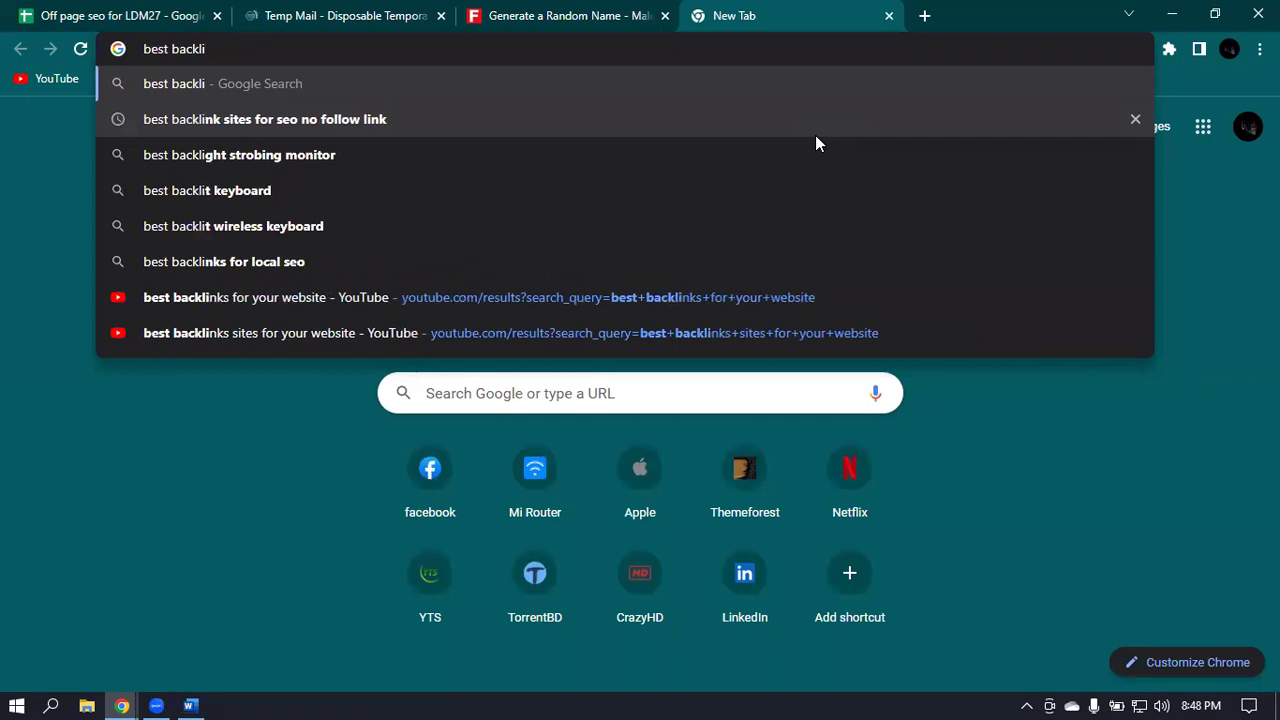
key("Down")
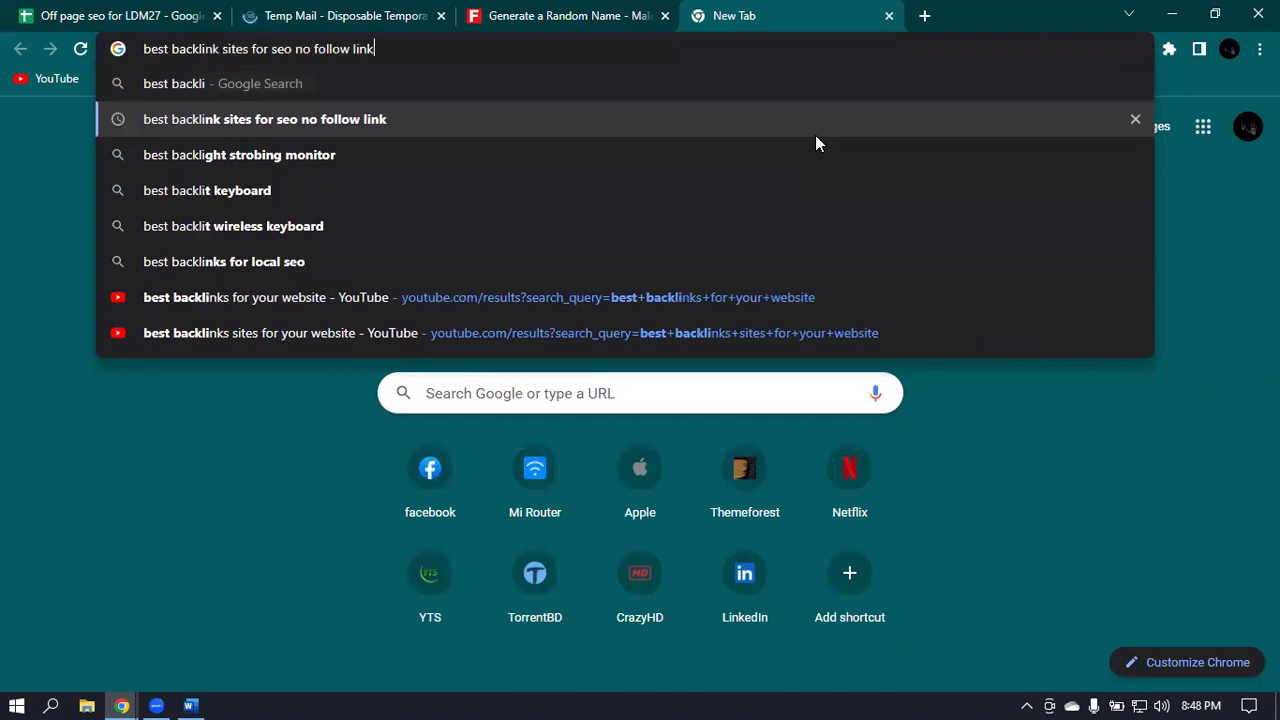
key("Return")
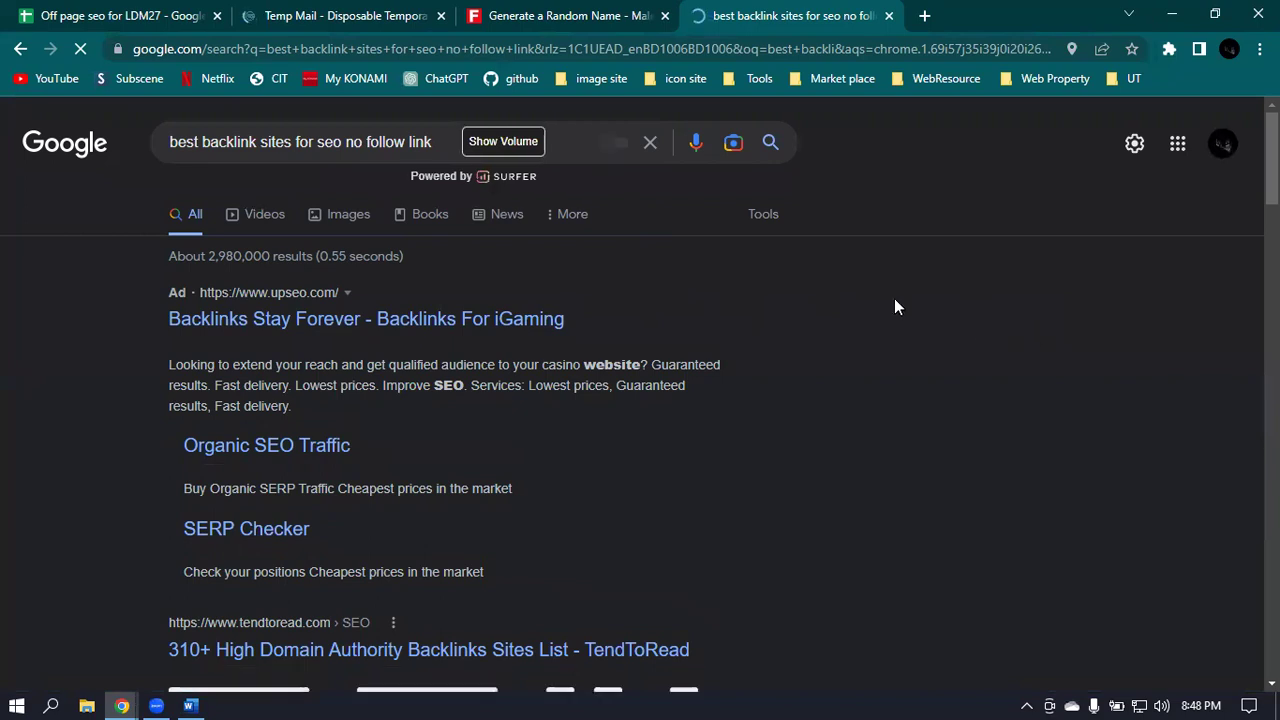
Disable the Keyword Surfer and Ubersuggest browser extensions and close the Extensions page.
left_click(1170, 50)
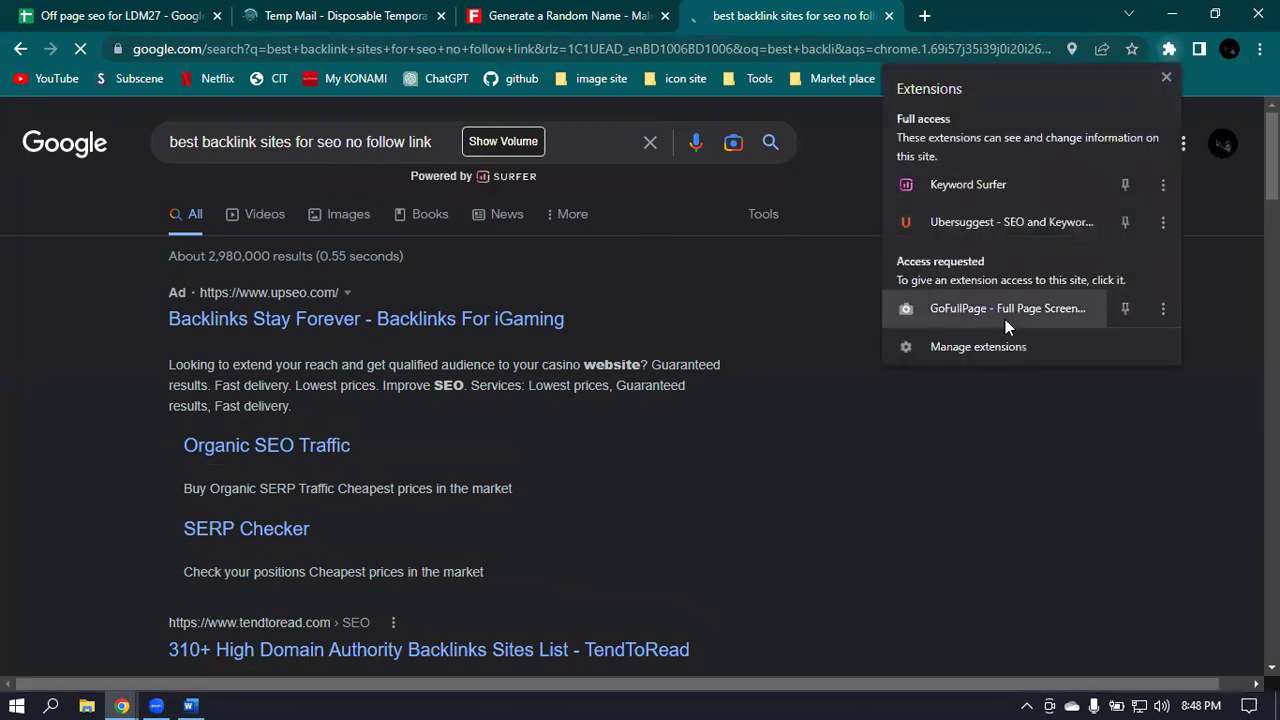
left_click(984, 350)
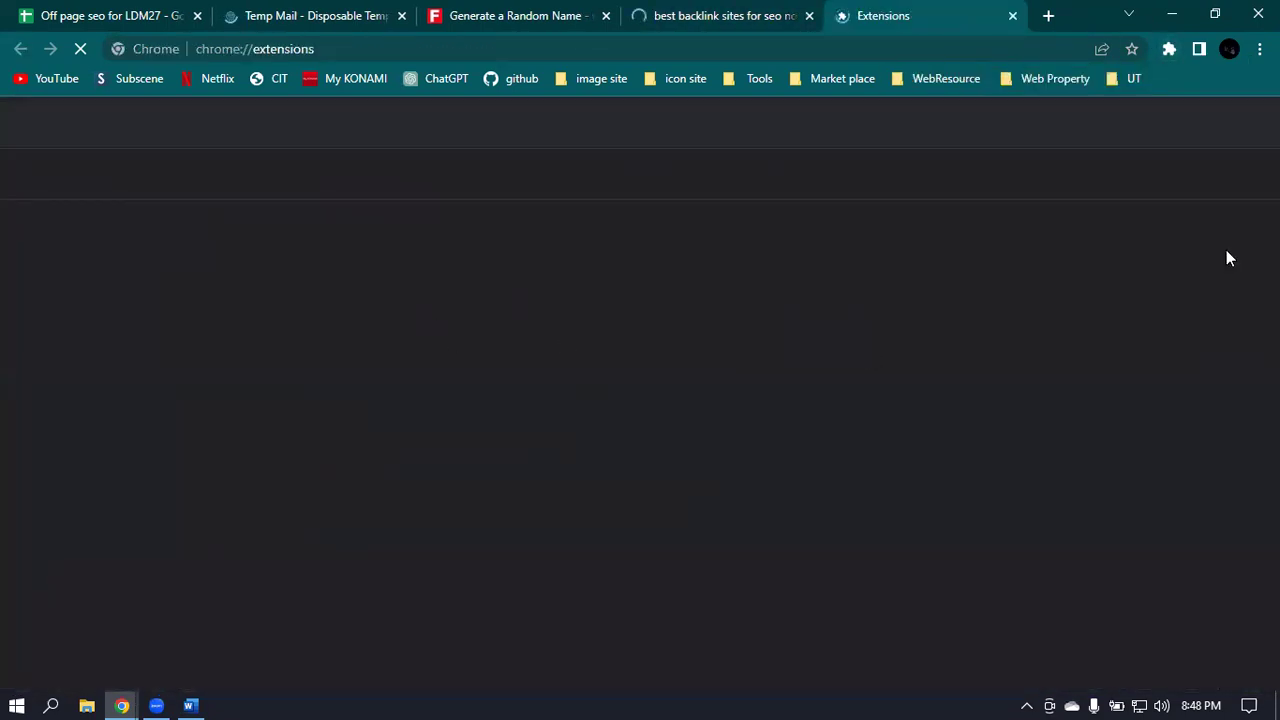
scroll(1200, 558, "down", 3)
left_click(1177, 413)
left_click(1180, 621)
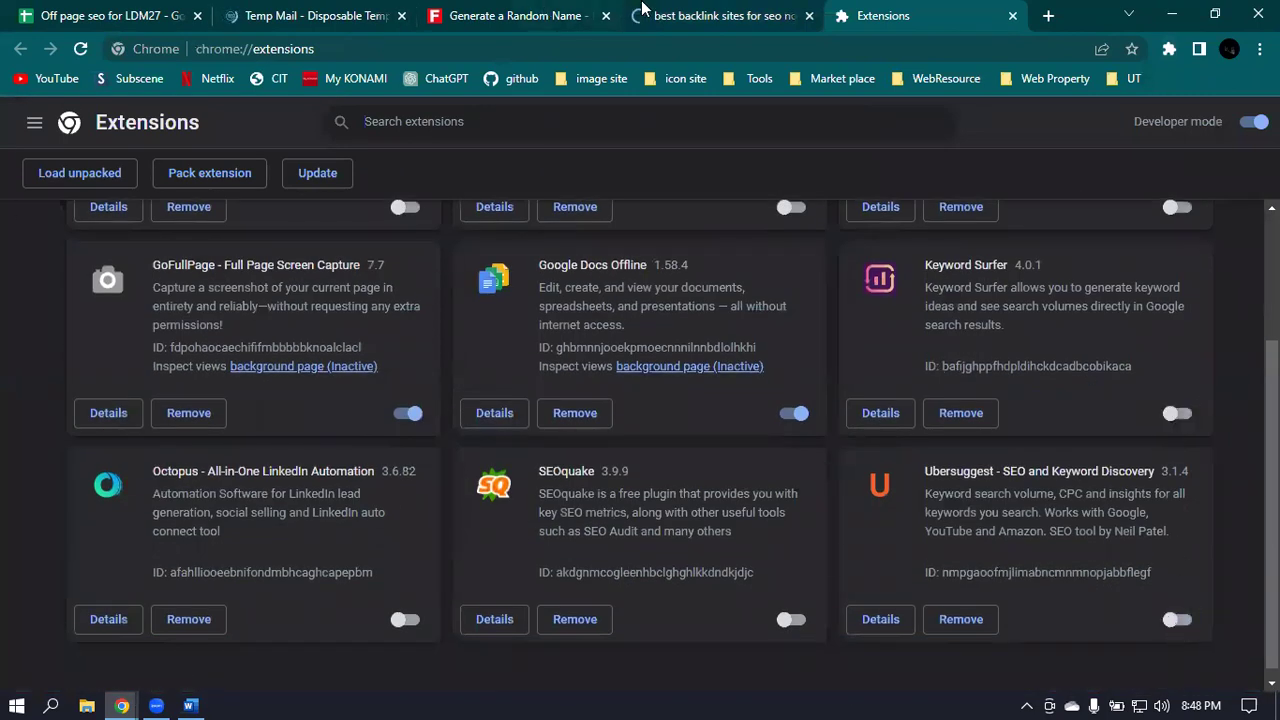
key("ctrl+Page_Up")
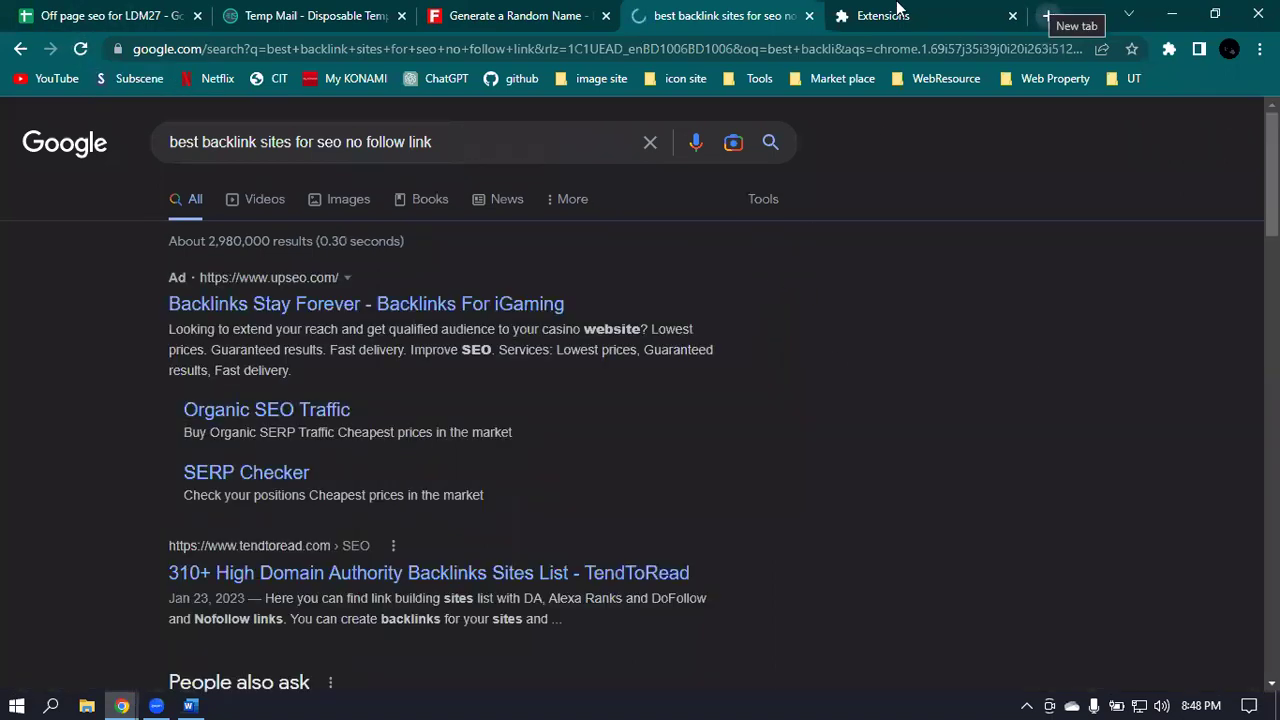
left_click(898, 15)
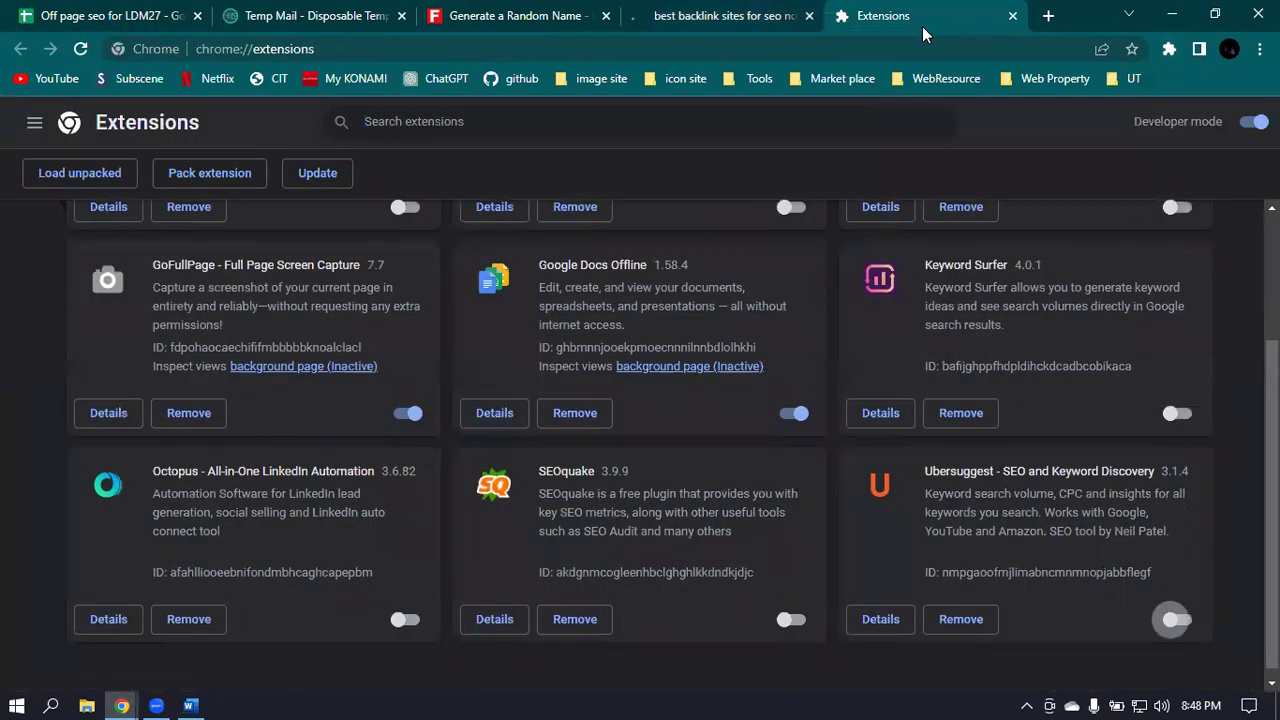
left_click(1012, 15)
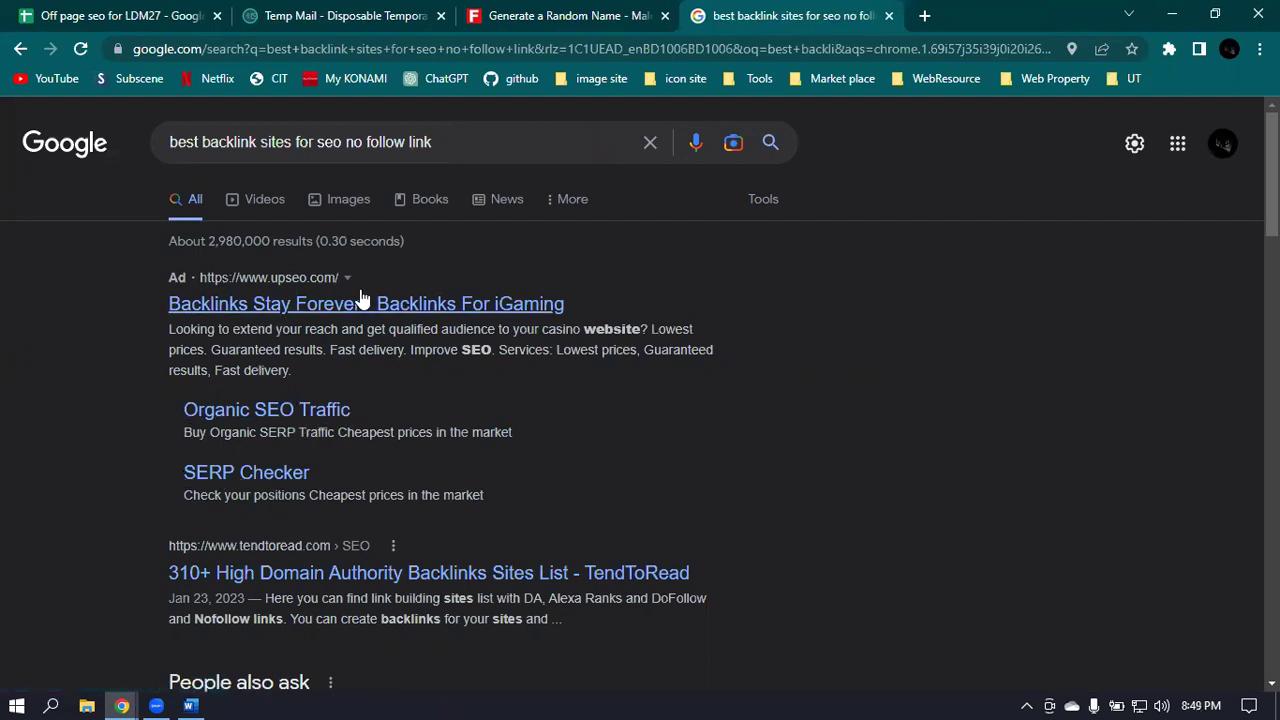
Close the identity generator tab and open the Geoxis "Top 100 Dofollow Backlink Sites List 2020" search result in a new tab.
scroll(380, 384, "down", 1)
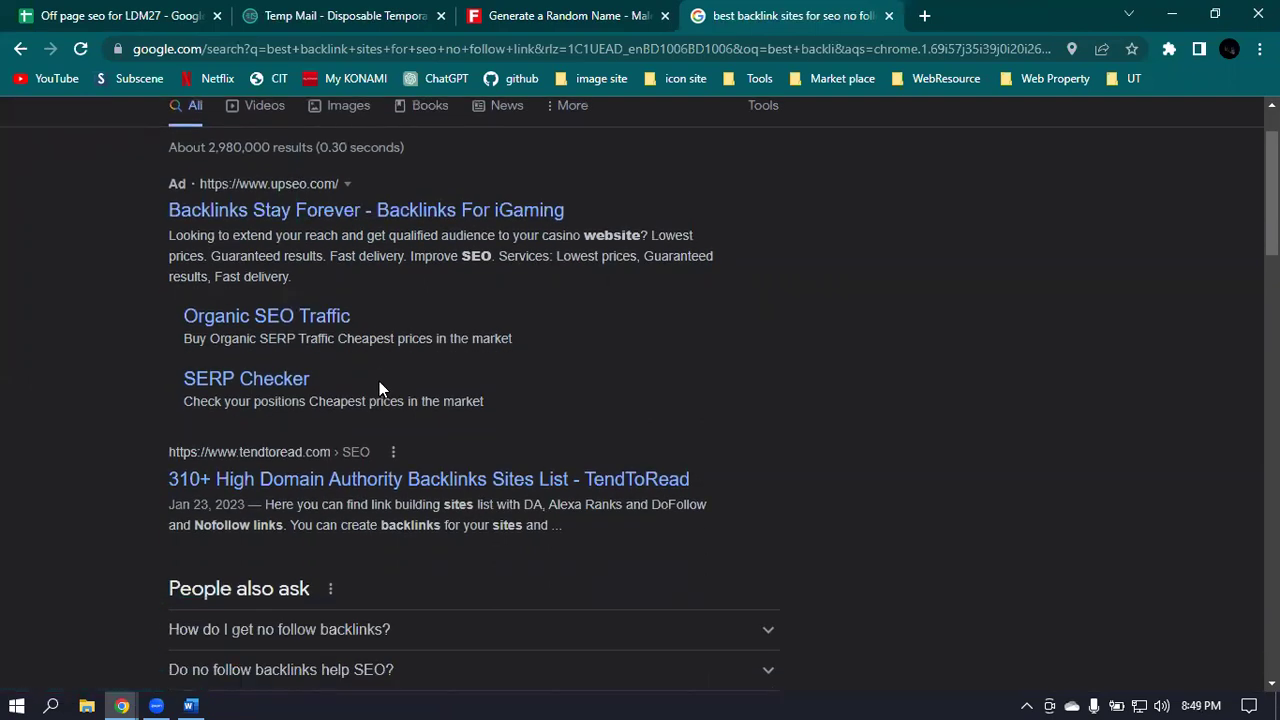
scroll(158, 368, "down", 1)
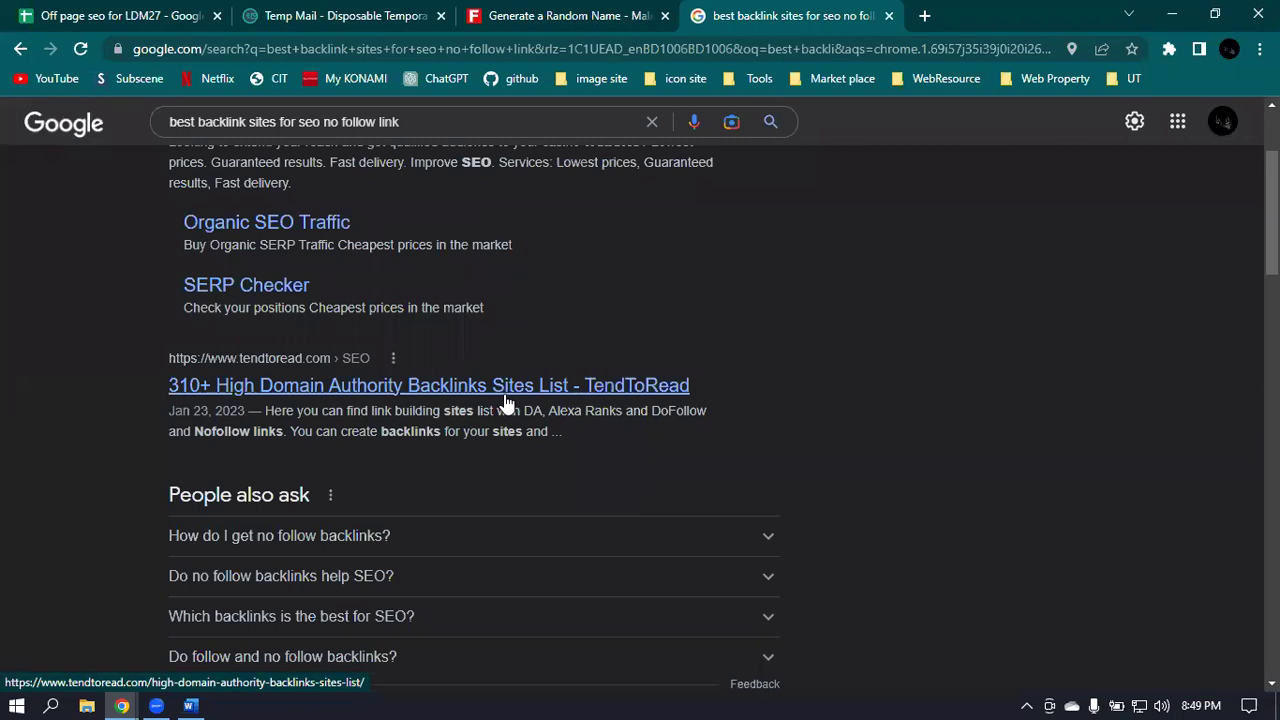
left_click(664, 15)
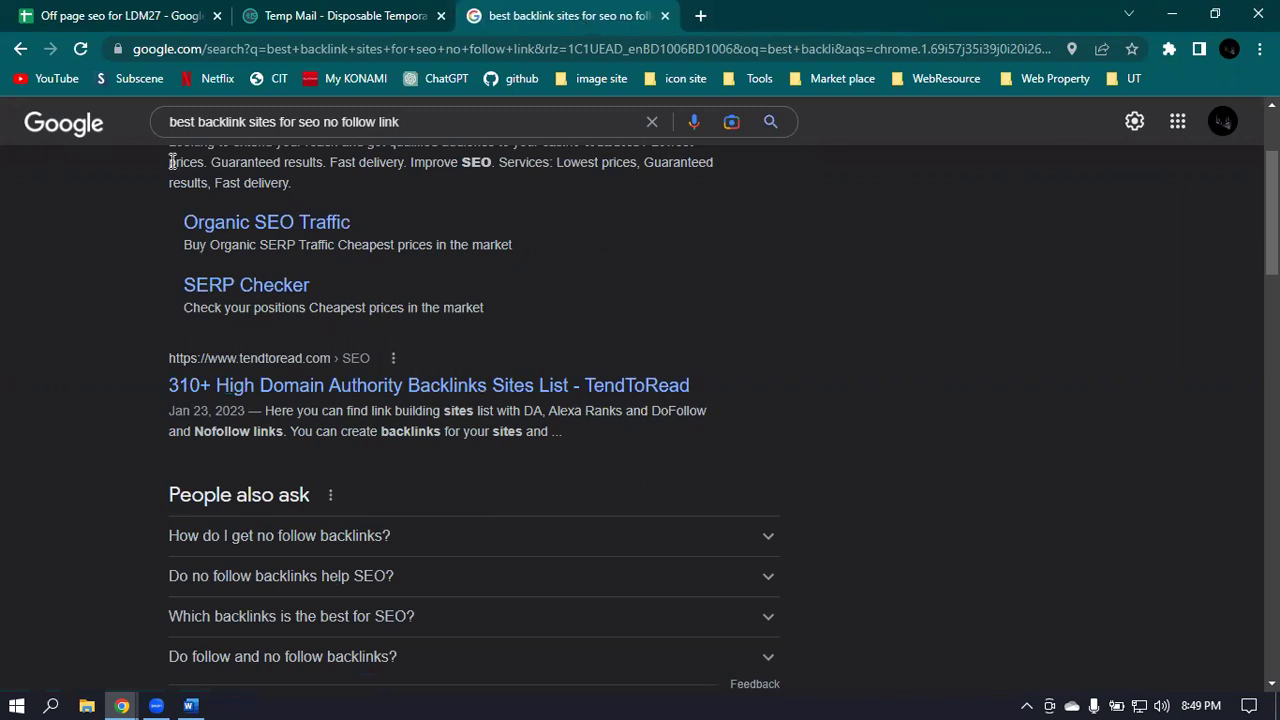
scroll(545, 380, "up", 2)
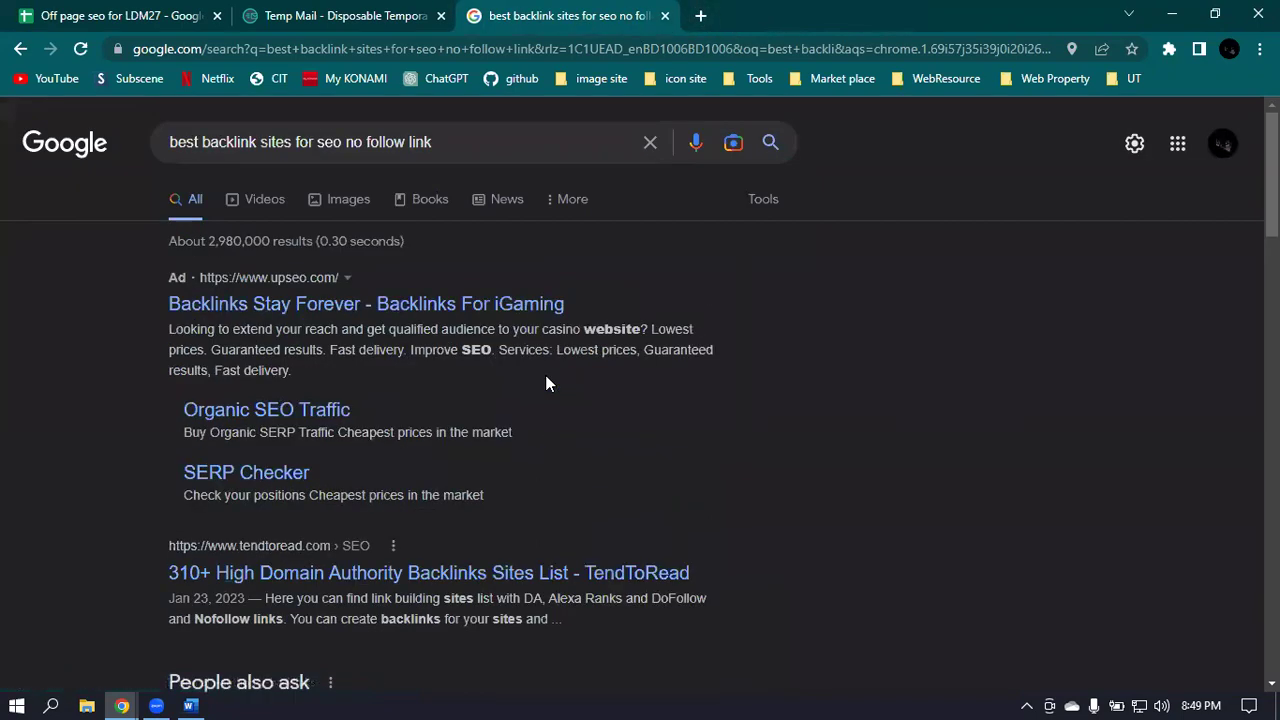
scroll(474, 389, "down", 4)
scroll(400, 394, "up", 1)
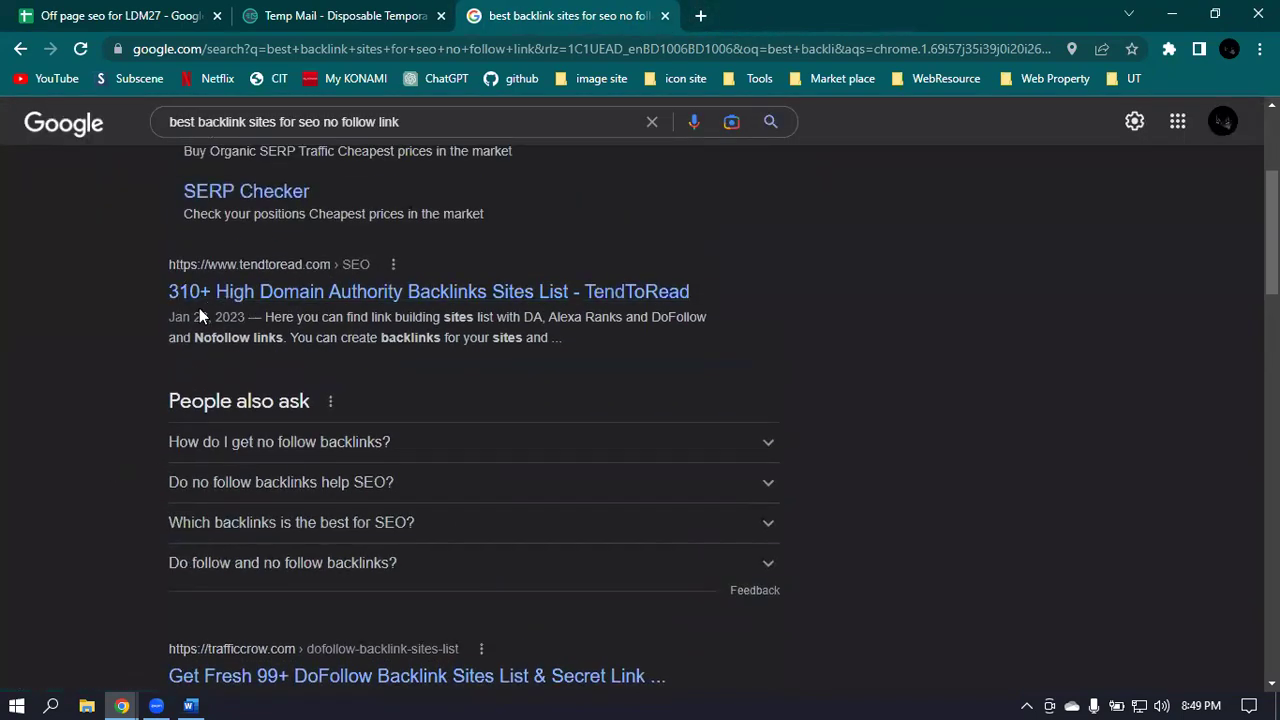
scroll(245, 320, "down", 3)
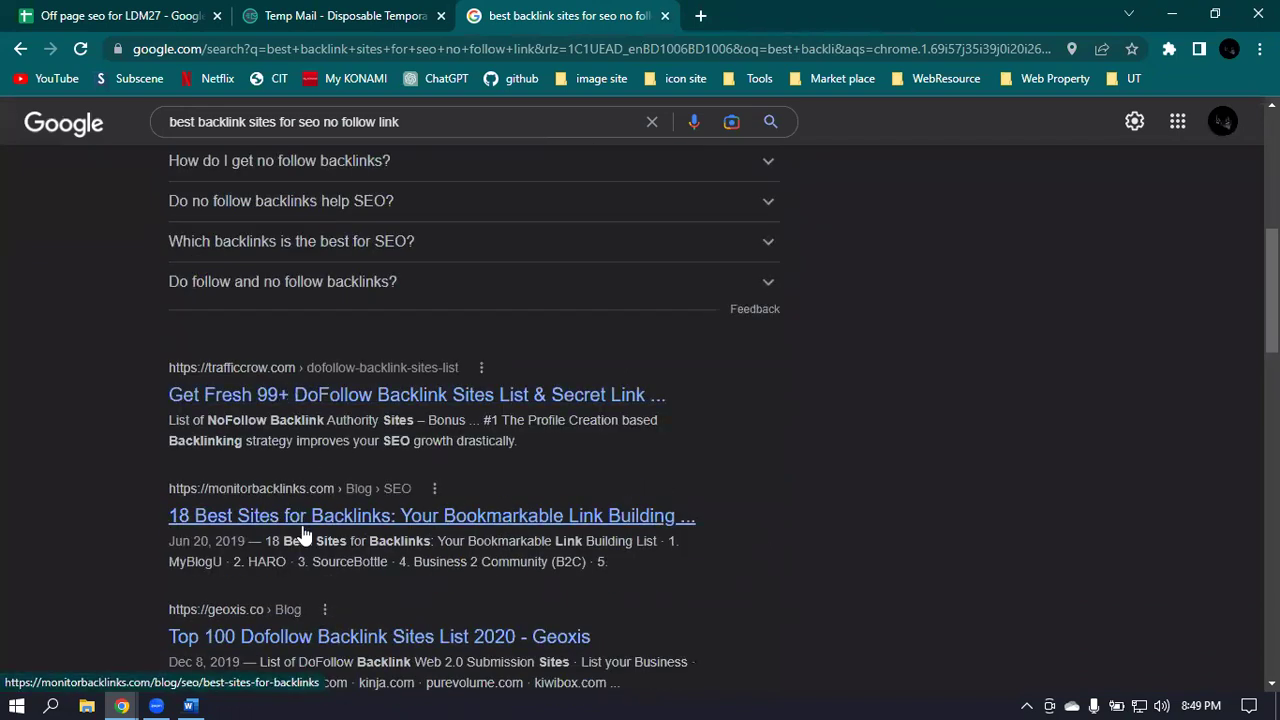
scroll(303, 537, "down", 2)
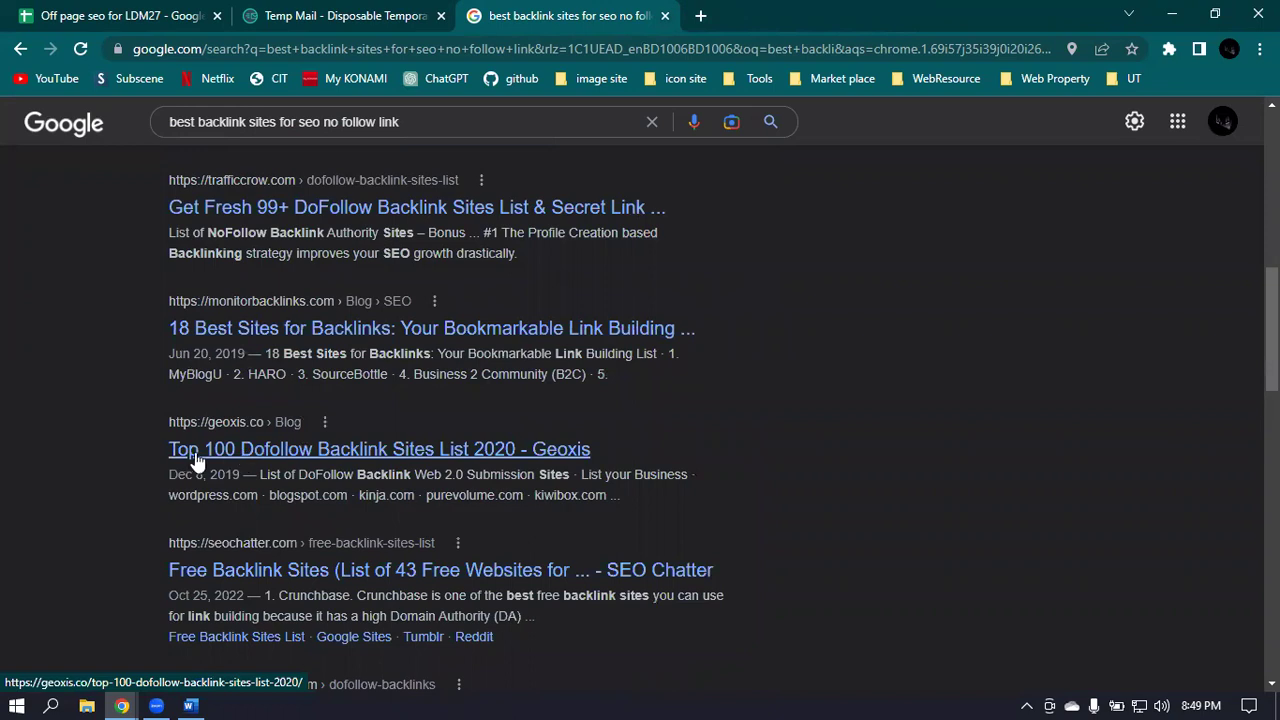
right_click(244, 460)
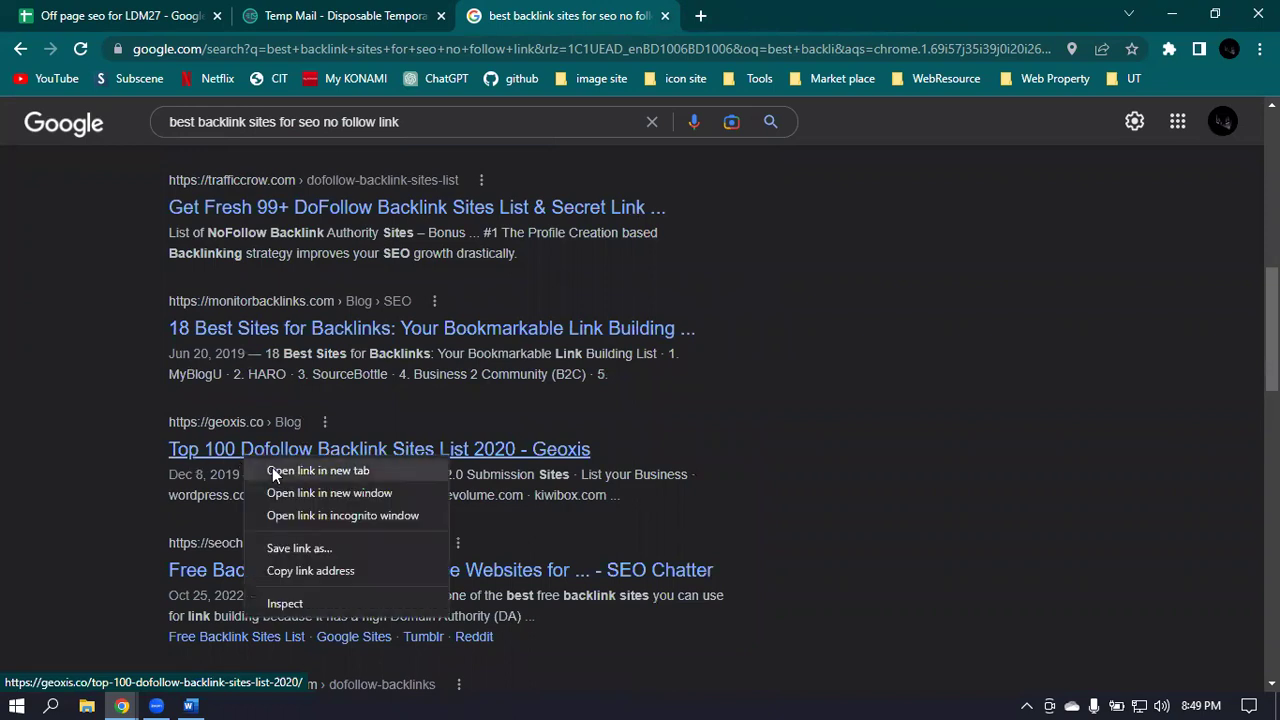
left_click(272, 467)
left_click(828, 10)
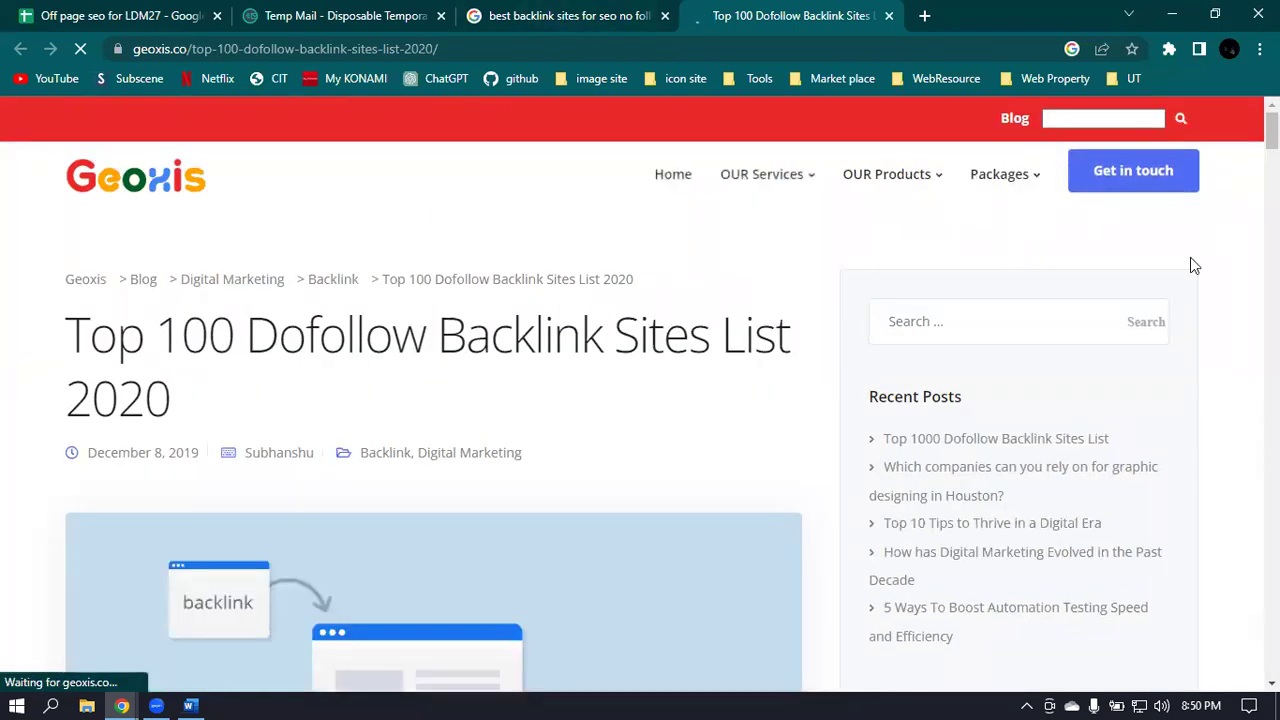
Decline the site's notification request and open the List your Business and Geoxis Guest Post links in new tabs.
scroll(620, 303, "down", 10)
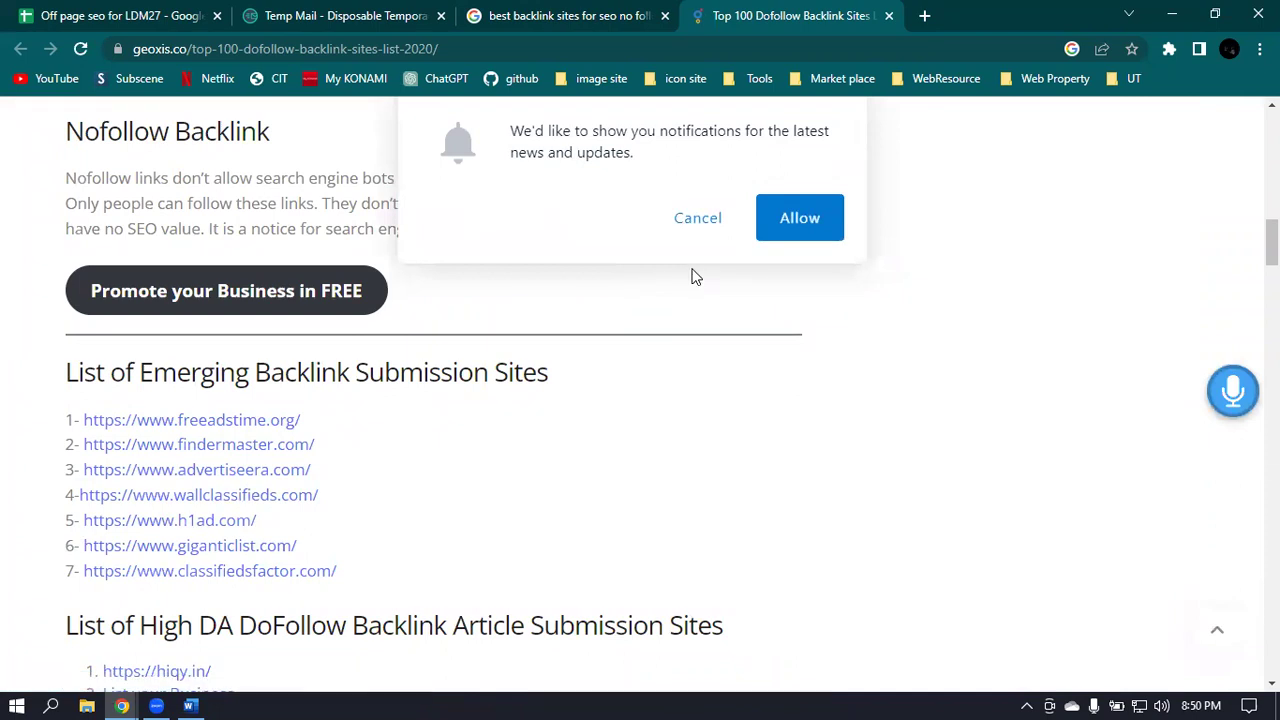
left_click(706, 228)
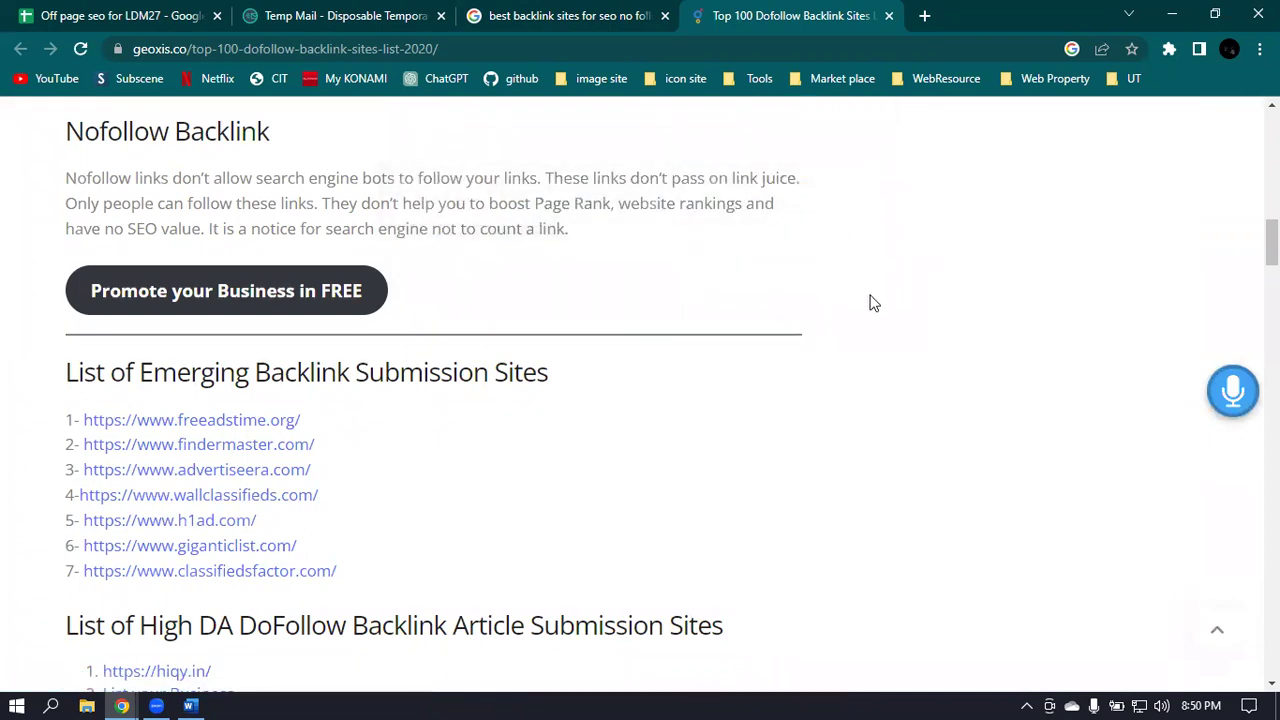
scroll(878, 303, "down", 3)
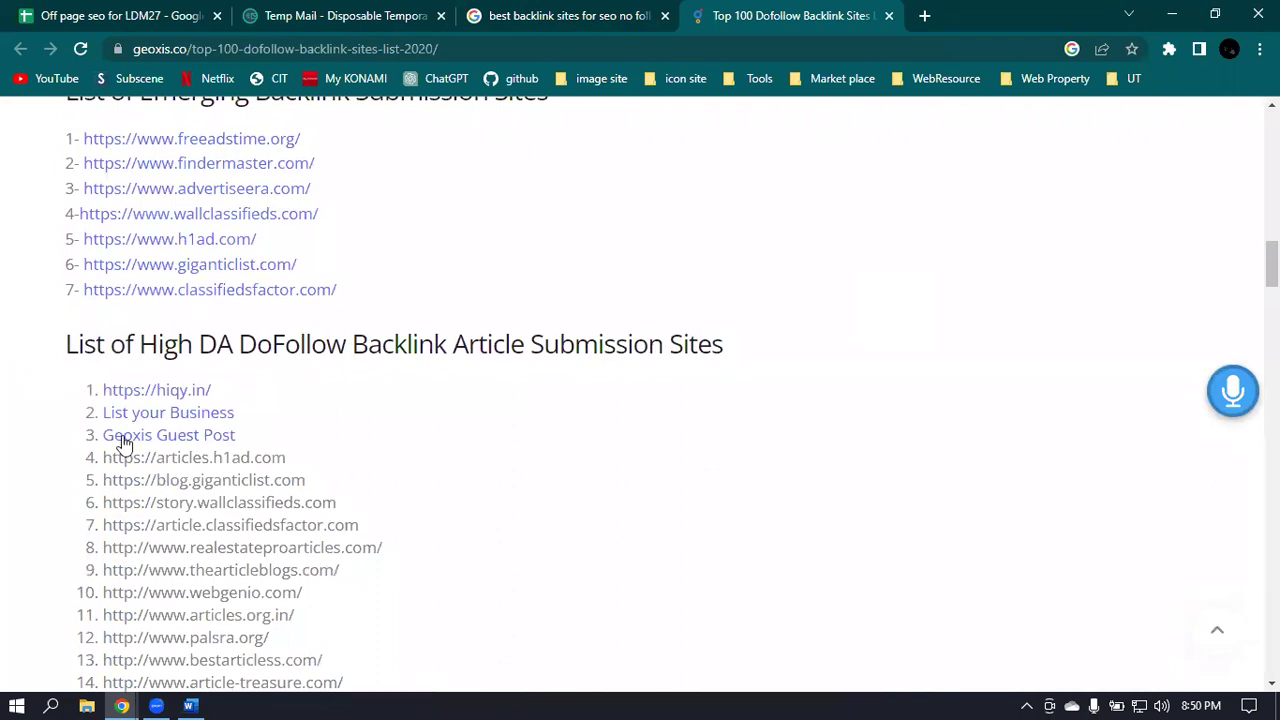
right_click(174, 421)
left_click(235, 440)
right_click(138, 440)
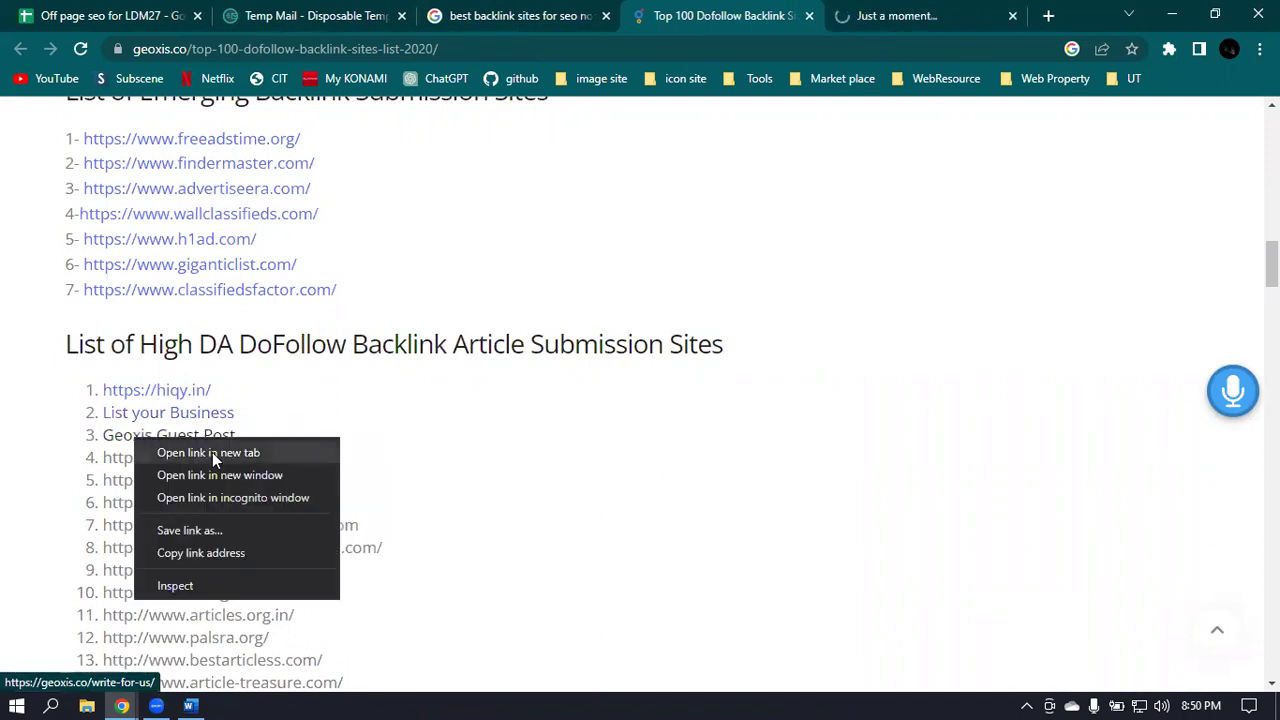
left_click(215, 451)
left_click(776, 8)
left_click(886, 10)
left_click(729, 14)
left_click(623, 10)
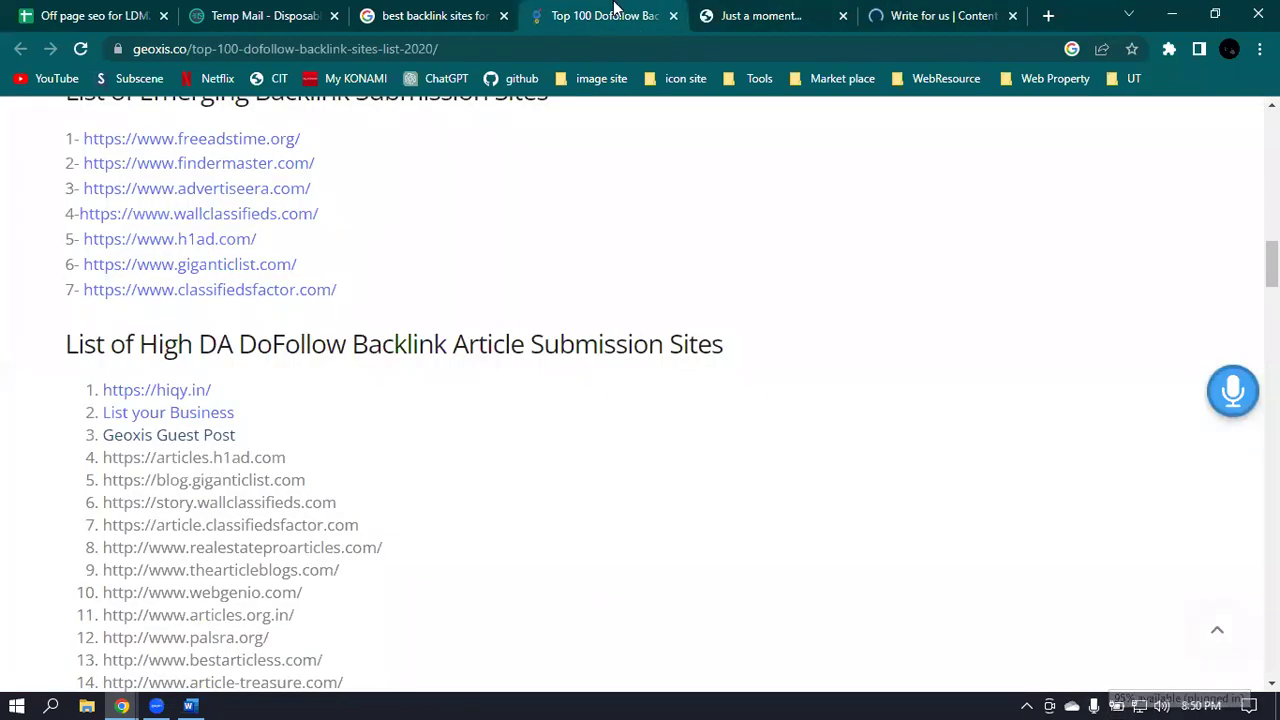
Open the hiqy Business sign-in form and fill in the temporary email address copied from Temp Mail.
left_click(729, 12)
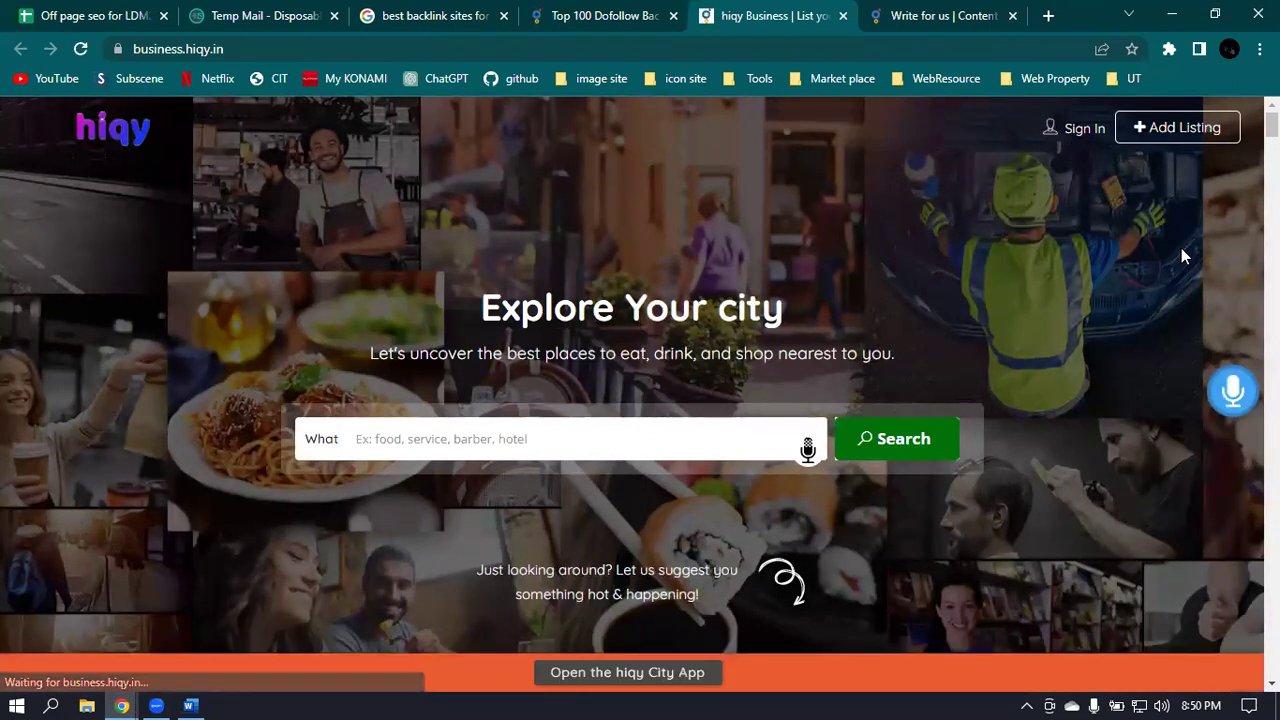
left_click(1079, 136)
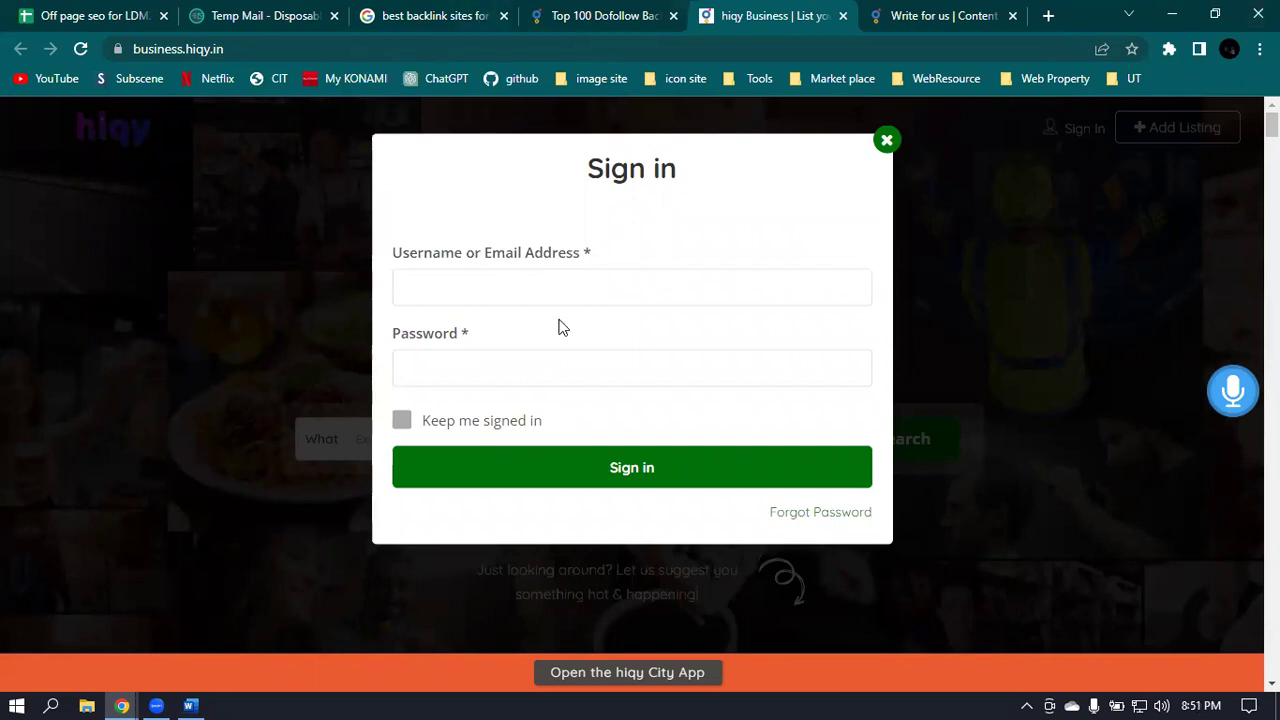
left_click(258, 12)
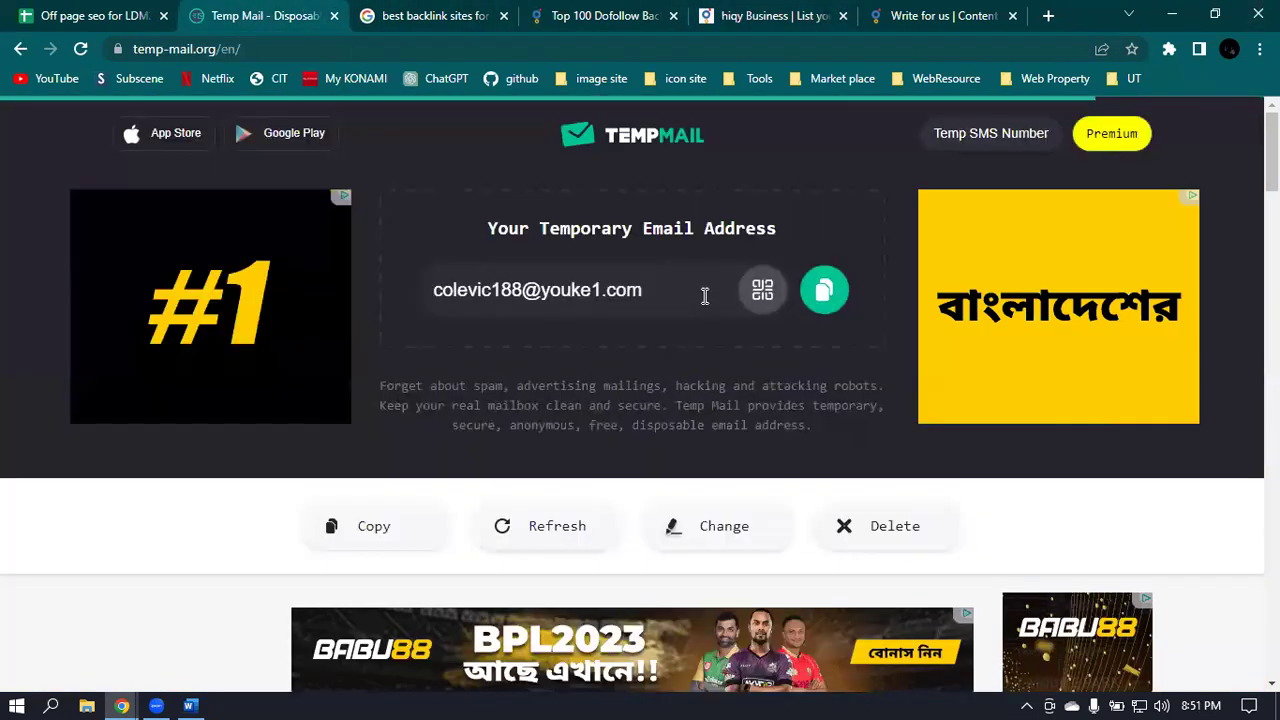
left_click(823, 291)
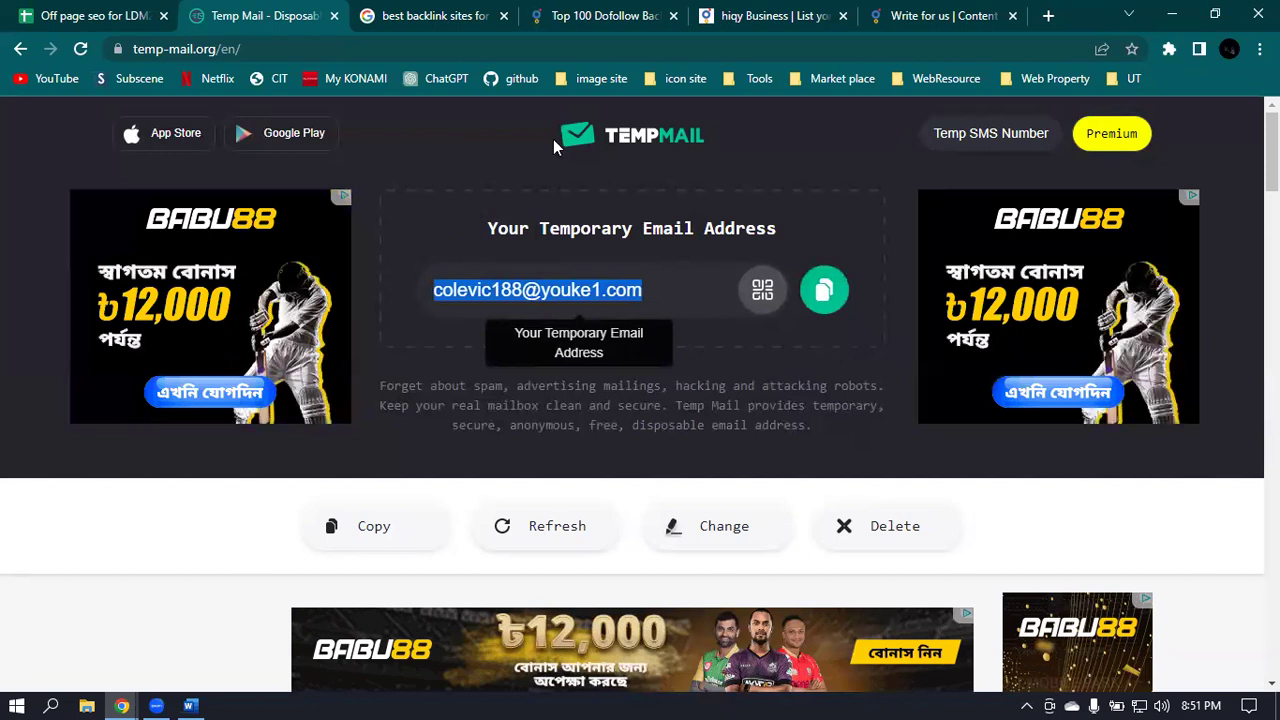
left_click(811, 12)
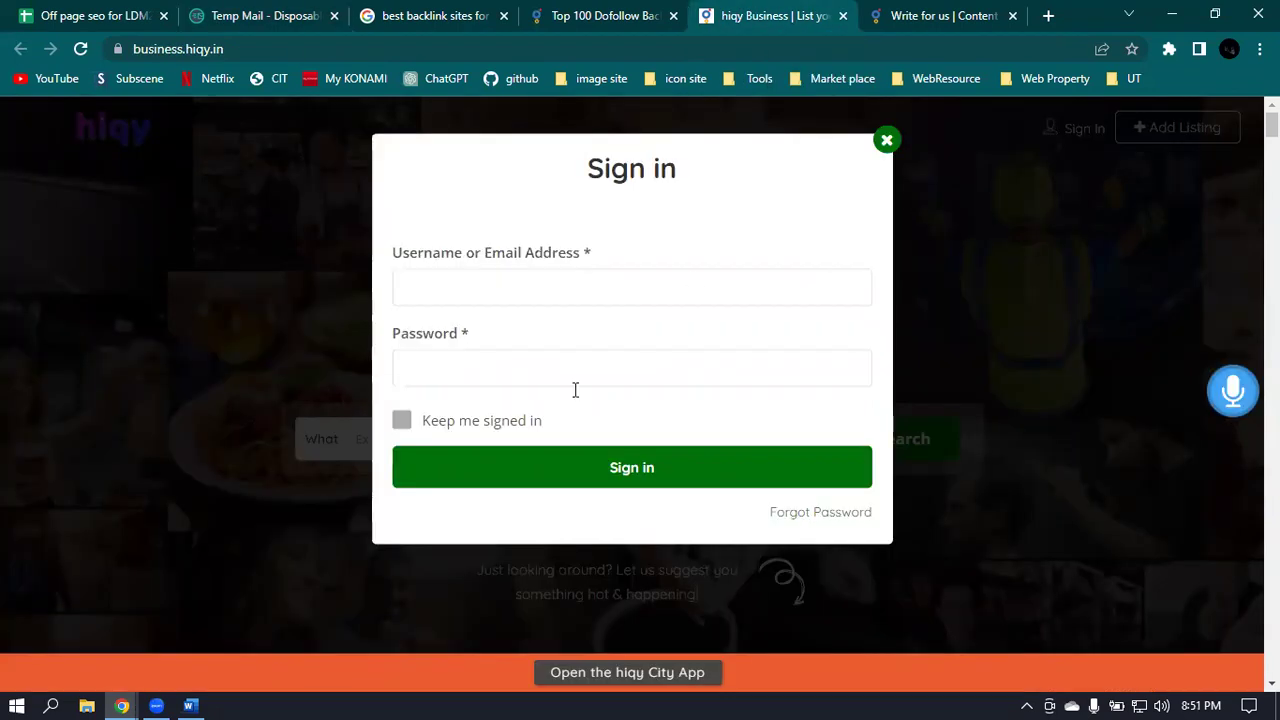
left_click(466, 285)
key("ctrl+v")
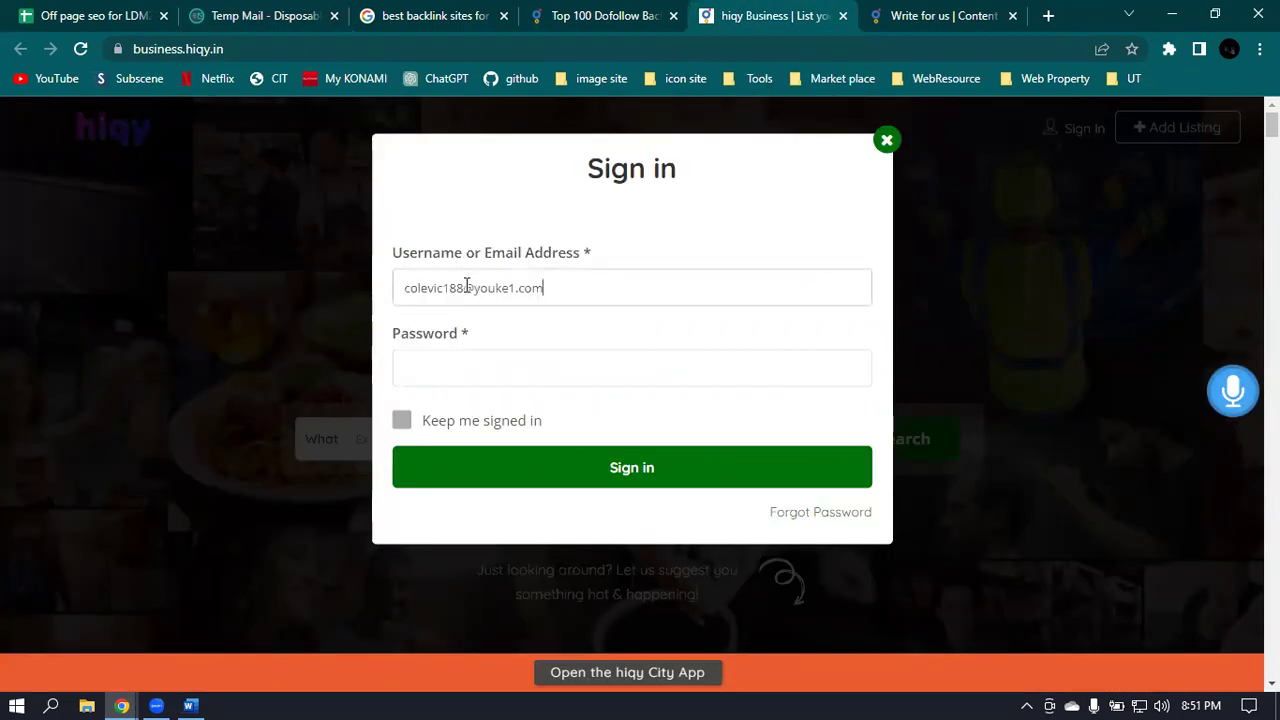
Enter the account password, enable Keep me signed in and try to sign in to hiqy Business.
left_click(445, 368)
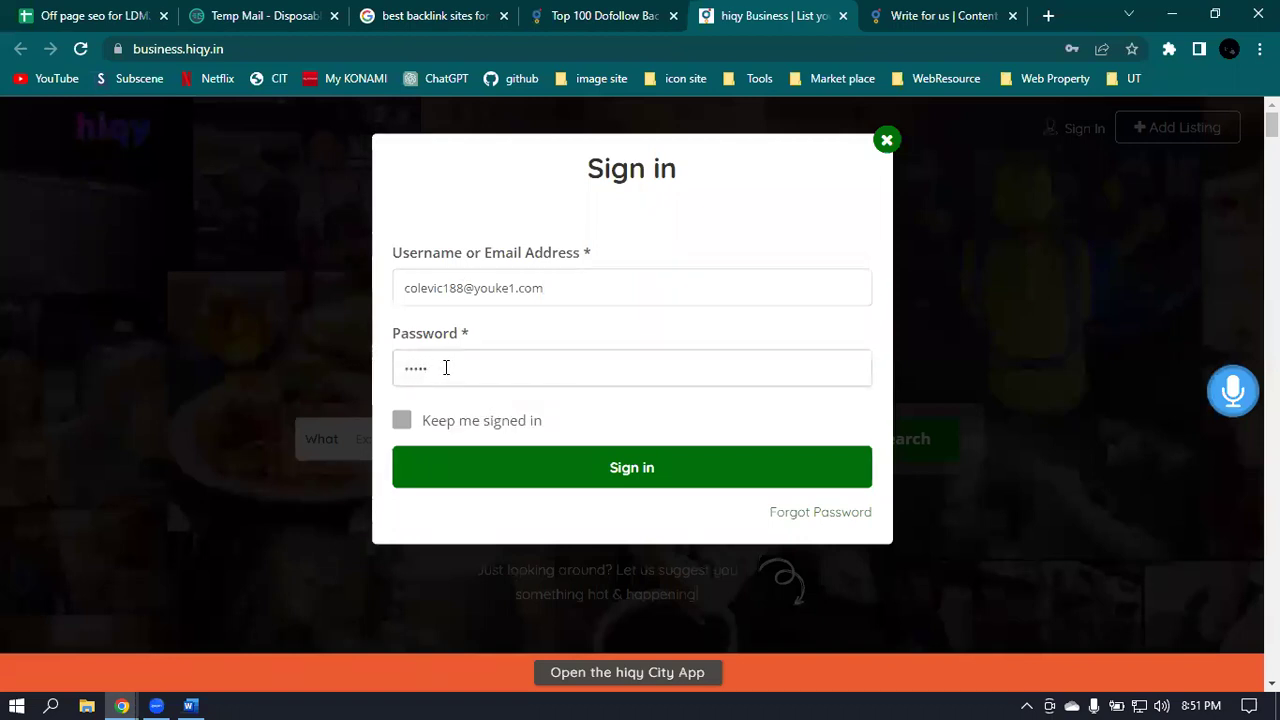
left_click(401, 421)
left_click(566, 470)
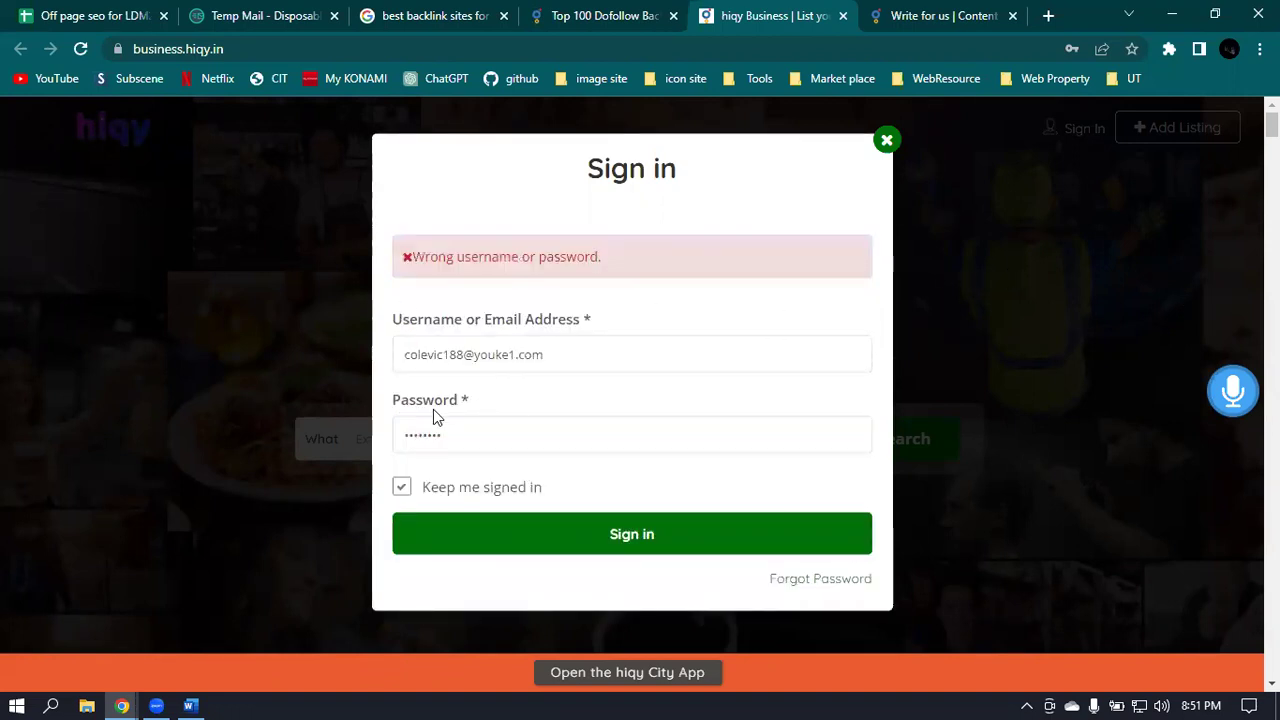
Close the hiqy Business sign-in form, open the Add Listing page and examine the Free, Basic and Premium plans.
left_click(402, 486)
left_click(886, 142)
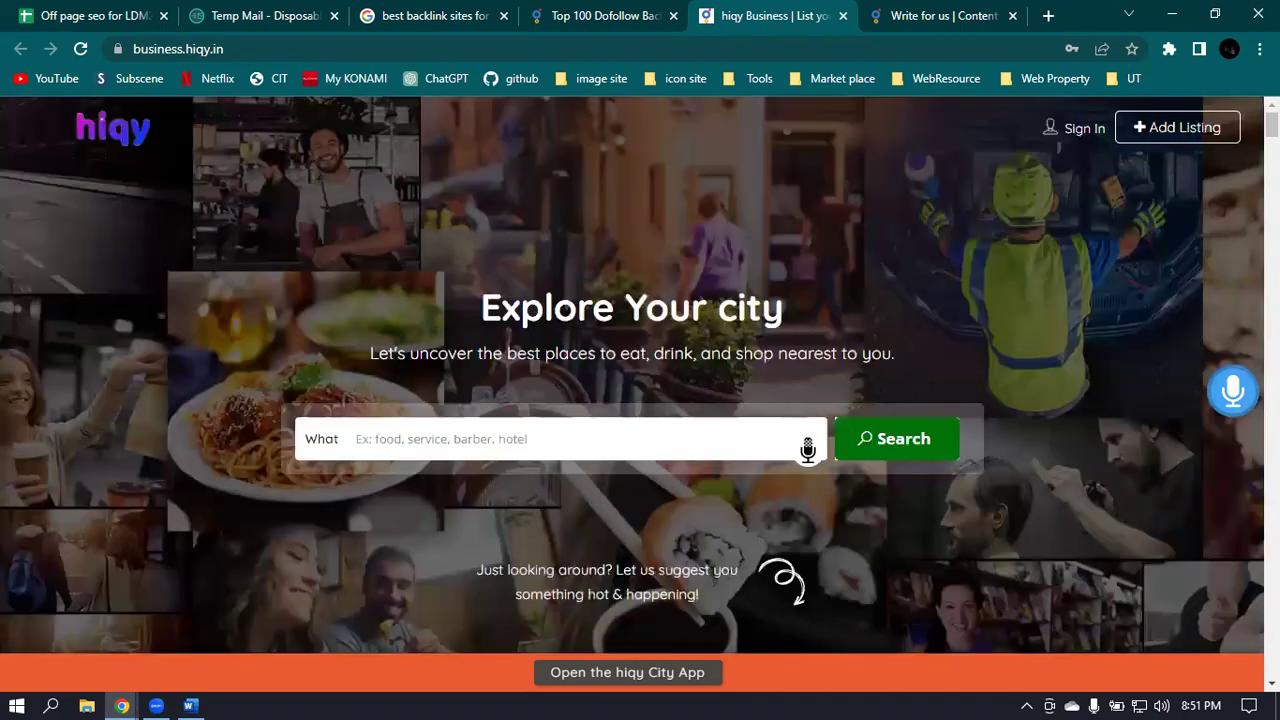
scroll(1189, 181, "down", 5)
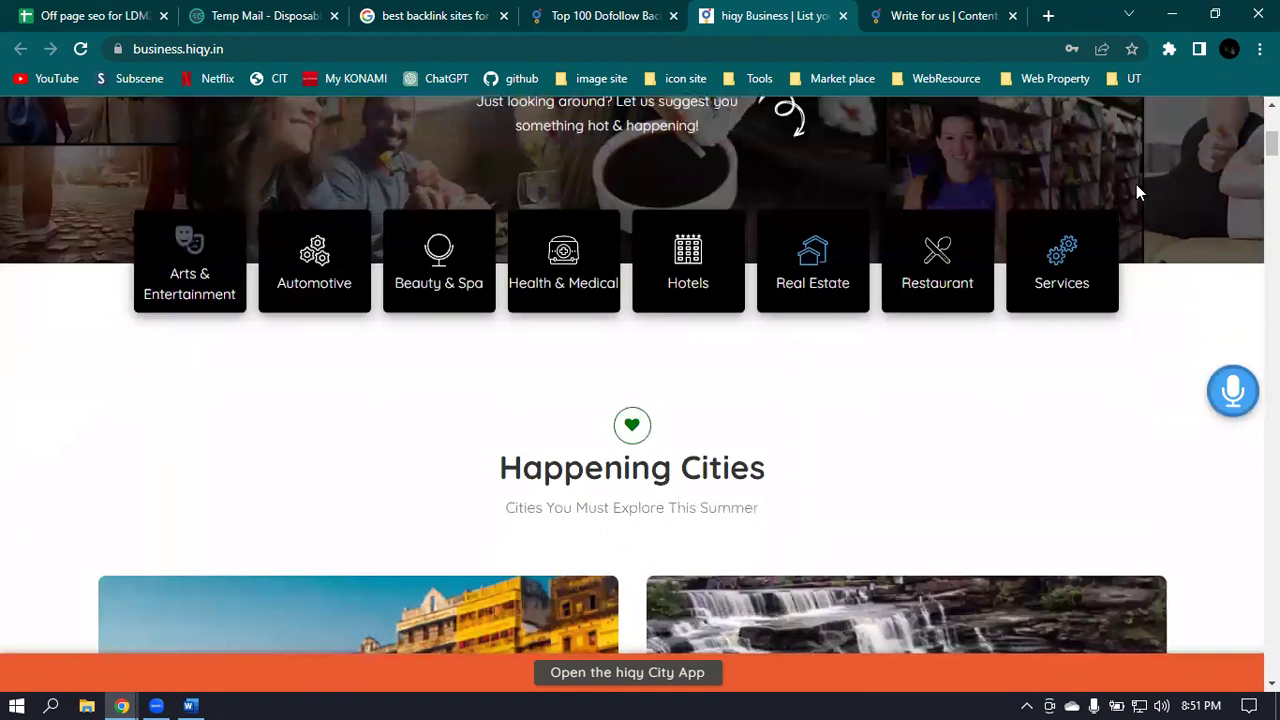
scroll(1136, 184, "up", 5)
left_click(1177, 127)
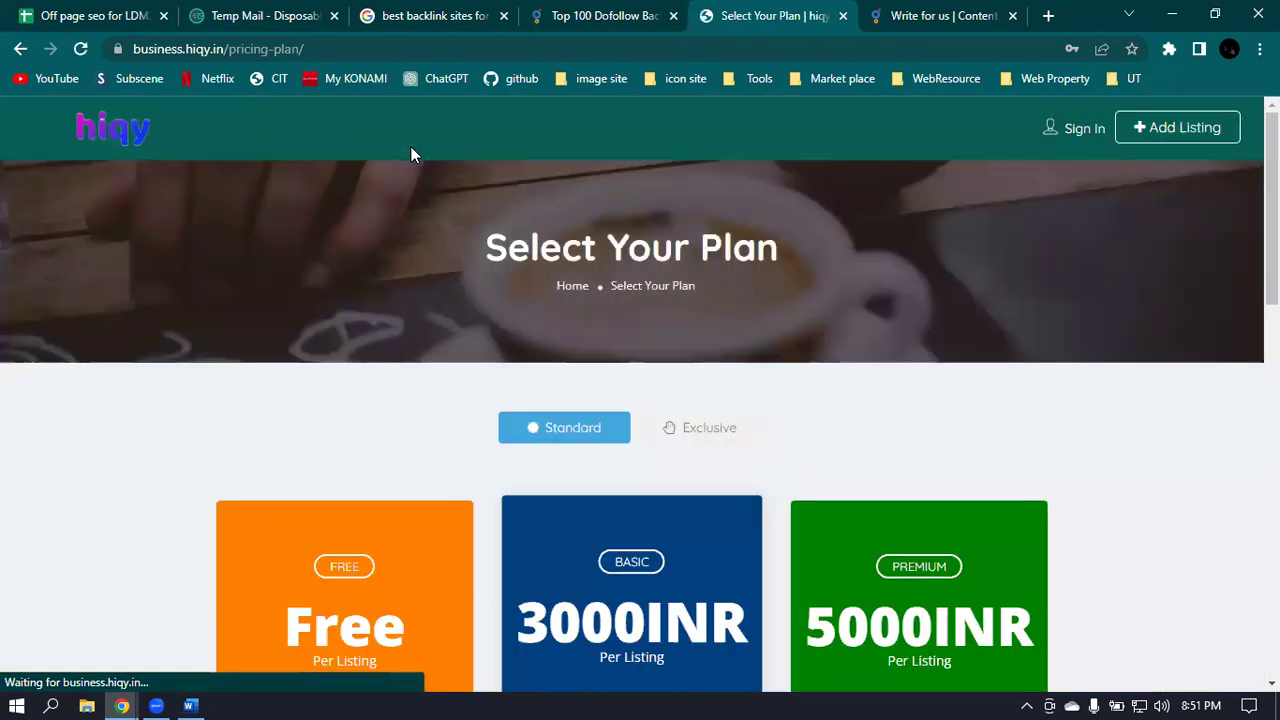
scroll(411, 148, "down", 3)
scroll(416, 154, "down", 1)
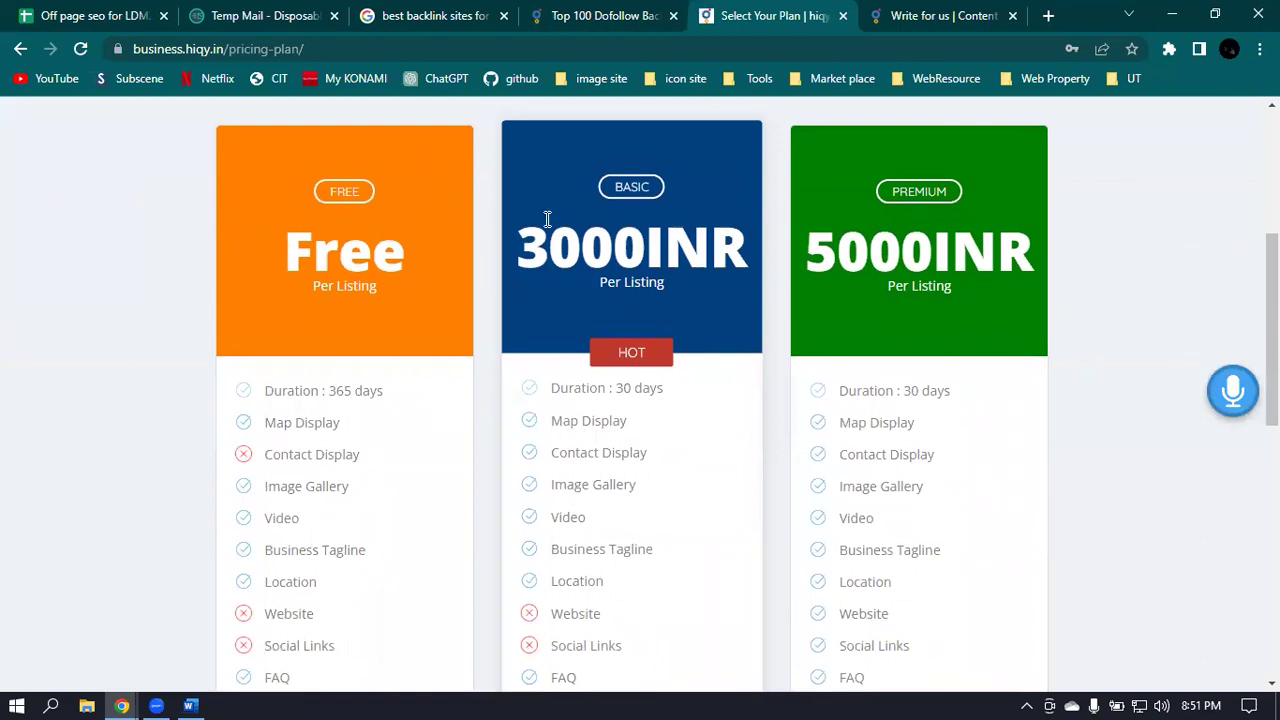
scroll(549, 219, "down", 8)
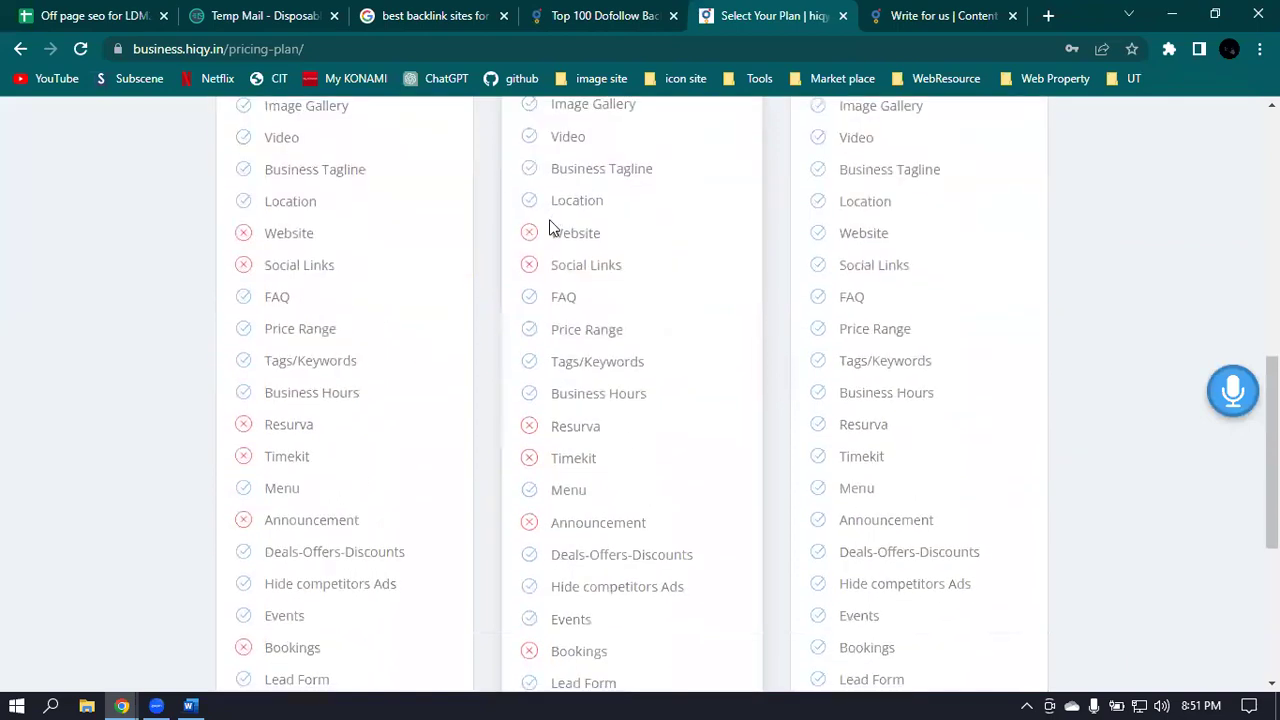
scroll(550, 222, "up", 12)
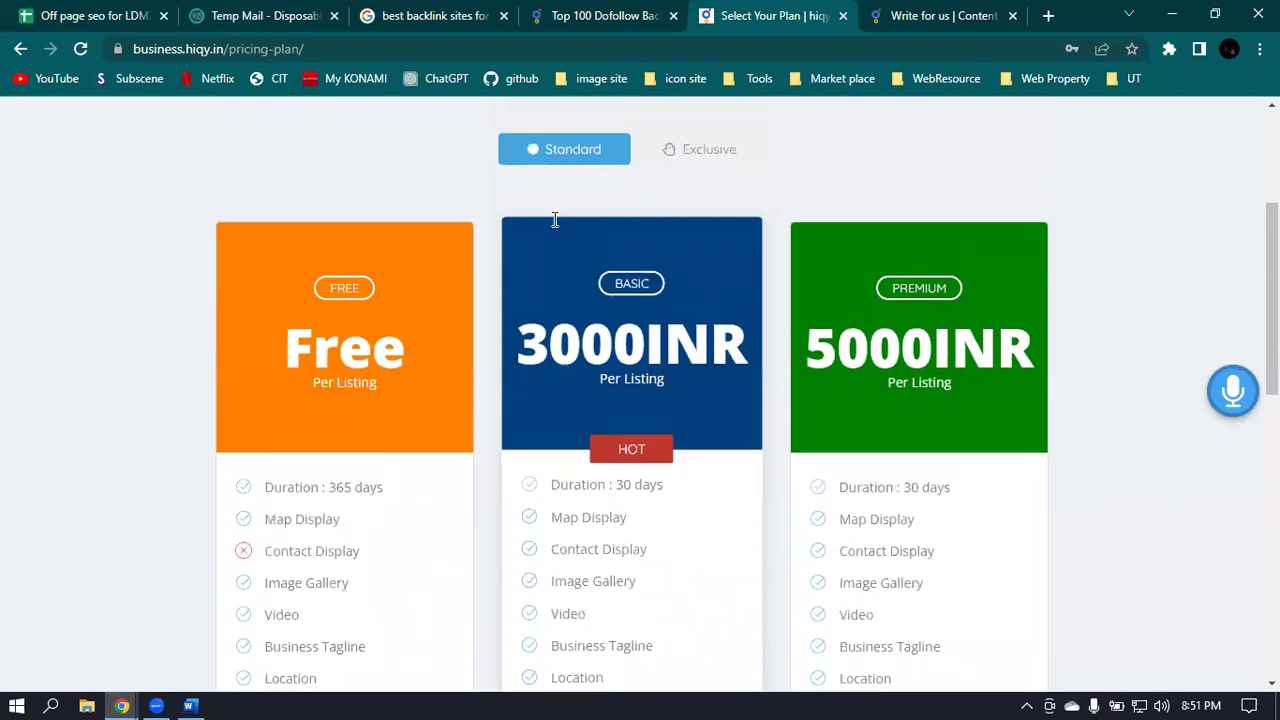
Close the hiqy Business, Geoxis Write for us and Top 100 Dofollow Backlink Sites tabs.
left_click(842, 17)
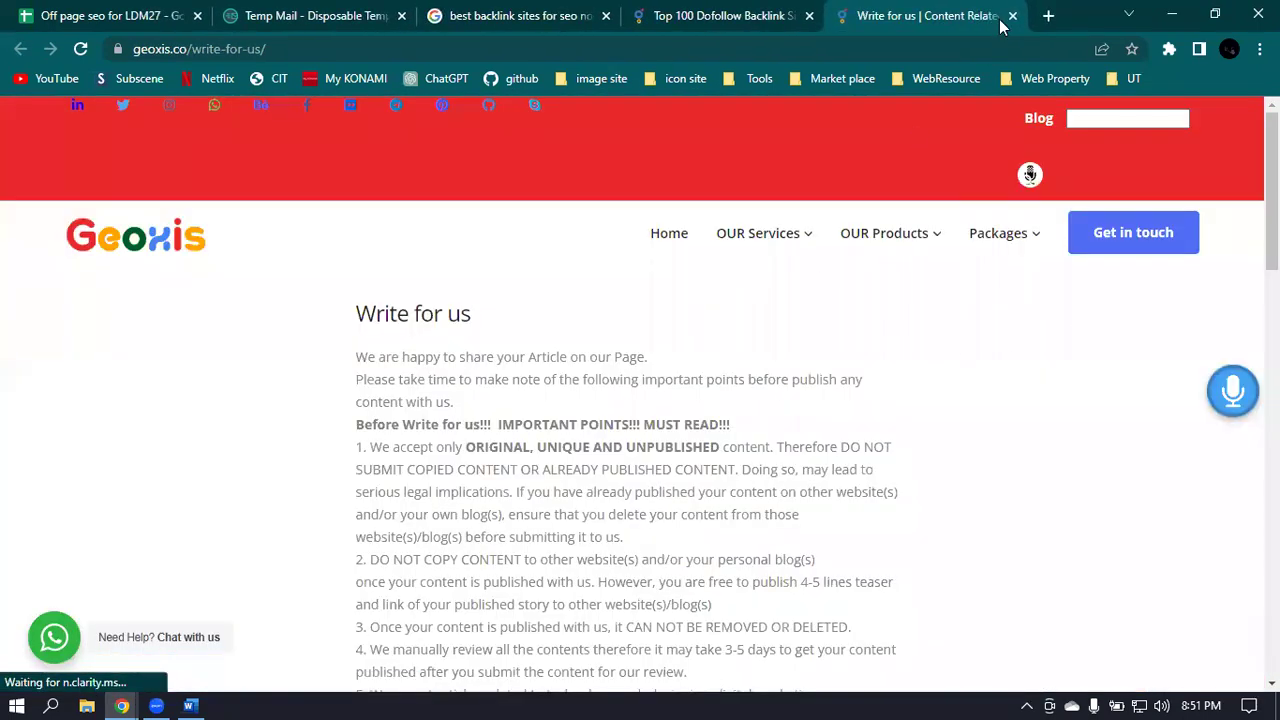
left_click(1012, 16)
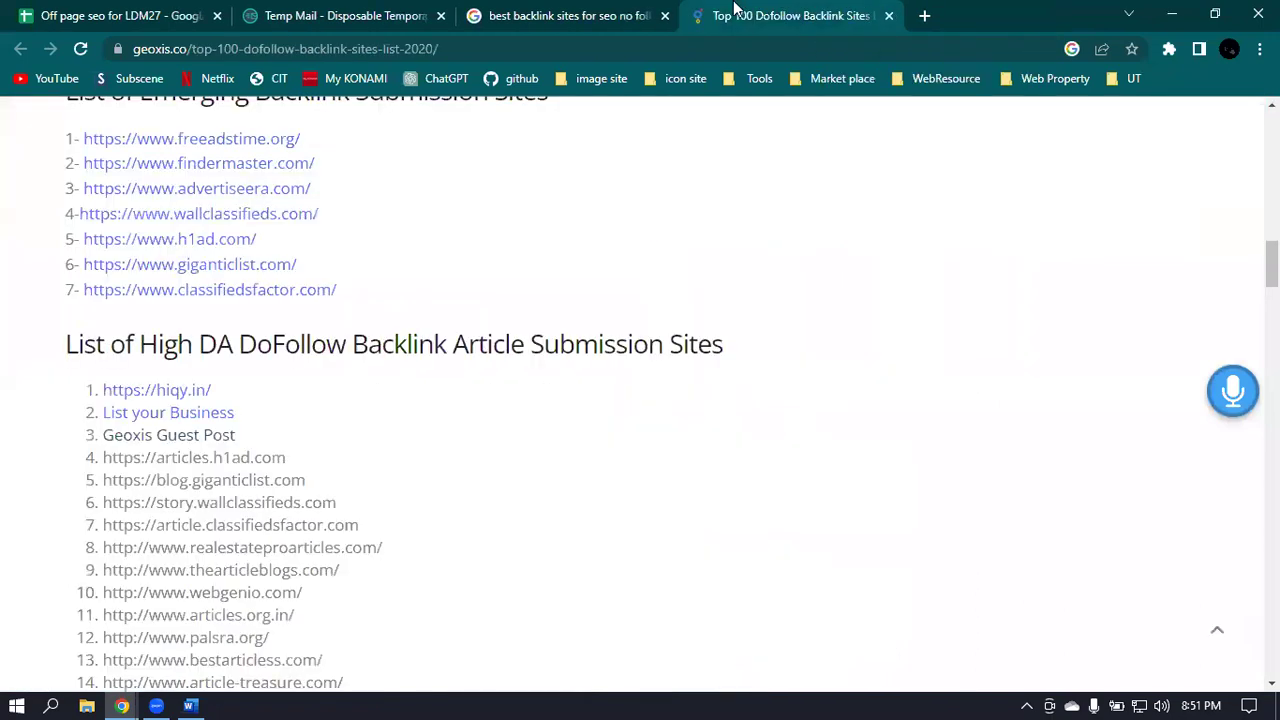
left_click(888, 16)
Open medium.com in a new browser tab.
left_click(697, 15)
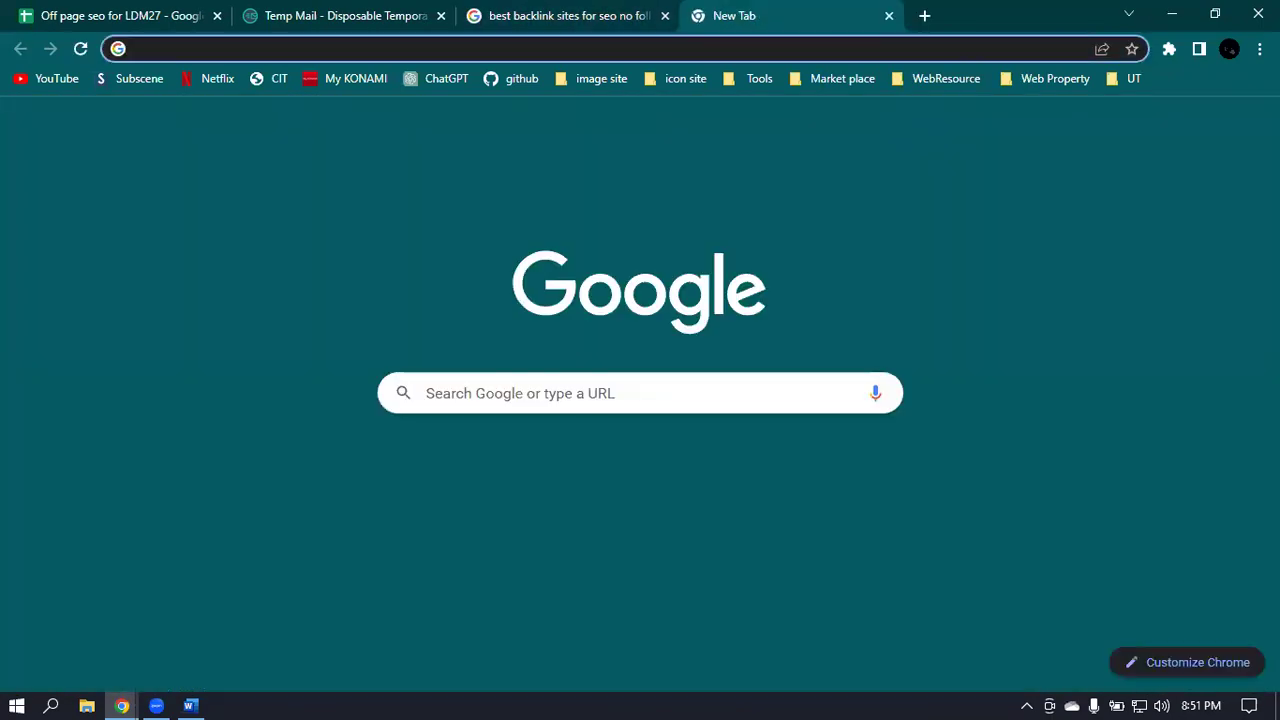
type("men")
key("BackSpace")
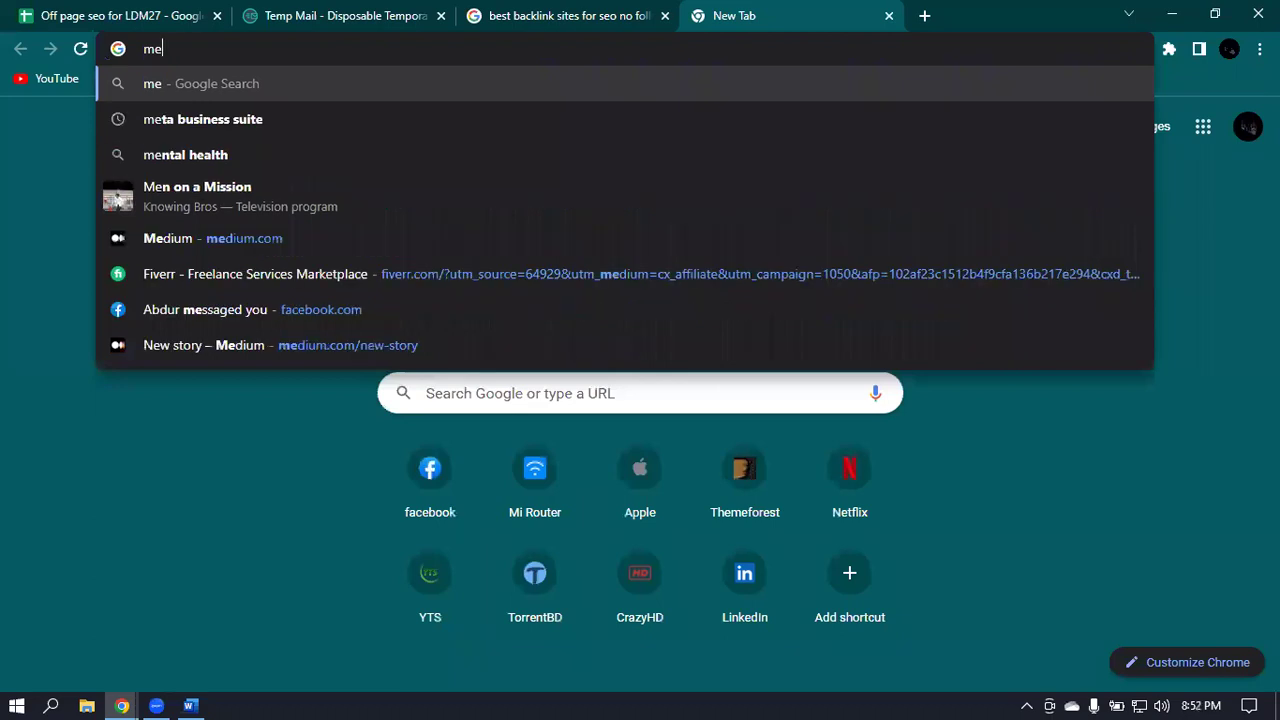
key("Down")
key("Down")
key("Down")
key("Down")
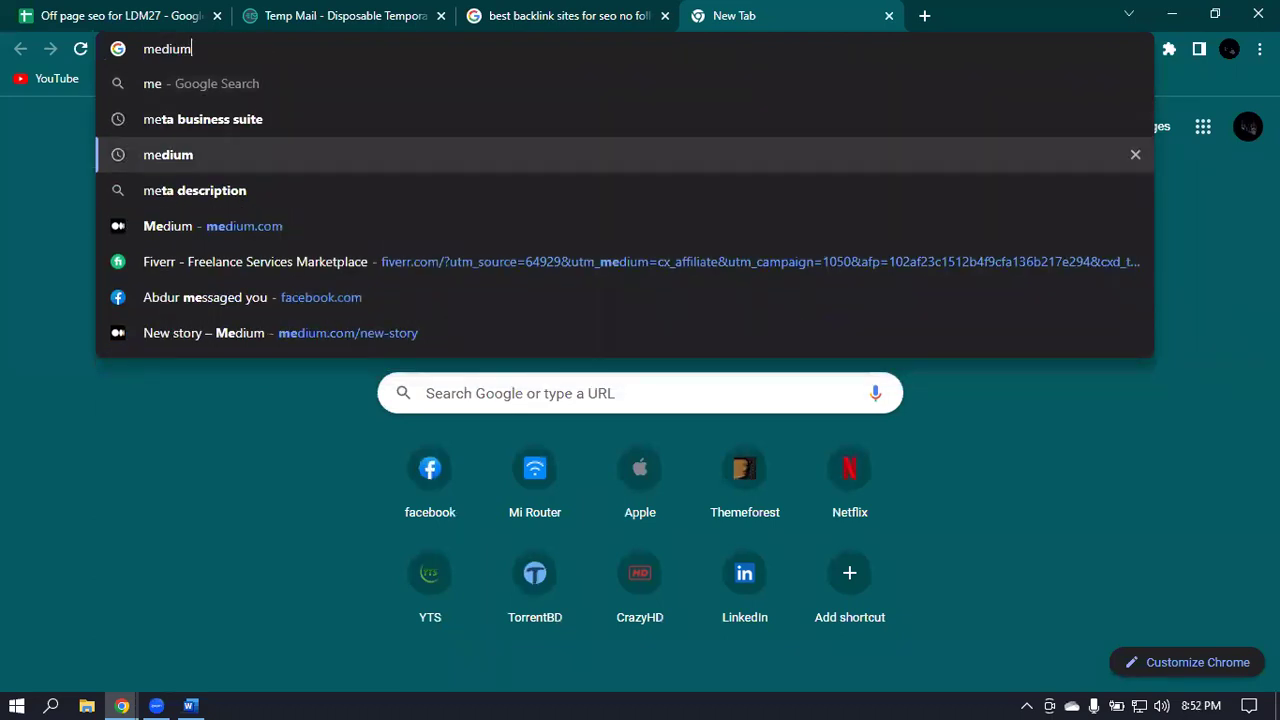
key("Return")
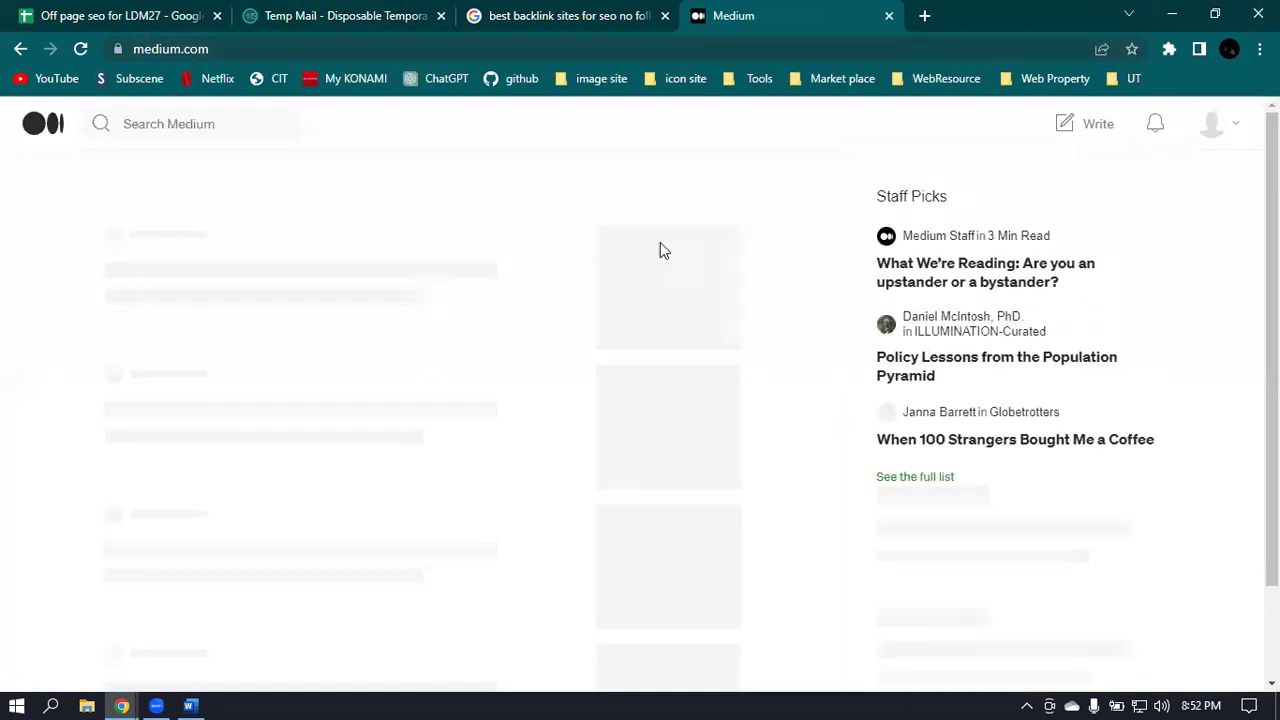
Sign out of the current Medium account and dismiss the Google account sign-up prompt.
left_click(1236, 131)
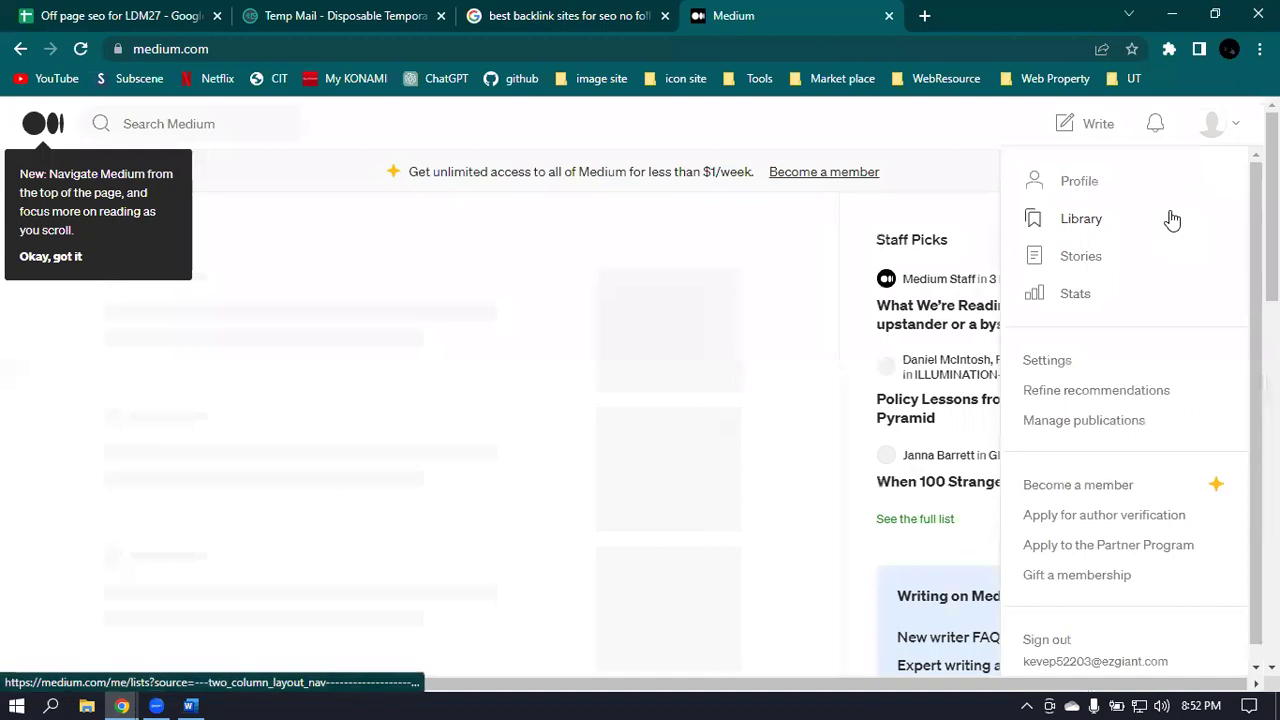
left_click(1060, 636)
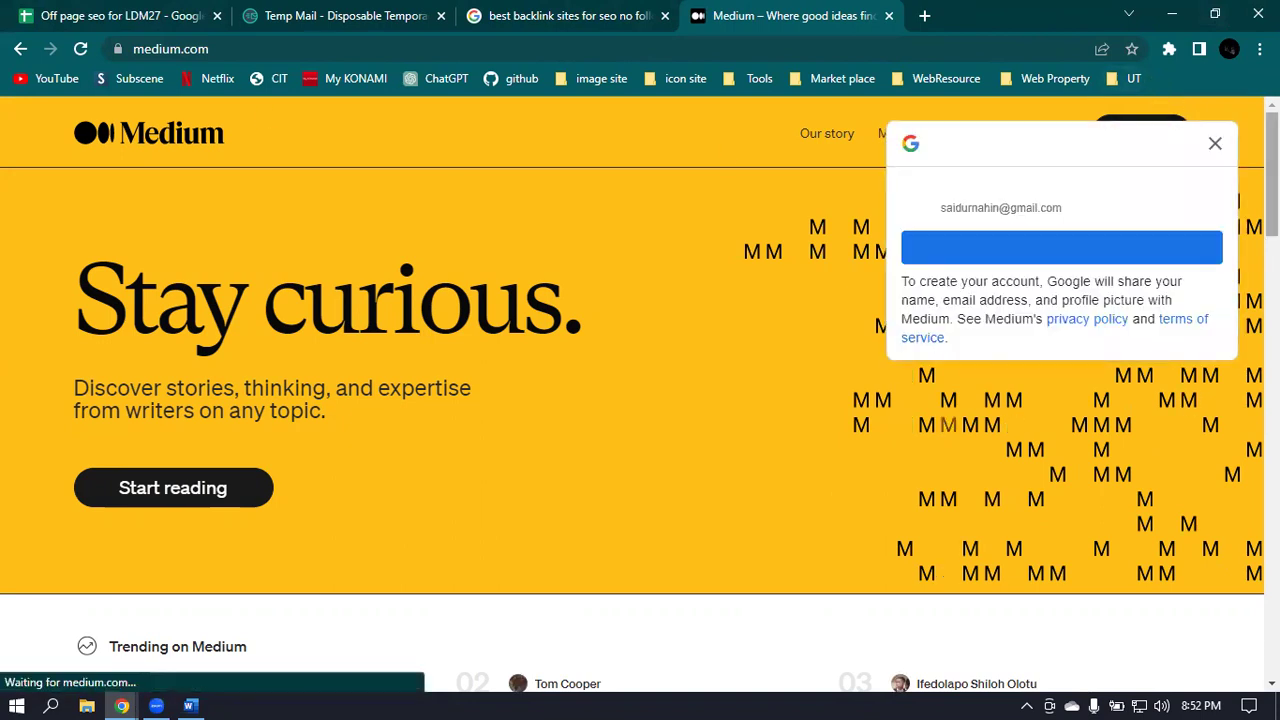
left_click(1220, 148)
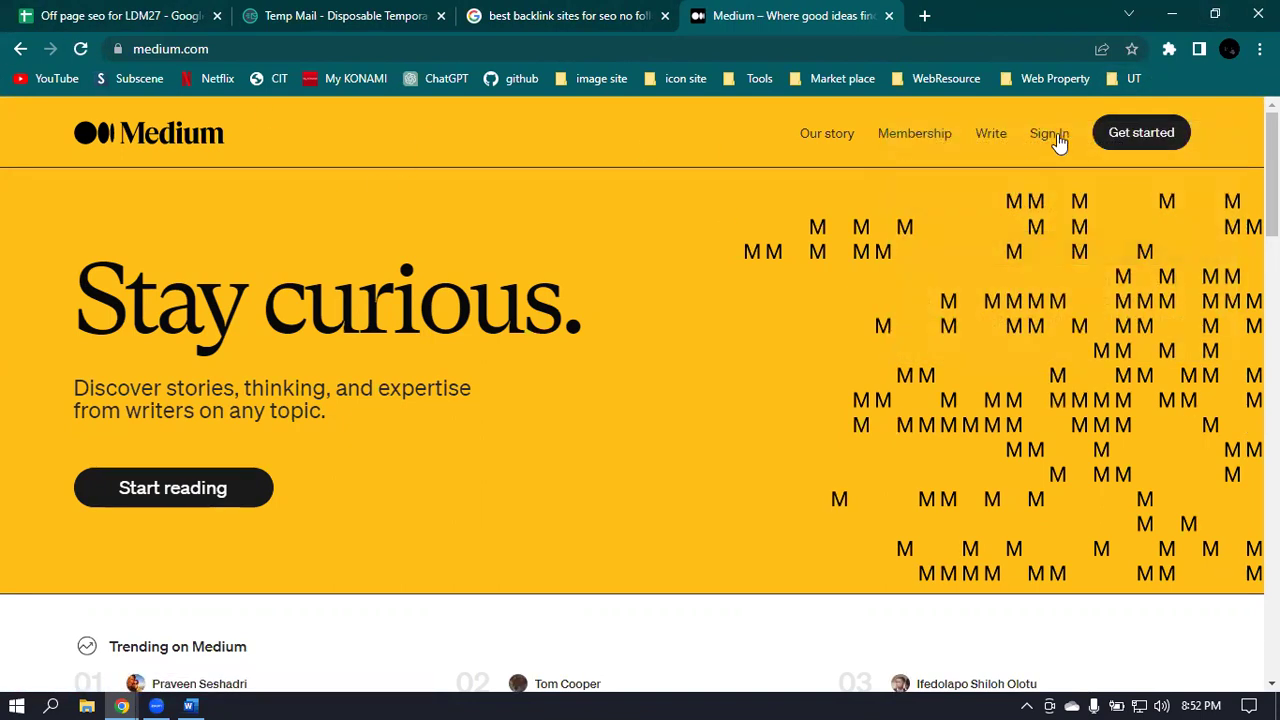
Start a new Medium account with the email sign-up option and submit the copied temporary email address.
left_click(1117, 130)
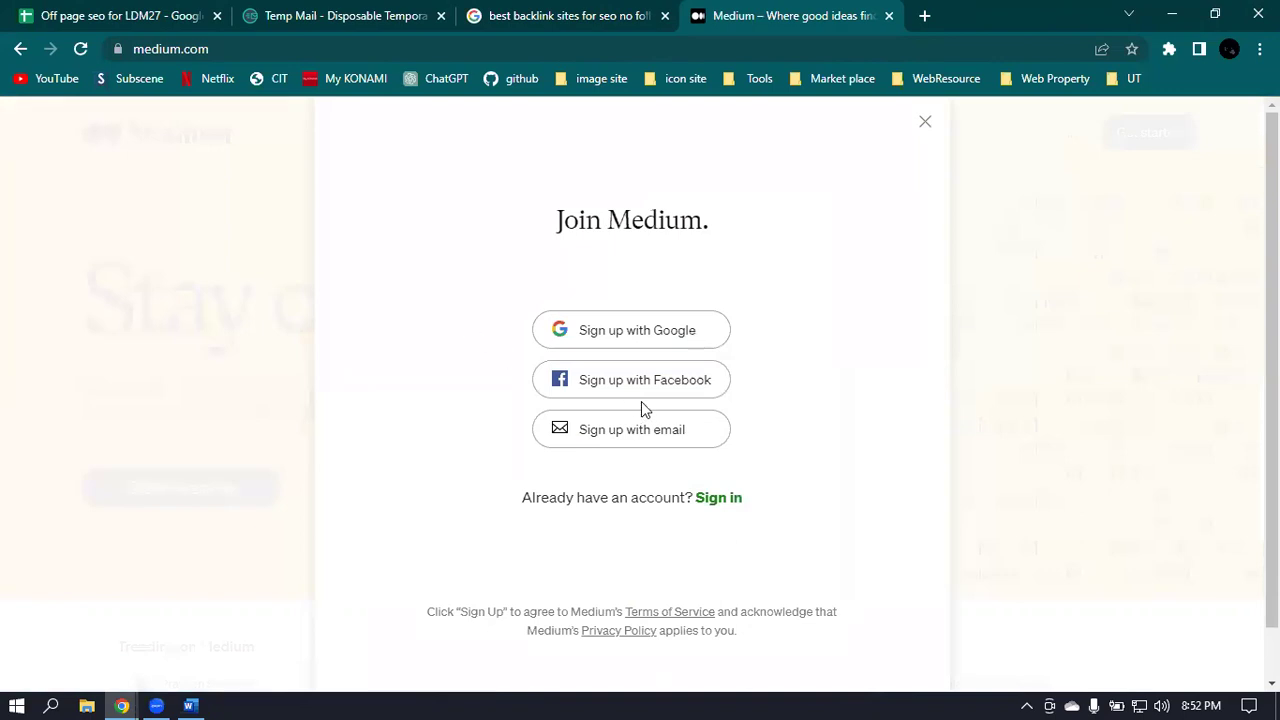
left_click(601, 431)
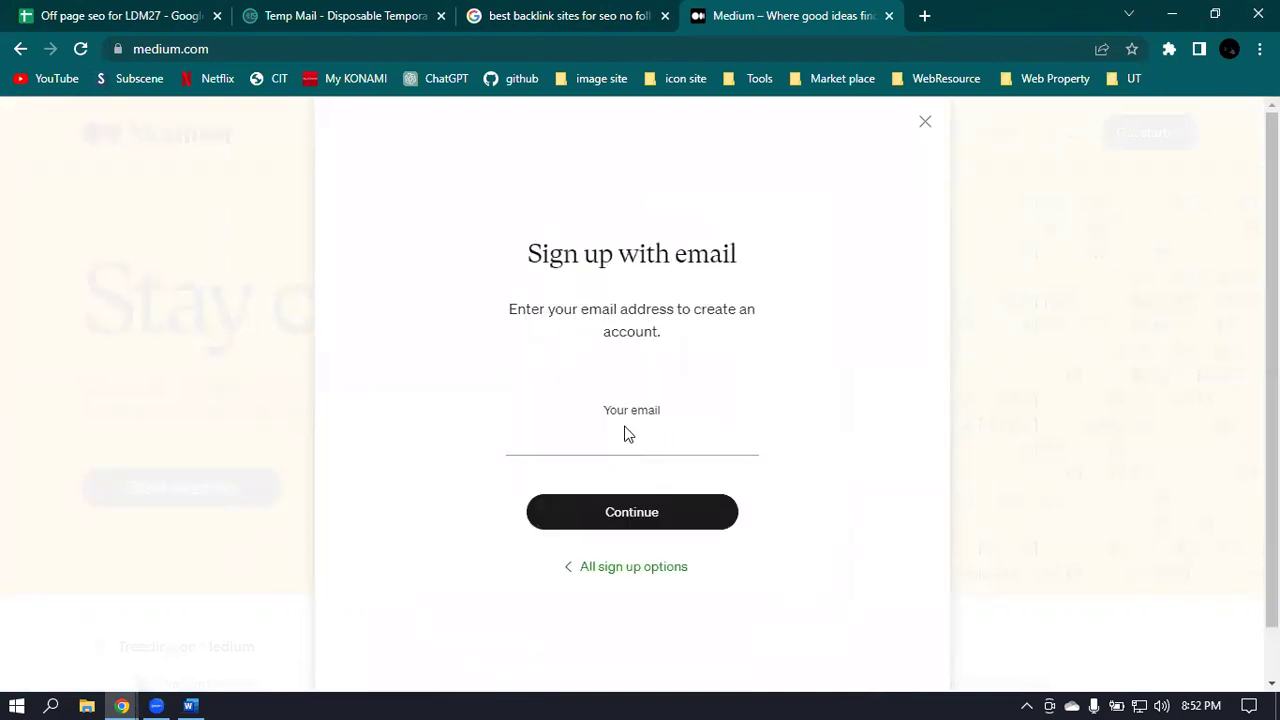
left_click(600, 444)
key("ctrl+v")
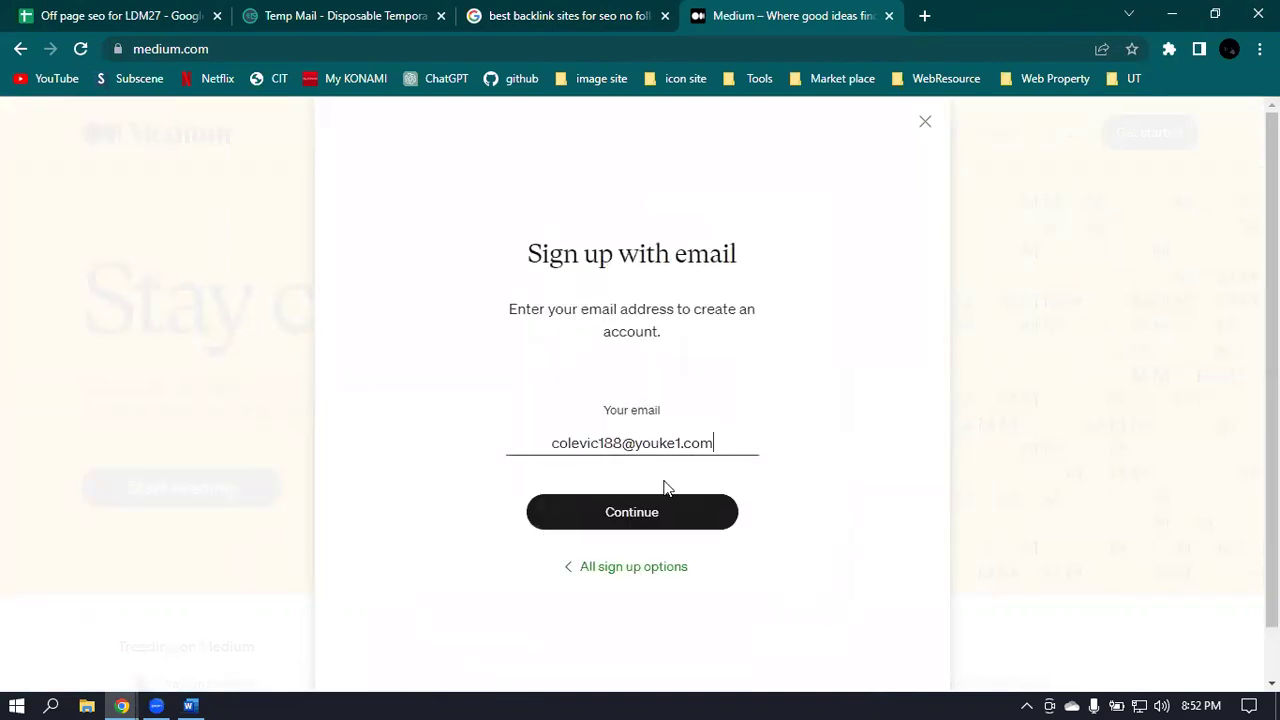
left_click(609, 511)
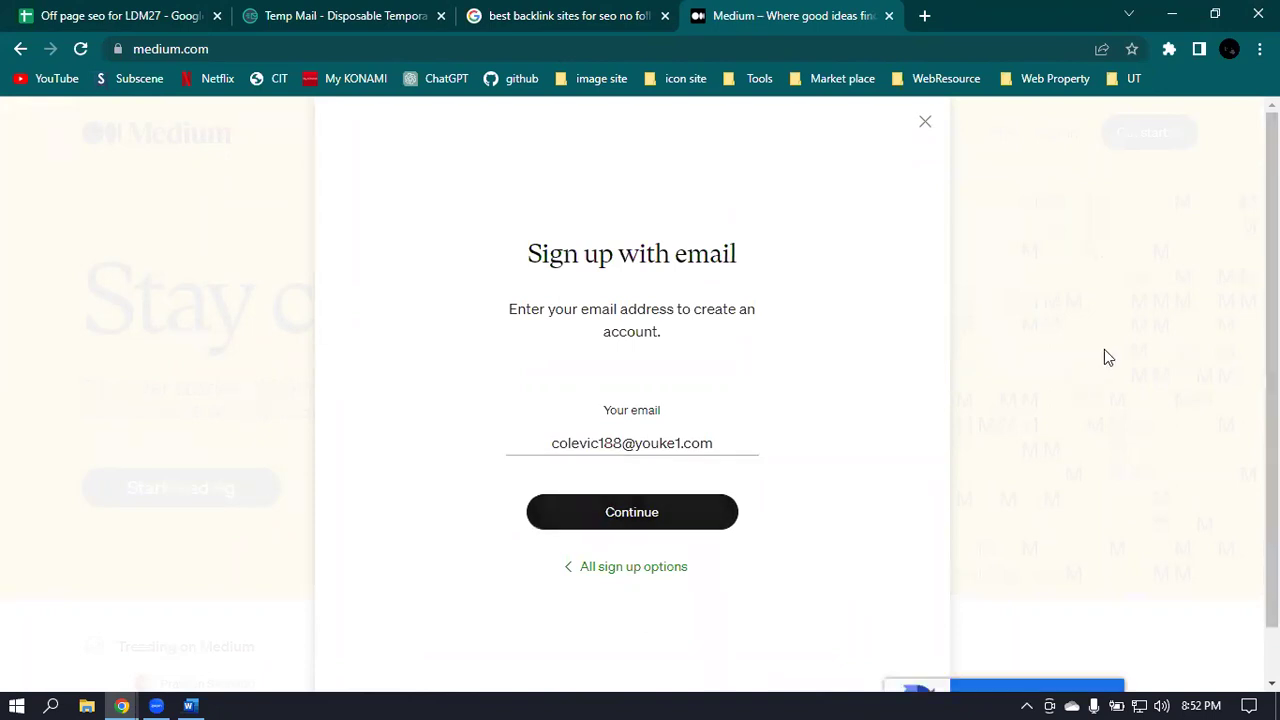
left_click(645, 522)
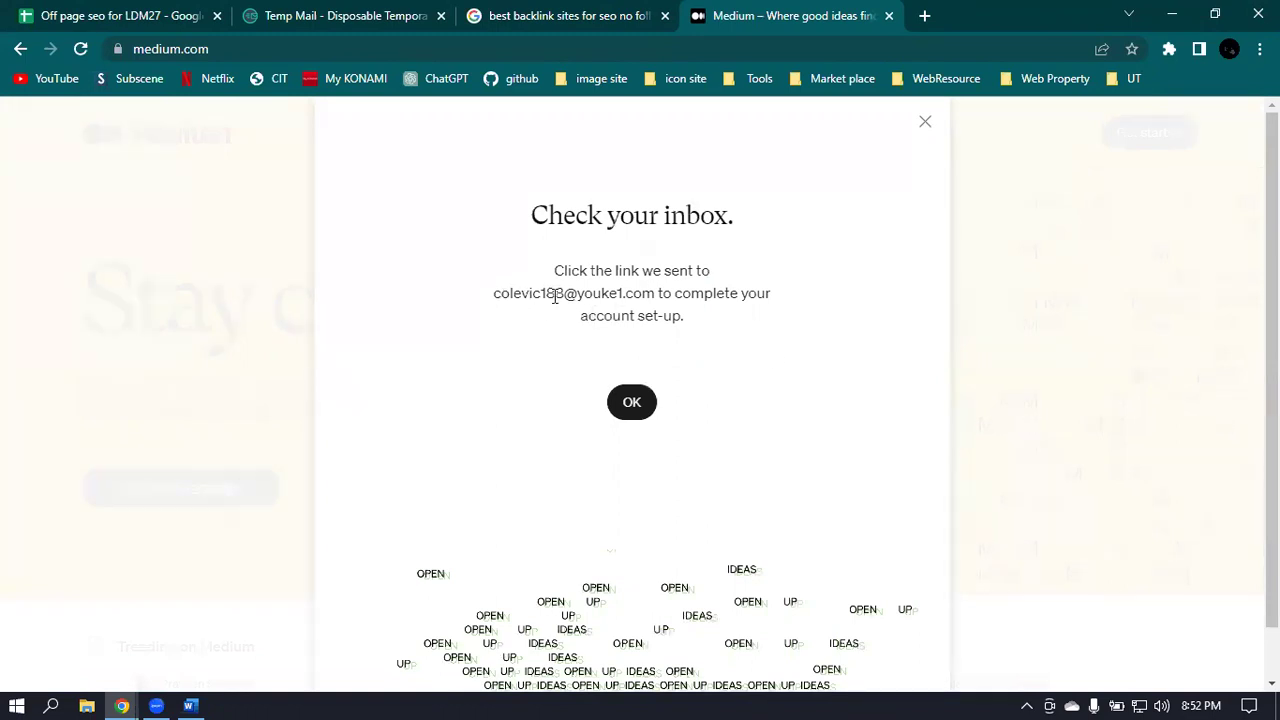
Switch to the Temp Mail inbox and open Medium's "Finish creating your account on Medium" email.
left_click_drag(555, 296, 810, 308)
left_click(372, 12)
scroll(700, 323, "down", 8)
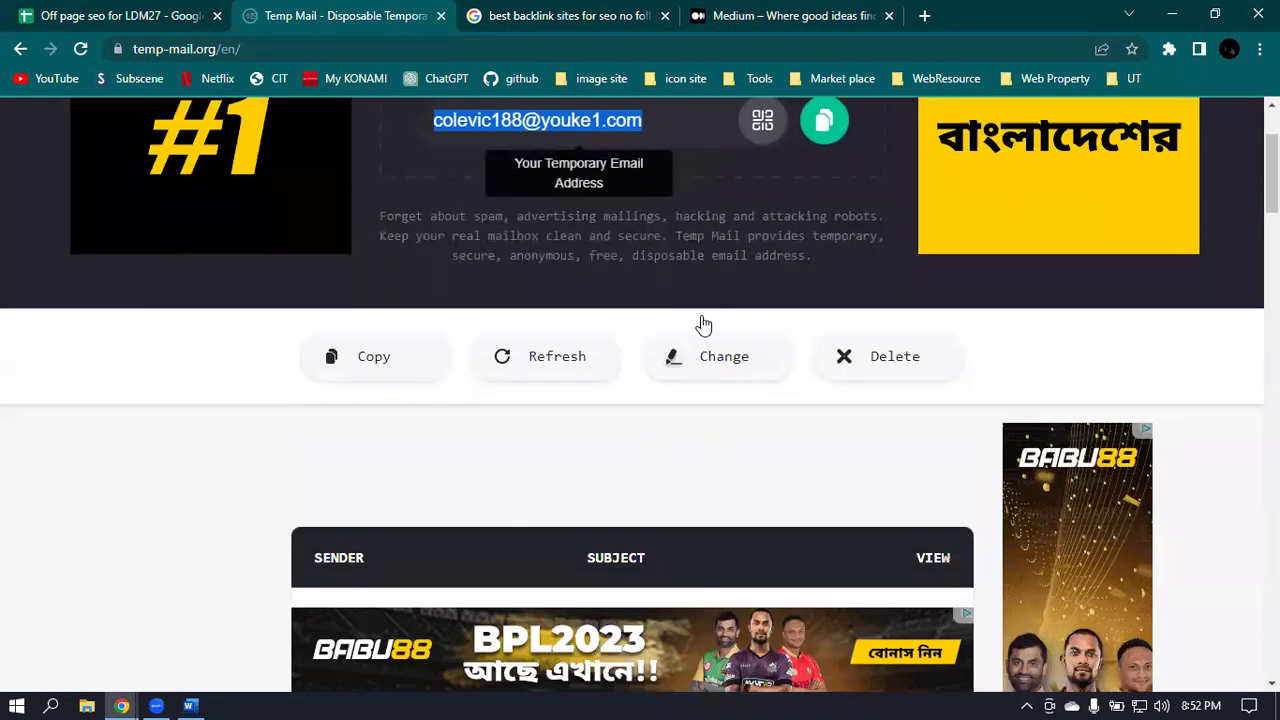
scroll(651, 294, "up", 3)
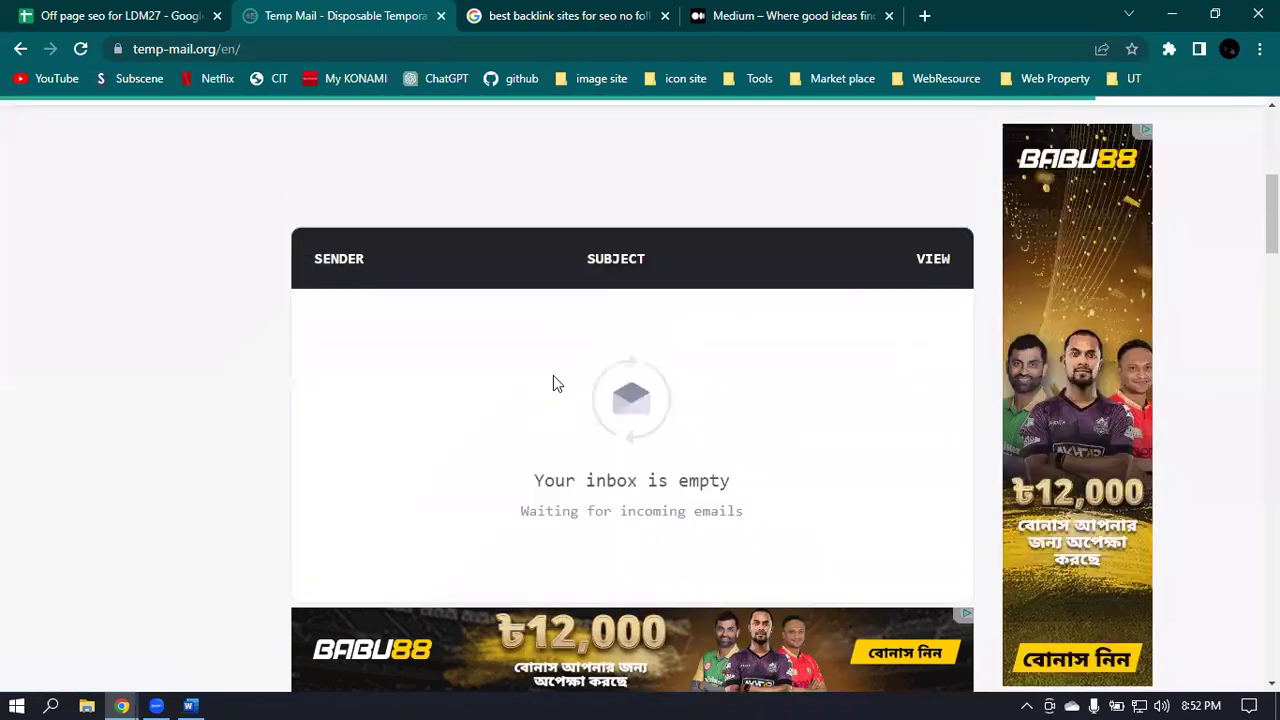
scroll(637, 380, "down", 1)
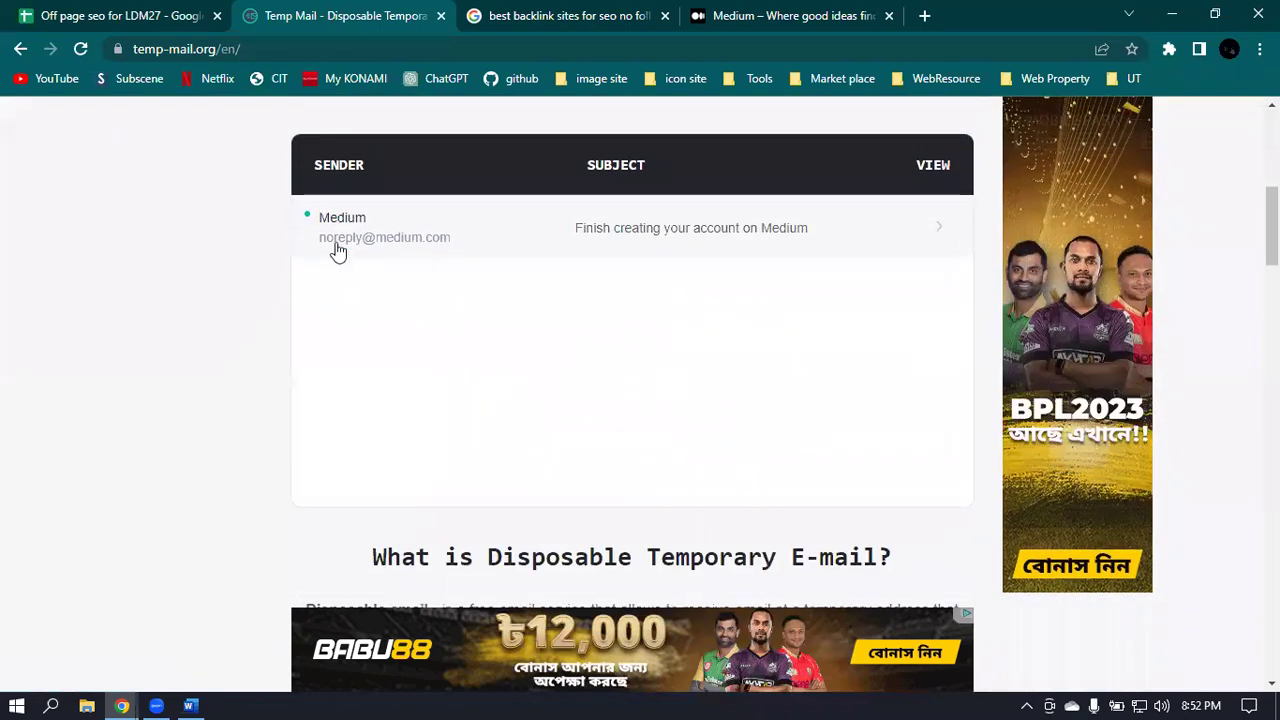
left_click(416, 250)
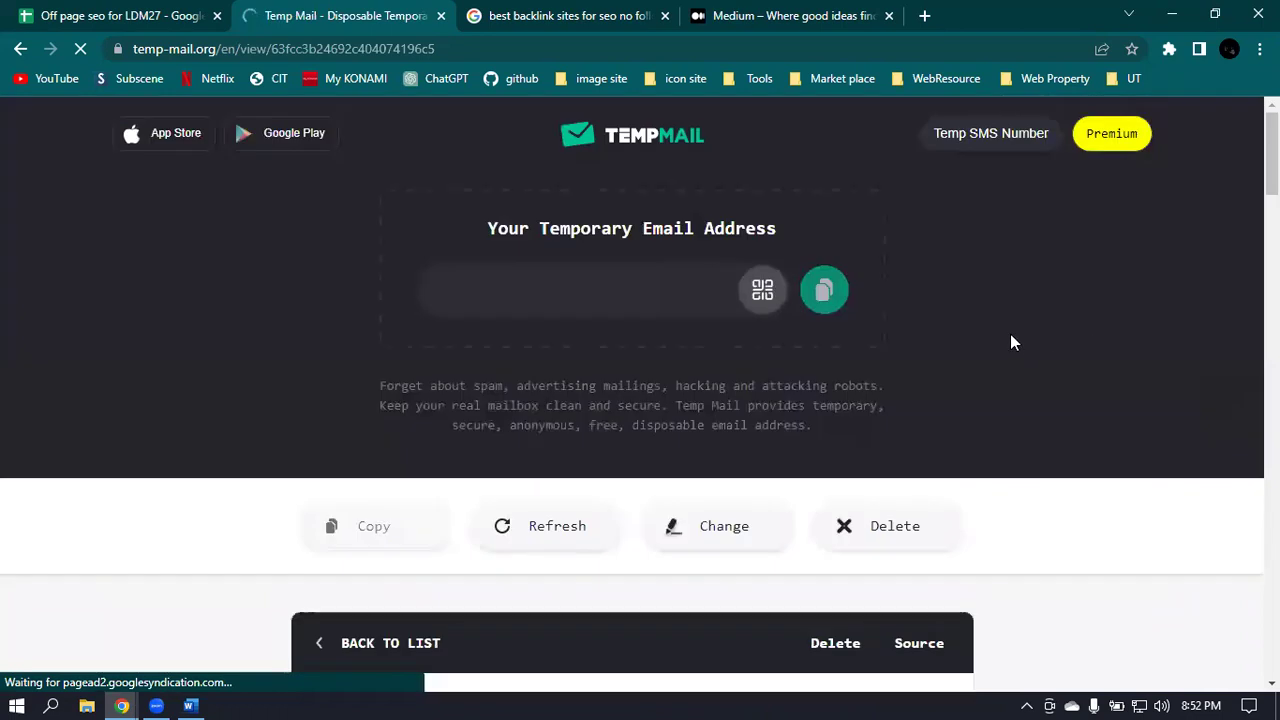
Follow the account creation link in the email and create the Medium account with the prefilled name and email.
scroll(834, 330, "down", 5)
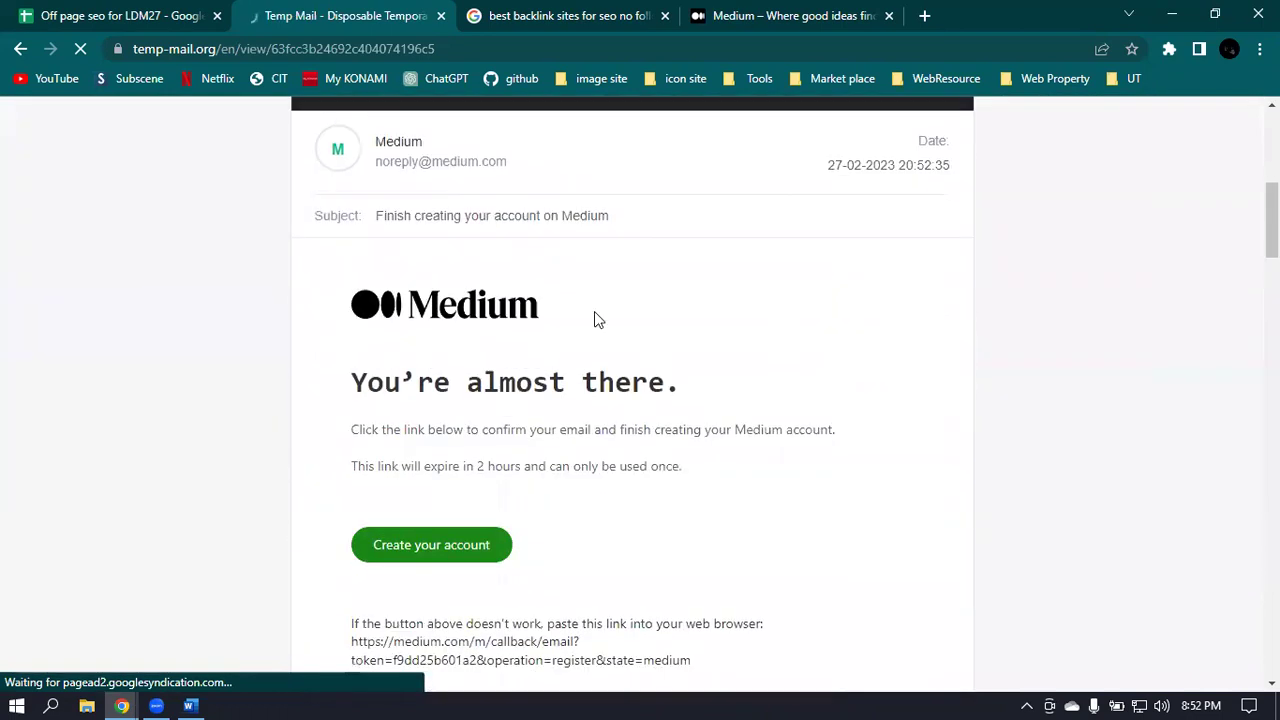
left_click(420, 548)
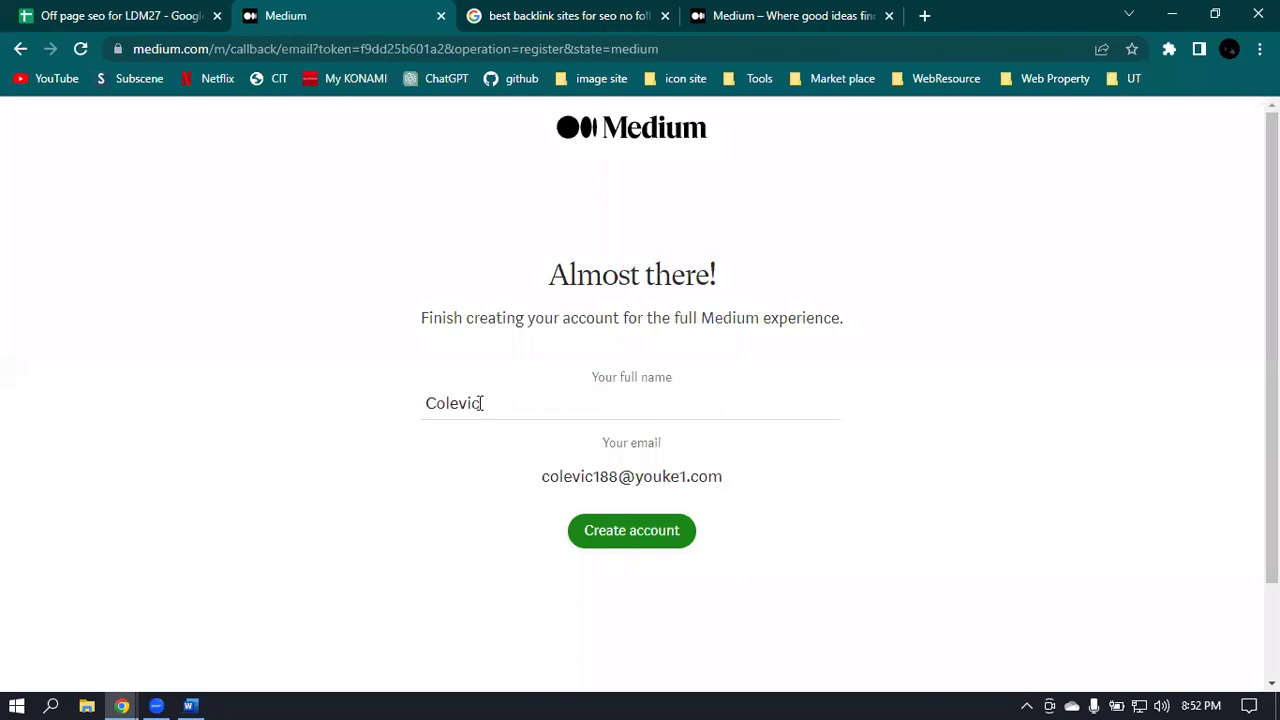
left_click(643, 533)
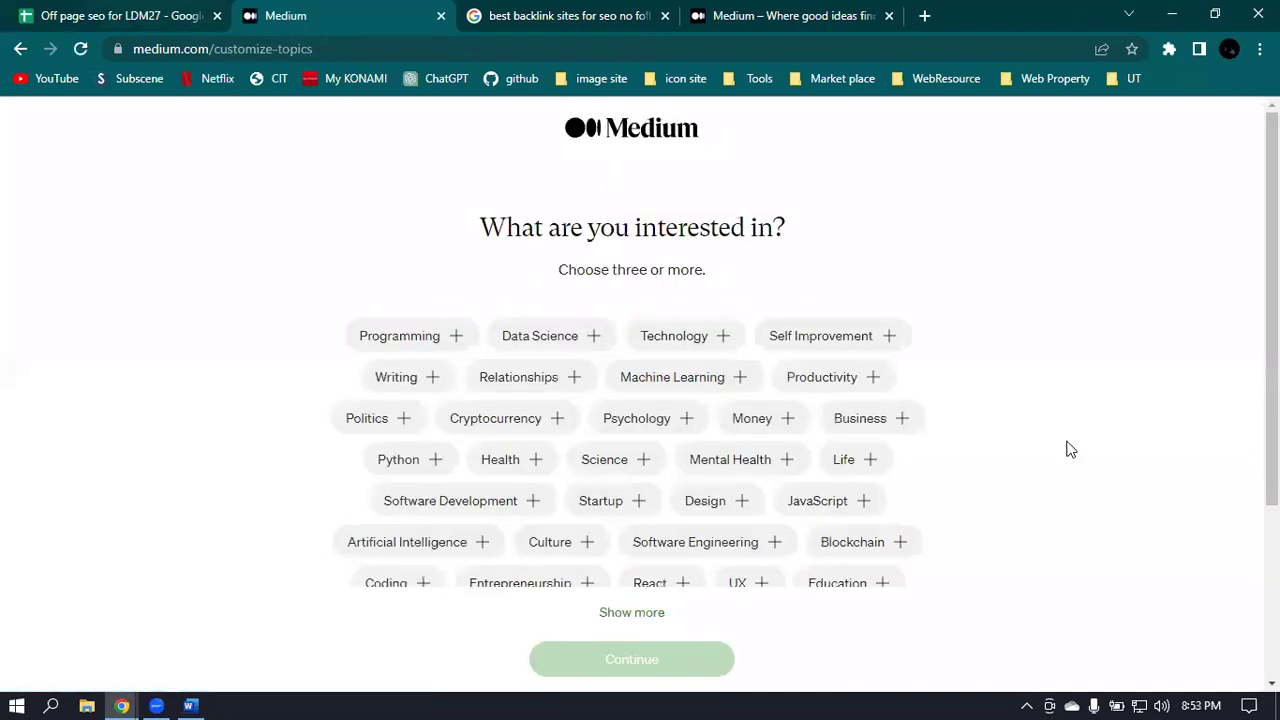
Select Marketing, Society, Writing and Programming as the account's topics of interest.
scroll(537, 289, "down", 1)
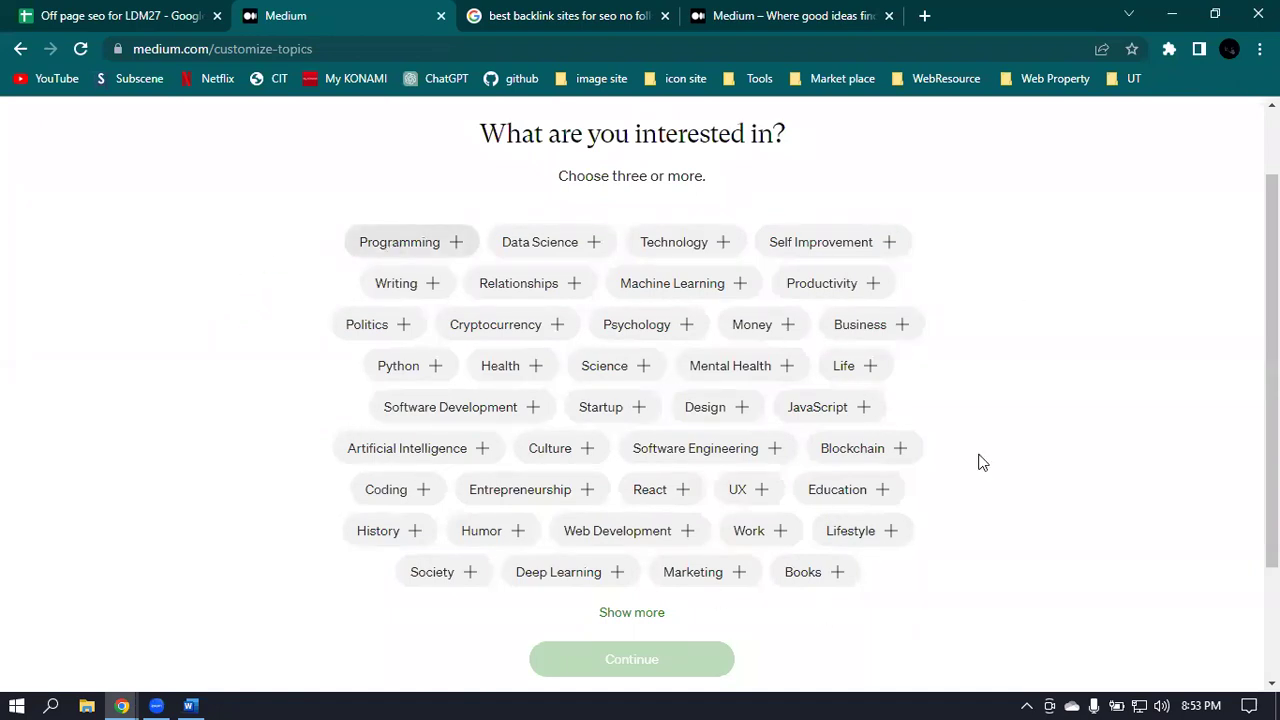
left_click(715, 588)
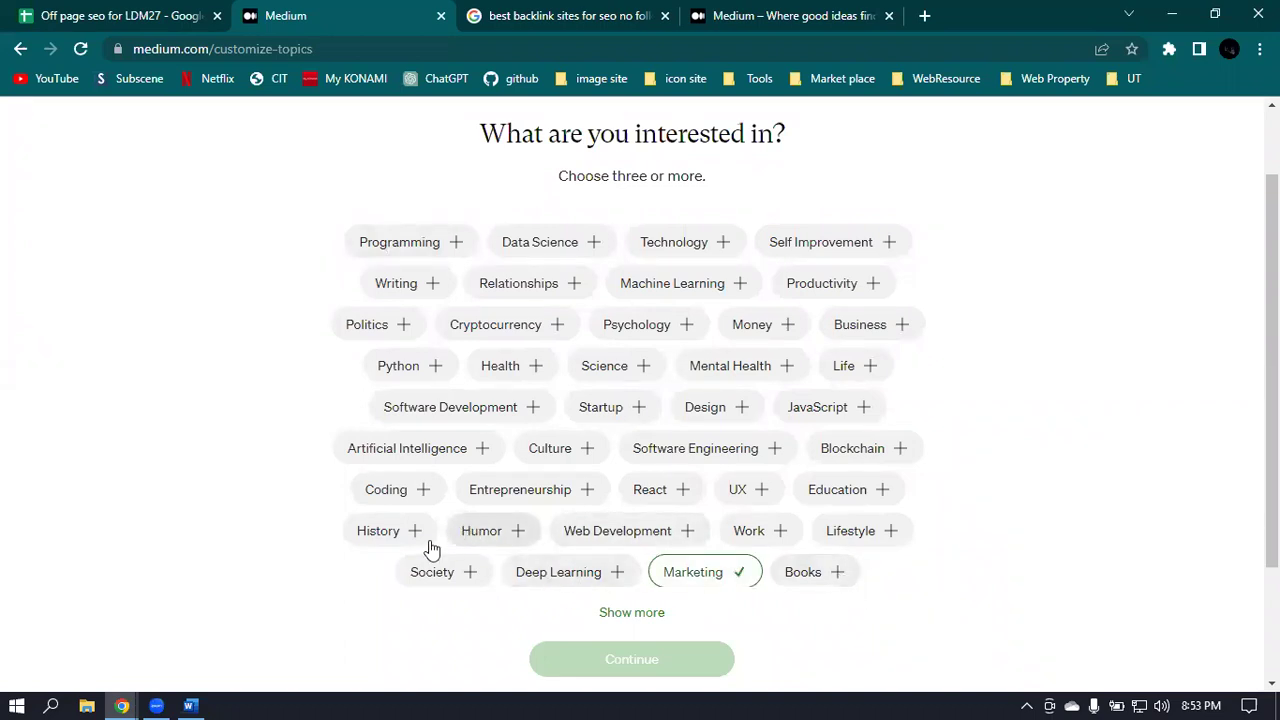
left_click(432, 580)
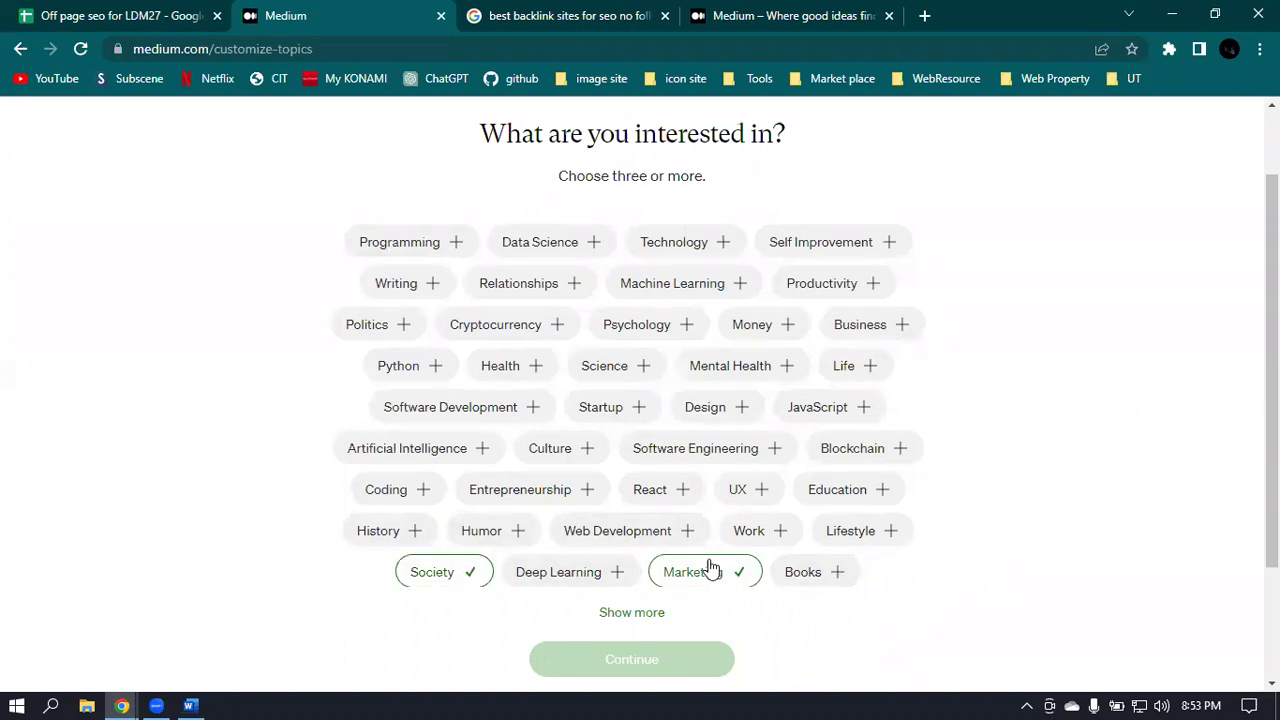
left_click(395, 287)
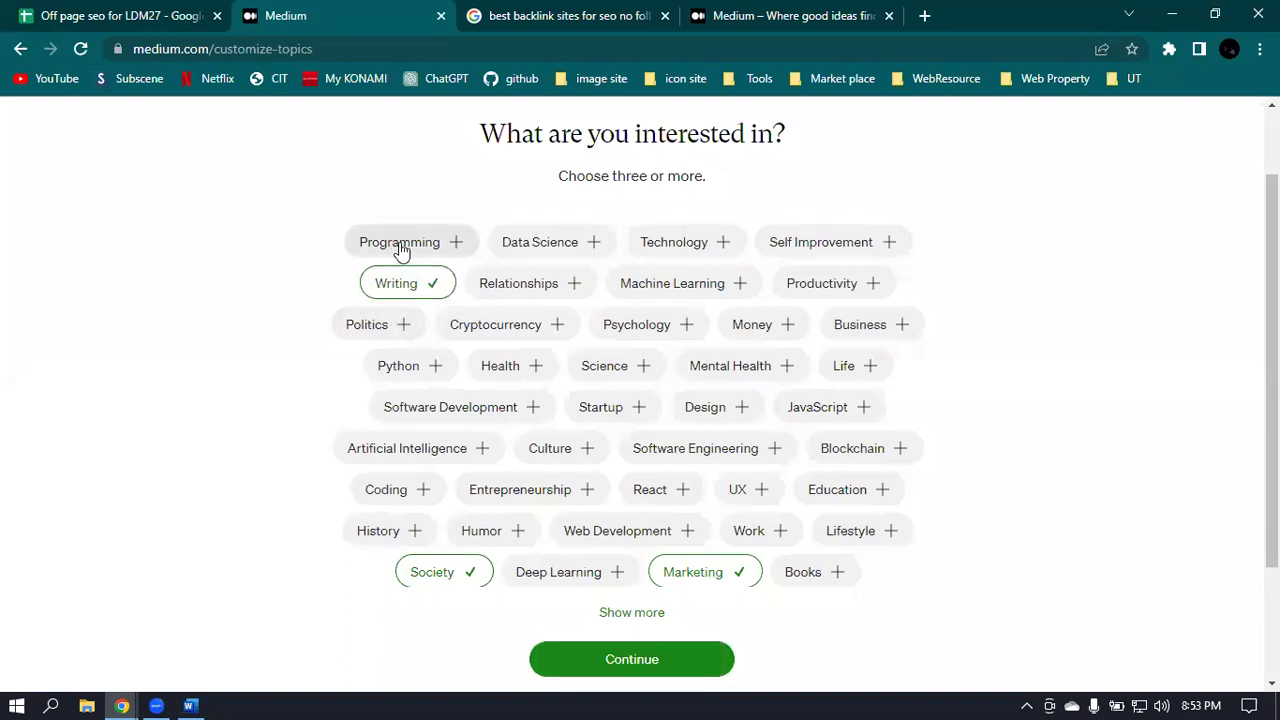
left_click(397, 246)
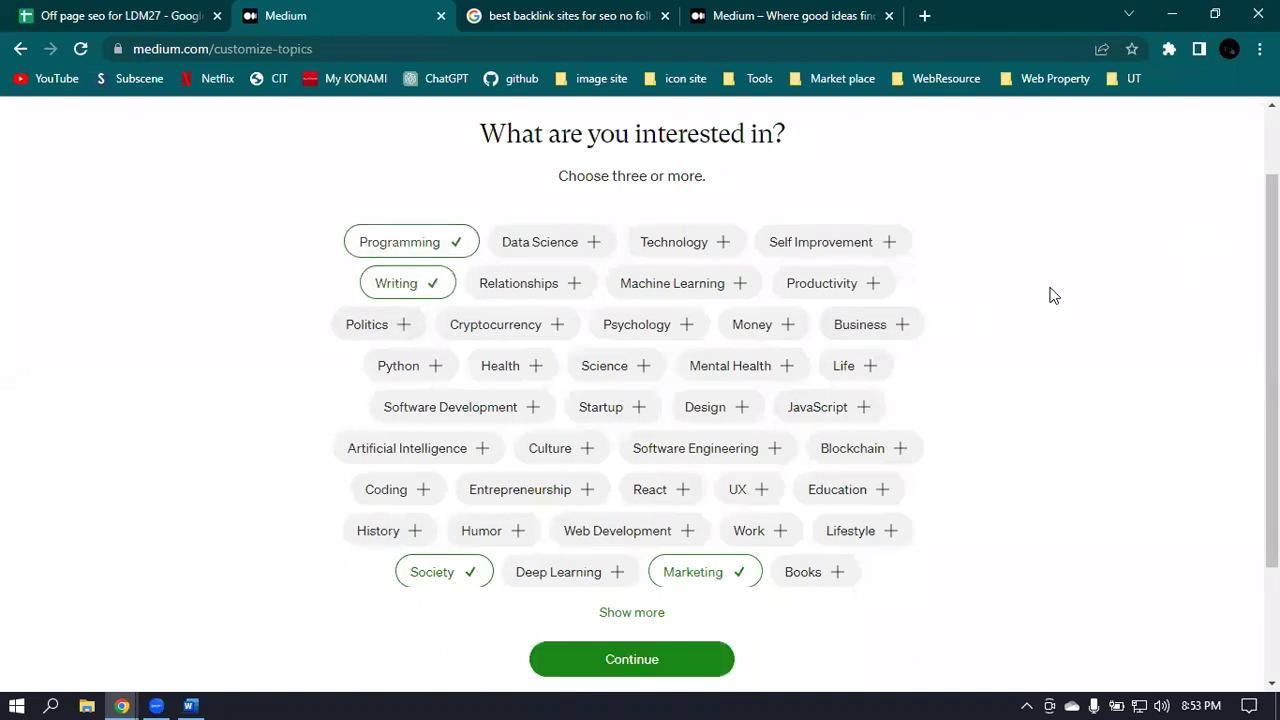
Show more topics, continue with the selected interests, and dismiss the navigation tip on Medium's home page.
scroll(1052, 295, "down", 3)
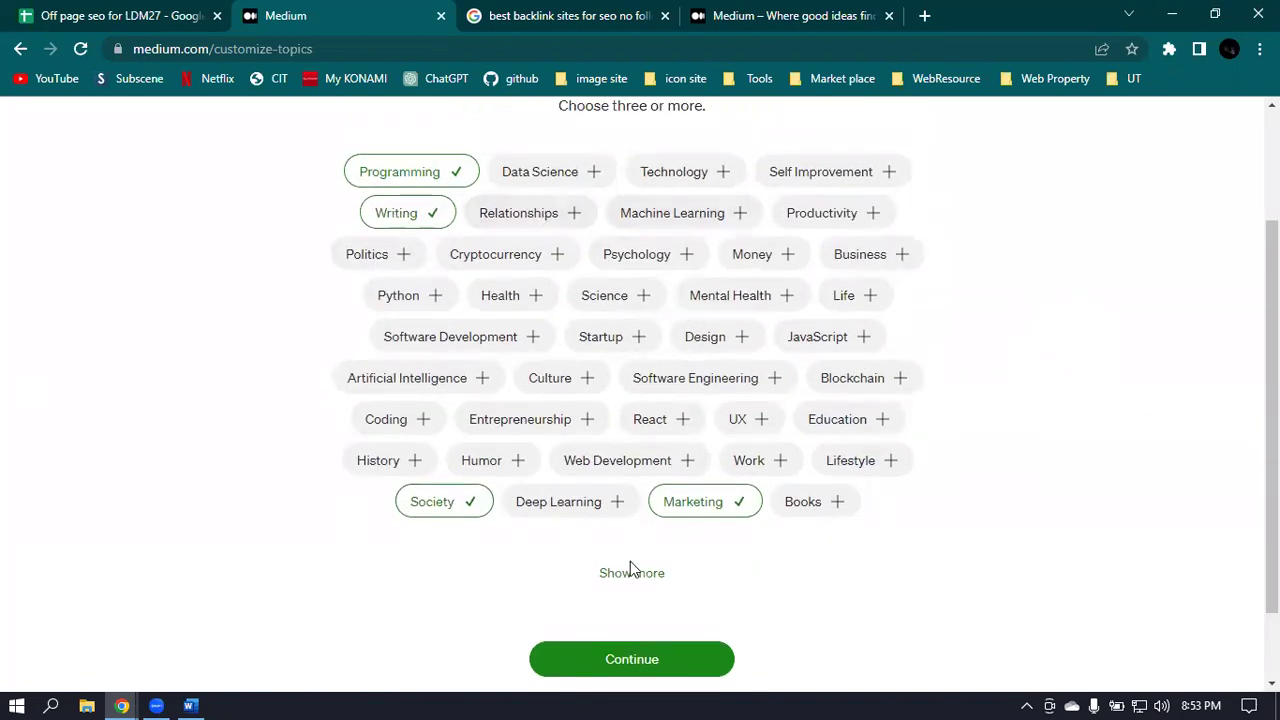
scroll(540, 303, "down", 2)
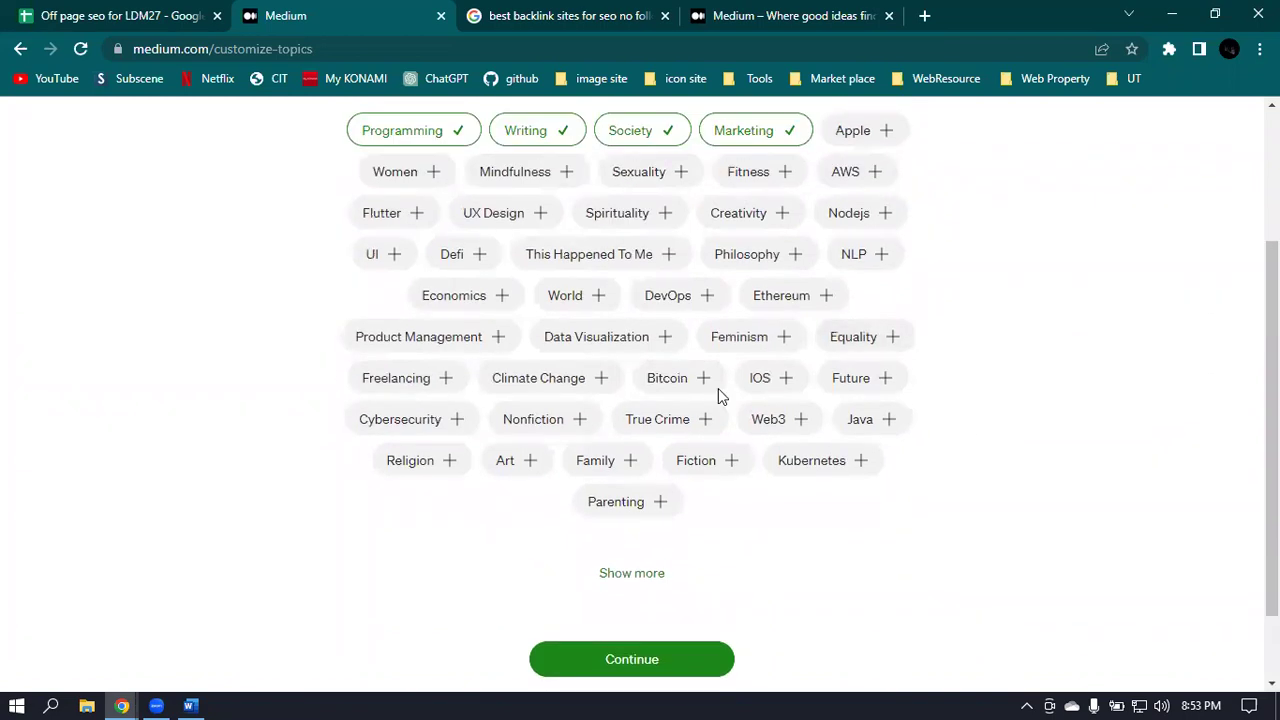
scroll(886, 290, "up", 1)
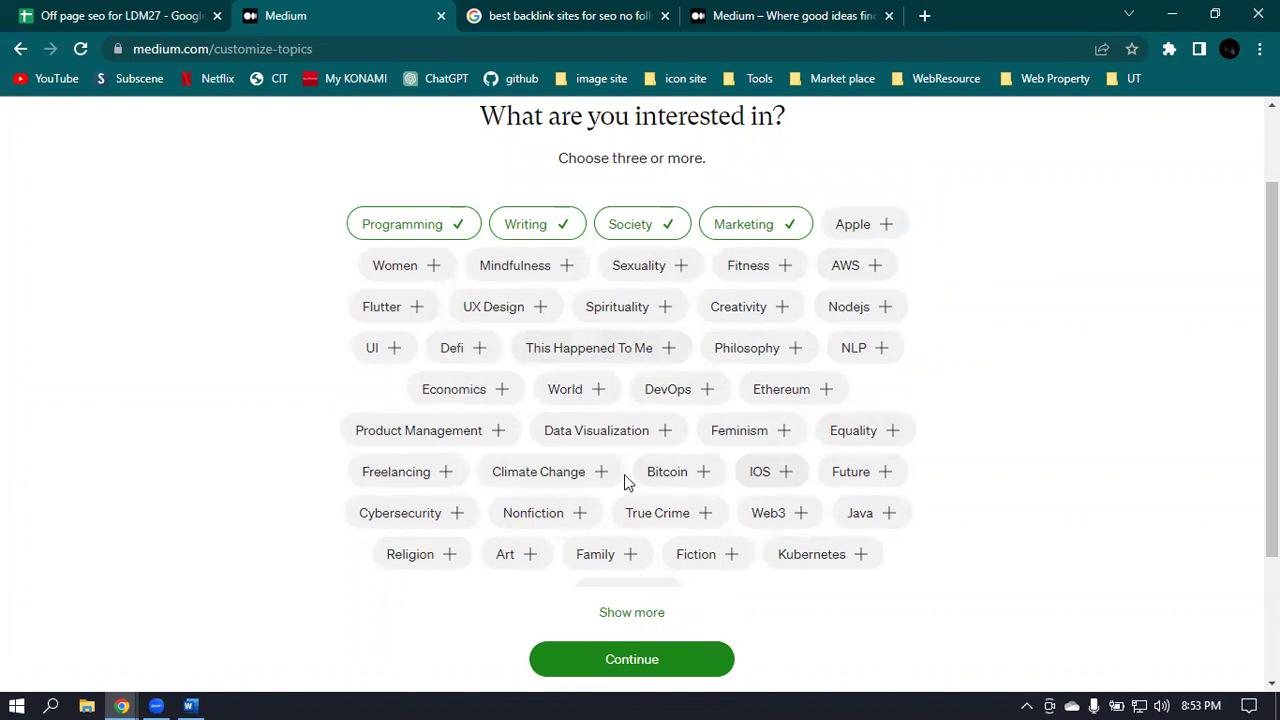
scroll(819, 446, "down", 2)
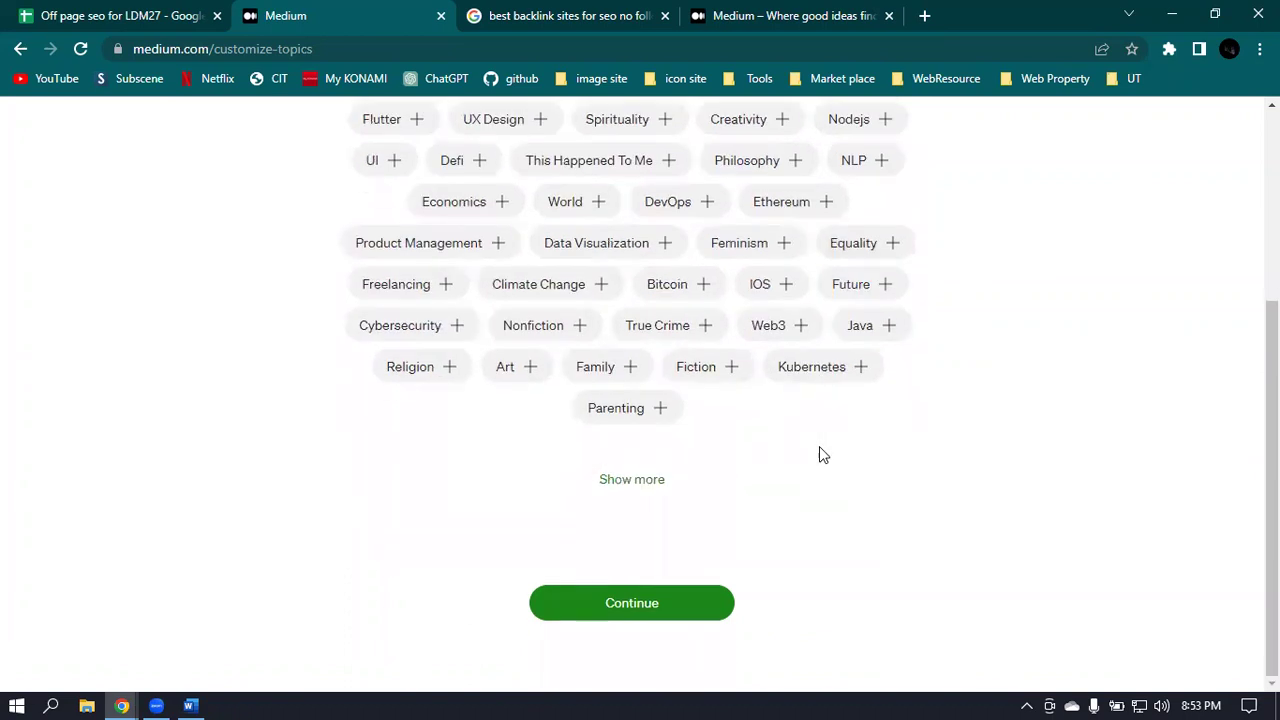
left_click(670, 614)
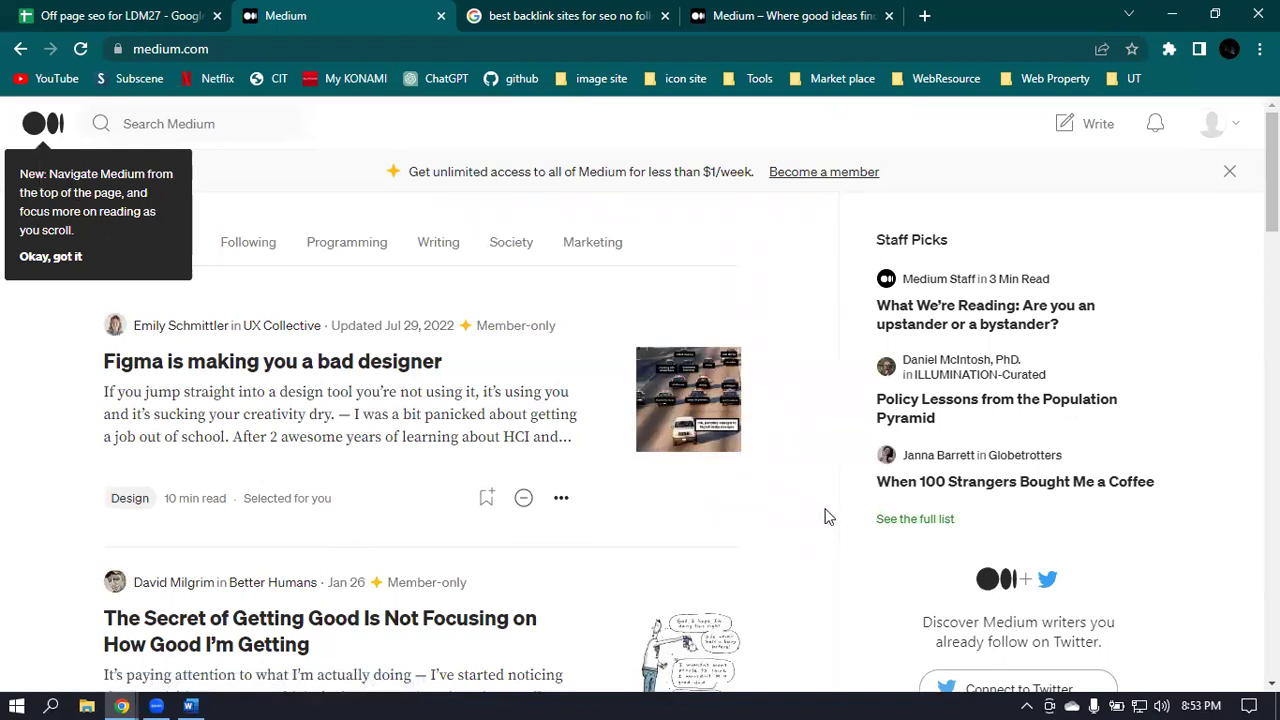
left_click(49, 260)
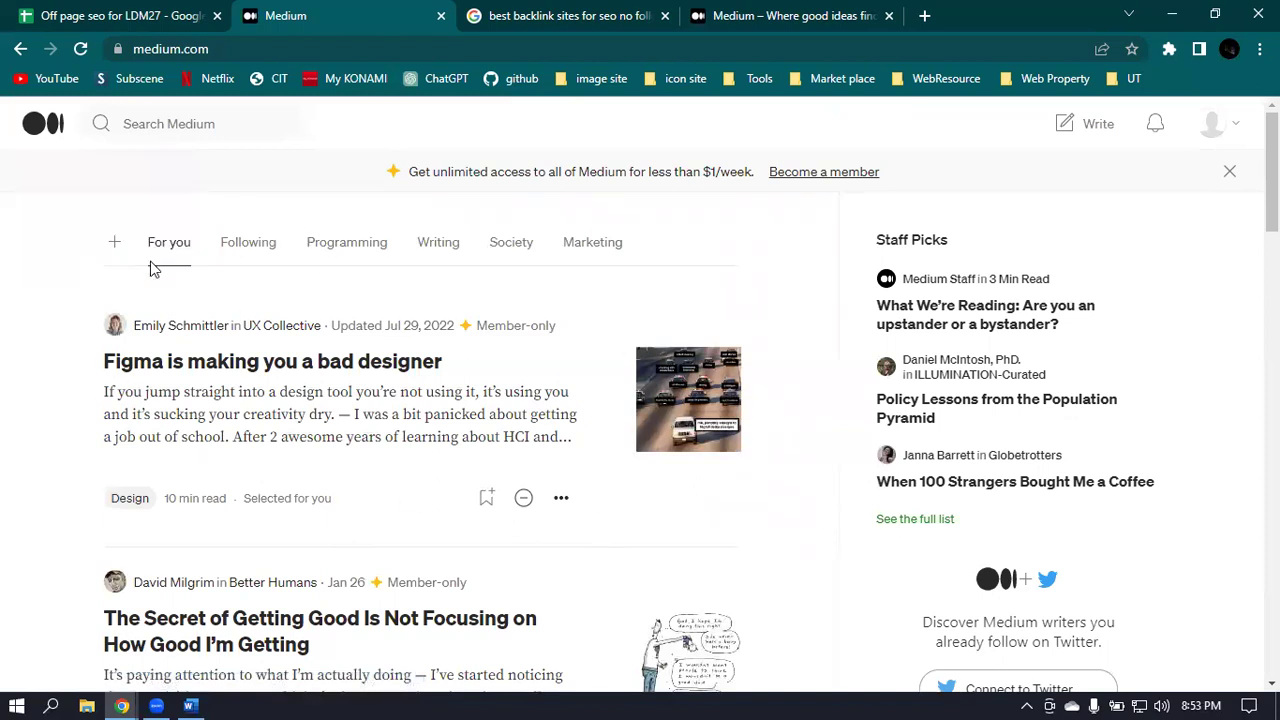
Browse the "For you" feed and open the story "Ukraine War, 25 February 2023".
scroll(503, 386, "down", 3)
scroll(486, 370, "up", 3)
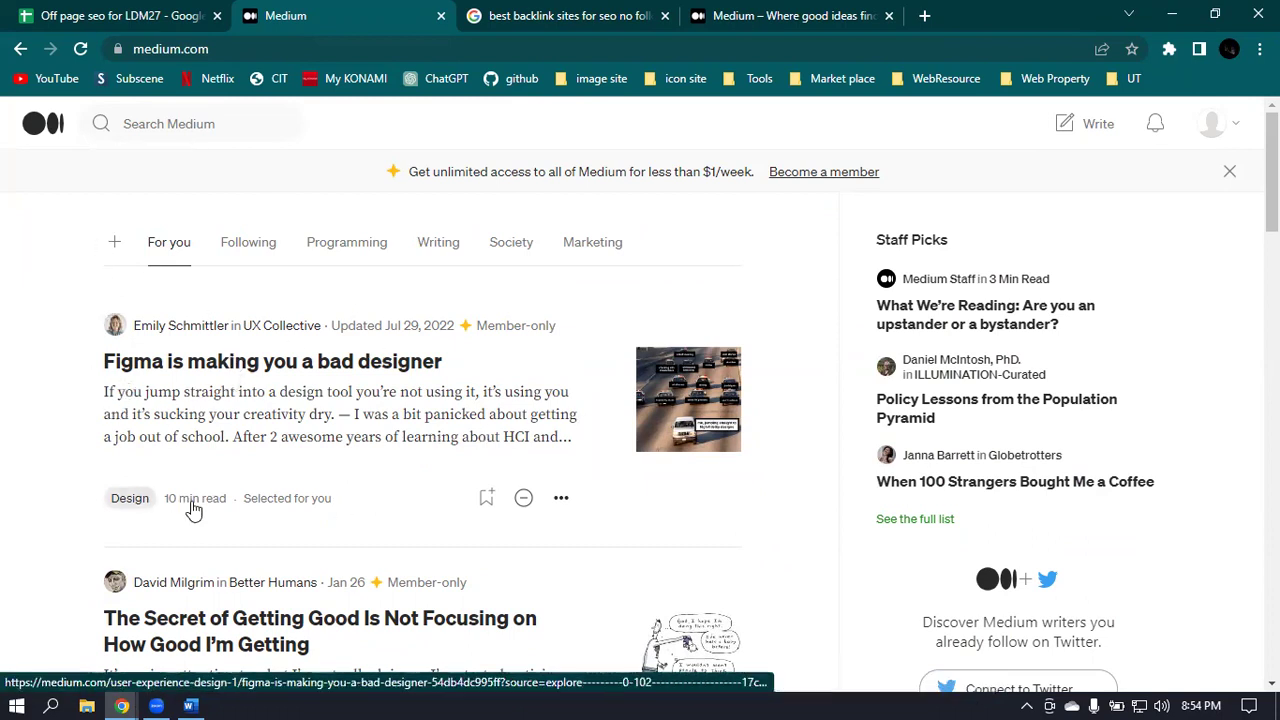
scroll(205, 508, "down", 4)
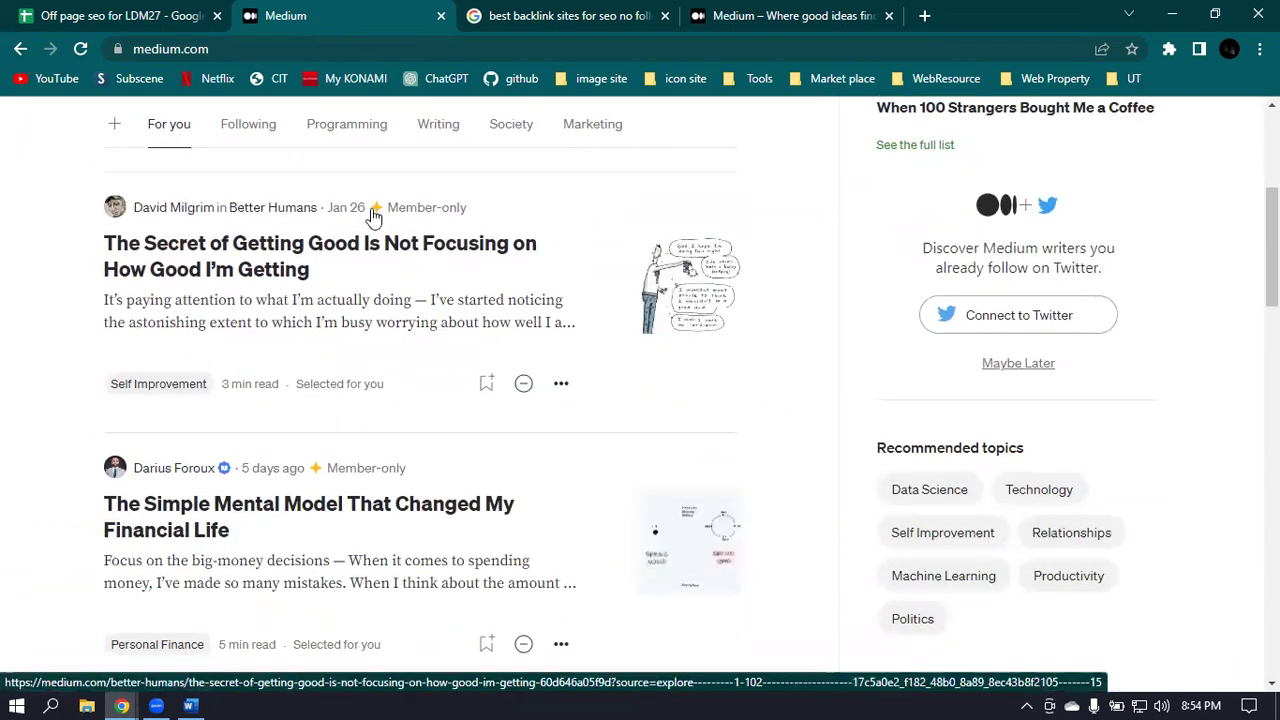
scroll(358, 424, "down", 2)
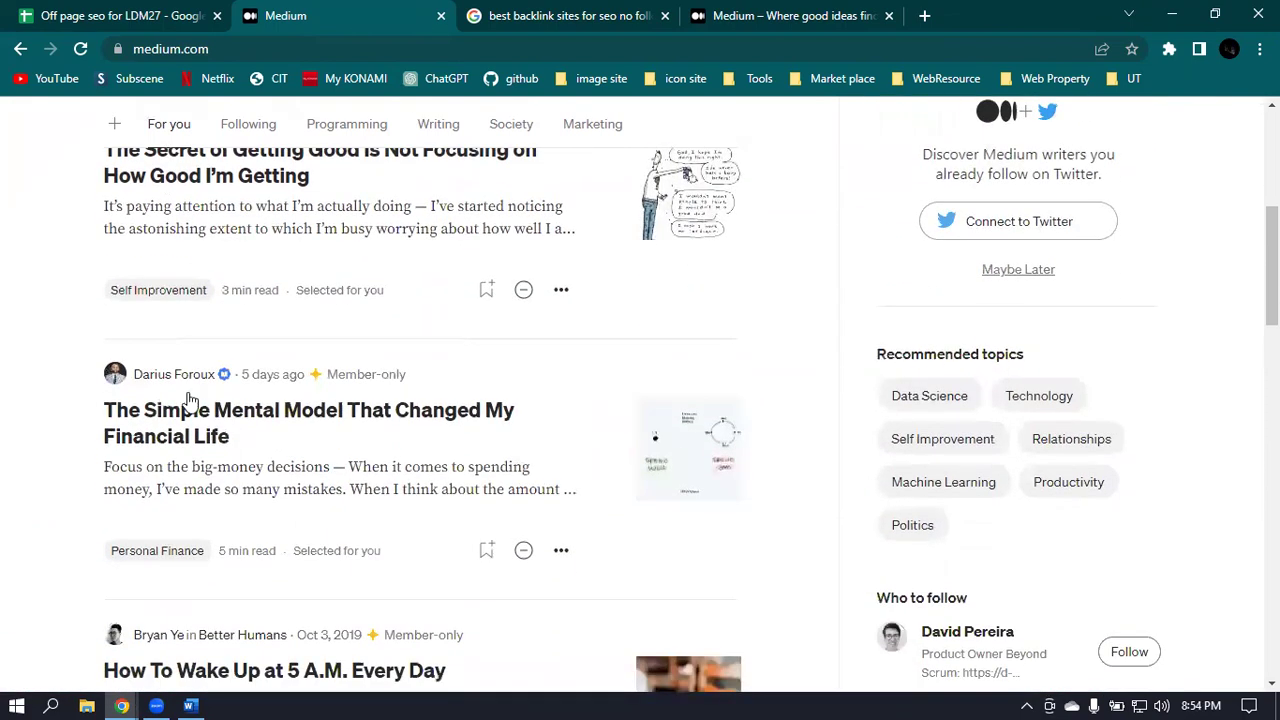
scroll(287, 377, "down", 1)
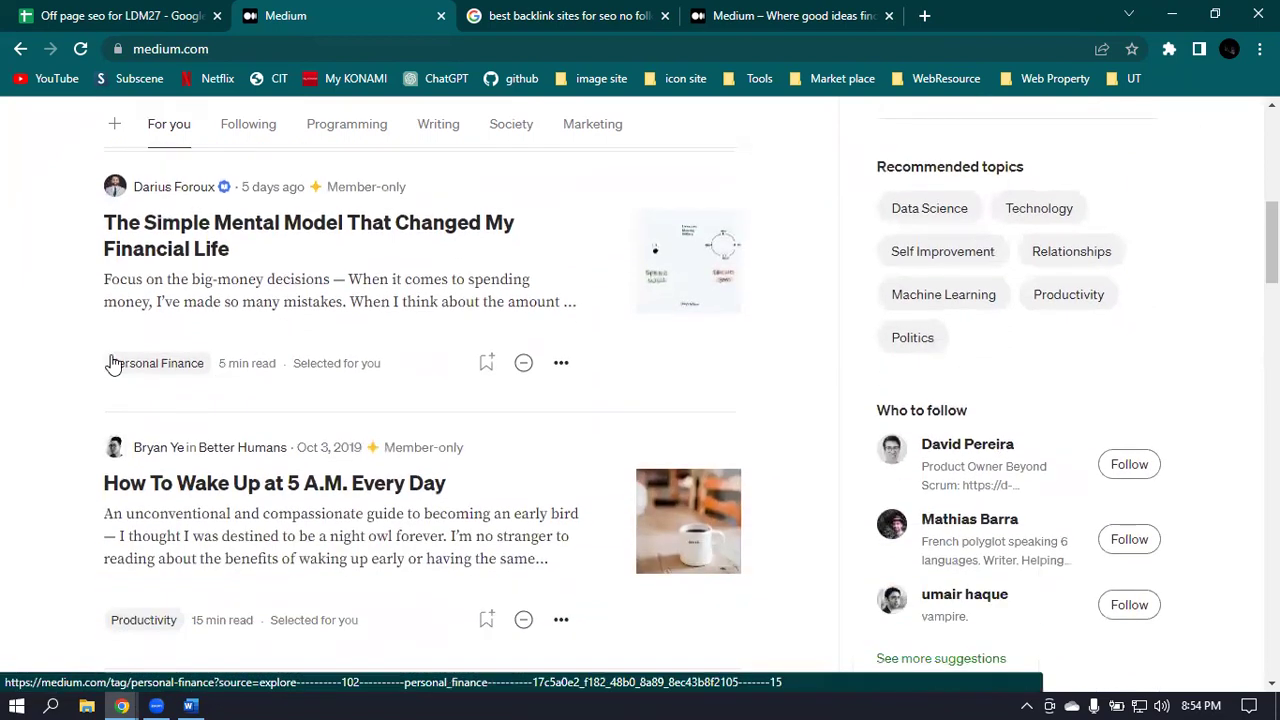
scroll(365, 377, "down", 4)
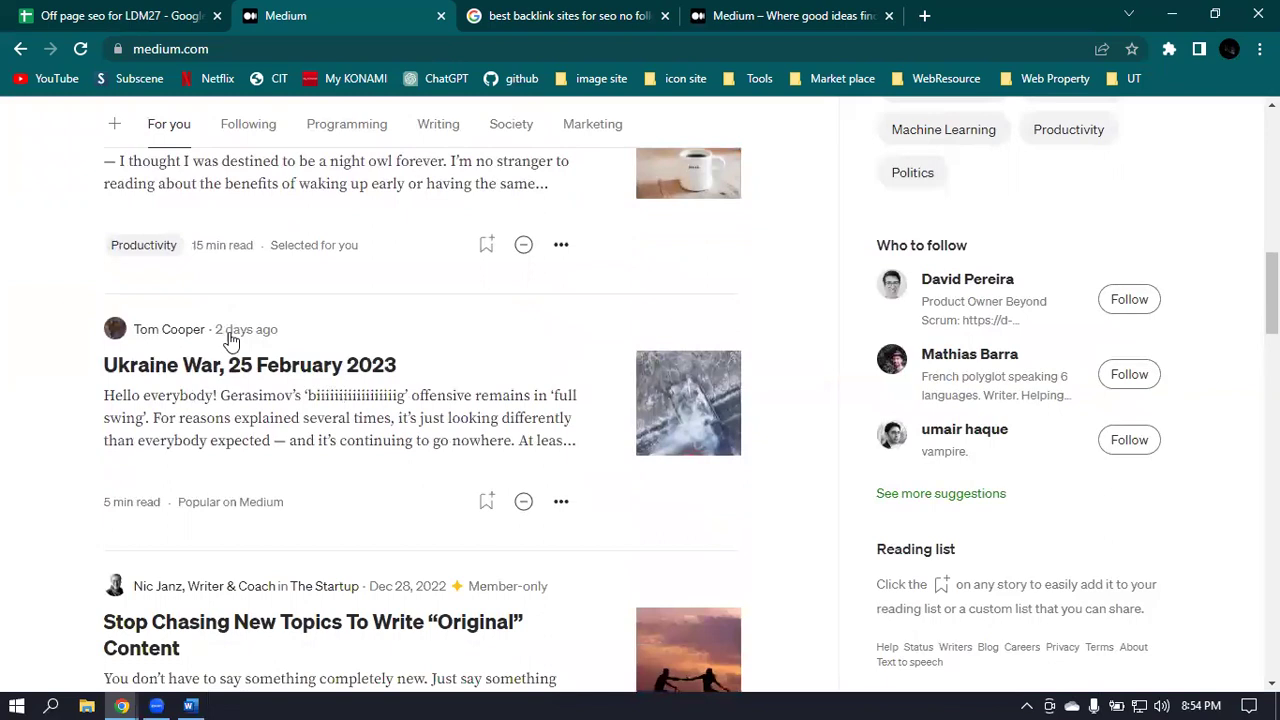
left_click(178, 398)
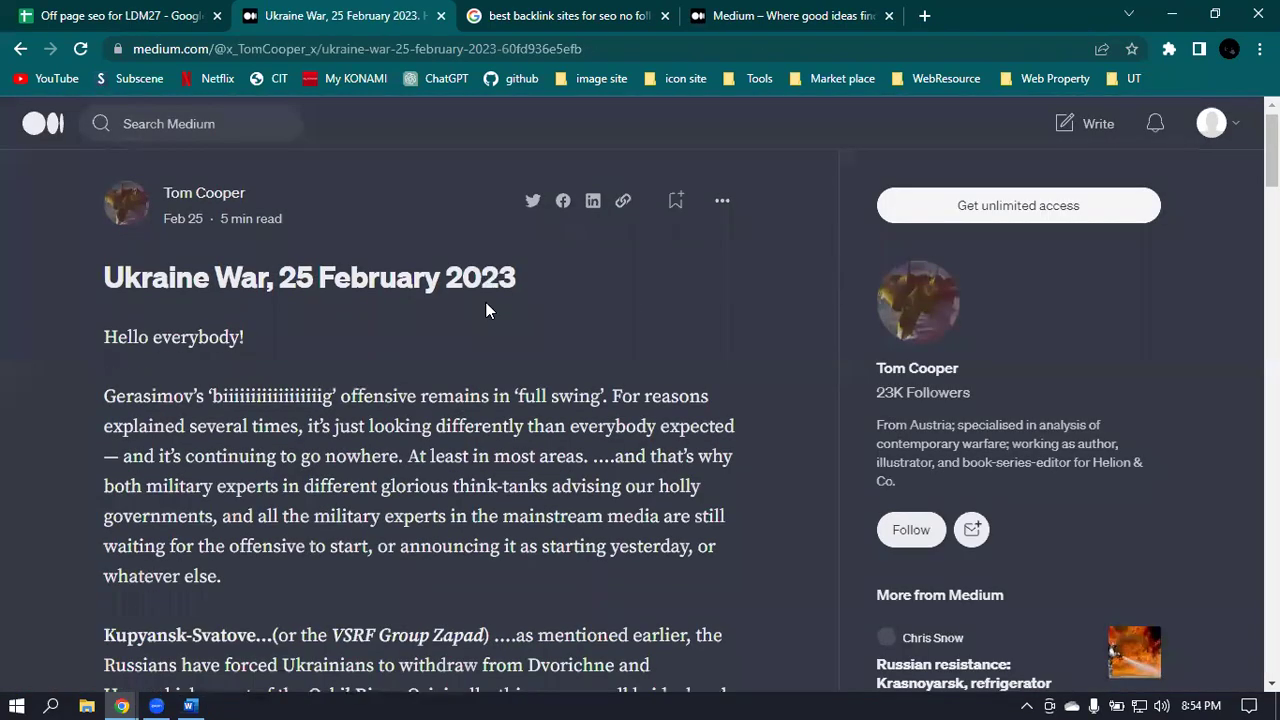
Examine the article's body and the author's other stories listed beneath it.
scroll(486, 305, "down", 5)
scroll(487, 302, "down", 15)
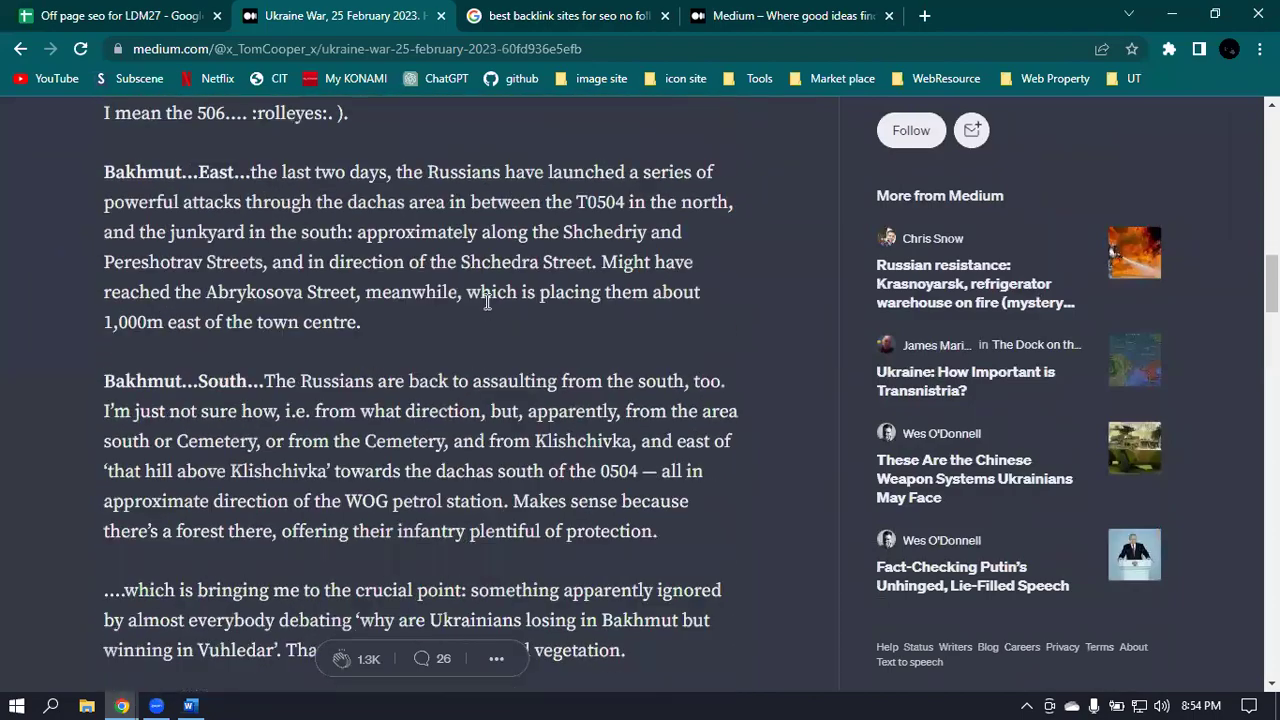
scroll(487, 302, "down", 2)
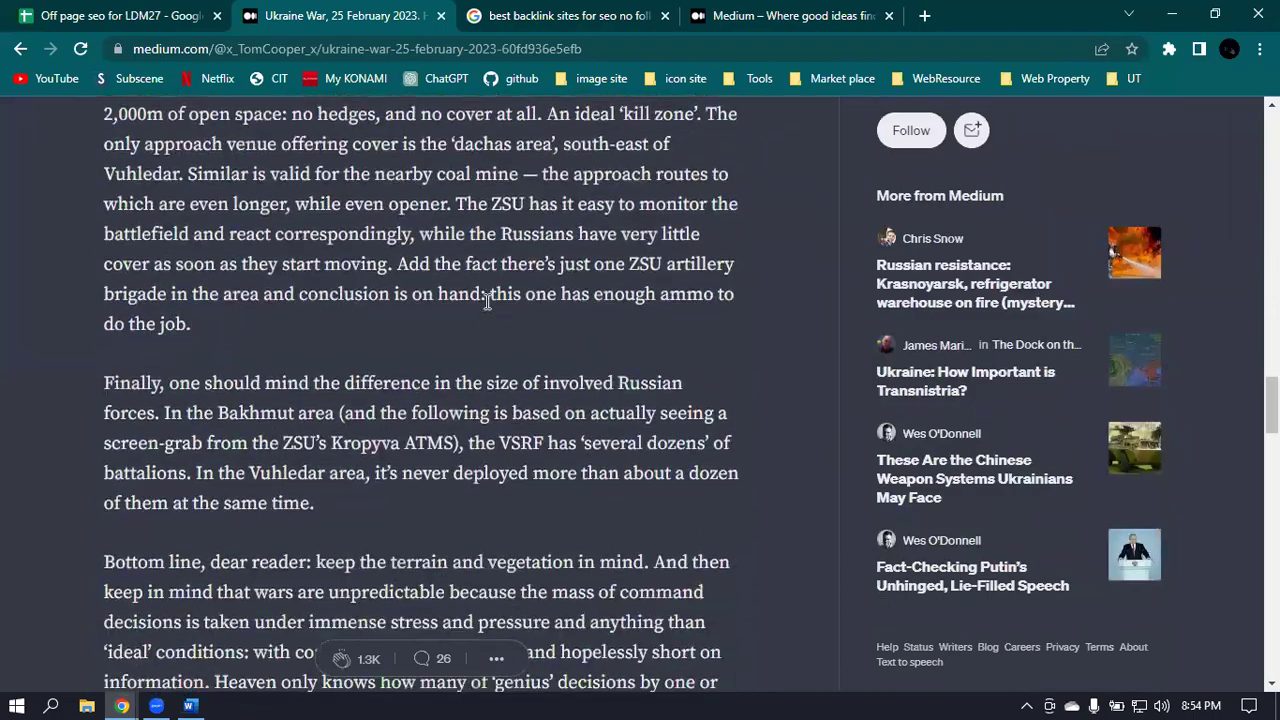
scroll(487, 302, "up", 4)
scroll(487, 302, "up", 4)
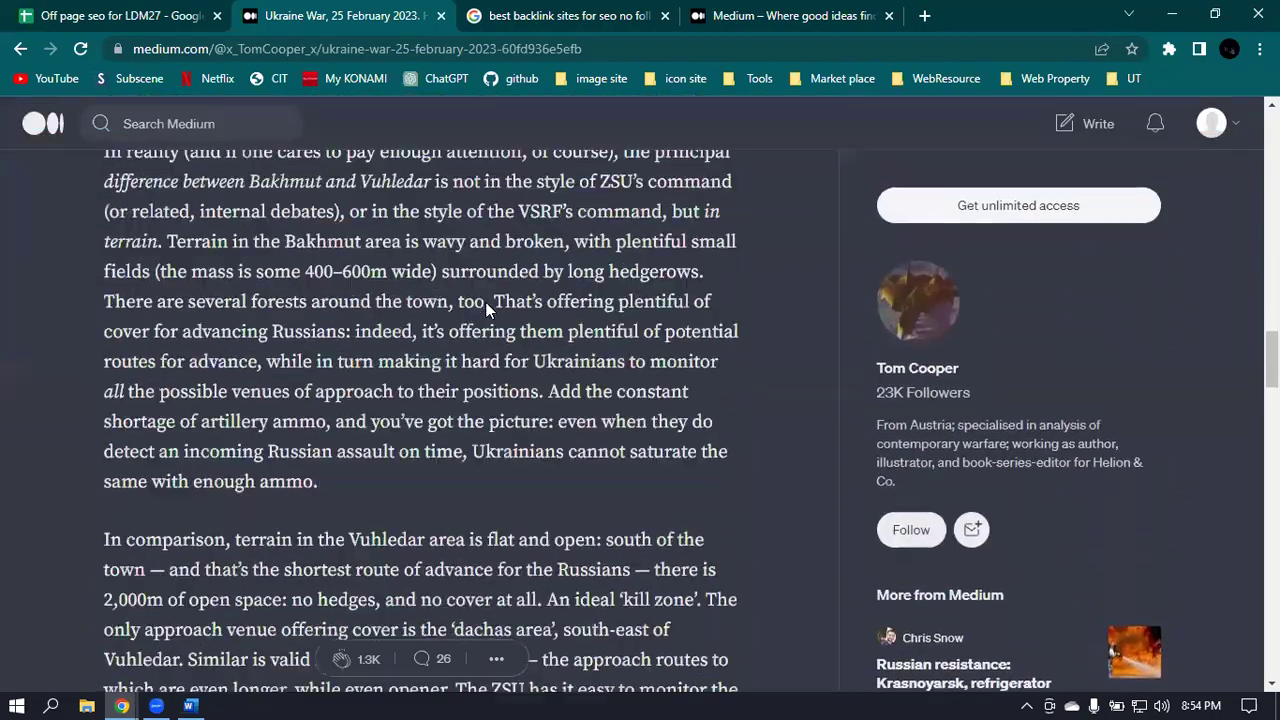
scroll(437, 283, "up", 1)
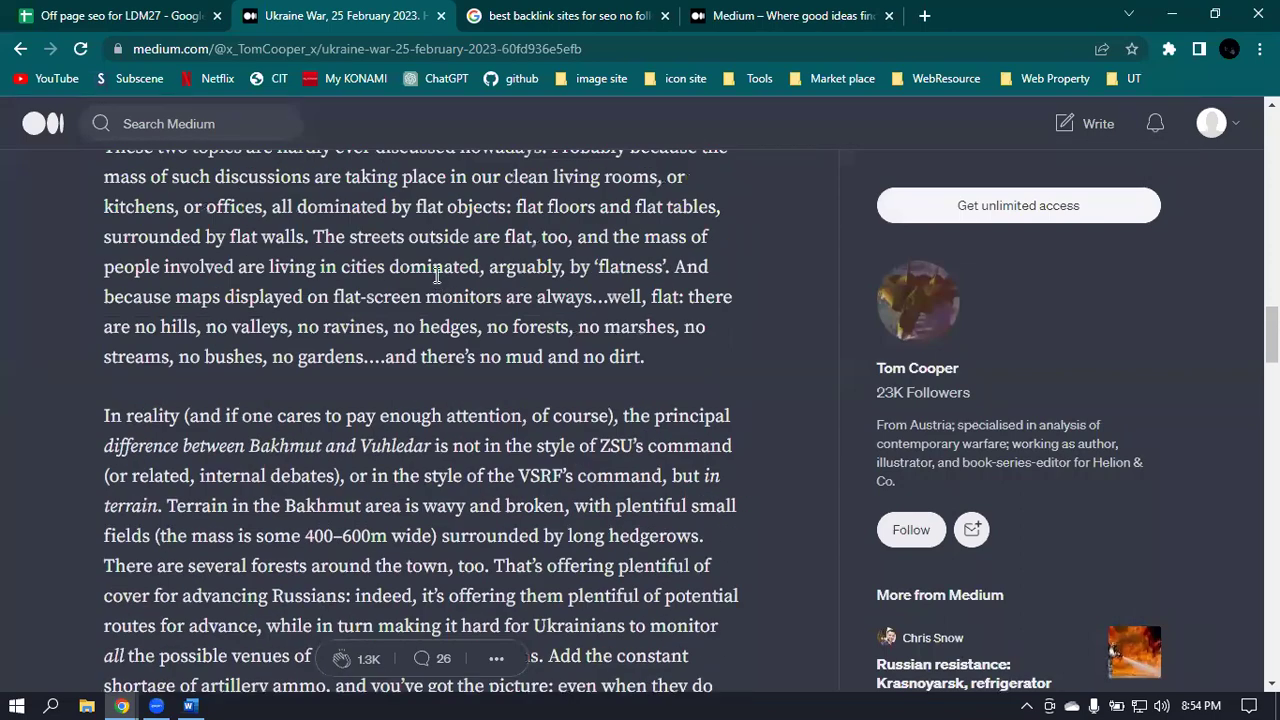
scroll(437, 277, "down", 15)
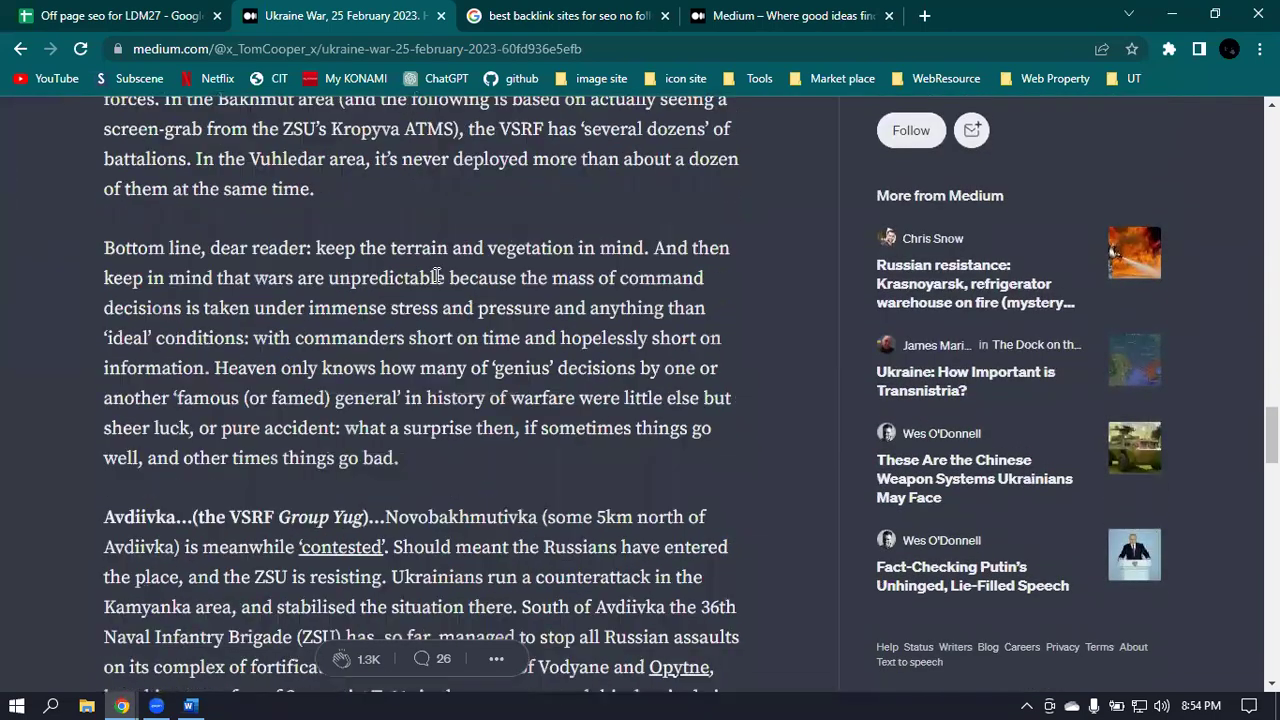
scroll(437, 277, "down", 6)
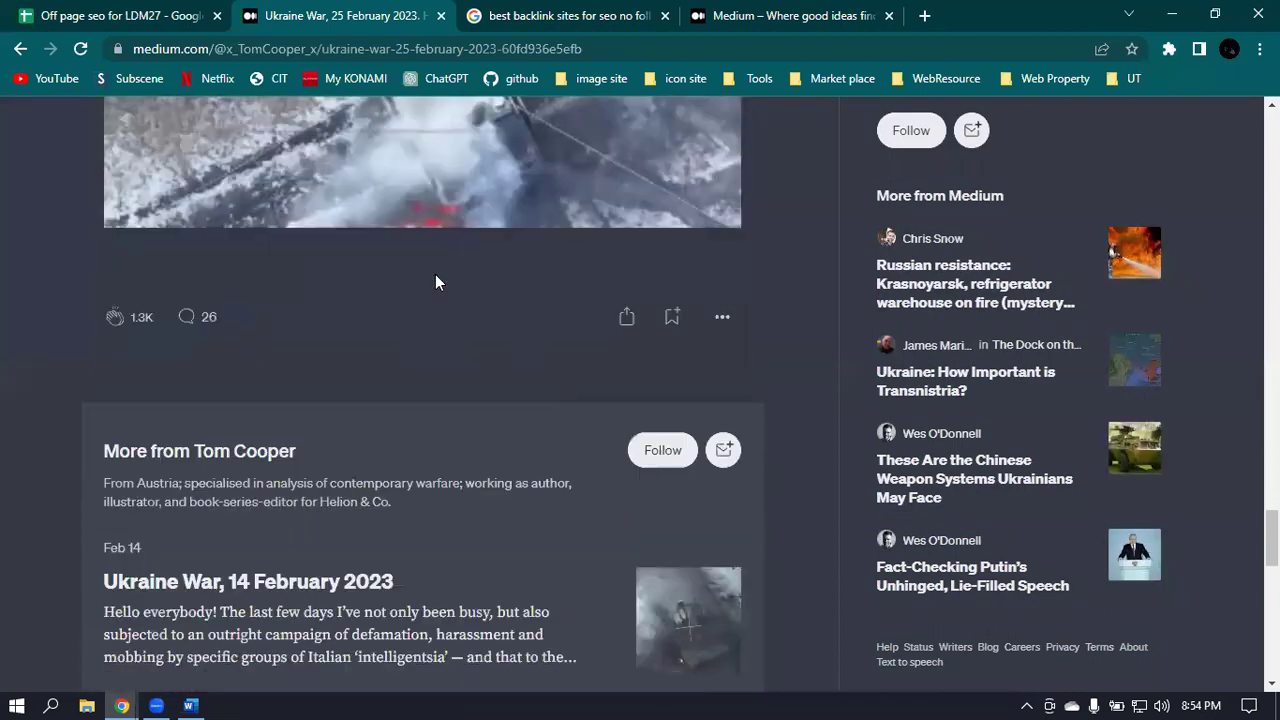
scroll(435, 282, "down", 2)
scroll(435, 282, "down", 3)
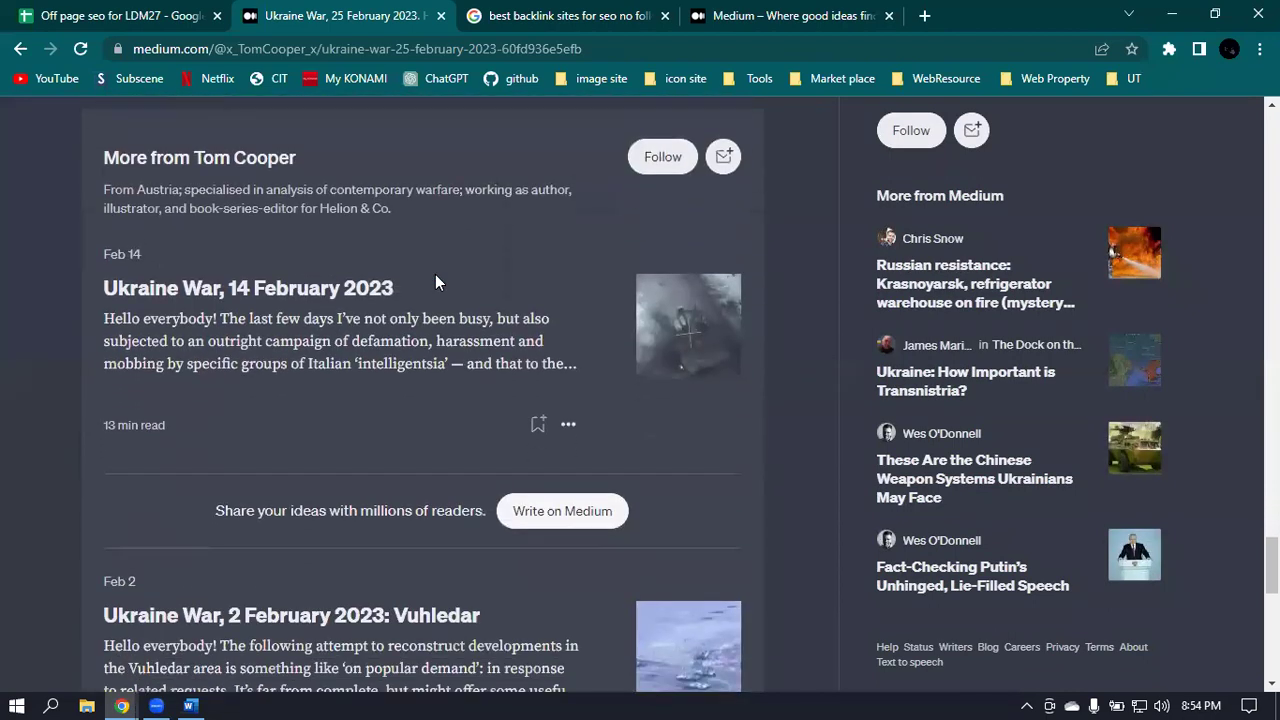
scroll(436, 275, "down", 3)
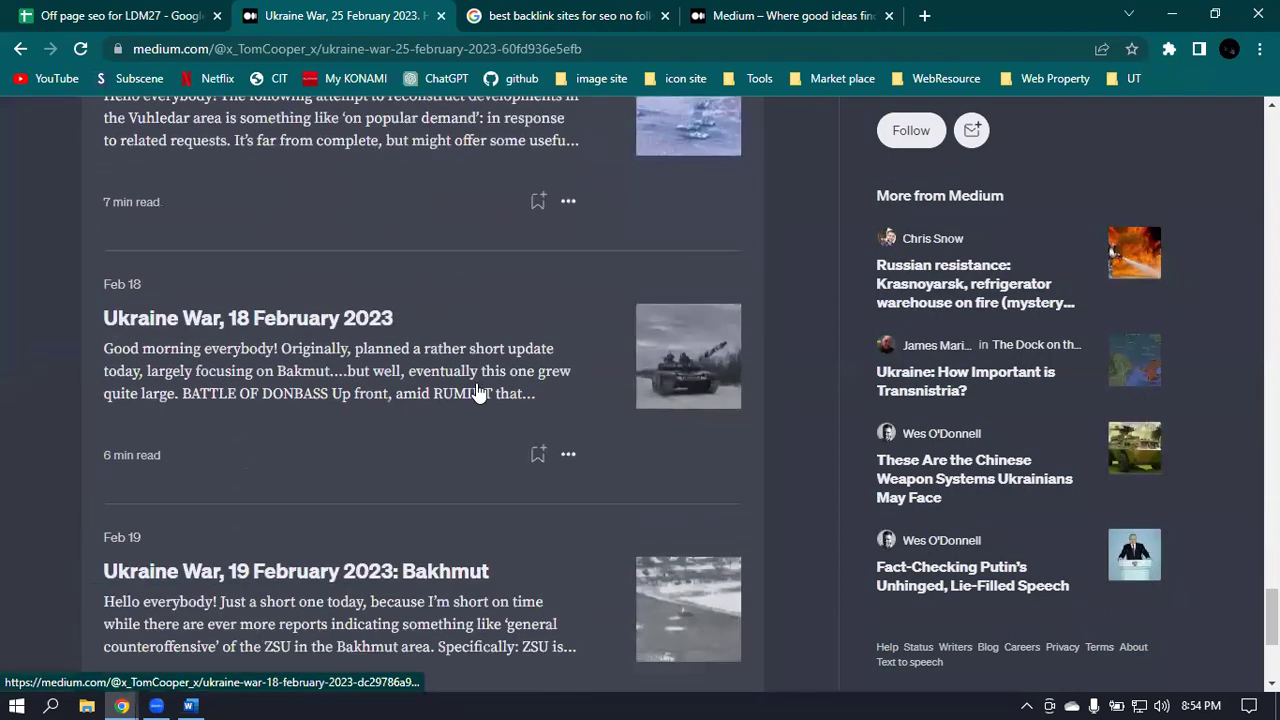
scroll(332, 319, "up", 1)
scroll(332, 319, "up", 4)
scroll(313, 430, "down", 3)
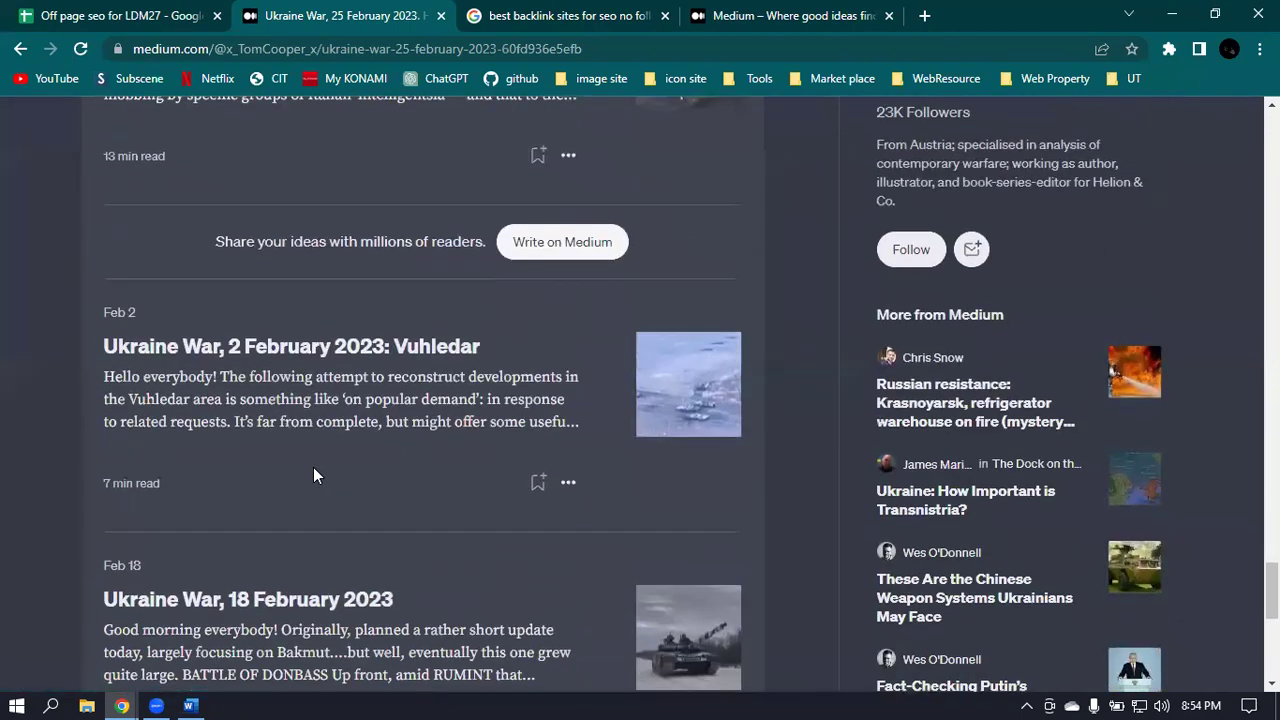
Open the related story "Ukraine War, 2 February 2023: Vuhledar" and look through its text for a linked passage.
left_click(293, 416)
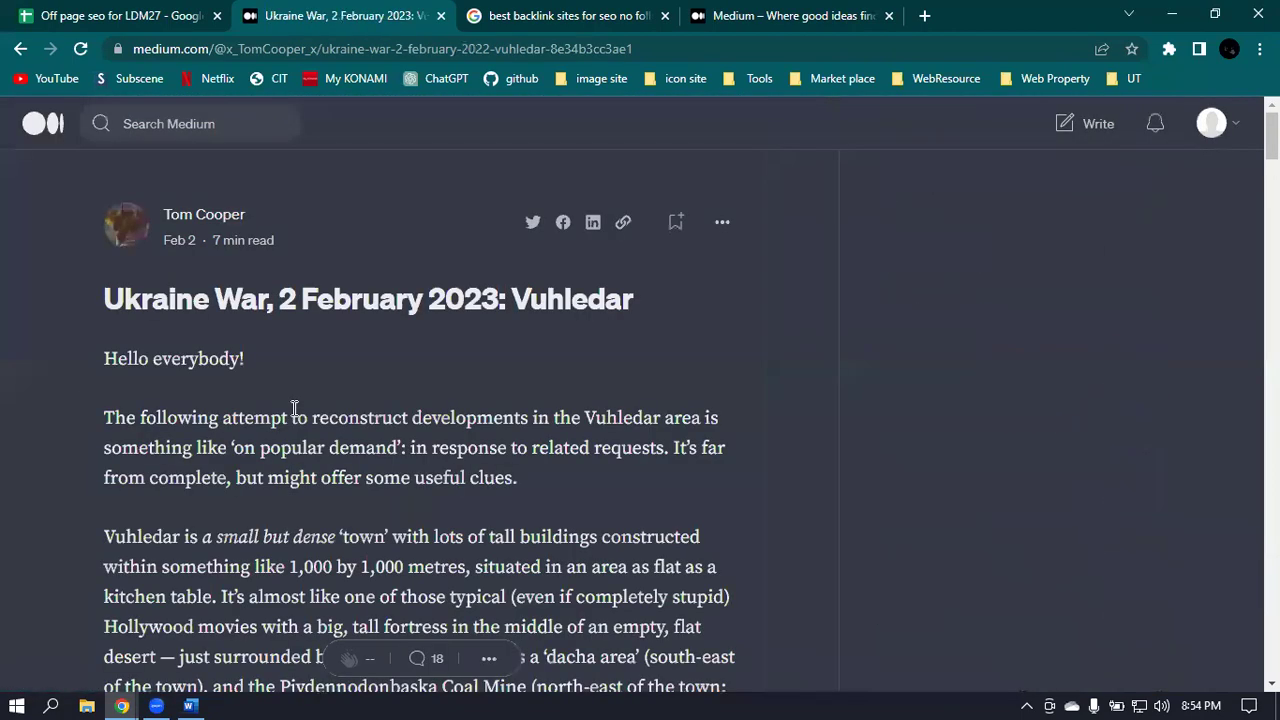
scroll(293, 416, "down", 9)
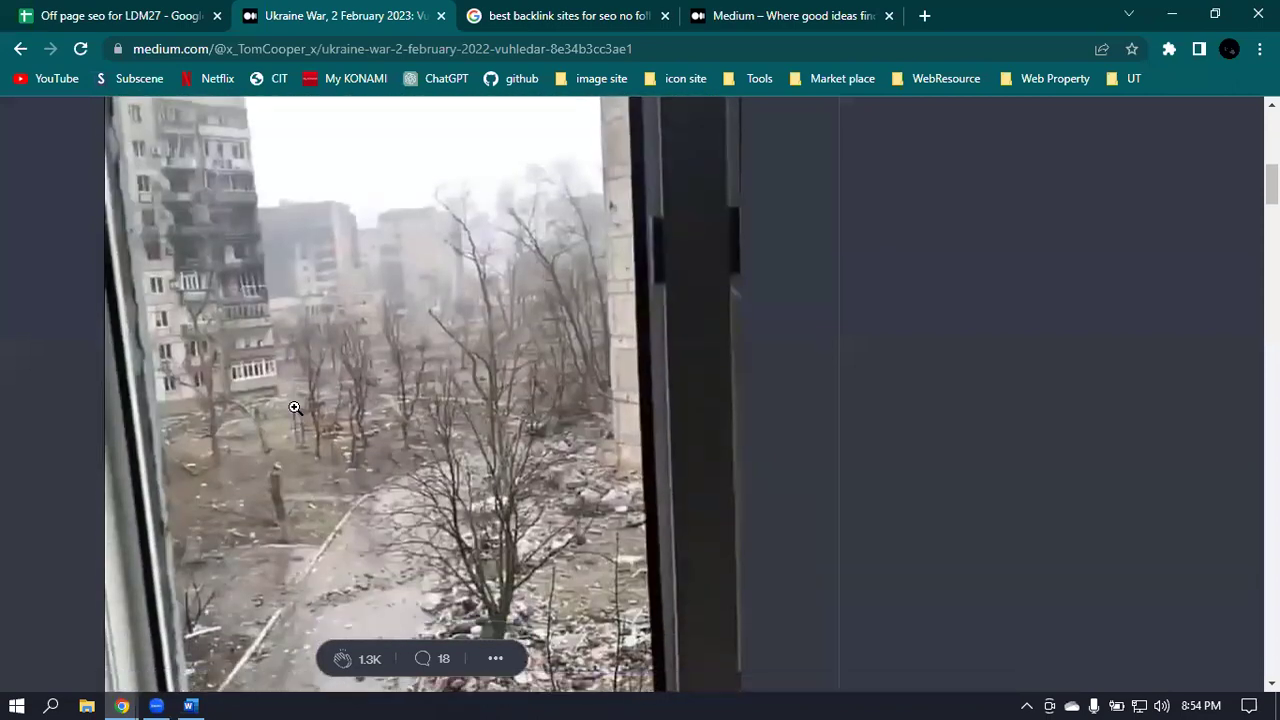
scroll(299, 408, "down", 3)
scroll(318, 408, "up", 2)
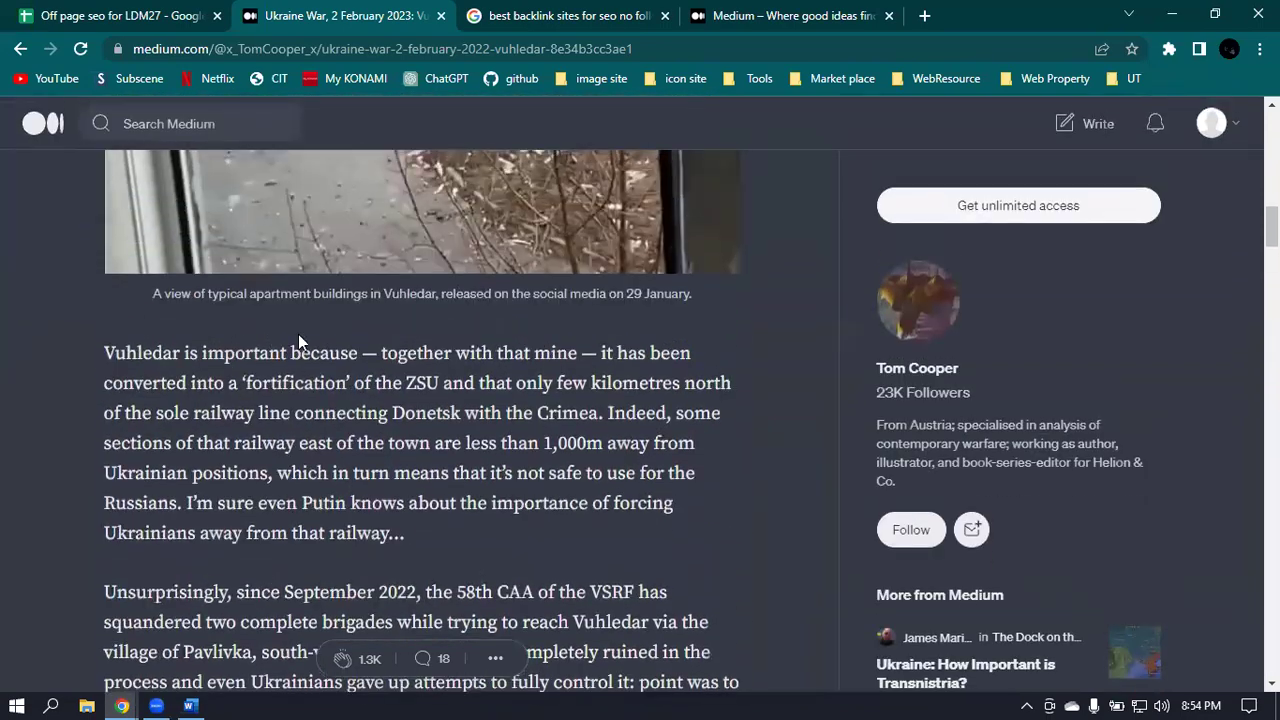
scroll(457, 411, "down", 8)
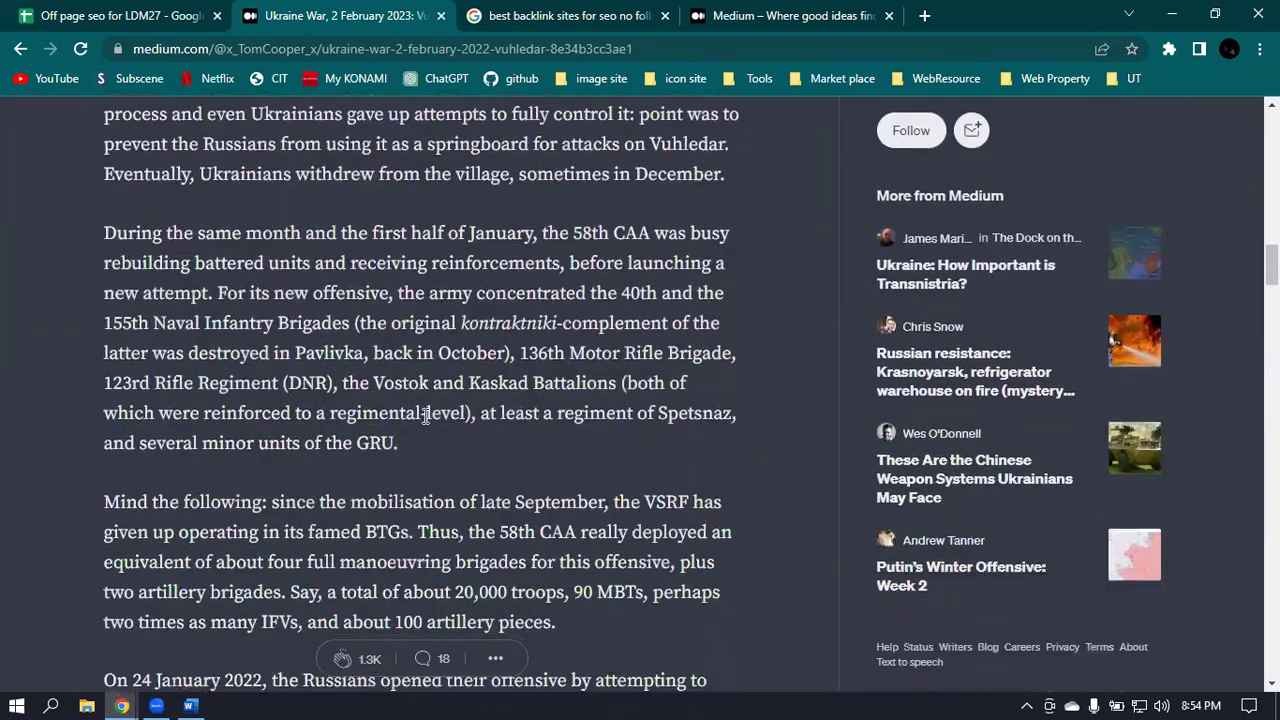
scroll(422, 416, "down", 1)
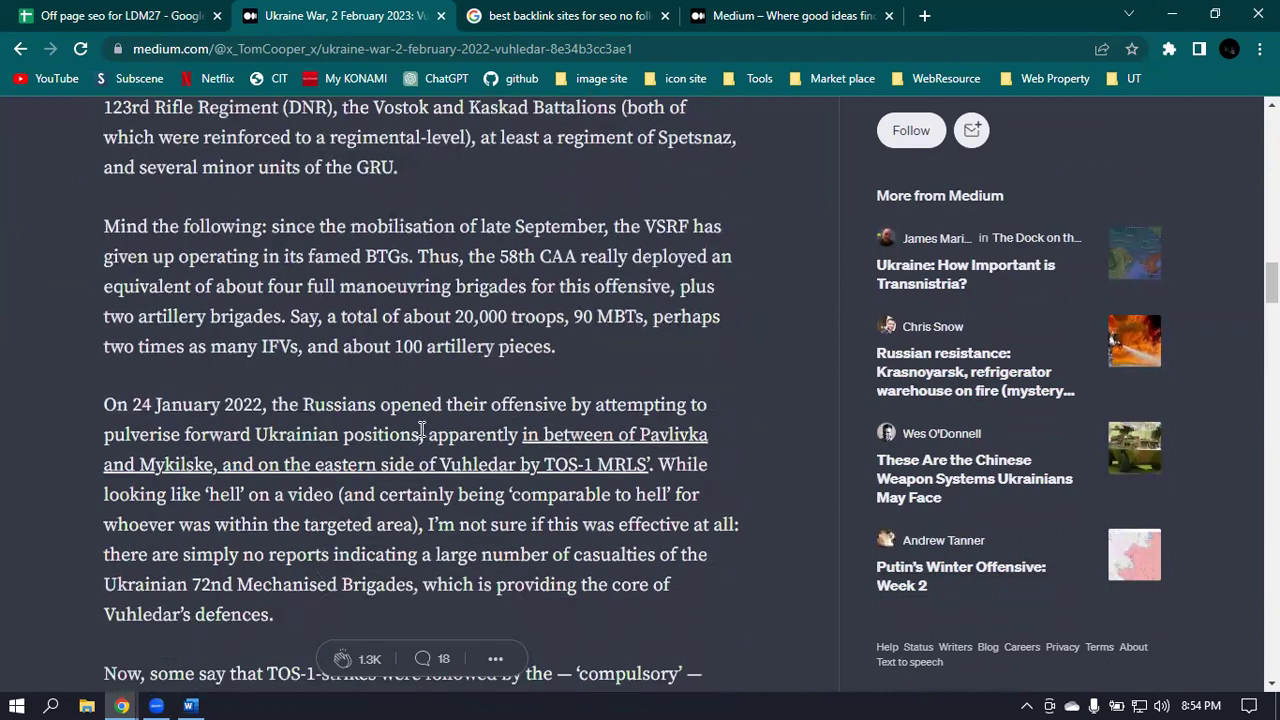
View the linked tweet about Pavlivka and Mykilske, dismissing the Google sign-in prompt, then close it and return to the article's beginning.
left_click(586, 440)
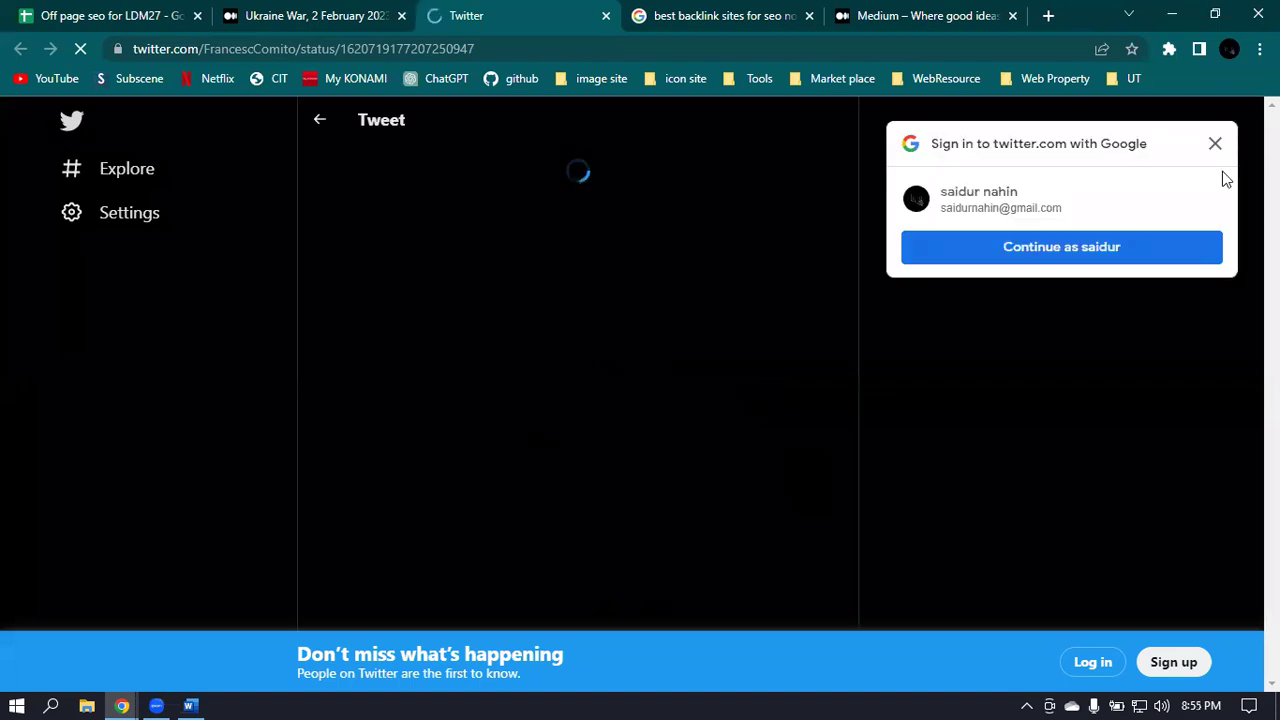
left_click(1219, 146)
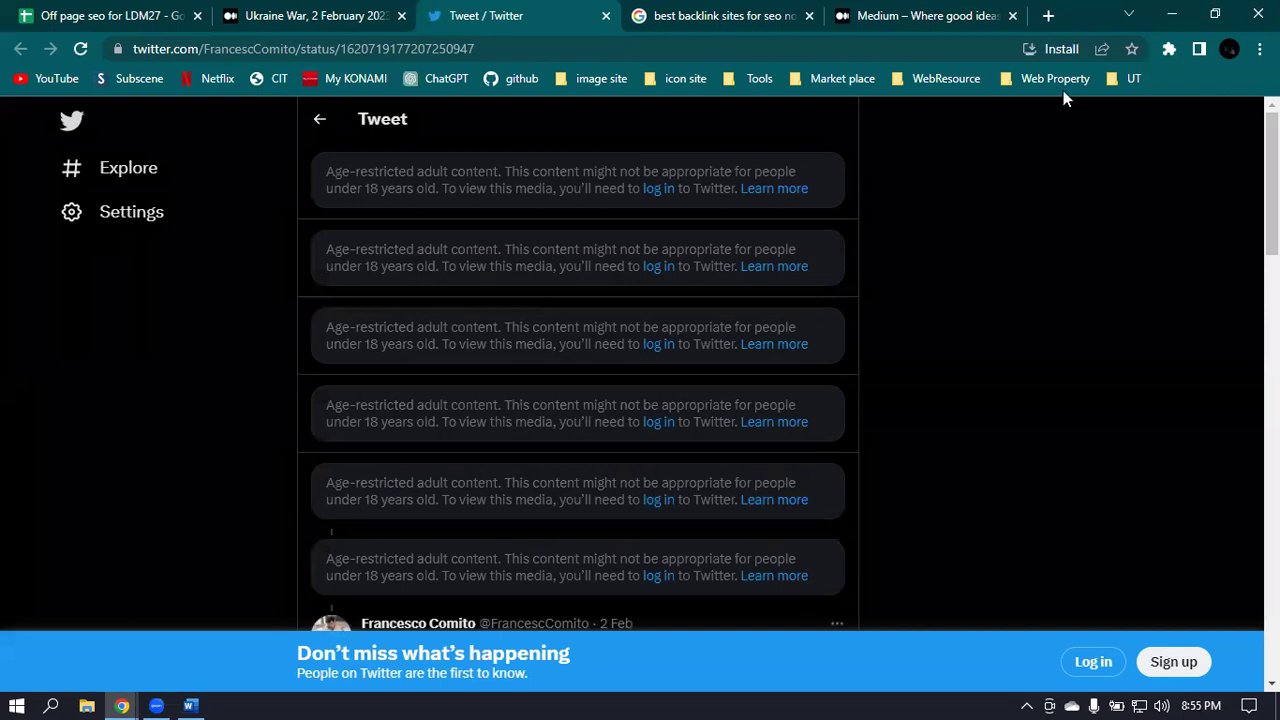
left_click(275, 13)
left_click(605, 15)
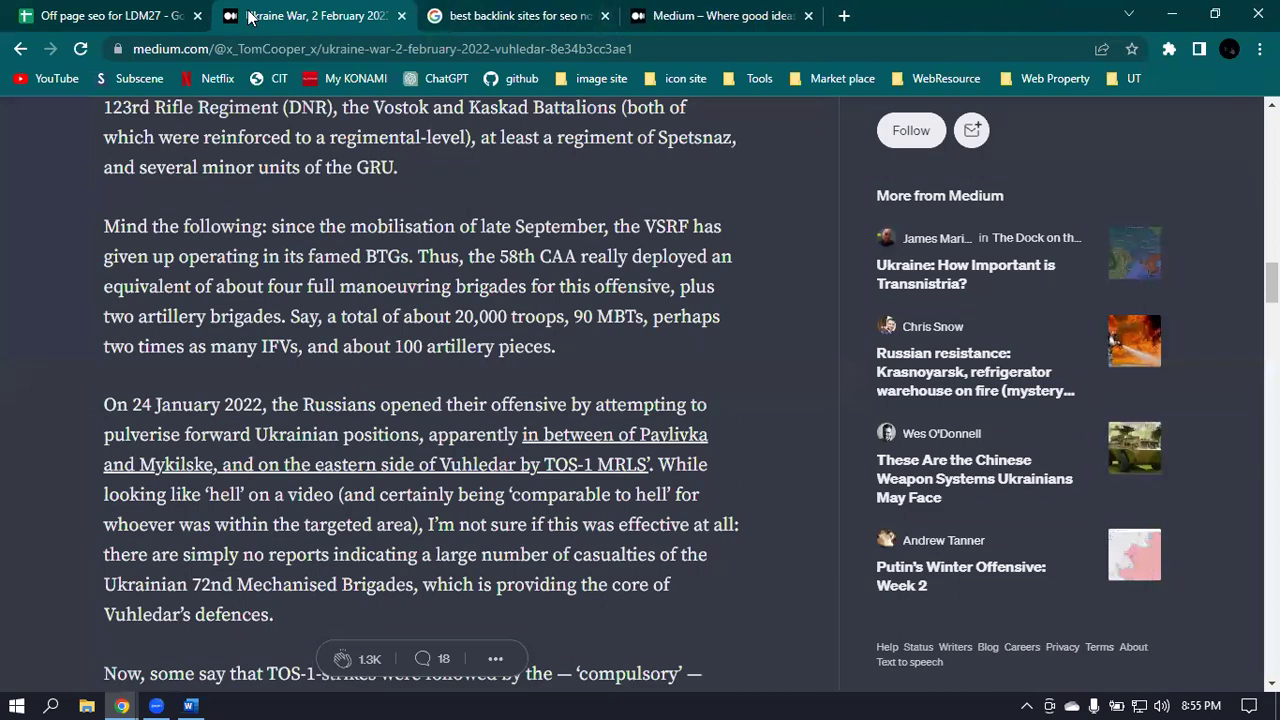
scroll(650, 277, "up", 10)
scroll(633, 277, "up", 5)
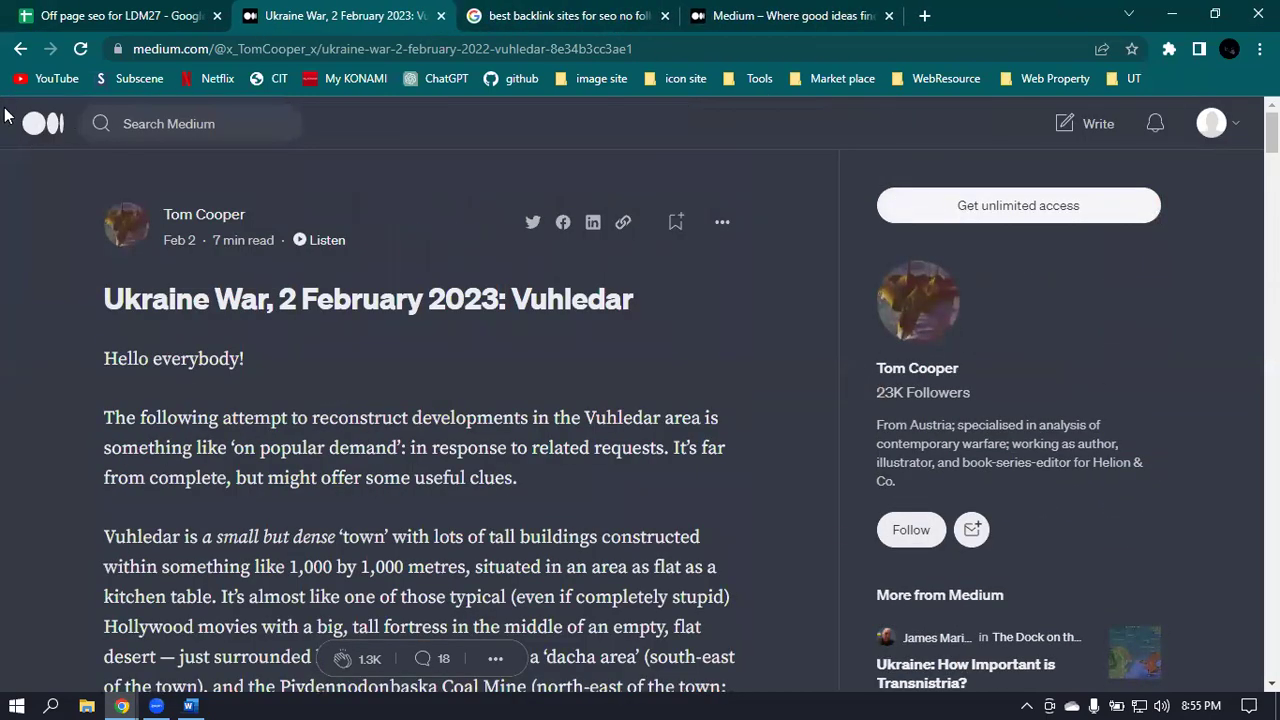
Start a new Medium story, then search the web in a separate tab for "lorem ipsum" and open lipsum.com.
left_click(1063, 130)
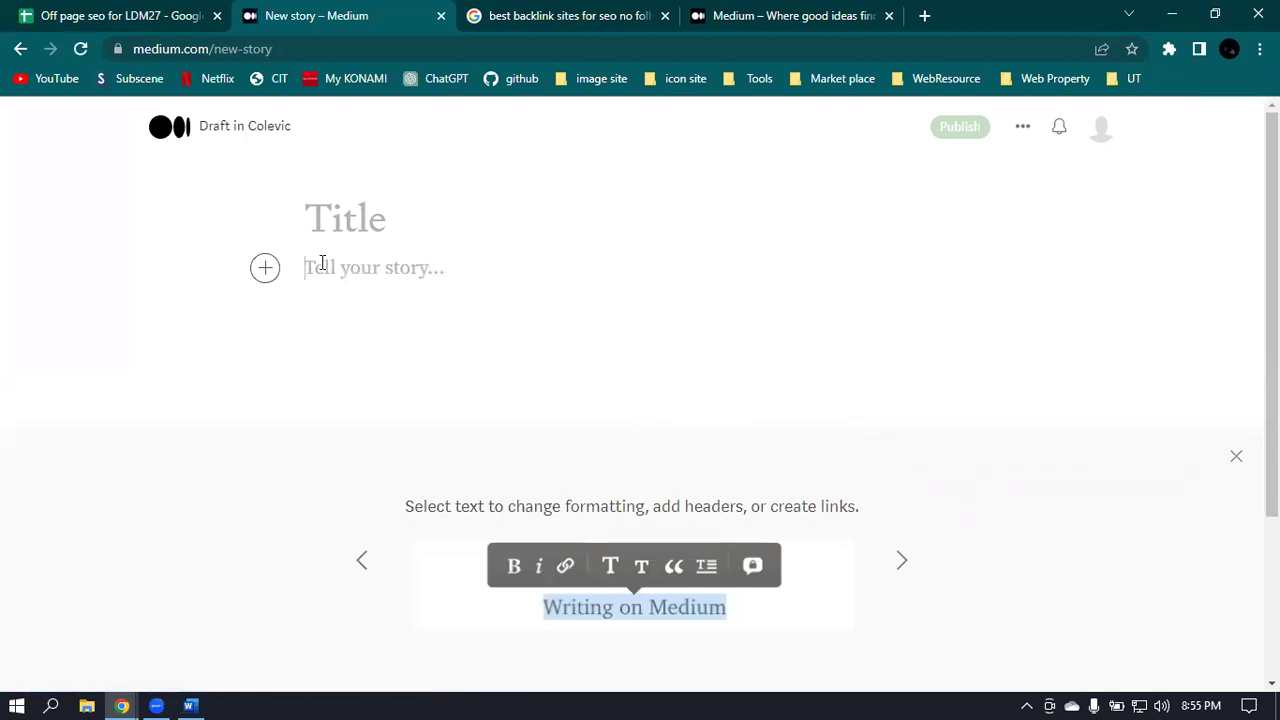
left_click(925, 15)
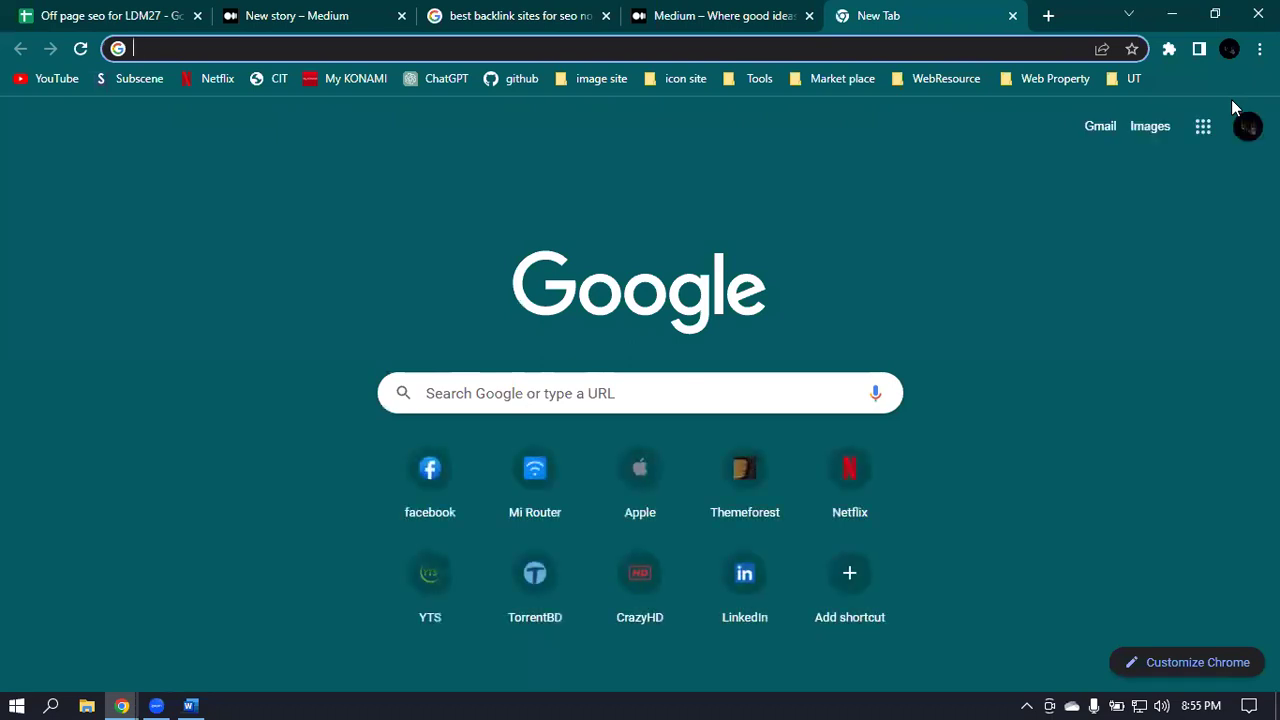
type("l")
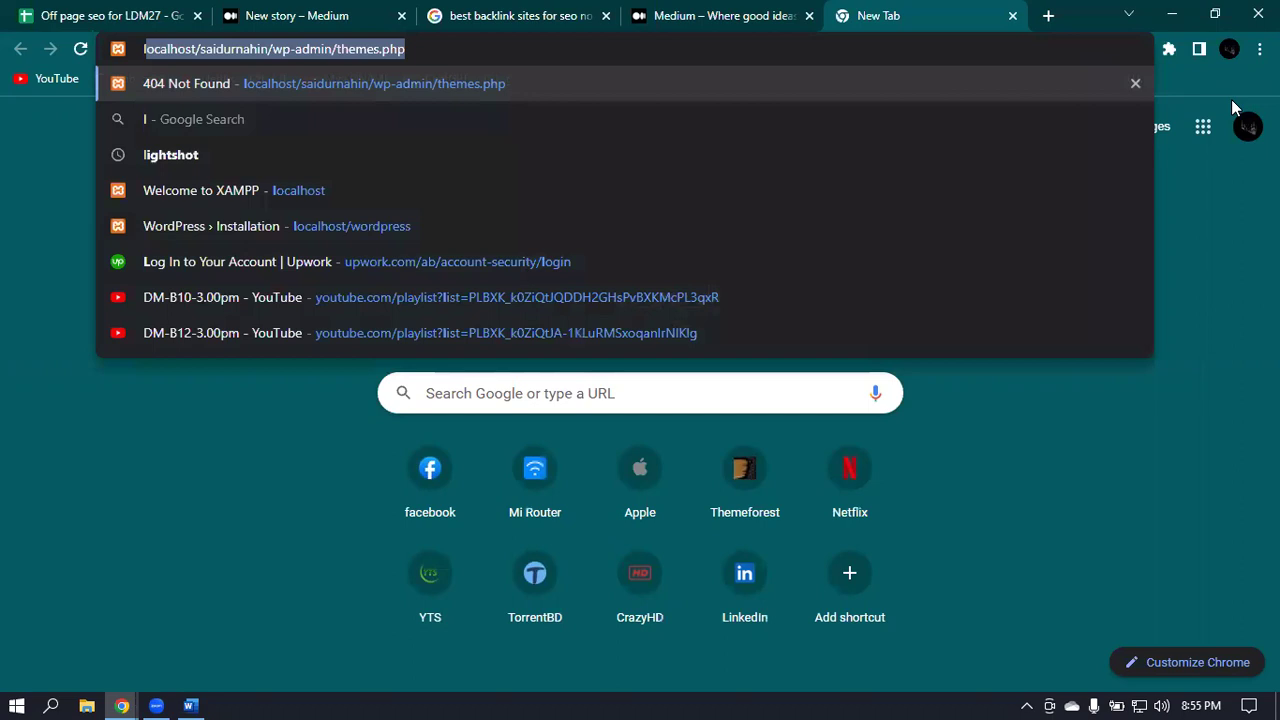
type("orem")
key("Down")
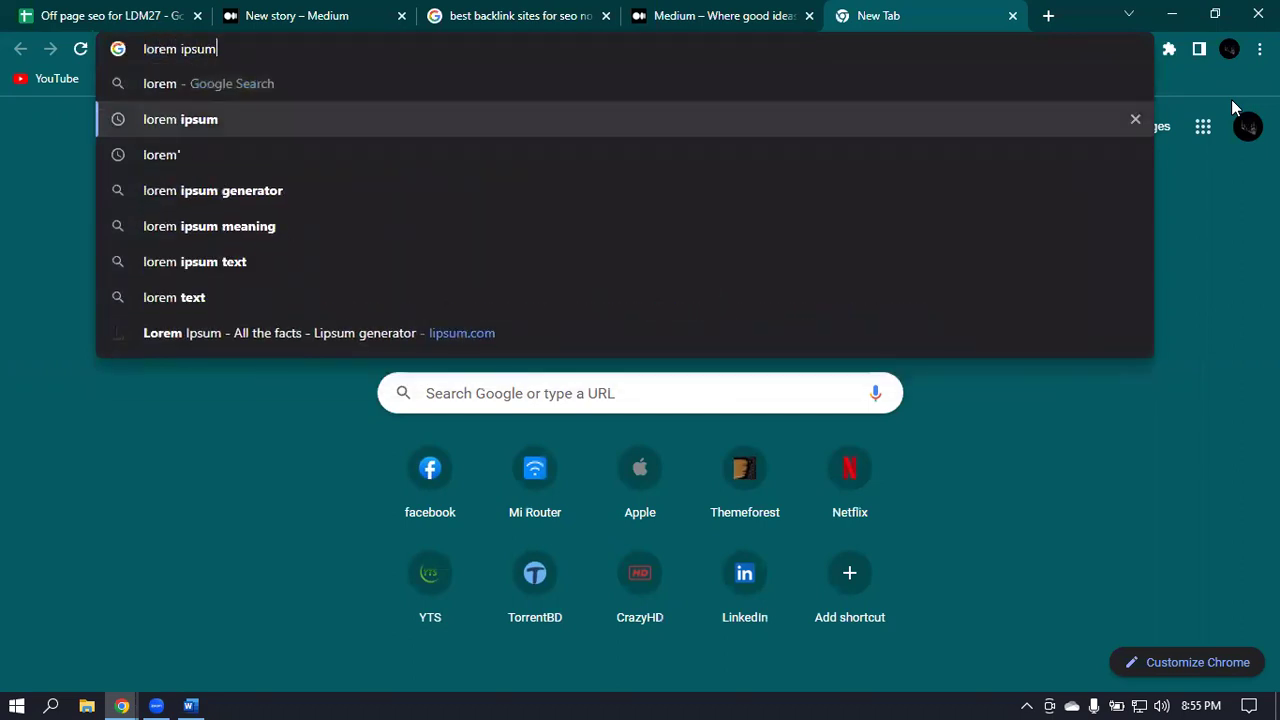
key("Return")
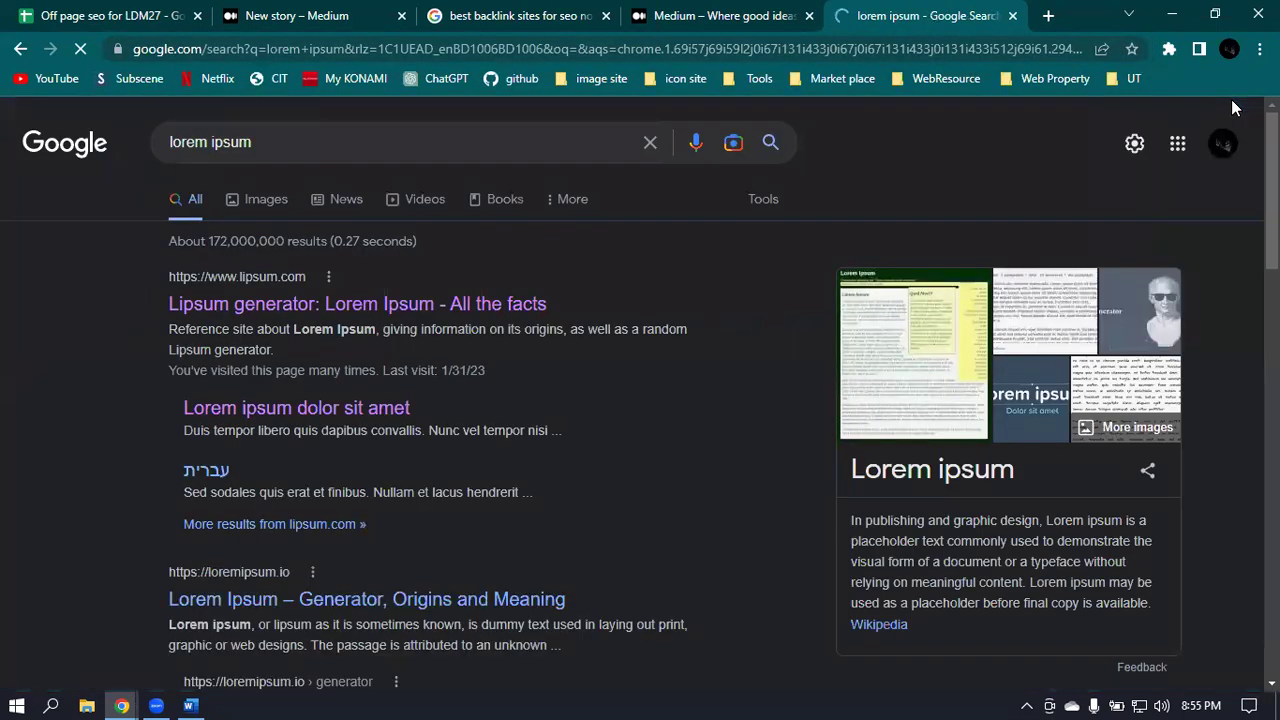
left_click(470, 306)
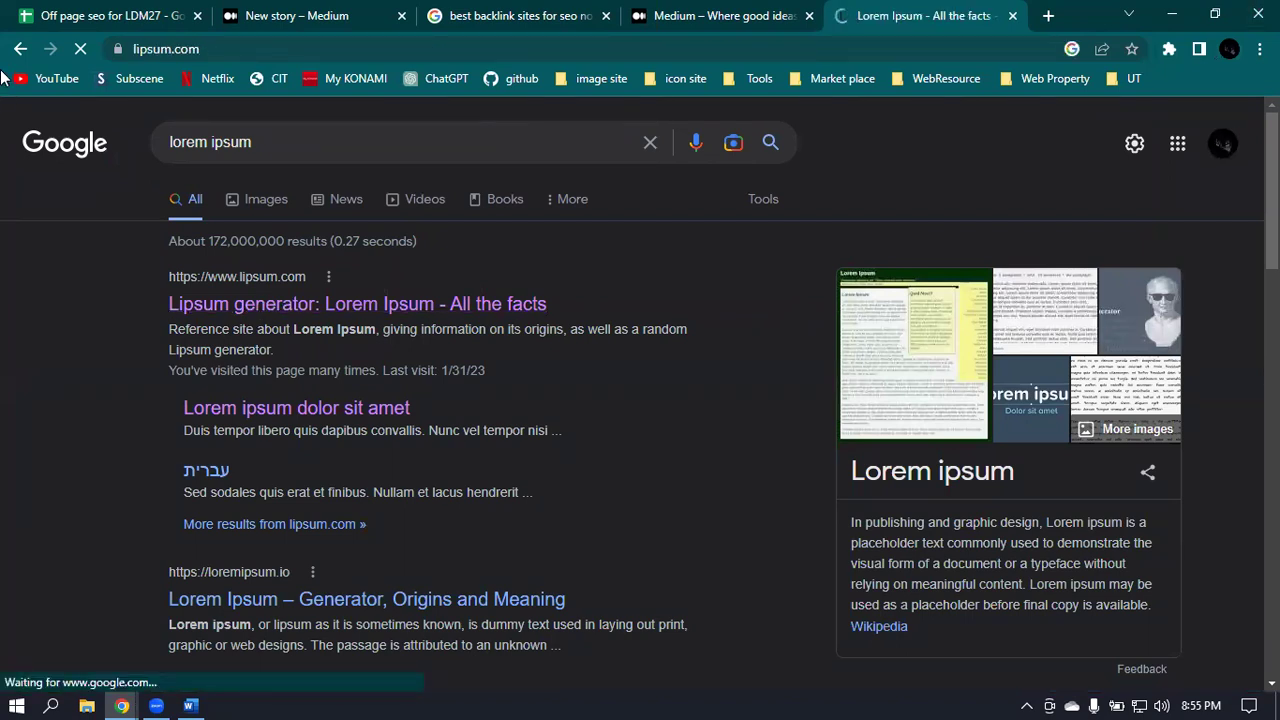
Copy the "What is Lorem Ipsum?" paragraph from lipsum.com and paste it as the body of the new Medium story.
scroll(450, 349, "down", 3)
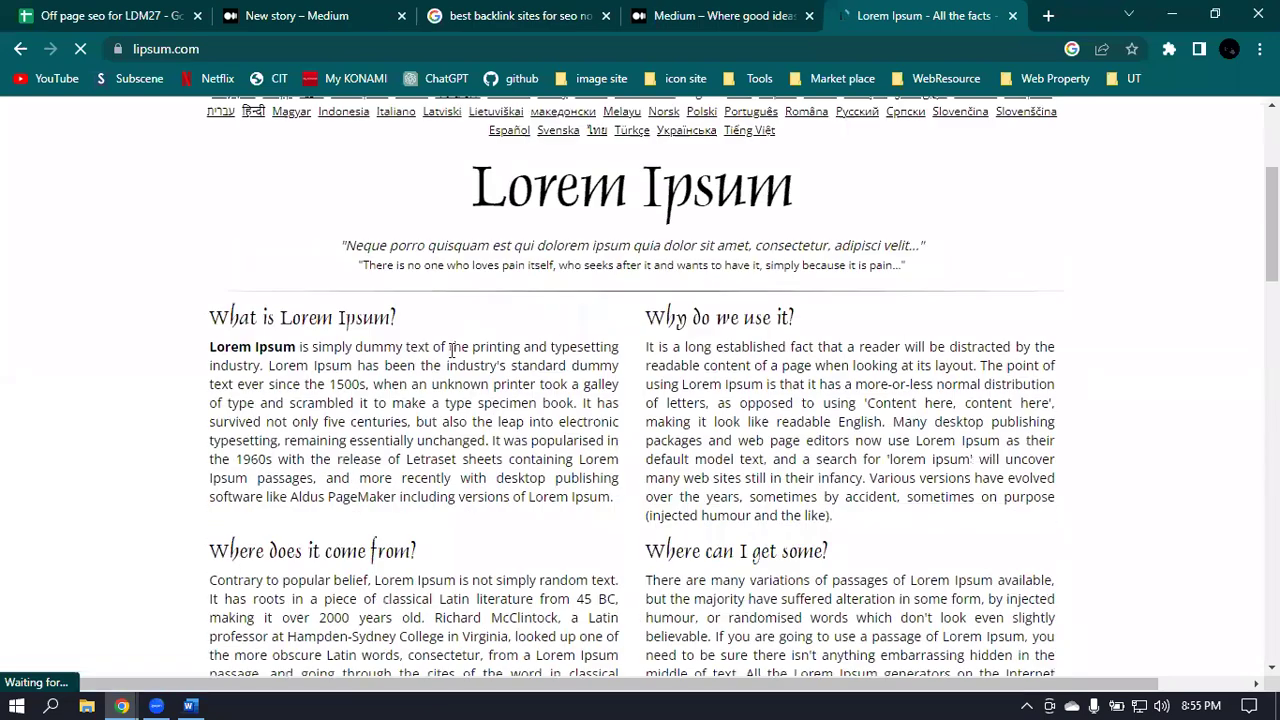
scroll(450, 349, "down", 1)
left_click_drag(210, 253, 620, 411)
key("ctrl+c")
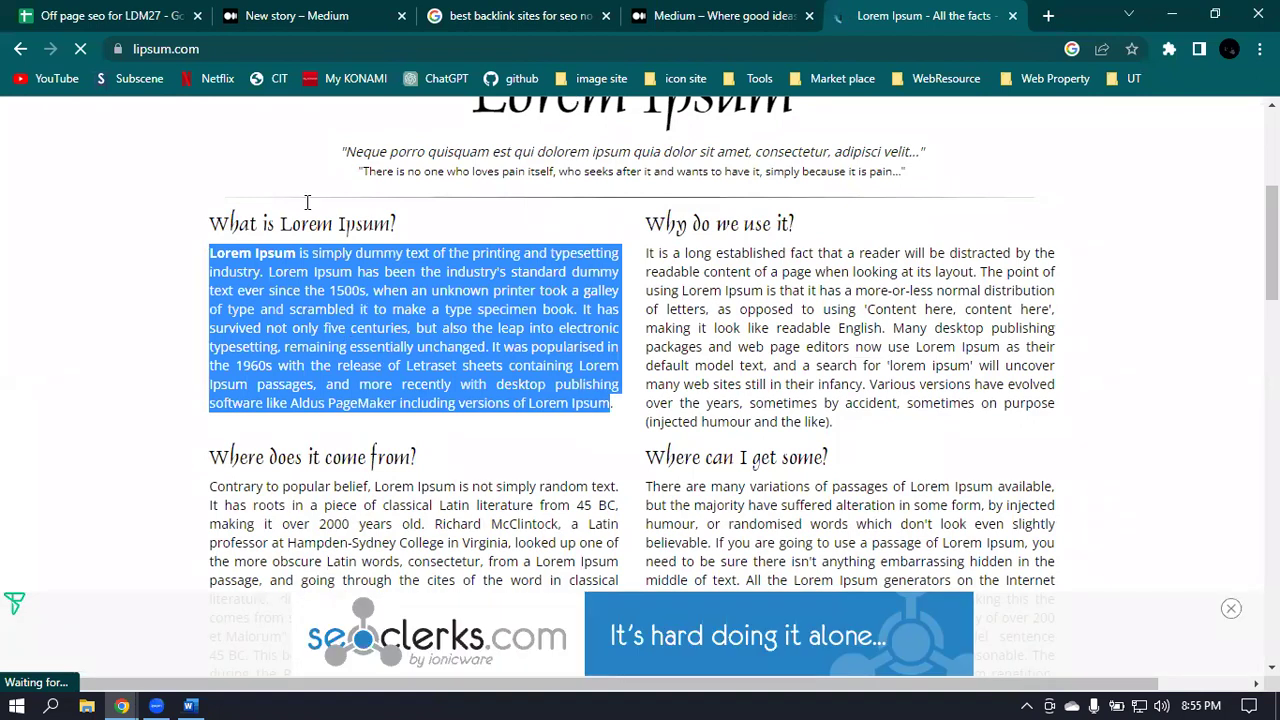
left_click(293, 16)
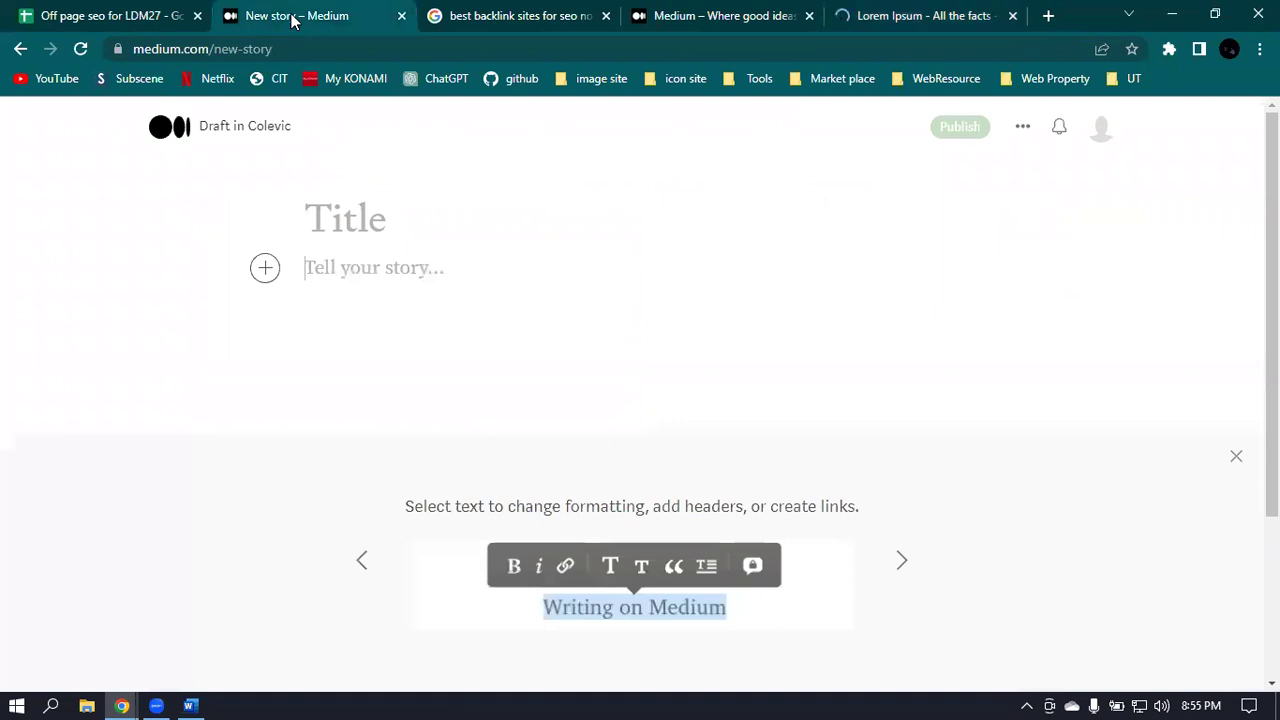
left_click(344, 265)
key("ctrl+v")
scroll(528, 363, "up", 5)
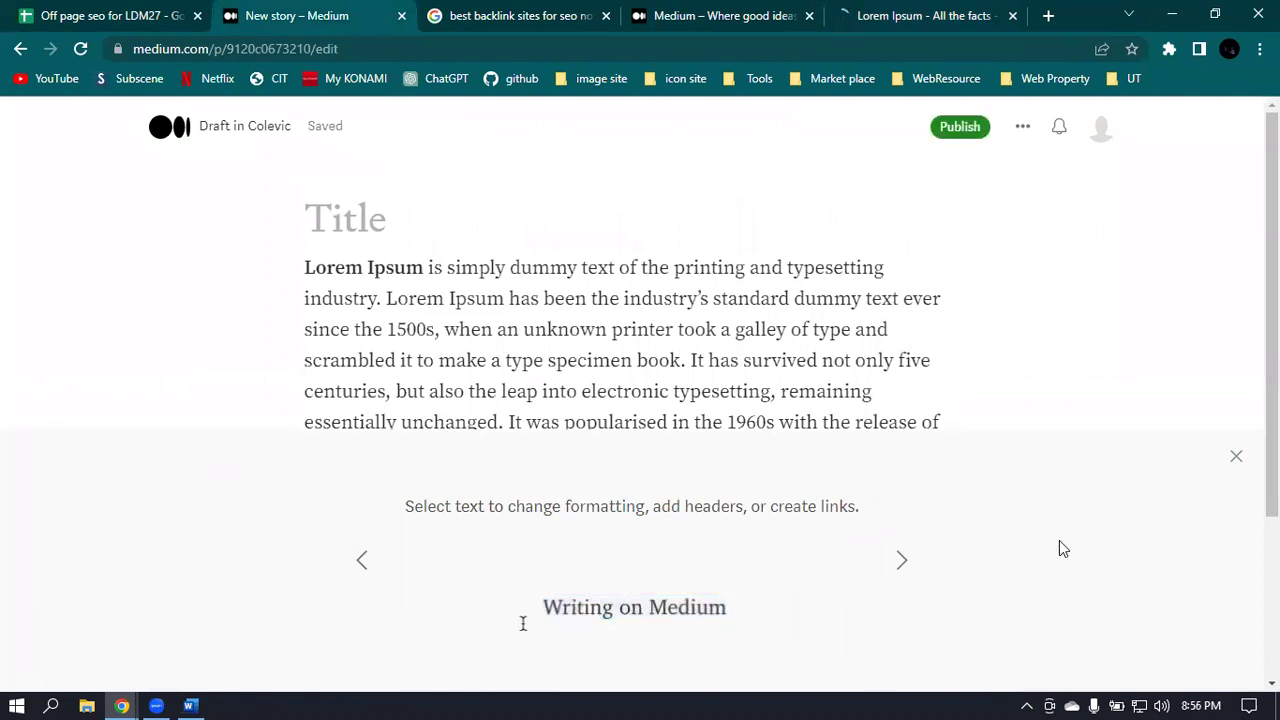
Select the closing words "Lorem Ipsum" in the story draft and copy the web address of the lipsum.com page.
scroll(620, 510, "down", 3)
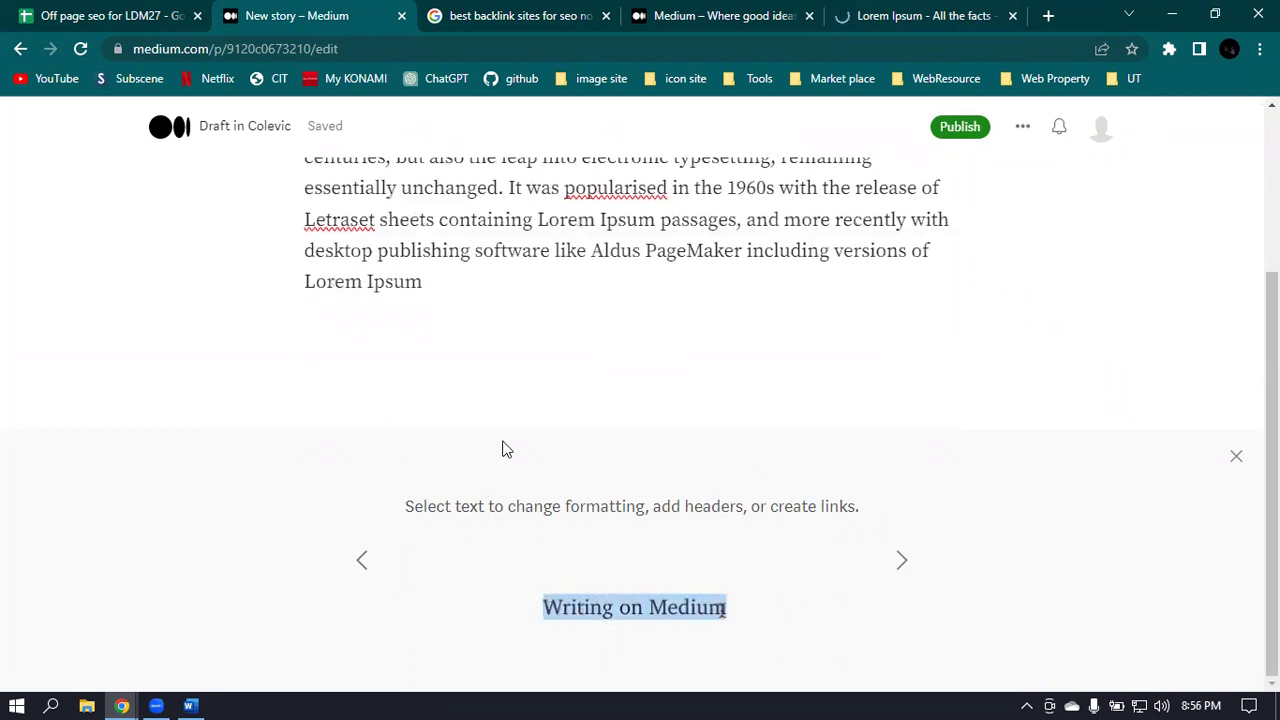
scroll(326, 449, "up", 2)
scroll(296, 270, "down", 2)
left_click_drag(306, 281, 428, 286)
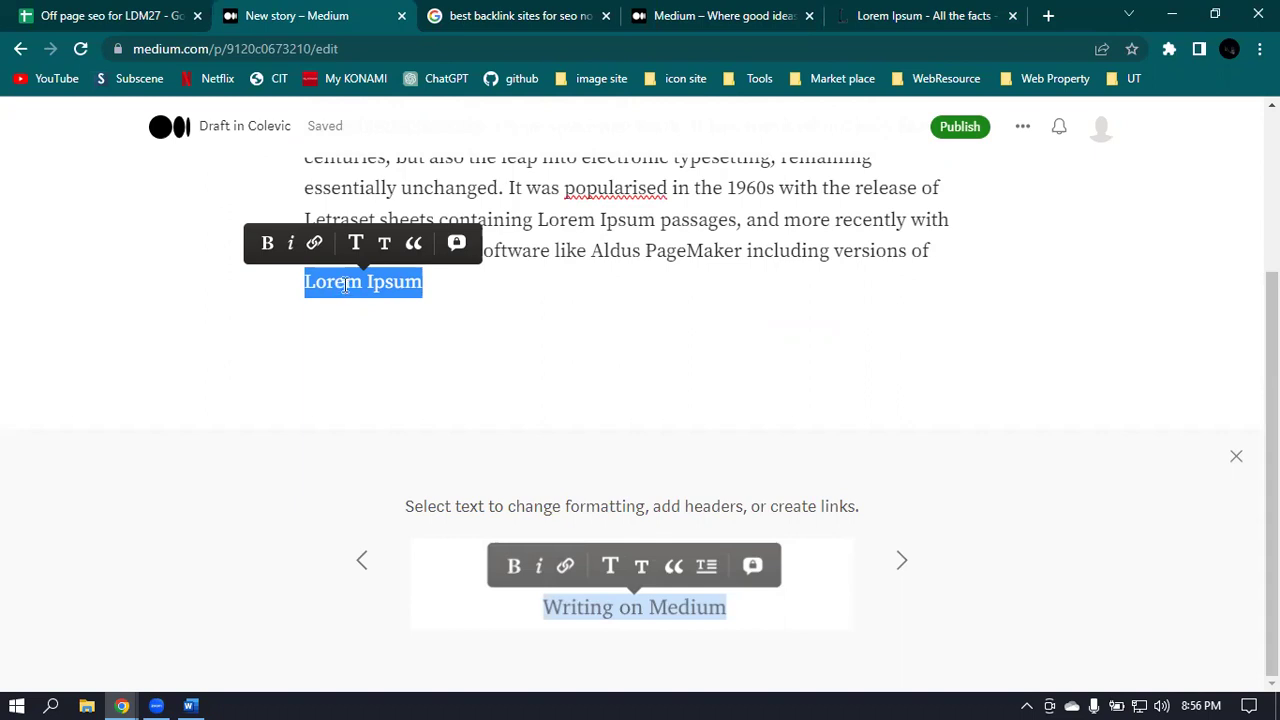
left_click(868, 14)
left_click(340, 49)
double_click(341, 50)
left_click(341, 49)
key("ctrl+c")
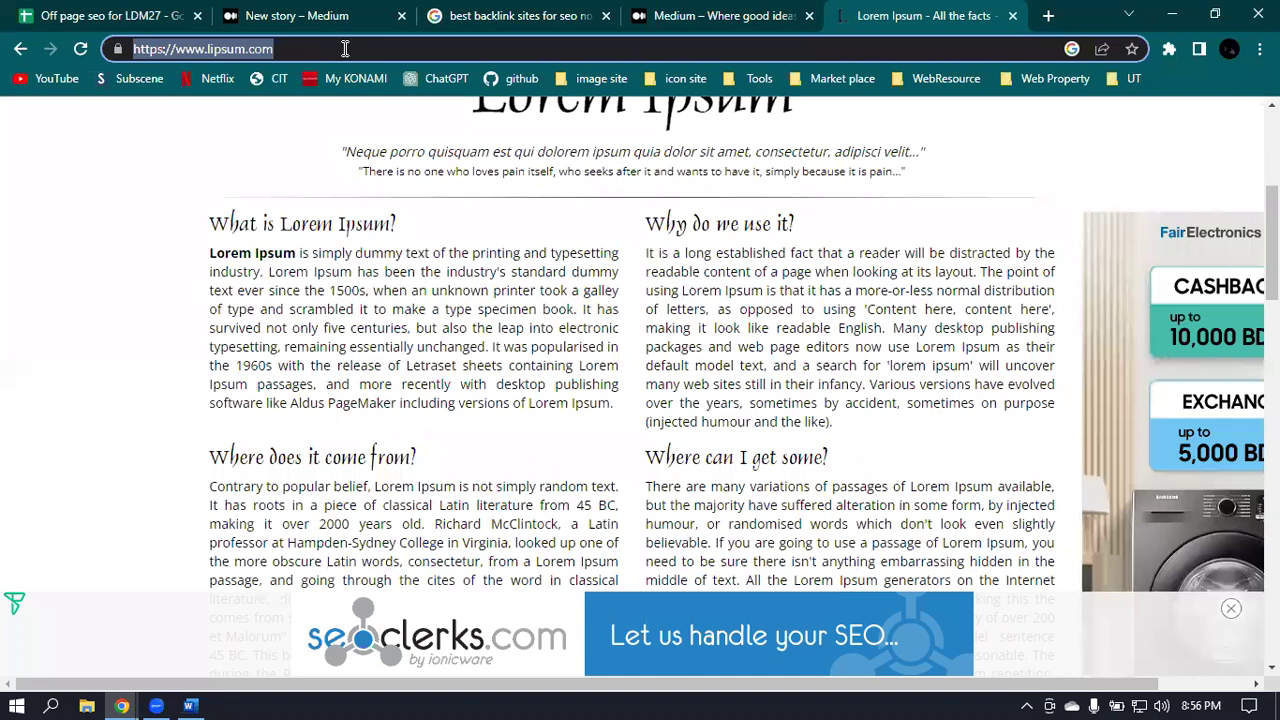
left_click(238, 10)
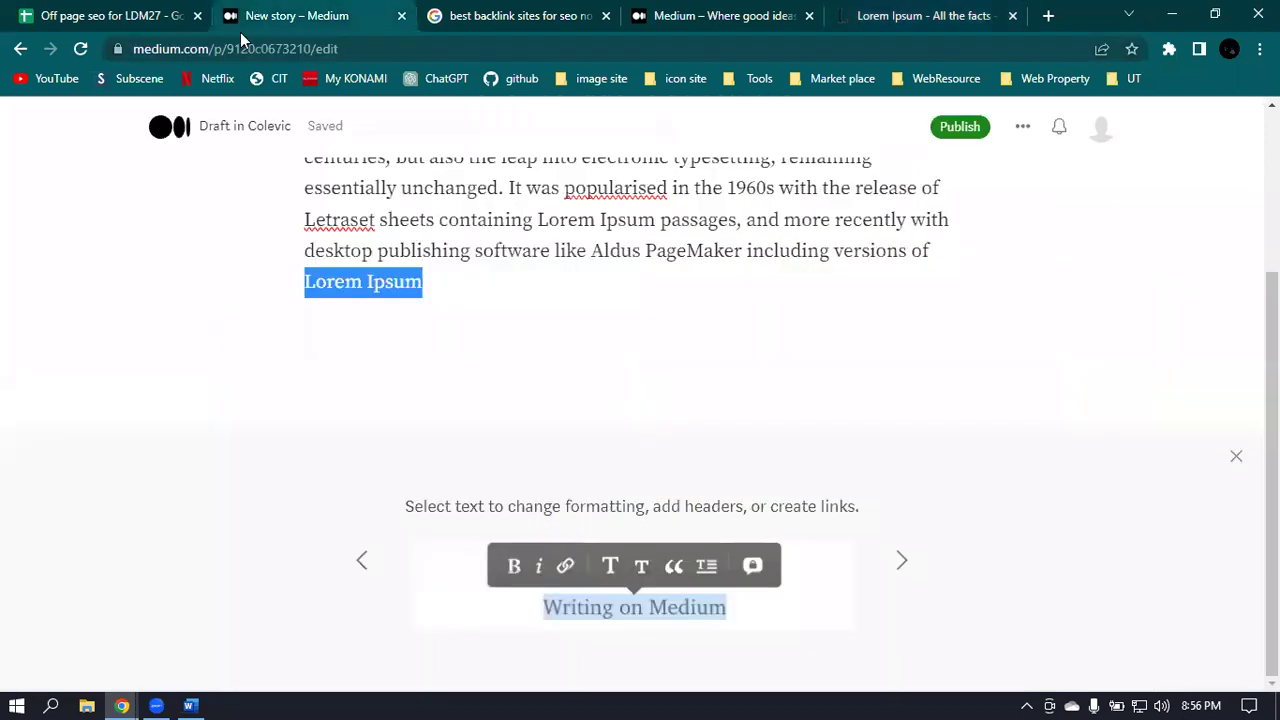
right_click(330, 285)
left_click(317, 243)
left_click(317, 243)
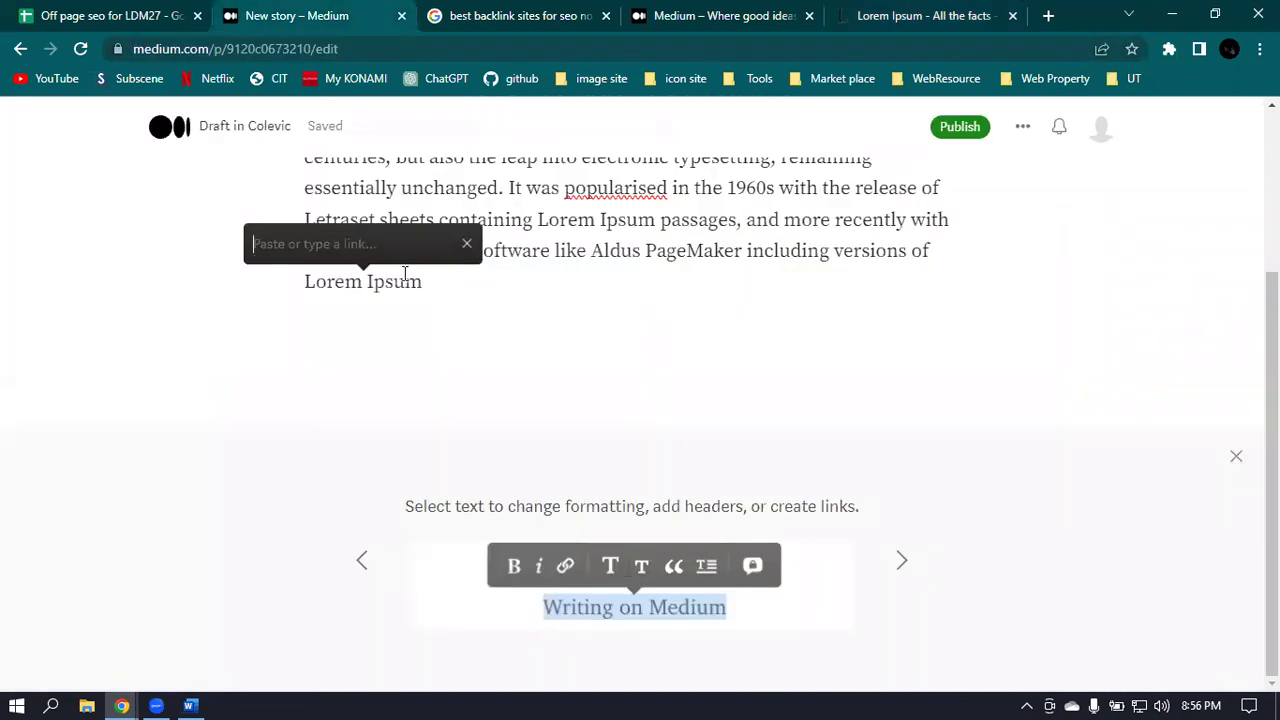
key("ctrl+v")
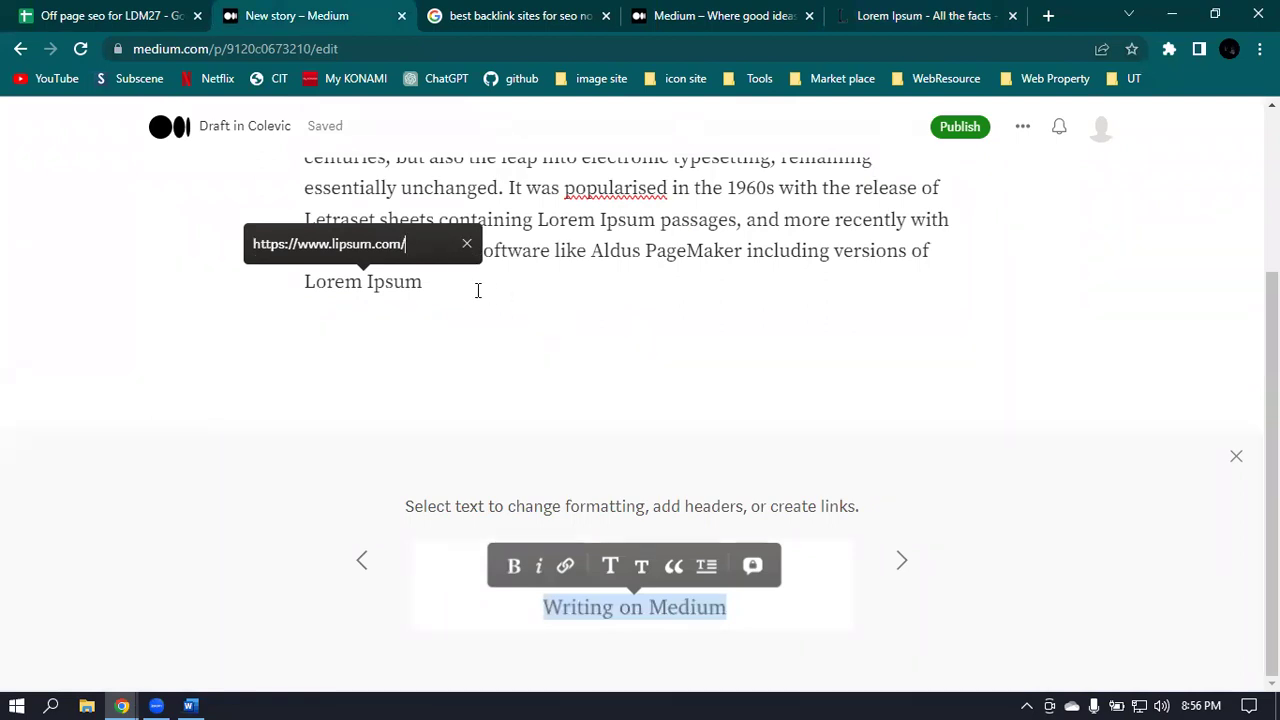
key("Return")
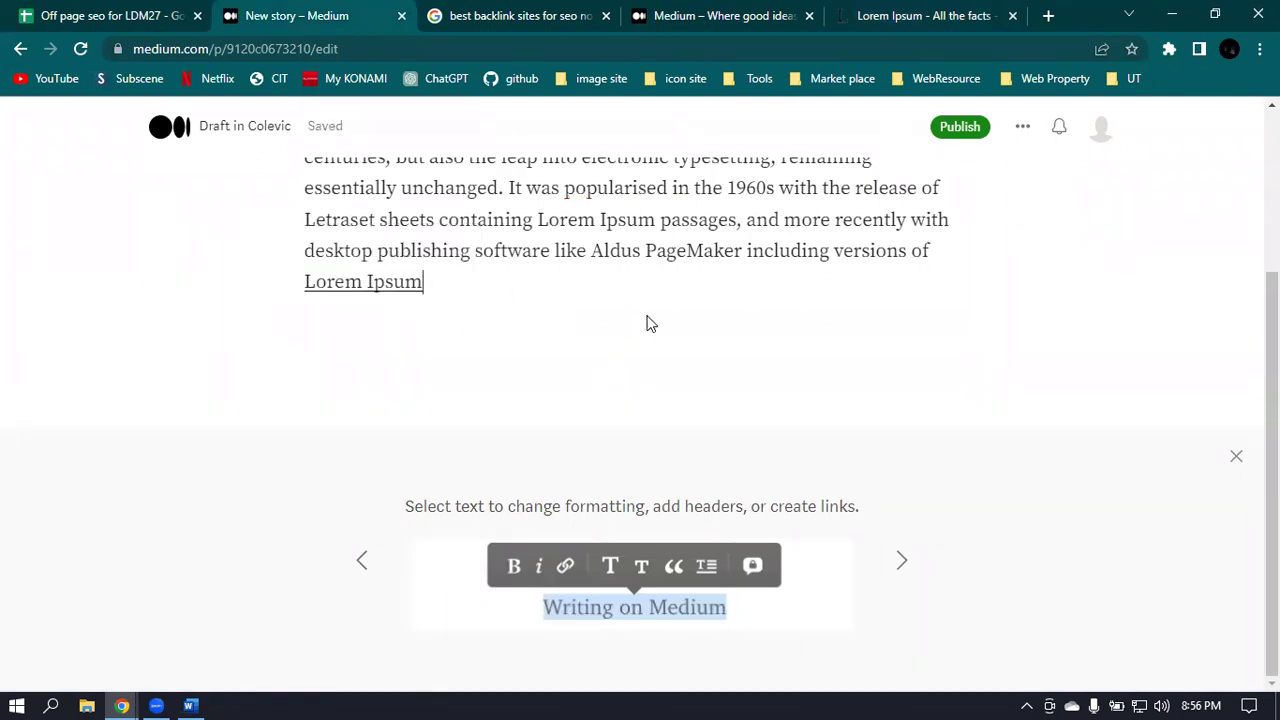
scroll(649, 323, "up", 3)
scroll(447, 318, "down", 3)
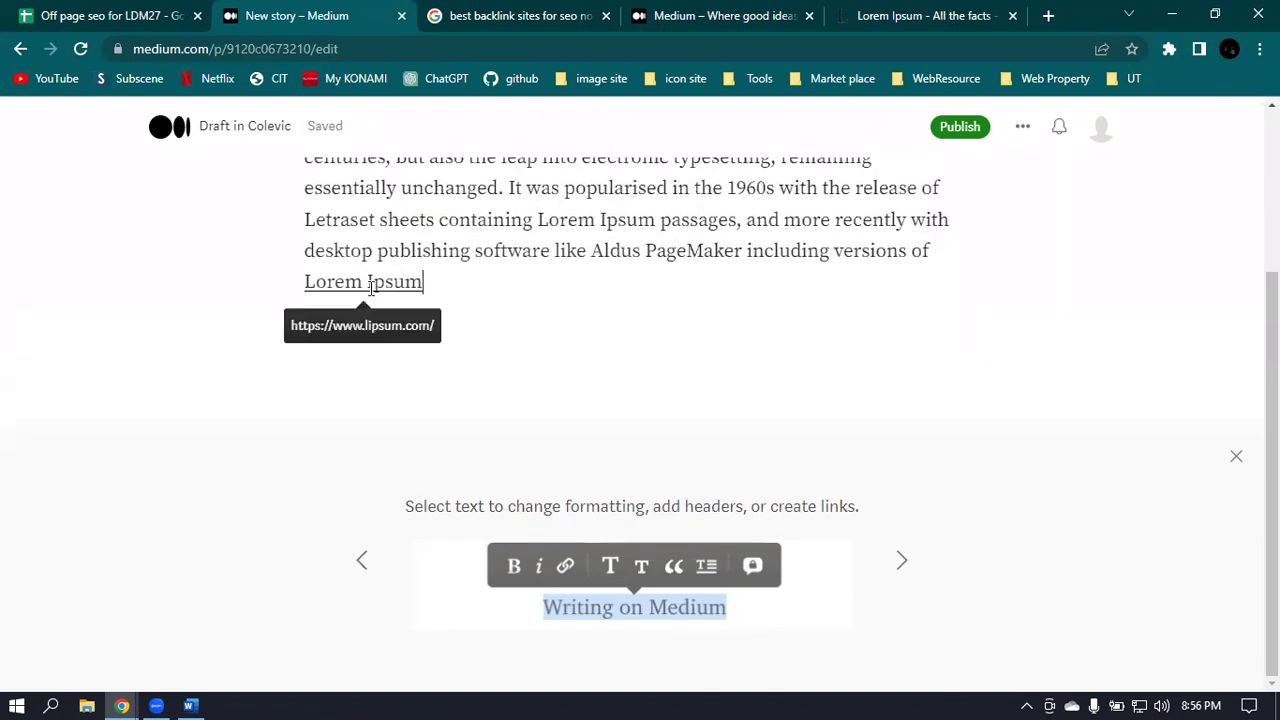
scroll(1046, 337, "up", 1)
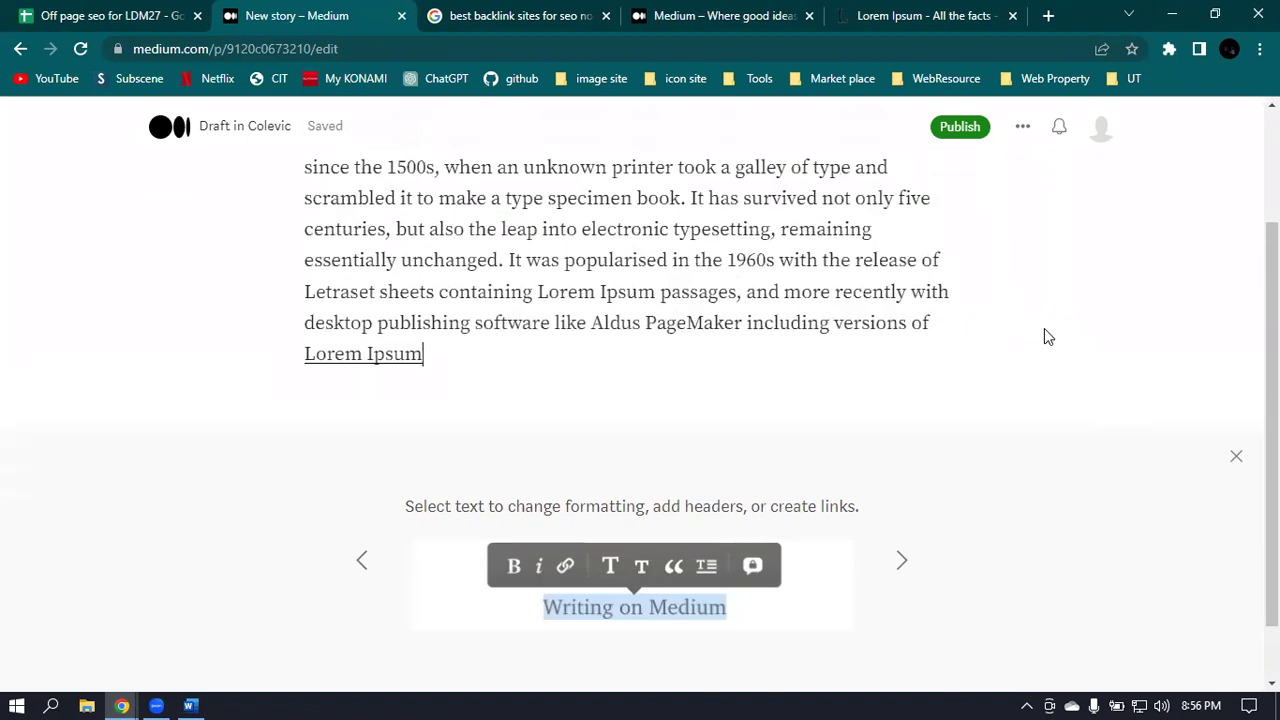
scroll(331, 309, "down", 1)
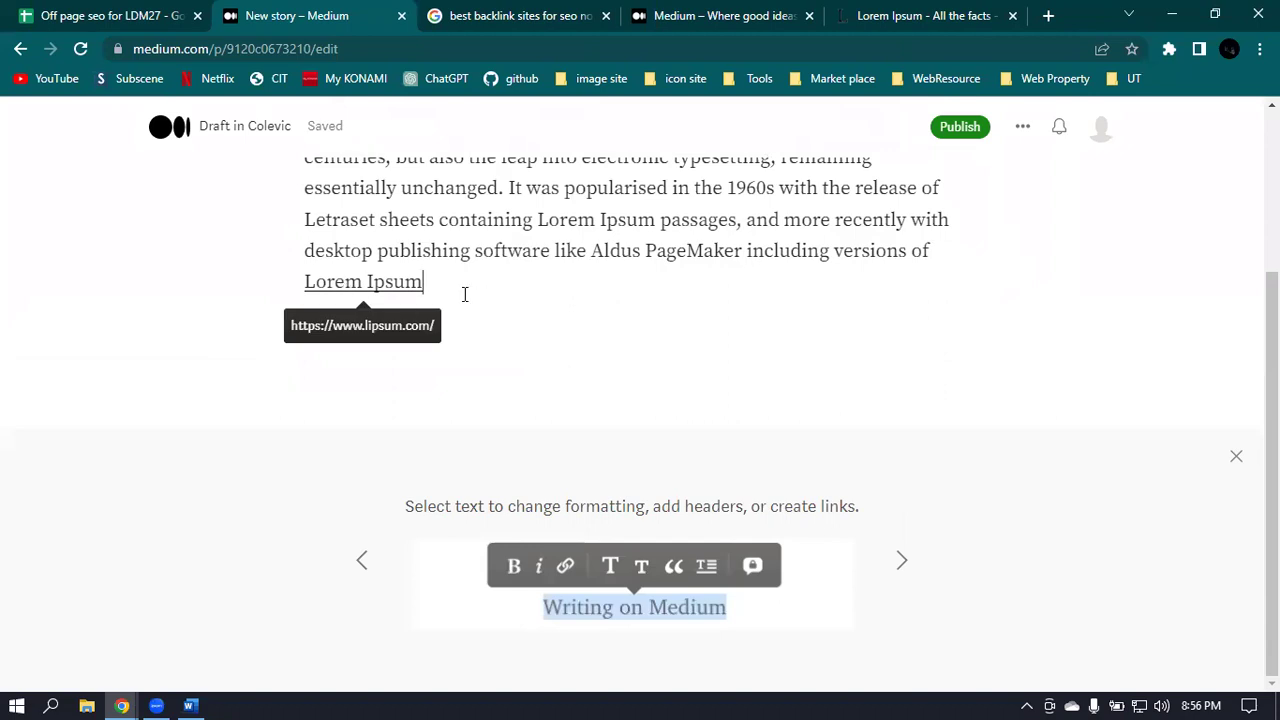
Publish the story without adding topics and open its "Lorem Ipsum" link from the published page.
left_click(955, 127)
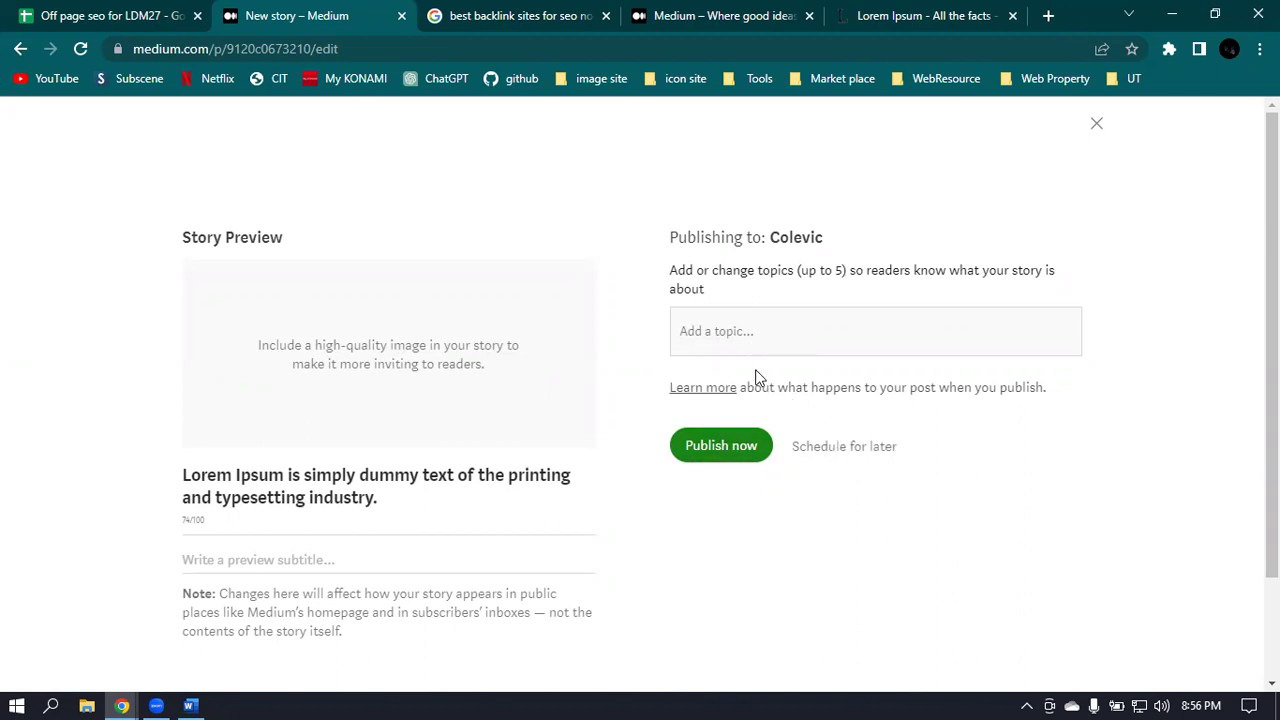
left_click(720, 449)
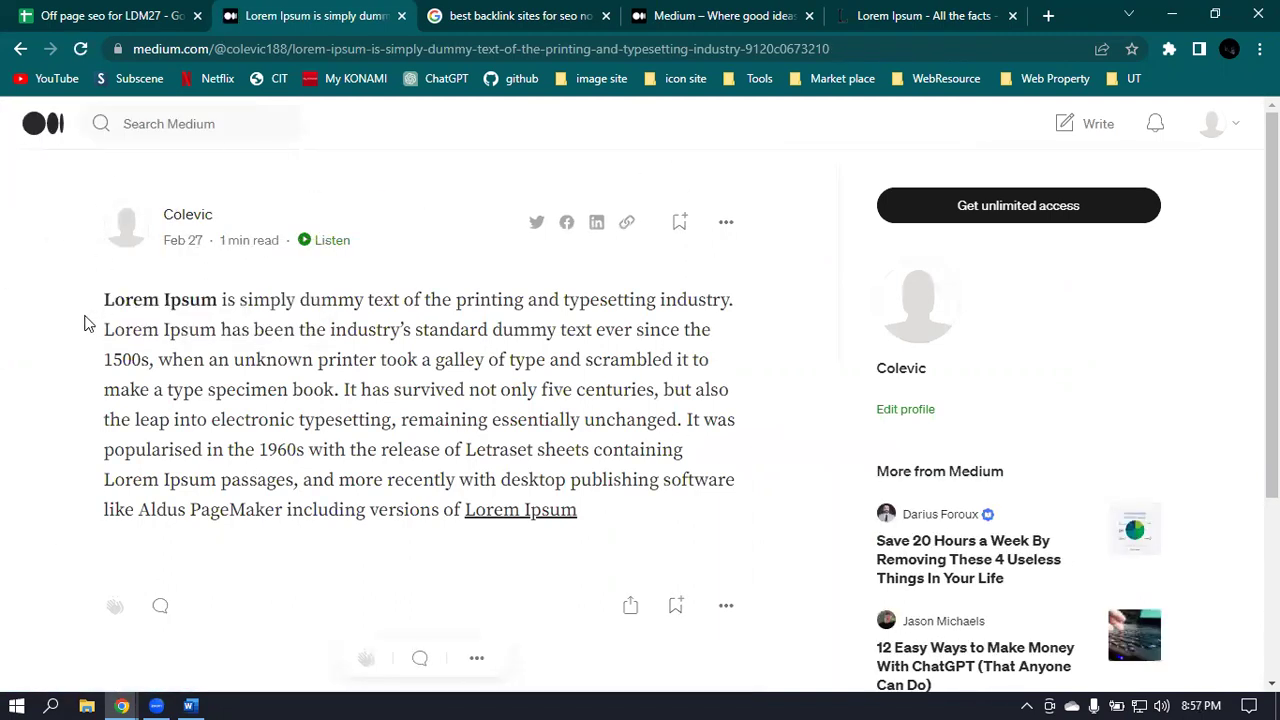
left_click(498, 512)
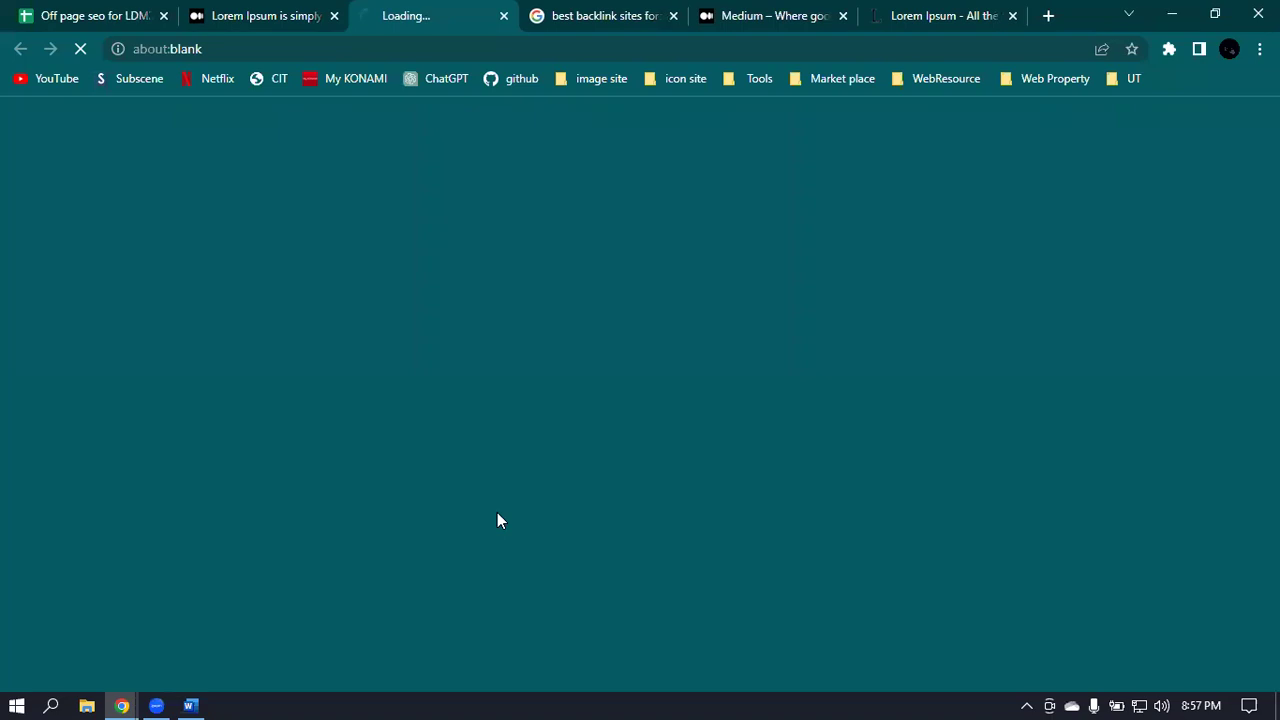